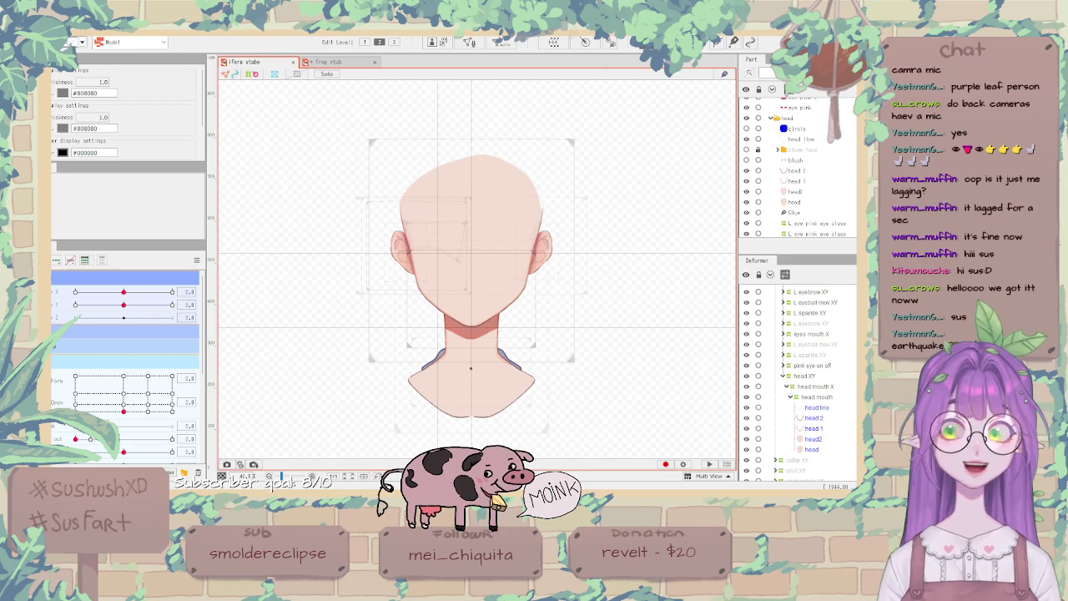
right_click(639, 232)
click(672, 259)
scroll(477, 216, up, 2)
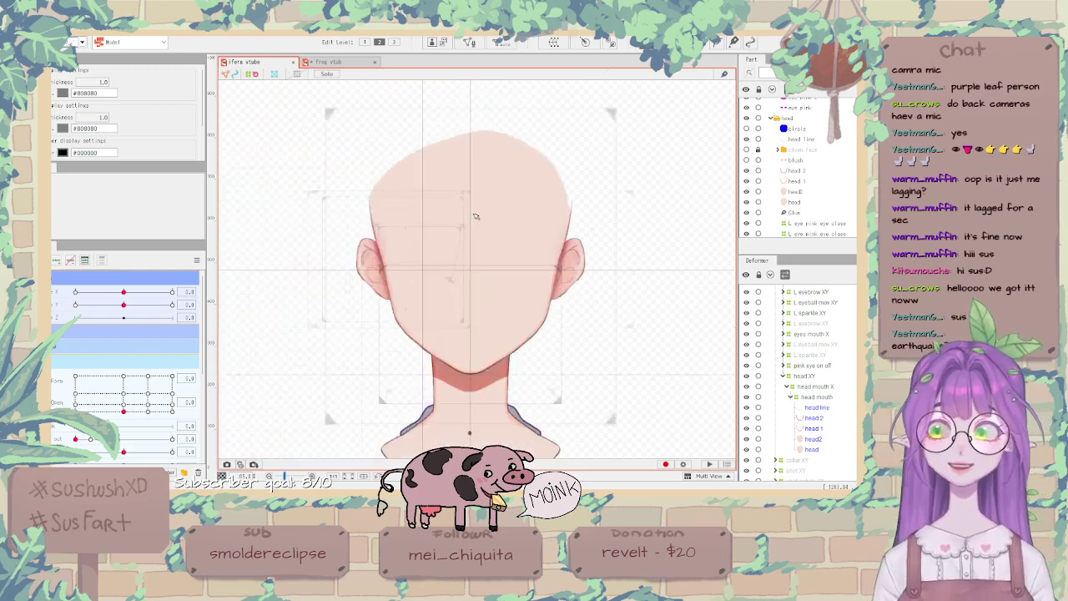
scroll(475, 216, down, 3)
scroll(475, 216, down, 3)
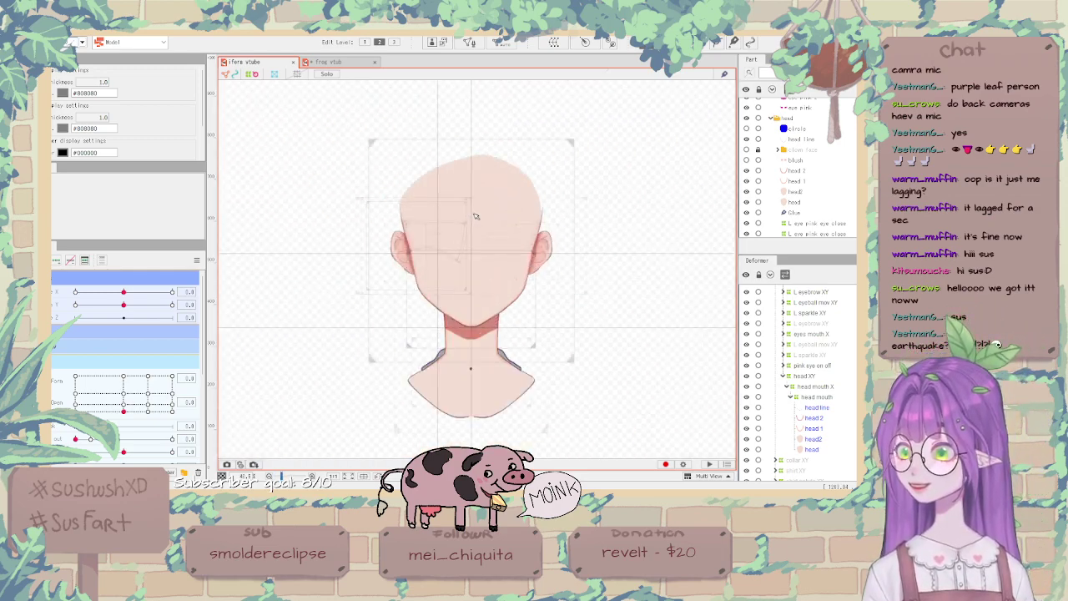
scroll(475, 217, up, 4)
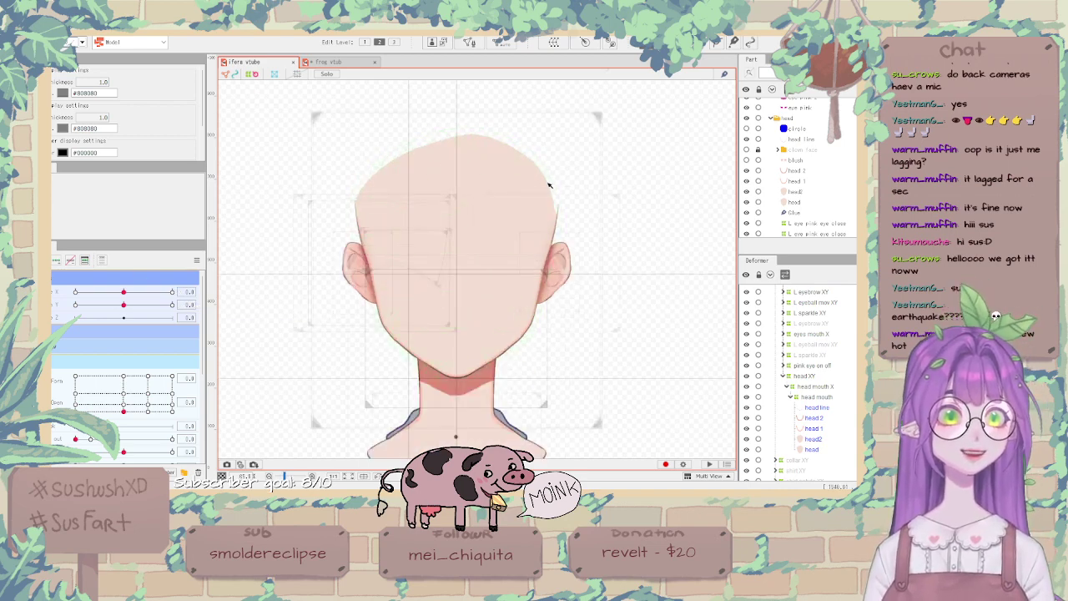
Turn the head's X angle to -30 and select the R ear XY warp deformer that holds the right ear.
drag(127, 294, 68, 313)
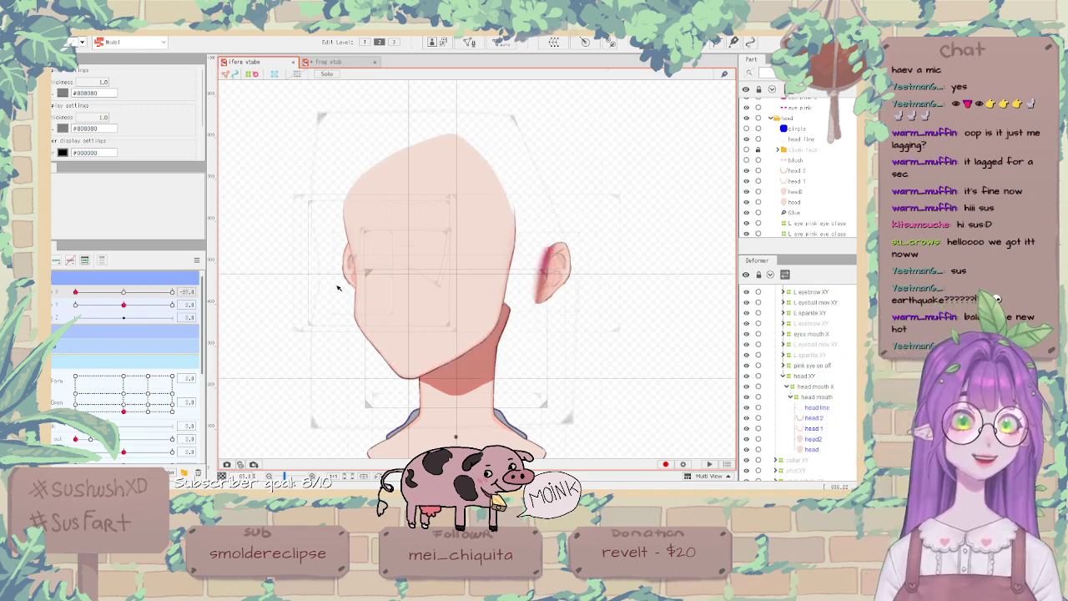
scroll(375, 259, up, 2)
scroll(375, 259, down, 1)
click(626, 254)
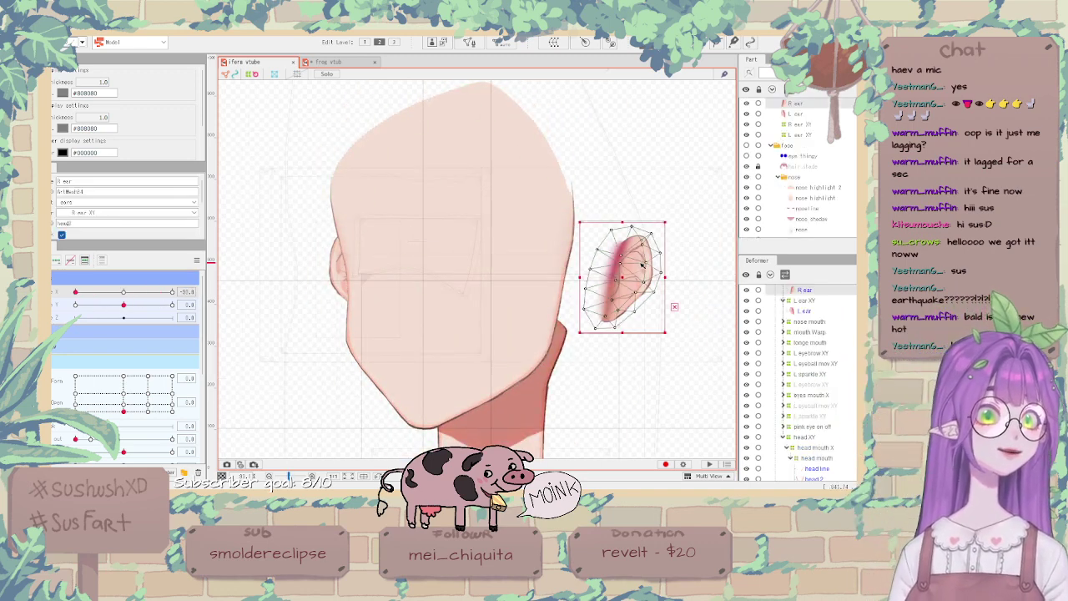
scroll(515, 225, down, 2)
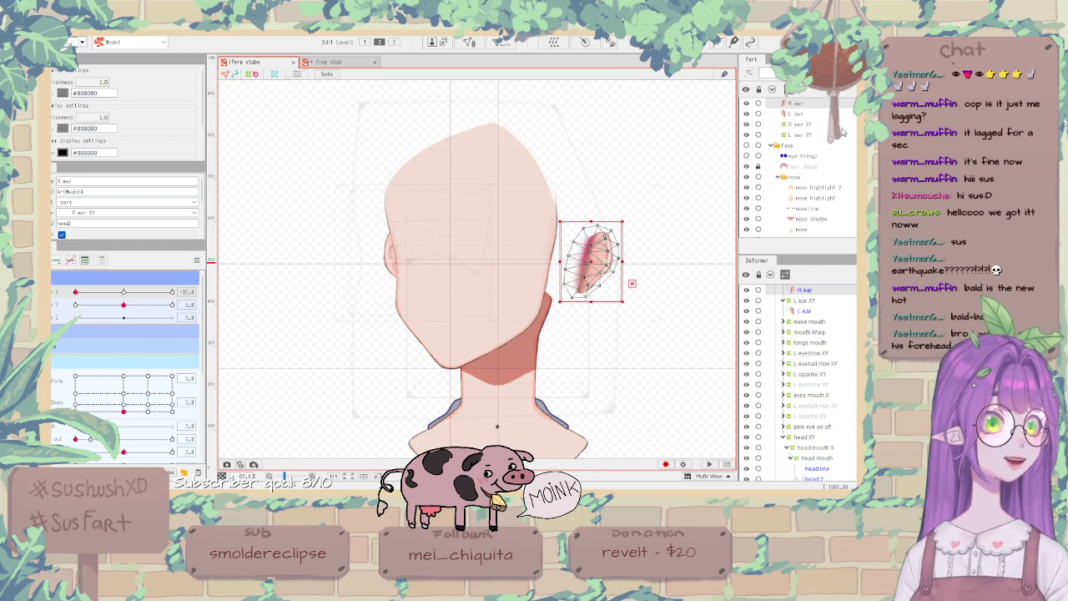
scroll(839, 325, up, 1)
click(814, 319)
scroll(635, 298, up, 2)
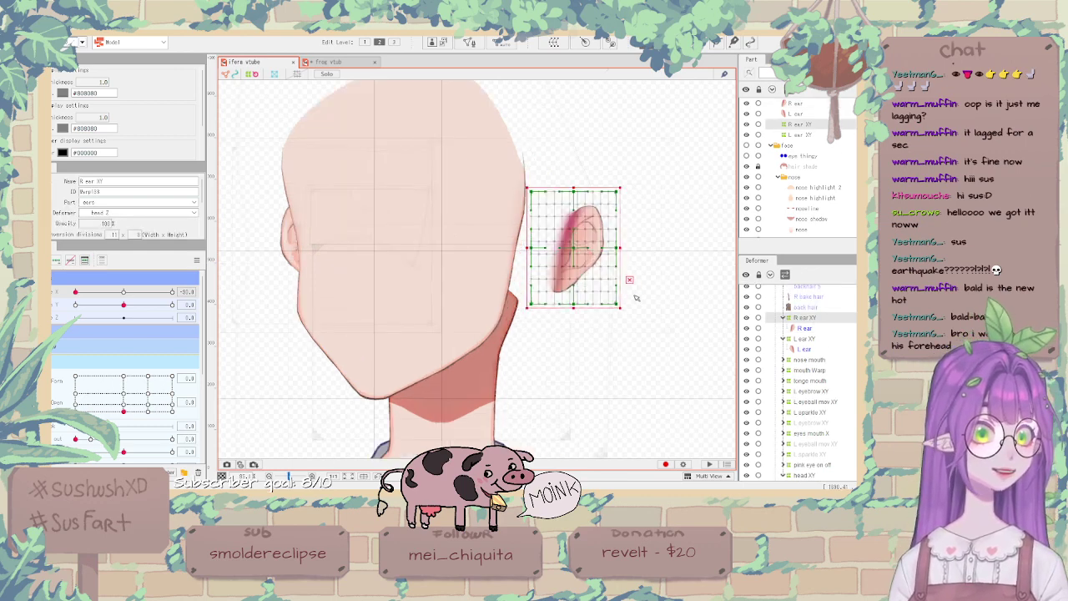
Reduce the conversion divisions of the R ear XY warp deformer to get a coarser grid.
scroll(130, 175, down, 2)
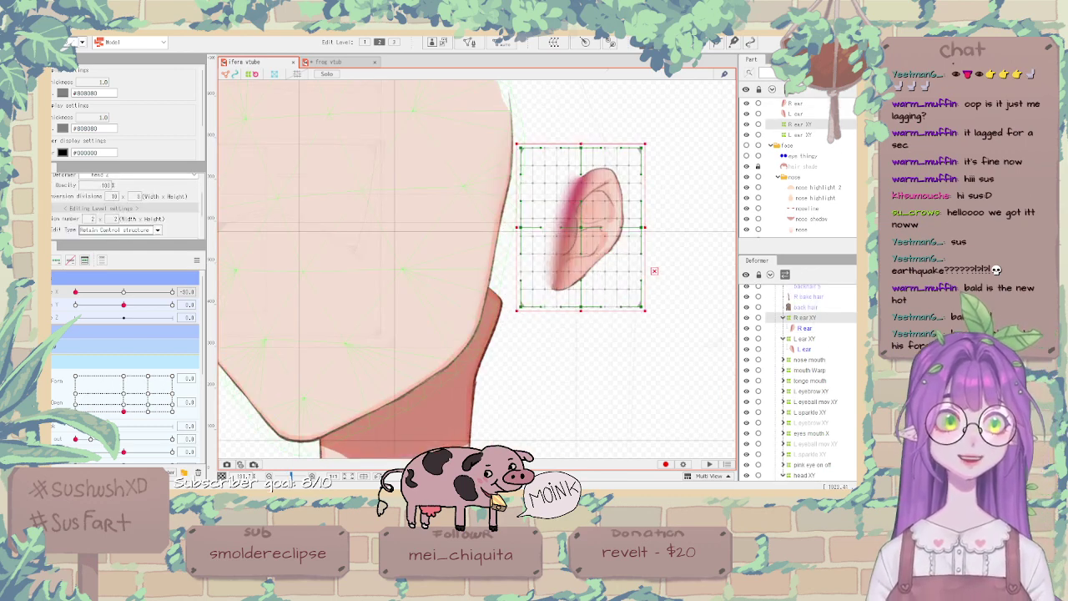
scroll(110, 197, down, 1)
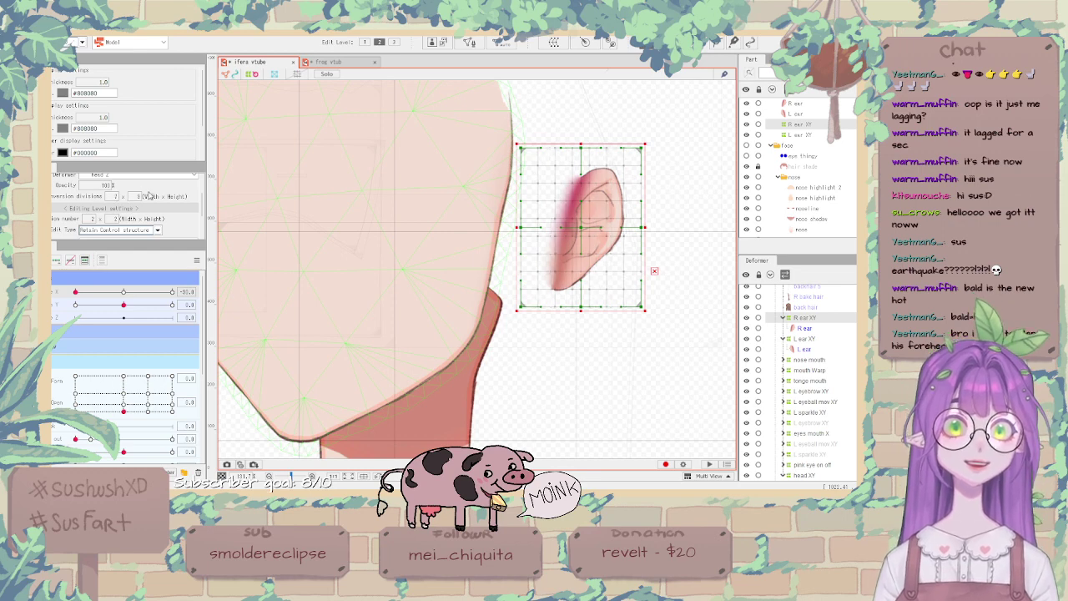
scroll(138, 198, down, 2)
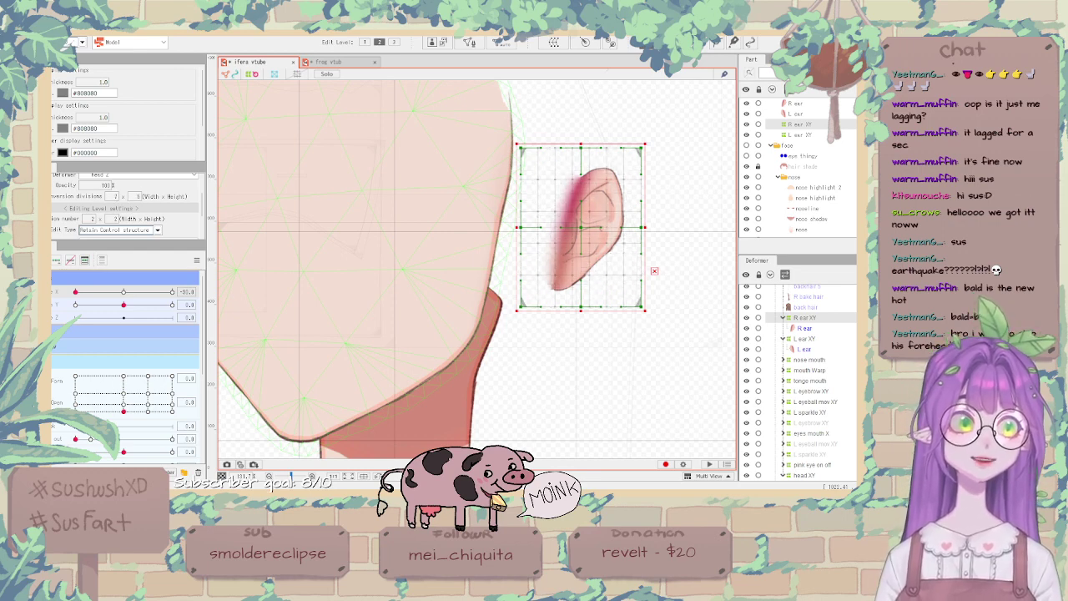
scroll(109, 195, down, 1)
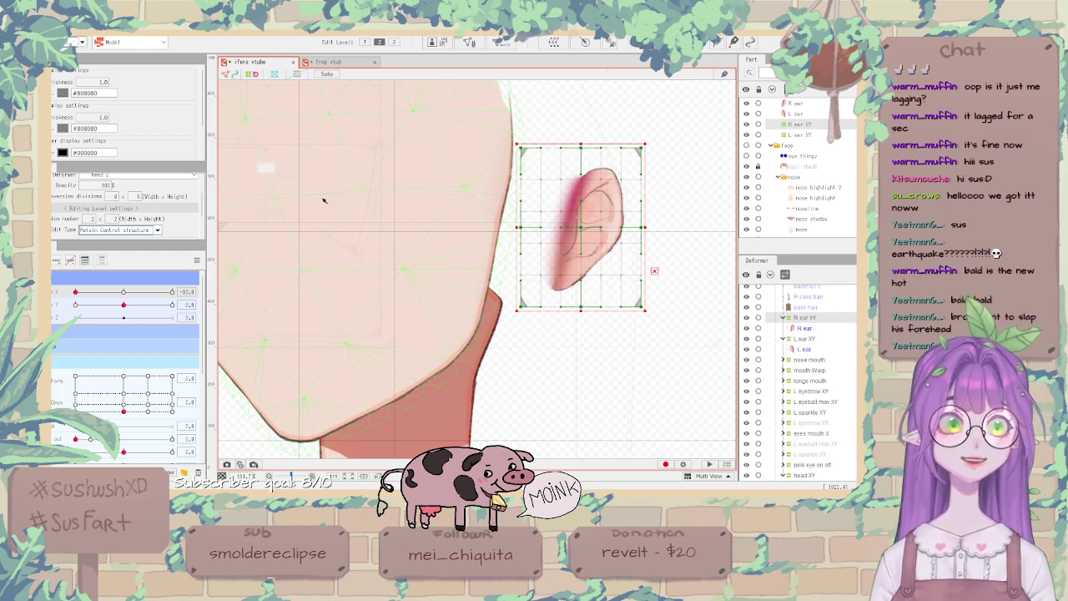
scroll(526, 251, down, 4)
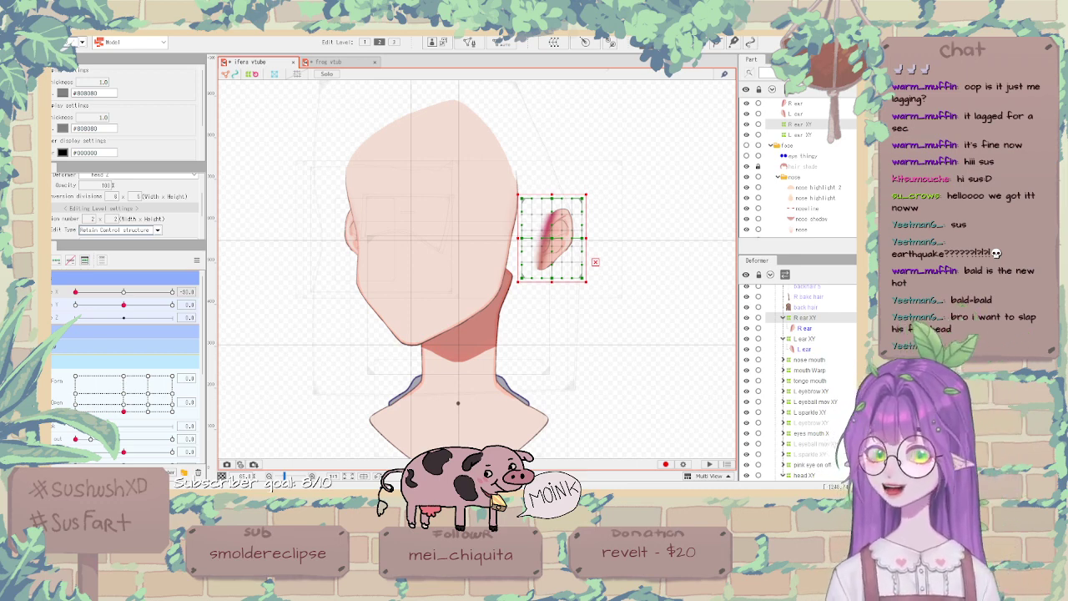
Lock the neck part so it cannot be picked, and select the right ear's R ear XY warp deformer.
click(613, 292)
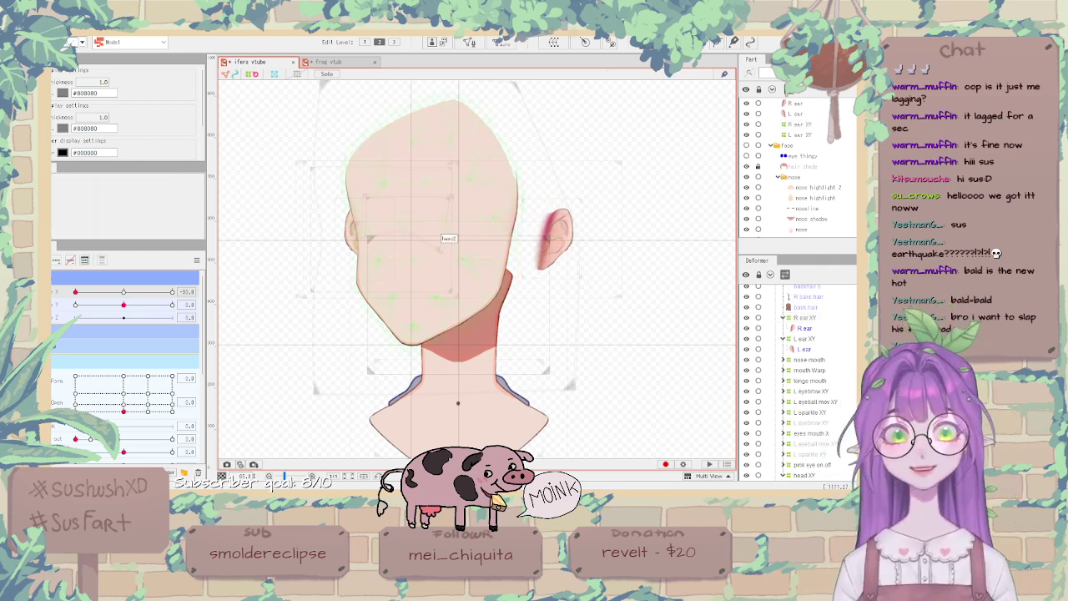
mouse_move(631, 233)
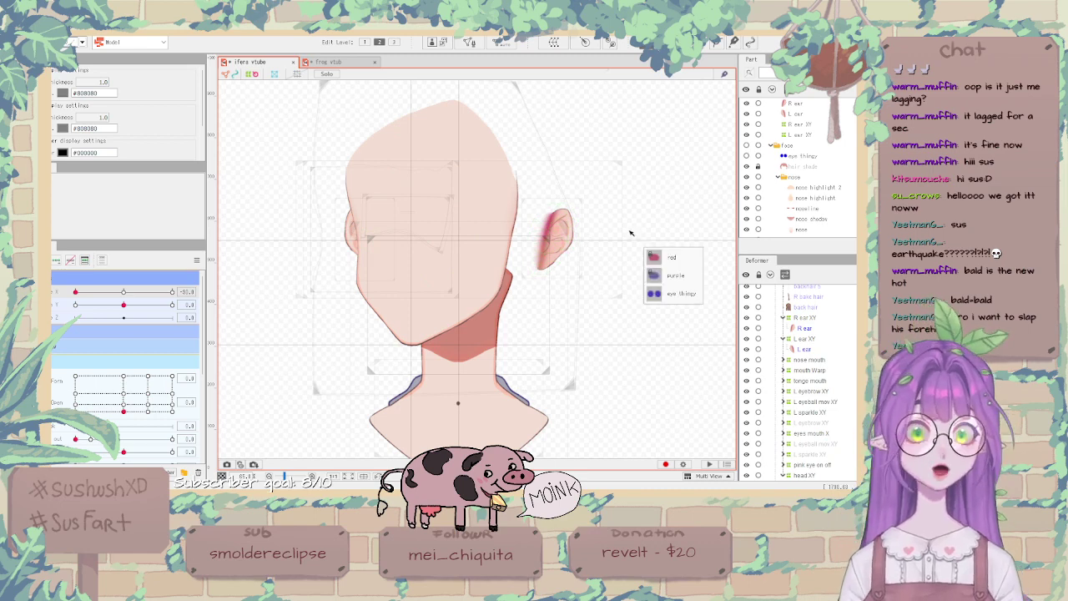
click(551, 230)
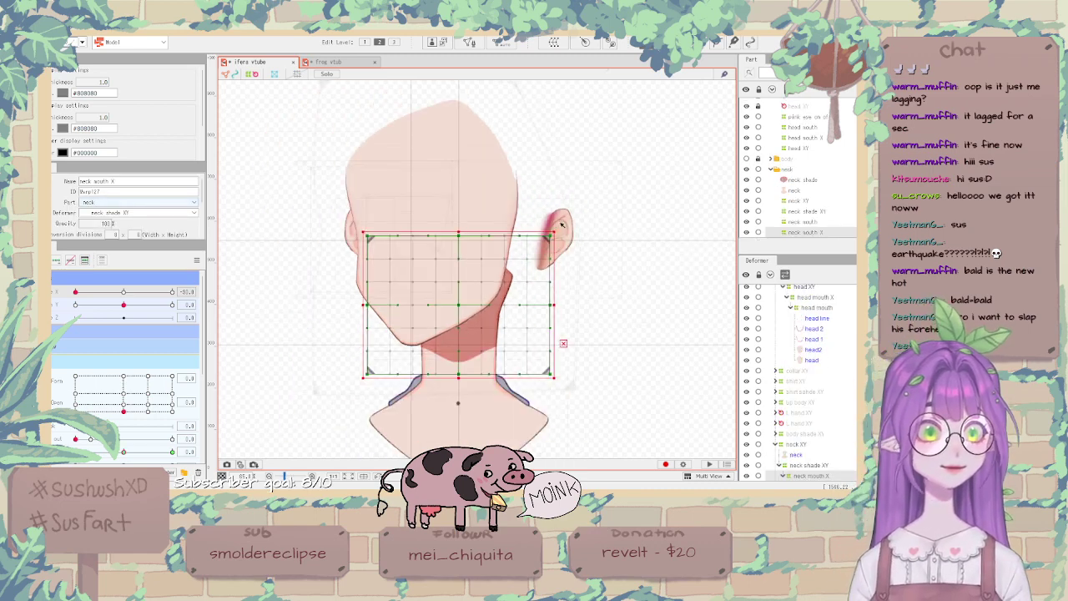
click(564, 222)
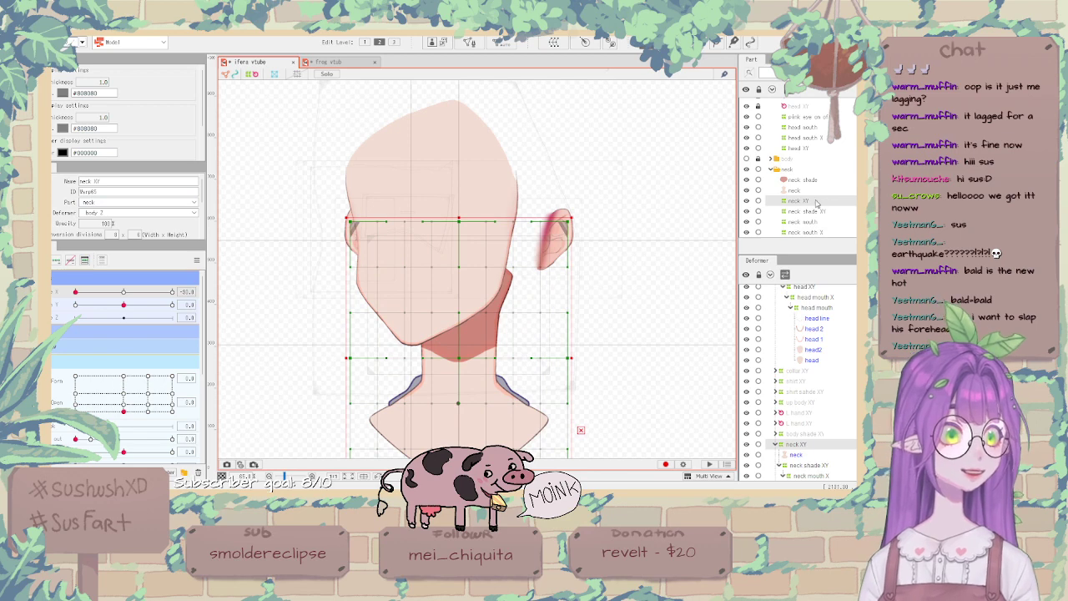
click(758, 170)
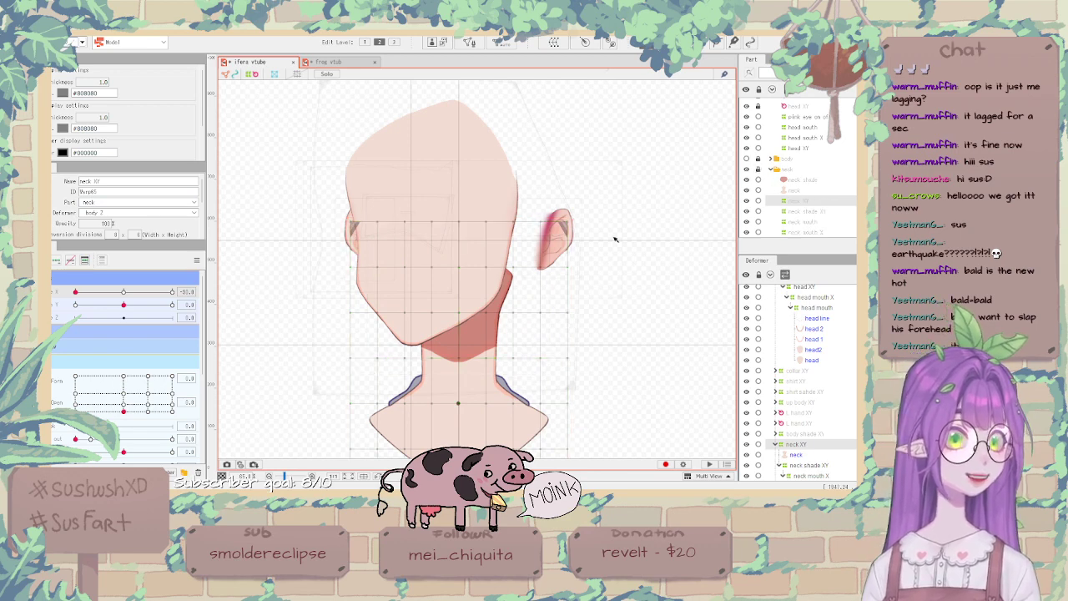
click(575, 219)
click(555, 237)
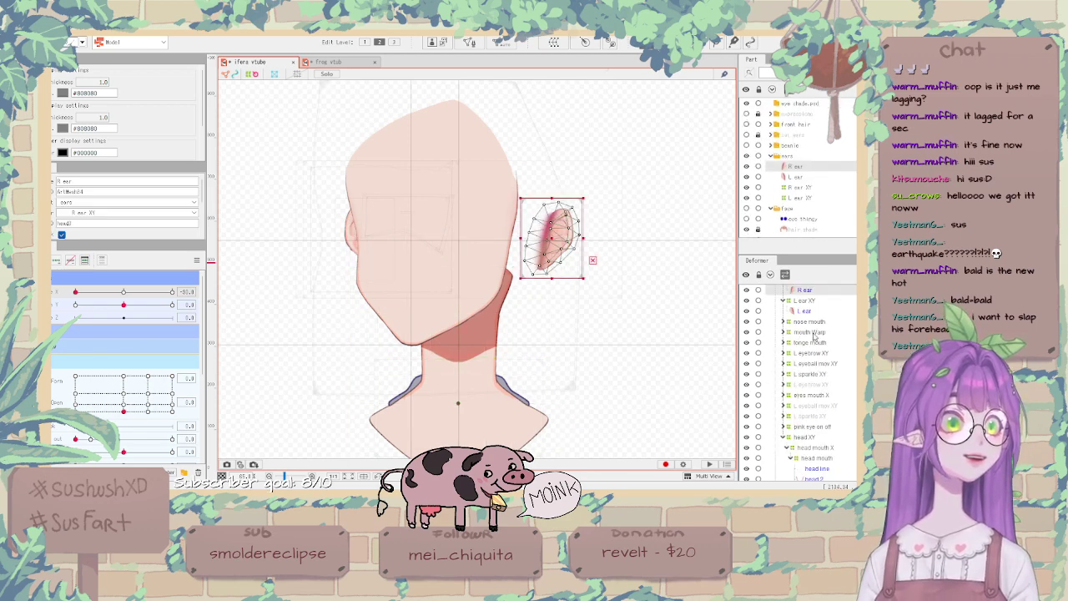
scroll(814, 335, up, 1)
click(805, 318)
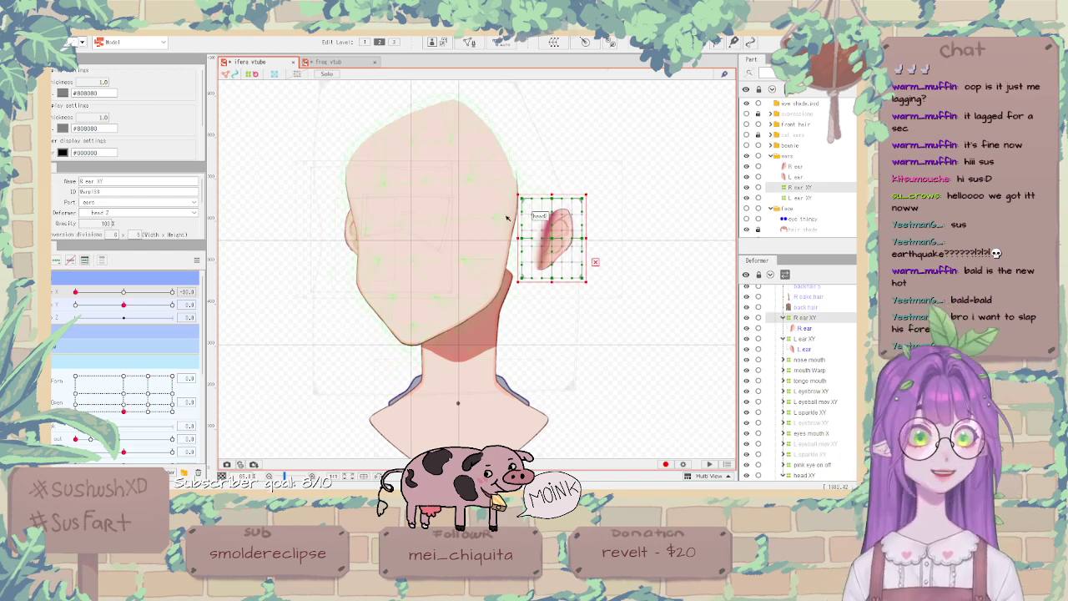
scroll(507, 221, up, 2)
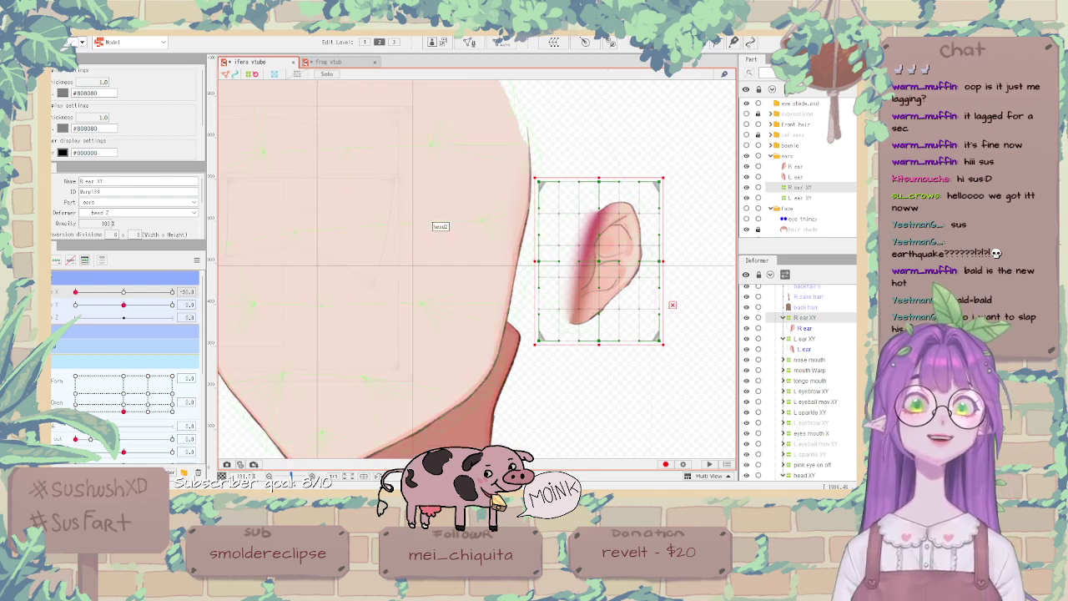
Reduce the conversion divisions of the L ear XY warp deformer to get a coarser grid.
click(800, 197)
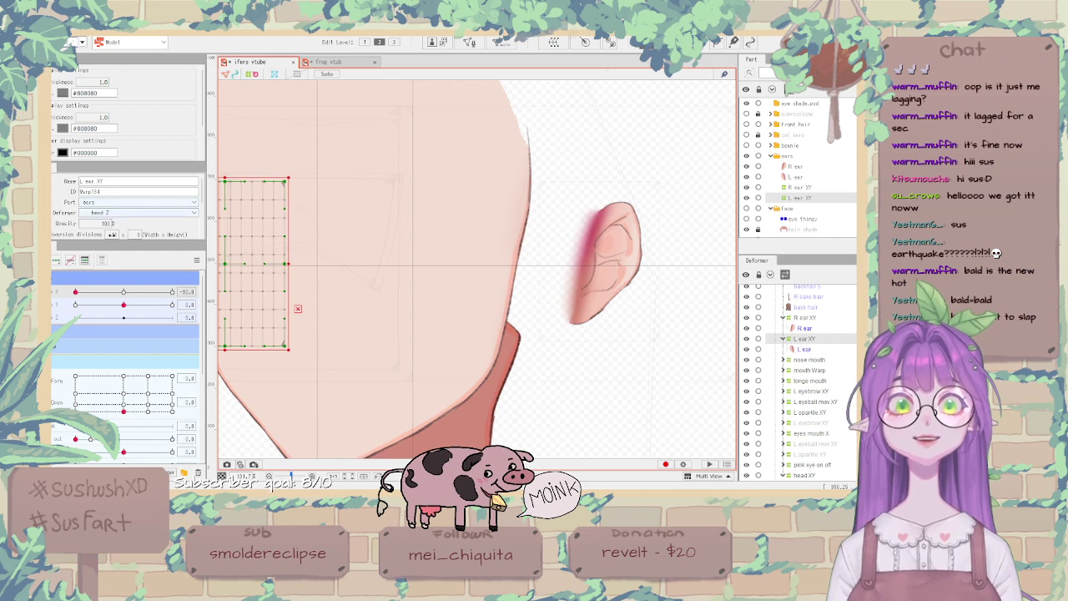
scroll(114, 235, down, 3)
scroll(157, 224, down, 2)
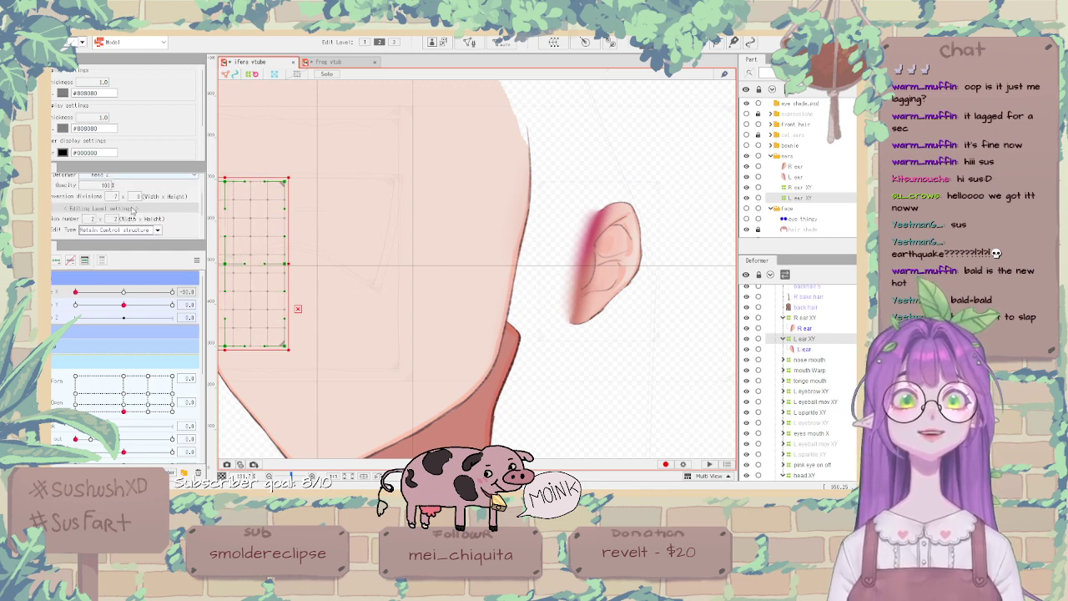
scroll(134, 196, down, 4)
scroll(126, 203, up, 1)
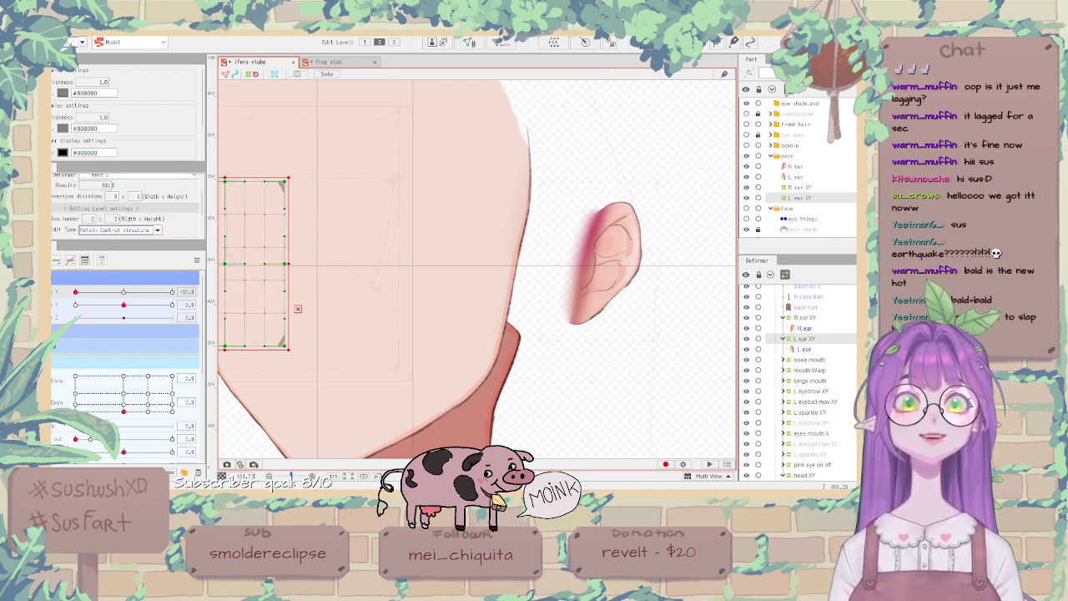
scroll(112, 196, down, 1)
scroll(389, 203, down, 3)
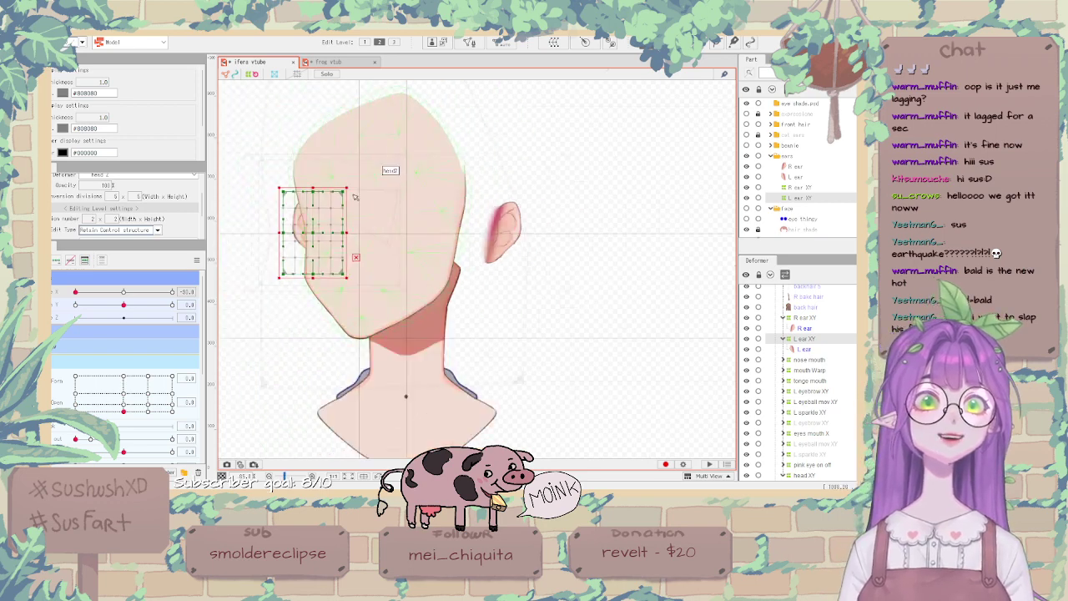
Give the L ear XY and R ear XY deformers three keys on the head's X angle and set that angle to -30.
scroll(330, 185, up, 1)
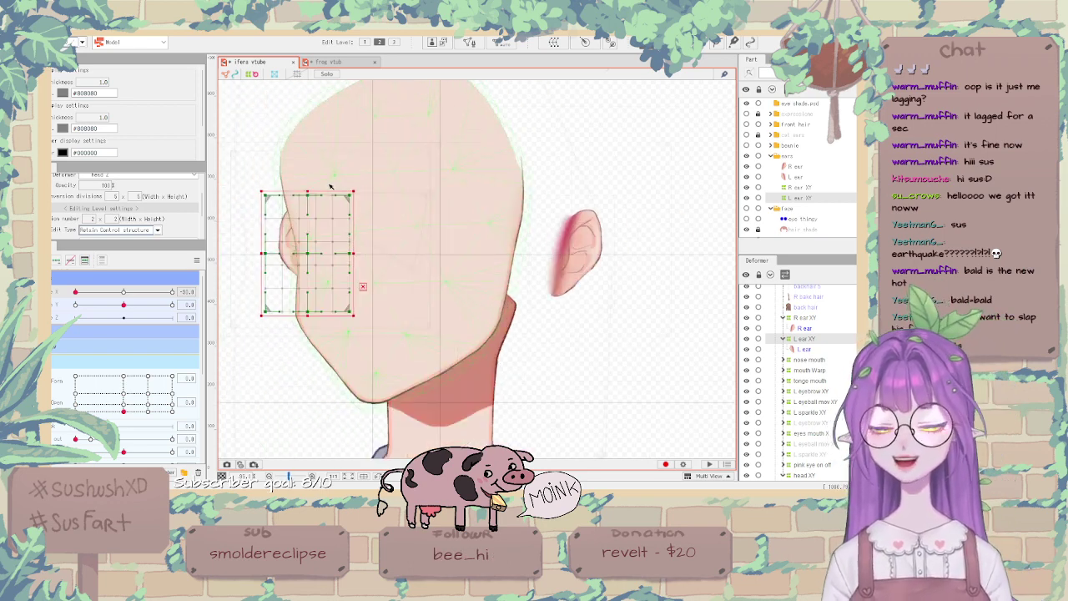
scroll(330, 185, up, 1)
scroll(287, 172, down, 2)
scroll(275, 201, up, 1)
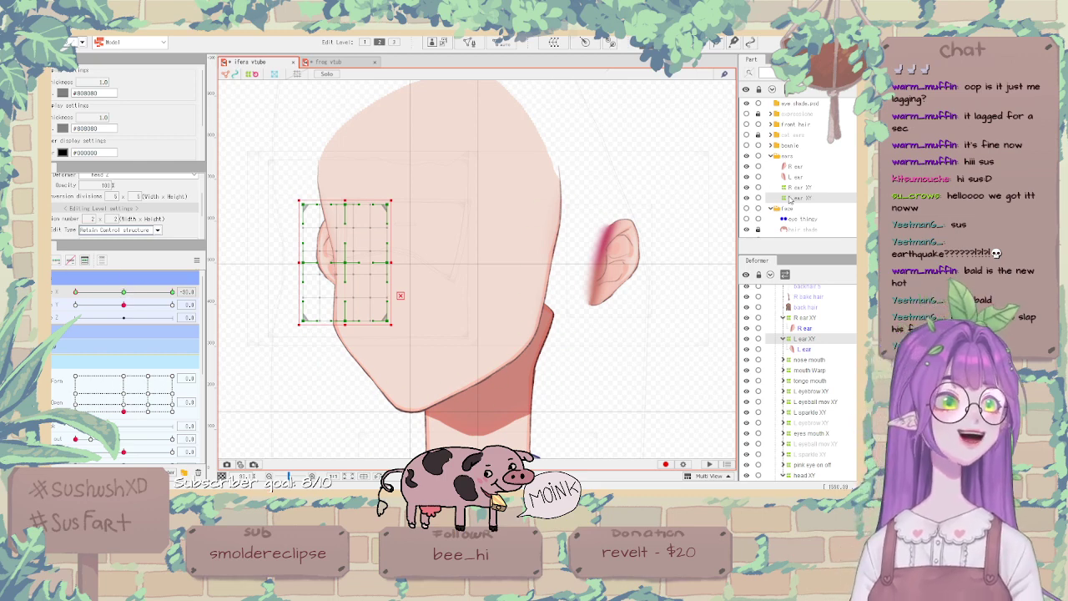
click(799, 318)
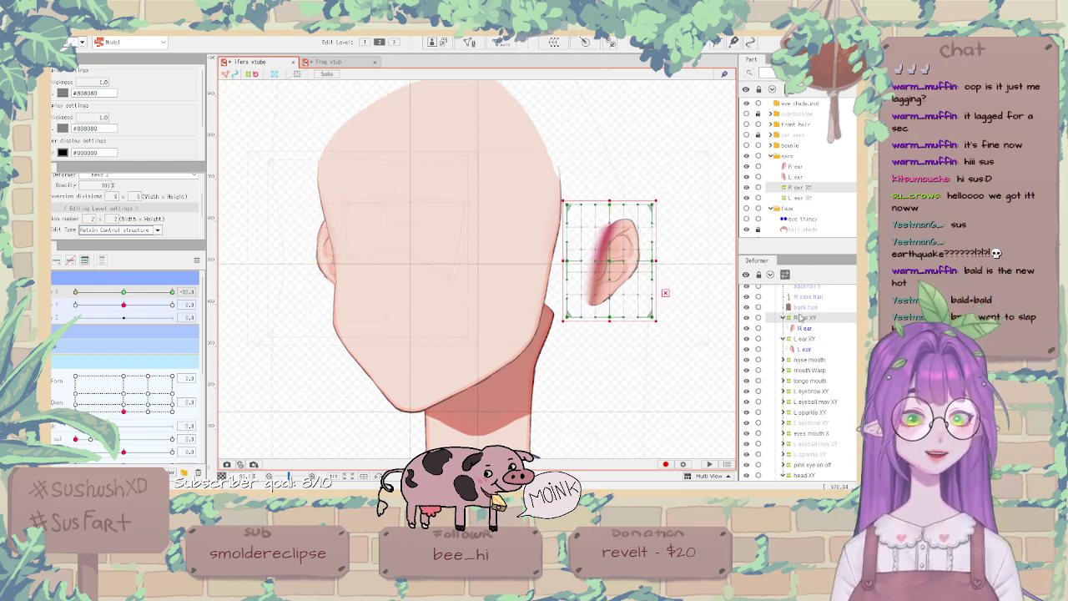
drag(123, 292, 66, 294)
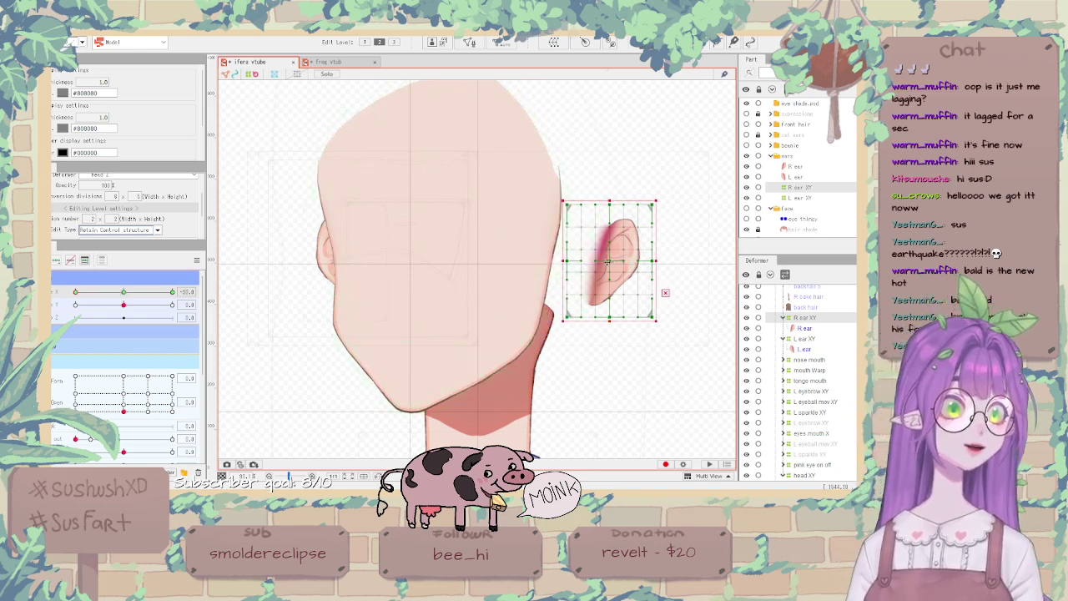
Move the R ear XY deformer inward at X angle -30 so the right ear attaches to the side of the turned head.
drag(608, 262, 559, 261)
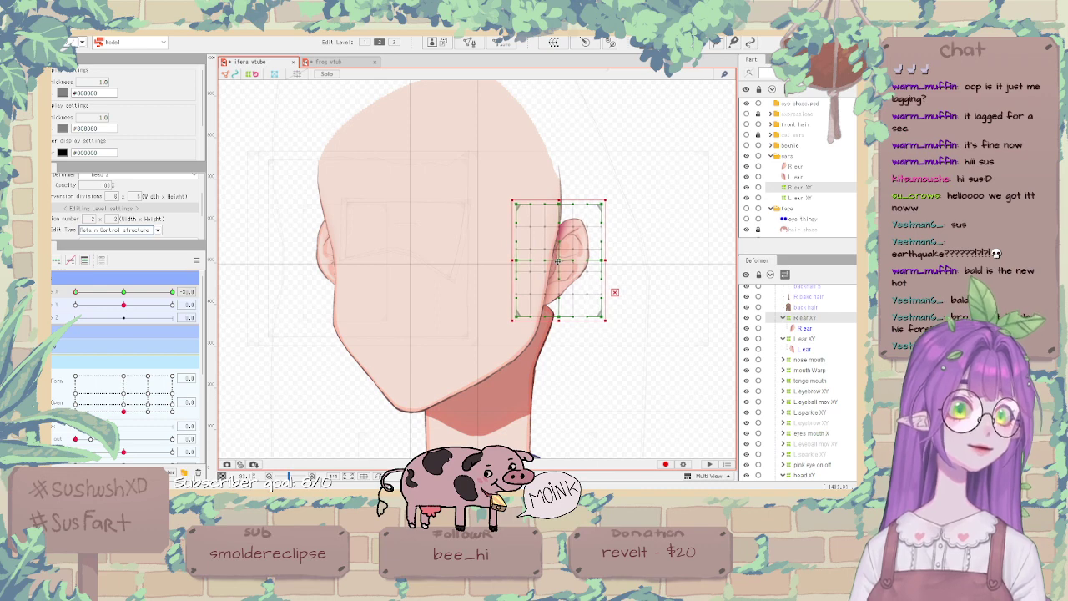
drag(125, 292, 53, 291)
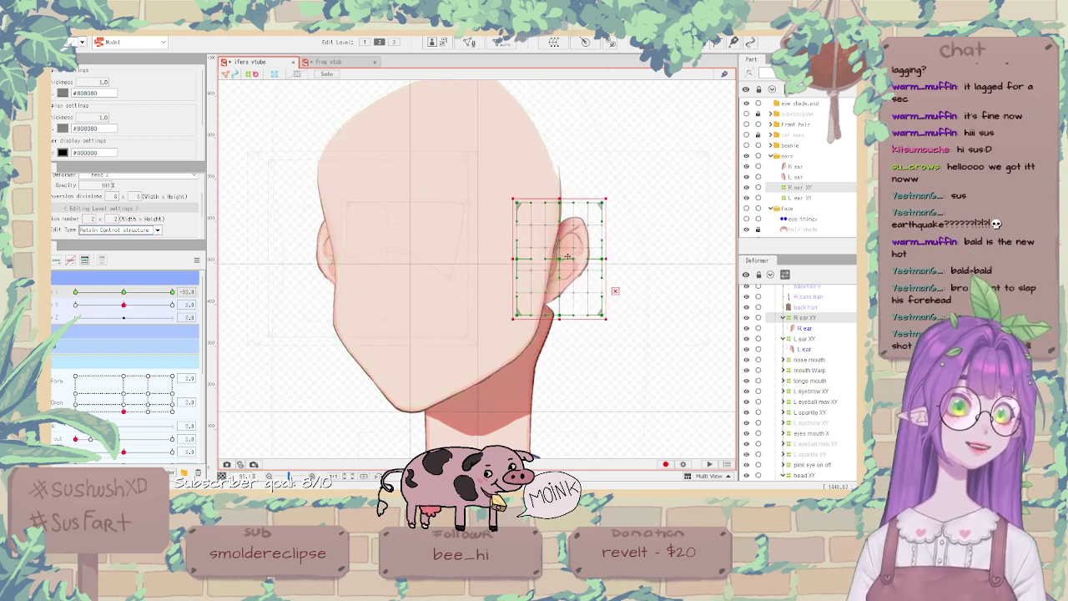
scroll(568, 256, up, 3)
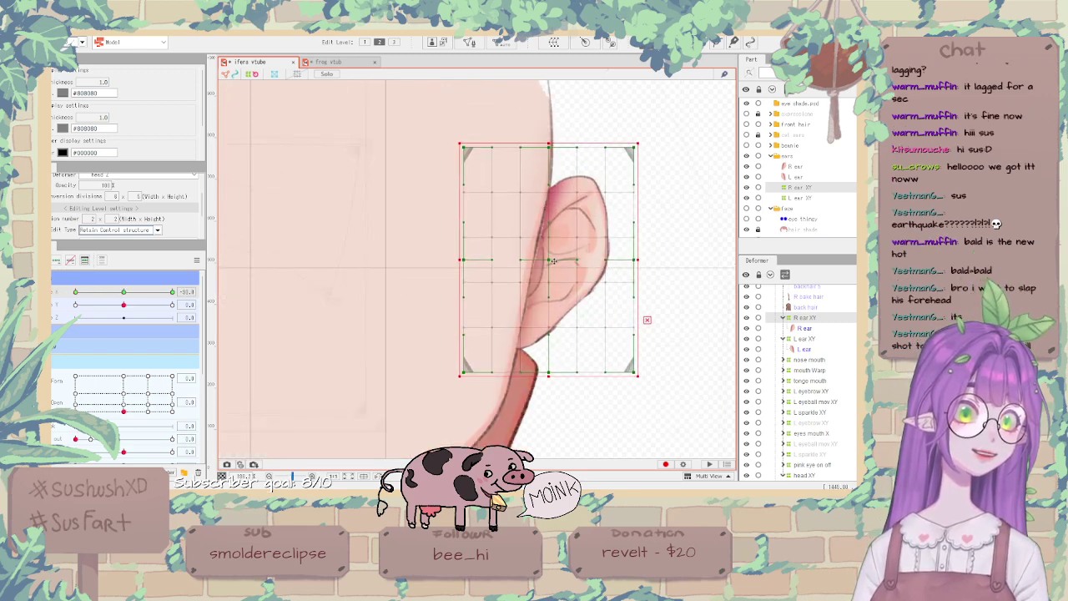
drag(555, 261, 554, 262)
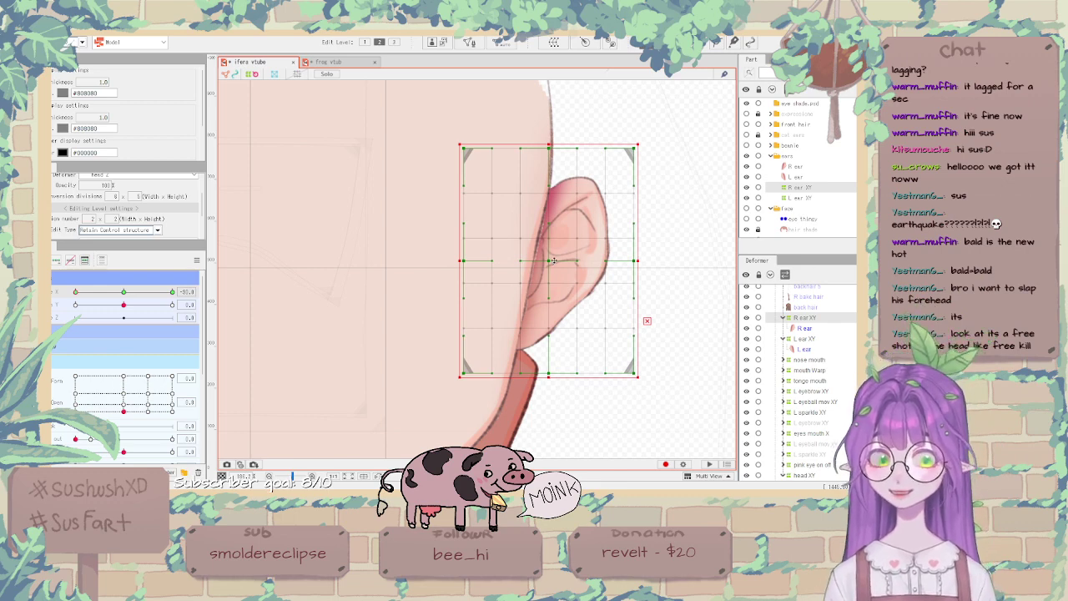
scroll(555, 259, down, 3)
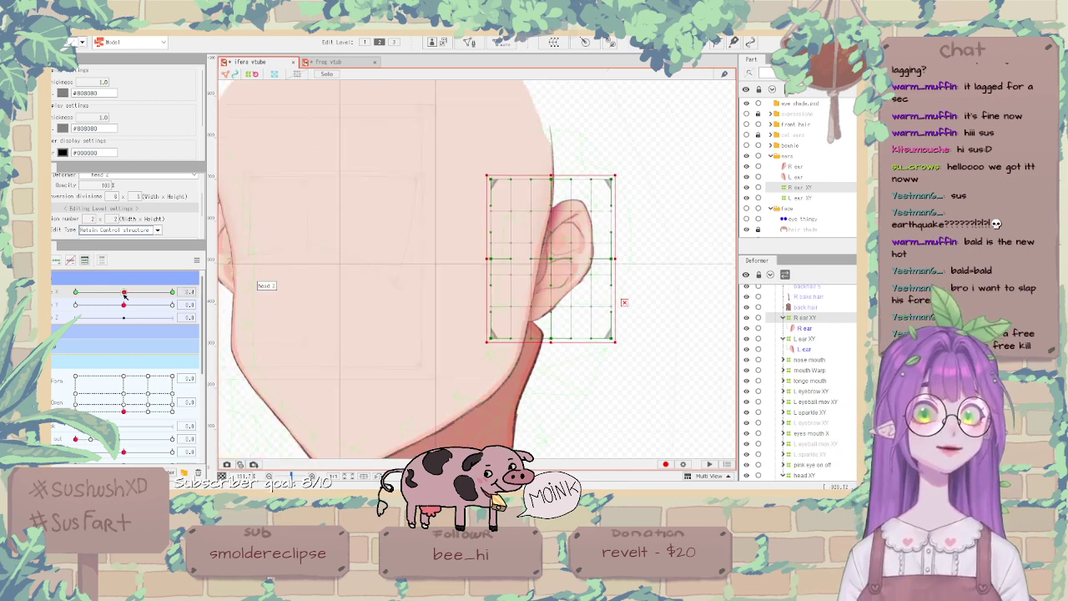
Reposition the L ear XY deformer at X angle -30 so the left ear tucks behind the far edge of the head.
drag(124, 292, 73, 296)
scroll(547, 266, down, 3)
scroll(383, 250, up, 2)
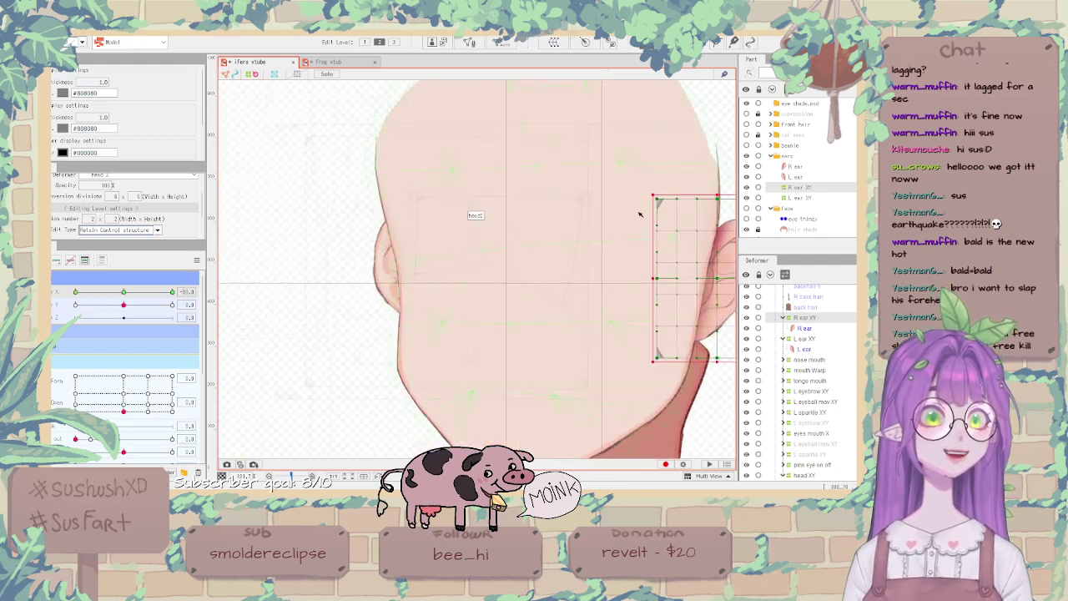
click(801, 198)
drag(481, 283, 423, 285)
click(486, 327)
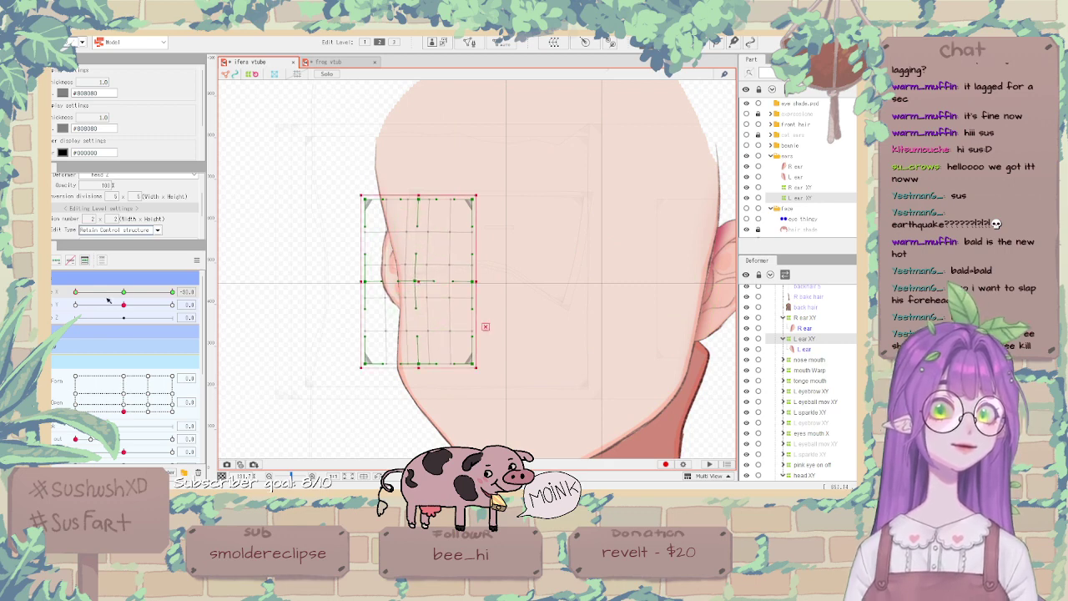
Sweep the head's X angle to check how both ears sit against the turned head.
mouse_move(75, 291)
mouse_down()
mouse_move(99, 293)
mouse_move(67, 296)
mouse_up()
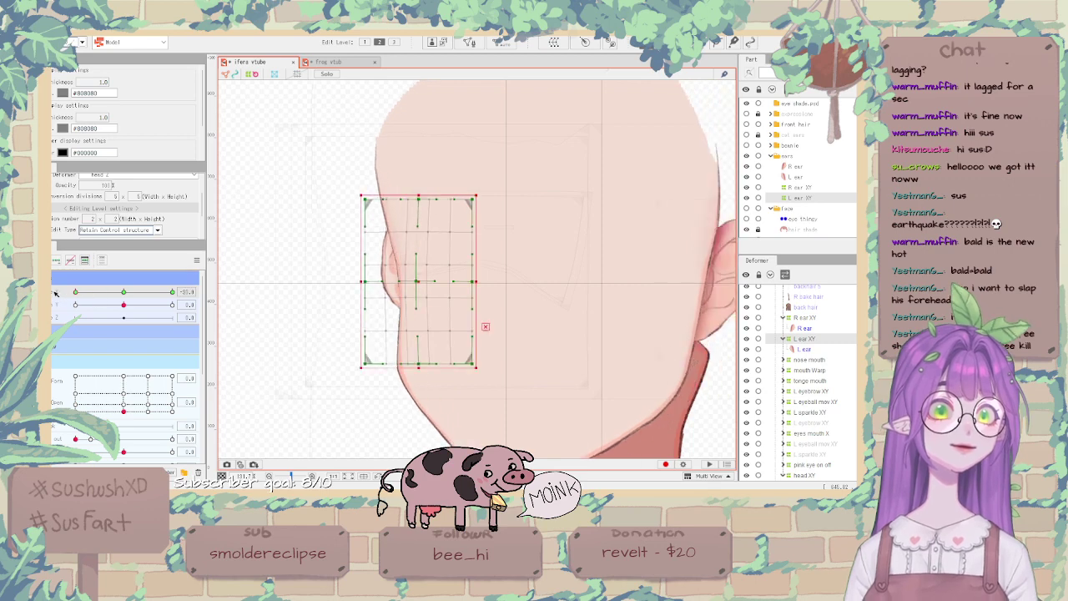
scroll(334, 254, up, 2)
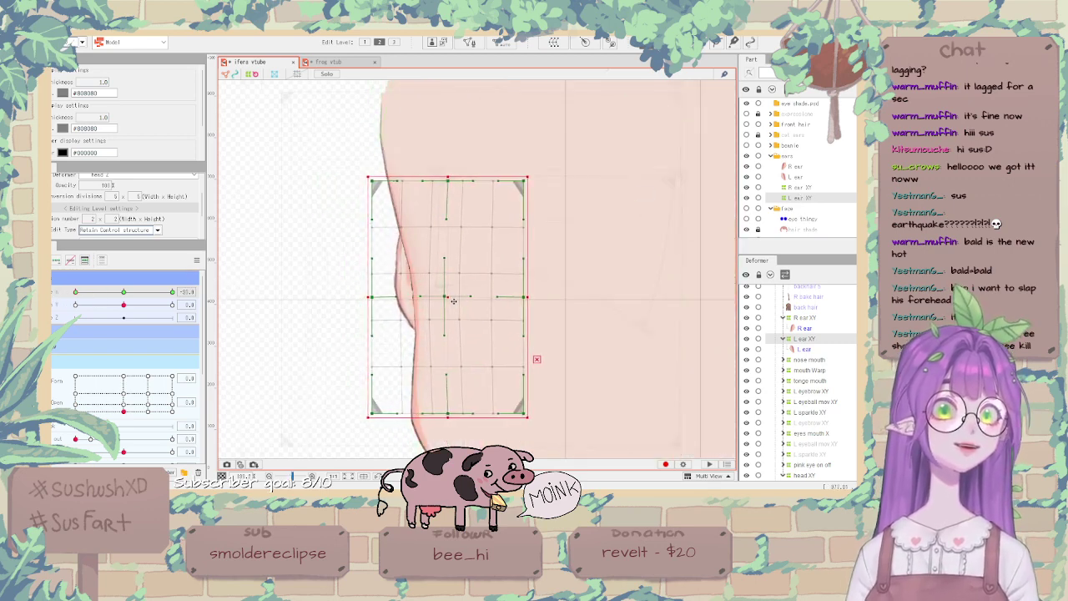
scroll(409, 276, down, 5)
drag(125, 293, 75, 291)
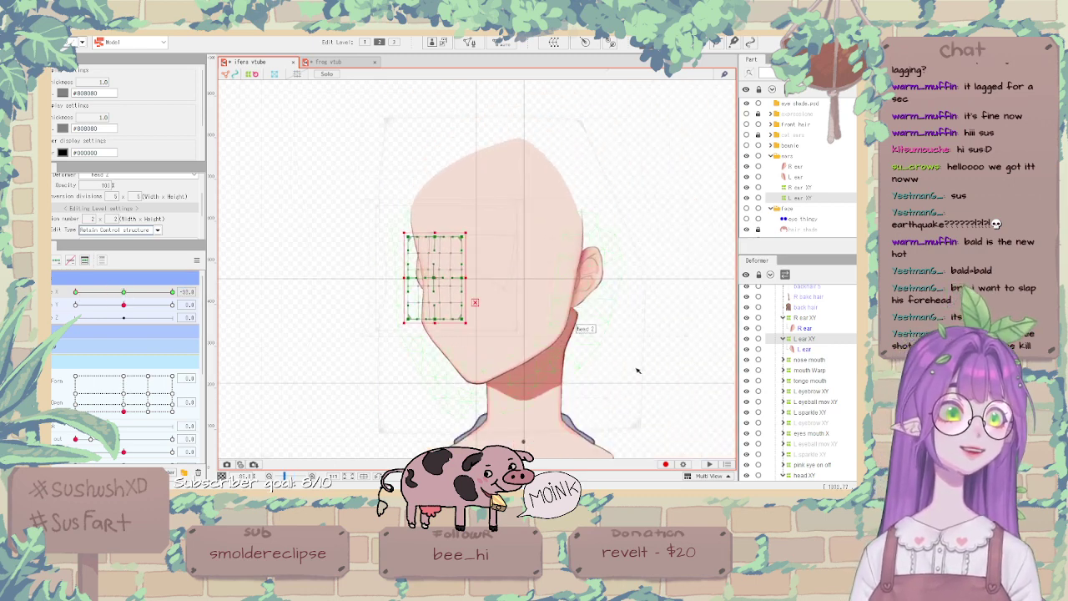
At X angle -30, move the head2 mesh vertices beside the attached ear, from temple to jaw, inward away from the ear.
scroll(826, 324, down, 5)
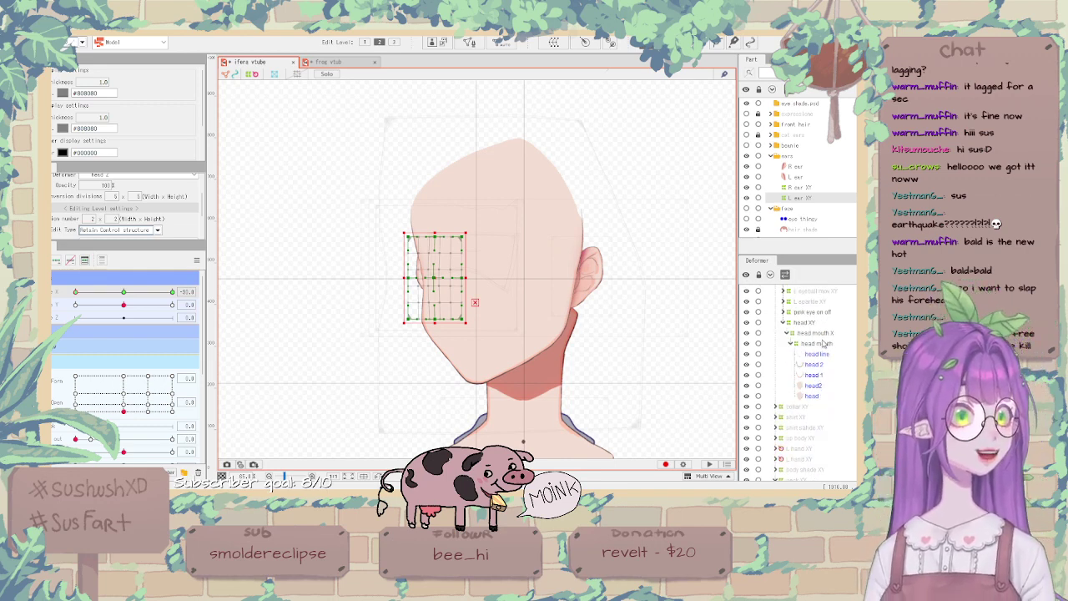
click(814, 388)
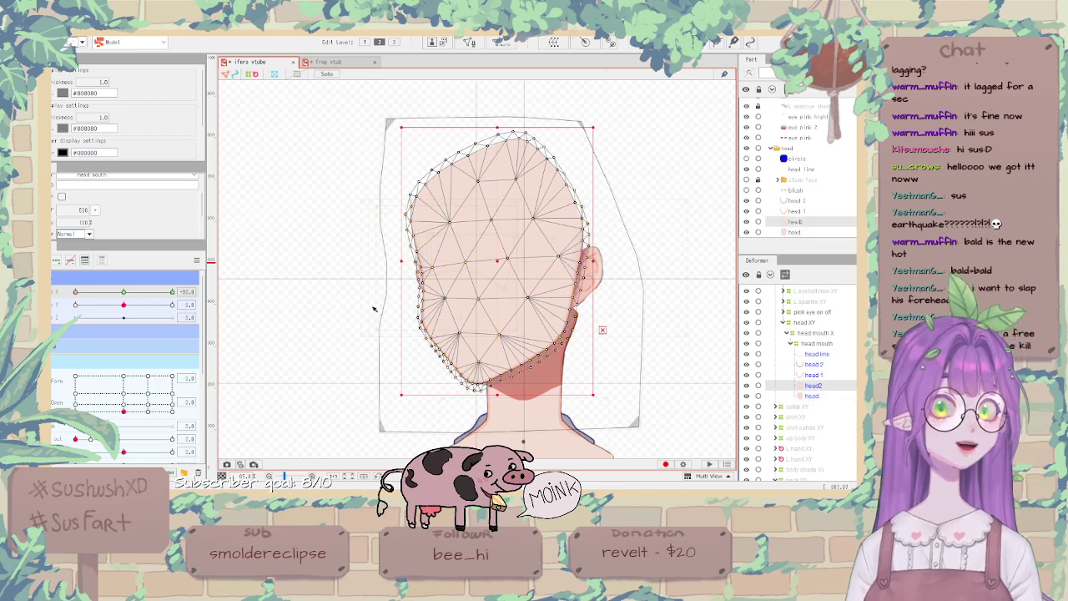
scroll(588, 267, up, 4)
scroll(598, 259, down, 2)
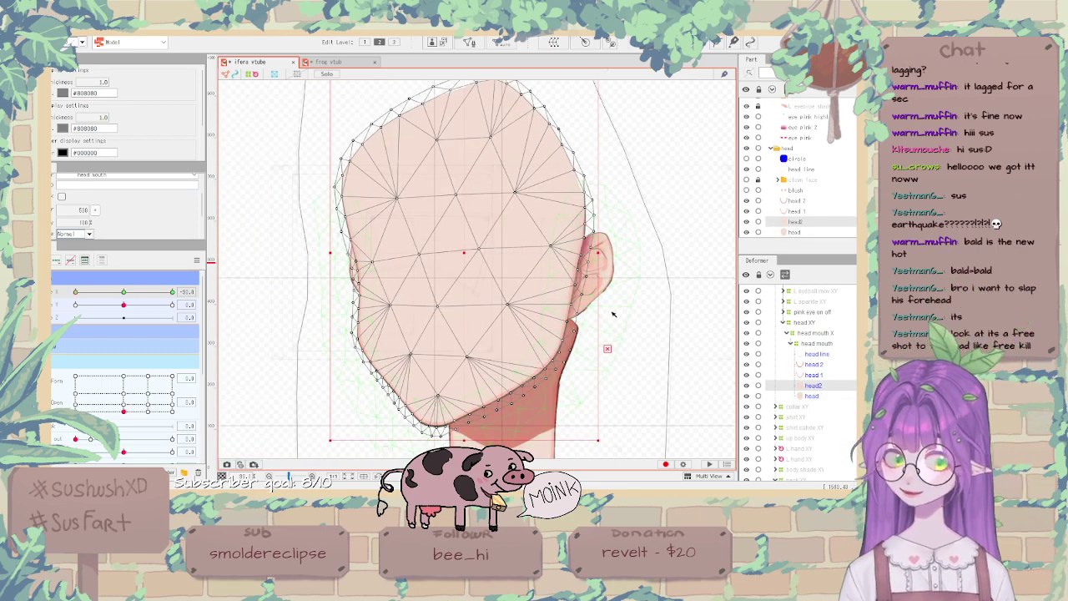
key(b)
mouse_move(613, 293)
mouse_down()
mouse_move(566, 237)
mouse_move(573, 288)
mouse_move(616, 278)
mouse_move(596, 208)
mouse_up()
key(b)
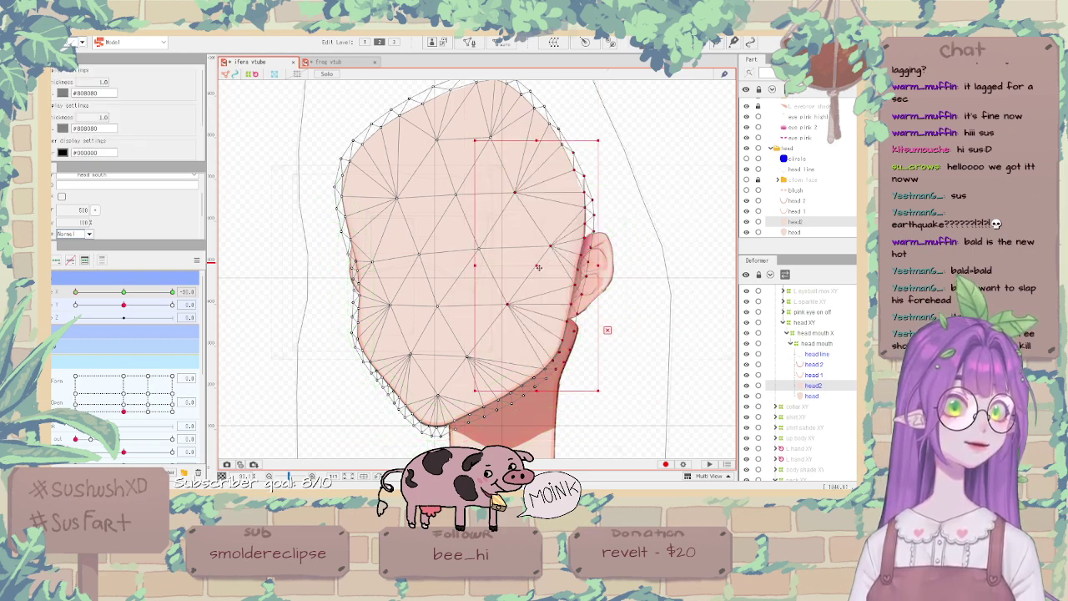
drag(537, 268, 503, 269)
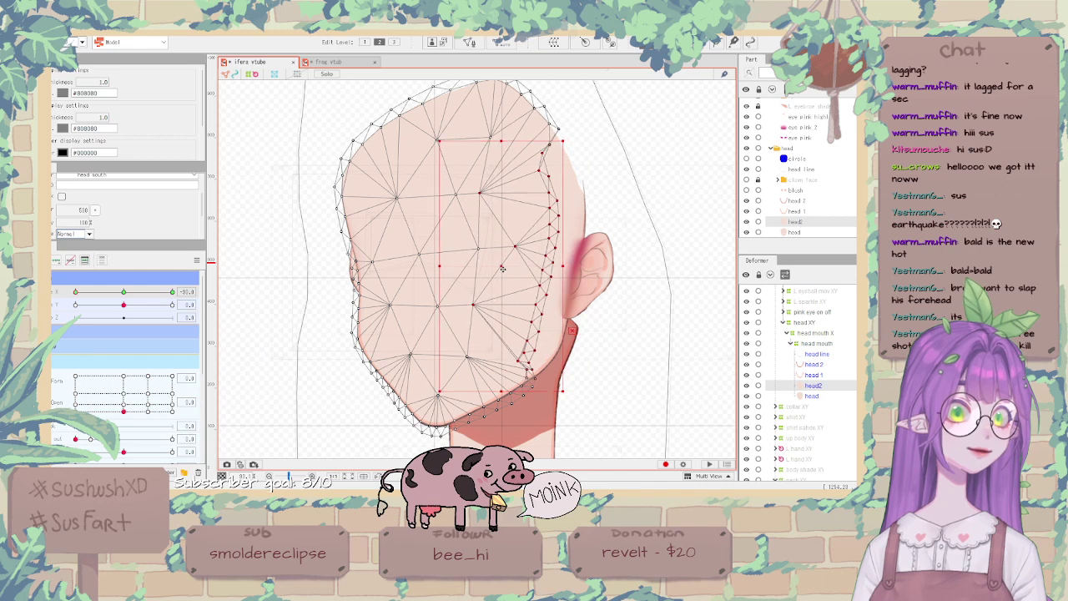
key(b)
mouse_move(539, 360)
mouse_down()
mouse_move(495, 347)
mouse_move(505, 334)
mouse_up()
key(b)
click(642, 314)
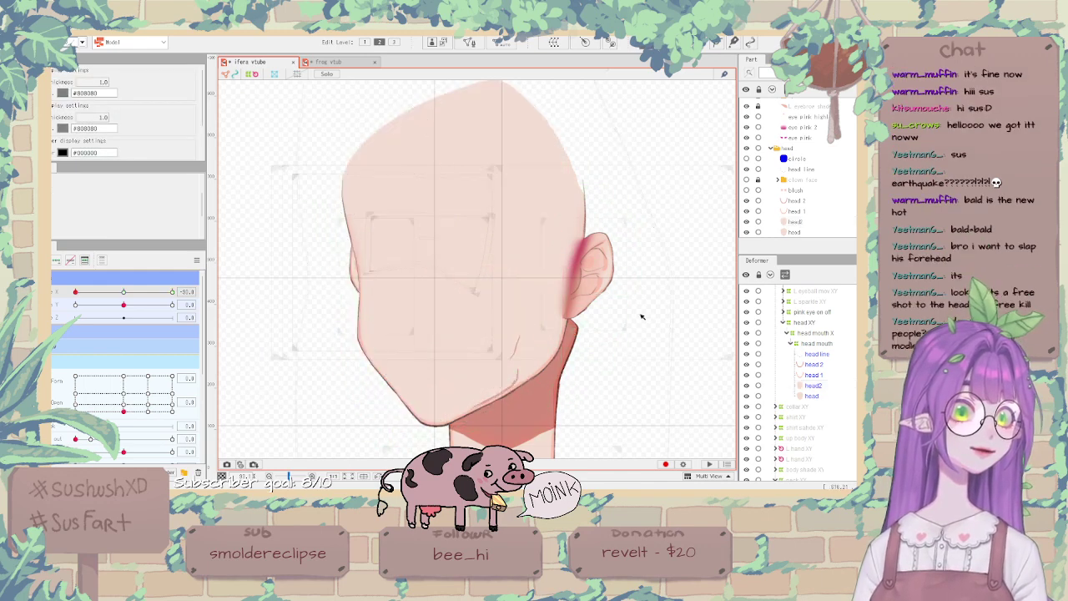
Sweep the head's X angle from -30 to 30 to check the uncovered ear on both turns.
scroll(597, 288, down, 1)
scroll(590, 307, up, 2)
scroll(573, 310, down, 2)
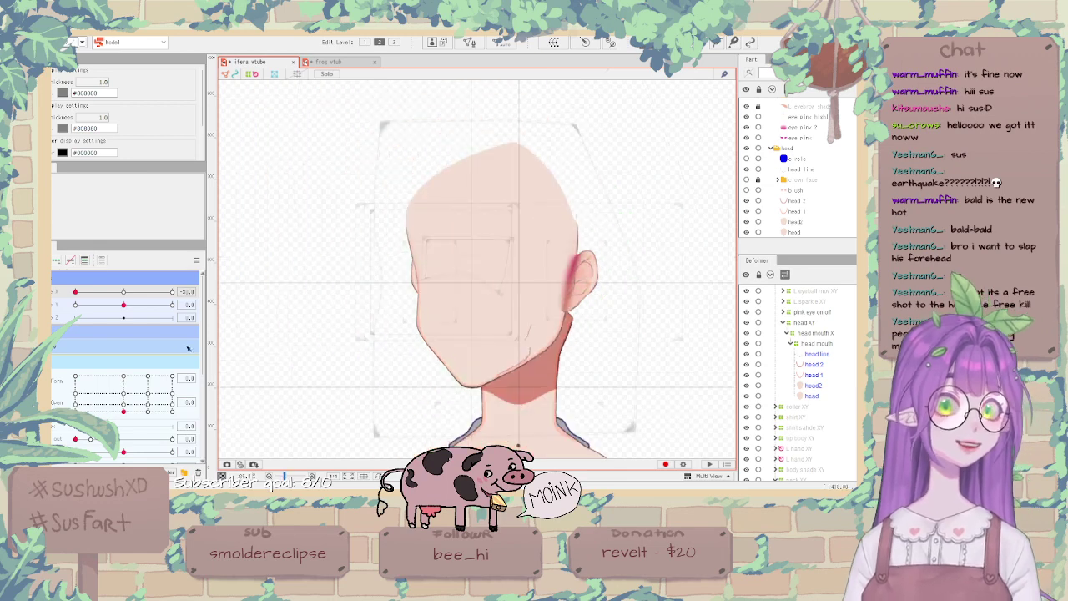
drag(123, 292, 54, 310)
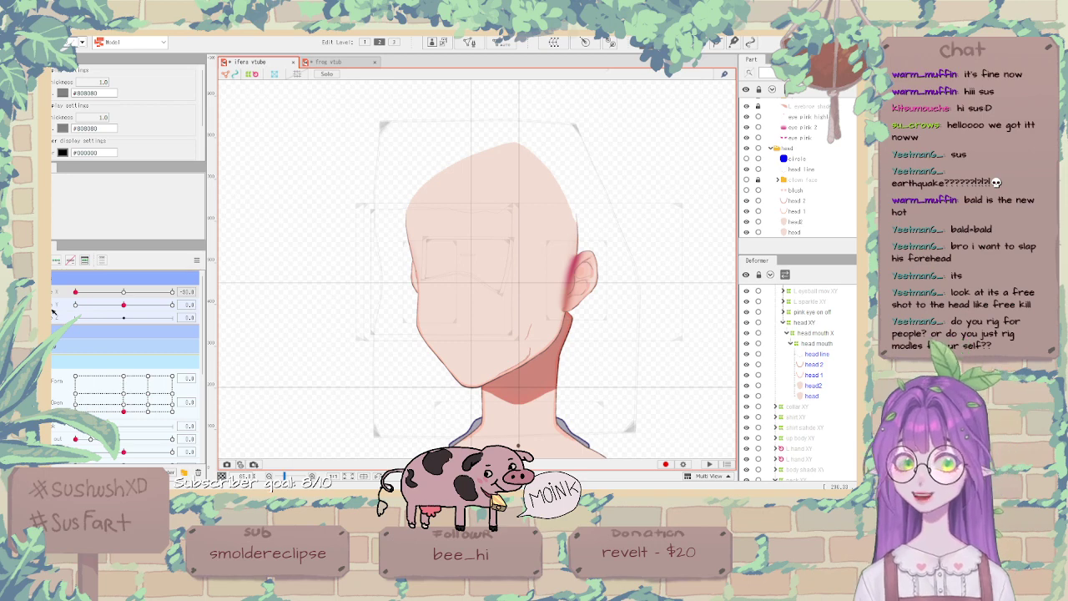
drag(129, 289, 175, 292)
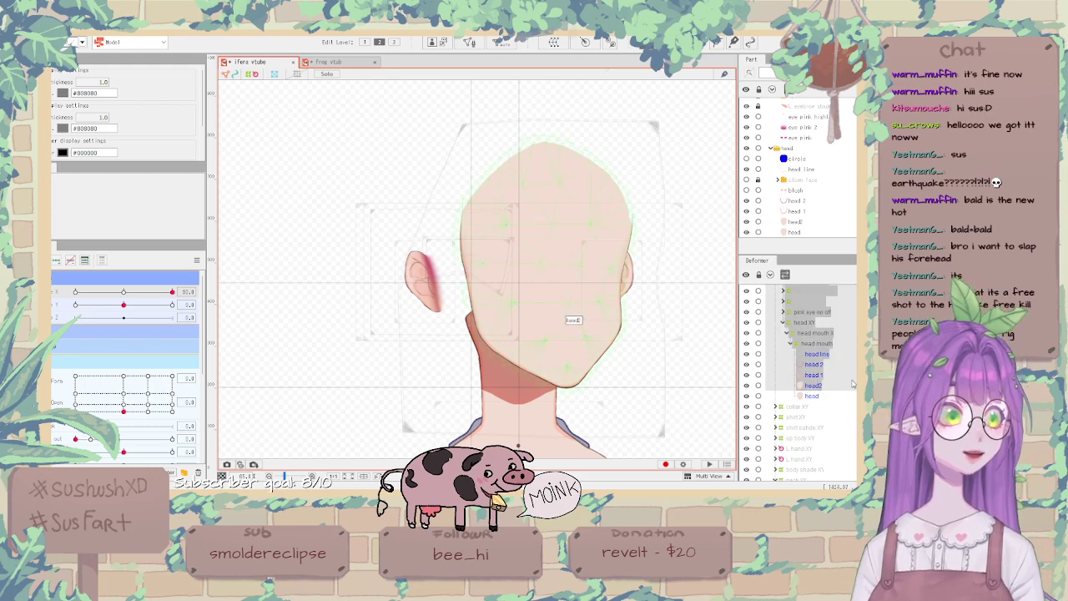
Try to reflect the head2 mesh's X angle -30 shape onto the opposite turn, then undo it.
click(818, 386)
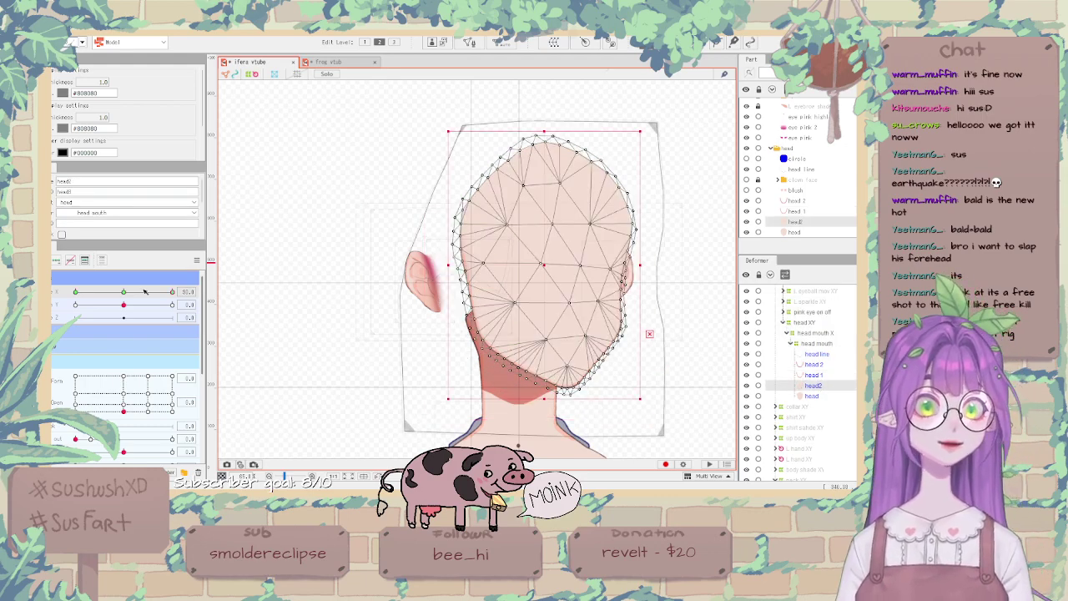
drag(172, 292, 76, 292)
click(197, 259)
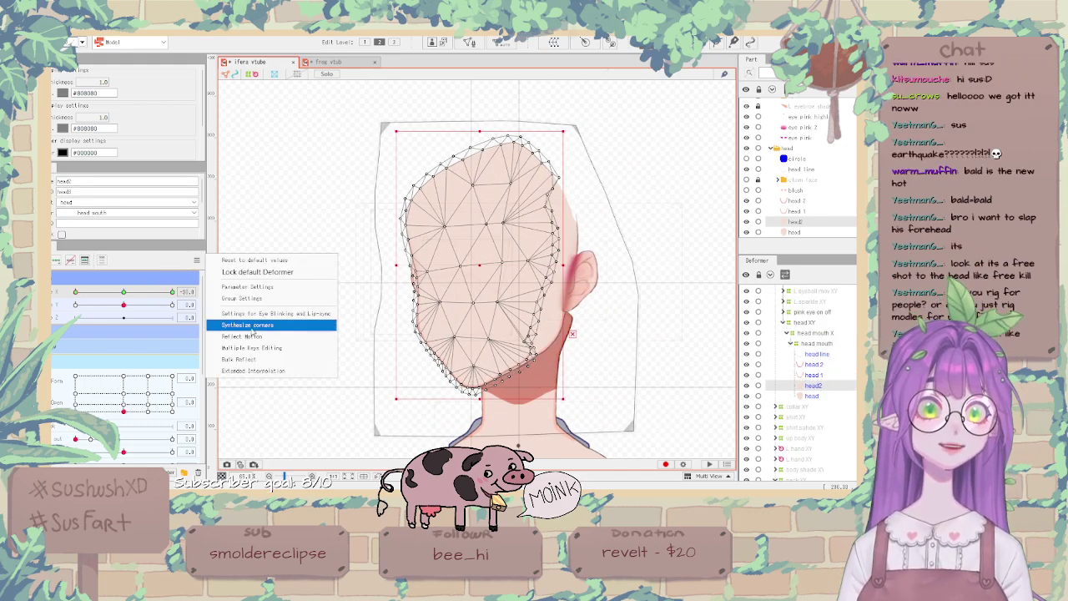
click(256, 336)
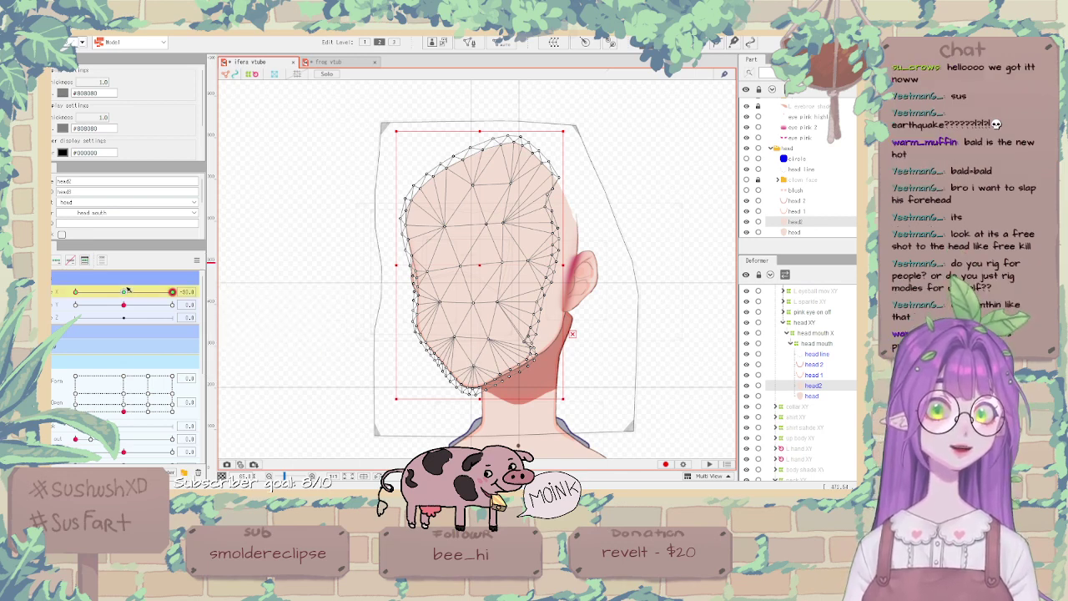
drag(123, 304, 227, 300)
drag(160, 294, 210, 299)
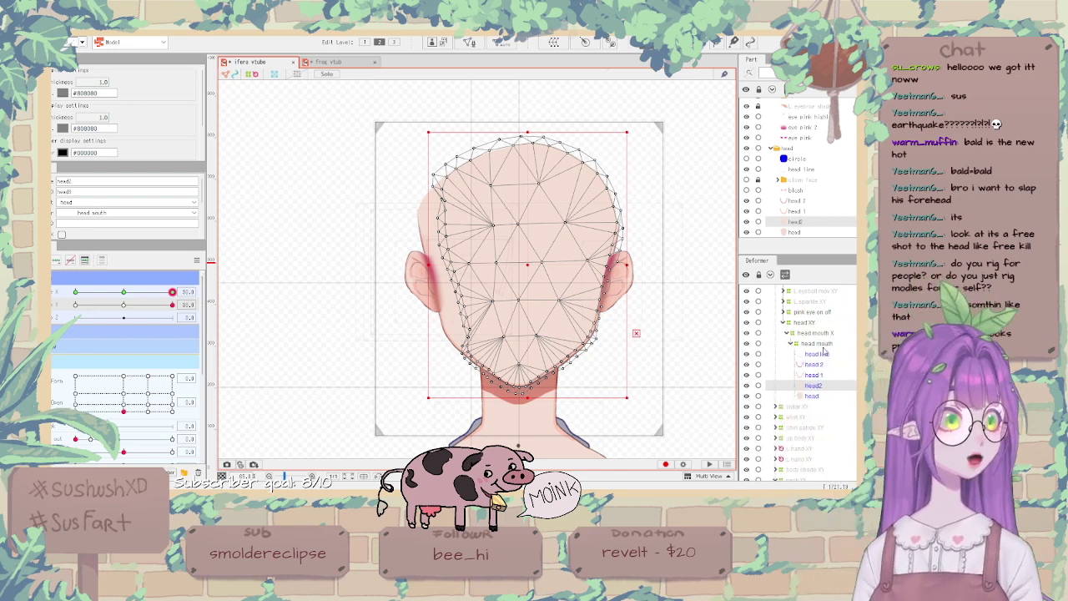
click(810, 323)
drag(142, 292, 215, 294)
key(ctrl+z)
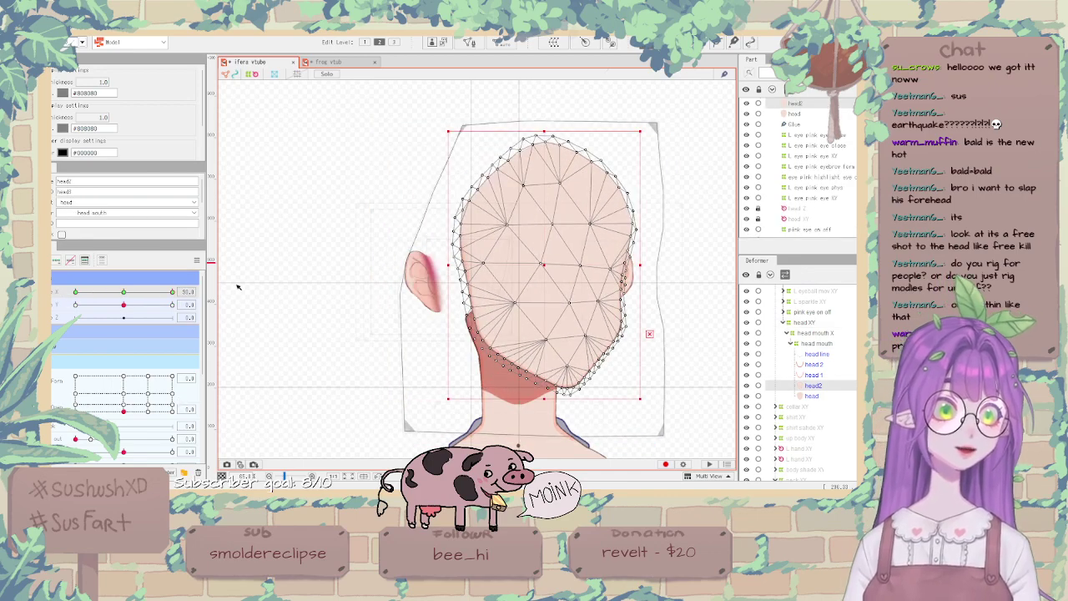
At X angle 30, brush-select the head2 edge vertices on the detached ear's side and pull them in toward the face.
key(b)
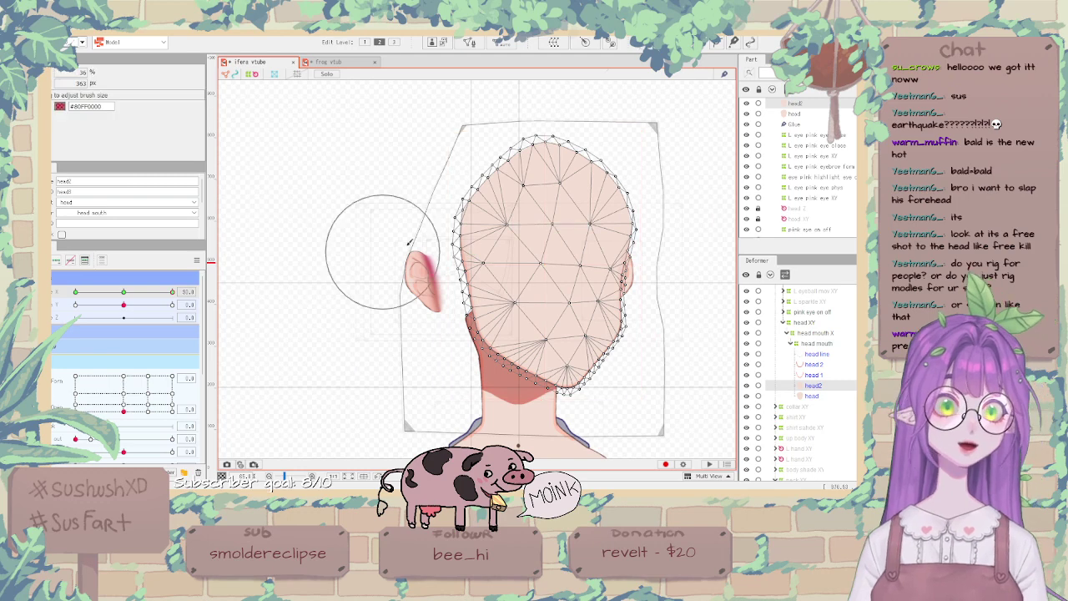
mouse_move(383, 252)
mouse_down()
mouse_move(440, 262)
mouse_move(436, 196)
mouse_up()
key(b)
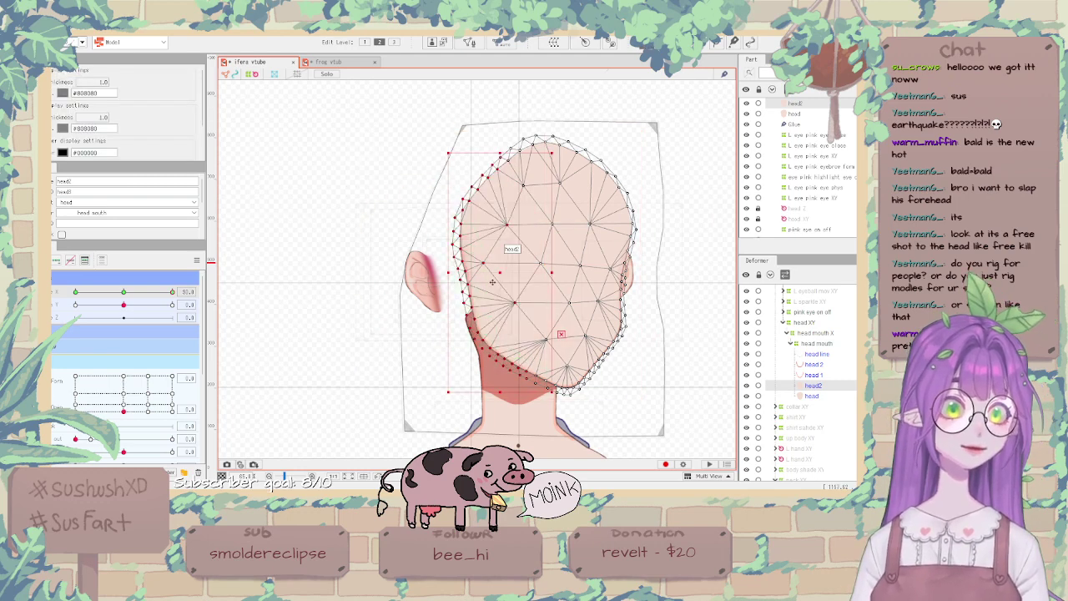
mouse_move(498, 275)
mouse_down()
mouse_move(523, 274)
mouse_move(512, 276)
mouse_up()
key(b)
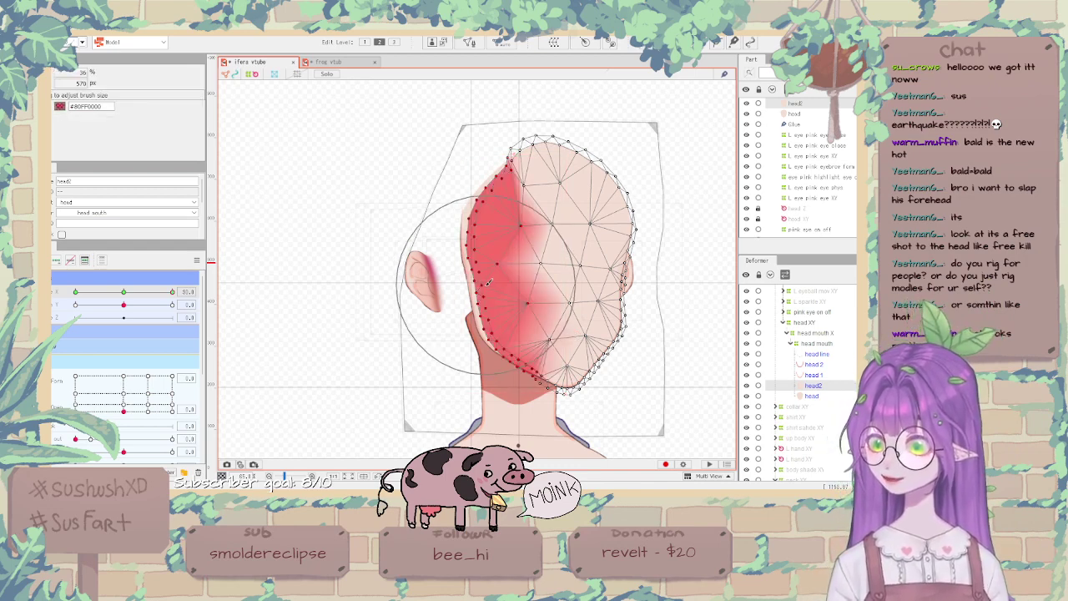
key(b)
drag(450, 312, 431, 244)
drag(457, 185, 474, 373)
key(b)
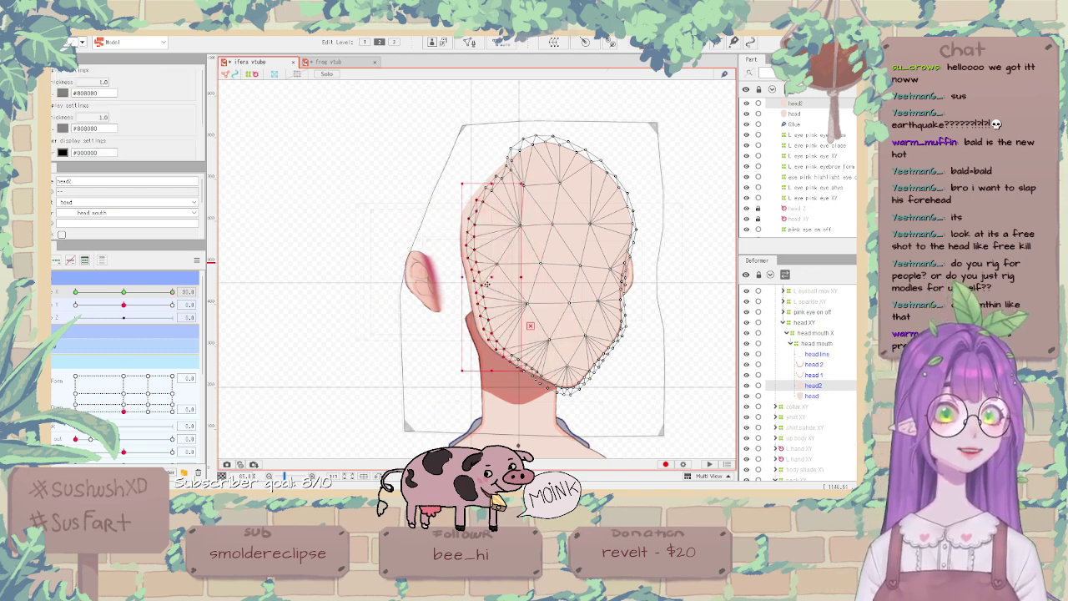
mouse_move(489, 285)
mouse_down()
mouse_move(501, 284)
mouse_move(482, 337)
mouse_up()
Brush-select the same head2 edge from forehead to jaw, shift it further toward the face centre, and deselect it.
scroll(502, 283, down, 2)
scroll(496, 284, up, 4)
key(b)
drag(475, 227, 496, 357)
key(b)
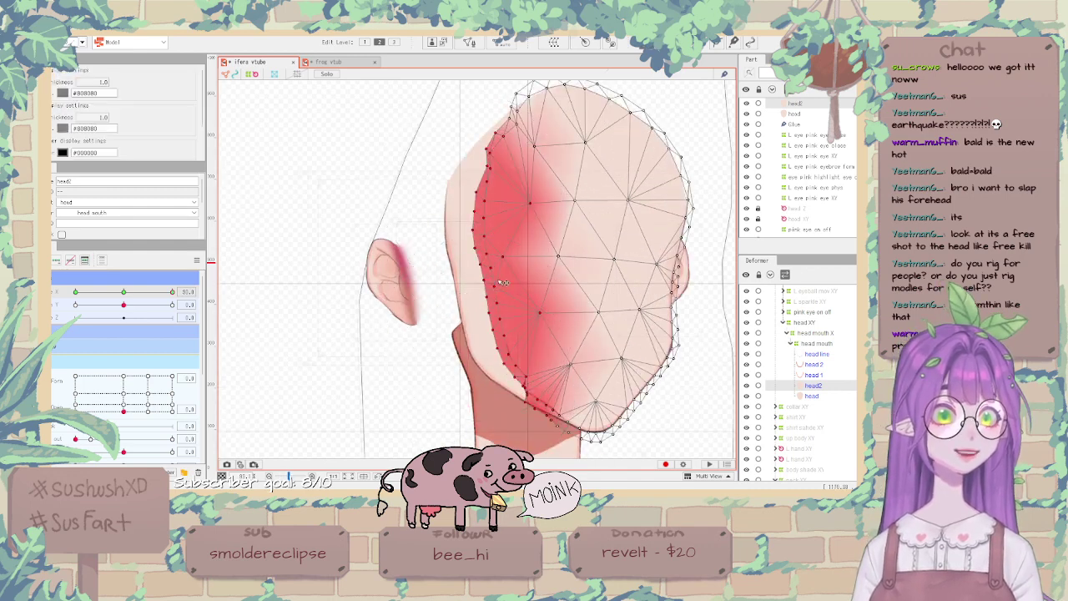
drag(521, 269, 530, 268)
click(372, 203)
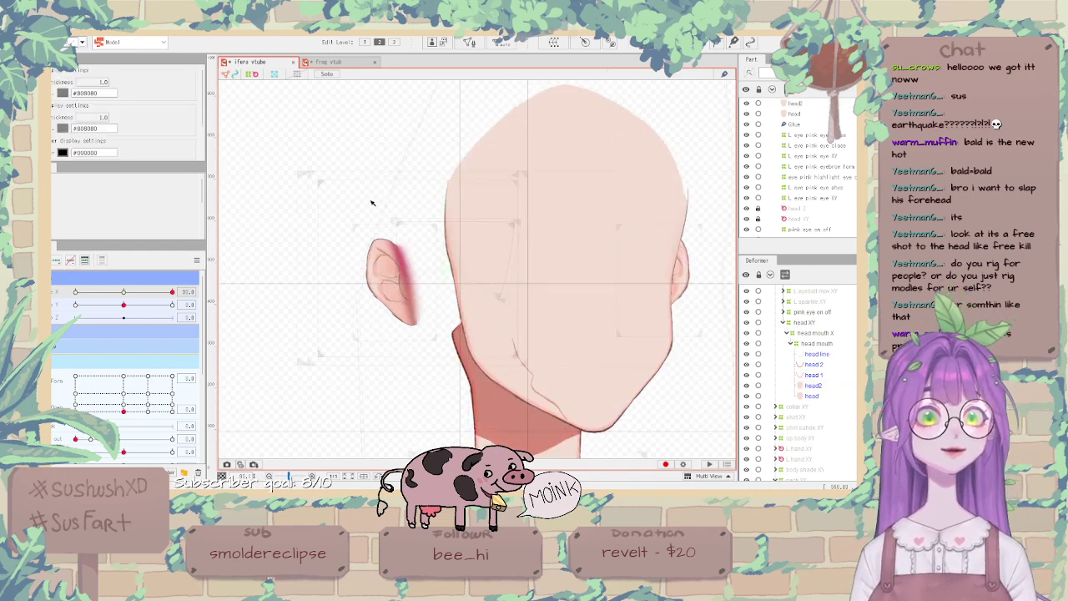
Open head2 for mesh editing at X angle -30 and move the vertices around its jaw corner inward, off the drawn outline.
scroll(373, 203, down, 2)
scroll(372, 203, up, 2)
scroll(512, 397, up, 3)
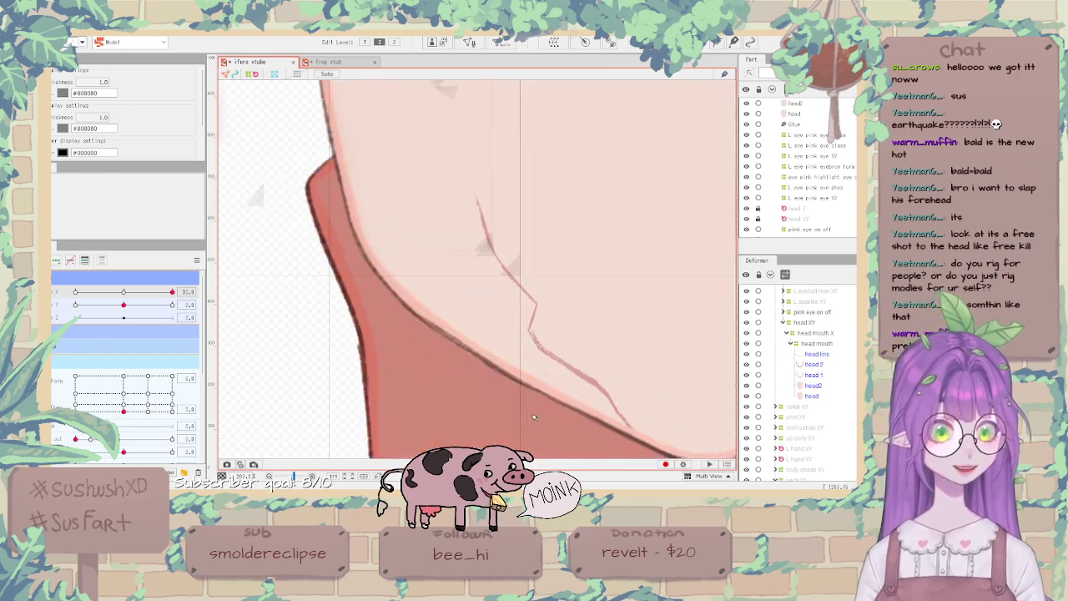
click(542, 351)
scroll(542, 350, down, 4)
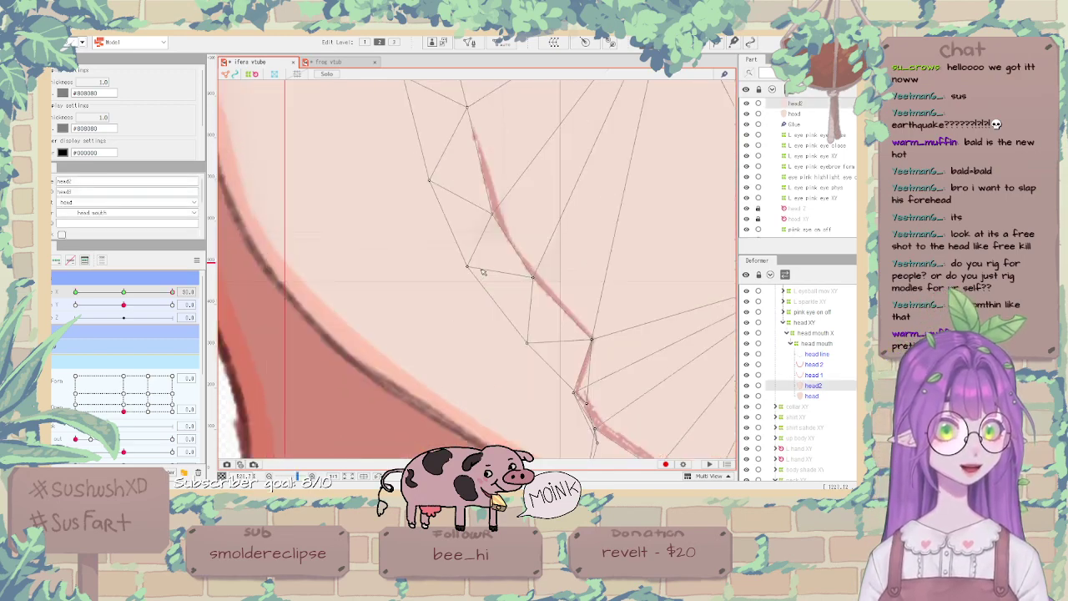
drag(128, 293, 75, 292)
click(469, 42)
scroll(545, 189, up, 3)
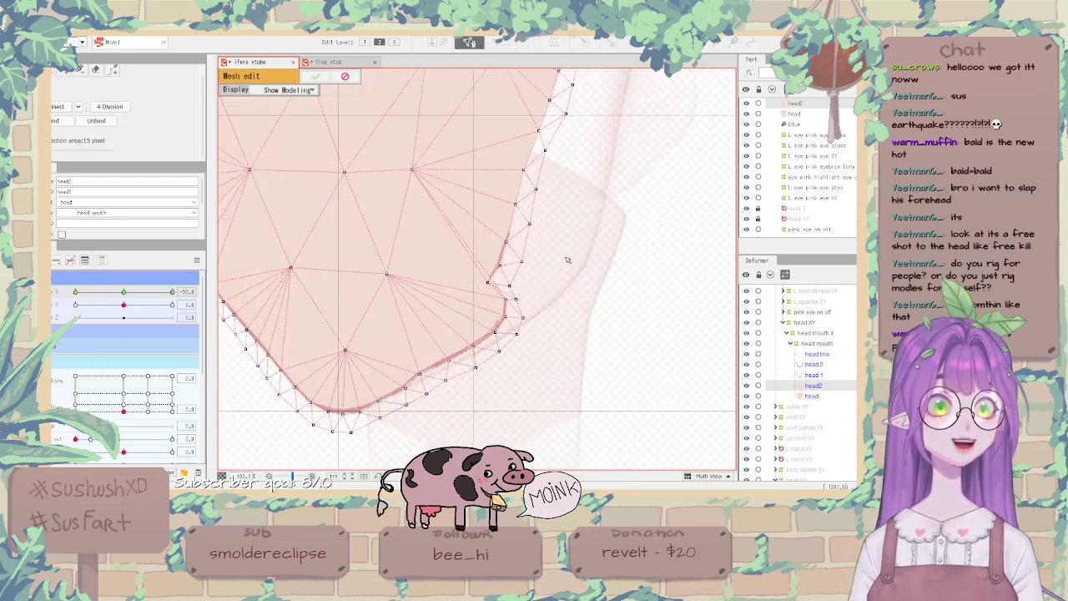
drag(573, 256, 501, 406)
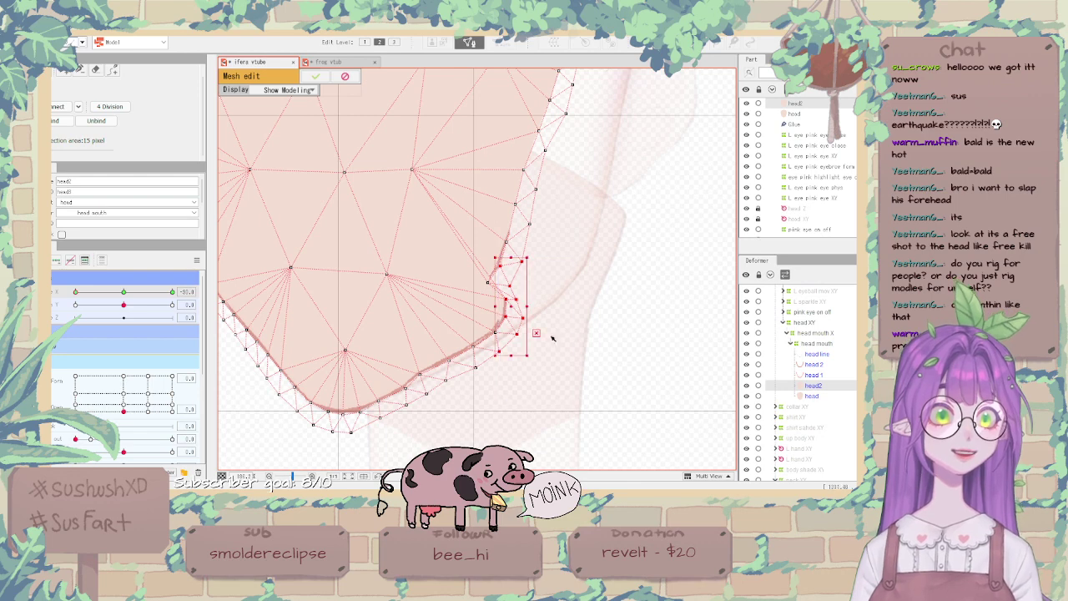
drag(572, 207, 429, 434)
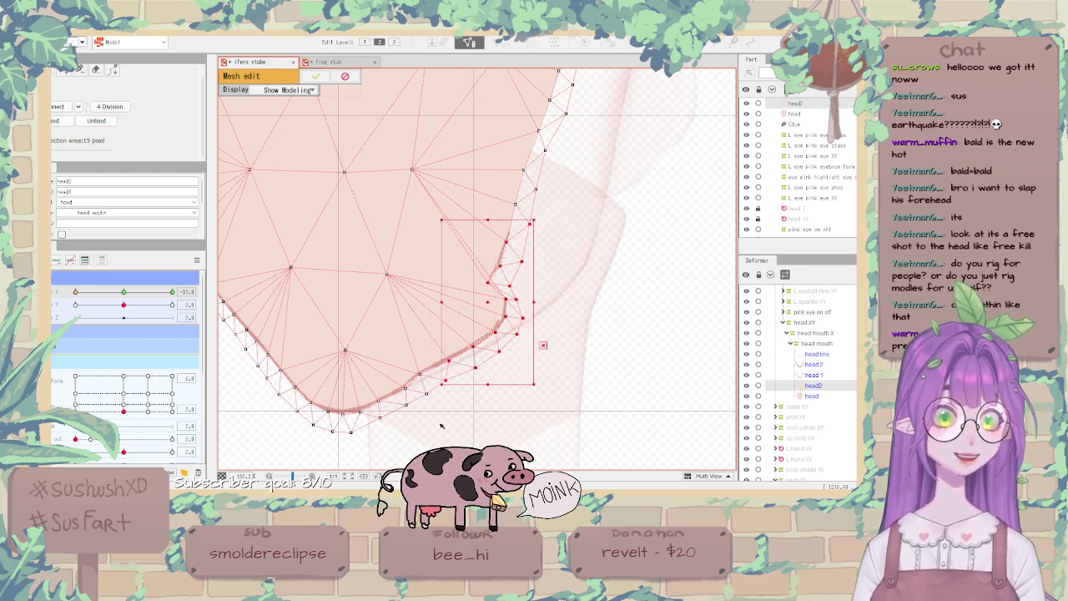
drag(511, 313, 476, 307)
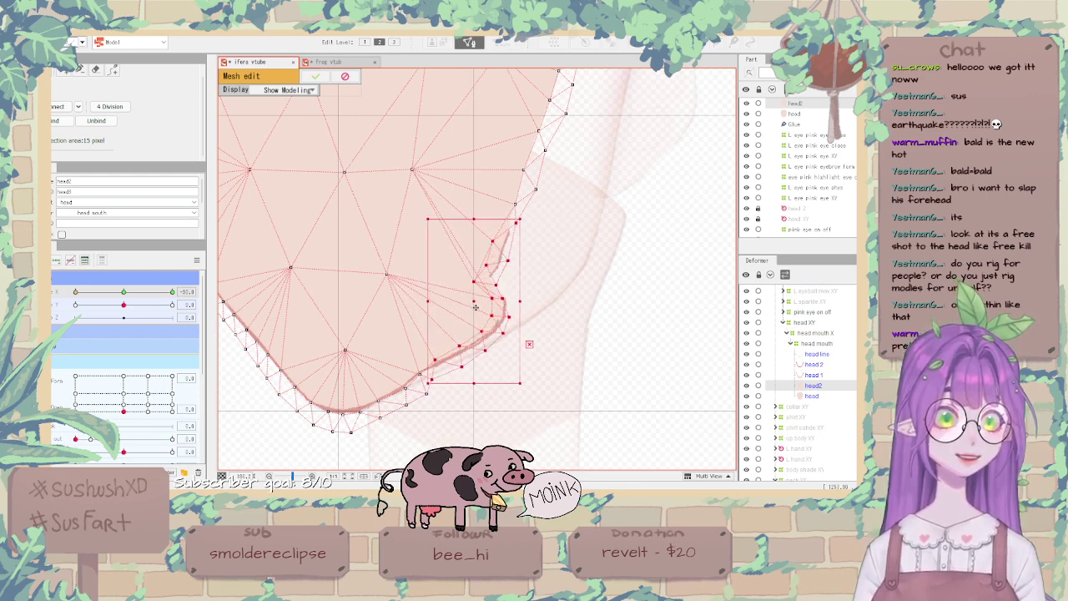
Move the mesh vertices along head2's lower jaw edge slightly inward and apply the mesh edit.
drag(456, 419, 375, 360)
drag(417, 396, 409, 391)
click(316, 76)
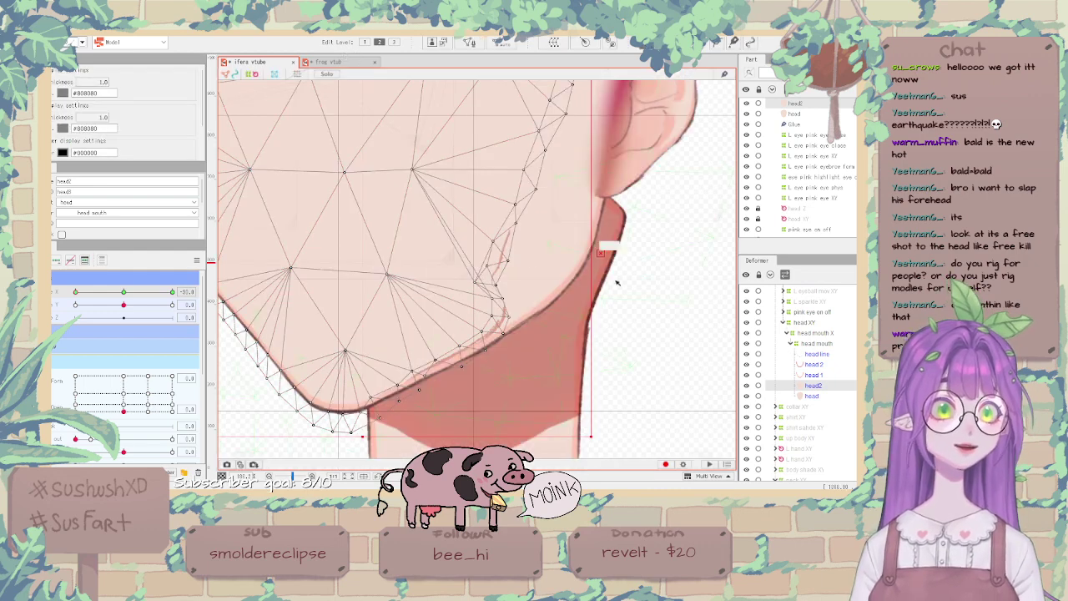
click(635, 290)
click(492, 242)
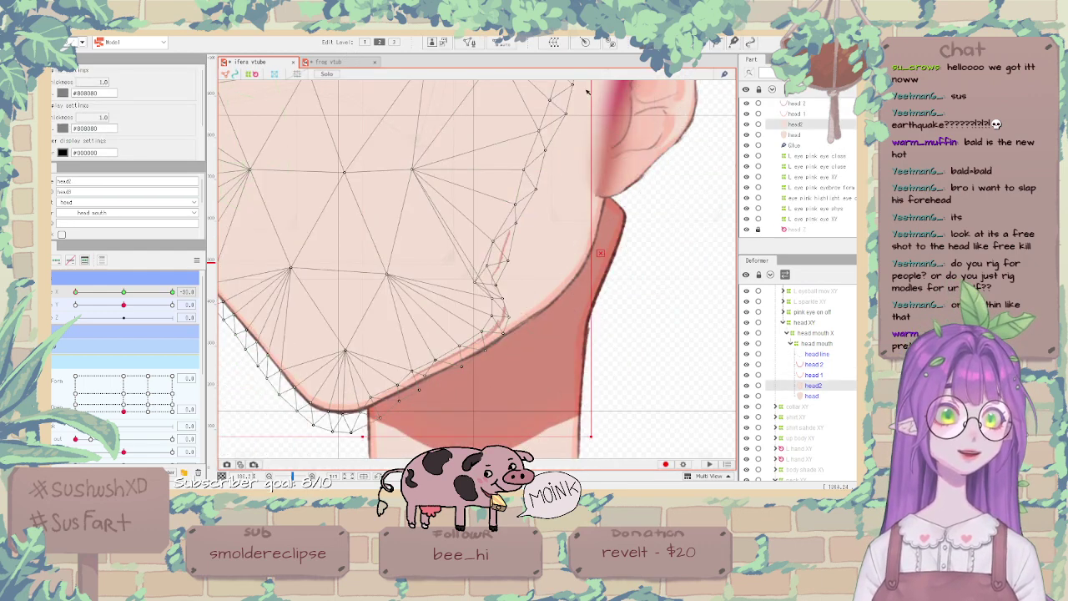
Edit the head2 mesh again, shifting the jaw corner and lower jaw vertices further inside the outline, and apply it.
click(469, 42)
drag(560, 355, 464, 213)
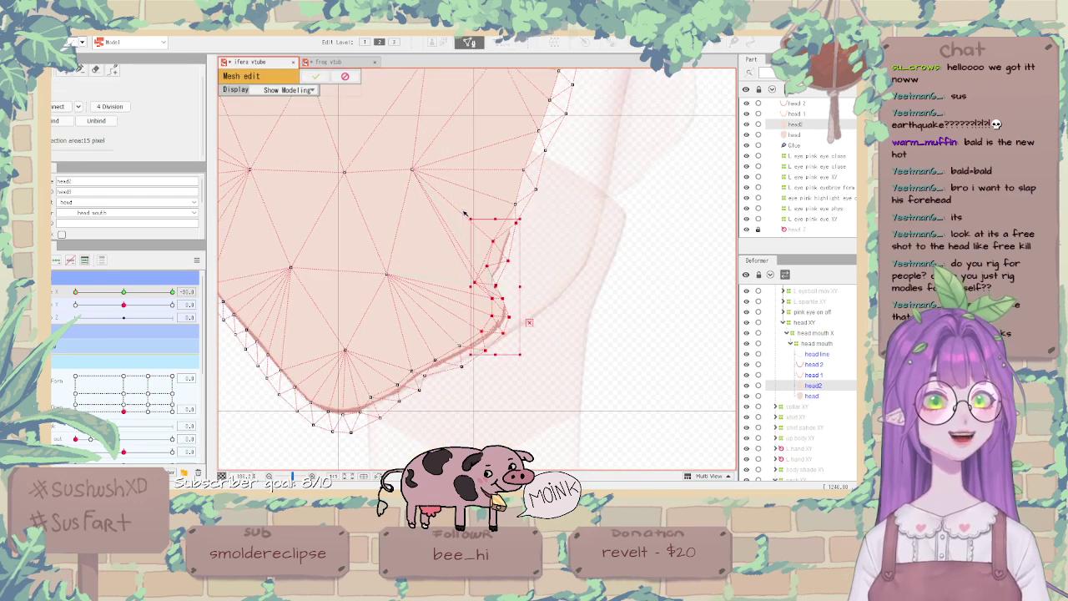
drag(498, 280, 486, 285)
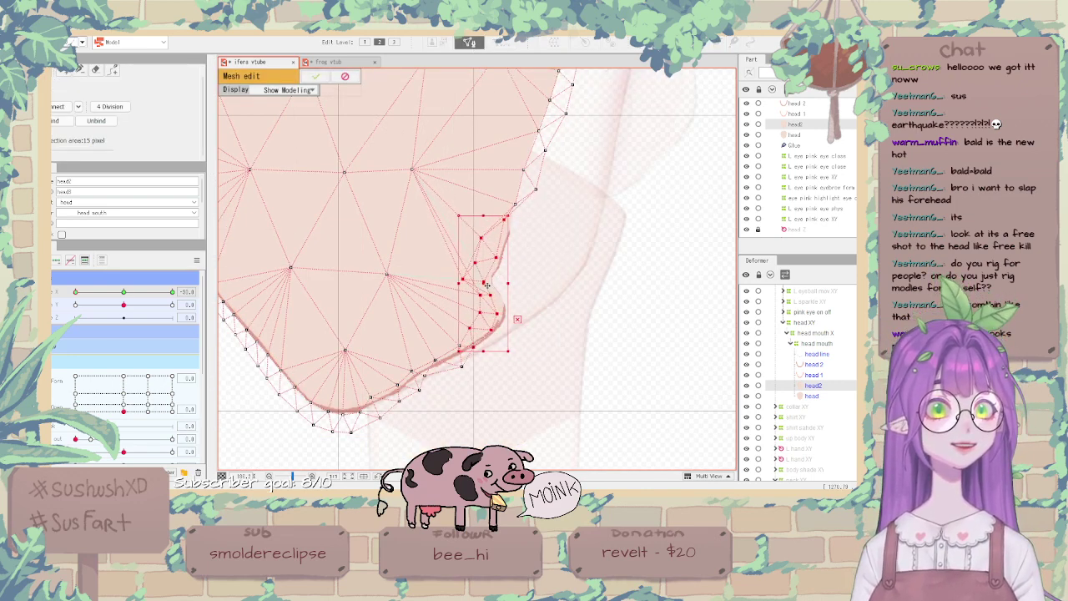
drag(515, 395, 412, 317)
drag(460, 355, 441, 352)
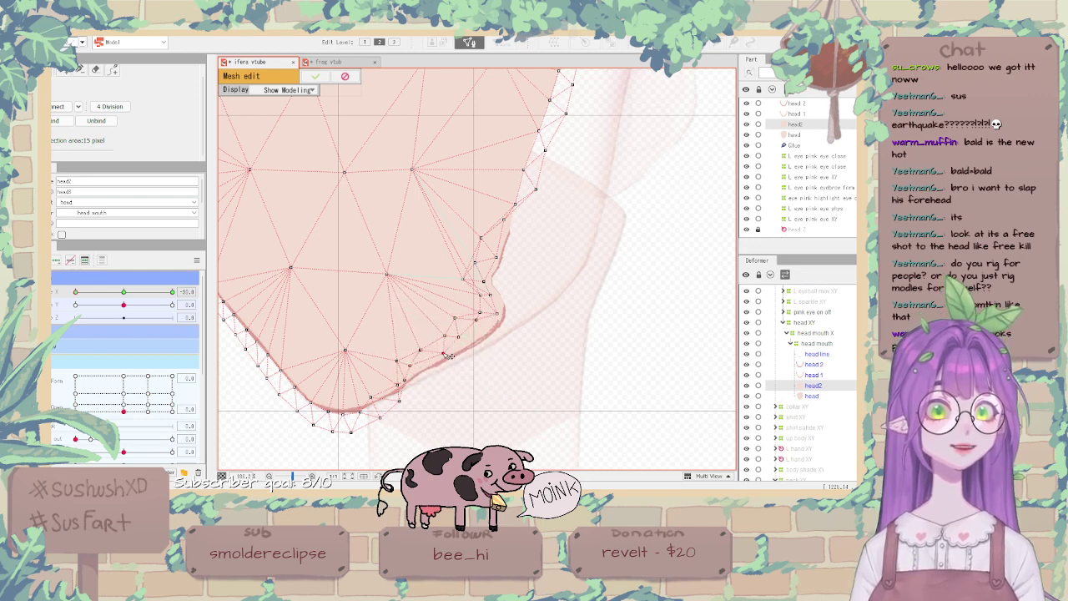
click(316, 76)
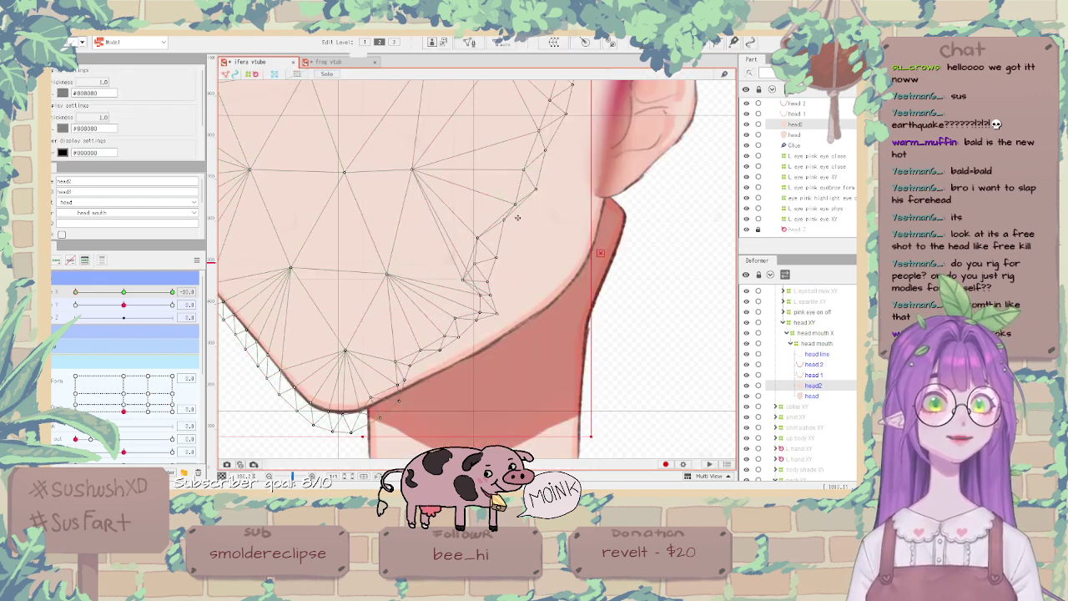
Select head2 at X angle -30 and mirror its form onto the opposite X angle keyform.
click(621, 280)
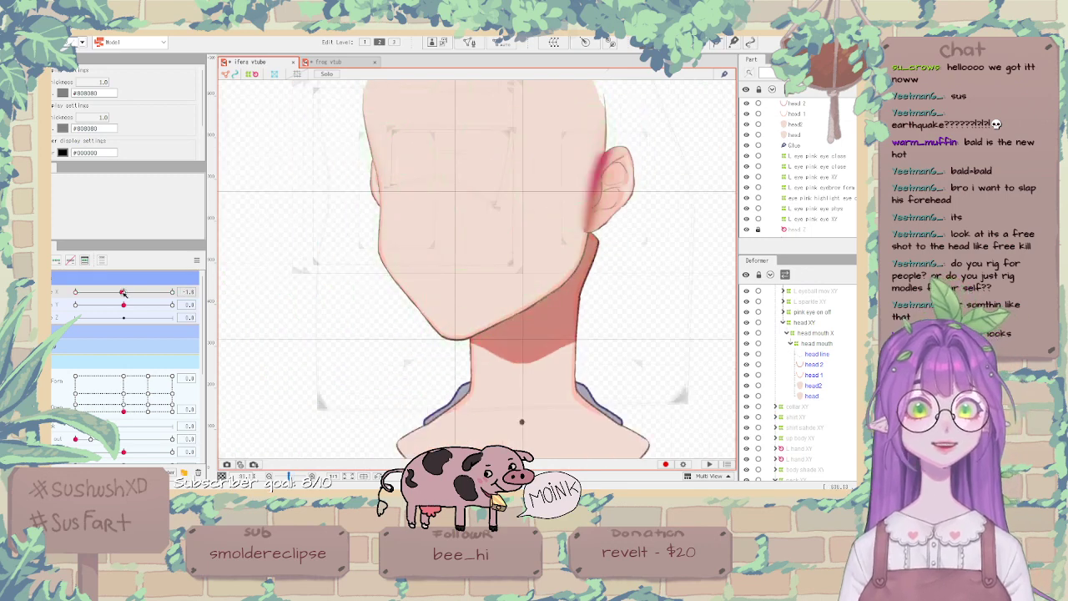
drag(122, 292, 60, 306)
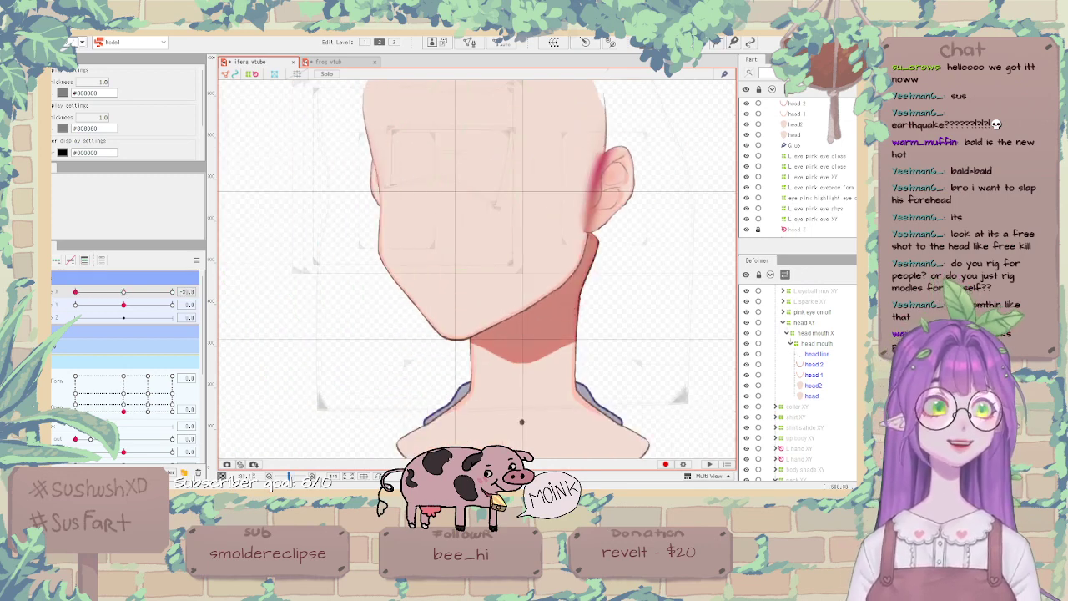
click(813, 386)
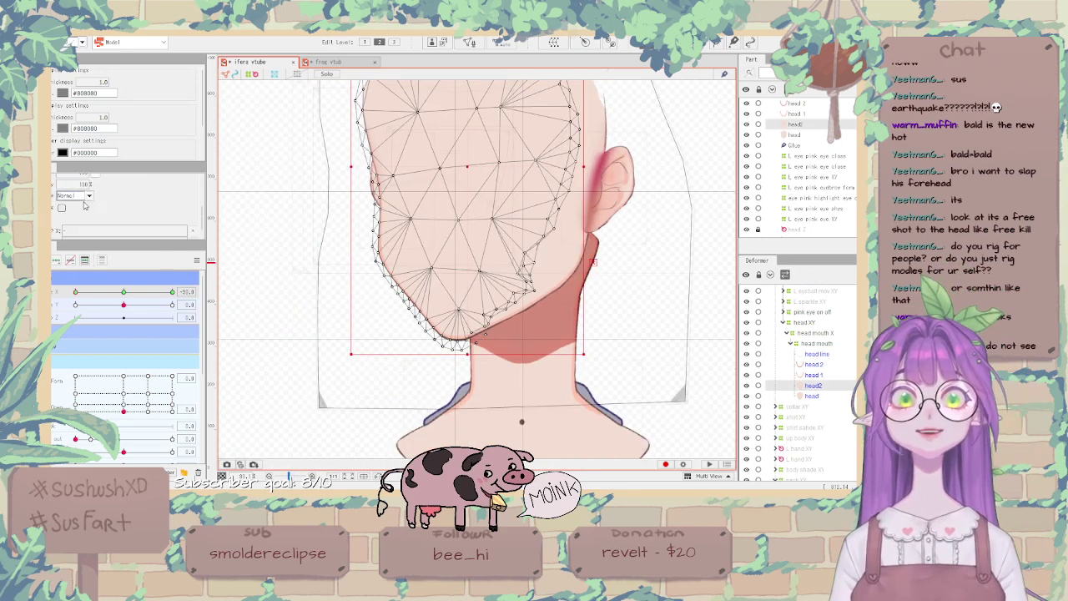
click(197, 260)
click(218, 262)
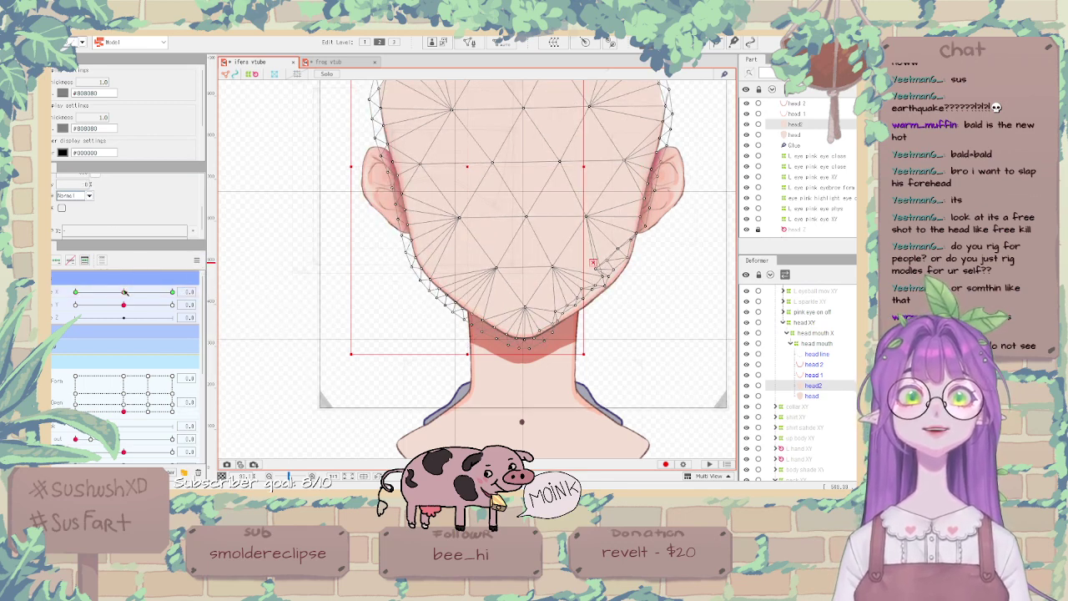
Sweep the X angle between -30 and 30 and examine head2's edge against the ears on both sides.
drag(125, 291, 52, 288)
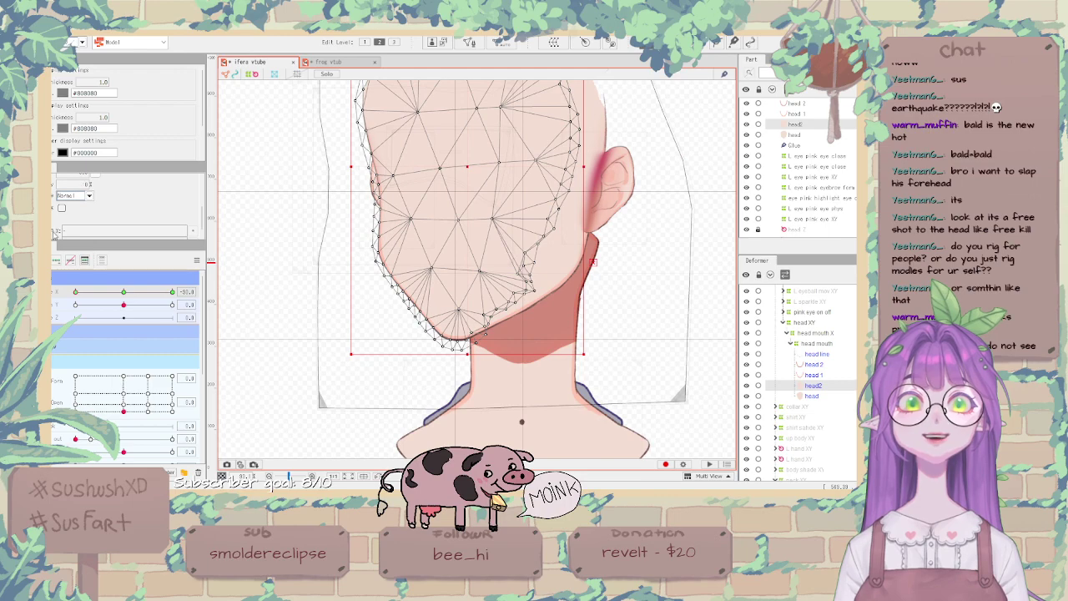
drag(125, 288, 215, 297)
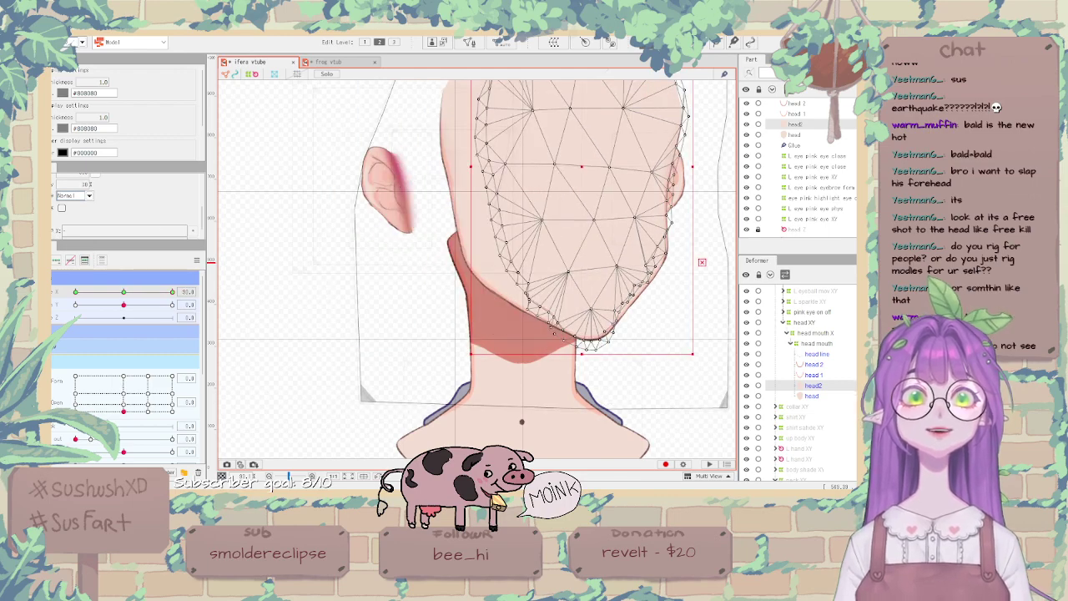
drag(139, 288, 209, 292)
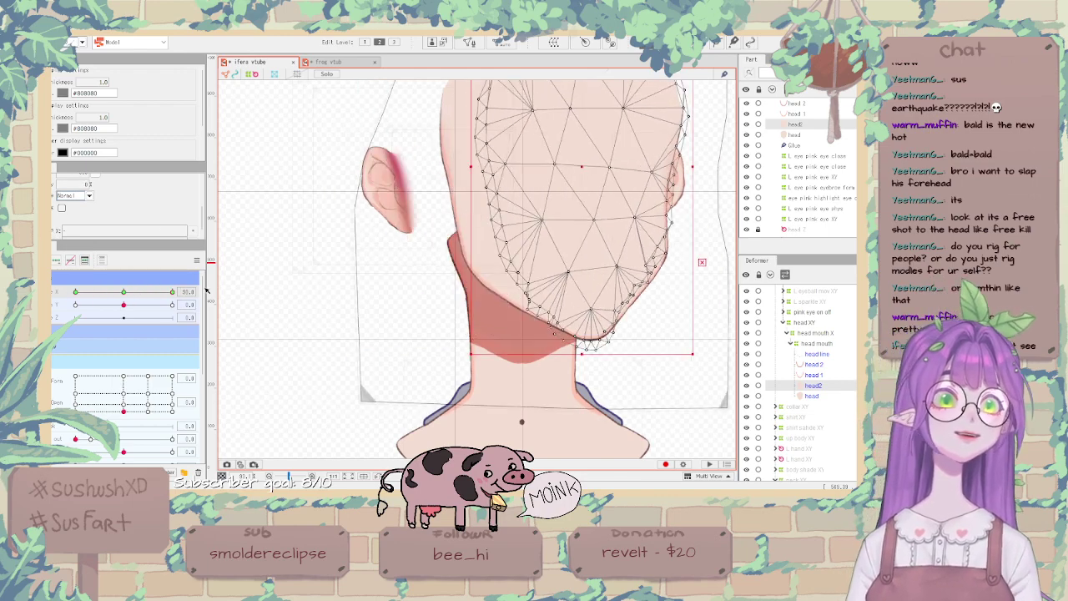
click(314, 269)
drag(123, 291, 199, 281)
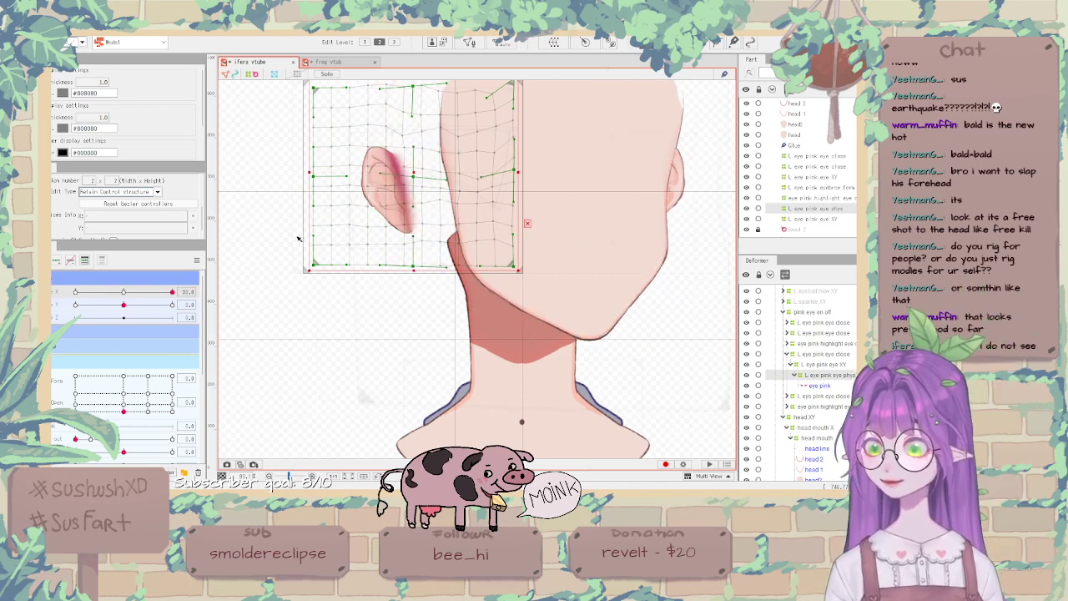
click(314, 296)
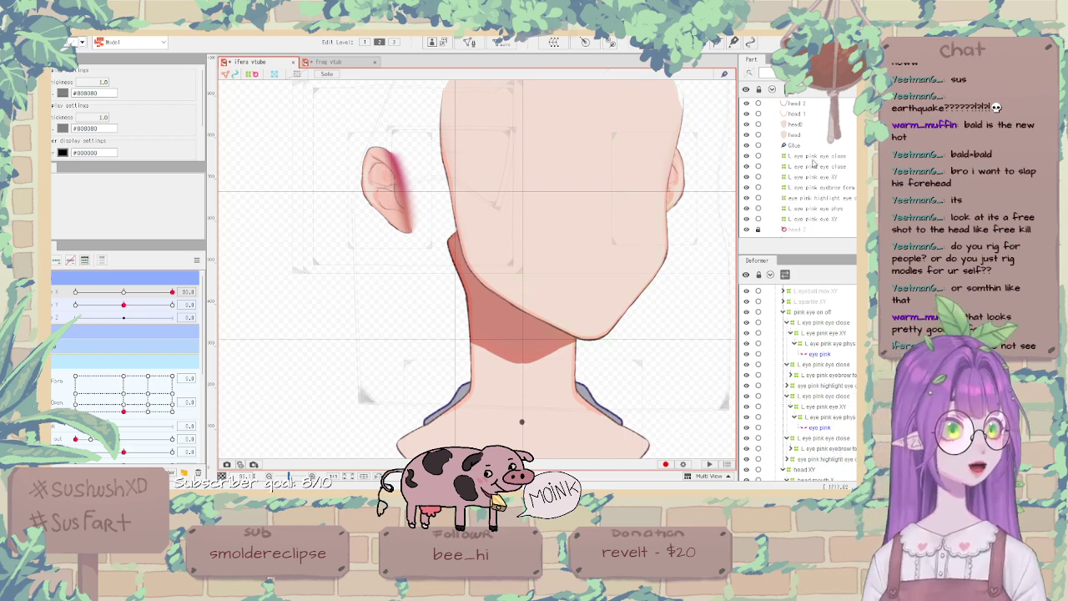
At X angle 30, move the L ear XY warp deformer inward against the side of the head and deselect it.
scroll(814, 163, up, 4)
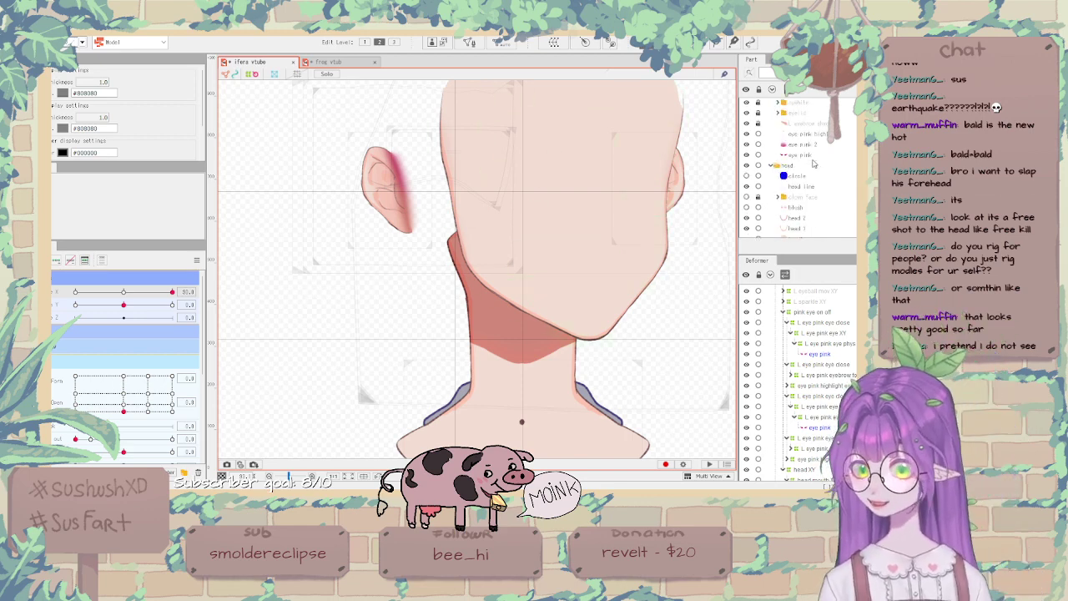
scroll(814, 167, up, 1)
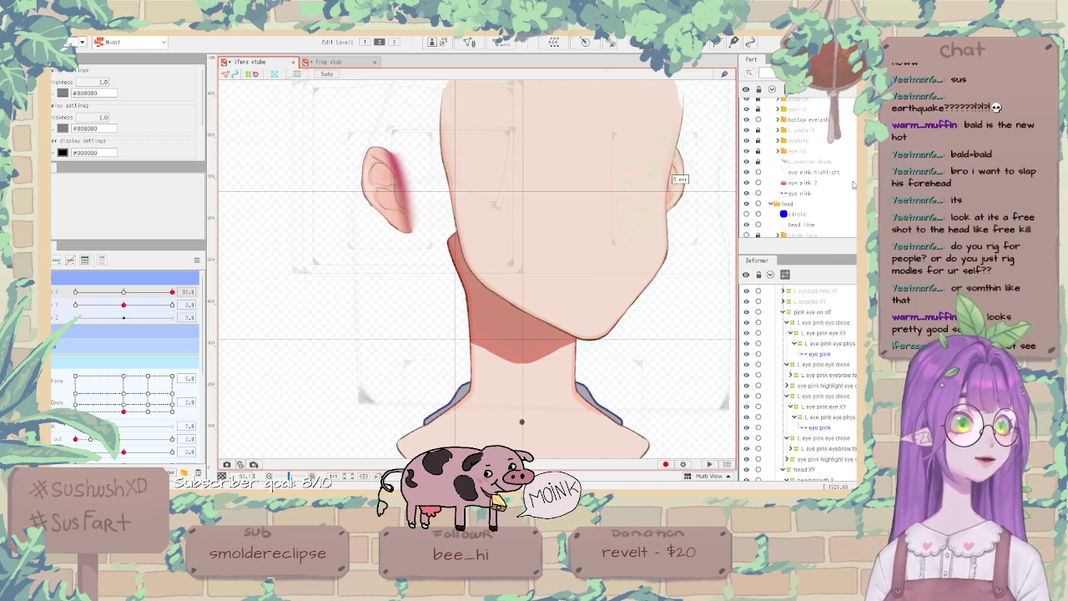
scroll(854, 185, down, 1)
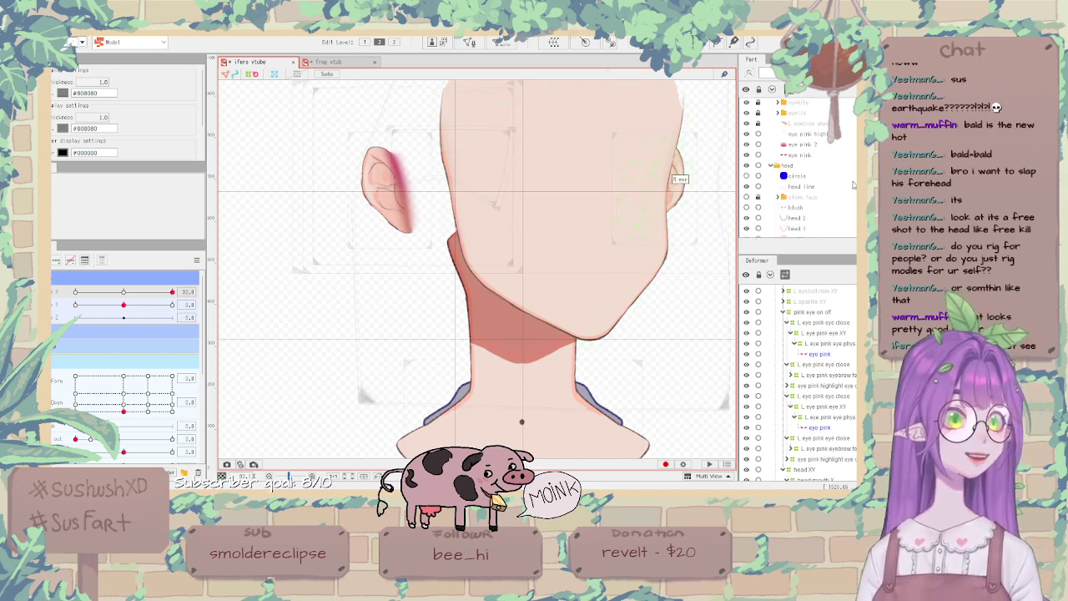
scroll(854, 184, down, 1)
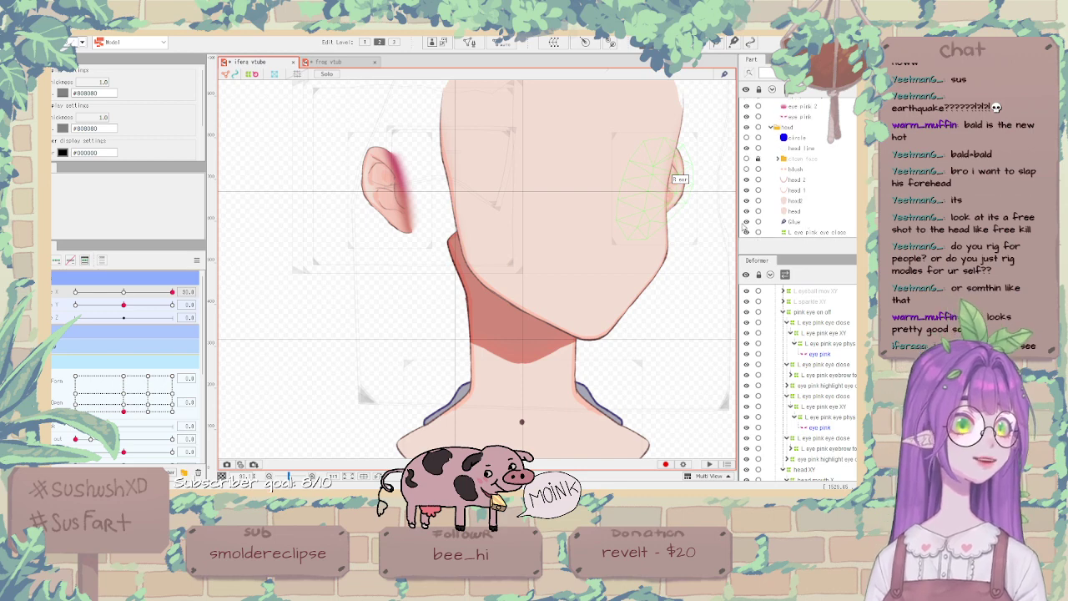
scroll(645, 224, down, 3)
scroll(631, 166, up, 3)
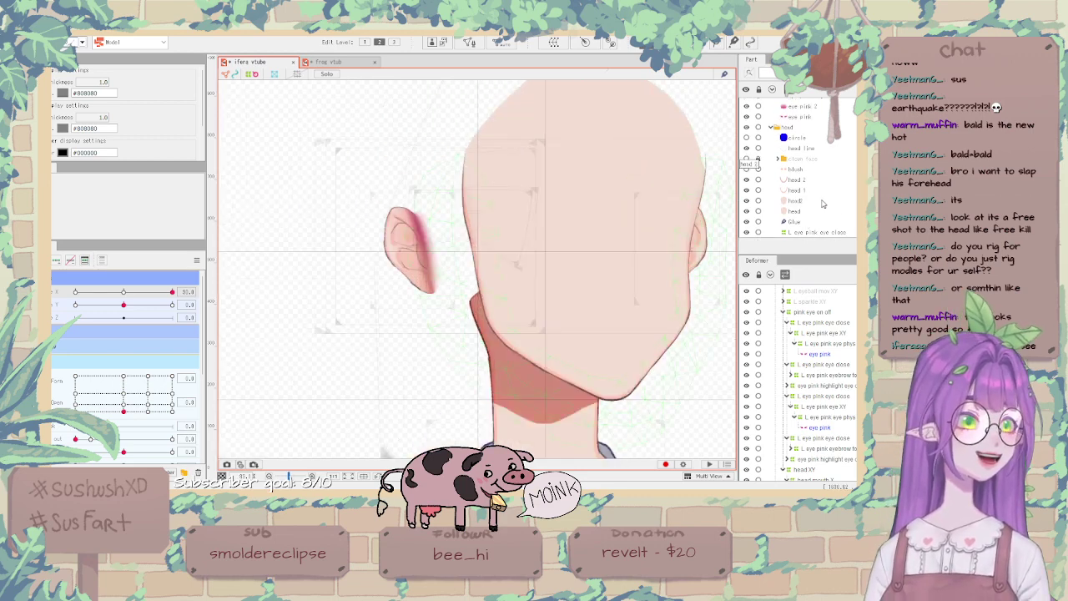
click(411, 240)
scroll(817, 159, up, 2)
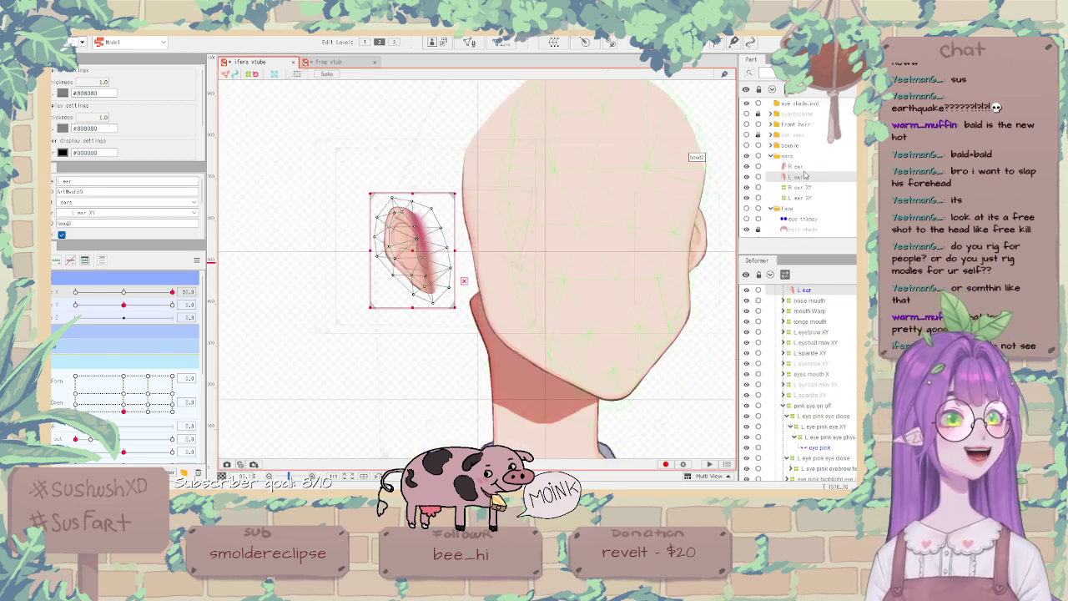
click(807, 187)
click(813, 198)
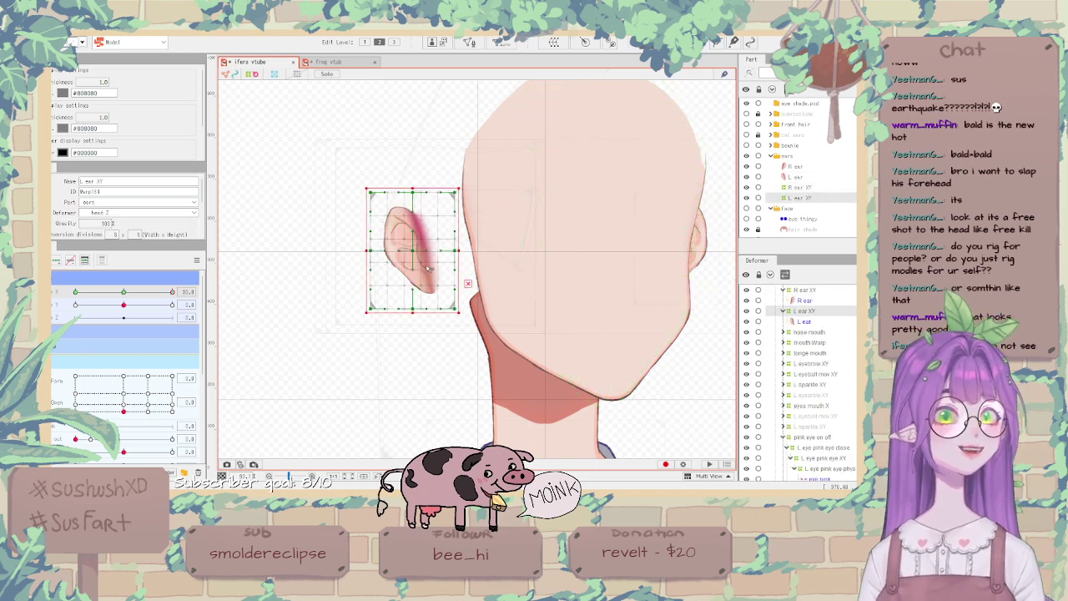
scroll(426, 268, up, 3)
drag(408, 236, 516, 235)
scroll(517, 198, down, 3)
click(410, 220)
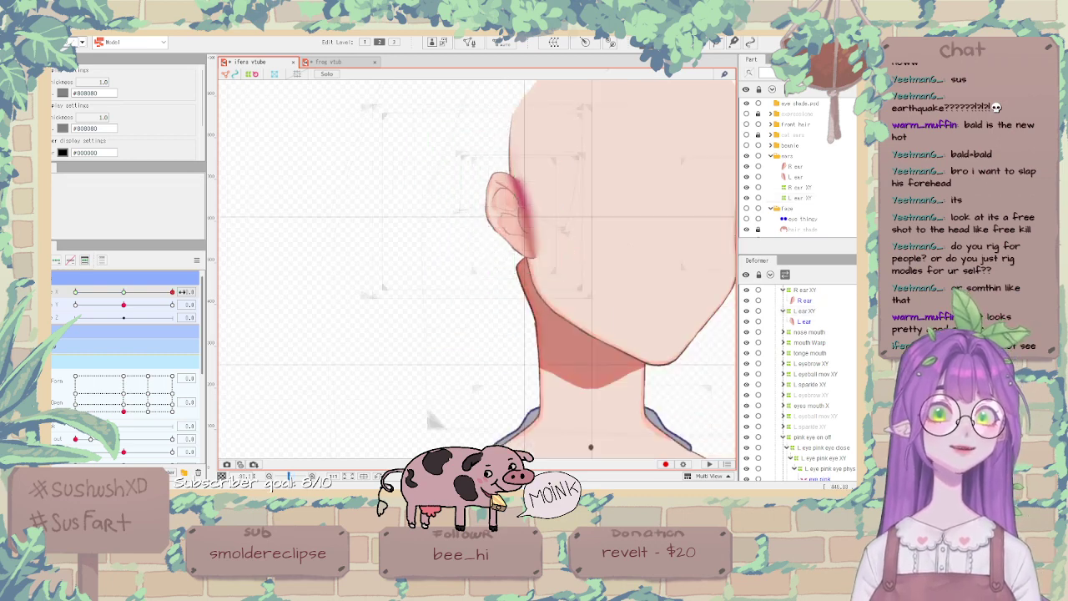
Swing the X angle and examine how both ears meet the head at 30.
drag(172, 292, 324, 243)
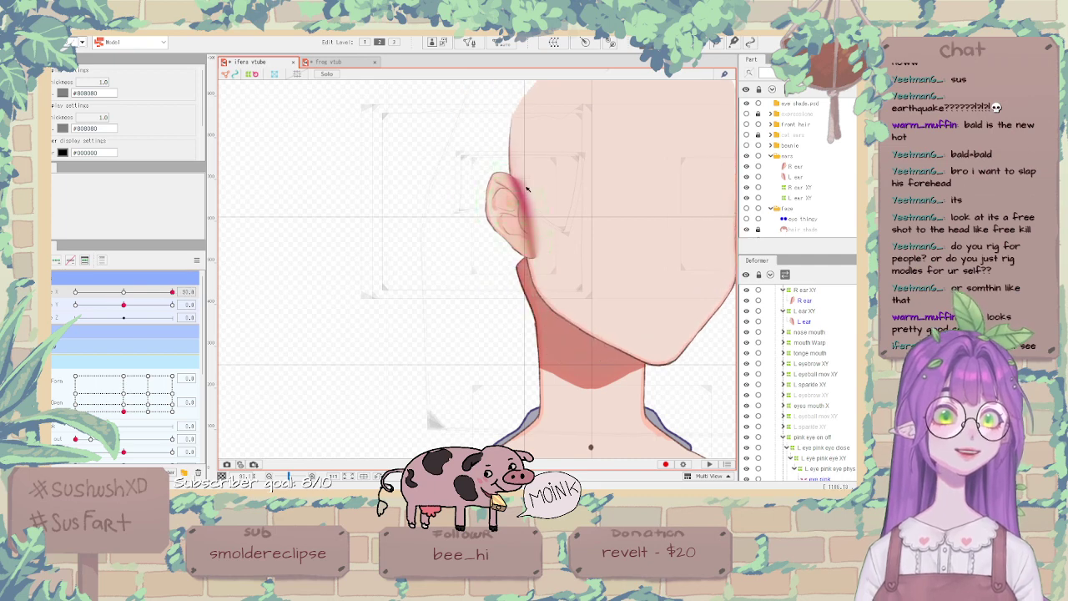
drag(170, 292, 471, 224)
scroll(517, 203, down, 1)
scroll(617, 195, up, 2)
scroll(613, 193, down, 2)
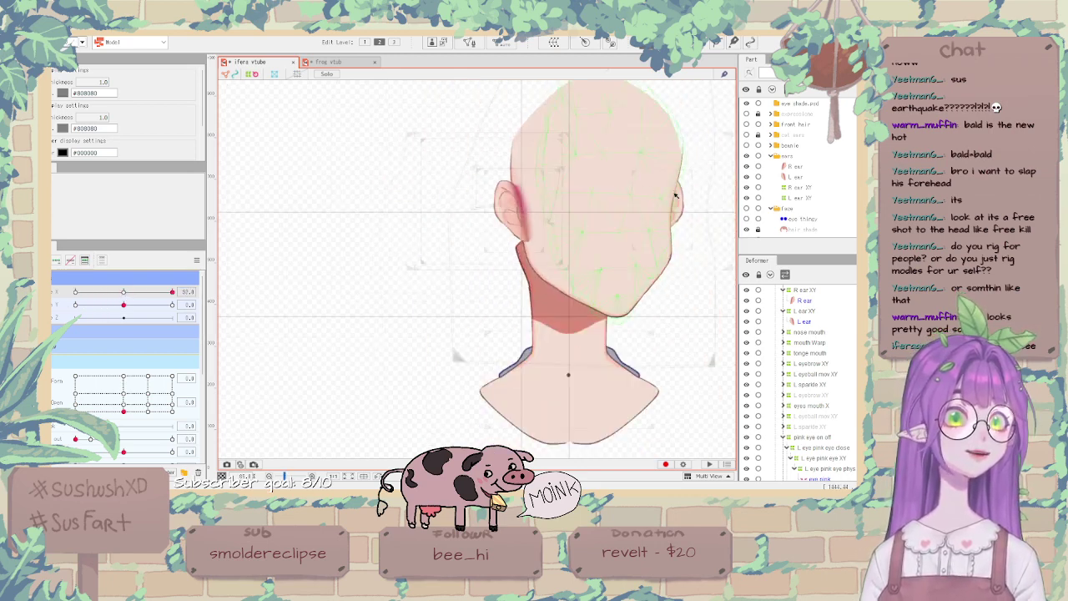
scroll(672, 194, up, 2)
scroll(482, 181, down, 2)
scroll(620, 177, up, 1)
scroll(620, 177, up, 2)
scroll(620, 177, down, 2)
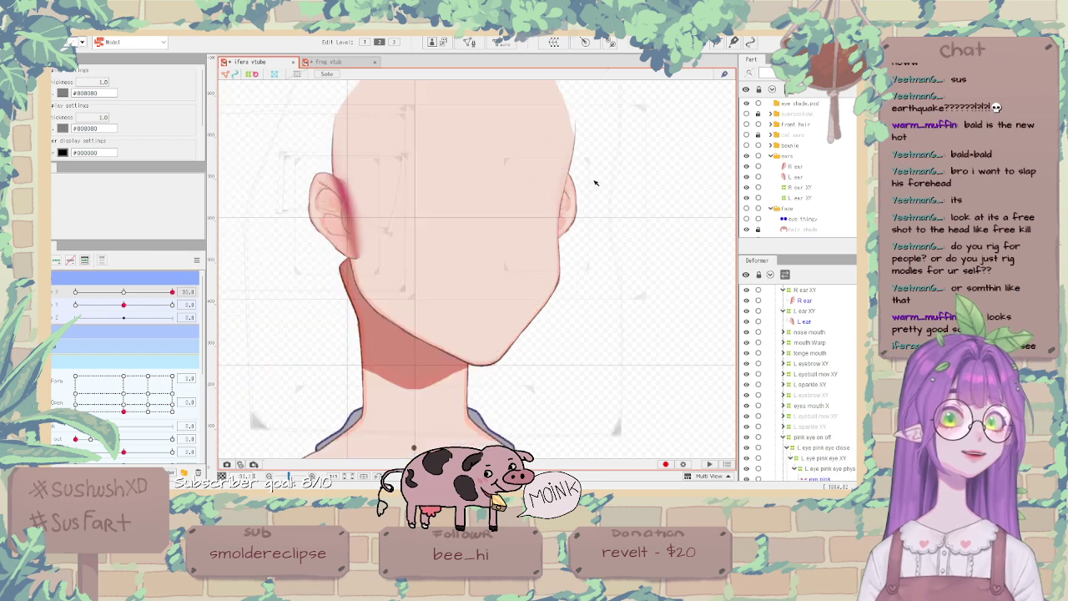
Select the R ear XY warp deformer at X angle 30, nudge it slightly toward the head, and deselect it.
click(576, 201)
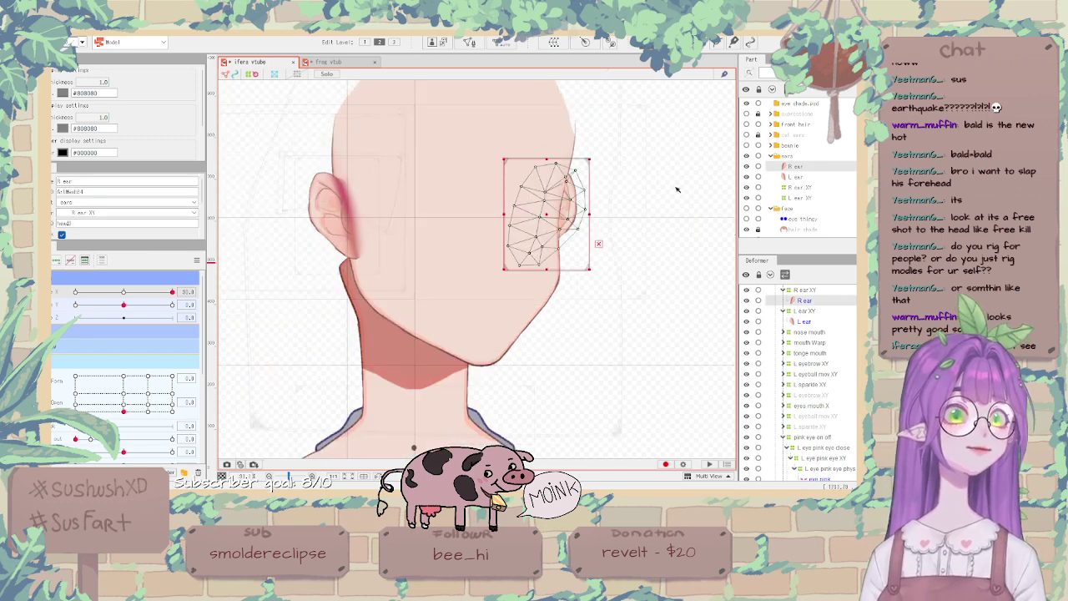
click(807, 290)
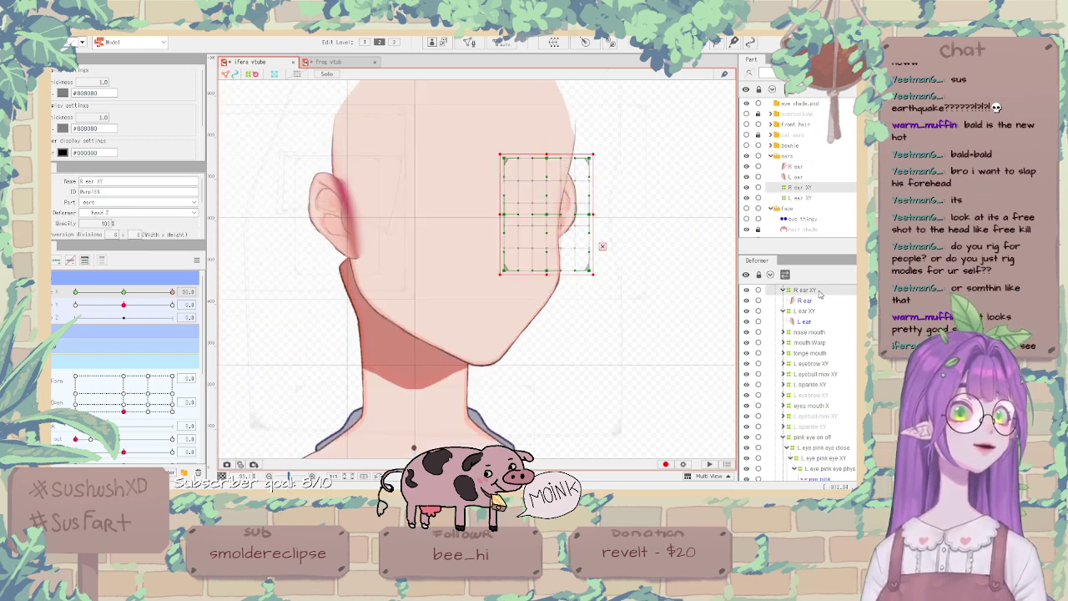
scroll(506, 227, up, 5)
drag(506, 228, 496, 228)
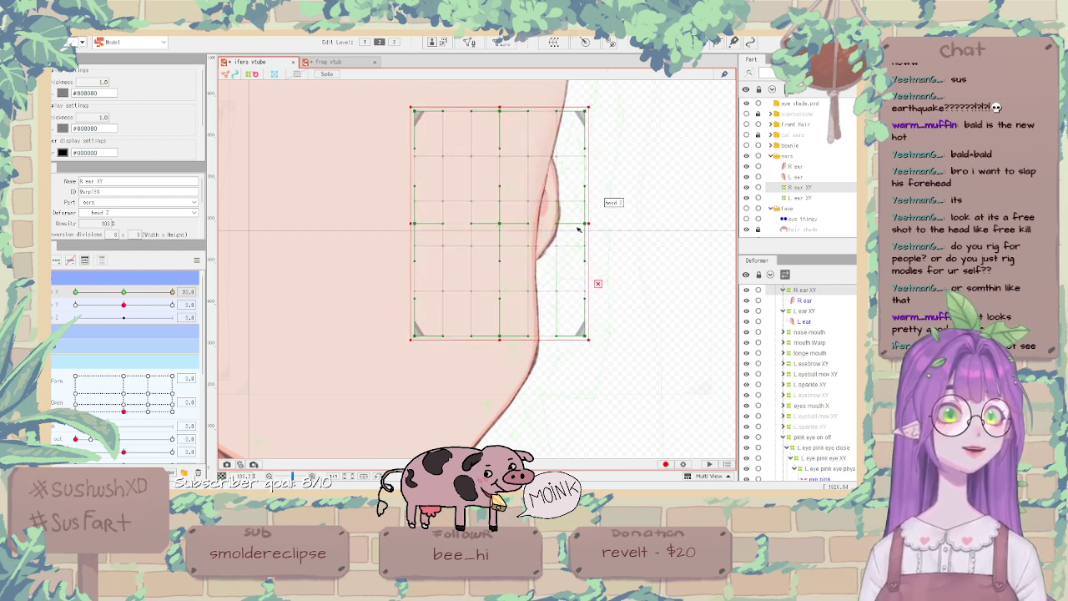
click(598, 283)
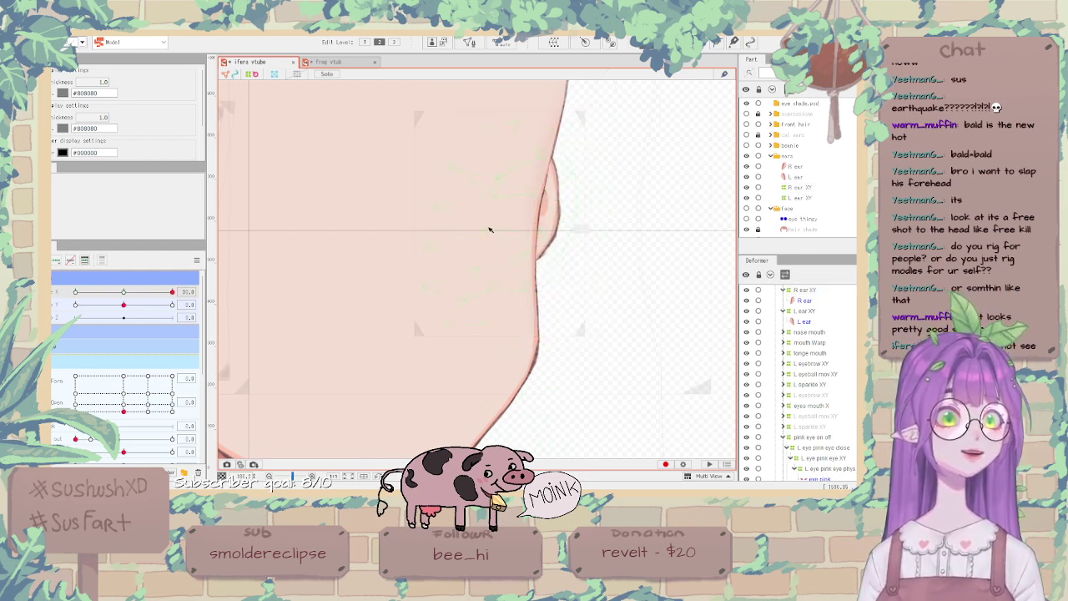
Refine the R ear XY deformer at X angle 30, shifting its centre control point and tucking its outer side closer to the head.
click(825, 292)
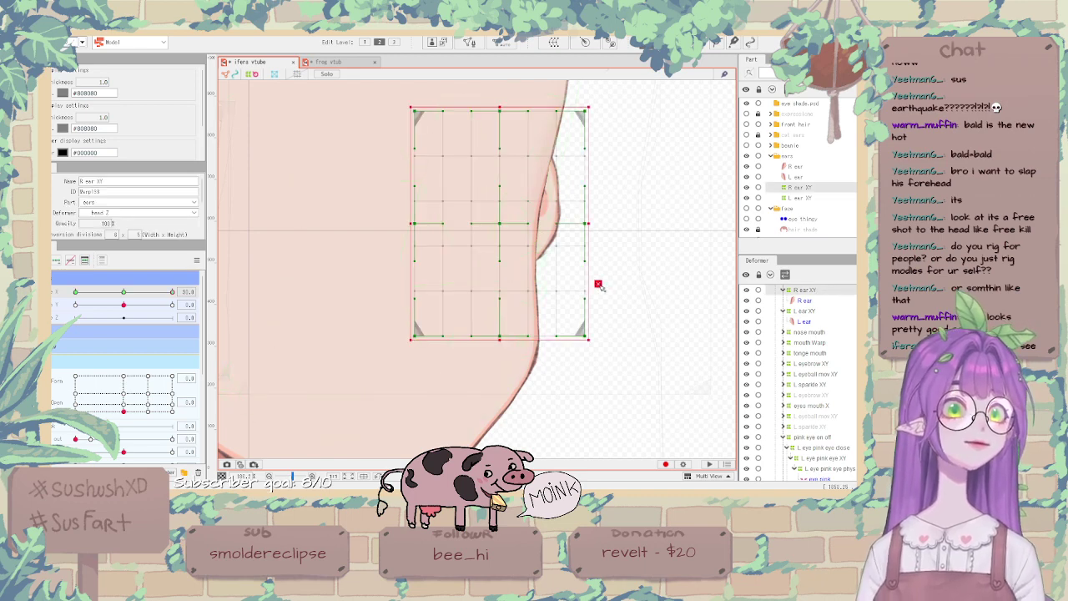
drag(500, 224, 505, 224)
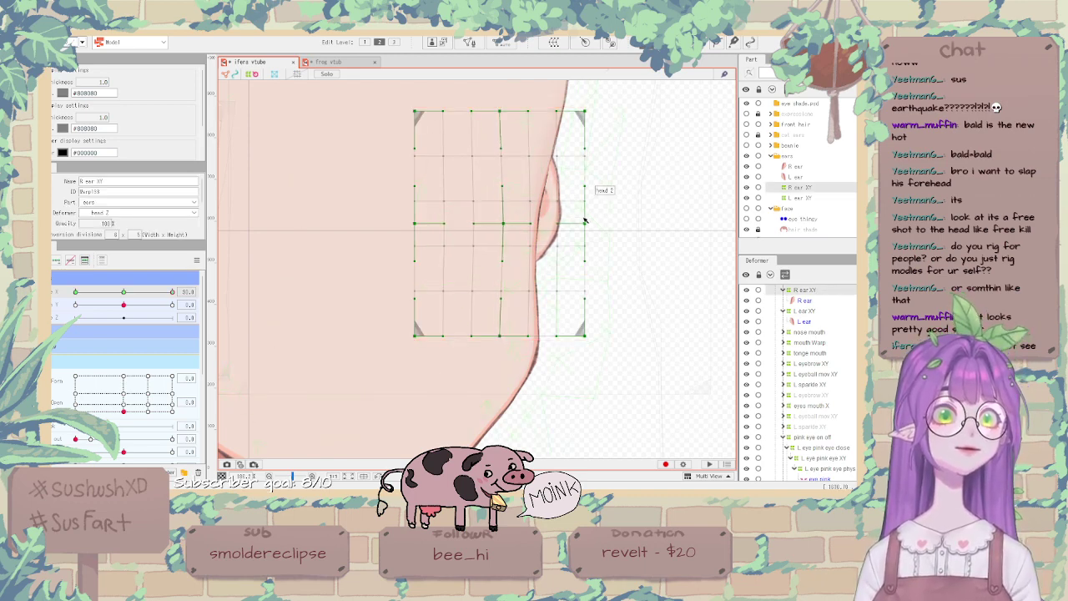
scroll(548, 200, down, 2)
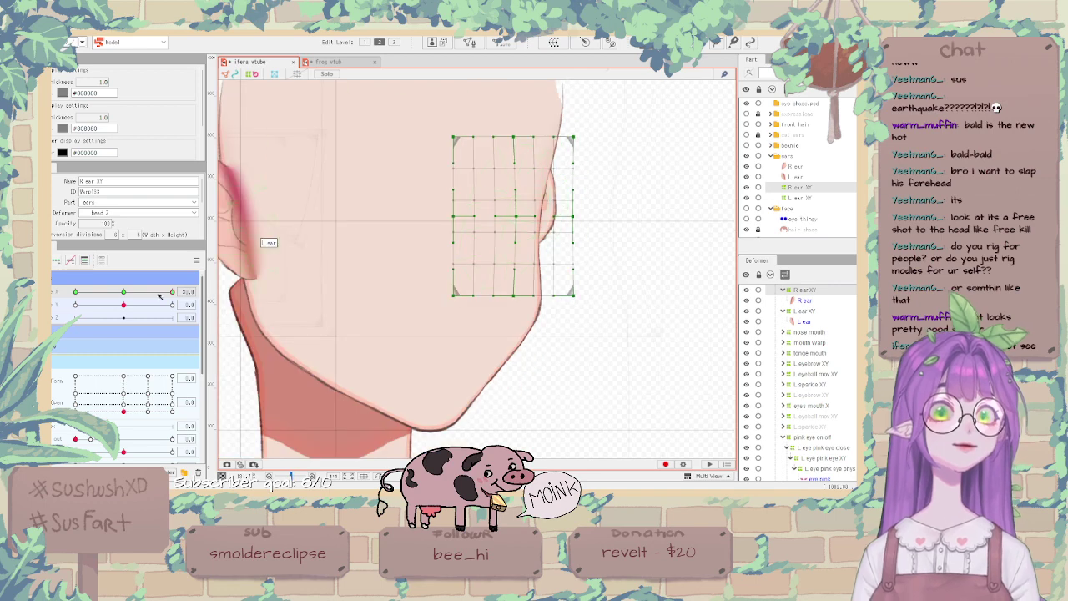
drag(127, 292, 194, 291)
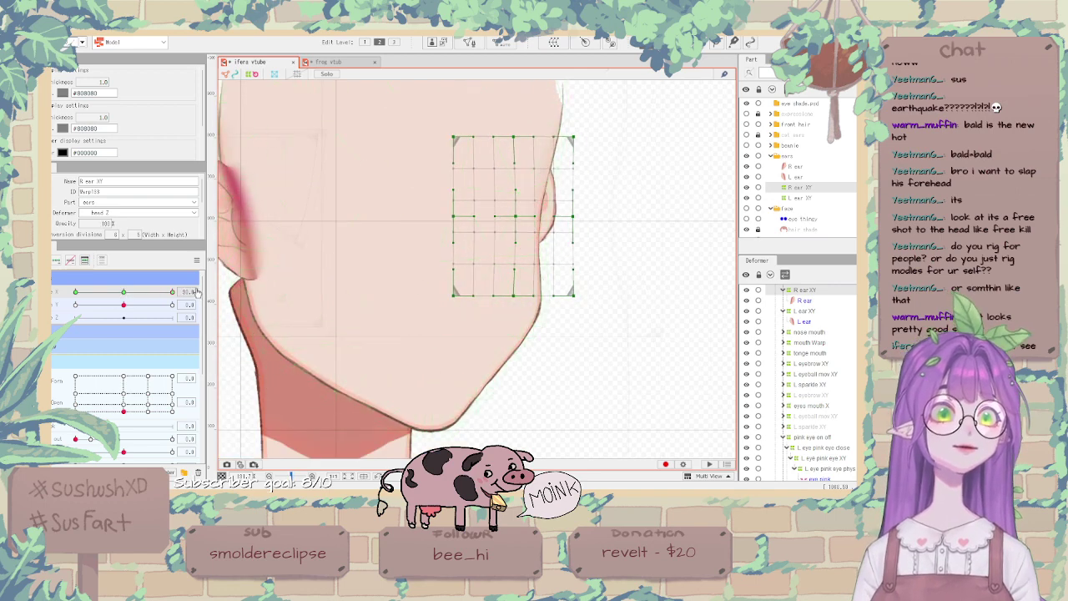
click(815, 292)
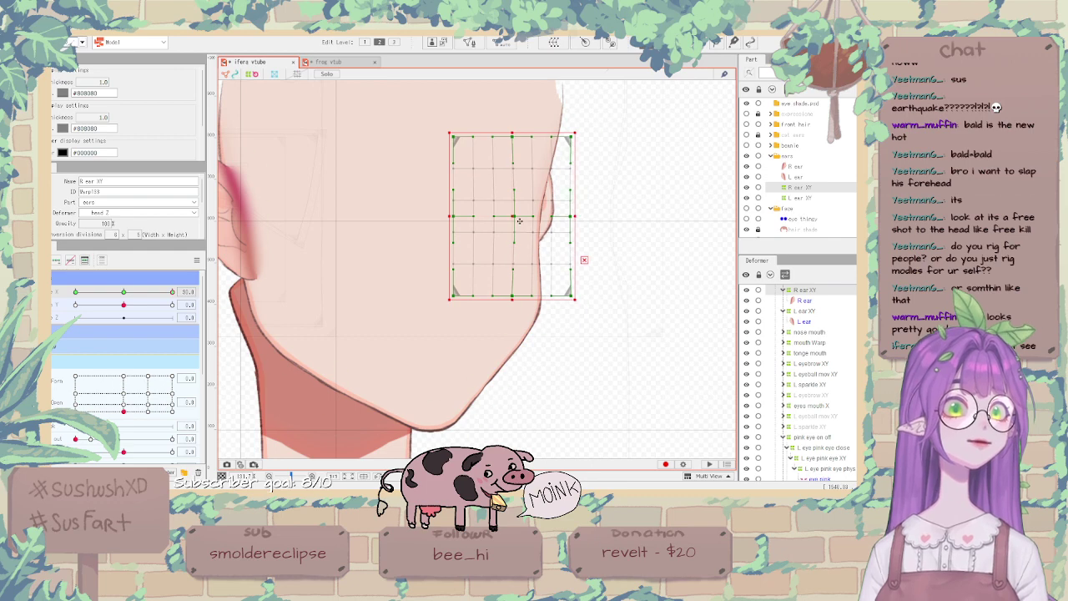
scroll(520, 221, down, 2)
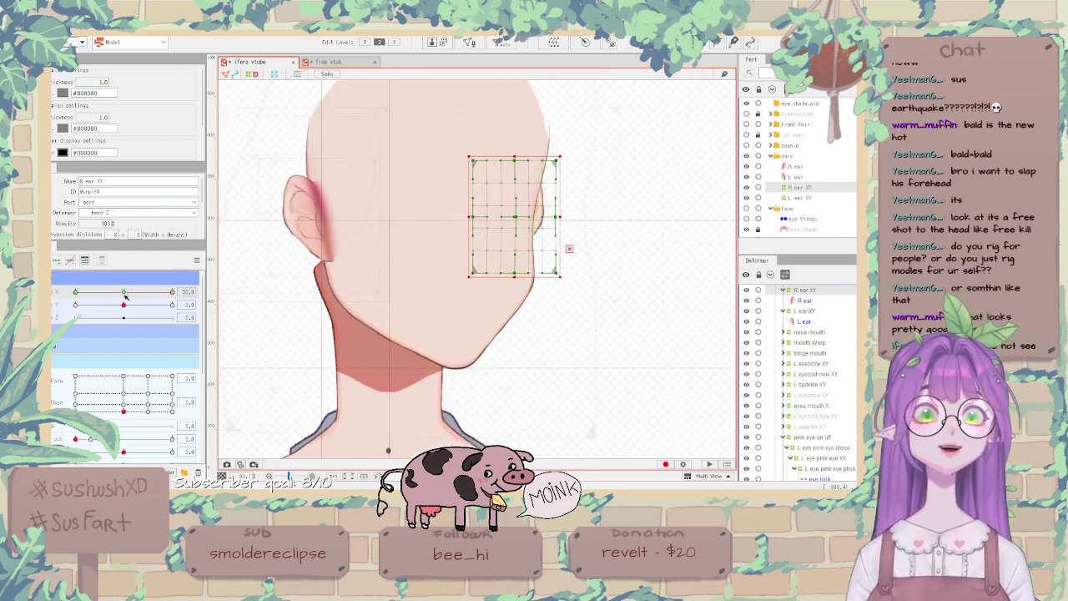
At X angle -30, squeeze head2's ear-side edge vertices from forehead to jaw inward toward the face centre.
drag(124, 291, 74, 299)
click(418, 200)
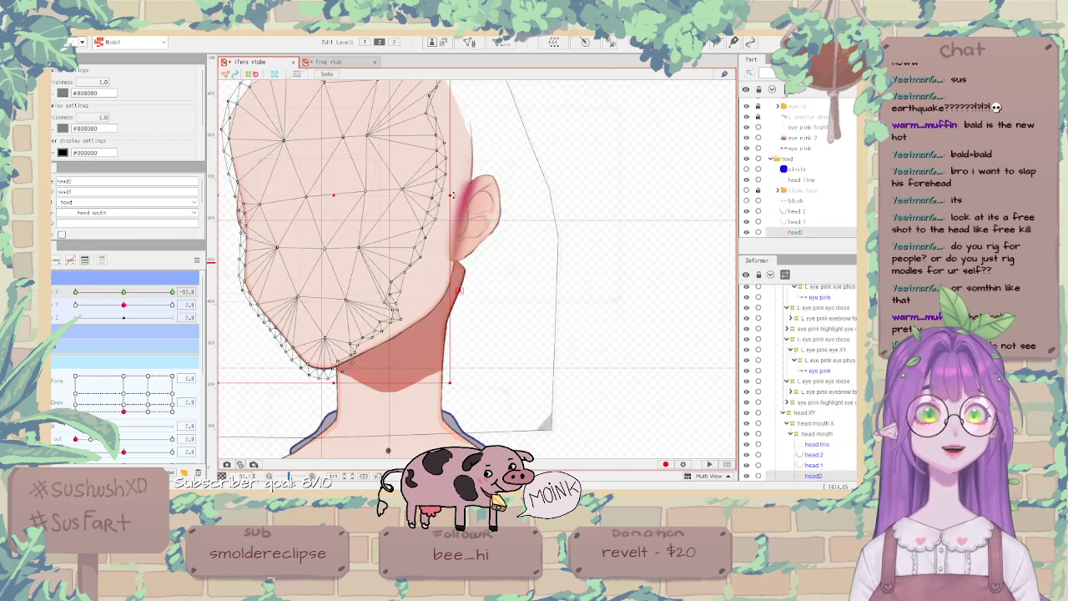
drag(449, 196, 435, 195)
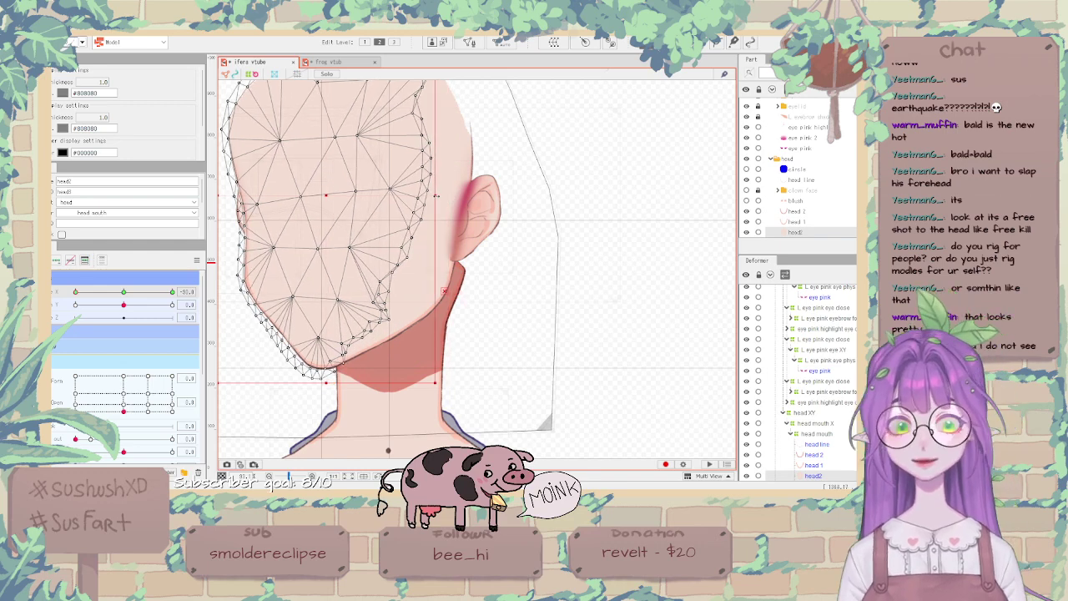
scroll(526, 292, down, 3)
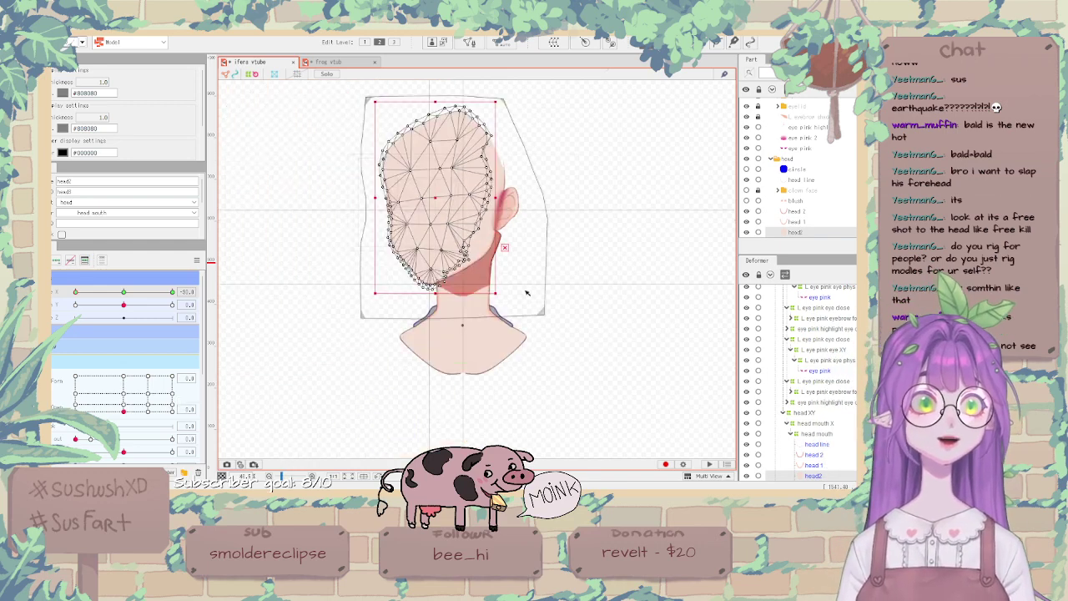
scroll(508, 203, up, 3)
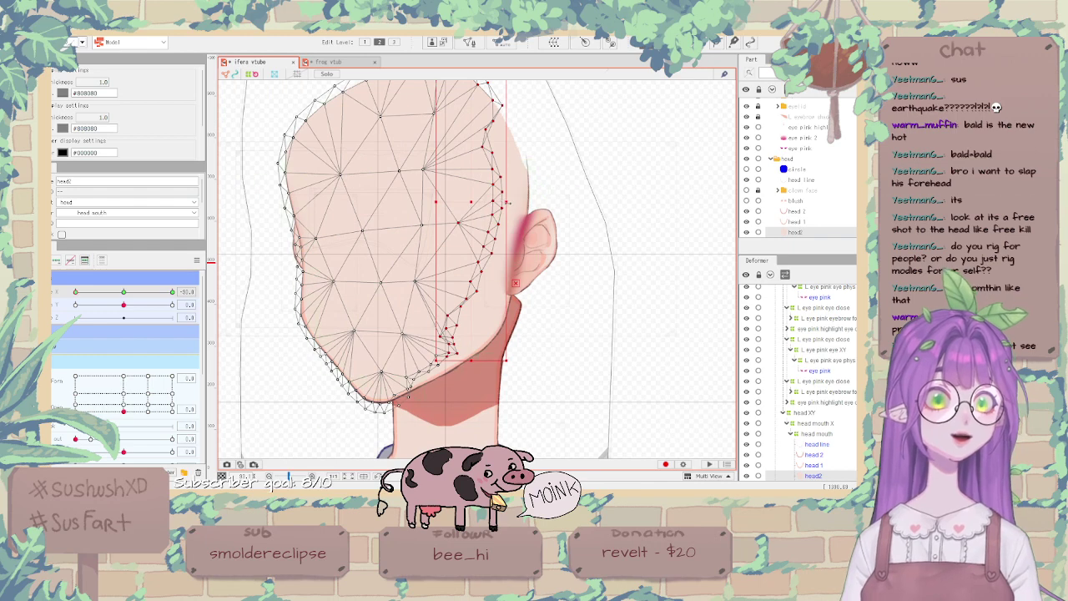
drag(510, 204, 483, 203)
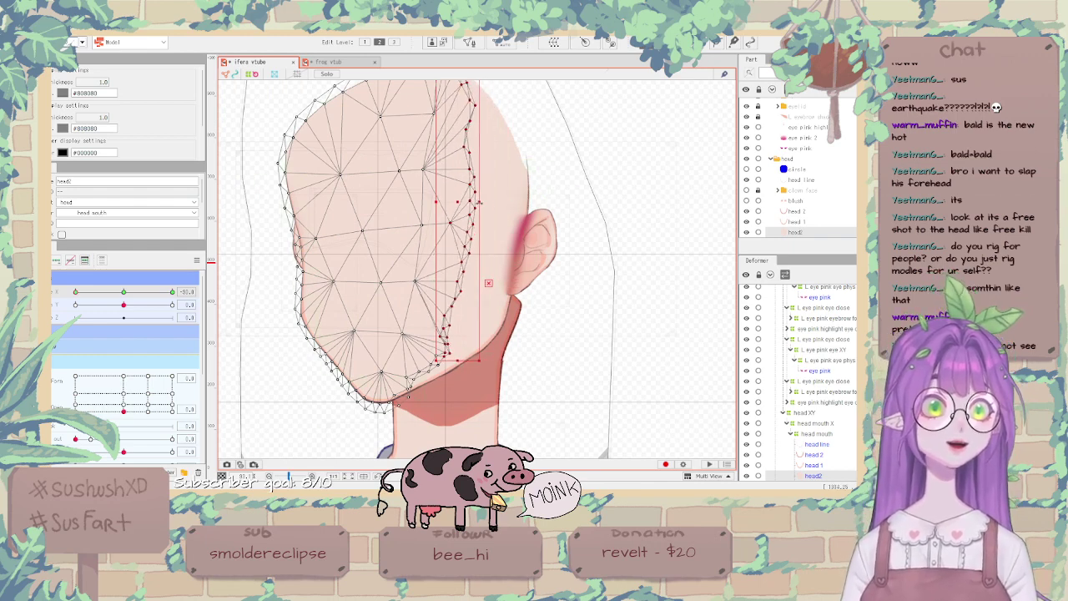
At X angle 30, shift head2's ear-side edge vertices inward toward the face centre and deselect the mesh.
click(667, 195)
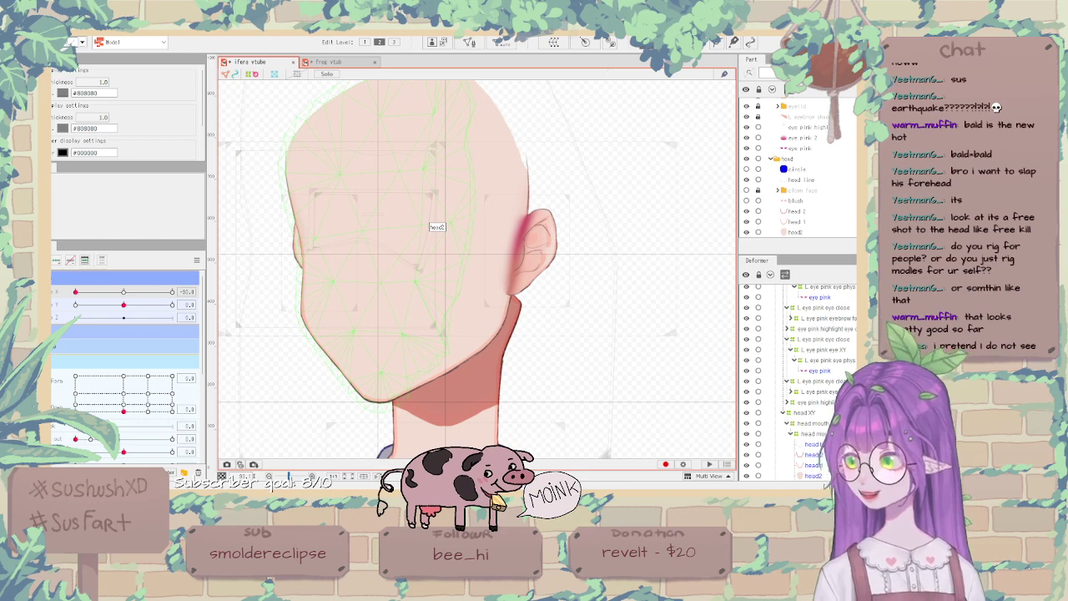
drag(76, 291, 177, 291)
click(419, 249)
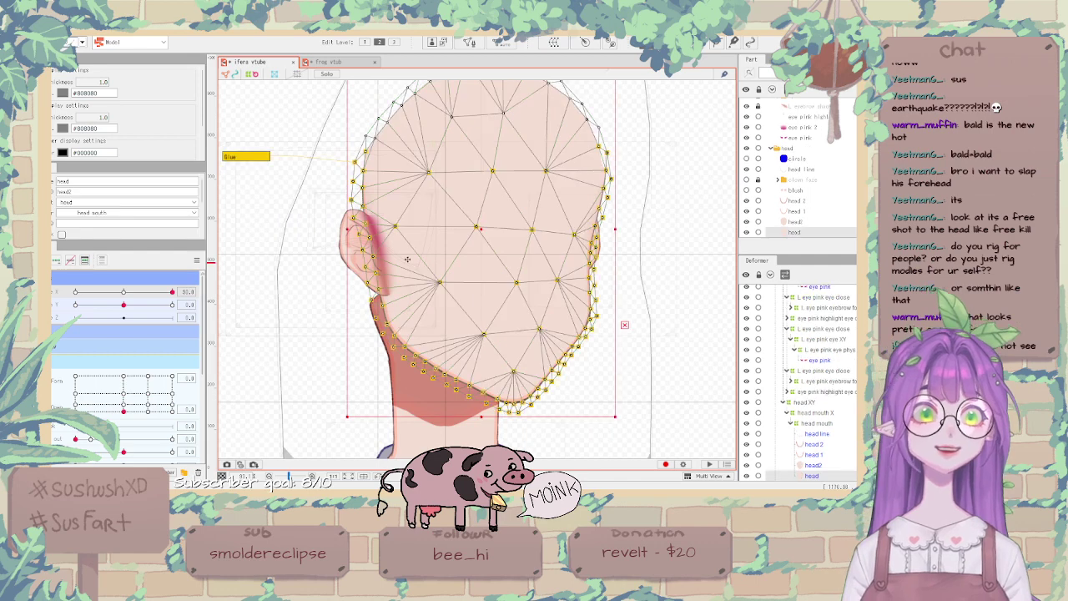
click(438, 252)
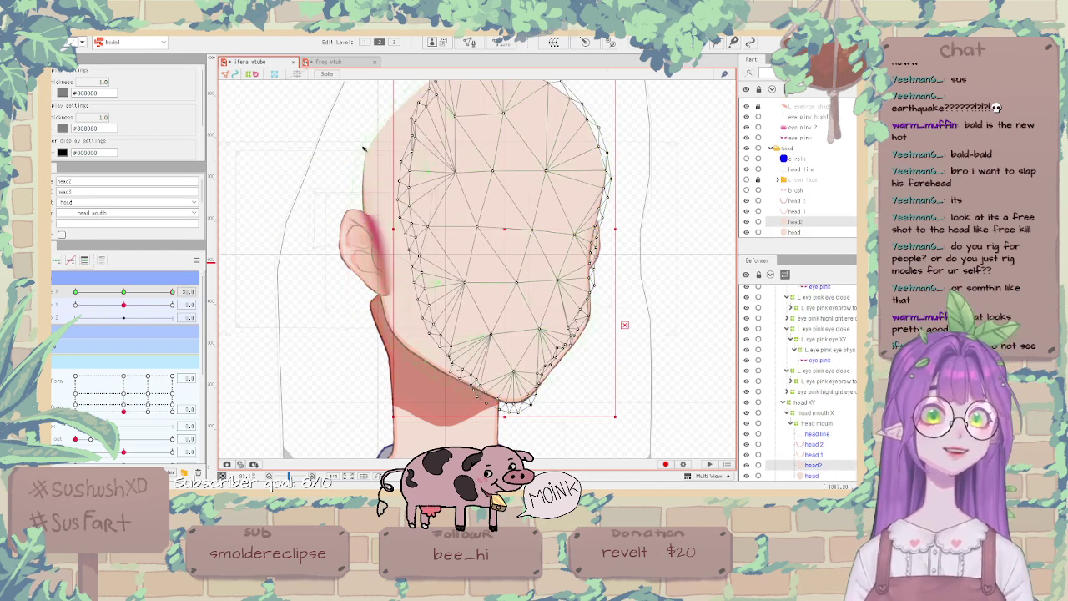
drag(357, 107, 481, 449)
drag(404, 249, 428, 249)
drag(125, 292, 172, 292)
click(328, 288)
click(329, 288)
scroll(329, 289, down, 3)
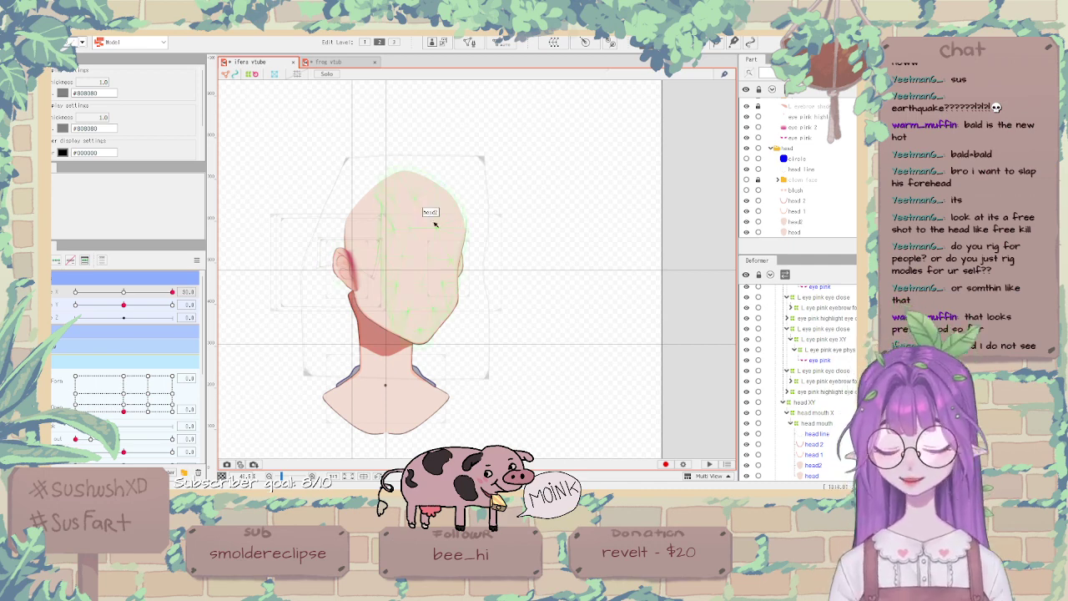
Swing the X angle to -30 and examine how the head2 overlay blends into the ear.
drag(172, 291, 103, 316)
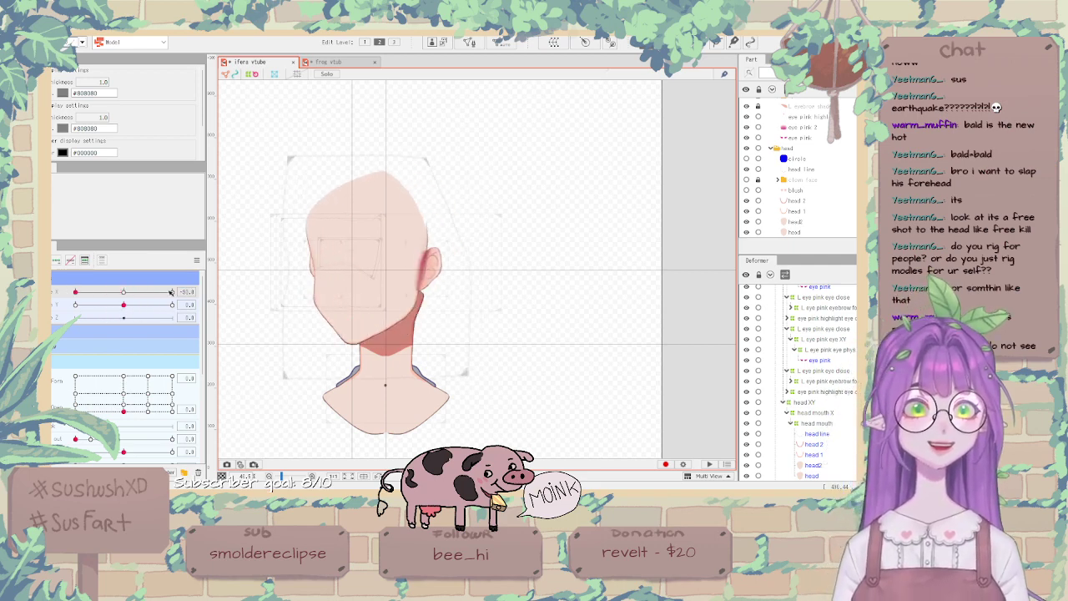
click(373, 281)
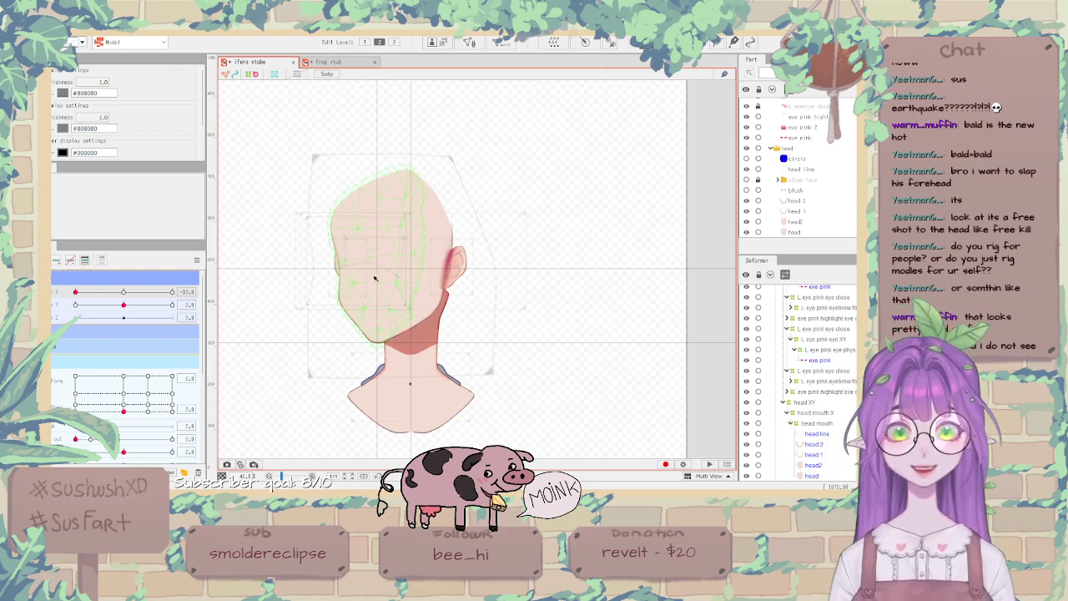
mouse_move(75, 291)
mouse_down()
mouse_move(124, 306)
mouse_move(74, 311)
mouse_up()
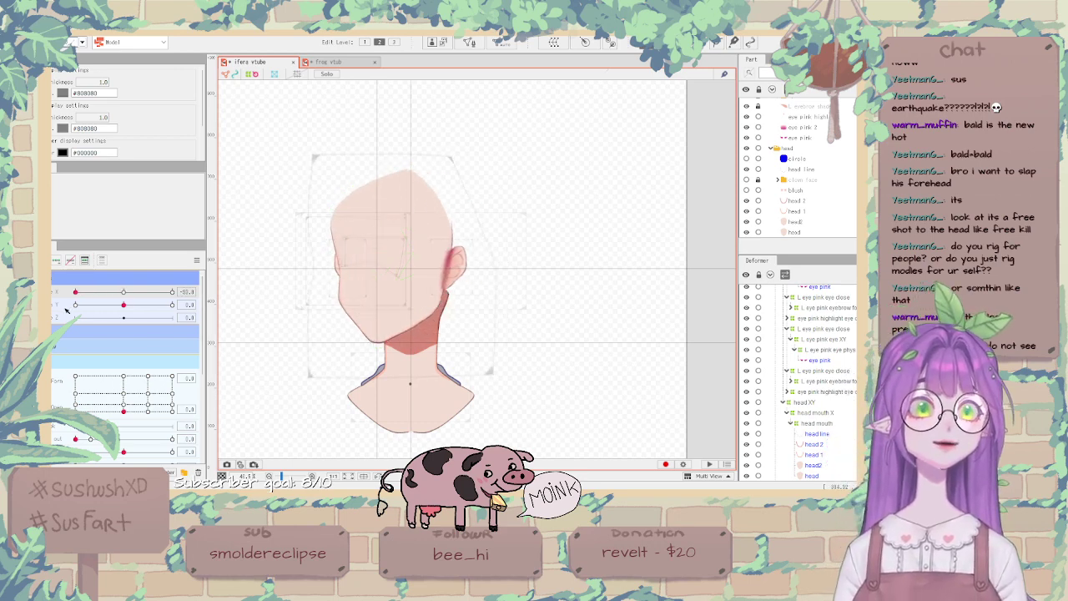
scroll(347, 272, up, 2)
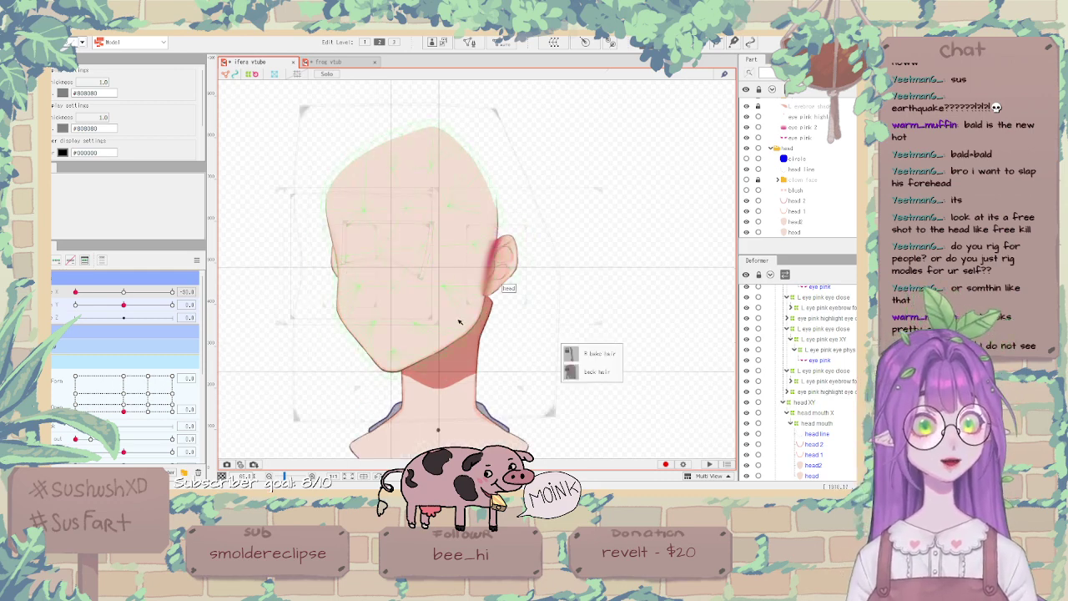
Try squeezing the head 1 and head 2 shading meshes narrower from the ear side at X angle -30.
scroll(542, 313, up, 2)
scroll(789, 392, down, 3)
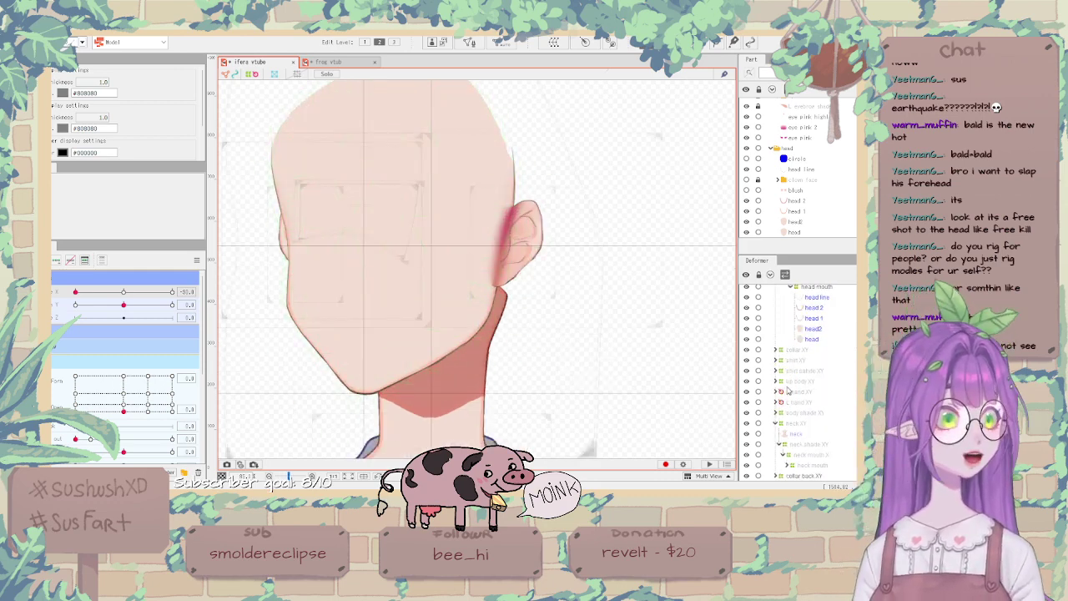
click(834, 319)
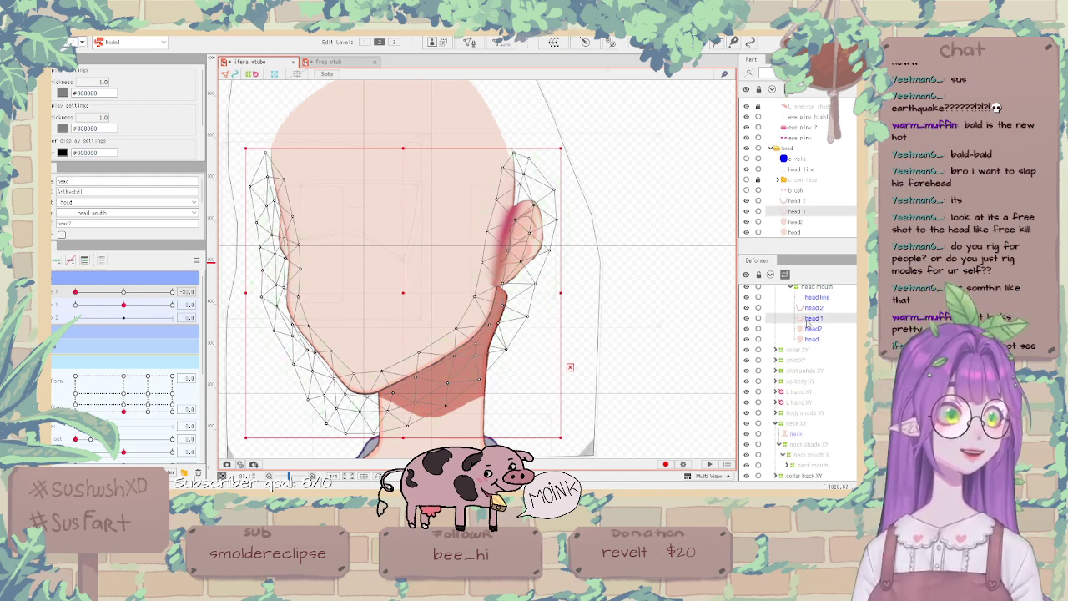
drag(560, 292, 534, 292)
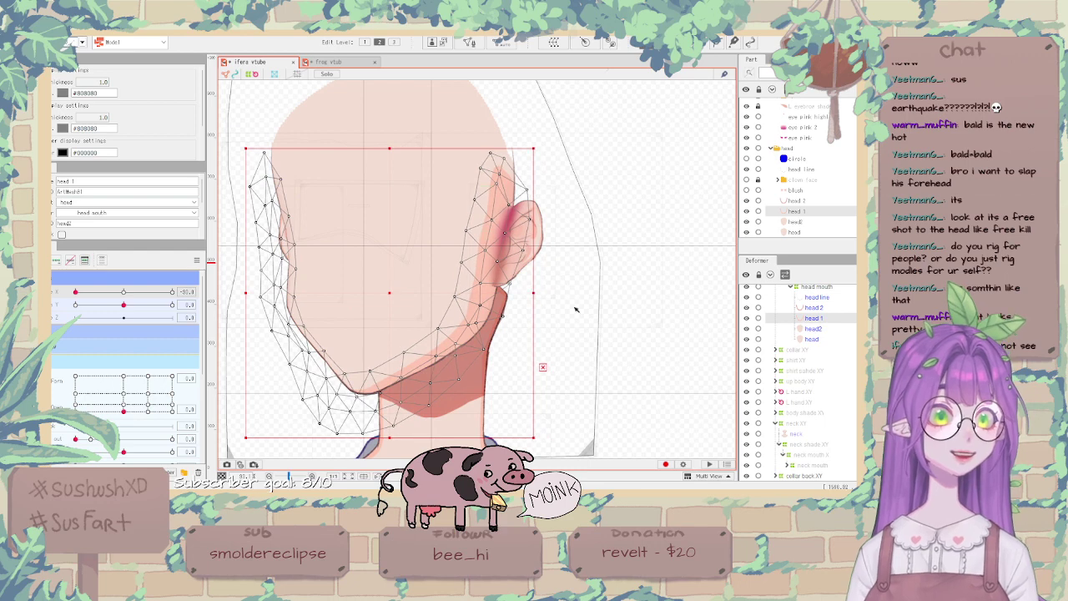
click(811, 308)
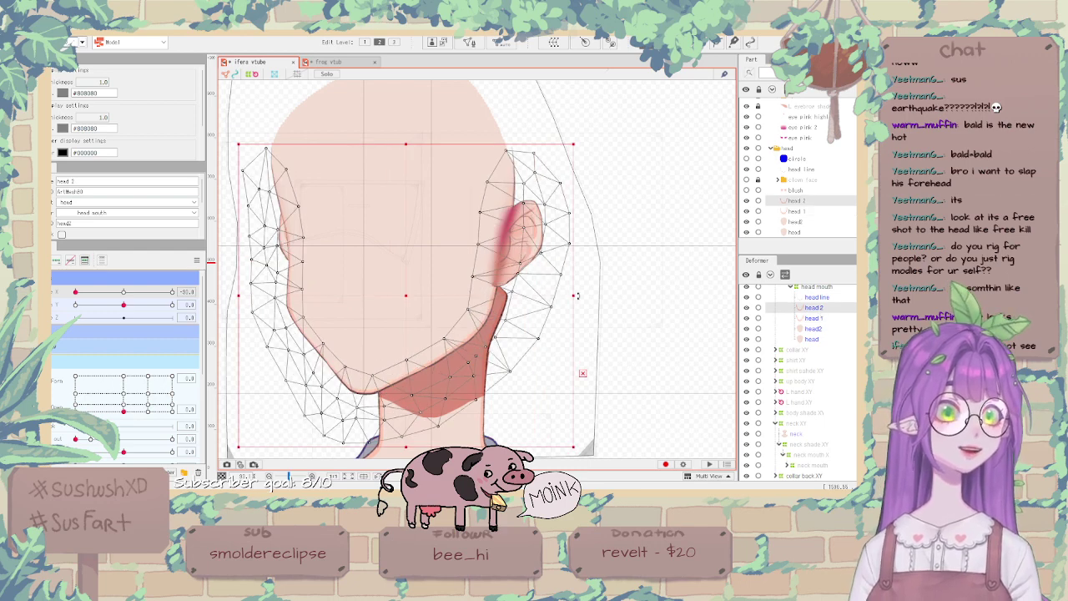
drag(573, 294, 542, 293)
click(561, 285)
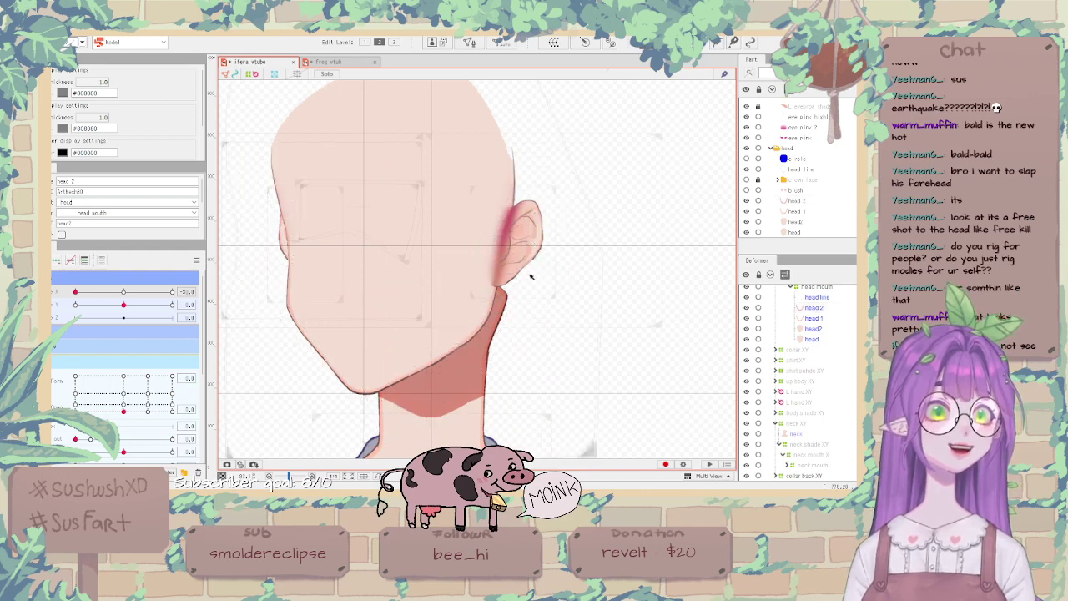
Examine the join between the earlobe, jaw and neck shading closely at X angle -30.
scroll(501, 271, up, 6)
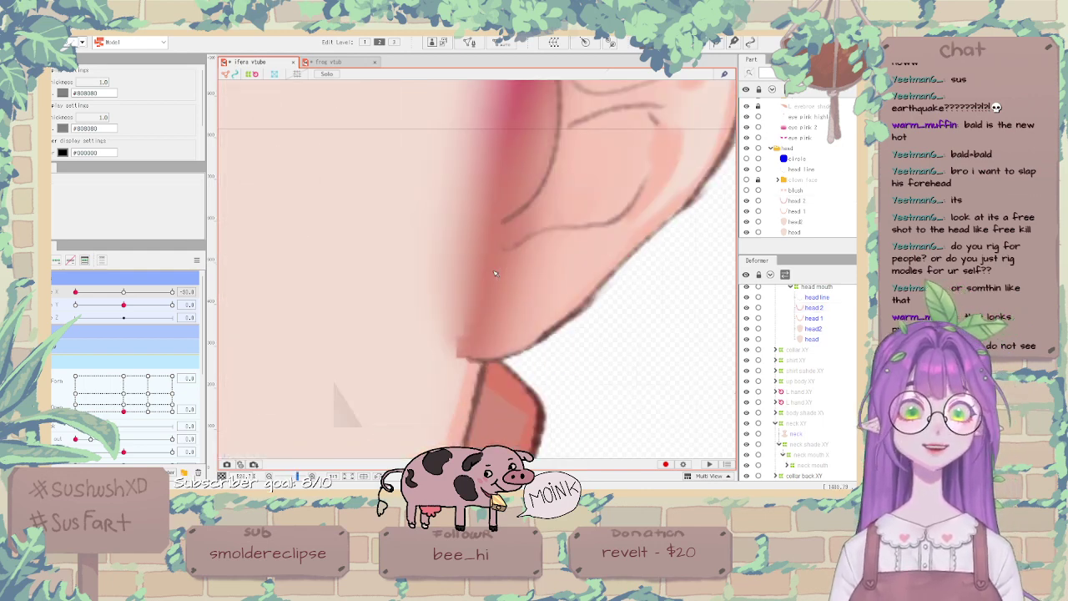
scroll(495, 273, down, 5)
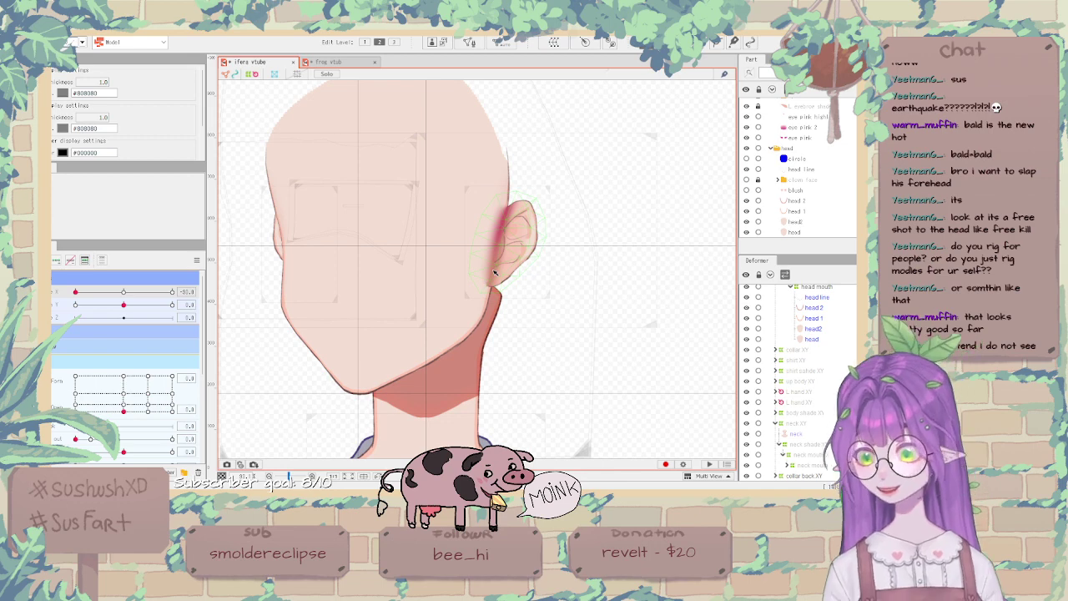
right_click(636, 216)
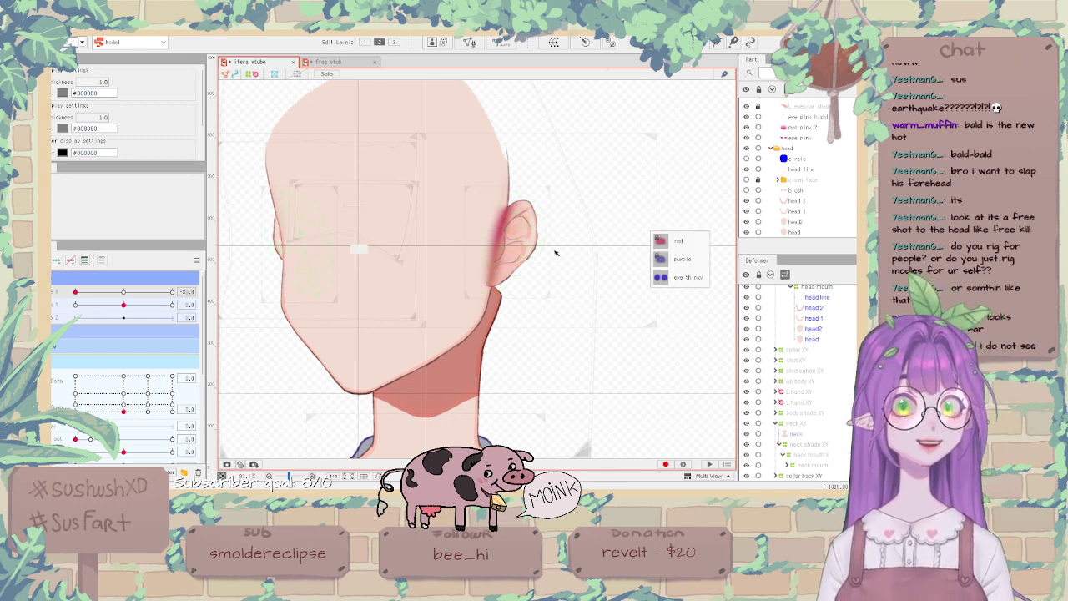
scroll(554, 247, down, 3)
drag(140, 292, 56, 281)
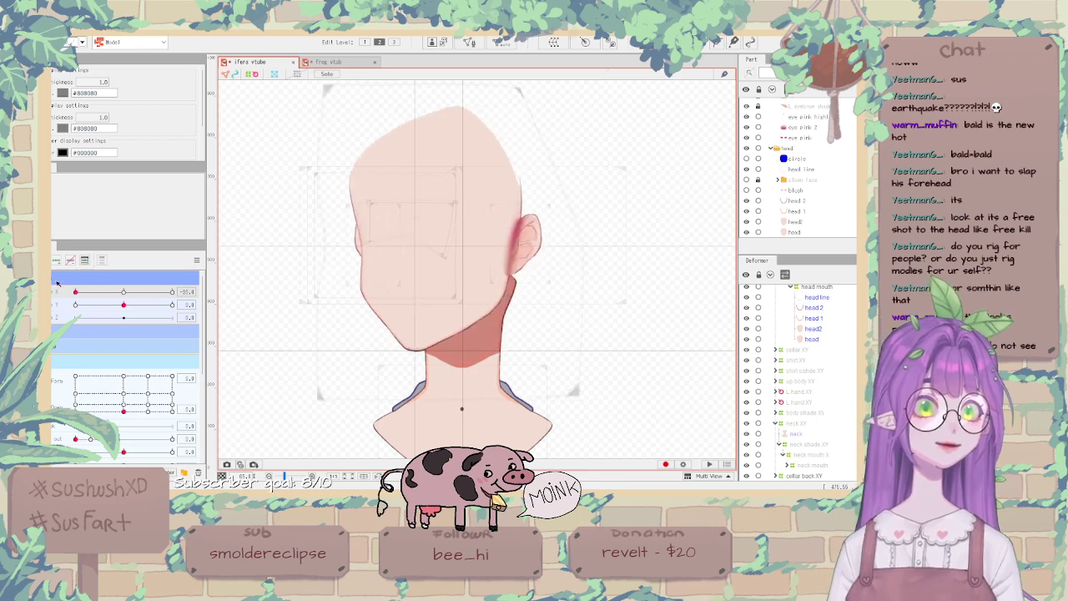
Create warp deformers named head 1 XY and head 2 XY around the head 1 and head 2 meshes.
click(814, 318)
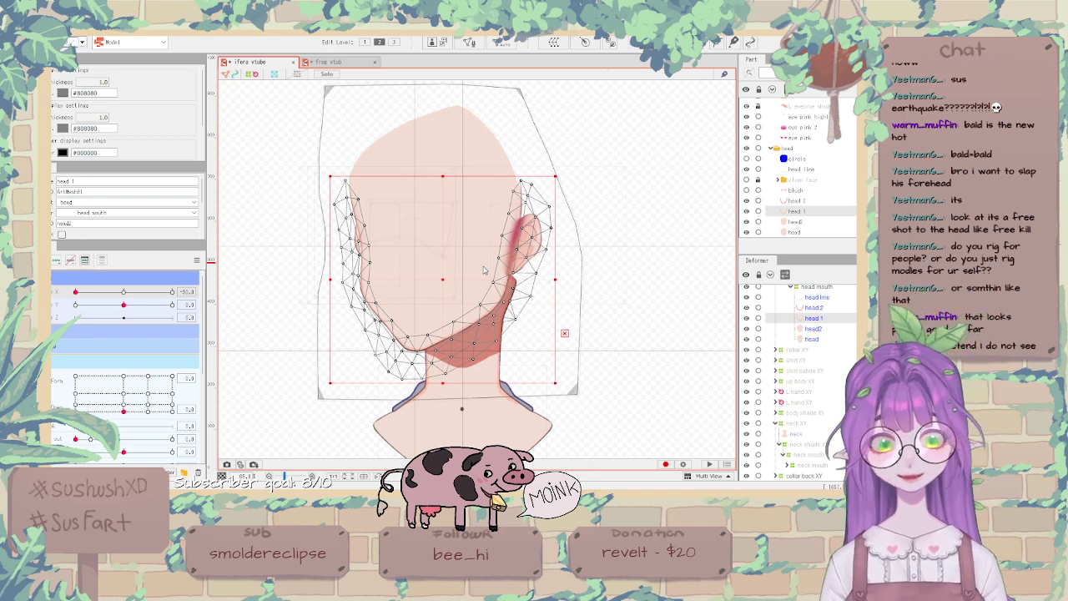
click(588, 424)
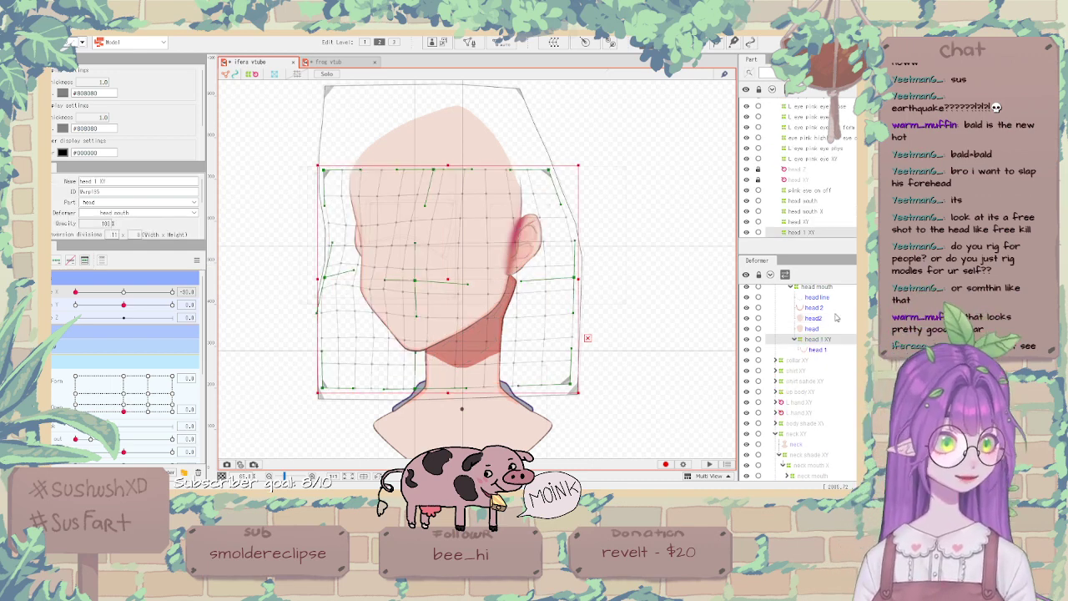
click(828, 308)
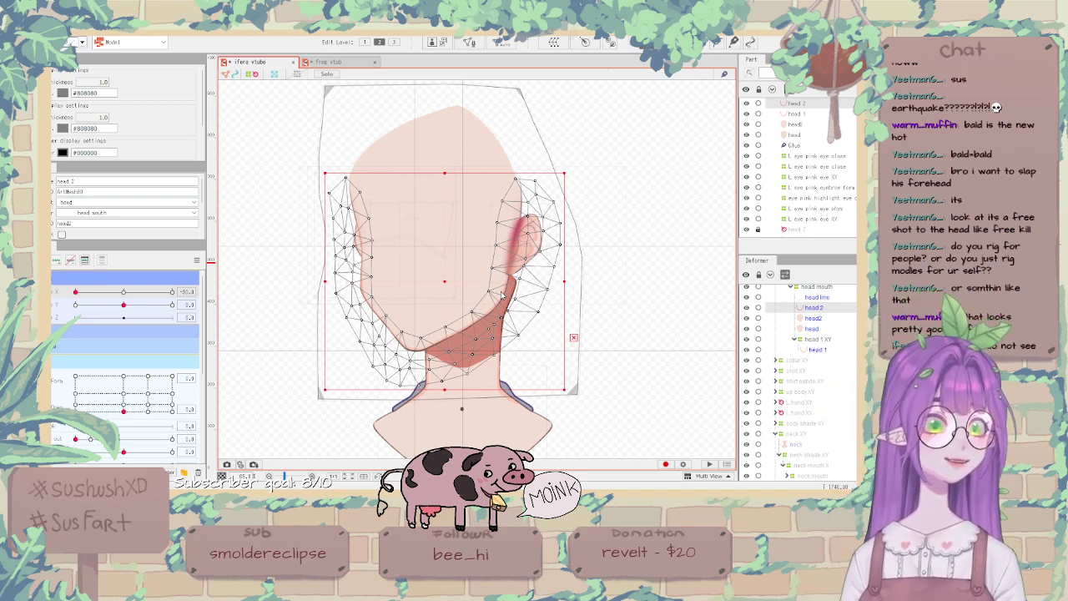
click(593, 430)
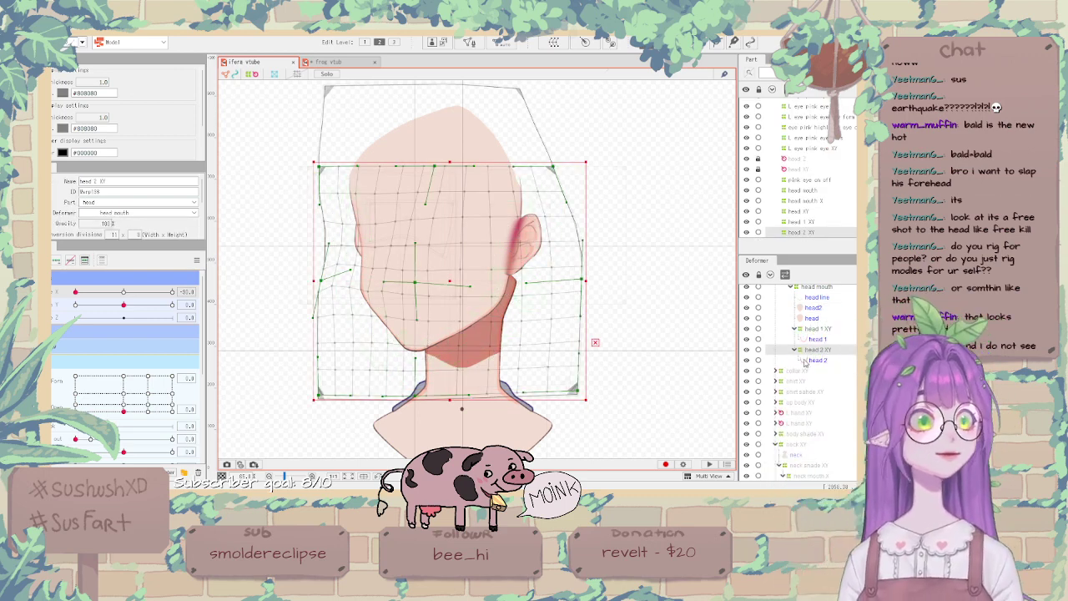
Add three keys on both the X and Y angle parameters to the head 1 XY and head 2 XY deformers.
click(820, 330)
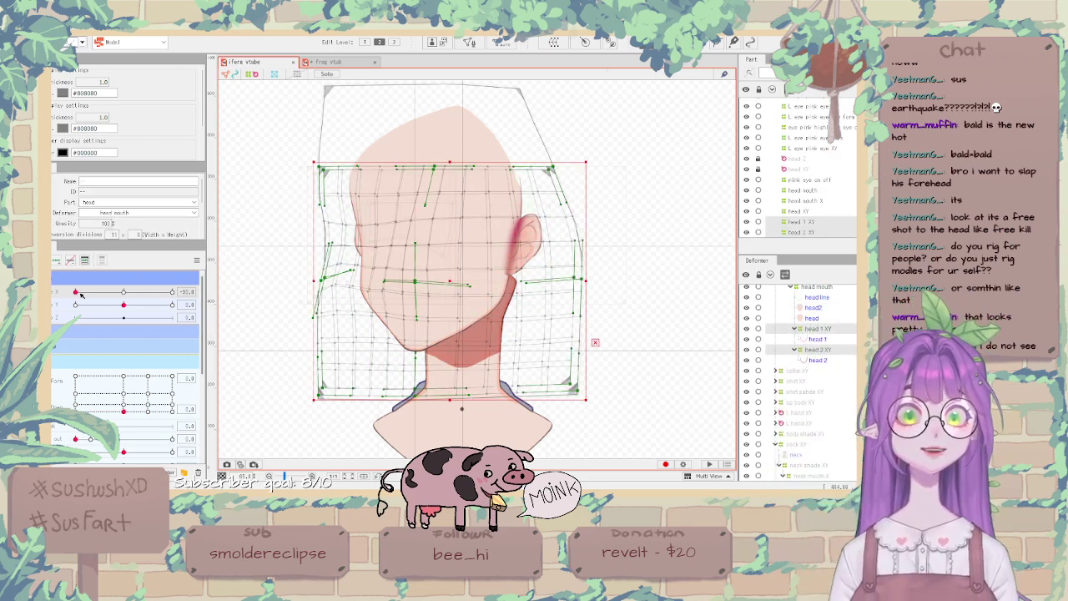
click(57, 305)
click(58, 260)
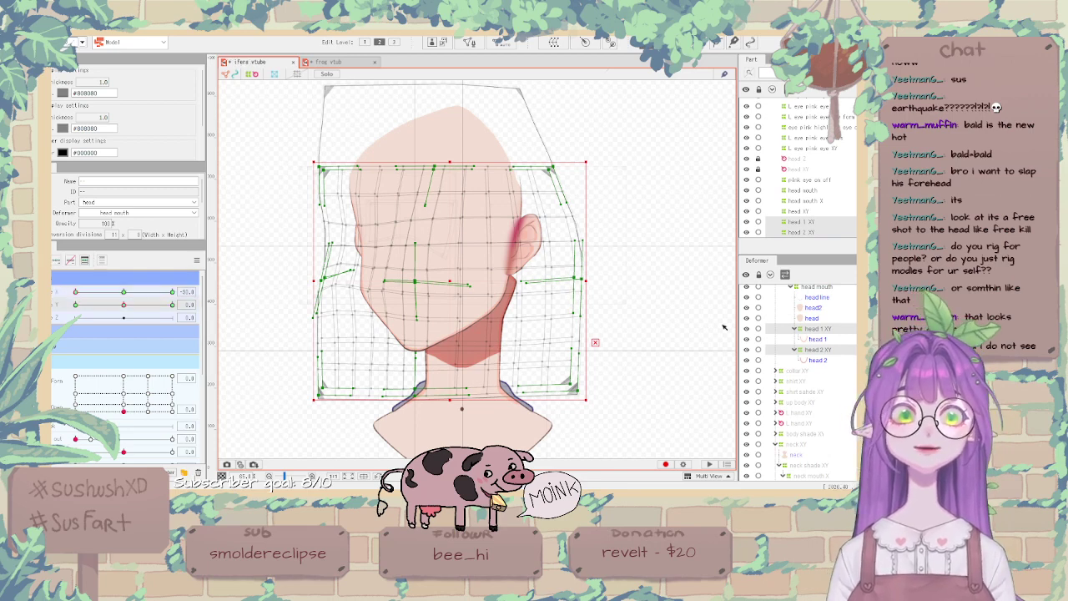
click(674, 313)
At X angle -30, squeeze head 1 XY's ear-side control points inward so the shading moves onto the face.
click(818, 329)
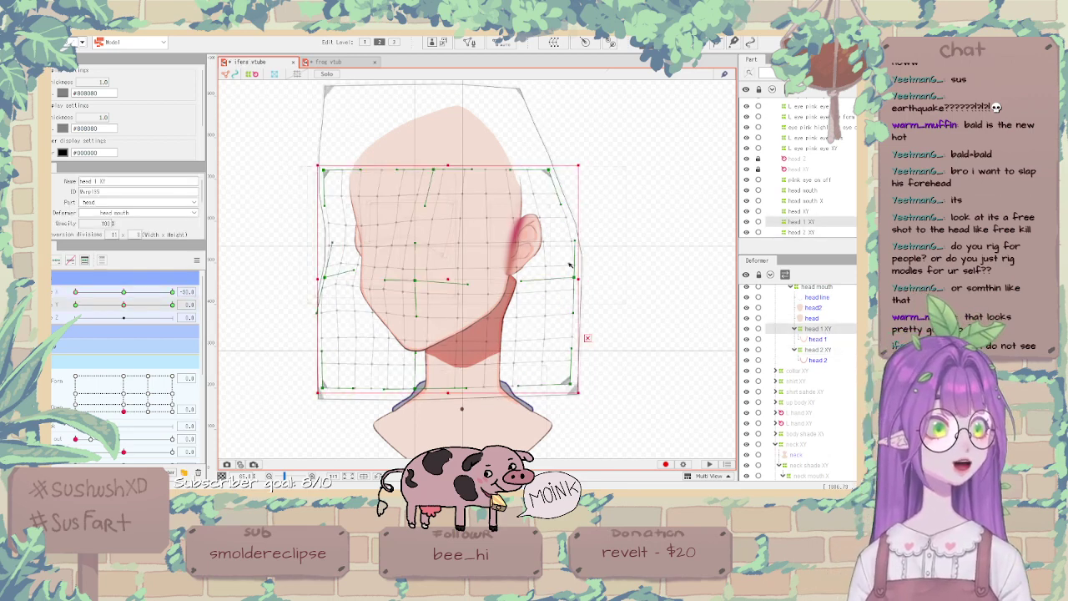
scroll(634, 282, up, 2)
mouse_move(625, 299)
mouse_down()
mouse_move(581, 295)
mouse_move(604, 299)
mouse_up()
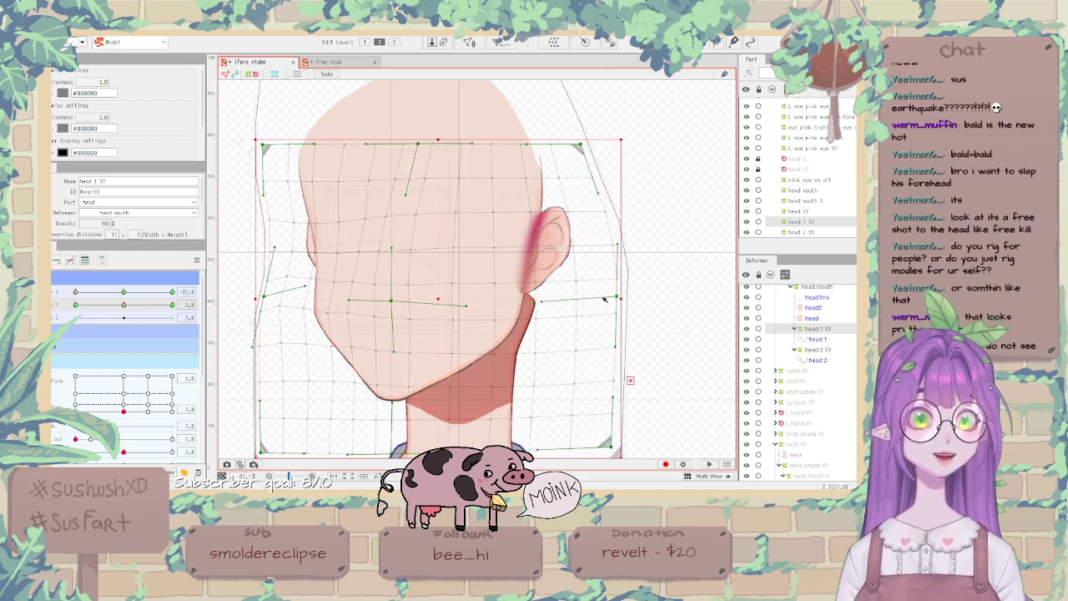
scroll(419, 272, down, 2)
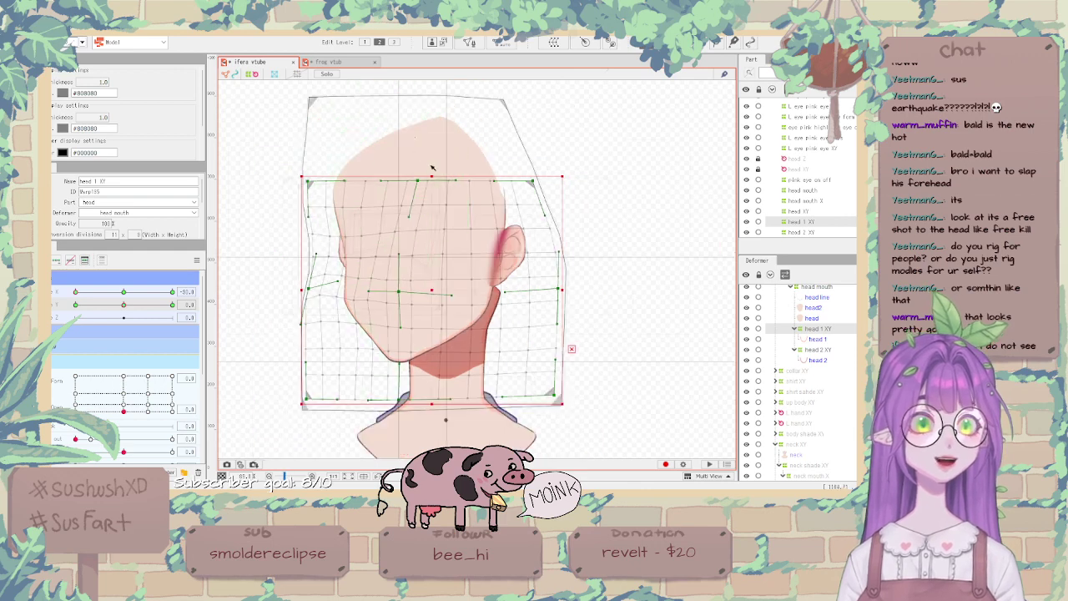
drag(415, 137, 584, 444)
scroll(539, 318, up, 2)
drag(585, 271, 553, 265)
drag(468, 275, 463, 274)
drag(547, 266, 549, 265)
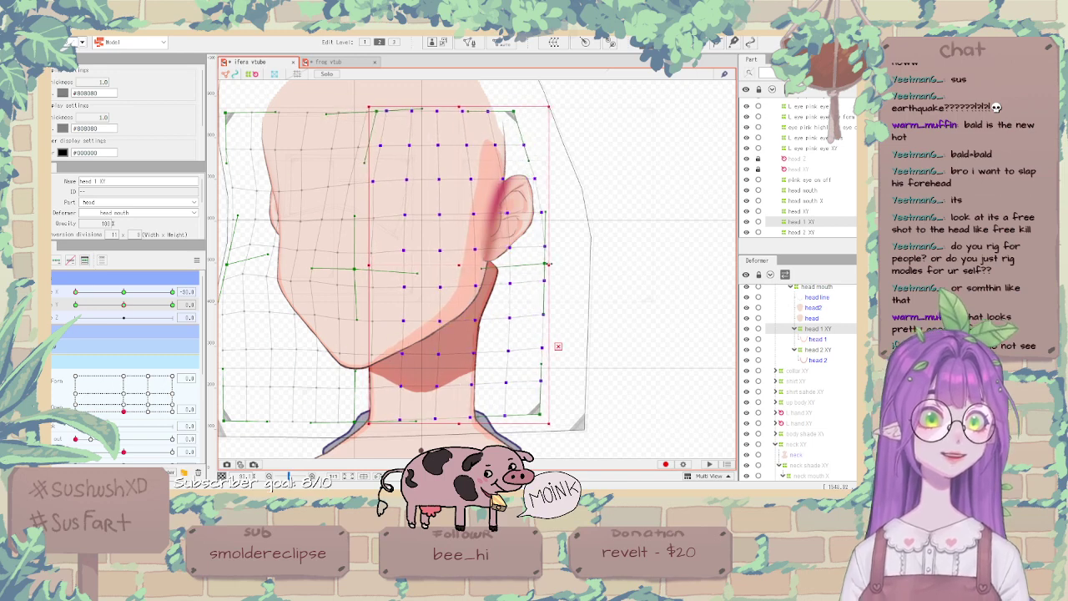
Nudge head 1 XY slightly at its far-cheek side, deselect it, and check the shading at X angle -30.
scroll(587, 253, down, 2)
scroll(375, 191, up, 2)
scroll(376, 250, up, 2)
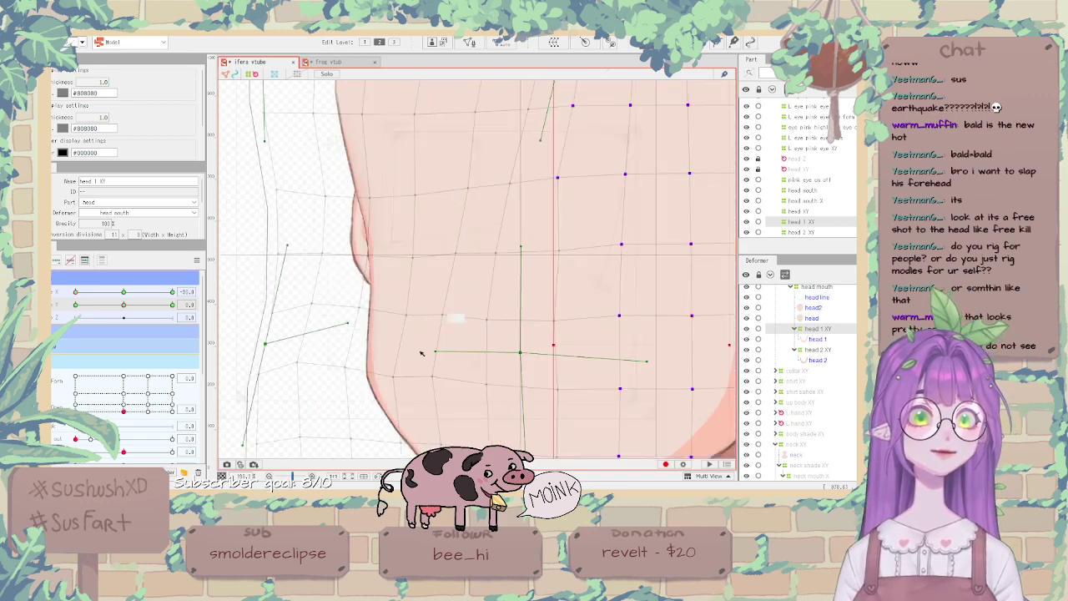
click(395, 380)
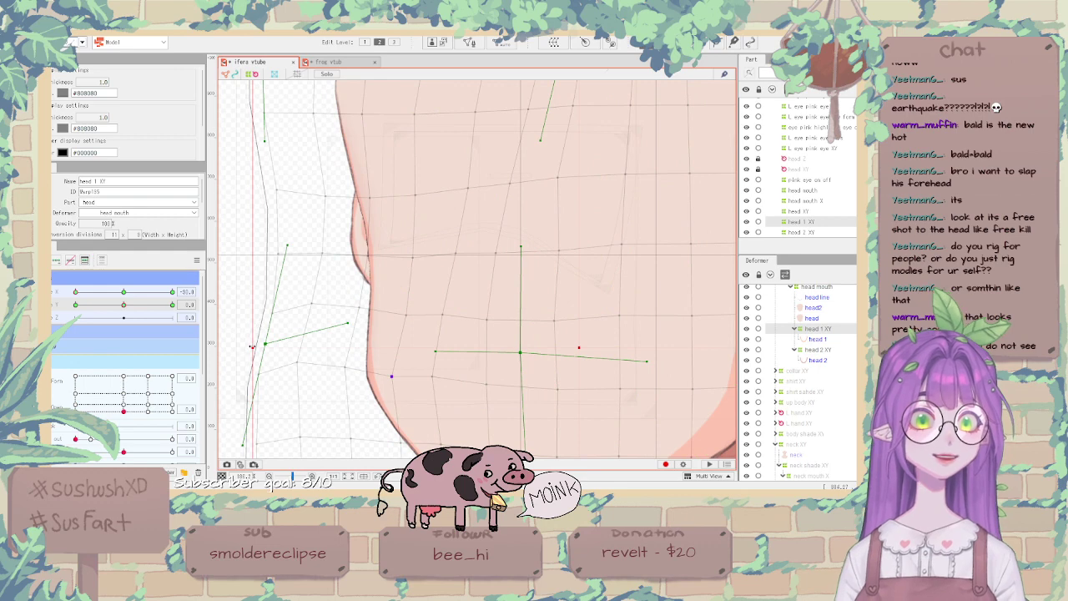
drag(252, 347, 249, 348)
scroll(351, 297, down, 3)
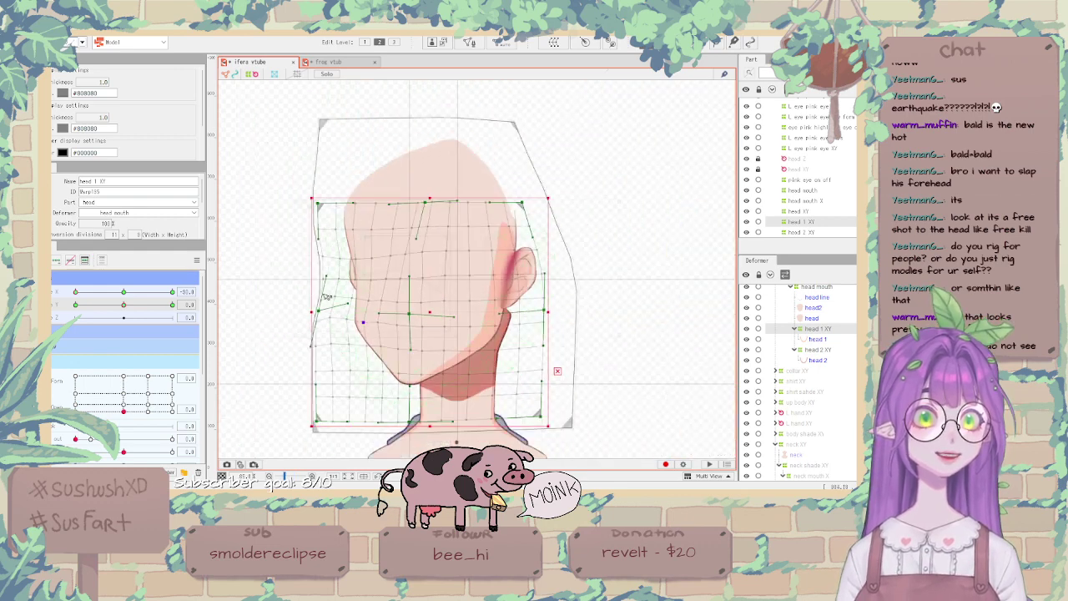
click(323, 293)
scroll(438, 354, up, 3)
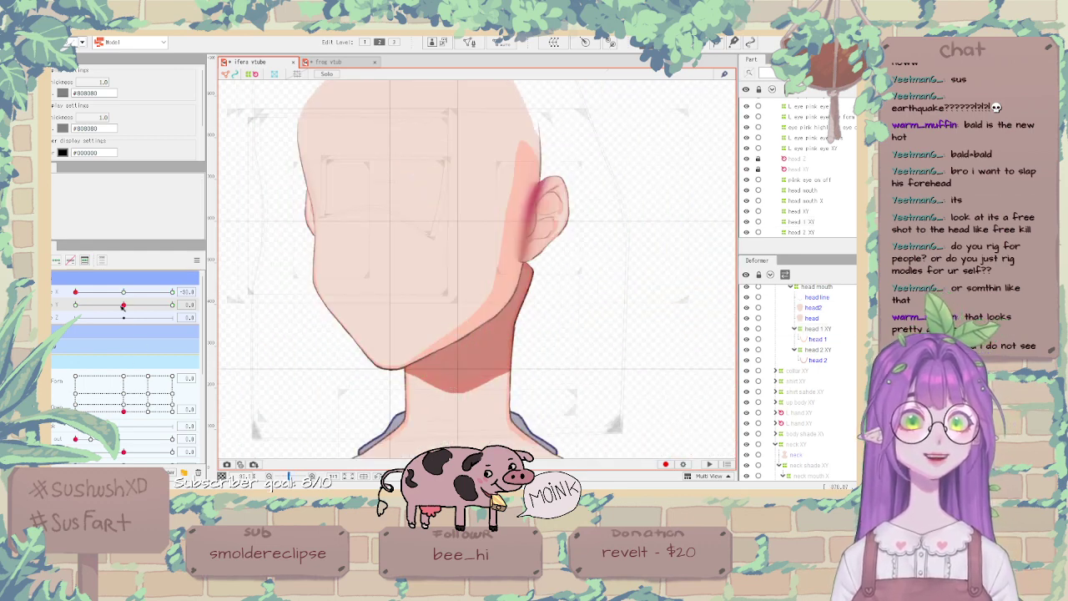
drag(123, 292, 75, 291)
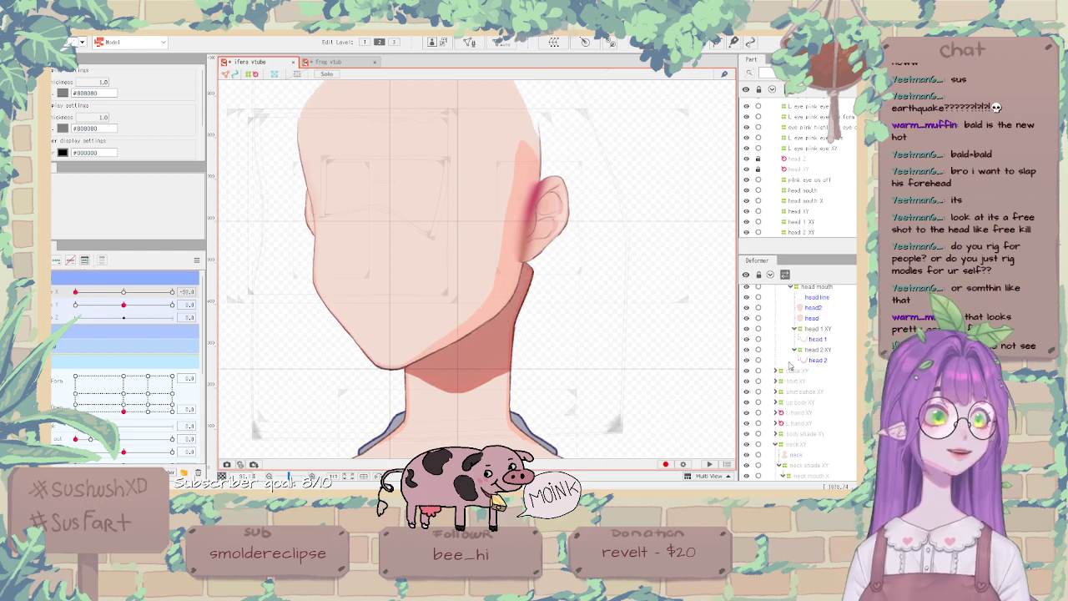
Mirror head 1 XY's X angle shape to the opposite side with Reflect Motion and check it at 30.
click(842, 331)
right_click(205, 256)
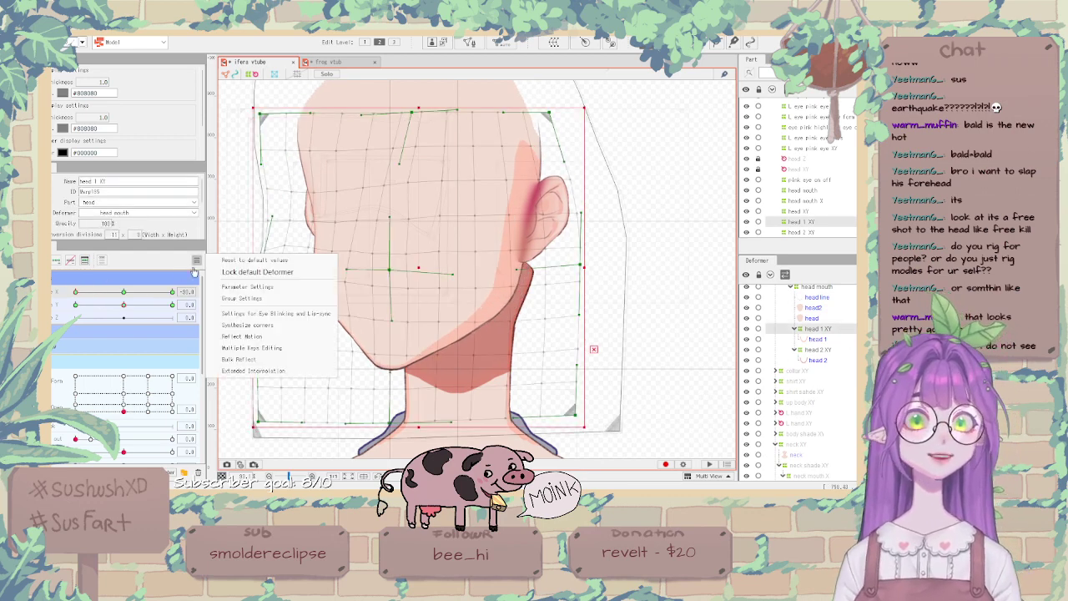
click(243, 336)
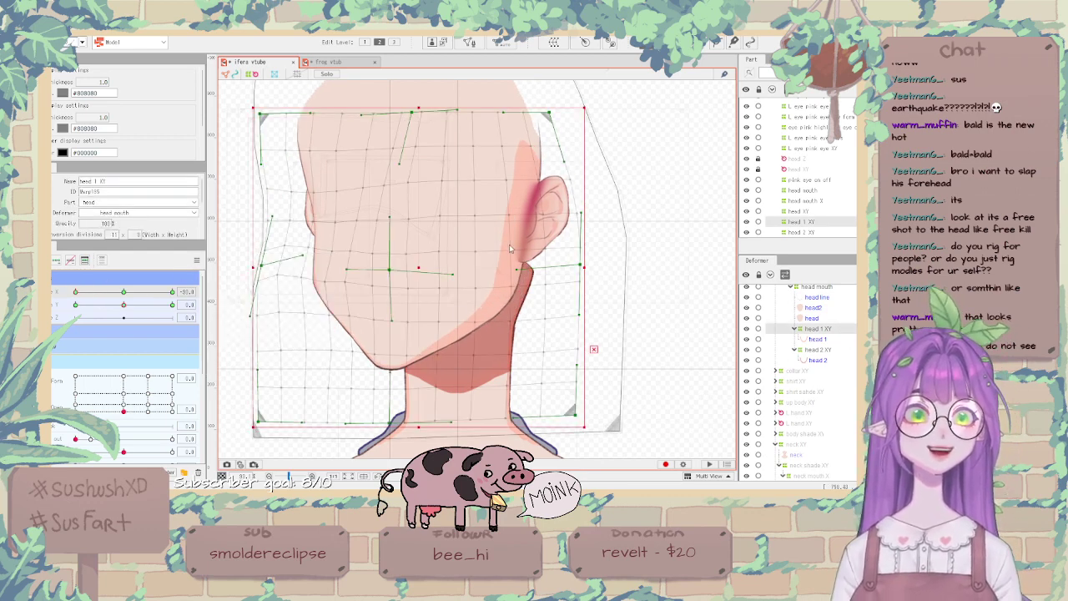
drag(116, 294, 265, 293)
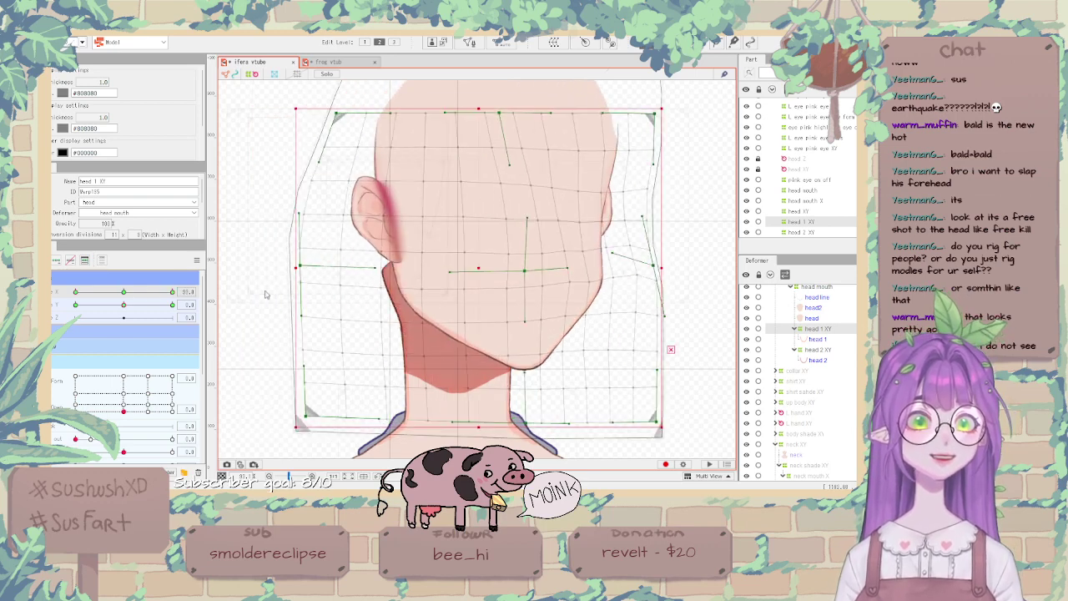
At X angle 30, squeeze head 1 XY's ear-side control points inward and extend their inner edge slightly across the face.
drag(239, 80, 497, 461)
drag(294, 269, 331, 274)
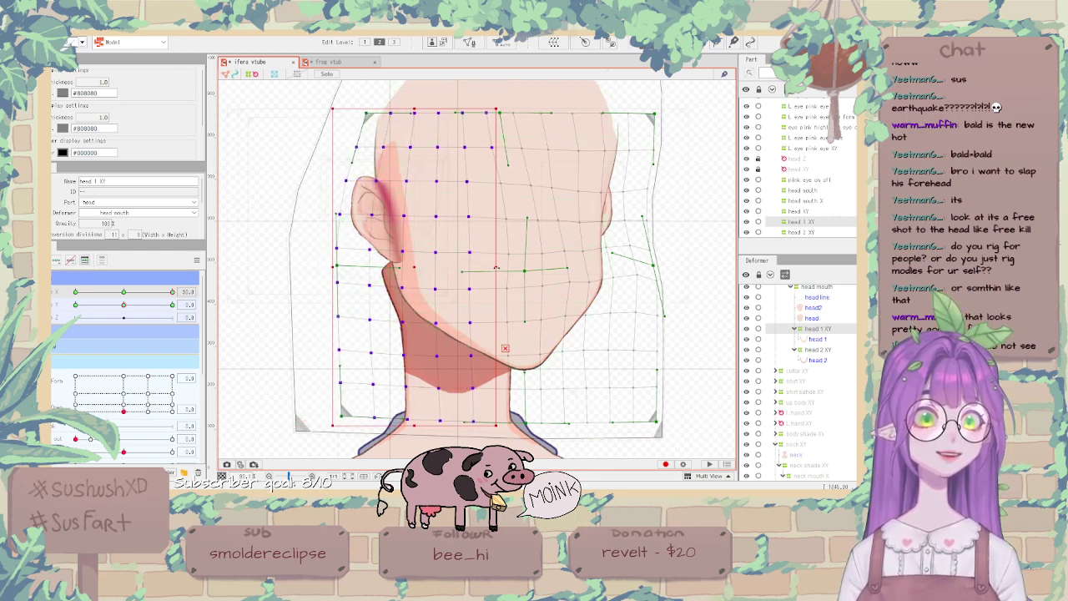
drag(498, 269, 504, 269)
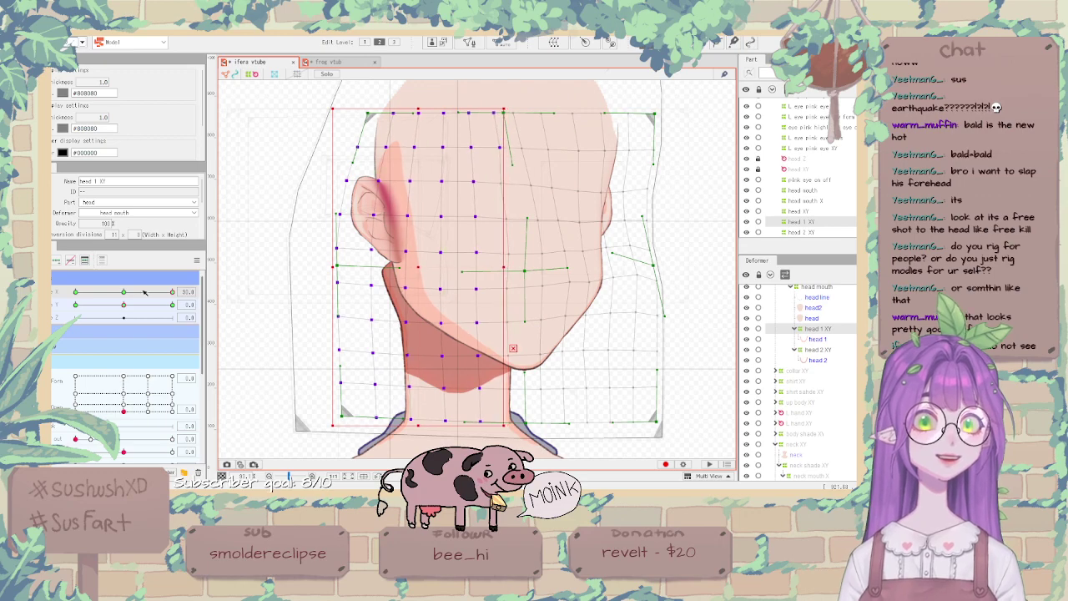
At X angle -30, widen head 1 XY's ear-side half slightly toward both the face and the ear.
drag(147, 292, 76, 292)
drag(441, 90, 613, 442)
drag(434, 263, 427, 264)
drag(588, 266, 593, 265)
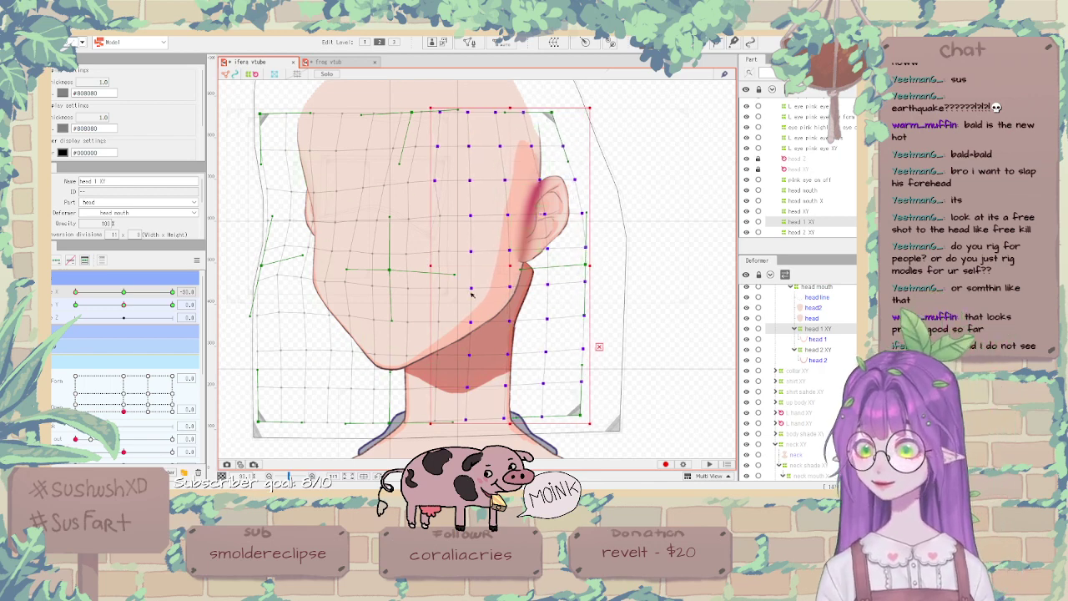
Widen head 1 XY's ear-side half slightly in both directions at X angle 30 and check the turn.
drag(125, 292, 206, 301)
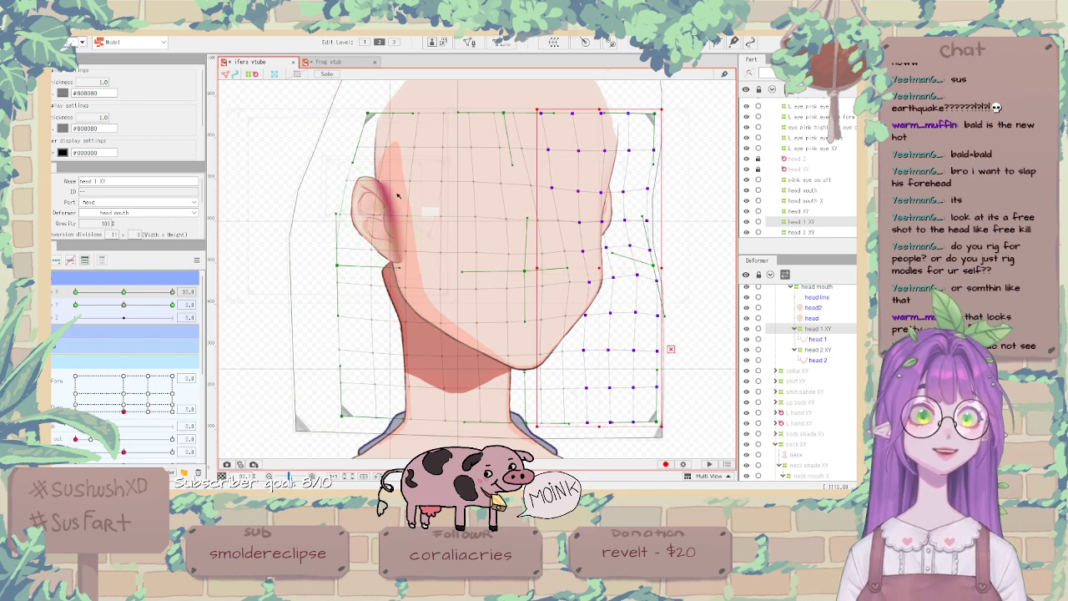
drag(312, 108, 531, 450)
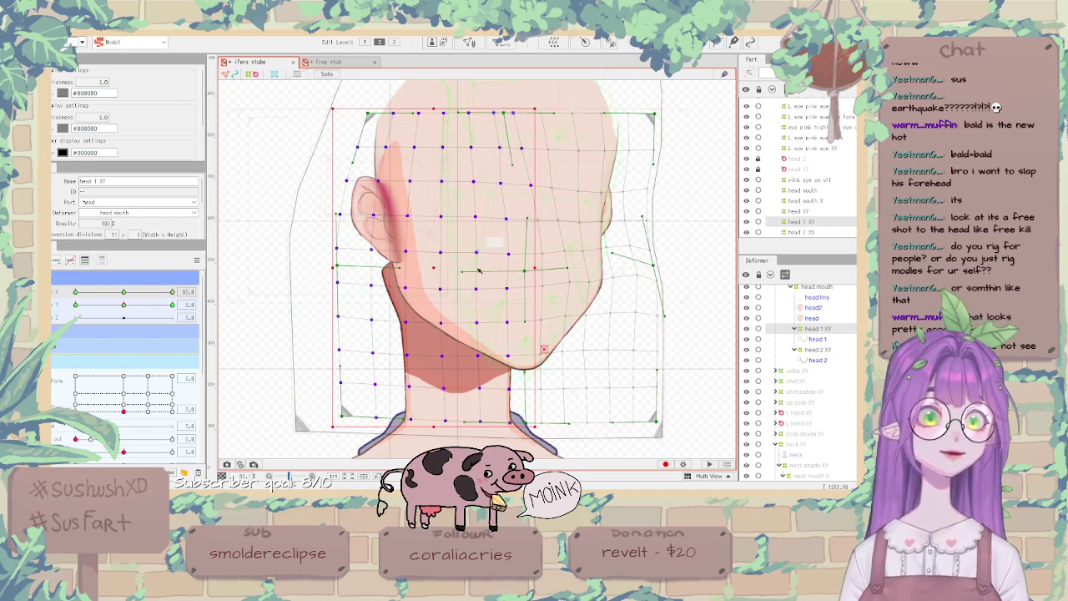
drag(534, 268, 540, 268)
drag(334, 268, 330, 268)
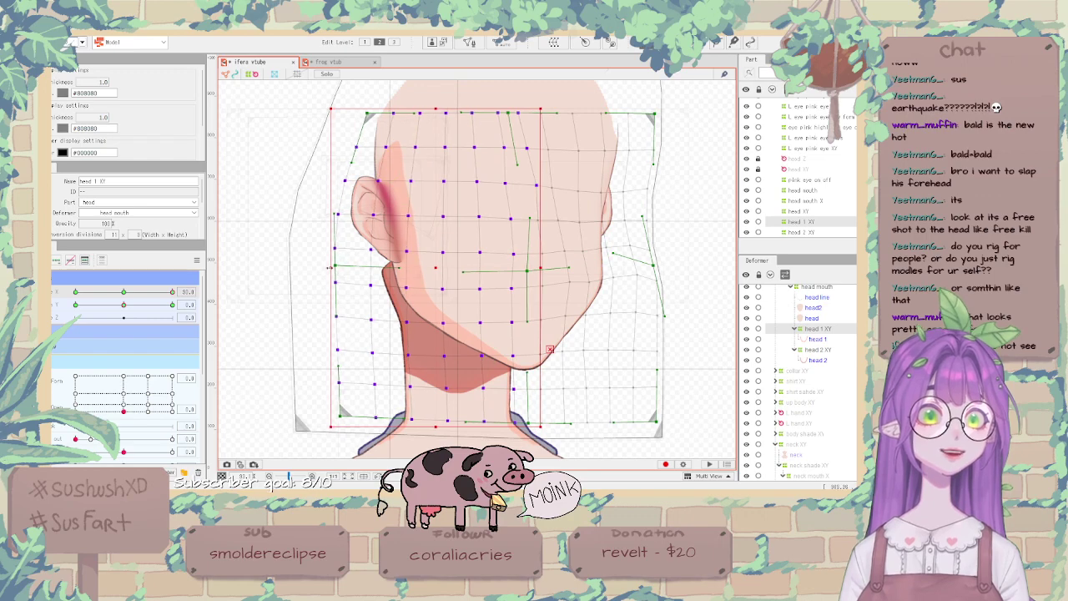
drag(123, 295, 172, 301)
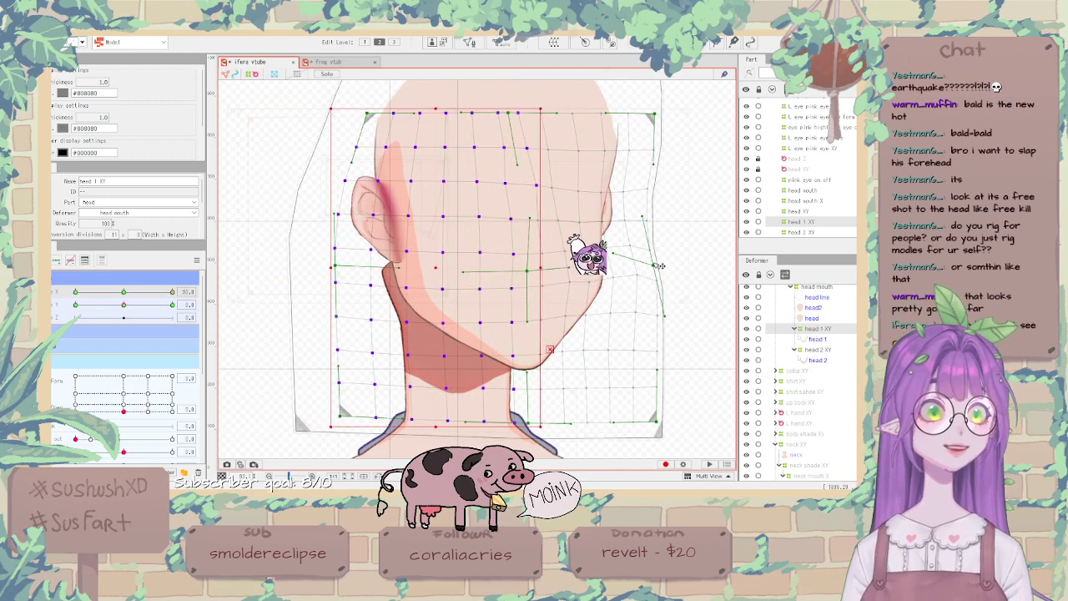
Deselect head 1 XY and examine how its shading follows the head through the X angle turn up to 30.
scroll(660, 268, up, 3)
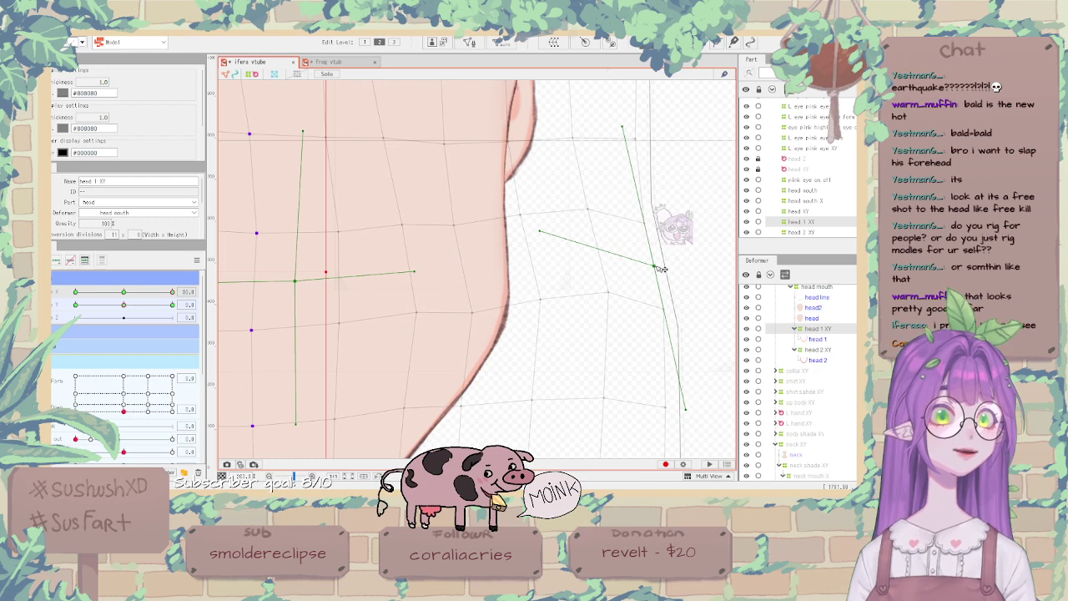
scroll(660, 267, down, 1)
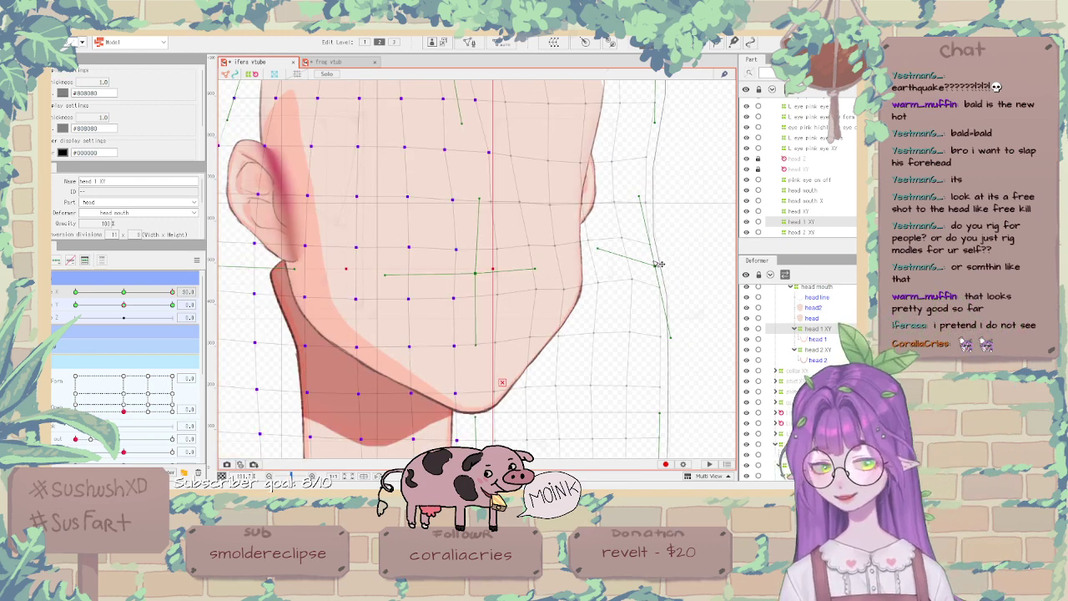
scroll(396, 221, down, 3)
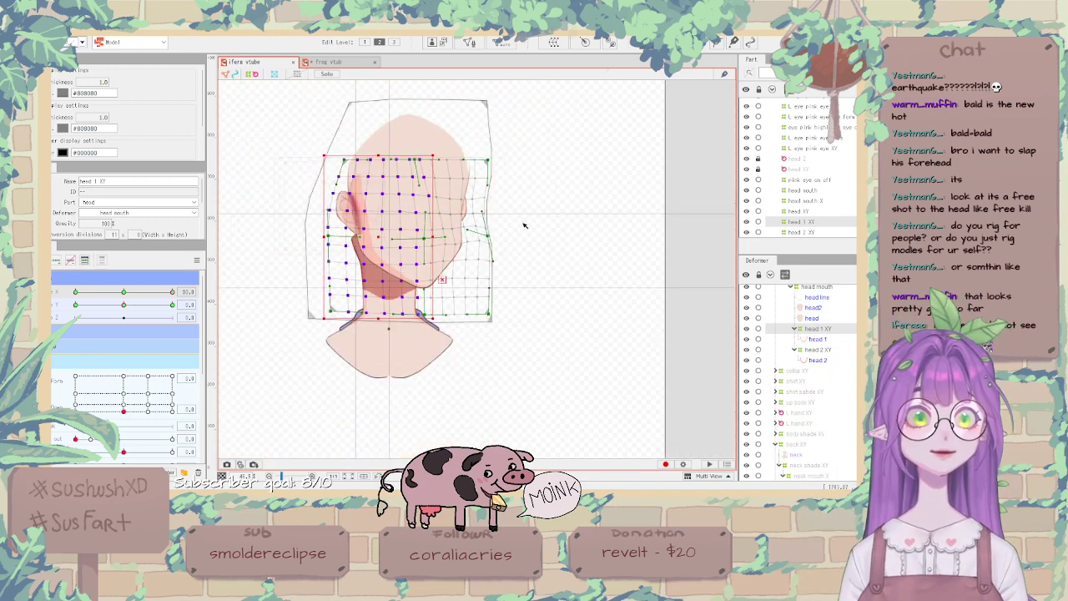
click(524, 226)
scroll(410, 200, up, 2)
scroll(410, 200, down, 2)
scroll(327, 174, up, 2)
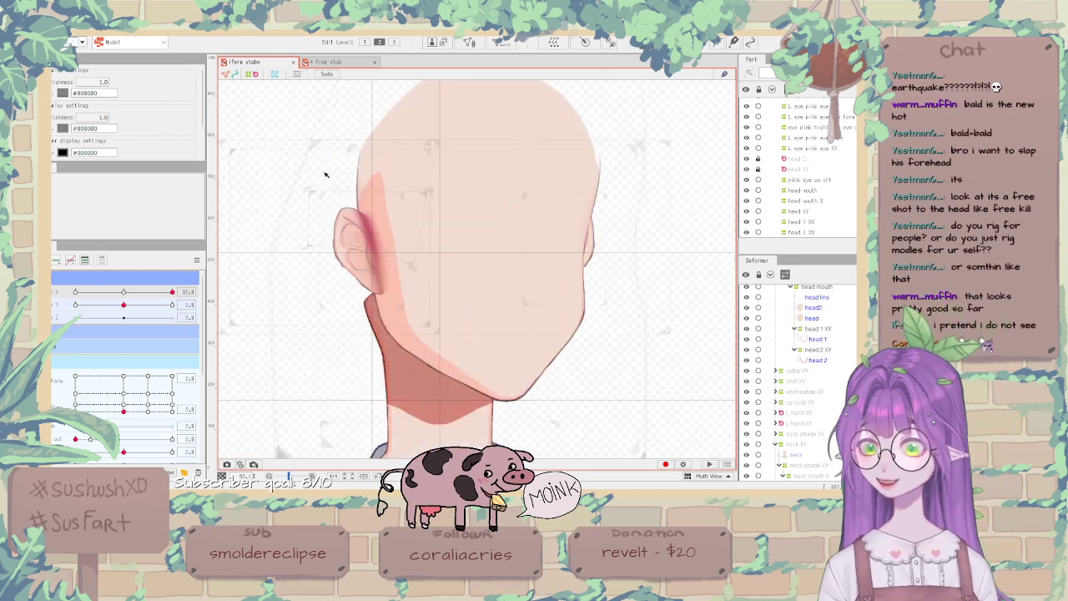
drag(123, 293, 213, 286)
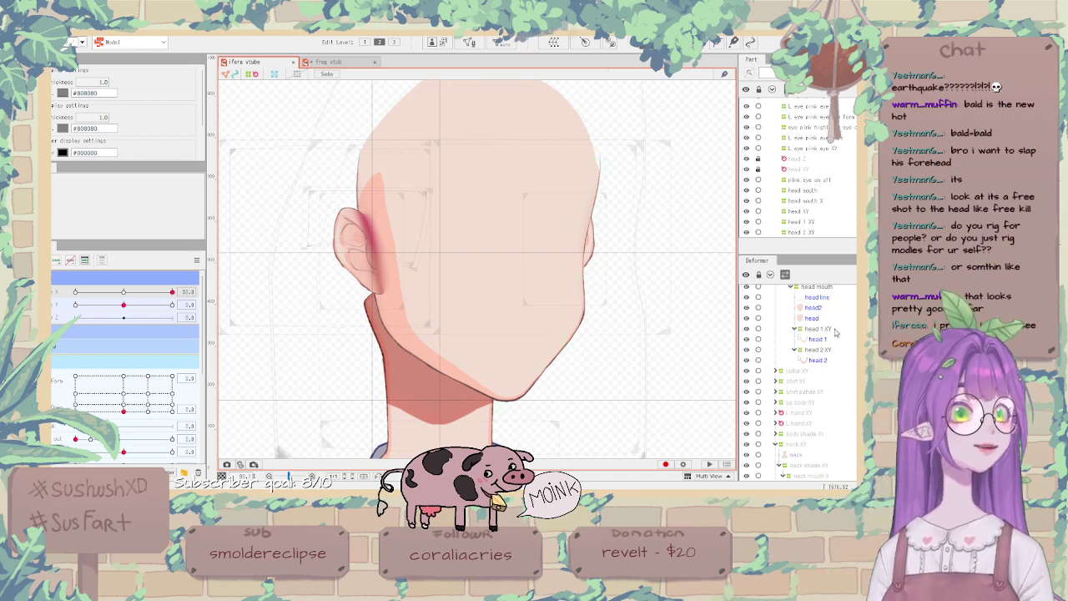
At X angle 30, squeeze head 2 XY's ear-side control points inward and check the shading through the turn.
click(822, 350)
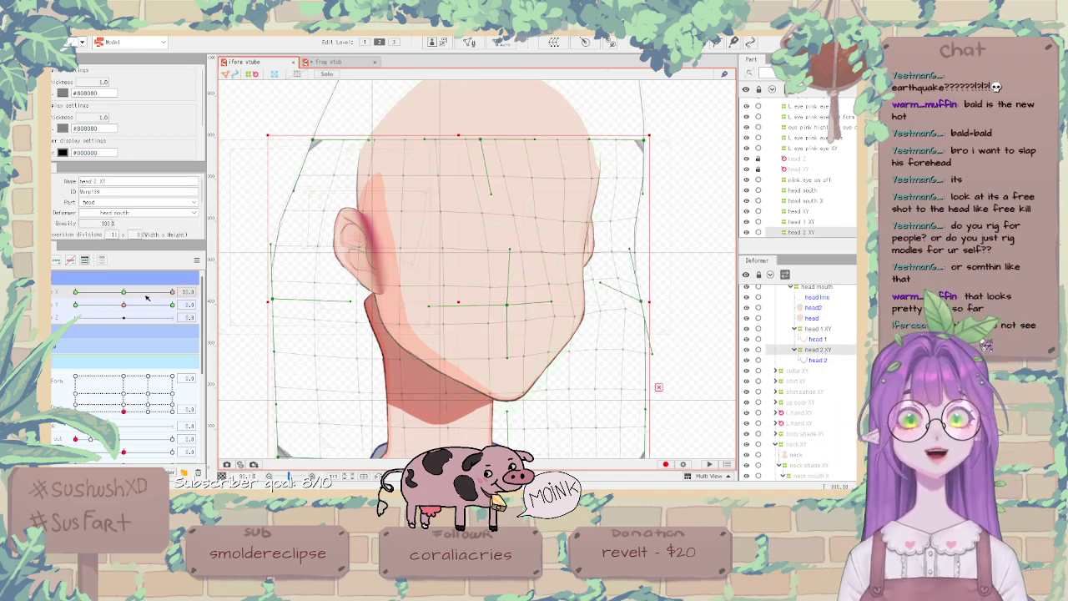
scroll(382, 297, down, 2)
scroll(381, 300, up, 2)
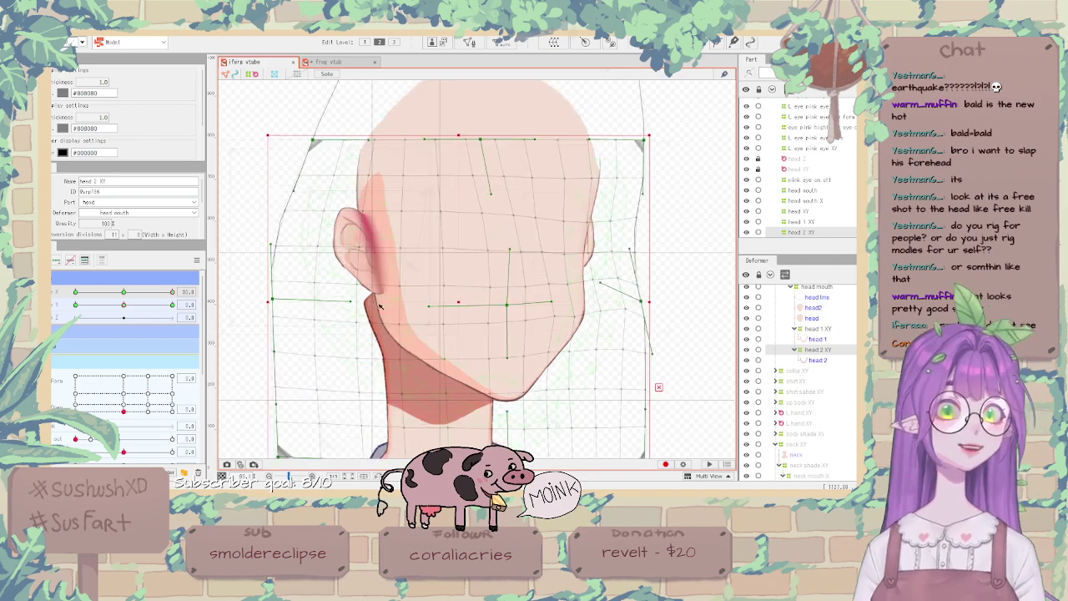
scroll(375, 221, down, 2)
drag(262, 138, 471, 433)
scroll(299, 290, up, 2)
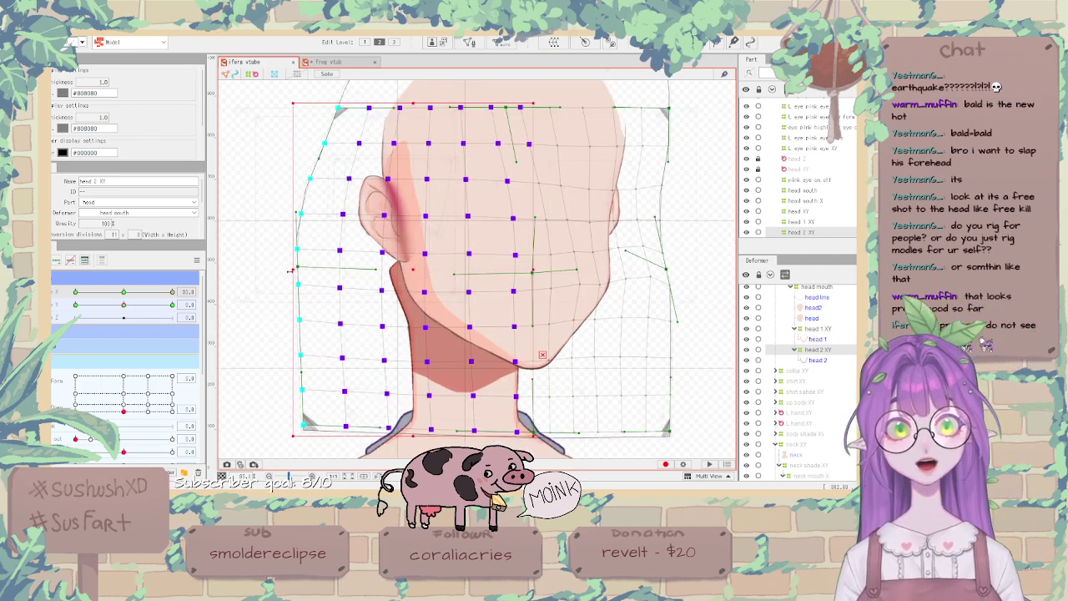
drag(292, 271, 322, 275)
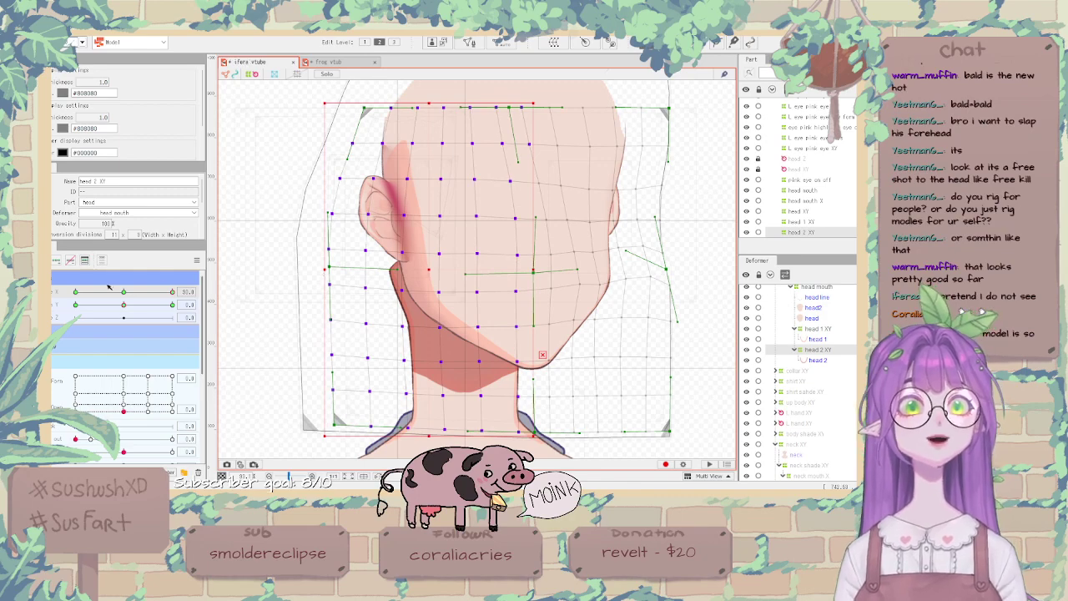
drag(124, 292, 192, 291)
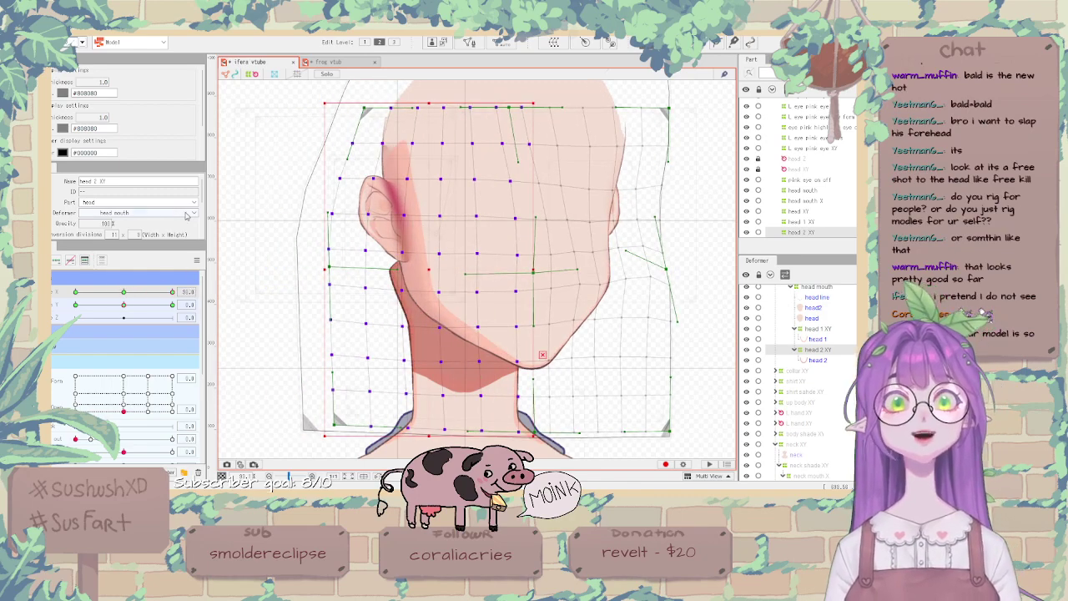
Set the blend mode of the head 2 shading layer to Multiply.
scroll(187, 215, down, 2)
click(816, 360)
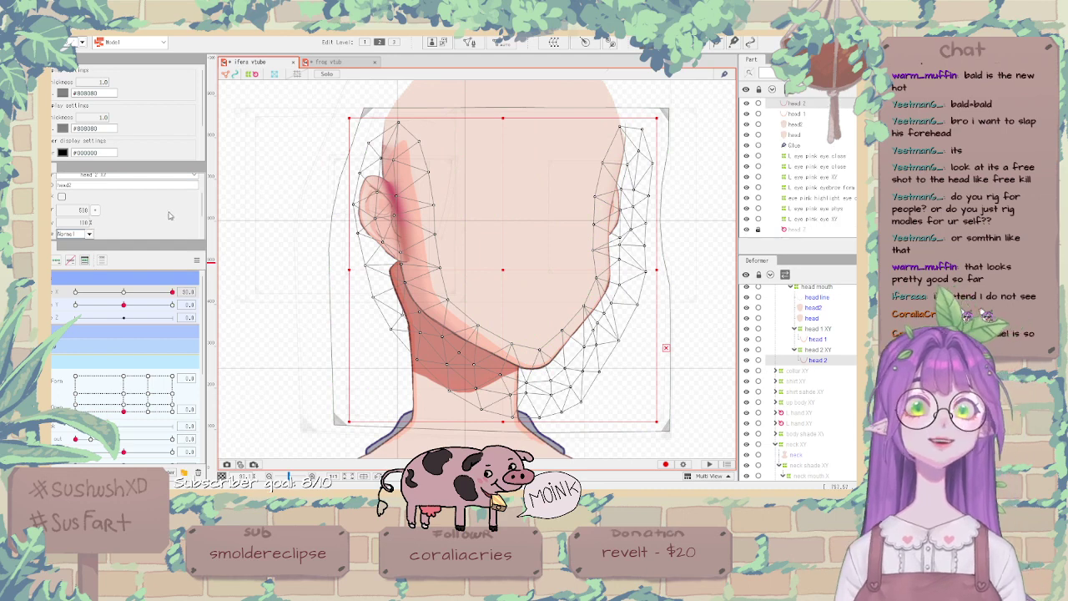
click(81, 234)
click(83, 260)
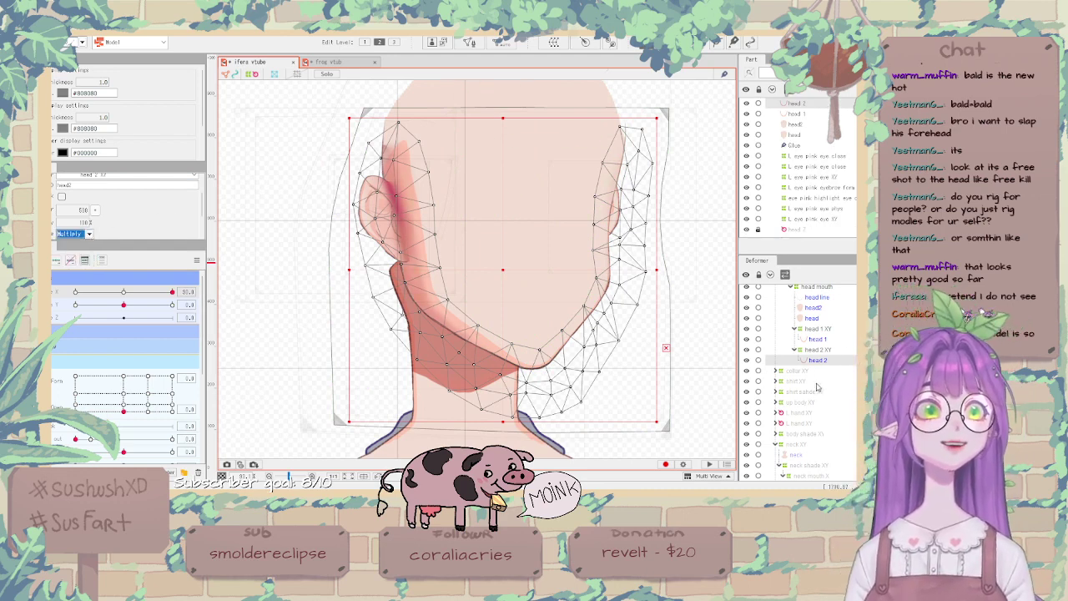
Widen head 2 XY slightly on its ear side at X angle 30, and squeeze its ear-side points and lower corner inward at -30.
click(815, 351)
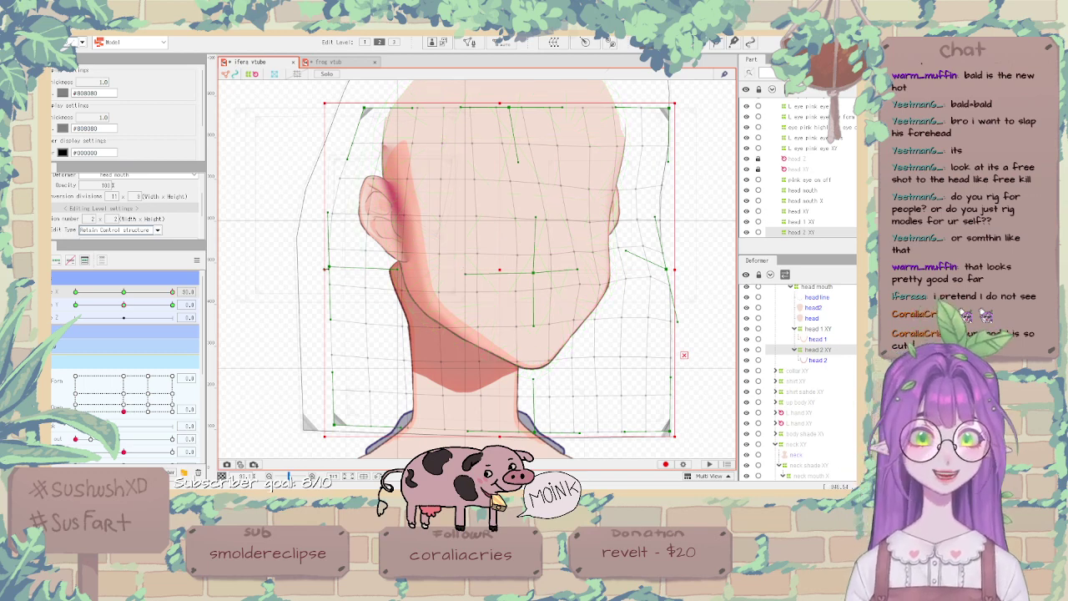
drag(324, 269, 320, 268)
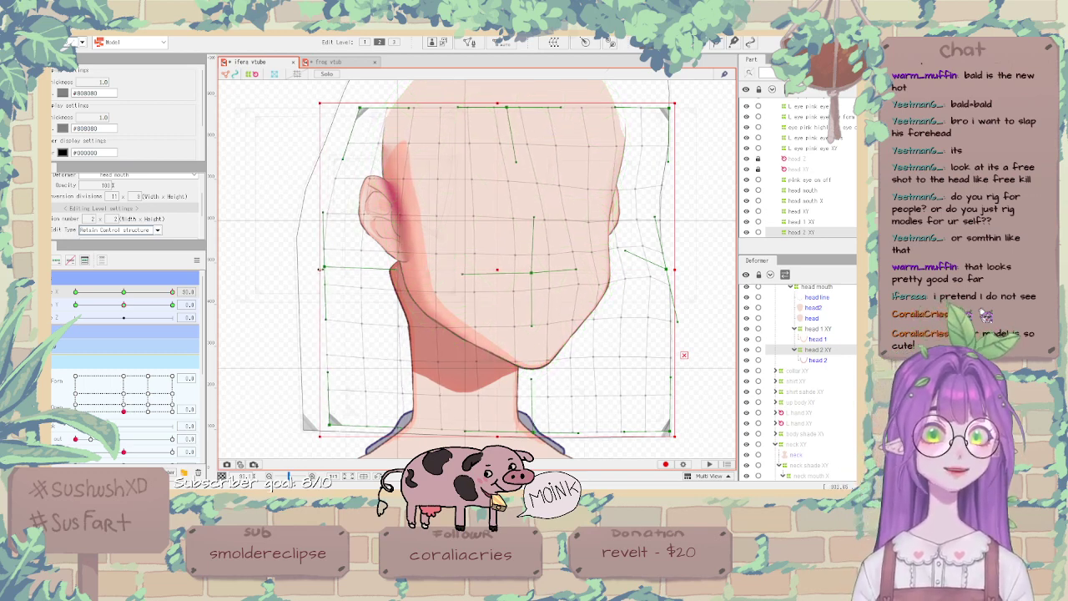
drag(127, 292, 75, 292)
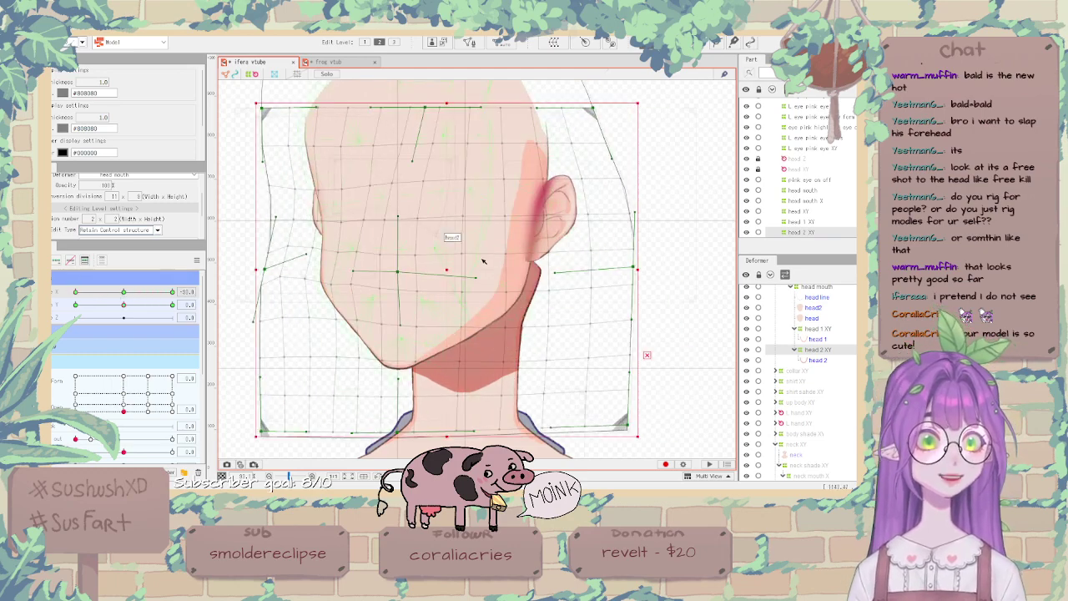
drag(423, 93, 702, 446)
drag(640, 268, 601, 265)
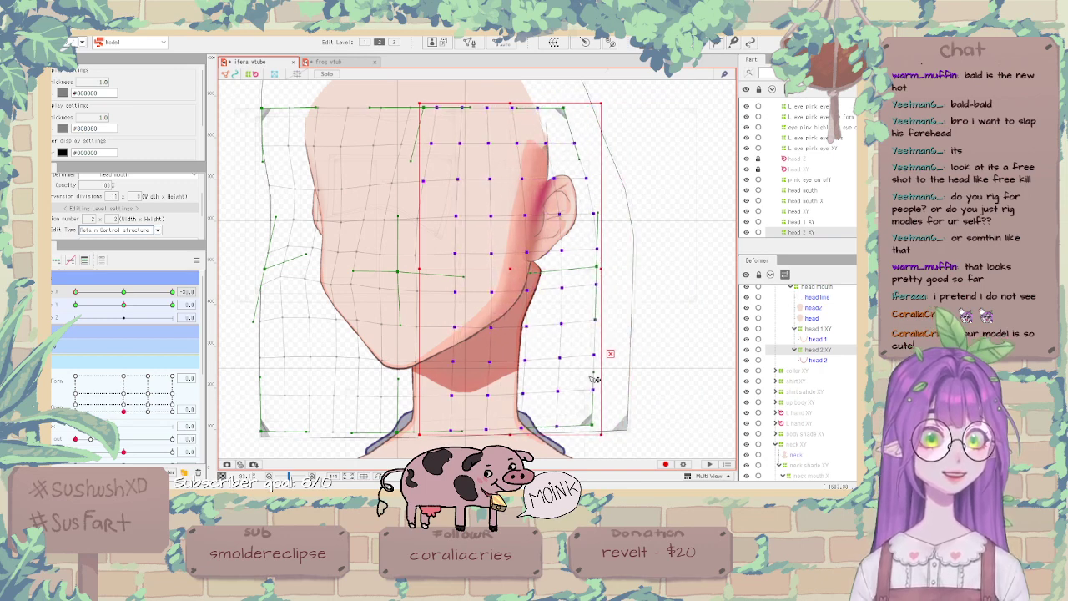
drag(600, 433, 579, 424)
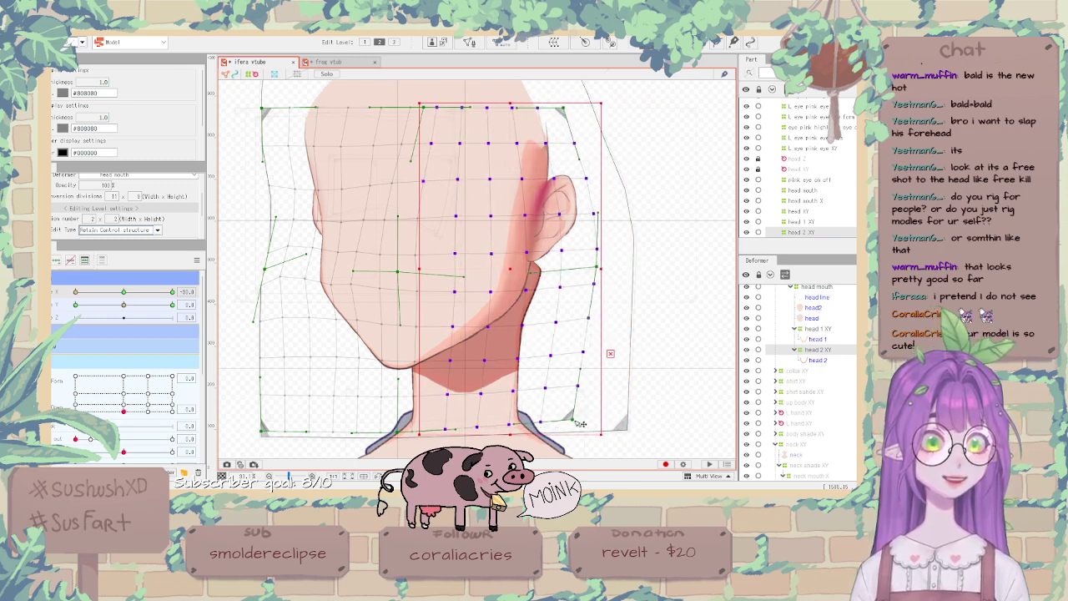
drag(403, 437, 400, 438)
Deselect head 2 XY and examine the shading around the ear and jaw near X angle -30.
scroll(459, 290, down, 3)
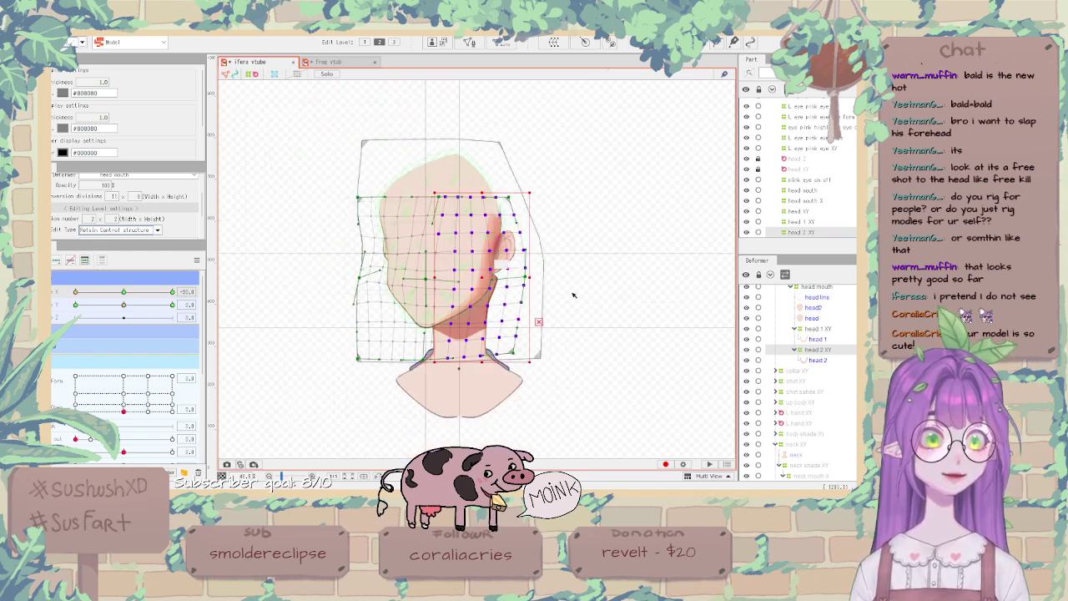
click(575, 296)
scroll(420, 272, down, 2)
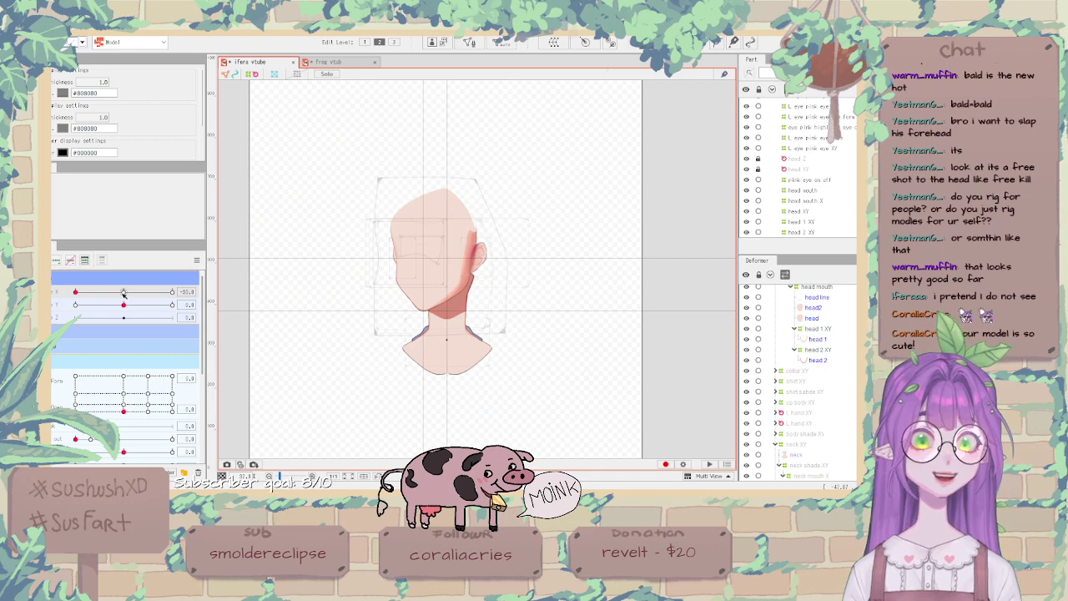
drag(124, 293, 86, 293)
scroll(428, 270, up, 8)
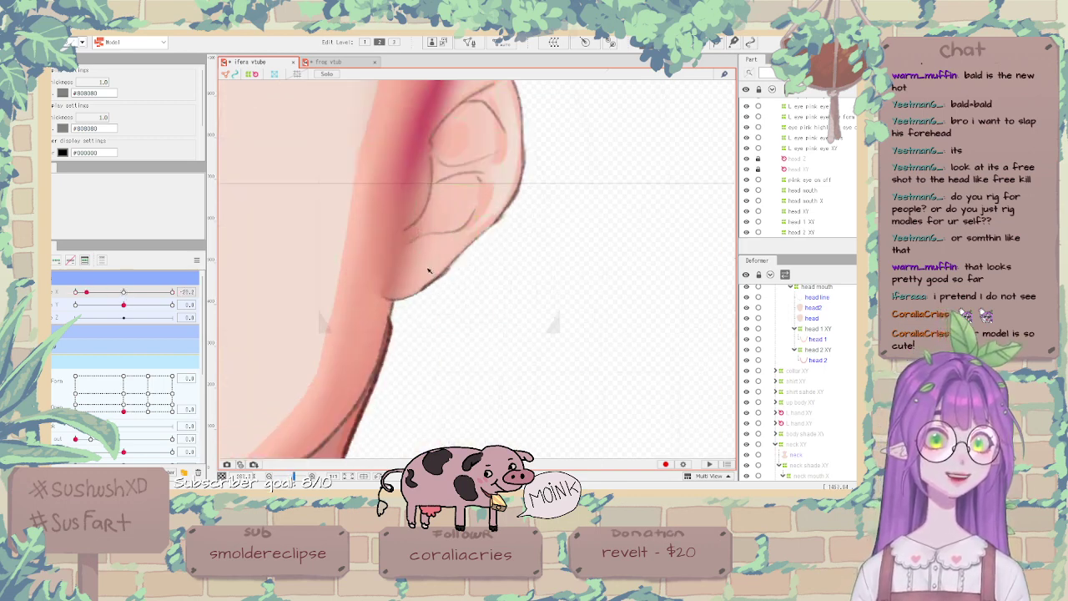
scroll(433, 268, down, 2)
Try widening head 1 XY slightly on its ear side at X angle -30, and undo the change.
click(831, 340)
click(833, 332)
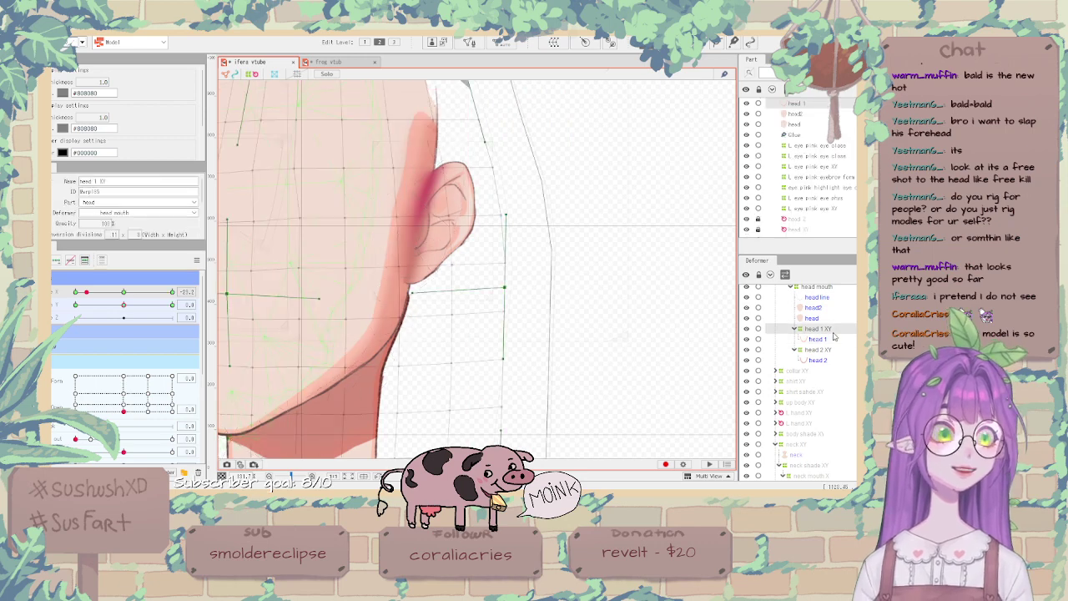
click(511, 287)
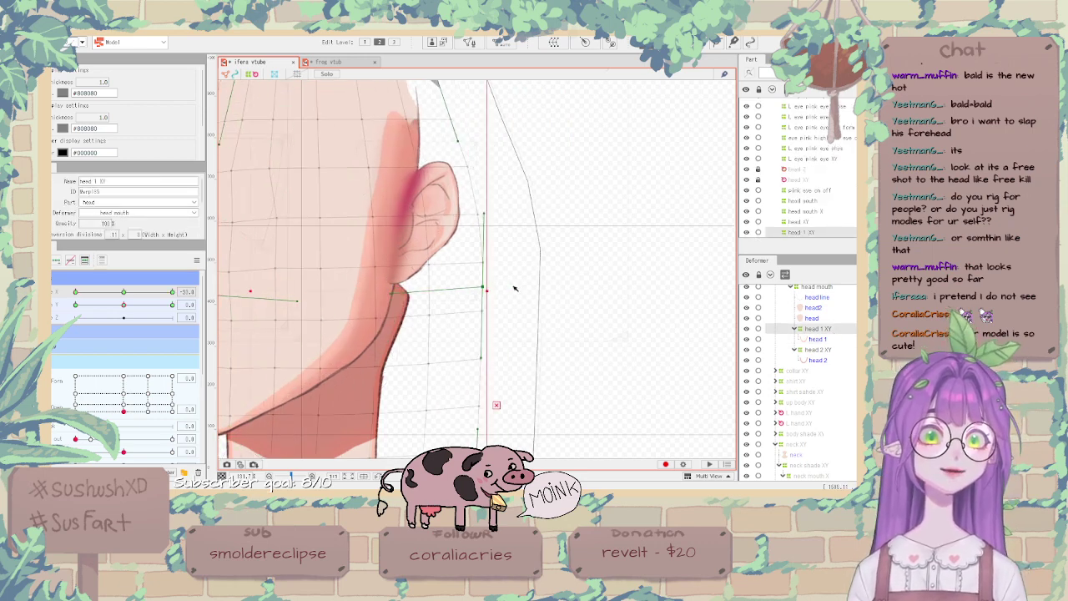
drag(485, 289, 491, 287)
key(ctrl+z)
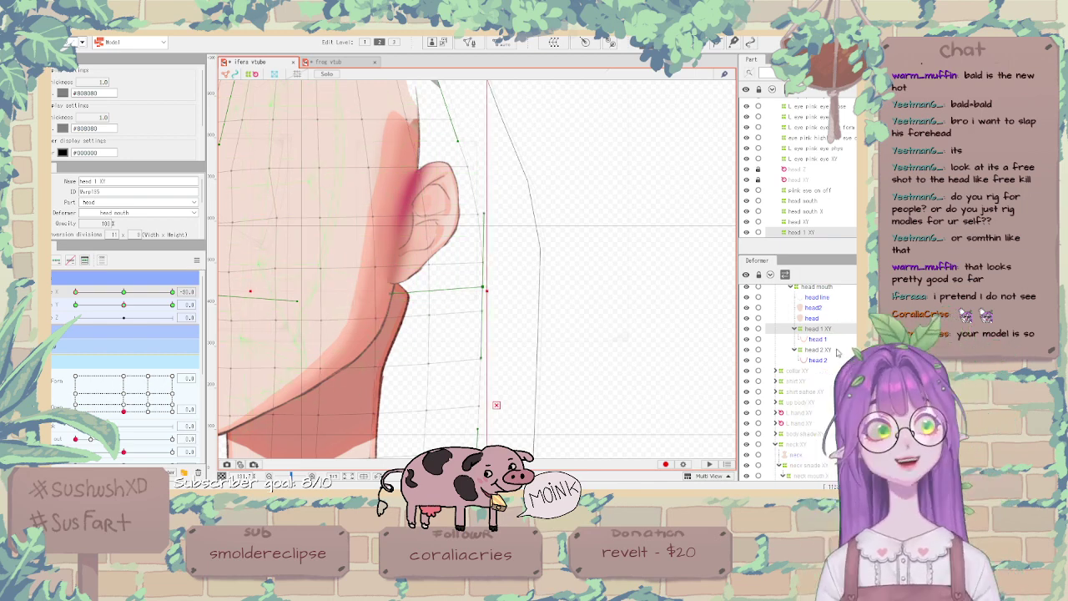
Widen head 2 XY slightly on its ear side at X angle -30, deselect it, and check the shading.
click(842, 352)
drag(485, 292, 499, 293)
scroll(616, 289, down, 3)
scroll(311, 298, up, 2)
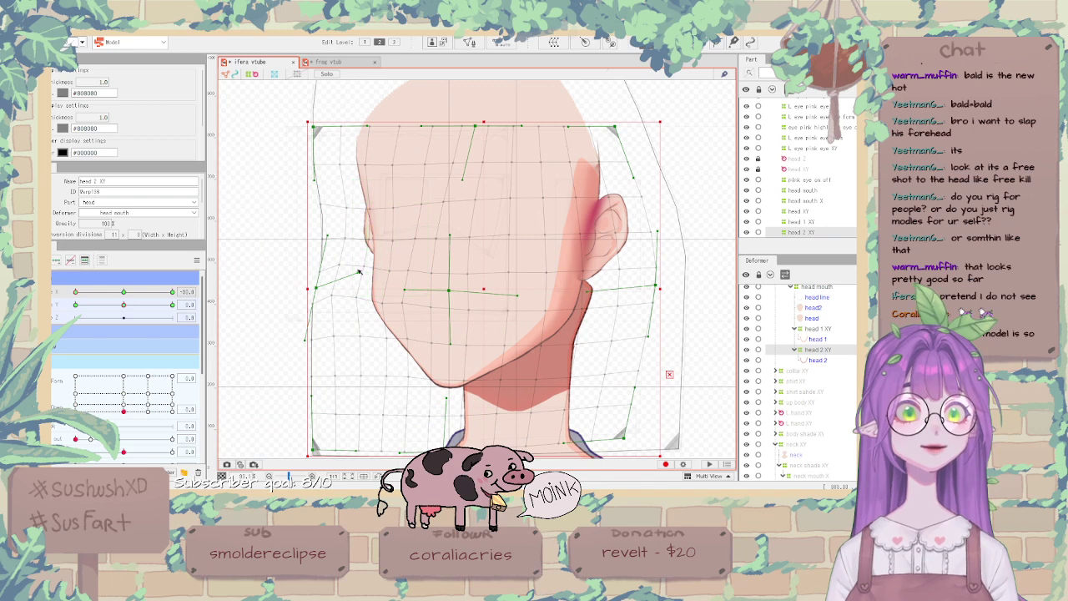
scroll(312, 298, up, 2)
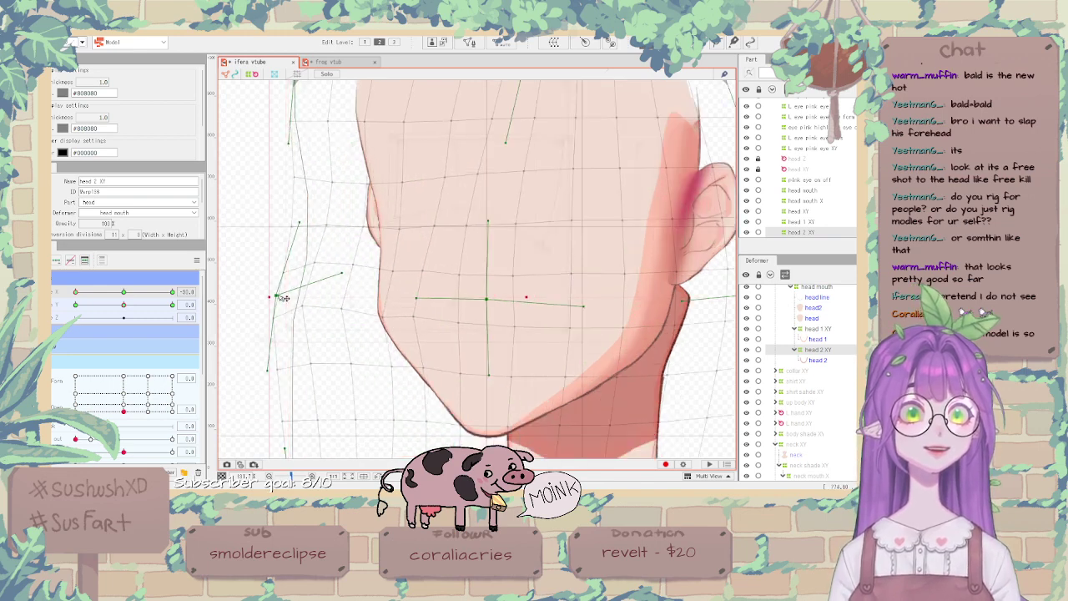
scroll(318, 294, down, 2)
click(350, 157)
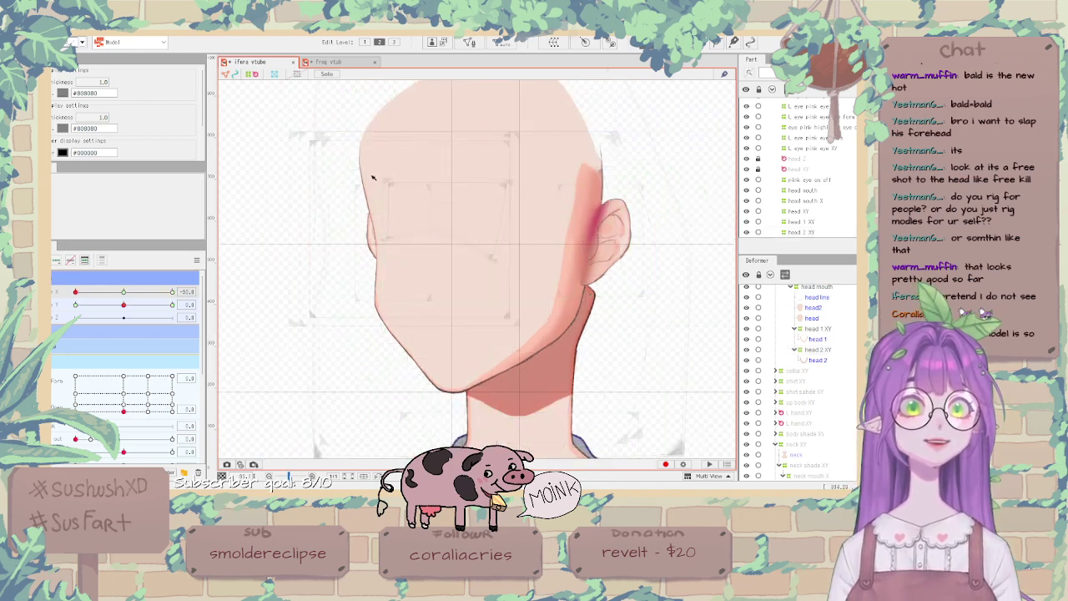
Shift head 2 XY's far-cheek control points slightly outward at X angle -30 and check the deformer at 30.
click(817, 329)
click(818, 350)
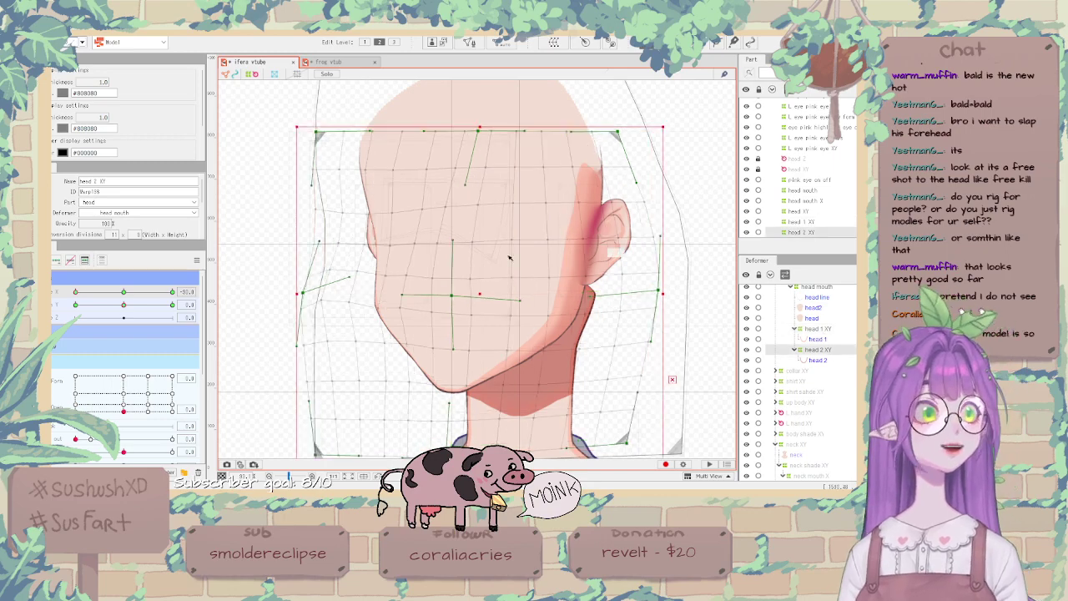
drag(286, 120, 451, 459)
drag(389, 309, 383, 307)
drag(109, 293, 205, 302)
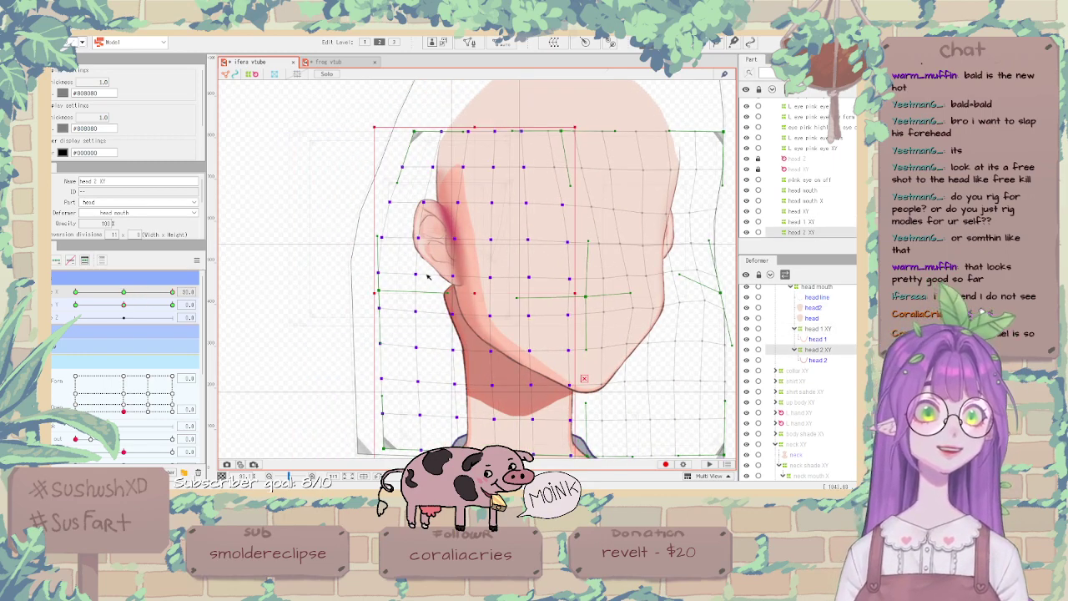
Shift head 2 XY's far-cheek control points slightly outward at X angle 30.
scroll(428, 276, down, 2)
drag(546, 148, 665, 424)
scroll(628, 319, up, 2)
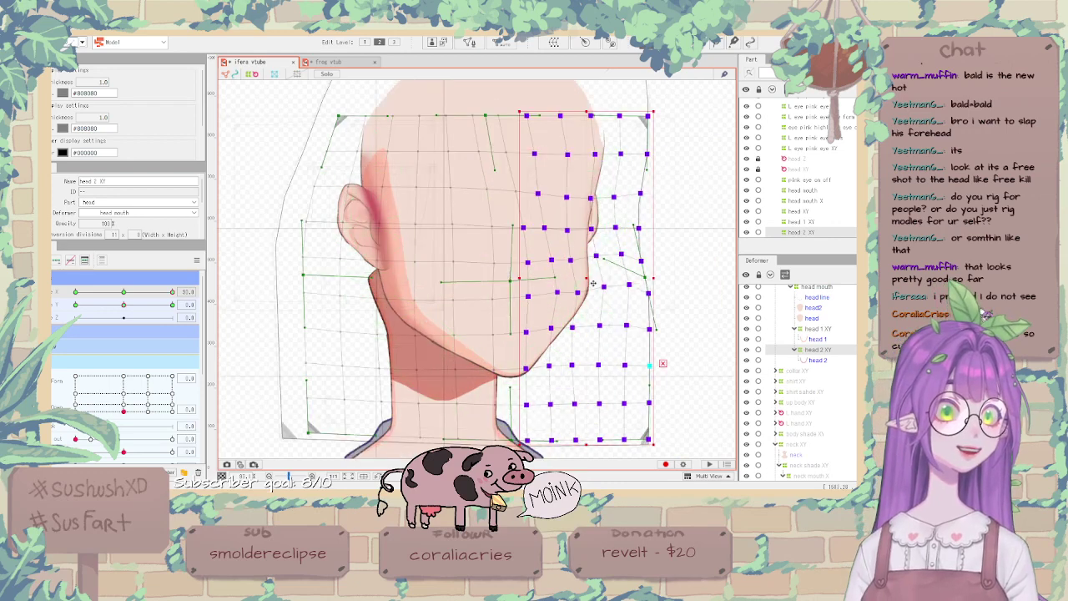
drag(593, 284, 598, 282)
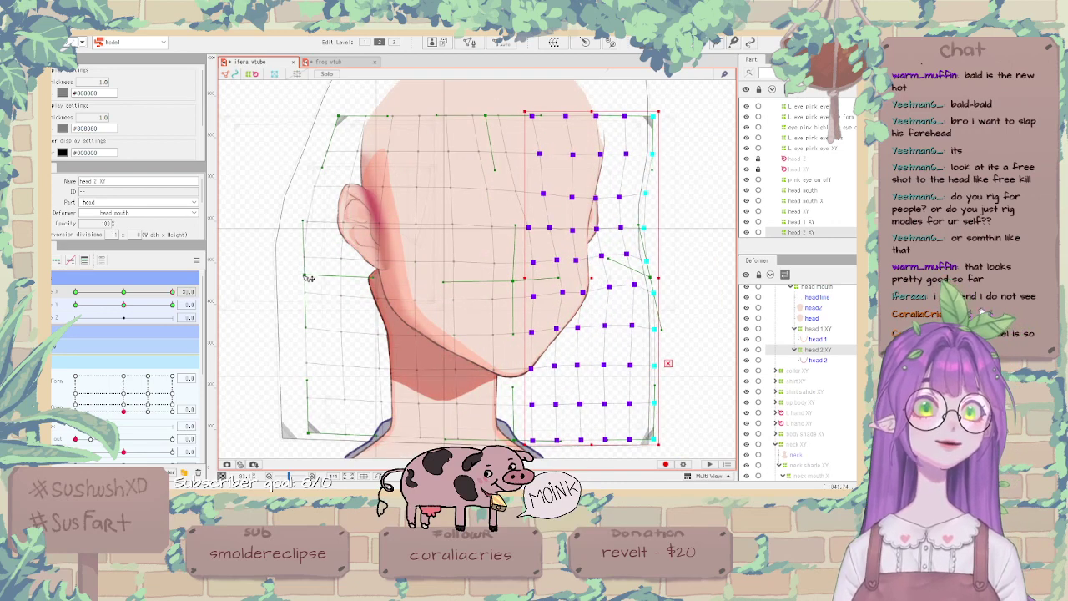
click(453, 283)
click(452, 283)
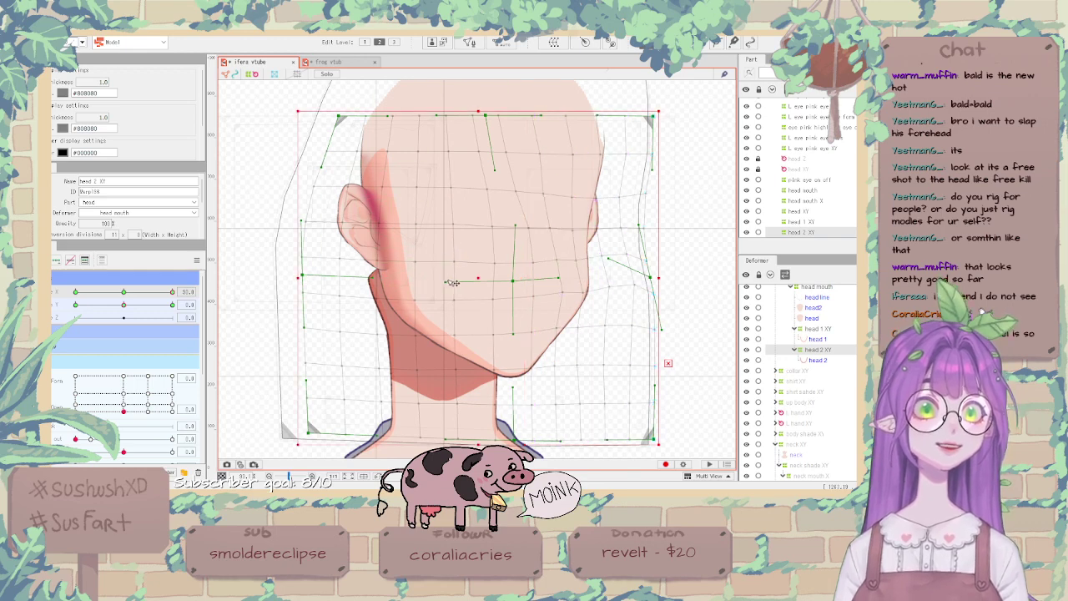
Deselect head 2 XY, preview the head turn up to X angle 30, and examine the shading beside the ear.
scroll(451, 283, down, 2)
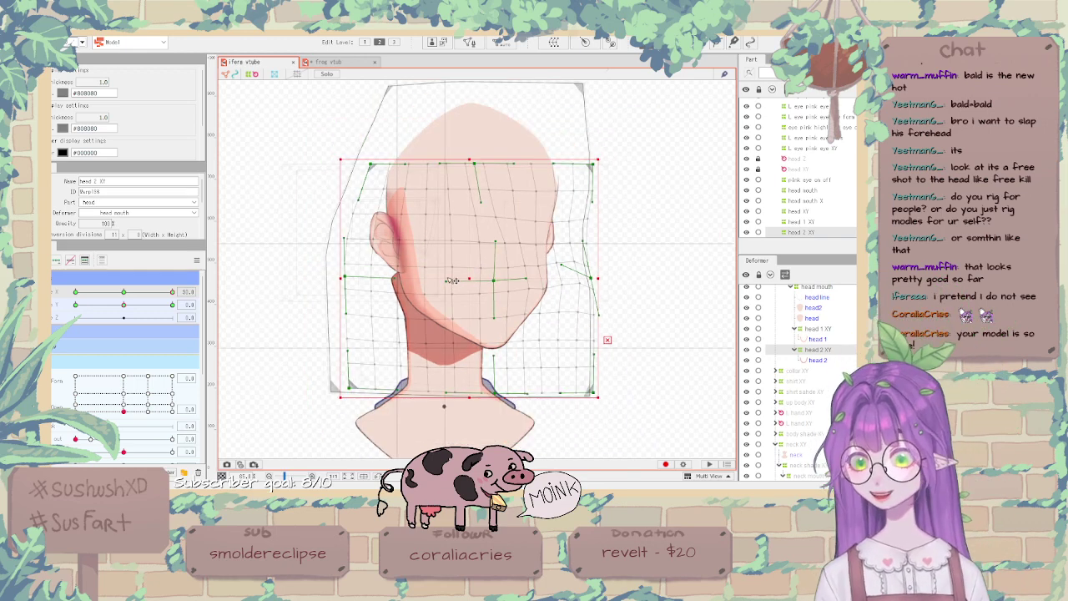
click(281, 248)
drag(112, 292, 177, 304)
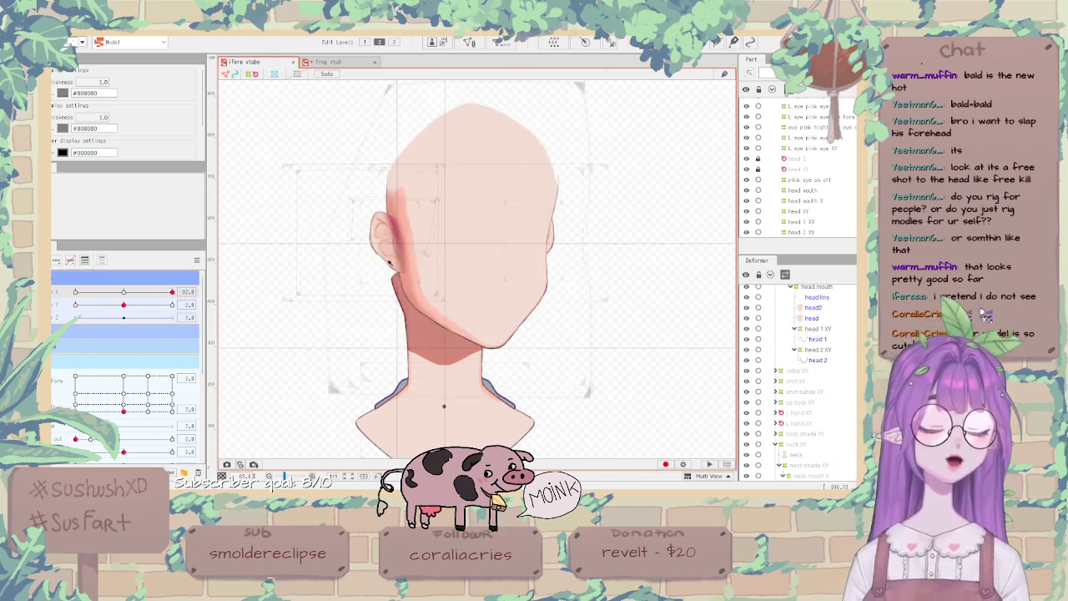
scroll(396, 263, up, 5)
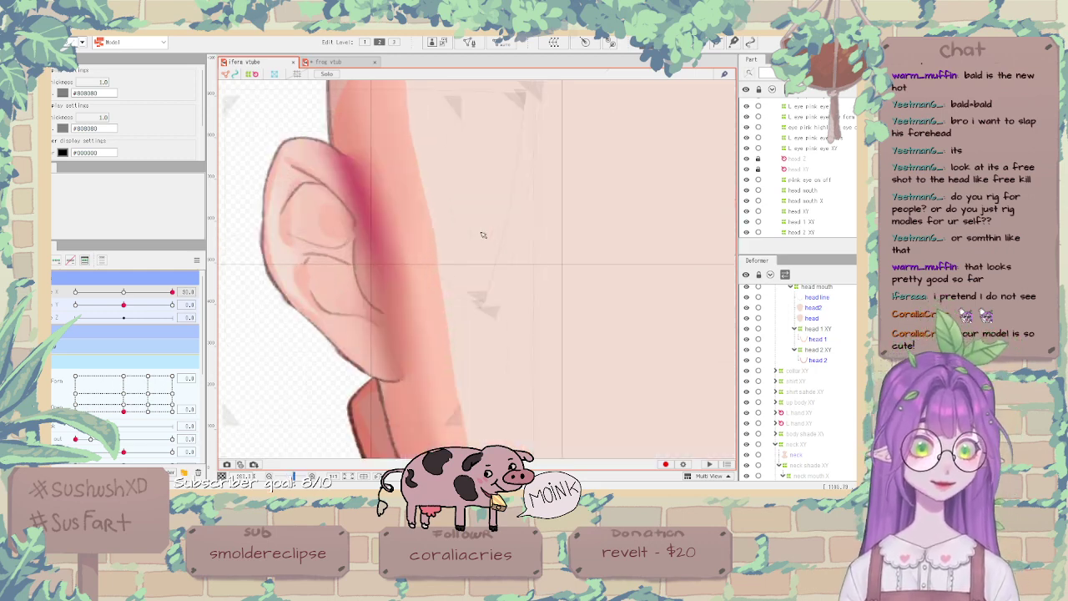
scroll(482, 235, down, 5)
scroll(753, 182, up, 5)
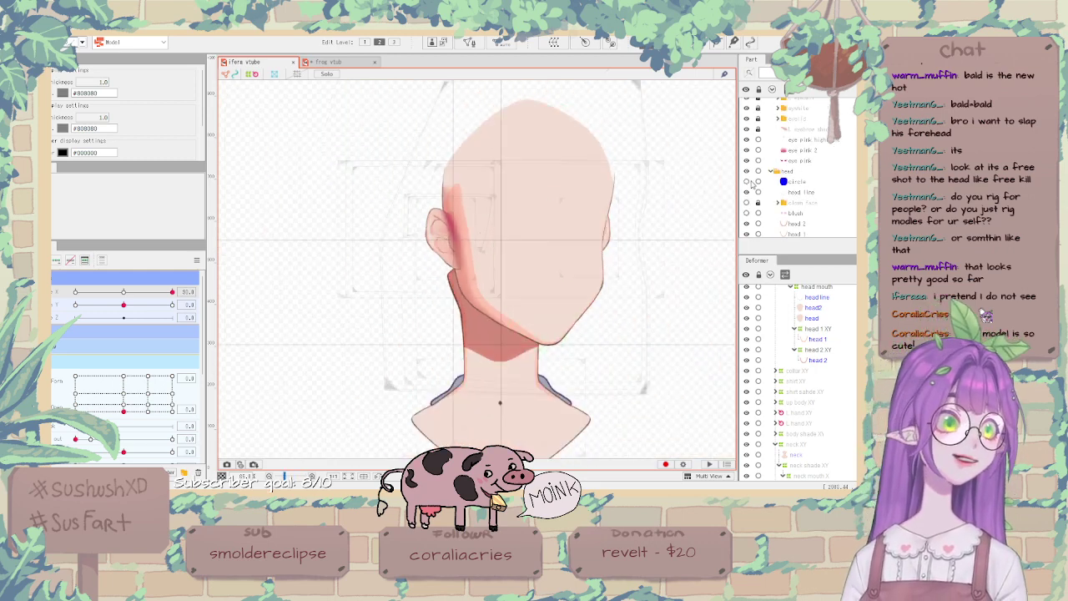
Show the front hair over the turned head to check how it covers the shading, and hide it again.
scroll(753, 181, up, 4)
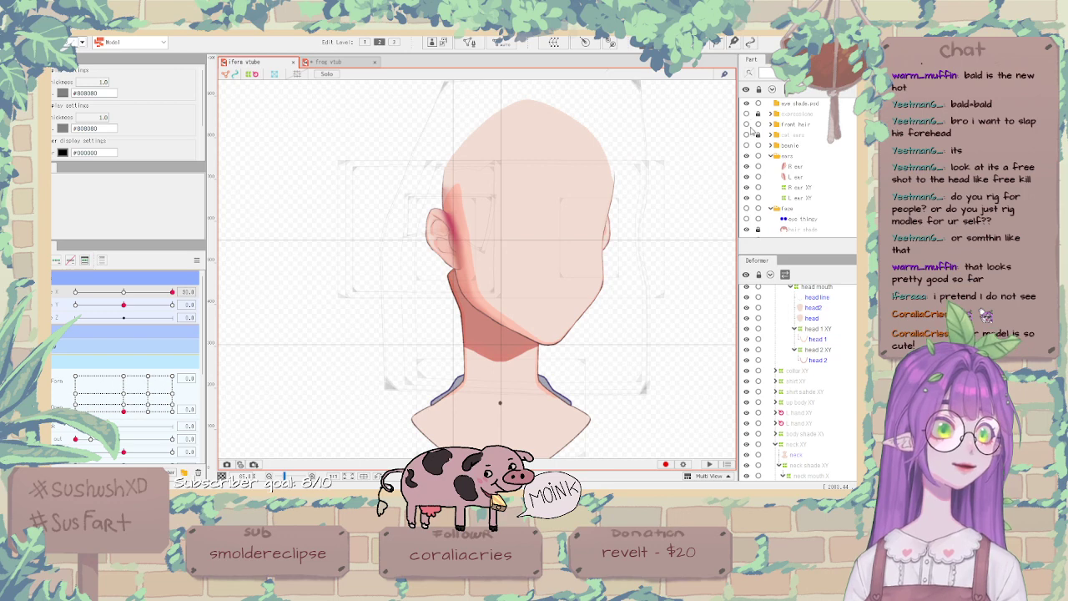
click(748, 124)
click(748, 124)
click(748, 124)
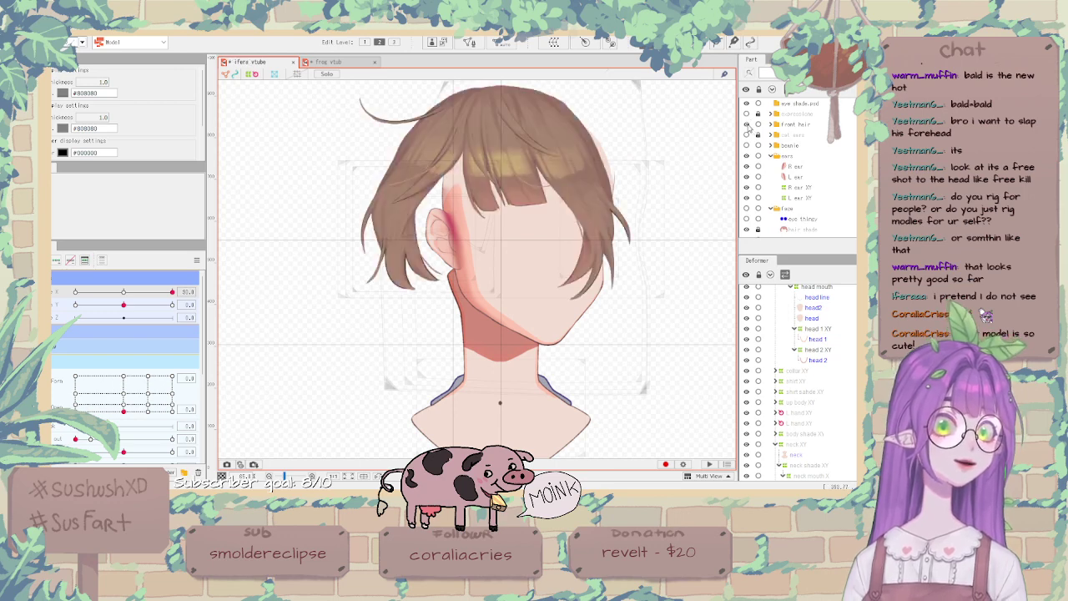
click(747, 125)
Inspect the ear closely at X angle 30, and compare the head, jaw and neck at X angle -30.
scroll(467, 203, up, 8)
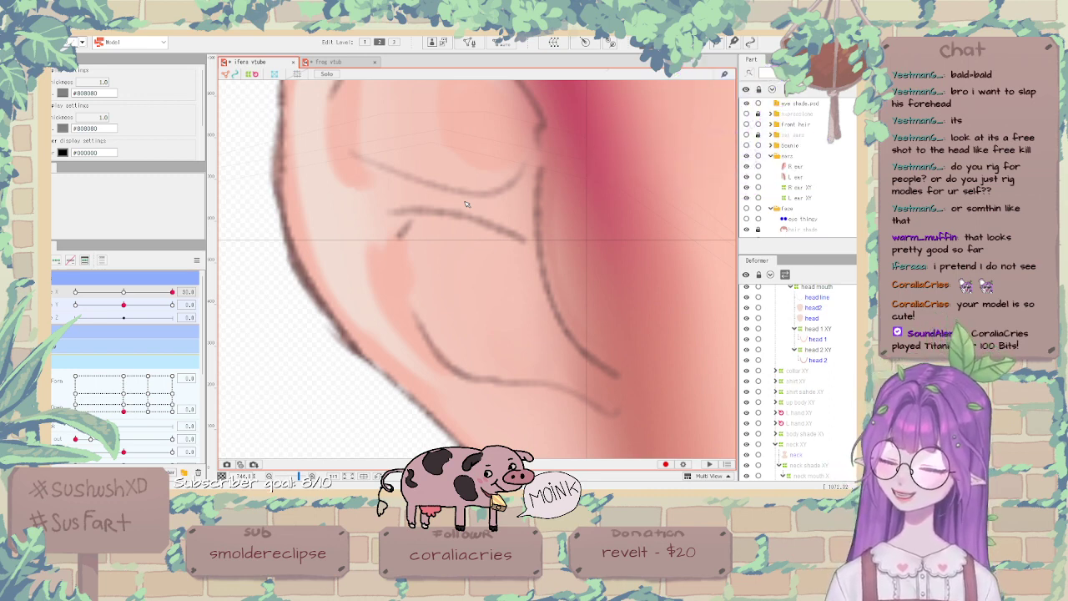
scroll(480, 244, down, 10)
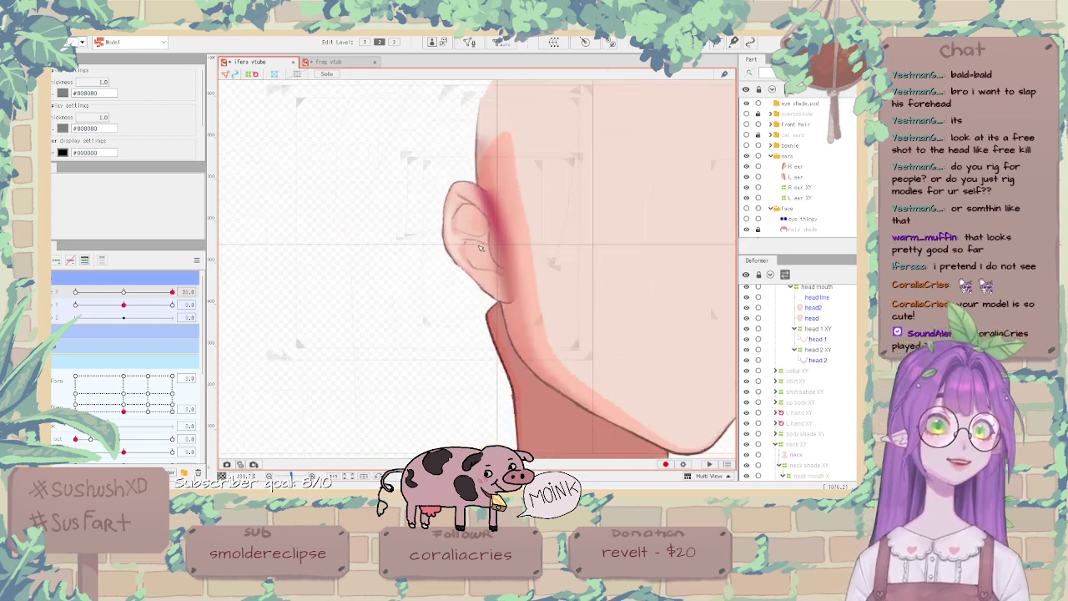
right_click(420, 224)
scroll(420, 224, down, 1)
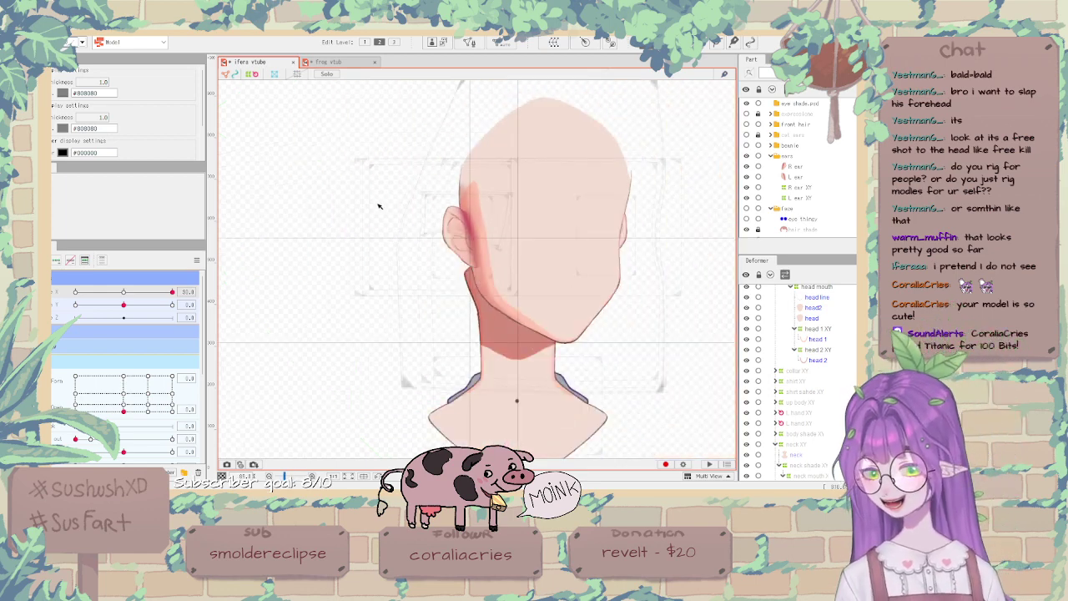
scroll(567, 222, up, 2)
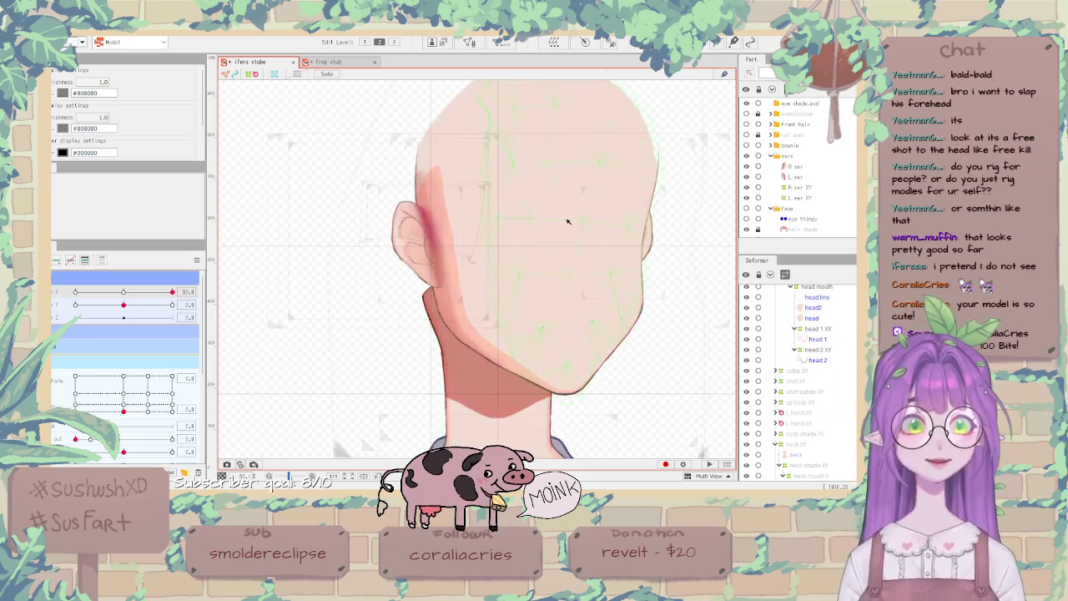
drag(125, 292, 61, 276)
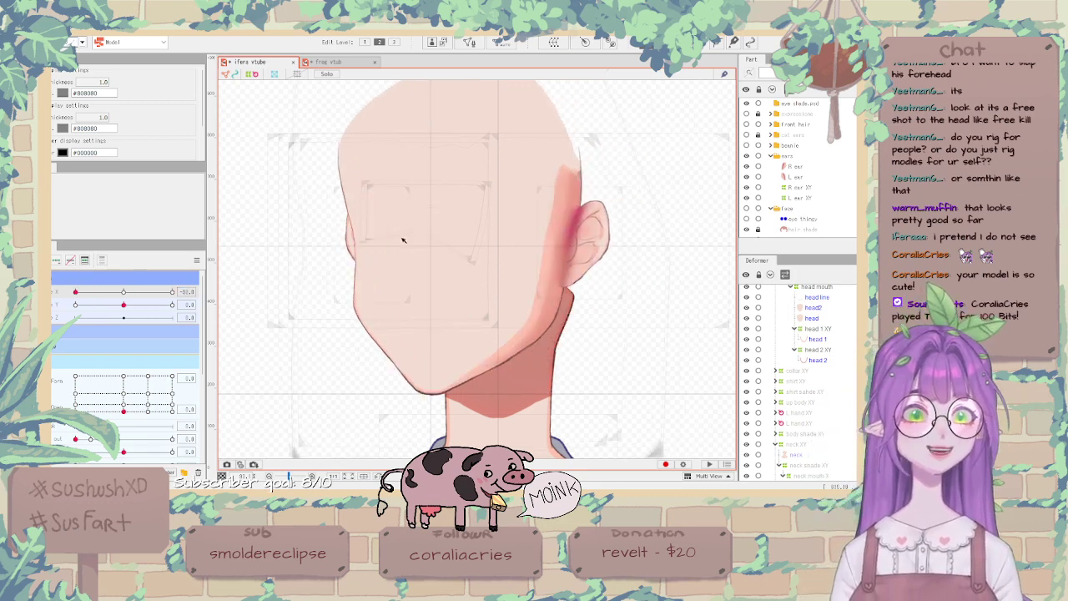
scroll(472, 226, down, 3)
scroll(476, 305, up, 3)
scroll(499, 253, down, 2)
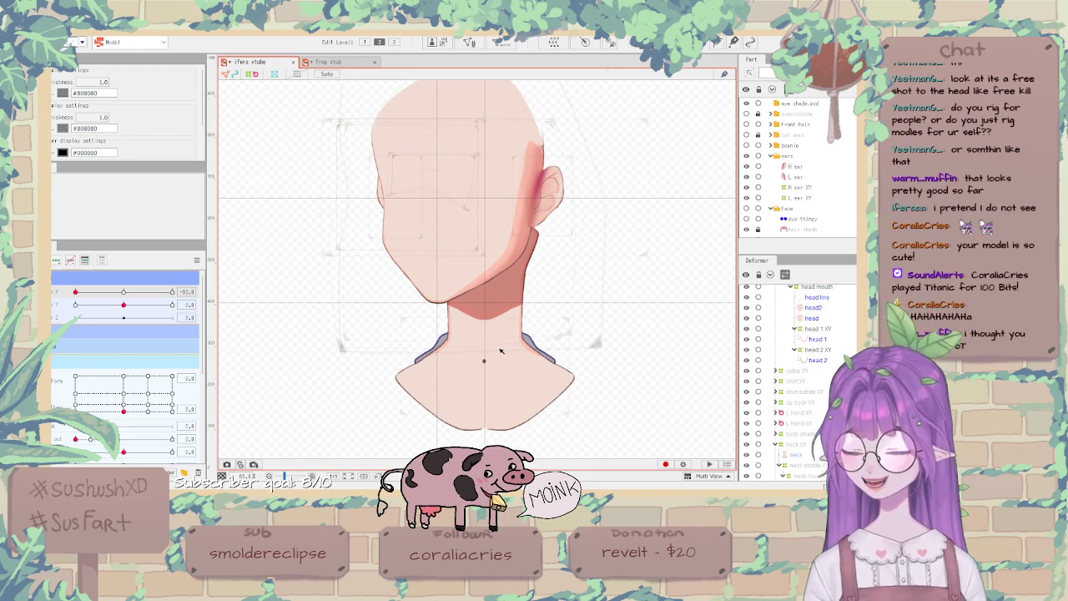
Create a warp deformer named neck ang XY as the parent of neck XY, and shrink its frame slightly around the neck.
right_click(502, 351)
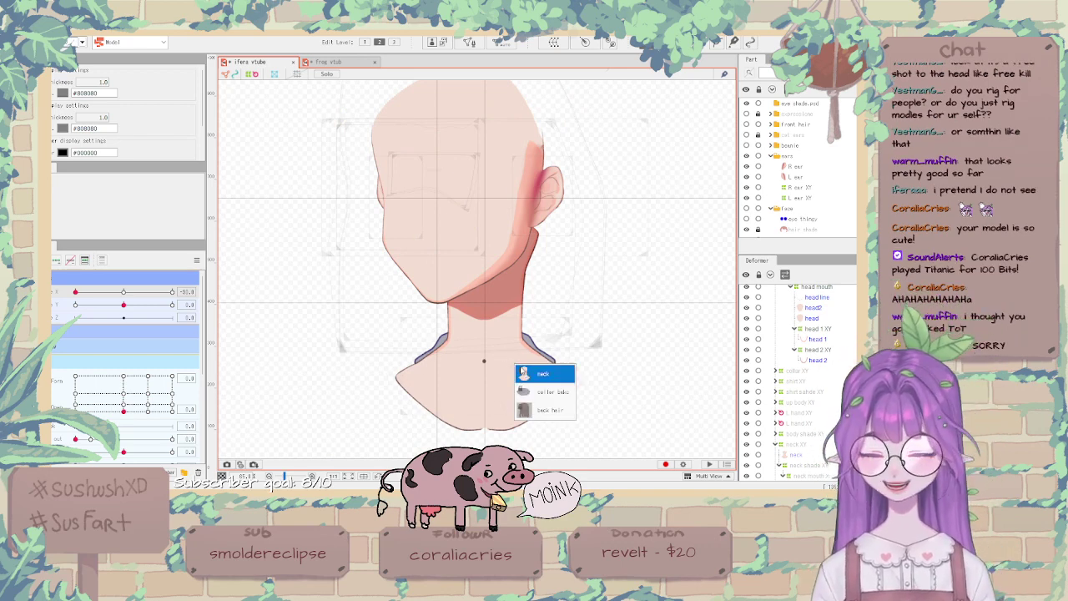
click(543, 374)
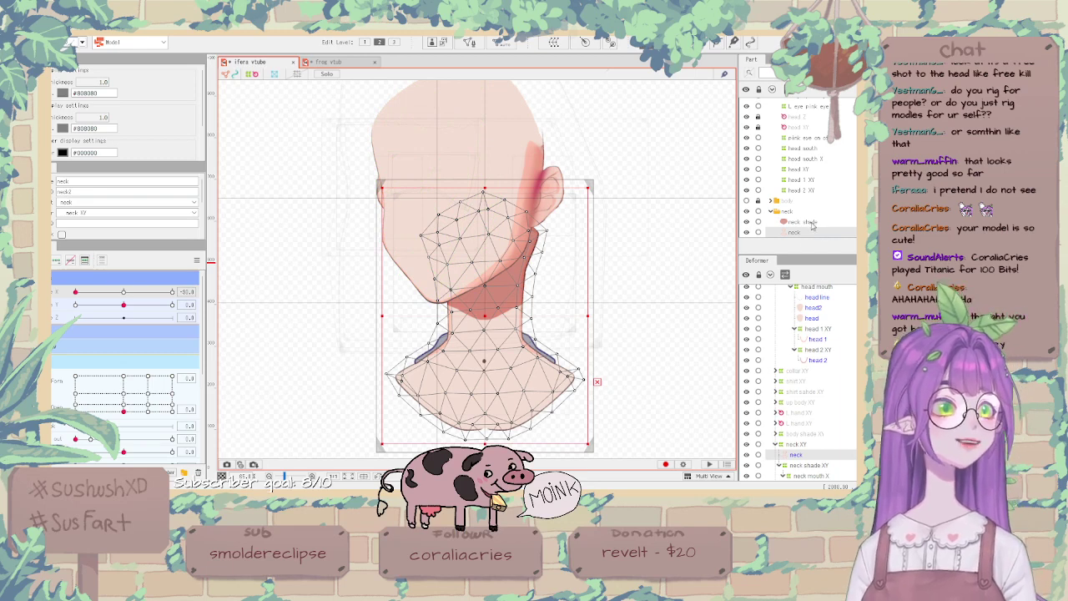
click(806, 447)
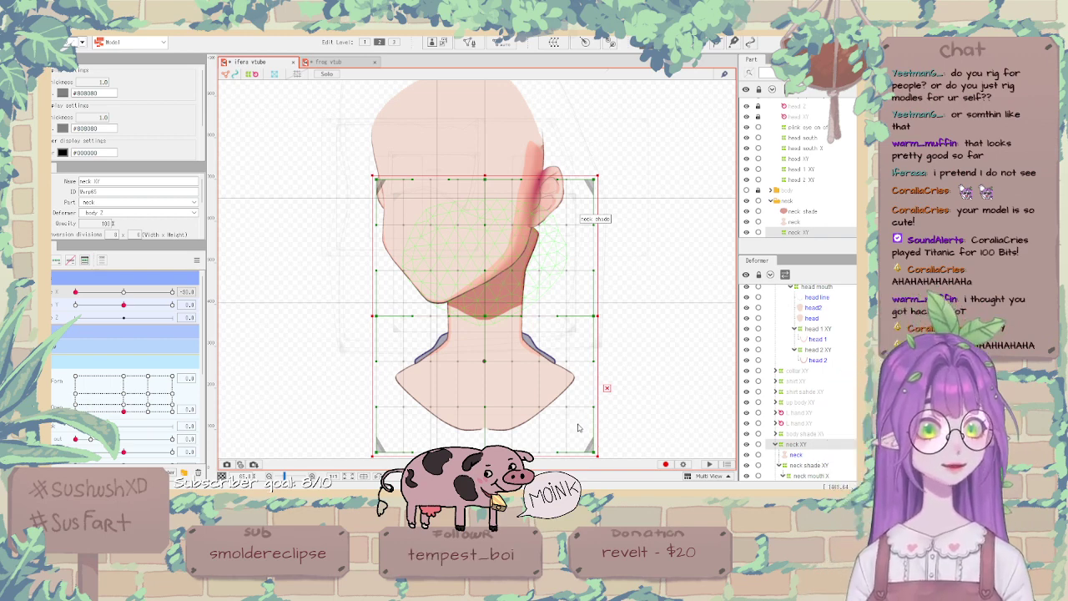
key(ctrl+z)
scroll(513, 326, down, 4)
scroll(516, 330, up, 2)
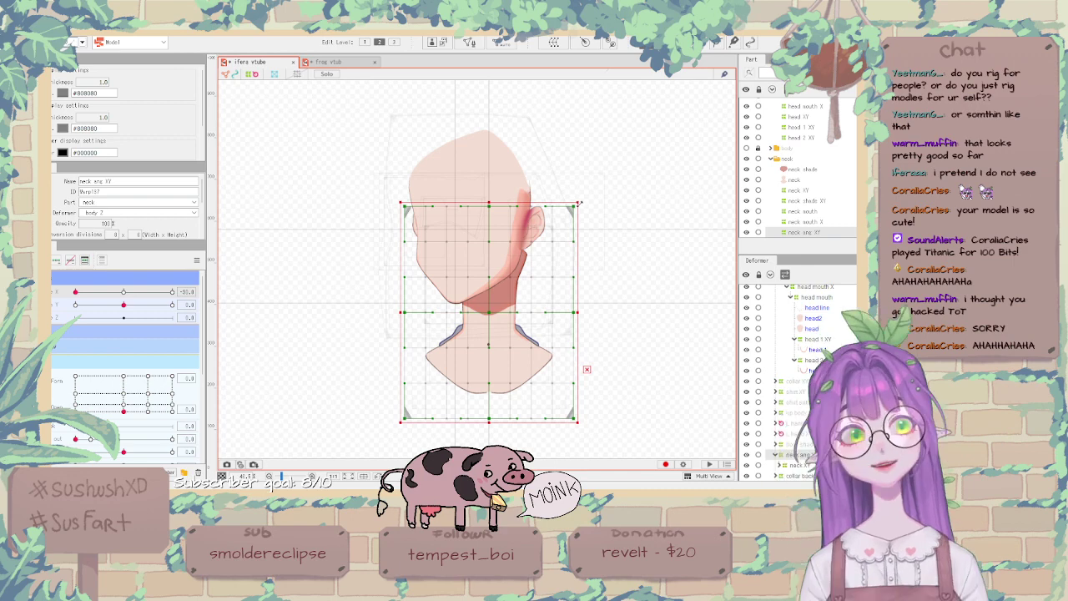
drag(581, 202, 570, 210)
scroll(473, 288, up, 2)
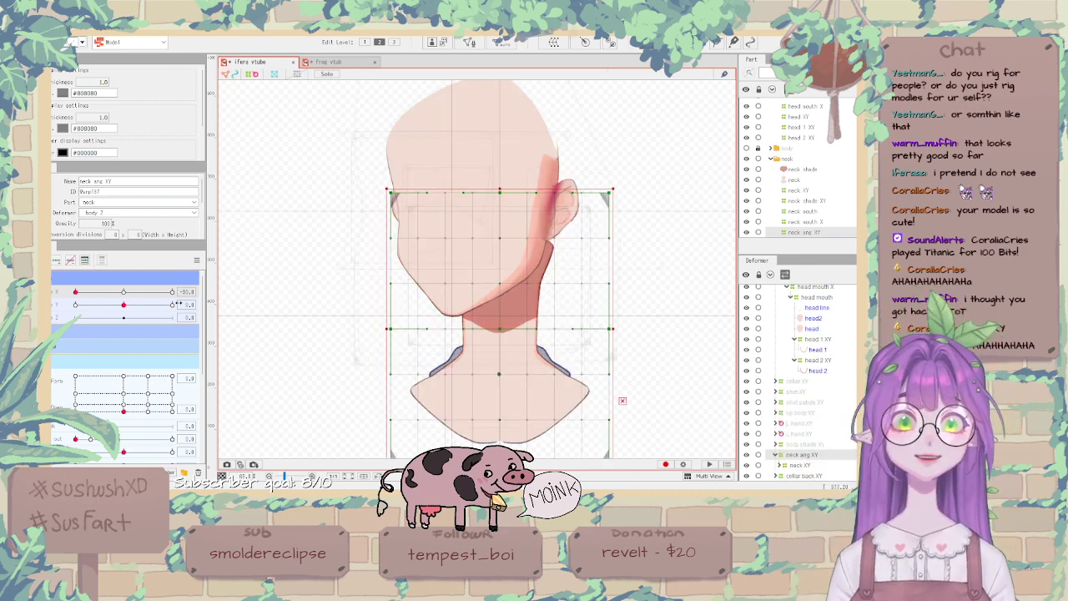
Add X angle keyforms at -30, 0 and 30 to neck ang XY, and set X angle to -30 for shaping.
drag(123, 292, 60, 299)
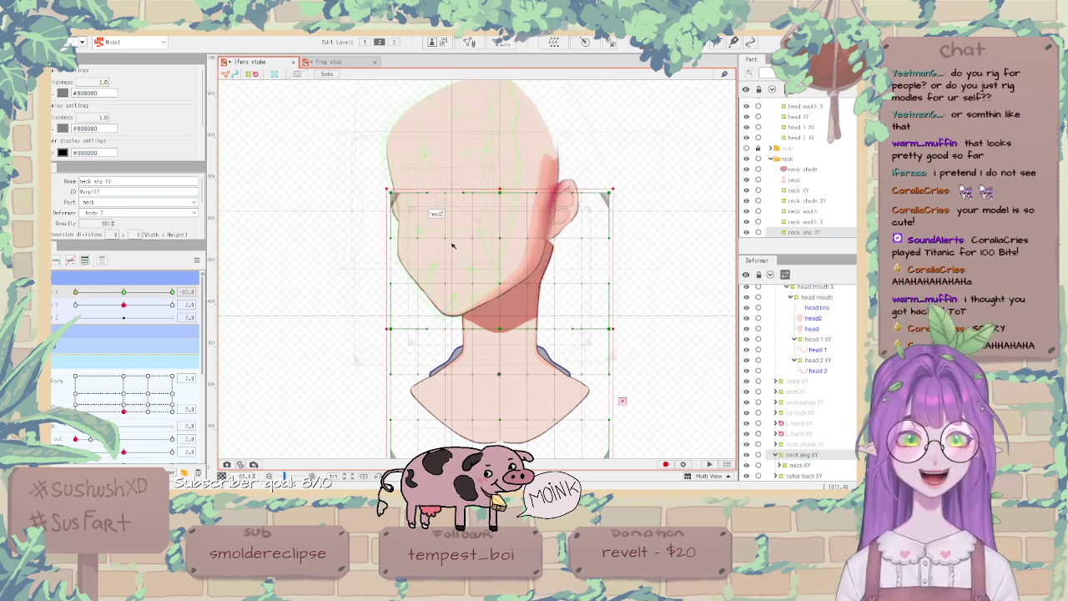
scroll(531, 271, up, 2)
scroll(494, 297, down, 2)
scroll(494, 297, up, 2)
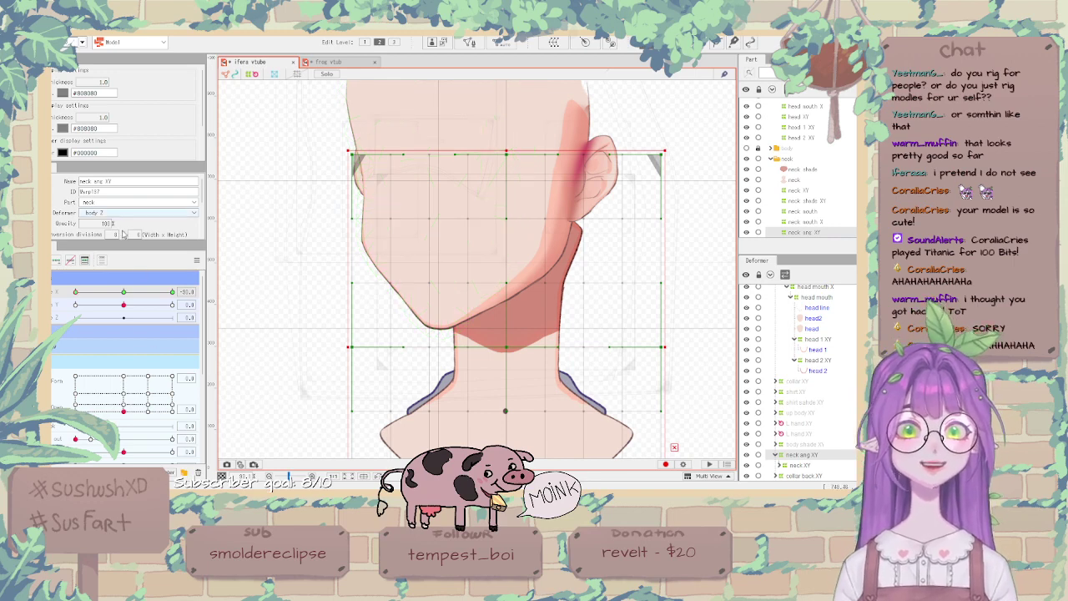
drag(125, 292, 76, 292)
At X angle -30, shift neck ang XY's central control points slightly toward the face side, and pull its upper ear-side corner up and inward.
drag(514, 155, 506, 156)
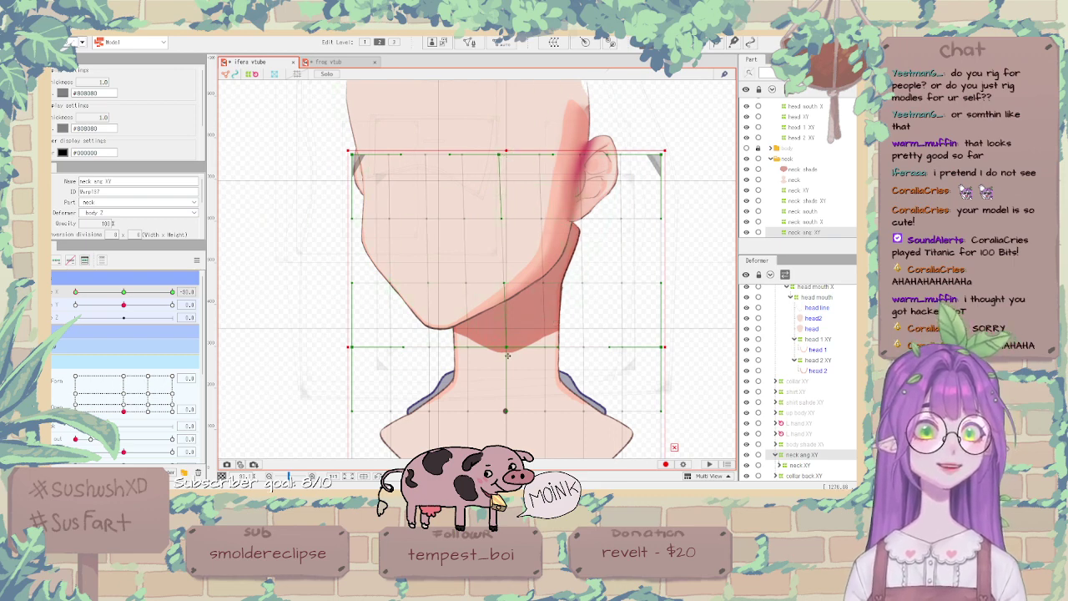
click(549, 367)
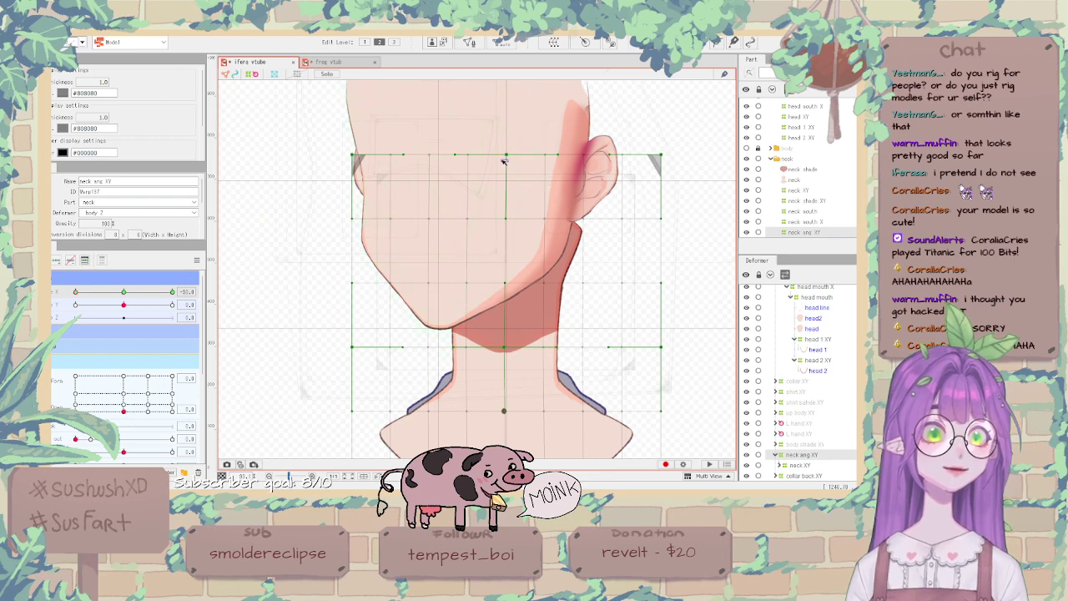
drag(507, 156, 498, 156)
drag(671, 156, 662, 122)
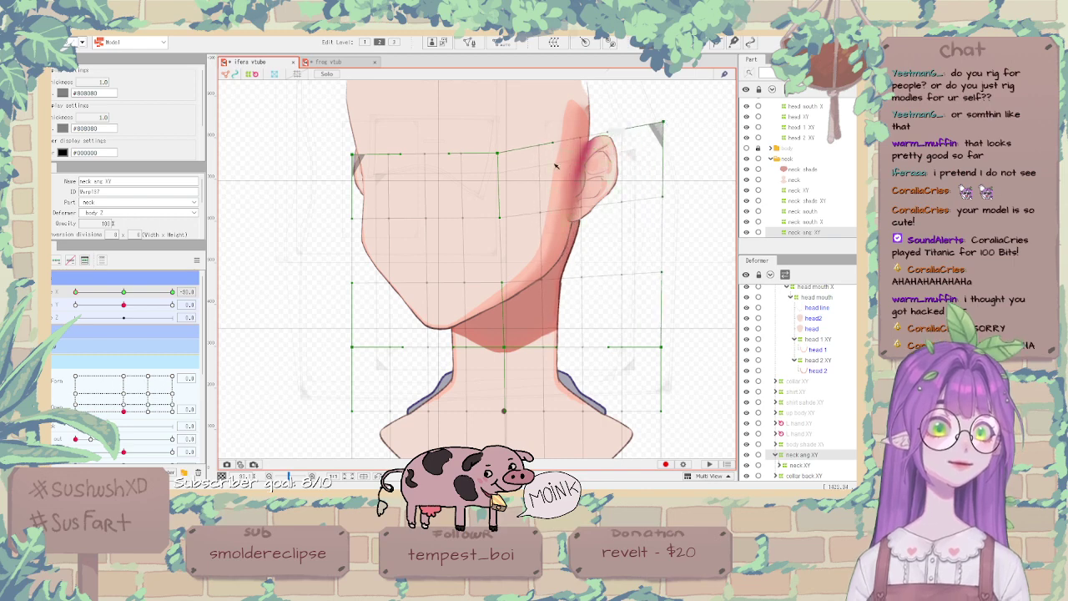
drag(172, 291, 65, 291)
drag(663, 124, 649, 122)
mouse_move(75, 291)
mouse_down()
mouse_move(114, 288)
mouse_move(75, 291)
mouse_up()
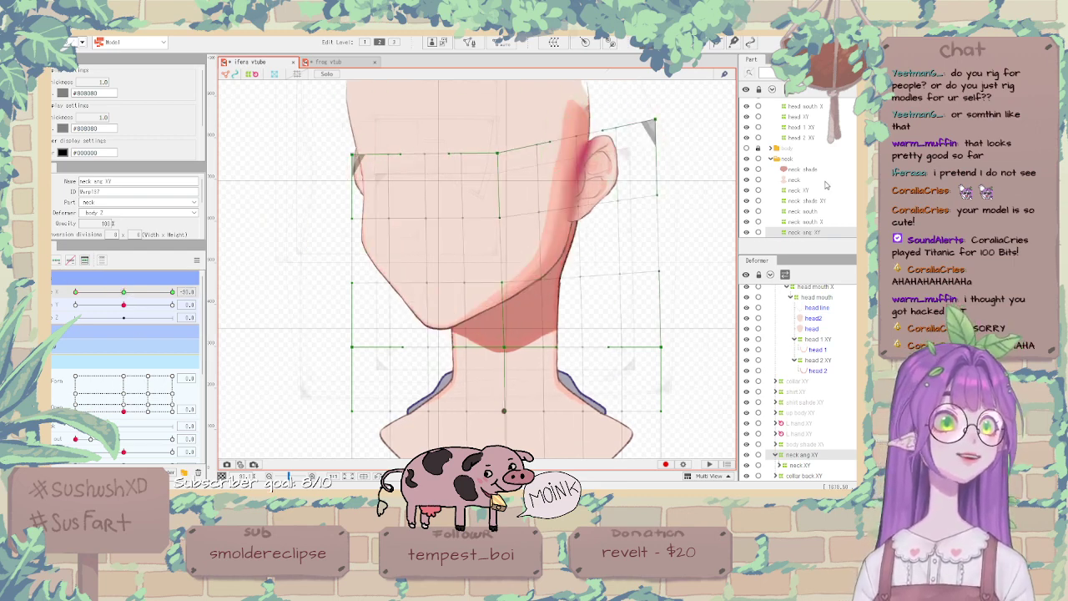
Select head XY together with L ear XY and R ear XY, and shift them slightly further into the turn at X angle -30.
scroll(827, 186, up, 3)
scroll(827, 185, up, 2)
scroll(827, 185, down, 2)
scroll(818, 352, up, 2)
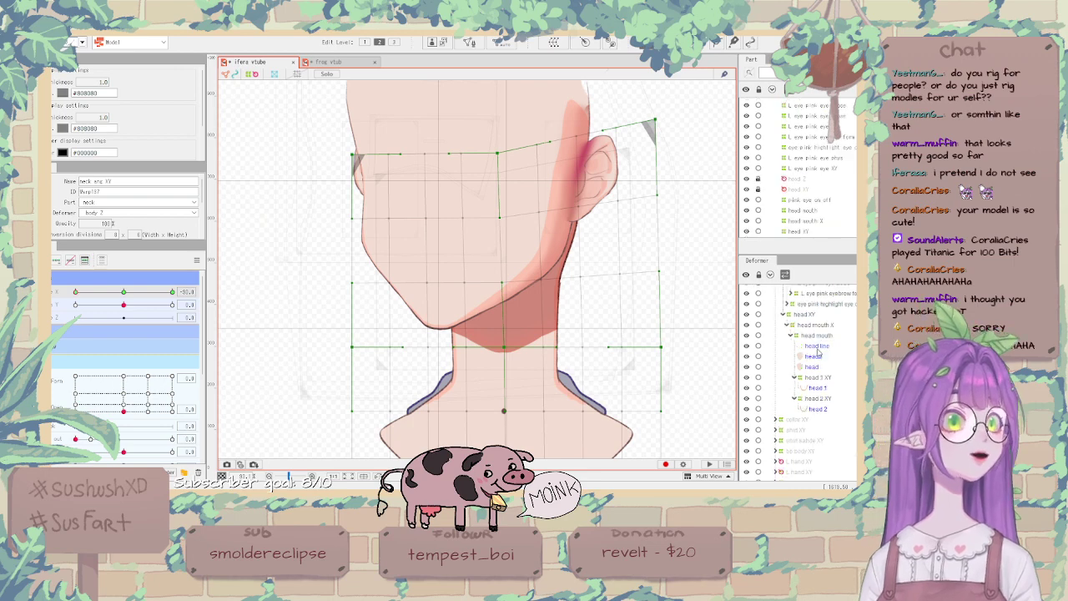
click(814, 316)
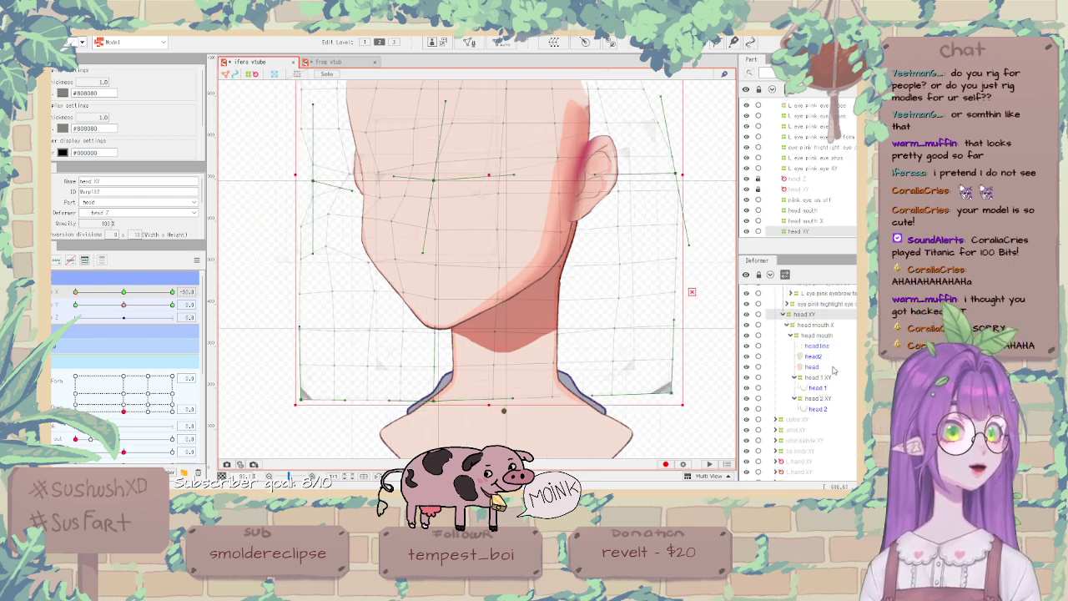
scroll(822, 325, up, 5)
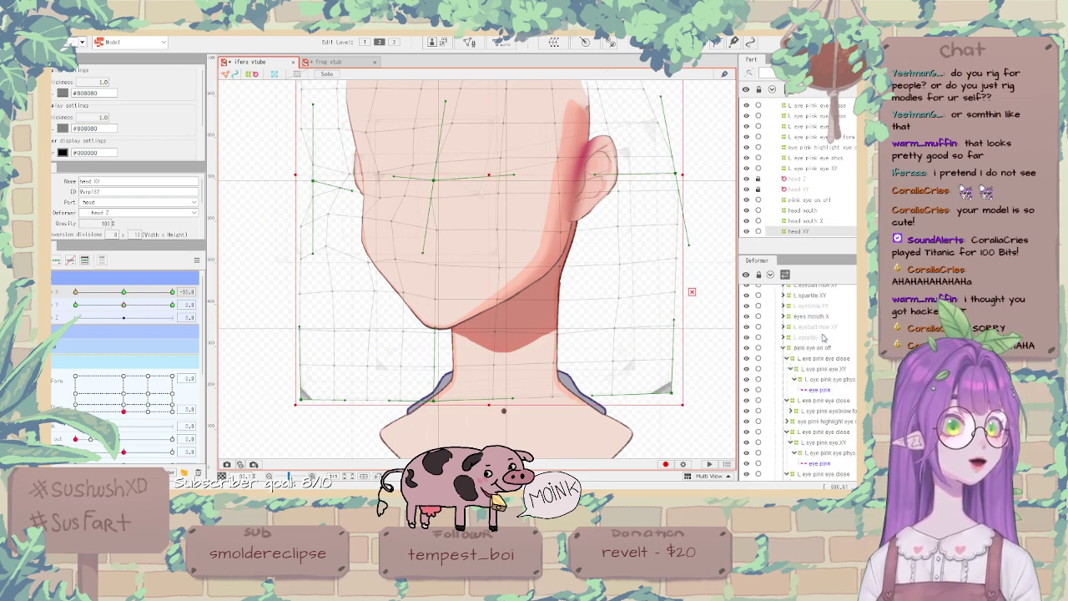
scroll(824, 338, up, 5)
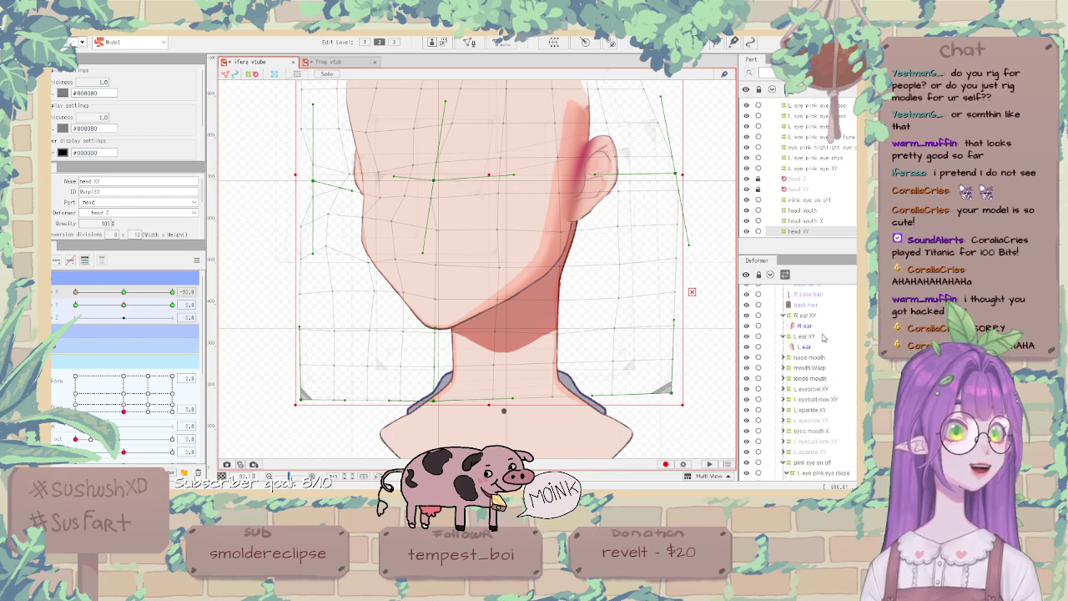
click(822, 336)
ctrl+click(821, 316)
mouse_move(76, 292)
mouse_down()
mouse_move(122, 291)
mouse_move(75, 291)
mouse_up()
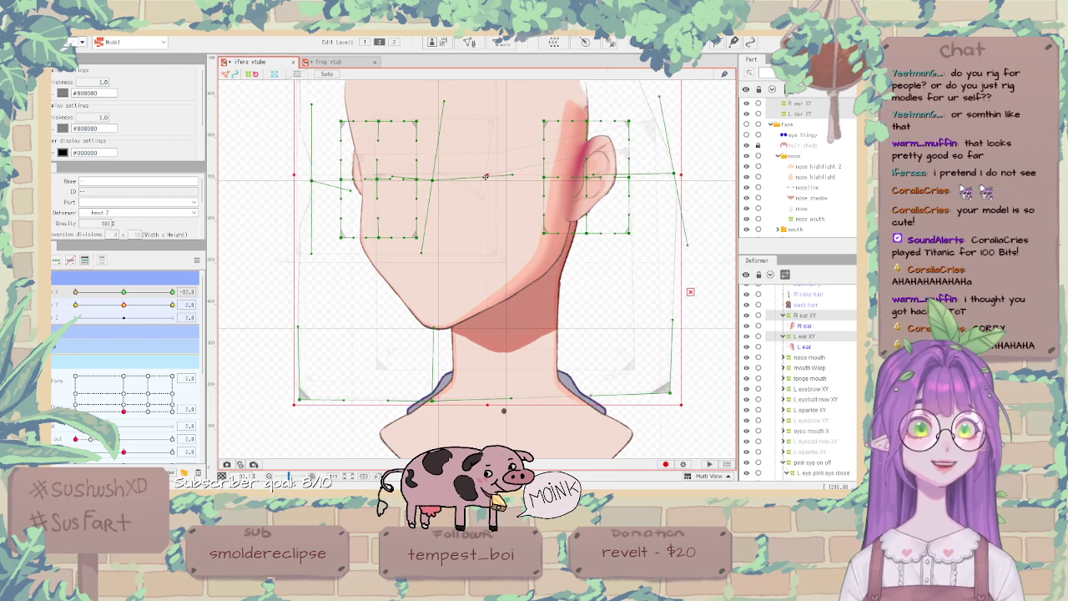
drag(486, 177, 481, 176)
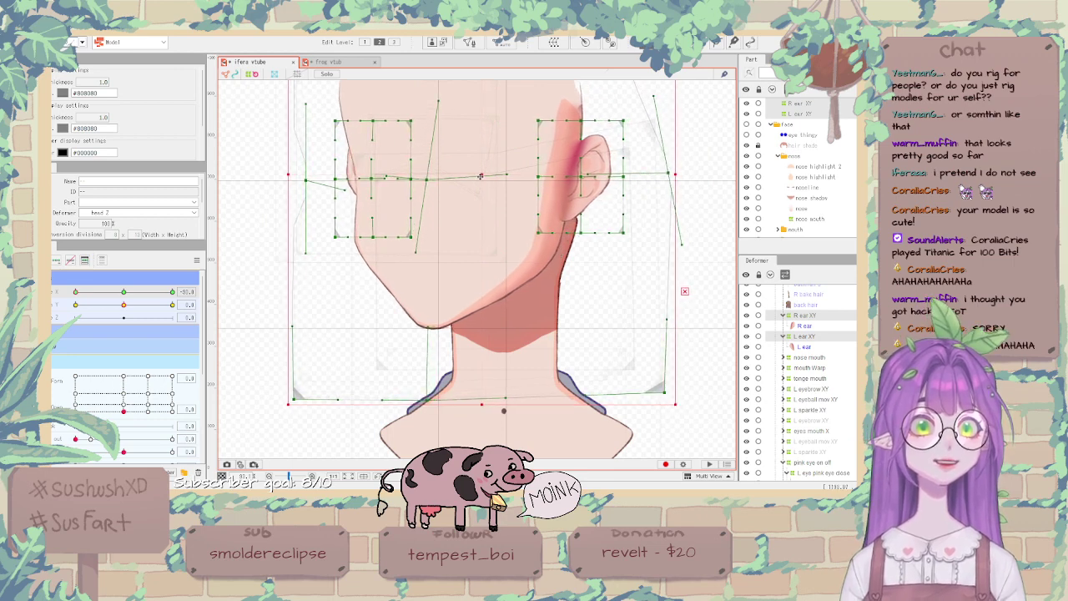
Shift head XY and both ear deformers slightly further into the turn at X angle 30, and check the motion back to -30.
drag(124, 292, 177, 291)
drag(521, 178, 528, 178)
scroll(527, 178, down, 2)
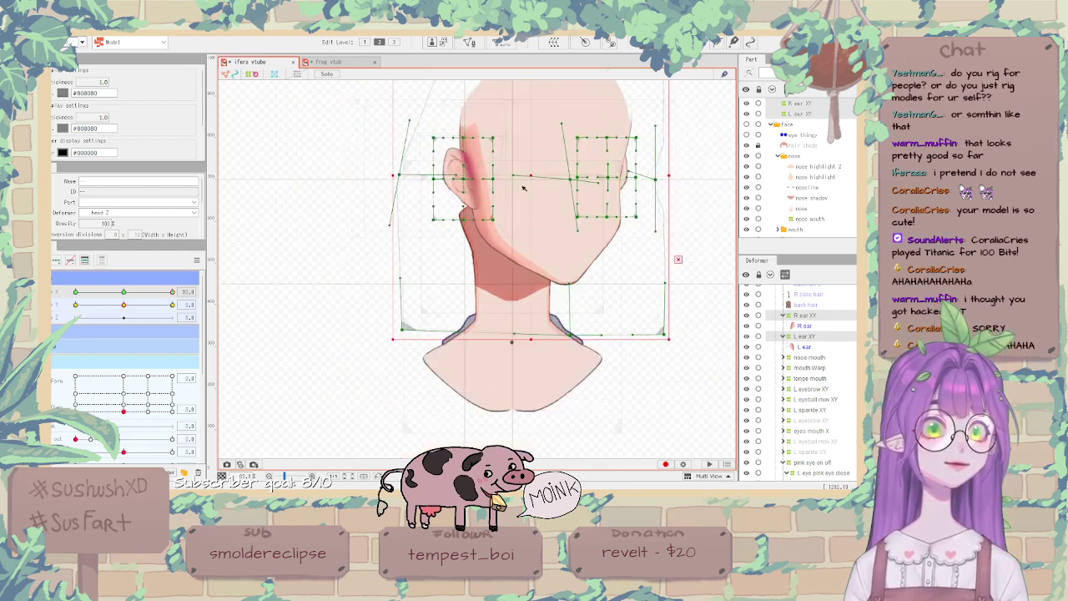
drag(141, 291, 53, 276)
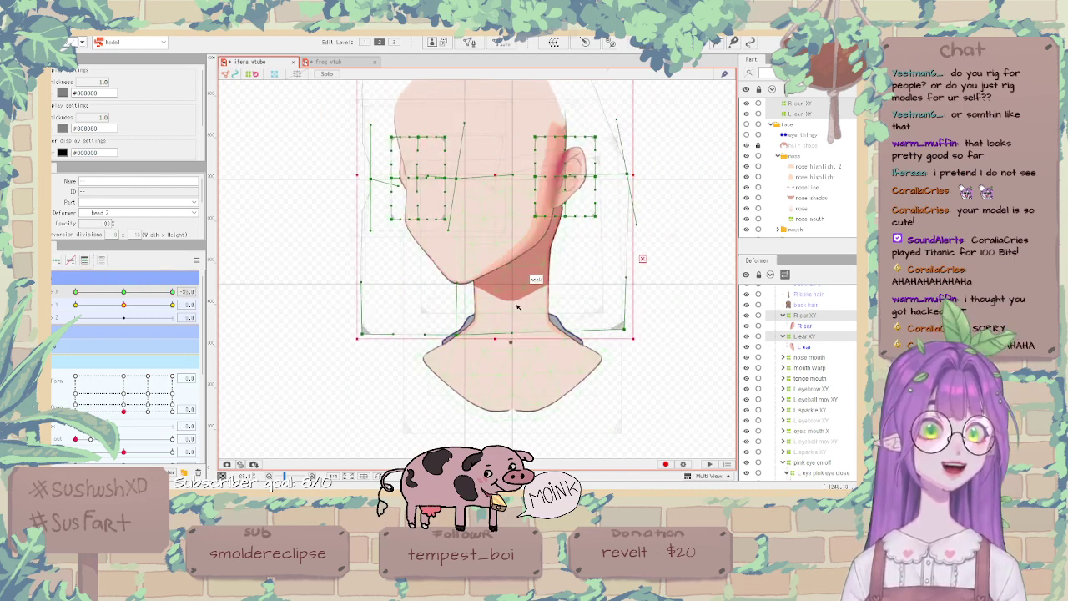
scroll(797, 380, down, 8)
scroll(819, 412, down, 1)
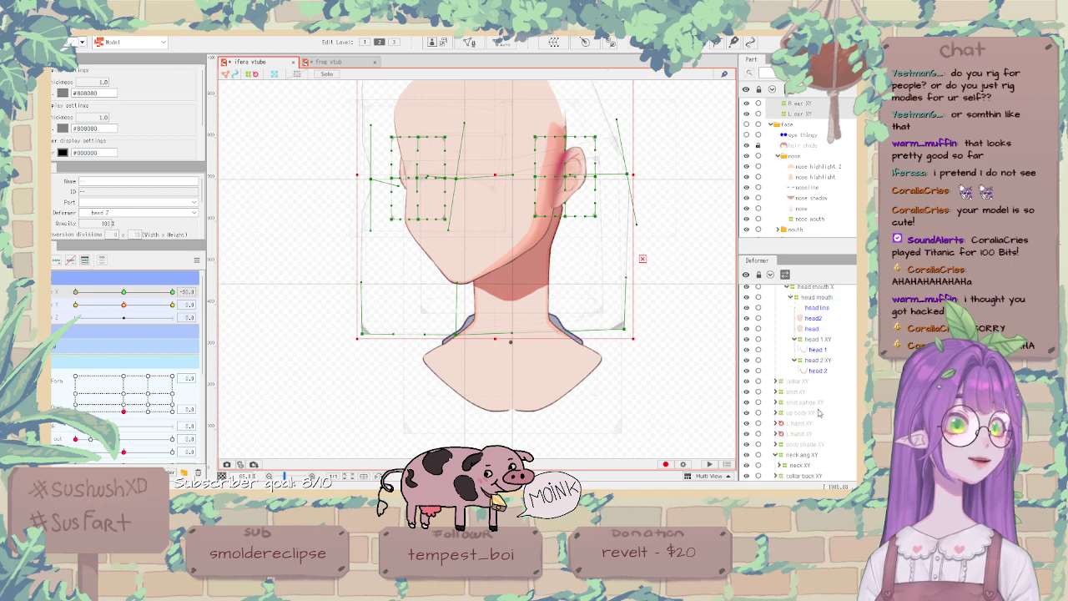
At X angle -30, shift neck ang XY's upper middle control point toward the face side and raise its upper ear-side corner slightly inward.
click(807, 454)
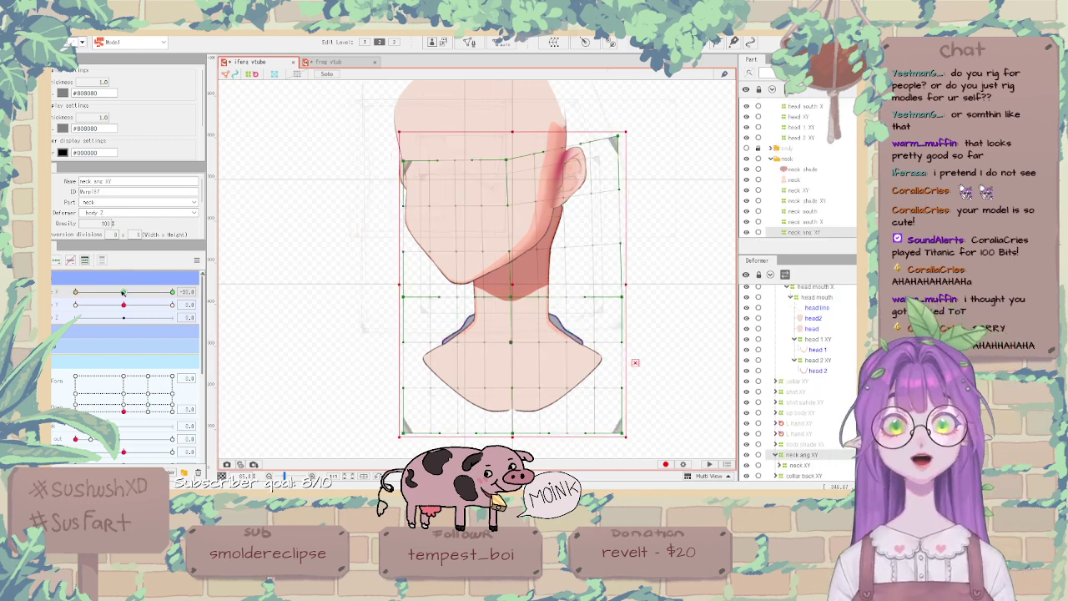
drag(124, 292, 75, 293)
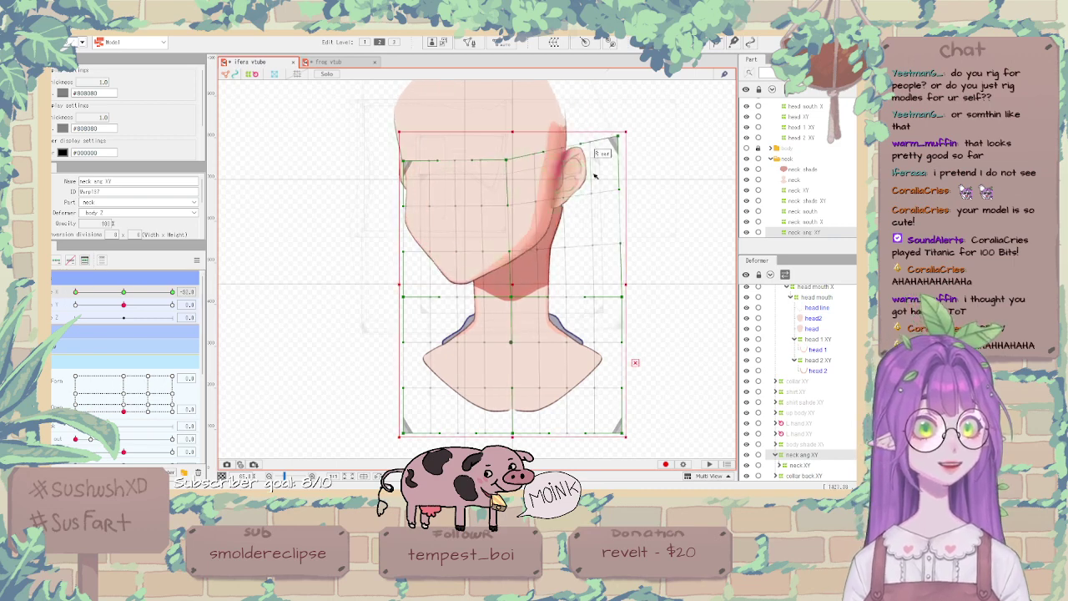
drag(510, 162, 505, 161)
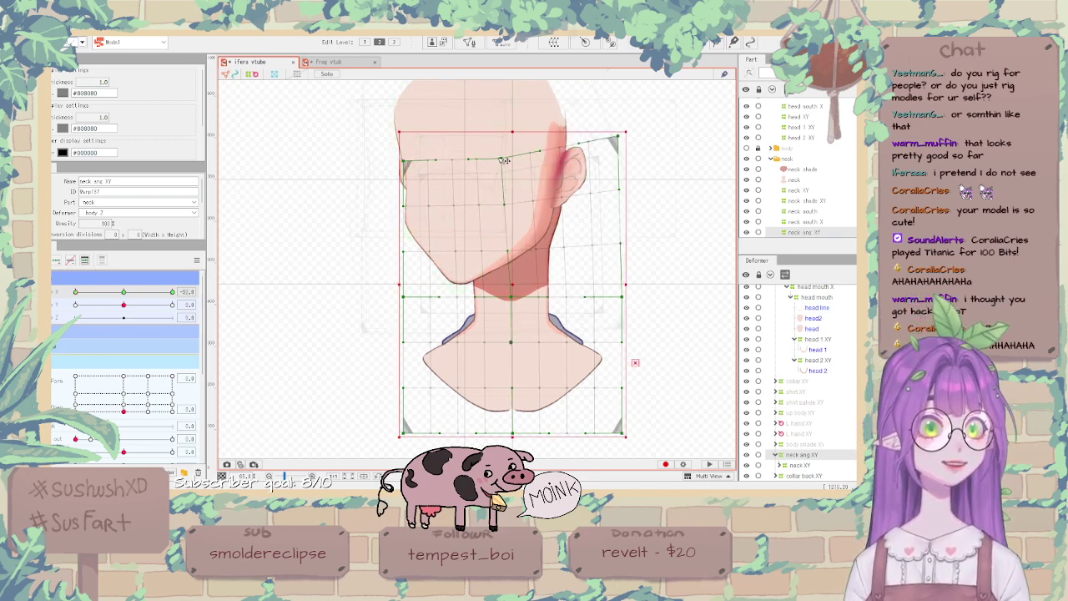
drag(619, 136, 616, 133)
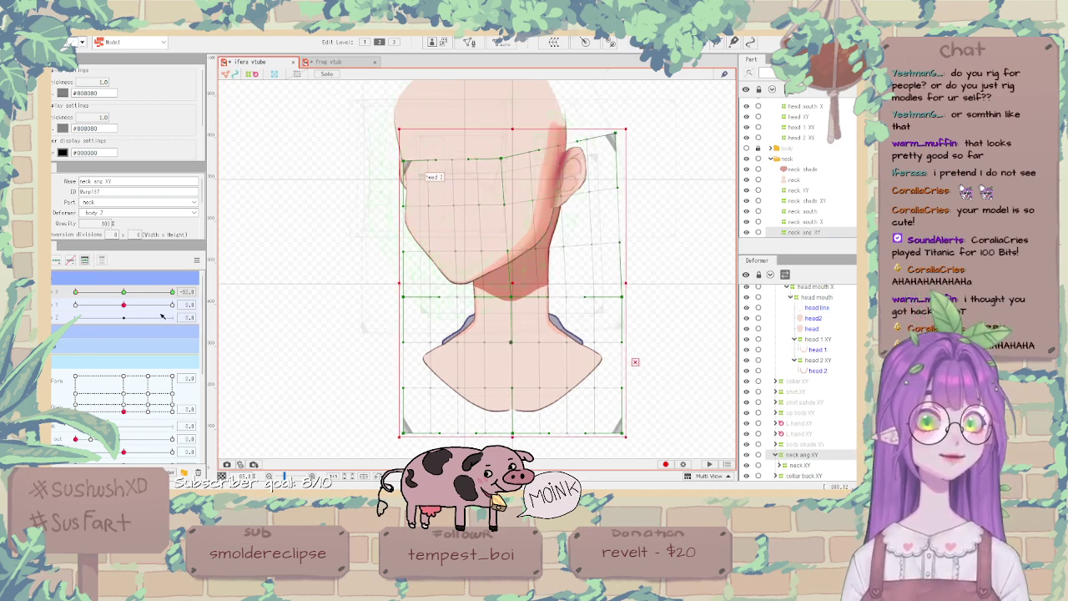
drag(125, 293, 76, 292)
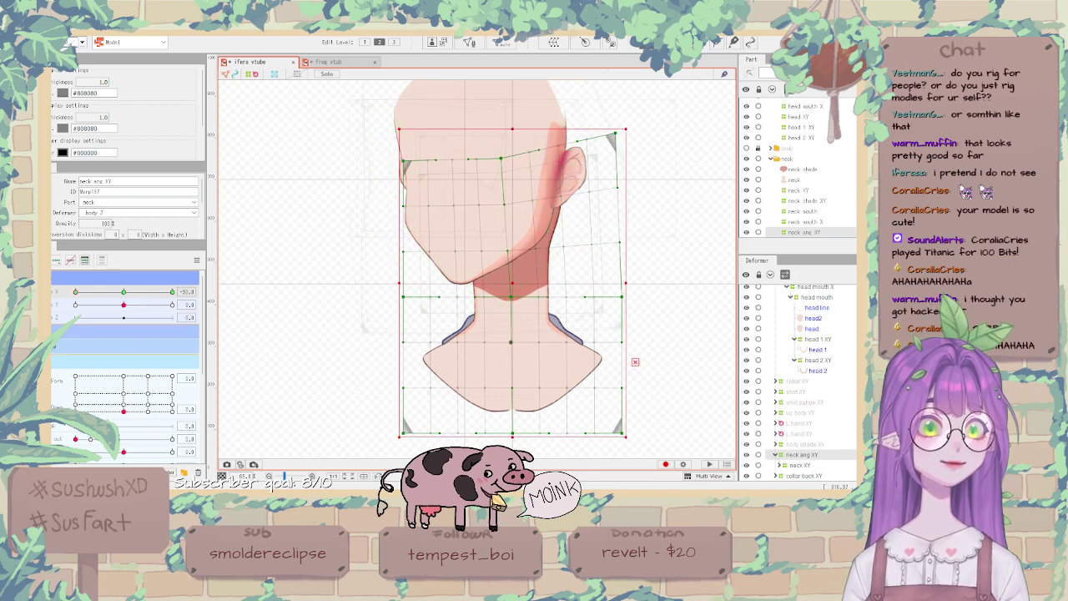
Pull neck ang XY's face-side control points slightly outward at X angle -30, undo the last inner point adjustment, and check the turn.
drag(404, 161, 401, 161)
drag(405, 297, 404, 297)
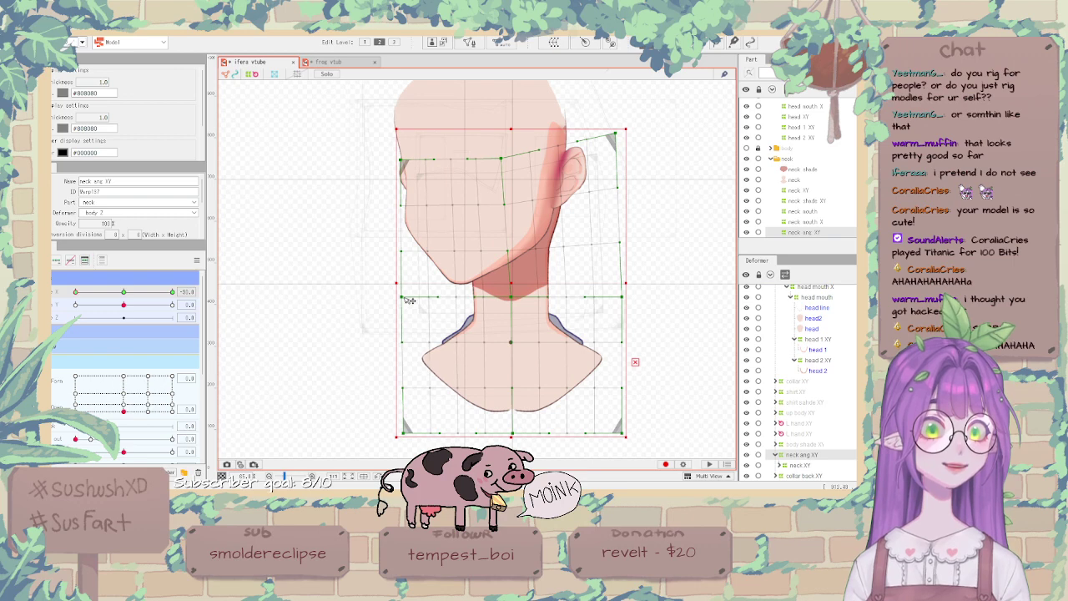
drag(510, 251, 509, 251)
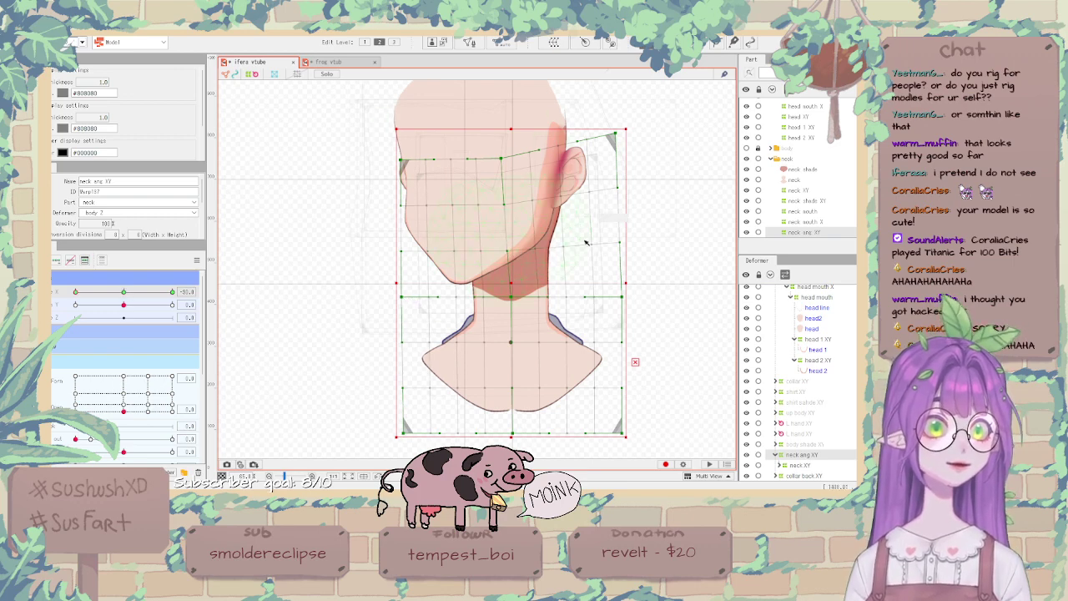
drag(564, 246, 565, 245)
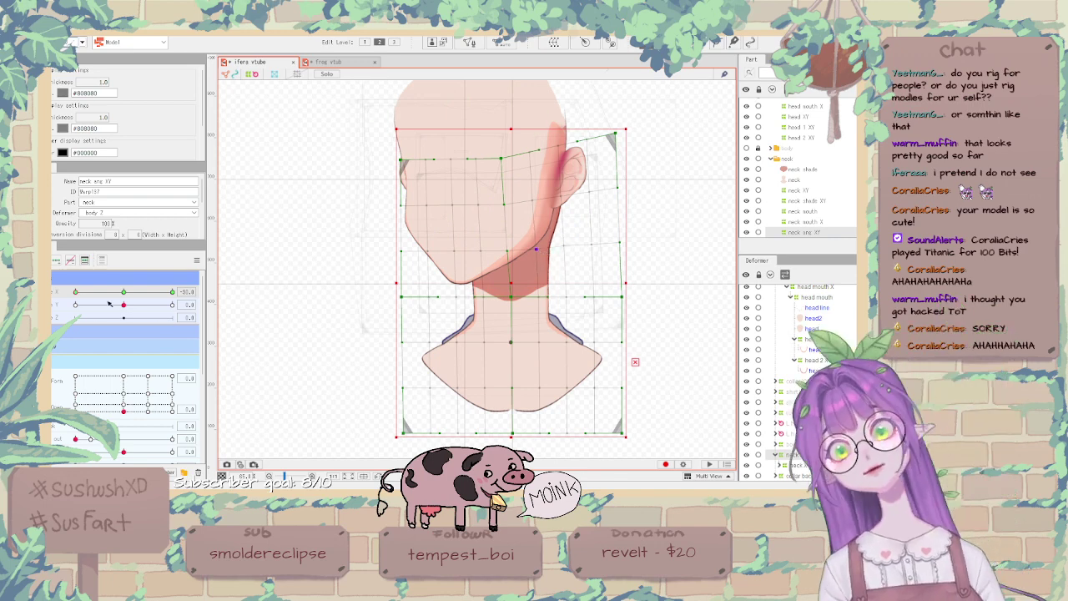
key(ctrl+z)
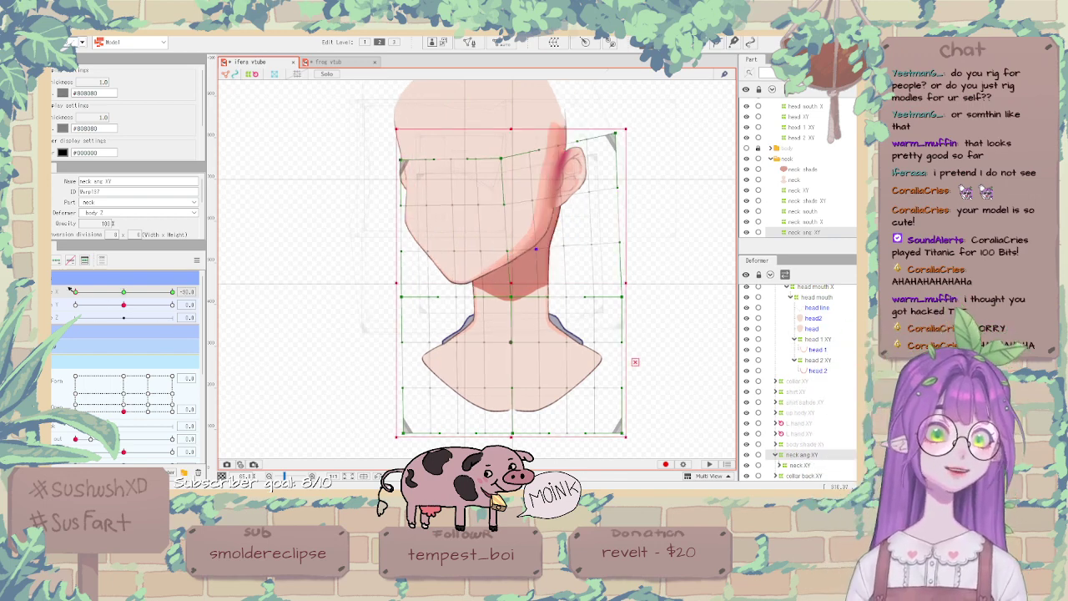
drag(123, 292, 73, 293)
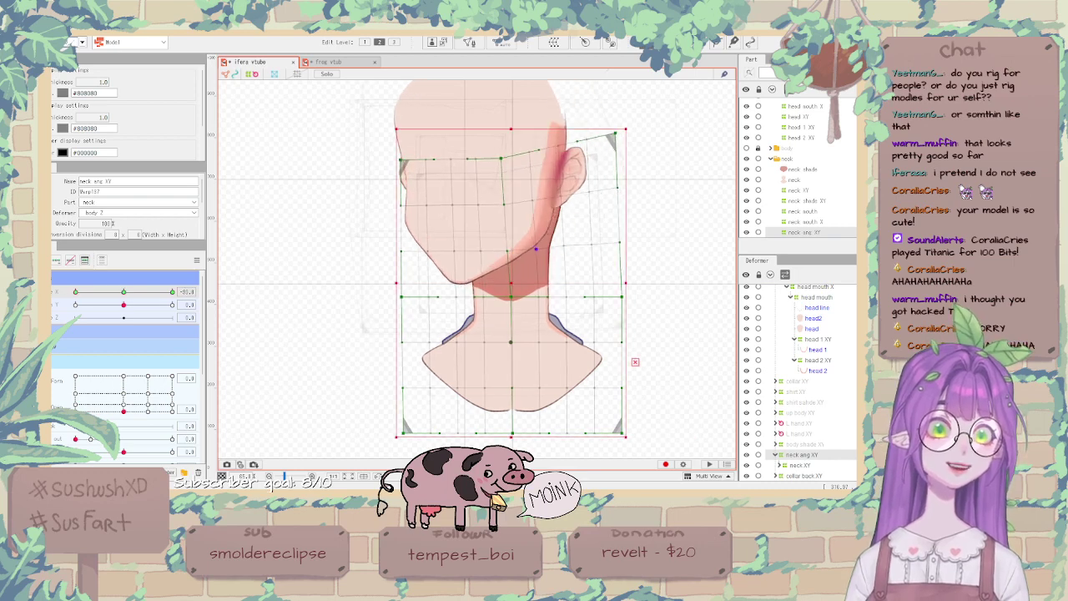
Mirror neck ang XY's X angle -30 shape to 30 with Reflect Motion, and reset the parameters to their default values.
click(197, 260)
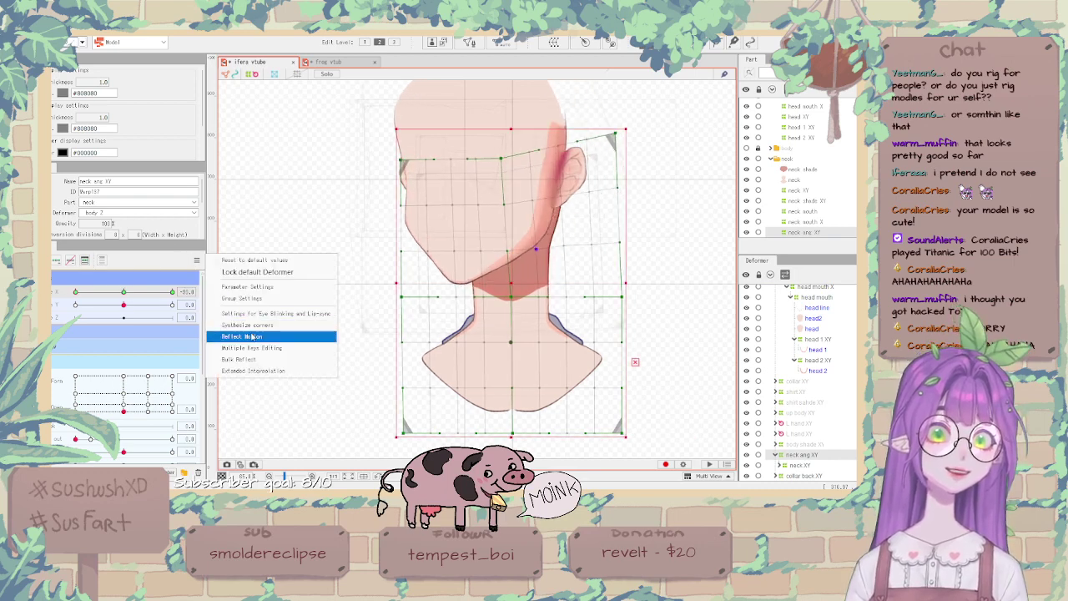
click(251, 336)
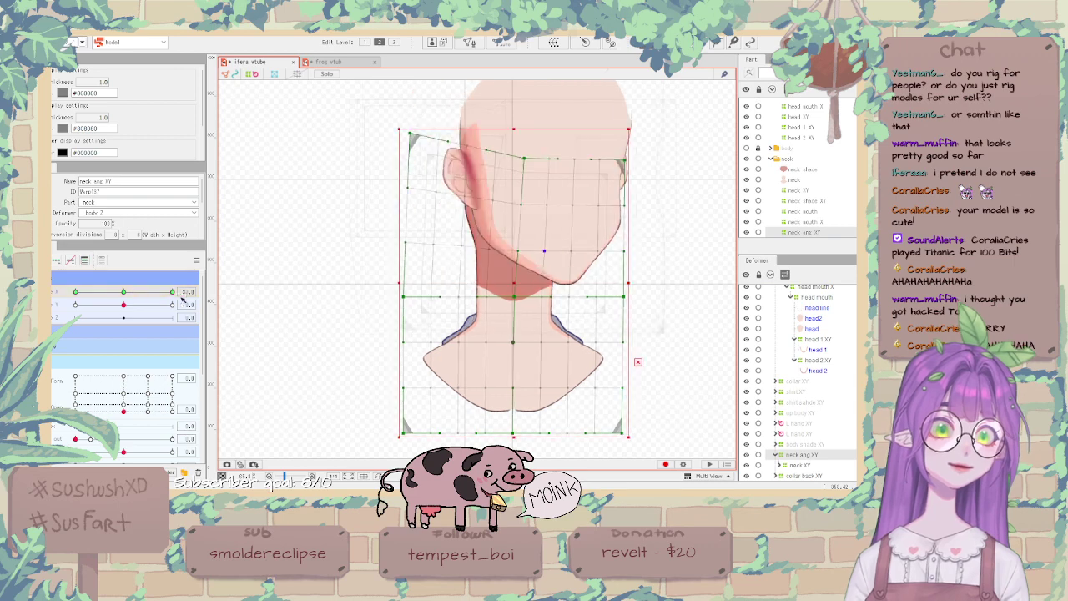
mouse_move(172, 292)
mouse_down()
mouse_move(67, 292)
mouse_move(172, 292)
mouse_move(83, 284)
mouse_move(154, 292)
mouse_up()
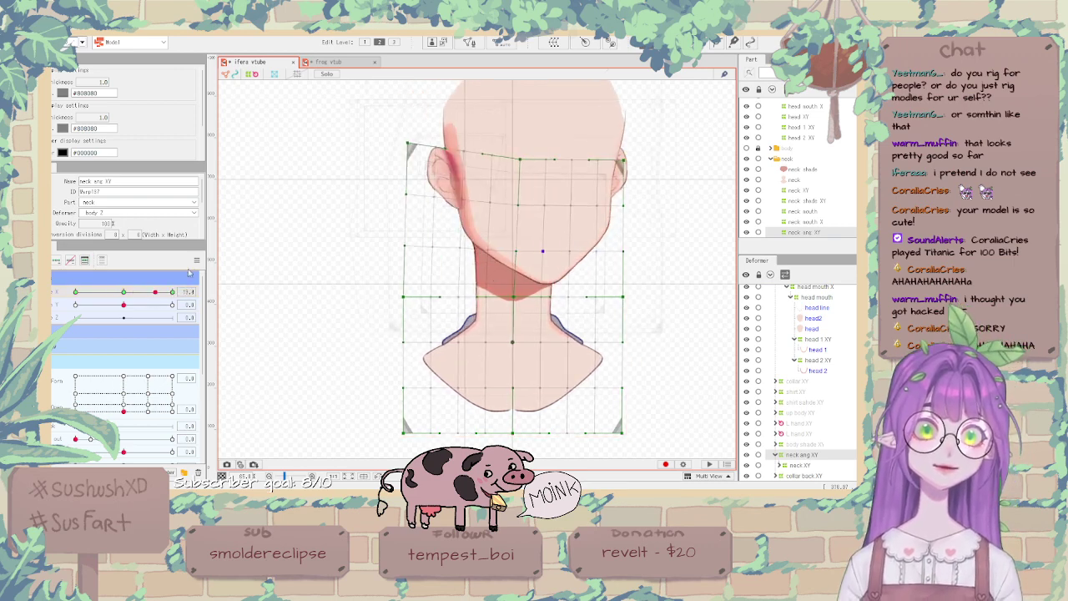
click(197, 260)
click(229, 260)
click(298, 255)
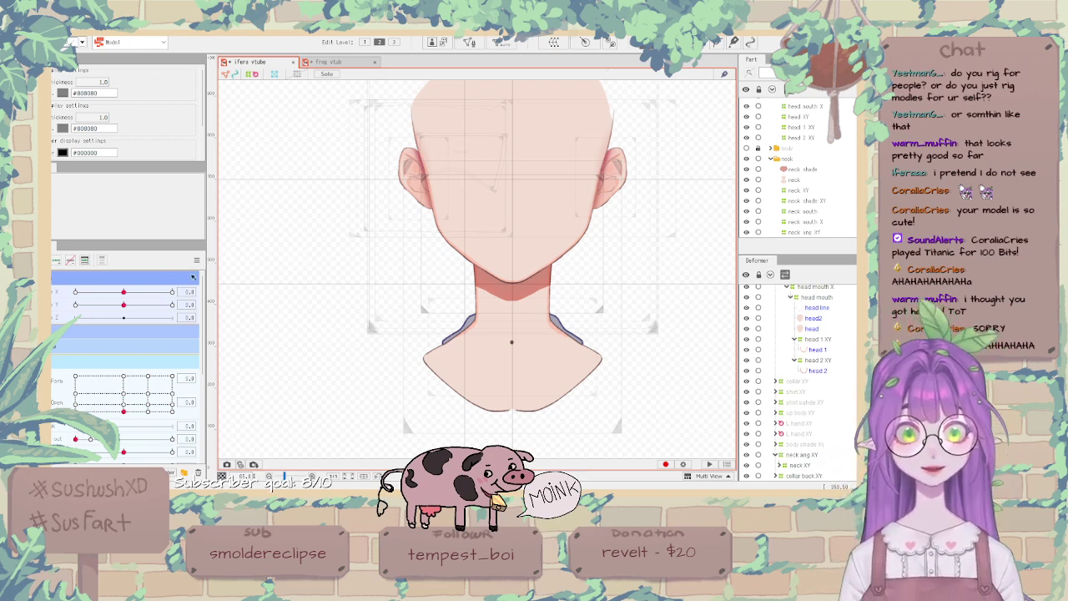
At X angle 30, undo the last change to neck ang XY's upper ear-side corner, and reset the parameters to default.
drag(139, 291, 198, 309)
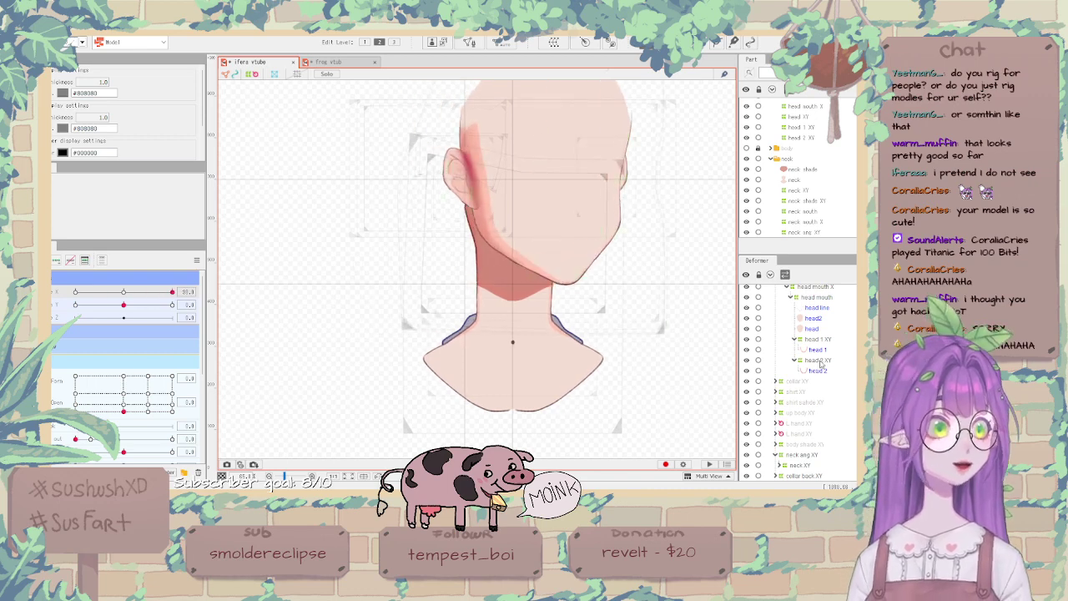
click(816, 456)
scroll(455, 159, up, 2)
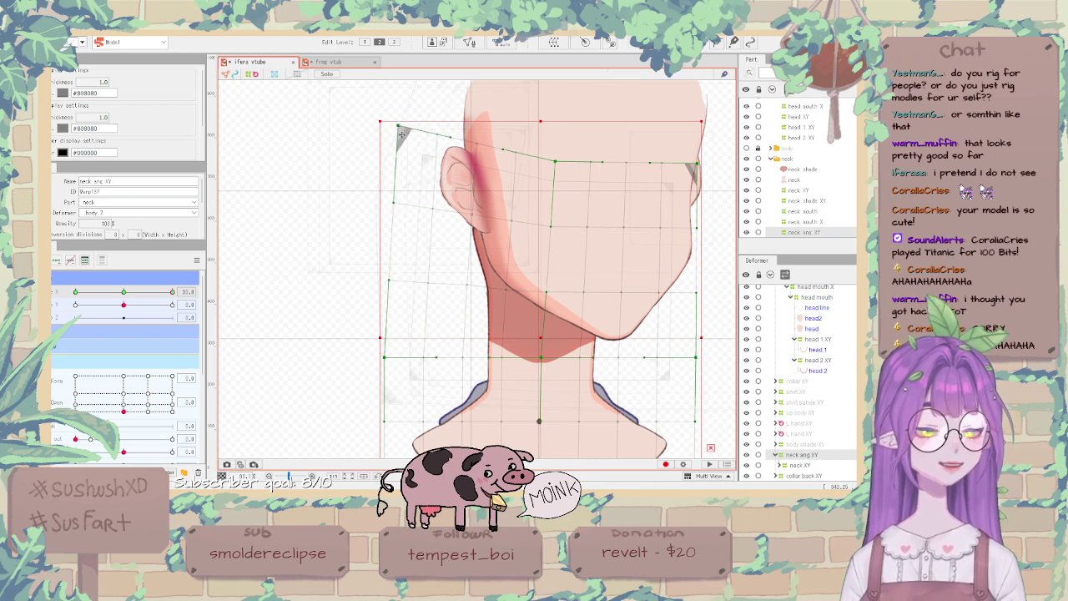
key(ctrl+z)
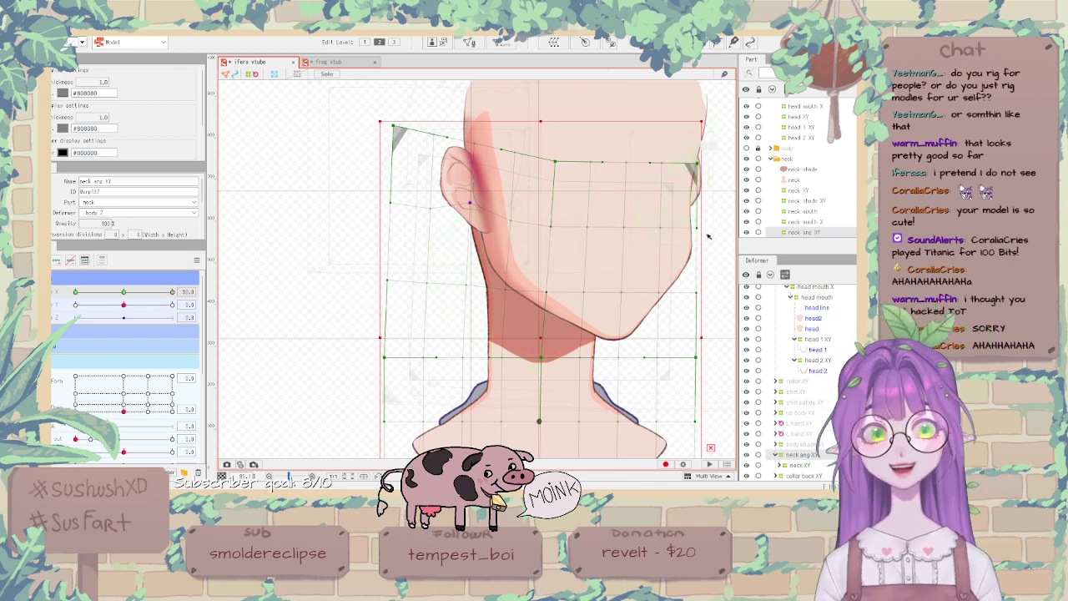
drag(172, 291, 130, 287)
click(197, 260)
click(214, 259)
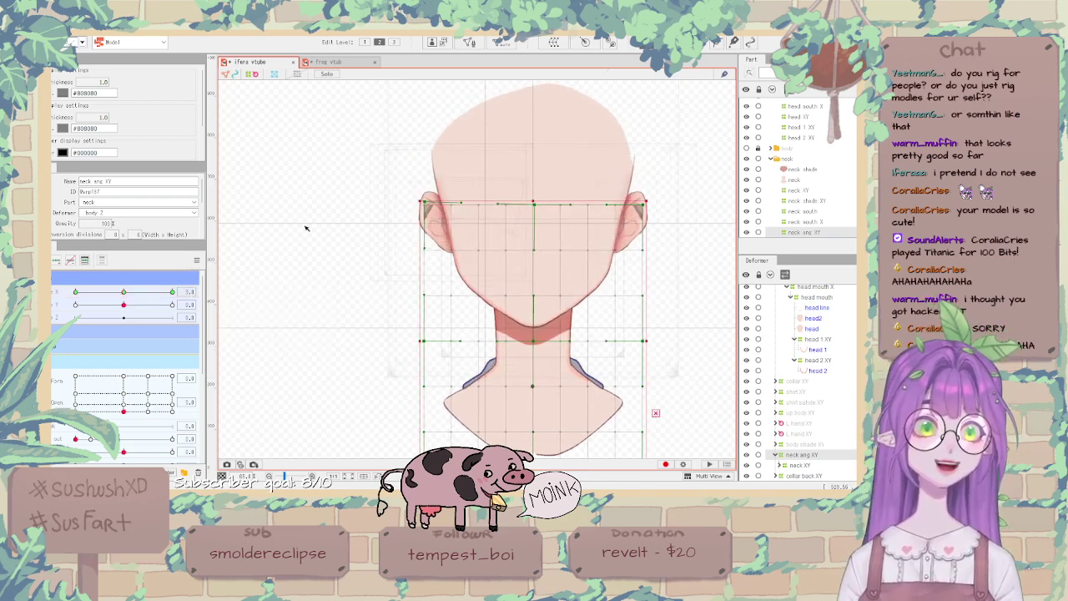
Inspect the neck shade mesh, and create a parent warp deformer named neck shade ang XY around neck shade XY.
click(306, 228)
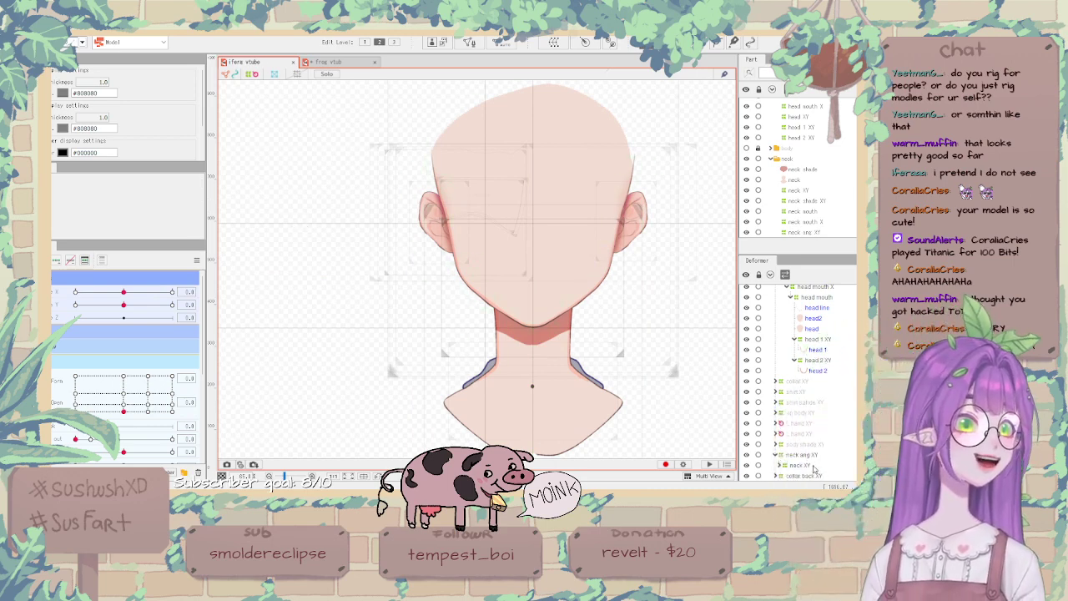
click(803, 170)
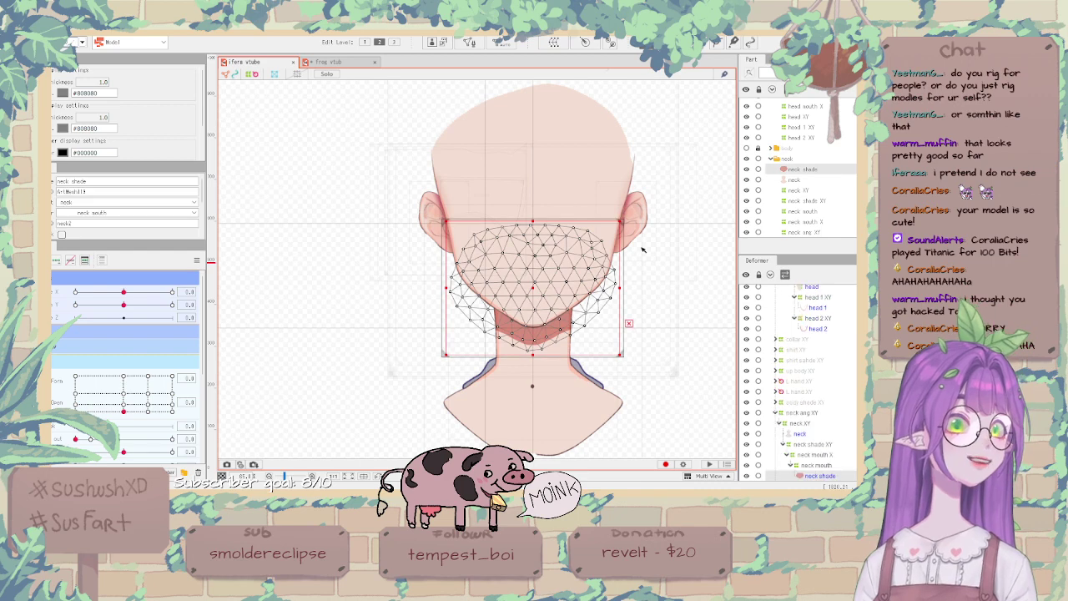
scroll(641, 250, up, 2)
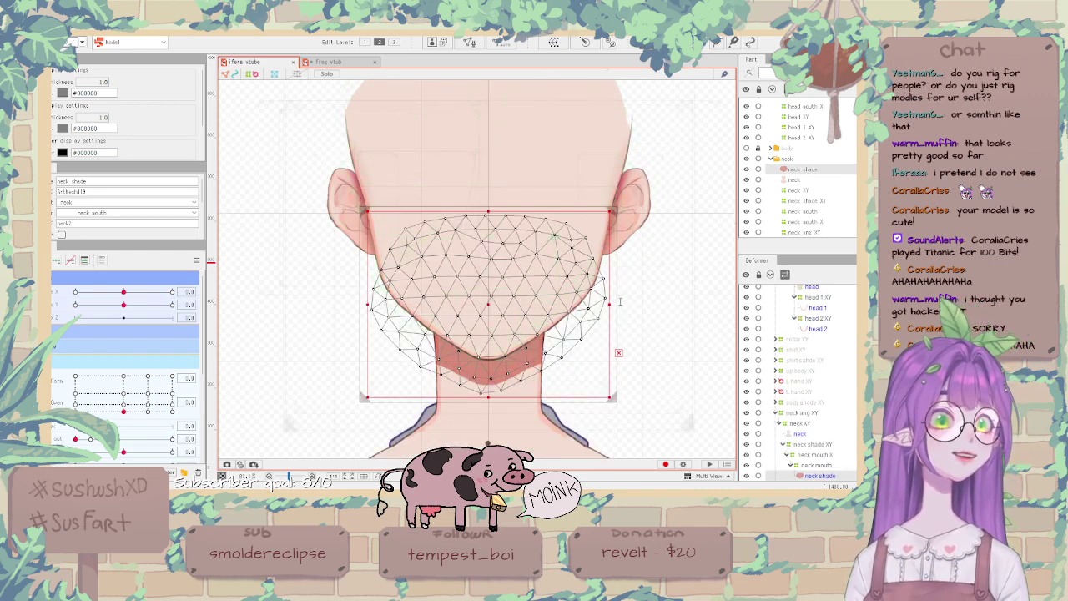
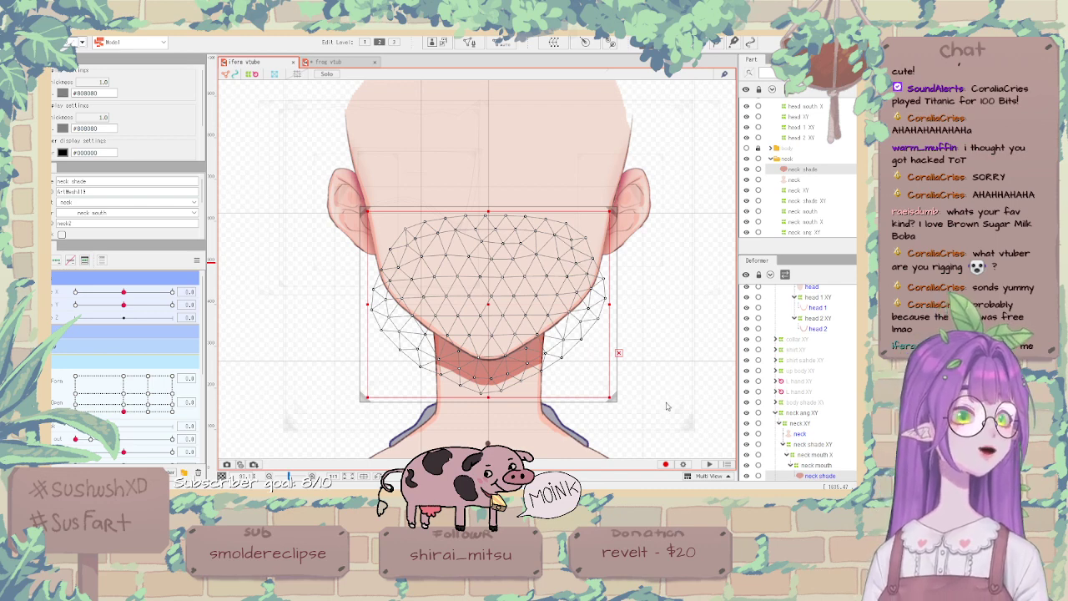
click(806, 444)
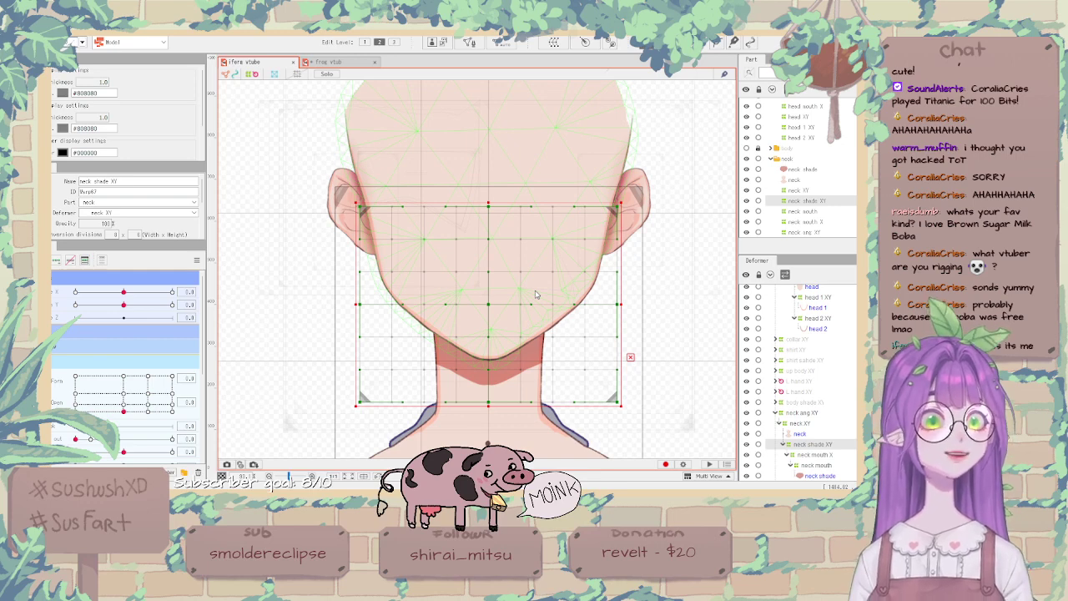
click(568, 421)
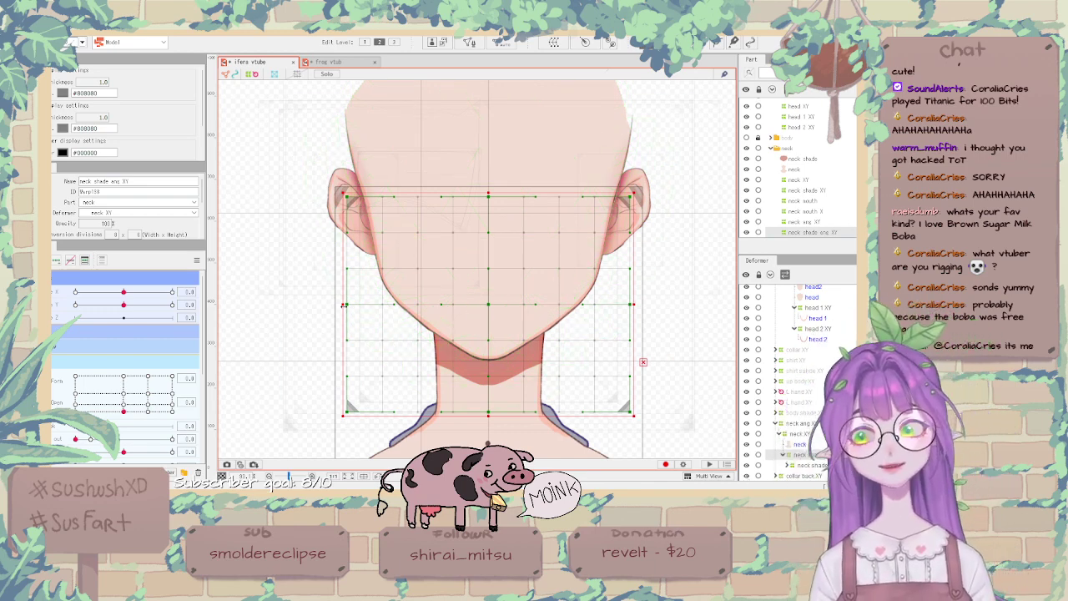
Shrink neck shade ang XY in width and height to match neck shade XY, and add X angle keyforms at -30, 0 and 30.
drag(342, 305, 357, 306)
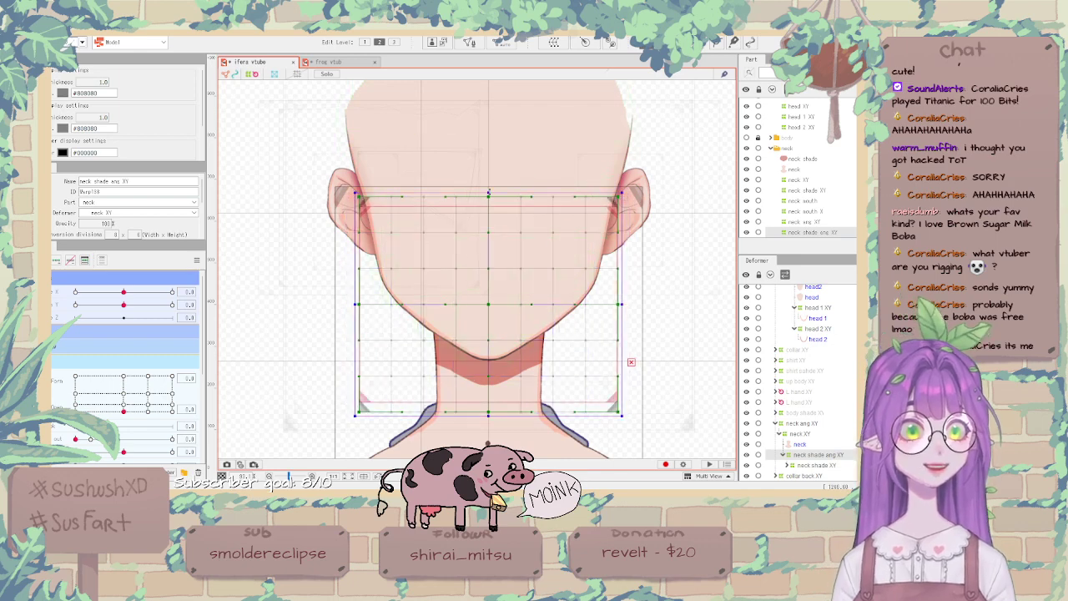
drag(488, 194, 490, 200)
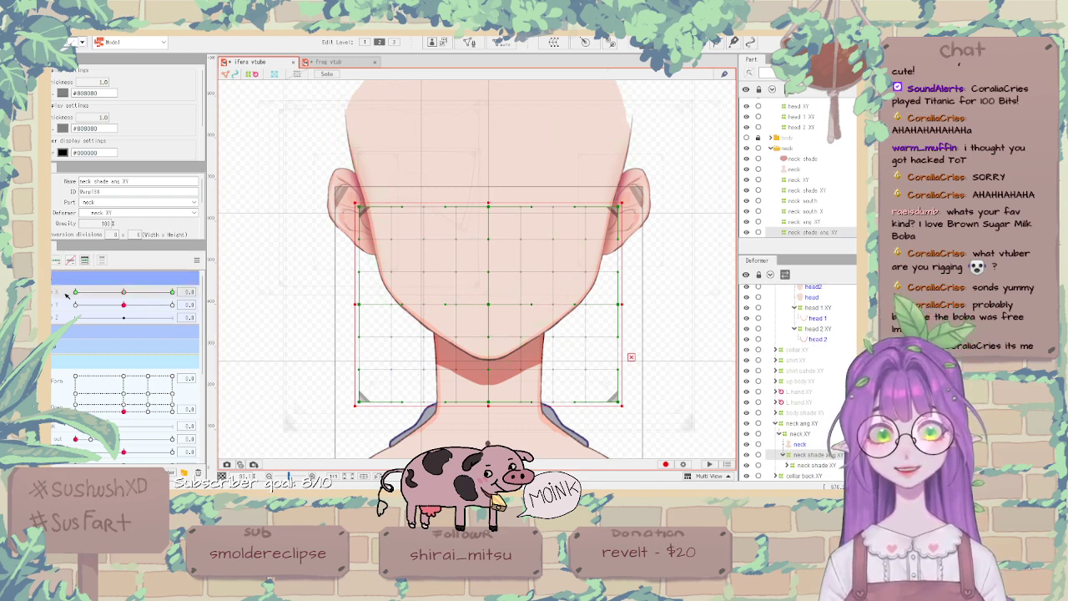
click(196, 260)
click(267, 234)
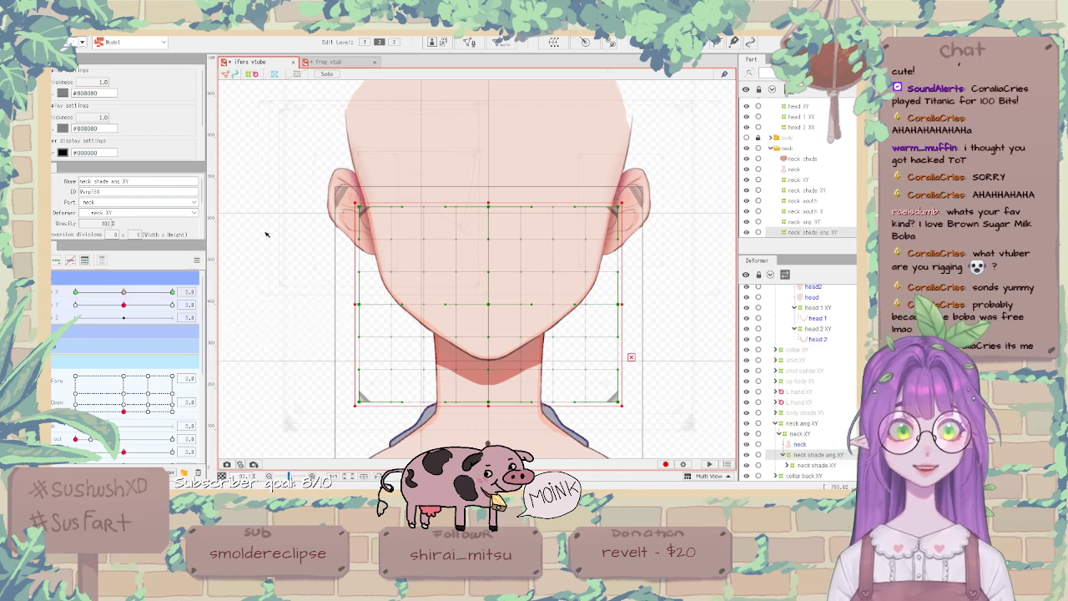
drag(626, 408, 614, 381)
click(613, 379)
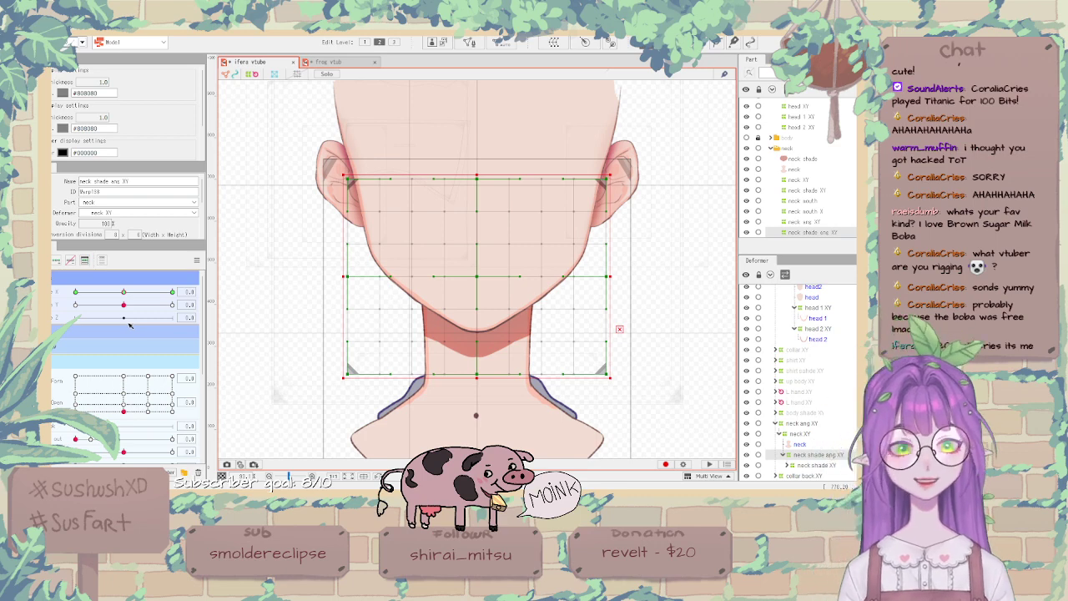
At X angle -30, shift neck shade ang XY toward the face side, and pull its lower and middle central points further that way.
drag(124, 291, 75, 291)
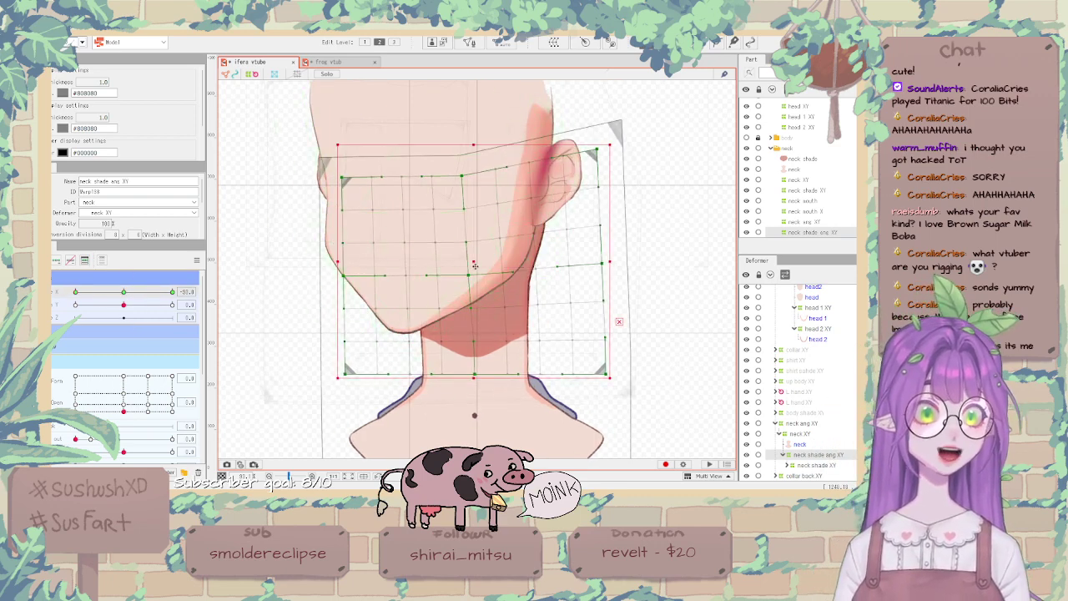
drag(474, 265, 463, 264)
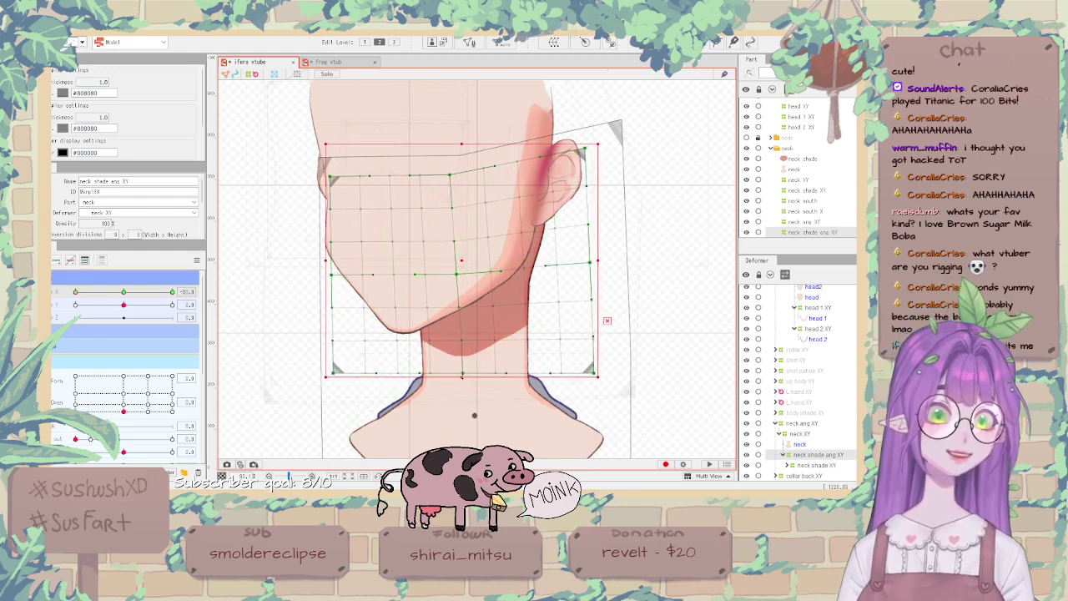
drag(462, 373, 435, 377)
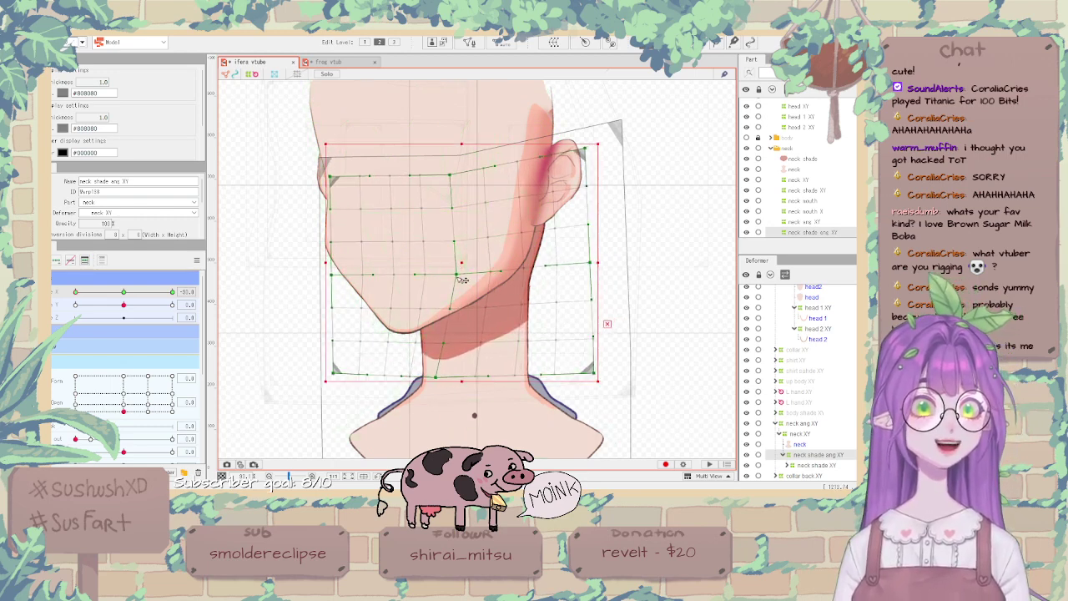
drag(457, 274, 437, 274)
drag(123, 292, 75, 292)
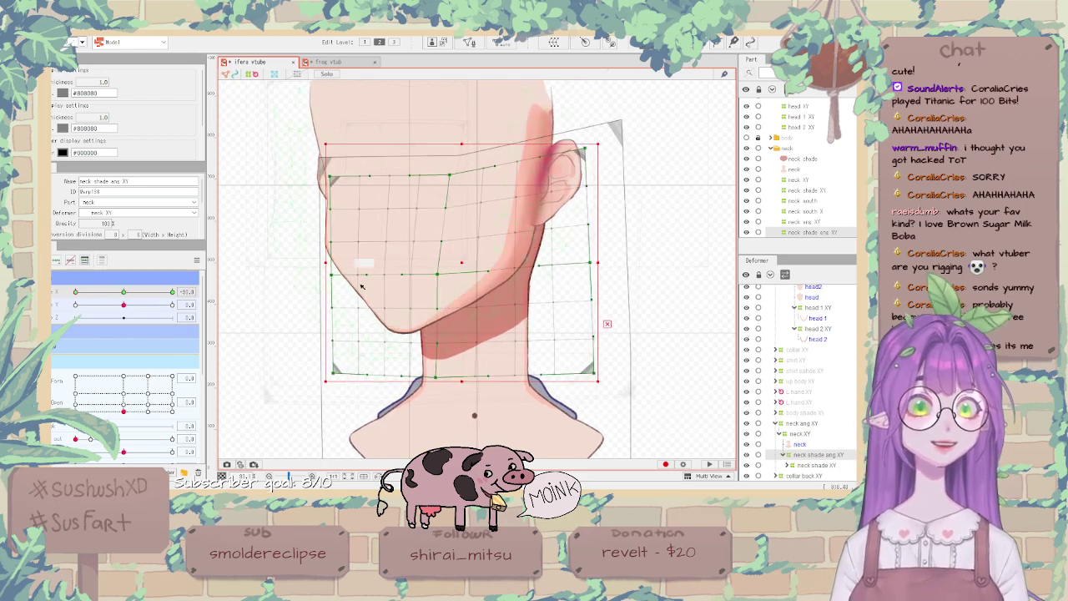
Move neck shade ang XY slightly up and toward the face at X angle -30, and raise its lower and middle ear-side edge points.
click(464, 259)
drag(464, 259, 460, 254)
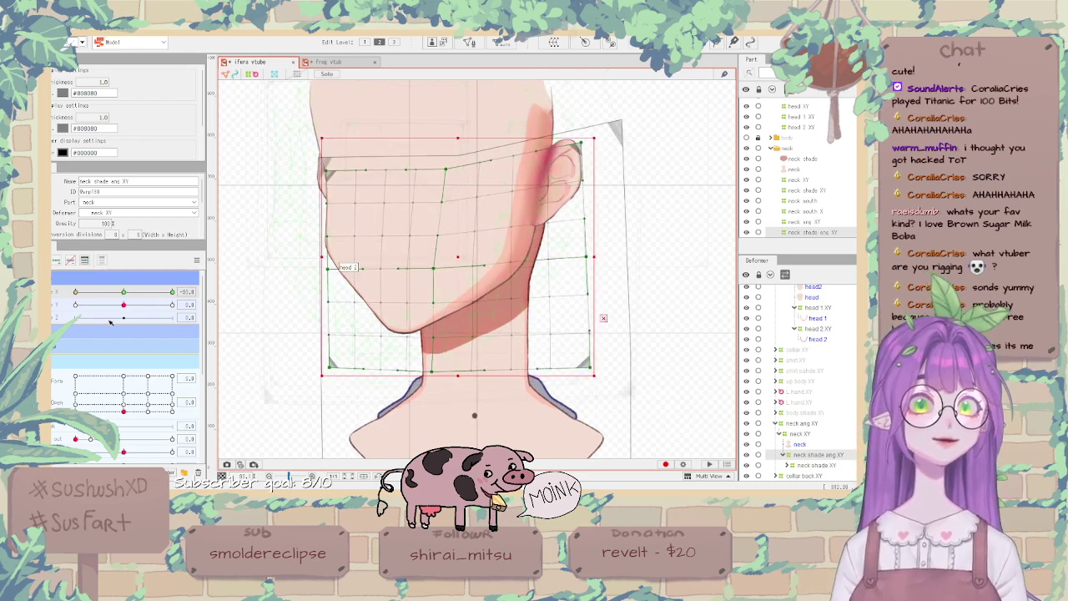
drag(124, 294, 57, 291)
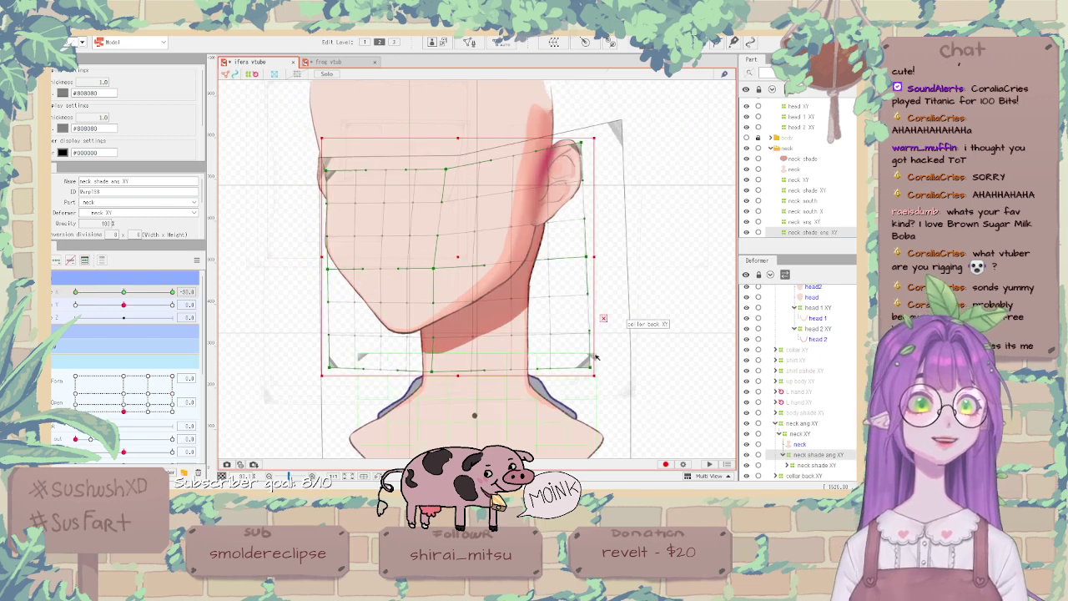
drag(589, 366, 591, 359)
drag(586, 257, 583, 249)
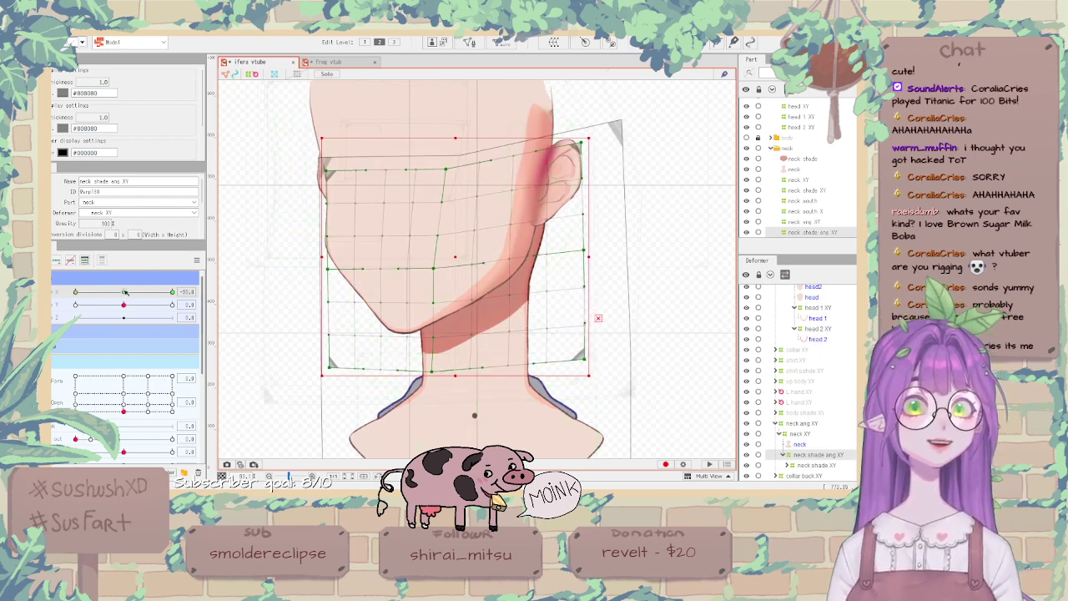
Check neck shade ang XY across the X angle and reflect its -30 keyform motion to X angle 30.
drag(125, 293, 75, 292)
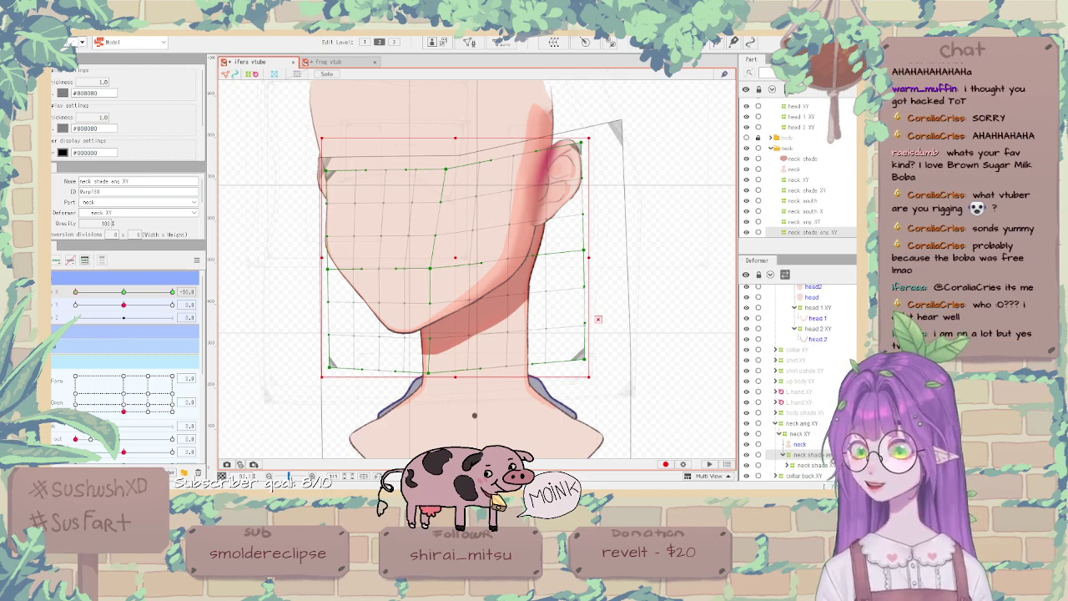
mouse_move(125, 293)
mouse_down()
mouse_move(96, 293)
mouse_move(122, 294)
mouse_move(102, 292)
mouse_move(136, 279)
mouse_up()
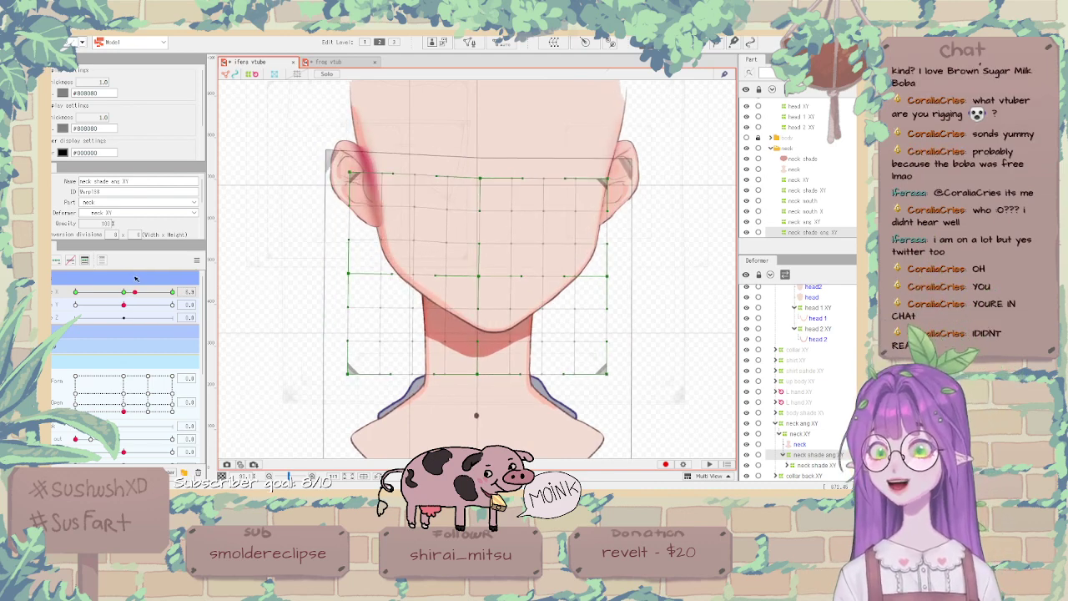
drag(136, 278, 398, 287)
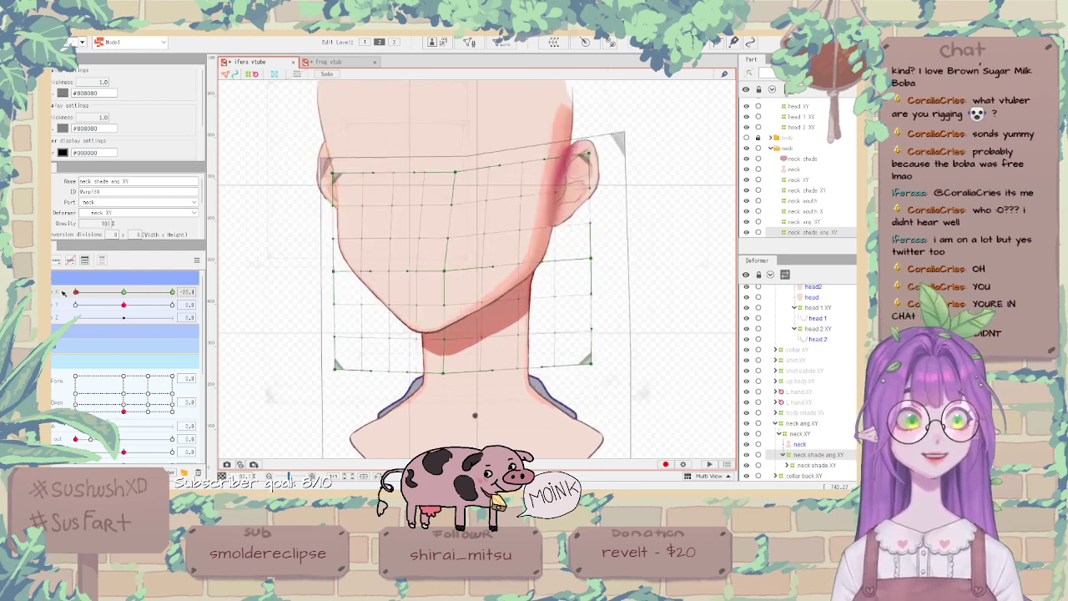
click(197, 260)
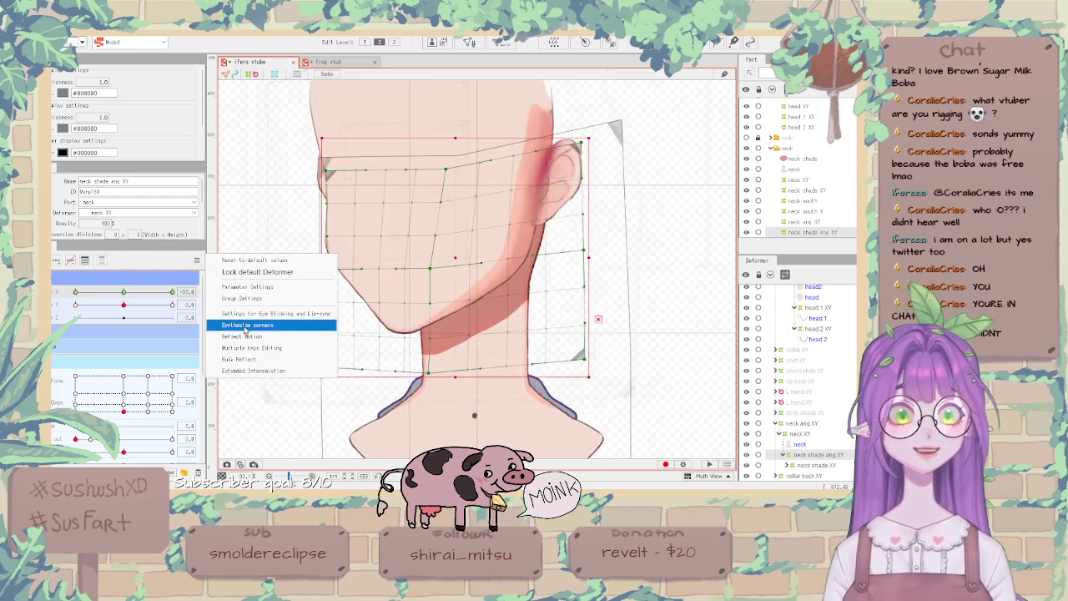
click(242, 336)
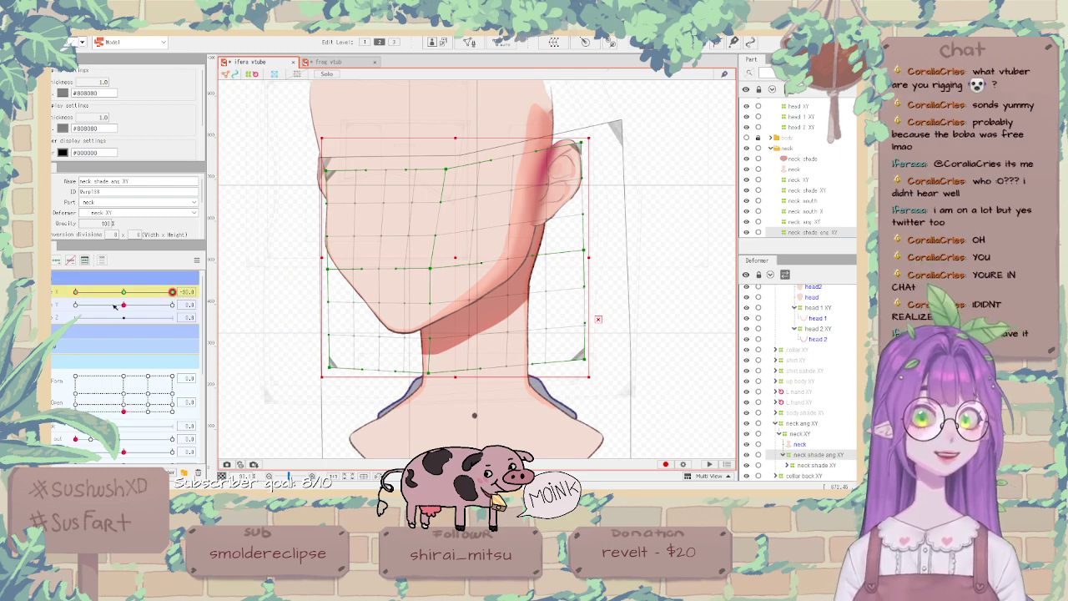
Preview the reflected neck shading across the X angle, reset the parameters to default values, and clear the selection.
drag(114, 307, 75, 305)
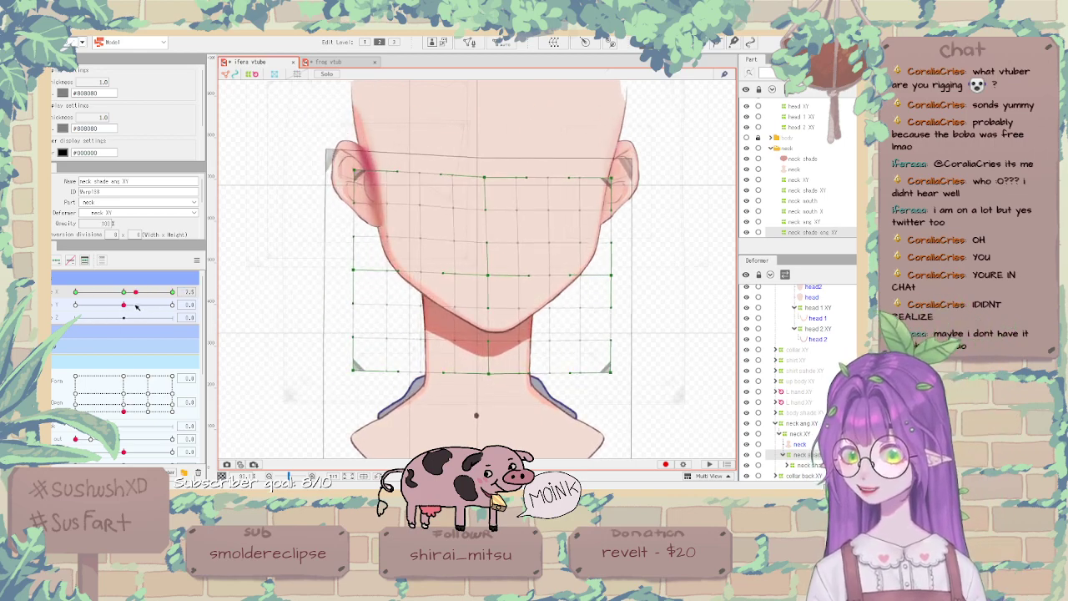
click(198, 262)
click(198, 262)
click(197, 261)
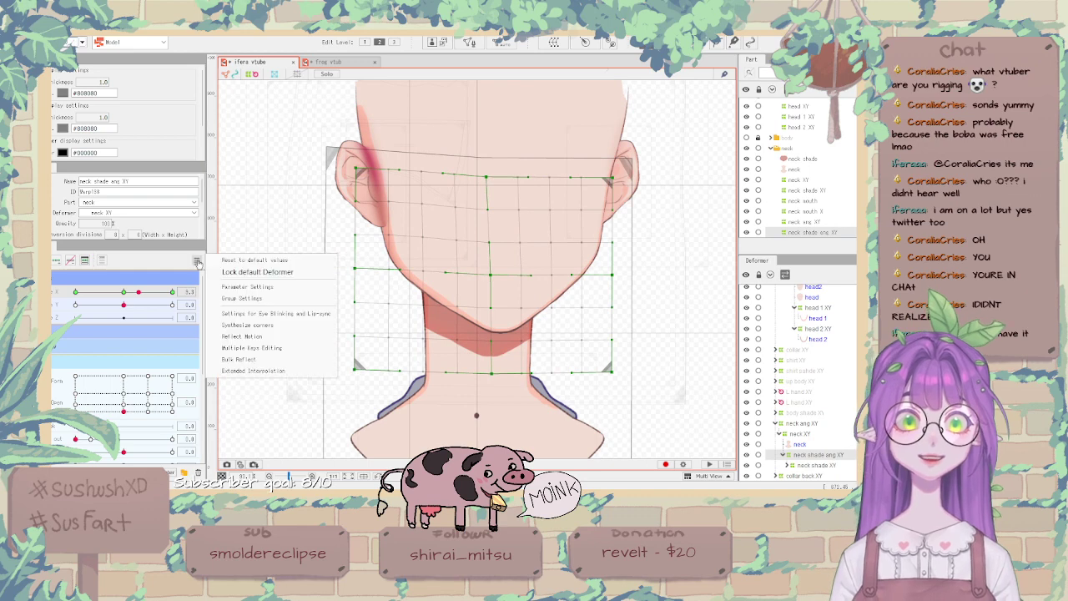
click(254, 261)
click(255, 239)
At X angle 30, move the R ear XY deformer slightly inward toward the face so the far ear protrudes less.
scroll(254, 236, down, 2)
drag(123, 292, 185, 335)
scroll(510, 215, up, 5)
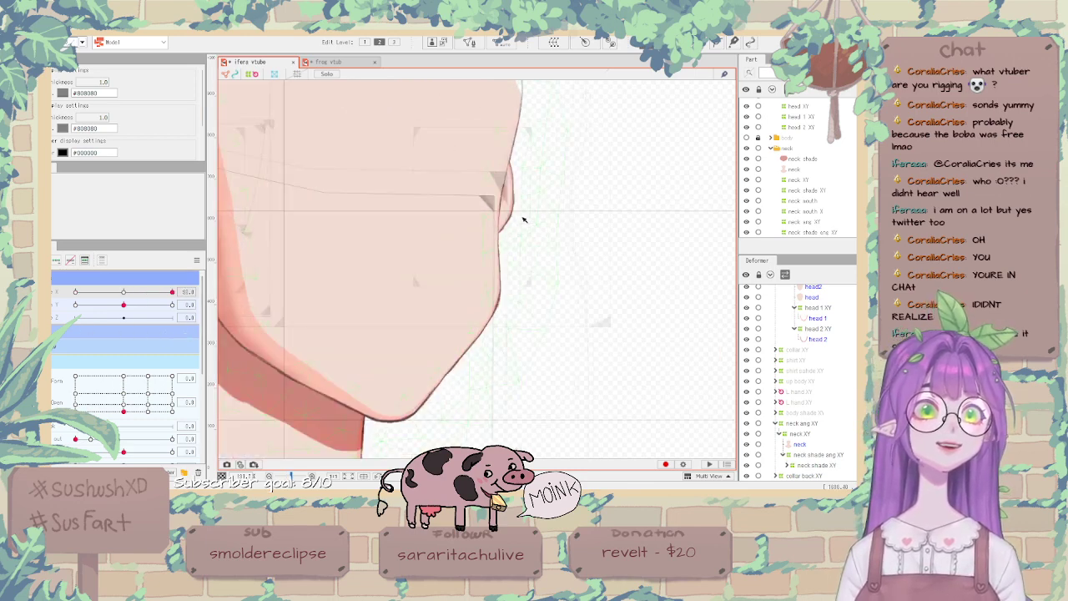
click(510, 216)
scroll(821, 151, up, 2)
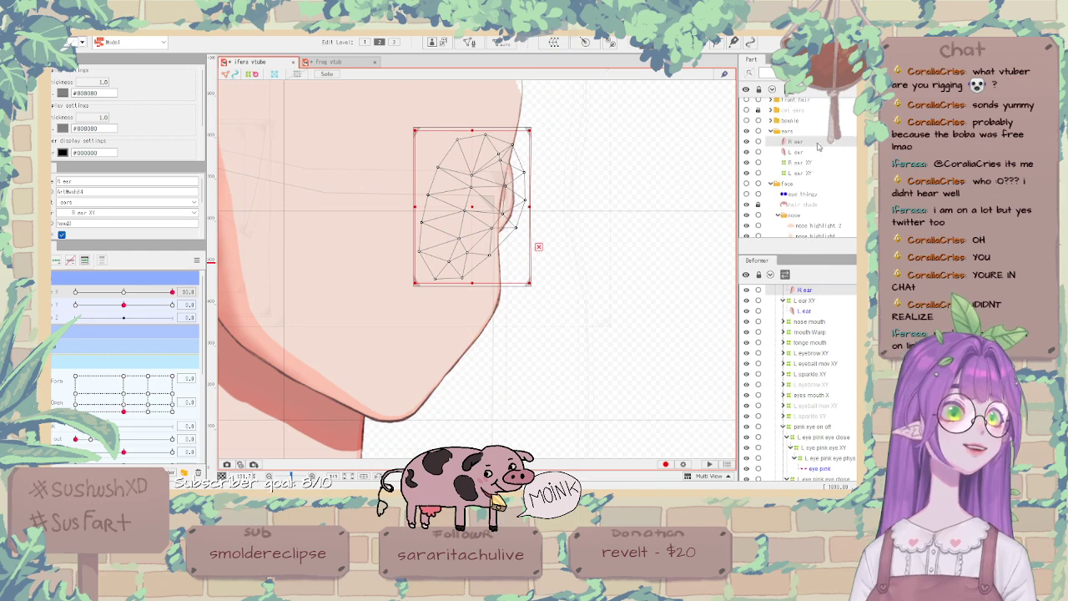
scroll(843, 354, up, 2)
click(831, 356)
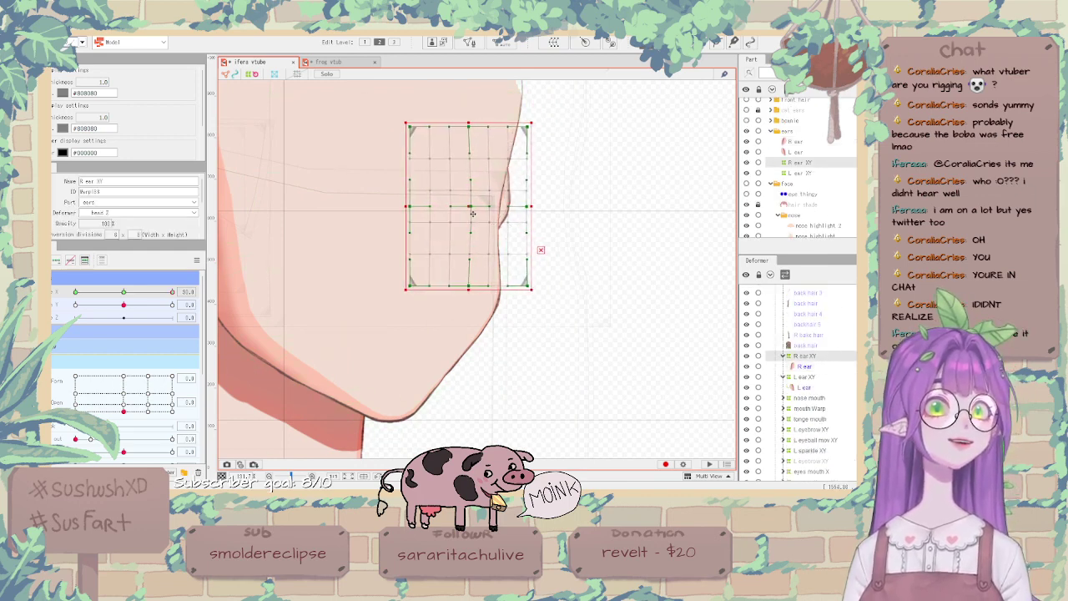
scroll(472, 213, down, 5)
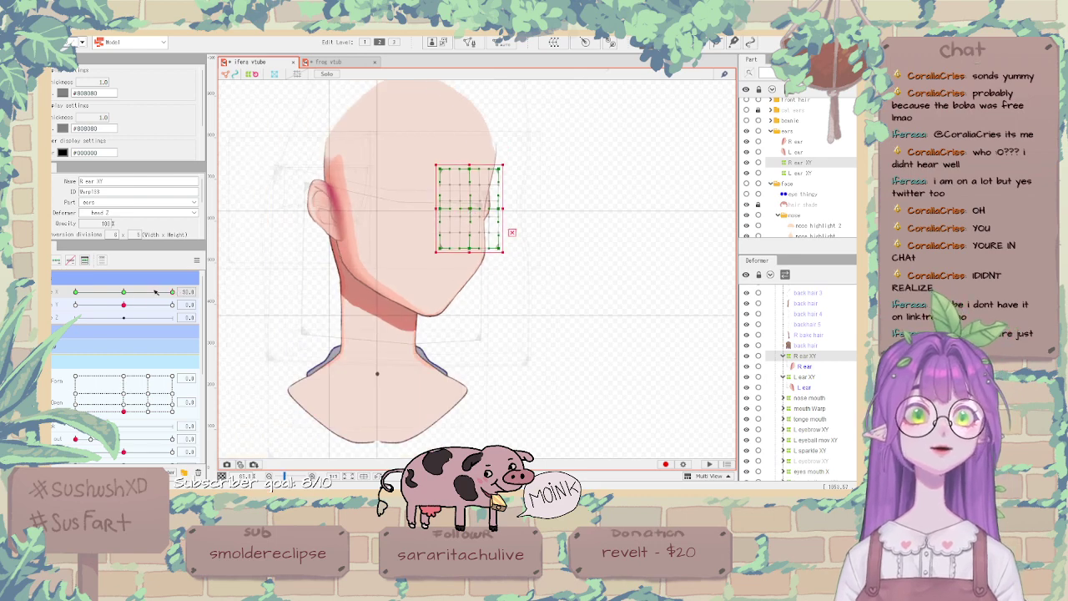
At X angle -30, move the L ear XY deformer slightly inward toward the face.
drag(172, 291, 54, 309)
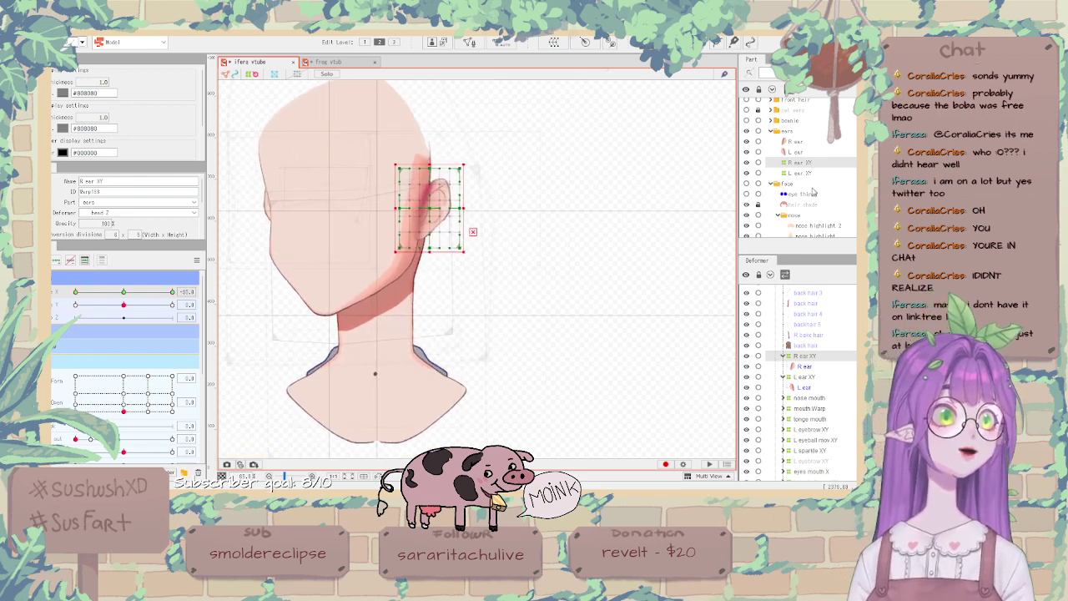
click(803, 377)
scroll(285, 171, up, 5)
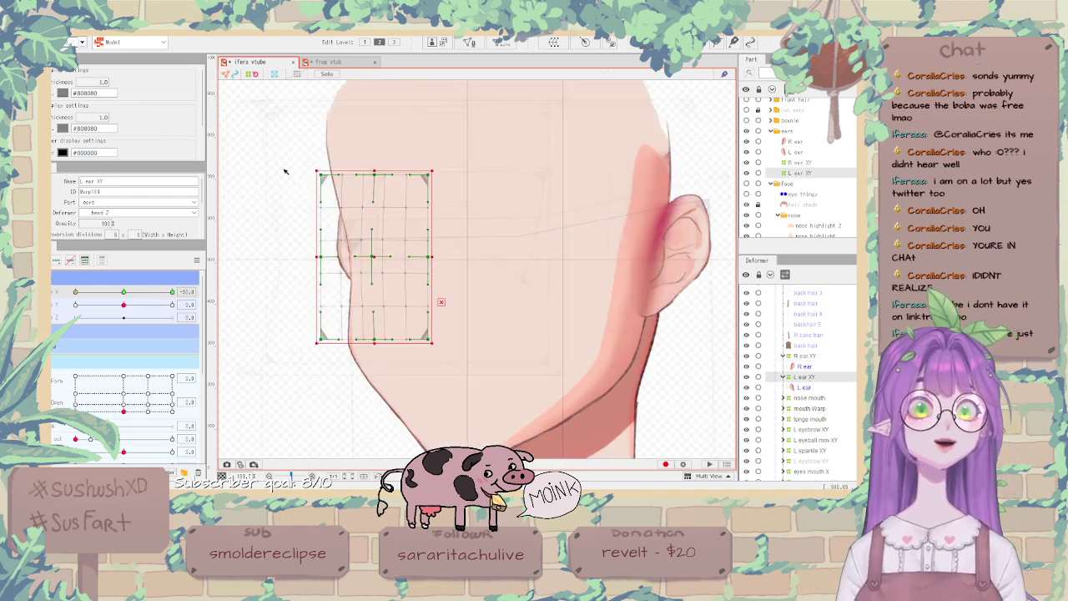
scroll(384, 221, up, 2)
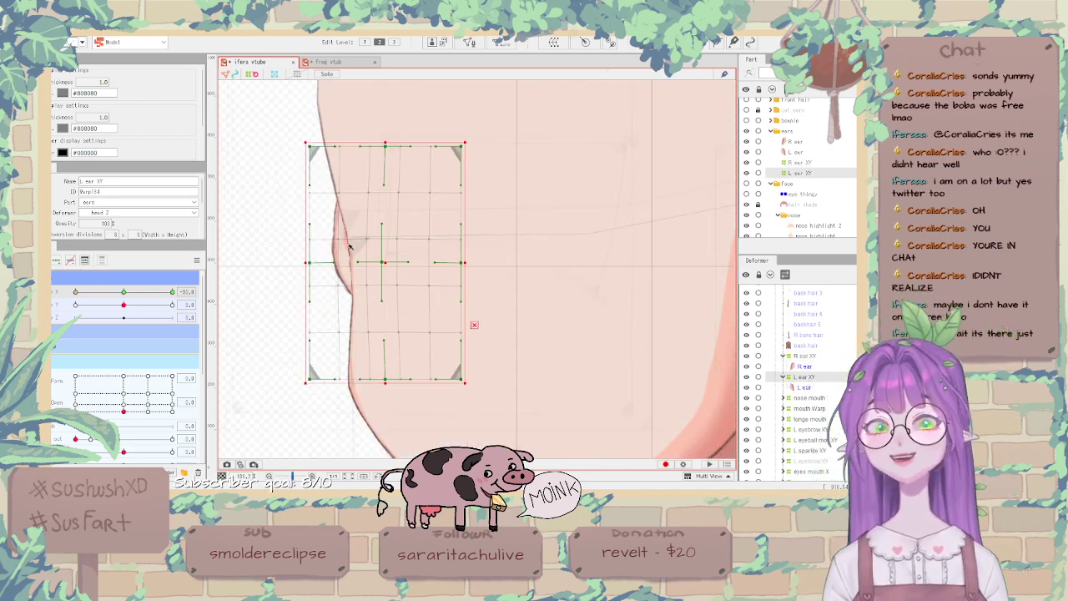
drag(389, 267, 389, 267)
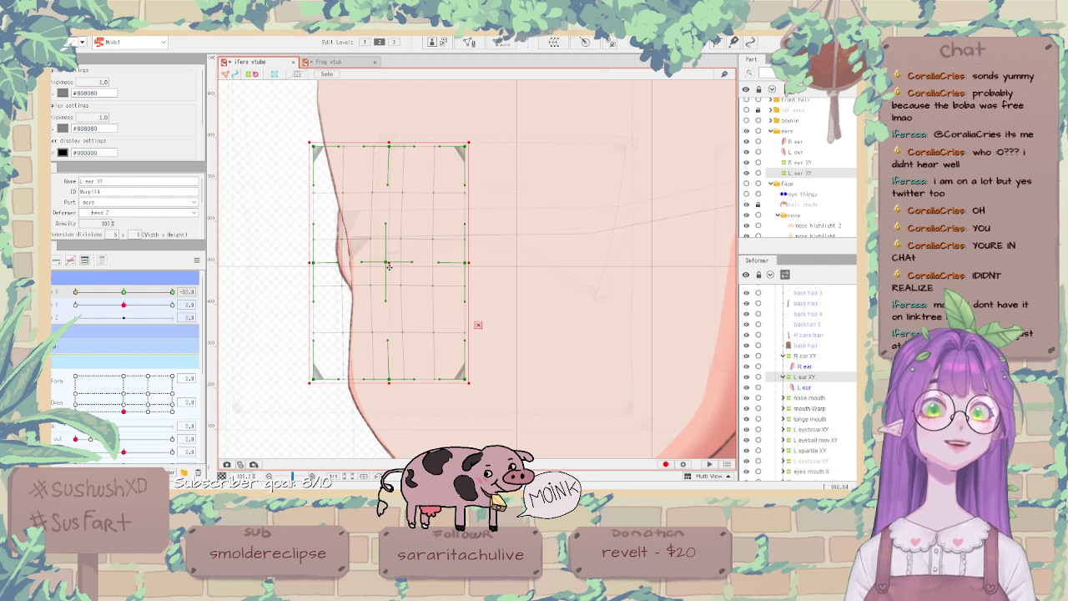
scroll(386, 267, down, 5)
Check the adjusted left ear at X angle -30, reset the parameters to default values, and deselect L ear XY.
drag(124, 292, 75, 292)
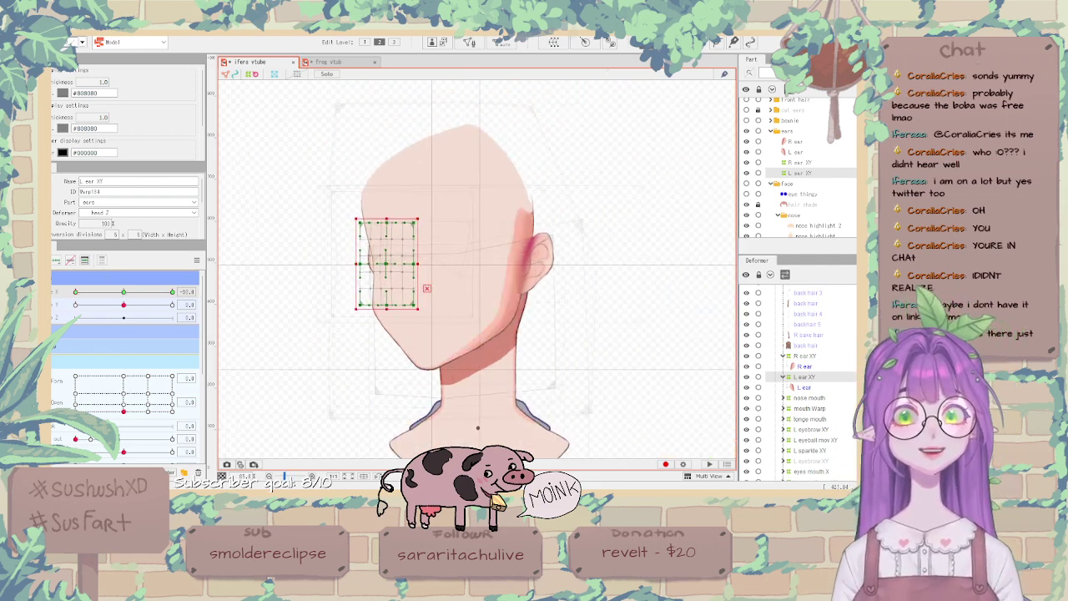
click(123, 292)
click(196, 259)
click(251, 260)
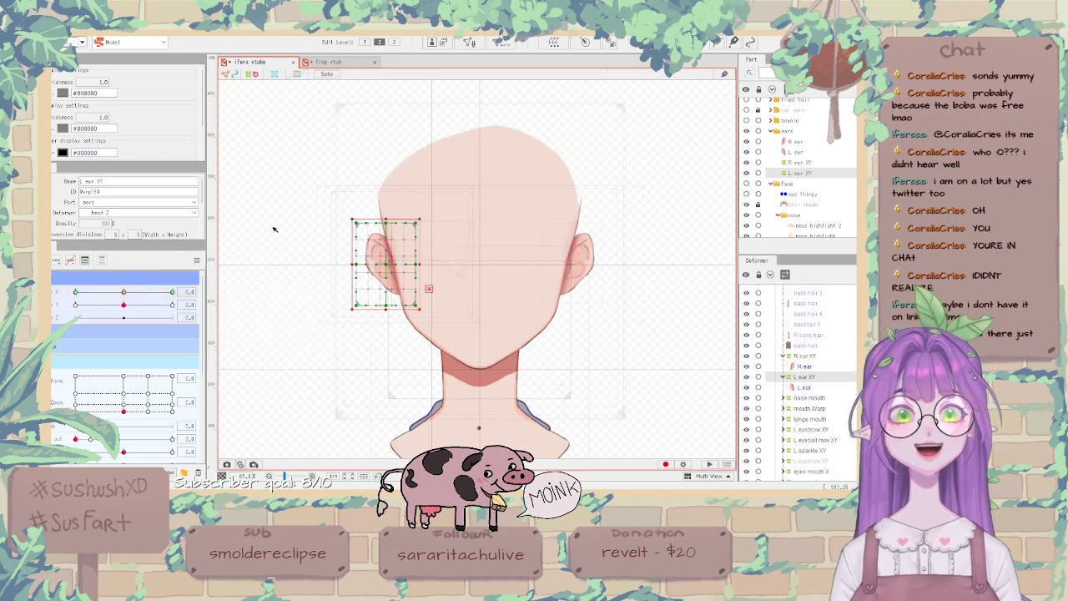
click(274, 229)
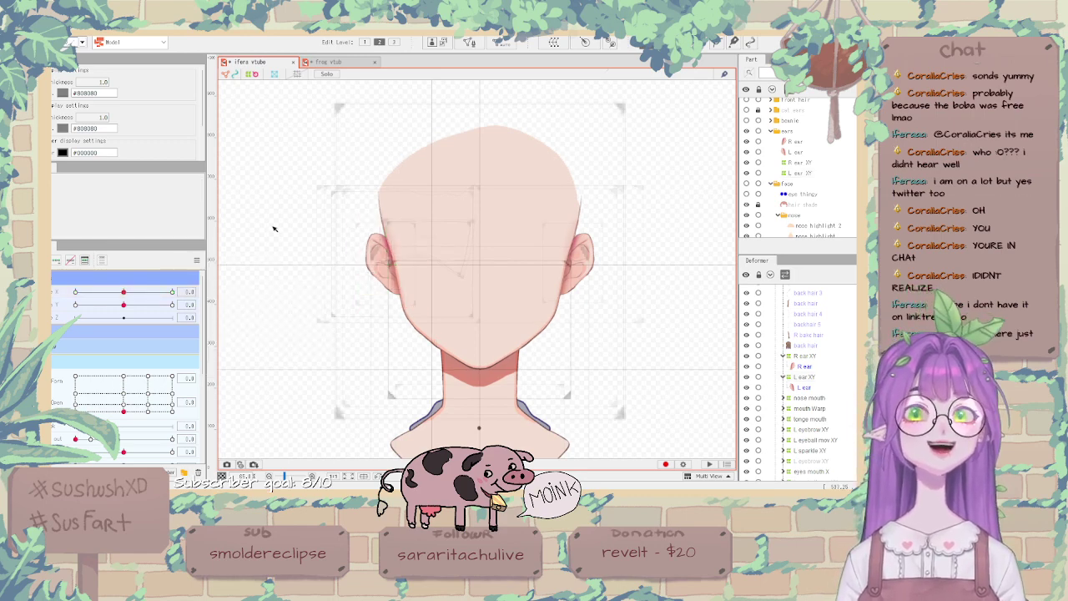
scroll(290, 243, down, 2)
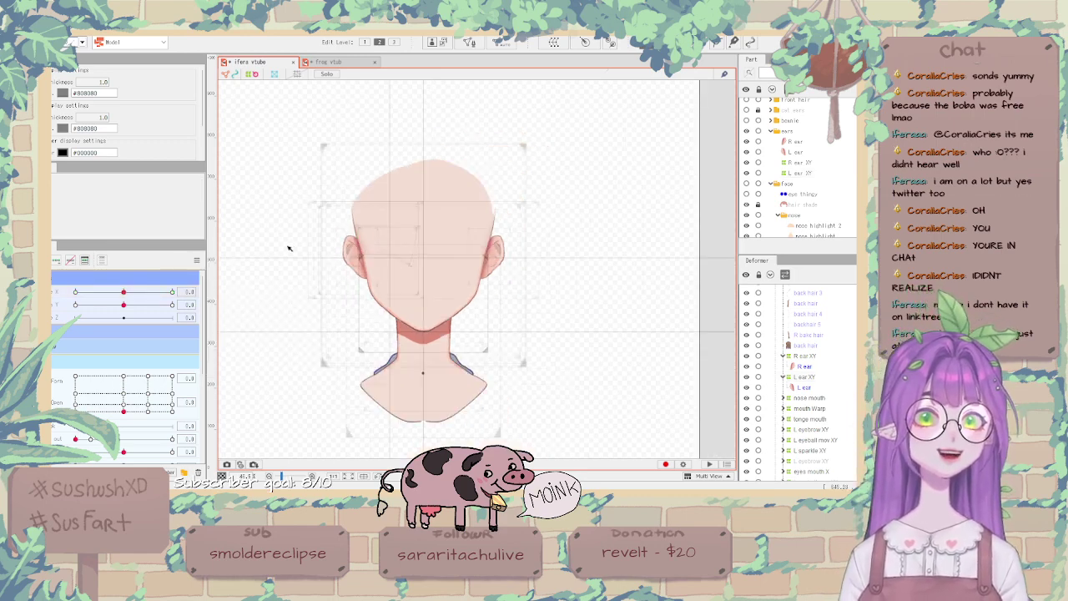
scroll(288, 248, up, 2)
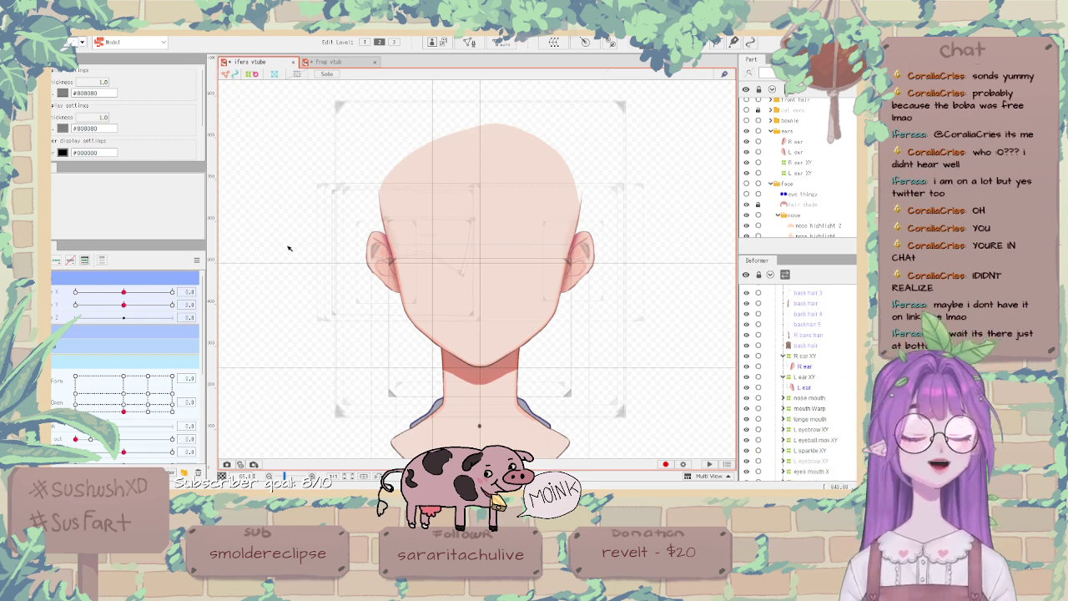
Review the whole head turn from X angle -30 through slight positive angles, and reset the parameters to default values.
drag(124, 291, 76, 291)
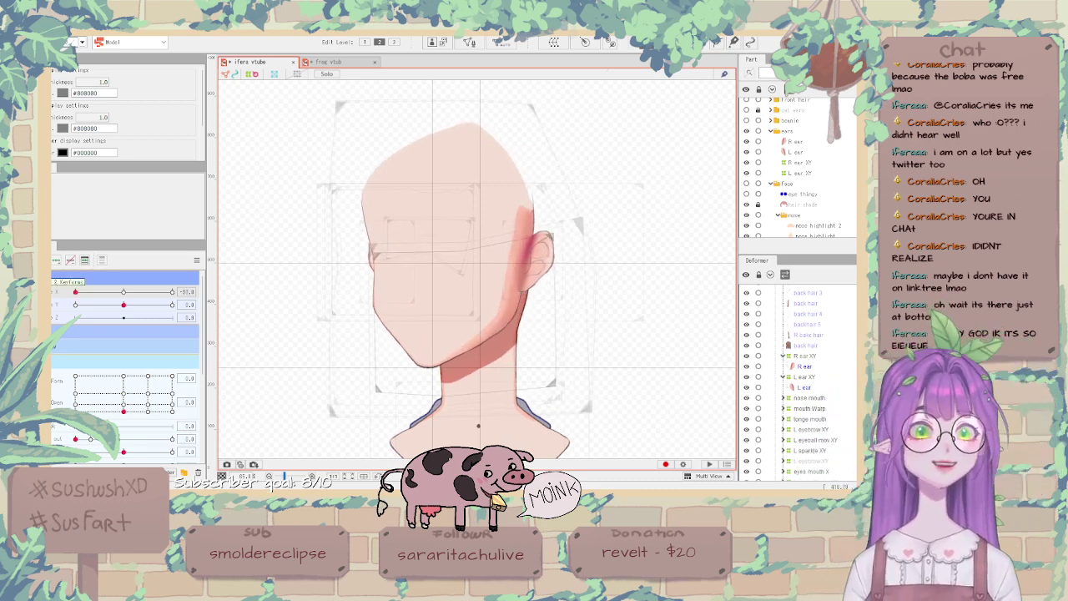
mouse_move(115, 298)
mouse_down()
mouse_move(124, 292)
mouse_move(107, 292)
mouse_move(126, 292)
mouse_move(81, 282)
mouse_move(173, 293)
mouse_move(94, 267)
mouse_move(96, 288)
mouse_move(75, 290)
mouse_move(122, 296)
mouse_up()
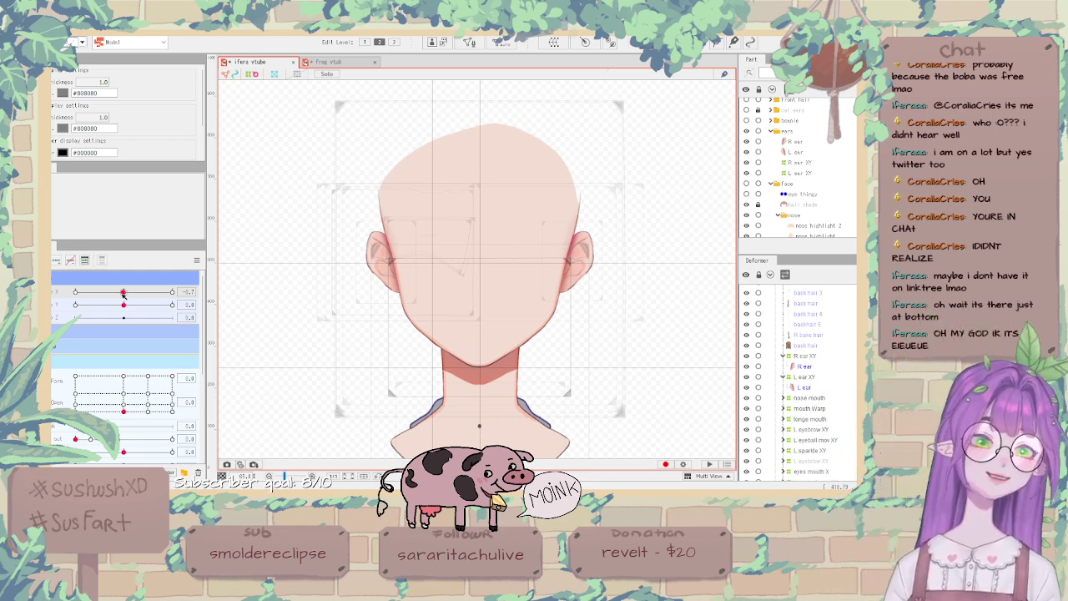
mouse_move(125, 291)
mouse_down()
mouse_move(169, 294)
mouse_move(108, 291)
mouse_move(155, 293)
mouse_move(132, 293)
mouse_up()
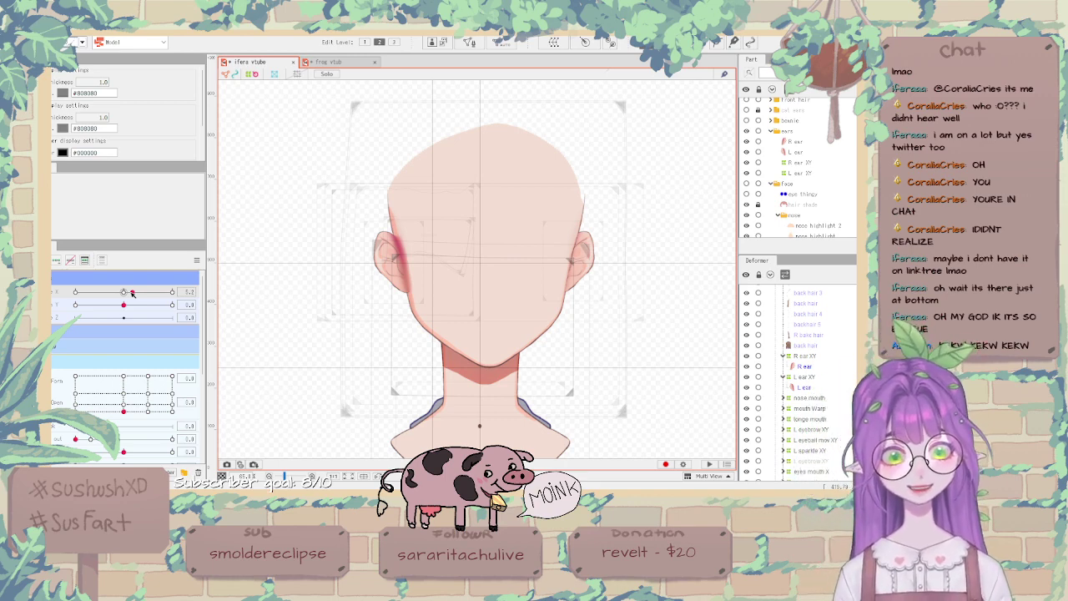
mouse_move(129, 293)
mouse_down()
mouse_move(143, 291)
mouse_move(78, 280)
mouse_move(160, 283)
mouse_move(125, 288)
mouse_move(163, 292)
mouse_move(141, 299)
mouse_up()
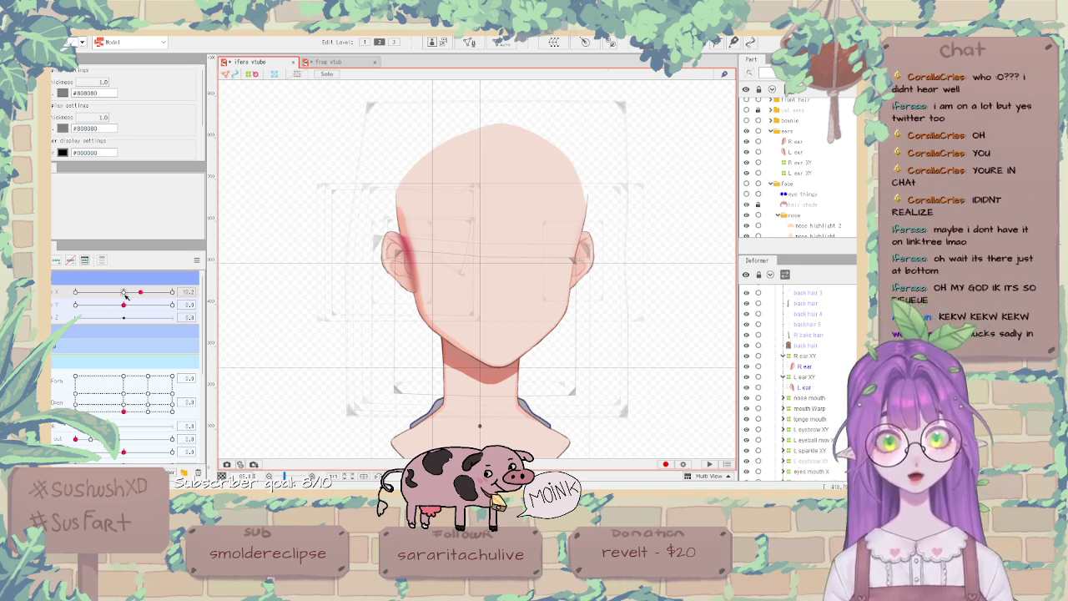
mouse_move(124, 294)
mouse_down()
mouse_move(104, 292)
mouse_move(146, 292)
mouse_move(122, 284)
mouse_up()
click(124, 292)
click(197, 260)
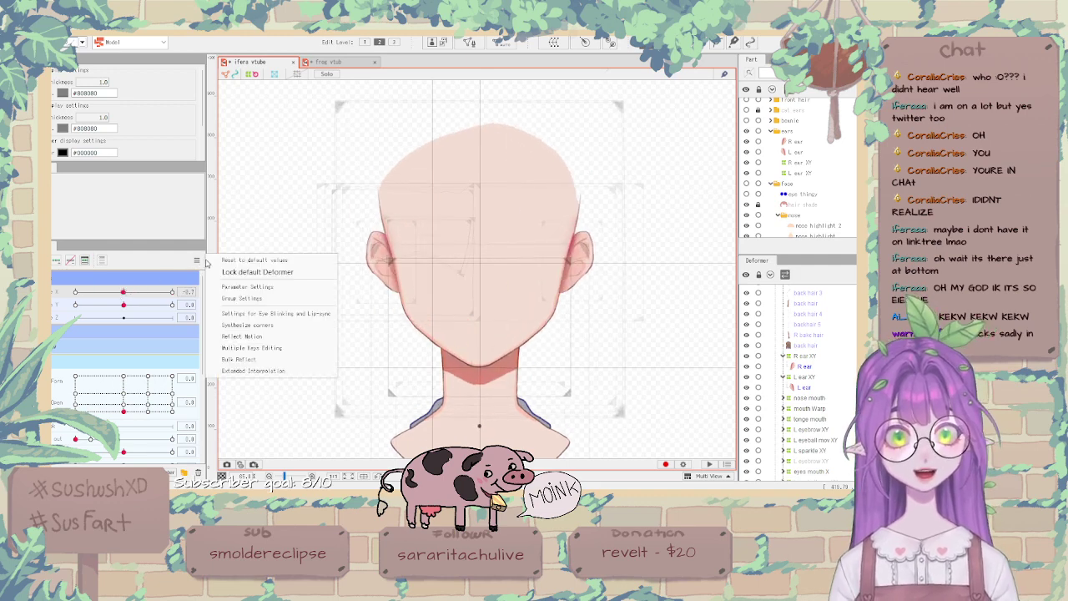
click(269, 261)
mouse_move(123, 291)
mouse_down()
mouse_move(172, 305)
mouse_move(123, 293)
mouse_up()
right_click(205, 256)
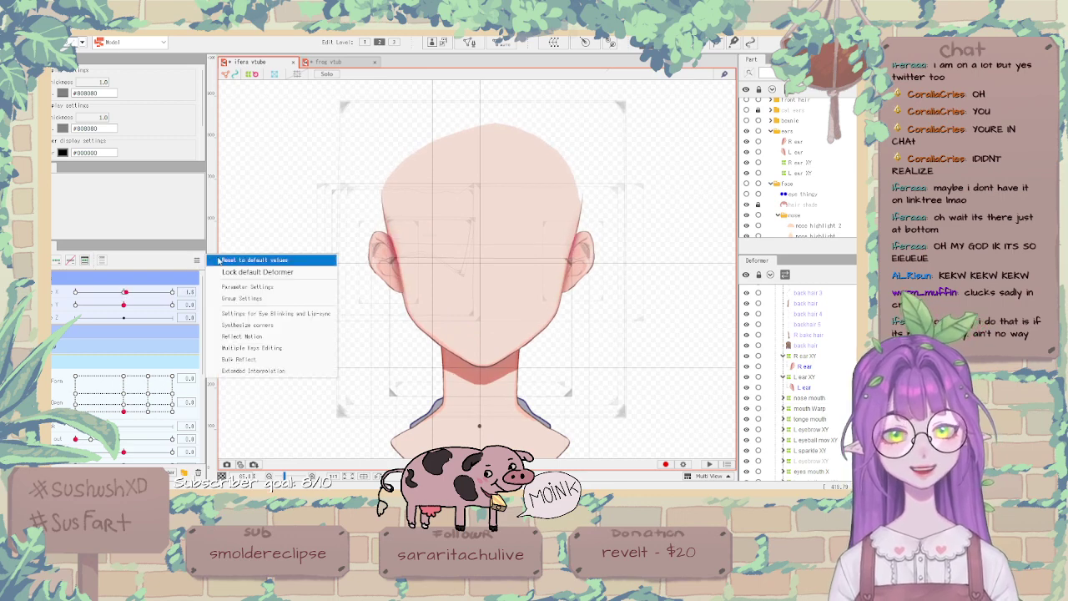
click(267, 261)
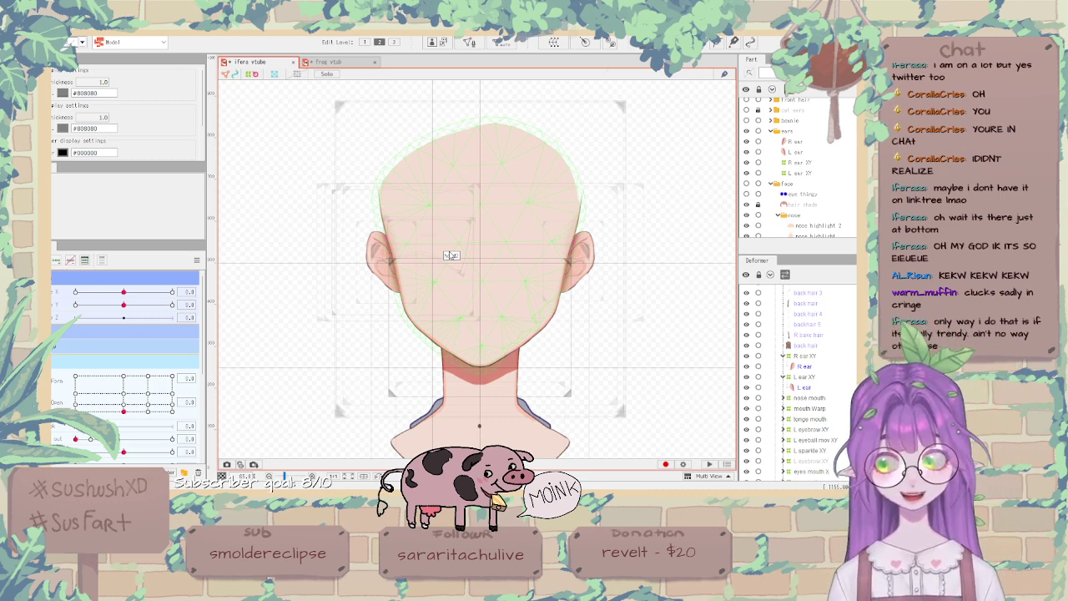
Preview the head turned to X angle 30, and return all parameters to their default values.
drag(124, 291, 183, 288)
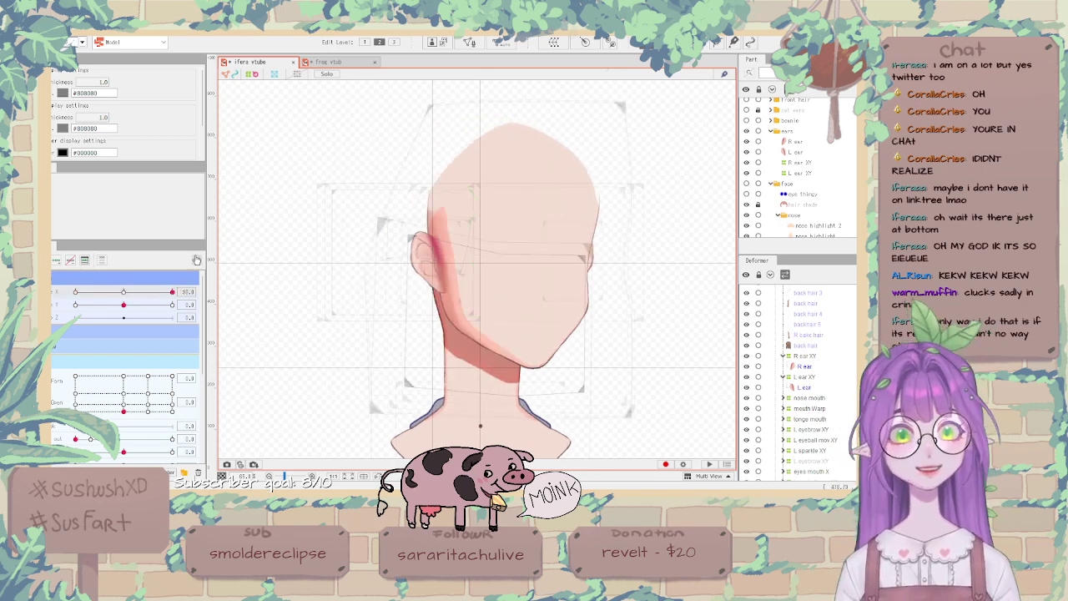
click(197, 259)
click(225, 261)
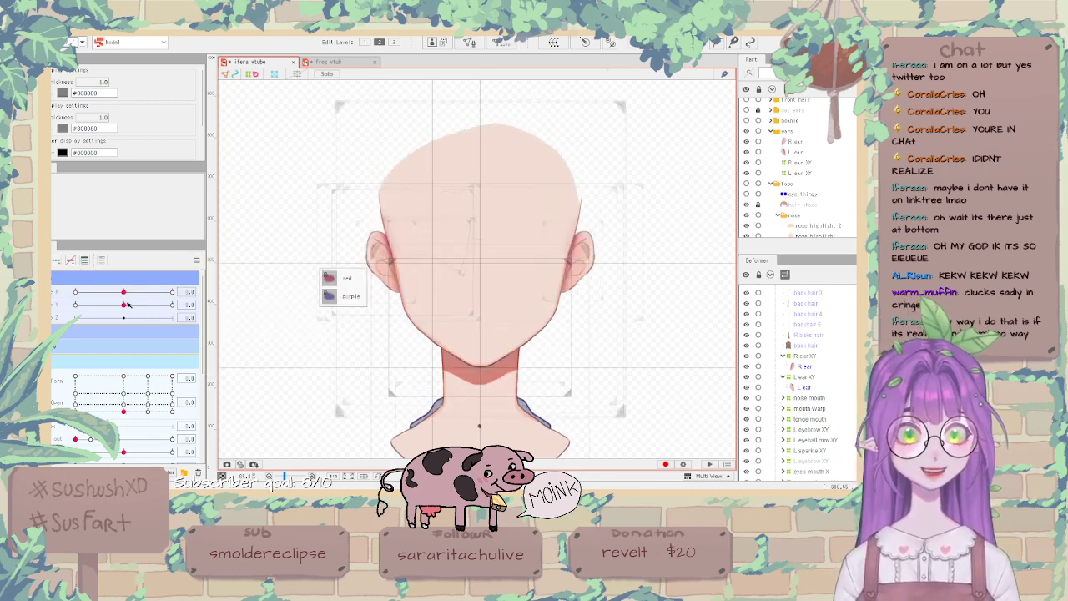
mouse_move(124, 305)
mouse_down()
mouse_move(139, 305)
mouse_move(73, 303)
mouse_move(137, 301)
mouse_move(124, 299)
mouse_up()
click(197, 260)
click(210, 262)
click(197, 260)
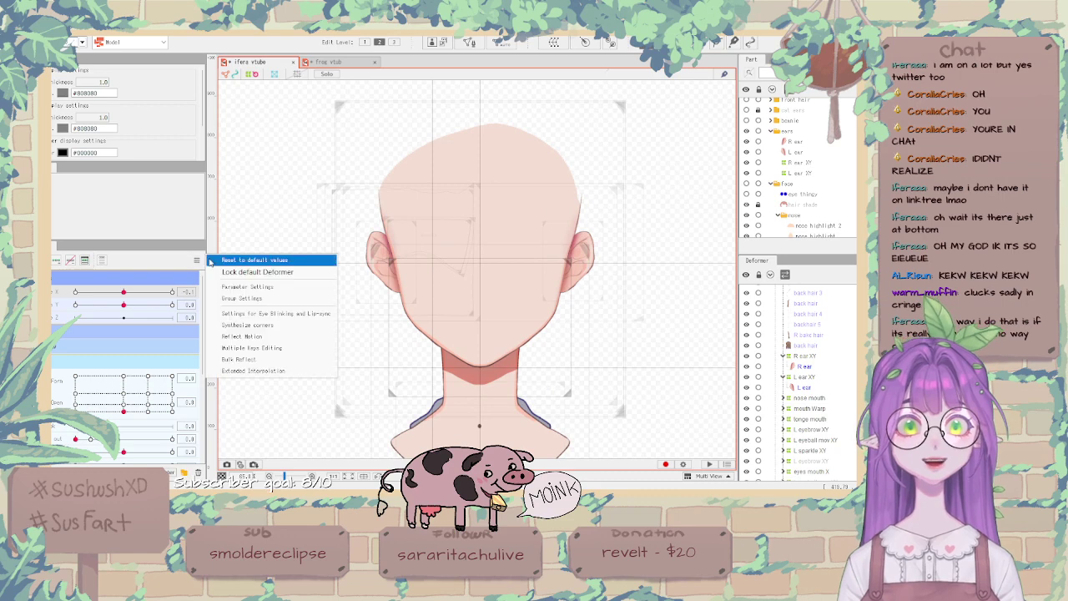
click(213, 261)
click(443, 236)
scroll(443, 236, down, 1)
scroll(468, 240, up, 1)
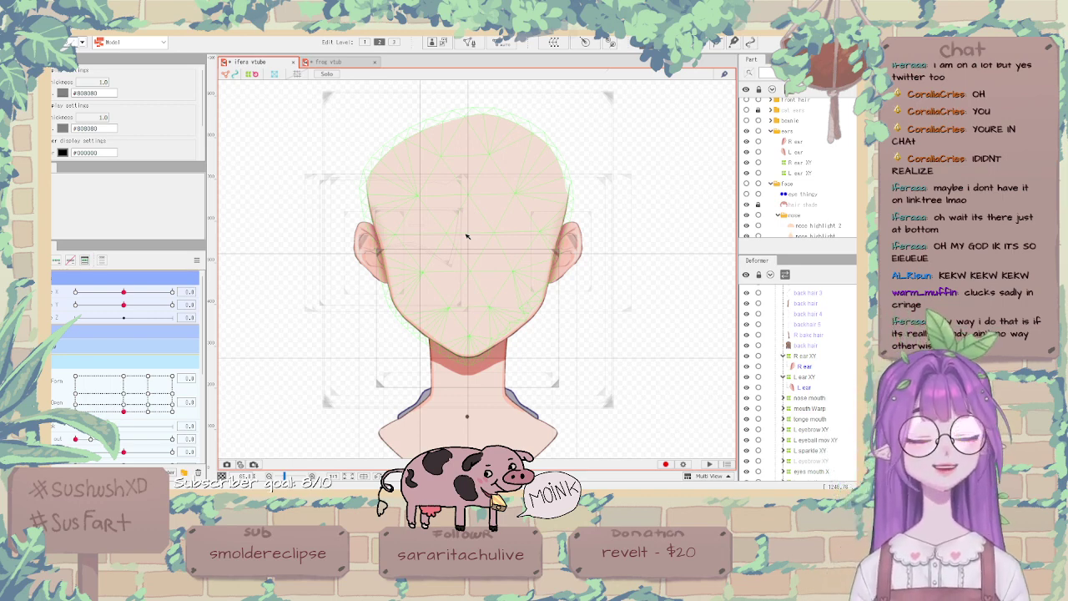
Preview a slight X angle turn and the Y angle at -30, resetting the parameters to default values after each.
mouse_move(124, 291)
mouse_down()
mouse_move(174, 306)
mouse_move(123, 305)
mouse_move(176, 306)
mouse_move(122, 305)
mouse_up()
click(196, 260)
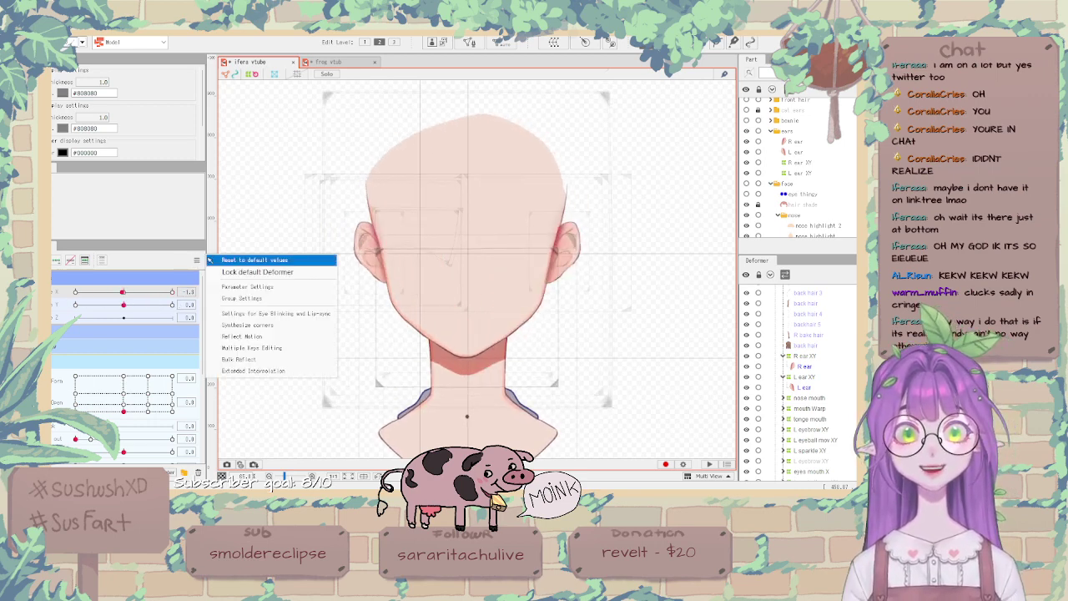
click(210, 259)
drag(117, 306, 58, 321)
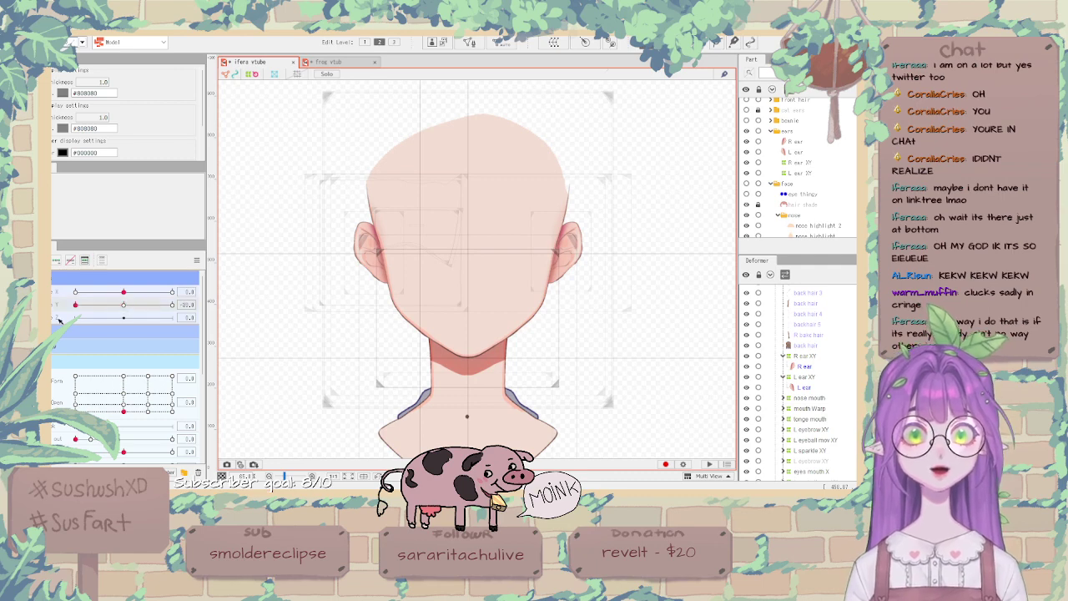
click(197, 259)
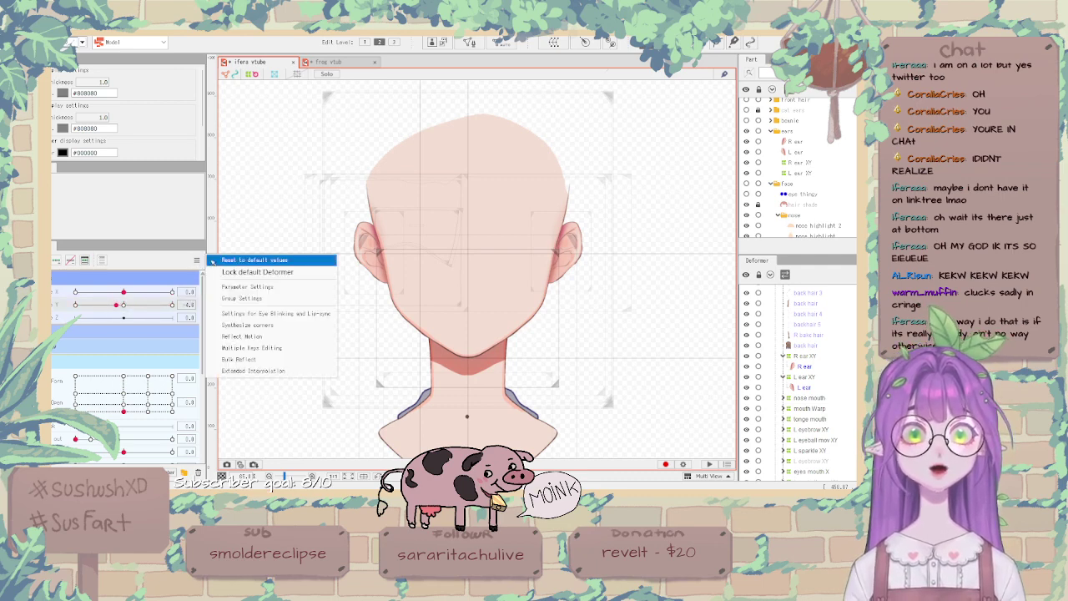
click(216, 260)
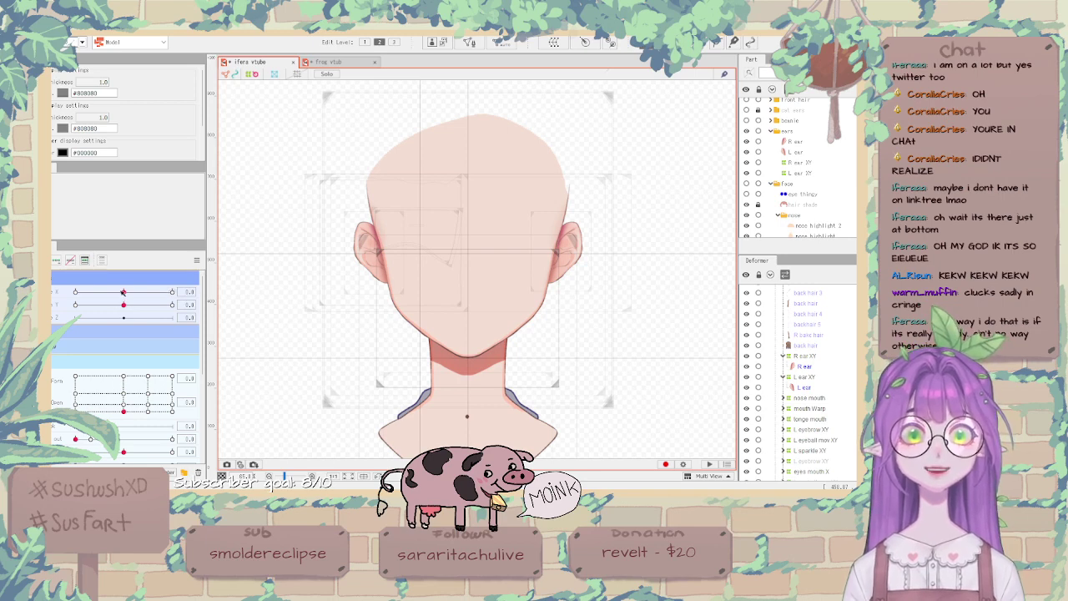
Preview the head turned to X angle about -13, and reset the parameters to default values.
mouse_move(123, 292)
mouse_down()
mouse_move(138, 293)
mouse_move(73, 293)
mouse_move(175, 296)
mouse_move(121, 302)
mouse_move(140, 293)
mouse_move(102, 292)
mouse_up()
click(196, 259)
click(217, 262)
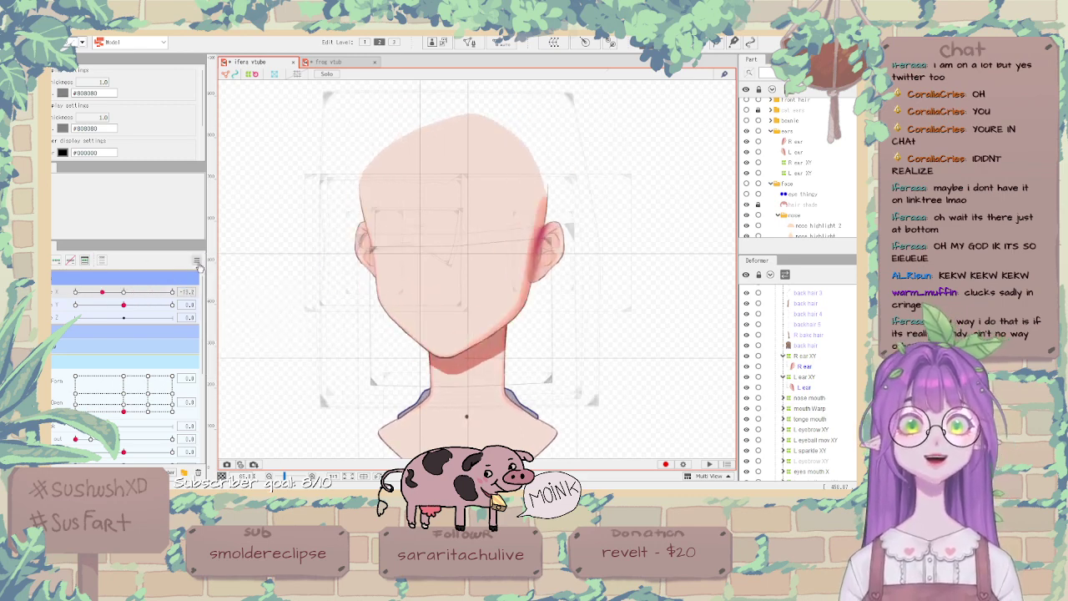
click(196, 260)
click(267, 309)
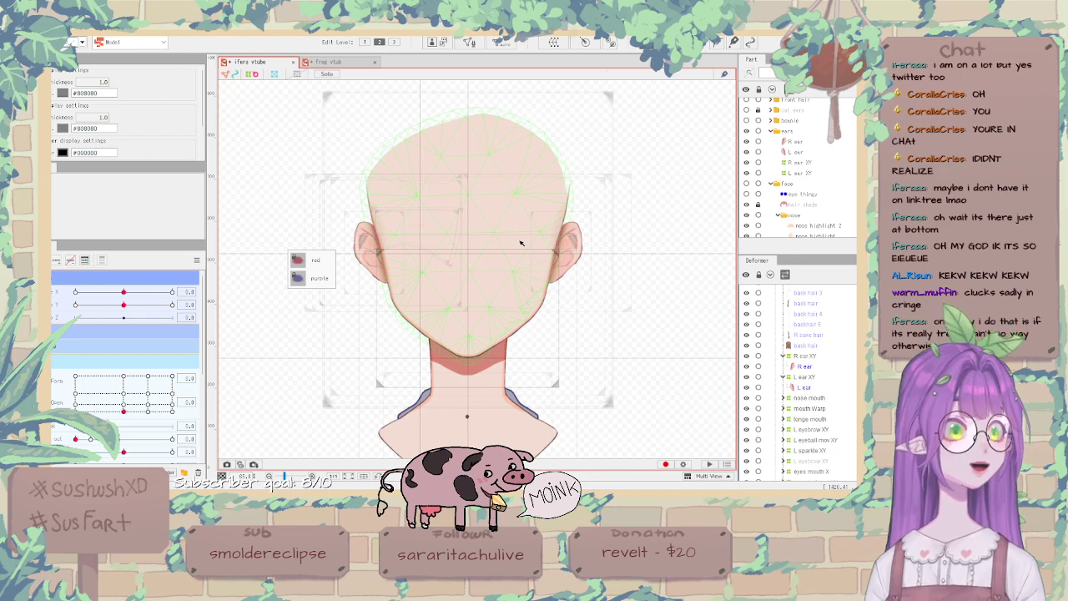
Unlock the eyebrow, both eyelid, L eyeball, eyewhite and L eyebrow shade entries within the face parts.
scroll(852, 196, down, 2)
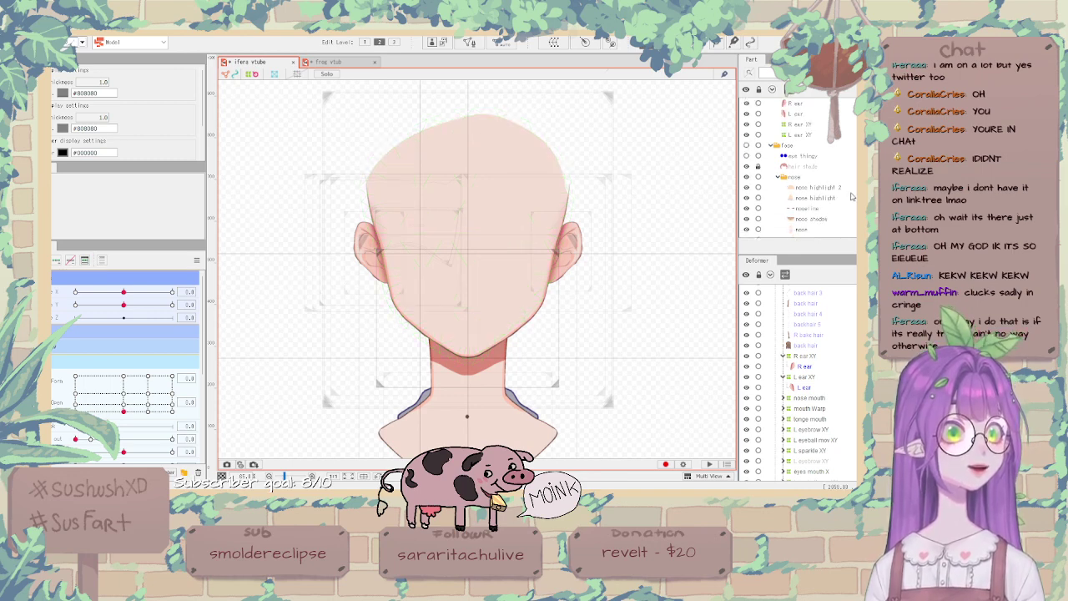
scroll(852, 196, down, 3)
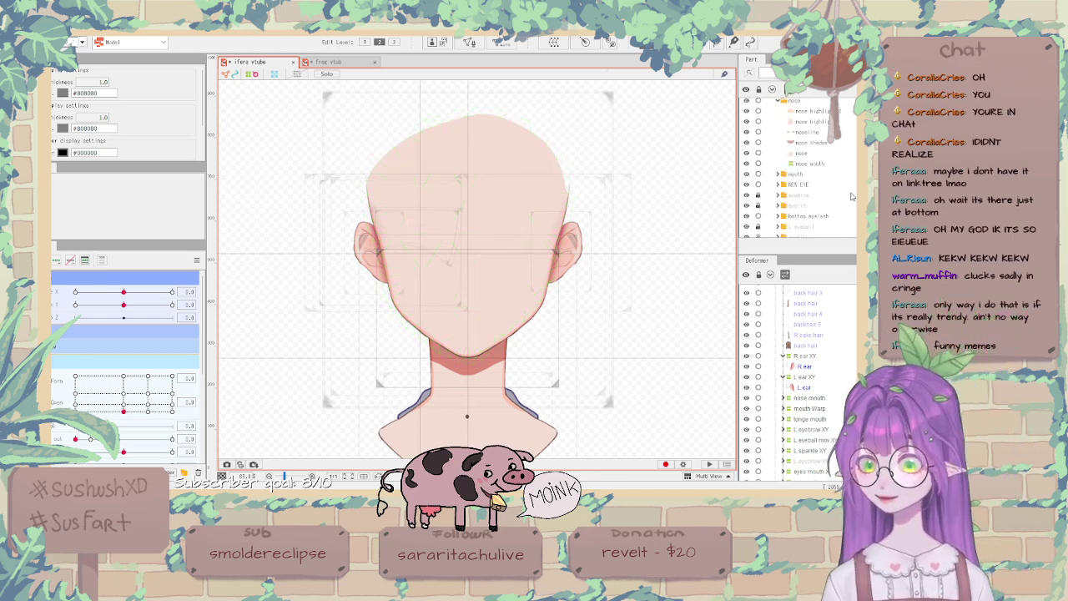
scroll(852, 196, up, 5)
scroll(853, 196, down, 5)
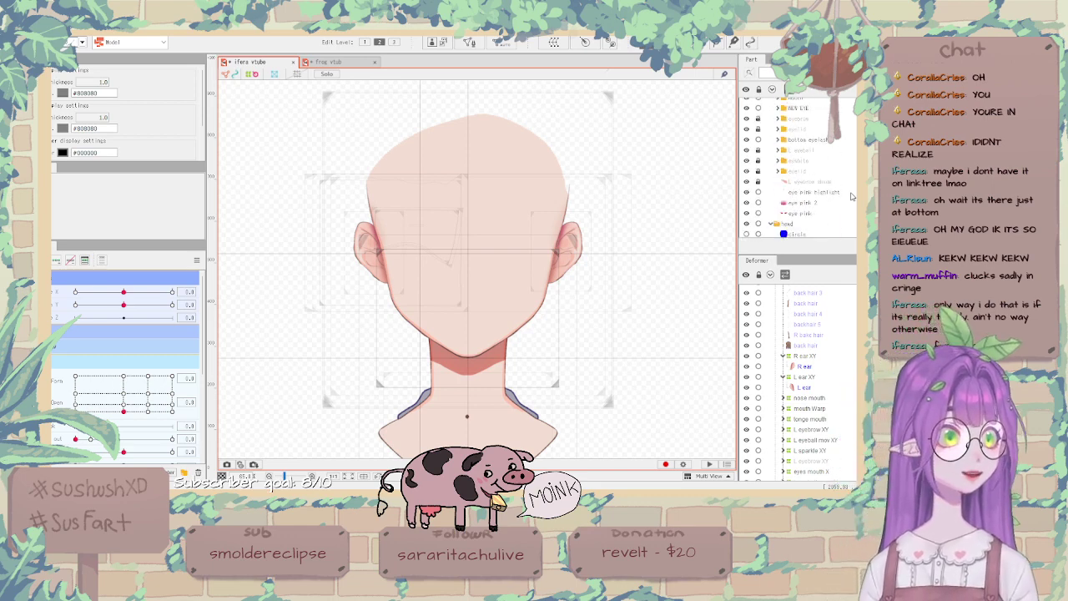
click(758, 157)
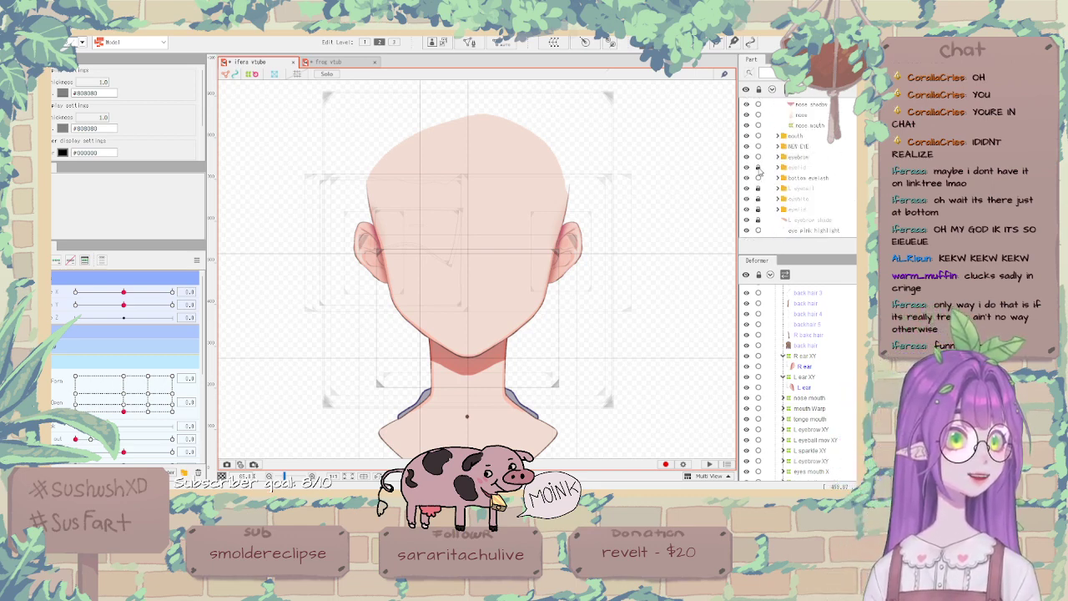
click(758, 167)
click(758, 188)
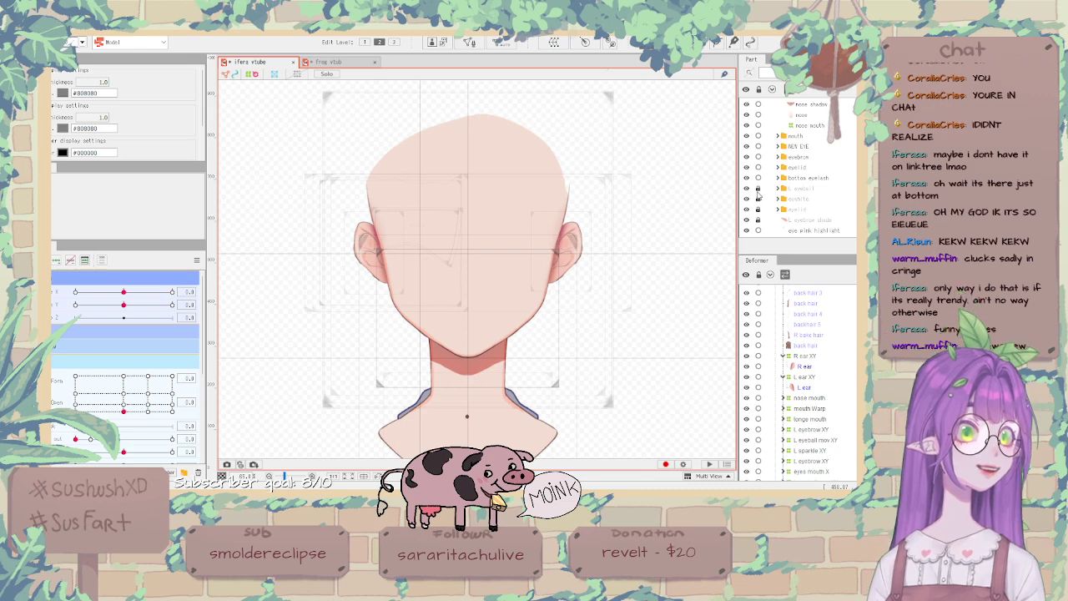
click(758, 199)
click(758, 209)
click(758, 219)
scroll(761, 192, down, 2)
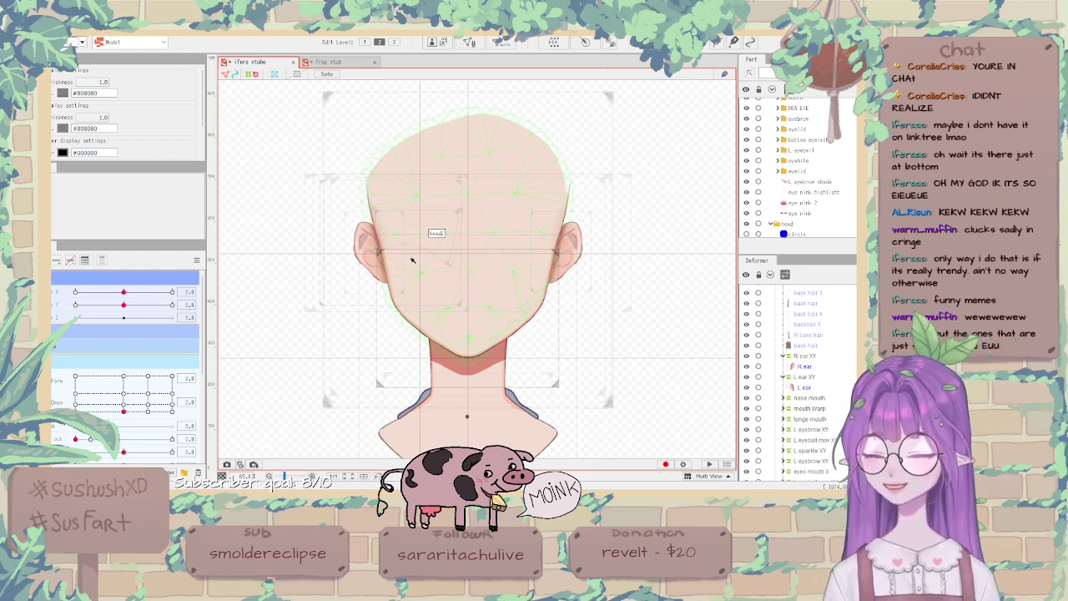
Preview the head swinging from a negative X angle back past centre, and reset the parameters to default values.
drag(123, 291, 100, 292)
drag(95, 333, 125, 327)
click(197, 259)
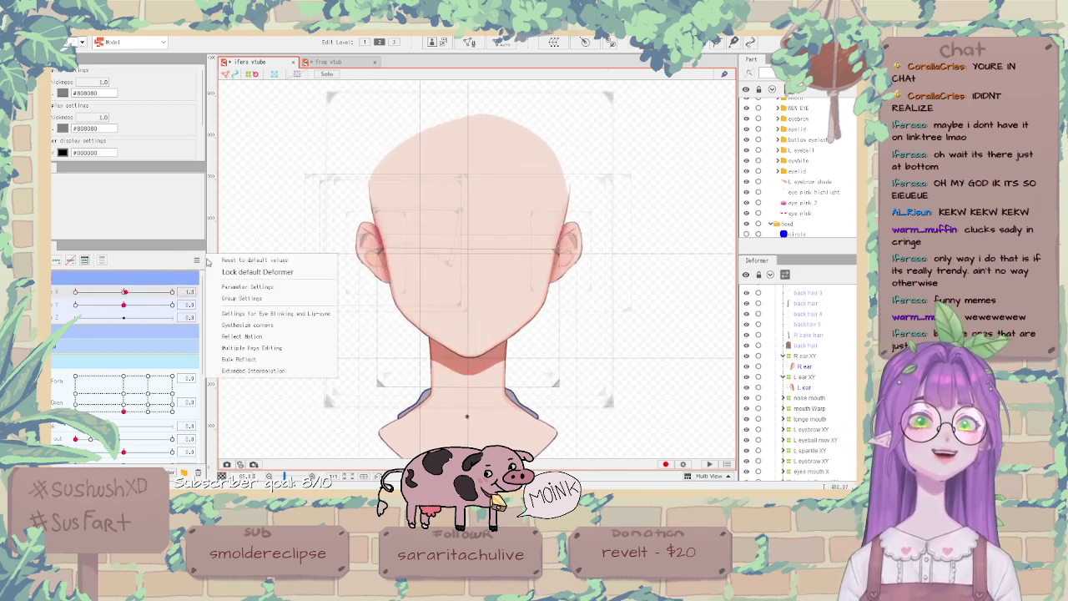
click(242, 261)
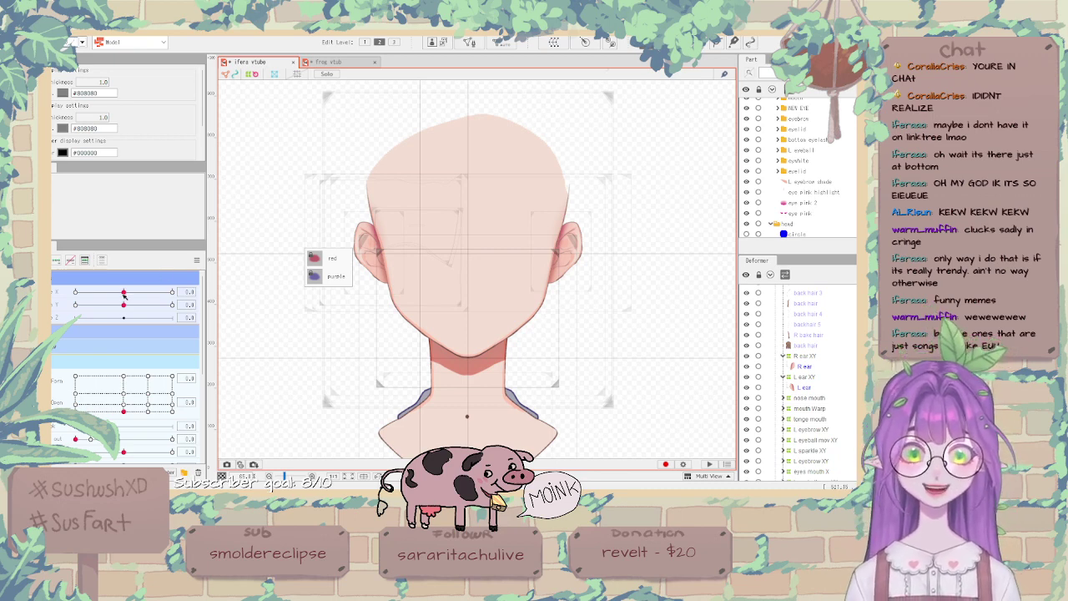
Check small X angle movements to either side of centre, and return the parameters to their default values.
drag(124, 294, 121, 293)
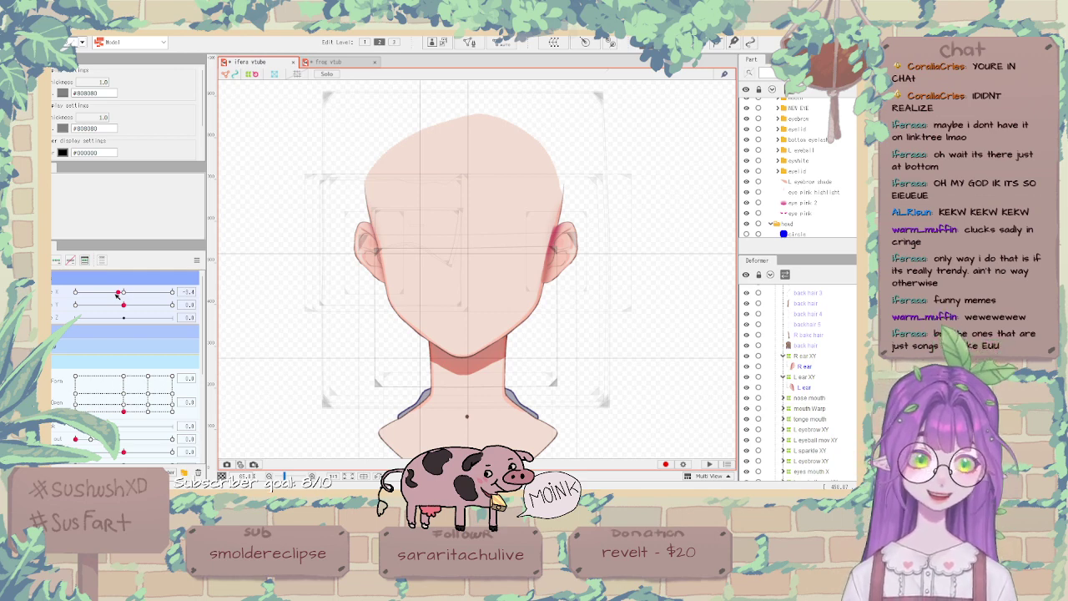
mouse_move(126, 291)
mouse_down()
mouse_move(77, 292)
mouse_move(192, 292)
mouse_move(124, 293)
mouse_up()
click(123, 292)
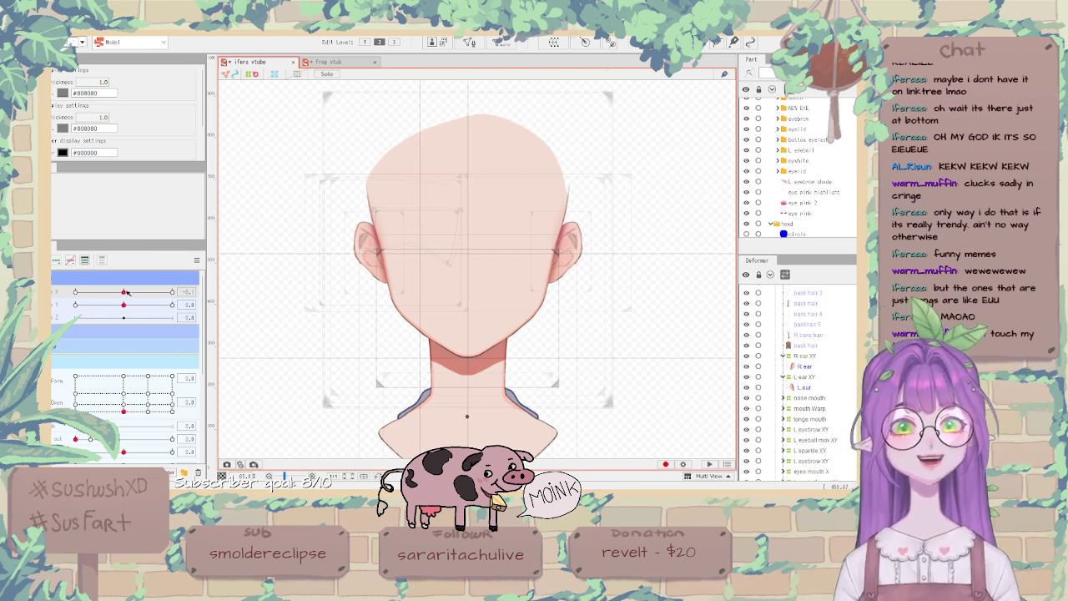
mouse_move(124, 292)
mouse_down()
mouse_move(146, 293)
mouse_move(124, 302)
mouse_up()
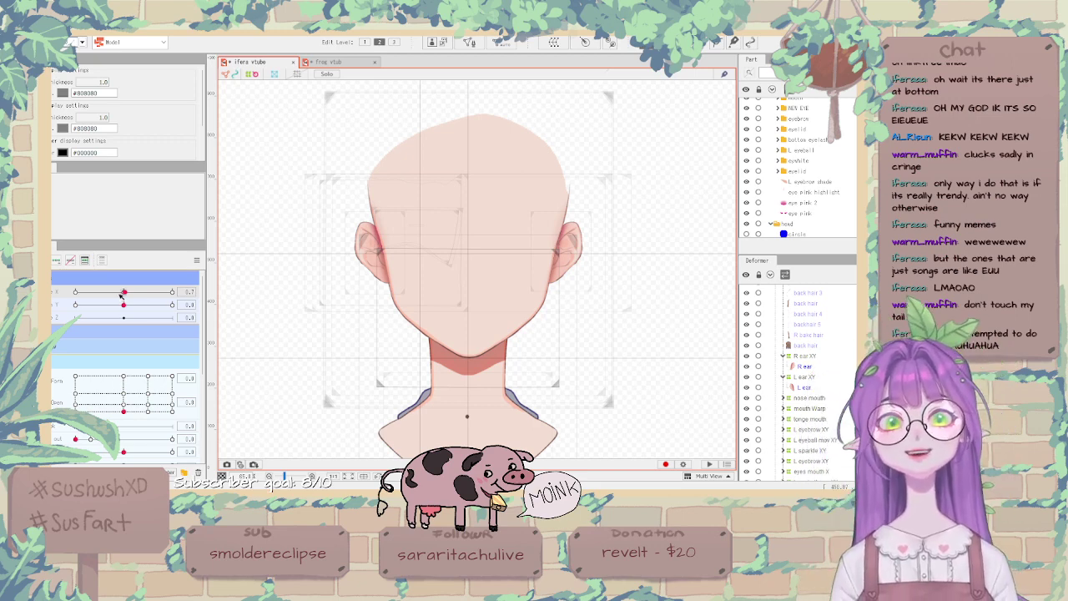
click(197, 260)
click(216, 261)
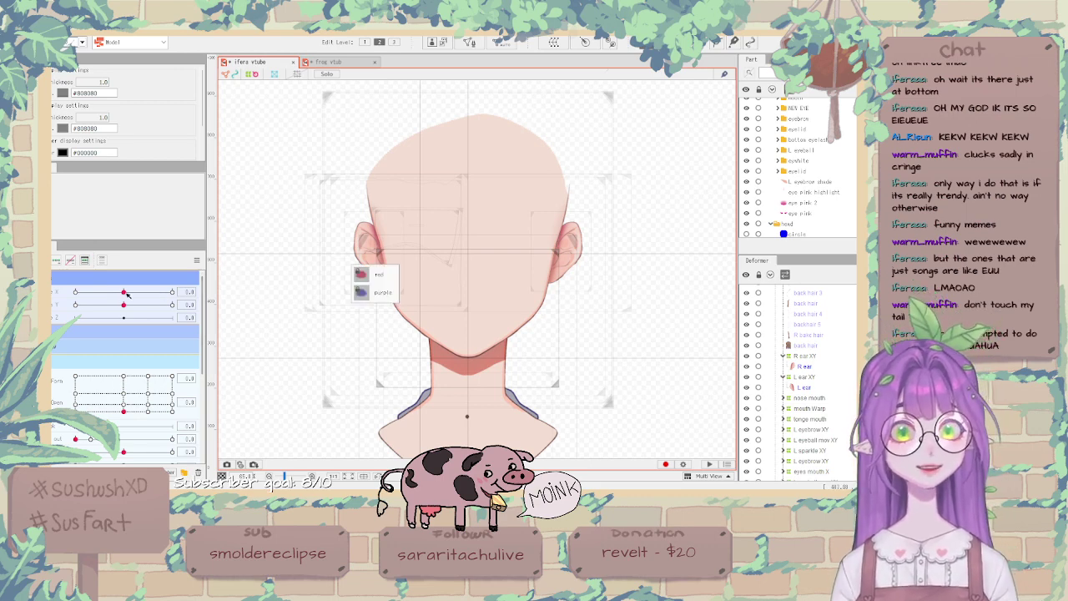
Preview a slight positive X angle turn and one at about 13, resetting the parameters to default values after each.
mouse_move(124, 291)
mouse_down()
mouse_move(93, 305)
mouse_move(129, 304)
mouse_move(77, 303)
mouse_move(124, 306)
mouse_up()
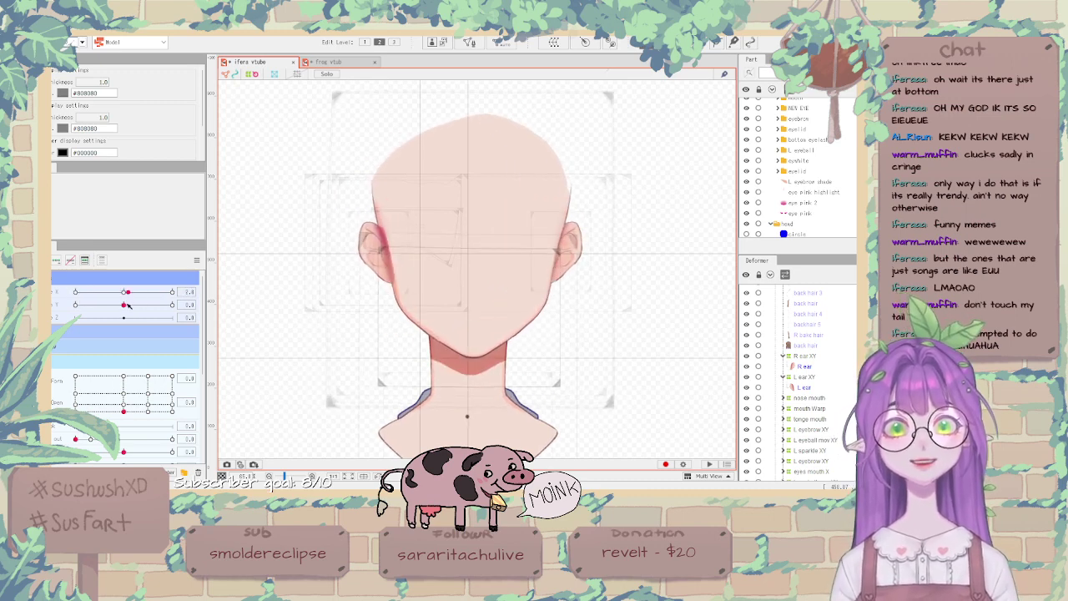
click(197, 260)
click(258, 259)
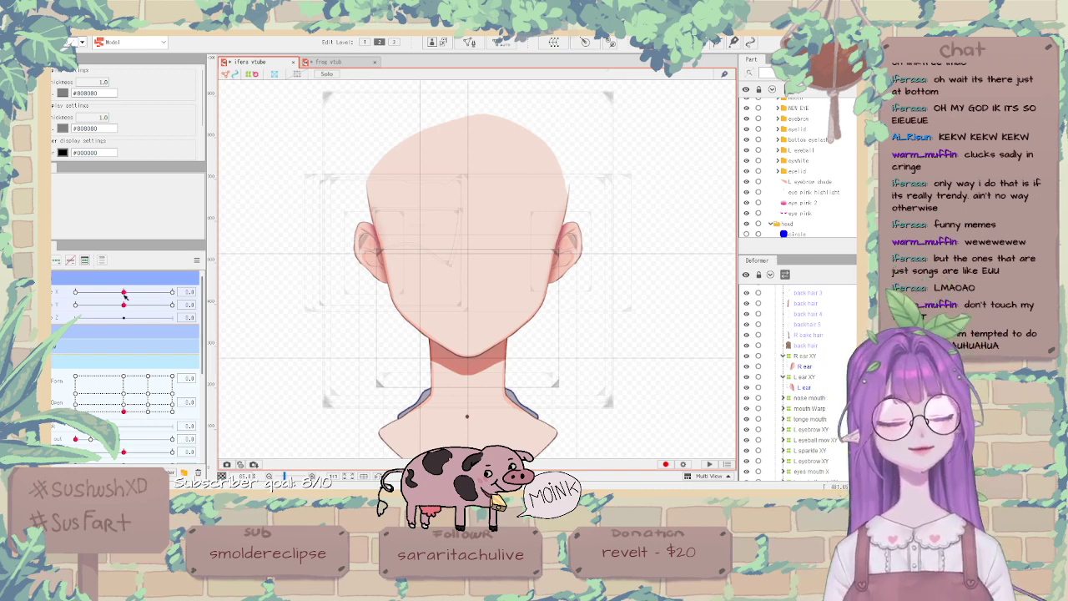
drag(124, 292, 146, 304)
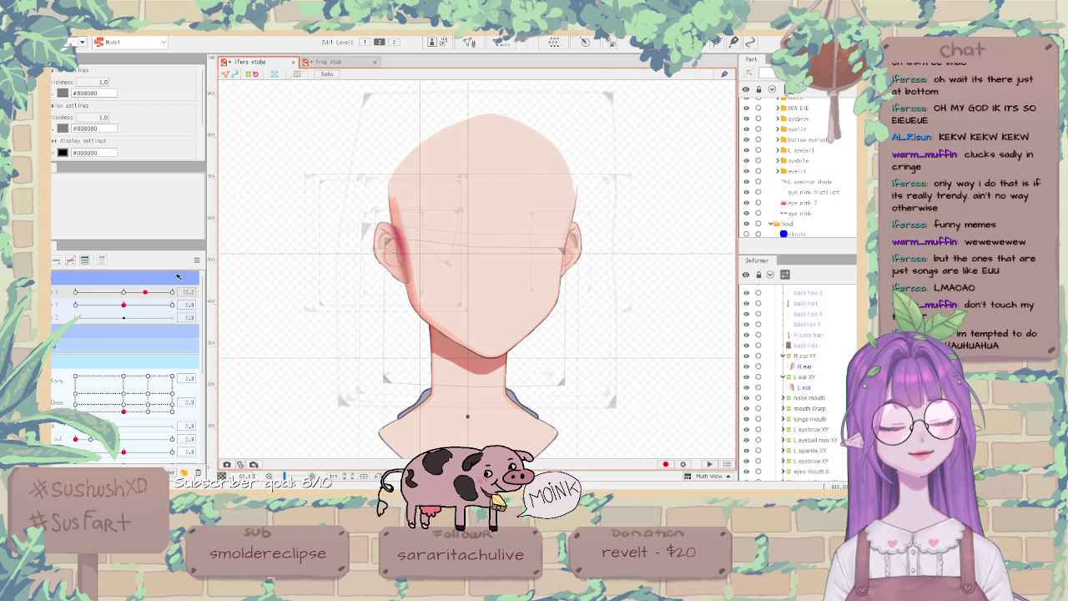
click(197, 259)
click(291, 259)
Collapse the pink eye on off and head XY deformer groups, and select the pink eye on off deformer.
scroll(294, 254, down, 2)
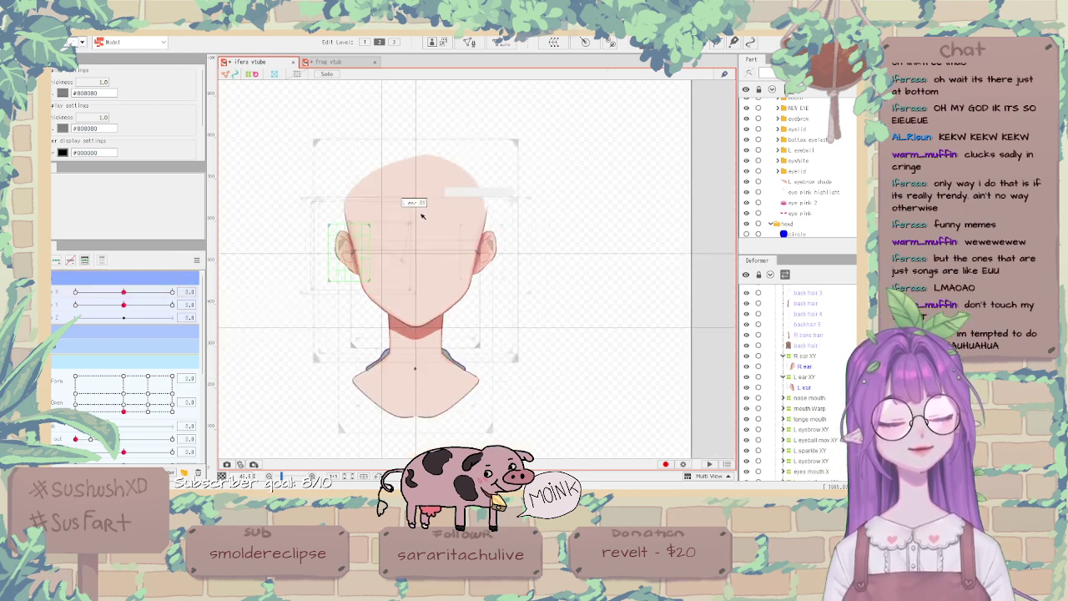
scroll(423, 216, up, 2)
scroll(843, 191, up, 4)
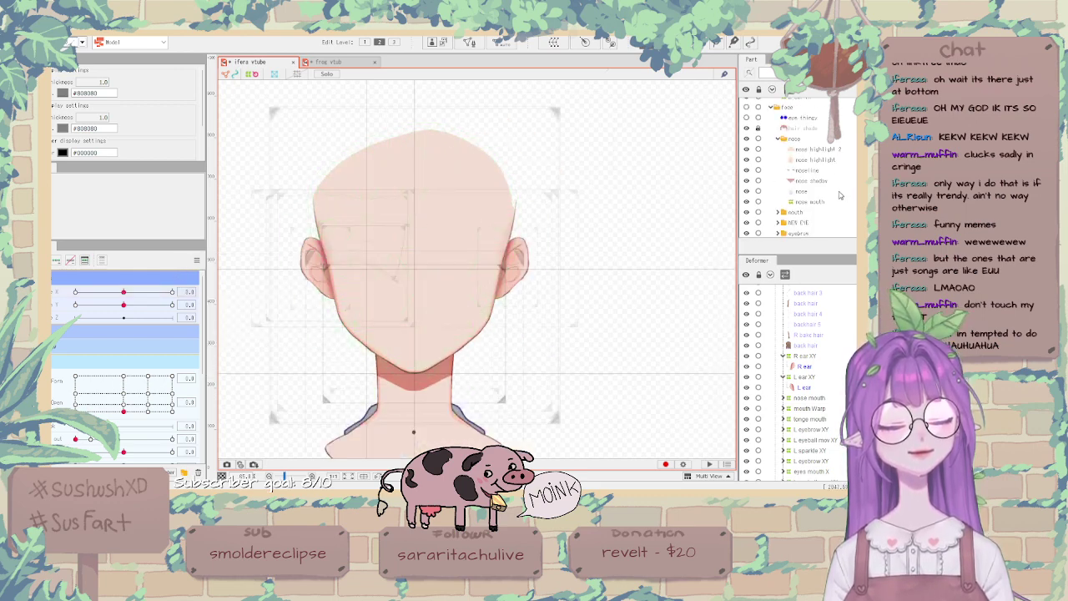
scroll(802, 376, up, 3)
scroll(831, 398, down, 5)
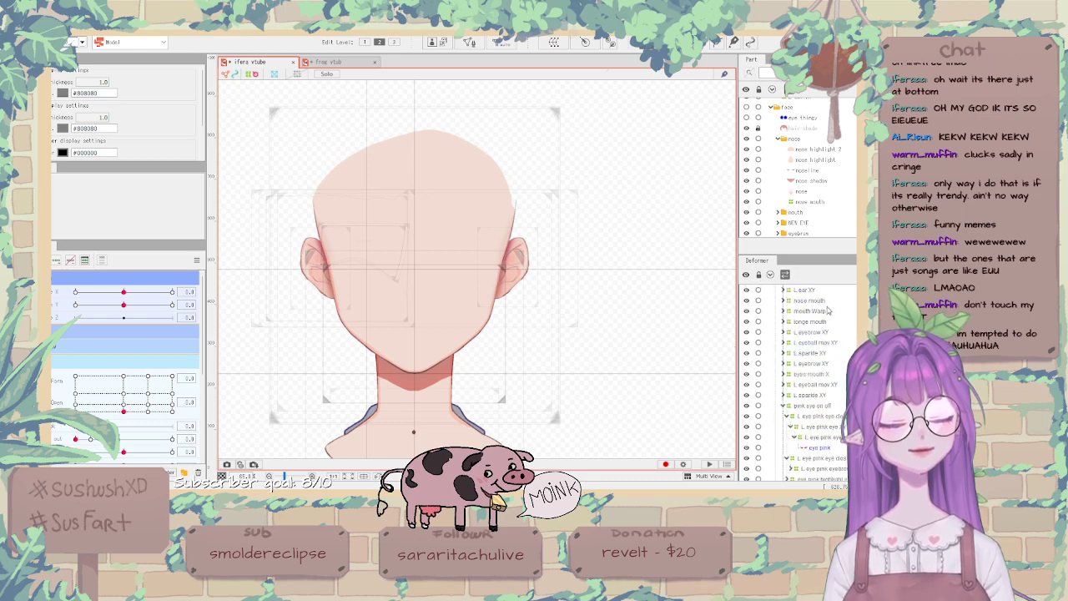
click(784, 406)
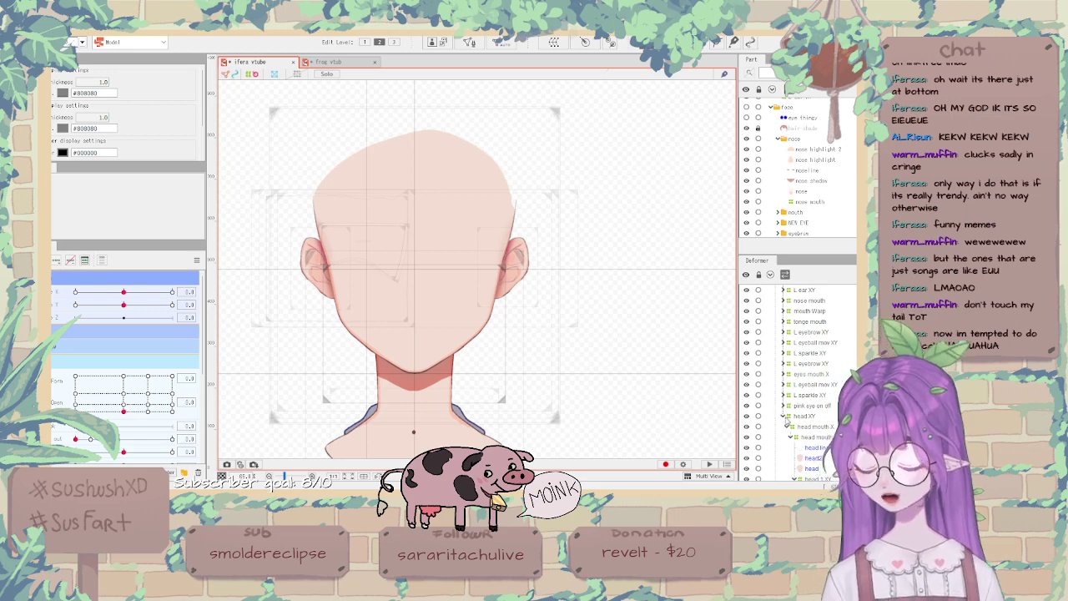
click(785, 416)
click(789, 416)
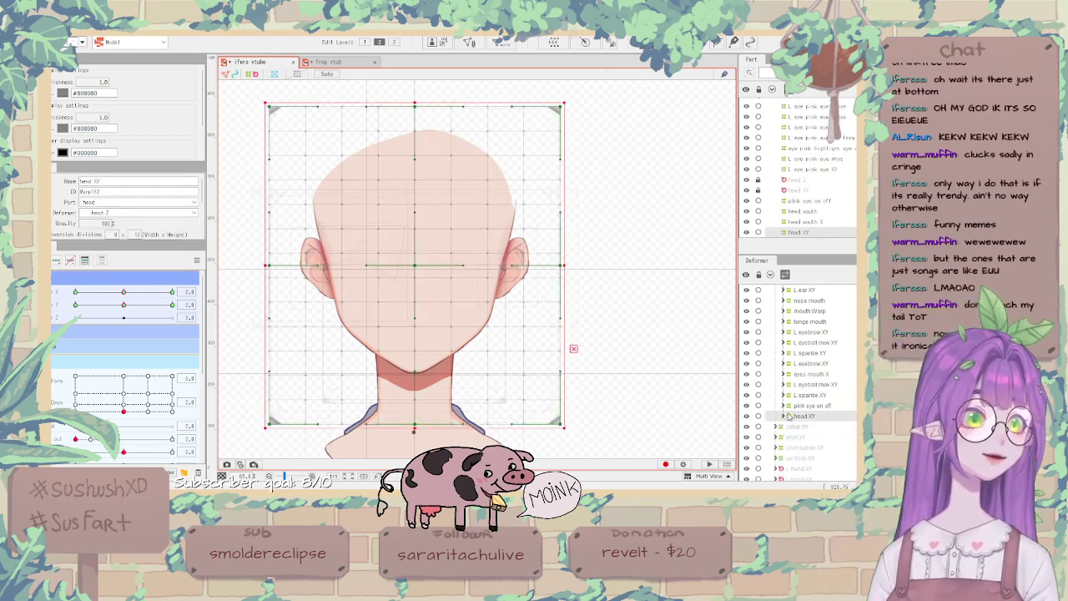
click(793, 406)
scroll(816, 401, up, 1)
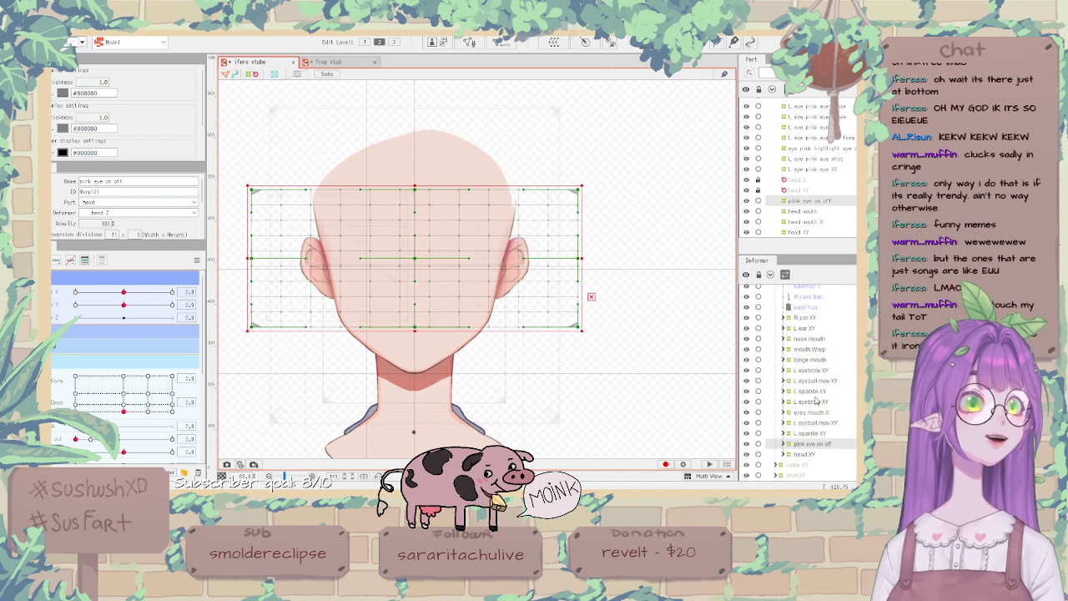
Show the blush part on the head and hide it again.
scroll(769, 209, up, 3)
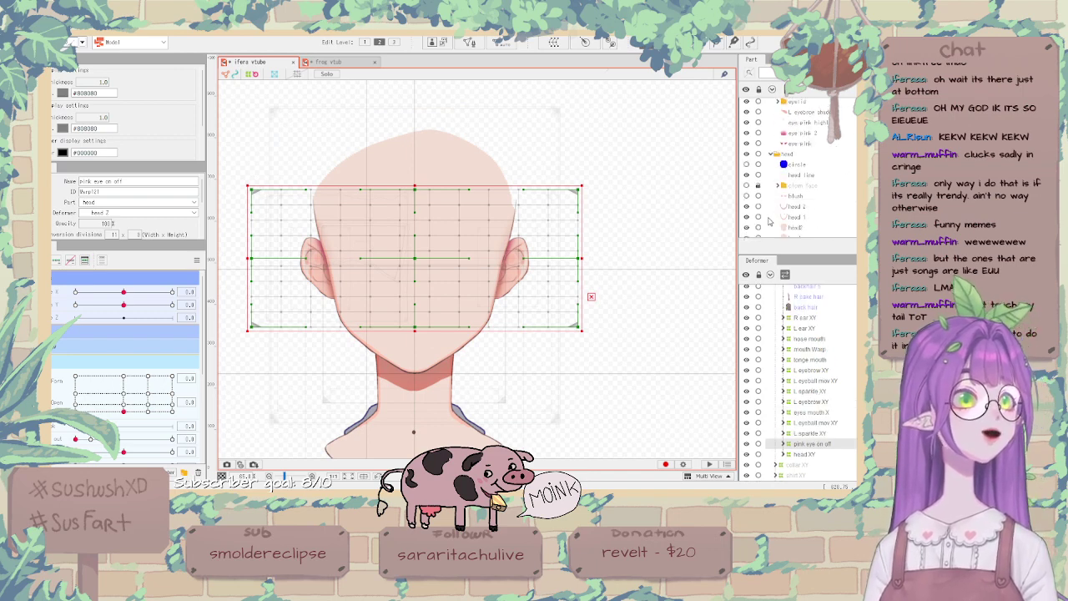
click(748, 196)
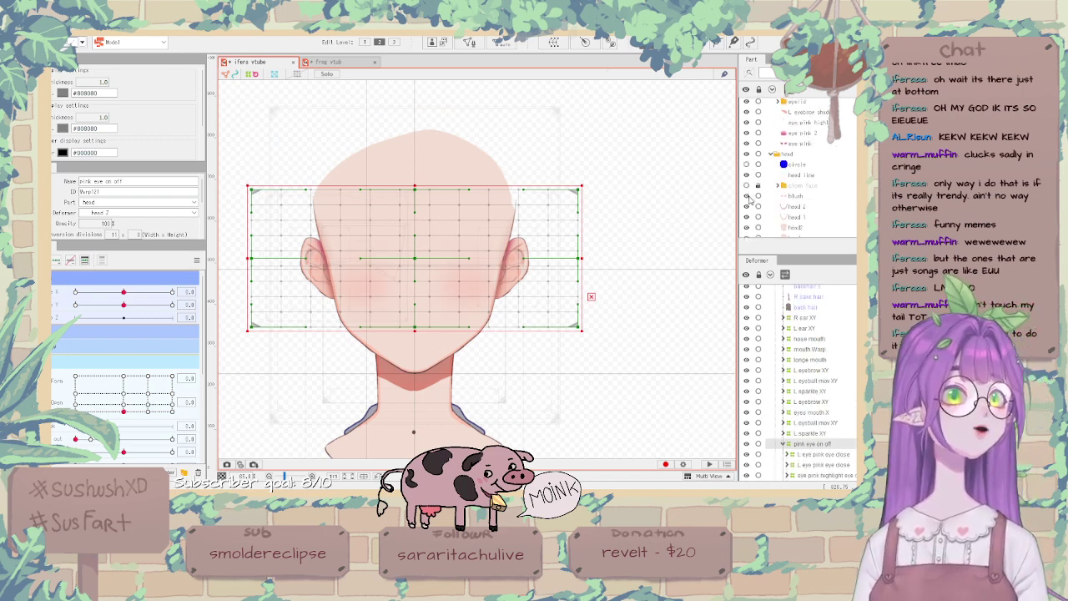
click(747, 196)
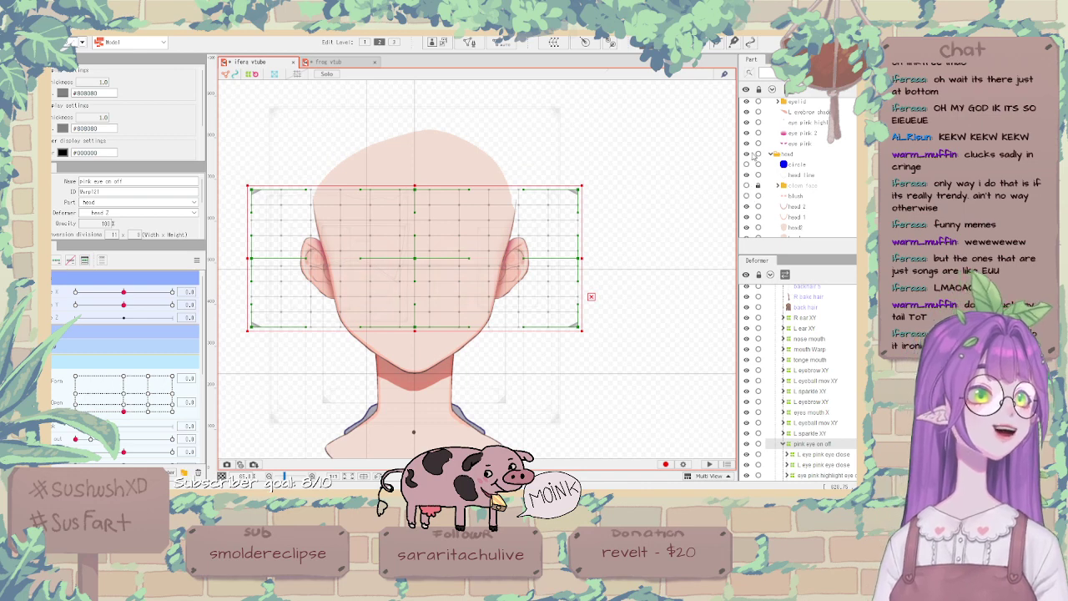
Make the face part folder visible, and collapse the pink eye on off deformer group.
scroll(753, 157, down, 5)
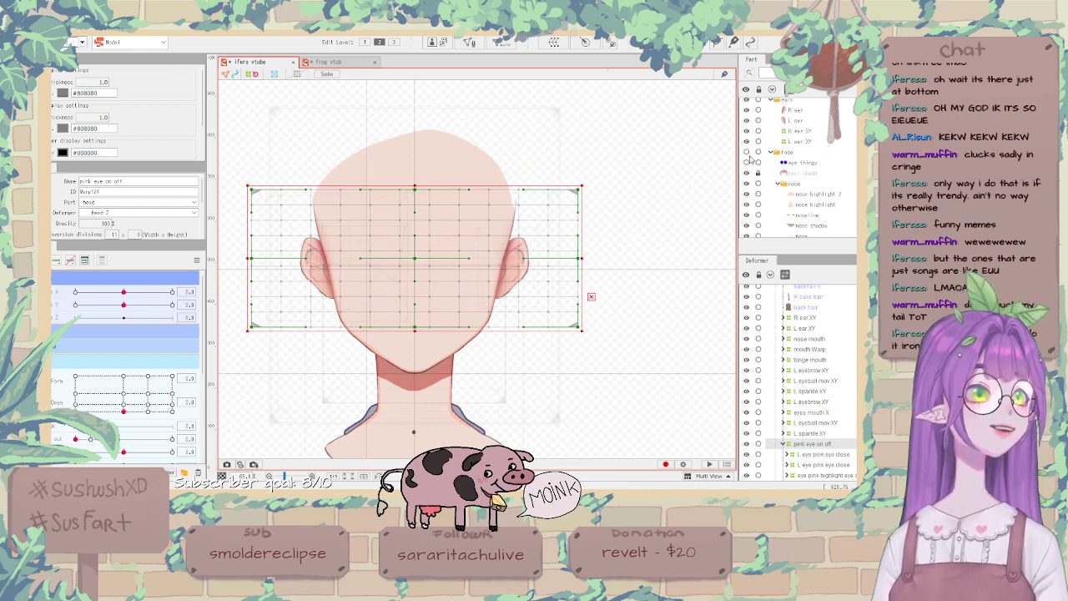
click(747, 162)
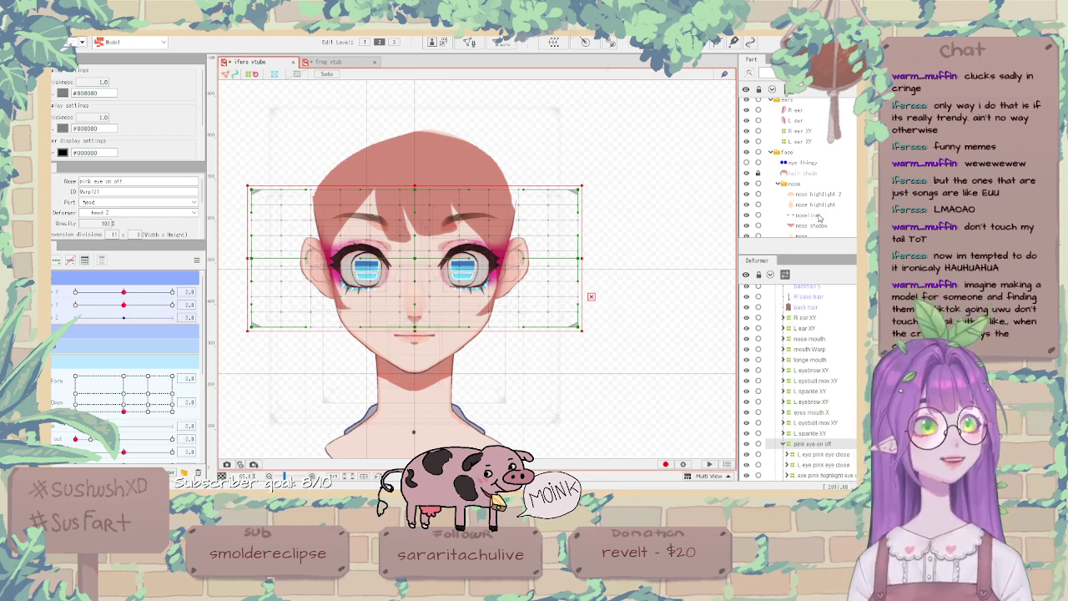
scroll(810, 187, down, 2)
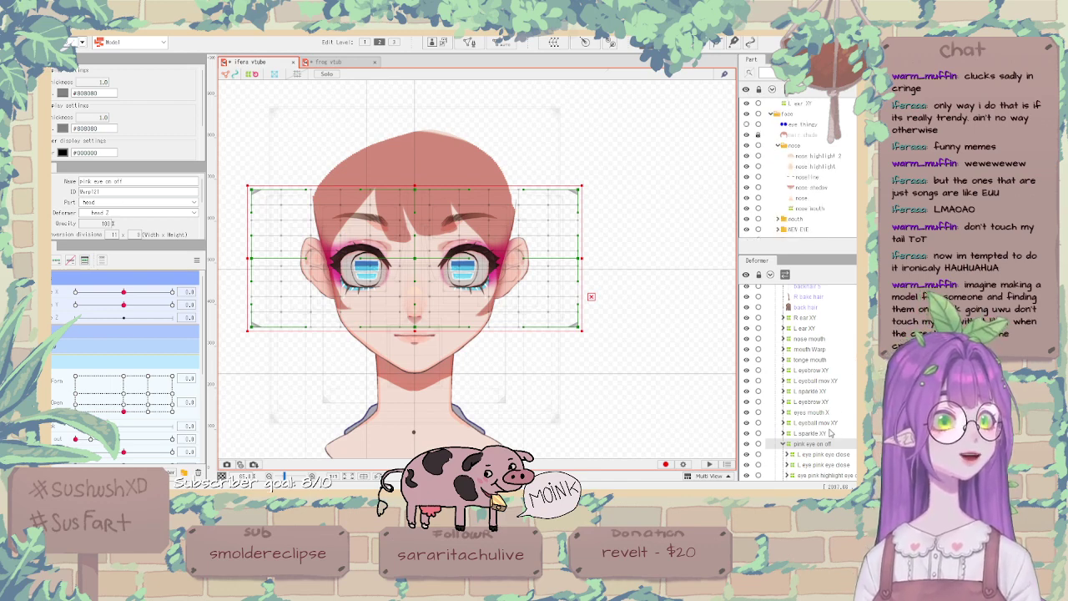
click(783, 444)
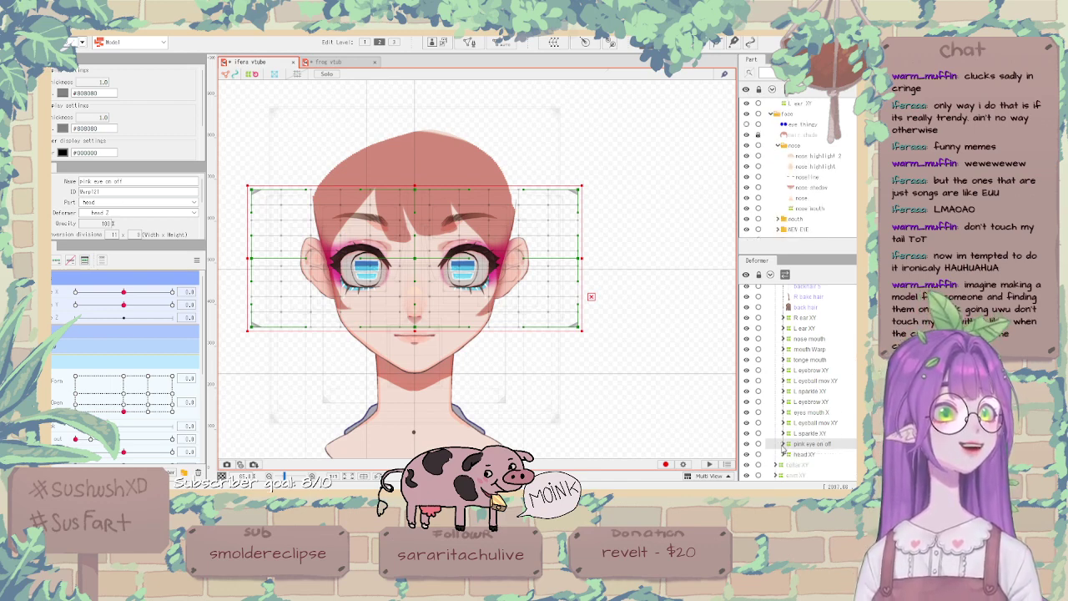
Try moving the nose mouth and pink eye on off deformers together sideways, and undo the move.
scroll(812, 419, up, 3)
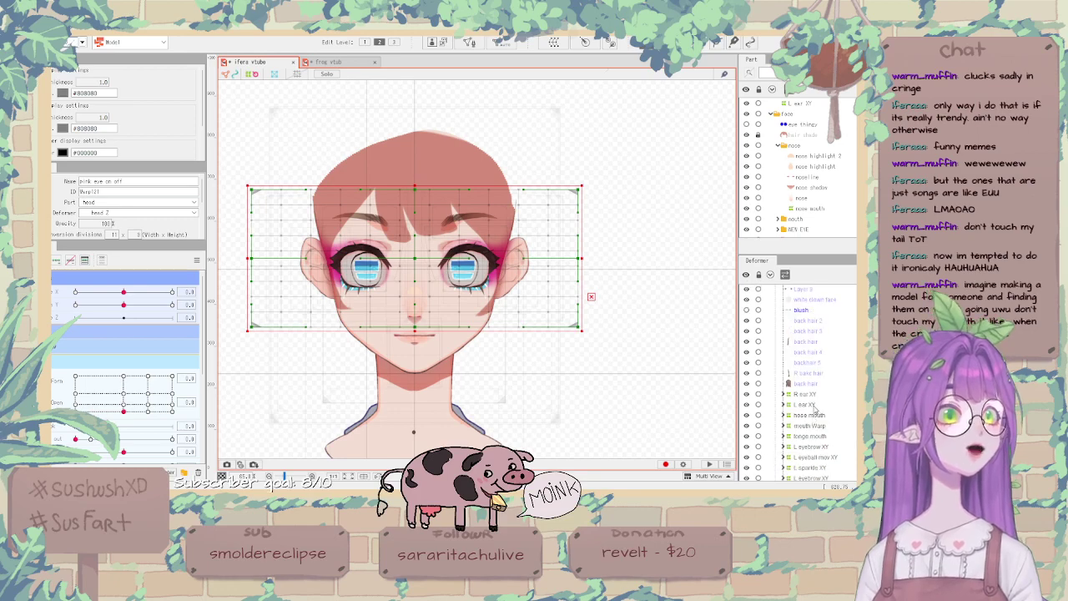
click(813, 416)
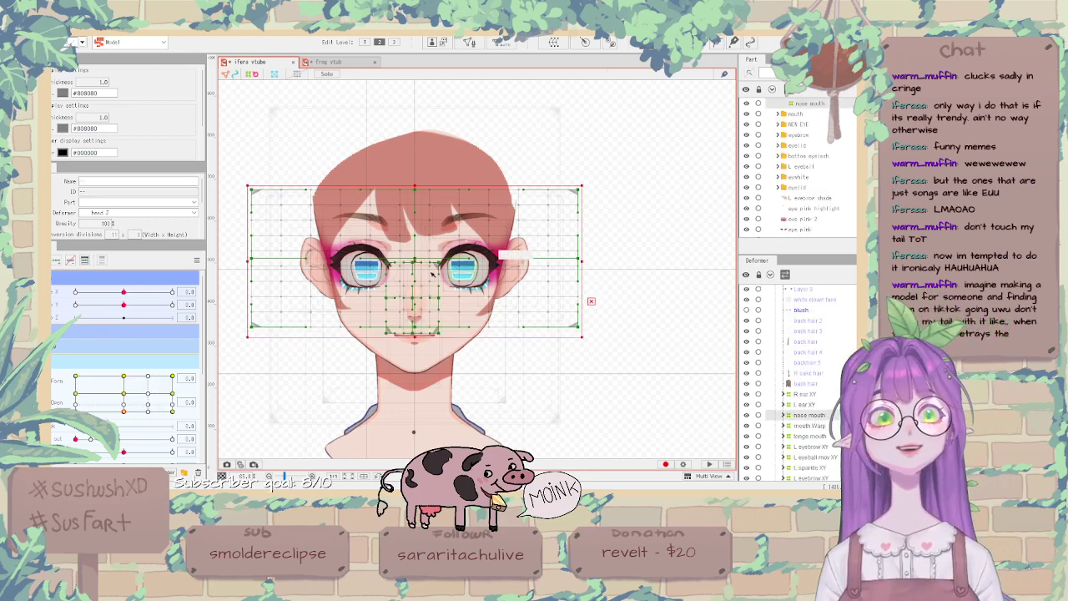
drag(368, 298, 396, 298)
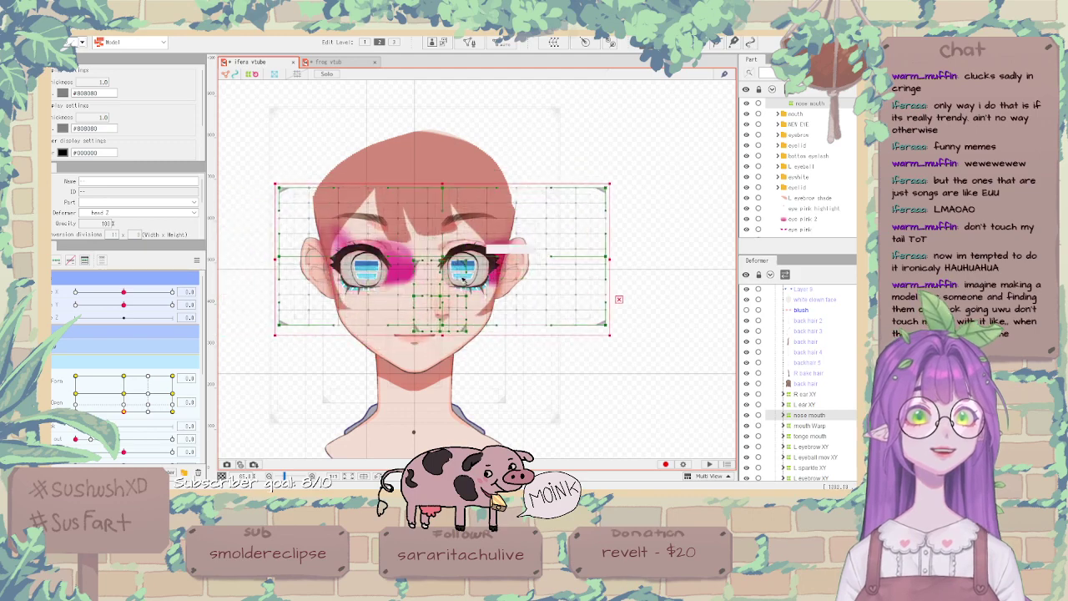
key(ctrl+z)
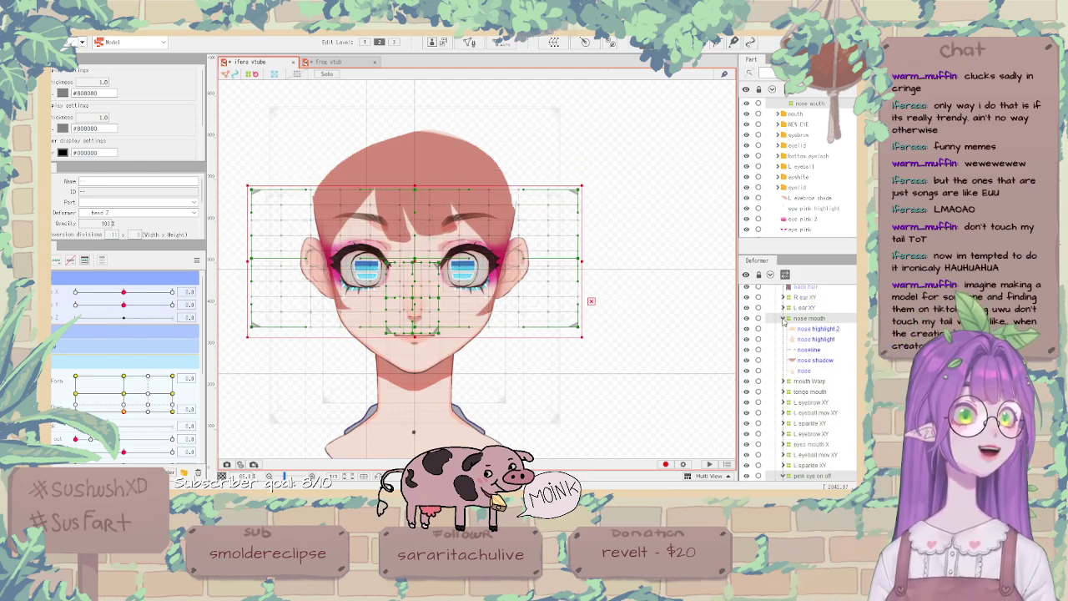
Select all facial feature deformers from nose mouth to pink eye on off, and try moving them sideways together, undoing the move.
click(815, 424)
click(815, 427)
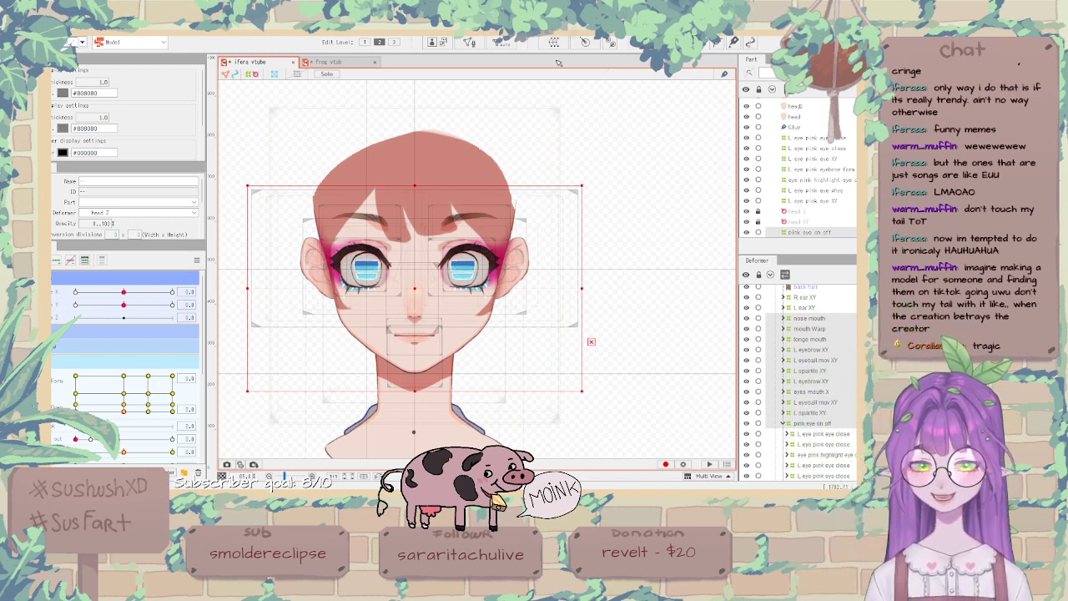
drag(413, 290, 424, 290)
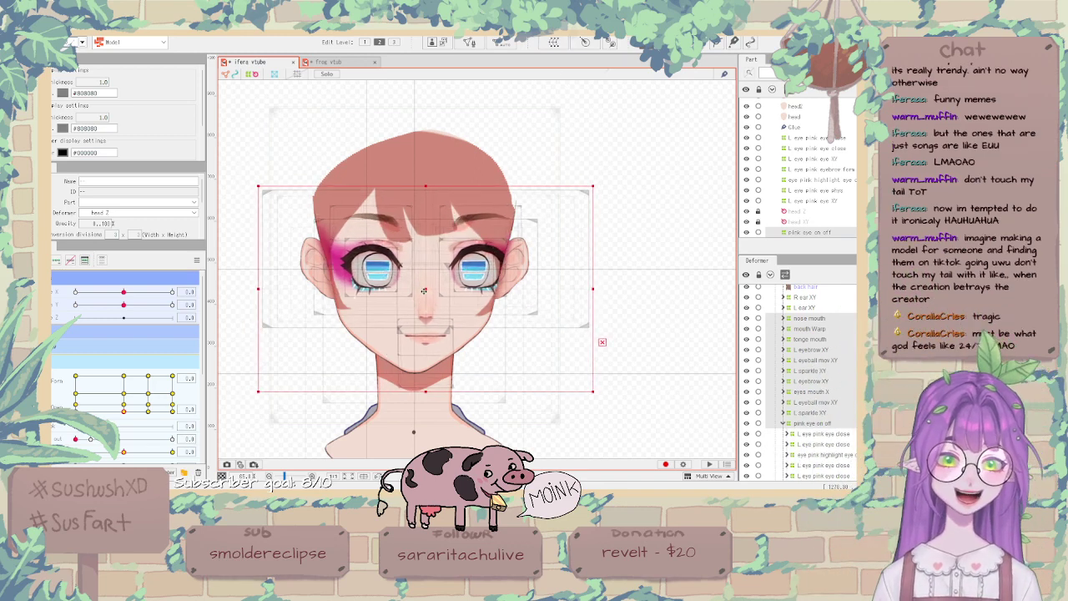
key(ctrl+z)
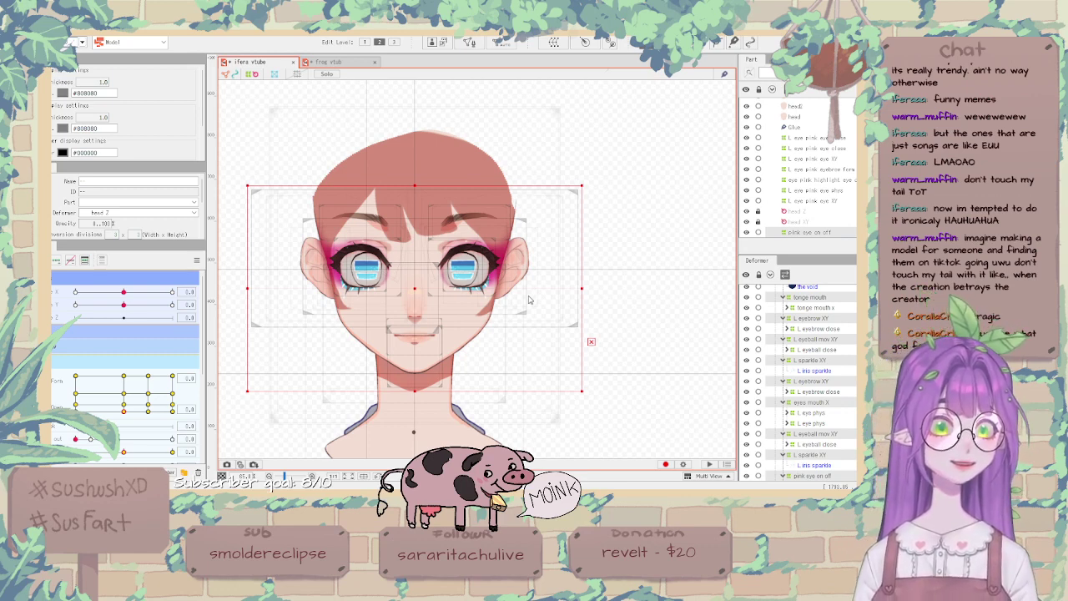
Create a warp deformer named face XY around the selected facial deformers, and increase its conversion divisions.
key(ctrl+z)
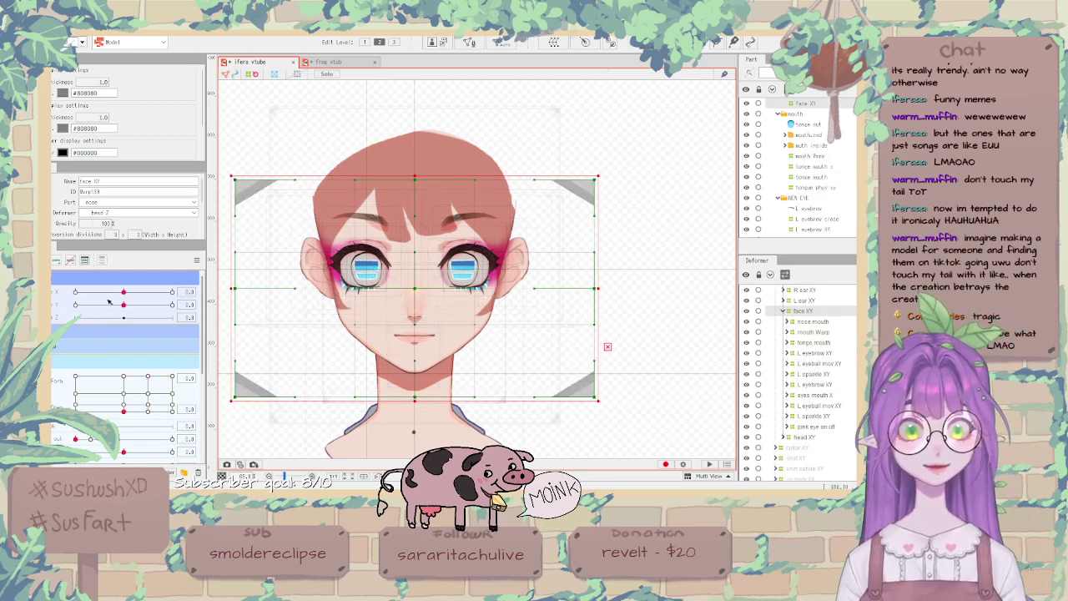
scroll(99, 223, down, 1)
drag(111, 197, 130, 197)
scroll(121, 199, down, 1)
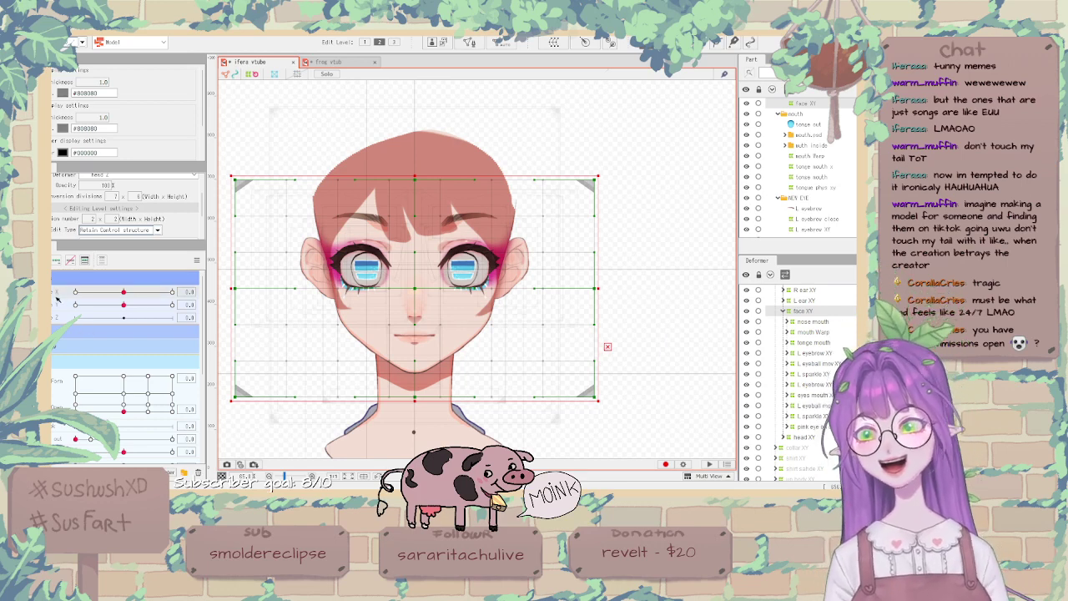
Add three keys to face XY on Angle X and Angle Y, and try shifting it sideways at Angle X -30.
click(56, 260)
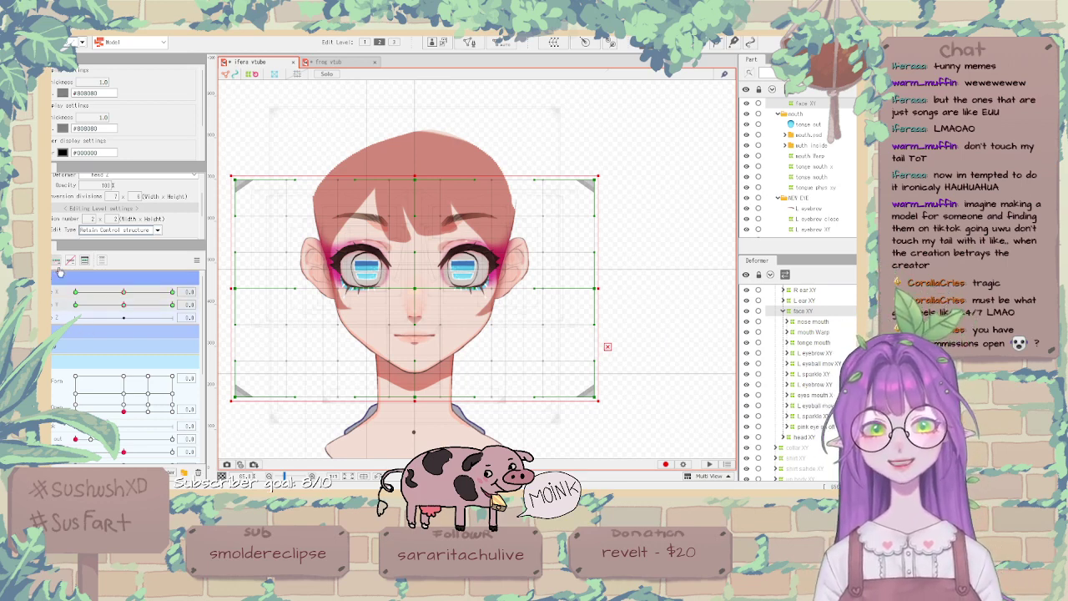
drag(121, 291, 73, 292)
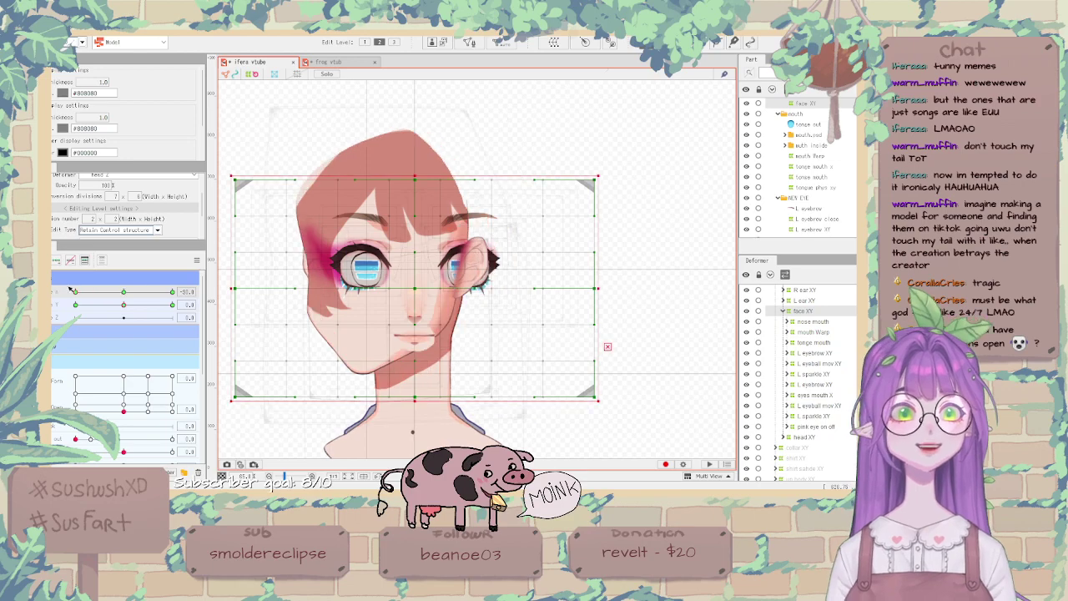
scroll(556, 279, down, 2)
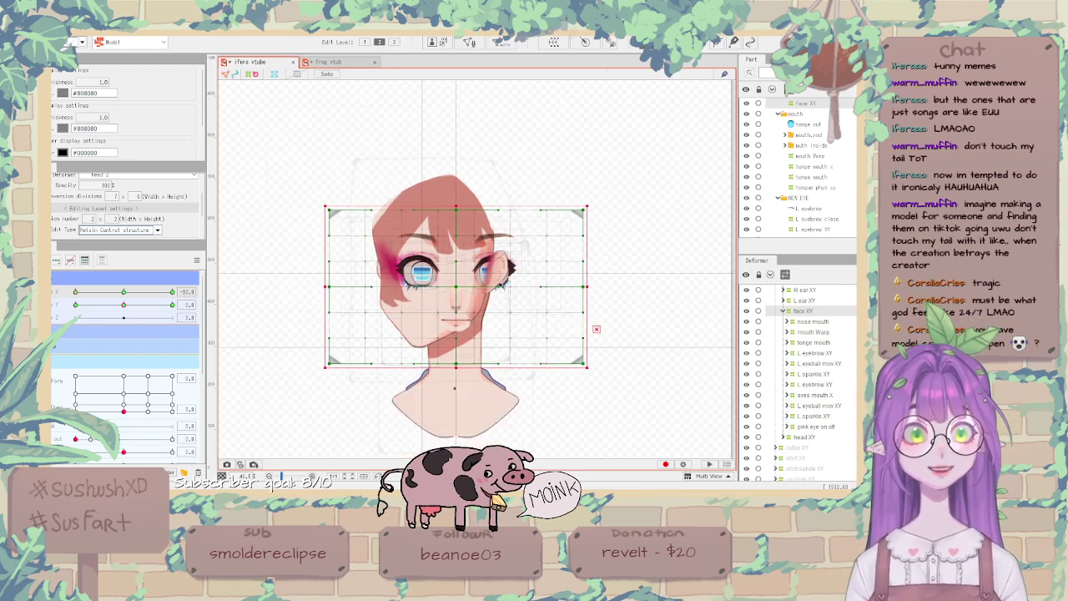
scroll(385, 269, up, 5)
scroll(421, 266, down, 3)
scroll(435, 298, up, 1)
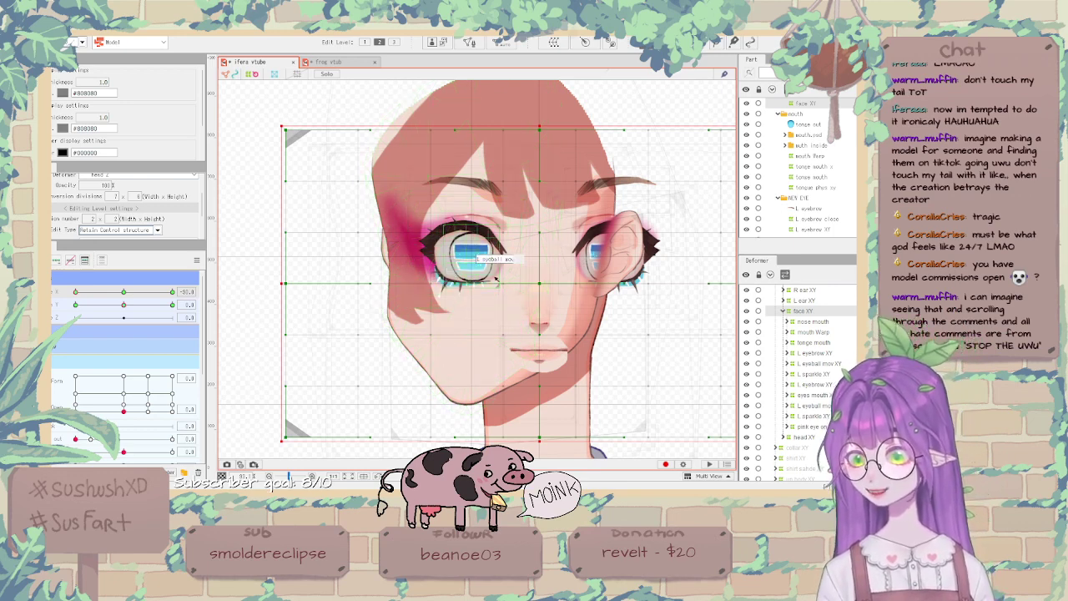
drag(543, 283, 517, 282)
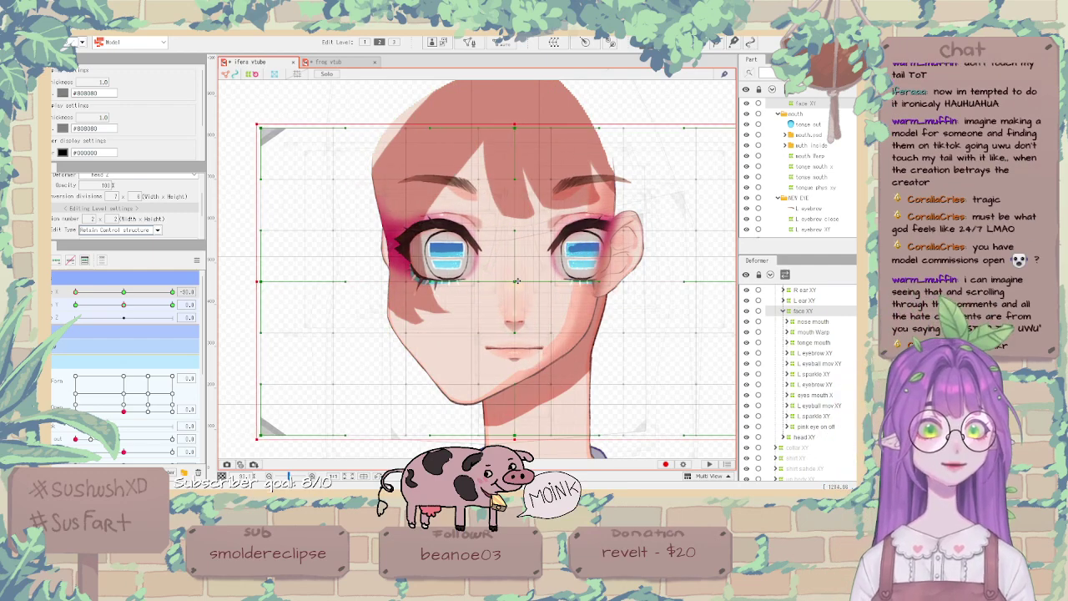
key(ctrl+z)
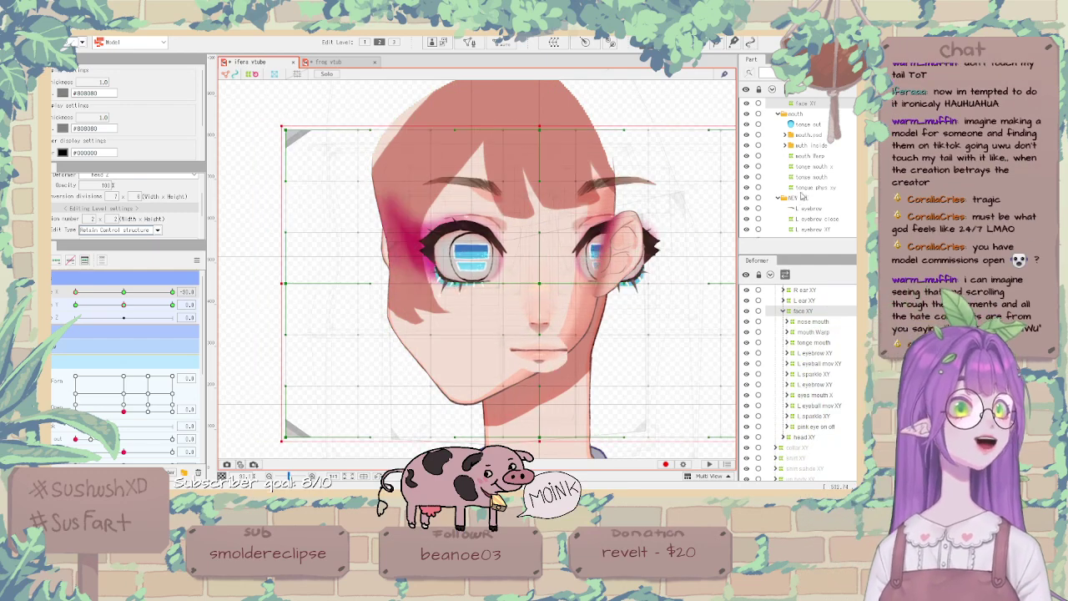
Hide the hair shade part in the face folder, and try moving the face XY deformer.
scroll(803, 197, up, 3)
click(747, 134)
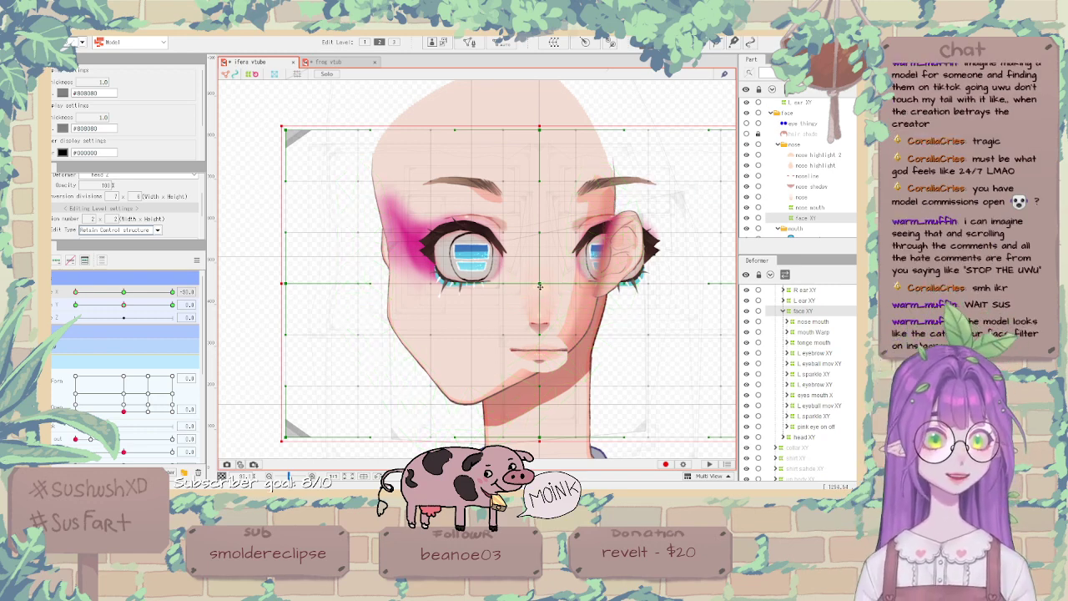
drag(529, 287, 630, 290)
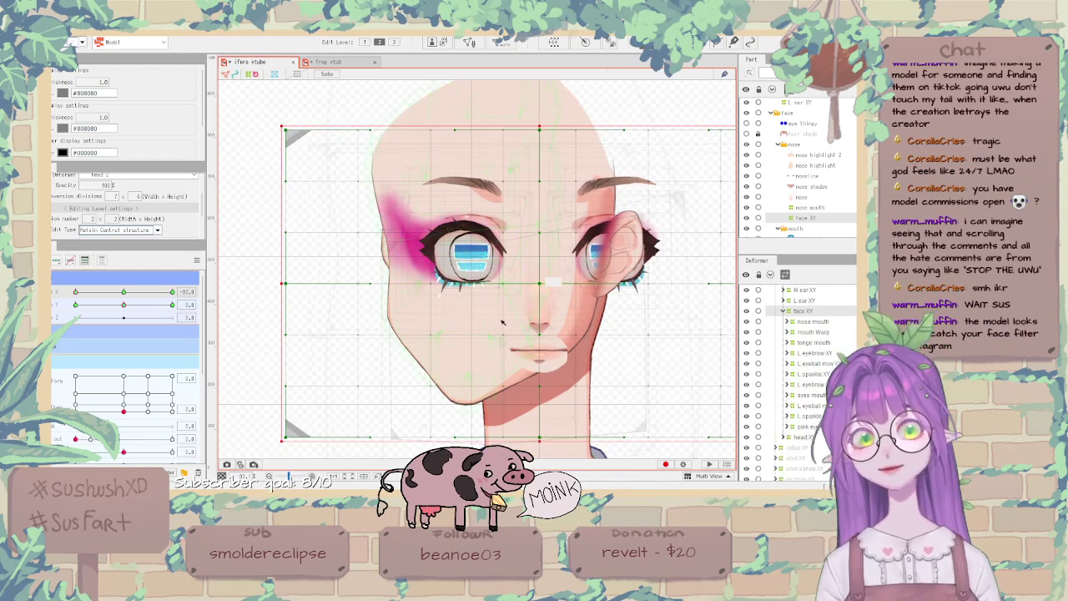
Move the face part folder directly below the beanie folder, ahead of the ears, and look through its parts.
scroll(852, 223, up, 3)
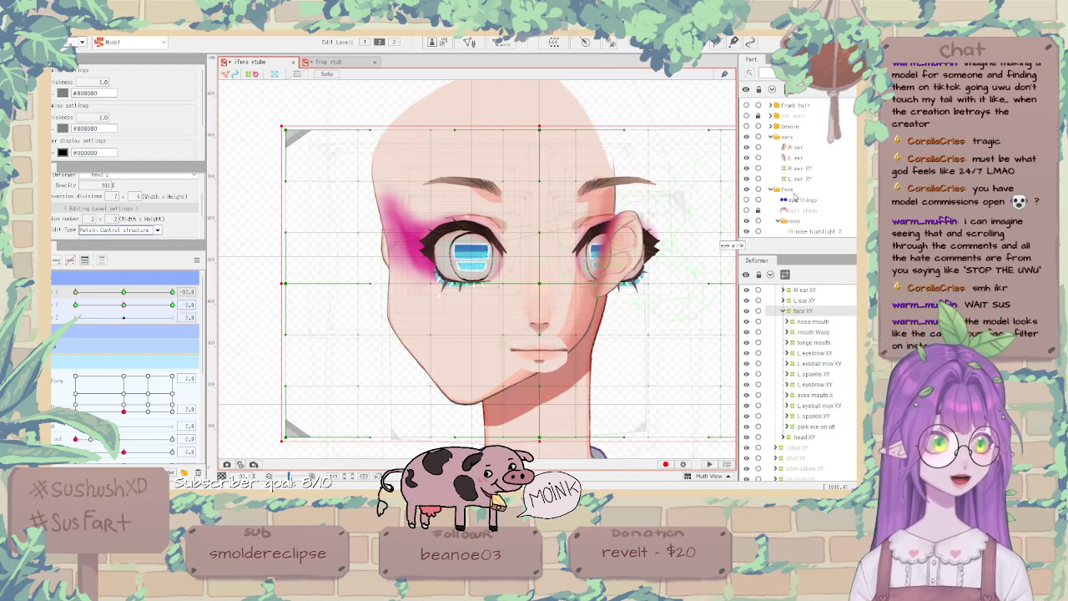
drag(793, 190, 800, 135)
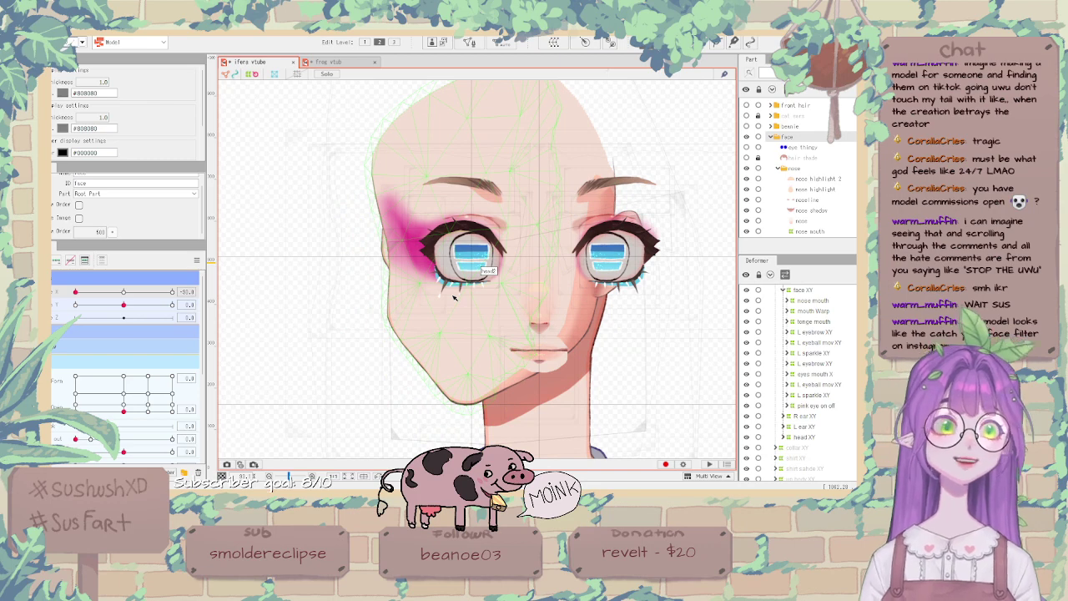
scroll(793, 167, down, 5)
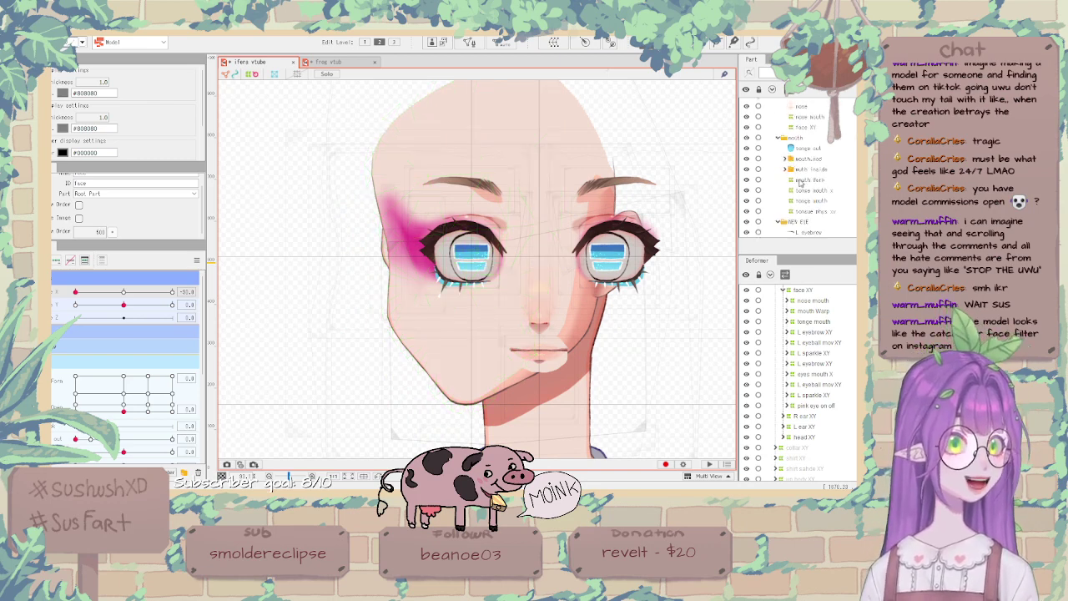
scroll(799, 185, down, 3)
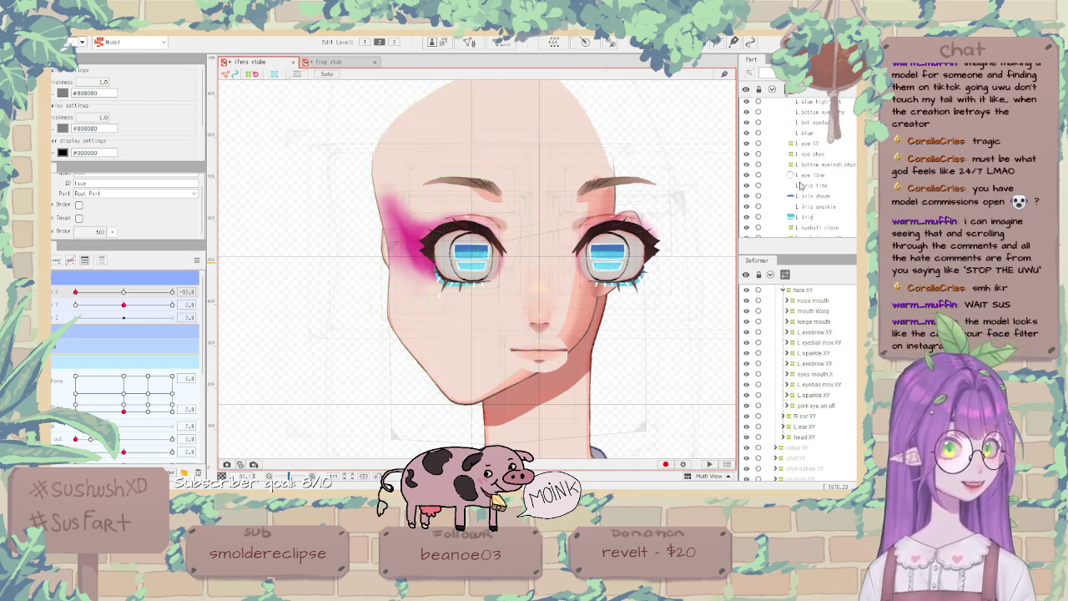
scroll(800, 184, down, 4)
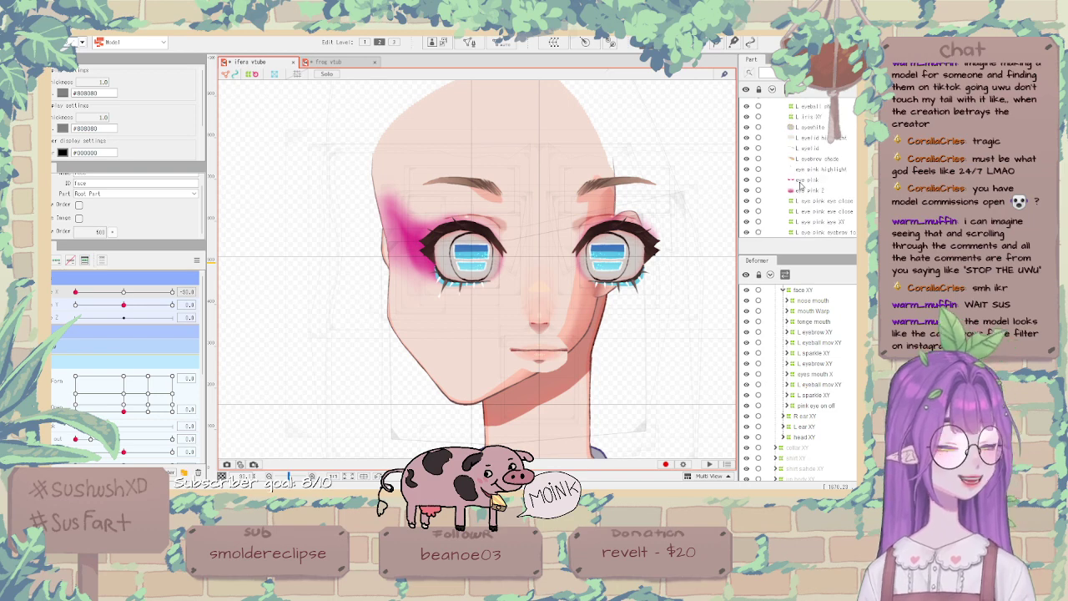
scroll(800, 186, up, 10)
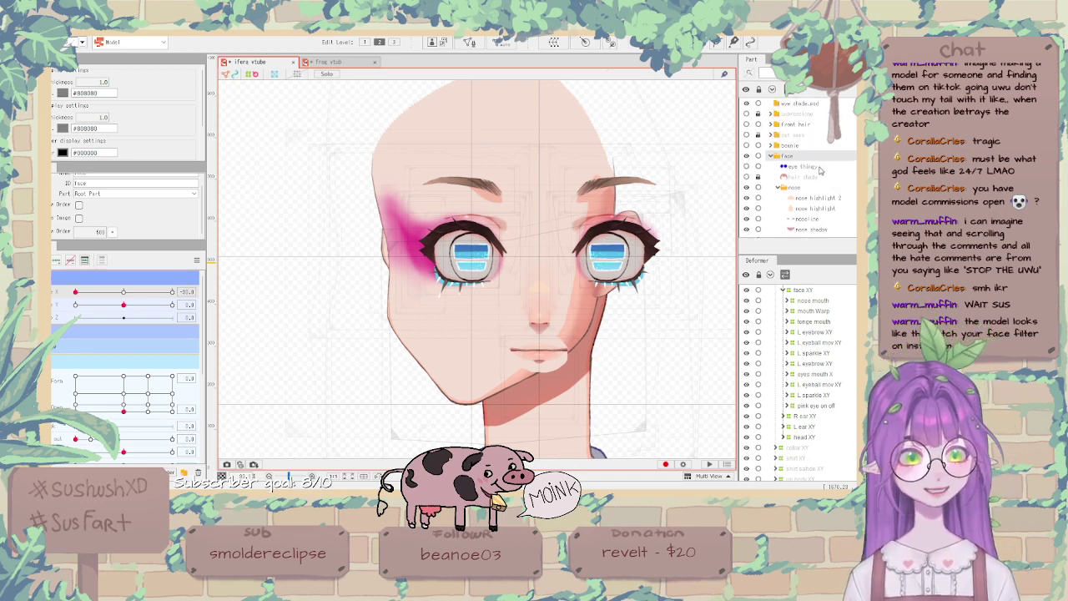
Collapse the nose part folder, locate the tongue-out part in the deformer hierarchy, and reselect the face XY deformer.
click(779, 187)
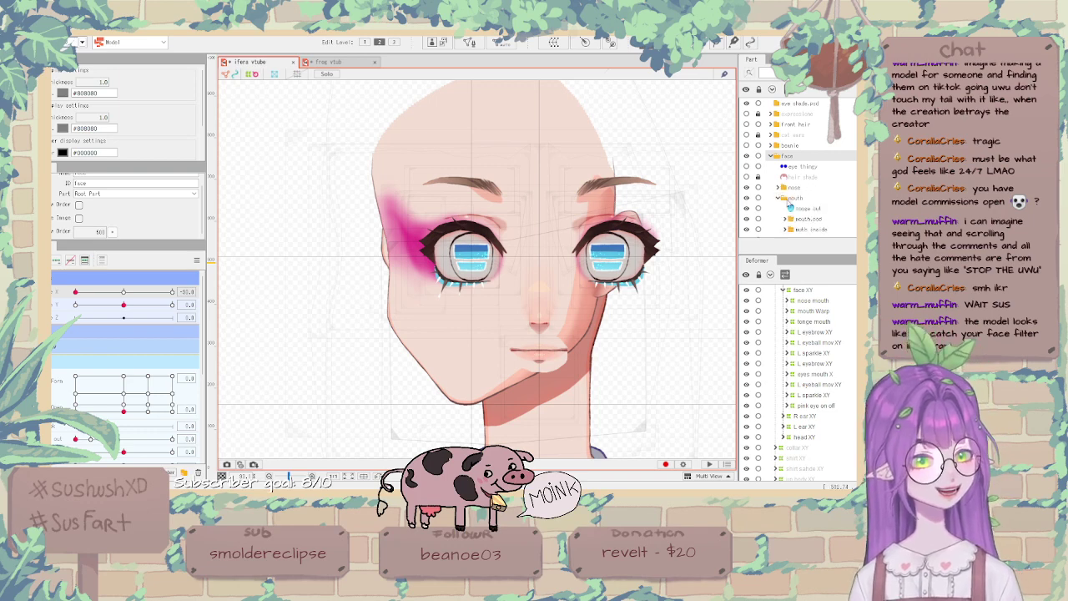
click(792, 209)
scroll(819, 374, up, 1)
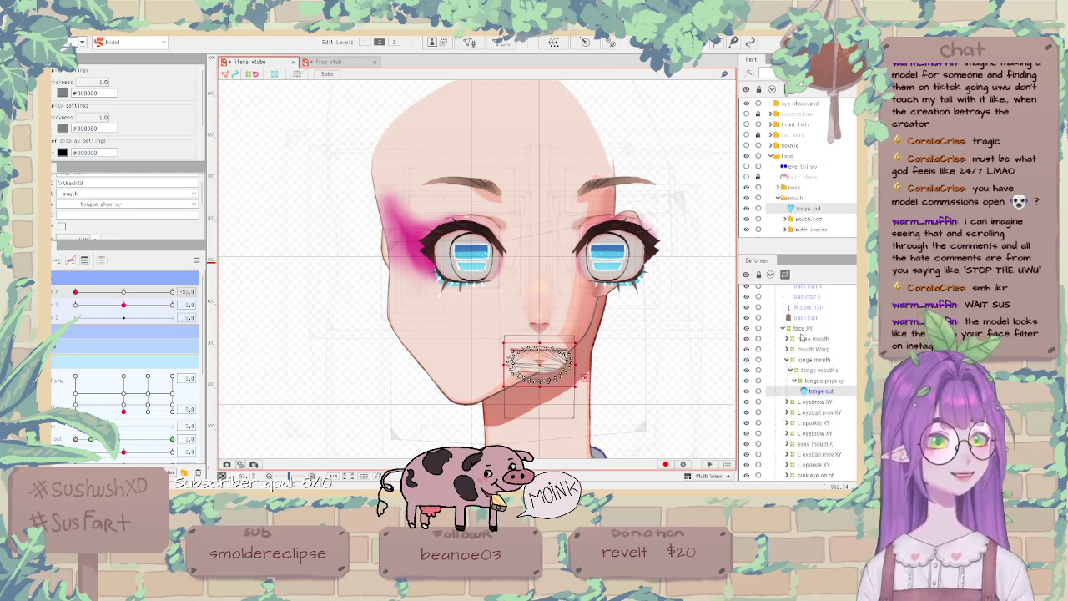
click(803, 331)
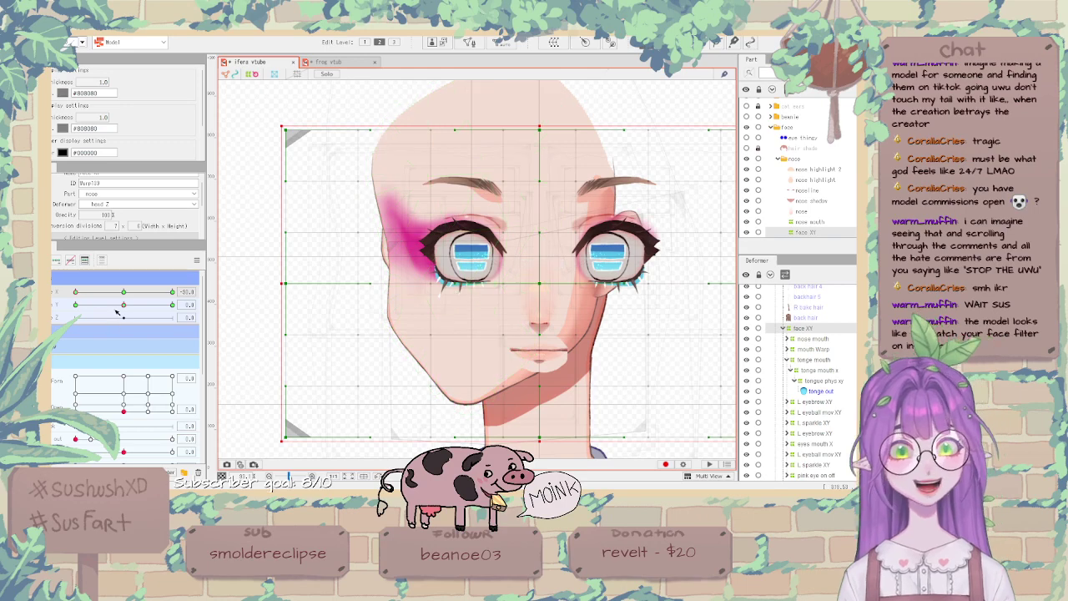
Undo the face folder move, the Angle X and Y keys and the creation of the face XY deformer.
drag(123, 291, 71, 306)
drag(563, 303, 490, 238)
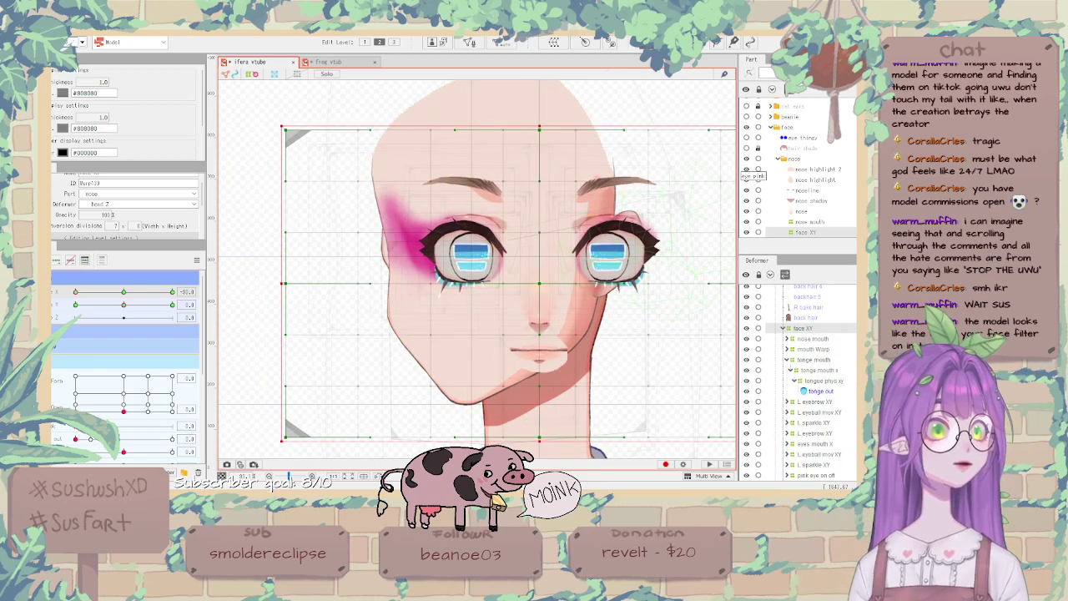
key(ctrl+z)
key(ctrl+z)
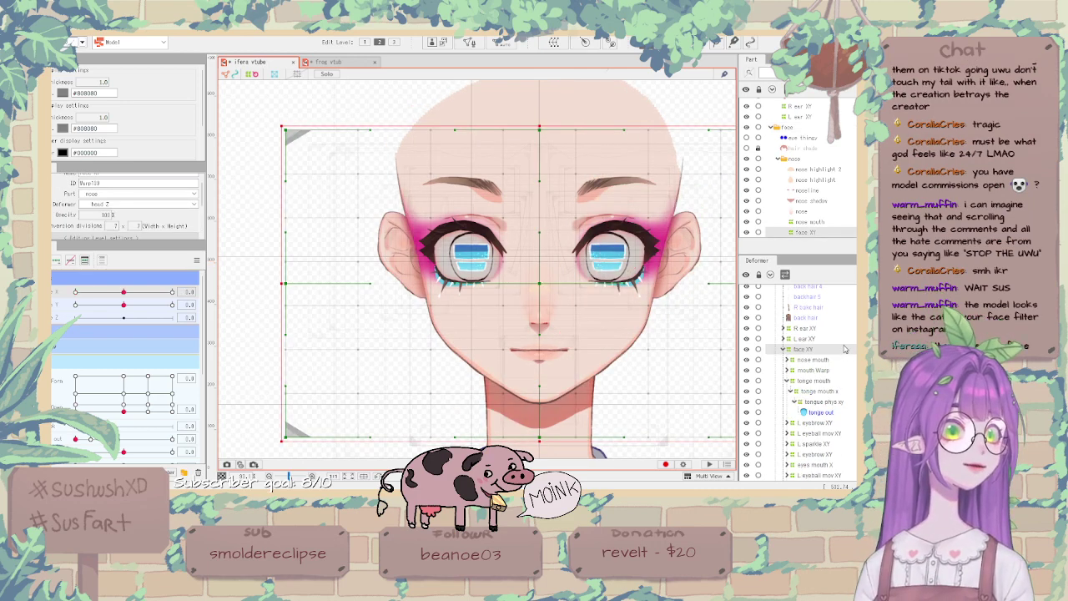
key(ctrl+z)
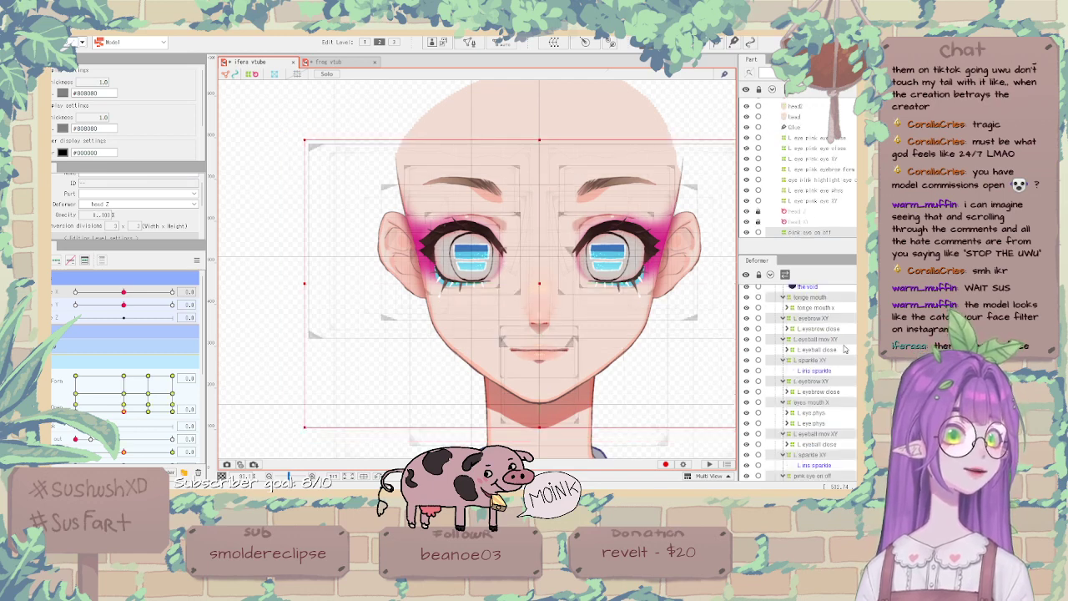
Add both L iris shade parts to the selection of facial feature deformers.
scroll(845, 349, down, 5)
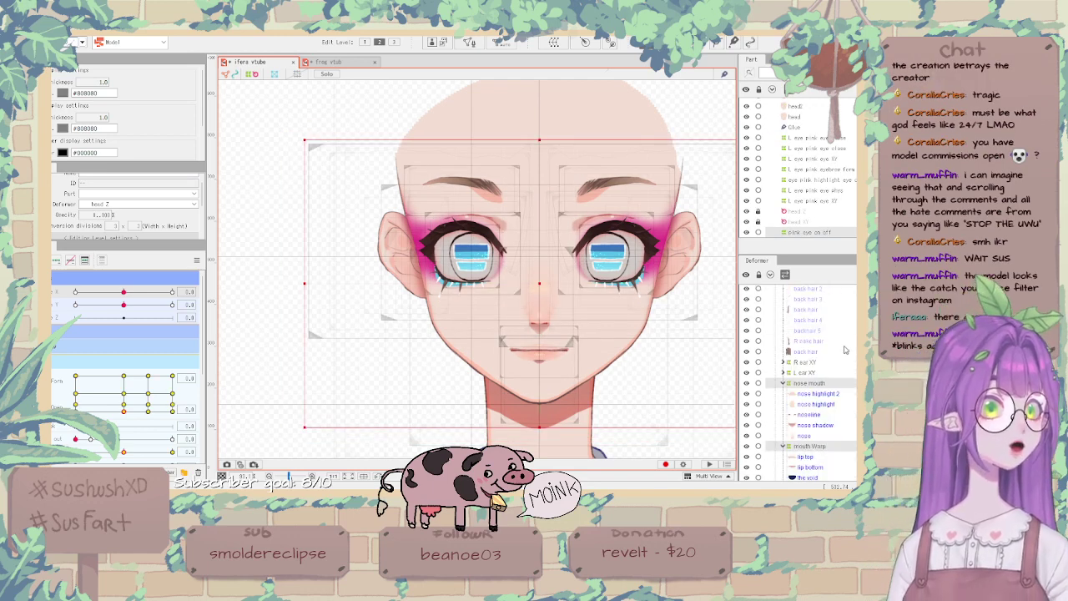
scroll(844, 349, down, 4)
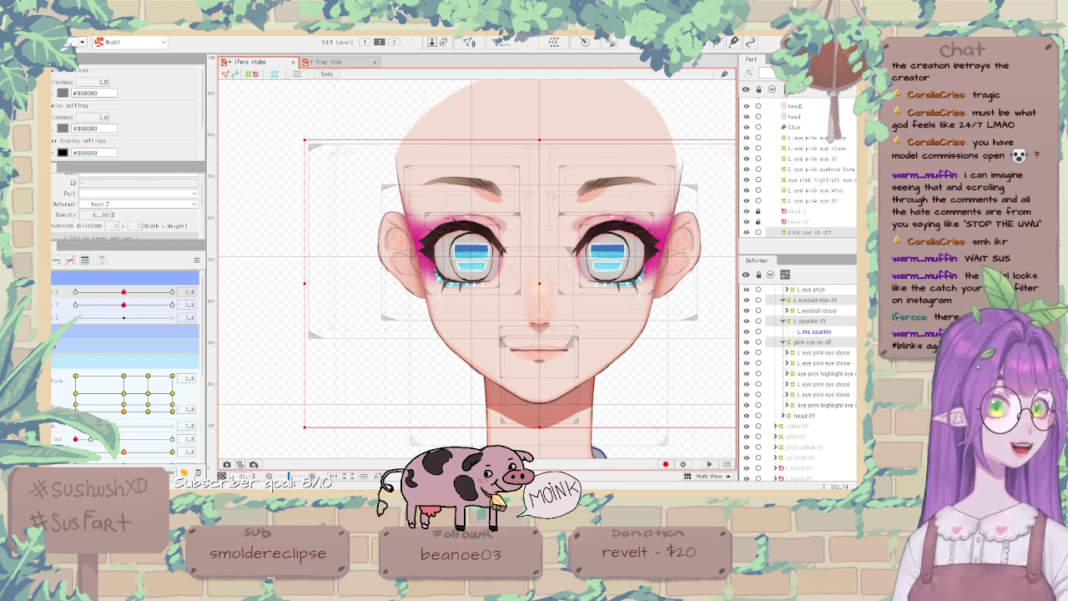
scroll(835, 318, up, 5)
scroll(830, 195, down, 3)
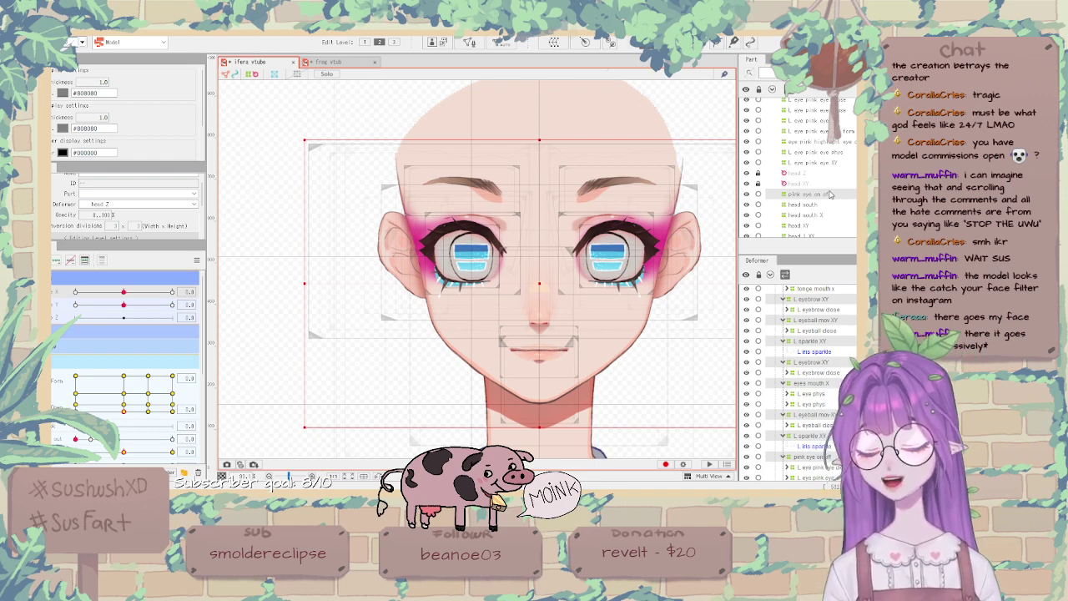
scroll(831, 197, up, 4)
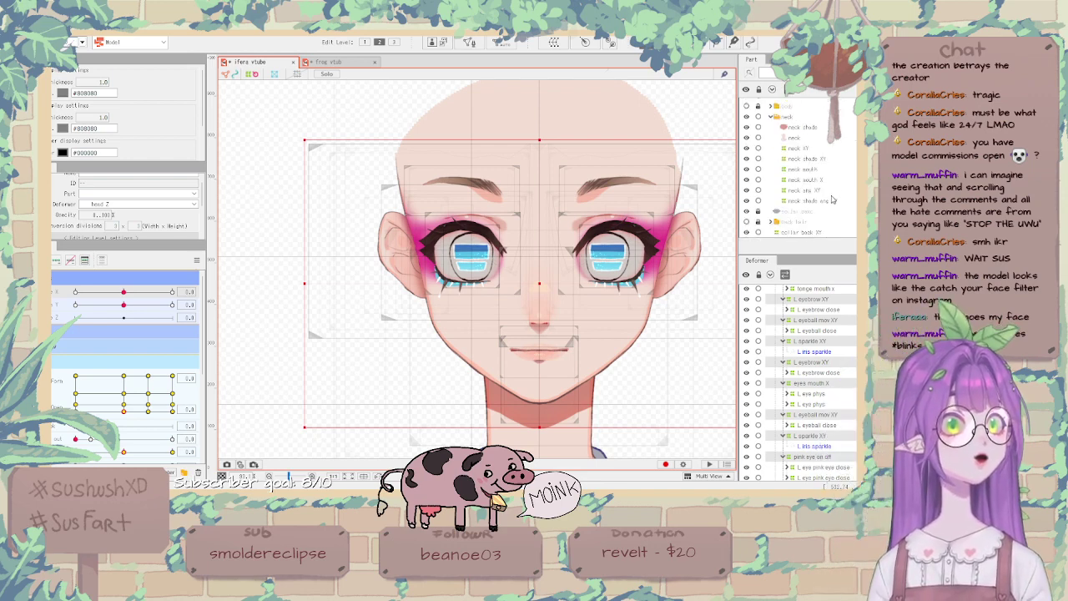
scroll(832, 200, up, 8)
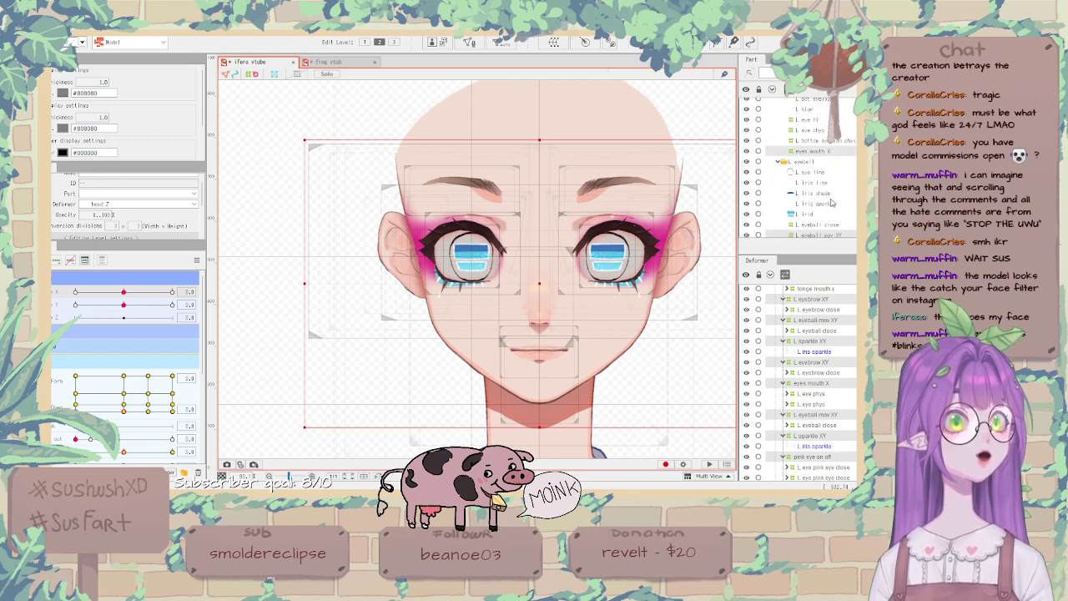
click(829, 195)
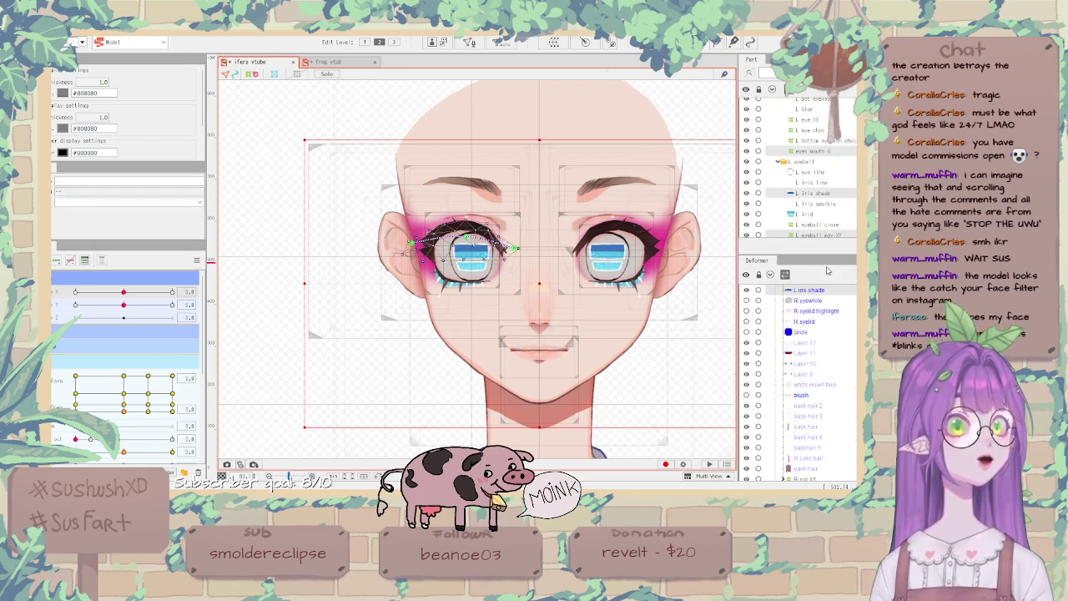
scroll(839, 354, up, 1)
ctrl+click(820, 318)
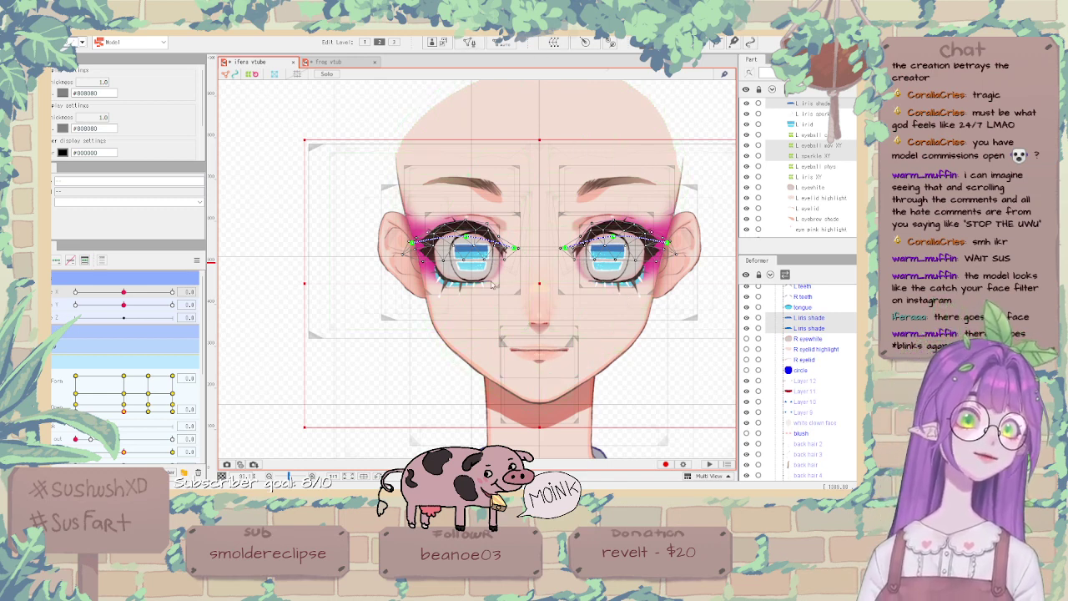
Create a face XY warp deformer around the selected deformers and iris shades, with 10 × 7 conversion divisions.
click(584, 427)
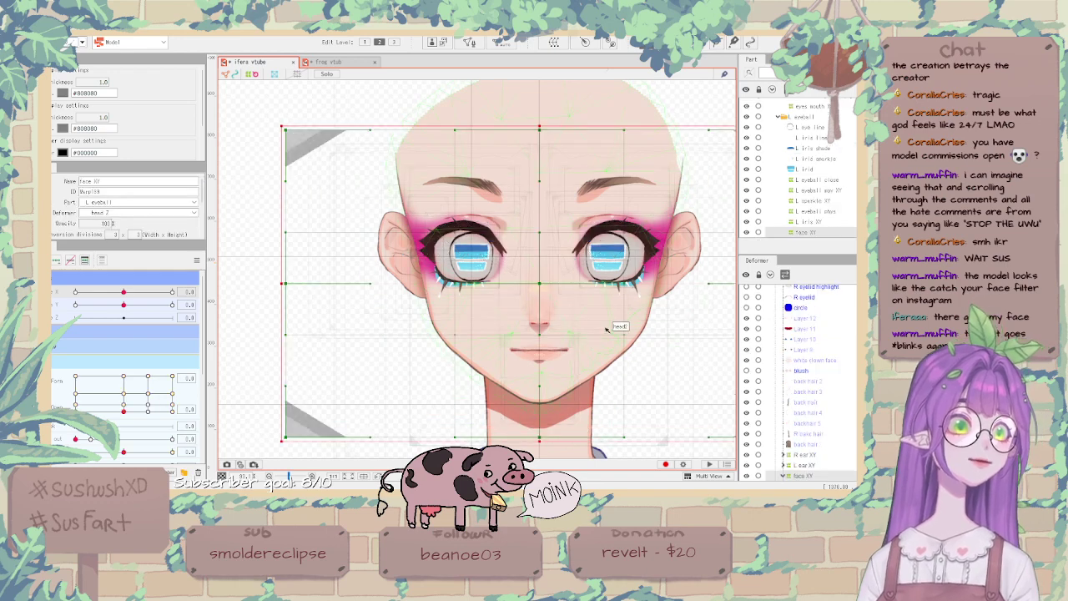
scroll(484, 279, down, 2)
scroll(157, 185, down, 2)
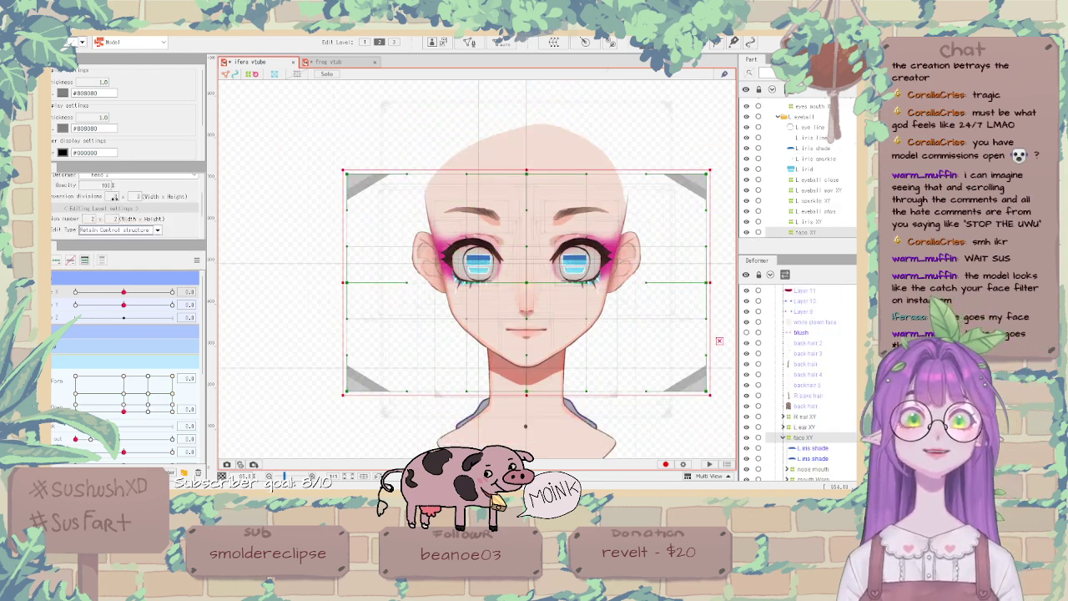
mouse_move(112, 197)
mouse_down()
mouse_move(120, 209)
mouse_move(111, 197)
mouse_move(142, 198)
mouse_move(114, 197)
mouse_up()
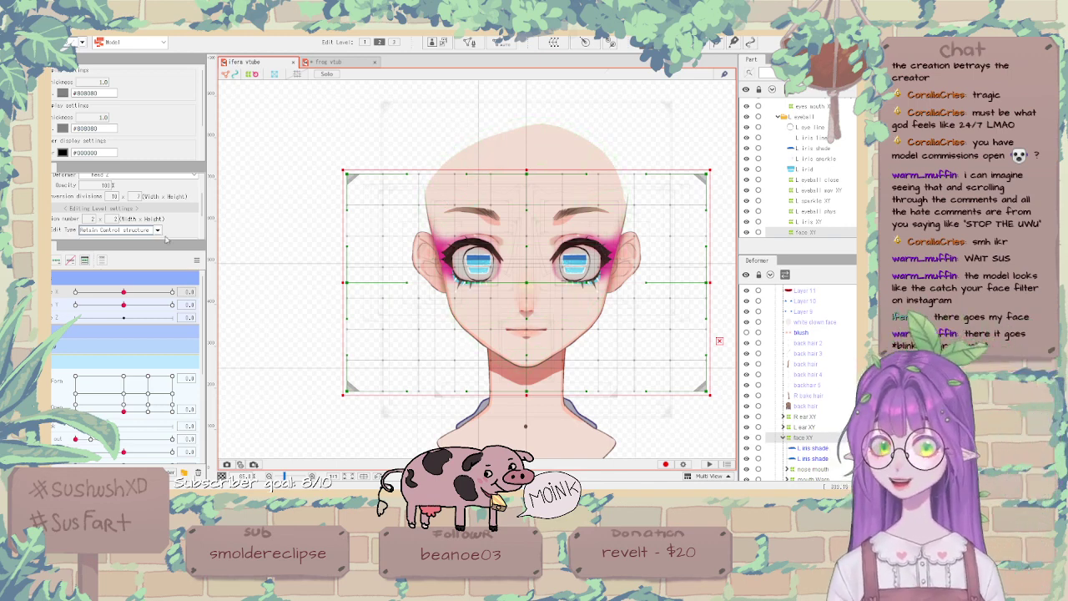
Key the face XY deformer at three points on Angle X and turn the head to Angle X -30.
drag(125, 292, 75, 297)
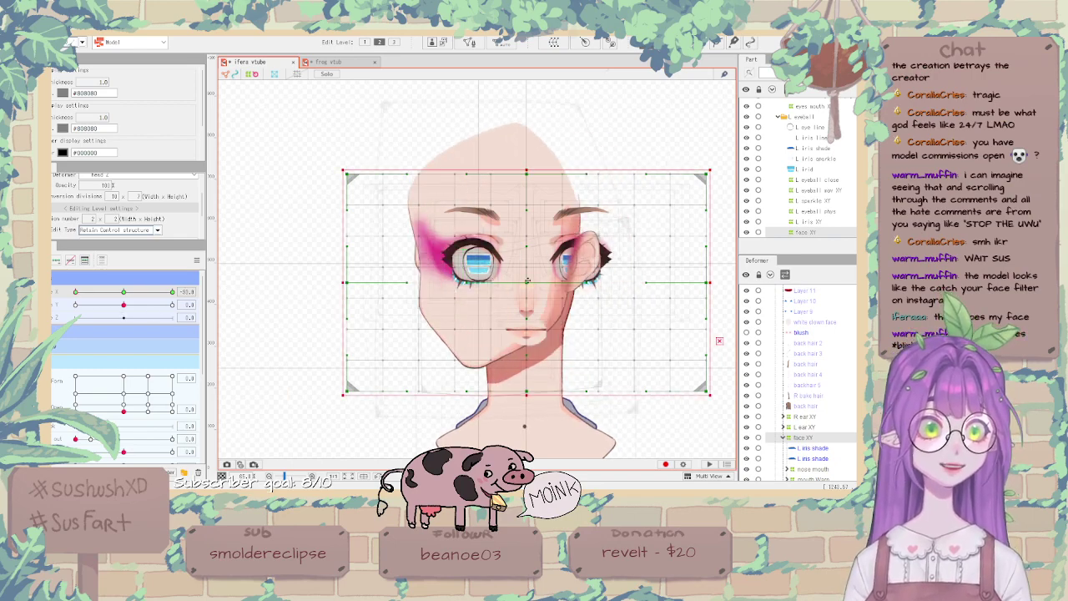
scroll(533, 291, up, 1)
scroll(511, 273, down, 2)
scroll(511, 274, up, 1)
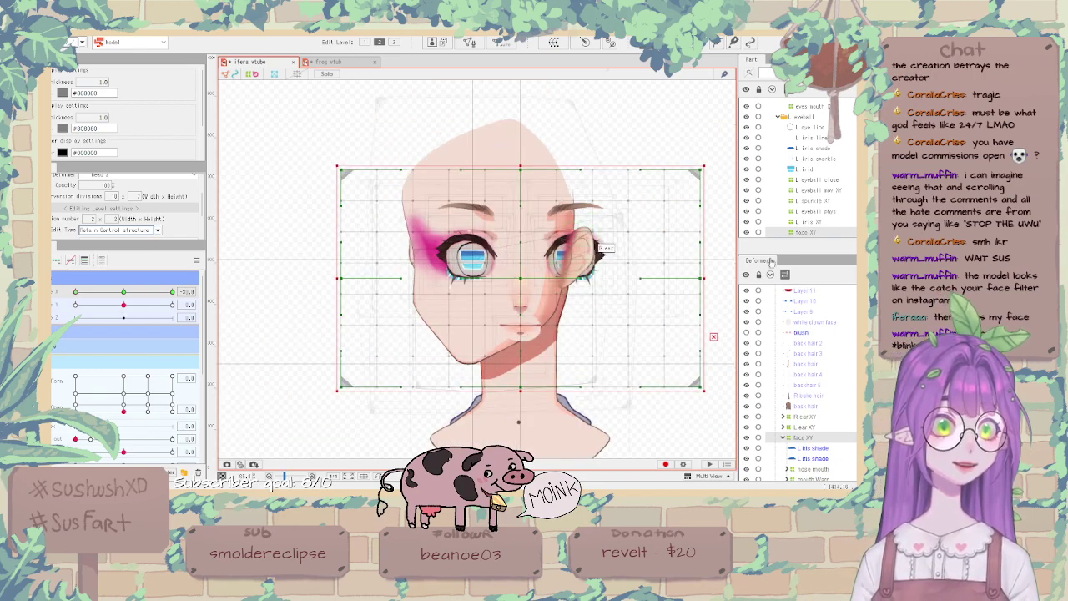
Move the face part folder above the ears folder in the part order.
scroll(830, 190, up, 5)
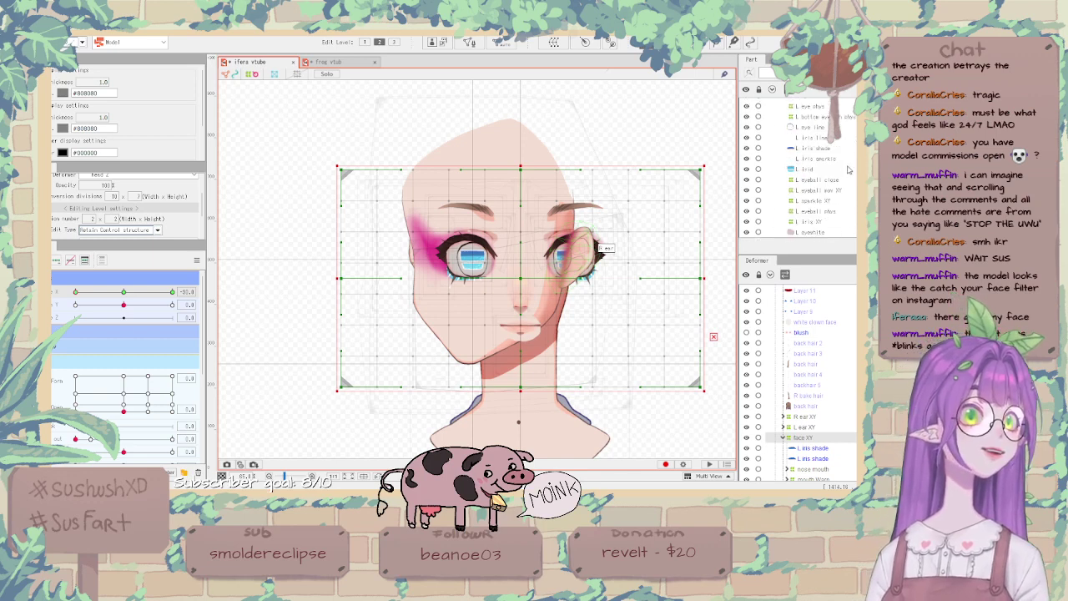
scroll(831, 190, up, 4)
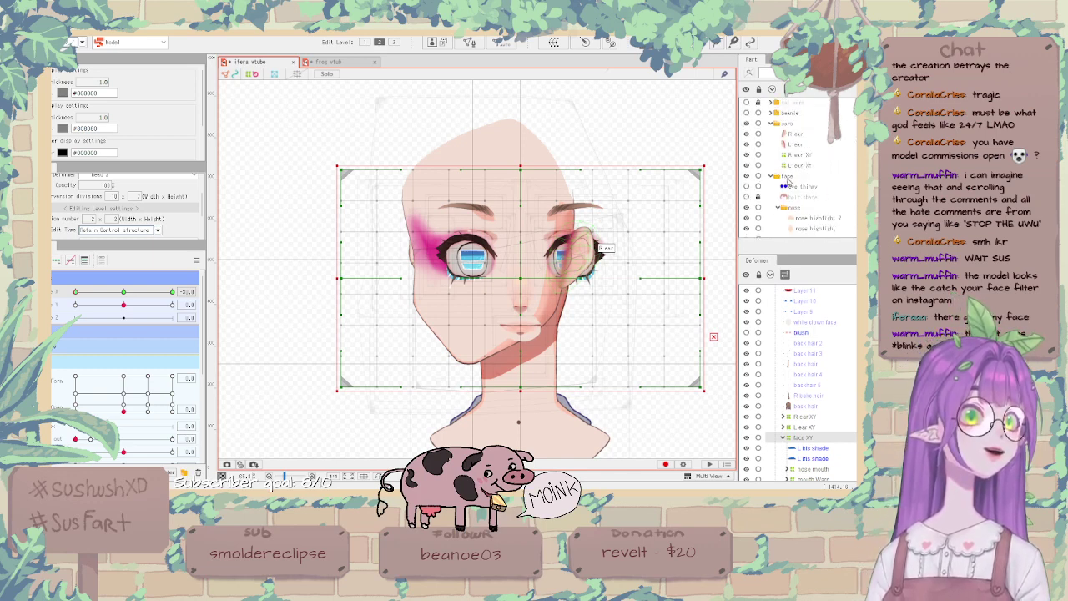
click(788, 177)
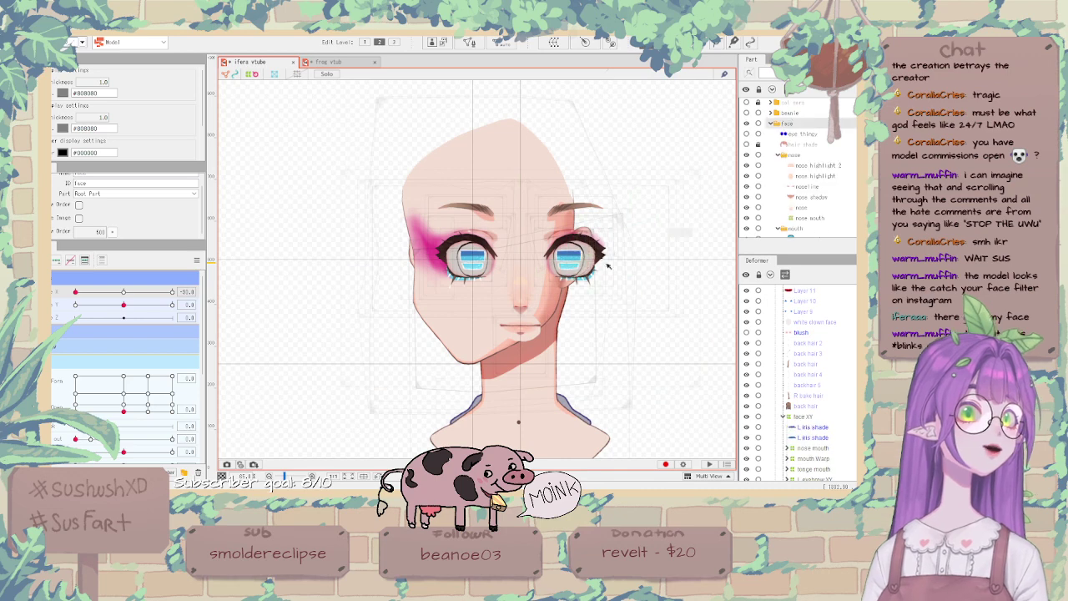
Reselect the face XY deformer and reset the model's parameters to their default values.
click(803, 416)
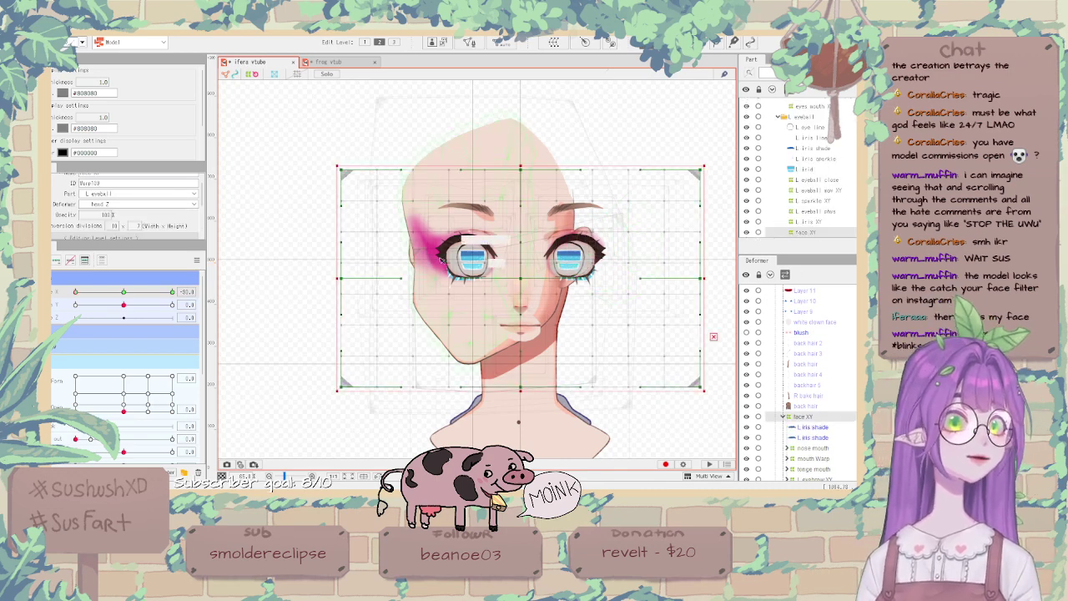
scroll(507, 291, up, 2)
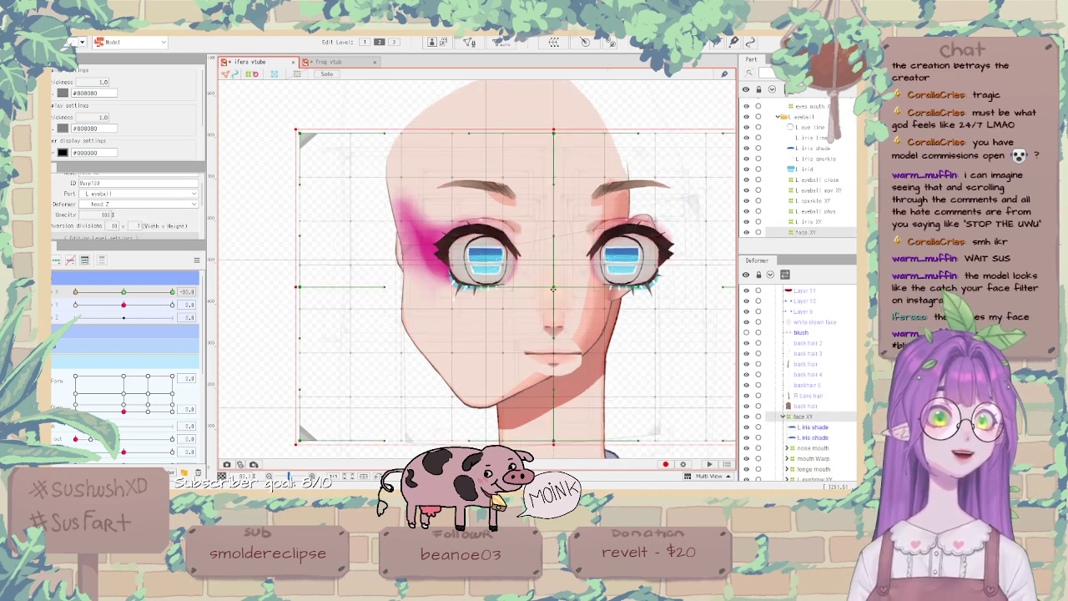
click(197, 259)
click(225, 261)
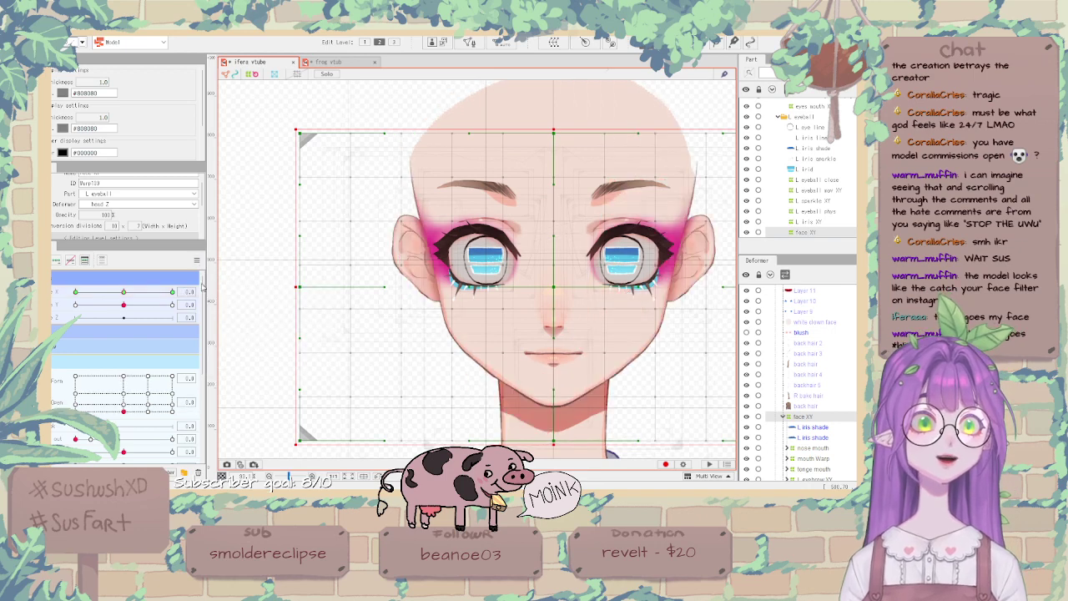
mouse_move(127, 293)
mouse_down()
mouse_move(60, 309)
mouse_move(123, 305)
mouse_up()
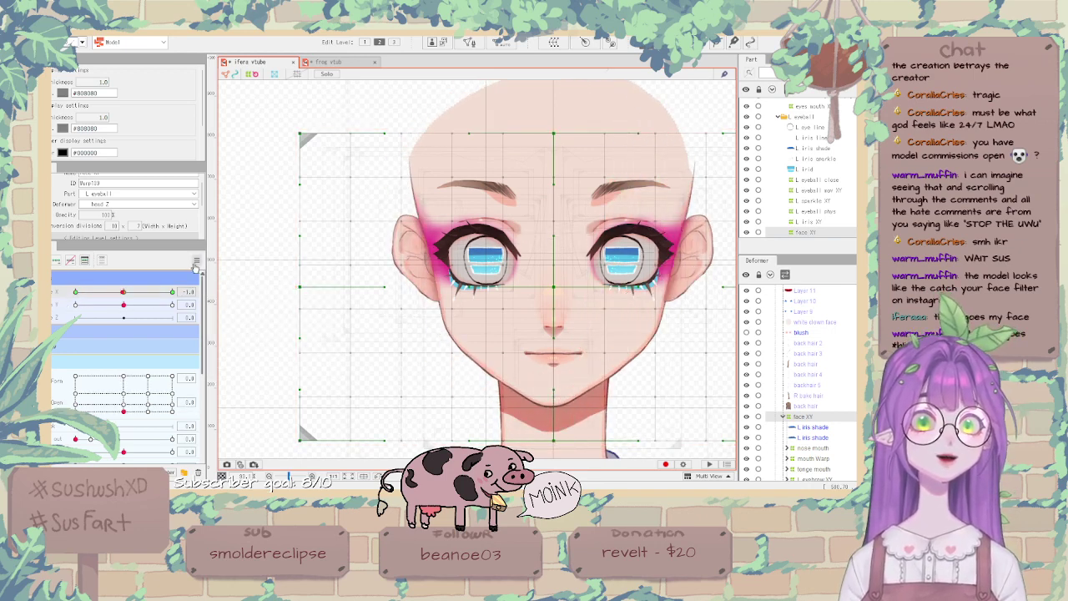
click(197, 260)
click(250, 260)
Add a horizontal guide line at the eyelid crease just above the eyes.
scroll(493, 283, up, 5)
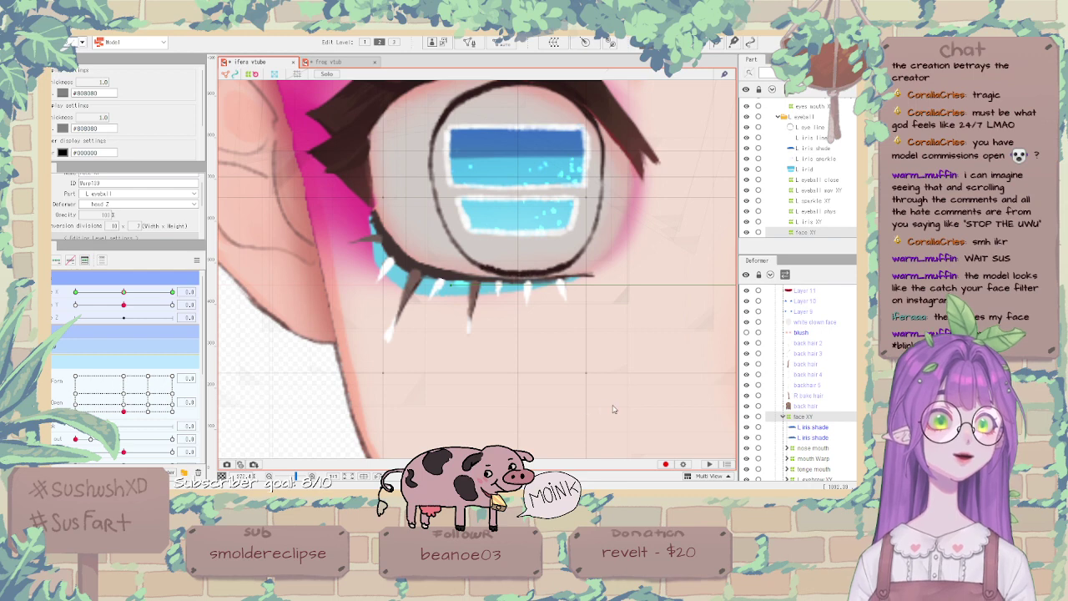
scroll(613, 409, down, 5)
scroll(326, 178, up, 1)
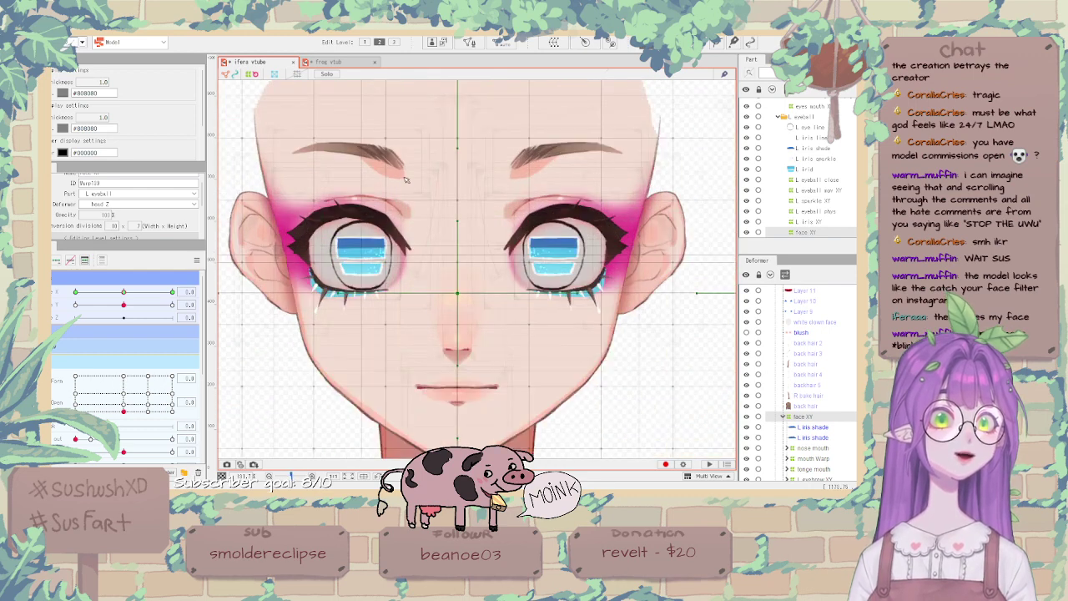
scroll(326, 178, up, 2)
right_click(372, 207)
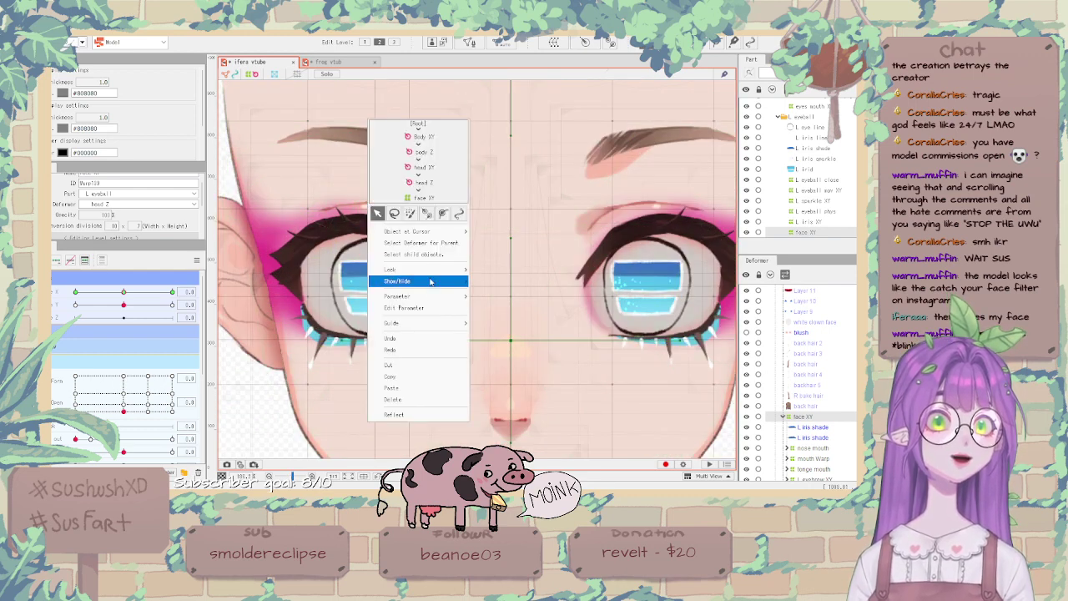
mouse_move(434, 290)
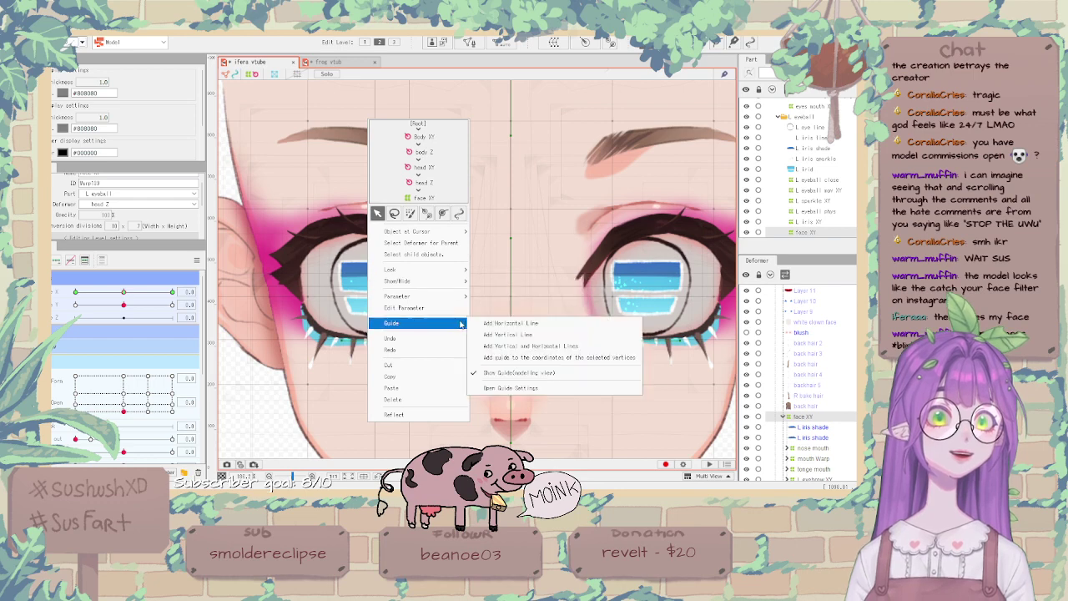
click(489, 323)
scroll(606, 124, down, 3)
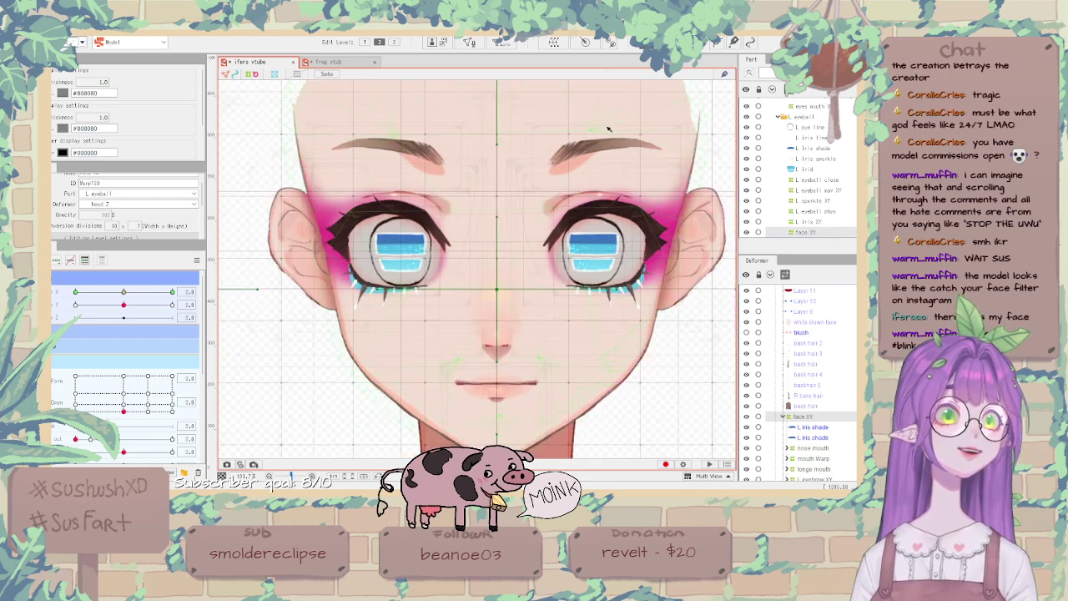
Add another horizontal guide line through the eyebrows.
scroll(616, 159, up, 5)
scroll(618, 154, down, 2)
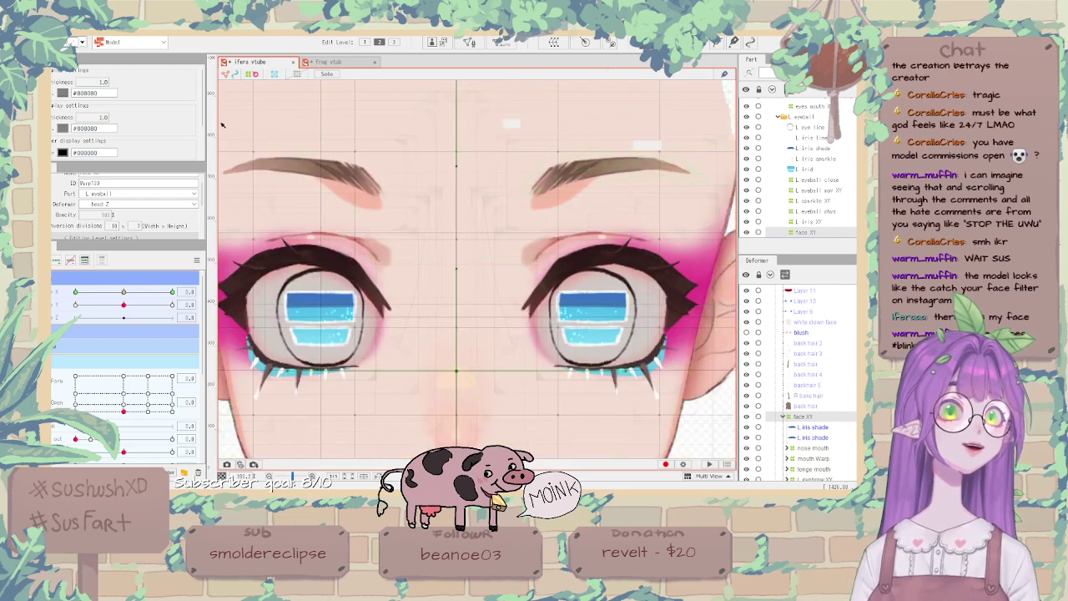
right_click(303, 163)
mouse_move(351, 279)
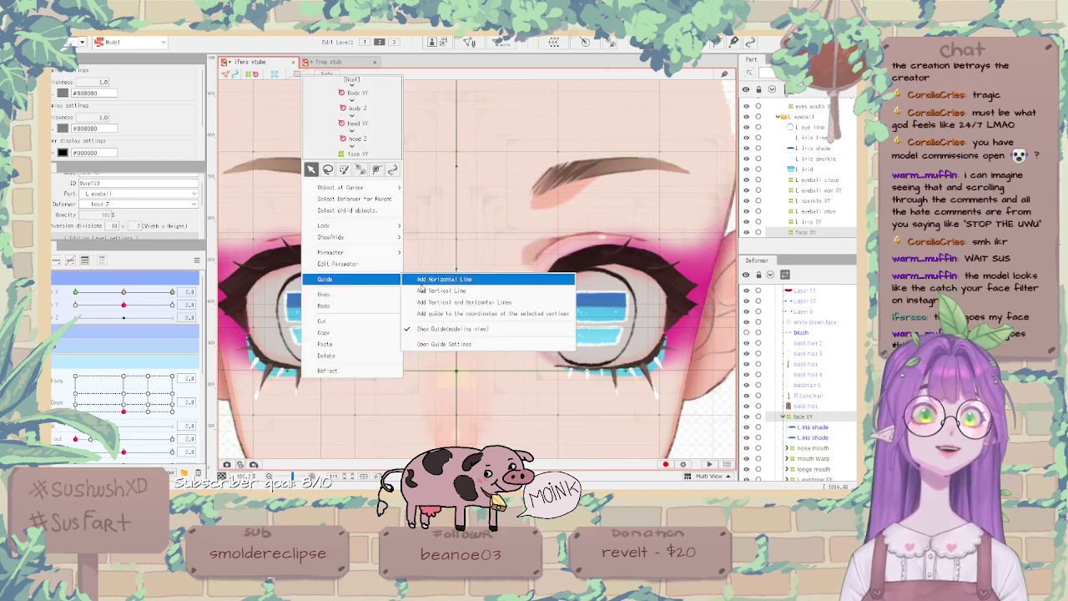
click(422, 283)
scroll(402, 198, down, 4)
Clear the selection and set the head's X angle parameter to -30.
click(234, 282)
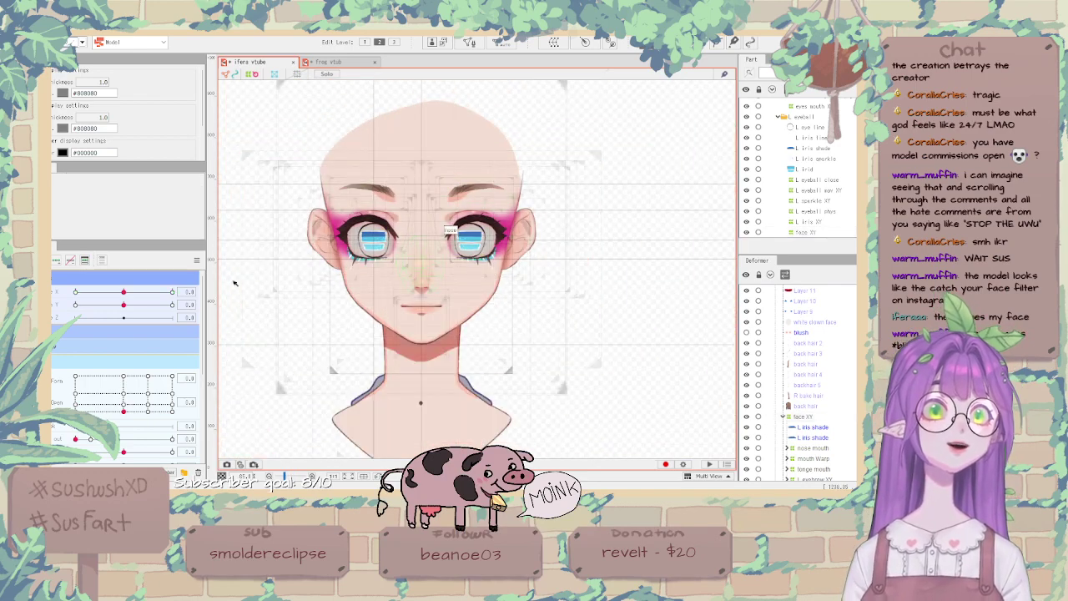
drag(125, 290, 82, 292)
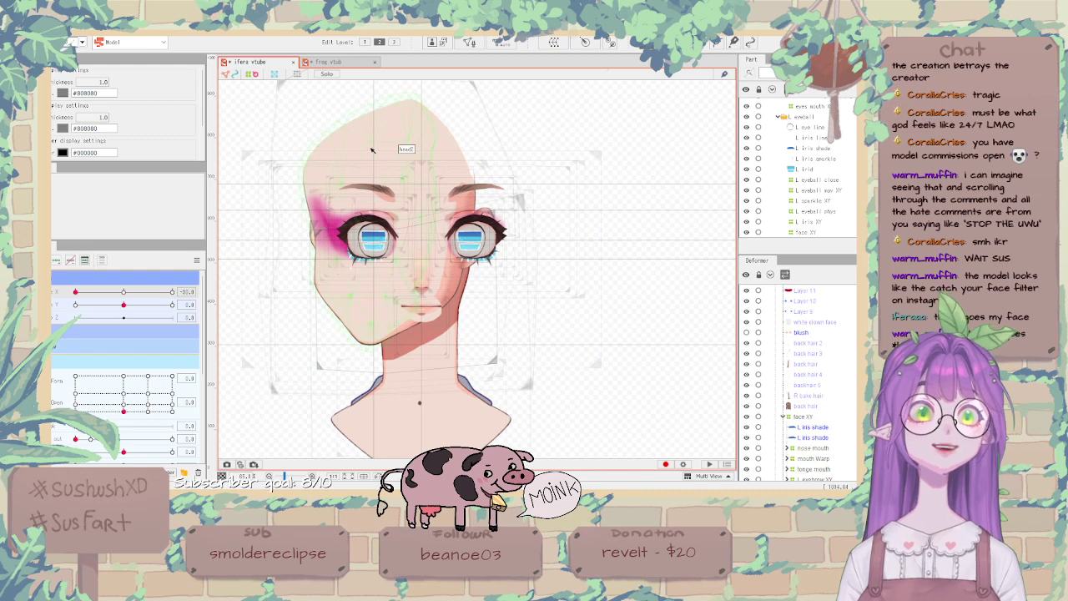
scroll(627, 224, down, 2)
Lock the ears and head part folders.
scroll(797, 383, down, 6)
scroll(801, 384, up, 4)
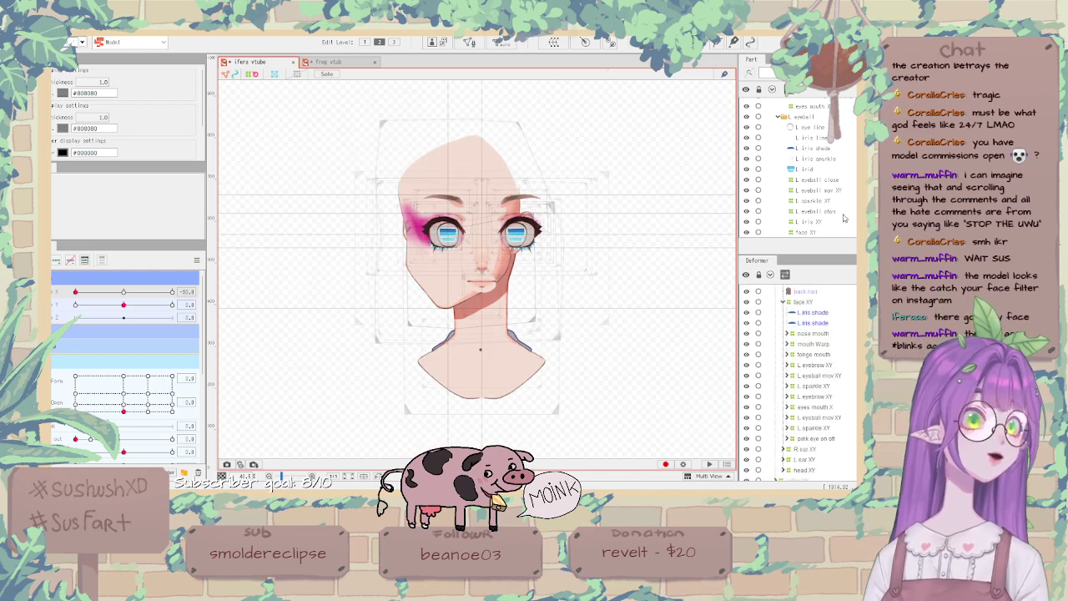
scroll(845, 218, down, 3)
scroll(845, 218, down, 4)
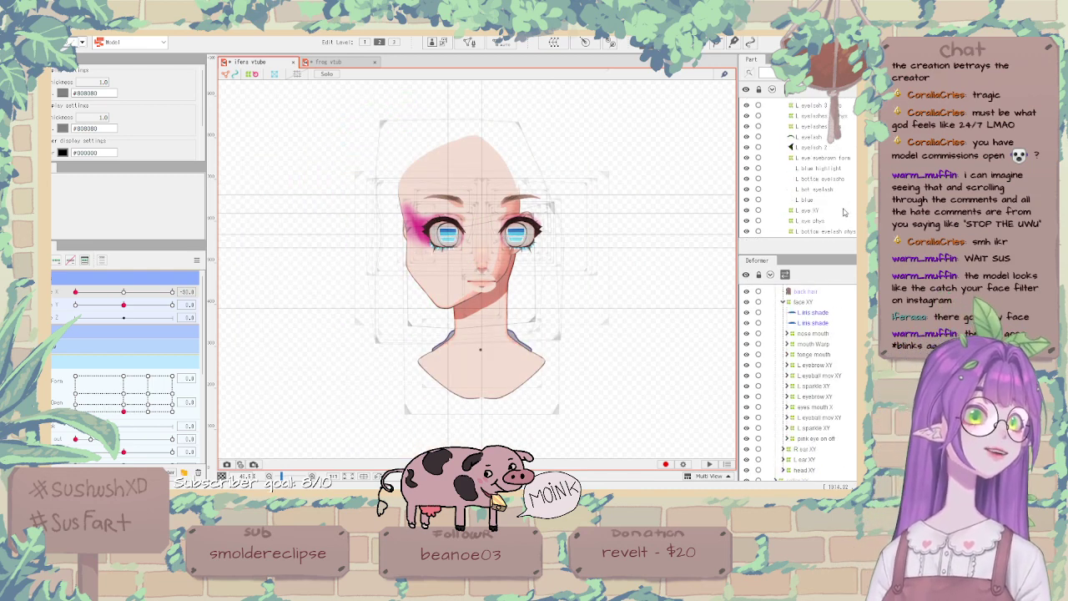
scroll(782, 203, down, 3)
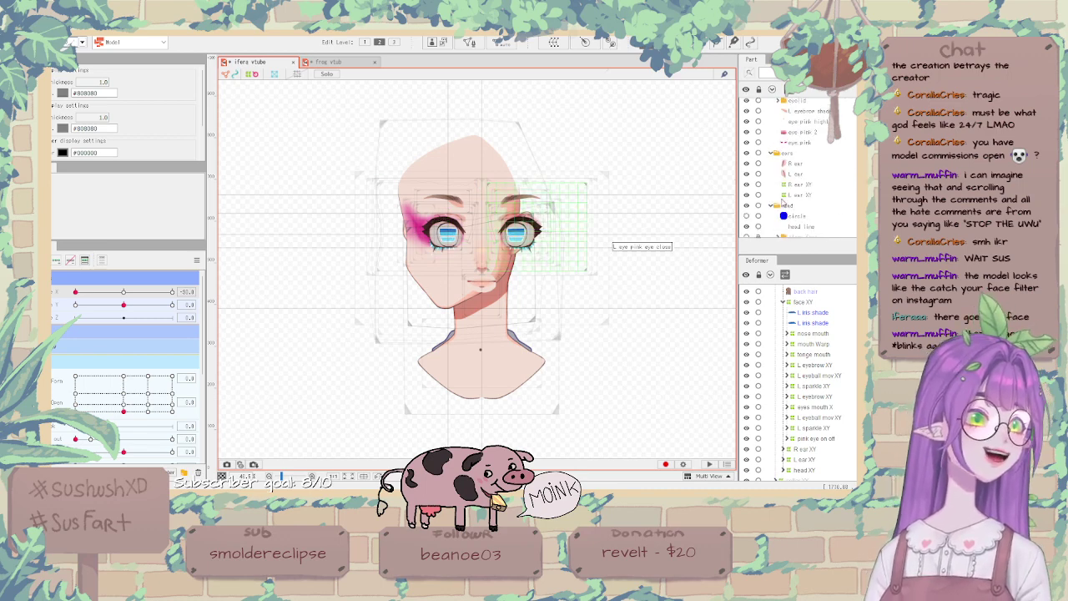
click(758, 153)
click(758, 205)
Select the face XY warp deformer and shift it horizontally so the facial features follow the turned head.
scroll(428, 216, up, 3)
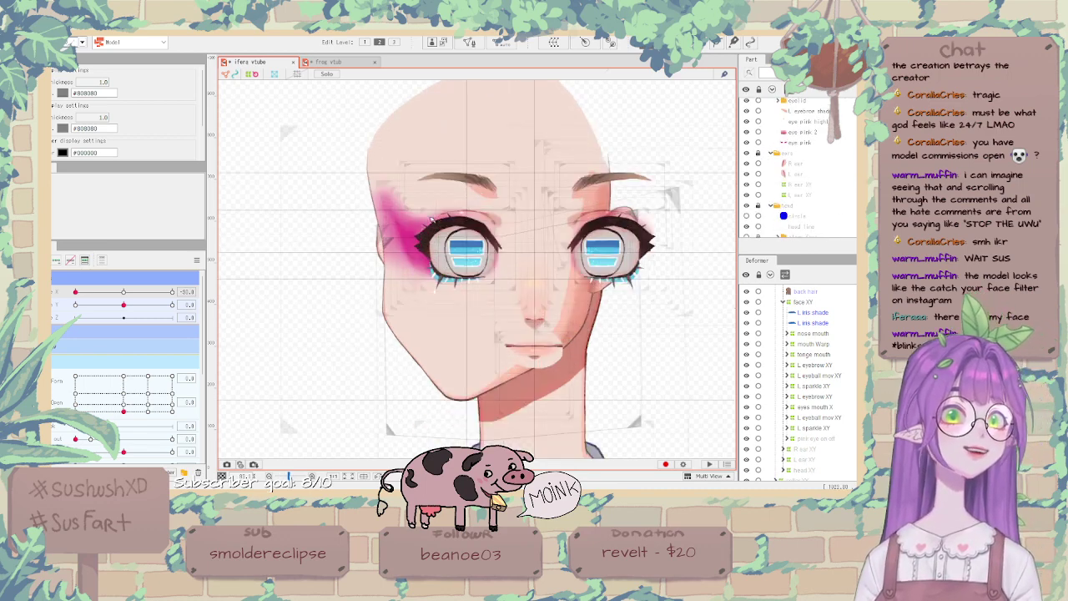
click(256, 74)
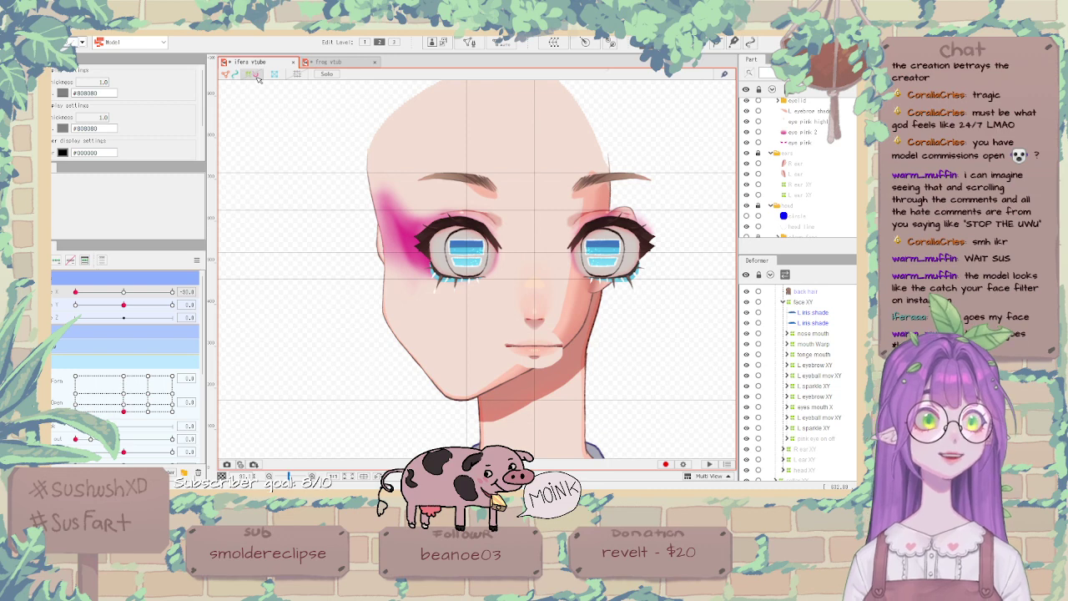
scroll(817, 367, up, 3)
click(815, 380)
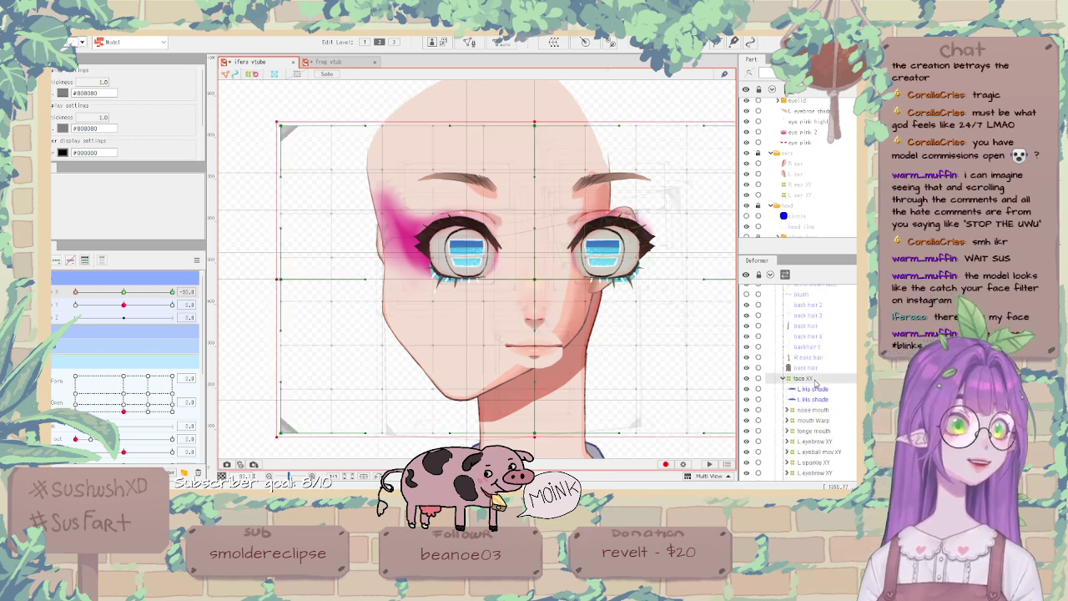
click(592, 240)
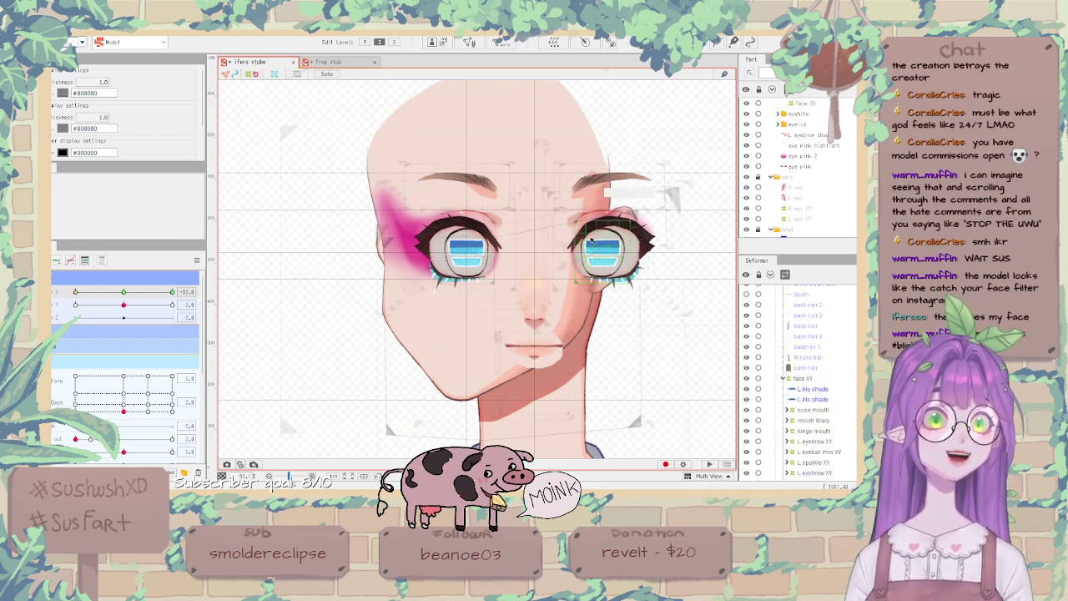
click(815, 381)
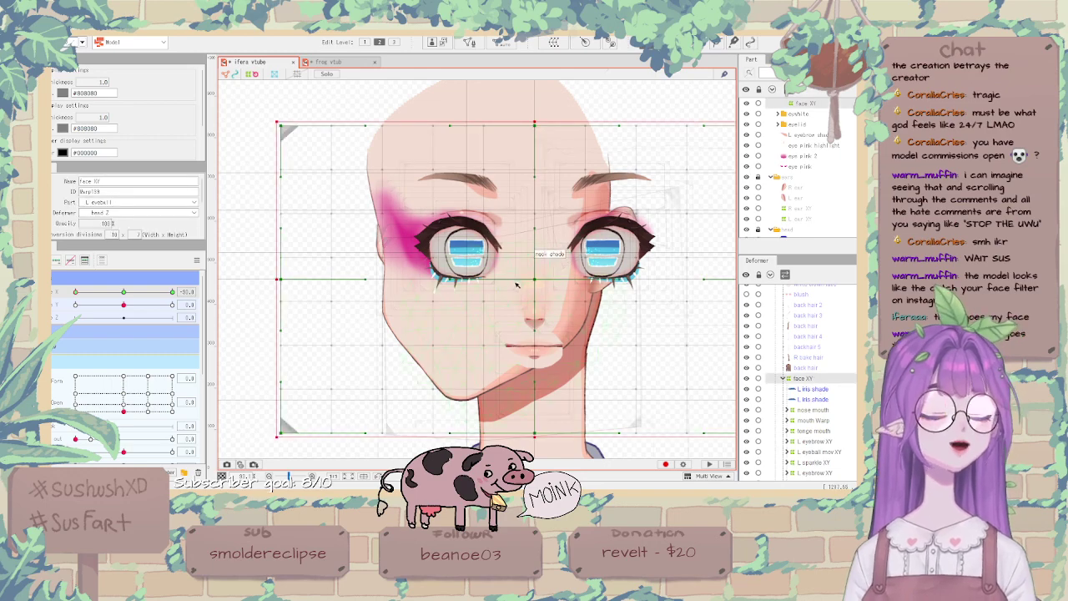
drag(544, 275, 510, 267)
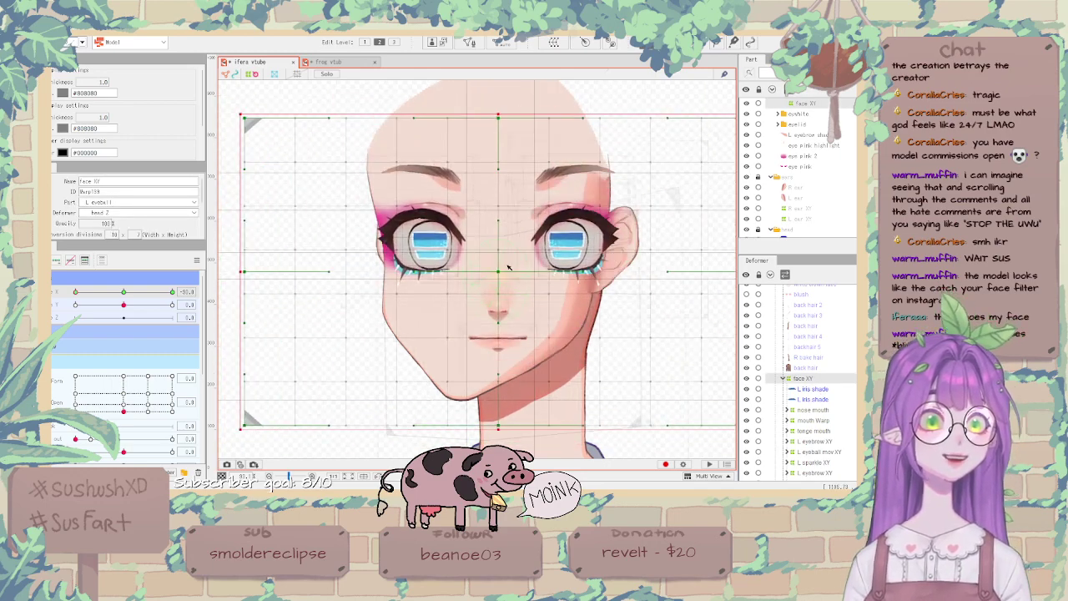
key(ctrl+z)
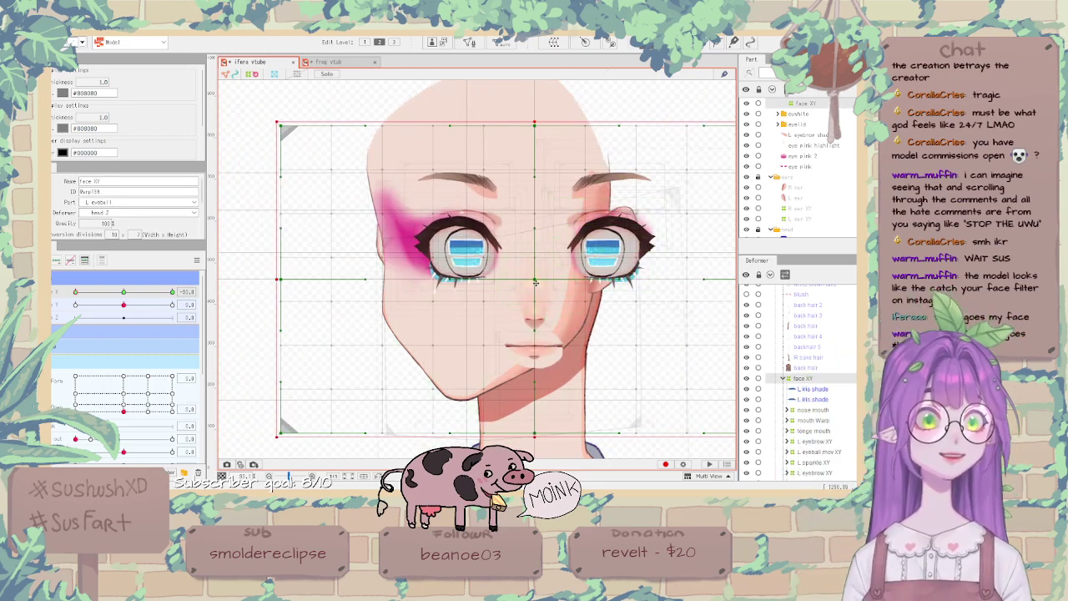
drag(536, 283, 471, 284)
Try narrowing the whole face XY deformer from its outer edge on the far side of the face.
scroll(507, 284, up, 5)
scroll(525, 284, down, 6)
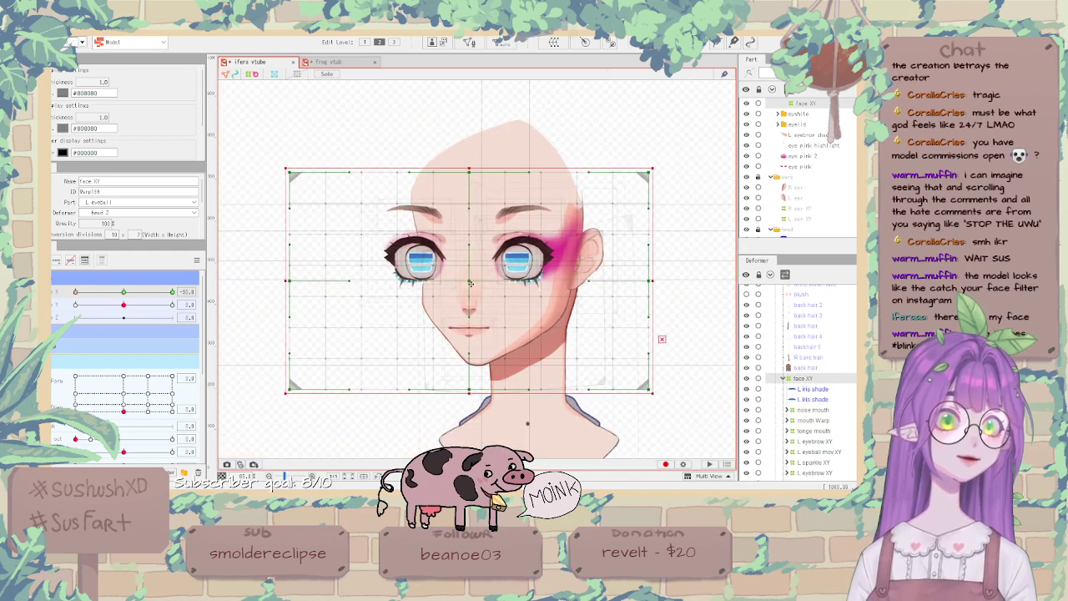
scroll(476, 284, up, 2)
scroll(501, 283, down, 2)
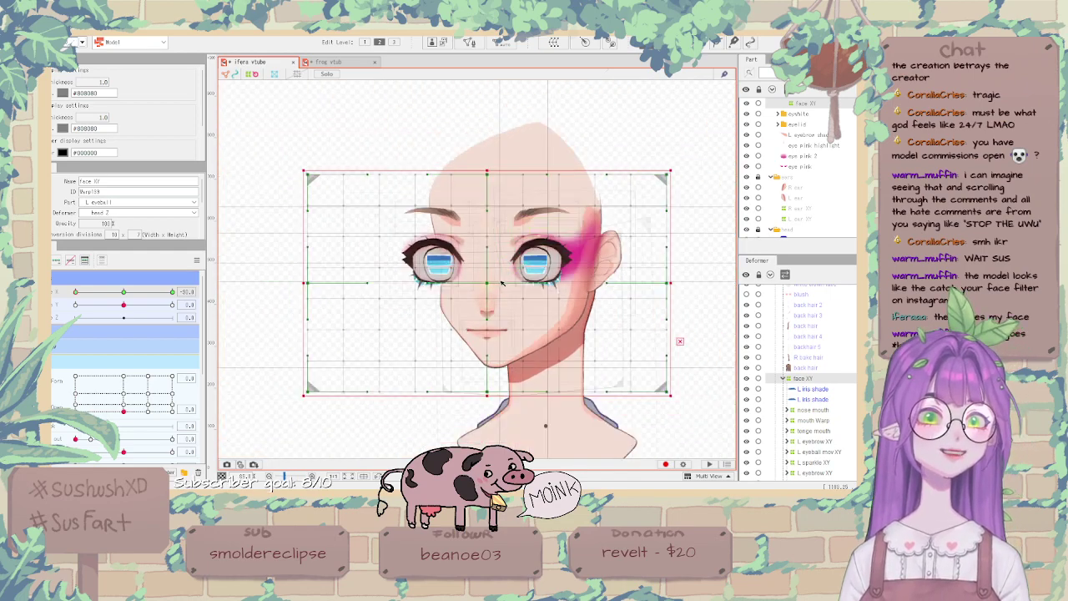
scroll(502, 284, up, 3)
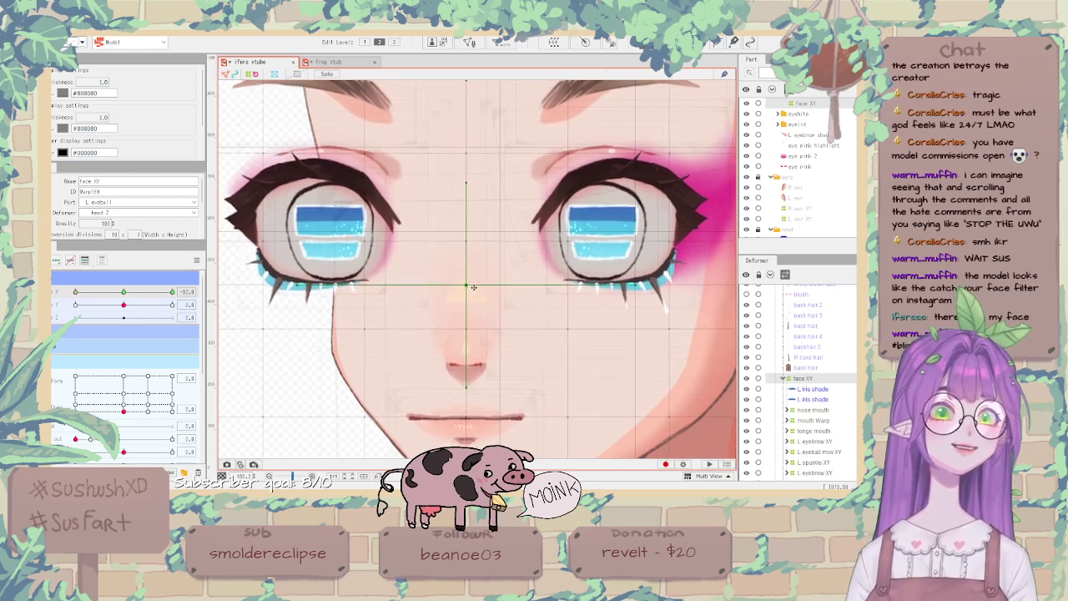
scroll(474, 287, down, 3)
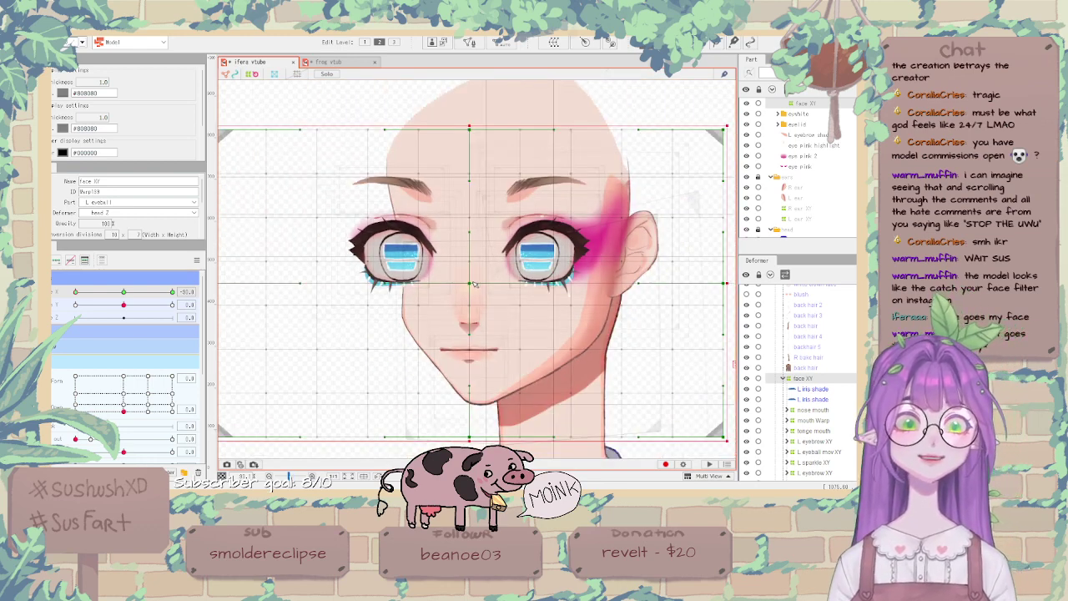
scroll(473, 285, down, 3)
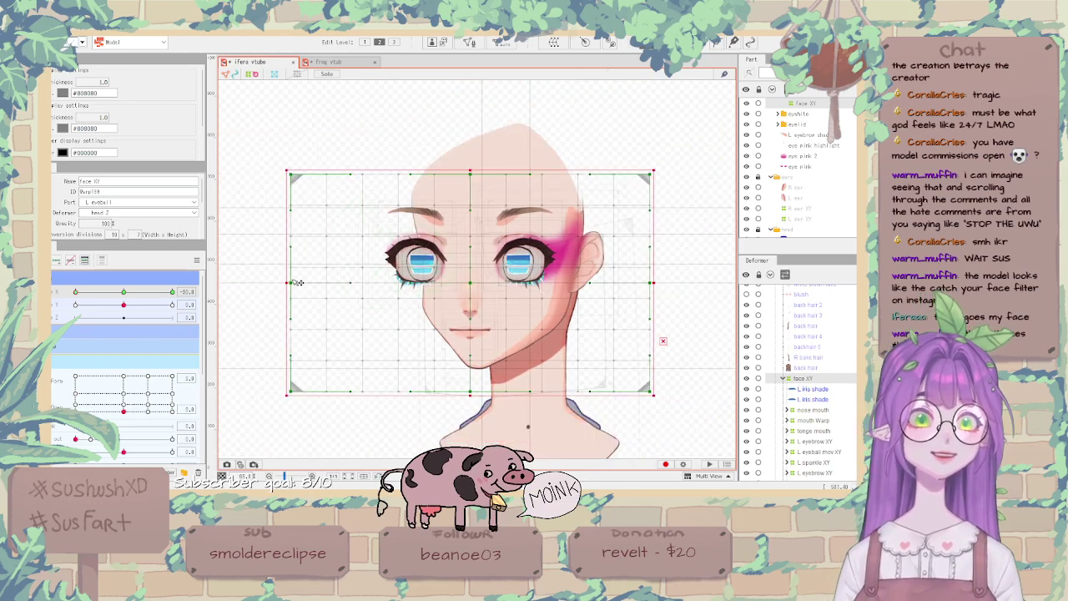
drag(287, 282, 300, 283)
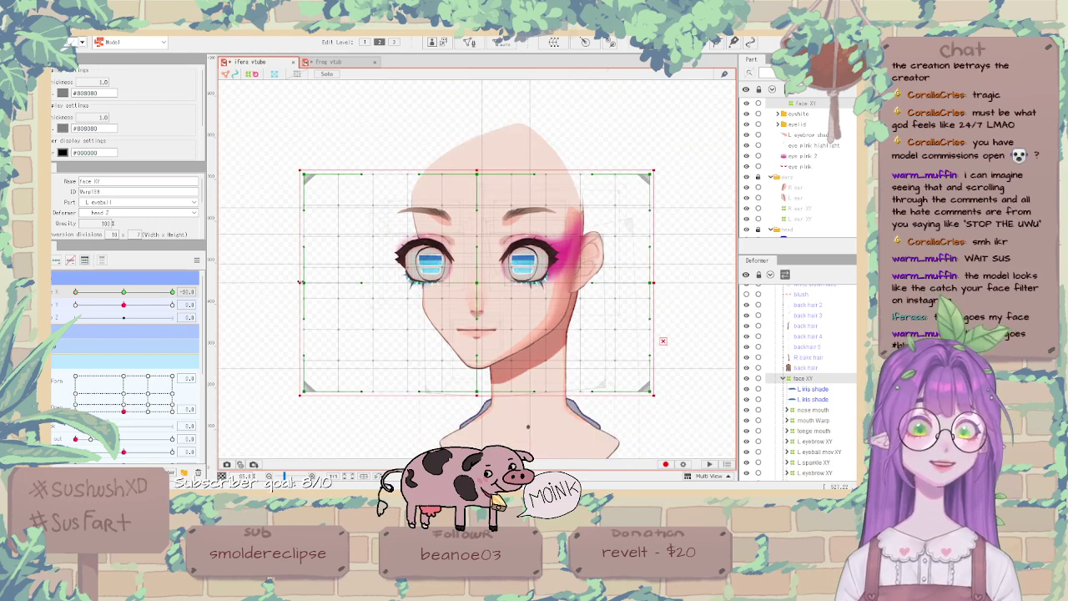
key(ctrl+z)
Select the control points on the far half of the face XY grid and try squeezing them toward the nose.
drag(260, 156, 464, 441)
drag(288, 285, 359, 296)
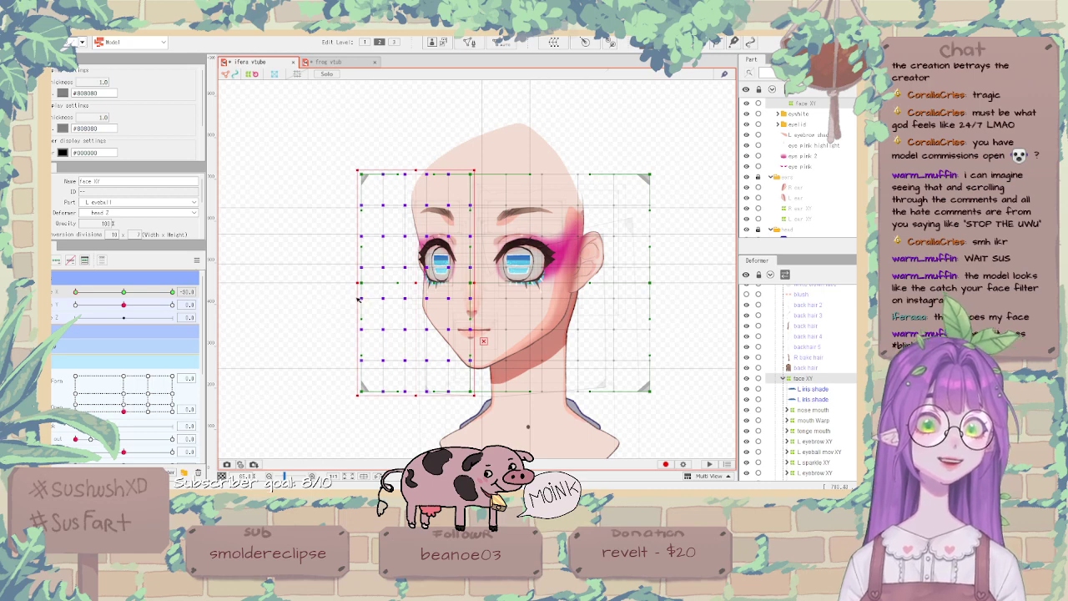
key(ctrl+z)
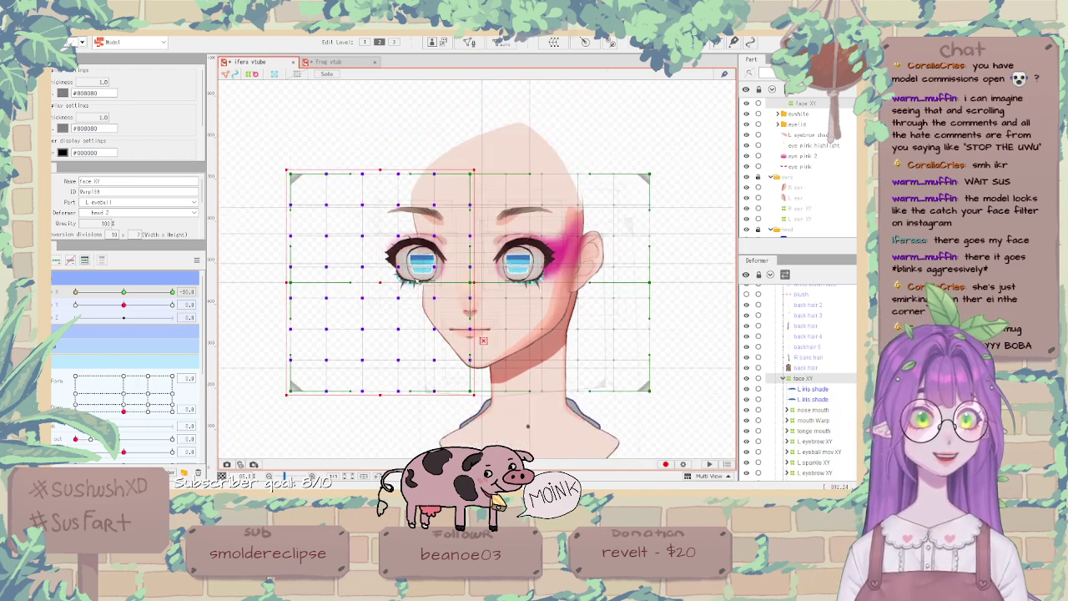
Try compressing the selected far-half grid points again, pulling their outer edge close to the face contour.
scroll(418, 286, up, 2)
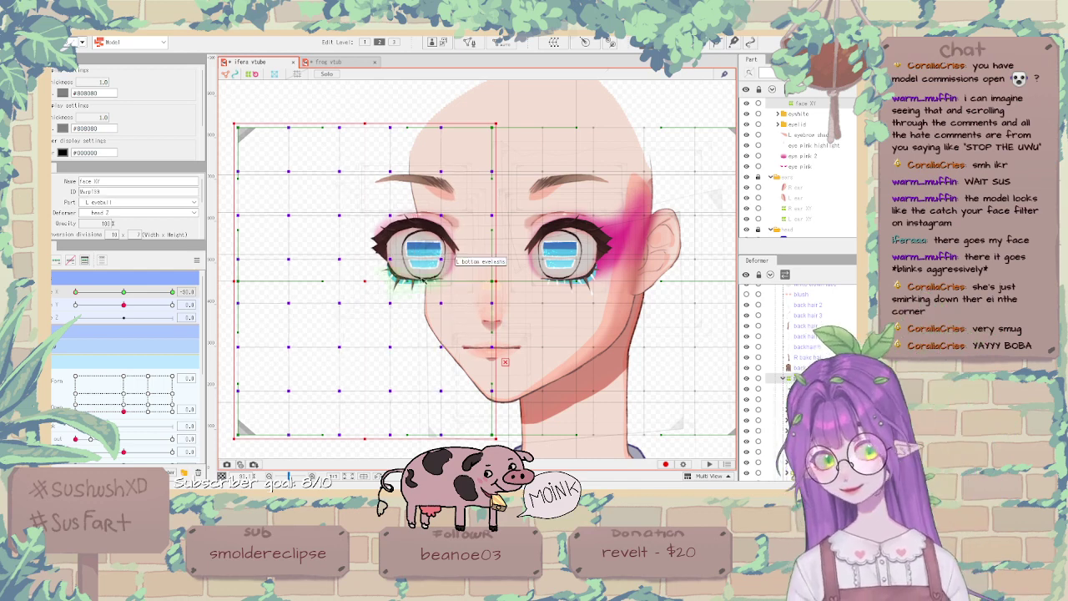
click(253, 287)
drag(236, 282, 340, 288)
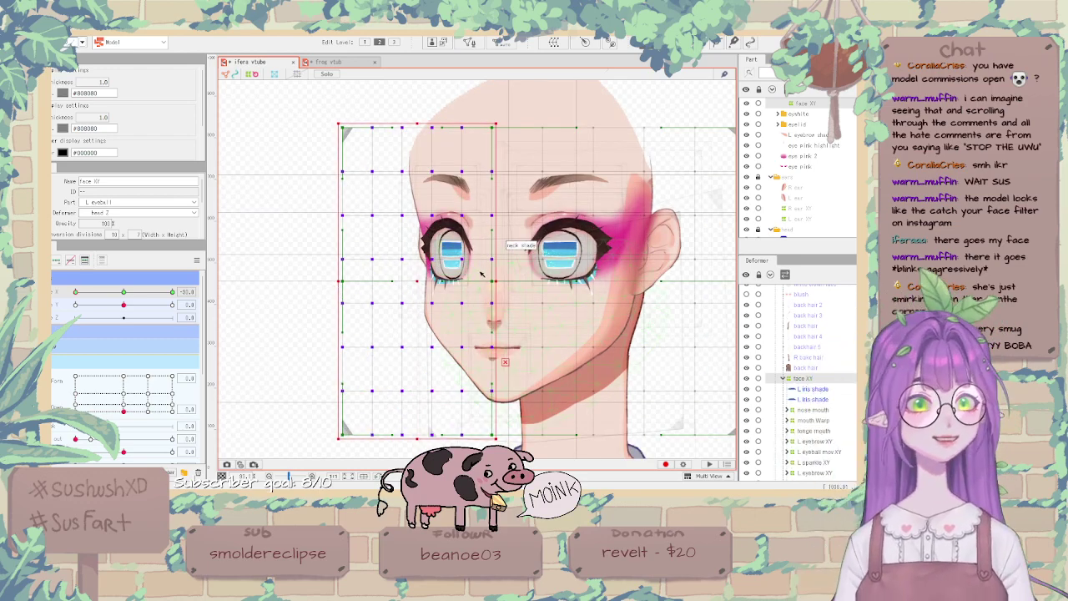
key(ctrl+z)
Nudge the grid's nose line slightly toward the far side and compress the far half so its eye fits inside the face contour.
drag(494, 283, 490, 282)
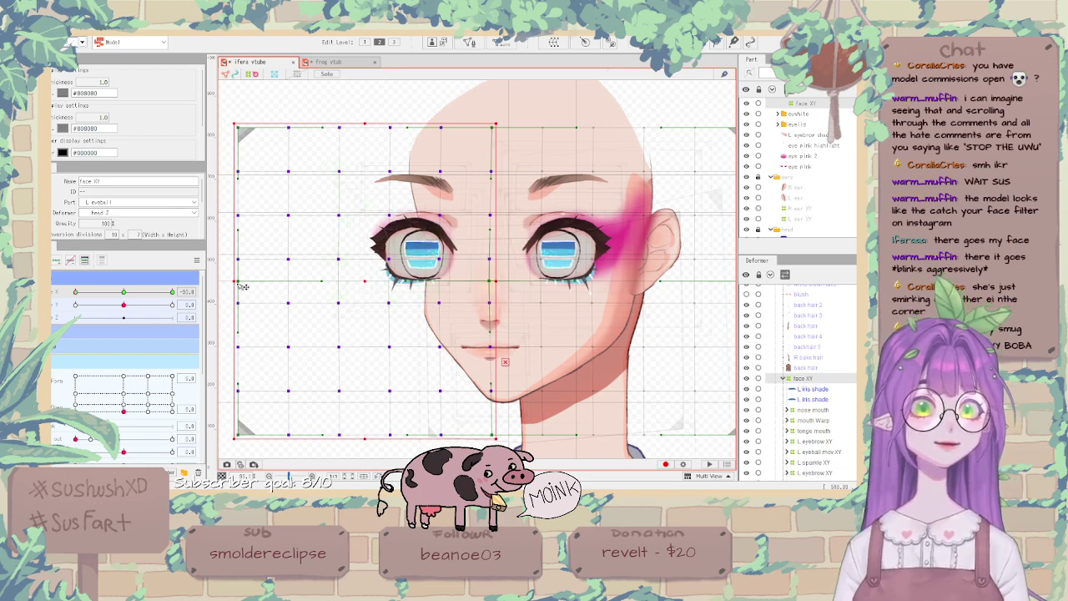
drag(238, 285, 310, 281)
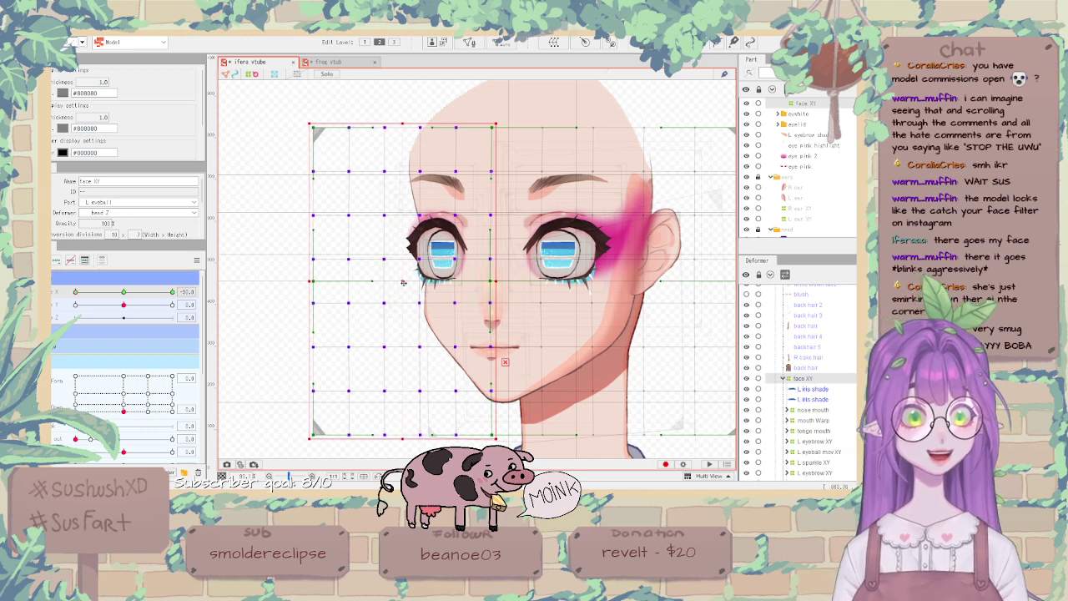
drag(404, 284, 412, 284)
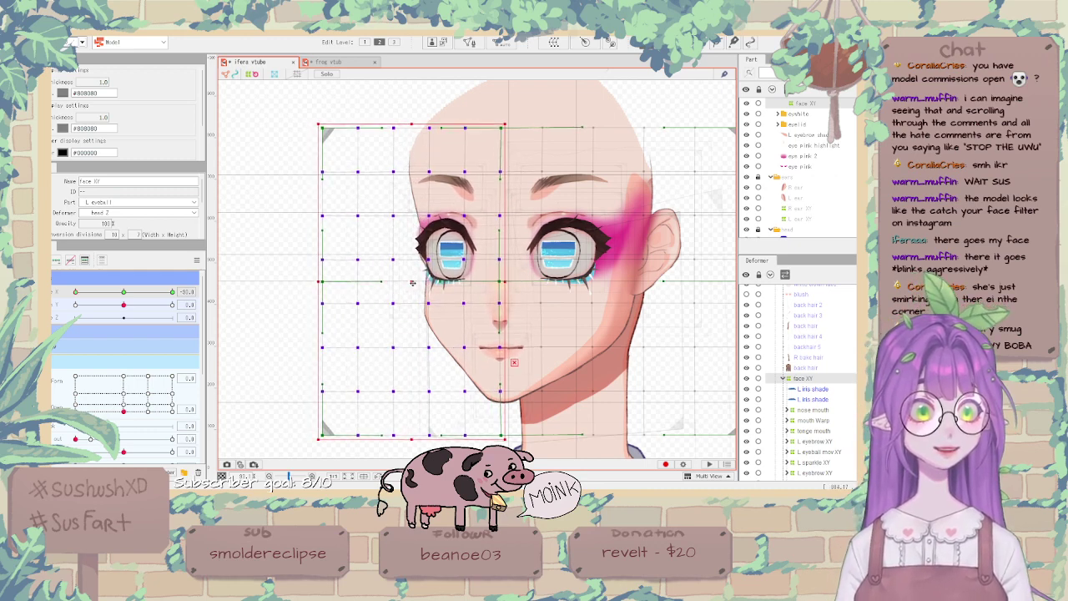
key(ctrl+z)
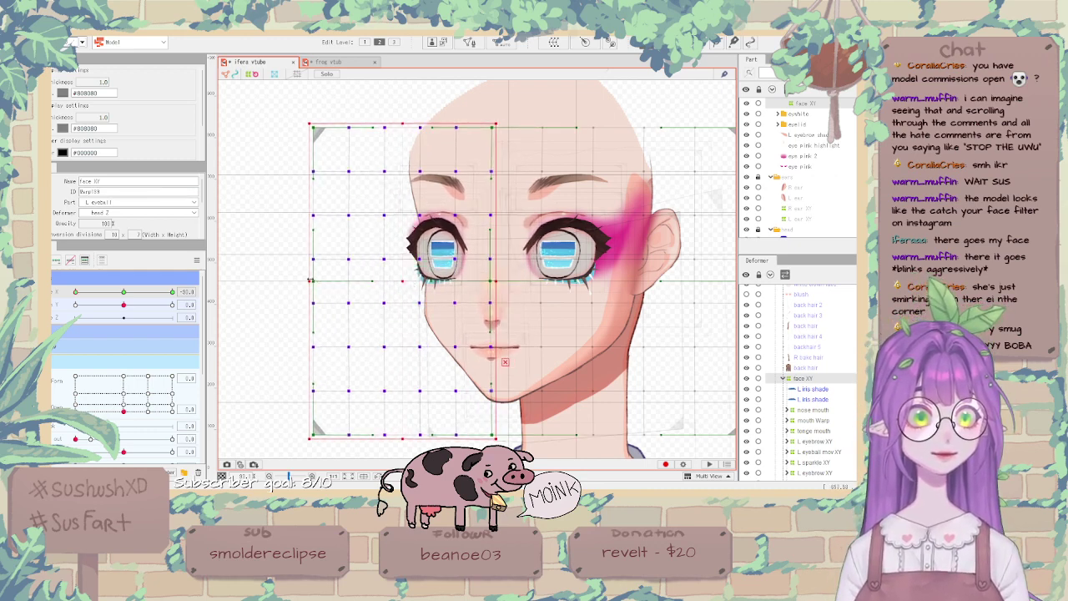
drag(310, 280, 338, 286)
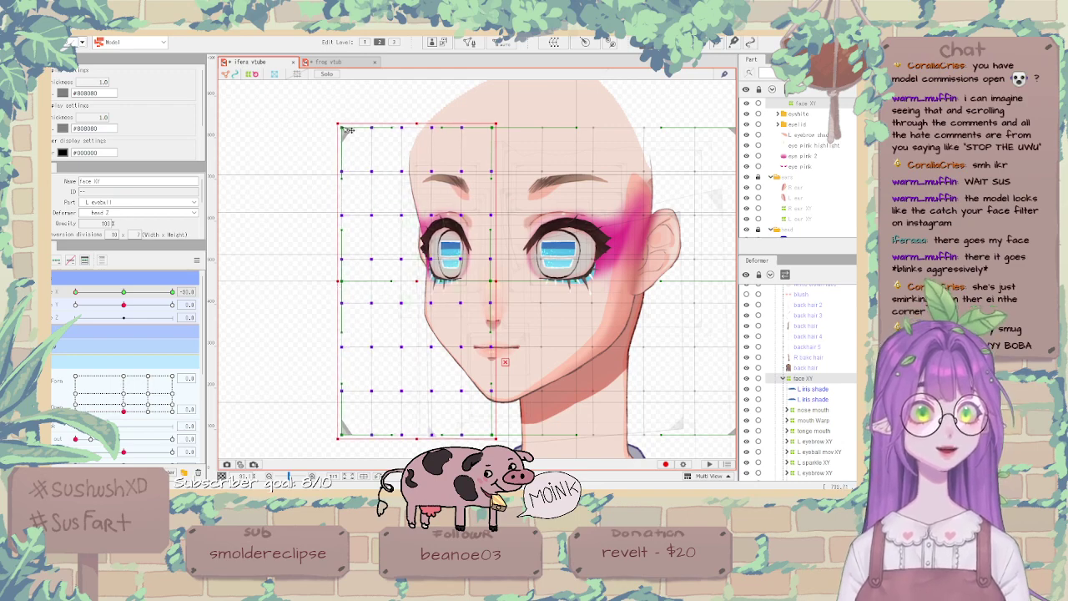
Try adjusting the face XY grid's far upper corner at Edit Level 3, then undo the change.
scroll(343, 129, down, 2)
scroll(473, 183, up, 2)
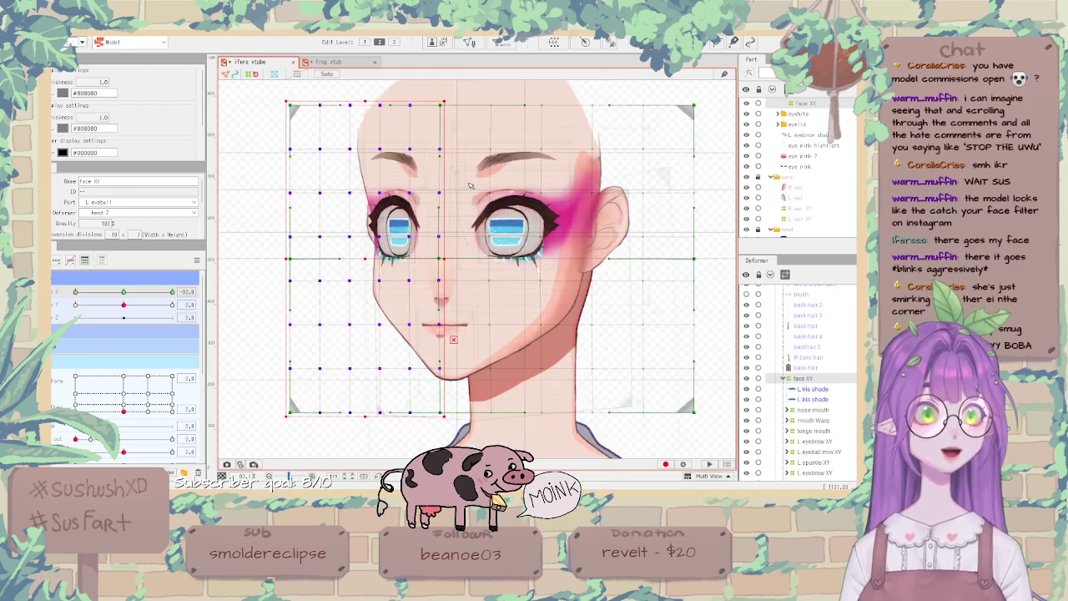
scroll(469, 184, down, 2)
scroll(471, 185, up, 2)
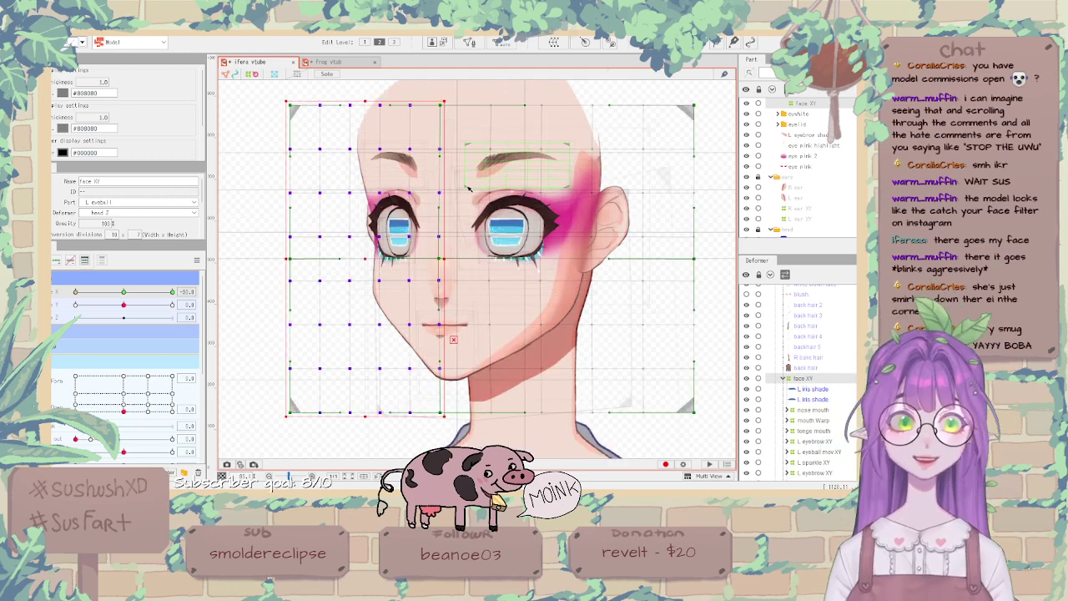
scroll(471, 185, down, 2)
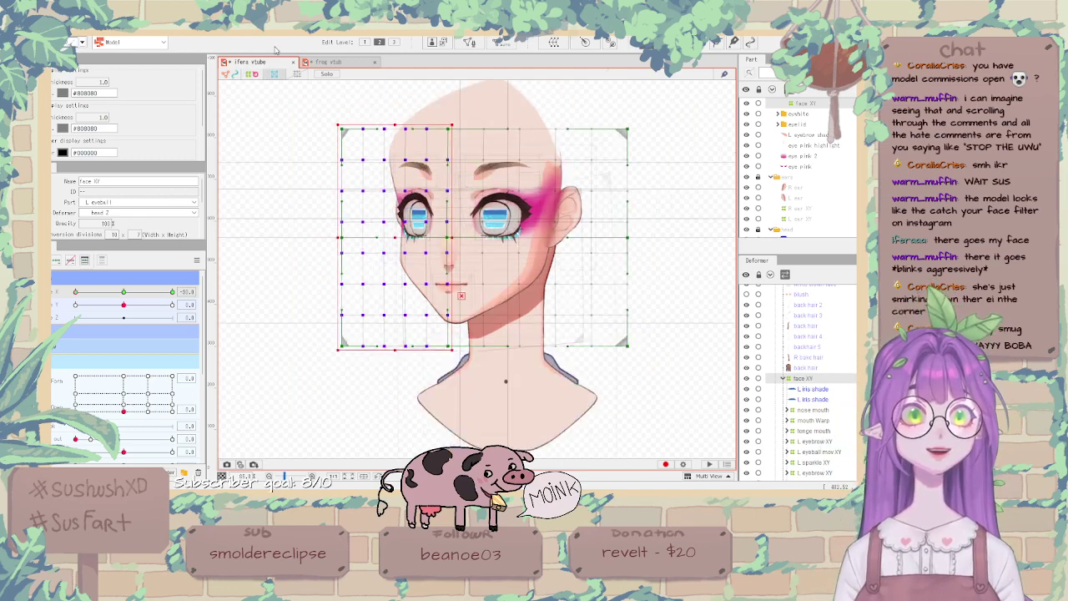
click(394, 43)
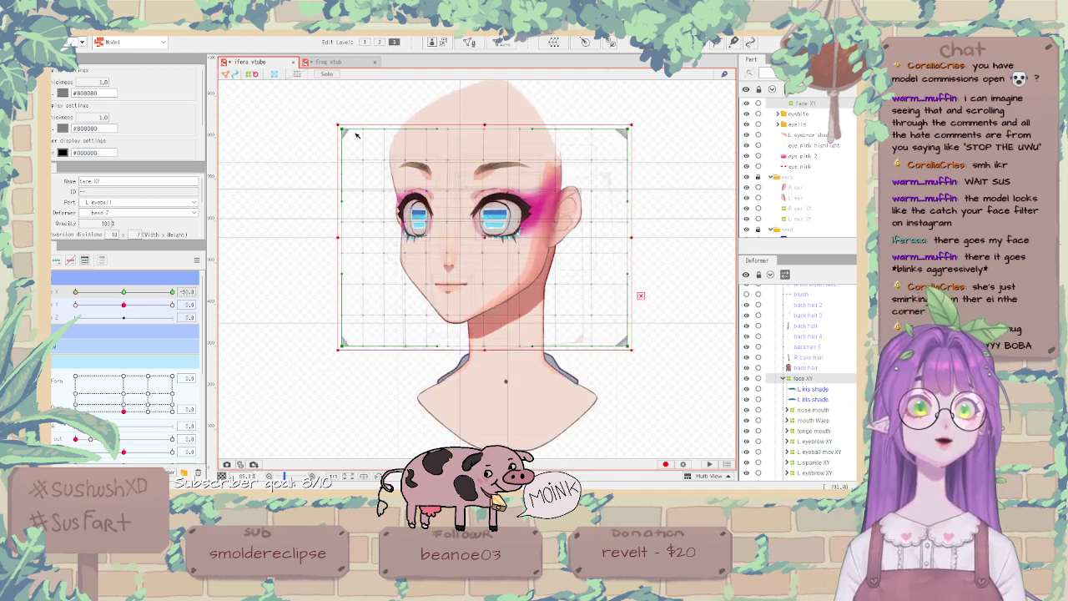
scroll(347, 131, up, 2)
drag(349, 134, 349, 135)
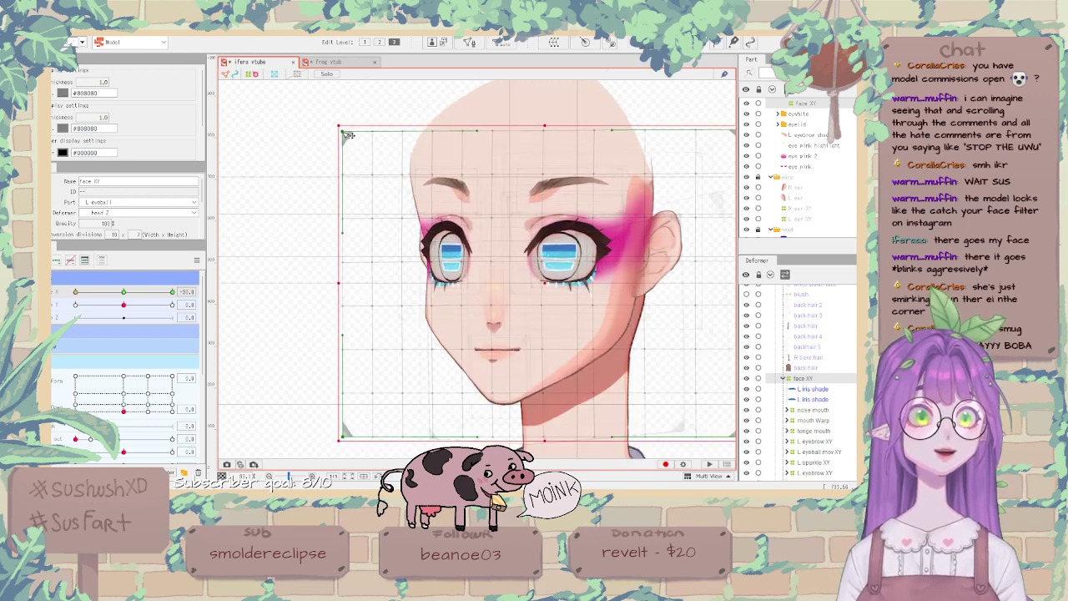
key(ctrl+z)
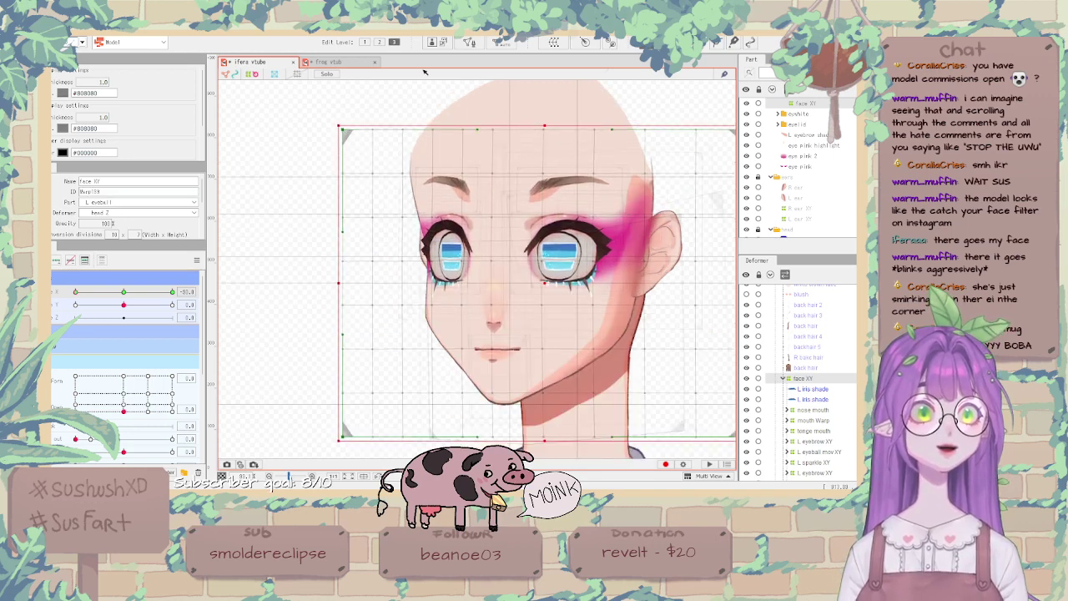
At Edit Level 2, pull the face XY grid's far upper and lower corners inward and slightly adjust the middle point of that edge.
click(380, 42)
drag(351, 133, 352, 144)
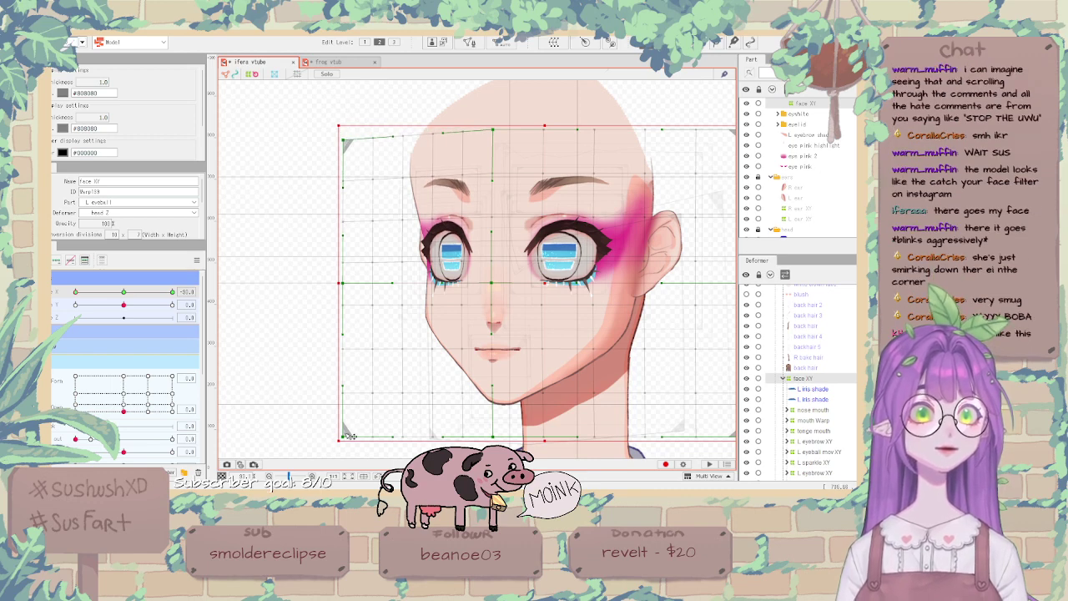
drag(351, 435, 353, 421)
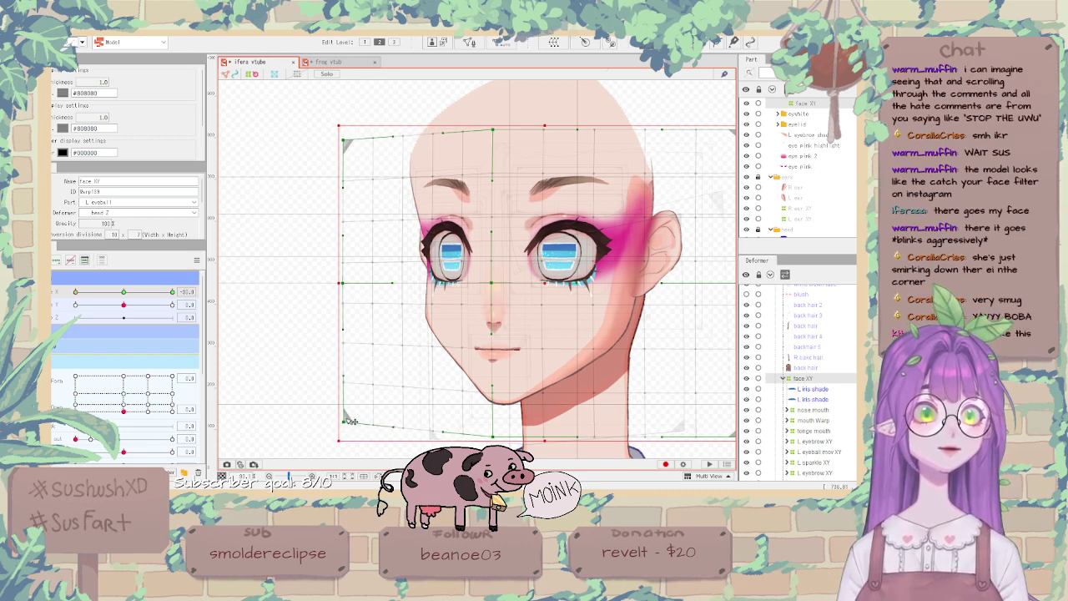
drag(349, 290, 352, 288)
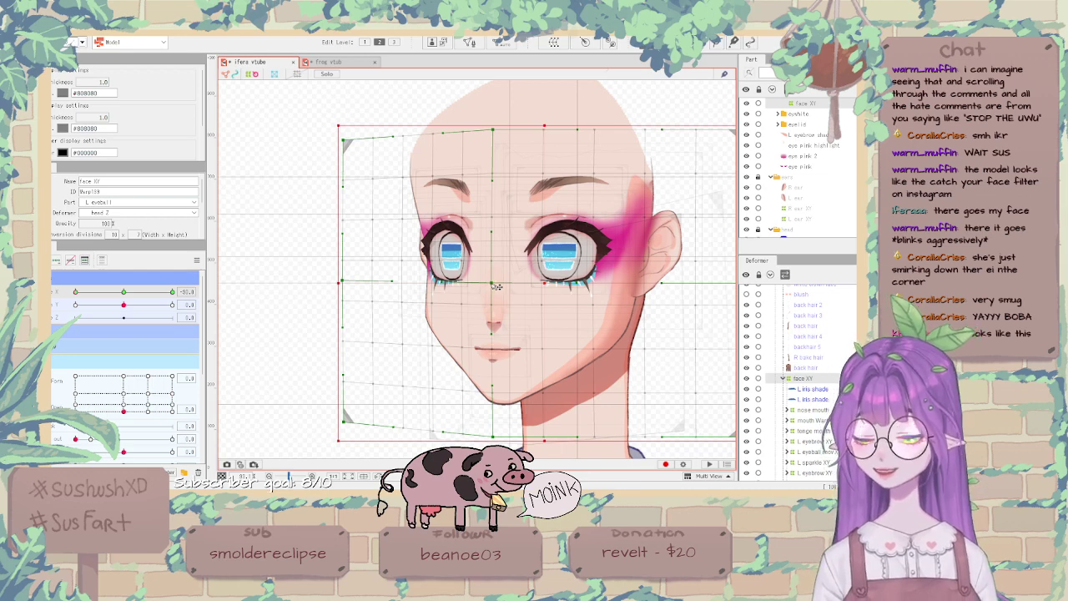
Raise the grid's far upper corner back almost level with its top edge, leaving the head's X angle at -30.
scroll(496, 281, down, 2)
scroll(551, 282, up, 2)
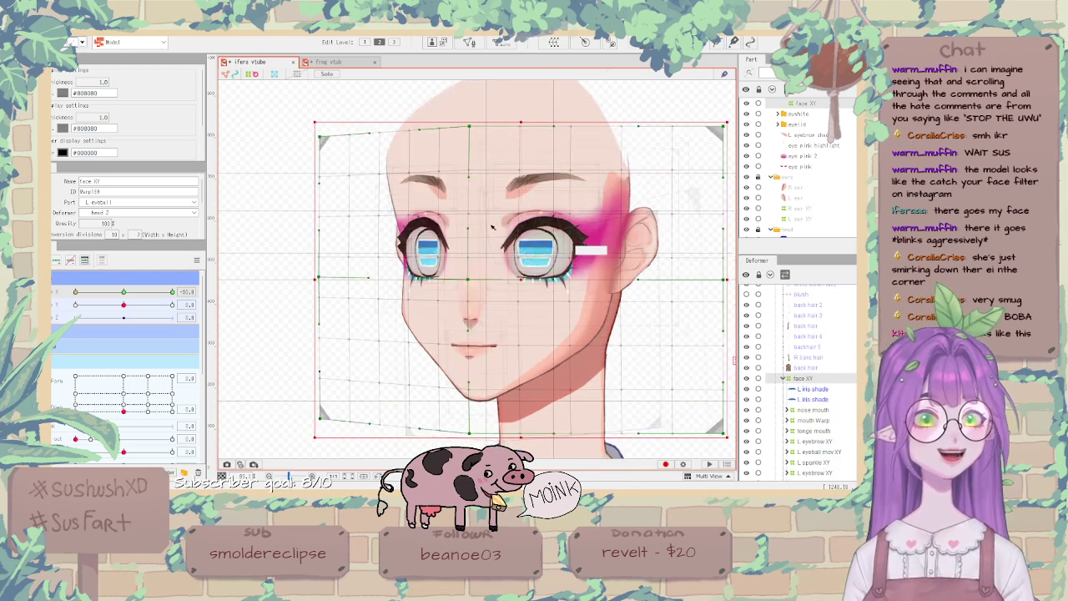
drag(327, 139, 333, 118)
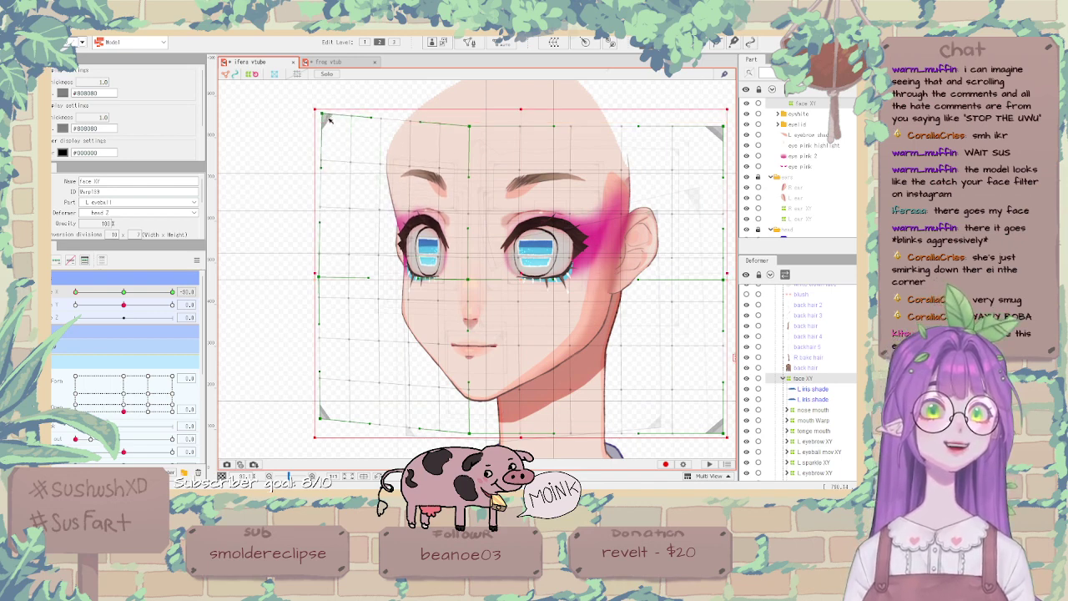
key(ctrl+z)
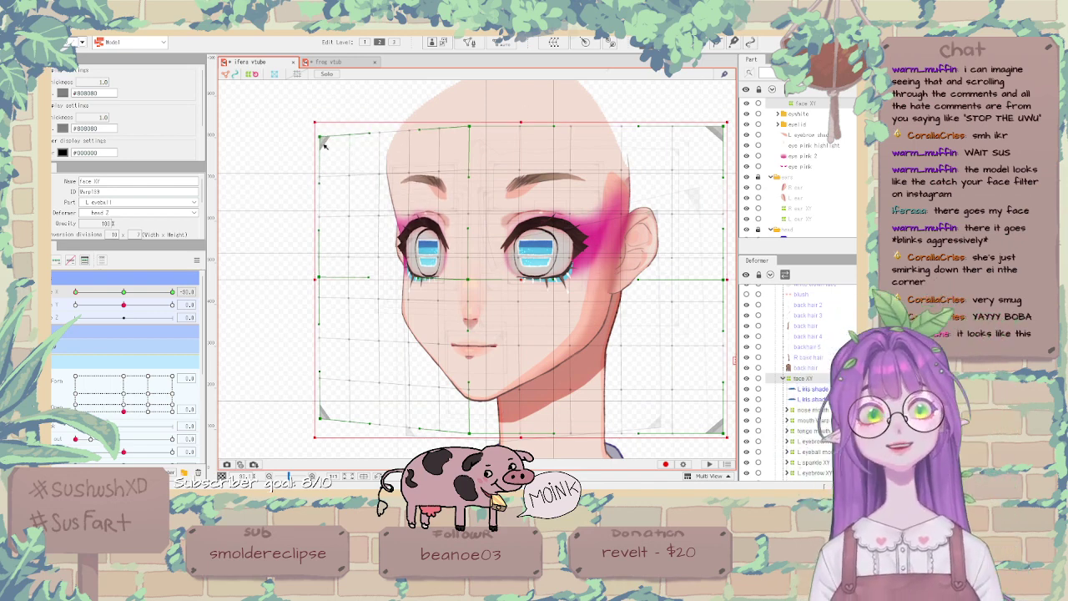
drag(324, 140, 328, 131)
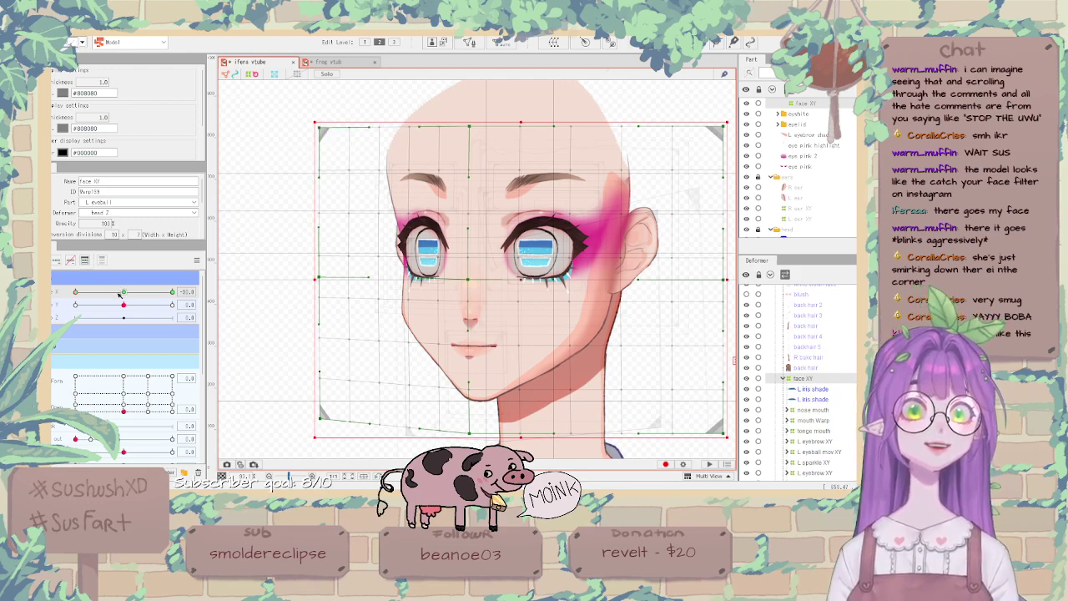
drag(119, 294, 75, 293)
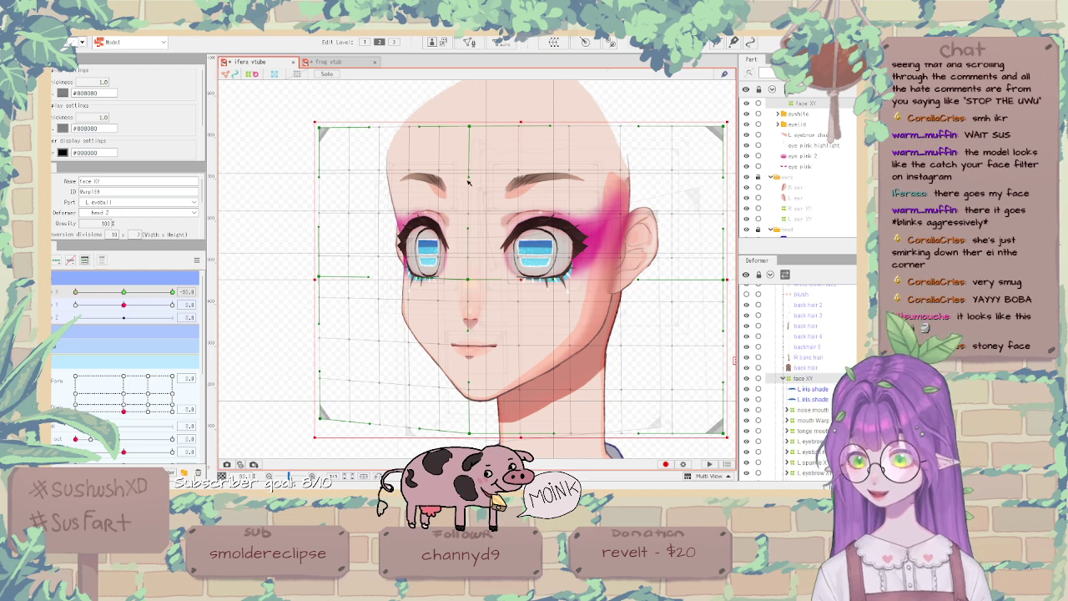
Flare the near side of the face XY grid by raising its upper corner slightly and lowering its lower corner slightly.
scroll(469, 183, down, 2)
scroll(642, 313, up, 2)
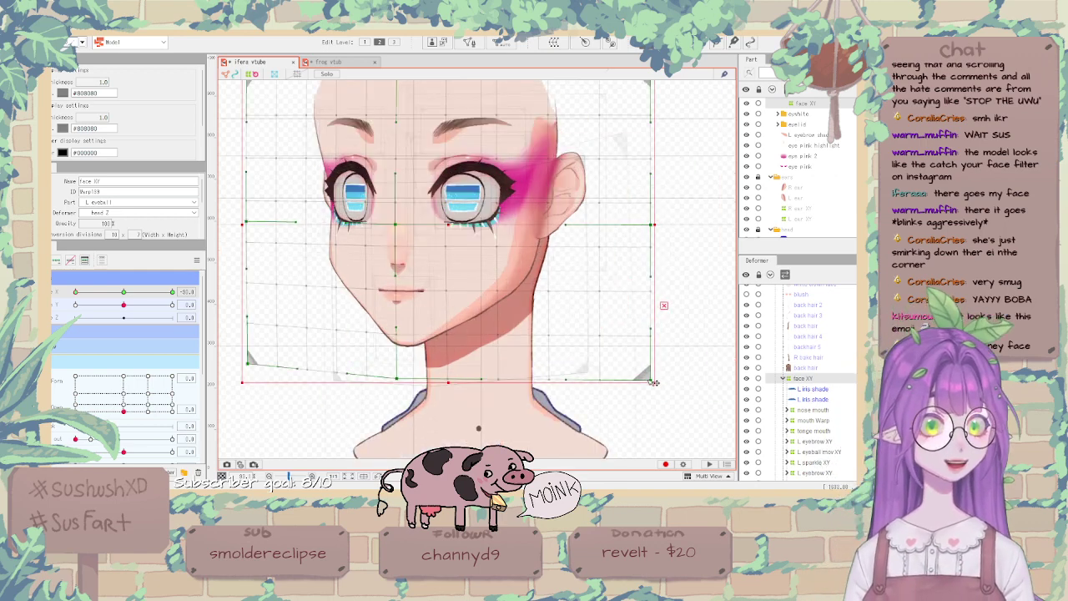
drag(651, 380, 651, 381)
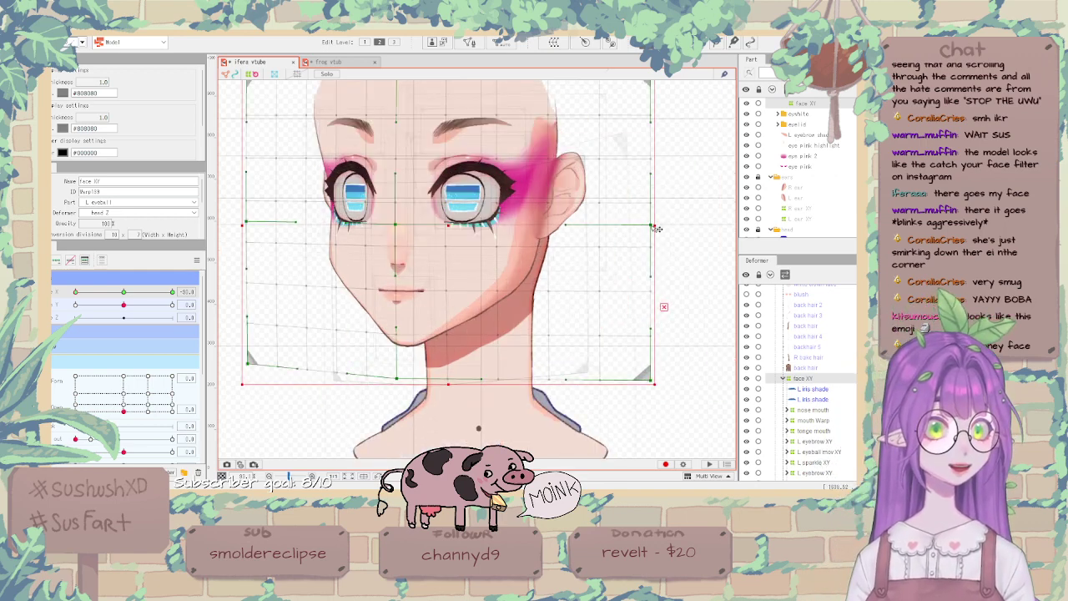
scroll(652, 233, down, 2)
scroll(659, 119, up, 2)
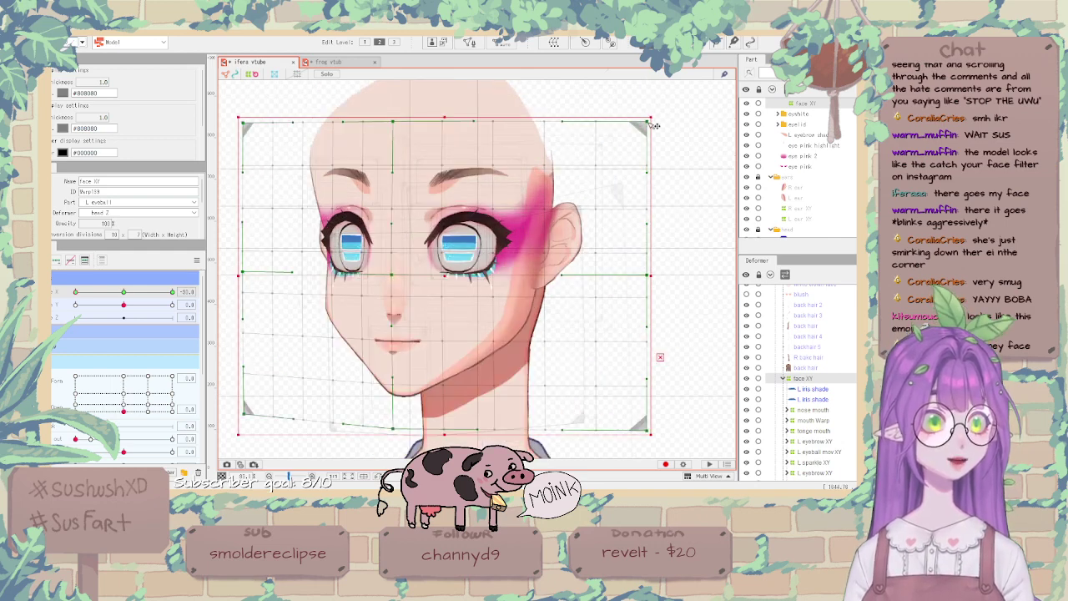
drag(655, 126, 652, 122)
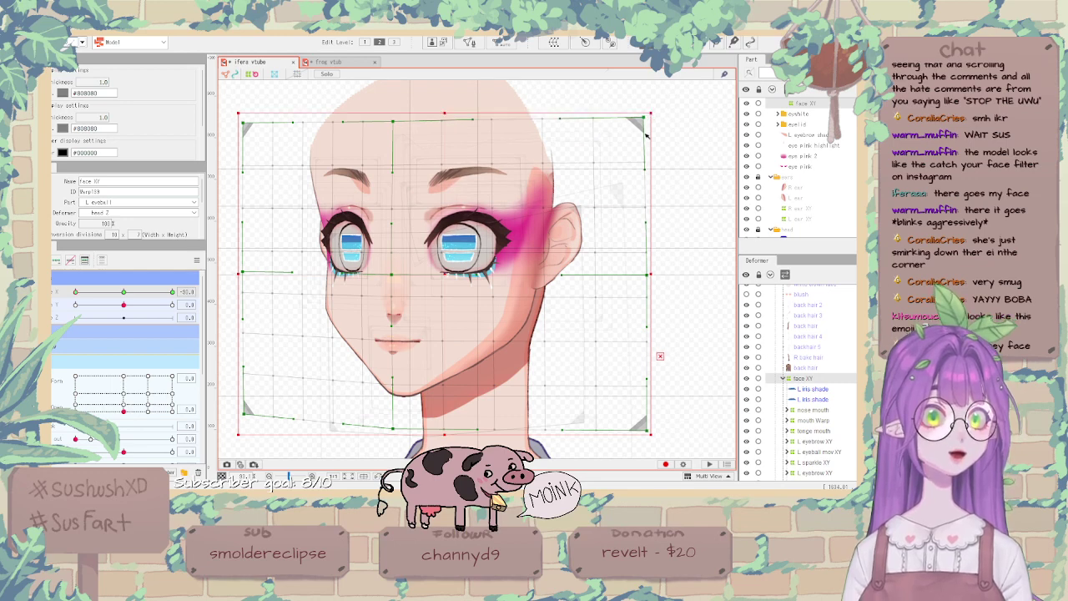
drag(647, 430, 647, 434)
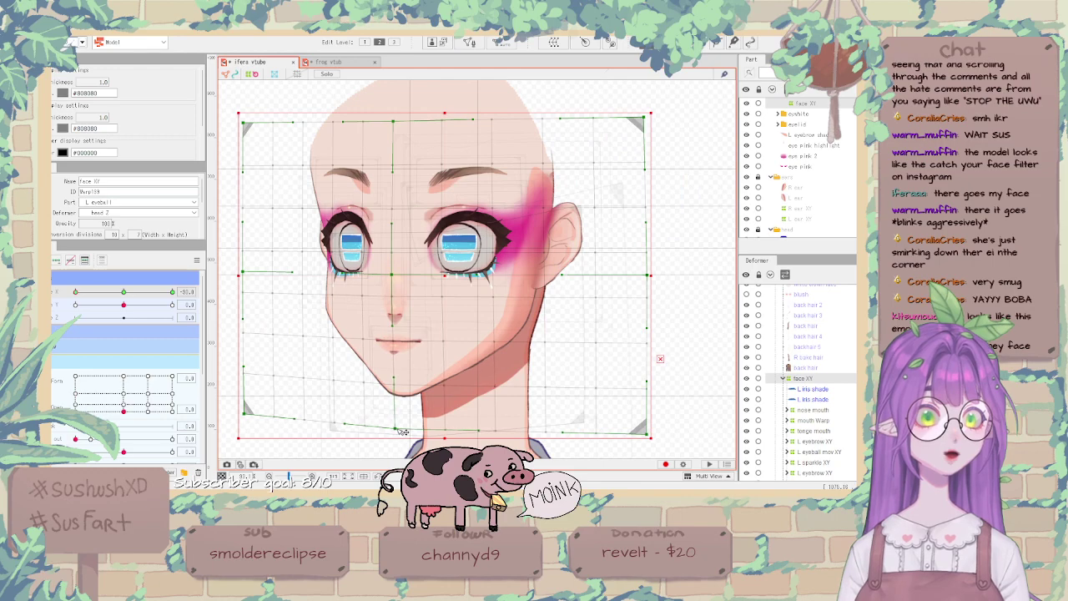
Bend the face XY grid's vertical centre line slightly toward the far side of the face around the nose bridge.
scroll(454, 342, up, 4)
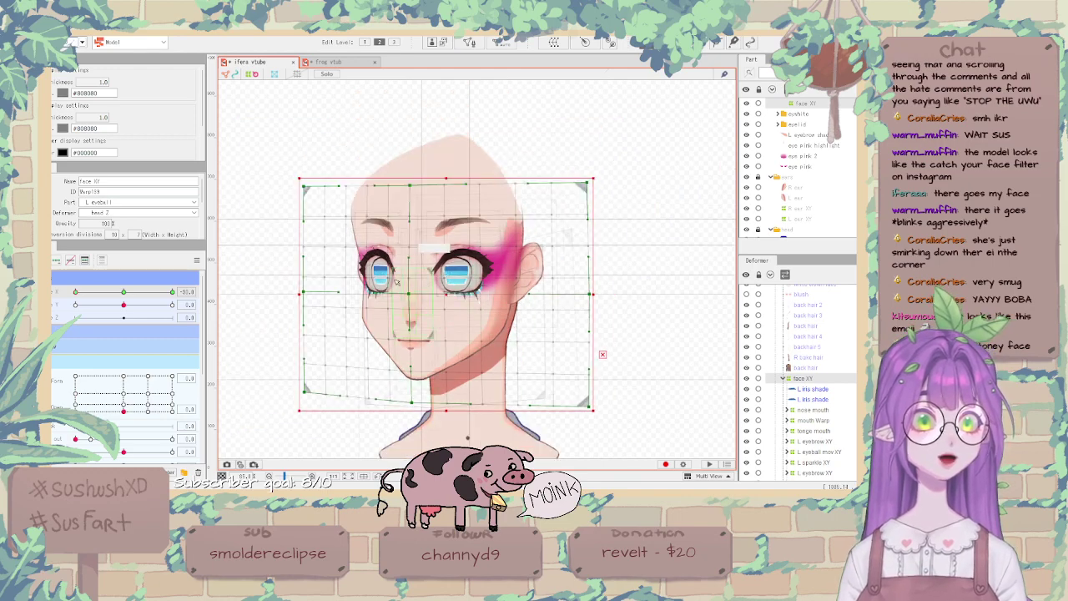
drag(416, 360, 410, 357)
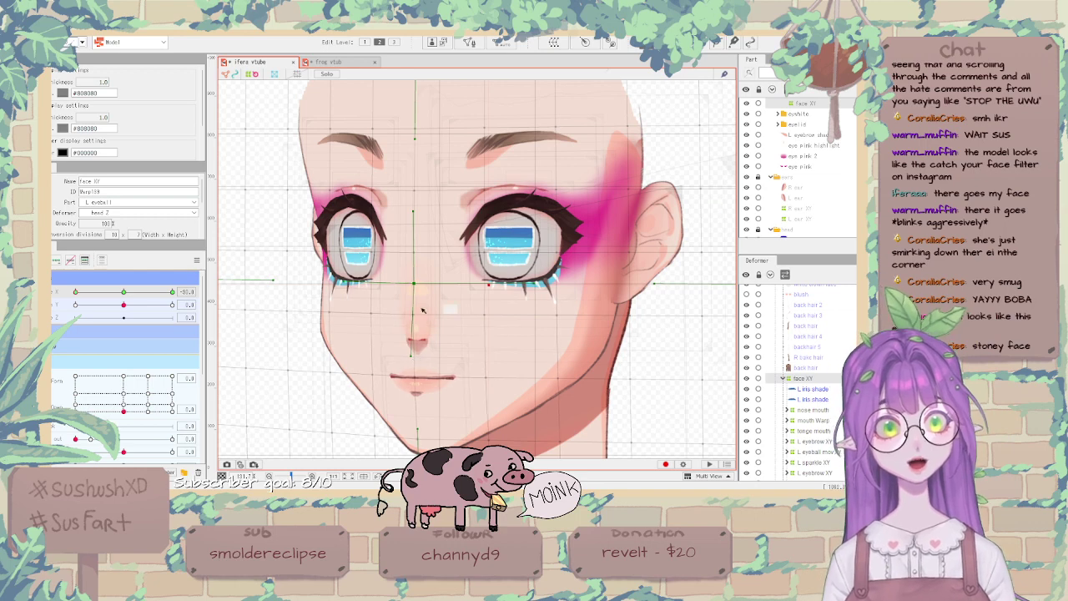
drag(423, 285, 419, 285)
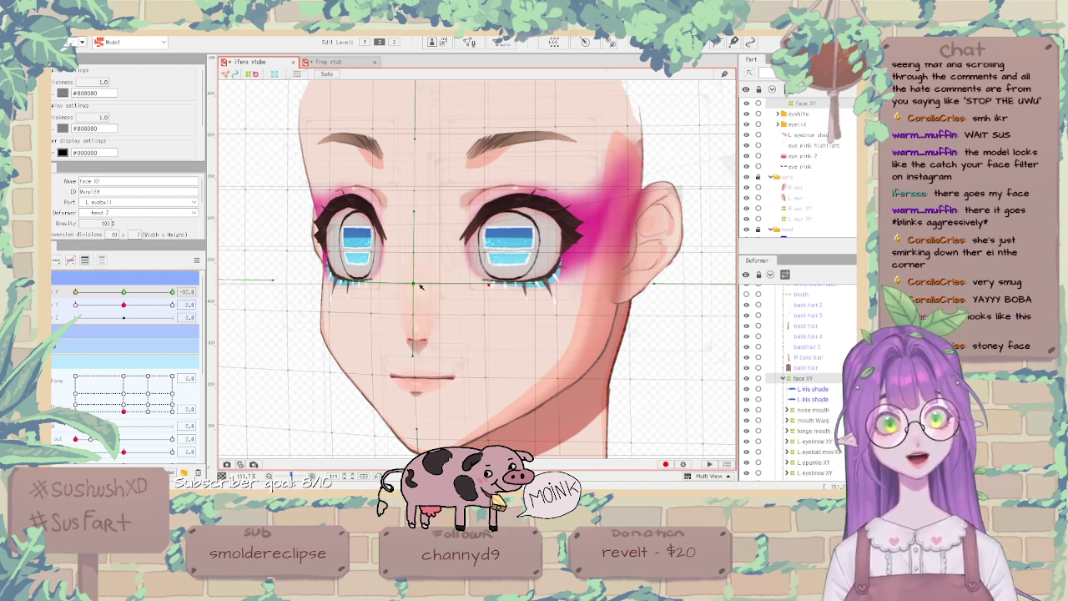
scroll(485, 291, down, 2)
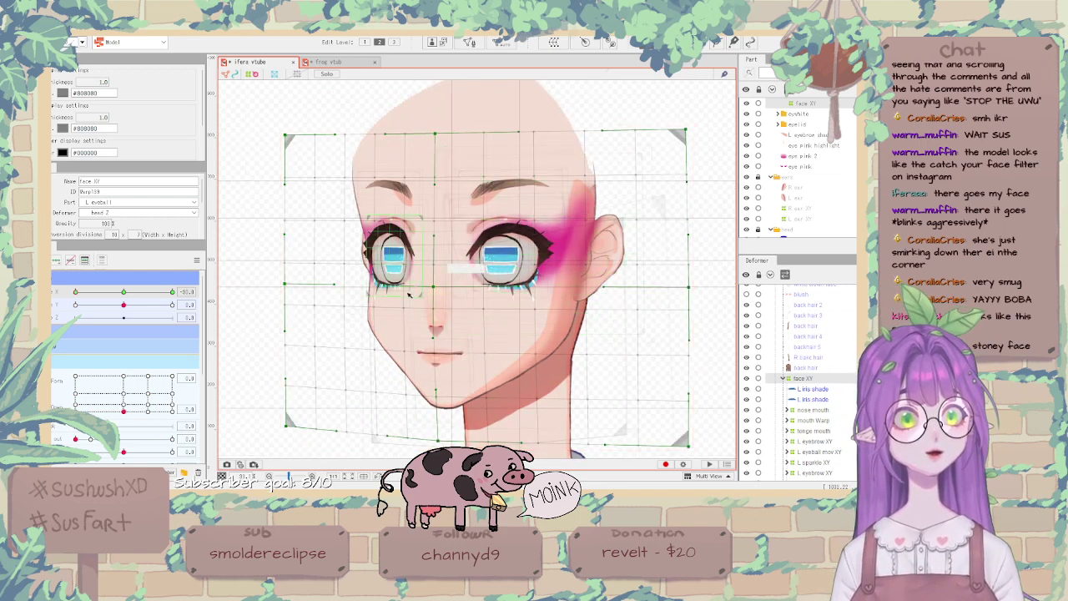
scroll(442, 290, up, 3)
scroll(441, 289, down, 3)
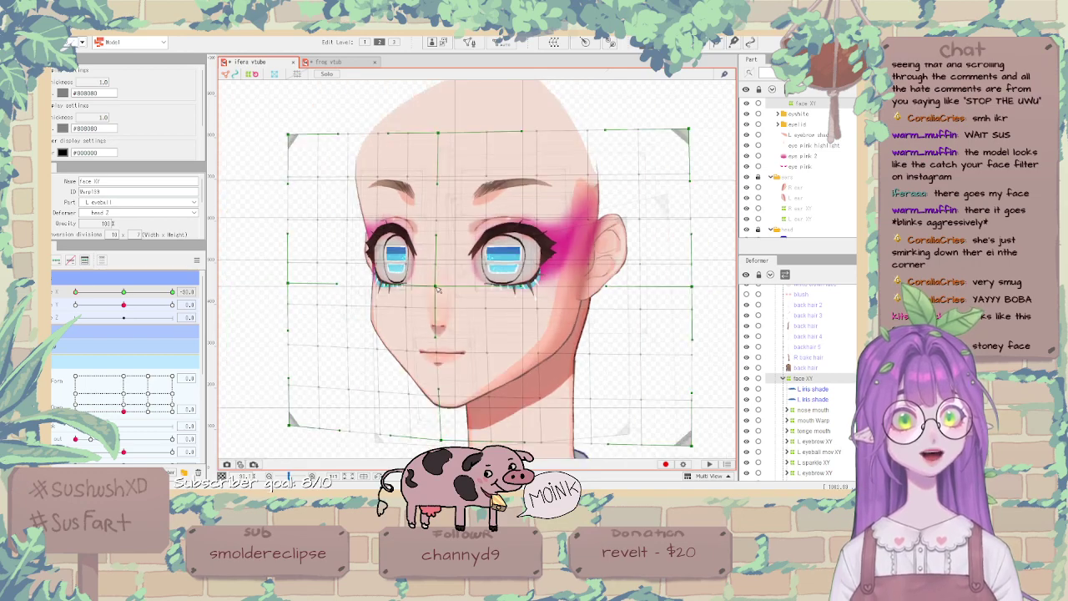
scroll(392, 288, up, 3)
drag(397, 290, 404, 292)
scroll(401, 290, down, 3)
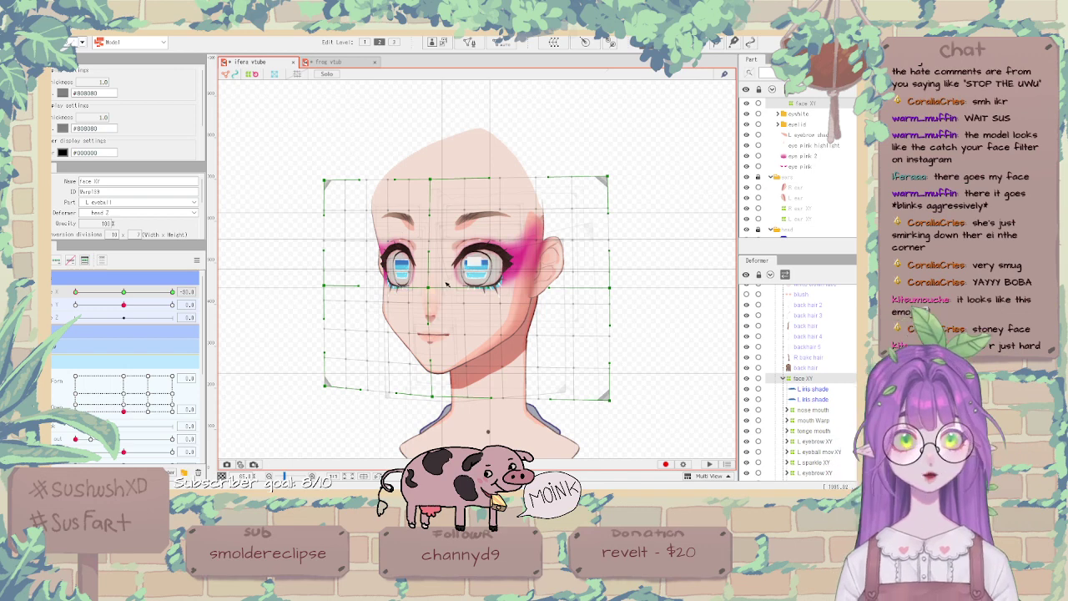
Examine up close and at a distance how the eyes, nose and mouth fit the turned head at X -30.
scroll(483, 266, up, 2)
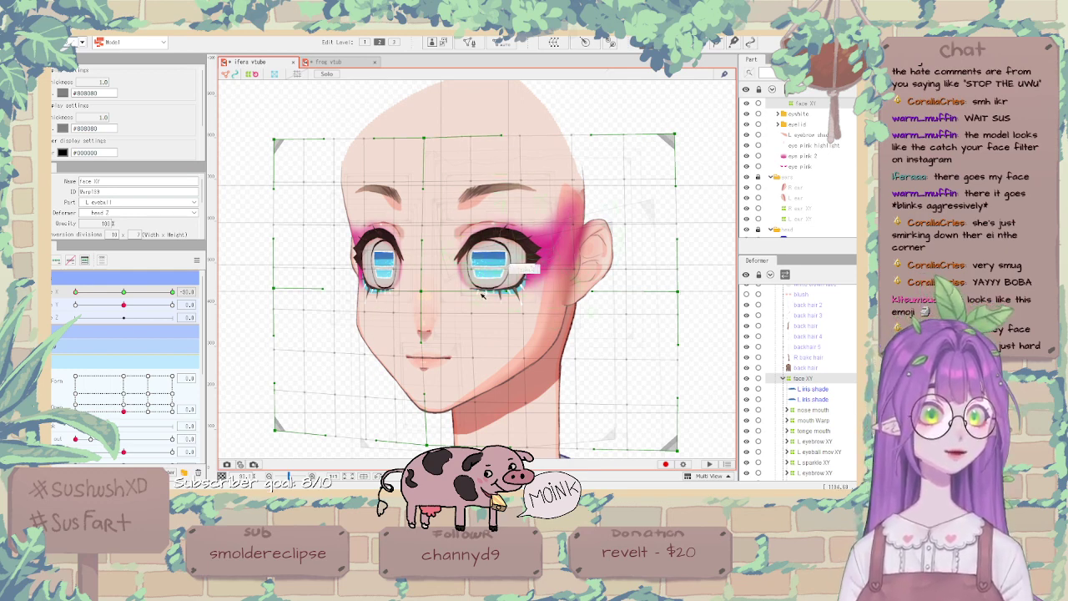
scroll(483, 294, up, 3)
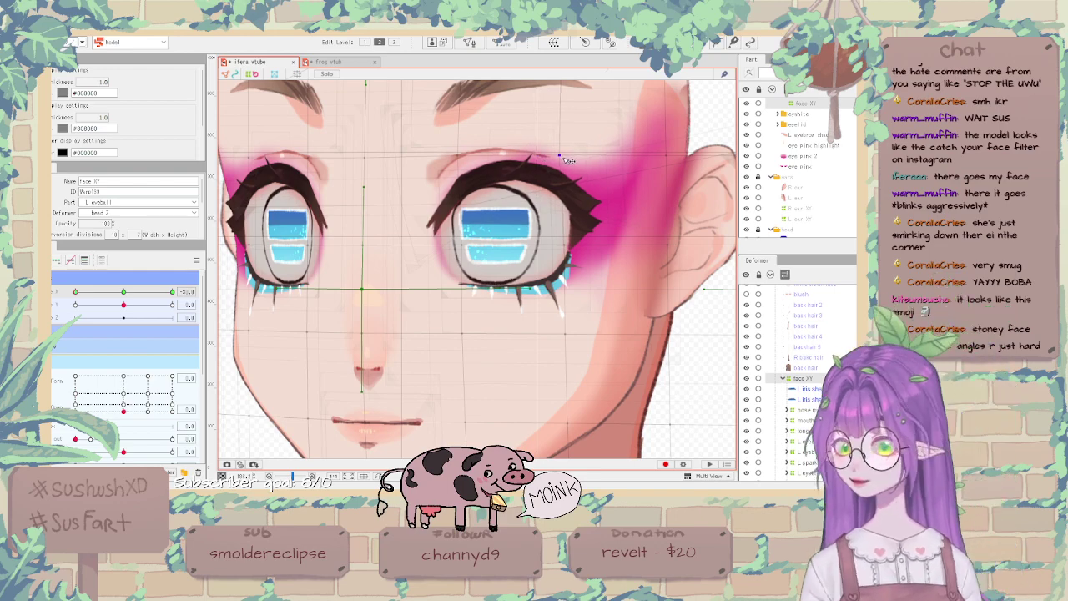
scroll(567, 158, down, 5)
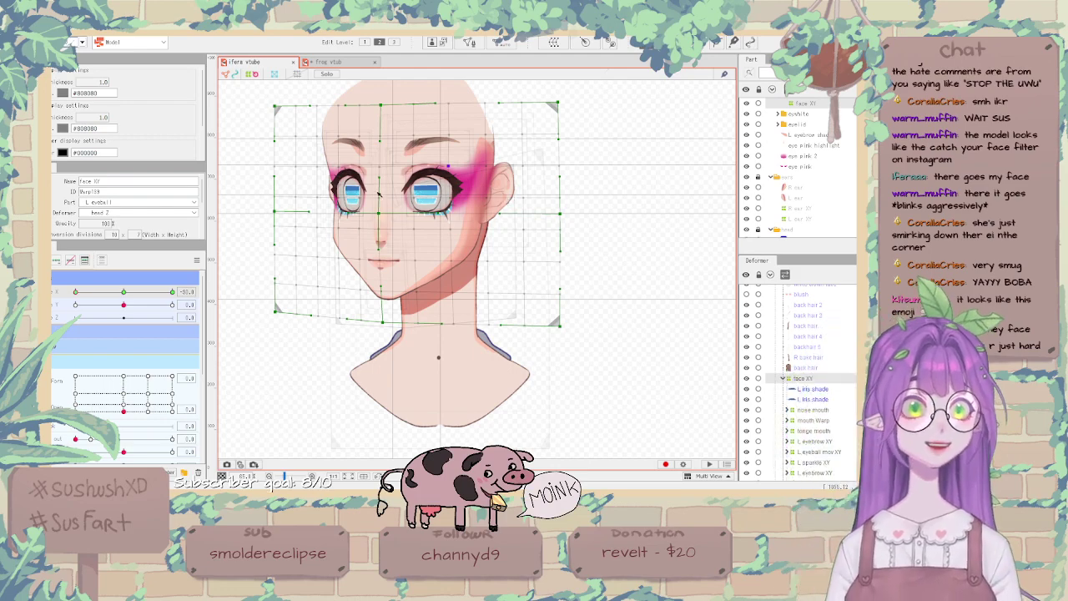
scroll(380, 196, up, 3)
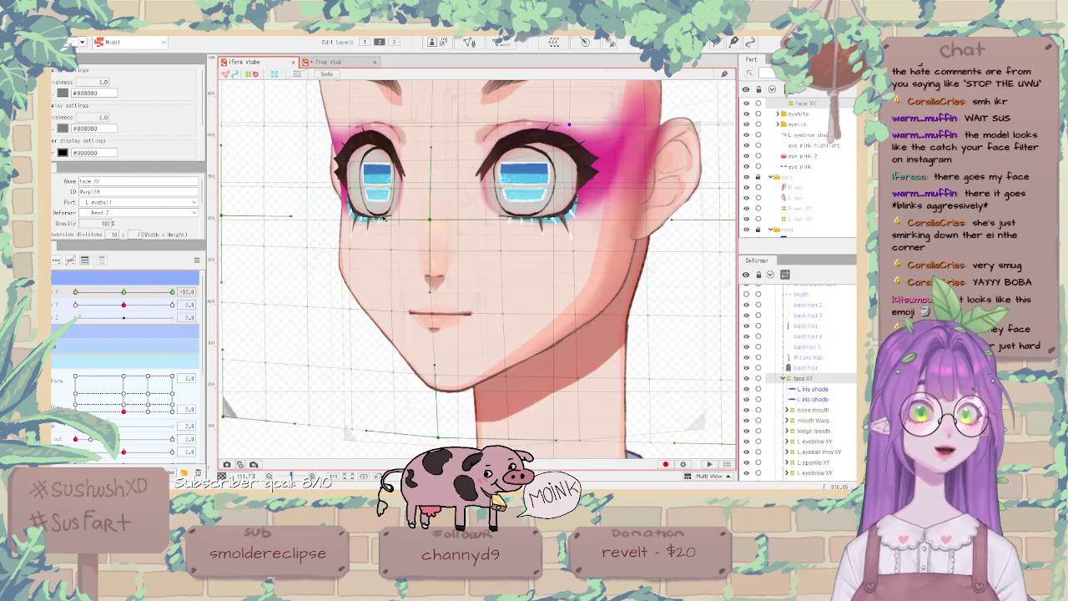
scroll(383, 218, down, 2)
mouse_move(75, 291)
mouse_down()
mouse_move(90, 291)
mouse_move(64, 291)
mouse_up()
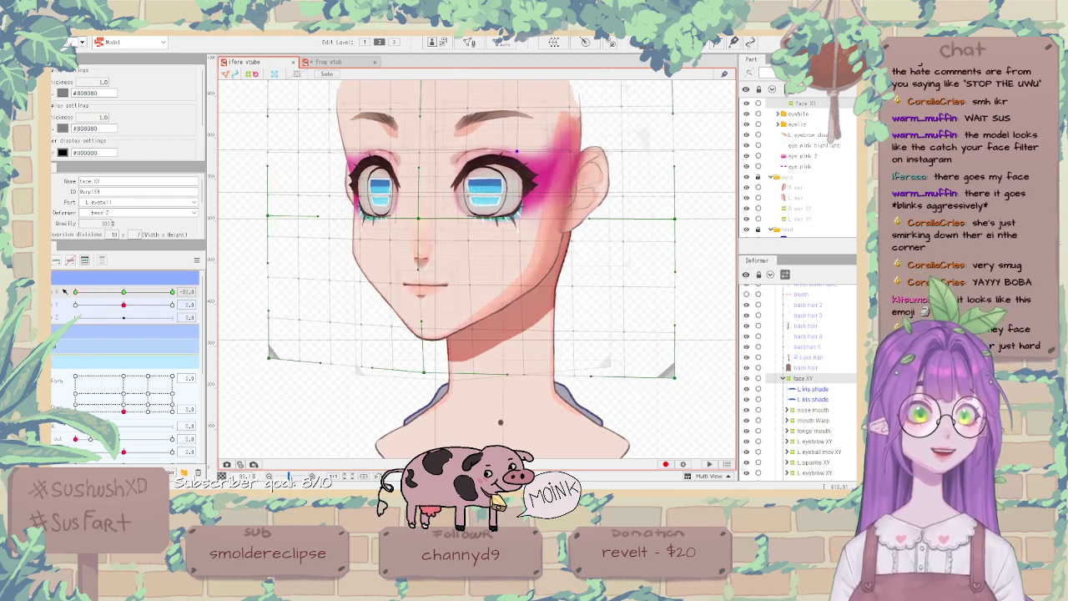
scroll(417, 215, up, 3)
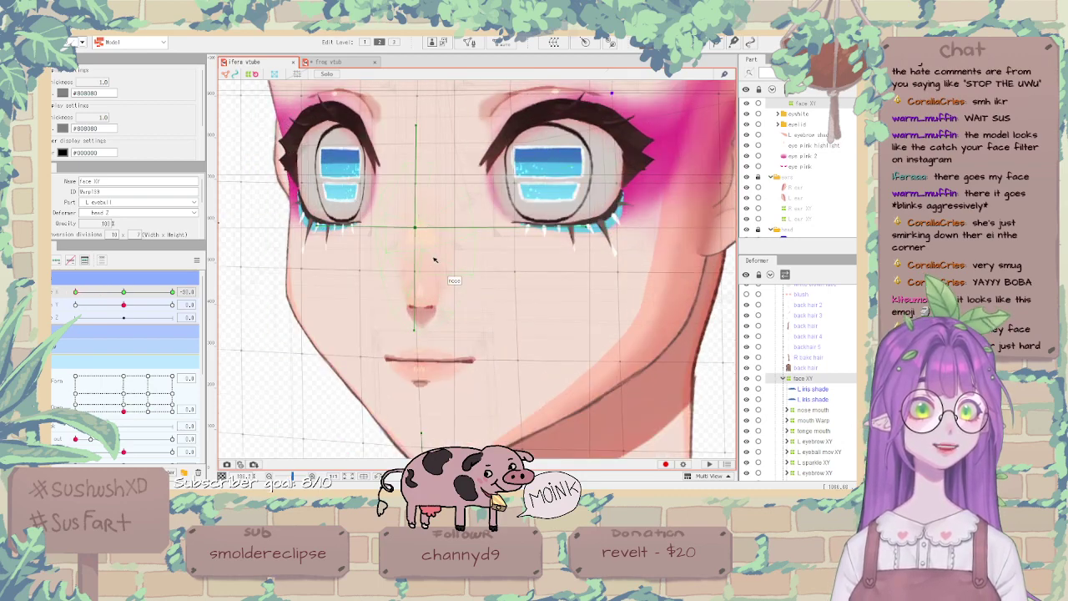
scroll(434, 260, down, 3)
scroll(434, 259, up, 2)
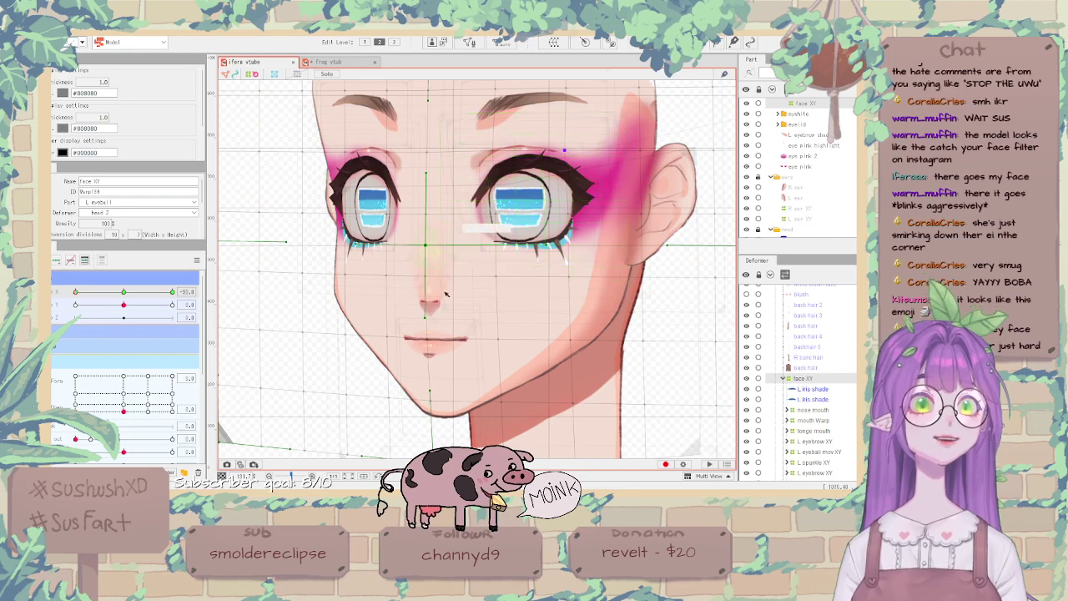
scroll(465, 275, down, 1)
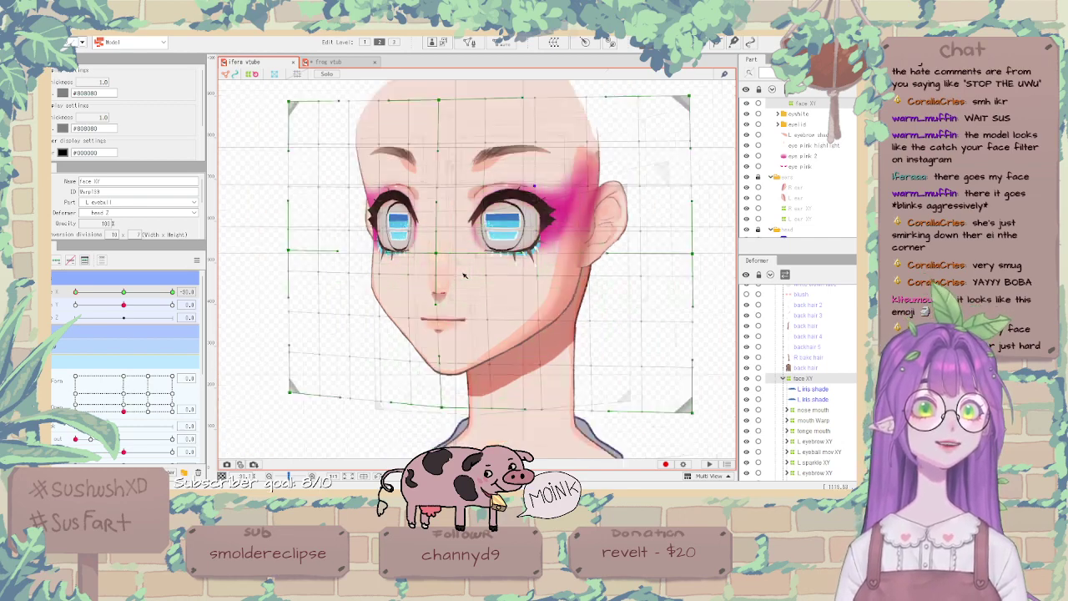
scroll(465, 276, up, 1)
scroll(451, 267, down, 1)
scroll(409, 259, up, 1)
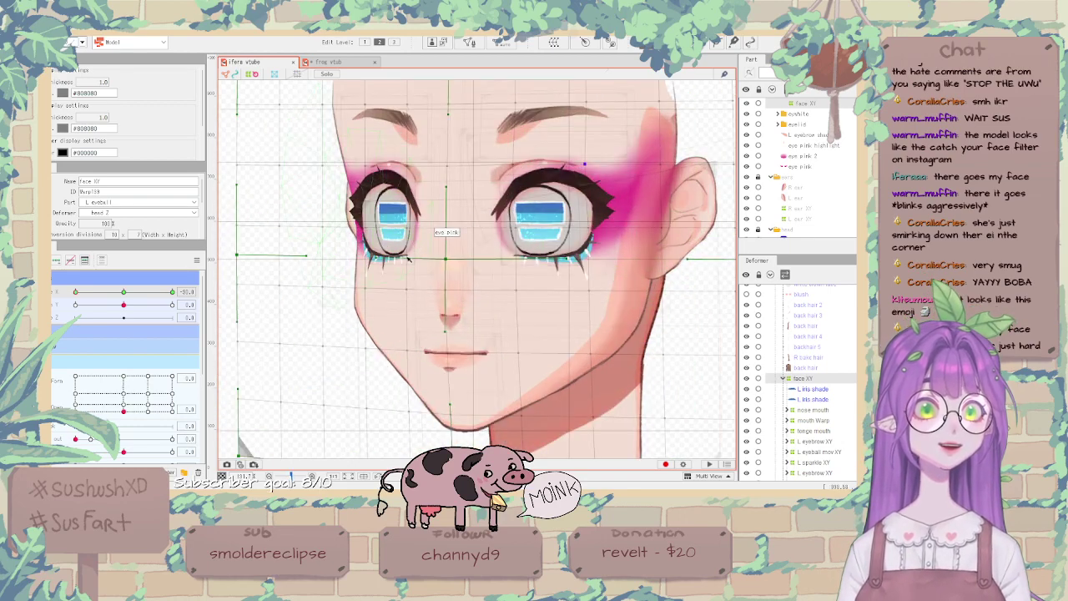
scroll(409, 259, down, 1)
scroll(395, 261, up, 1)
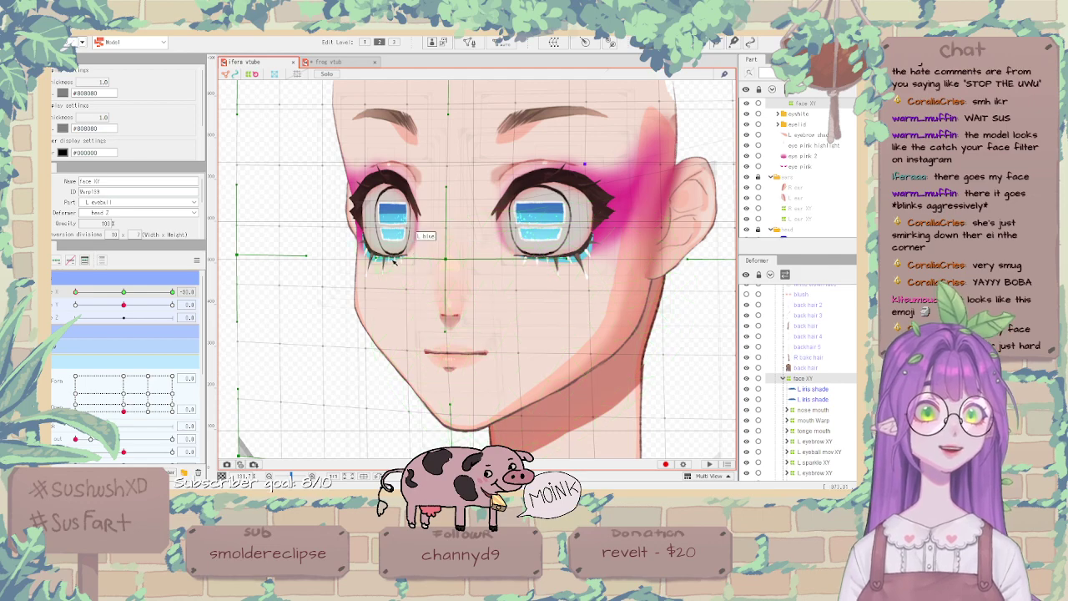
Nudge the far eye slightly toward the nose by shifting the face XY grid beside its lower lashes.
scroll(367, 263, up, 2)
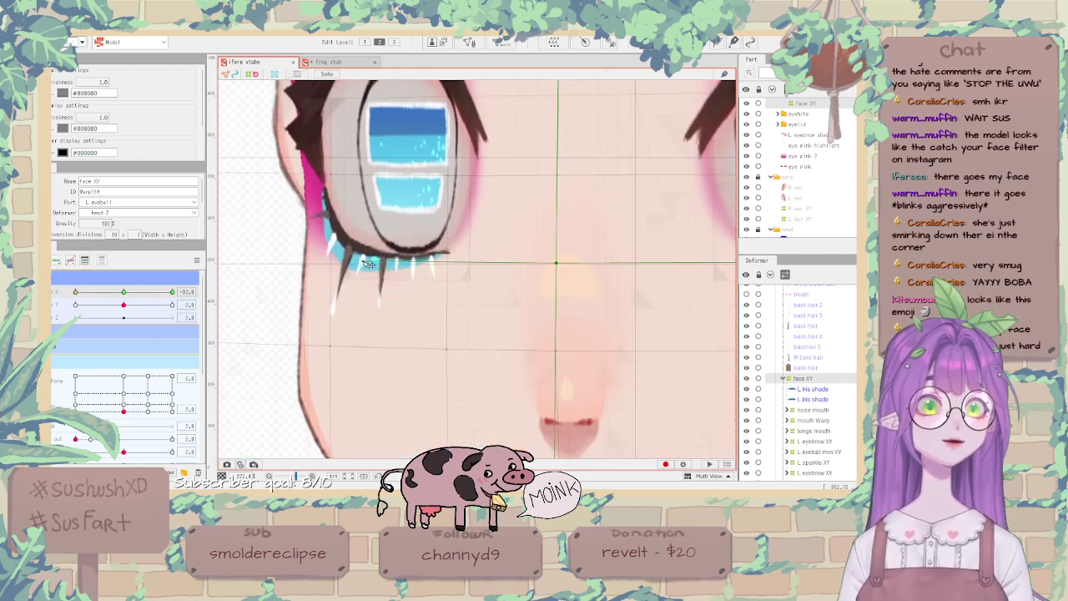
drag(364, 261, 391, 266)
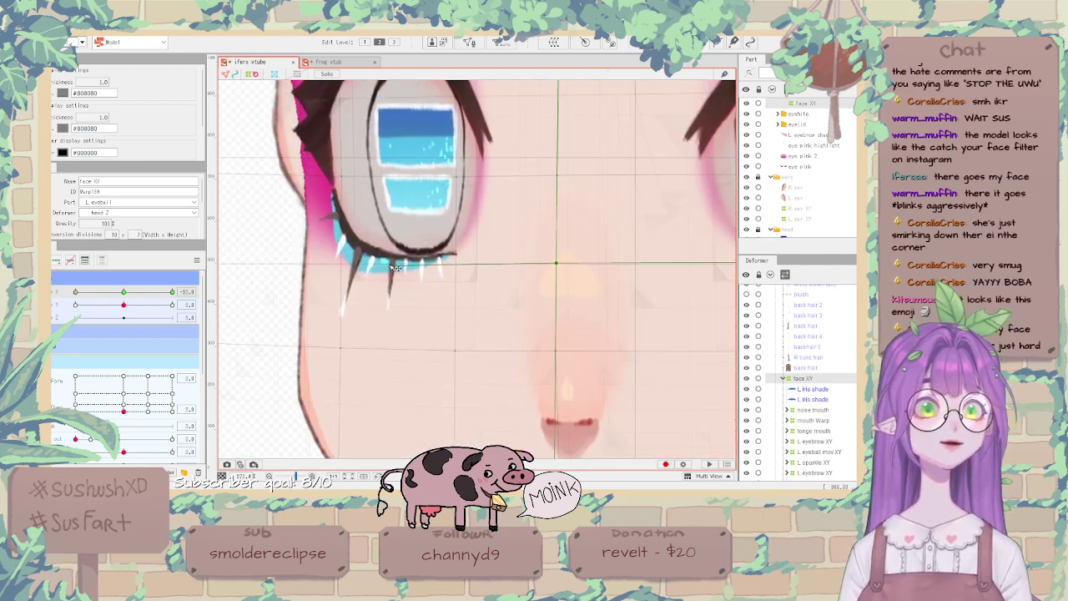
scroll(396, 266, down, 2)
scroll(394, 268, down, 2)
scroll(391, 266, up, 4)
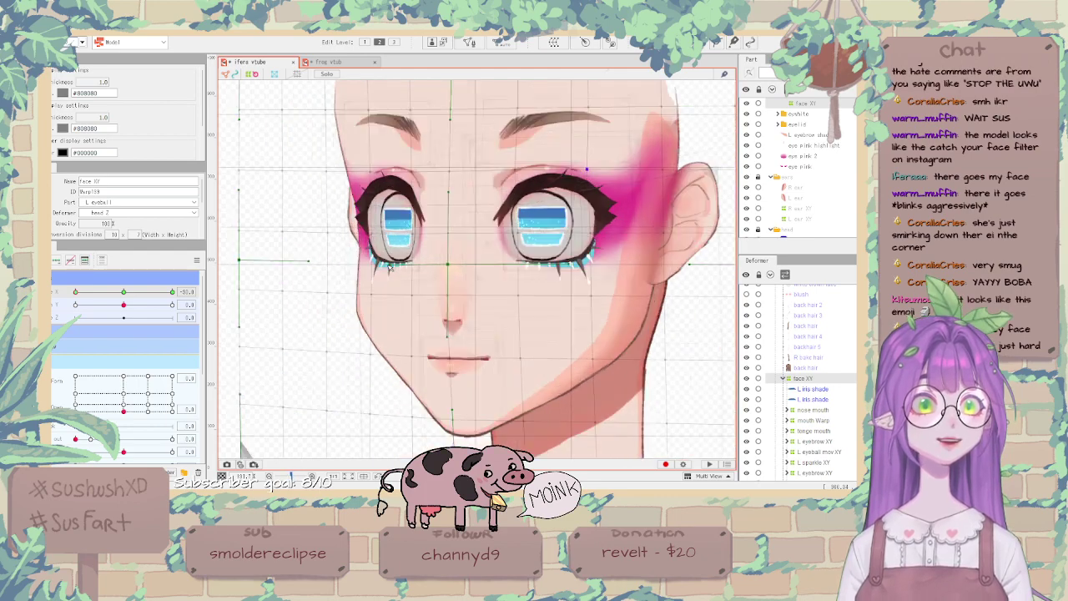
Examine up close and from a distance how the eyes and face proportions hold as the head turns to X -30.
scroll(387, 267, down, 3)
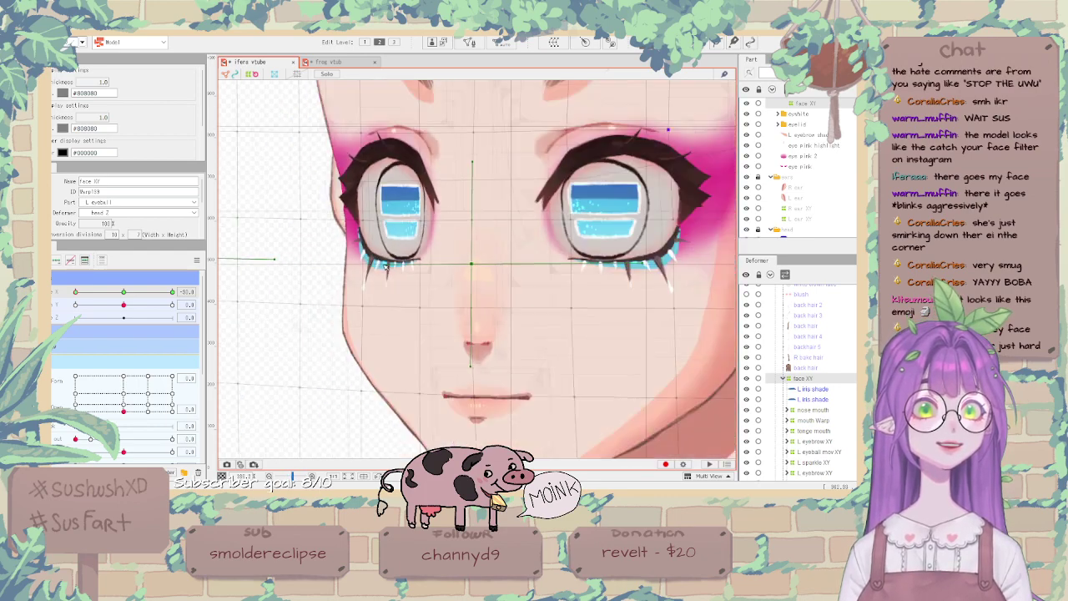
scroll(389, 265, down, 2)
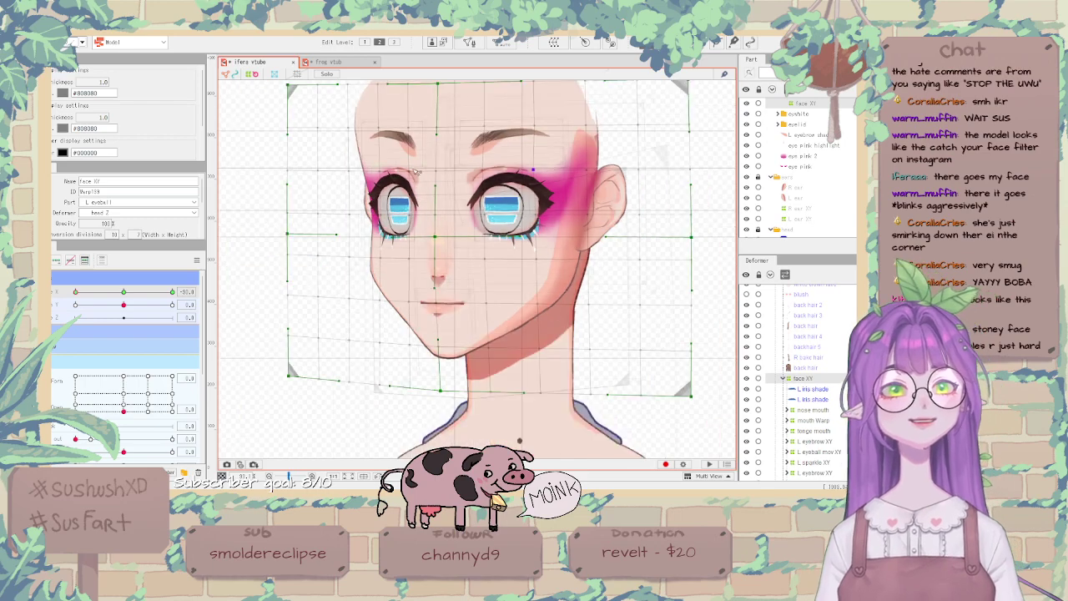
scroll(452, 250, down, 1)
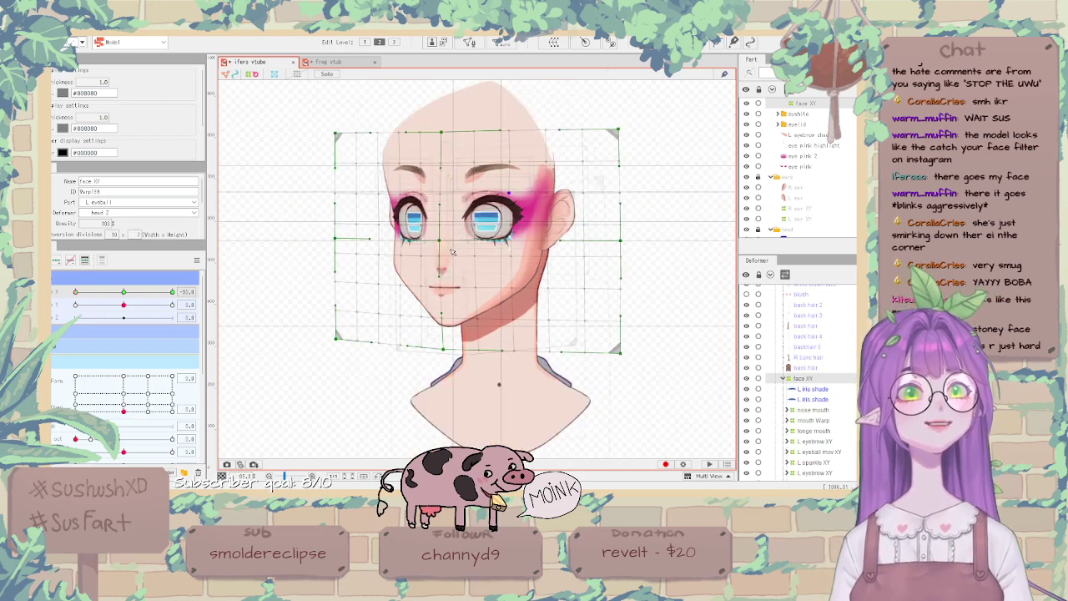
scroll(452, 250, up, 1)
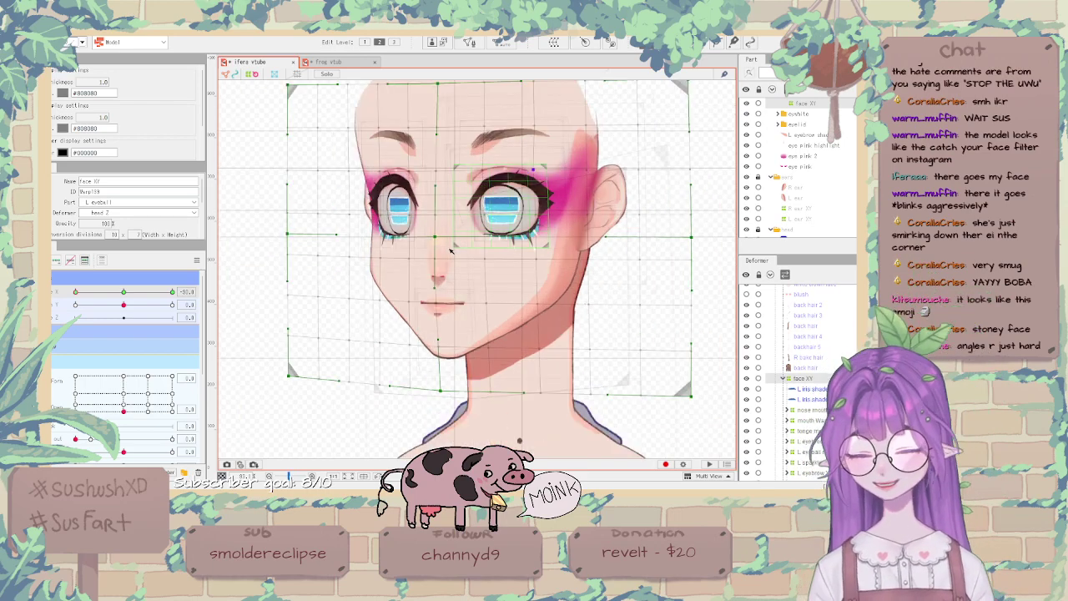
drag(129, 292, 55, 278)
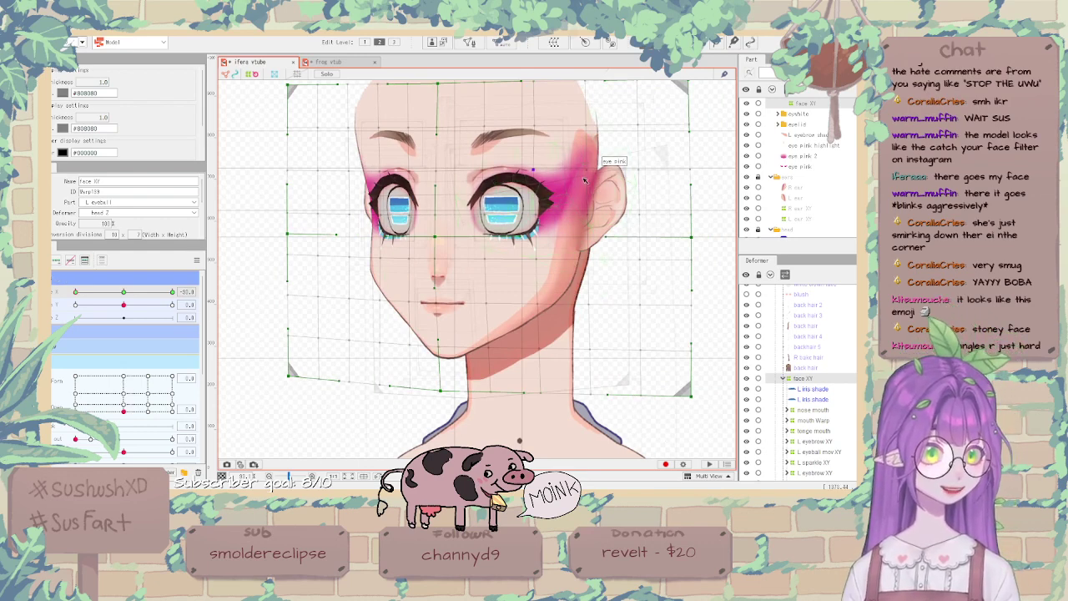
scroll(596, 214, down, 3)
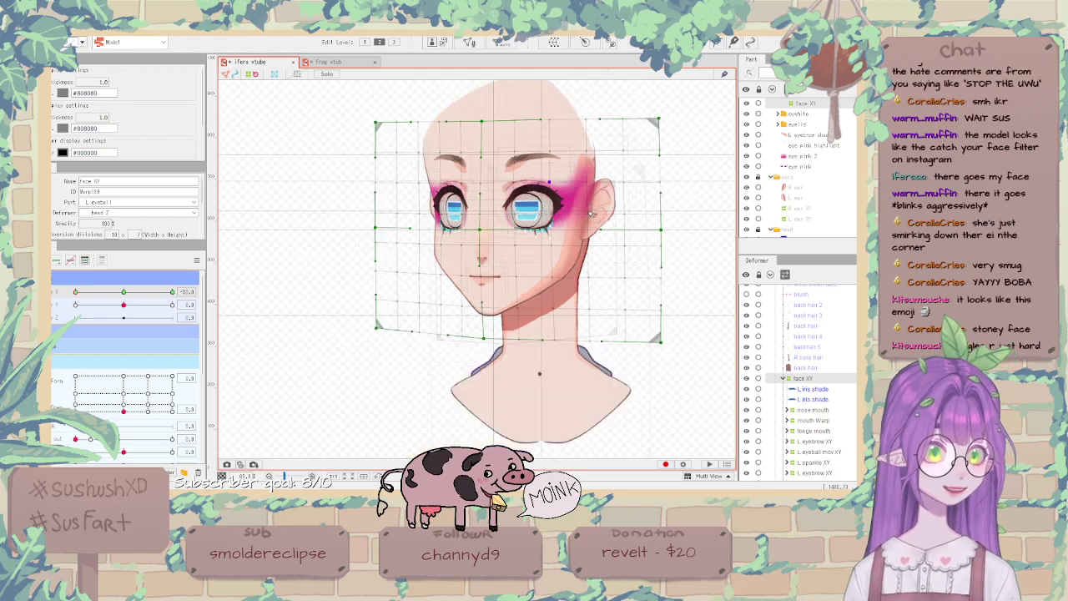
scroll(557, 208, up, 6)
scroll(557, 208, down, 3)
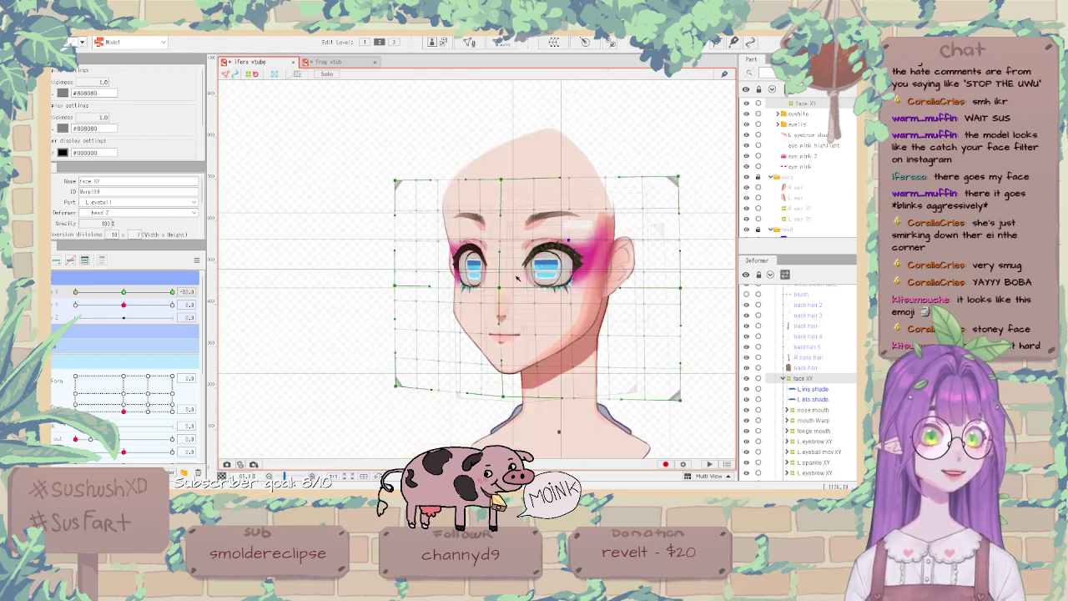
scroll(516, 278, up, 3)
scroll(516, 278, down, 2)
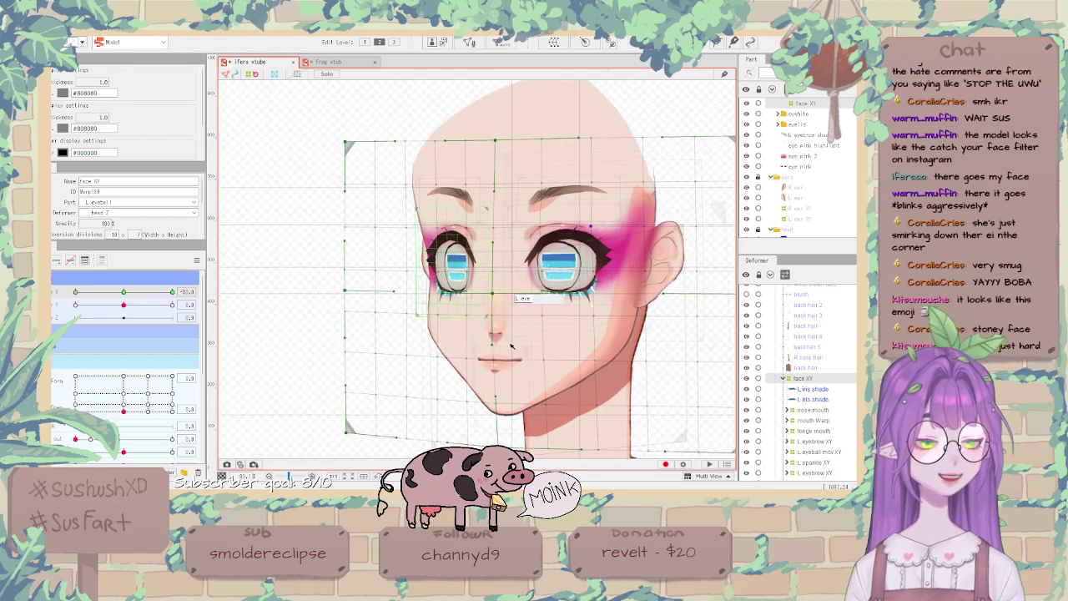
Test the fully open mouth on the turned head and reset all parameters to their default values.
drag(140, 404, 172, 377)
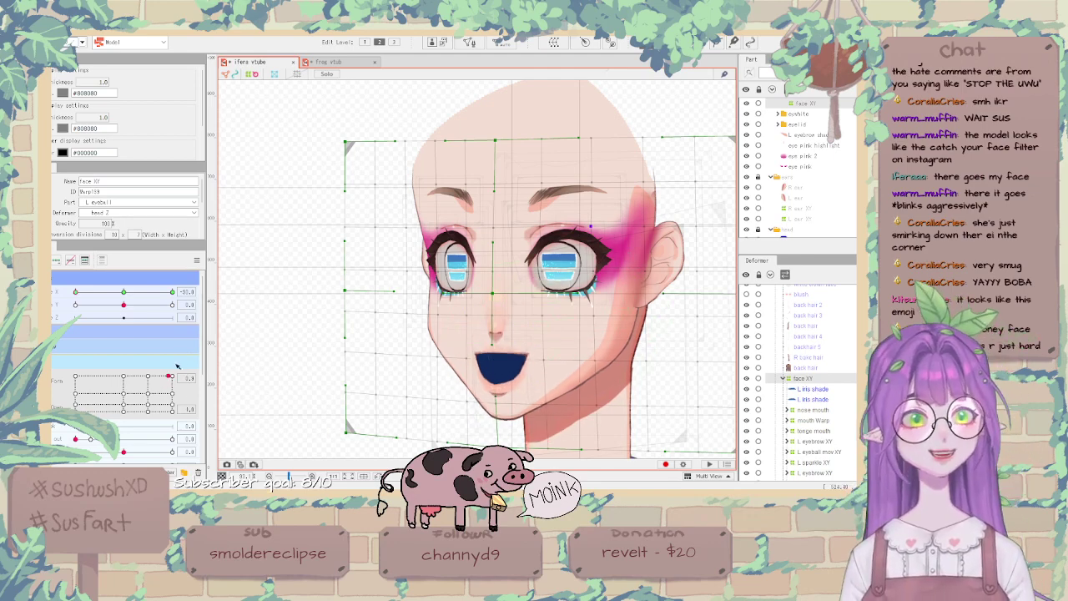
click(197, 260)
click(219, 260)
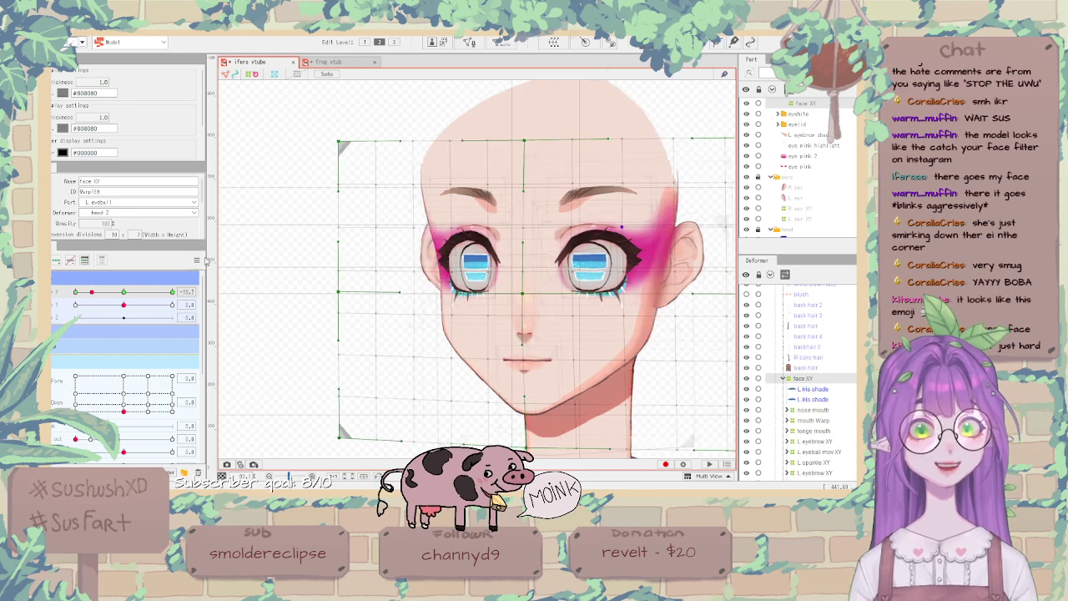
click(197, 260)
click(226, 261)
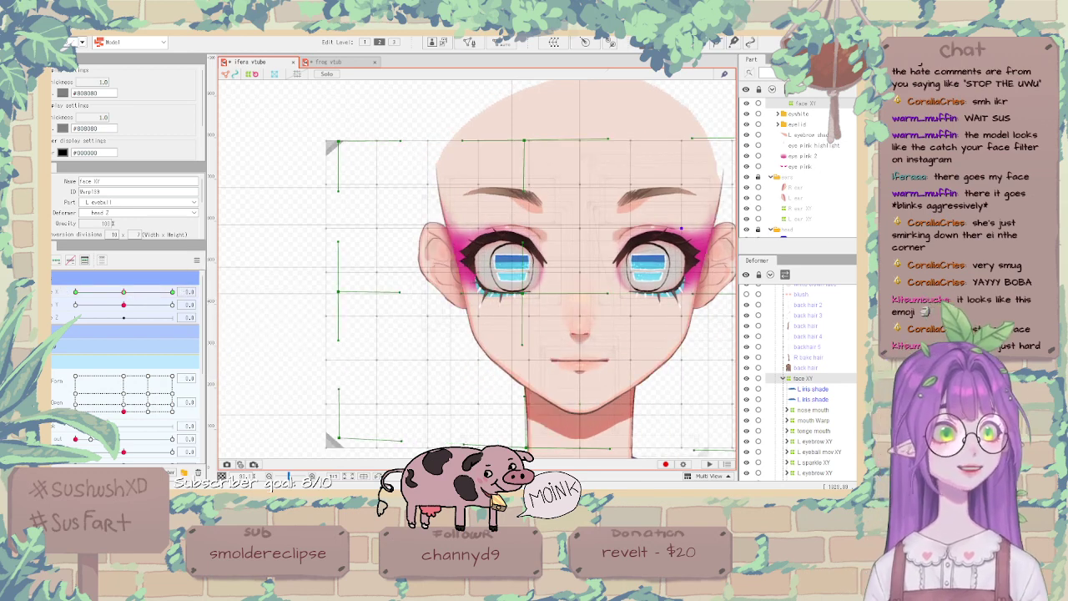
Delete the hidden R eyewhite, R eyelid highlight and R eyelid meshes.
scroll(848, 298, down, 6)
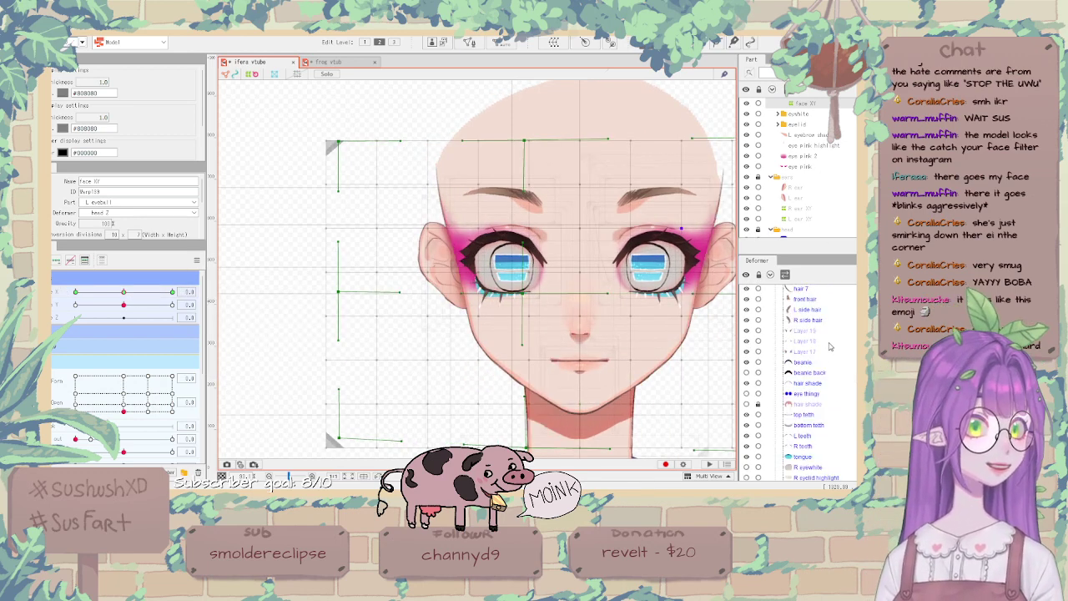
click(806, 339)
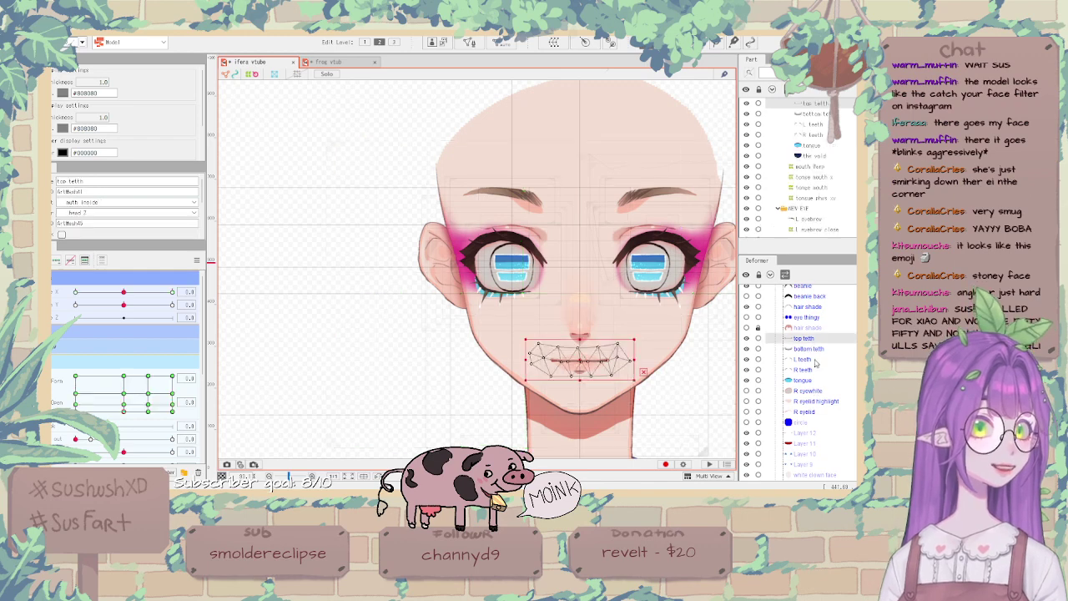
shift+click(812, 383)
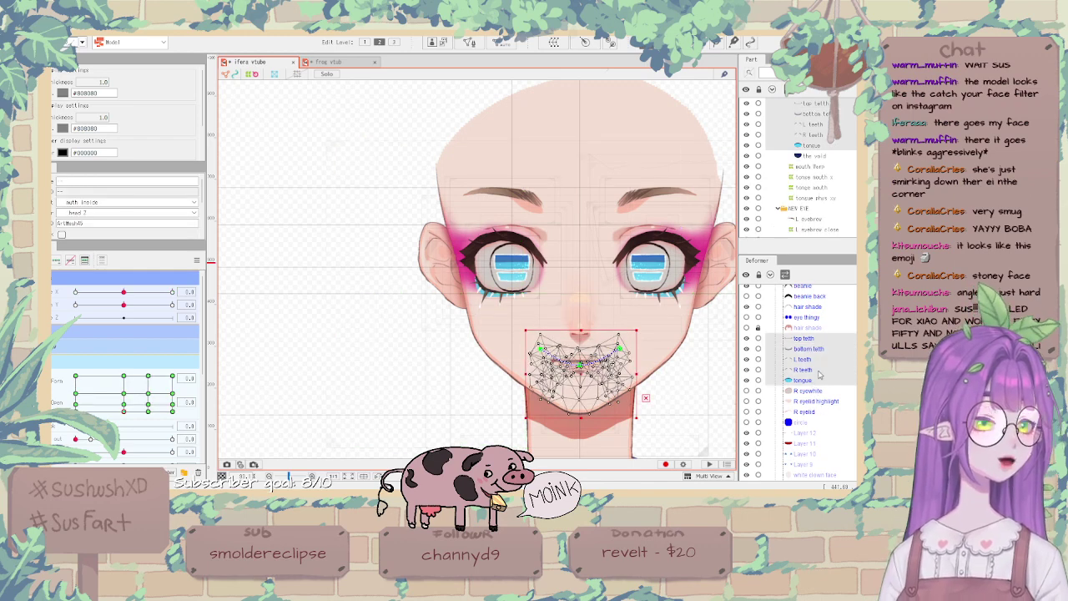
click(811, 392)
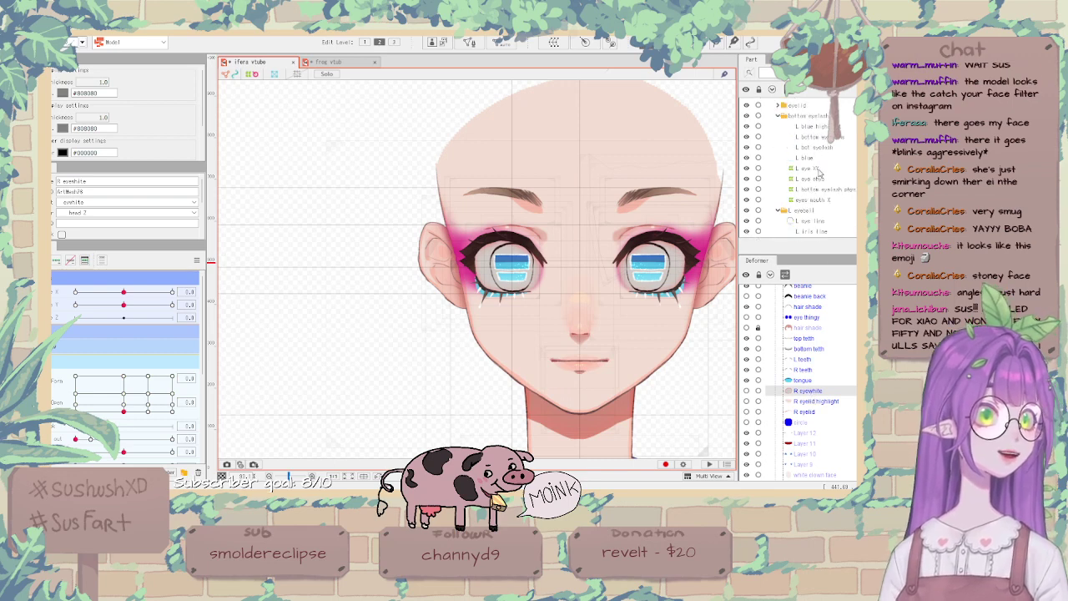
shift+click(823, 403)
right_click(822, 403)
ctrl+click(816, 403)
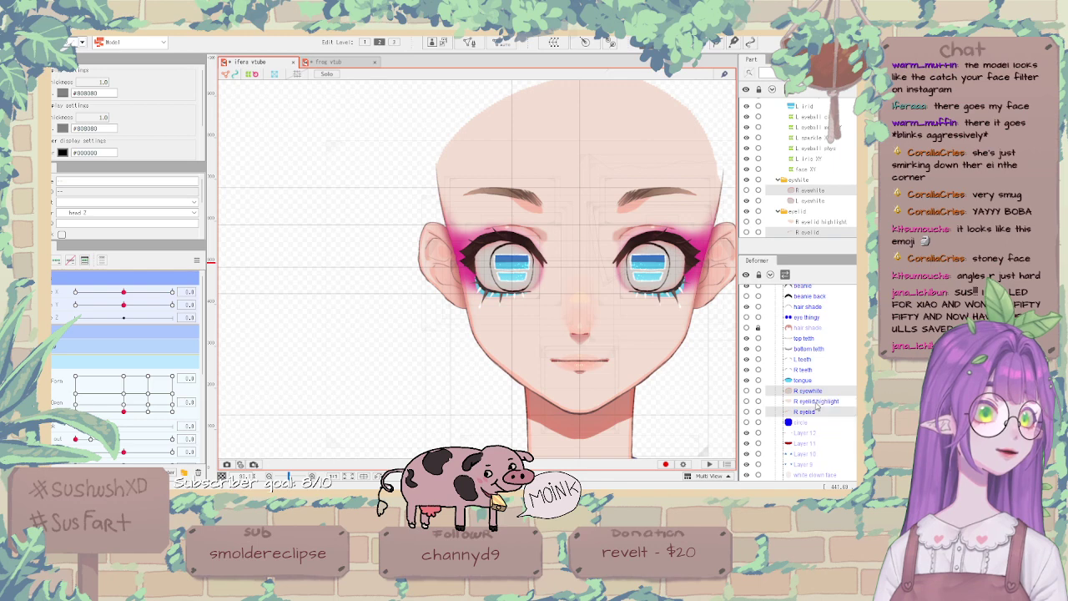
key(Delete)
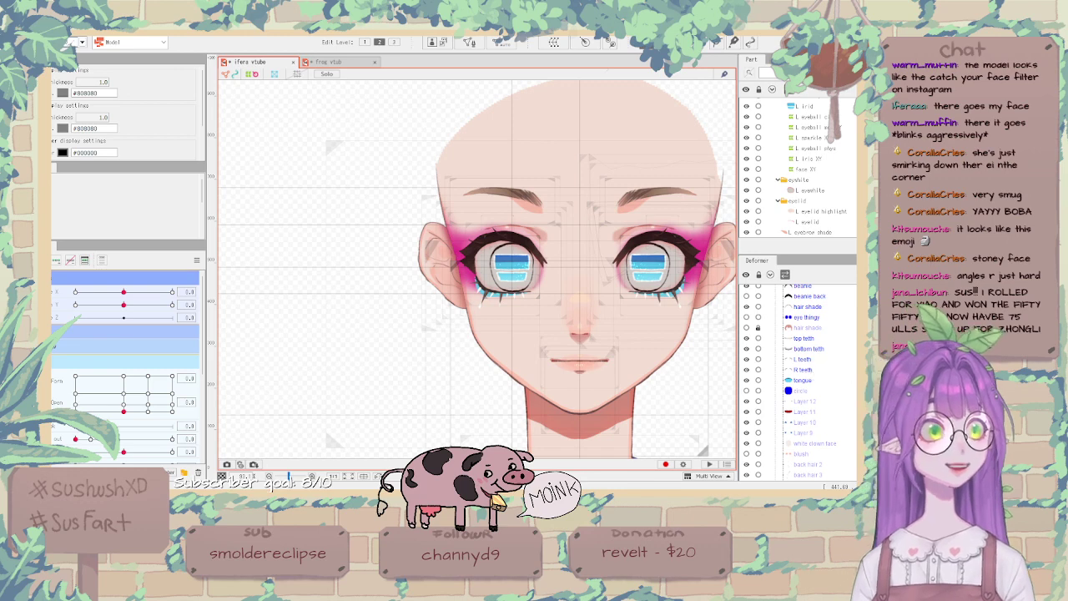
Move the top teeth, bottom teeth, L teeth, R teeth and tongue into the face XY deformer.
click(823, 383)
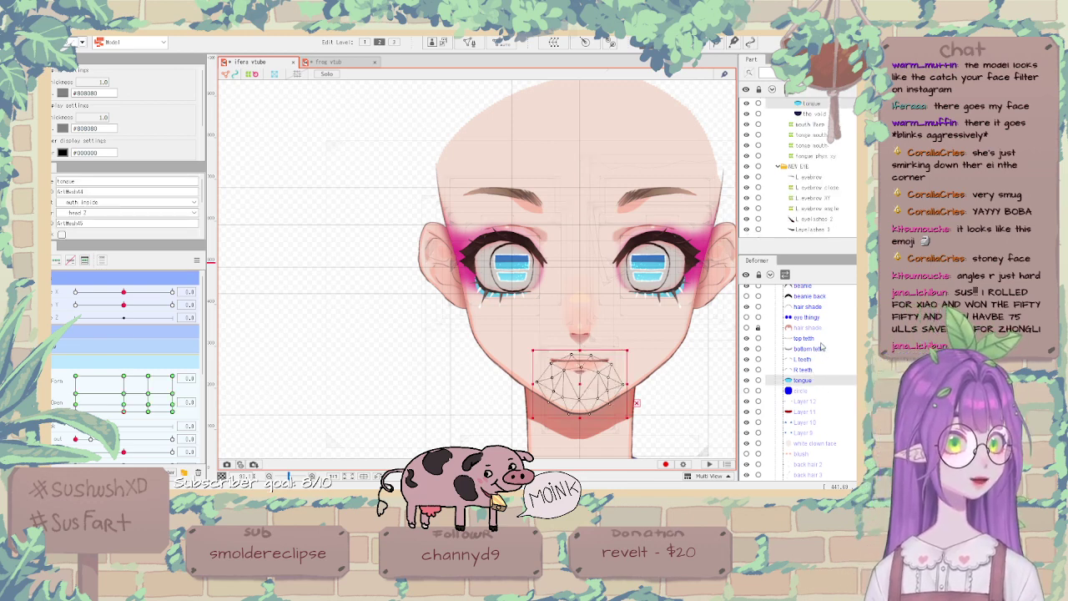
click(824, 347)
scroll(824, 342, down, 3)
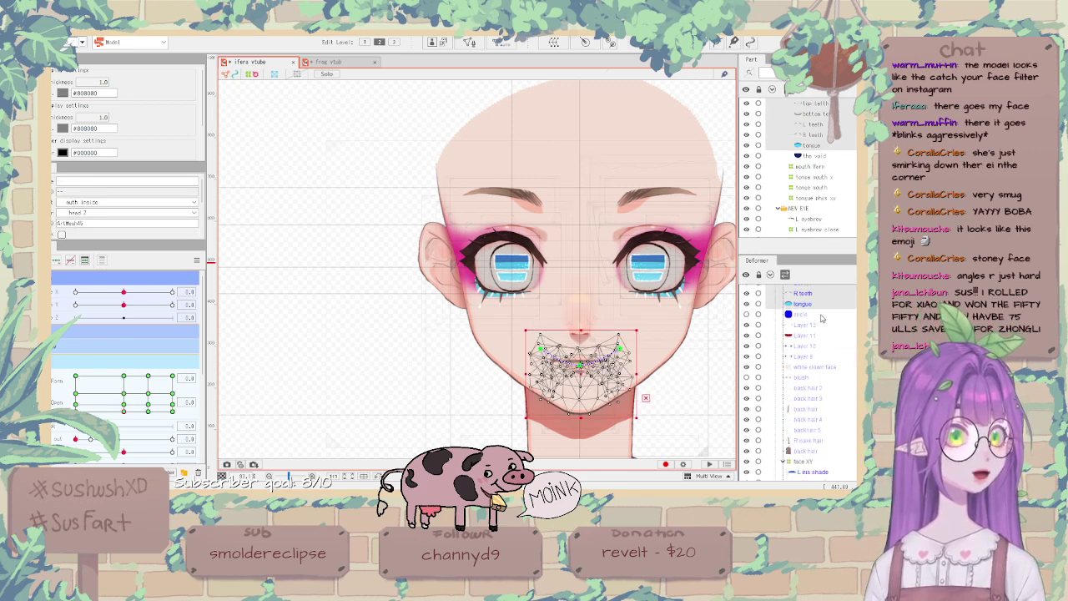
drag(821, 308, 811, 466)
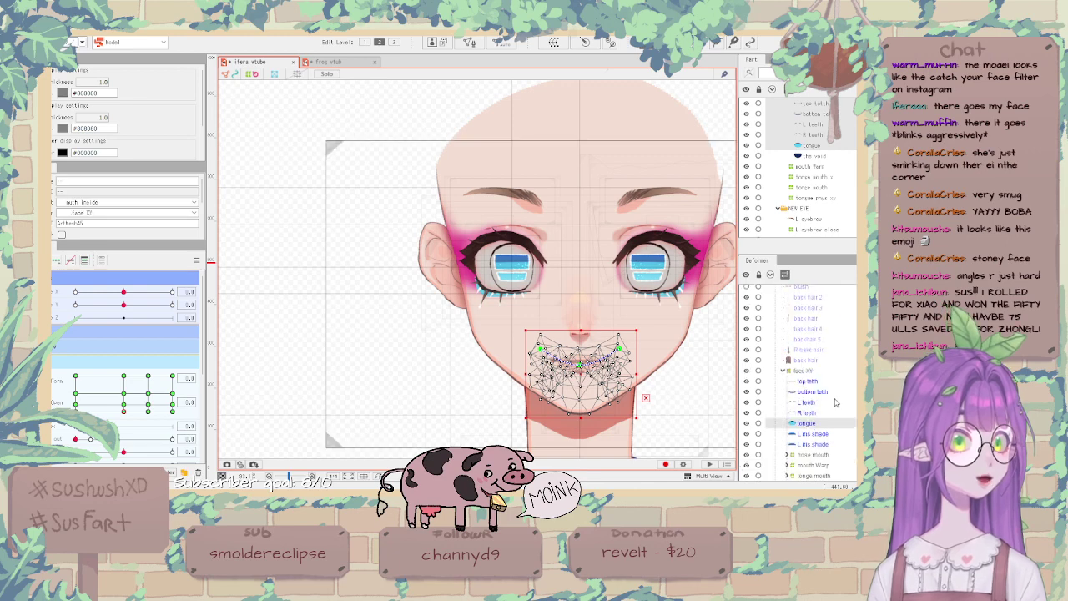
Check the teeth and tongue at head X -30 with mouth form and open at 1.0, then reset all parameters.
drag(125, 293, 75, 292)
drag(144, 385, 172, 379)
click(300, 326)
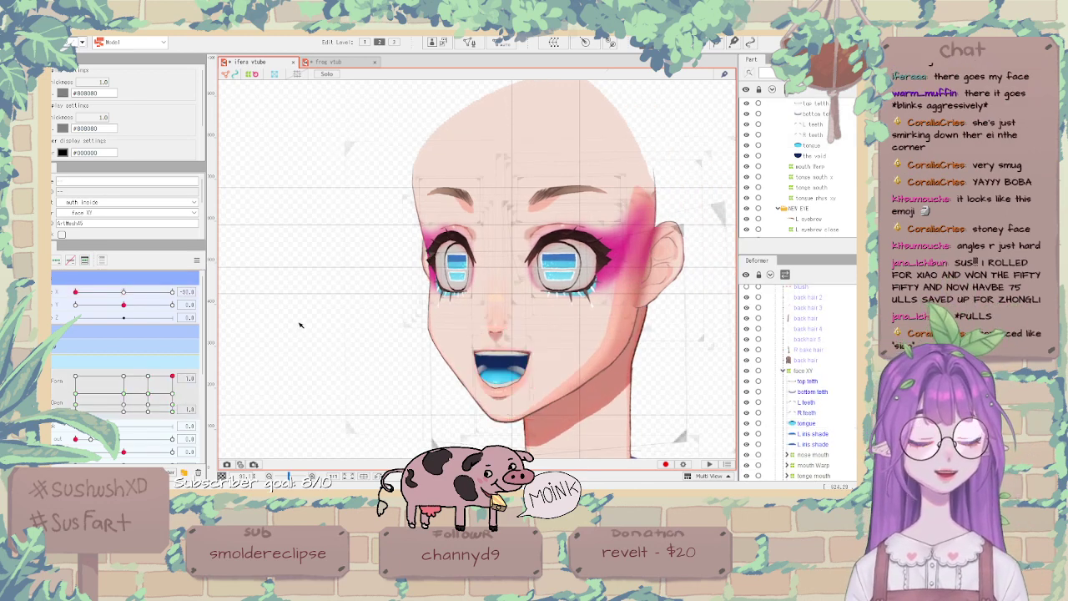
scroll(500, 329, down, 2)
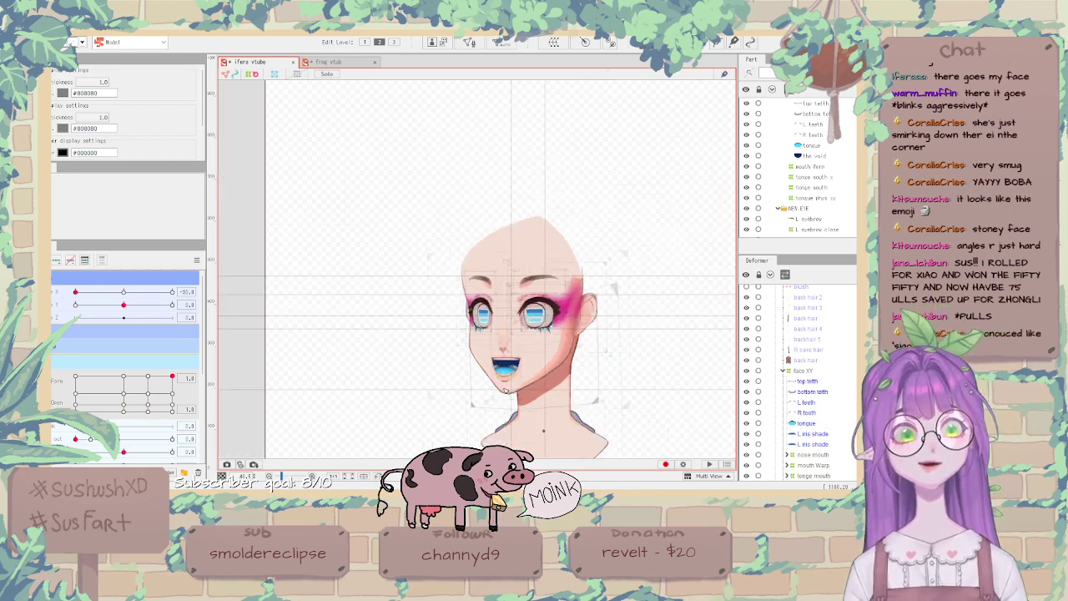
scroll(505, 390, up, 4)
mouse_move(75, 292)
mouse_down()
mouse_move(122, 292)
mouse_move(71, 291)
mouse_up()
drag(172, 378, 216, 351)
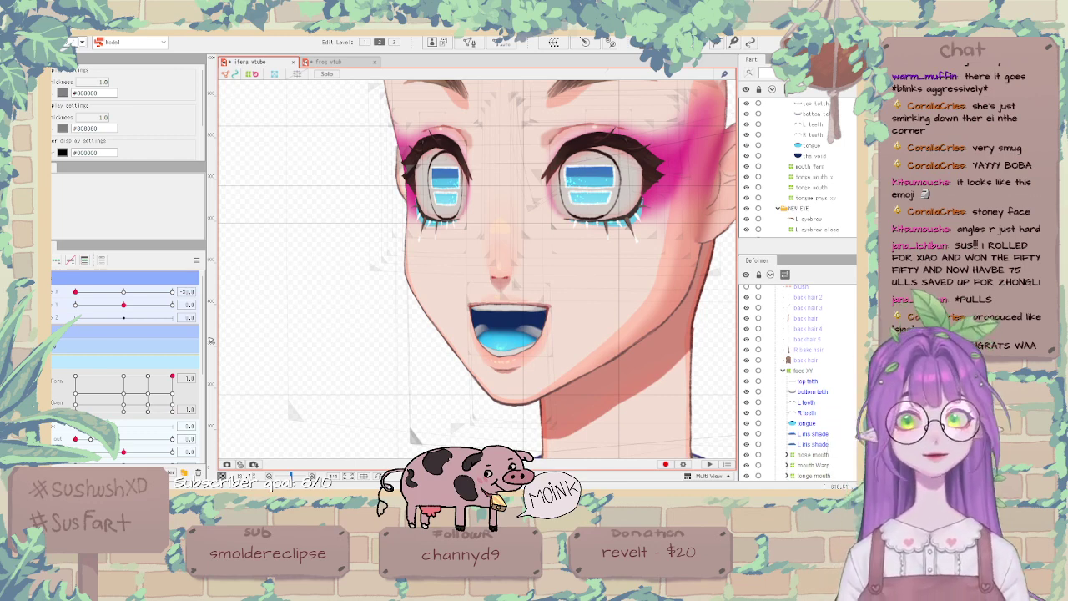
click(197, 259)
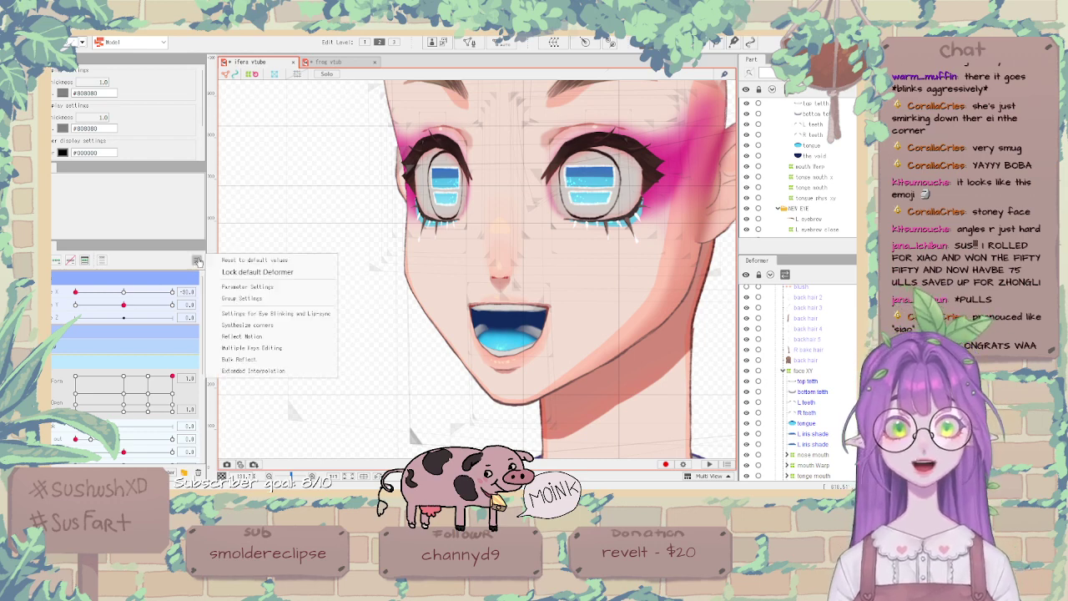
click(225, 260)
At head X -30, shift the lower end of the face XY grid's centre line slightly toward the near side.
drag(124, 292, 75, 291)
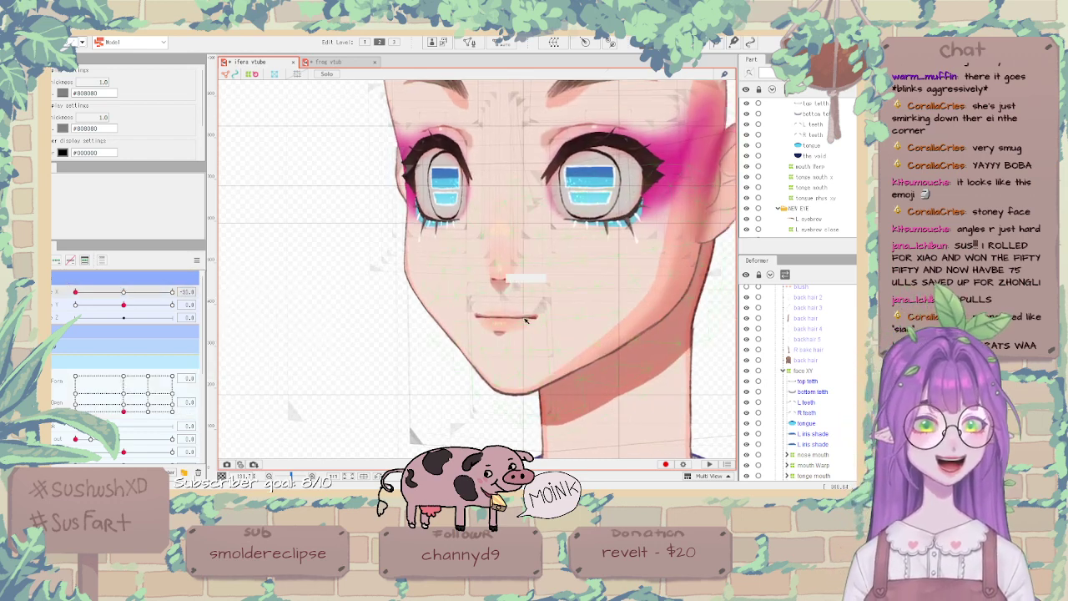
scroll(798, 136, up, 2)
scroll(800, 142, up, 3)
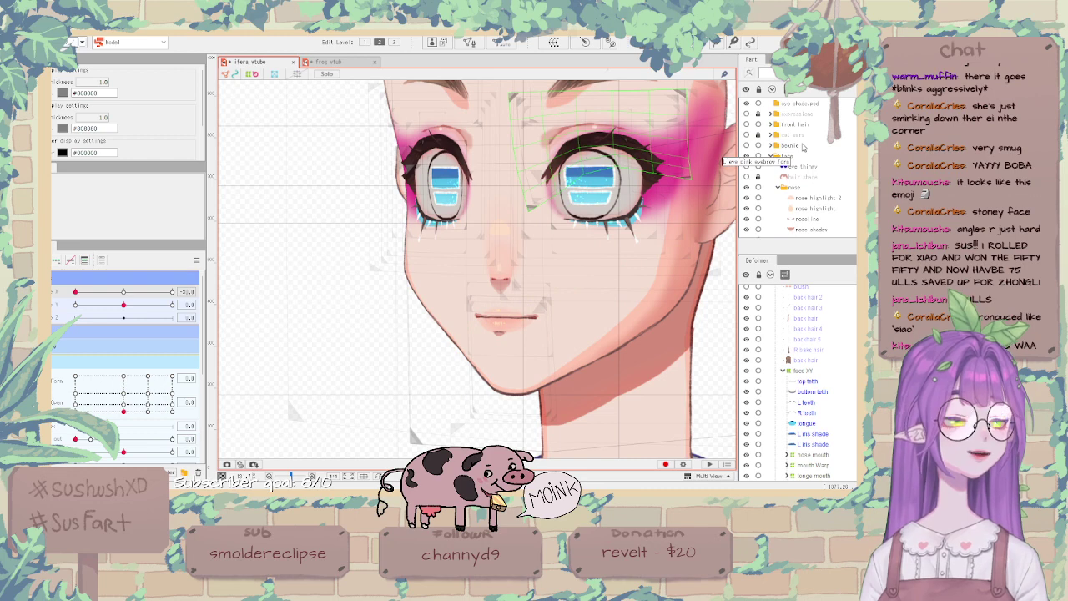
click(815, 371)
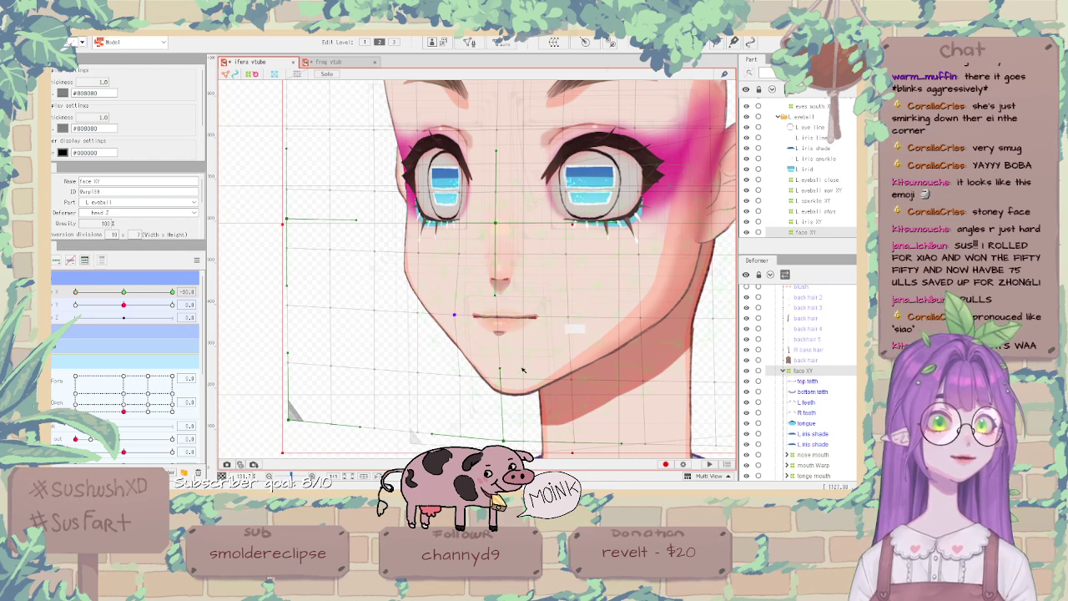
drag(511, 446, 516, 446)
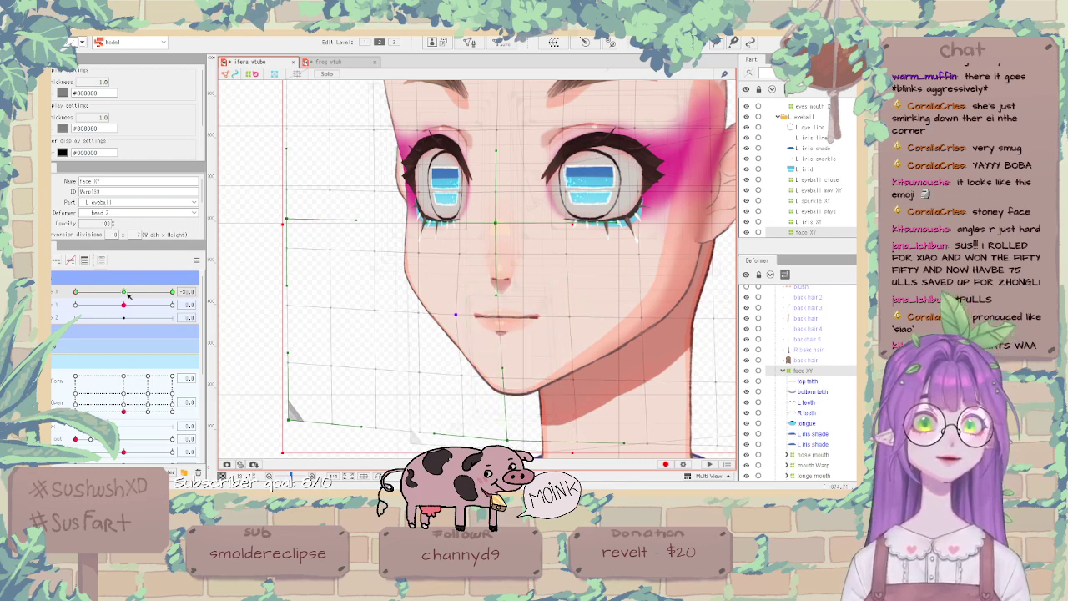
Test the mouth's open and nearly closed shapes while turning the head, then restore the default pose.
drag(123, 411, 207, 355)
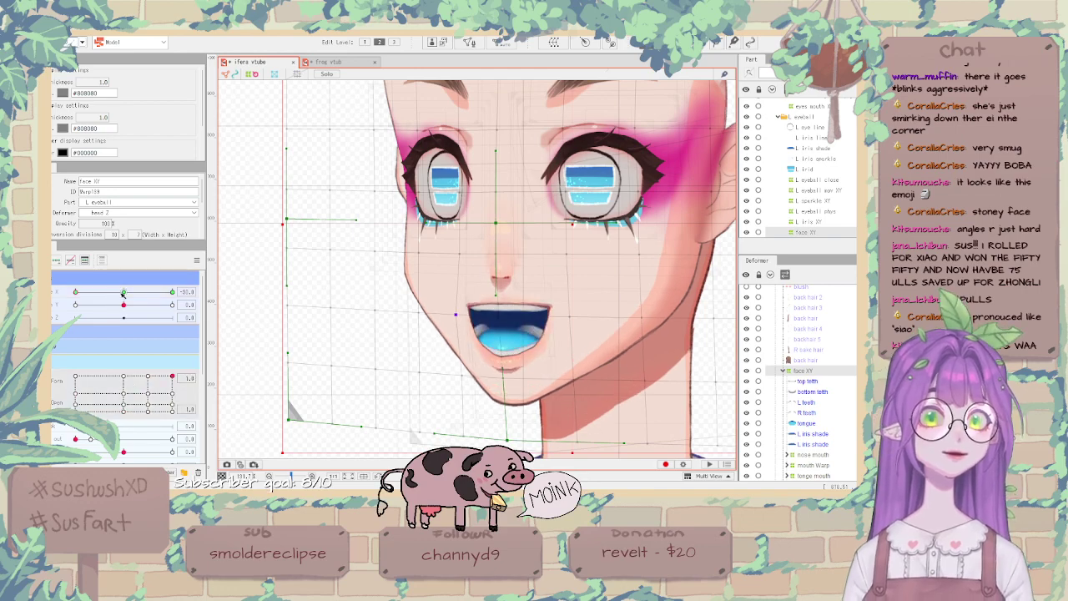
drag(123, 295, 75, 292)
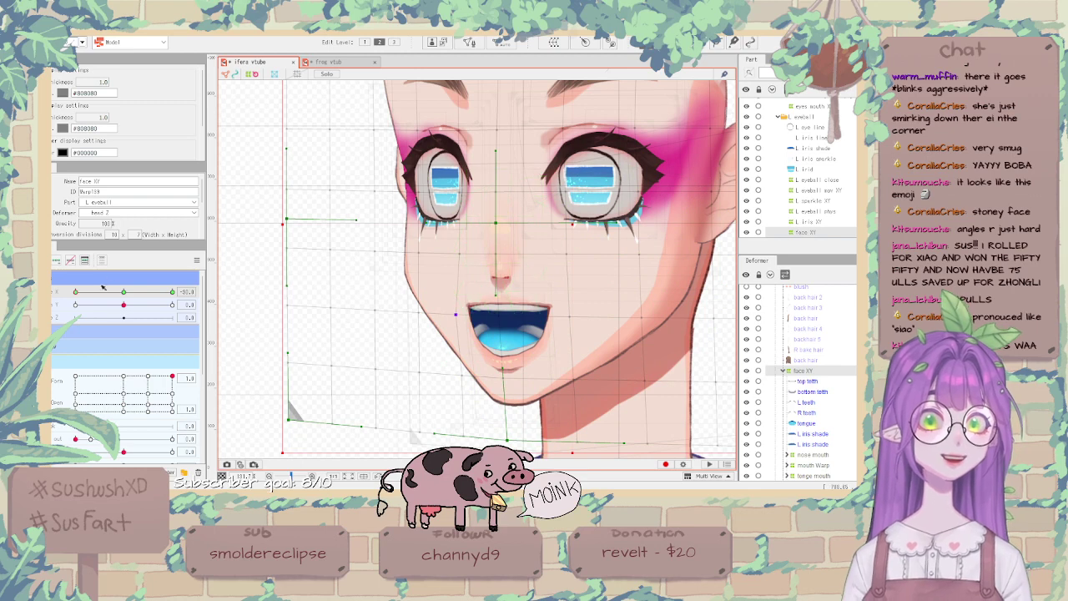
click(122, 407)
mouse_move(122, 407)
mouse_down()
mouse_move(76, 371)
mouse_move(88, 397)
mouse_move(177, 416)
mouse_move(191, 356)
mouse_move(154, 408)
mouse_move(187, 404)
mouse_move(173, 392)
mouse_move(138, 407)
mouse_move(195, 404)
mouse_move(125, 359)
mouse_move(192, 367)
mouse_move(192, 417)
mouse_move(165, 347)
mouse_move(163, 413)
mouse_move(134, 368)
mouse_move(171, 396)
mouse_move(108, 412)
mouse_move(167, 394)
mouse_move(133, 369)
mouse_move(166, 412)
mouse_move(169, 378)
mouse_move(94, 392)
mouse_move(163, 393)
mouse_move(90, 403)
mouse_move(77, 380)
mouse_move(101, 411)
mouse_move(75, 376)
mouse_move(138, 410)
mouse_up()
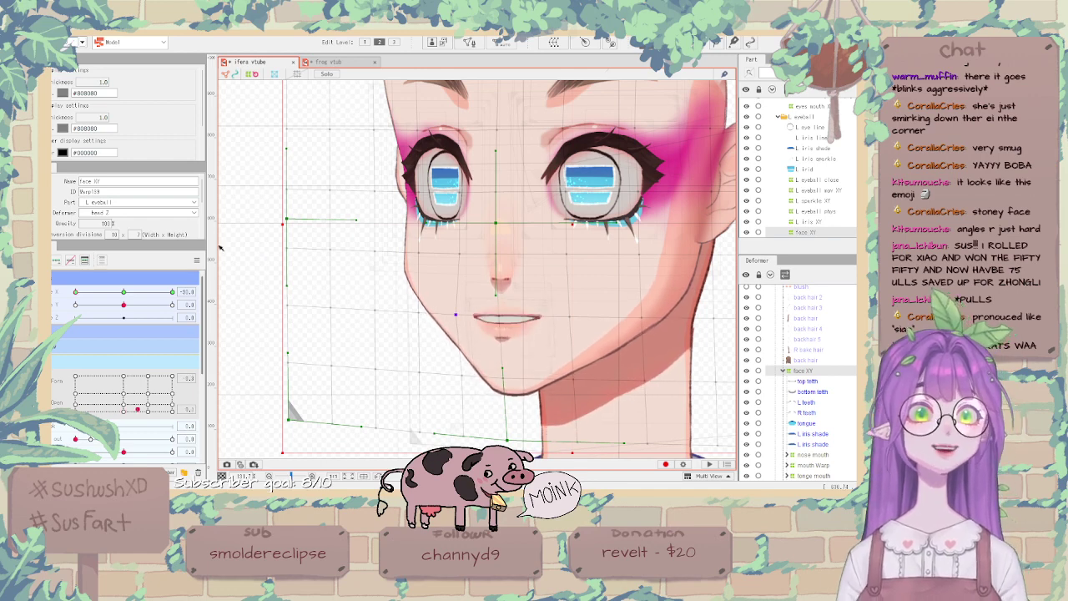
click(197, 260)
click(220, 260)
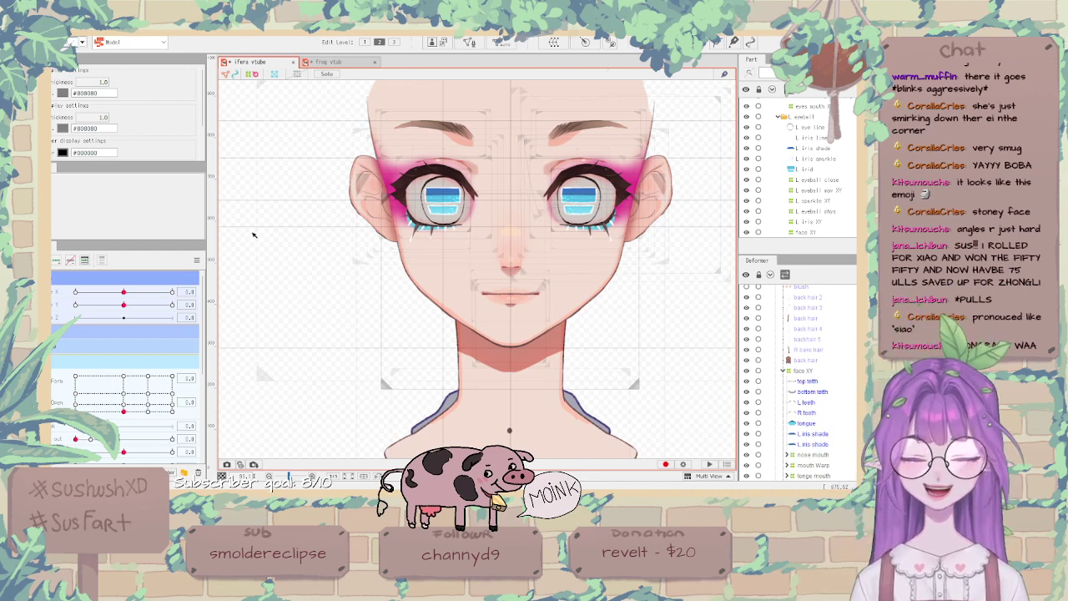
Turn the head to X -30 and examine the eyes, nose and mouth from several viewing distances.
drag(123, 292, 63, 293)
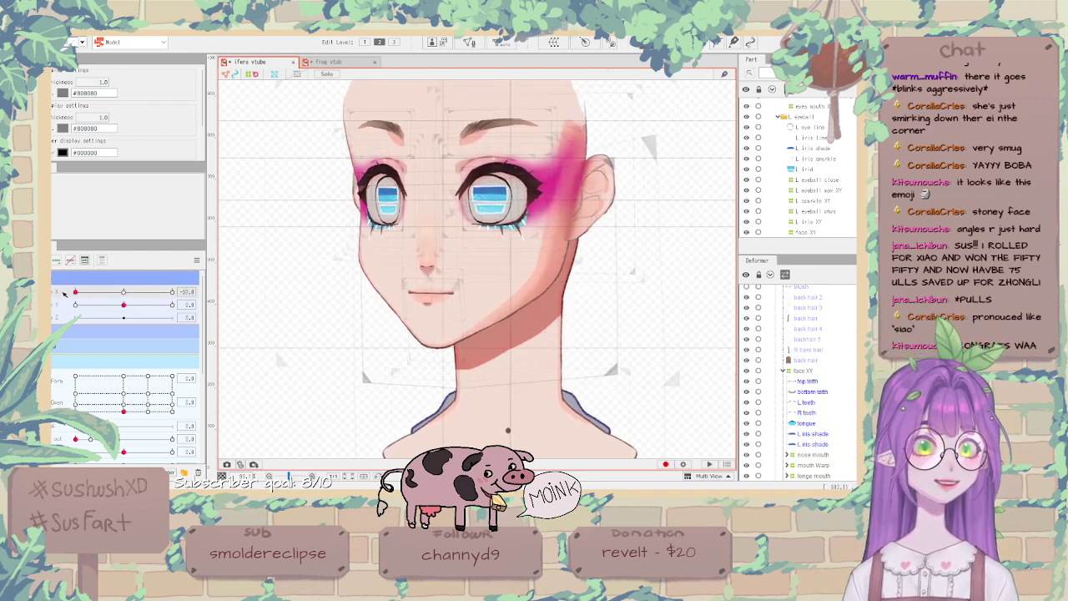
scroll(413, 280, up, 2)
scroll(458, 194, down, 4)
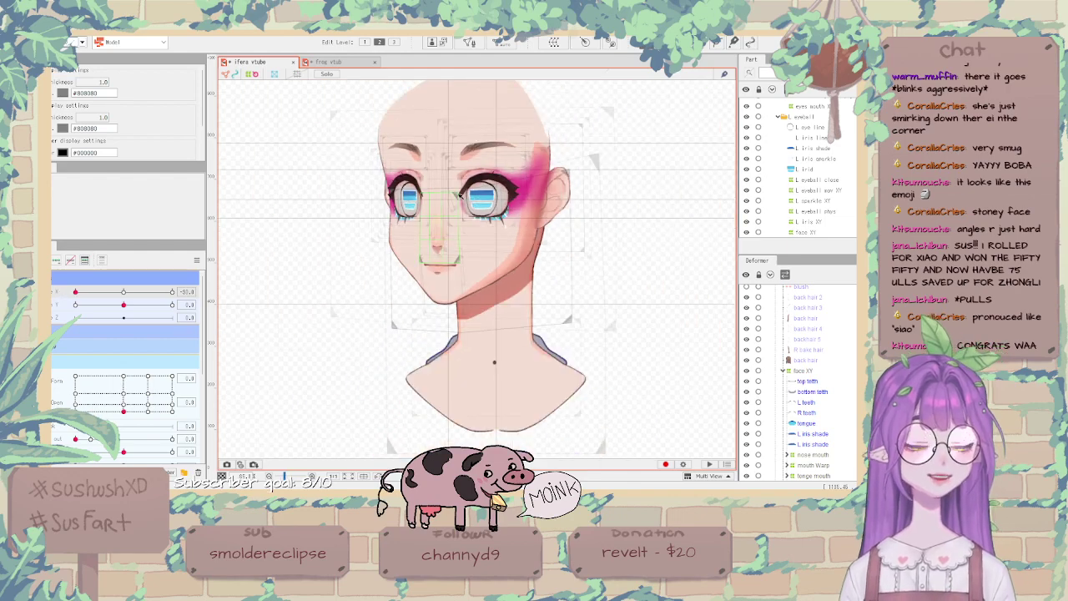
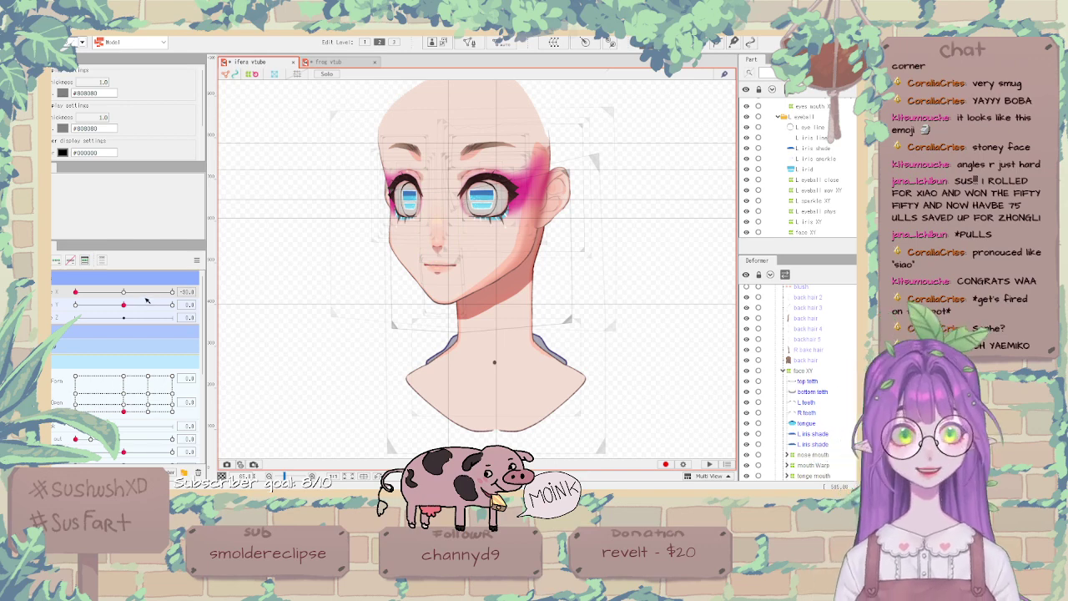
mouse_move(75, 291)
mouse_down()
mouse_move(112, 291)
mouse_move(75, 291)
mouse_up()
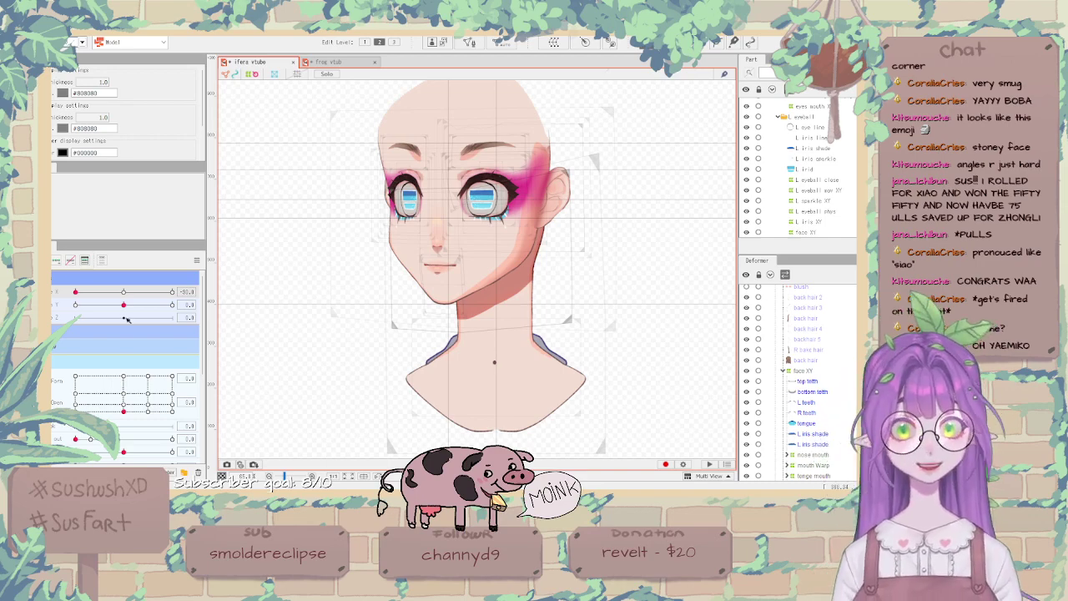
drag(122, 292, 75, 291)
scroll(450, 202, up, 3)
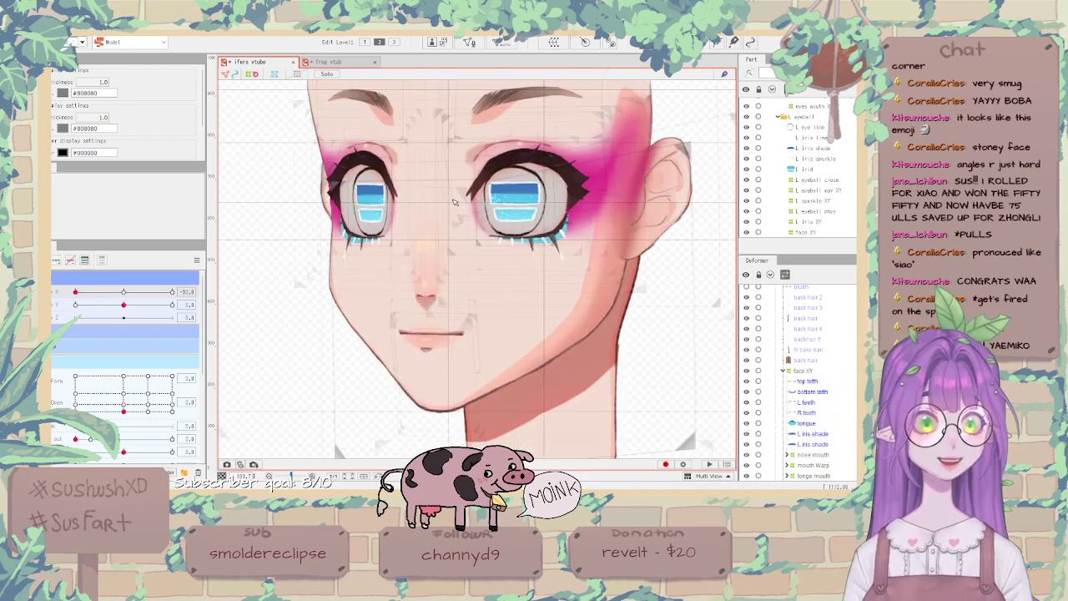
scroll(455, 202, down, 2)
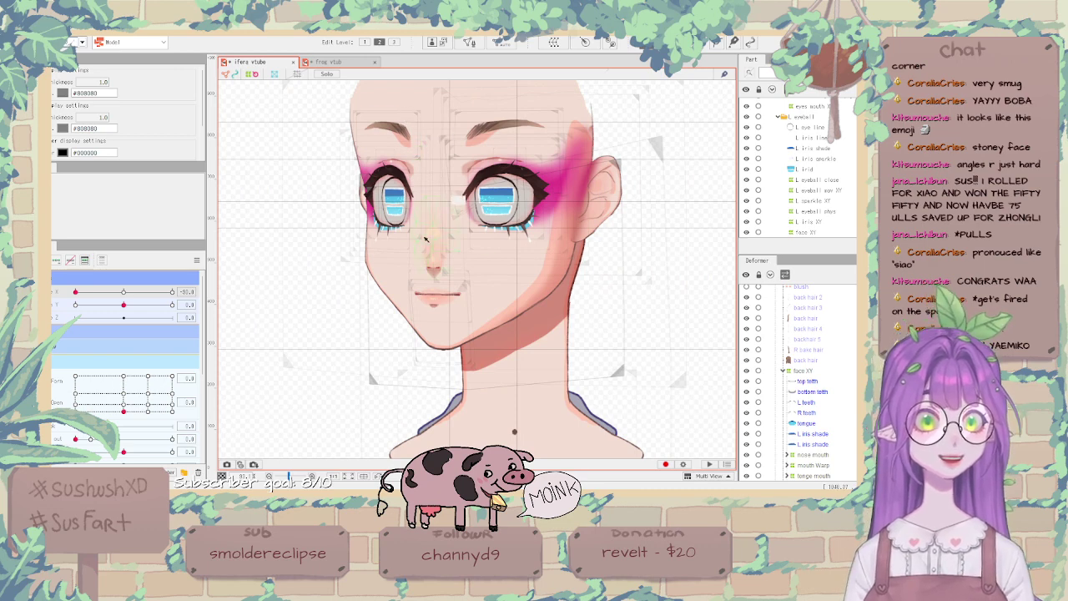
scroll(454, 237, up, 2)
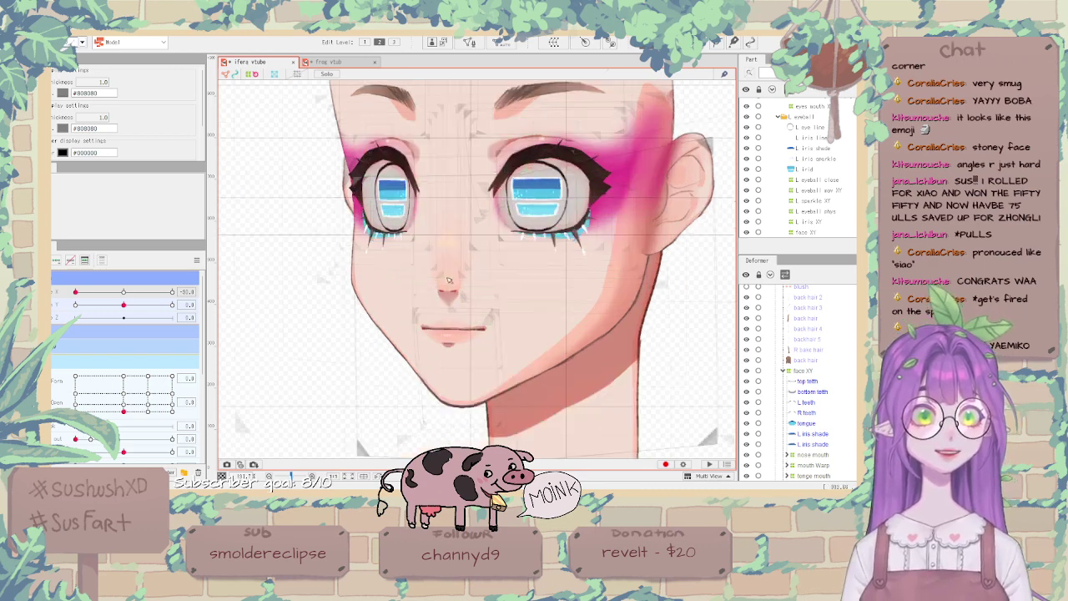
scroll(468, 296, down, 3)
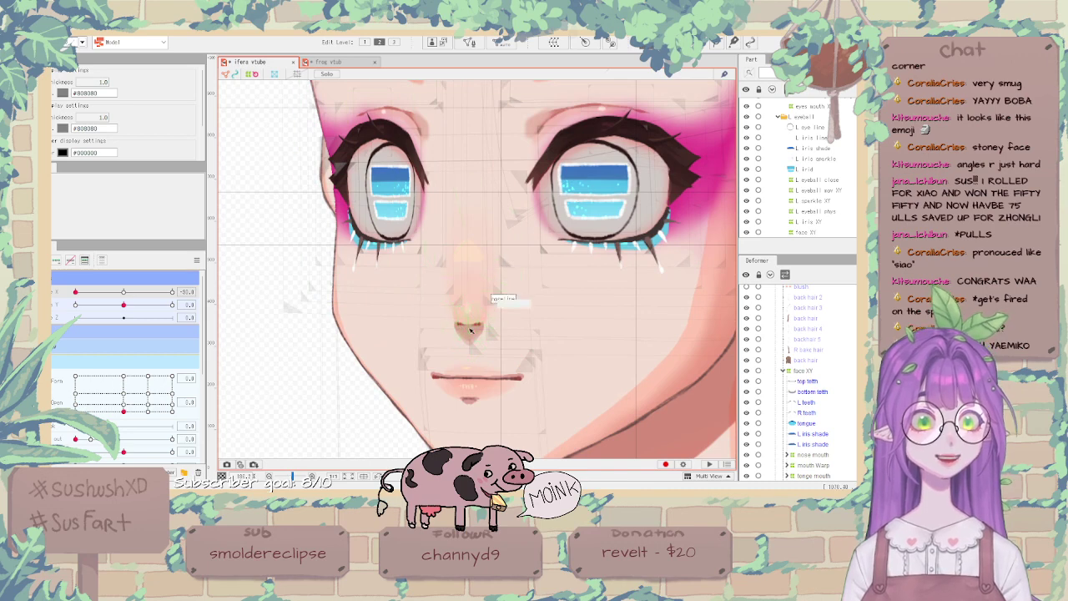
scroll(468, 289, up, 1)
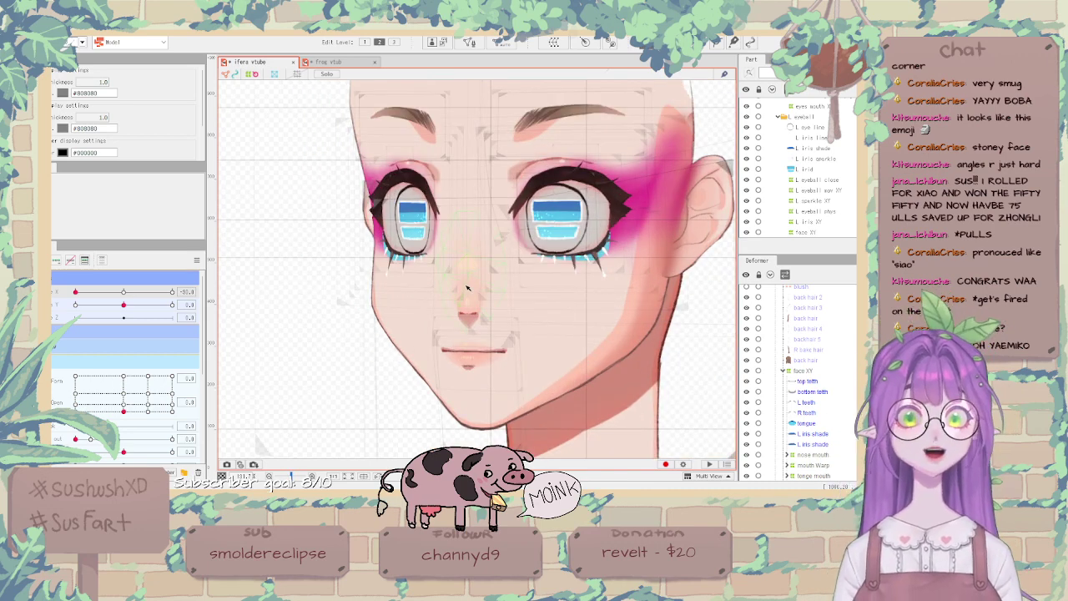
Select the face XY deformer at head X -30 and mirror its turned shape onto the opposite end of the head X parameter.
drag(112, 292, 56, 290)
click(820, 371)
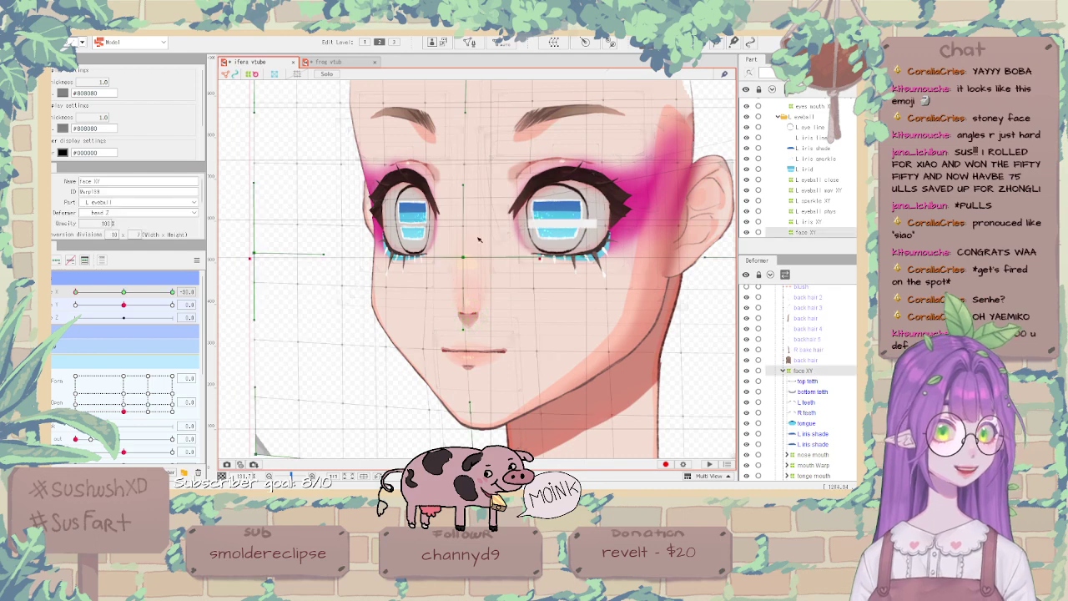
scroll(317, 247, up, 3)
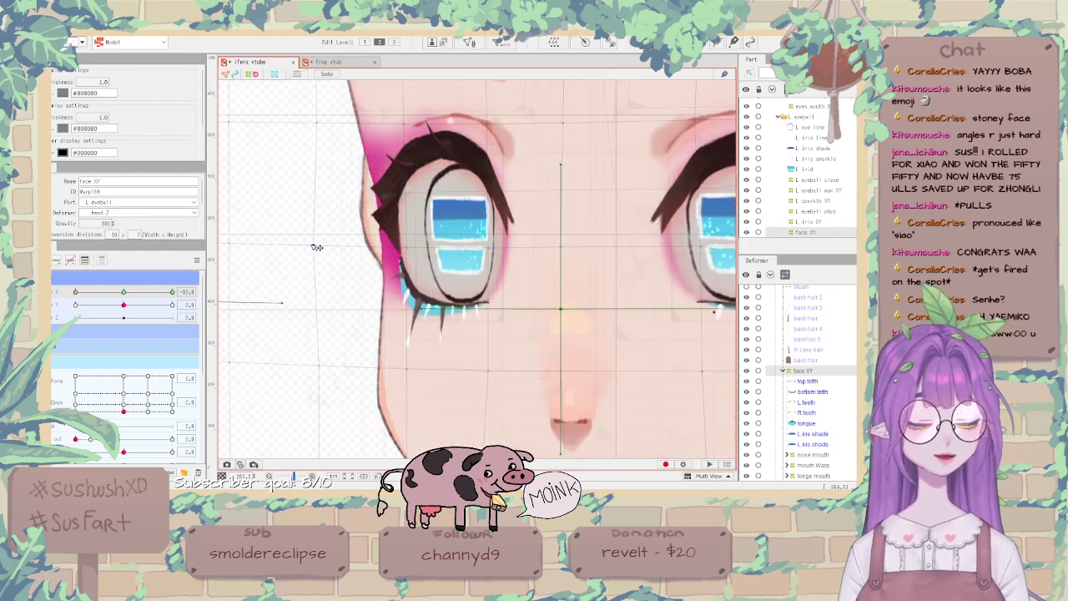
scroll(372, 209, down, 1)
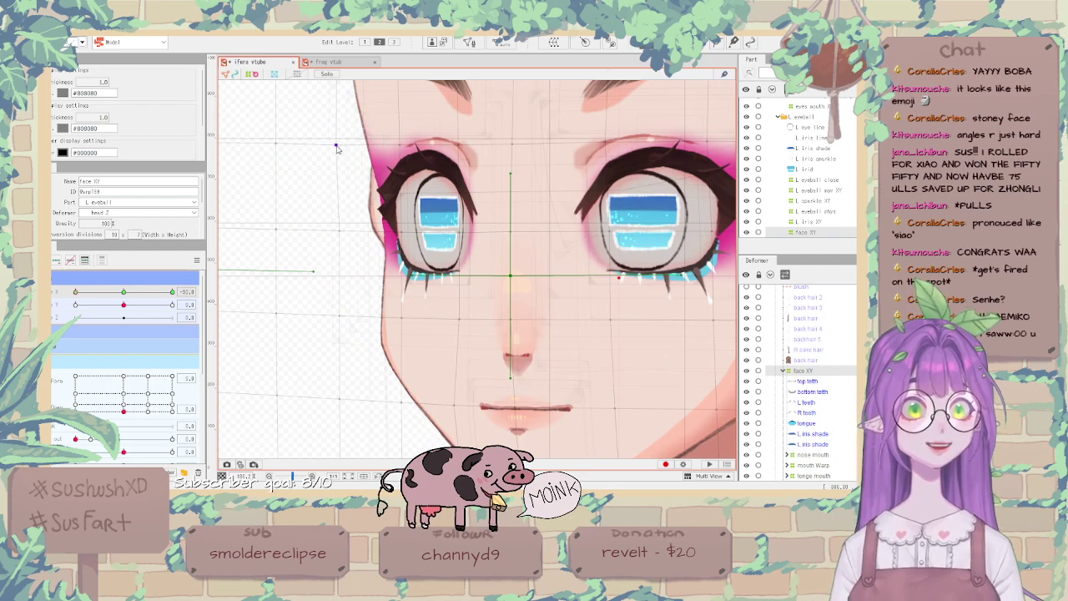
scroll(338, 148, down, 3)
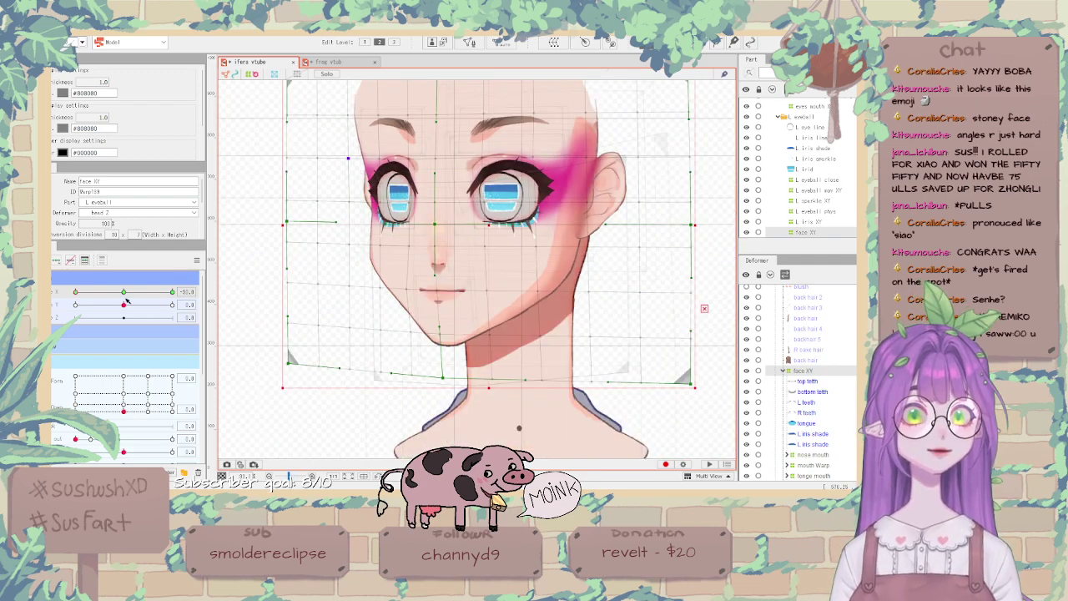
drag(125, 295, 57, 295)
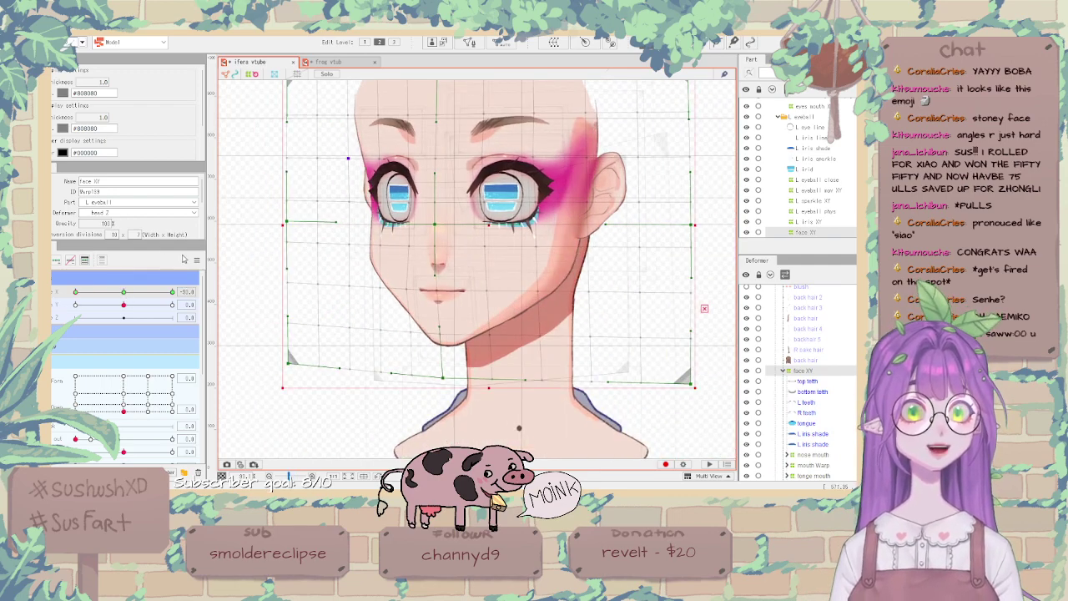
click(193, 260)
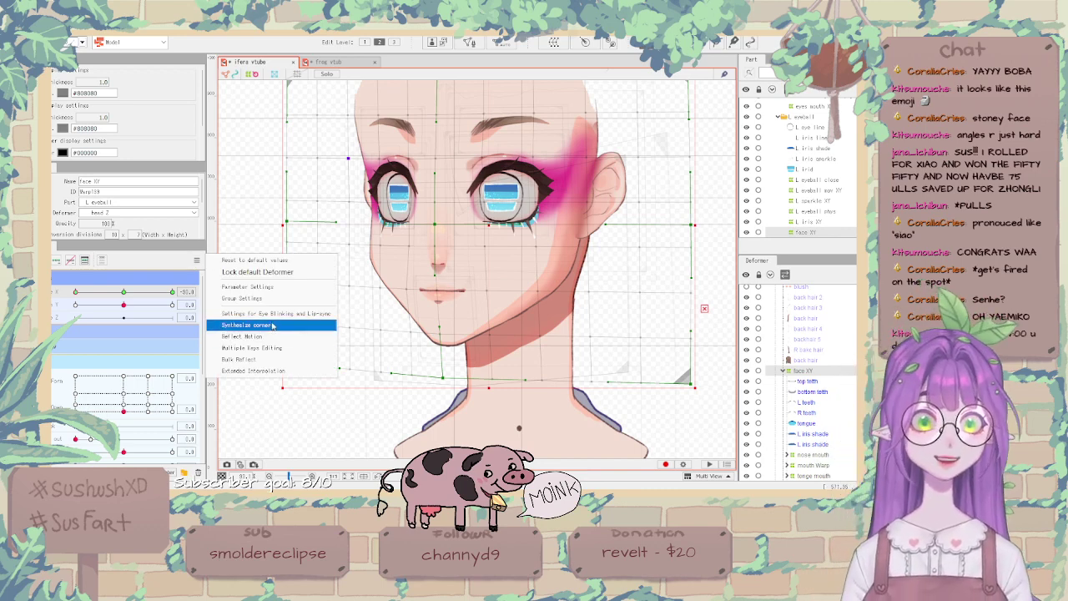
click(273, 326)
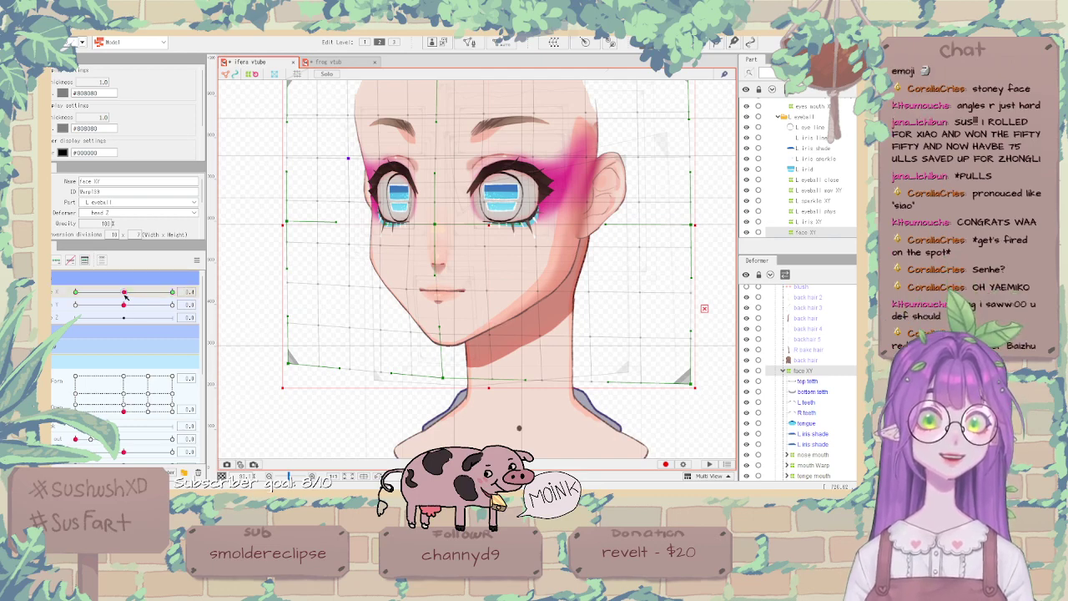
Compare the face XY warp with the head turned to X 30 and to X -30, focusing on the eyes and face outline.
drag(123, 293, 236, 300)
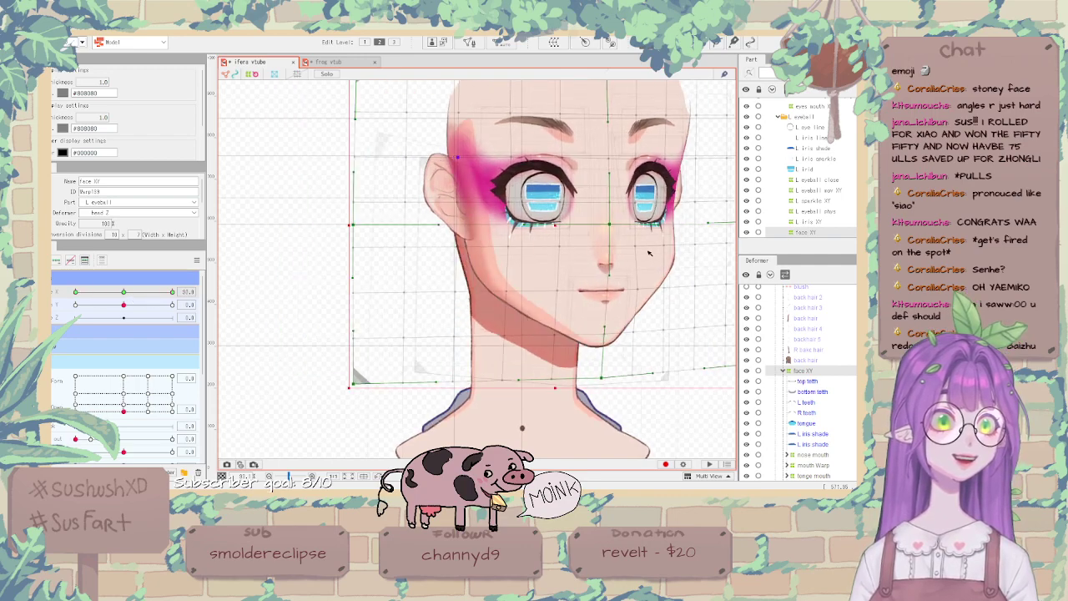
scroll(649, 252, down, 2)
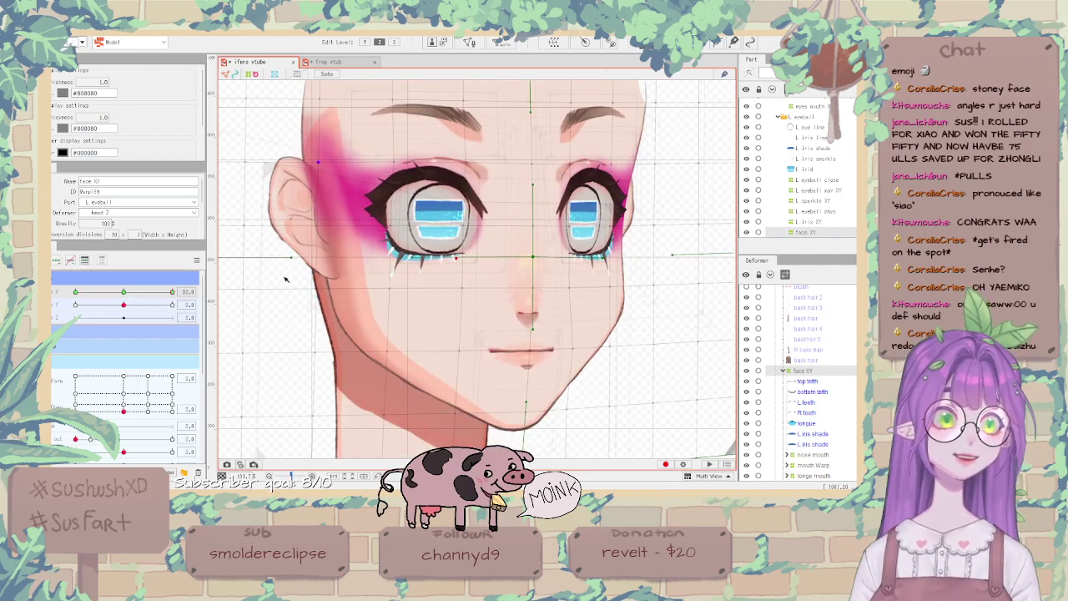
scroll(286, 278, down, 2)
drag(145, 291, 52, 291)
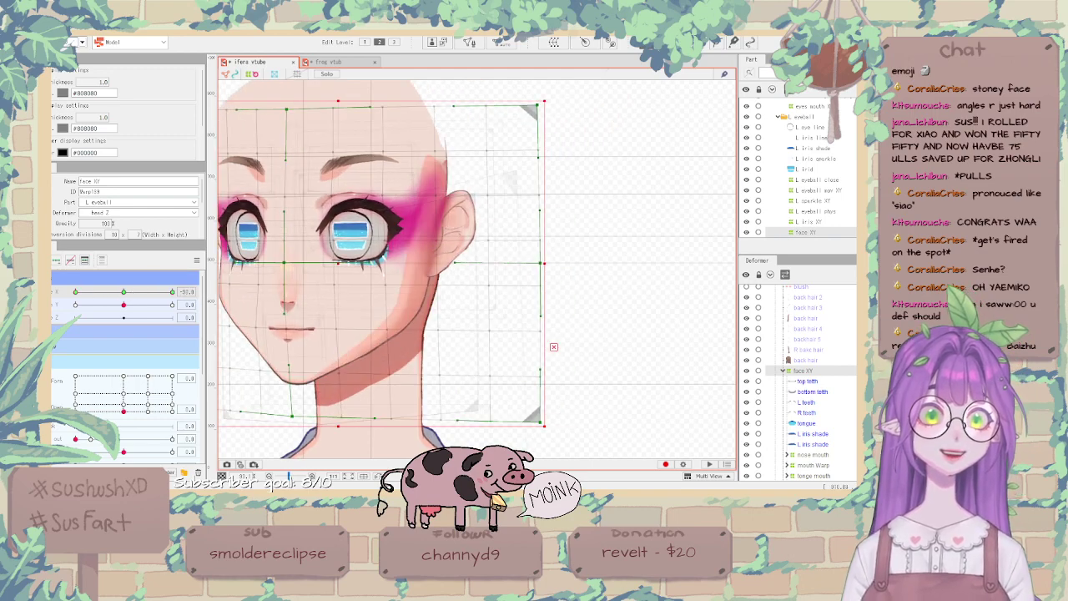
scroll(436, 221, down, 2)
scroll(275, 213, up, 5)
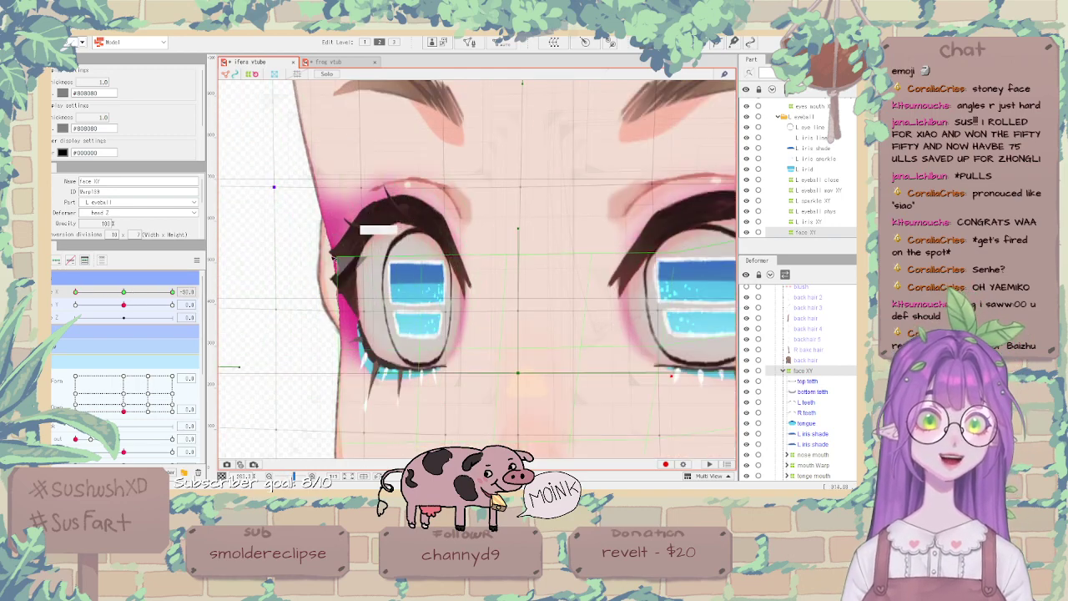
scroll(333, 279, down, 3)
click(163, 291)
drag(164, 291, 172, 292)
scroll(377, 301, up, 3)
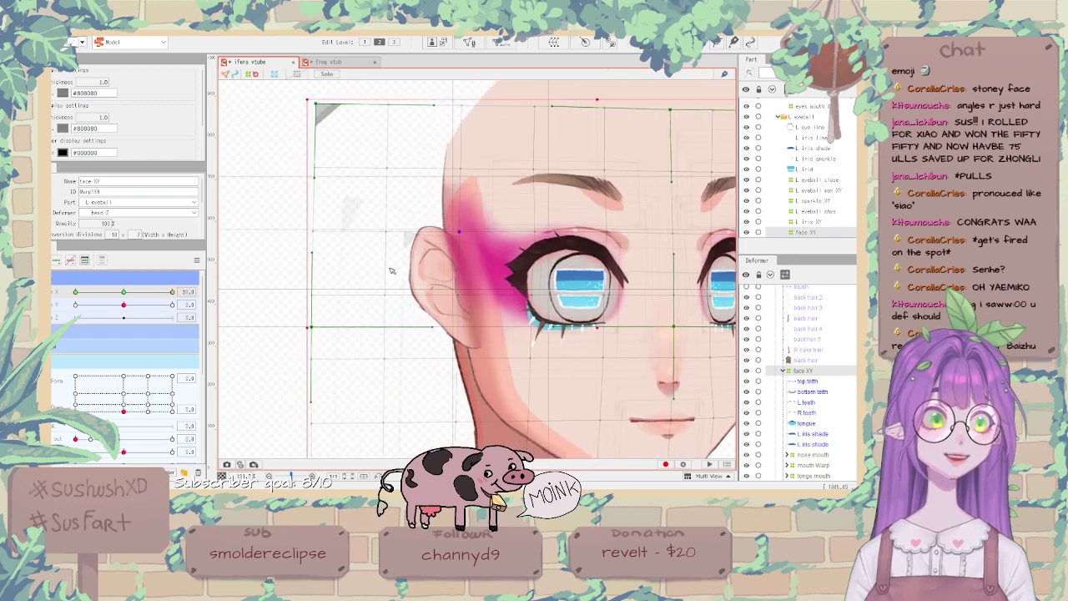
Examine the far eye, nose and grid lines up close at head X 30, and the whole head from afar.
scroll(377, 301, down, 3)
scroll(377, 301, up, 4)
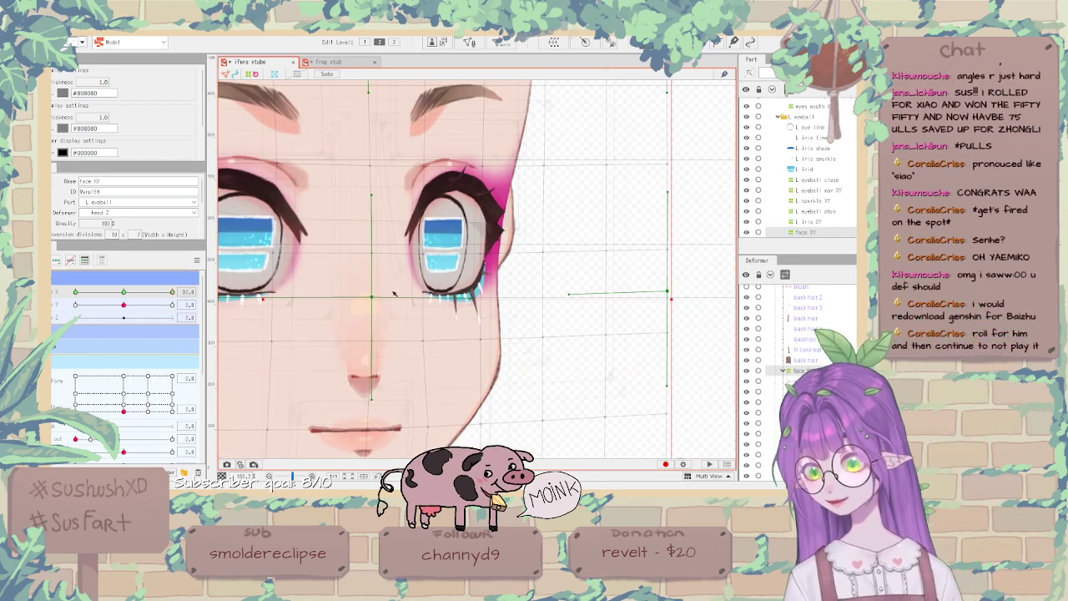
scroll(350, 298, down, 2)
scroll(315, 297, up, 3)
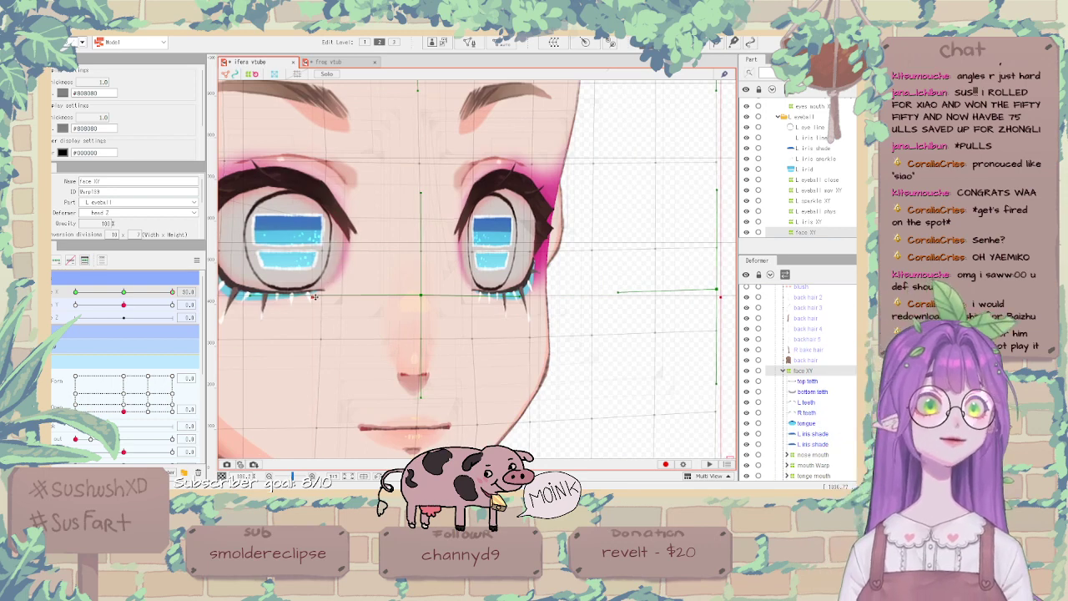
scroll(316, 297, down, 3)
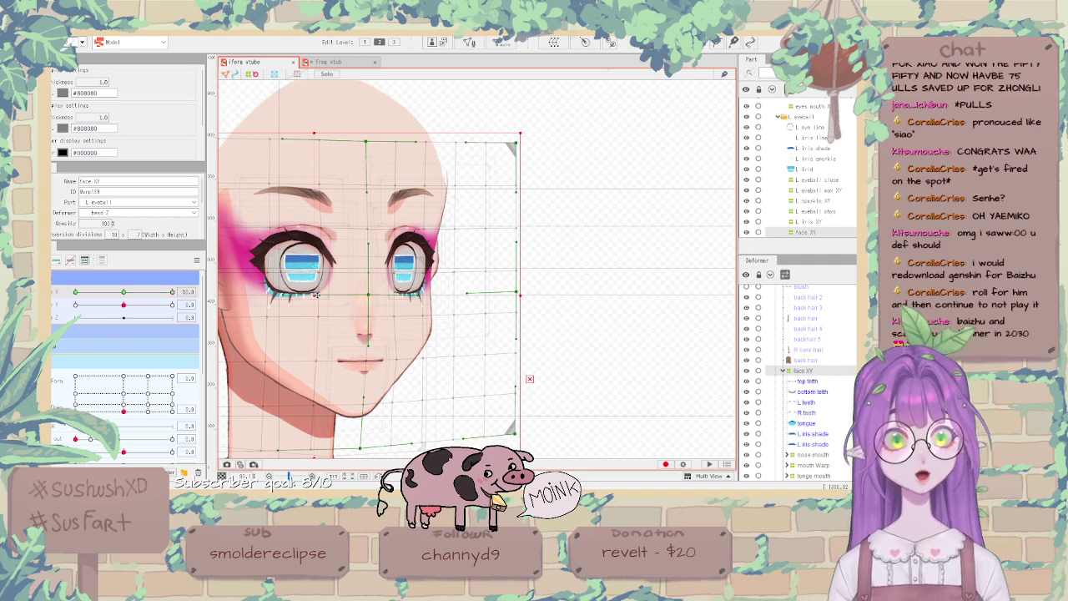
scroll(316, 295, down, 2)
scroll(315, 294, up, 3)
scroll(458, 255, down, 4)
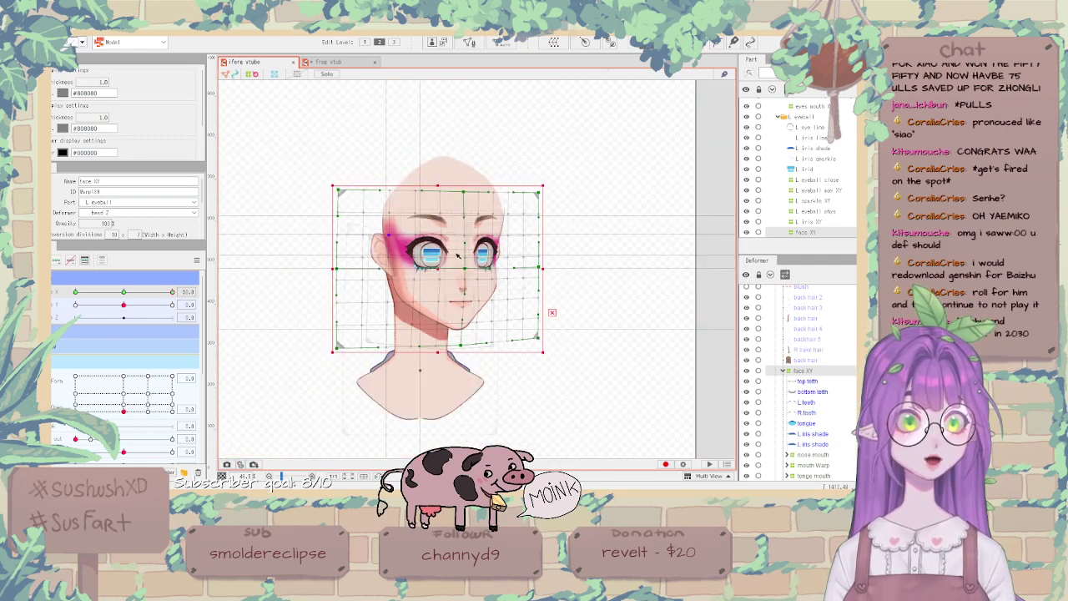
scroll(458, 255, up, 3)
Sweep the head from X -30 through the centre to X 30 without the warp grid shown, and inspect both eyes closely.
drag(124, 292, 67, 283)
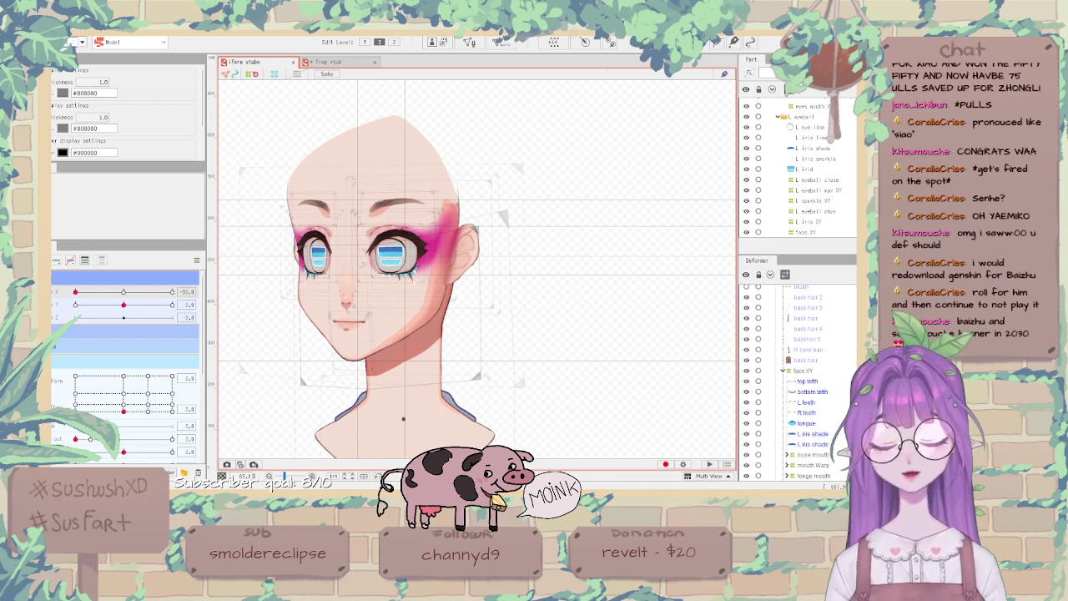
drag(75, 291, 126, 292)
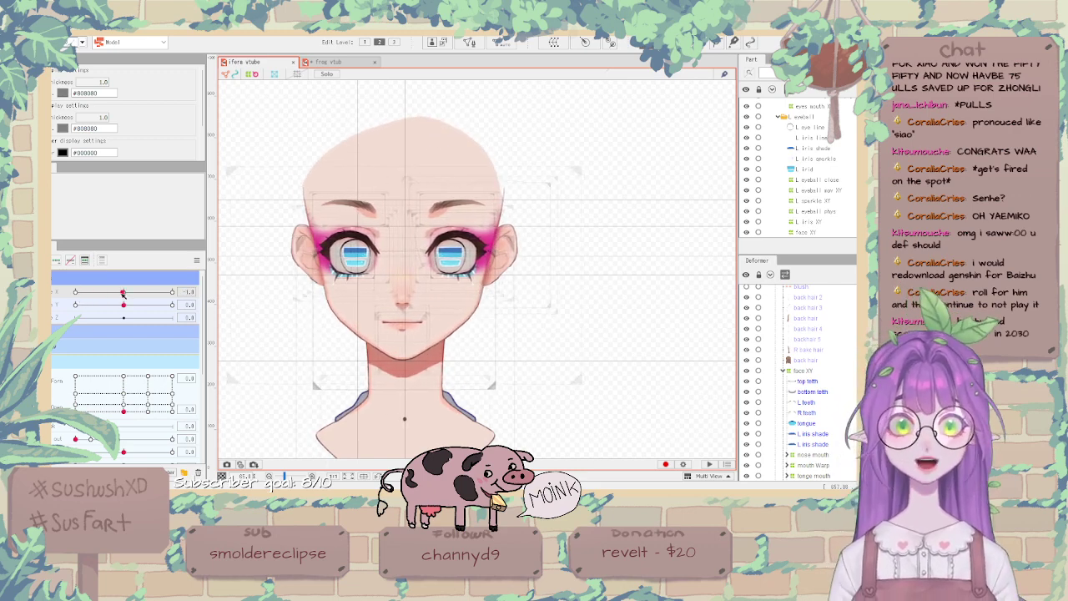
drag(125, 292, 251, 286)
scroll(551, 207, down, 3)
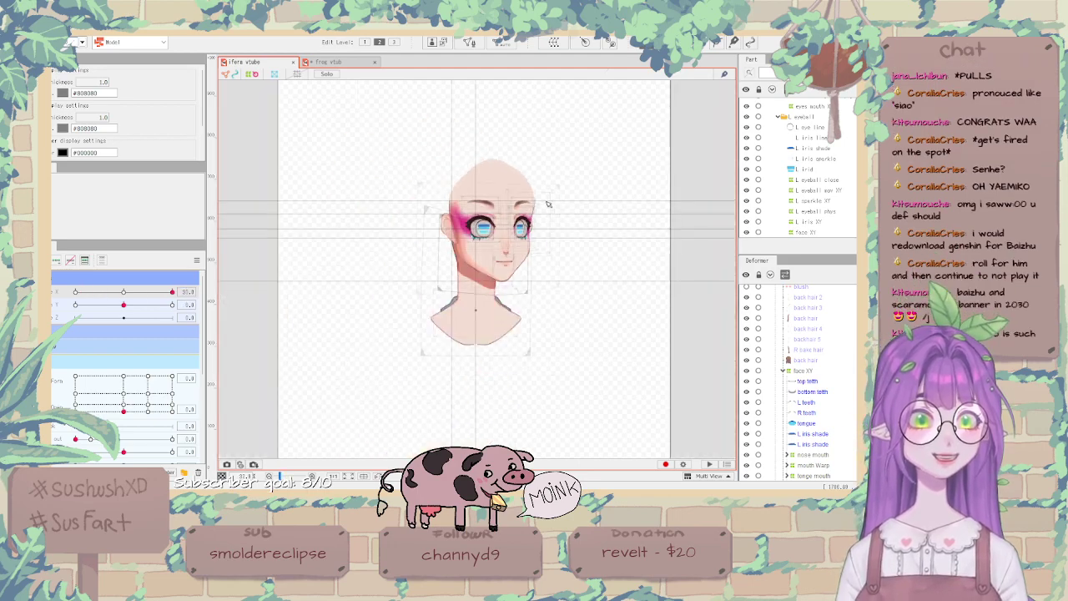
scroll(501, 227, up, 5)
scroll(465, 266, down, 2)
scroll(480, 209, up, 3)
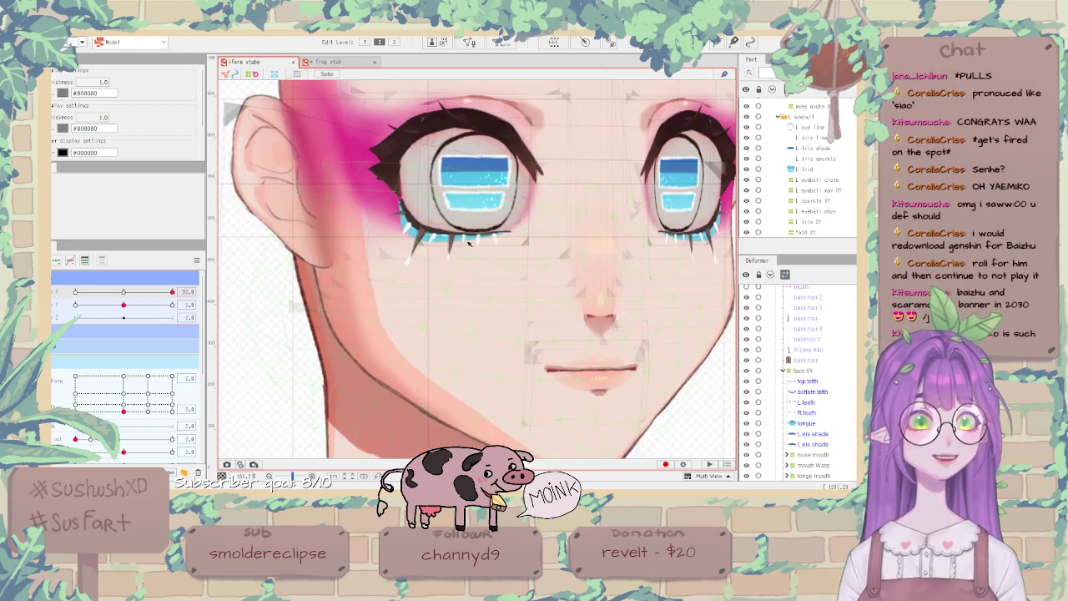
scroll(492, 155, down, 2)
scroll(501, 154, up, 1)
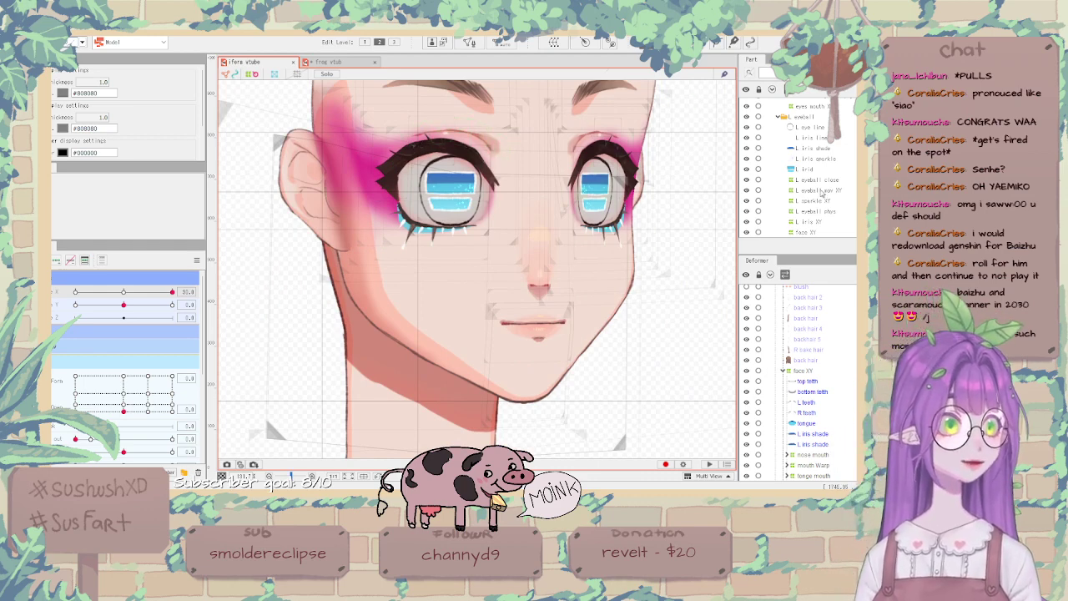
Select the far eye's L eyeball mov XY and L sparkle XY deformers together, undoing a trial shift at head X 30.
scroll(835, 351, down, 5)
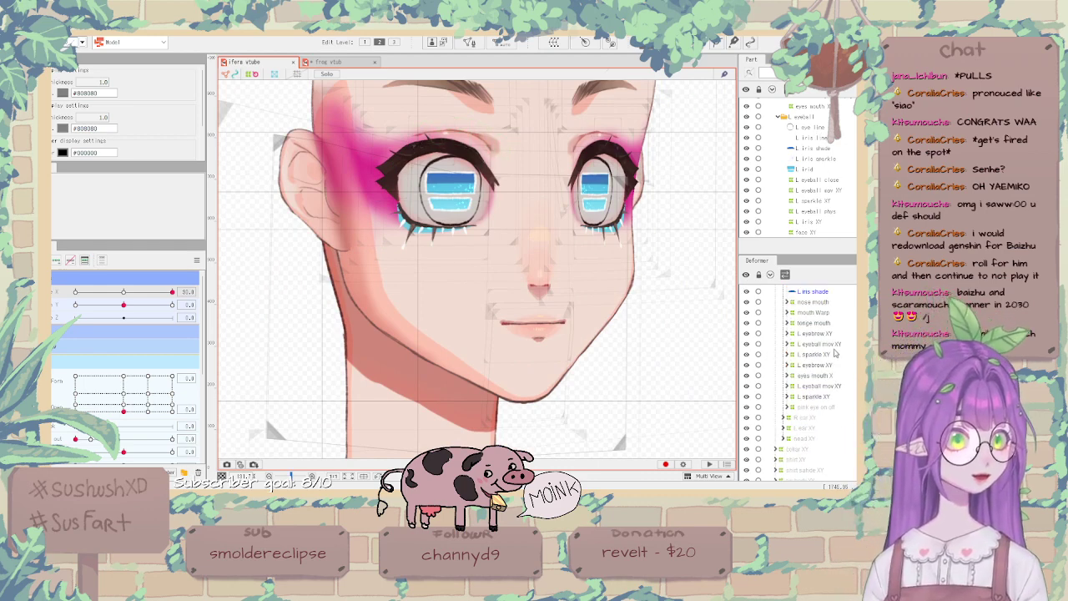
click(825, 355)
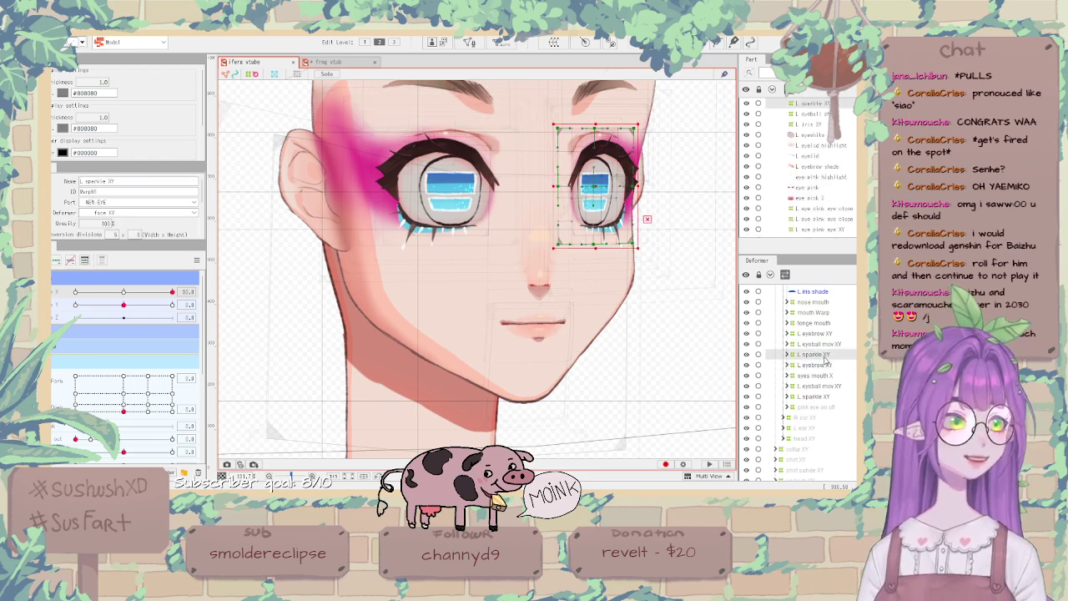
ctrl+click(824, 344)
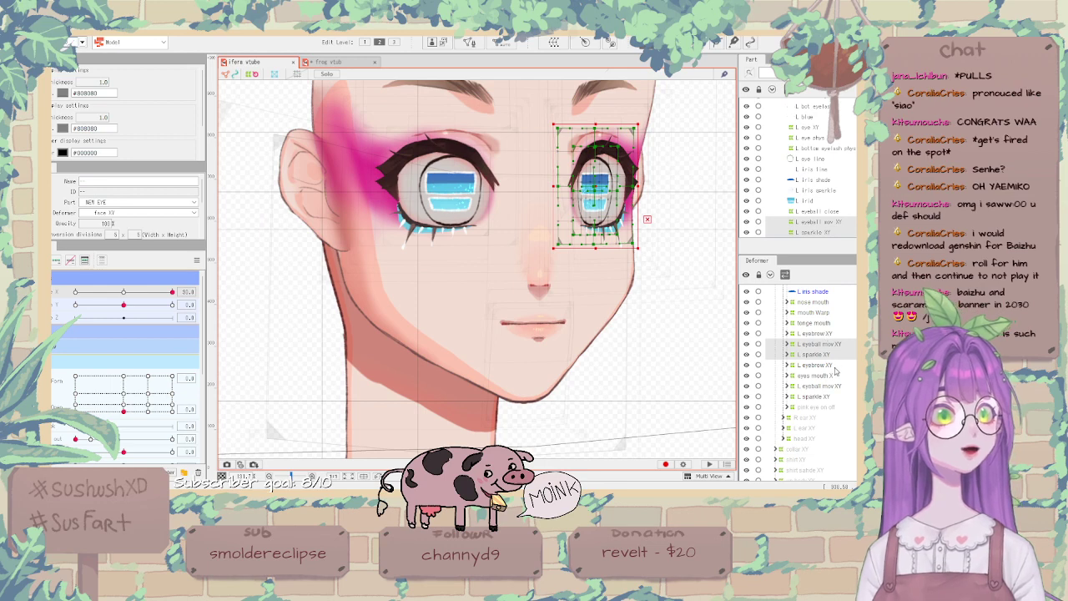
drag(600, 191, 630, 206)
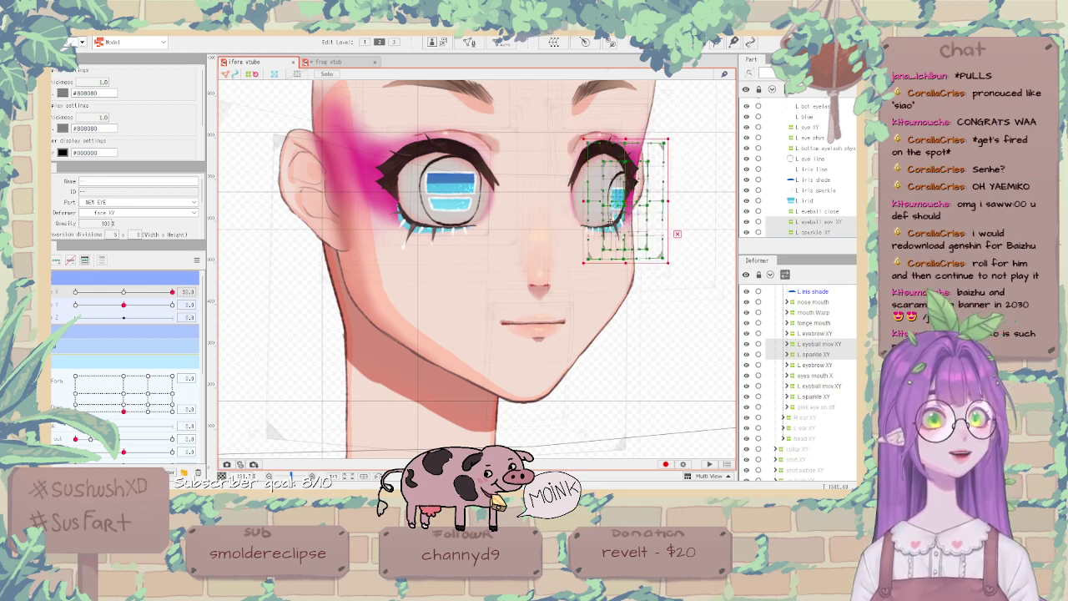
key(ctrl+z)
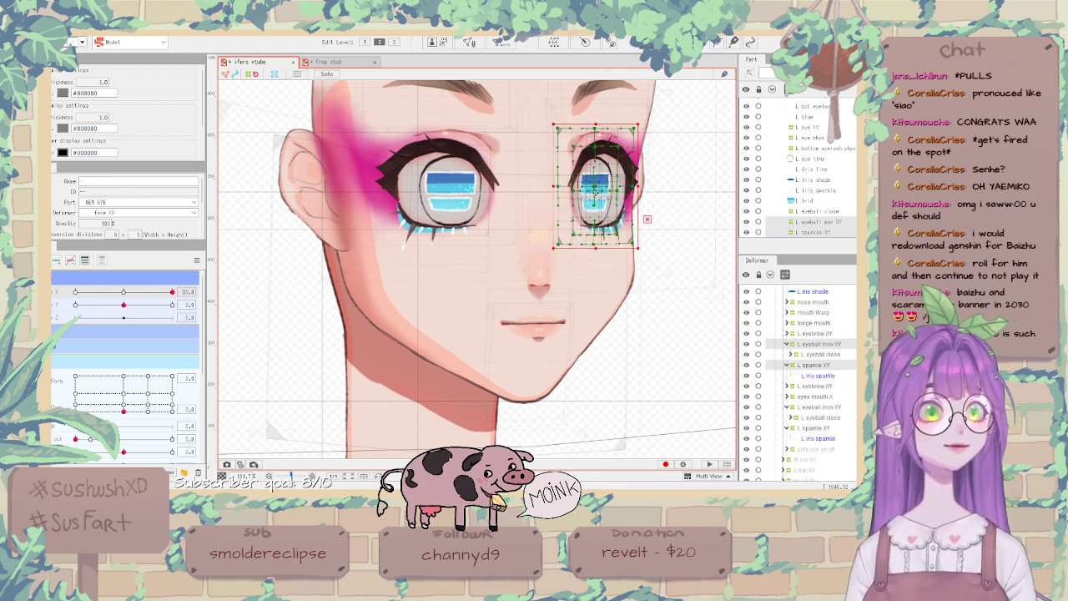
Create a warp deformer named eyebal XY around both L eyeball mov XY deformers and give it three keys on X and Y.
ctrl+click(833, 367)
scroll(583, 208, up, 3)
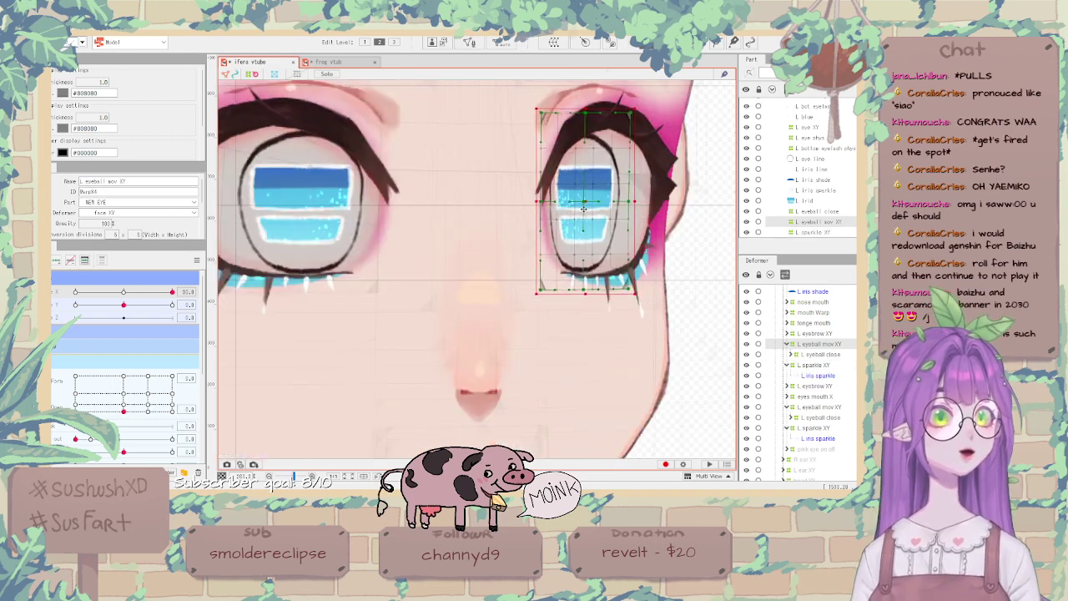
scroll(583, 209, down, 5)
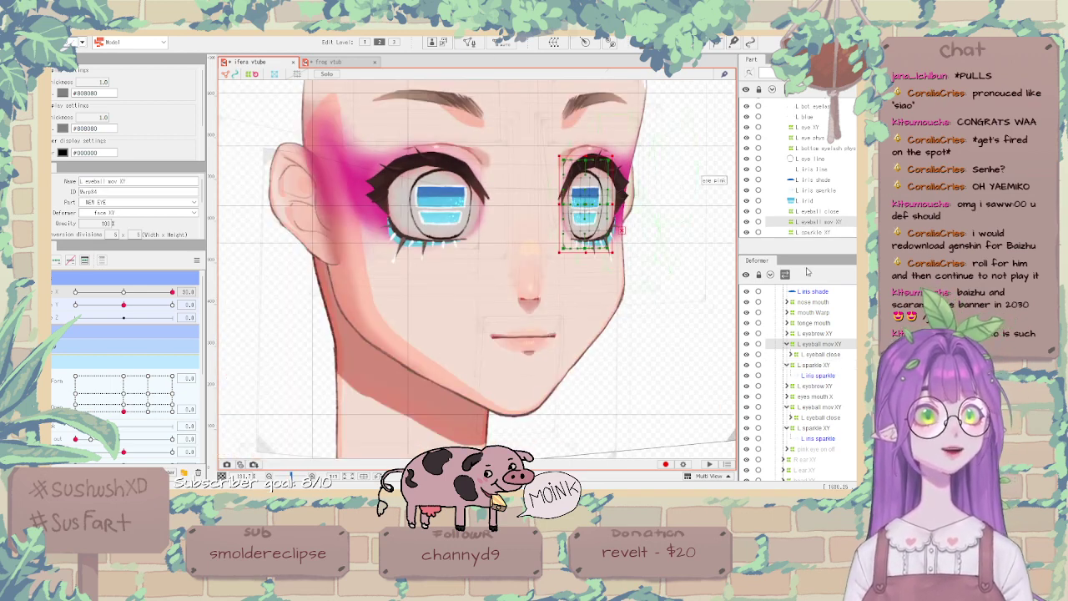
ctrl+click(822, 406)
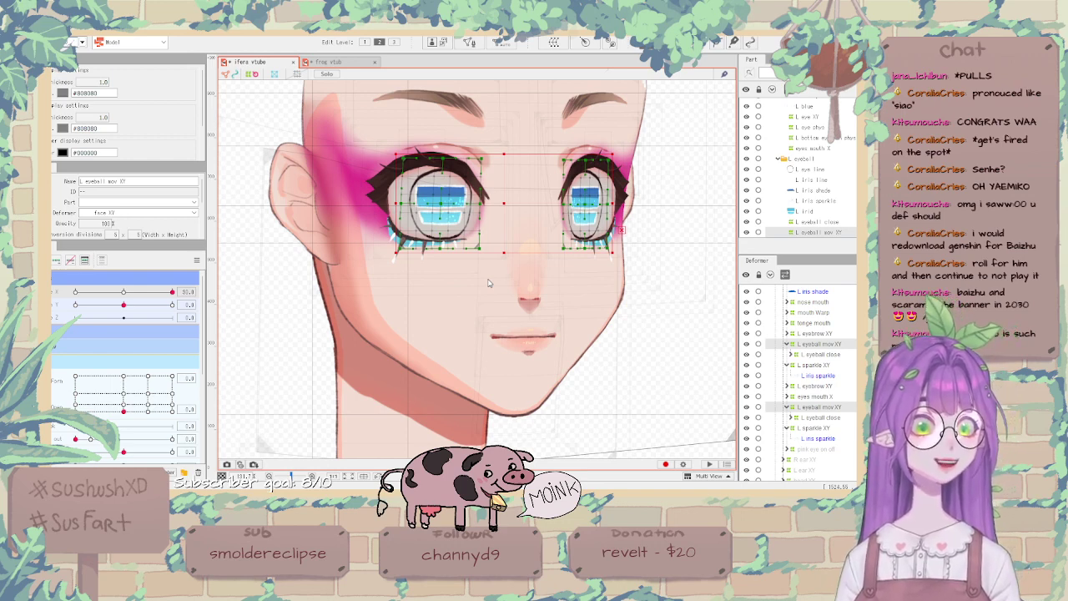
click(600, 423)
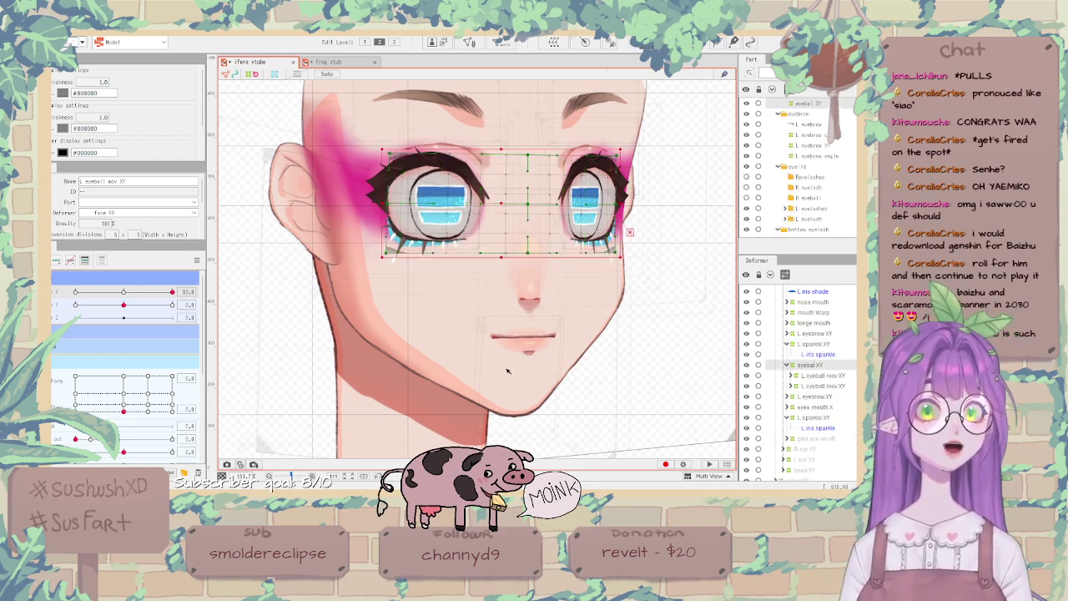
click(55, 261)
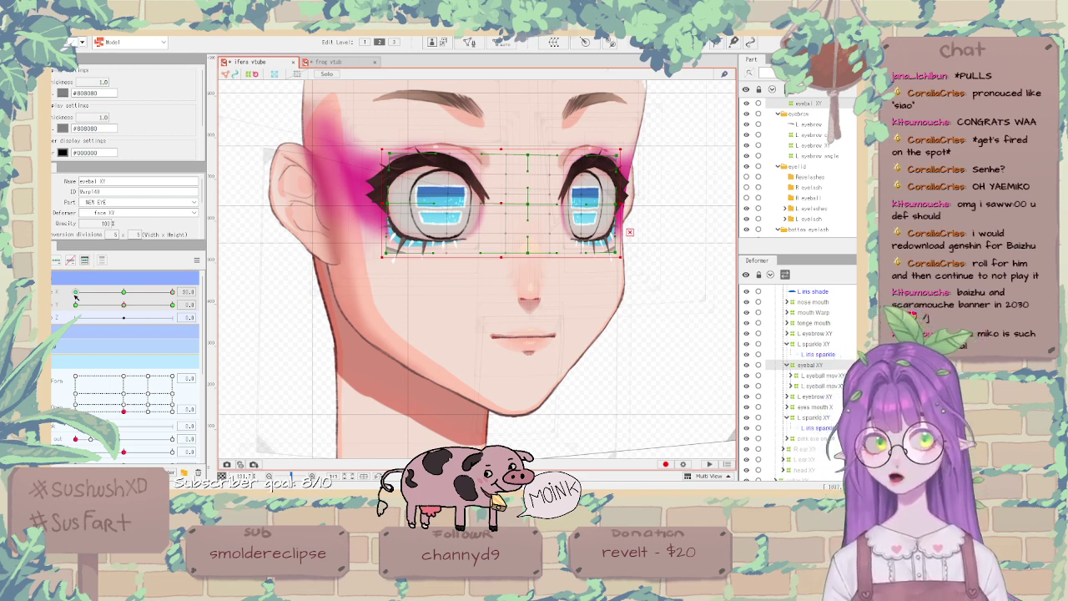
Turn the head to X -30 and shift the eyebal XY warp slightly towards the near eye.
click(121, 292)
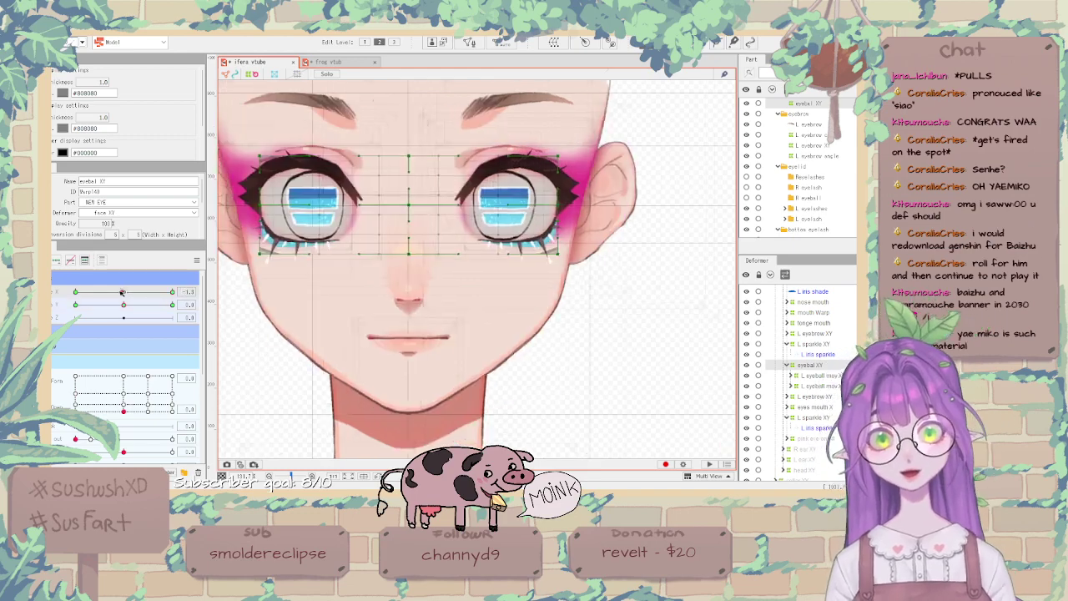
scroll(417, 255, down, 3)
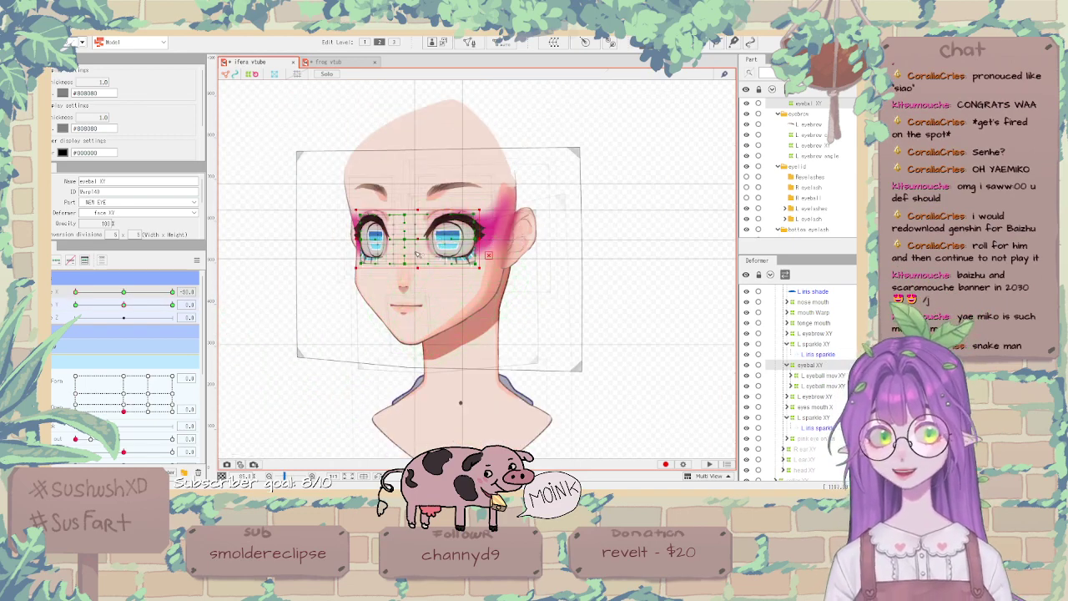
scroll(417, 253, up, 4)
scroll(419, 250, down, 2)
scroll(417, 237, up, 2)
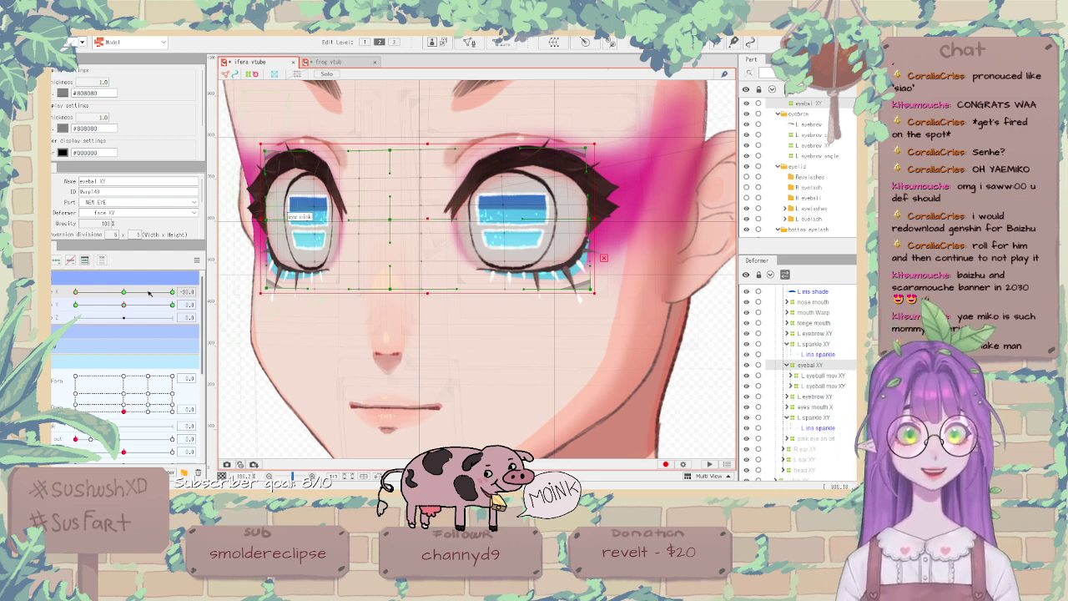
mouse_move(75, 292)
mouse_down()
mouse_move(120, 292)
mouse_move(70, 292)
mouse_up()
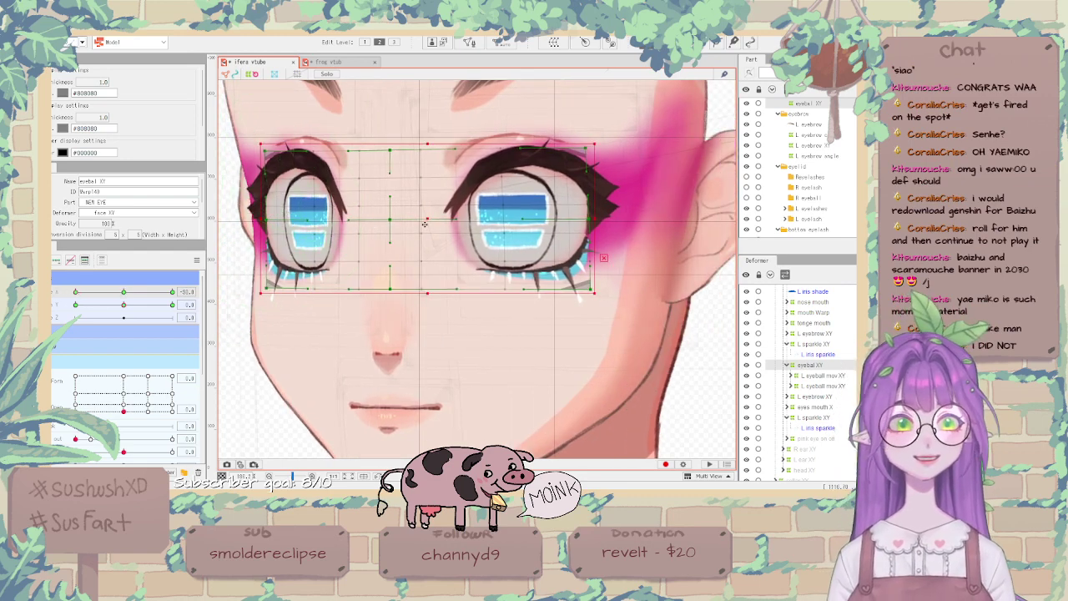
drag(428, 222, 430, 223)
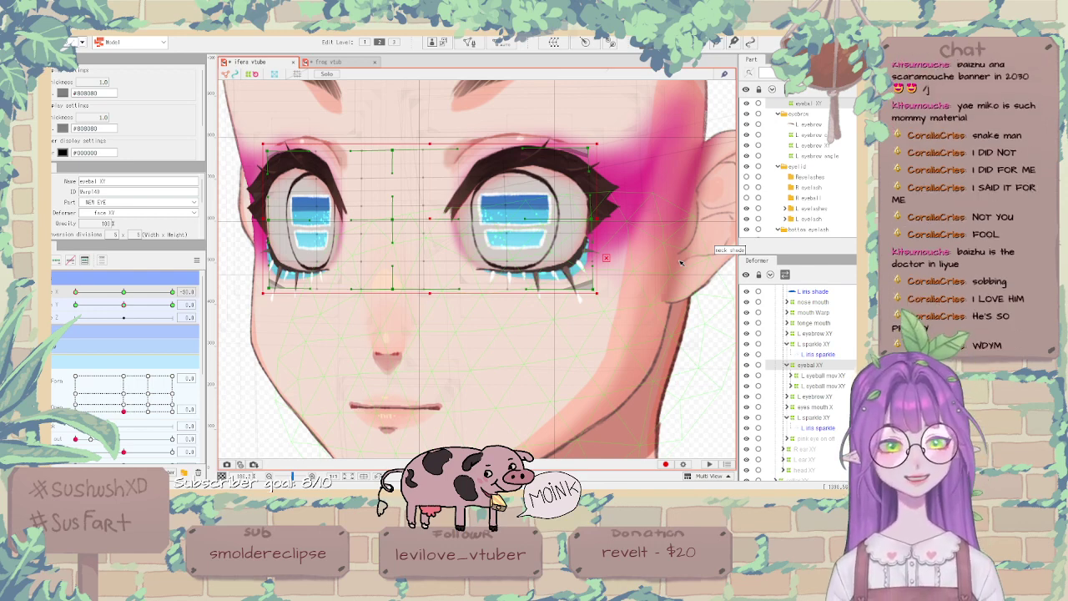
Nudge the eyebal XY warp a little further from the far eye's outer edge at X -30 and check the eyes from afar.
drag(123, 293, 59, 290)
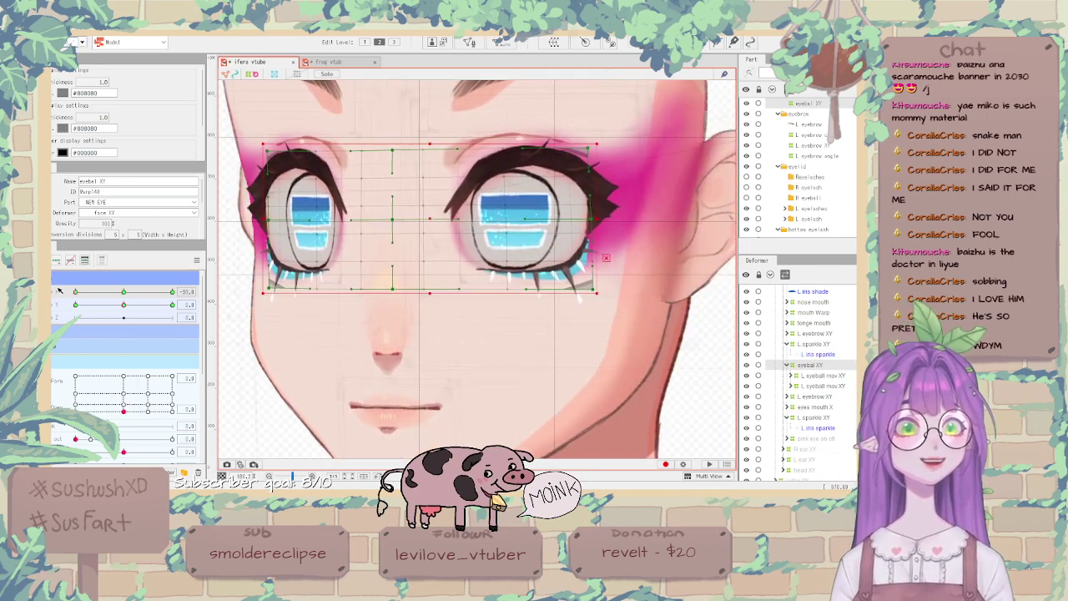
drag(429, 219, 432, 220)
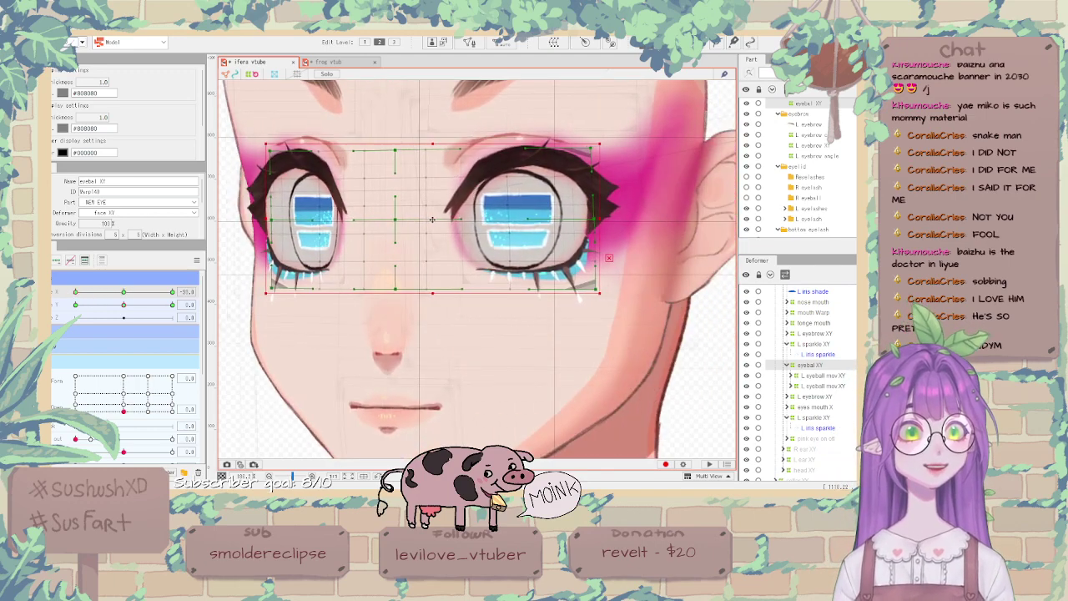
scroll(432, 220, down, 3)
scroll(431, 219, up, 3)
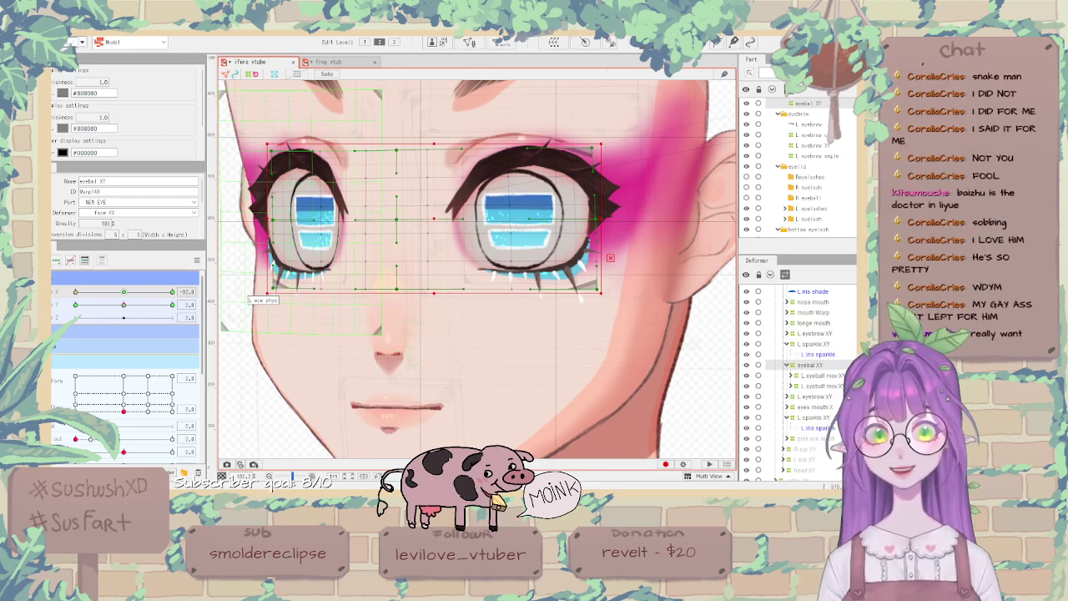
drag(123, 292, 68, 291)
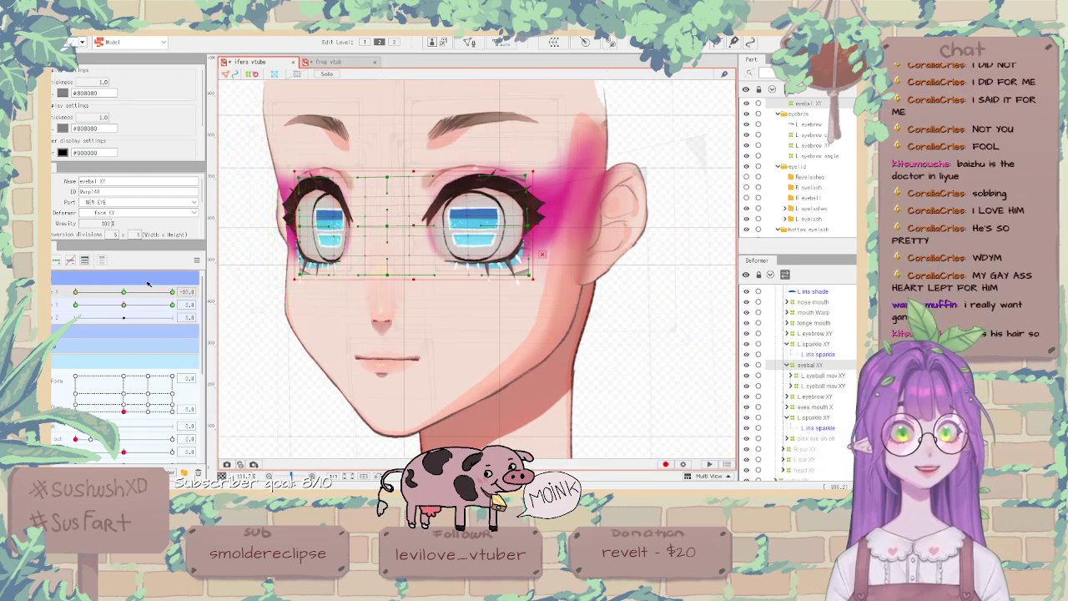
Reflect the eyebal XY motion from X -30 to X 30, reset the parameters to default values and clear the selection.
right_click(206, 257)
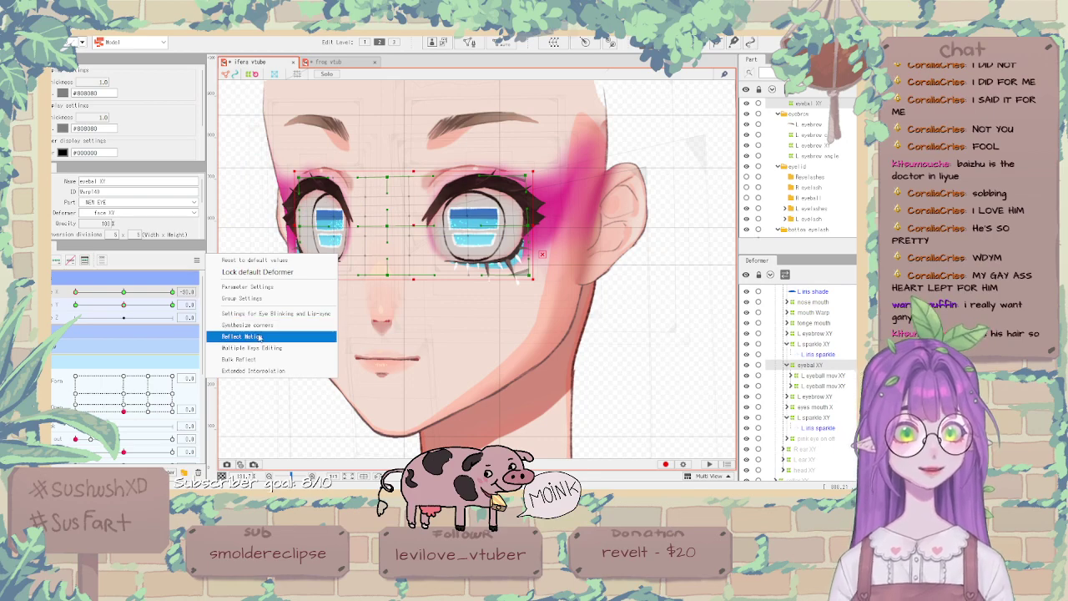
click(259, 326)
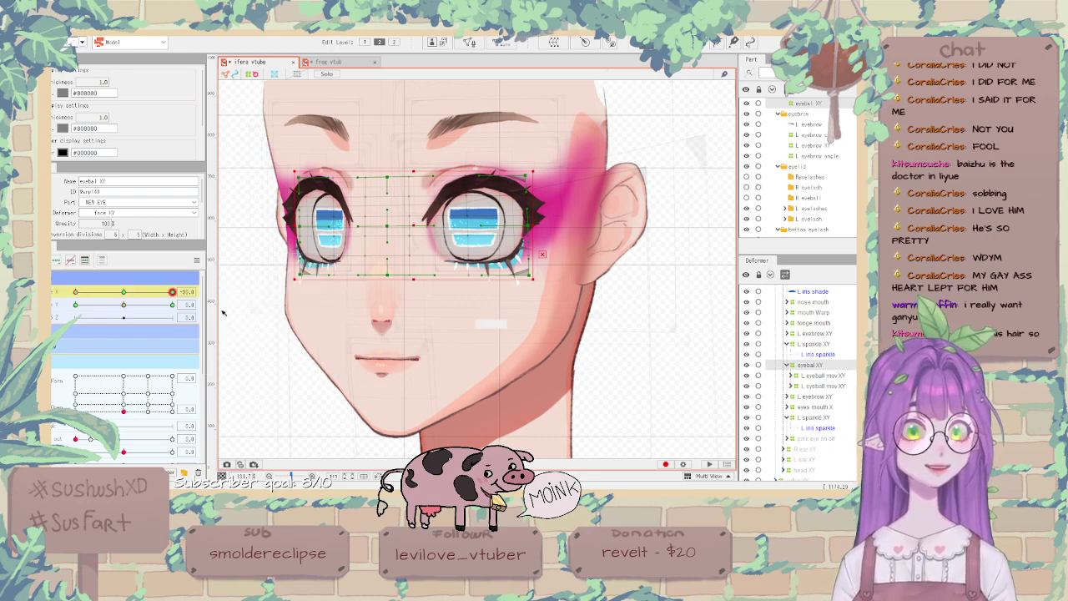
drag(133, 293, 110, 291)
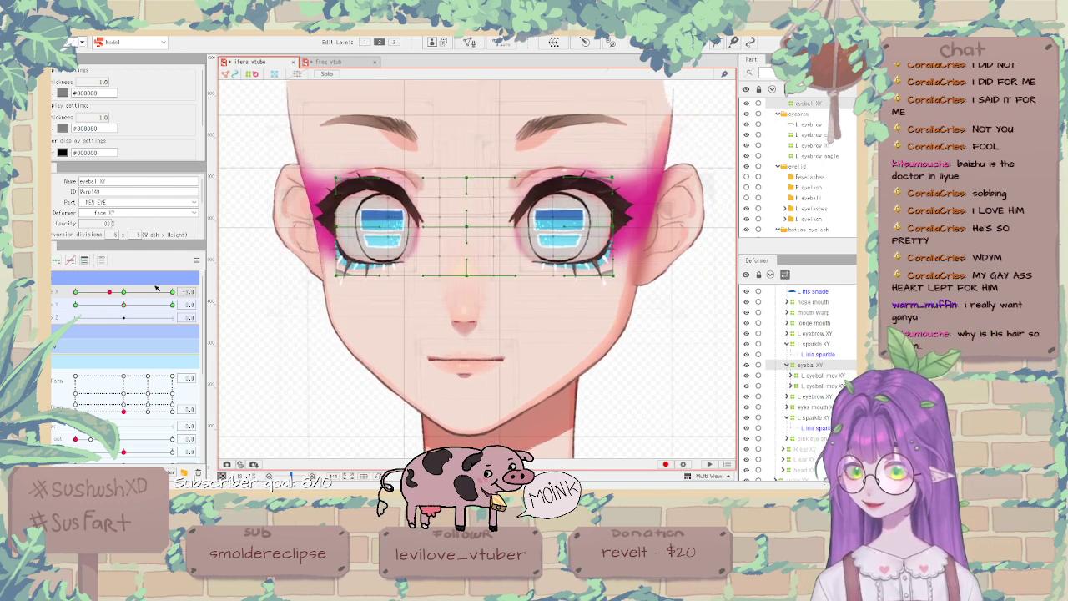
click(197, 260)
click(242, 264)
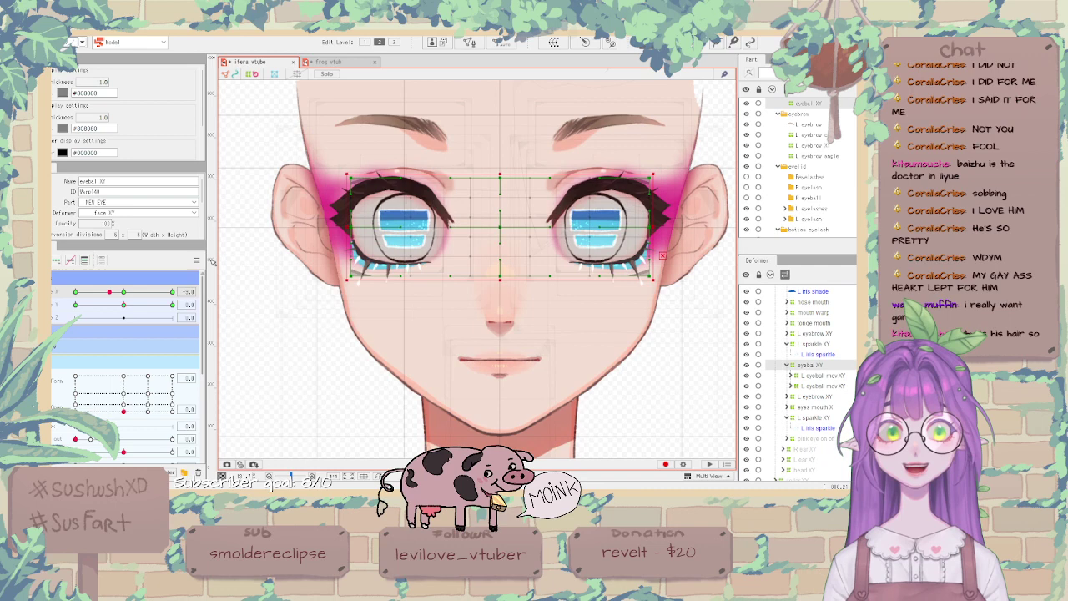
click(259, 290)
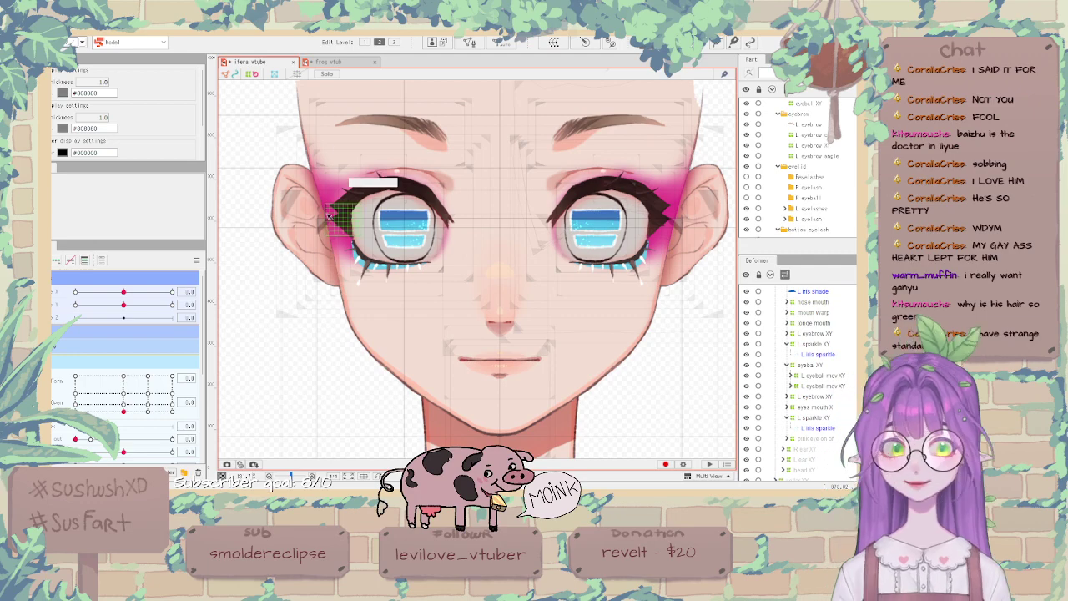
Reselect the eyebal XY warp, compare both head turns and fine-tune its sideways position at X -30 with a small nudge.
drag(123, 292, 67, 294)
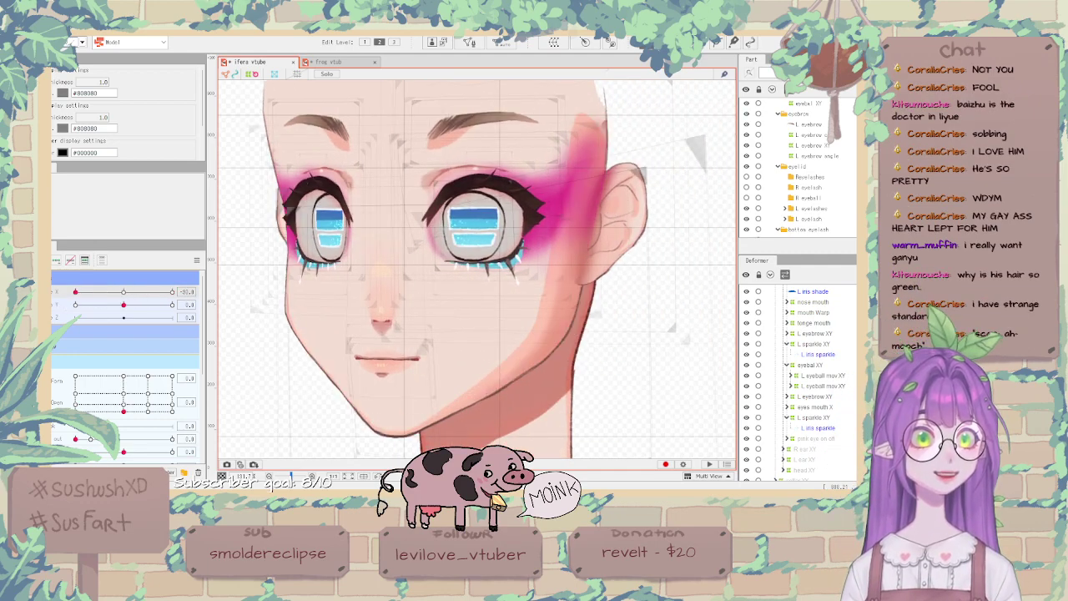
scroll(446, 239, down, 2)
scroll(447, 238, up, 5)
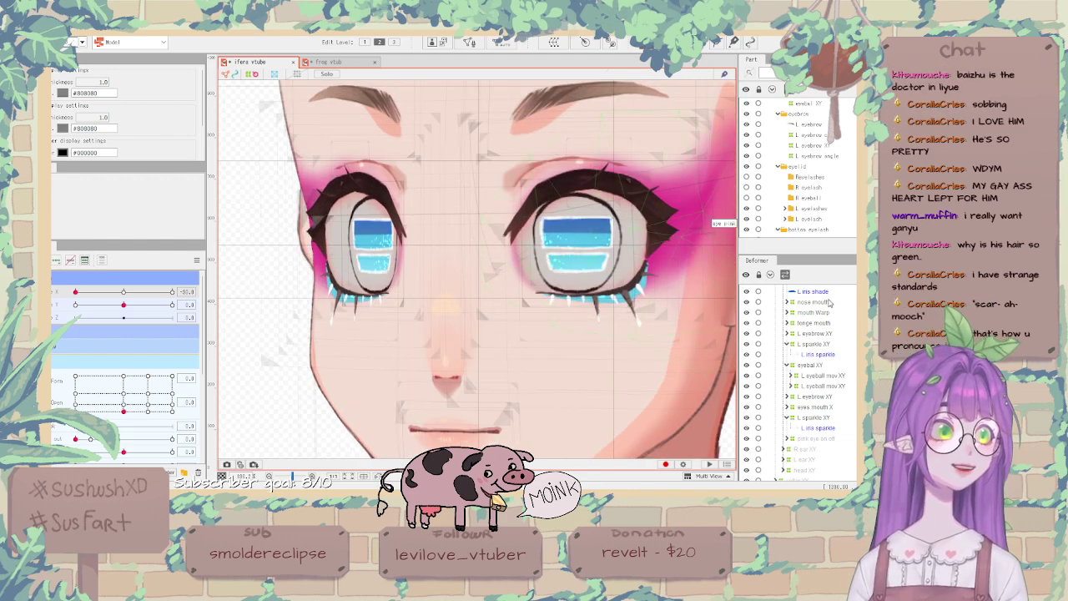
scroll(825, 197, down, 2)
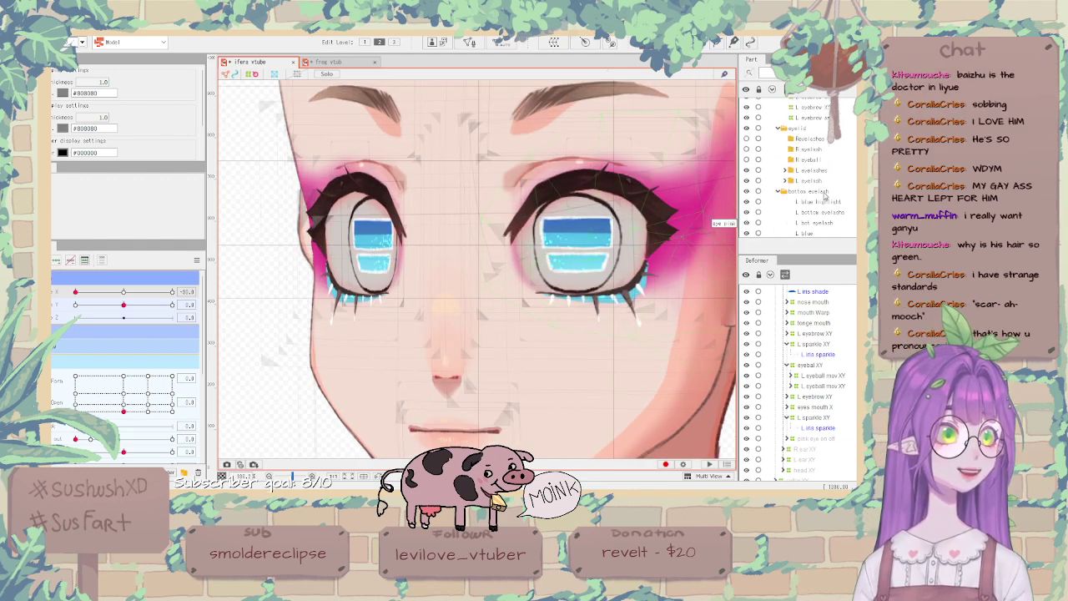
click(827, 366)
drag(172, 292, 242, 267)
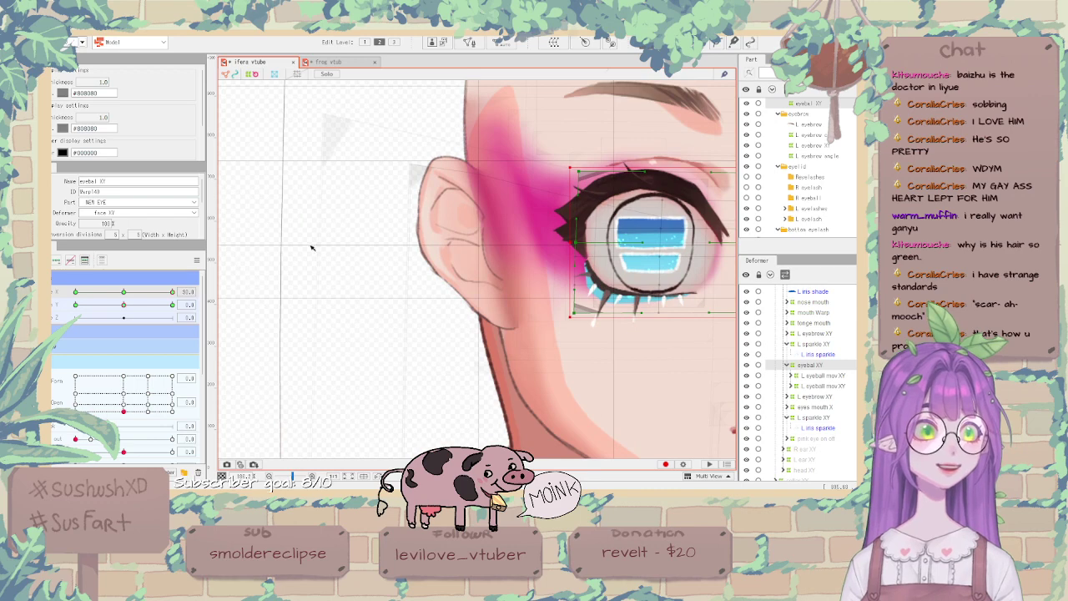
scroll(316, 242, down, 3)
drag(121, 292, 72, 292)
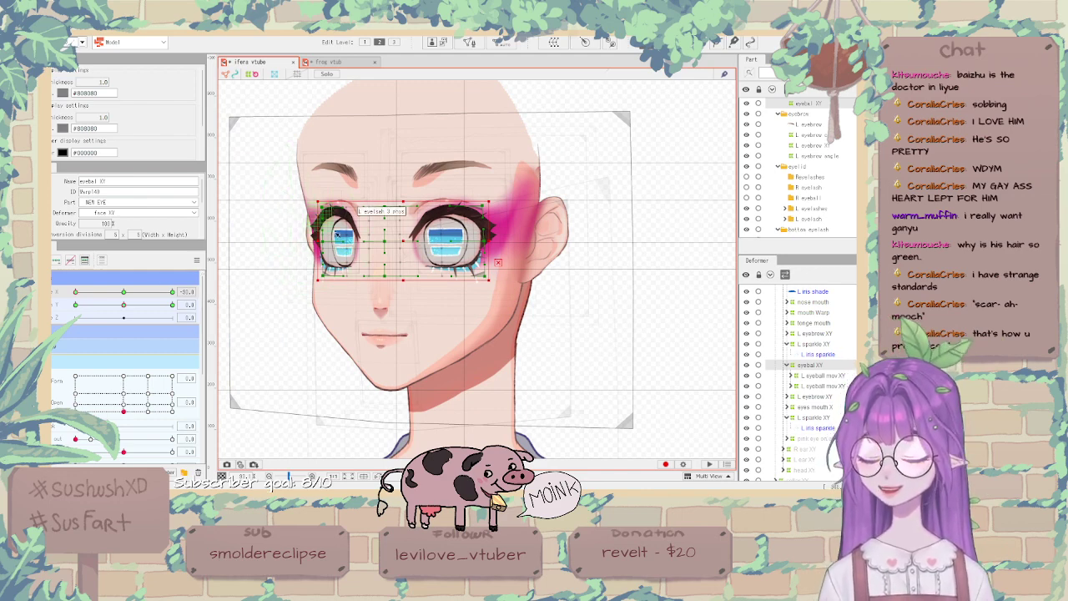
scroll(357, 244, up, 3)
scroll(453, 242, down, 1)
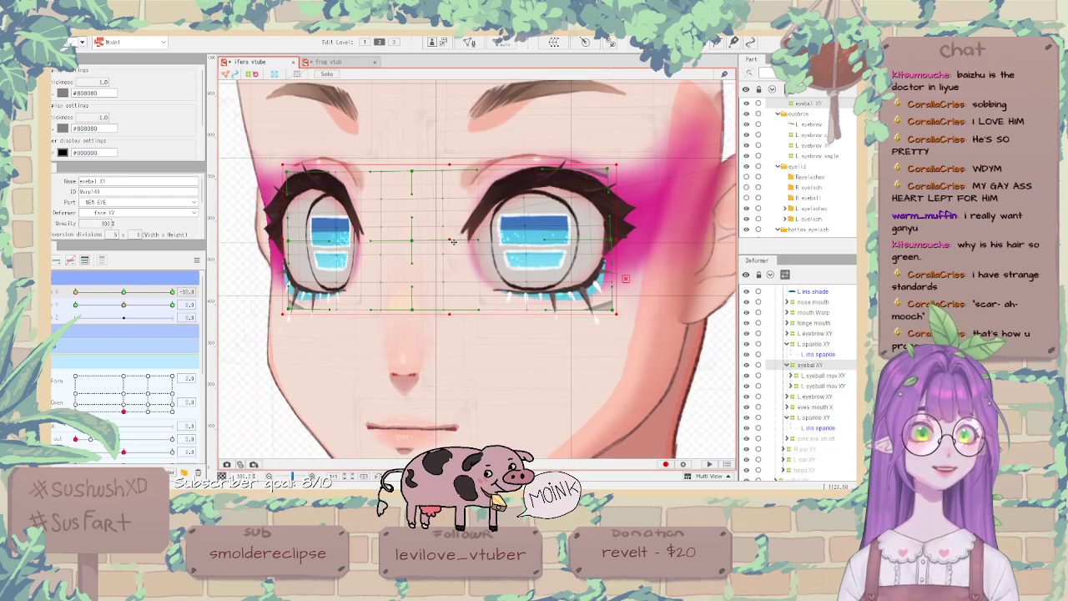
drag(454, 242, 456, 242)
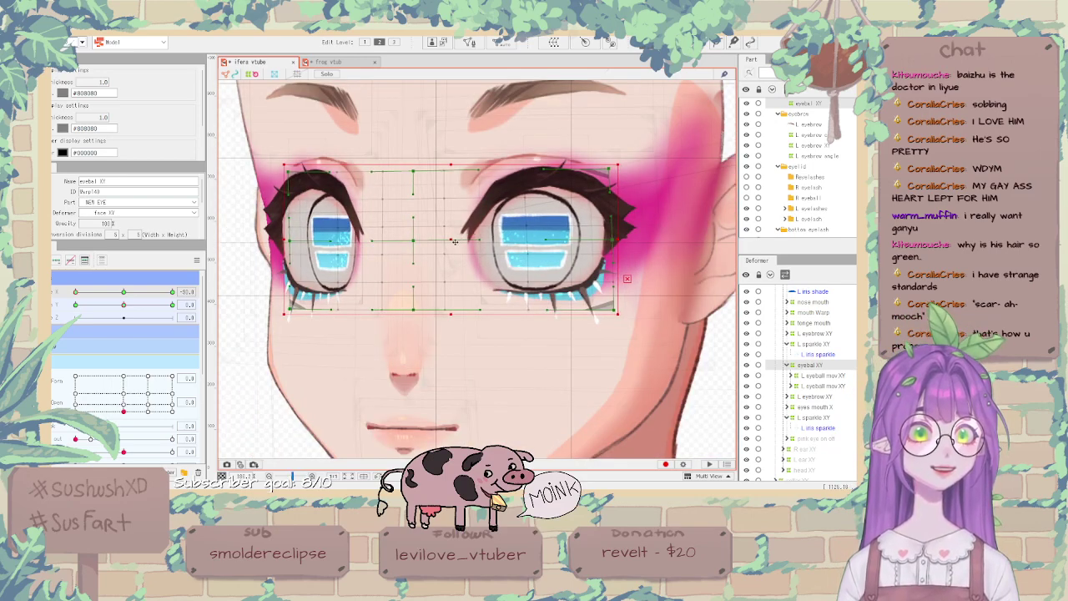
Compare the eyeball placement at X 30 and X -30, then reset the parameters to their defaults with nothing selected.
drag(75, 293, 272, 259)
scroll(272, 259, down, 5)
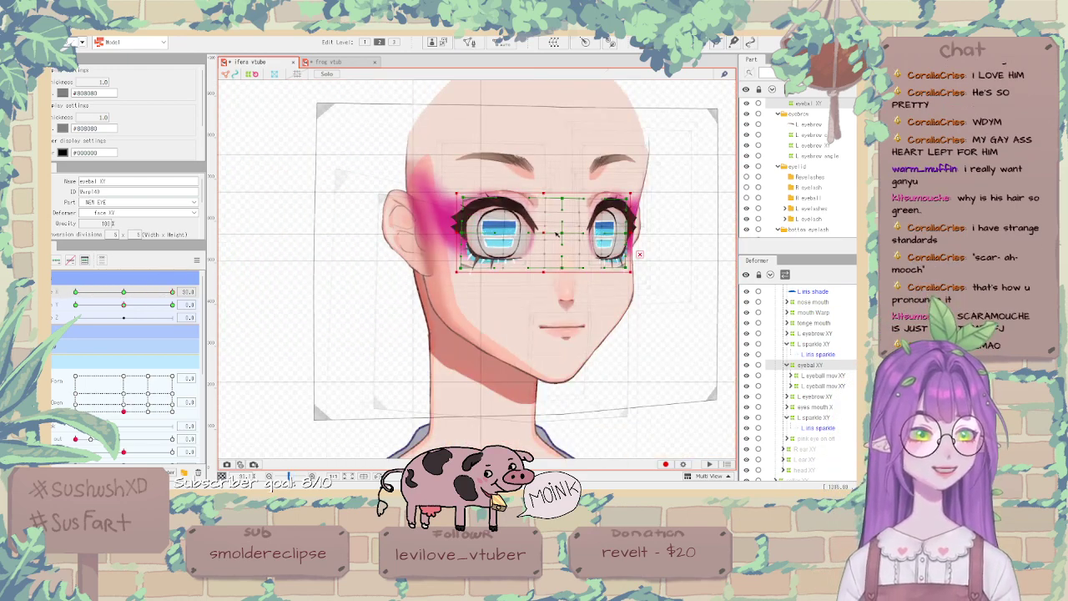
scroll(533, 237, up, 4)
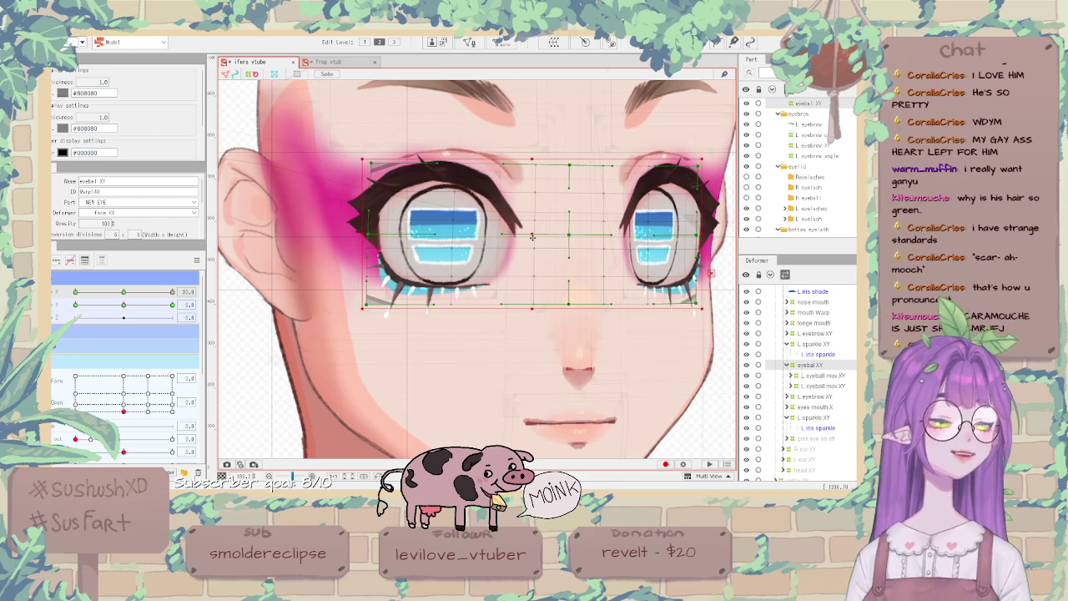
scroll(533, 237, down, 5)
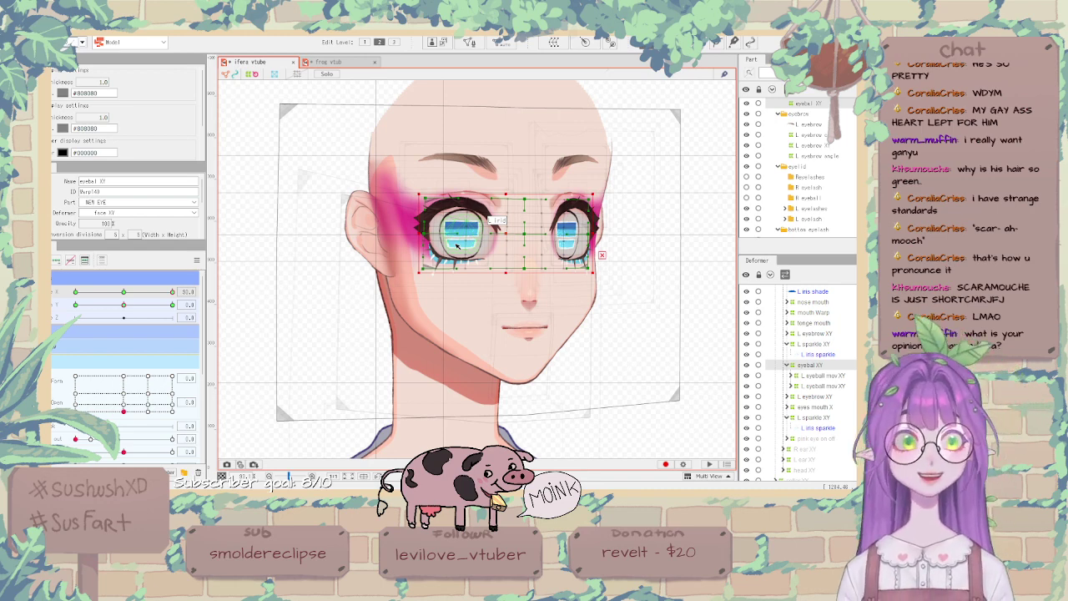
drag(126, 293, 54, 299)
click(196, 260)
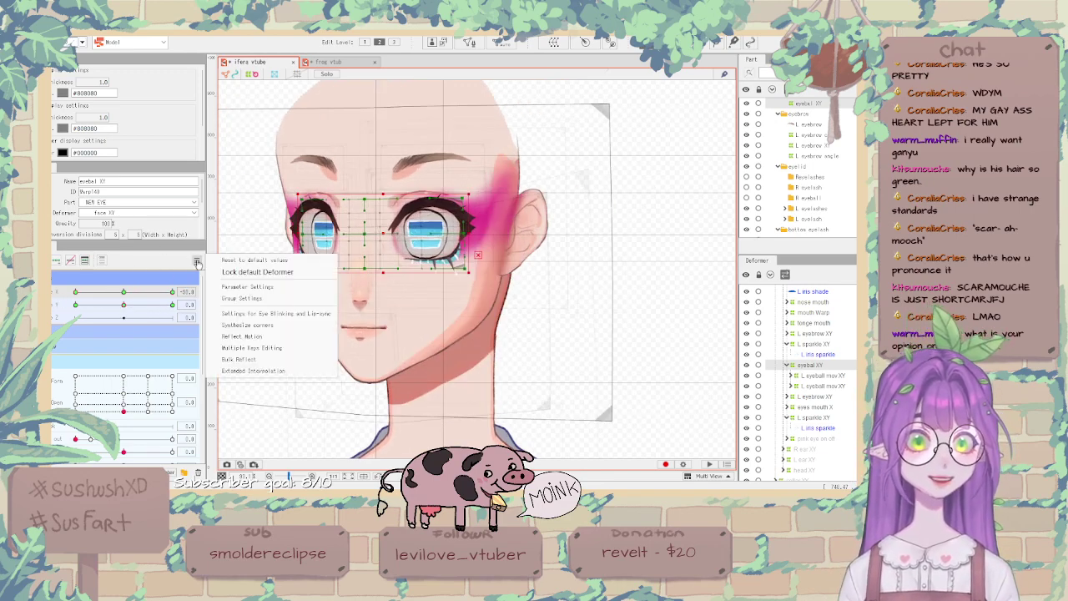
click(269, 258)
click(311, 221)
scroll(254, 272, down, 2)
click(283, 324)
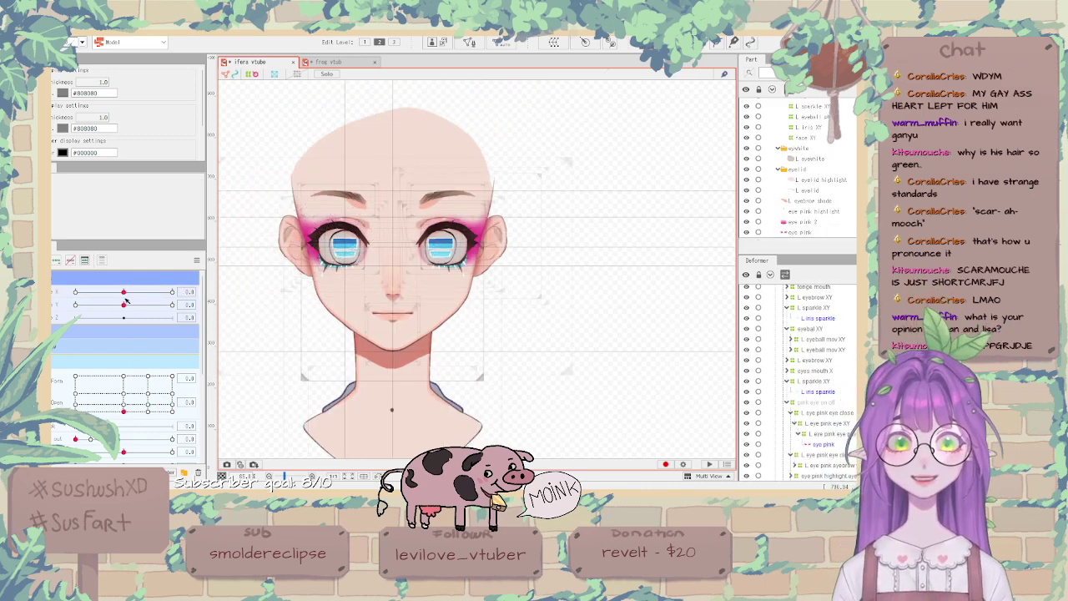
Turn the head to X -30 and examine the eyebal XY warp and the near eye's L eyeball mov XY hierarchy.
drag(123, 292, 55, 291)
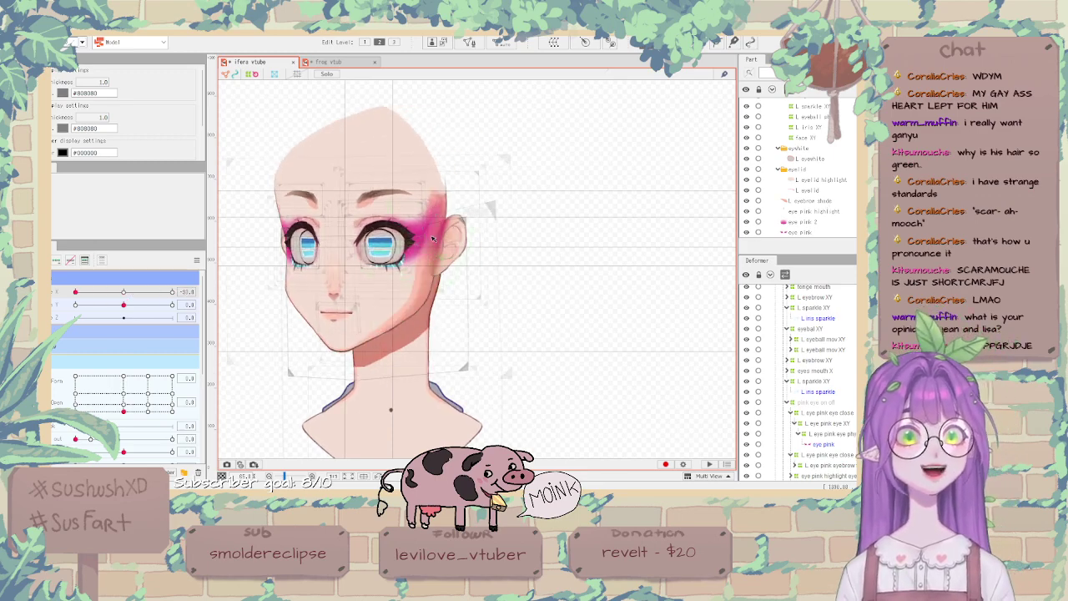
scroll(433, 240, up, 4)
scroll(433, 240, down, 3)
scroll(433, 240, up, 2)
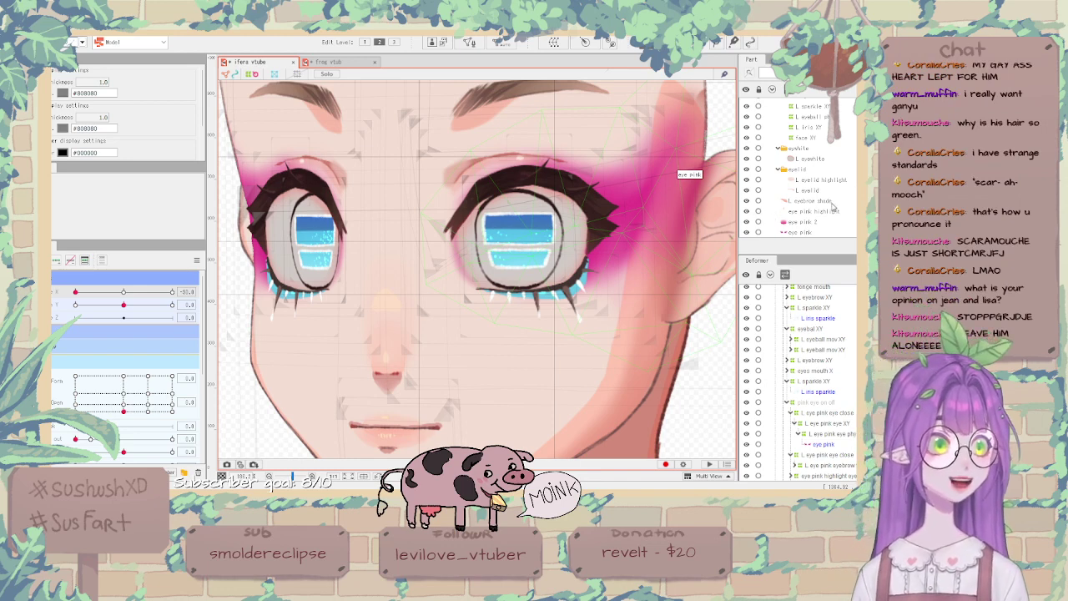
scroll(836, 224, up, 3)
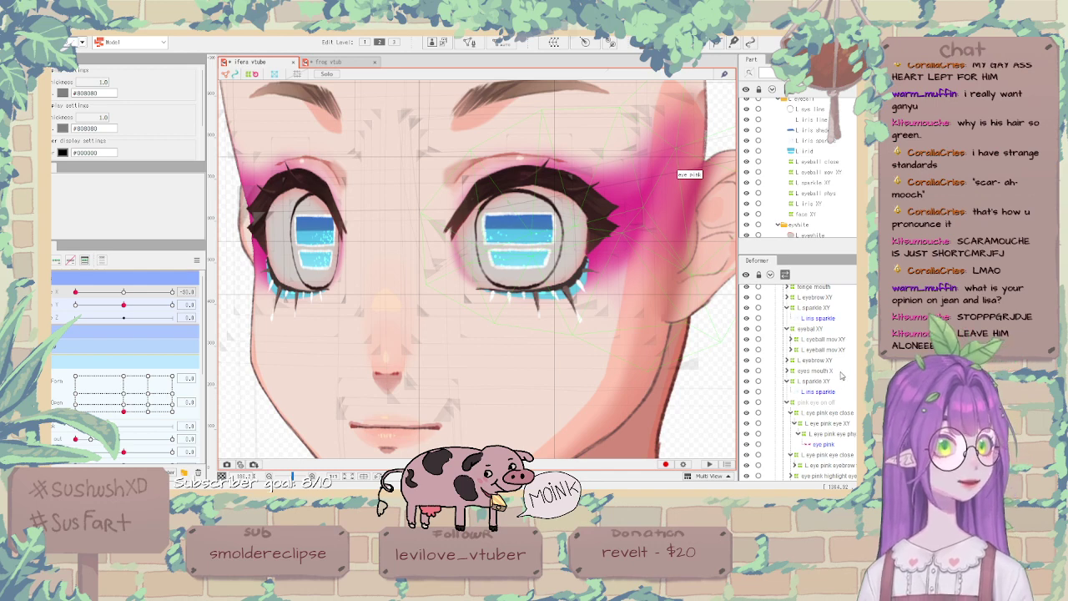
click(831, 339)
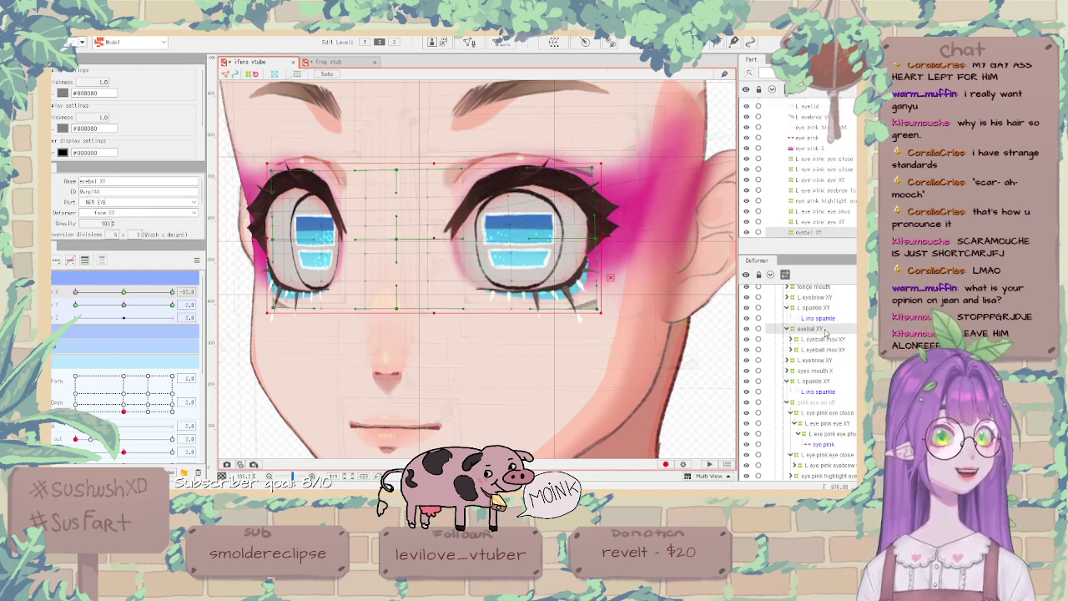
click(831, 329)
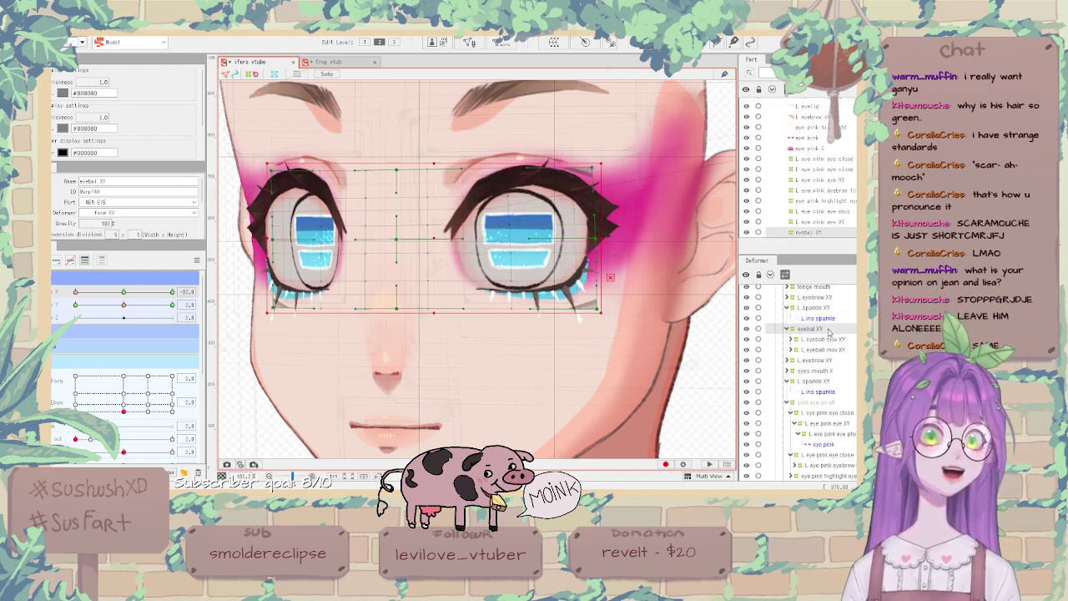
click(794, 341)
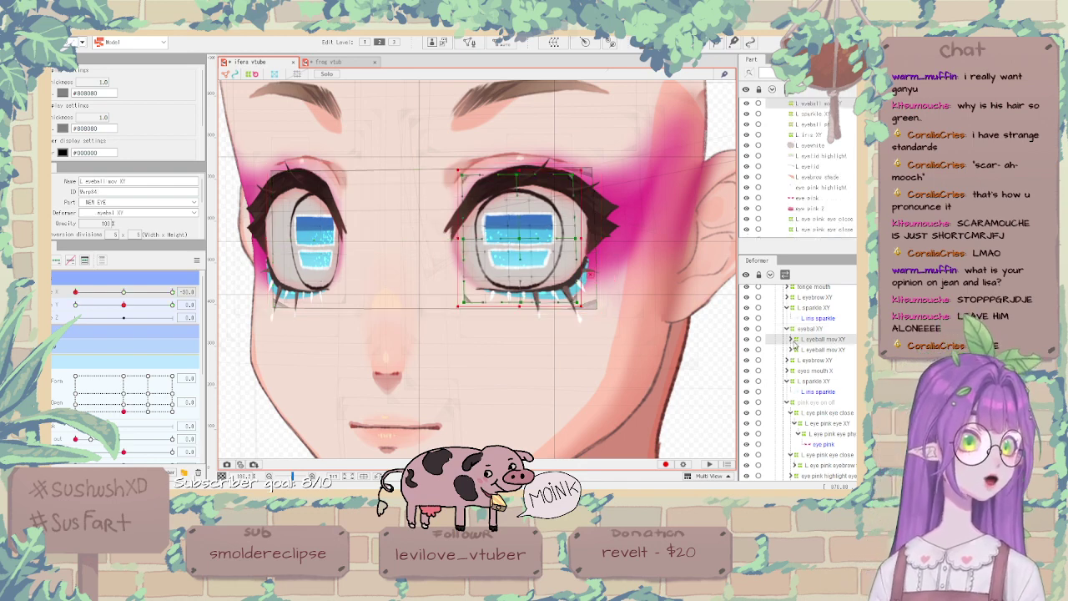
click(791, 340)
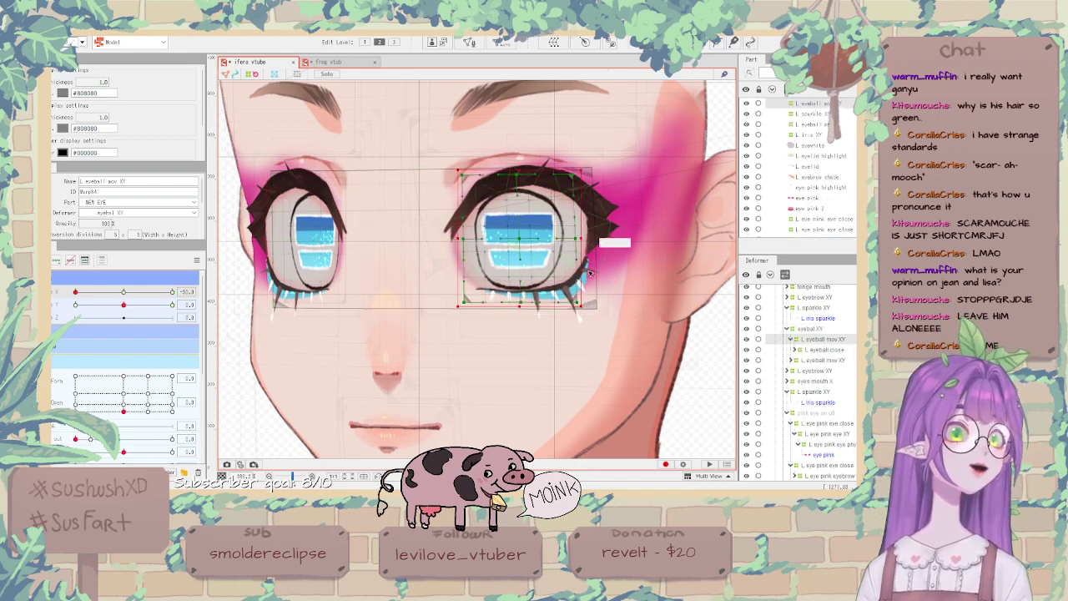
Wrap the near eye's L iris XY in a parent warp deformer named L iris ang XY and shrink it slightly around the iris.
click(505, 229)
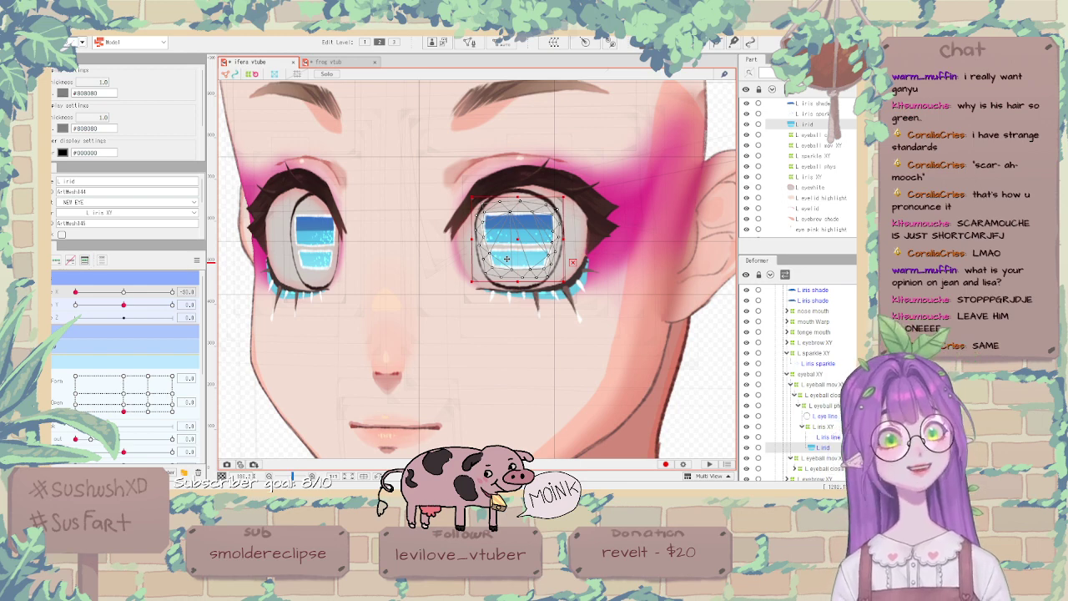
click(836, 428)
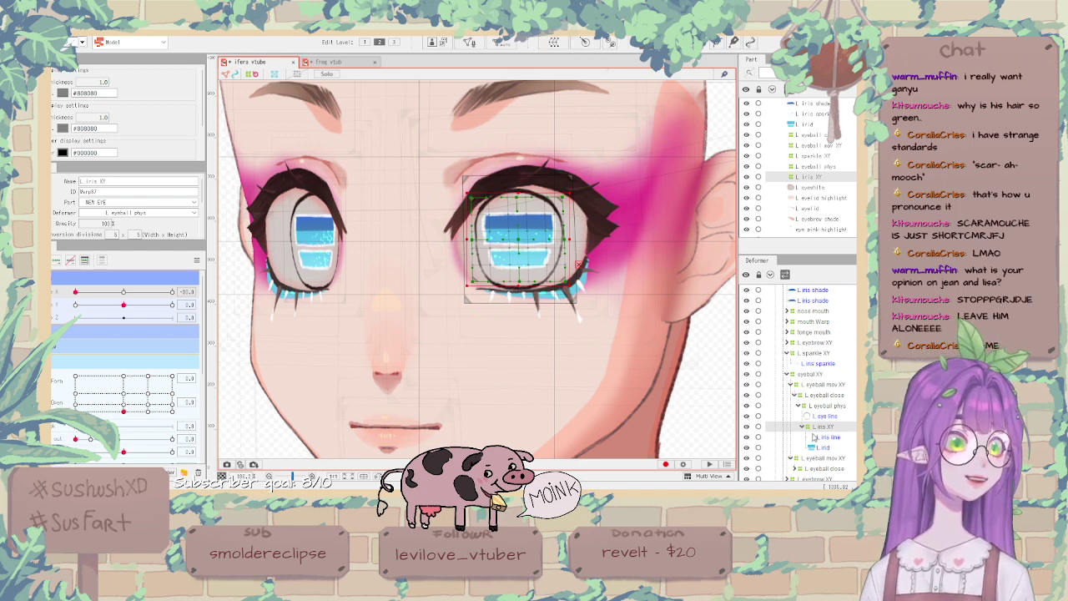
click(803, 427)
click(802, 428)
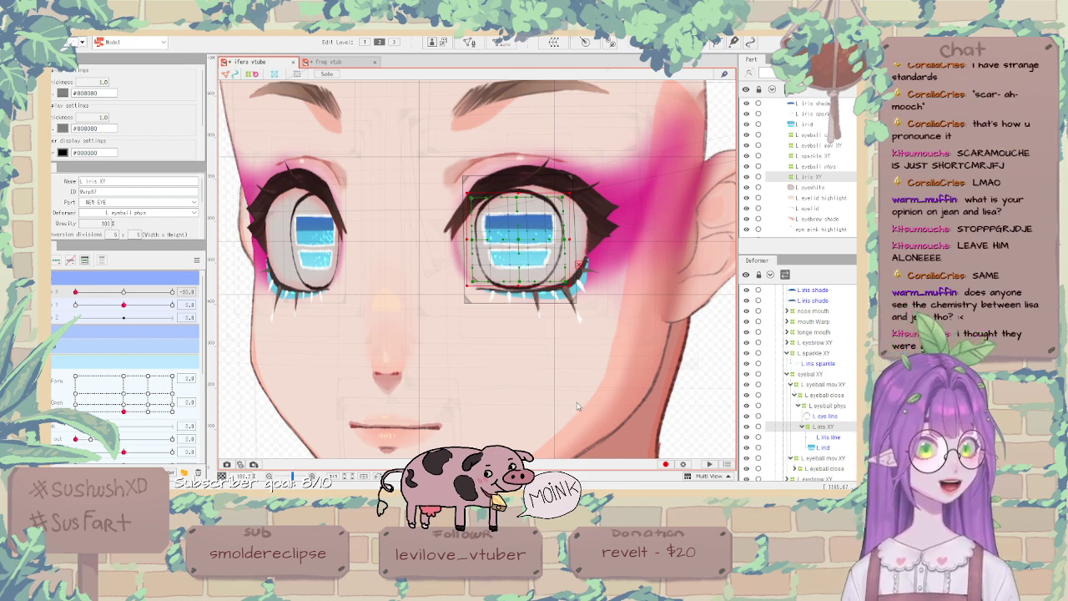
click(582, 427)
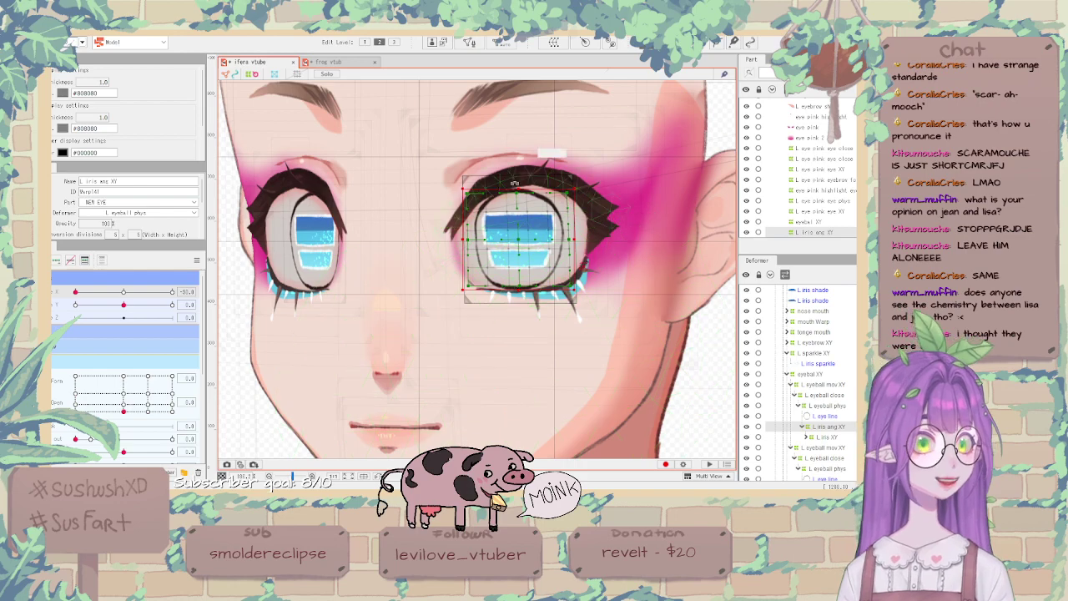
scroll(528, 247, up, 2)
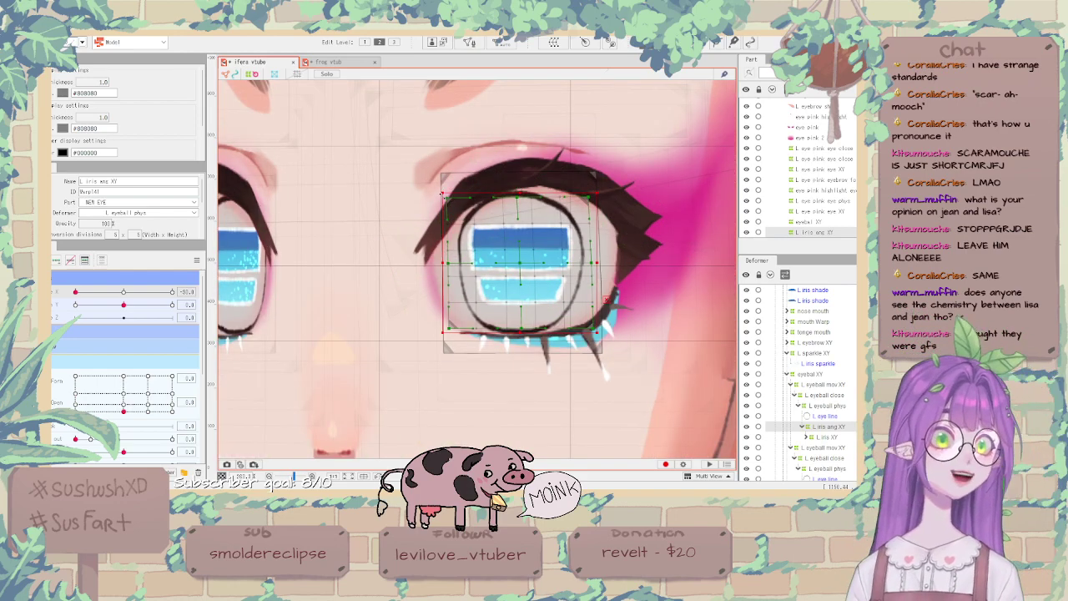
drag(444, 194, 449, 202)
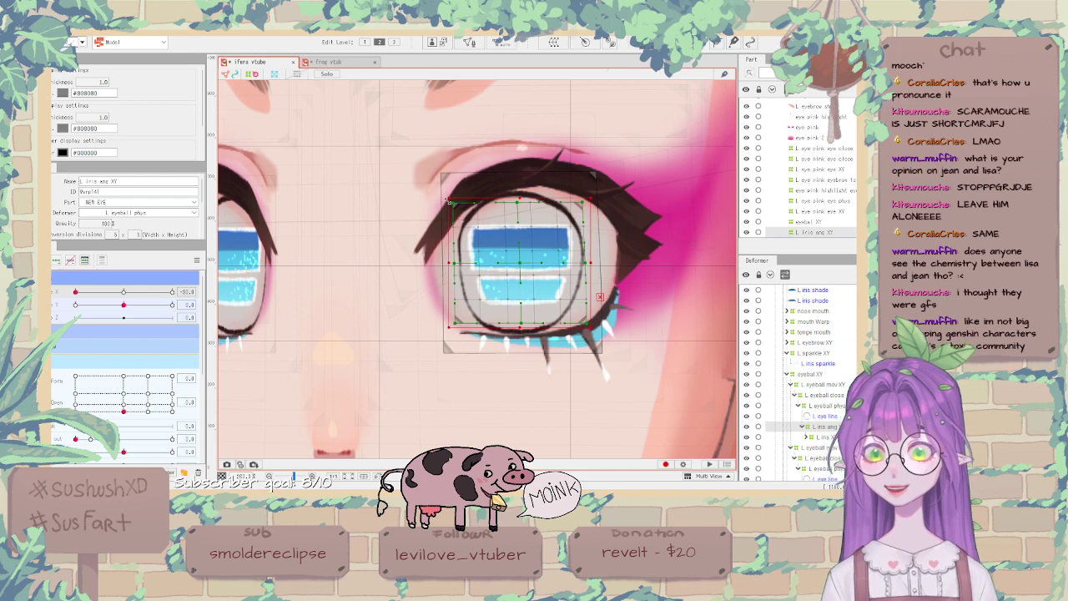
Try adding X and Y keys to the near eye's L iris ang XY warp and shifting it slightly toward the ear at X -30.
scroll(556, 233, down, 2)
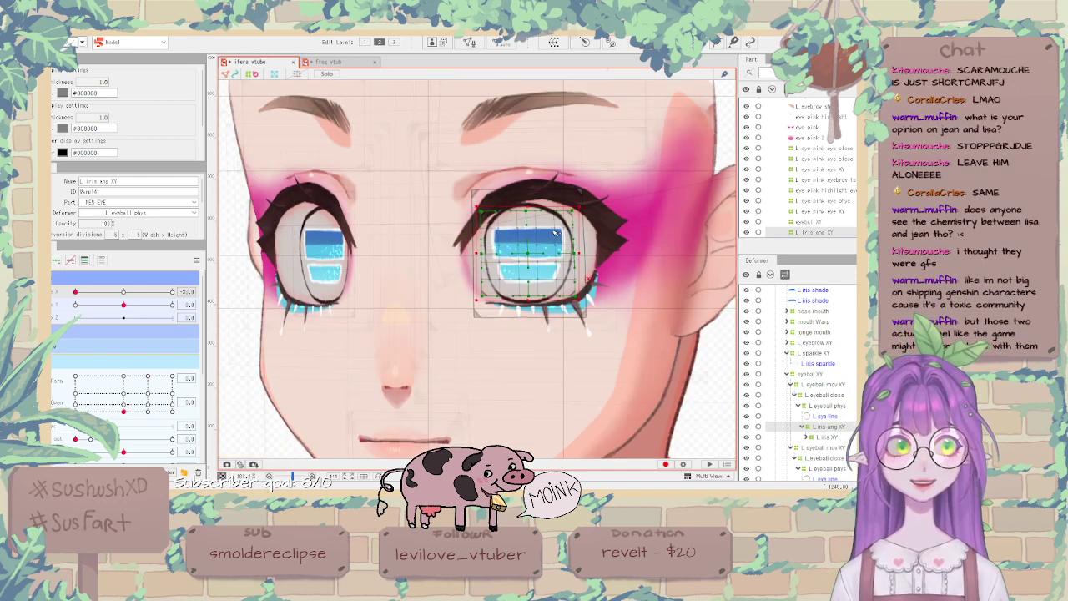
scroll(556, 233, down, 3)
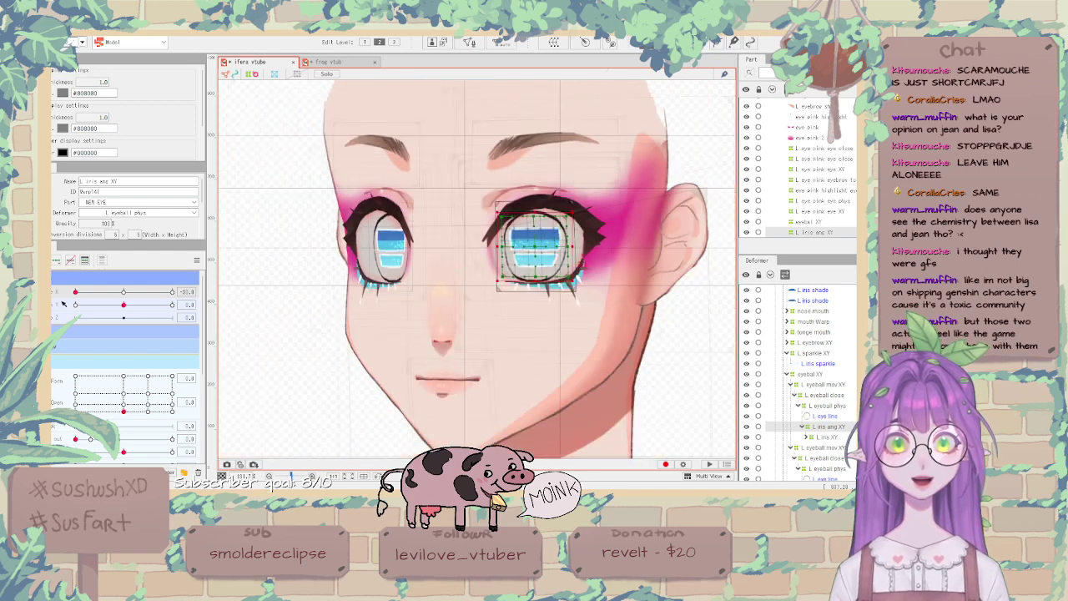
click(111, 292)
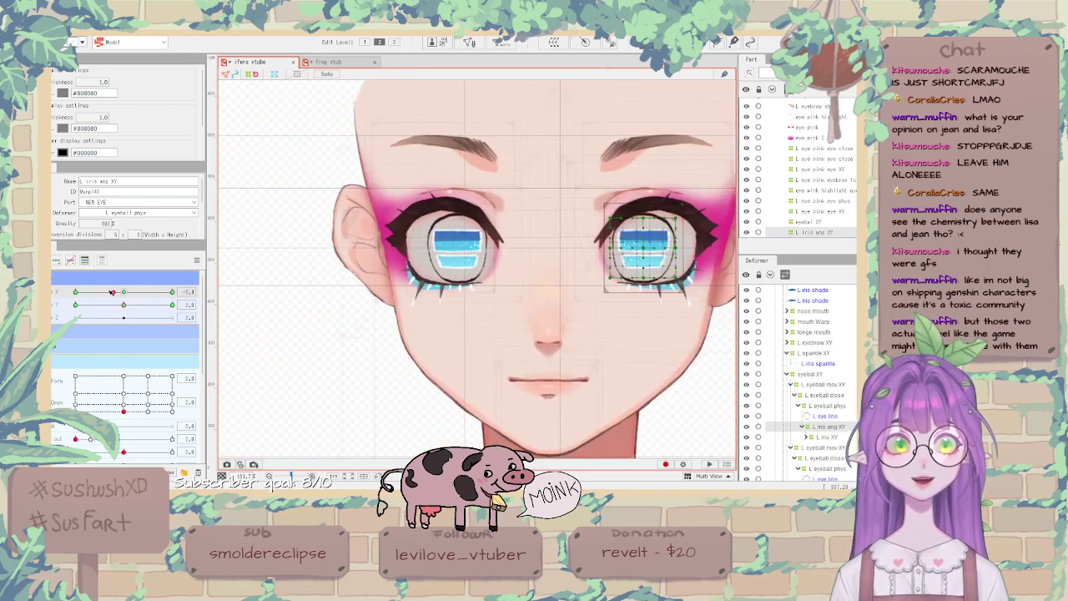
drag(112, 292, 75, 292)
scroll(639, 243, up, 3)
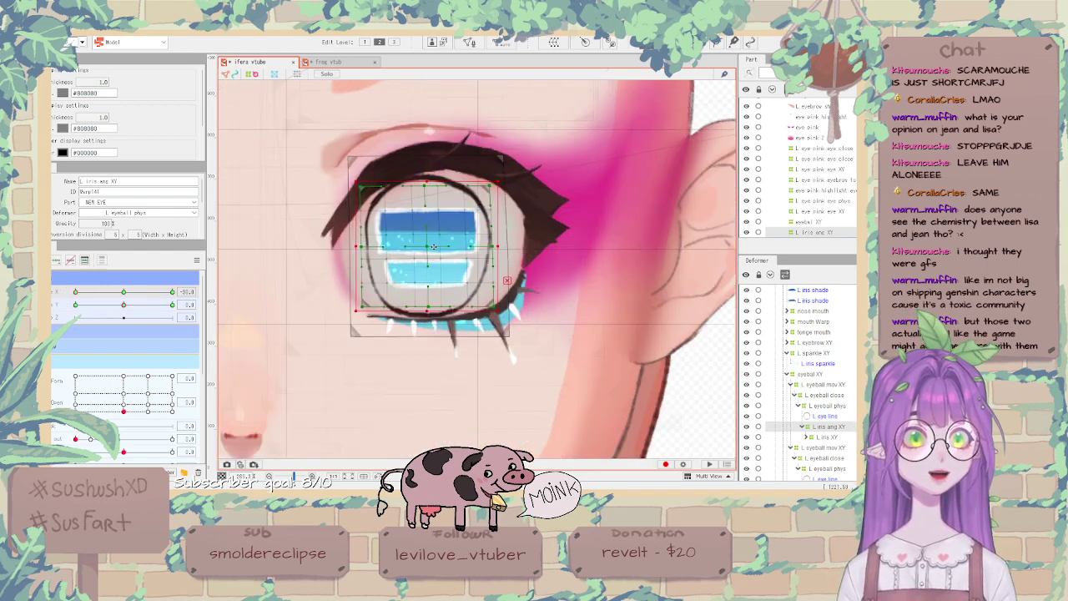
drag(433, 246, 437, 246)
scroll(437, 246, down, 3)
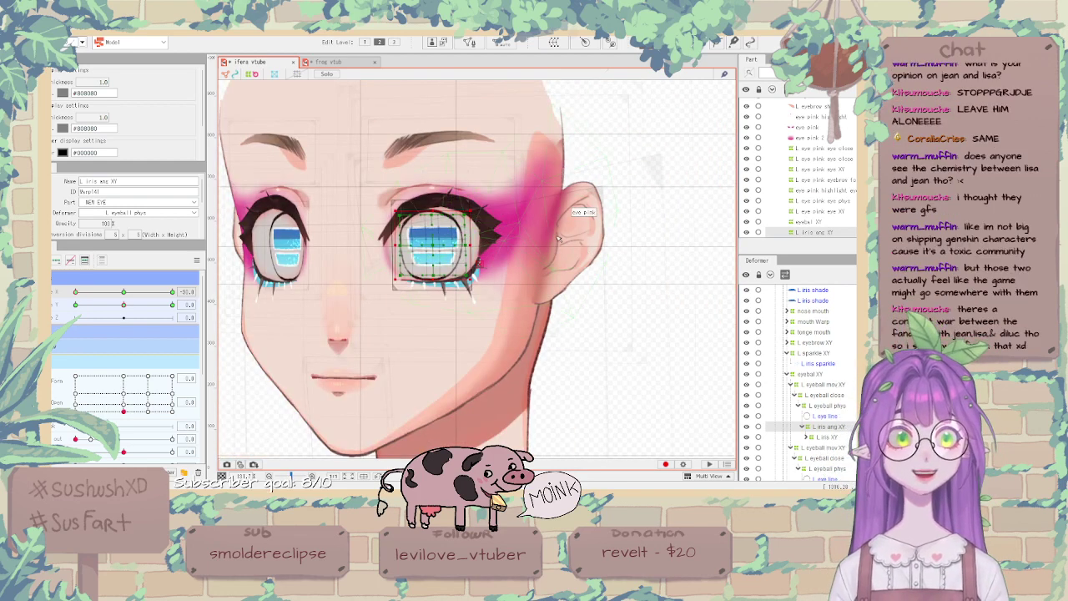
Try wrapping the far eye's L iris XY in its own L iris ang XY warp and shrinking it around the iris.
scroll(330, 237, up, 2)
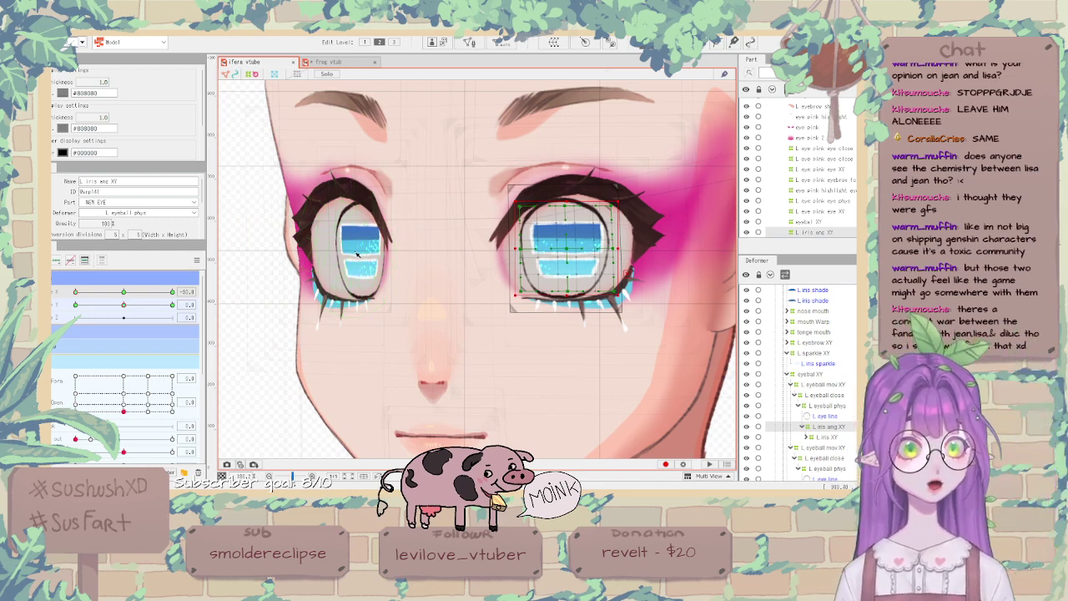
click(359, 255)
scroll(322, 242, up, 3)
click(823, 454)
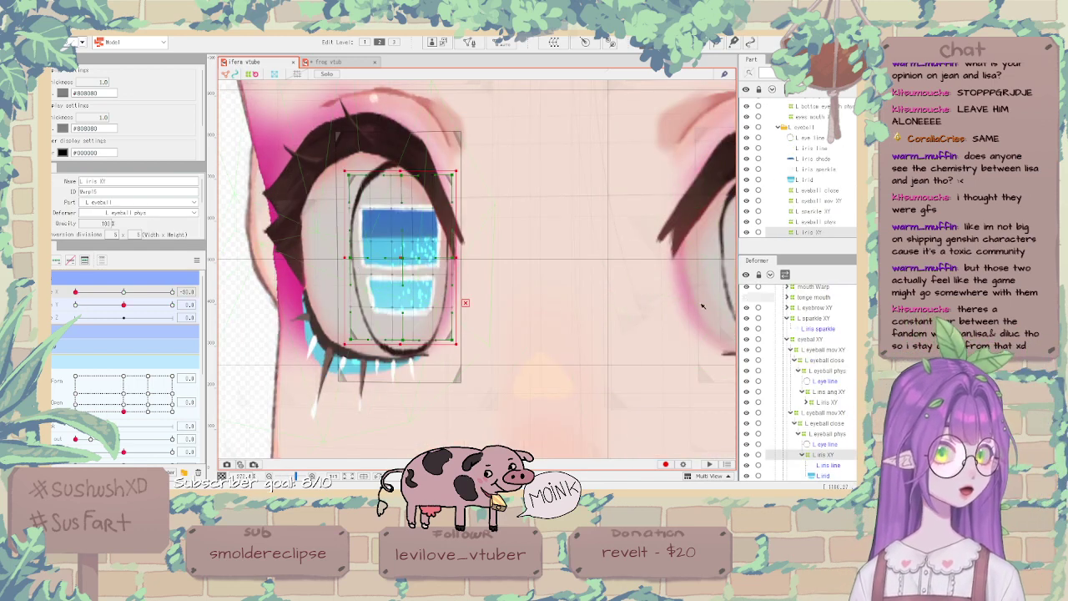
scroll(686, 288, down, 3)
scroll(595, 186, up, 2)
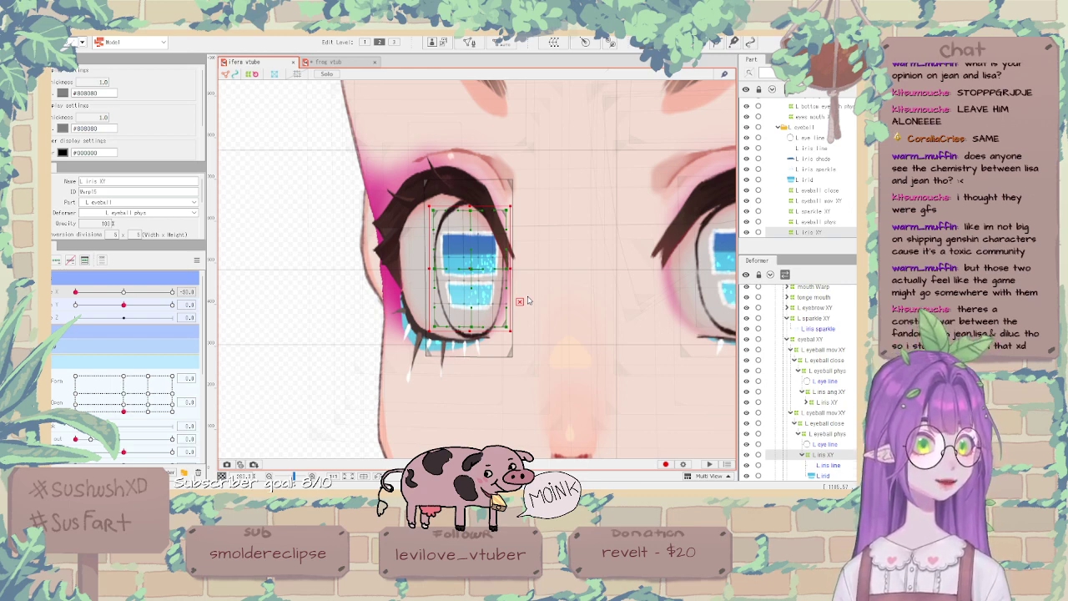
click(473, 280)
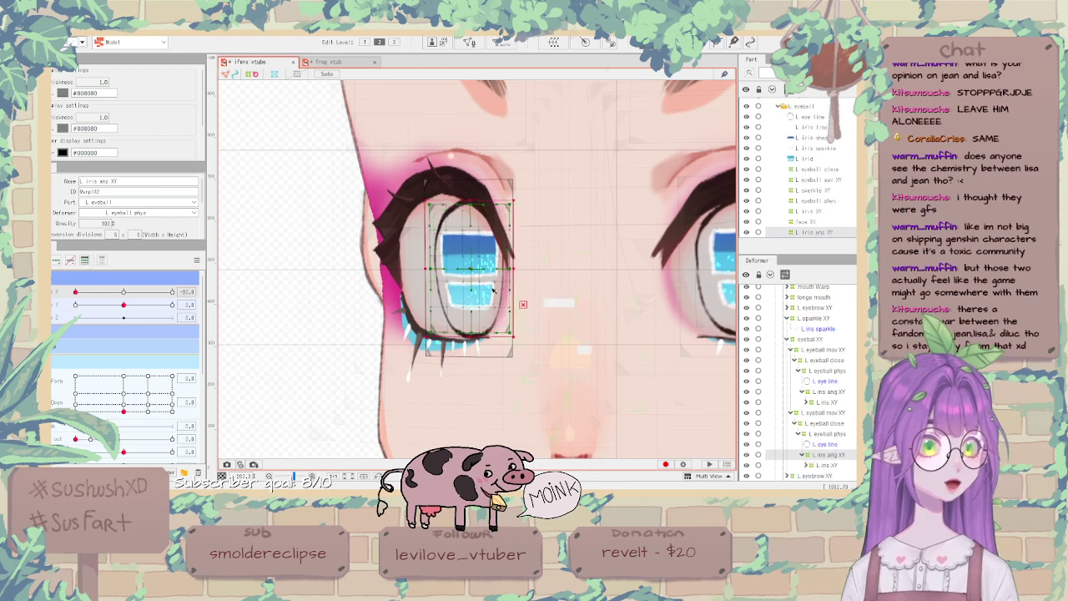
scroll(472, 279, up, 2)
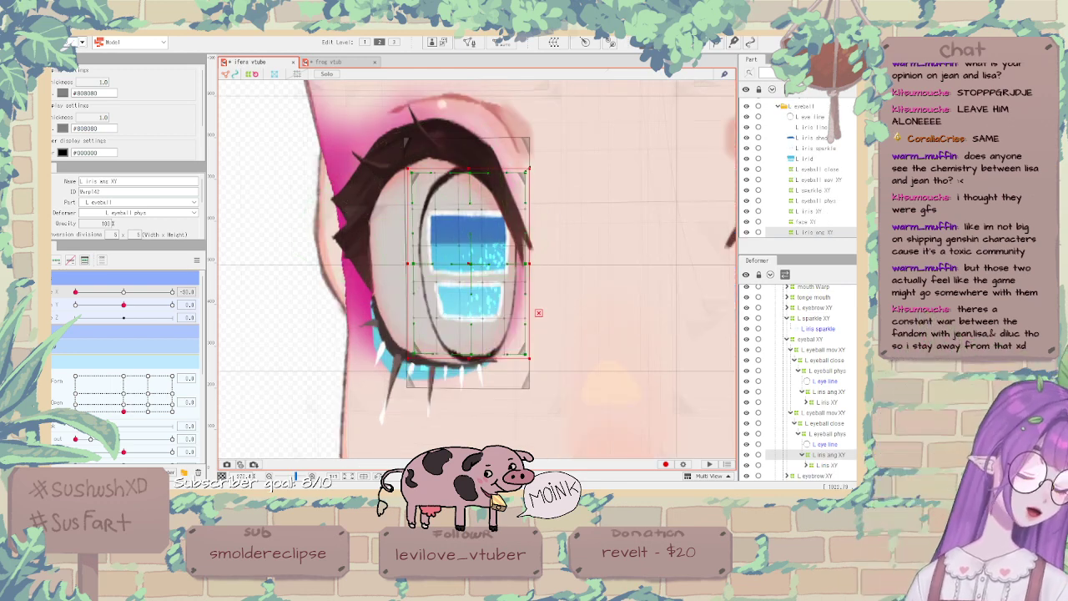
drag(528, 171, 524, 178)
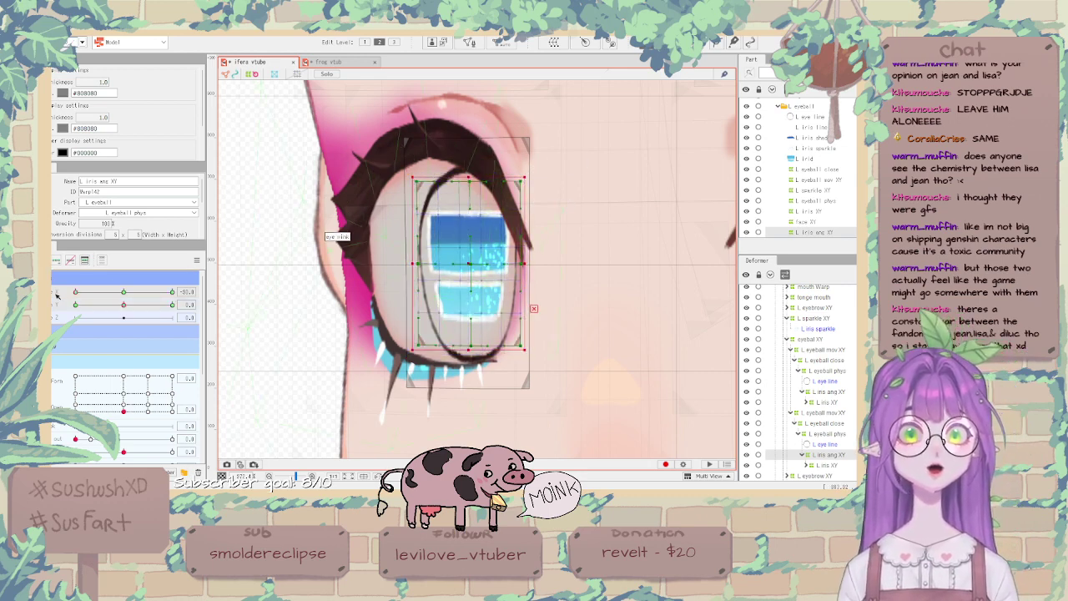
Try keying the far eye's L iris ang XY warp on X and Y, nudge it toward the nose at X -30 and check the turn.
drag(122, 291, 74, 292)
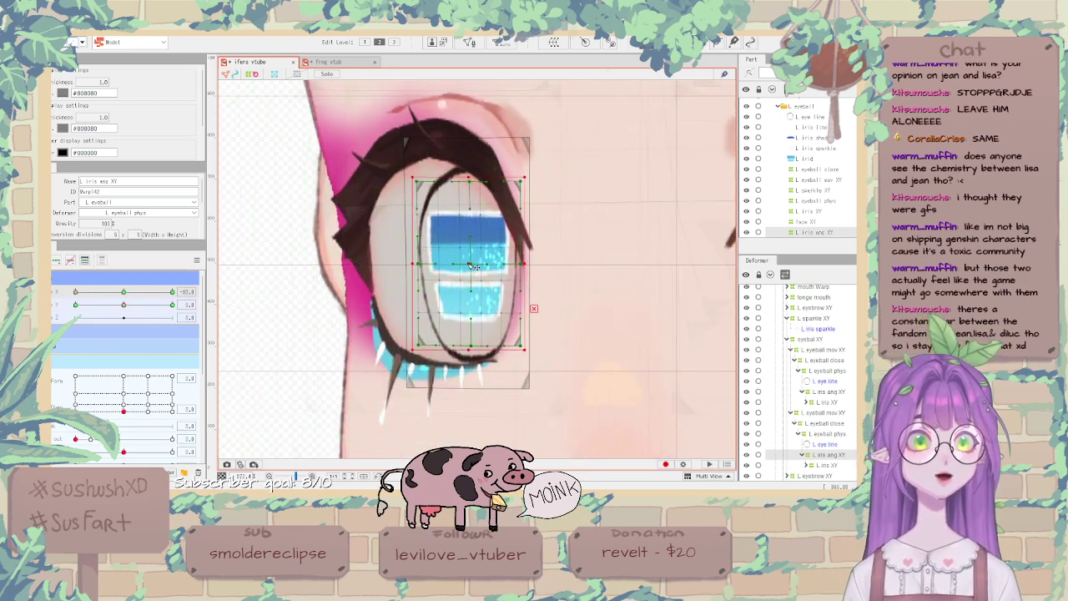
click(476, 267)
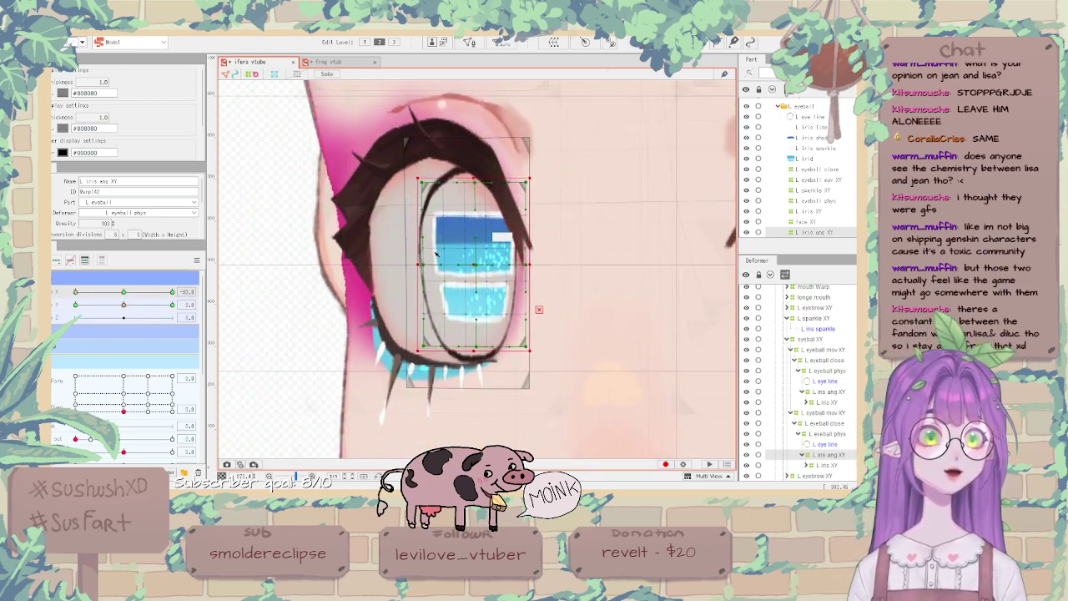
scroll(412, 244, down, 5)
click(327, 227)
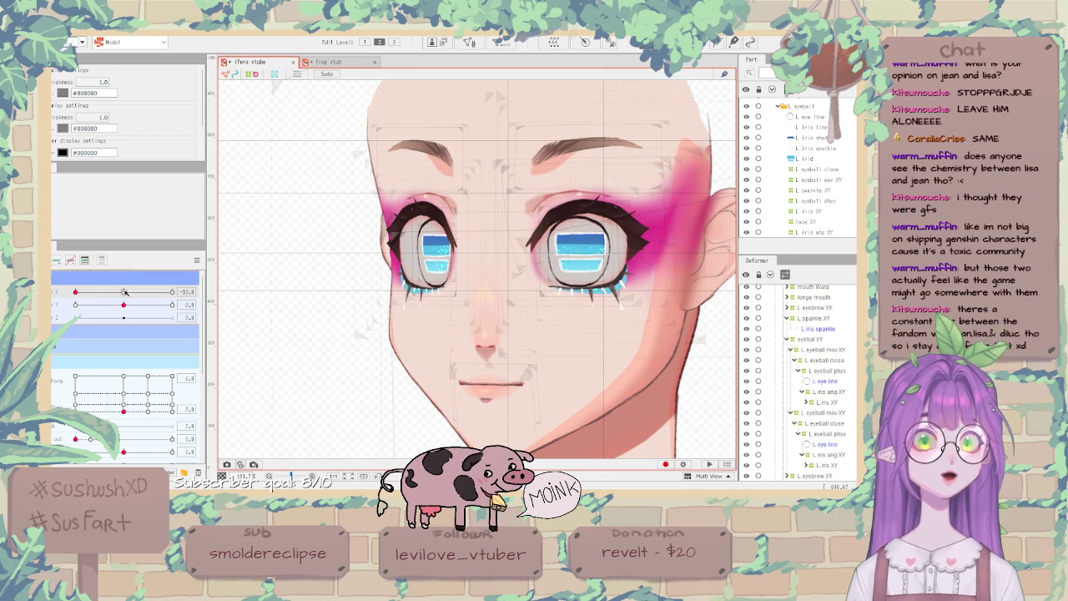
drag(125, 291, 53, 294)
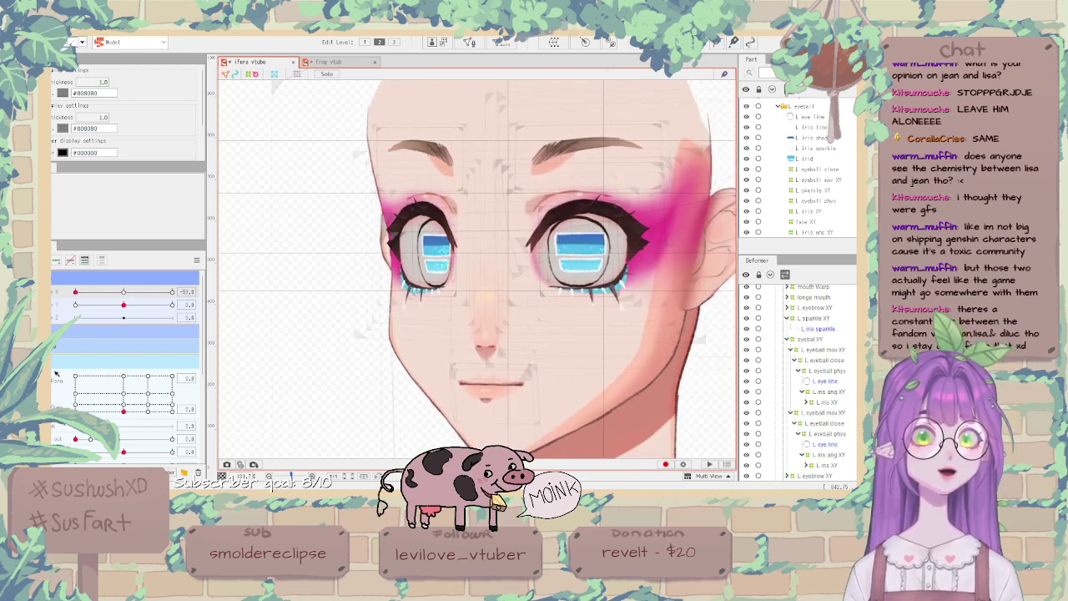
Set the eyeball gaze to -1.0, -1.0 at X -30 and examine both irises up close and from afar.
click(60, 332)
drag(123, 413, 71, 430)
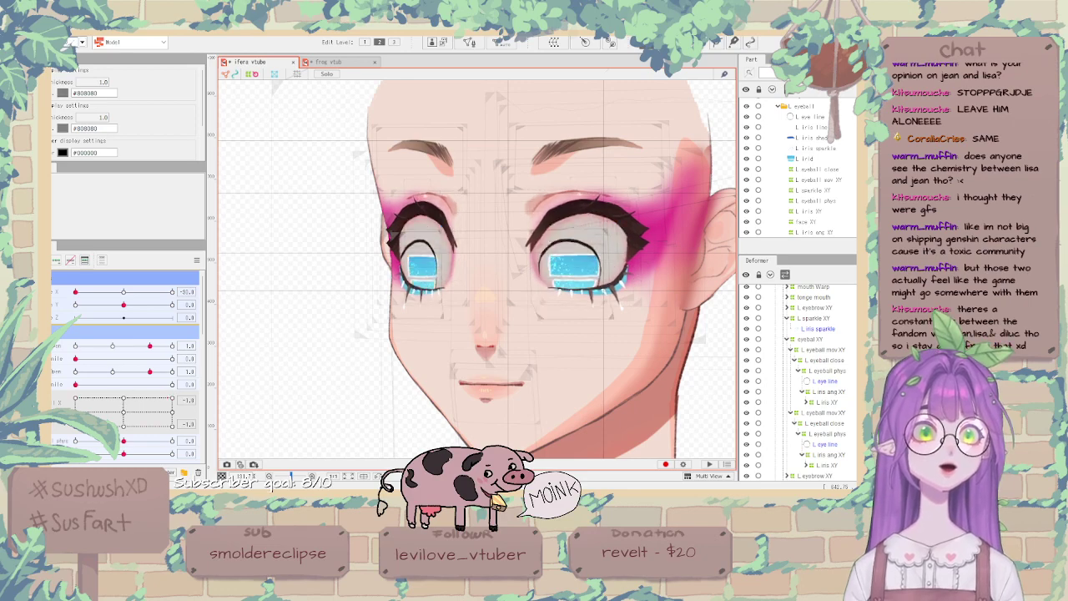
scroll(432, 252, up, 8)
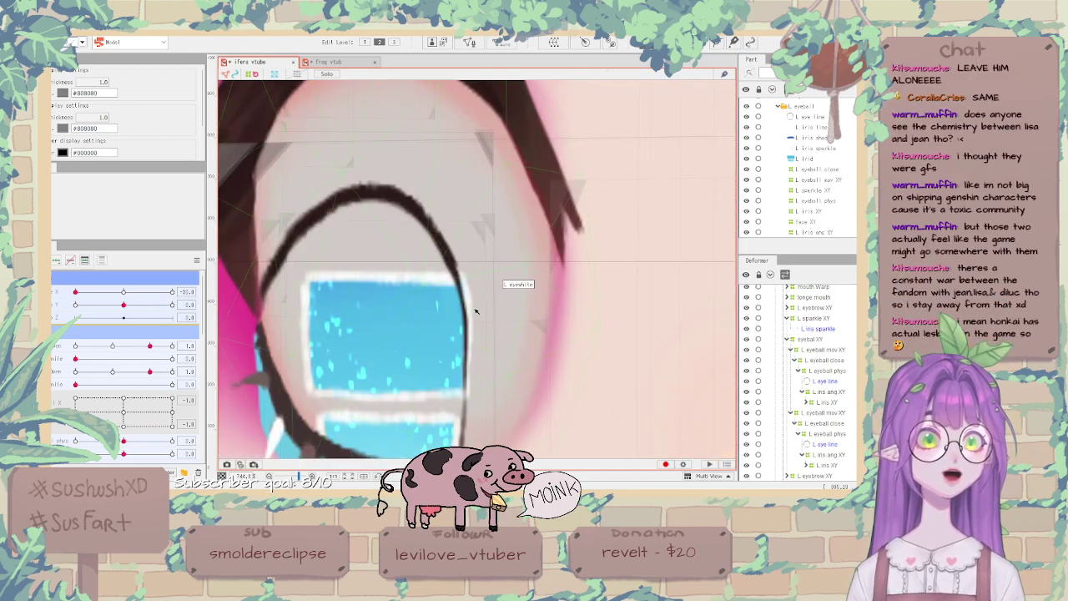
scroll(472, 306, down, 3)
scroll(472, 307, up, 3)
scroll(471, 307, down, 3)
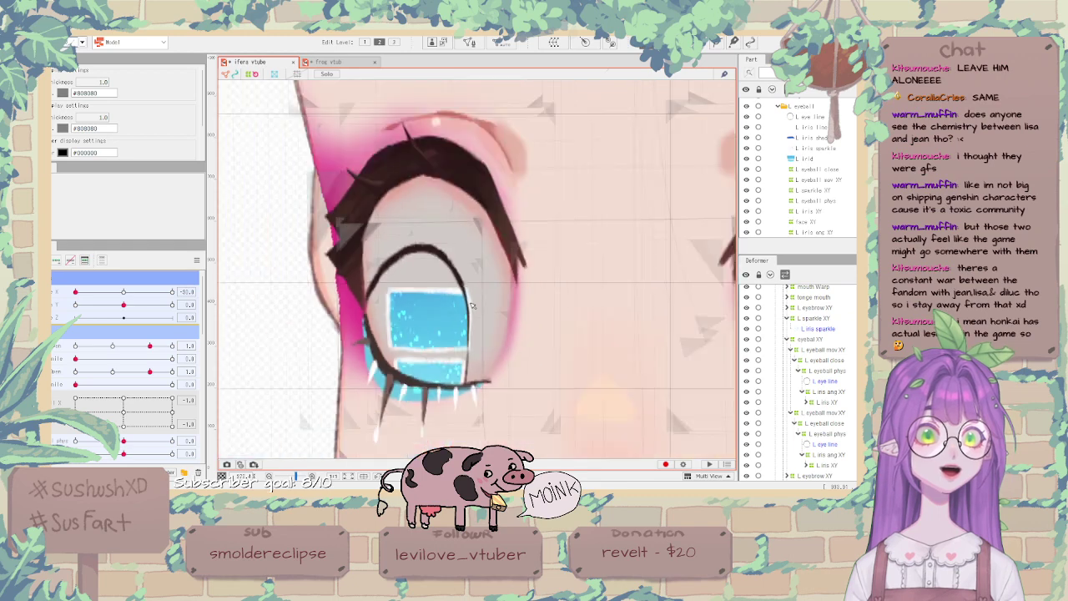
scroll(472, 307, down, 4)
scroll(442, 306, up, 1)
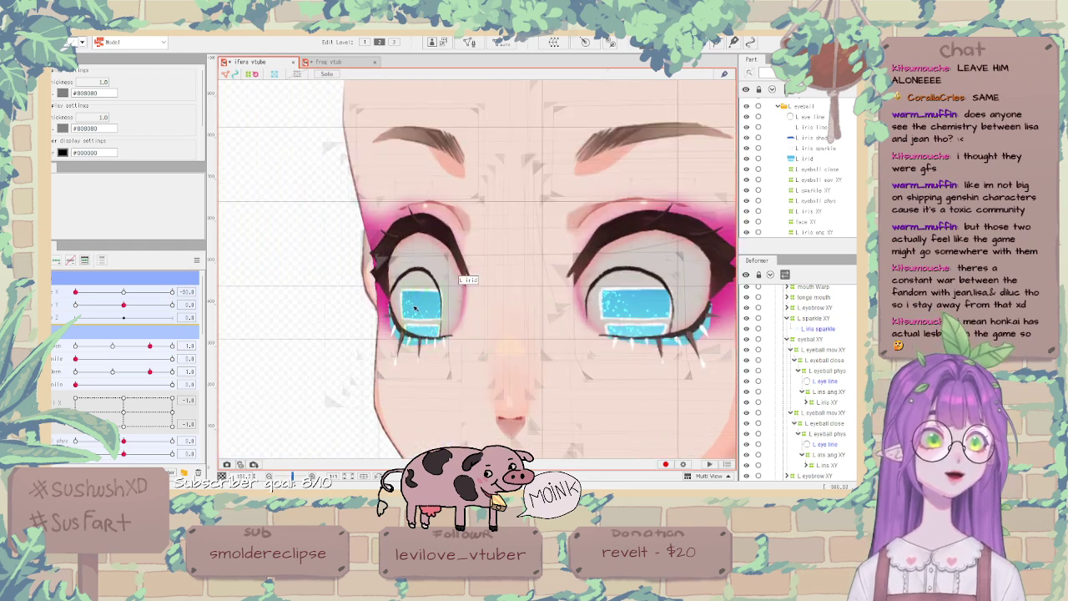
scroll(417, 308, down, 1)
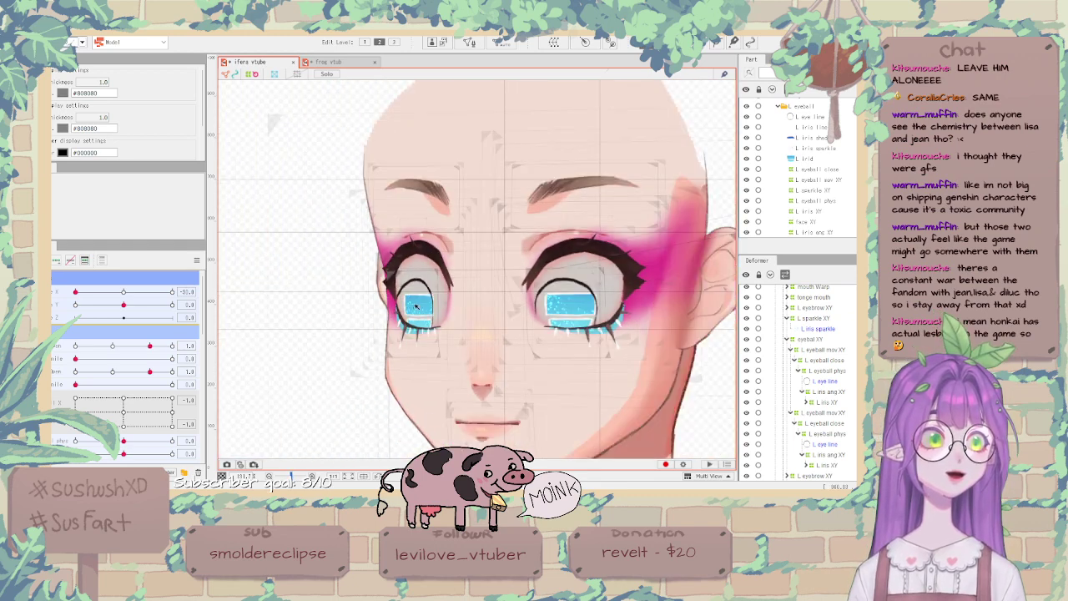
Return the gaze to 0.0 and undo the far eye's L iris ang XY warp along with the near warp's keys.
click(551, 302)
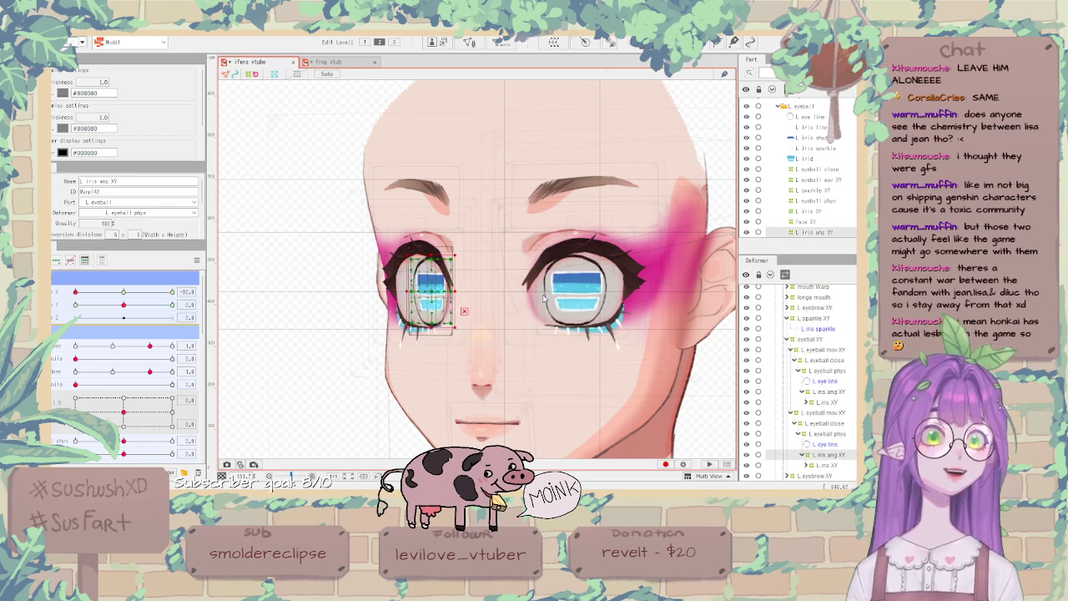
click(544, 298)
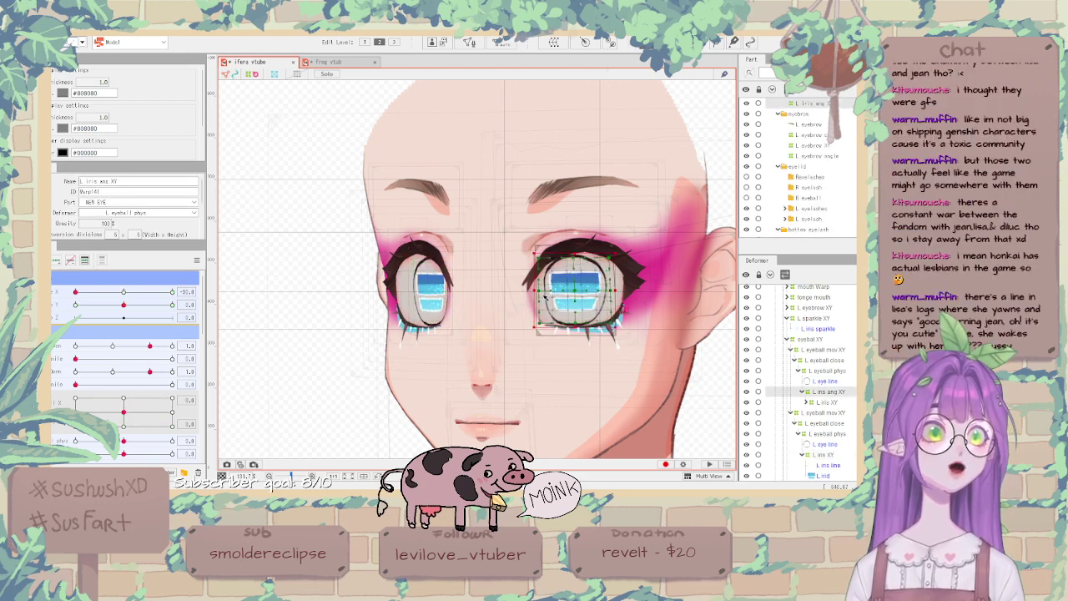
Delete the near eye's L iris ang XY warp and reset all parameters to their default values.
click(545, 297)
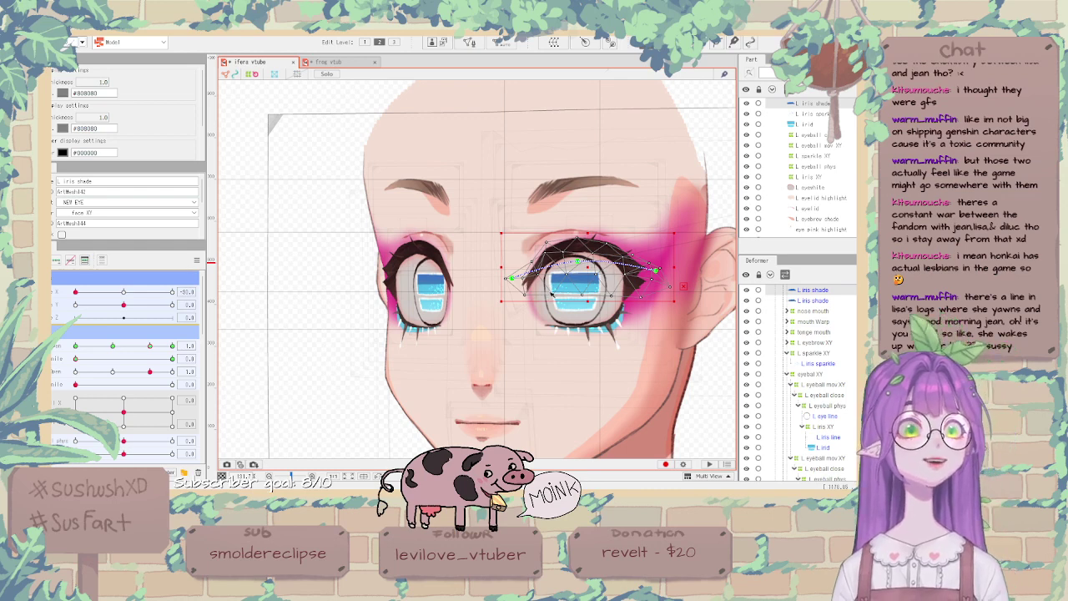
click(551, 294)
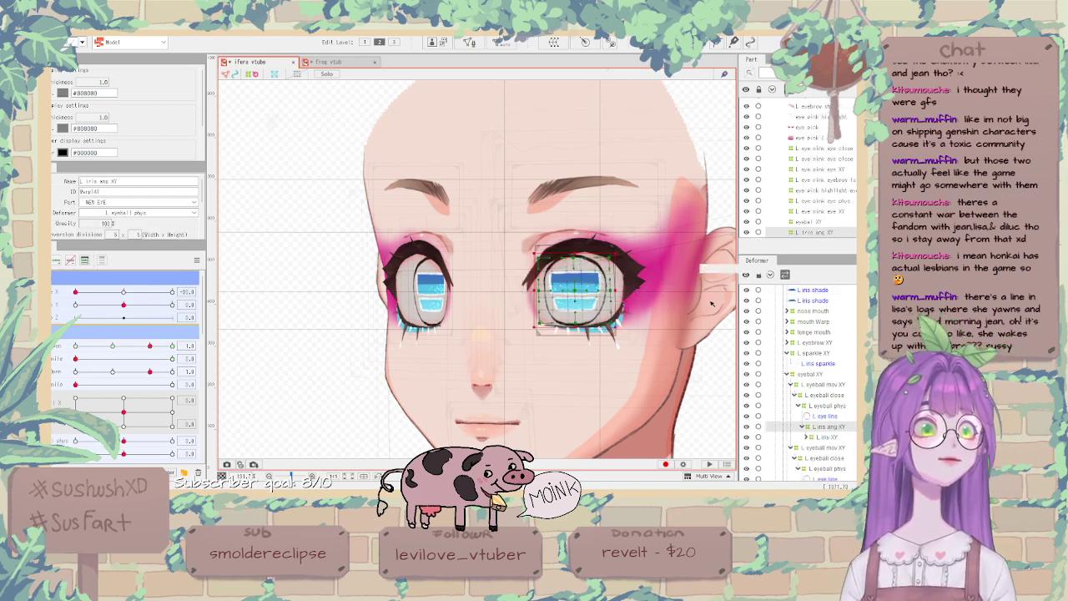
right_click(833, 431)
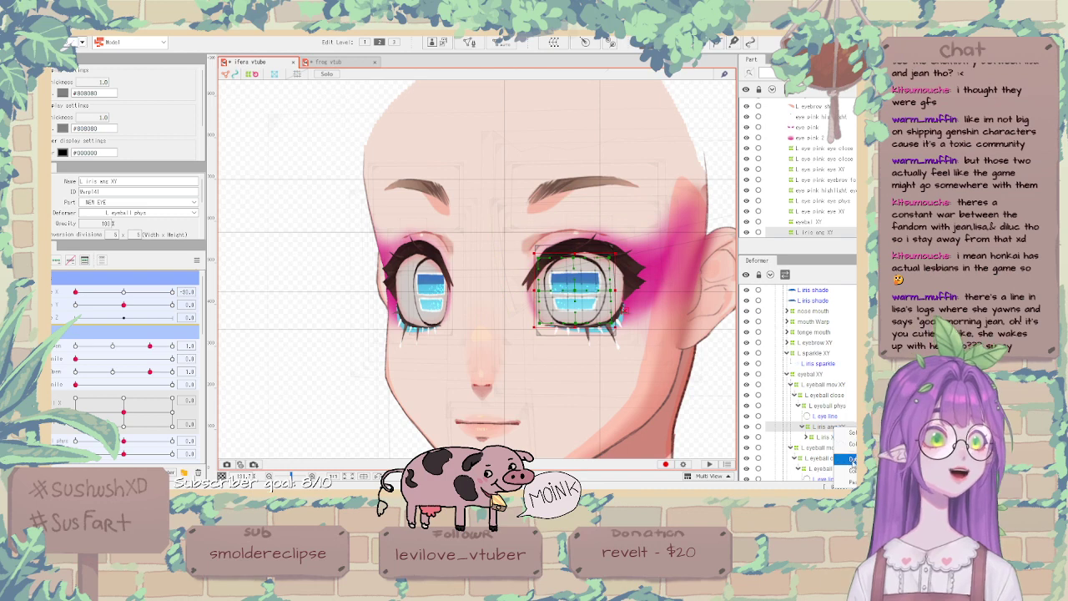
click(852, 460)
click(197, 260)
click(234, 261)
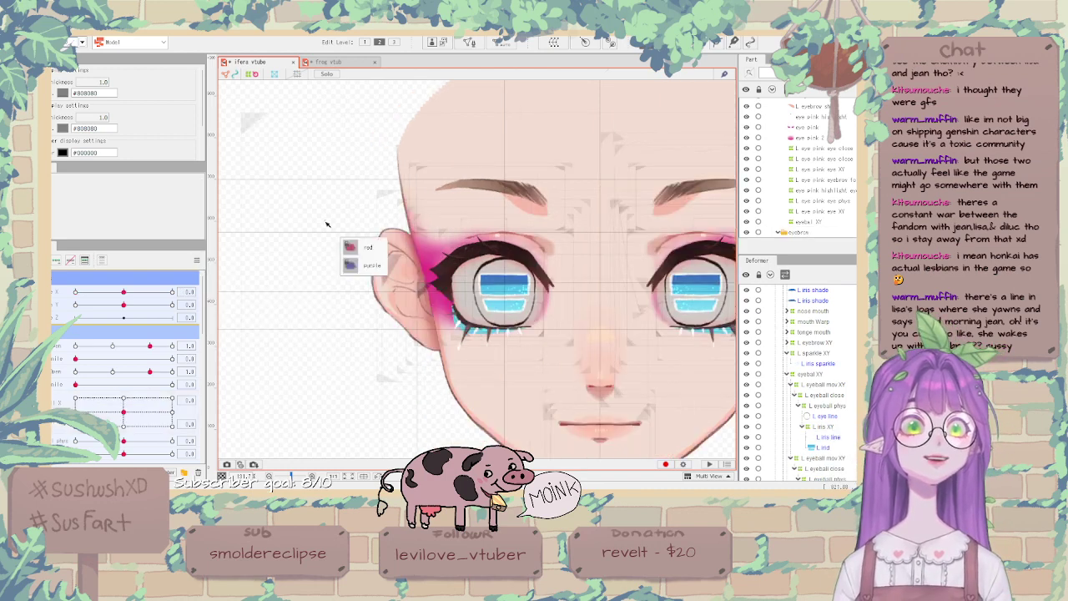
Turn the head on X toward 30 from the front to examine the whole face, resetting the parameters between turns.
scroll(327, 224, down, 2)
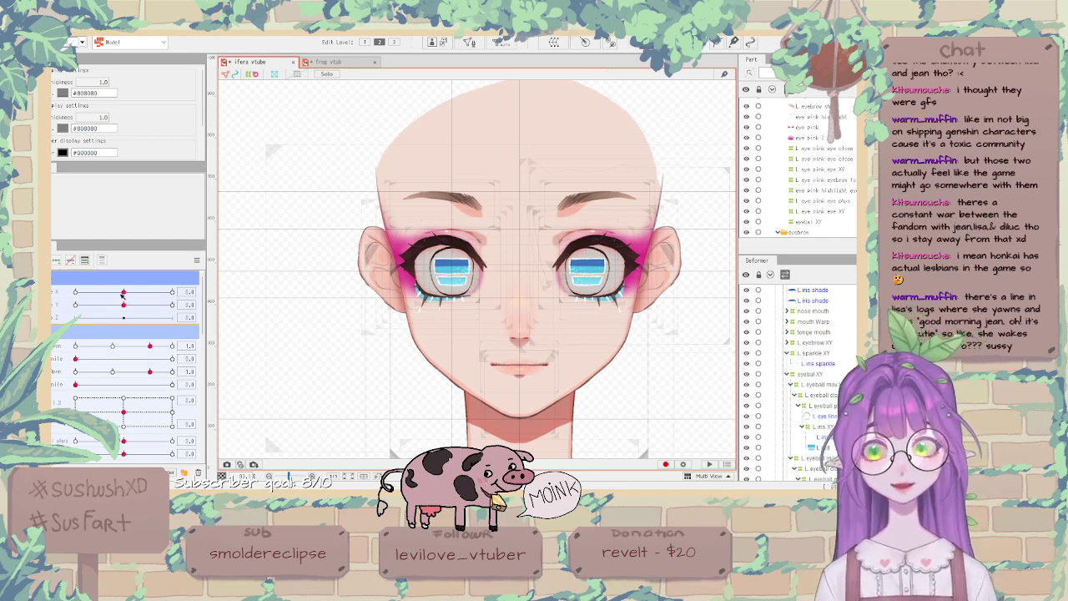
drag(124, 294, 169, 292)
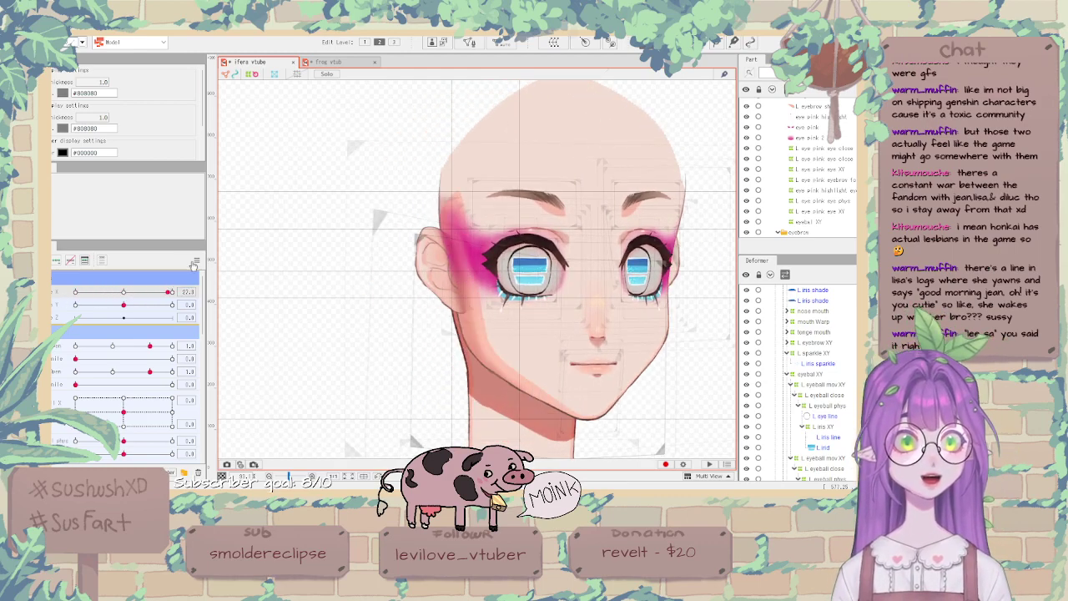
click(197, 260)
click(214, 260)
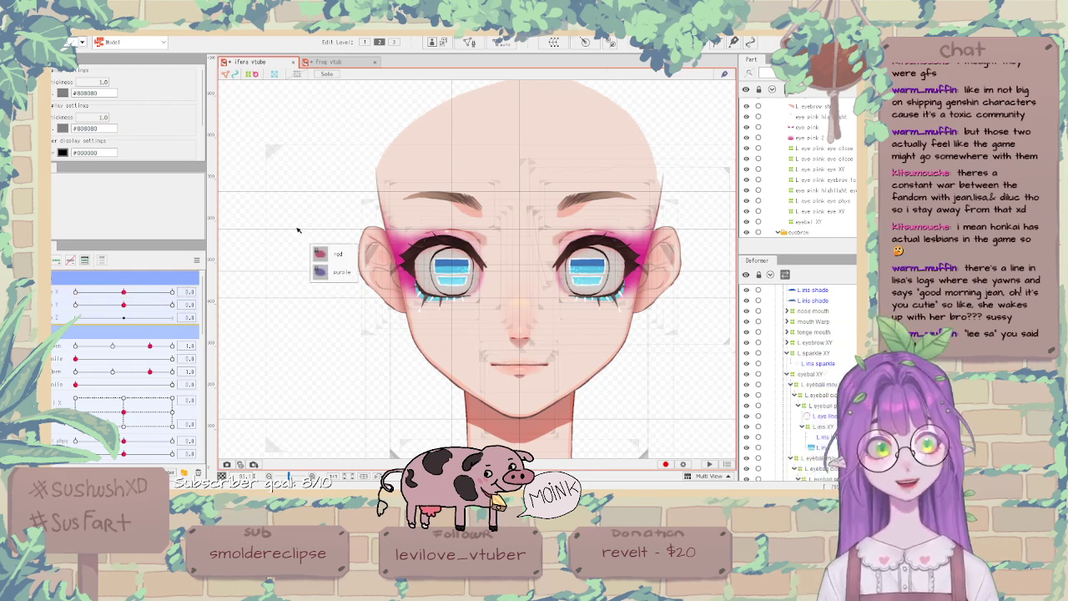
drag(124, 293, 222, 288)
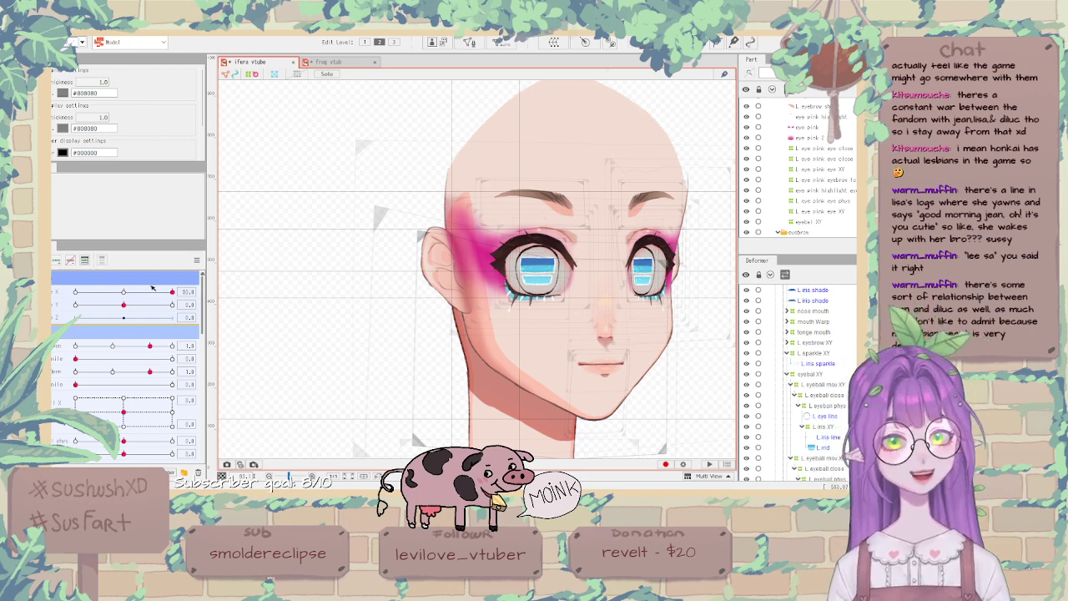
drag(124, 305, 123, 305)
click(195, 262)
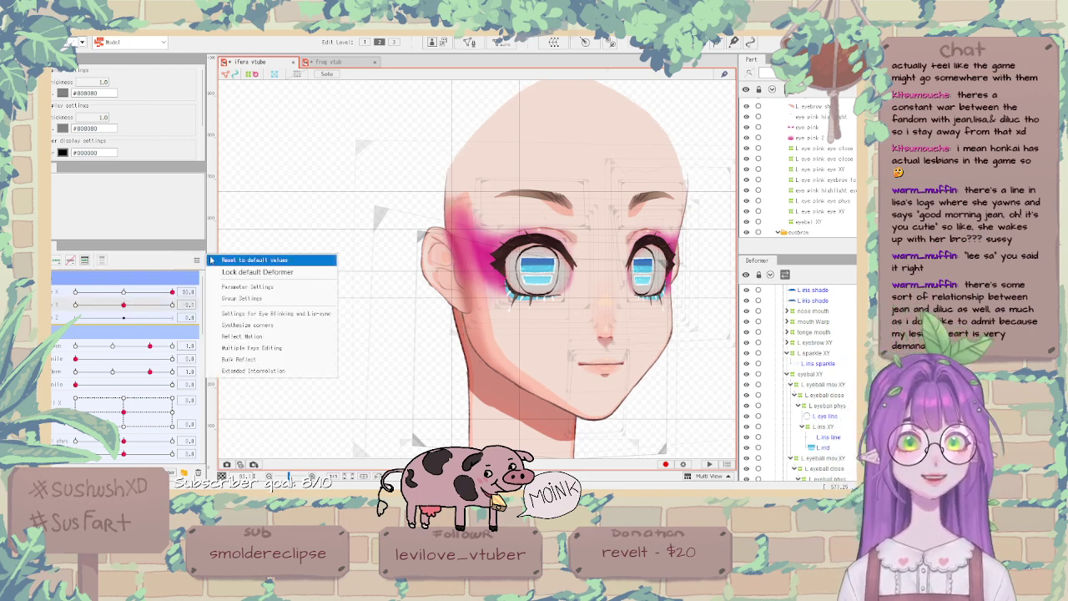
click(219, 262)
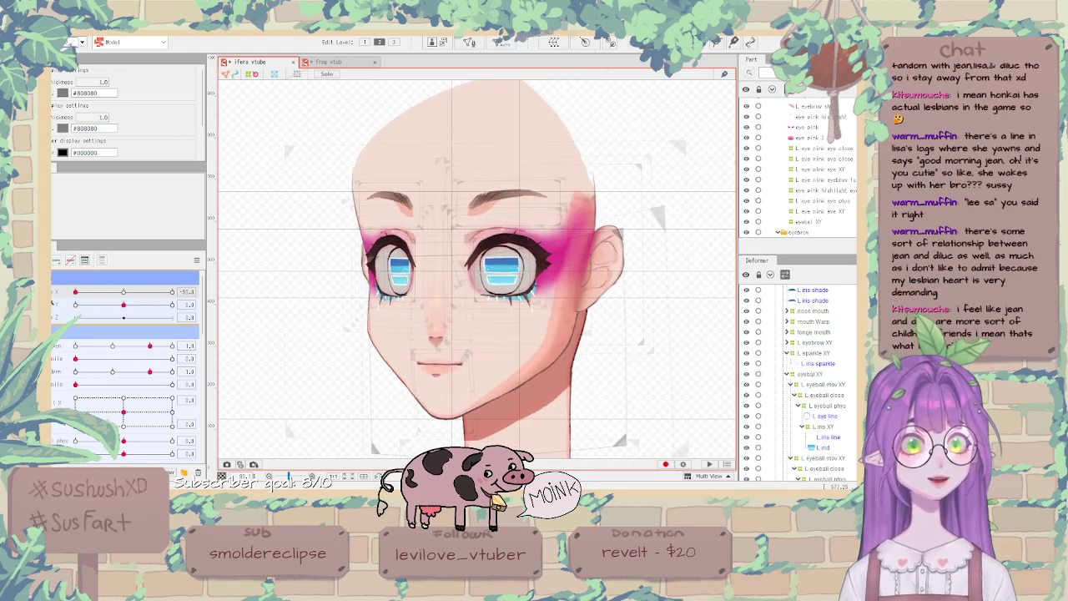
With the head at X -30, wrap the nose mouth warp in a new warp deformer named nose XY.
scroll(436, 315, up, 3)
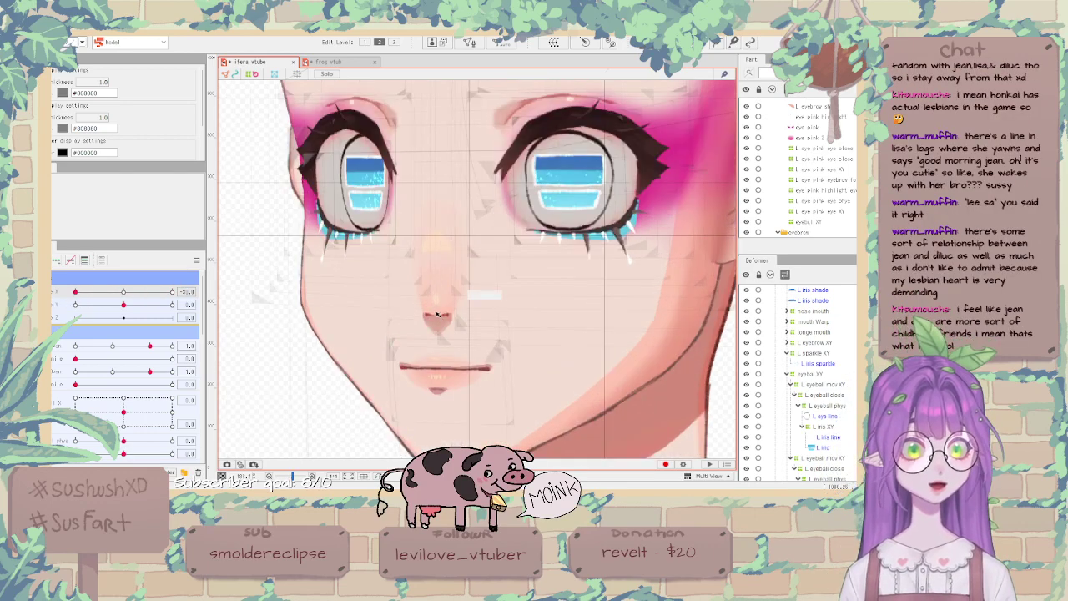
scroll(436, 315, up, 2)
click(435, 315)
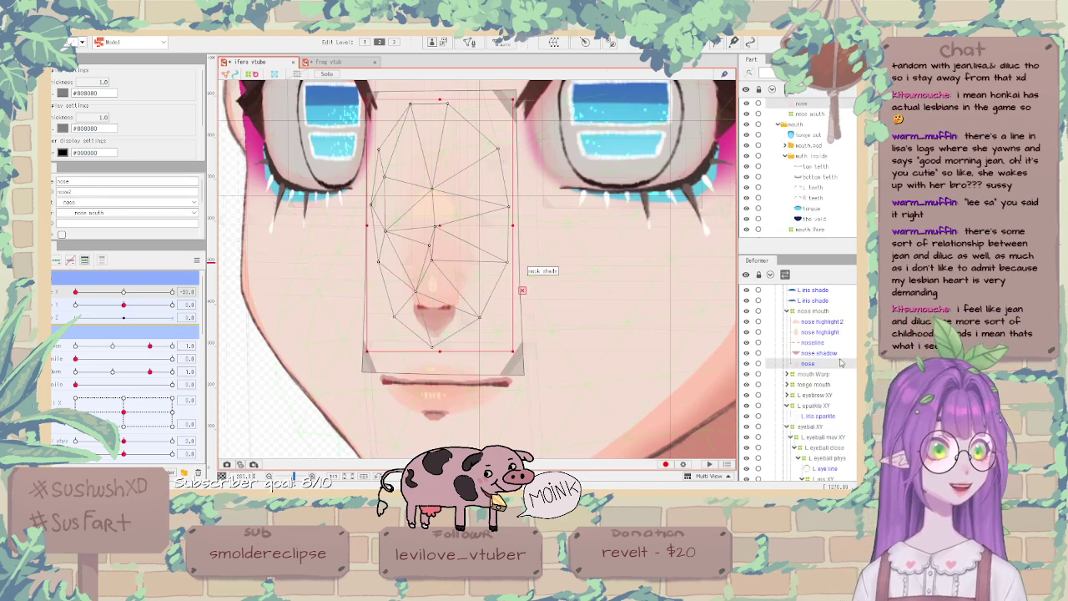
click(812, 311)
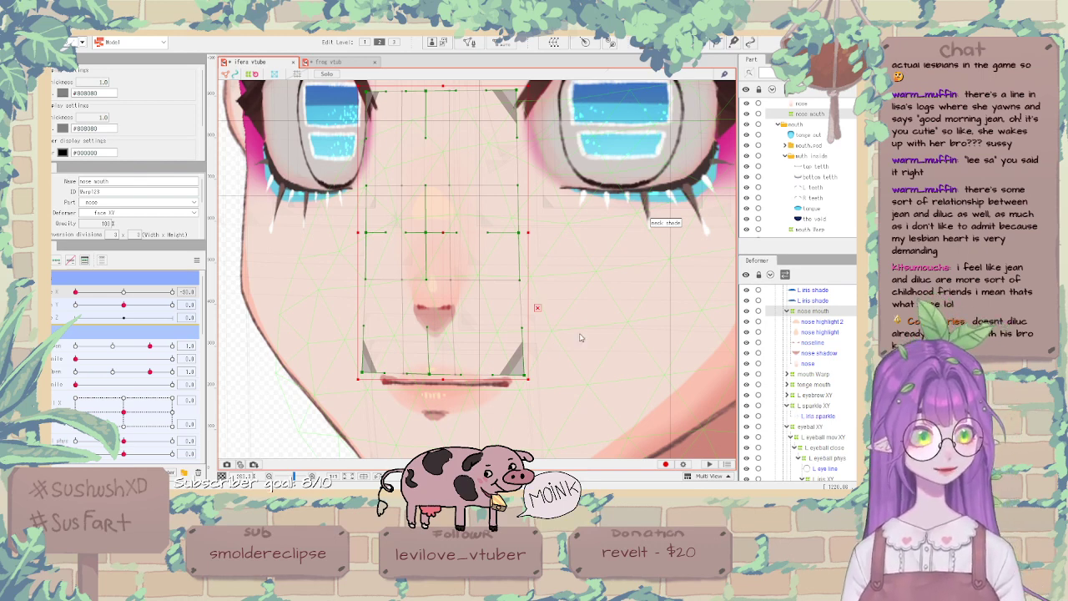
click(452, 370)
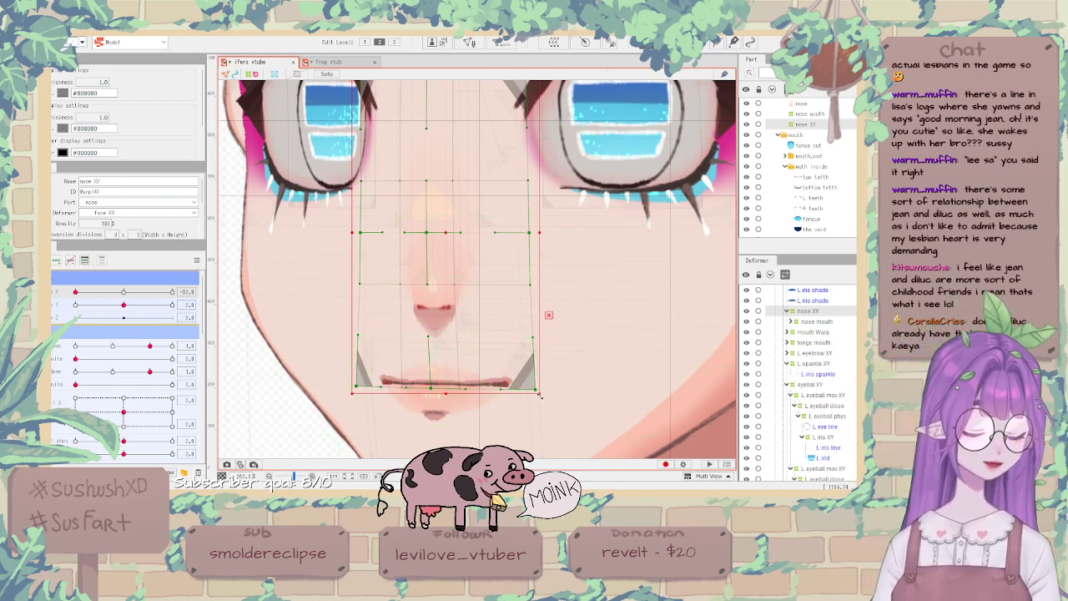
Shrink the nose XY warp to fit closely around the nose mouth warp and key it on X and Y.
drag(541, 396, 531, 382)
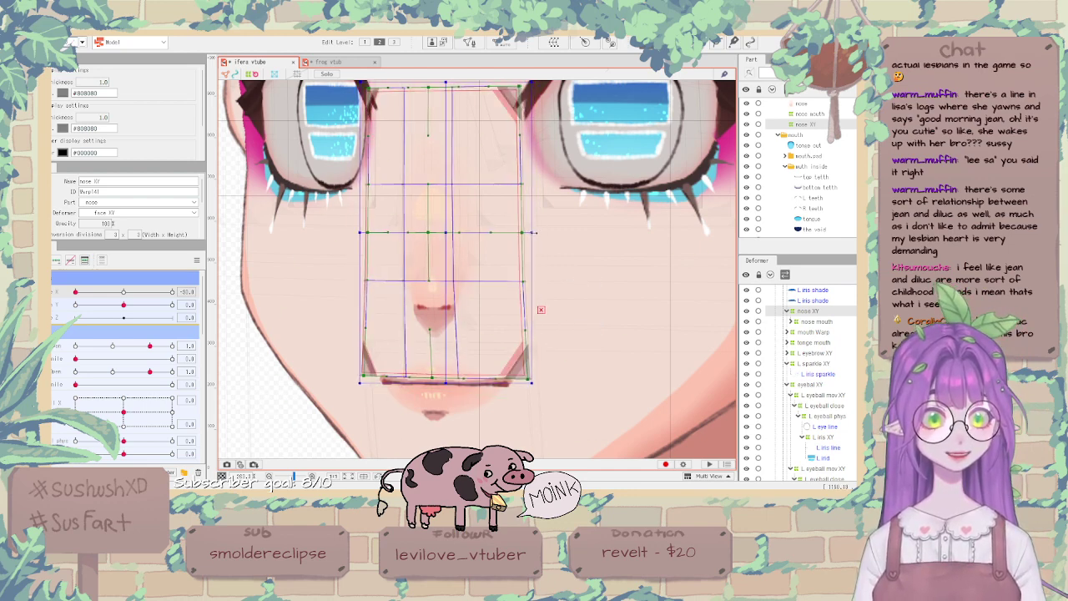
drag(541, 310, 539, 309)
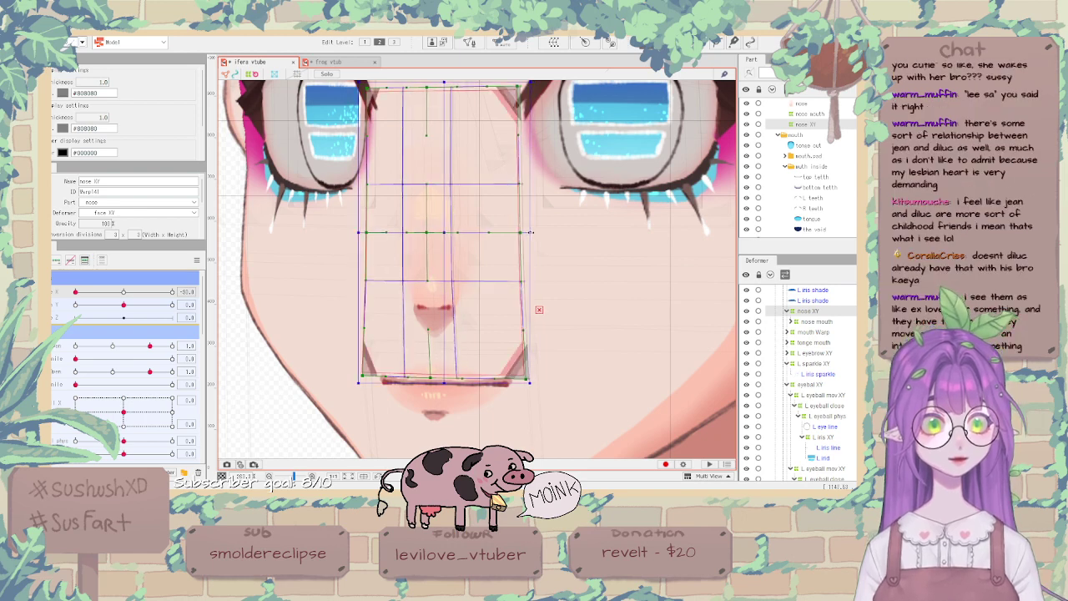
drag(531, 232, 531, 232)
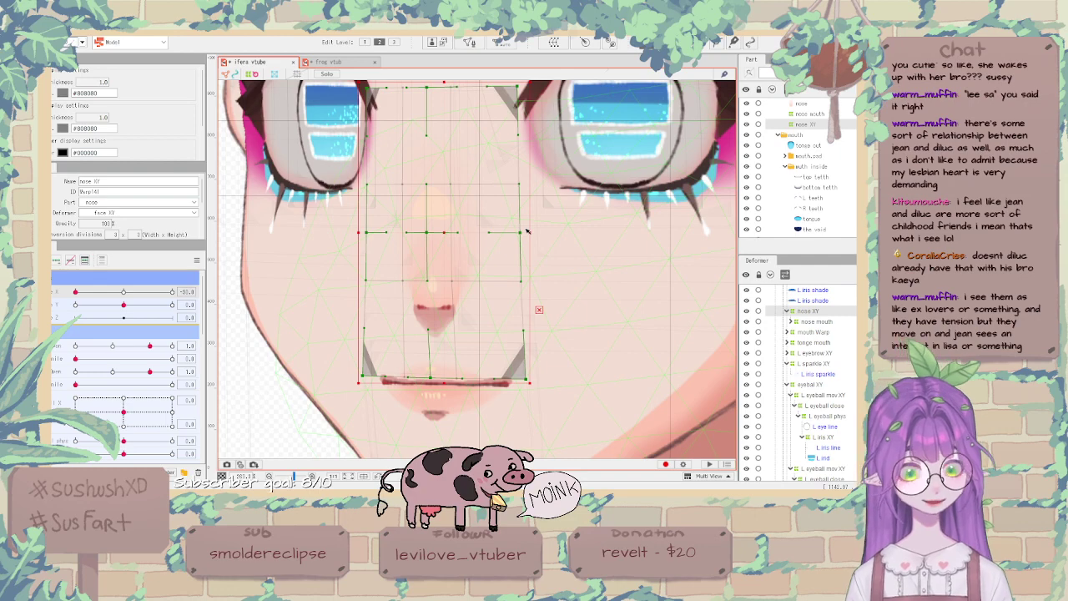
scroll(527, 231, down, 3)
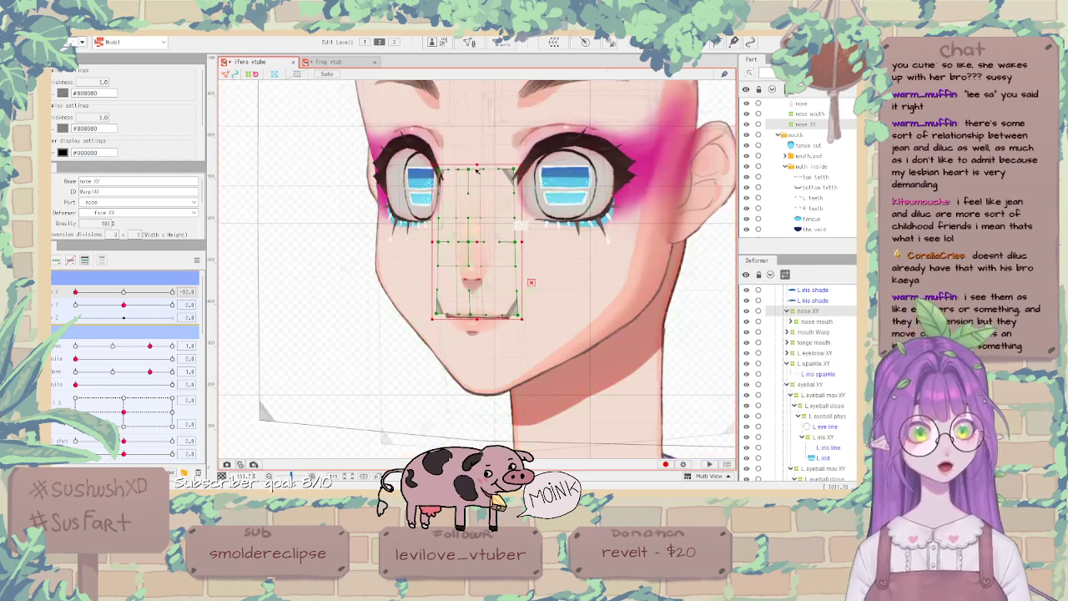
scroll(477, 167, up, 2)
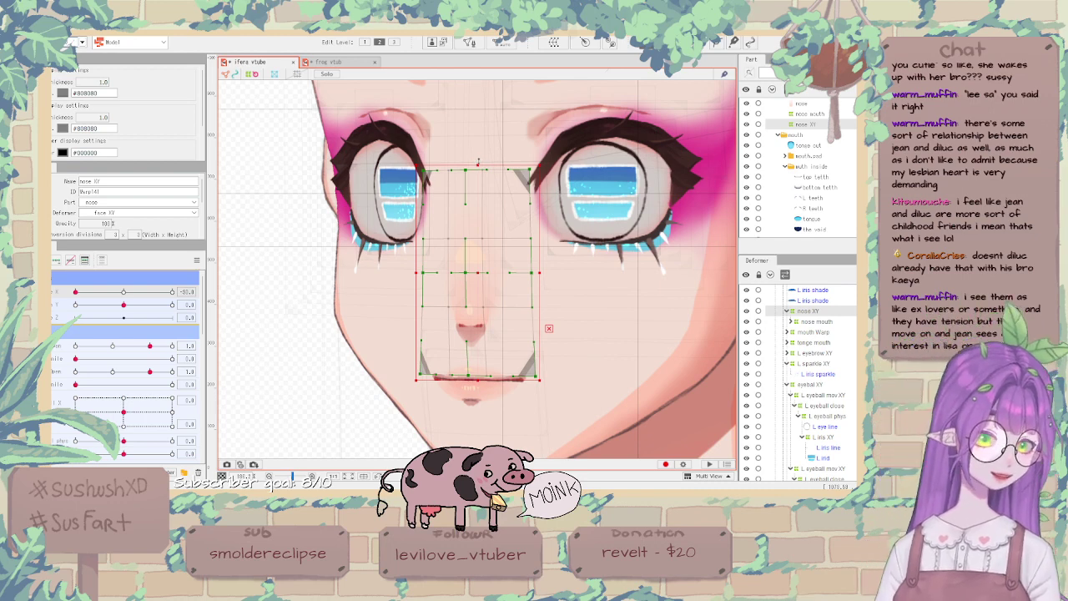
drag(478, 162, 478, 164)
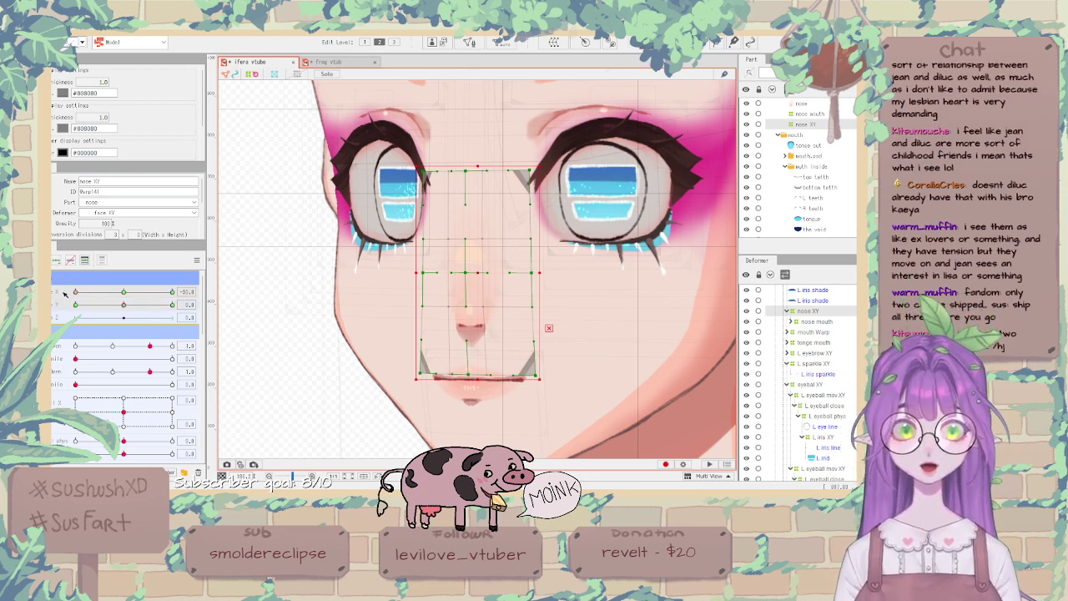
Compare the nose at X 0 and X -30, and try shifting the nose XY warp's lower centre point.
click(122, 293)
drag(122, 292, 63, 292)
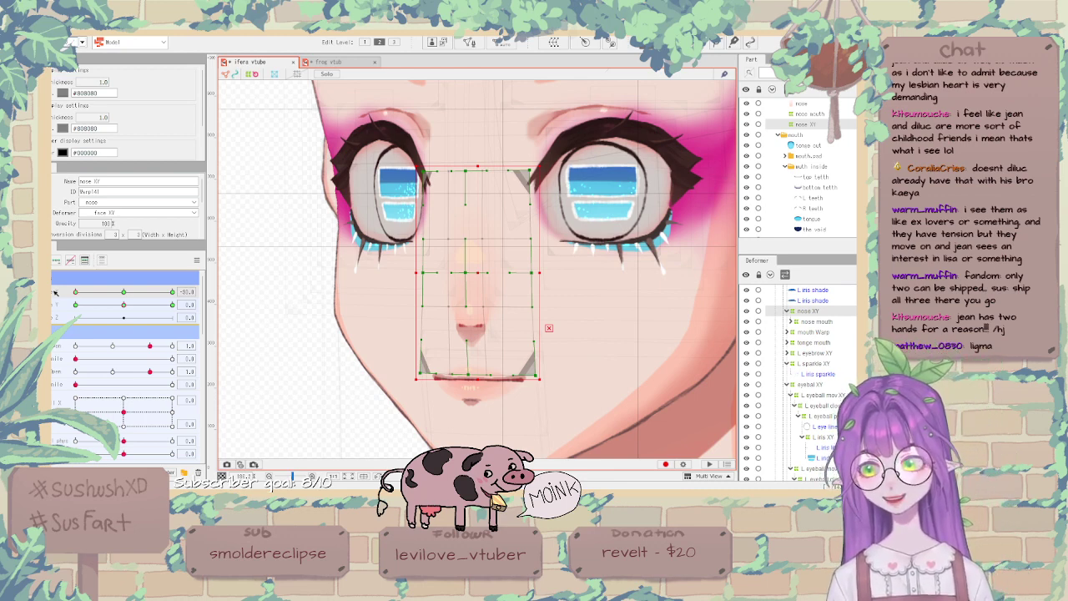
click(123, 292)
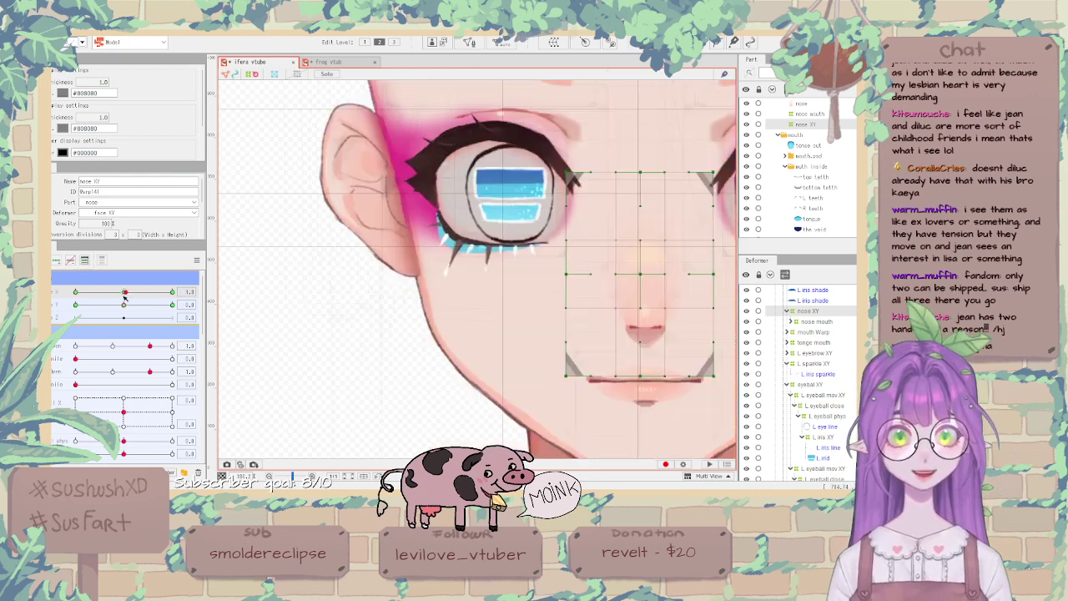
click(198, 261)
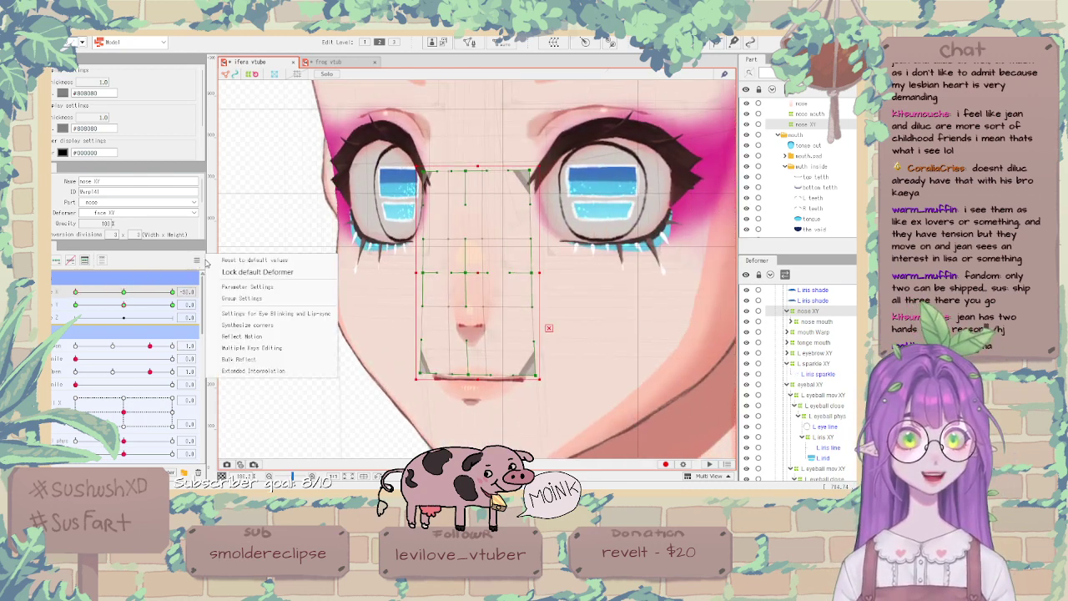
click(218, 261)
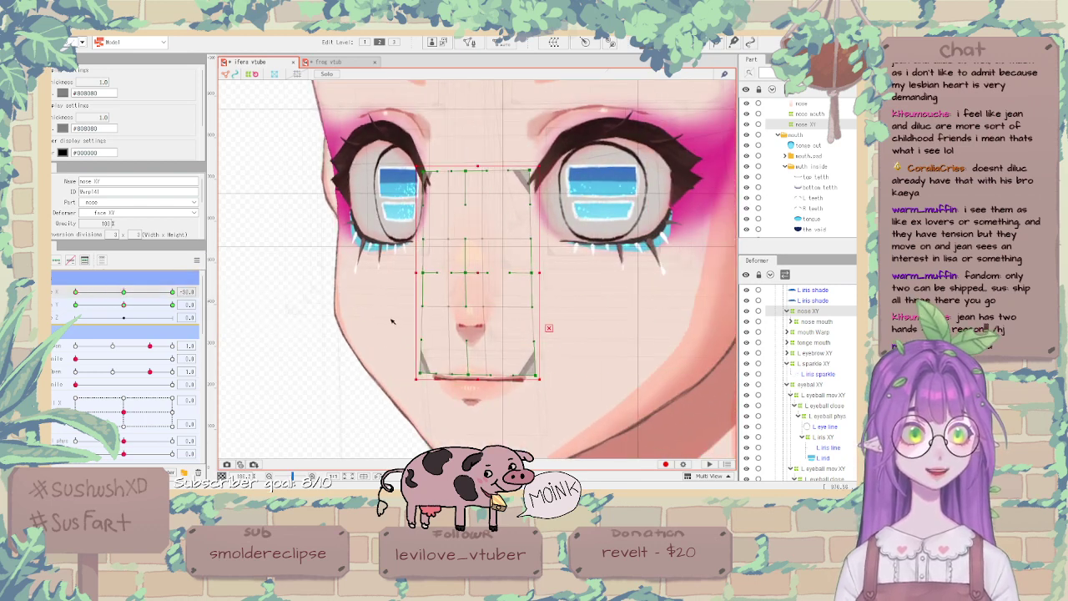
drag(469, 375, 458, 374)
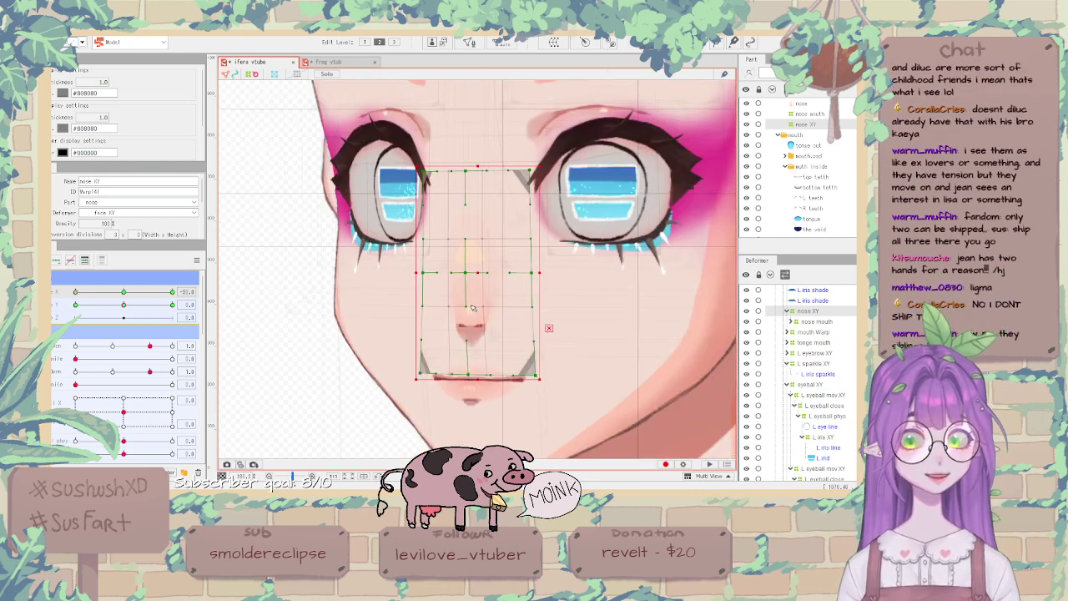
Examine the nose's shape and placement at X -30 up close and from afar, sweeping X between the front and -30.
scroll(471, 308, up, 2)
scroll(472, 308, down, 2)
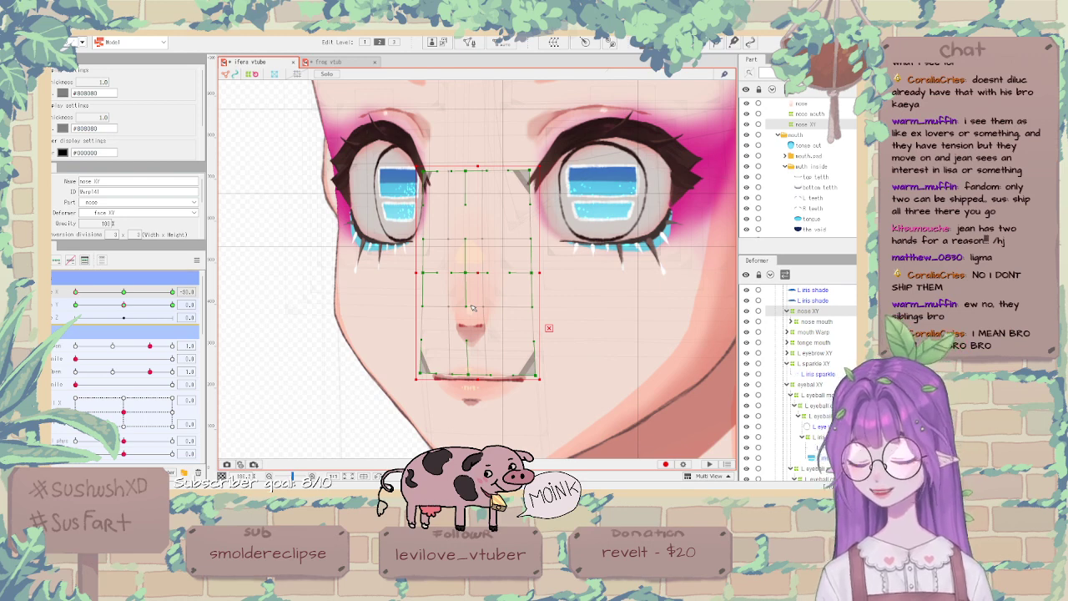
scroll(471, 308, up, 1)
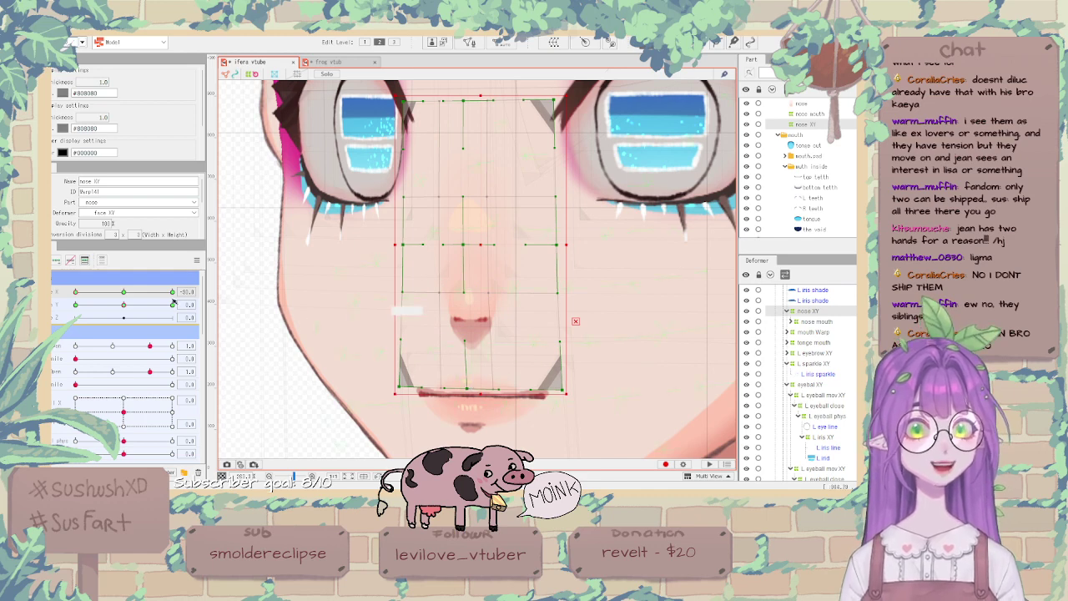
drag(125, 293, 57, 293)
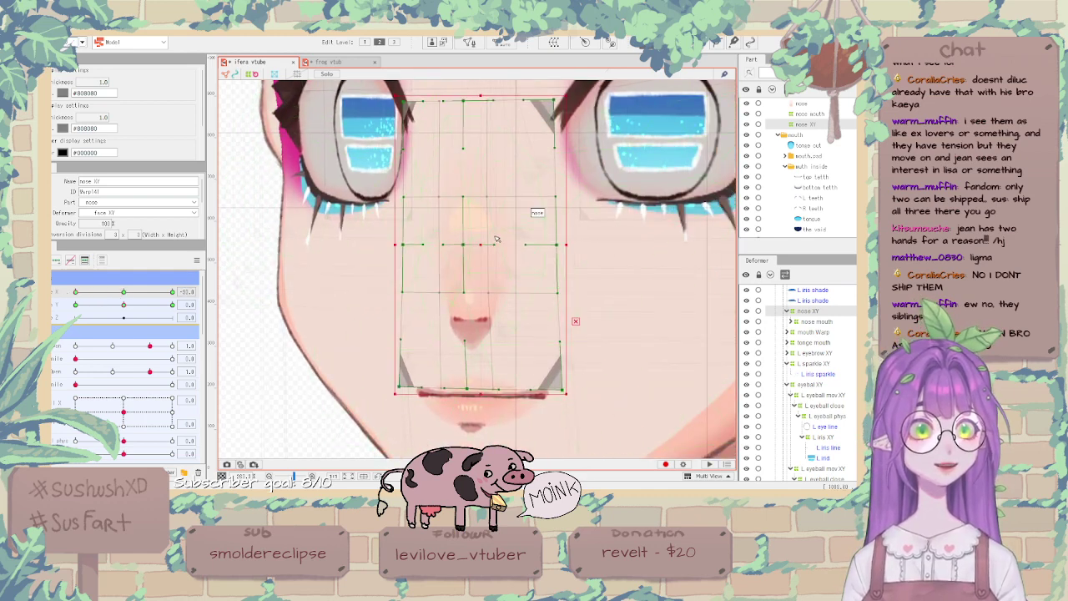
scroll(495, 237, down, 3)
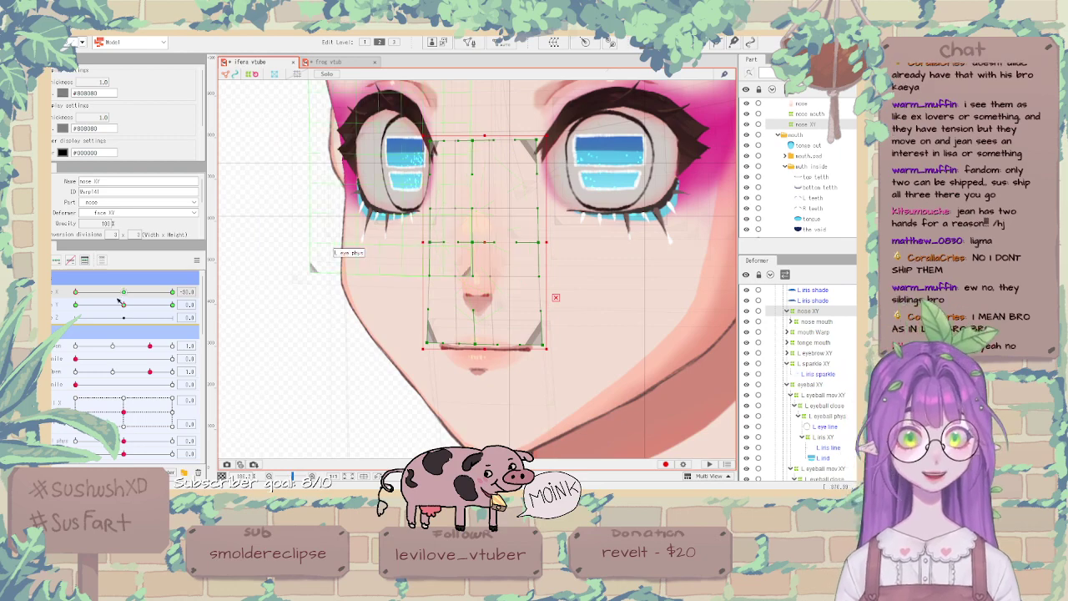
drag(119, 294, 58, 296)
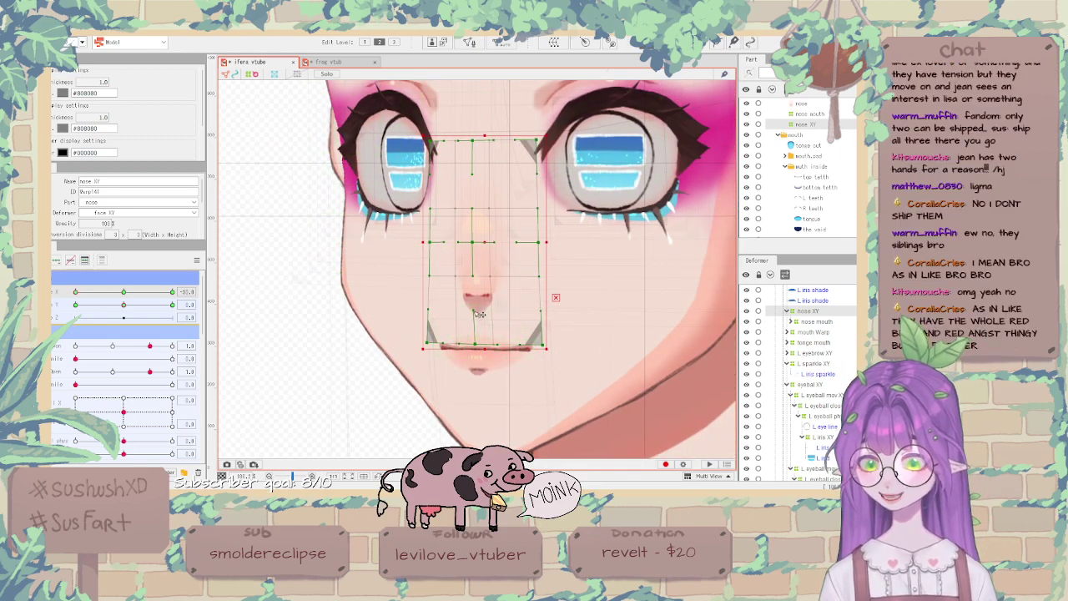
scroll(480, 314, up, 2)
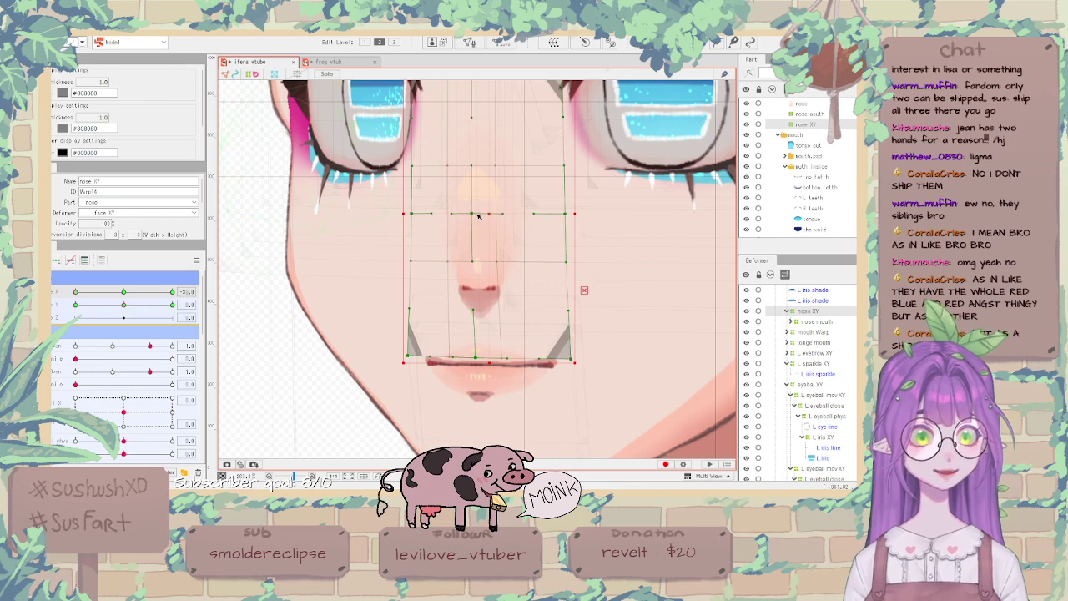
scroll(507, 197, down, 3)
scroll(506, 197, up, 2)
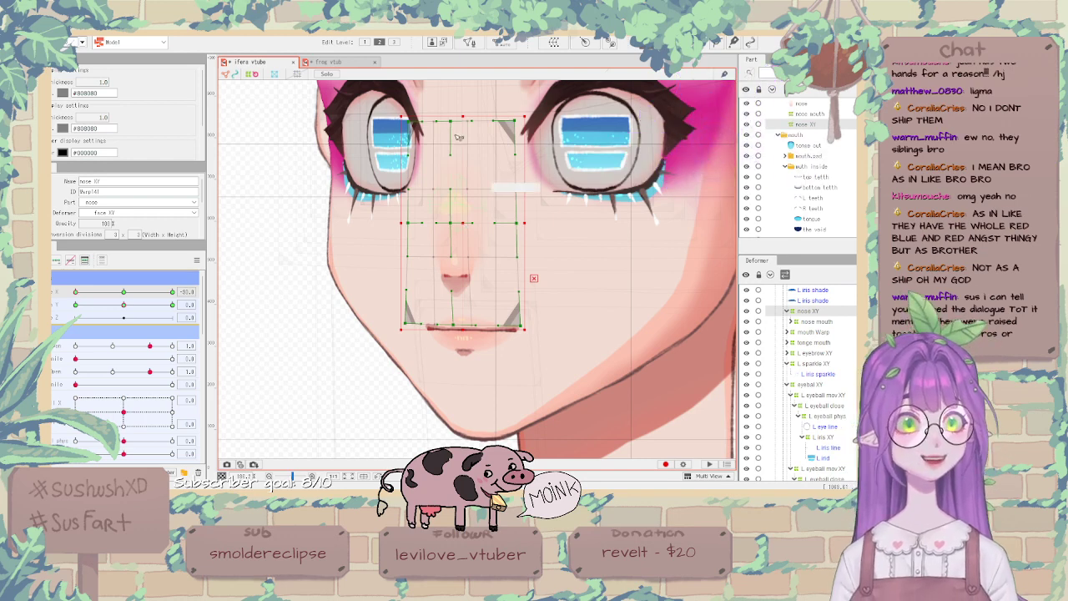
At X -30, slant the nose XY warp's centre line by shifting its upper and lower centre points, and compare with X 0.
drag(450, 122, 418, 124)
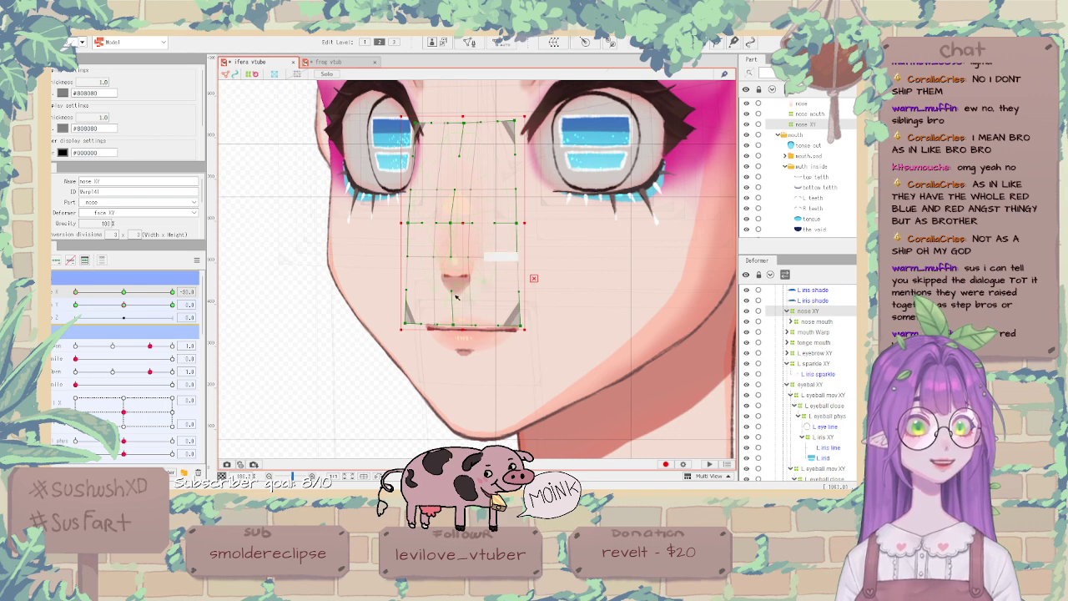
drag(455, 325, 455, 327)
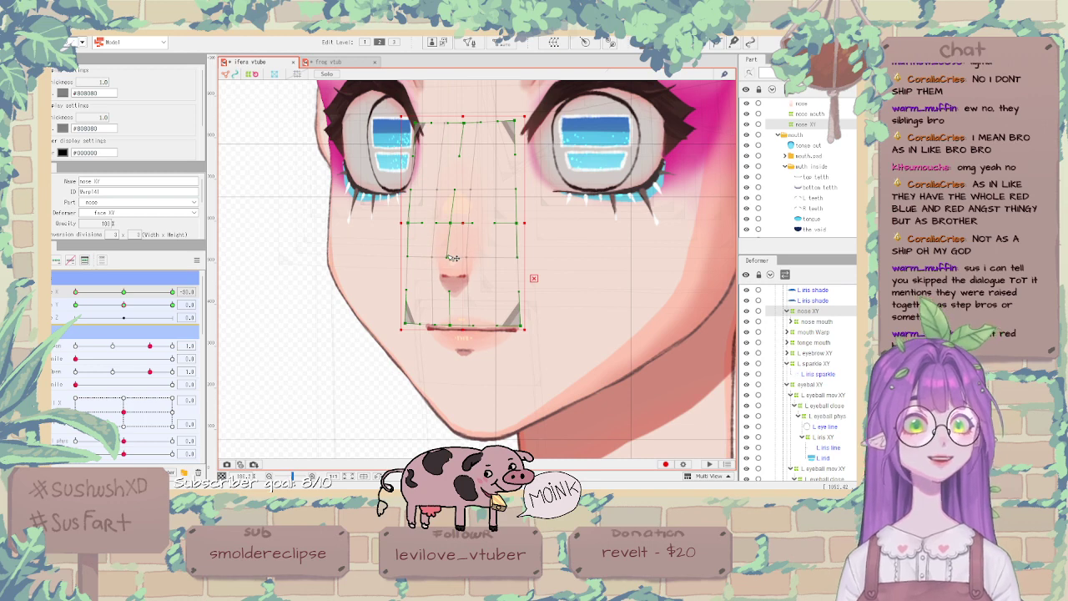
scroll(451, 257, up, 3)
scroll(424, 252, down, 2)
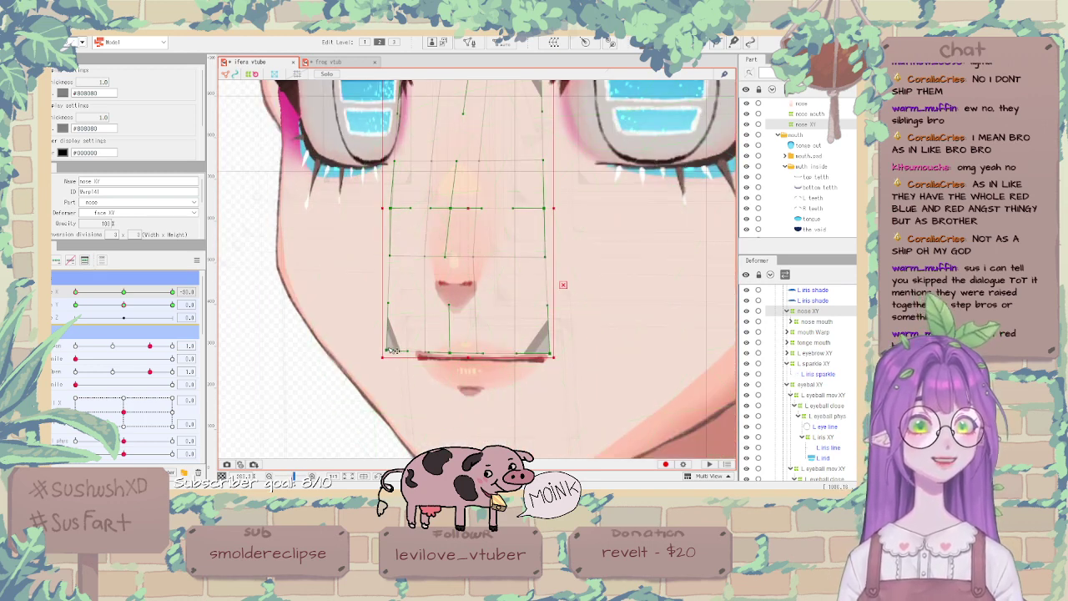
click(125, 292)
drag(126, 292, 75, 292)
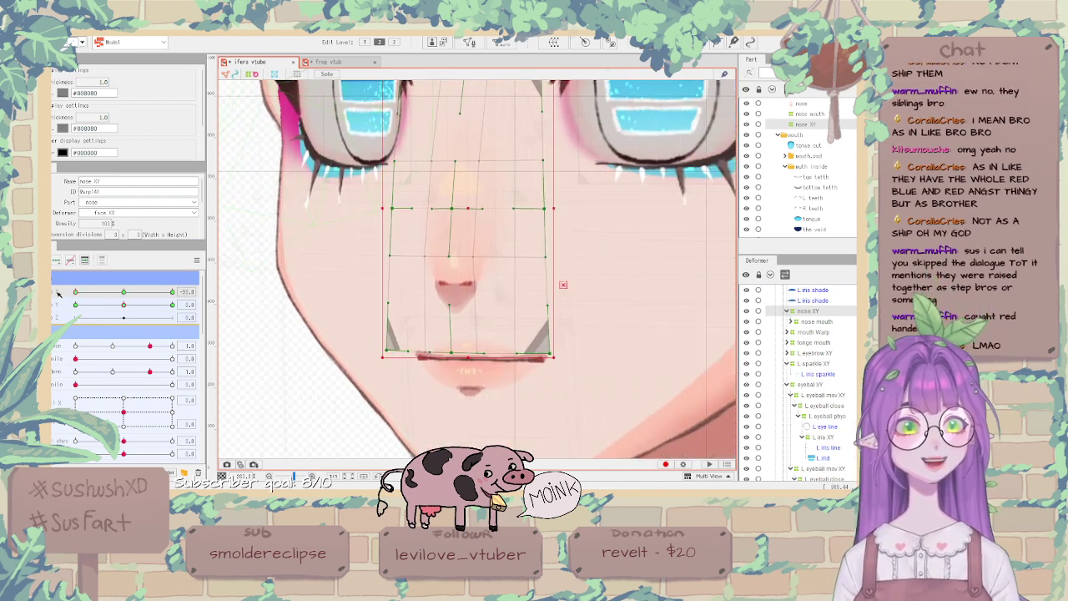
Shift the whole nose XY warp slightly toward the far cheek and sweep X between 0 and -30 to check it.
drag(469, 216, 466, 216)
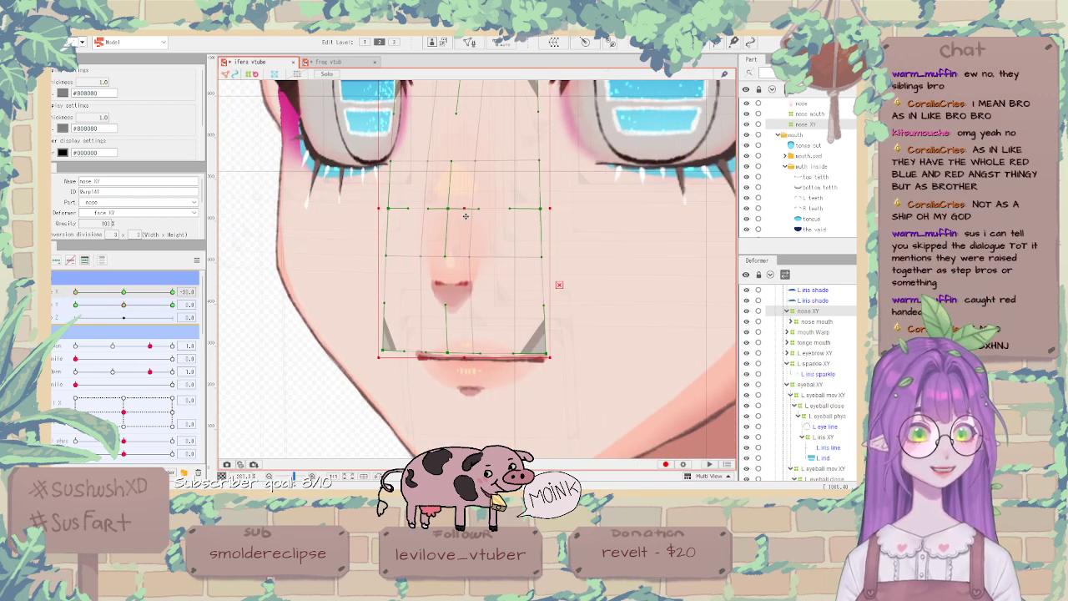
scroll(465, 216, down, 2)
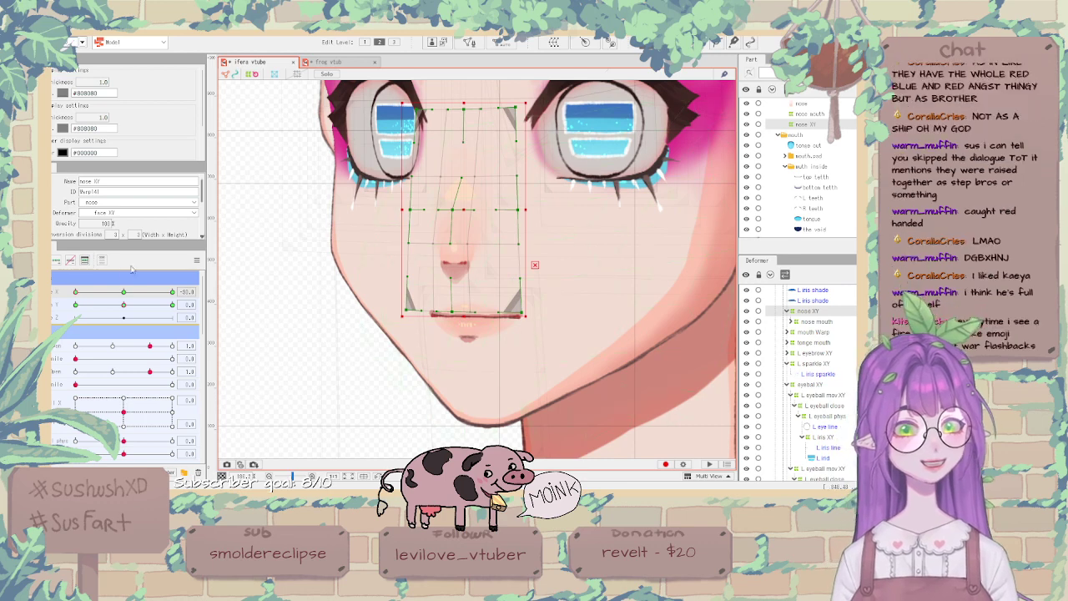
drag(123, 292, 67, 299)
scroll(441, 310, up, 4)
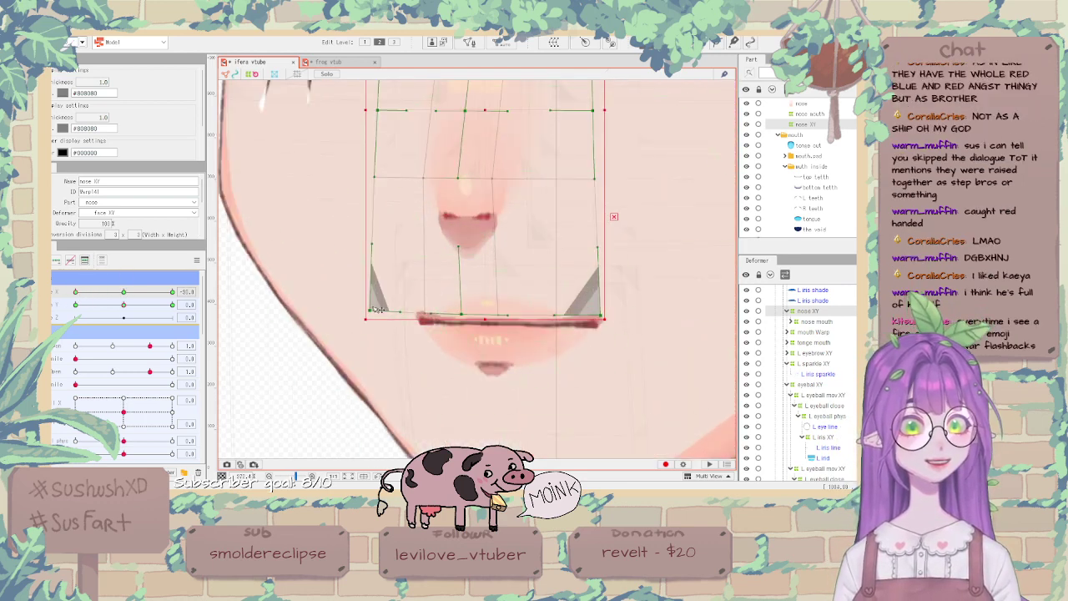
scroll(442, 134, down, 3)
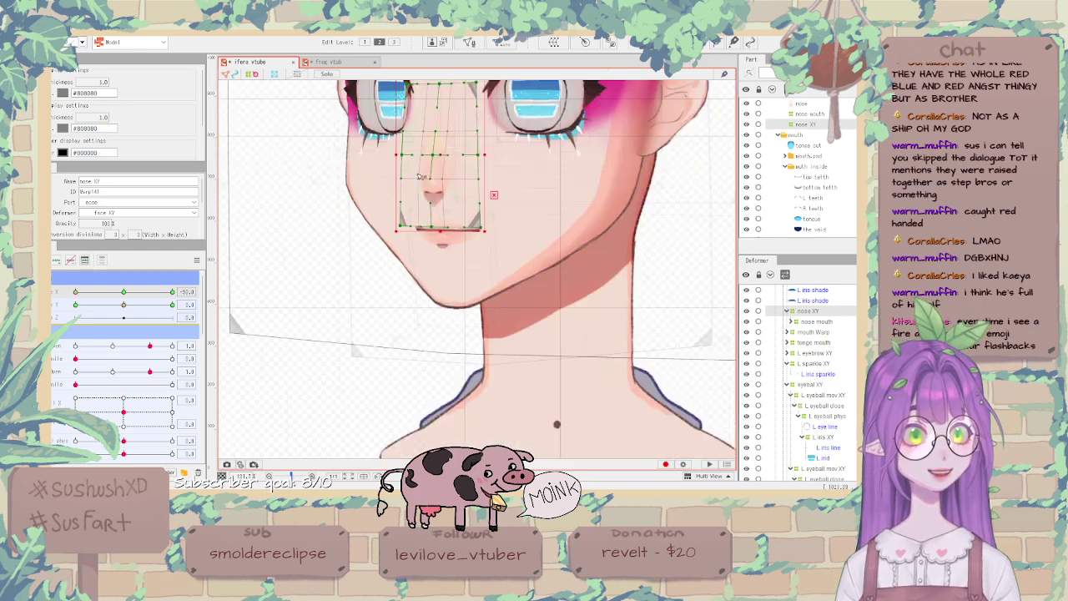
scroll(436, 116, up, 4)
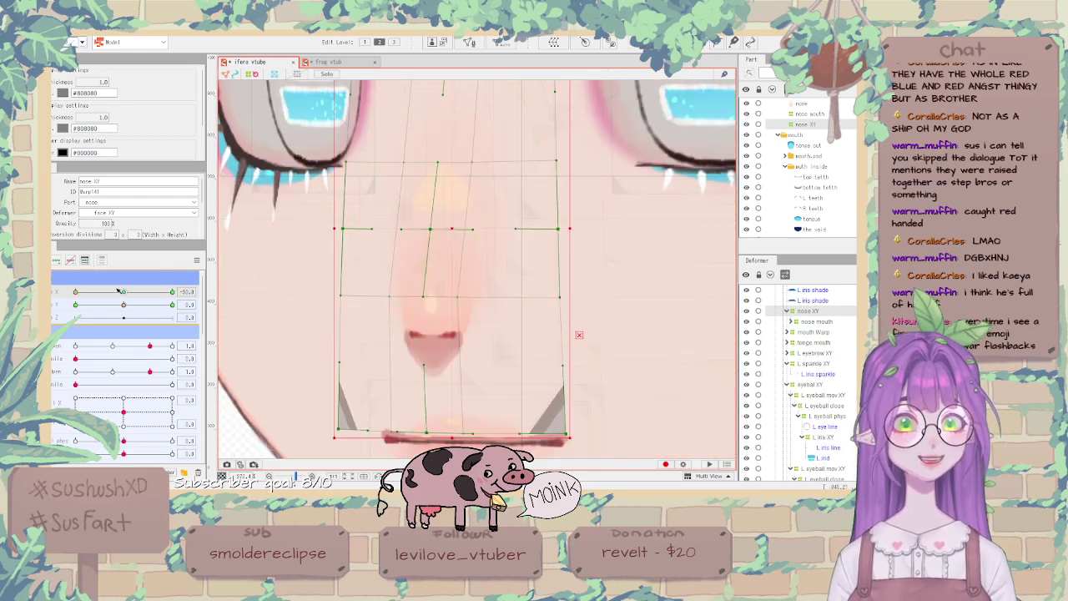
drag(123, 292, 79, 292)
scroll(406, 290, down, 2)
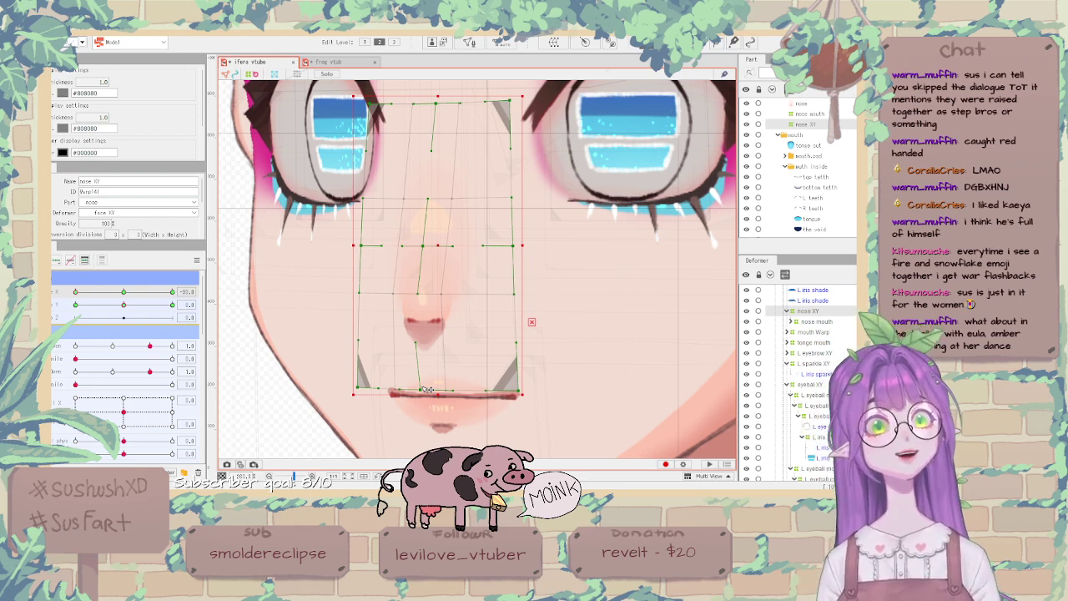
Select the two inner nose XY warp points just above the nose tip and nudge them slightly.
scroll(420, 343, up, 3)
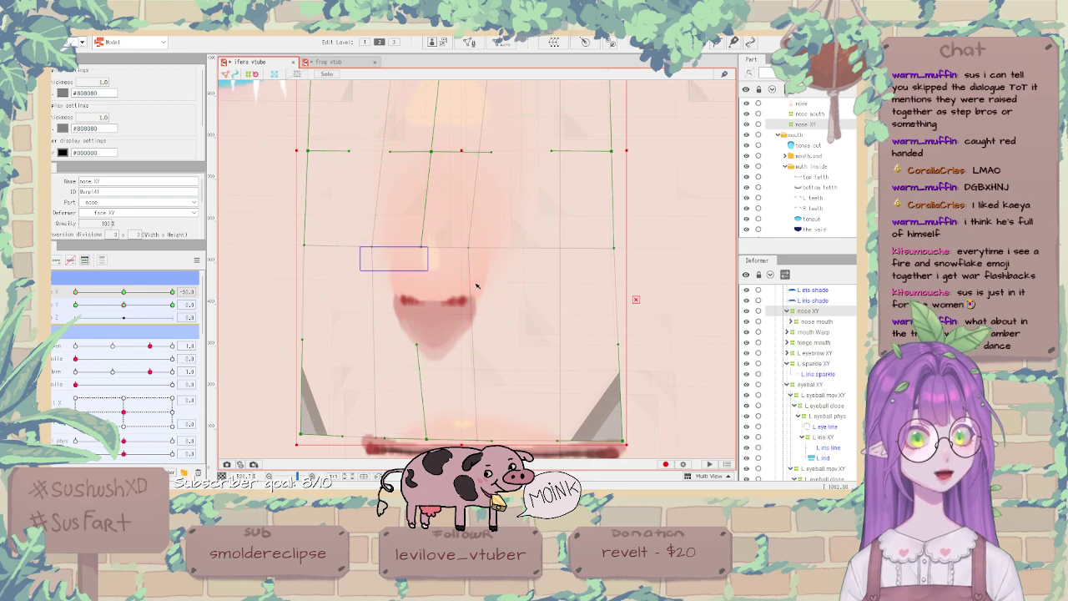
drag(358, 238, 497, 277)
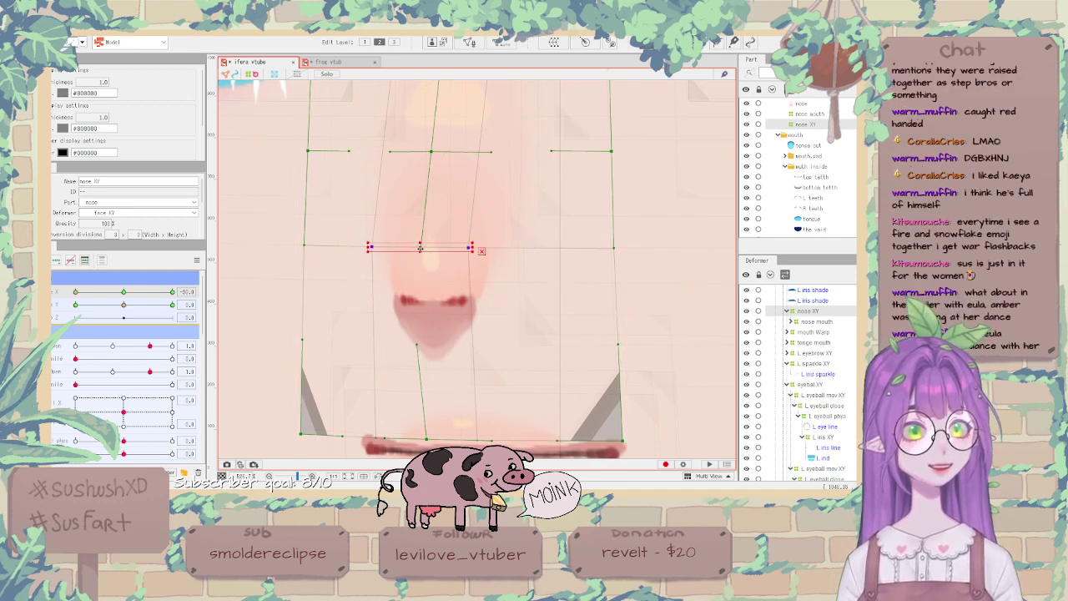
scroll(420, 249, down, 2)
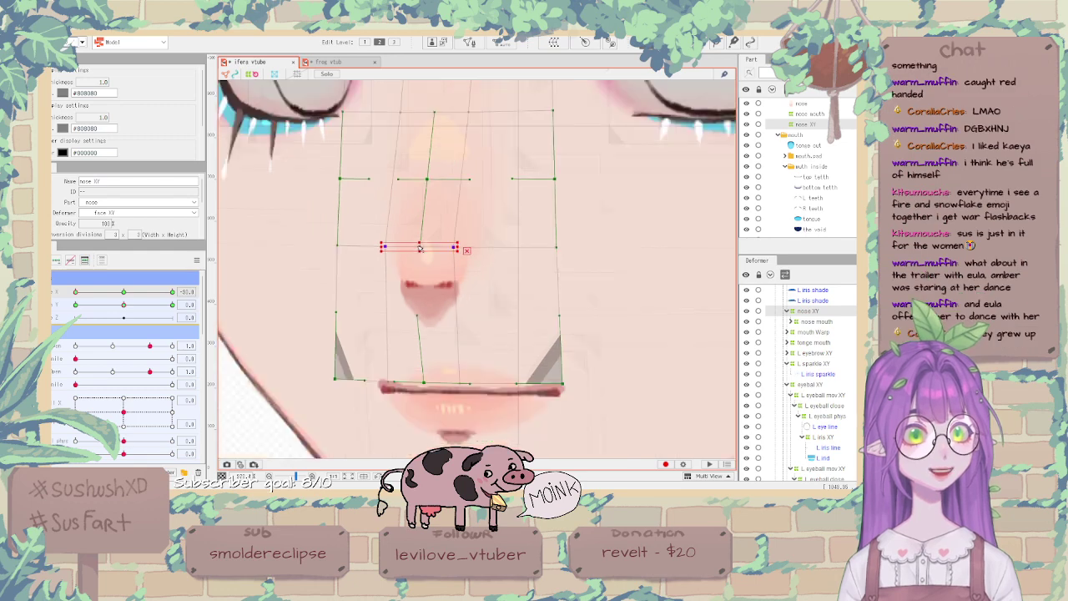
scroll(420, 249, up, 2)
drag(422, 249, 422, 248)
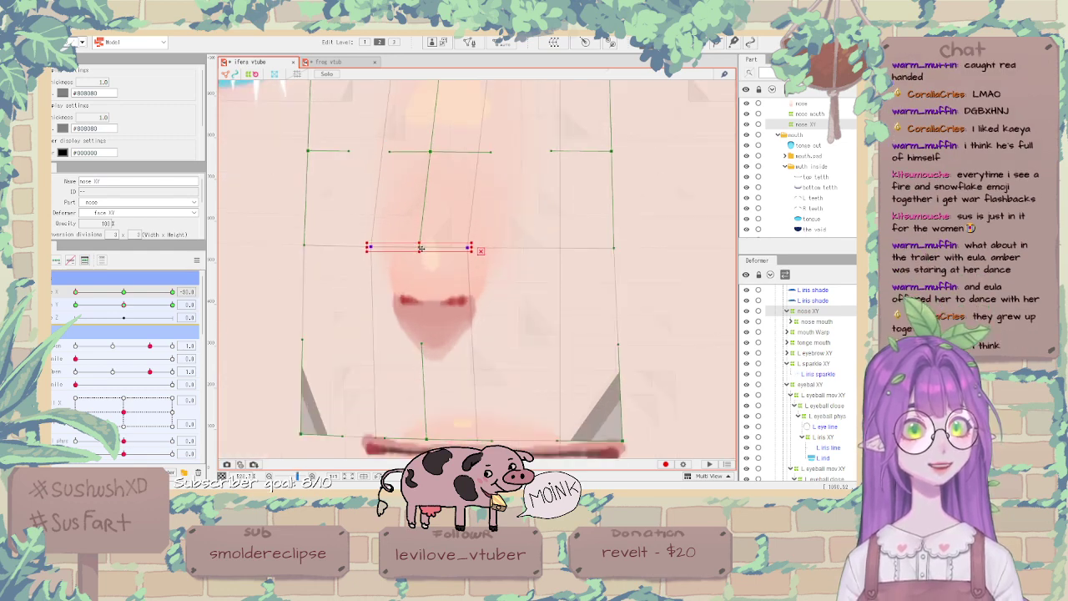
Examine the nose bridge and tip at X -30 from close up and farther away.
scroll(422, 248, down, 3)
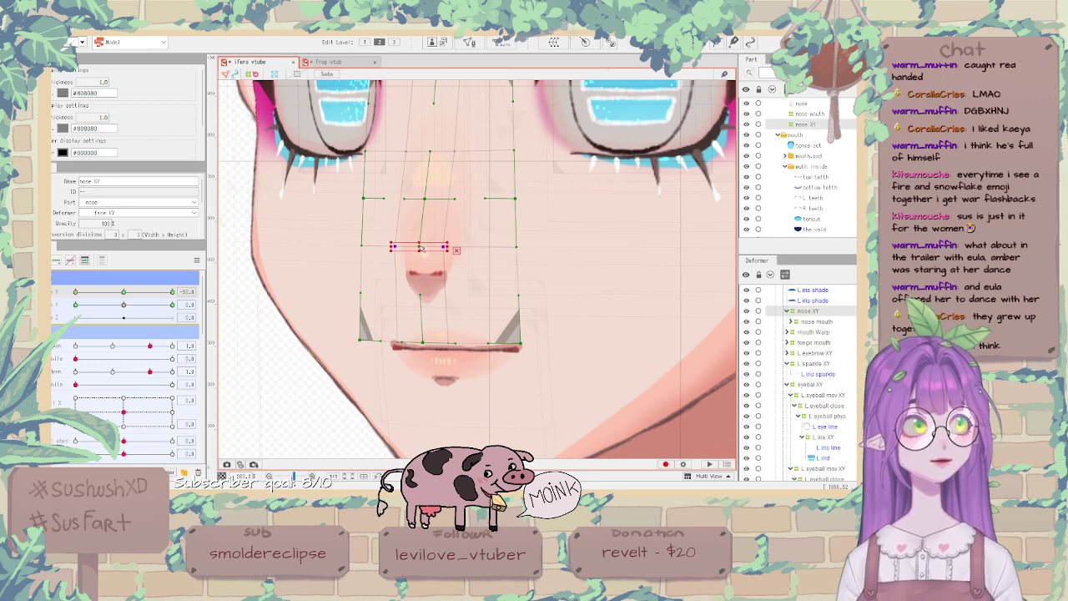
scroll(422, 249, up, 3)
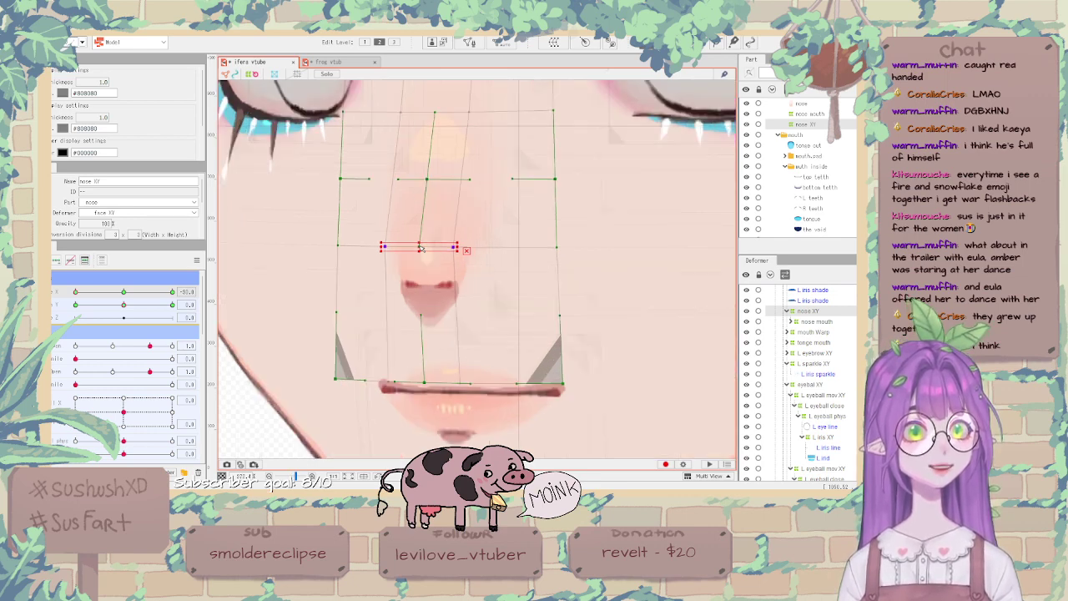
scroll(421, 249, down, 4)
scroll(422, 249, up, 1)
scroll(421, 248, up, 2)
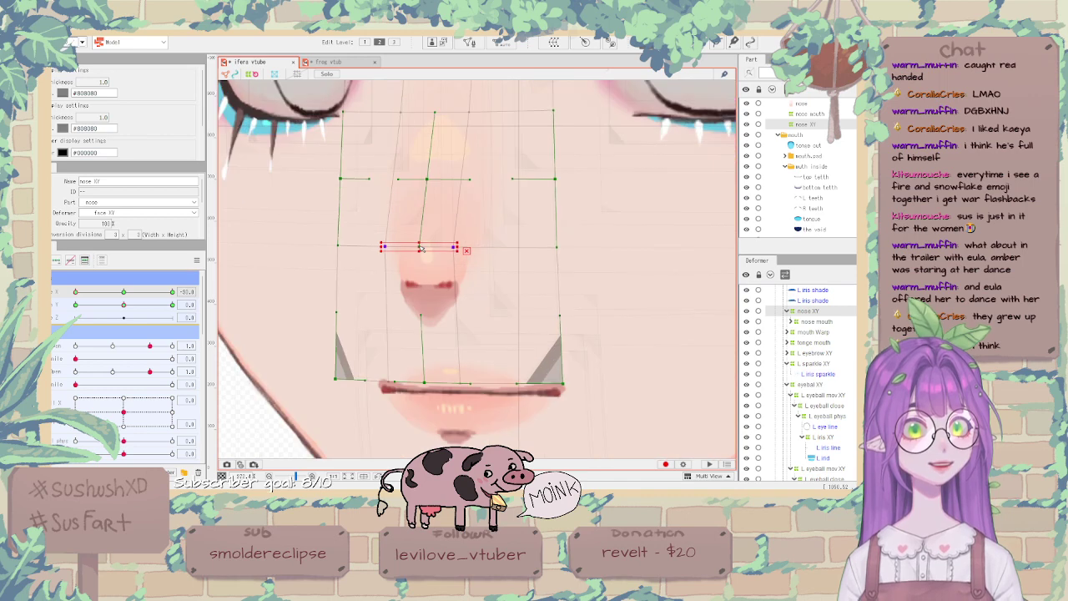
scroll(422, 248, up, 1)
scroll(421, 248, down, 3)
scroll(421, 248, up, 2)
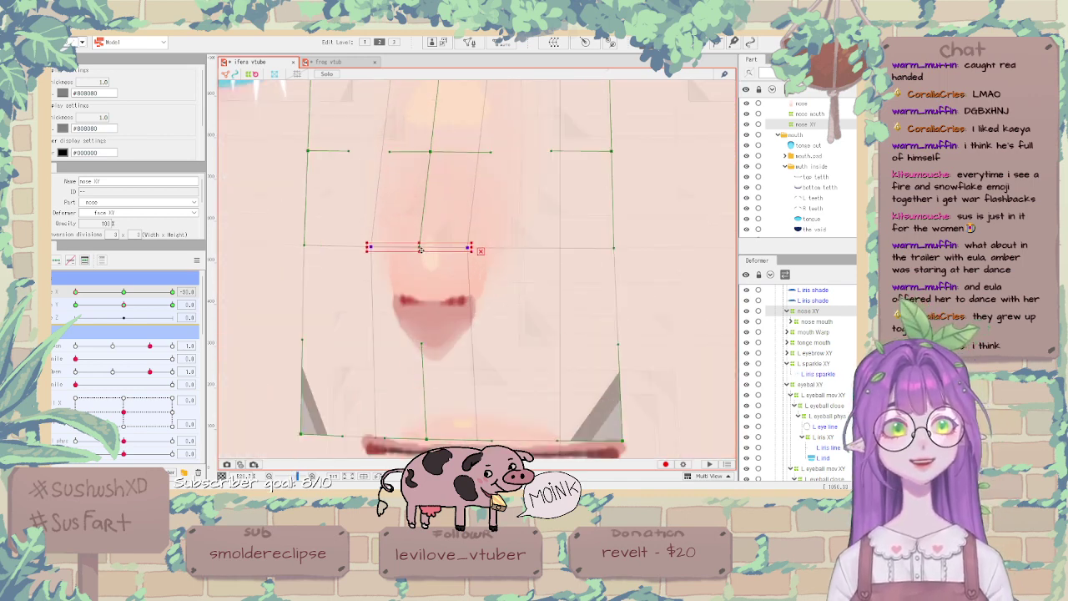
Adjust the nose XY warp's bottom corner on the far side and its lower centre point, and shift the whole warp toward the far cheek.
click(580, 239)
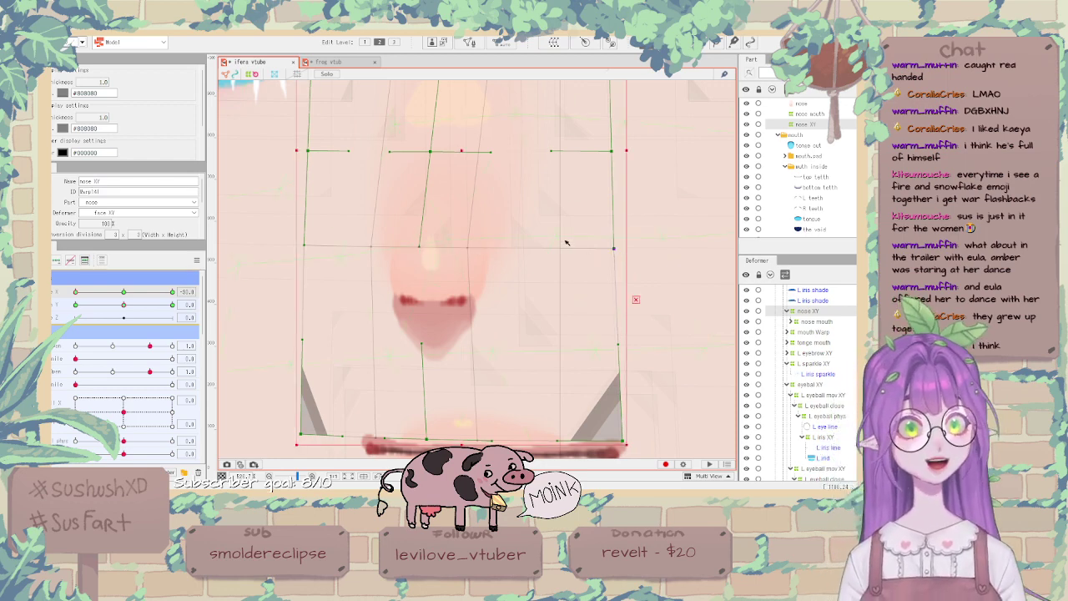
scroll(549, 215, down, 2)
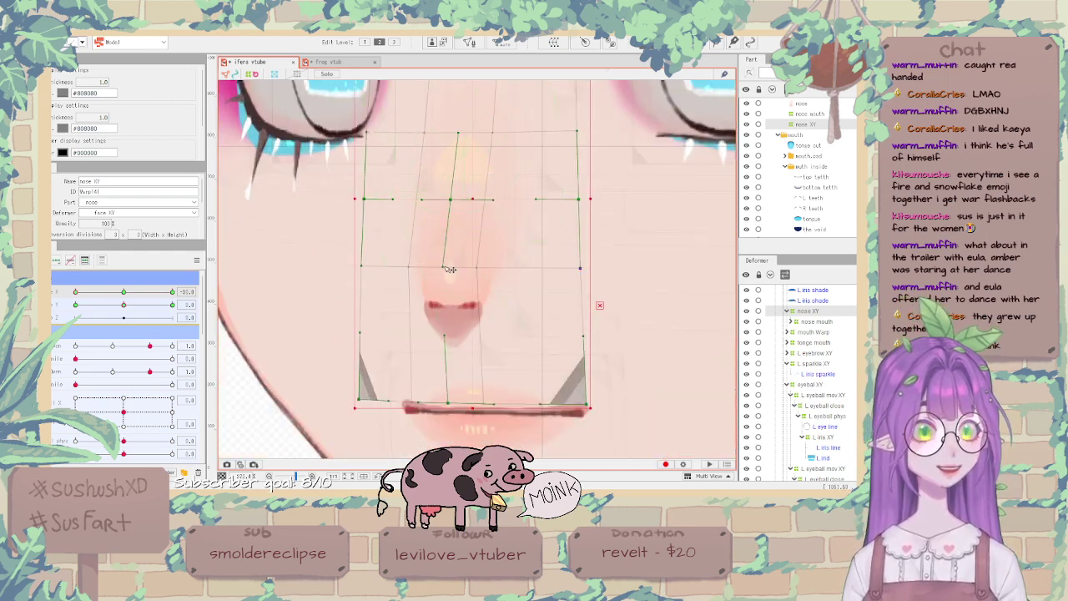
scroll(449, 268, down, 2)
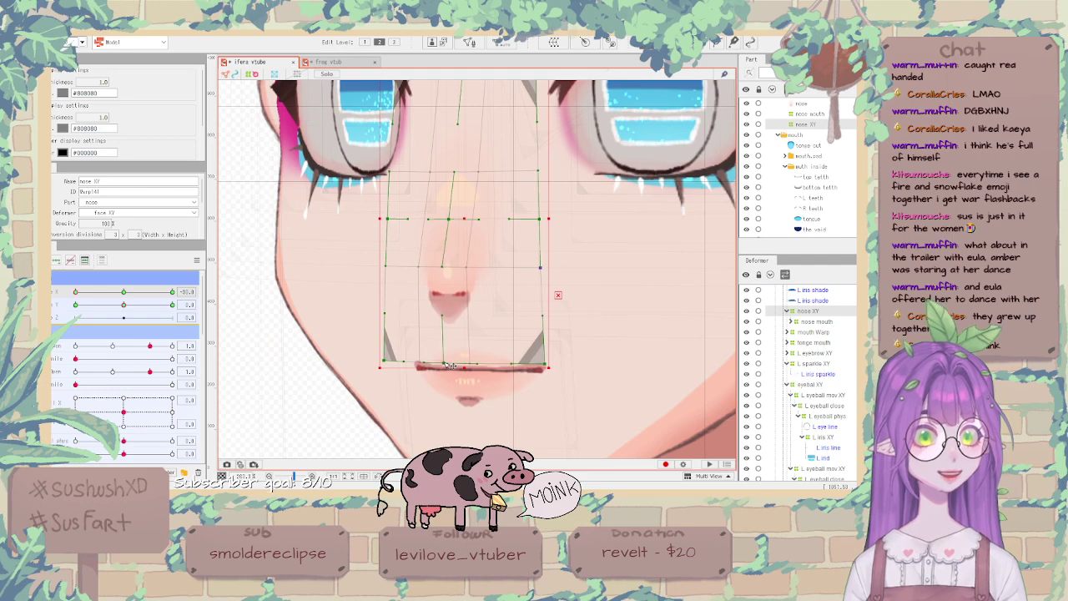
scroll(449, 366, down, 4)
scroll(463, 346, up, 3)
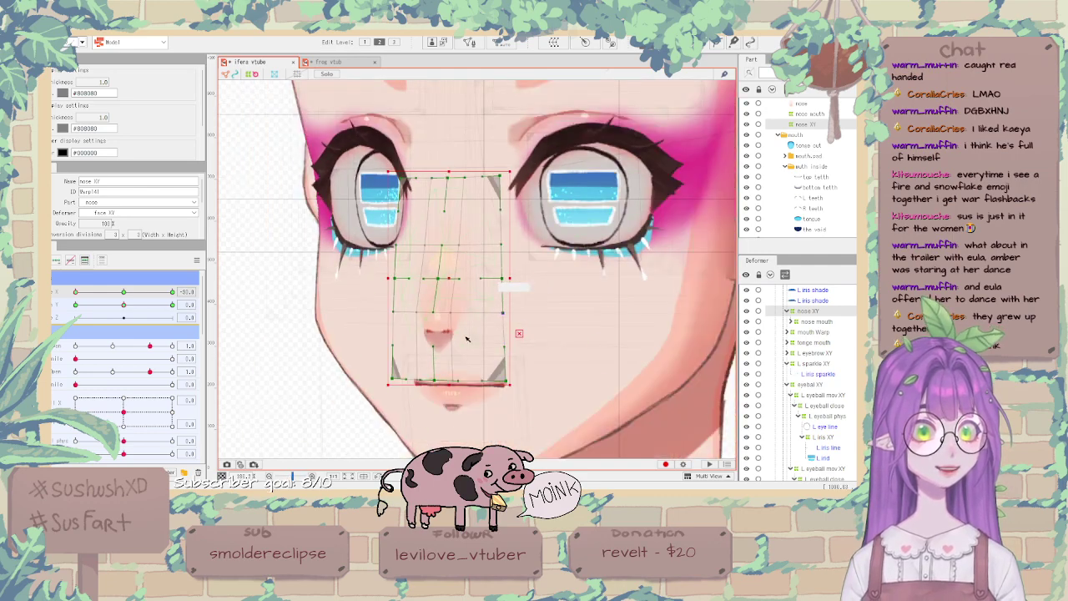
scroll(467, 338, up, 2)
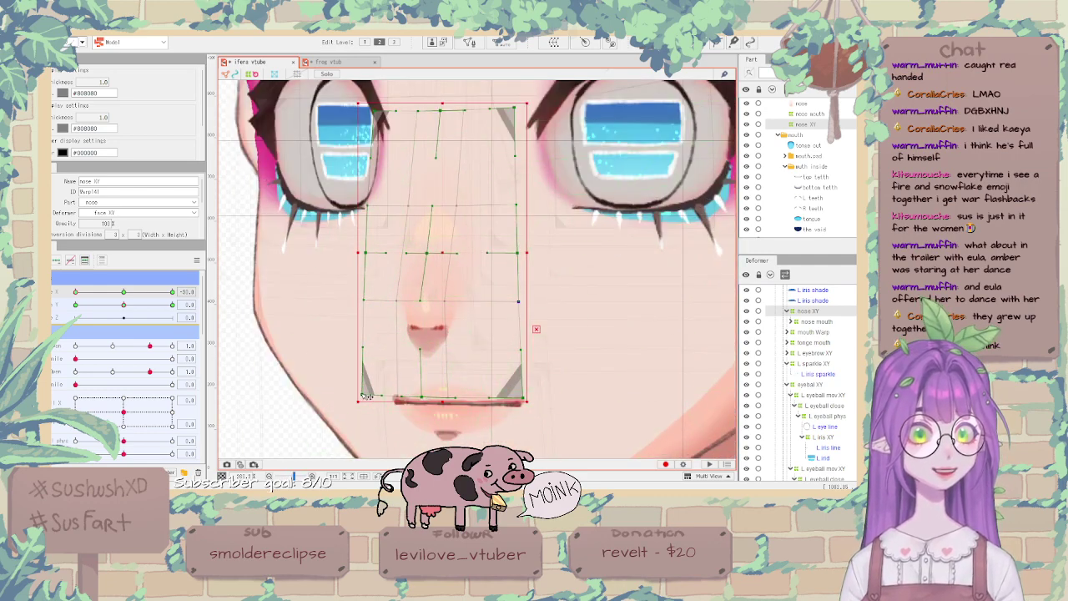
drag(363, 394, 423, 397)
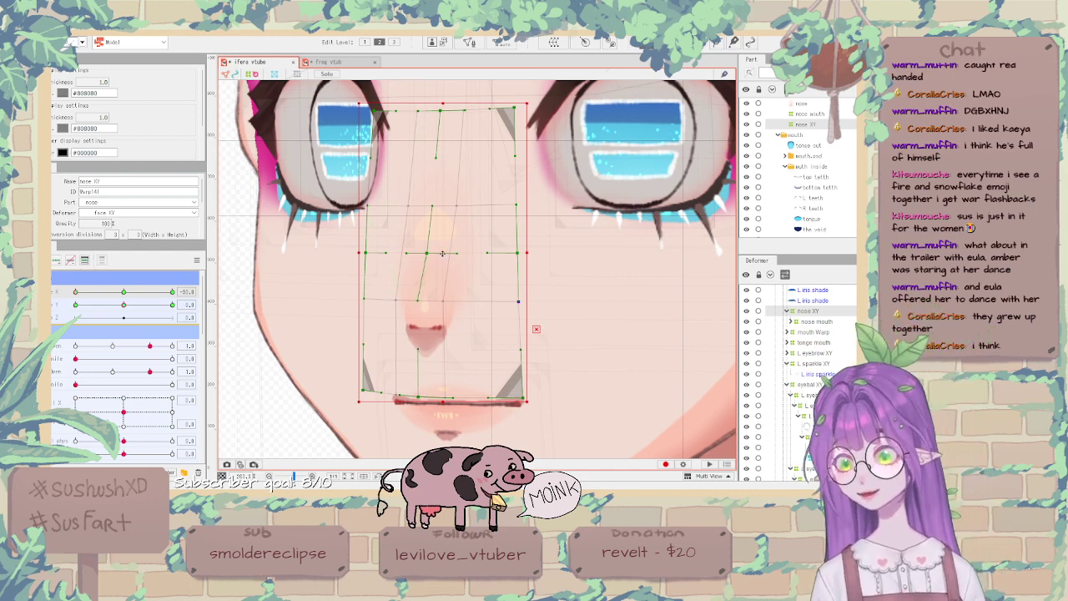
drag(448, 259, 443, 257)
Pull down the nose XY warp's bottom corner nearest the viewer and compare the nose between X 0 and -30.
click(122, 304)
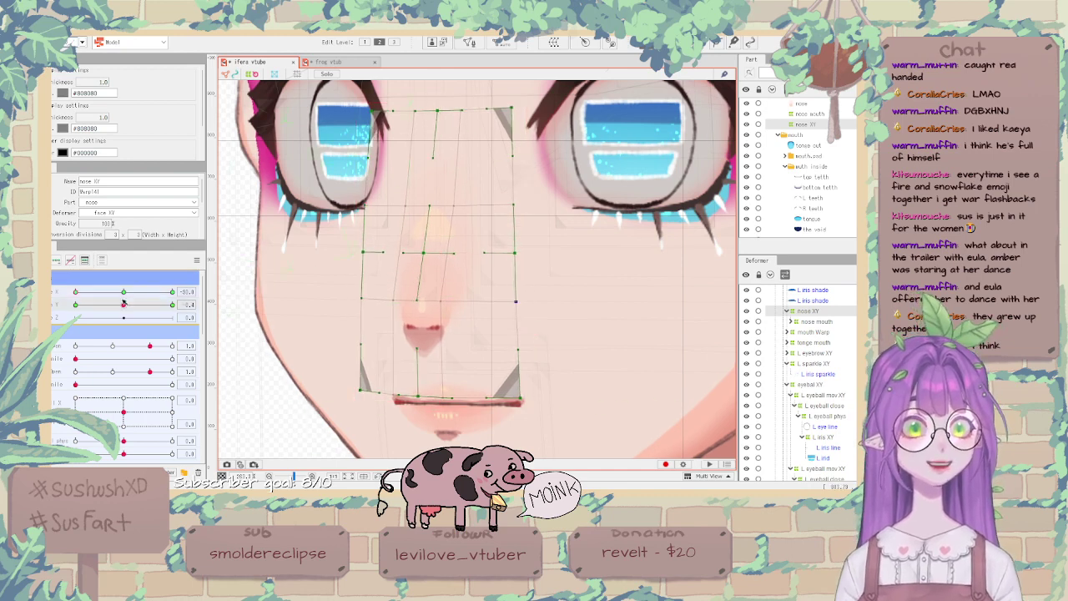
click(198, 261)
click(230, 261)
drag(123, 293, 76, 292)
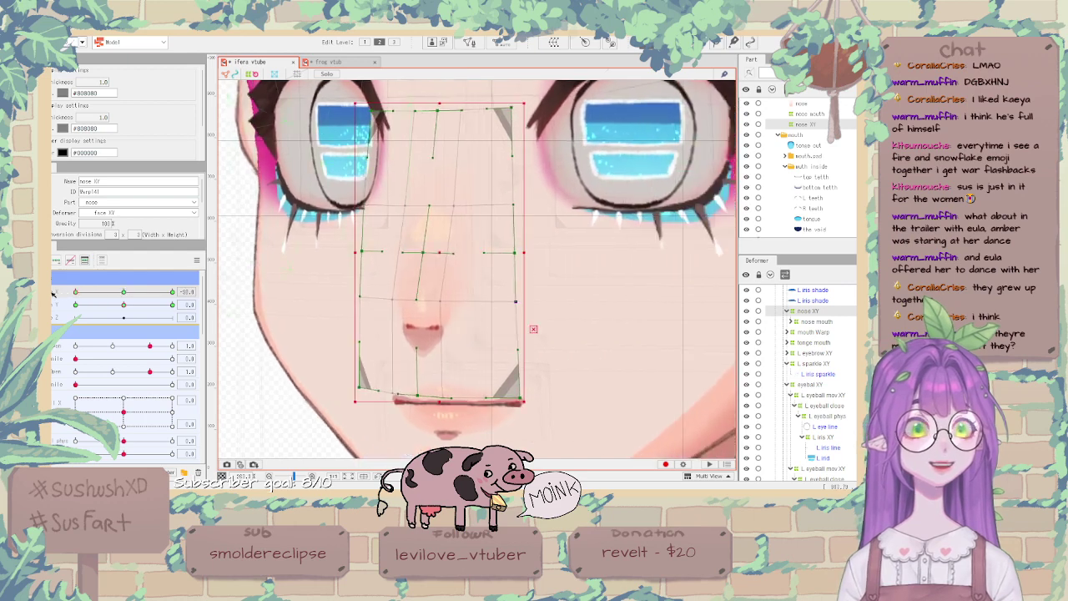
drag(520, 399, 523, 405)
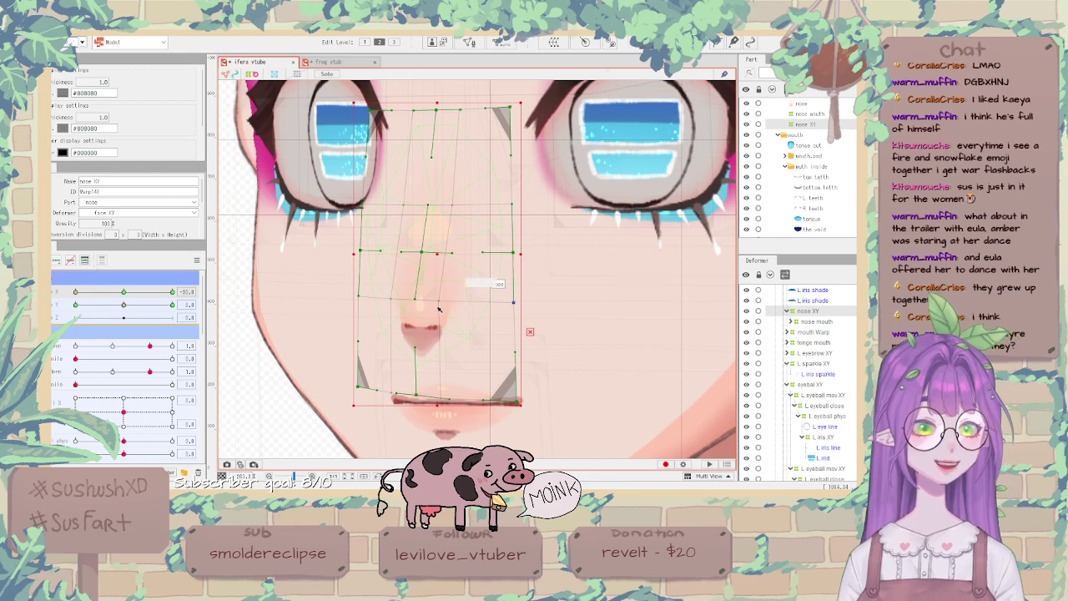
scroll(441, 316, down, 2)
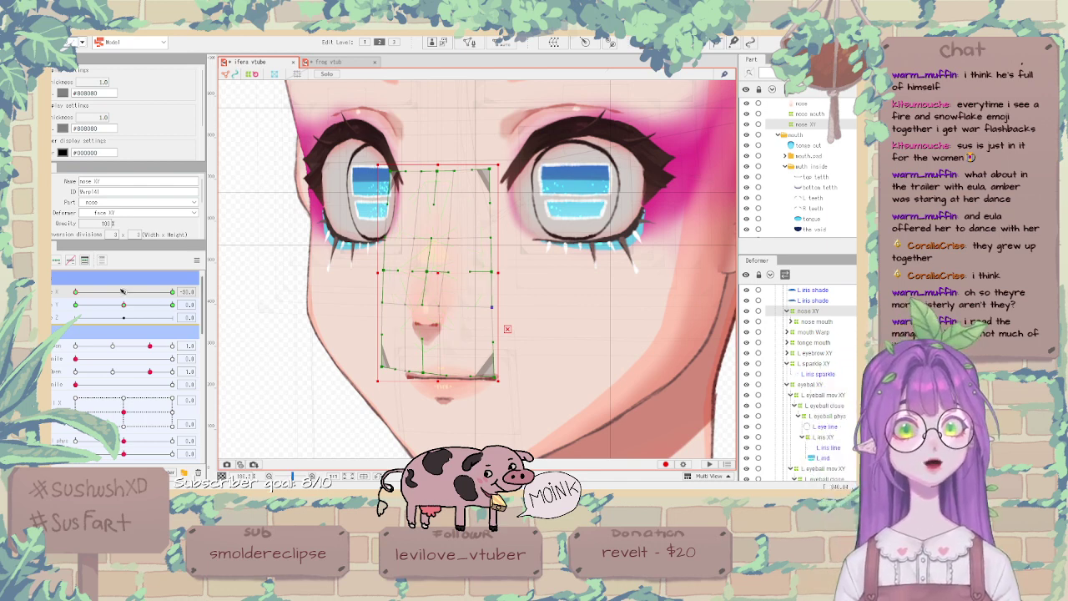
drag(123, 291, 71, 290)
Widen the nose XY warp slightly toward the far cheek and adjust the inner point beside the nose on that side.
drag(378, 273, 376, 273)
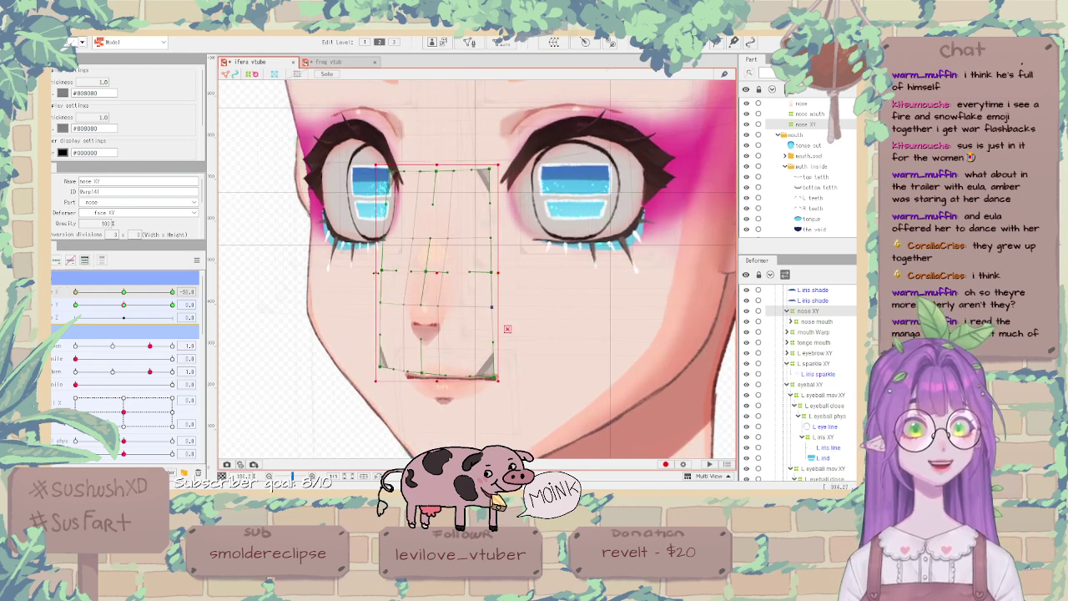
scroll(437, 292, up, 2)
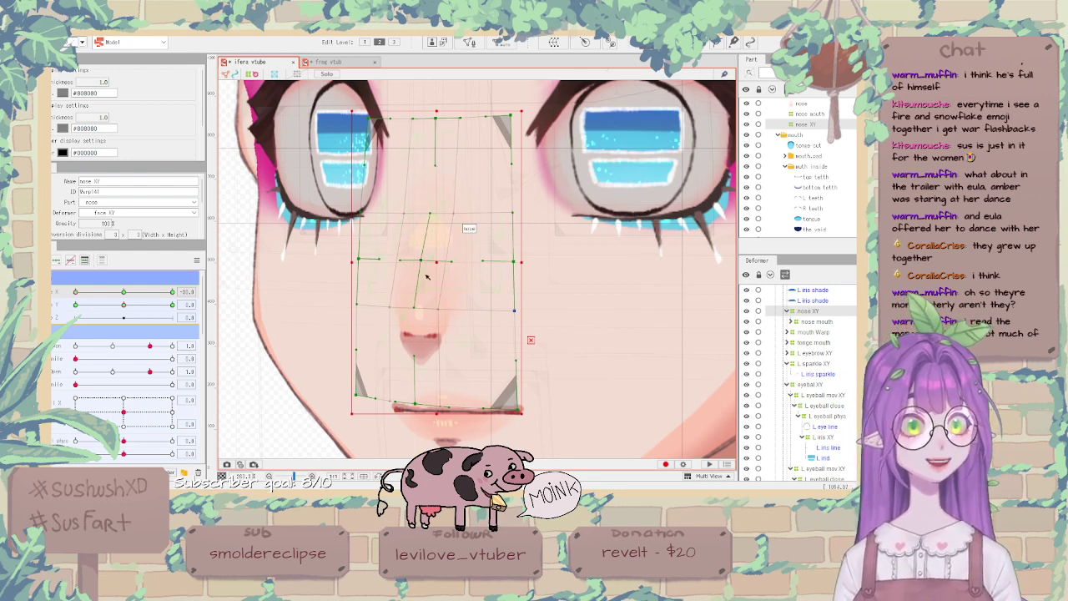
scroll(426, 264, down, 2)
scroll(422, 299, up, 2)
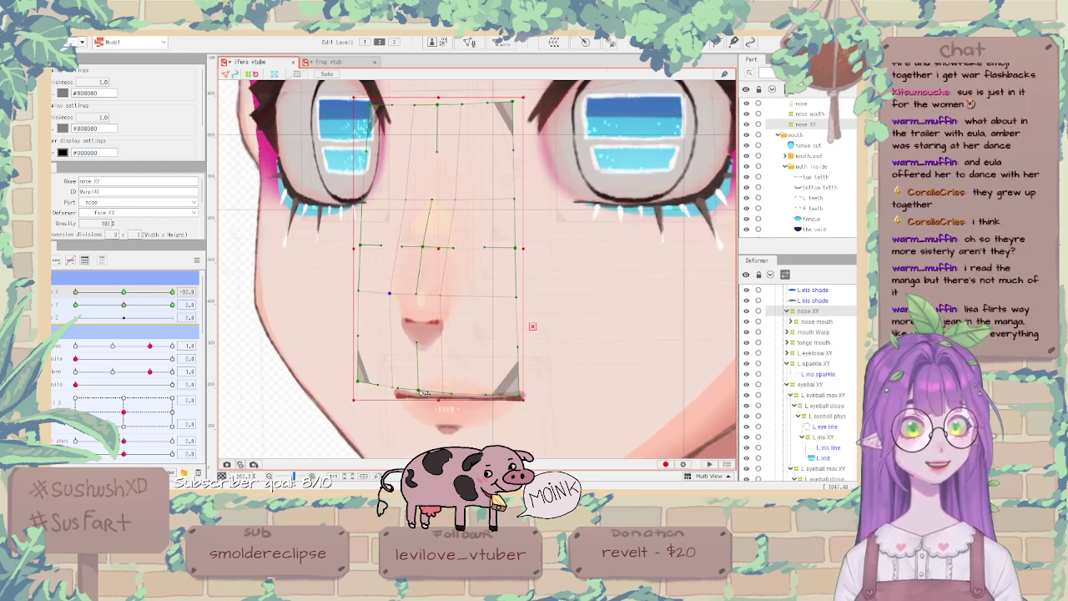
Review the nose against the whole face by sweeping X from 30 to -30, and deselect the nose XY warp.
scroll(448, 303, down, 1)
scroll(448, 309, up, 2)
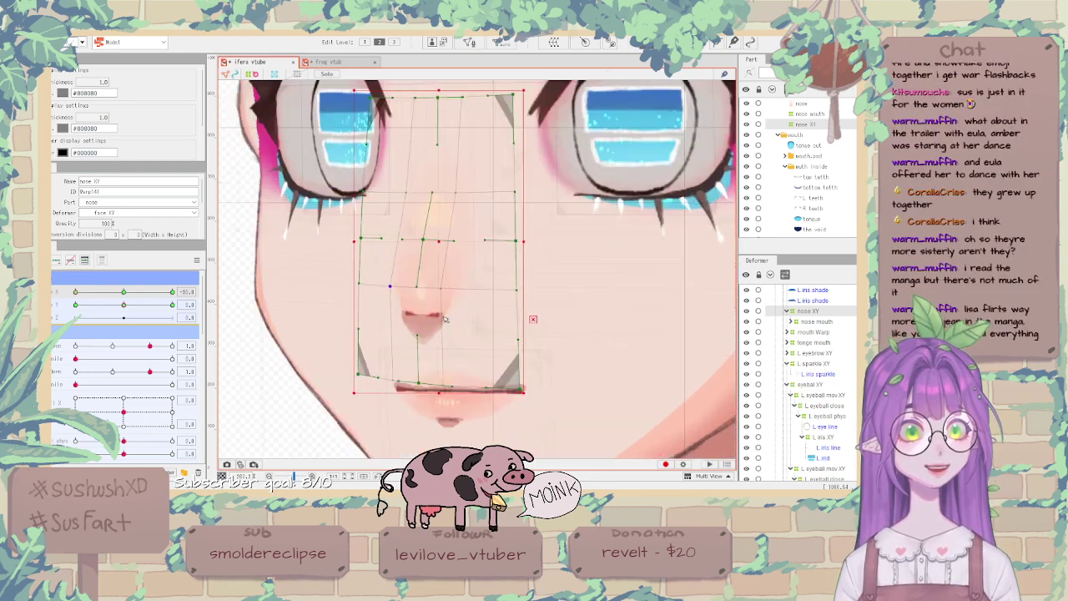
scroll(444, 325, down, 1)
scroll(444, 326, up, 1)
scroll(444, 325, down, 3)
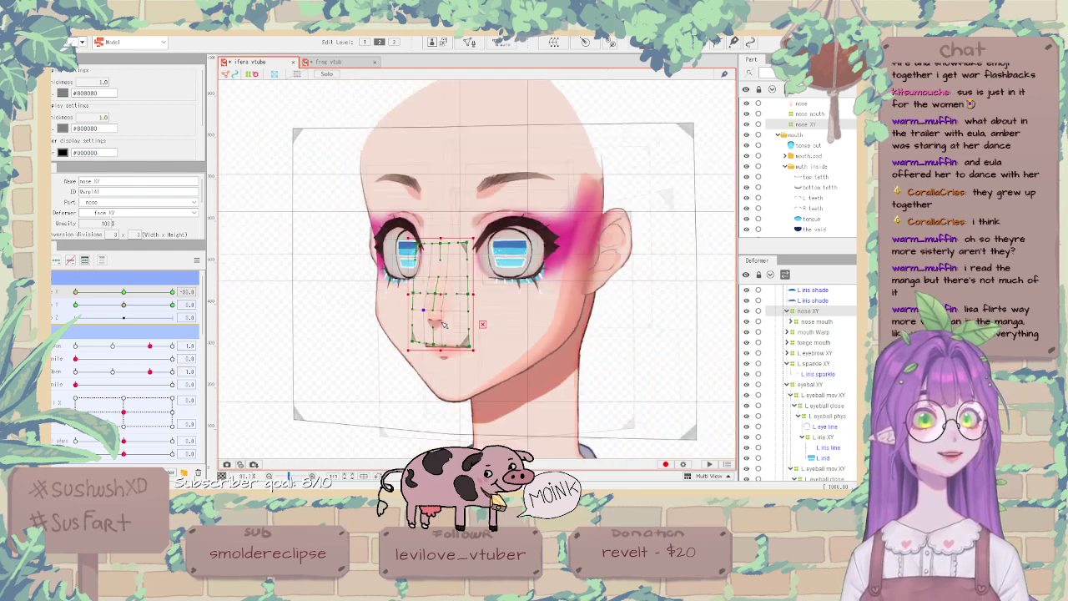
drag(170, 292, 53, 289)
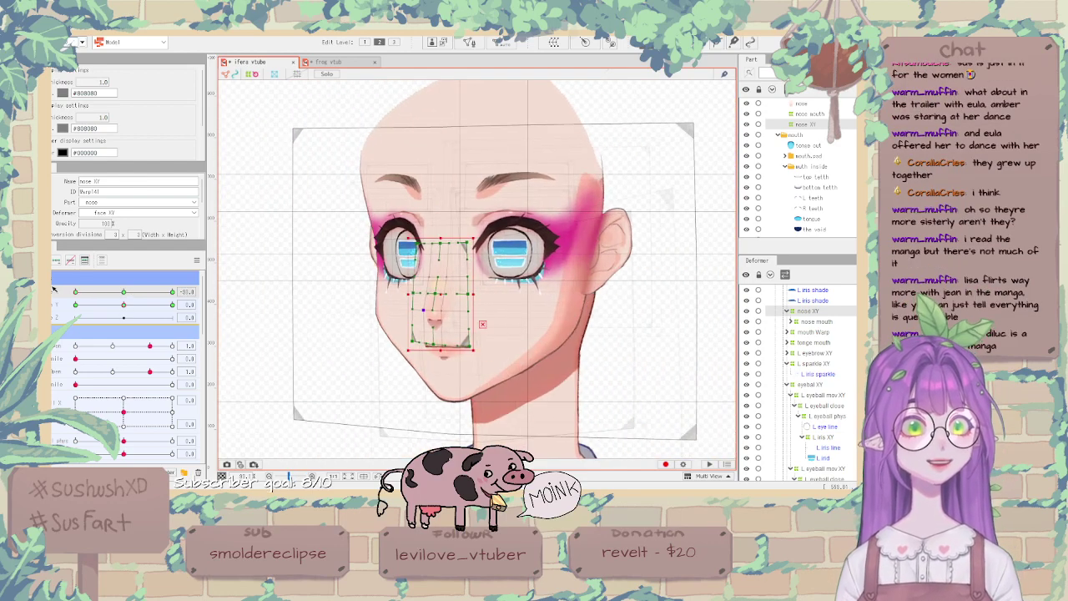
click(361, 361)
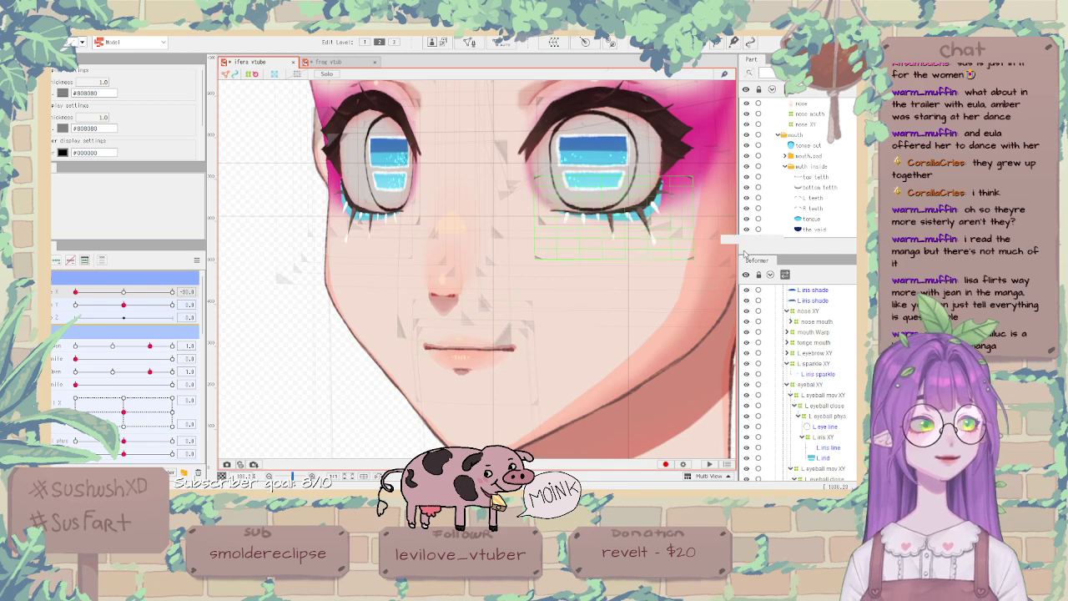
Select the nose XY warp and examine how it shapes the nose up close, comparing X 0 with X -30.
click(420, 332)
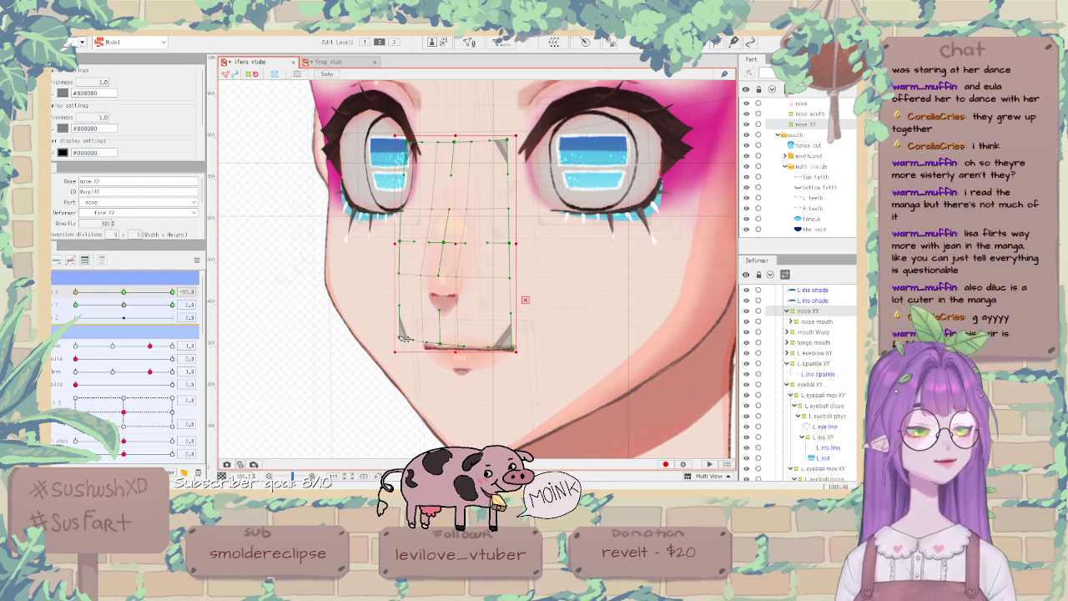
scroll(405, 338, up, 2)
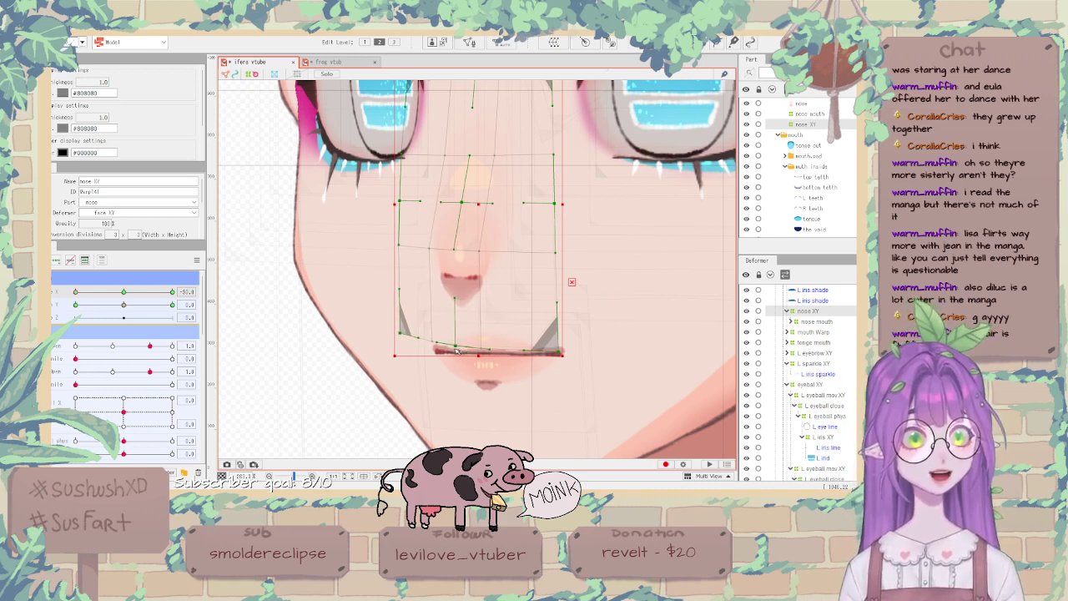
scroll(459, 350, down, 1)
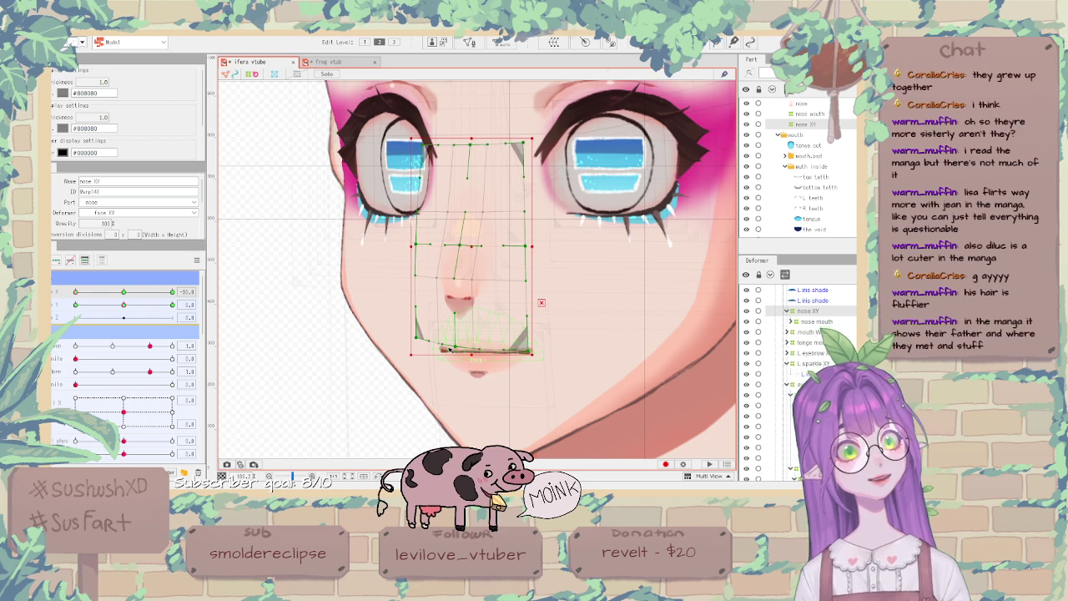
scroll(449, 350, up, 3)
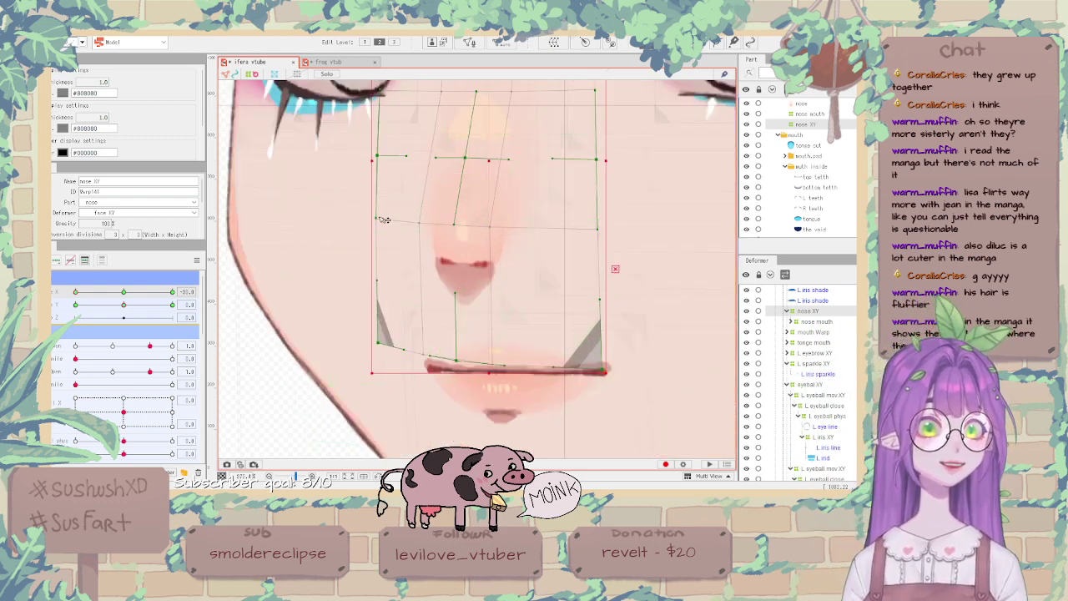
scroll(382, 222, up, 3)
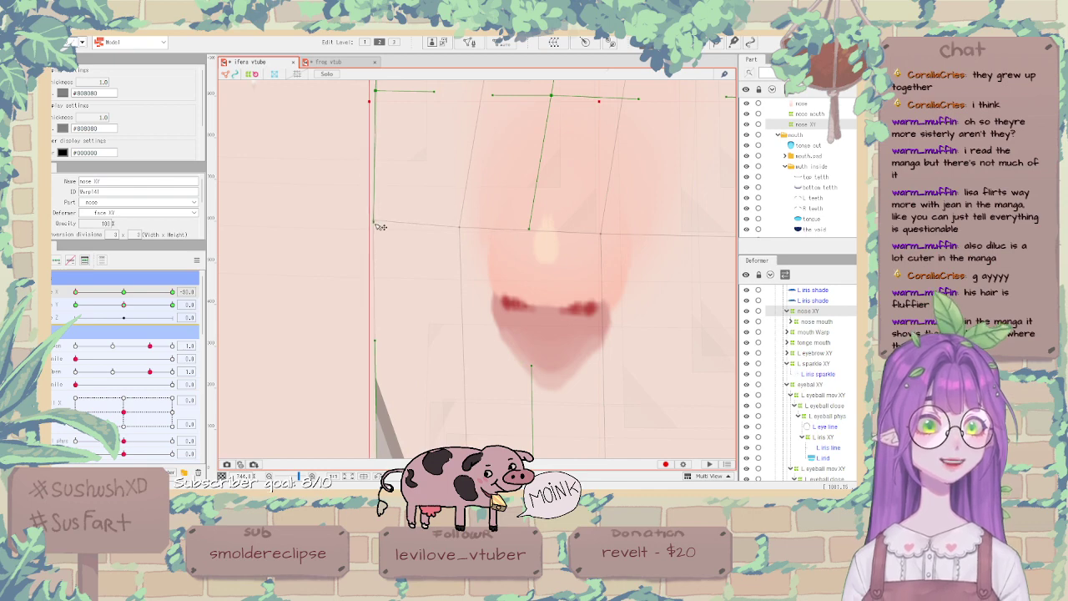
scroll(380, 225, down, 3)
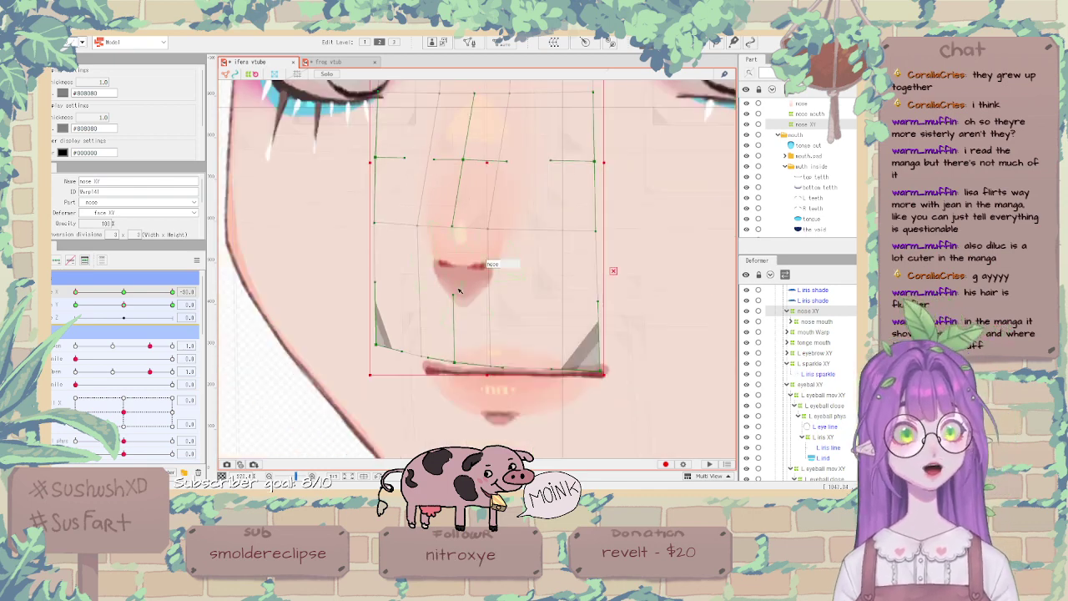
scroll(484, 263, up, 2)
scroll(472, 265, down, 4)
scroll(475, 250, up, 3)
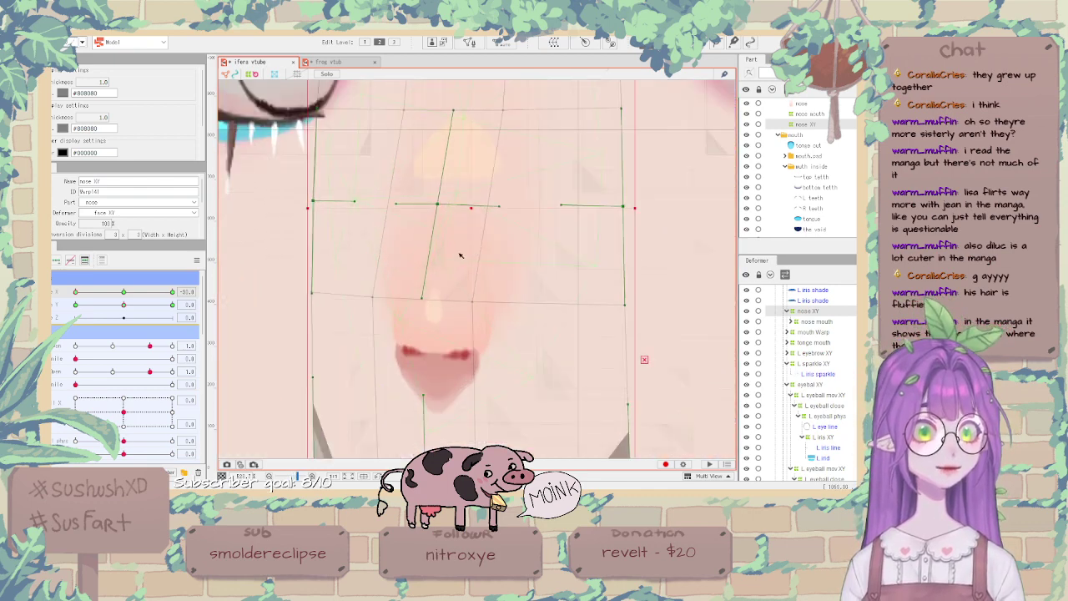
scroll(475, 251, down, 3)
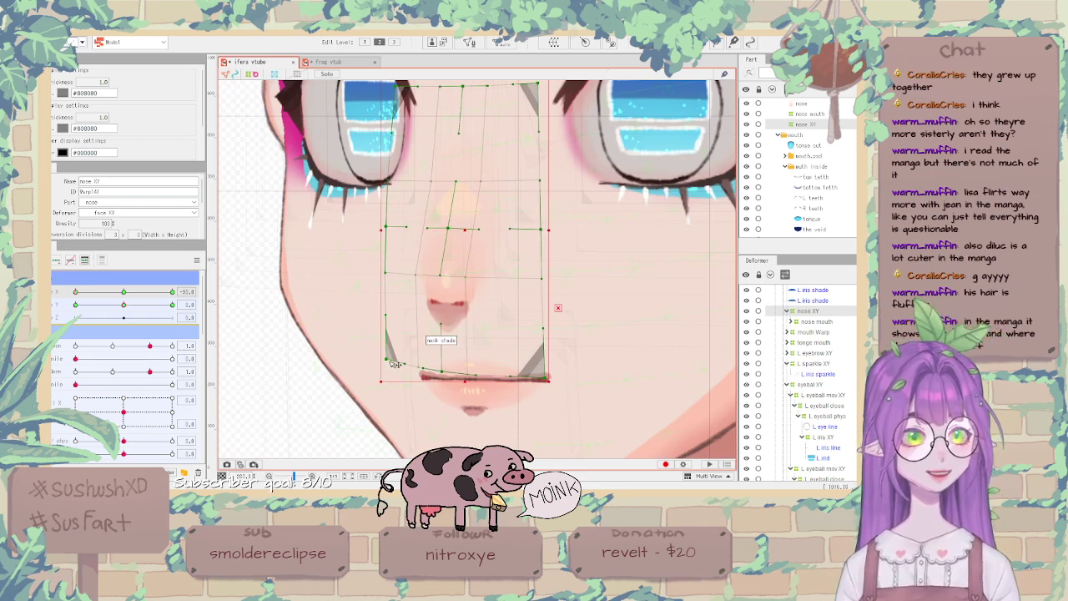
drag(124, 293, 60, 293)
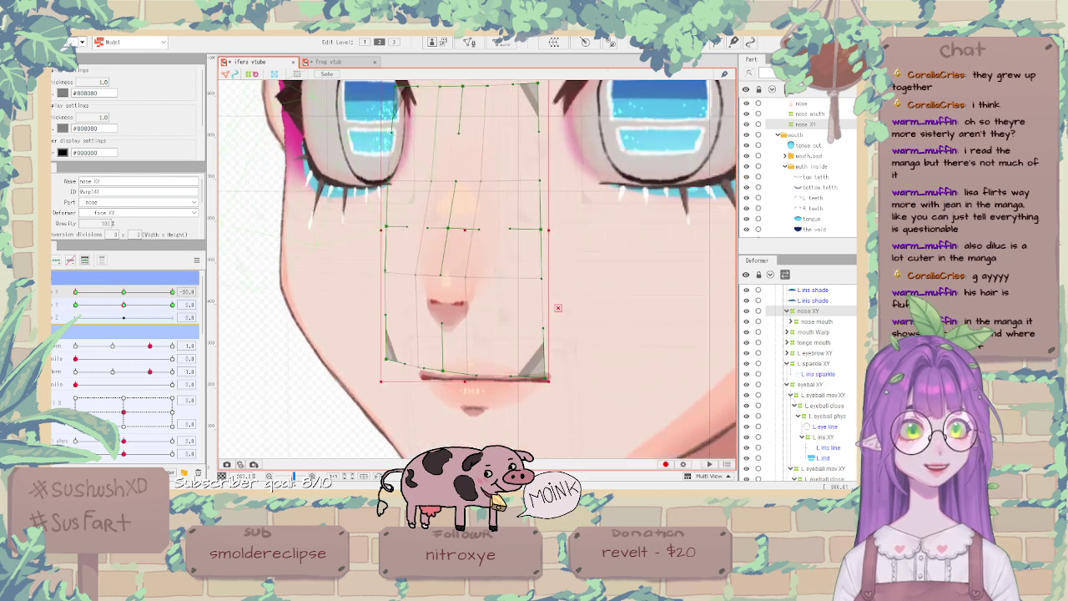
scroll(433, 366, down, 2)
scroll(436, 369, up, 2)
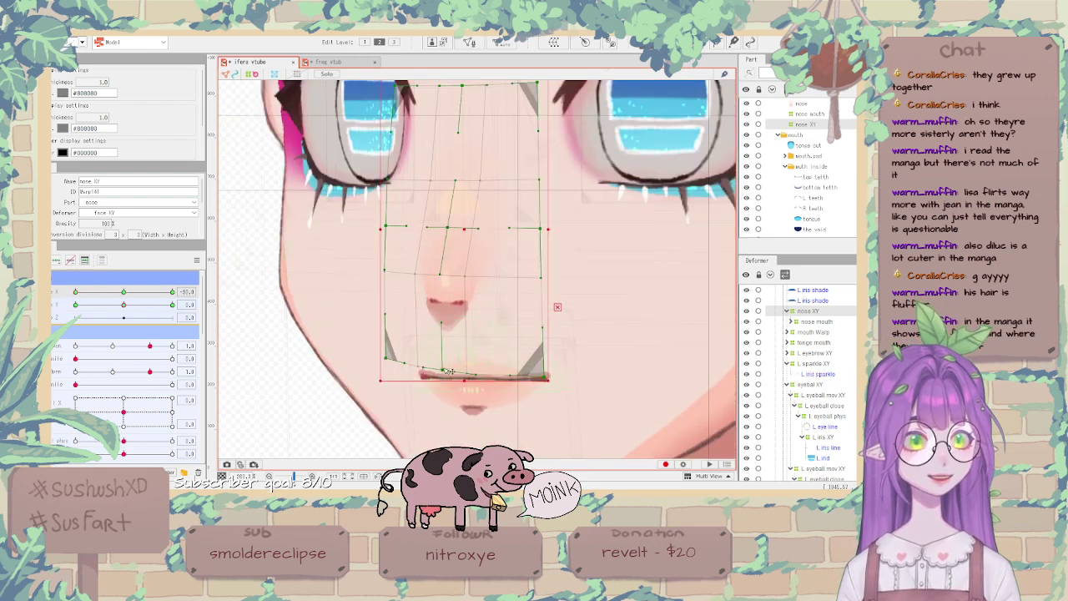
Nudge the nose XY warp's lower centre point, and shift the inner lattice points across the nose slightly toward the far cheek.
drag(443, 370, 448, 371)
drag(409, 264, 506, 292)
drag(448, 274, 445, 274)
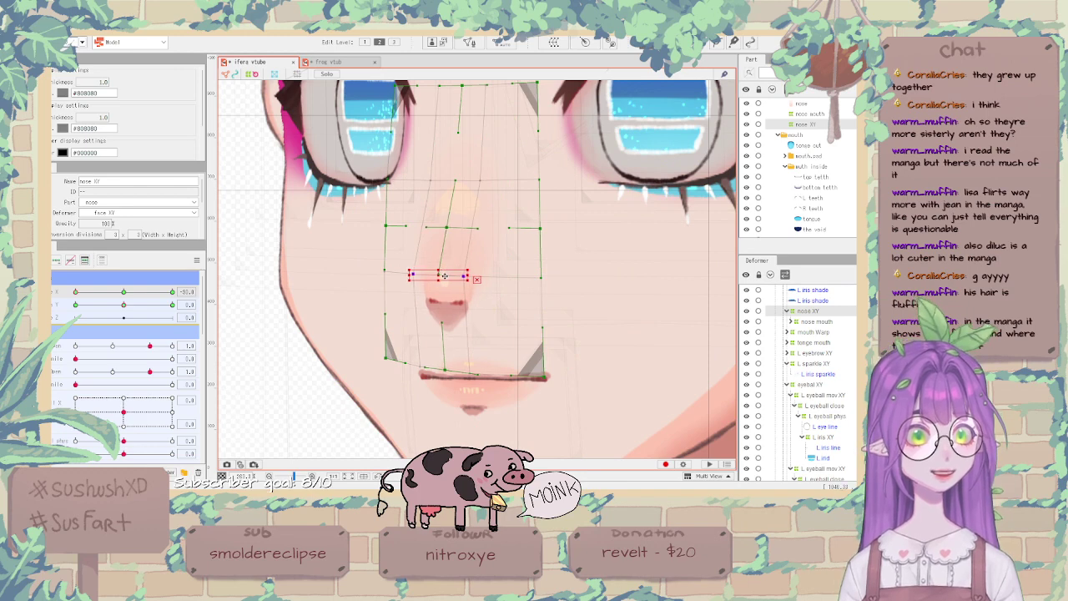
scroll(448, 289, down, 2)
scroll(454, 351, up, 2)
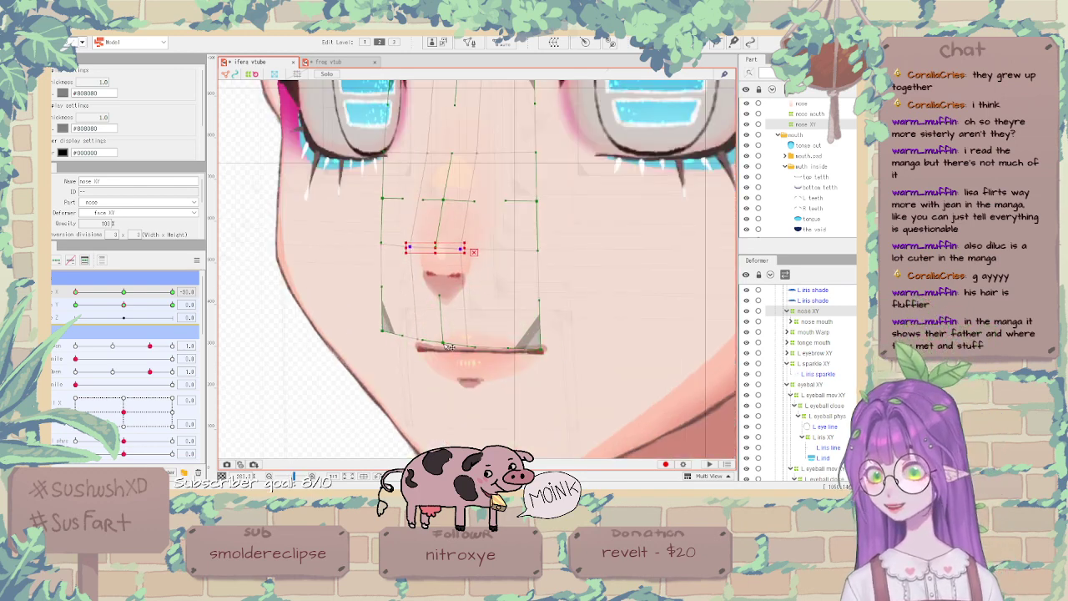
scroll(401, 284, down, 3)
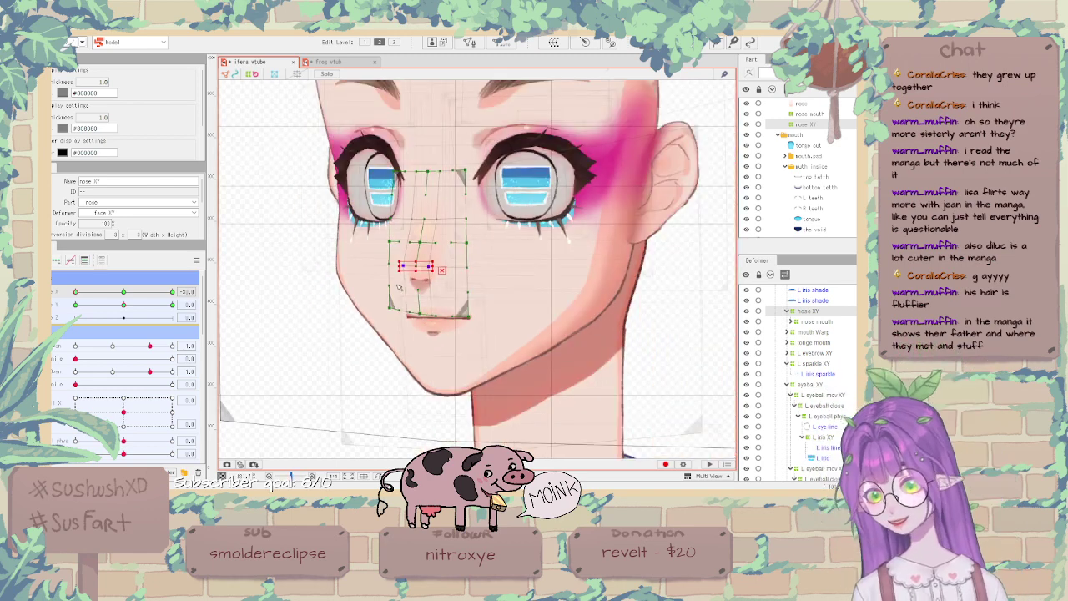
scroll(402, 277, up, 4)
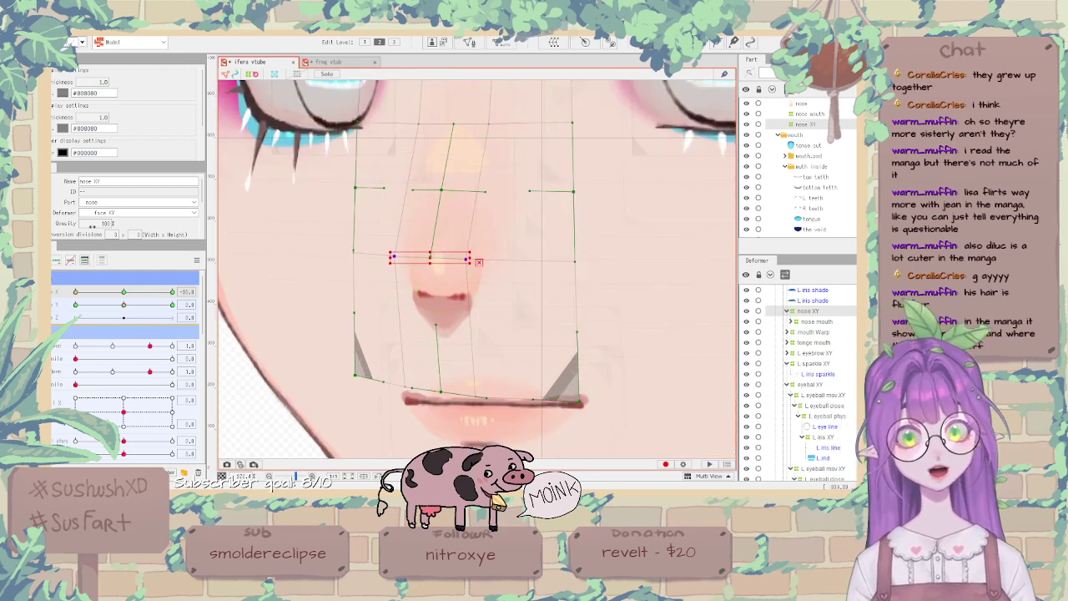
Add lattice rows to the nose XY warp through its height divisions, and shift the inner points under the nose tip toward the far cheek.
scroll(116, 196, down, 2)
scroll(136, 197, up, 2)
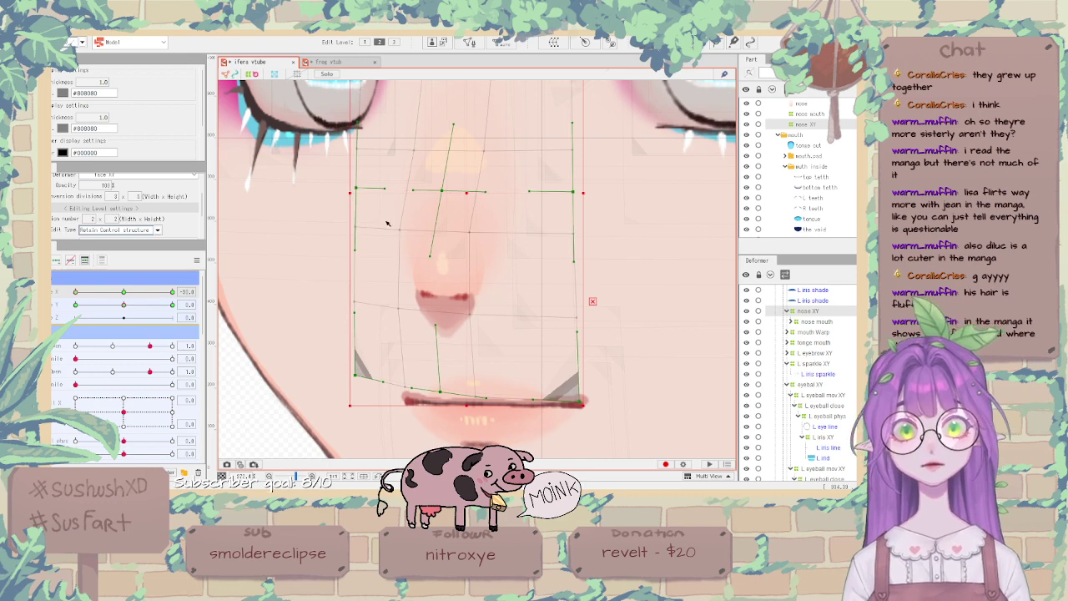
drag(386, 290, 484, 326)
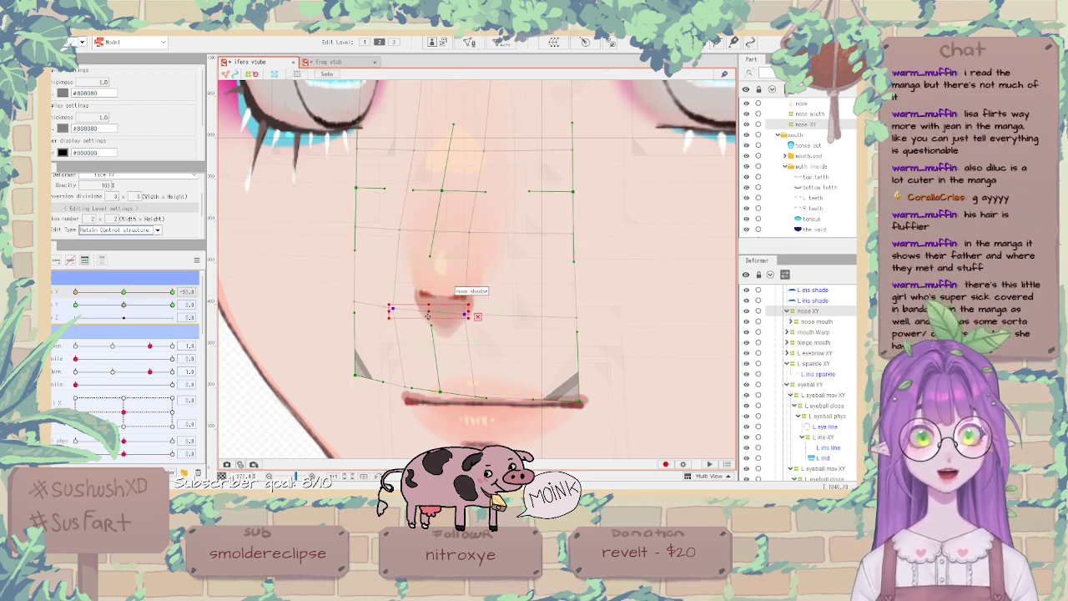
drag(428, 316, 424, 316)
scroll(422, 292, down, 1)
scroll(445, 329, up, 1)
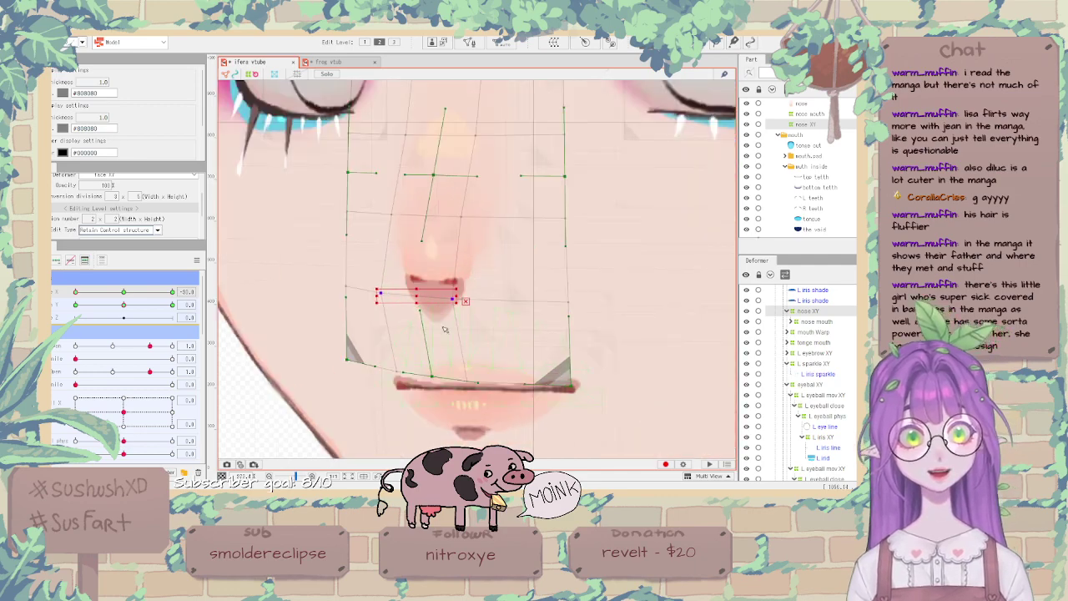
scroll(444, 329, down, 2)
drag(125, 292, 75, 293)
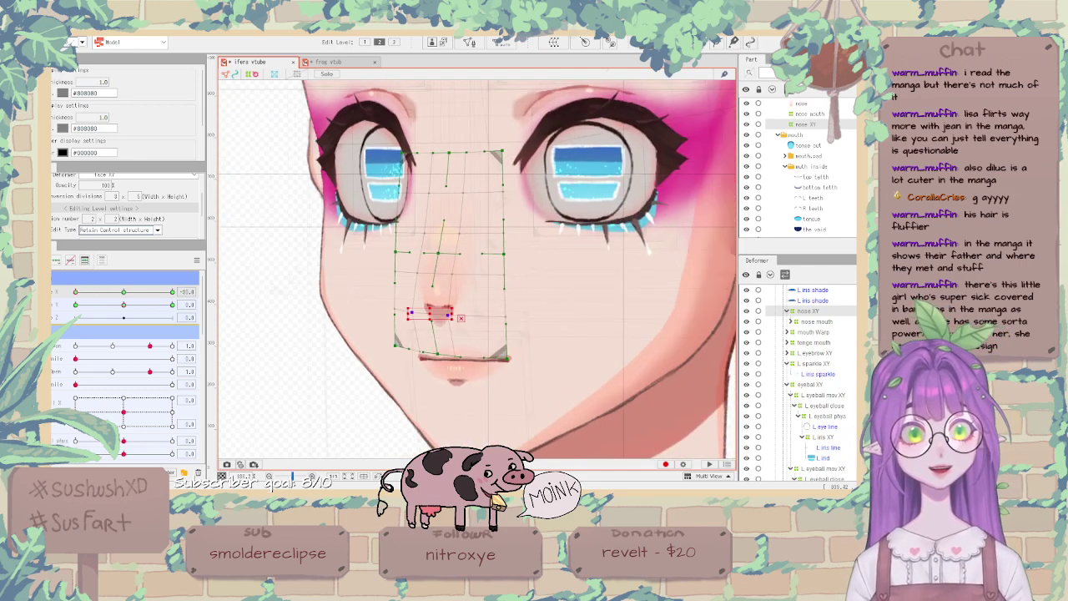
Try to tilt the row of inner points under the nose tip, and undo the rotation.
scroll(439, 302, up, 3)
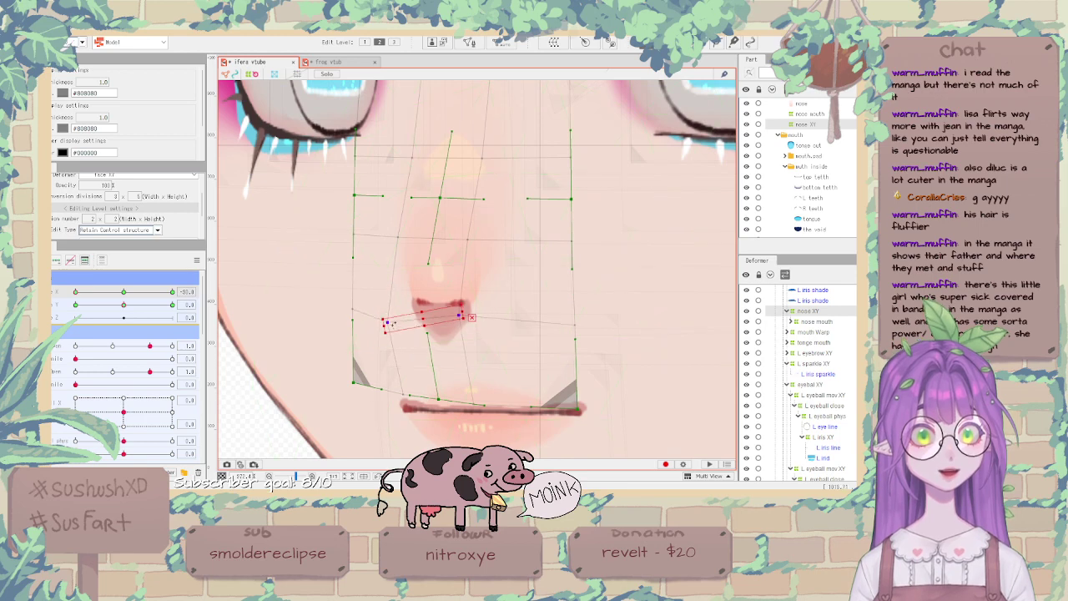
drag(394, 324, 401, 337)
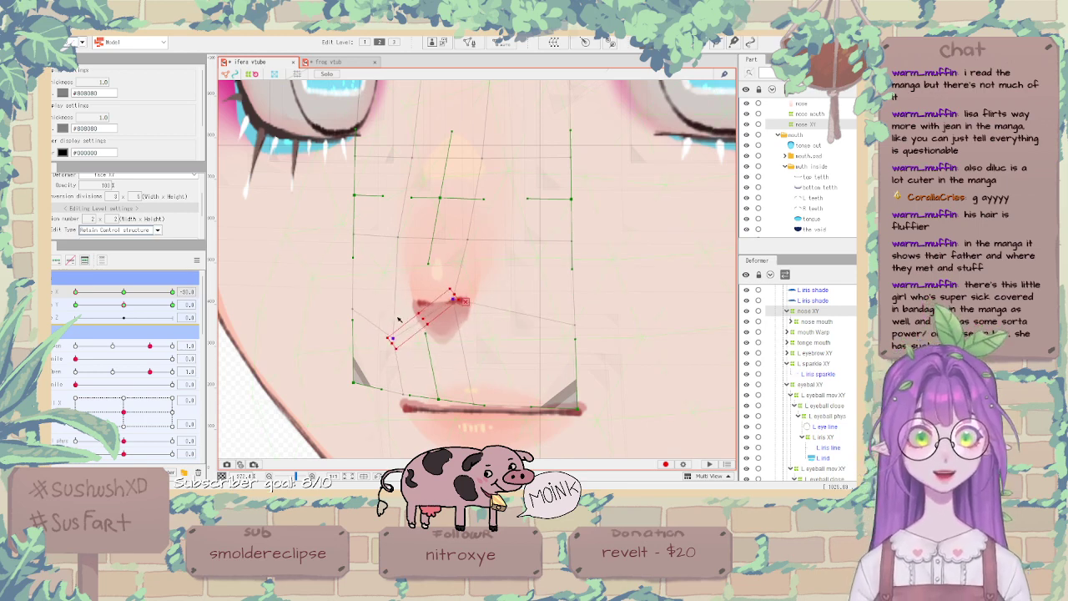
key(ctrl+z)
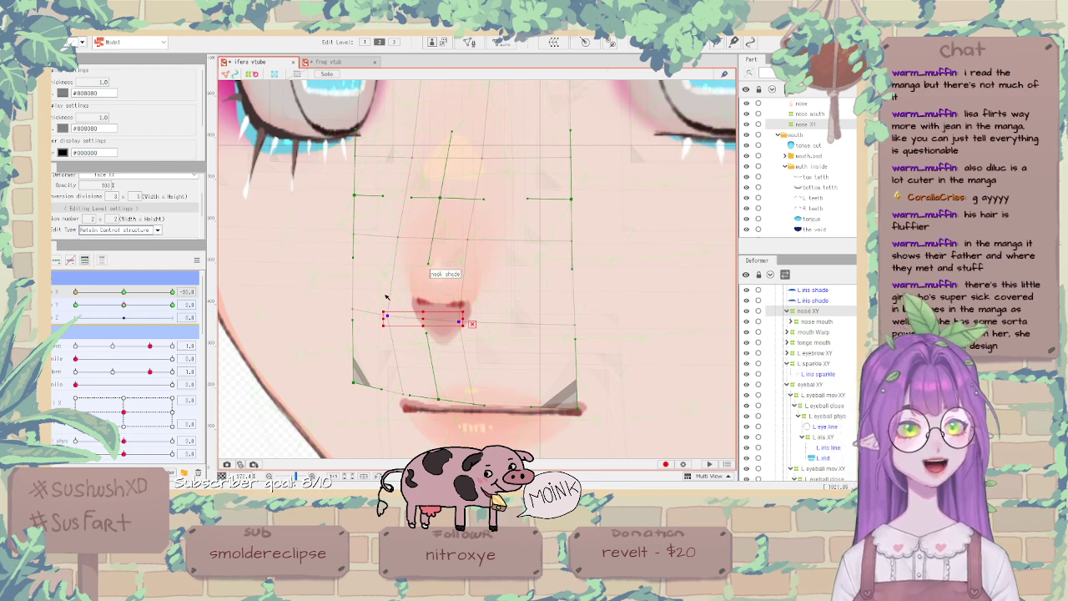
Adjust single inner points beside the nose tip and pull down the nose XY warp's bottom corner on the far side.
click(391, 314)
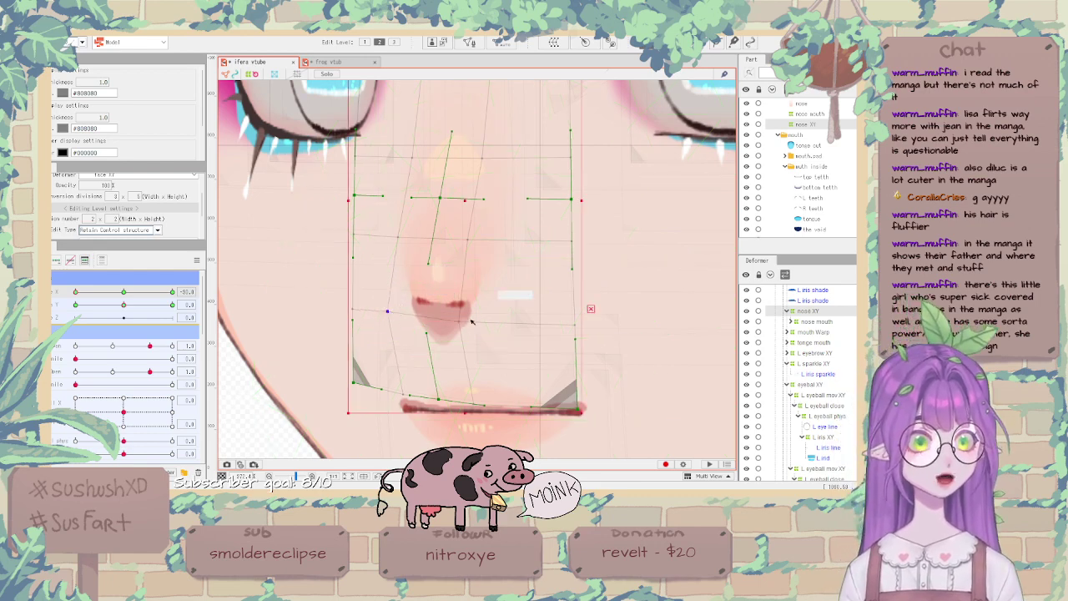
scroll(469, 323, down, 3)
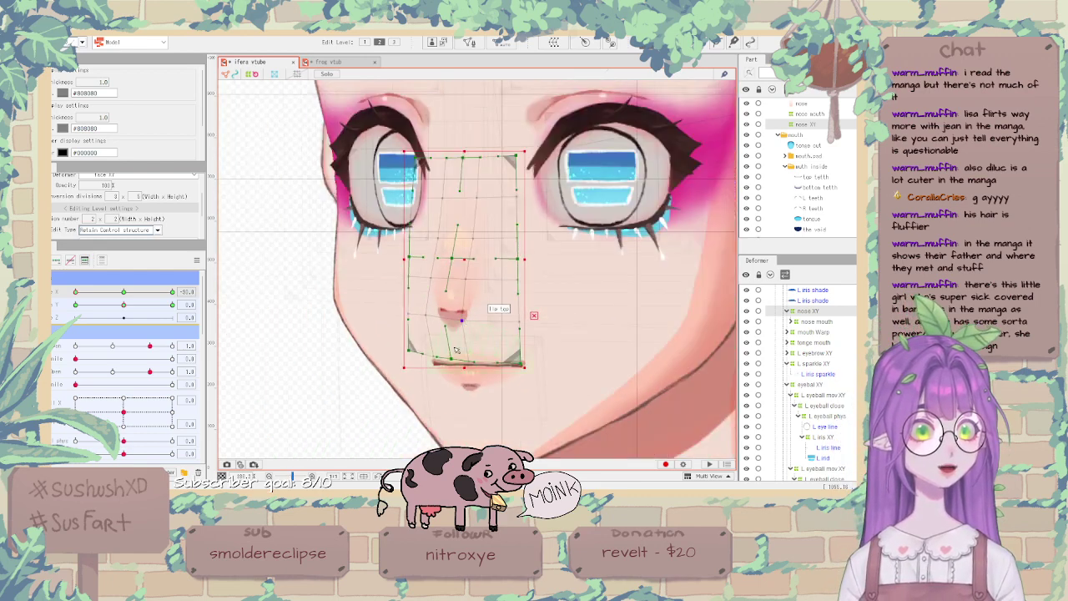
scroll(459, 350, up, 3)
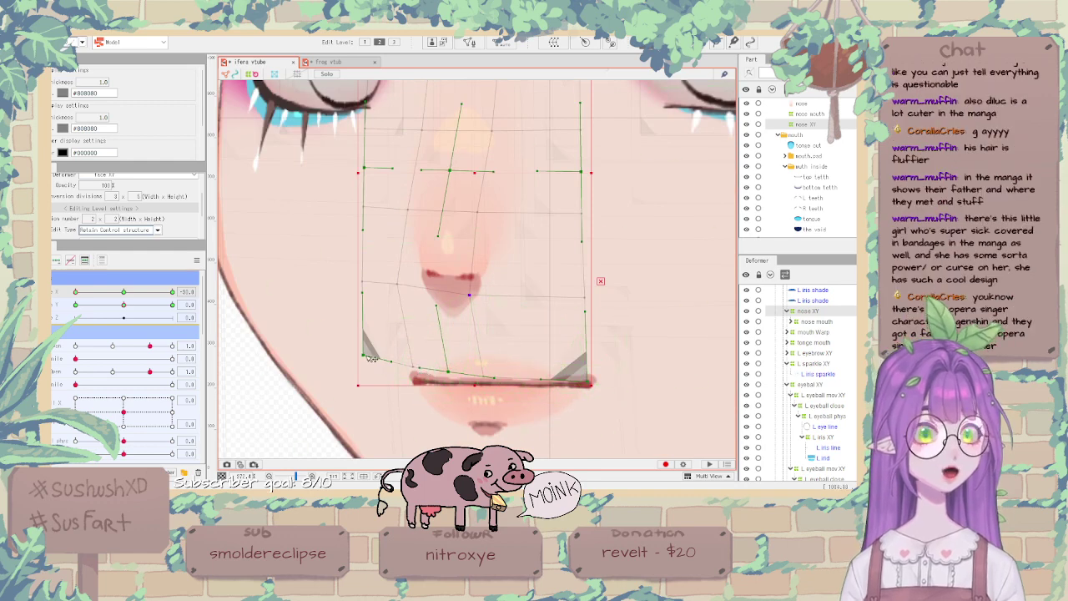
drag(364, 356, 372, 369)
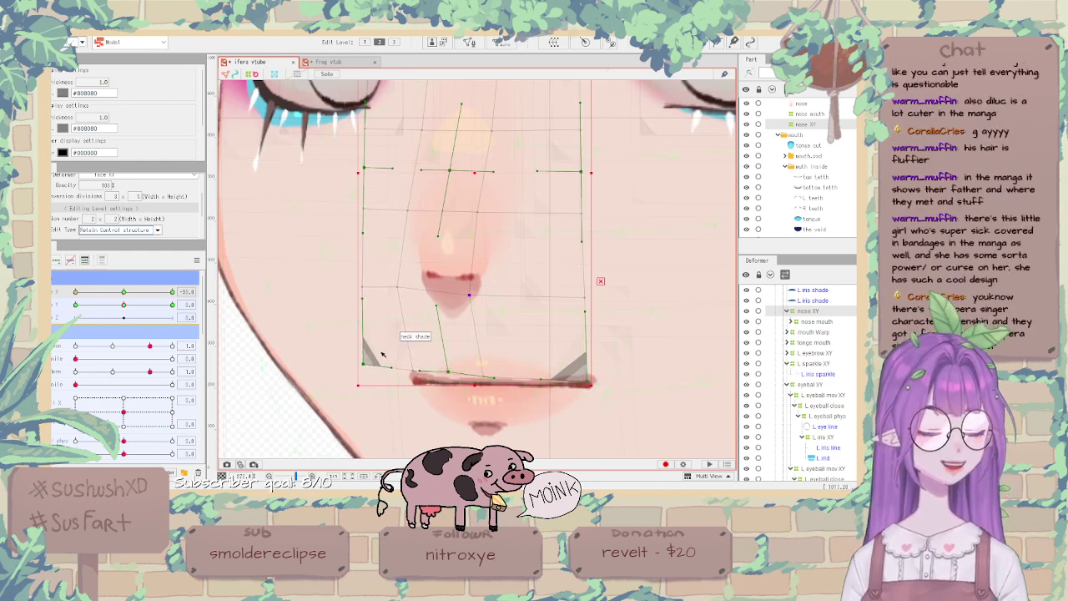
scroll(376, 353, down, 3)
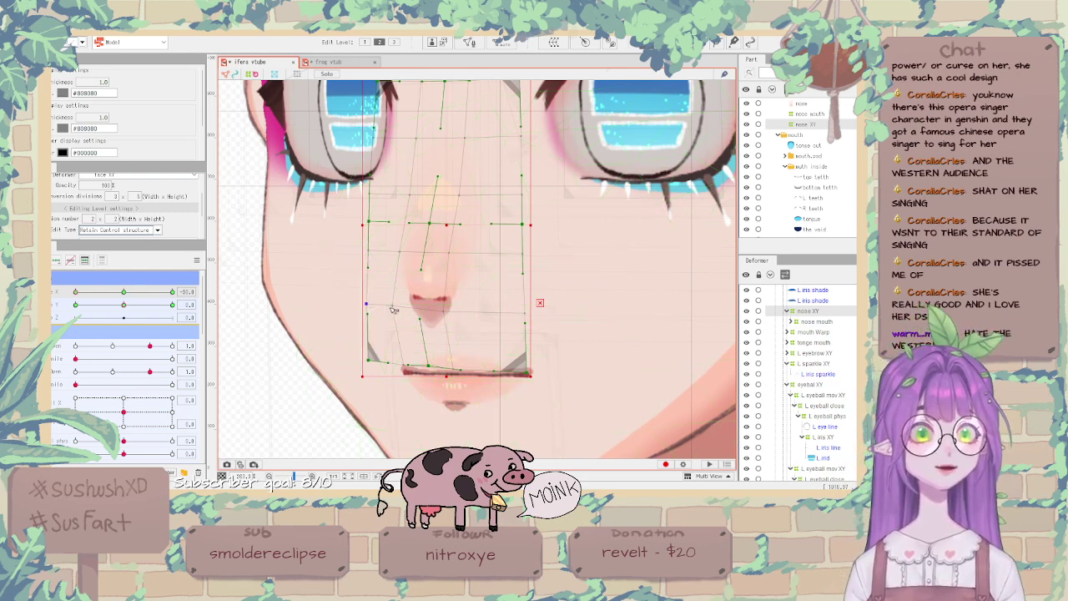
Deselect the nose XY warp and review the nose on the whole head by sweeping X from 0 to -30.
scroll(428, 316, down, 3)
scroll(427, 317, up, 3)
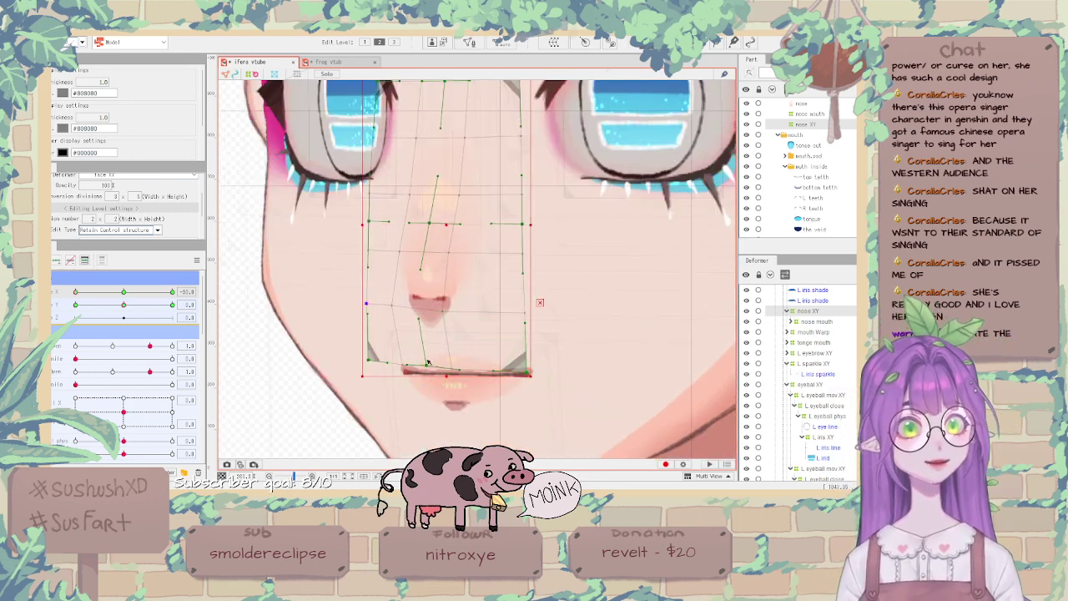
scroll(428, 250, down, 3)
scroll(428, 252, down, 3)
click(300, 270)
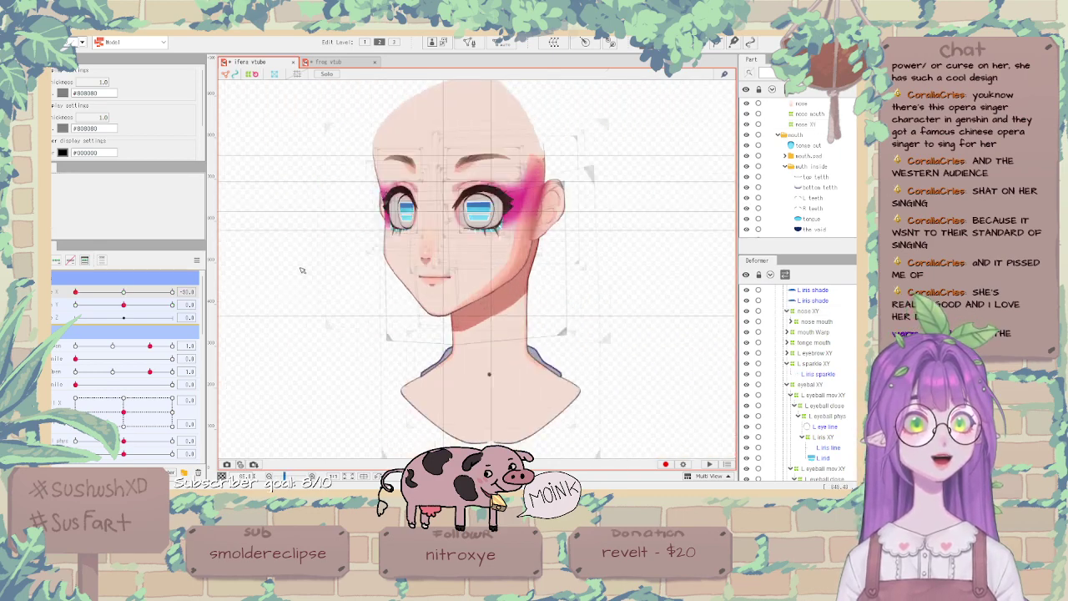
drag(122, 293, 62, 297)
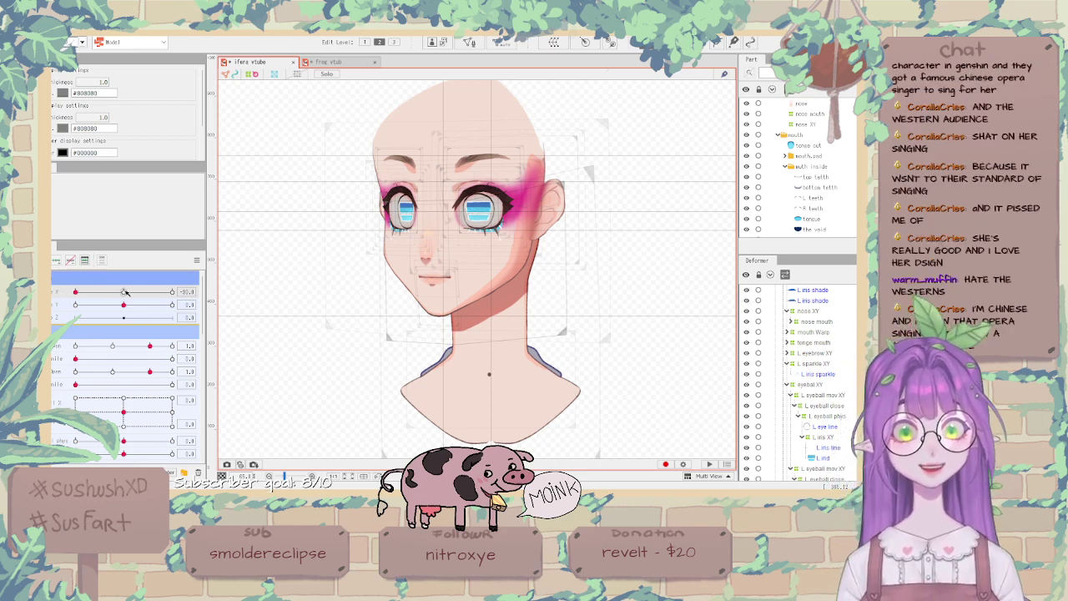
drag(125, 292, 56, 292)
Examine the turned face and the far eye up close at X -30, and compare the face with X 0.
scroll(492, 249, up, 2)
scroll(492, 249, up, 2)
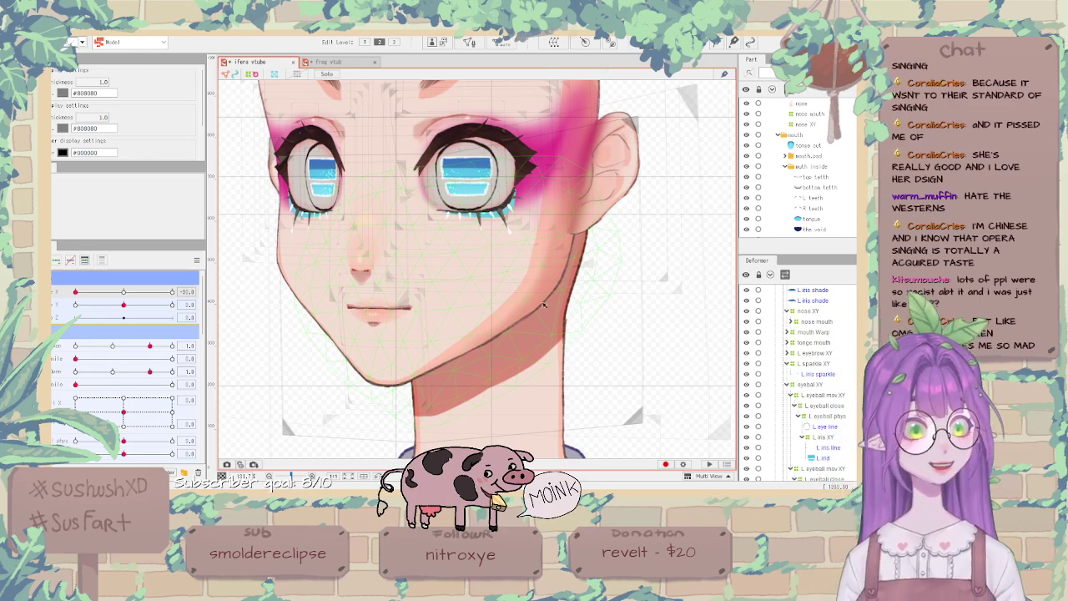
scroll(545, 328, down, 2)
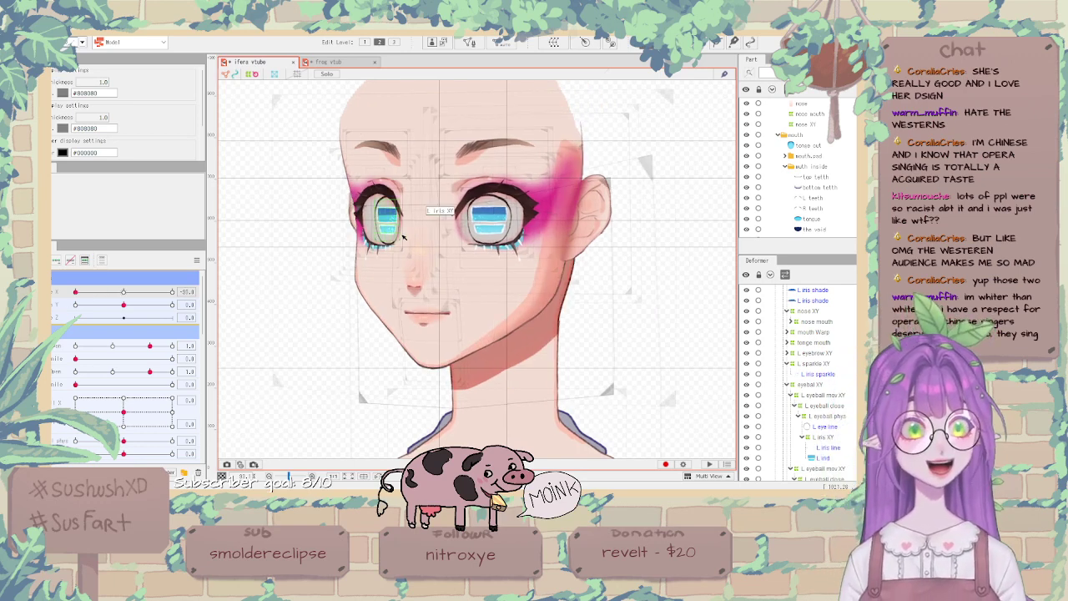
scroll(402, 238, up, 5)
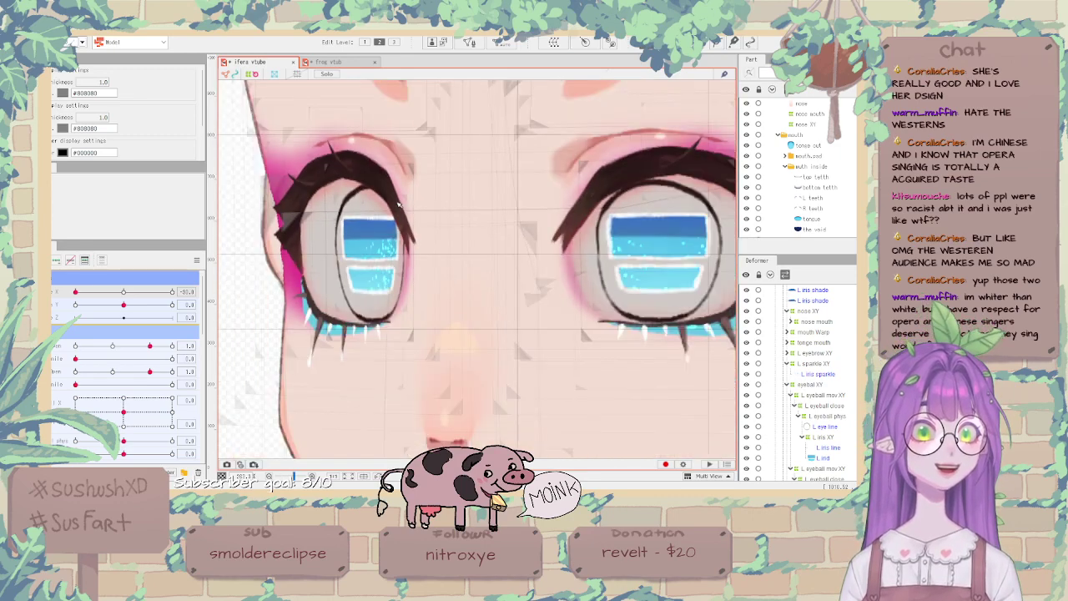
scroll(400, 203, down, 5)
scroll(400, 202, up, 5)
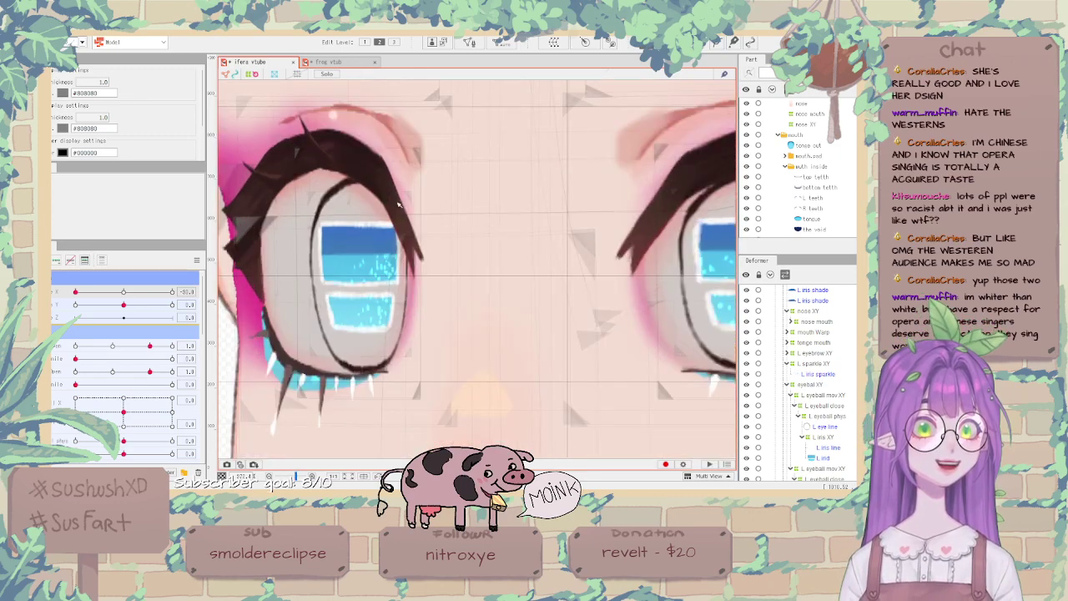
scroll(398, 205, down, 5)
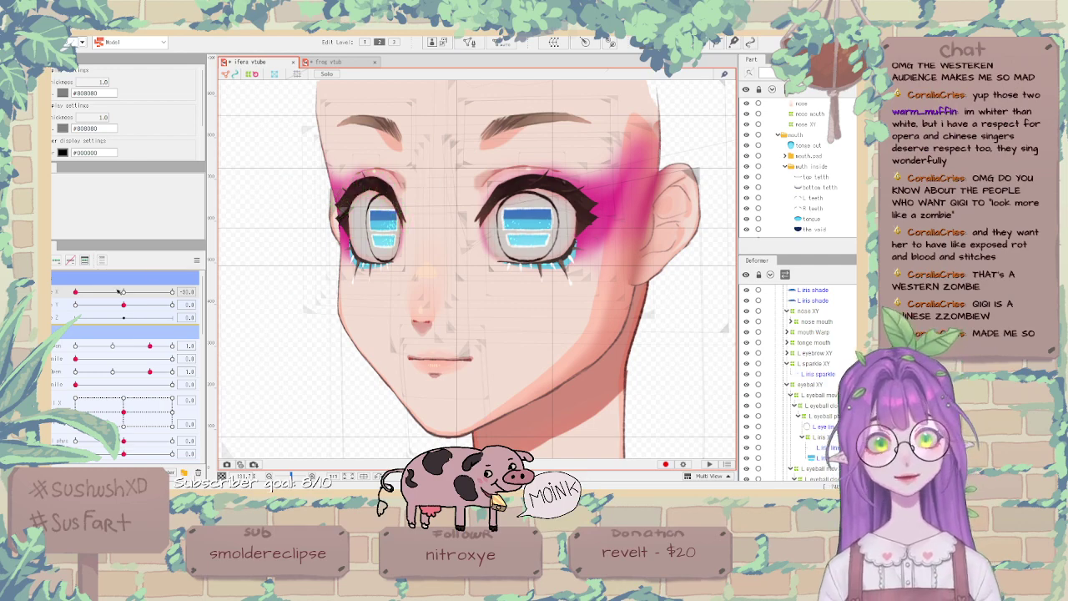
drag(120, 292, 53, 306)
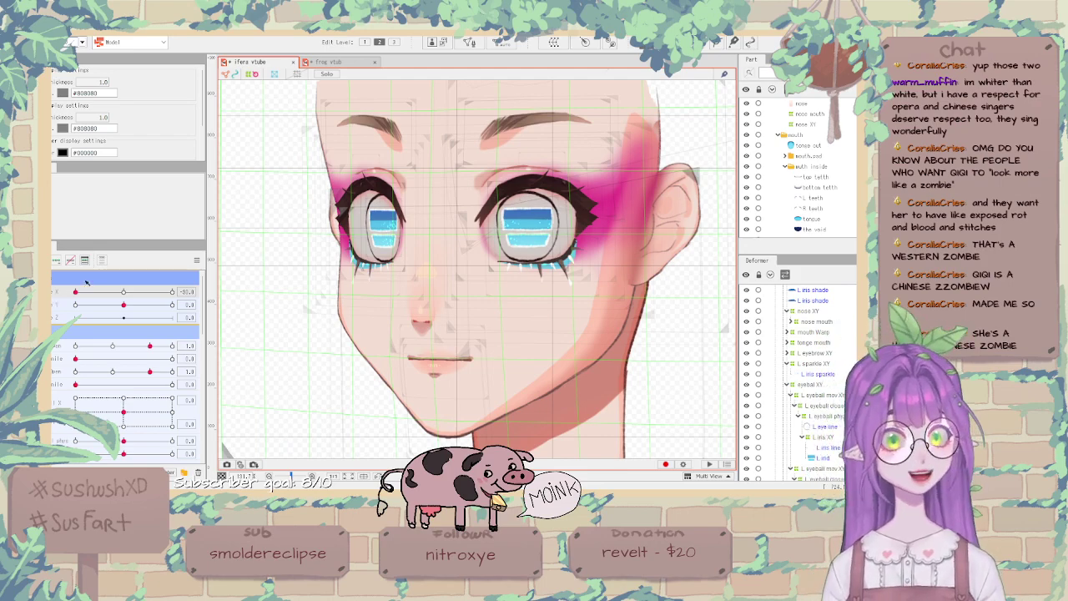
Compare the face at X -30 with X 0, reset the parameters to default values, and inspect one eye up close.
mouse_move(76, 291)
mouse_down()
mouse_move(119, 292)
mouse_move(62, 297)
mouse_move(117, 292)
mouse_move(75, 293)
mouse_up()
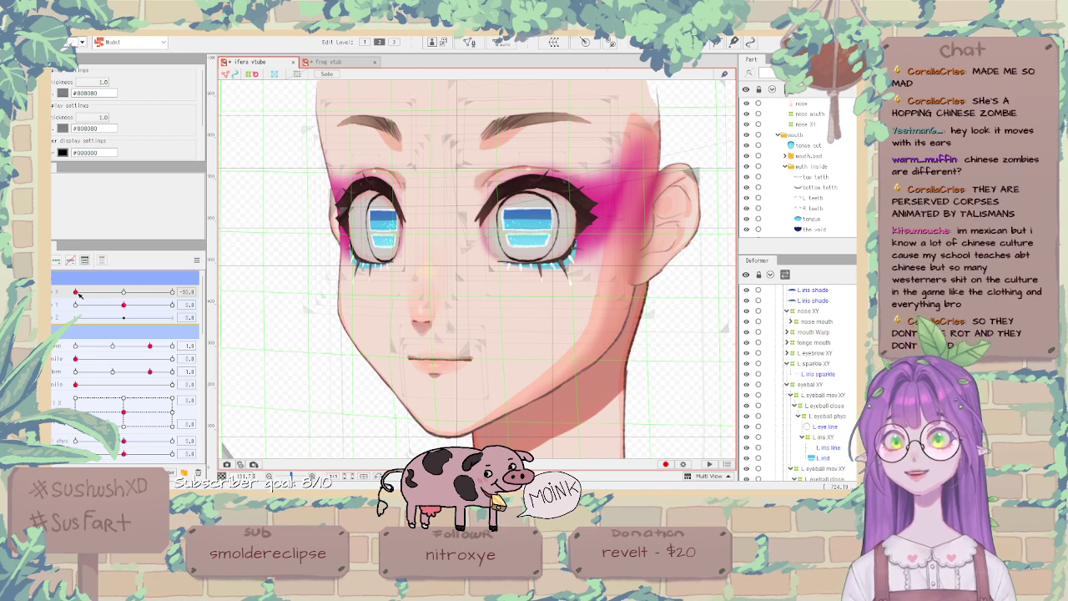
drag(79, 296, 124, 293)
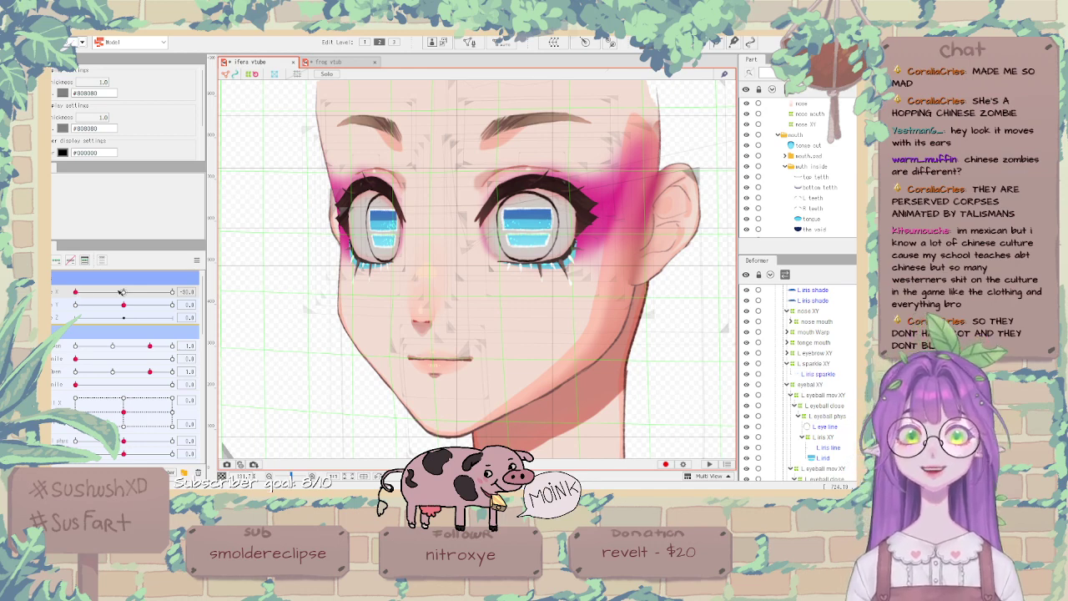
click(196, 261)
click(215, 259)
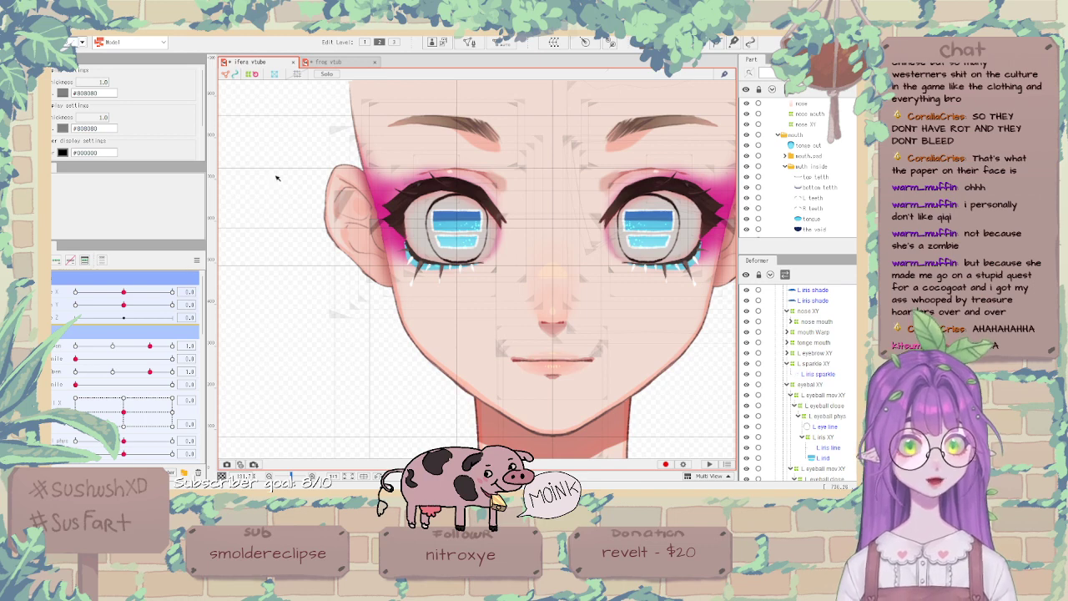
scroll(417, 203, up, 3)
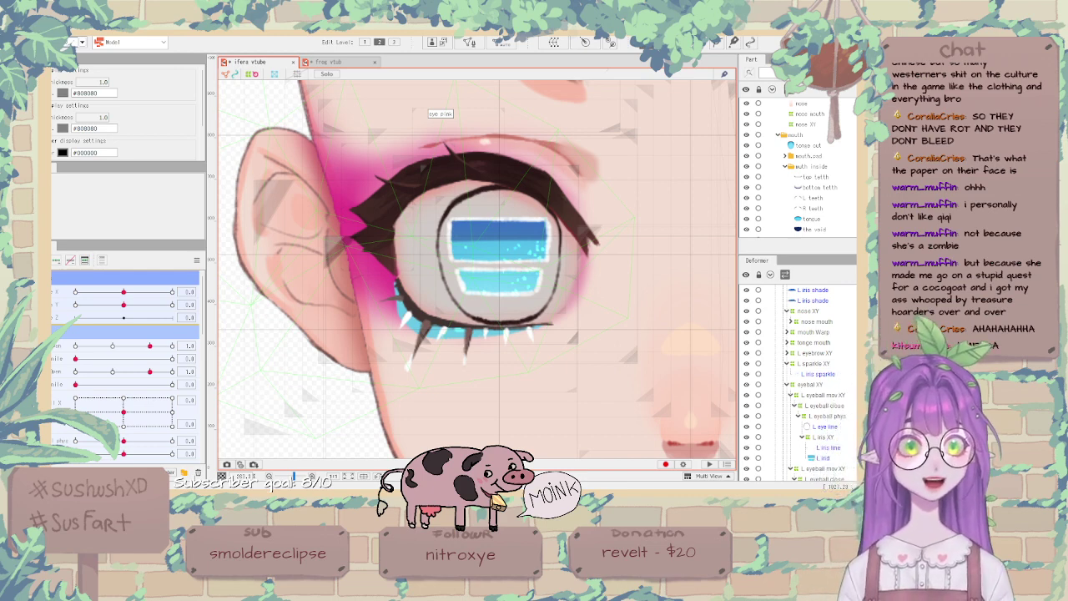
scroll(363, 309, down, 5)
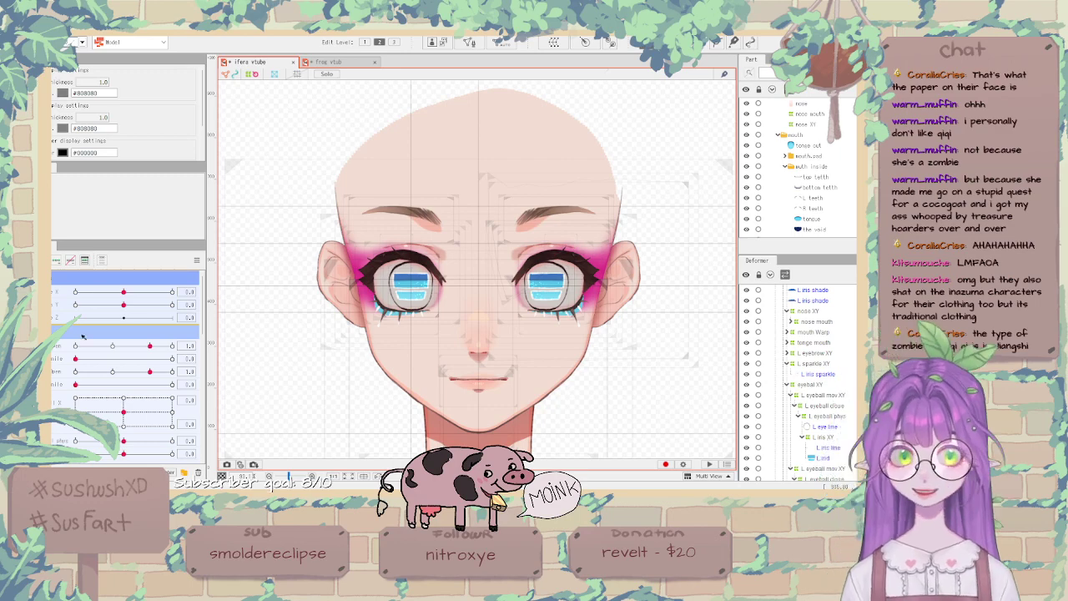
Check the head turn by sweeping X on both sides of 0 and out to -30, resetting the parameters to default values.
mouse_move(123, 292)
mouse_down()
mouse_move(73, 291)
mouse_move(137, 291)
mouse_up()
click(198, 260)
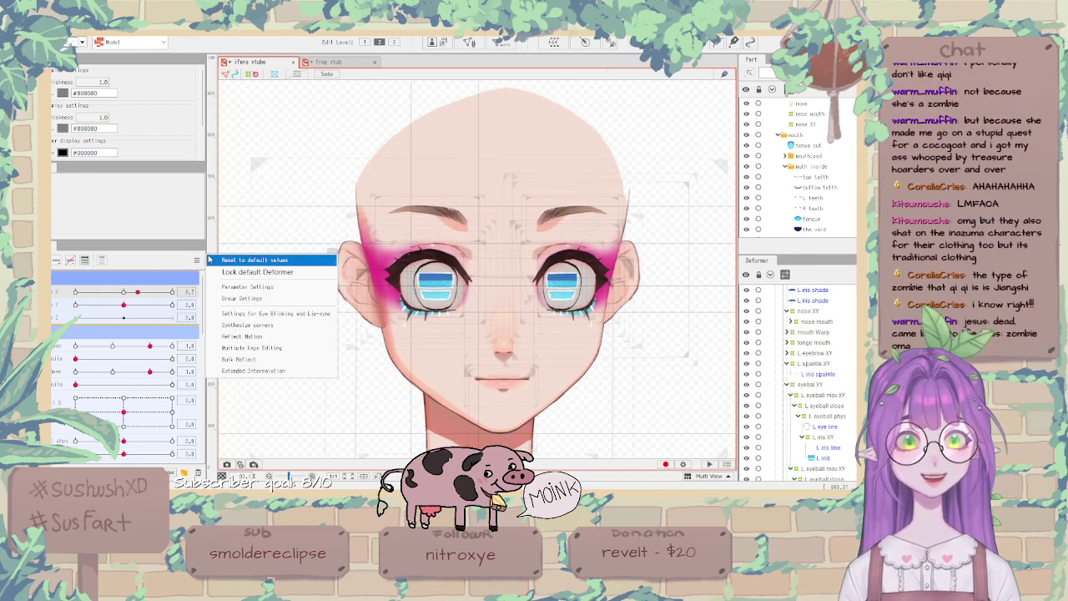
click(251, 256)
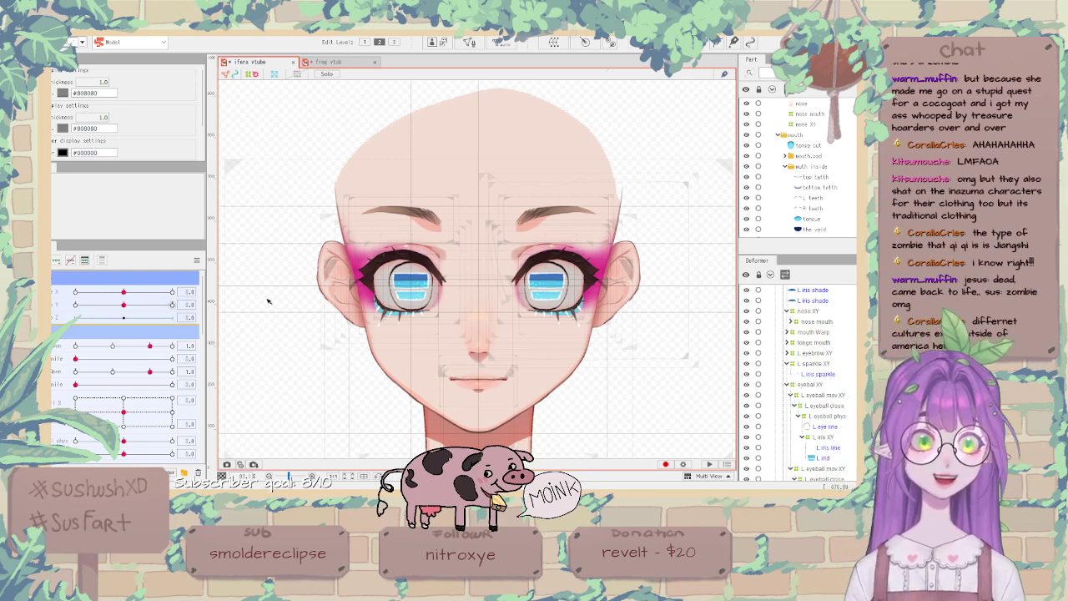
right_click(690, 257)
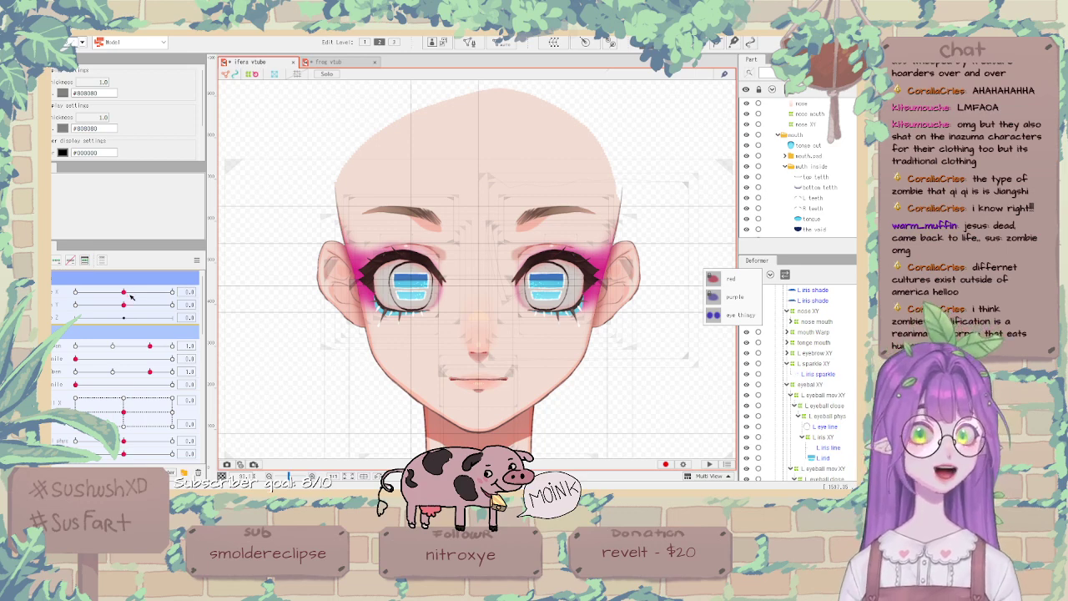
drag(125, 292, 63, 293)
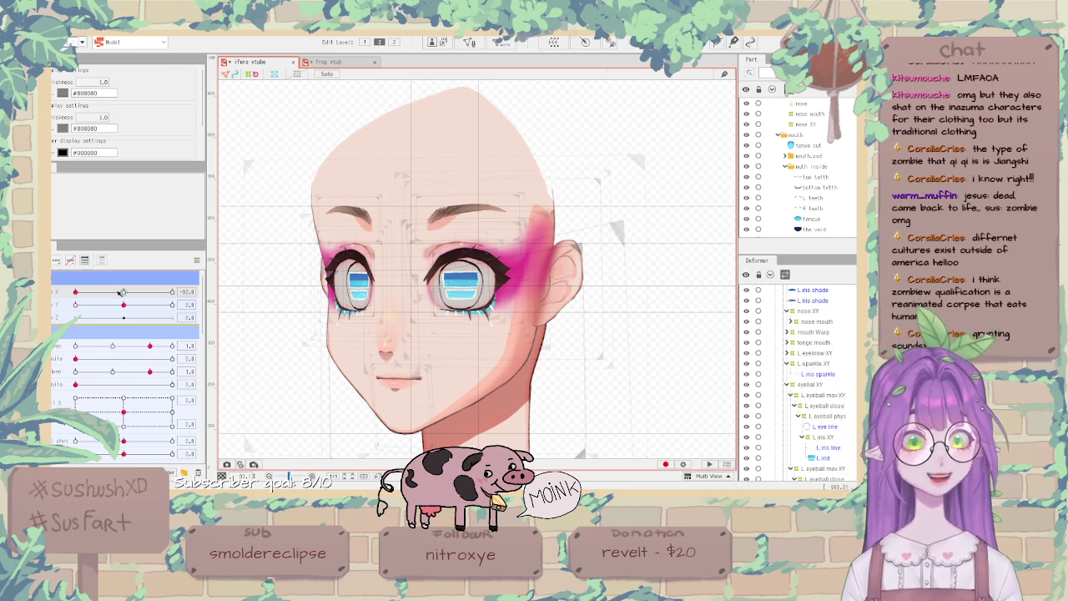
mouse_move(122, 292)
mouse_down()
mouse_move(134, 296)
mouse_move(100, 292)
mouse_move(171, 298)
mouse_move(117, 292)
mouse_up()
click(197, 261)
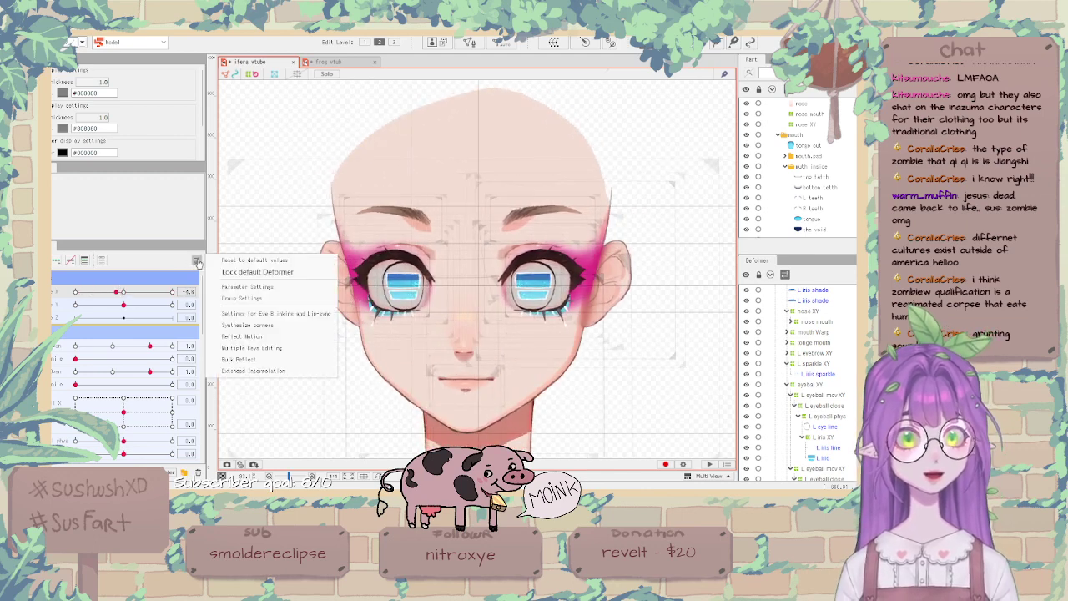
click(243, 259)
Find and select the nose XY warp among the deformers and turn the head to X -30.
scroll(803, 357, up, 5)
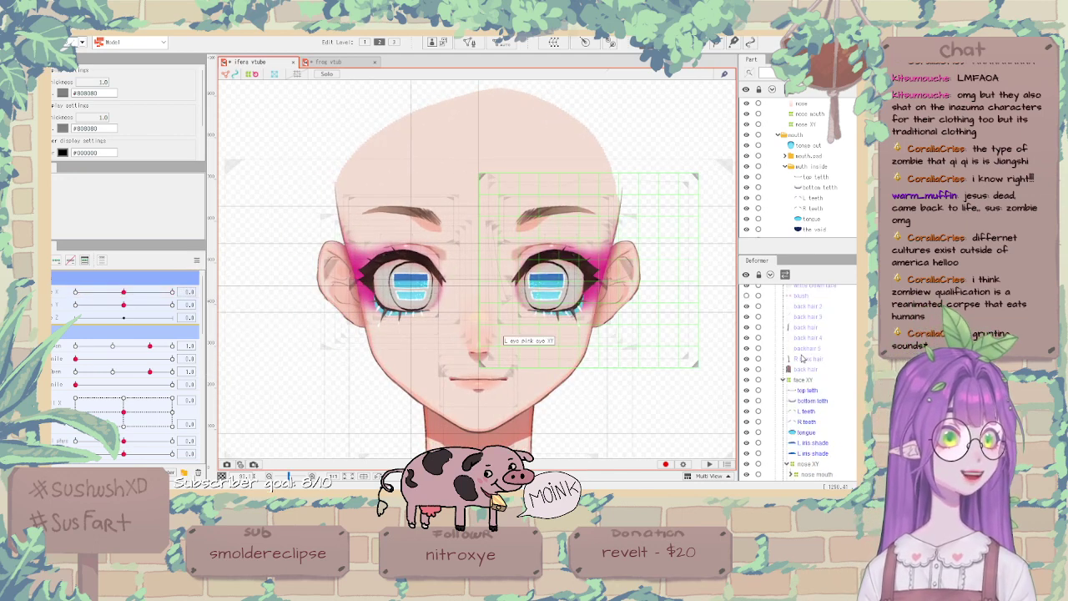
scroll(802, 359, down, 10)
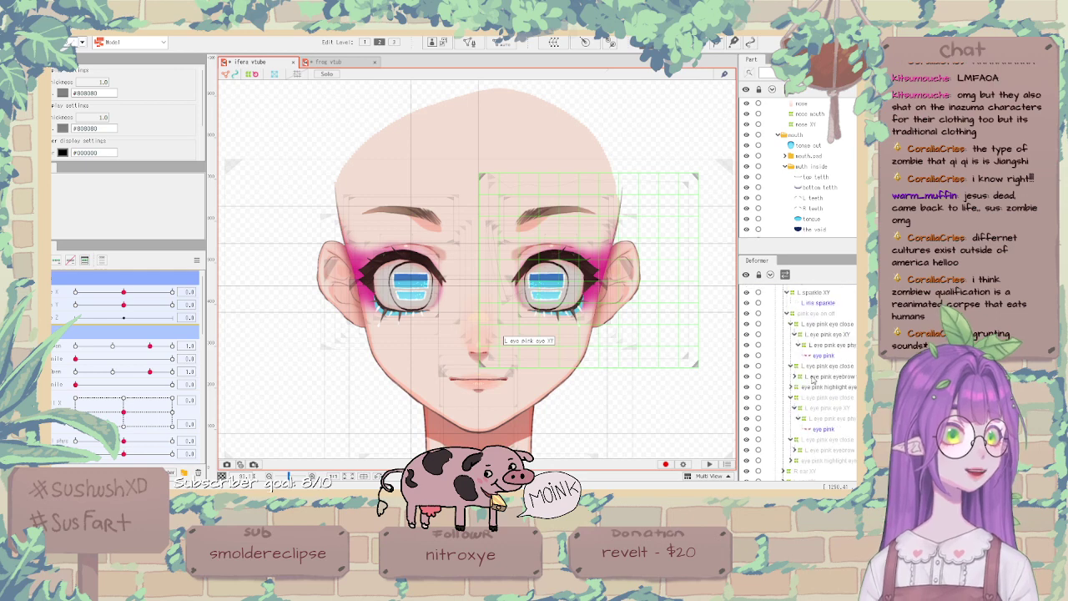
scroll(812, 377, up, 4)
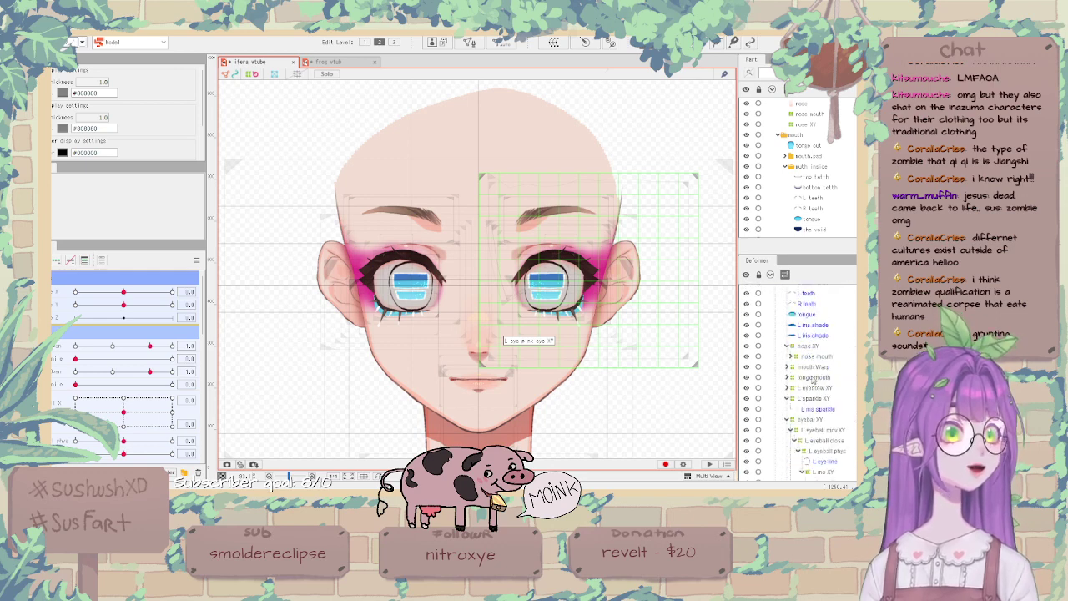
click(814, 347)
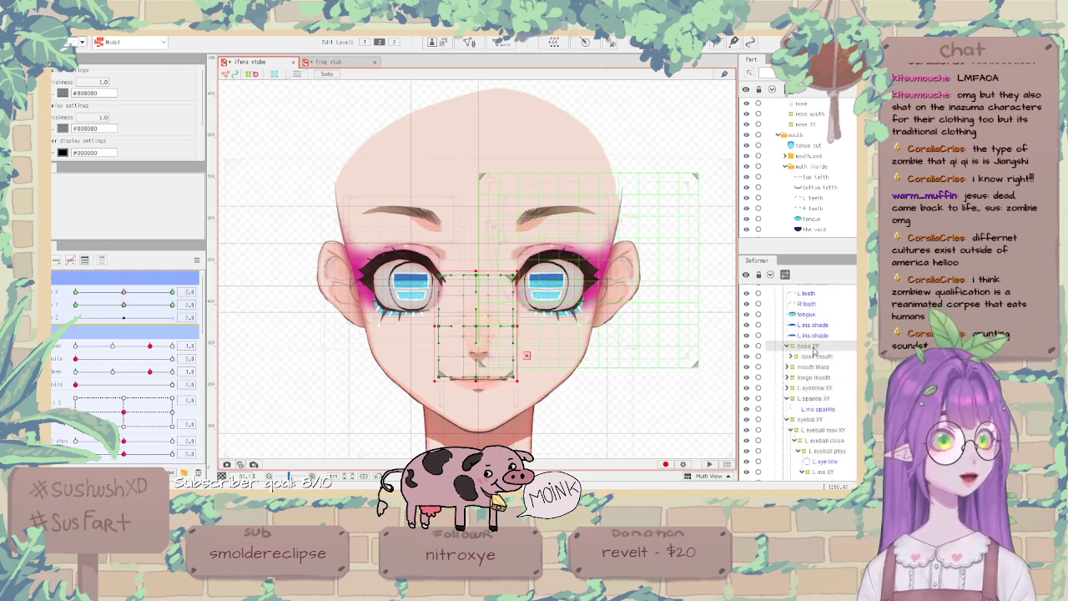
scroll(506, 359, up, 4)
scroll(434, 351, down, 4)
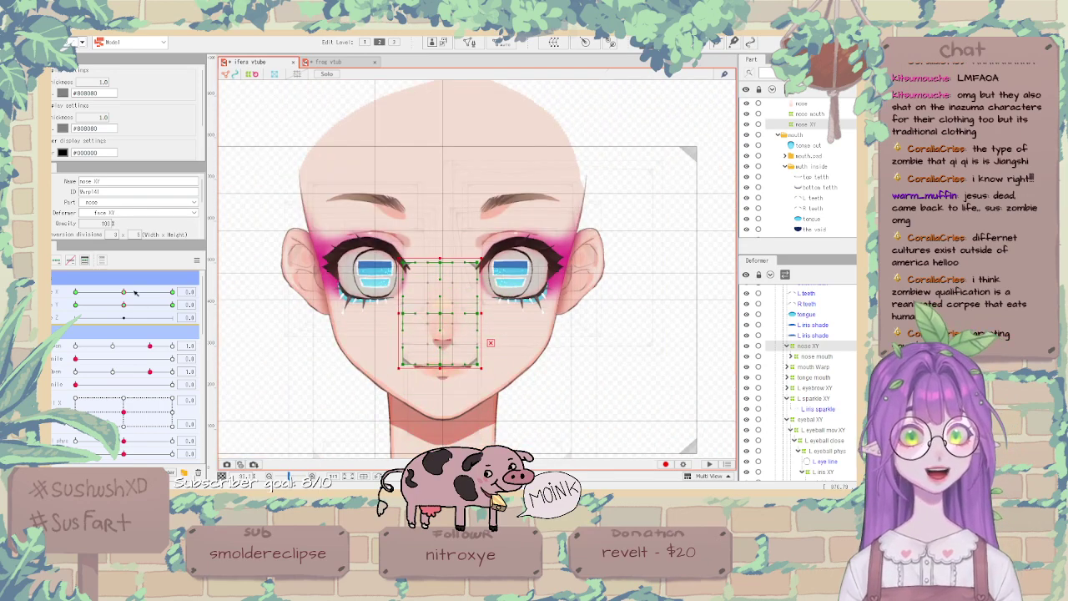
drag(125, 292, 70, 293)
scroll(503, 346, up, 3)
scroll(377, 346, down, 5)
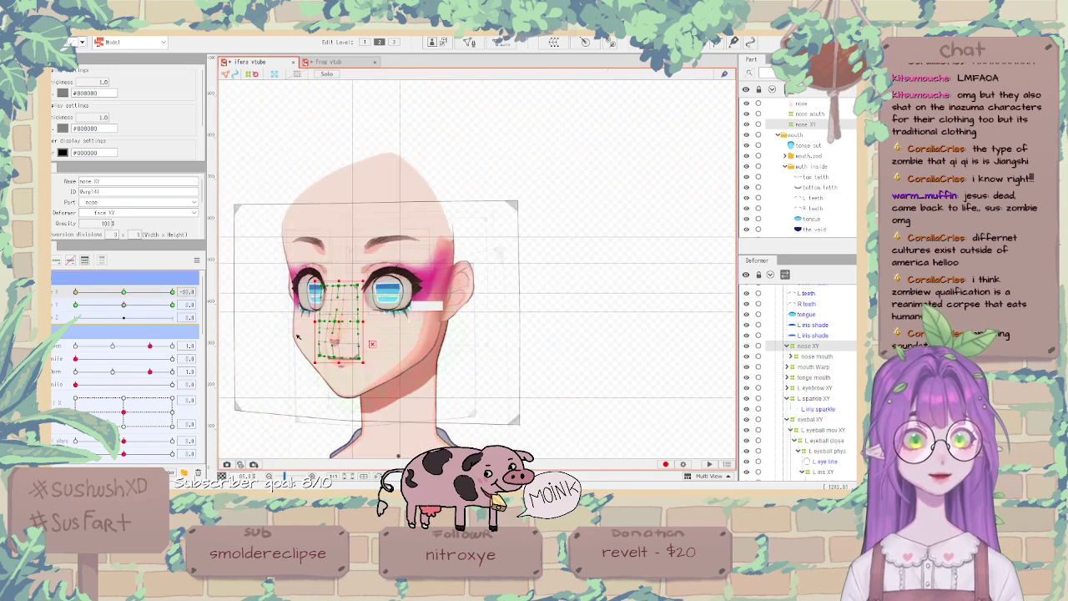
scroll(297, 335, up, 3)
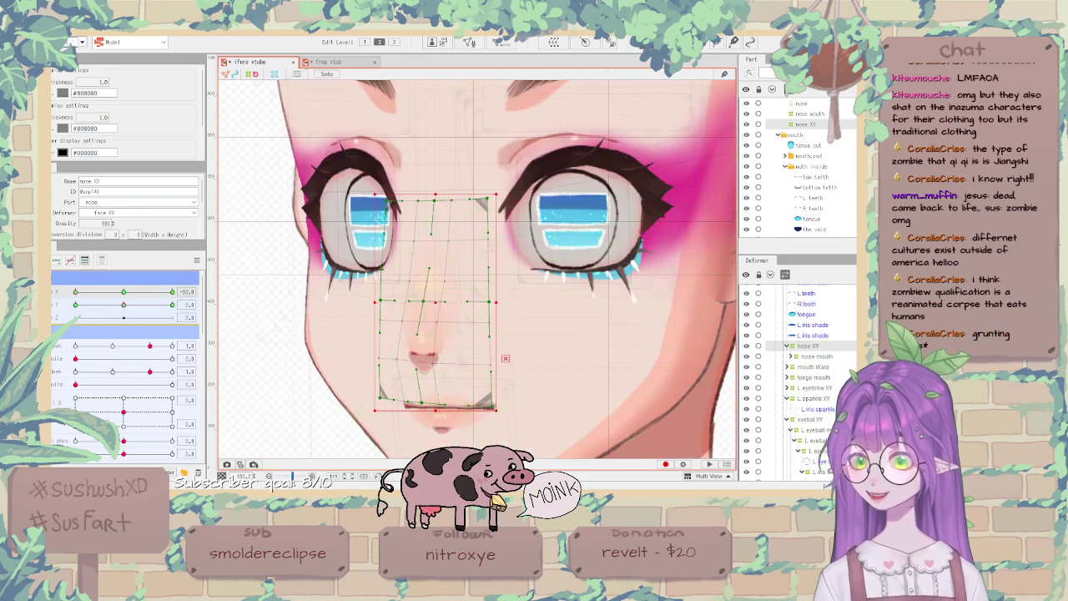
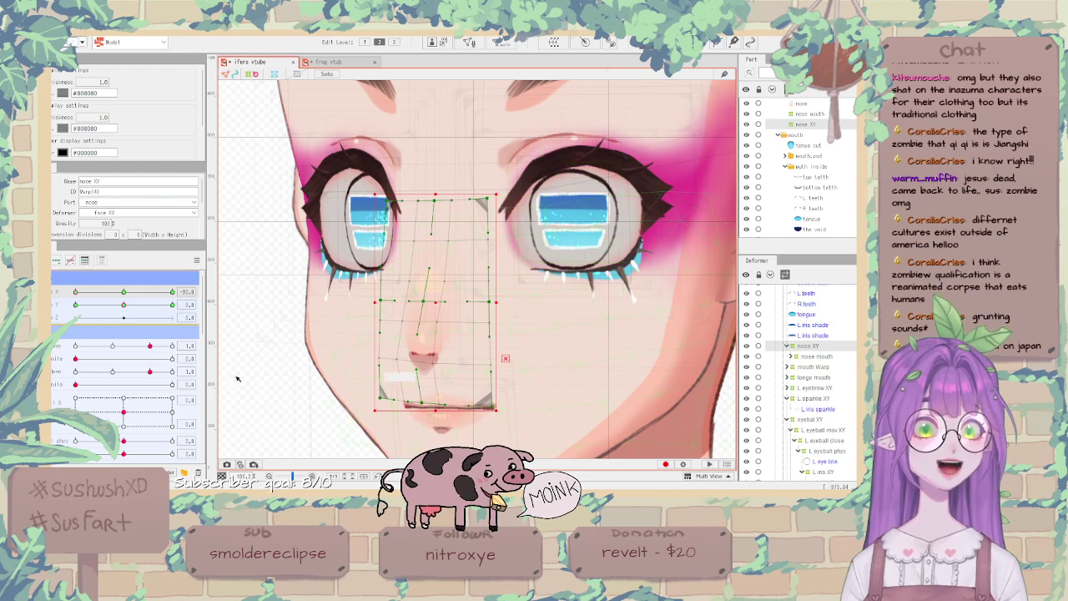
Examine the nose shape and the nose XY warp's points at X -30, both up close and on the whole head.
drag(124, 293, 52, 298)
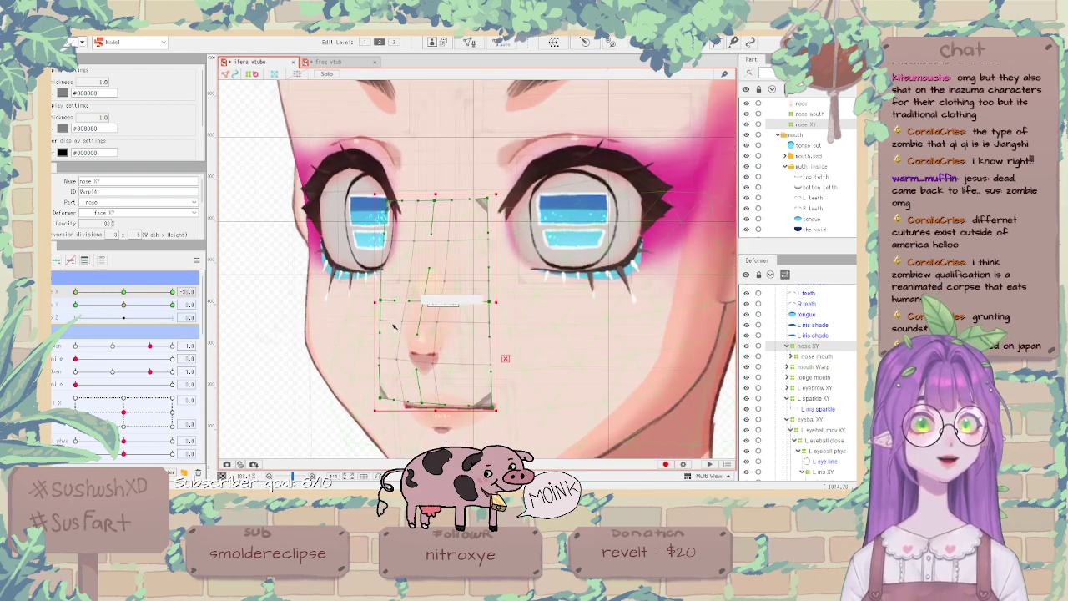
scroll(417, 300, up, 2)
scroll(439, 316, down, 2)
scroll(439, 338, up, 2)
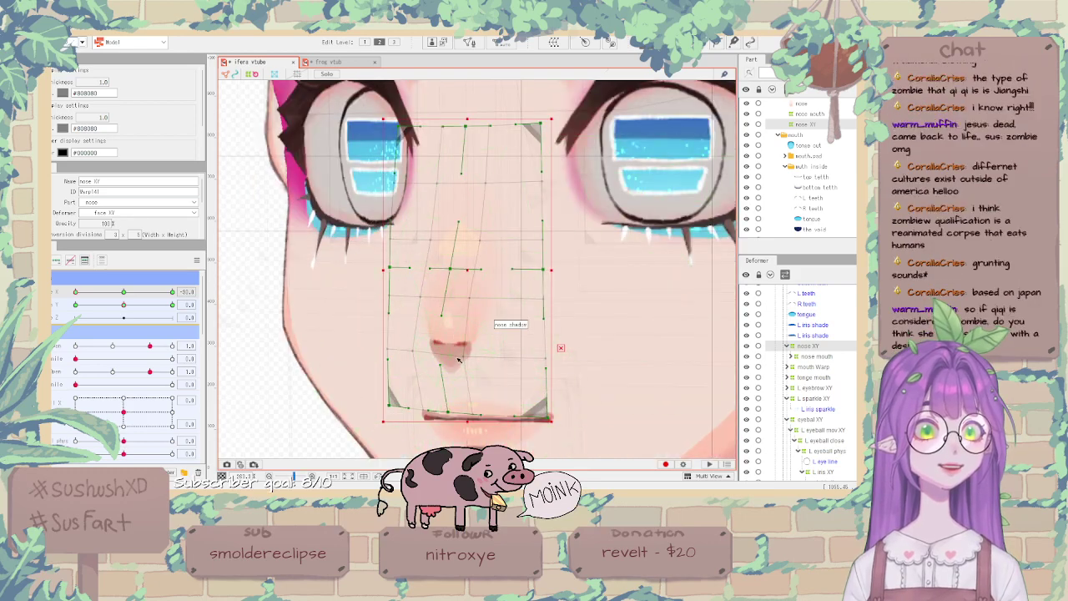
scroll(442, 322, down, 1)
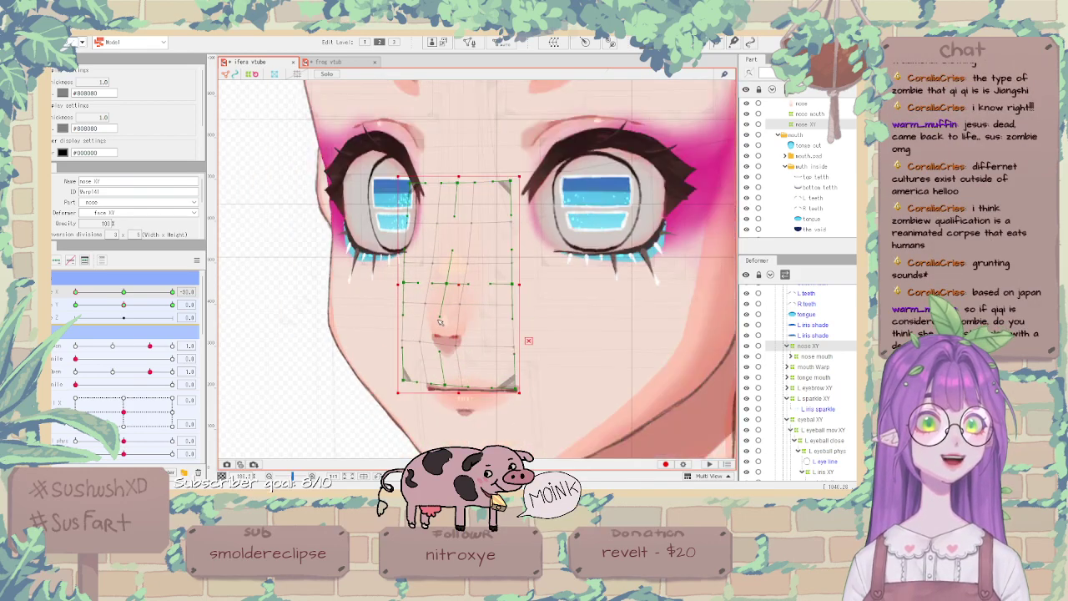
scroll(440, 322, down, 1)
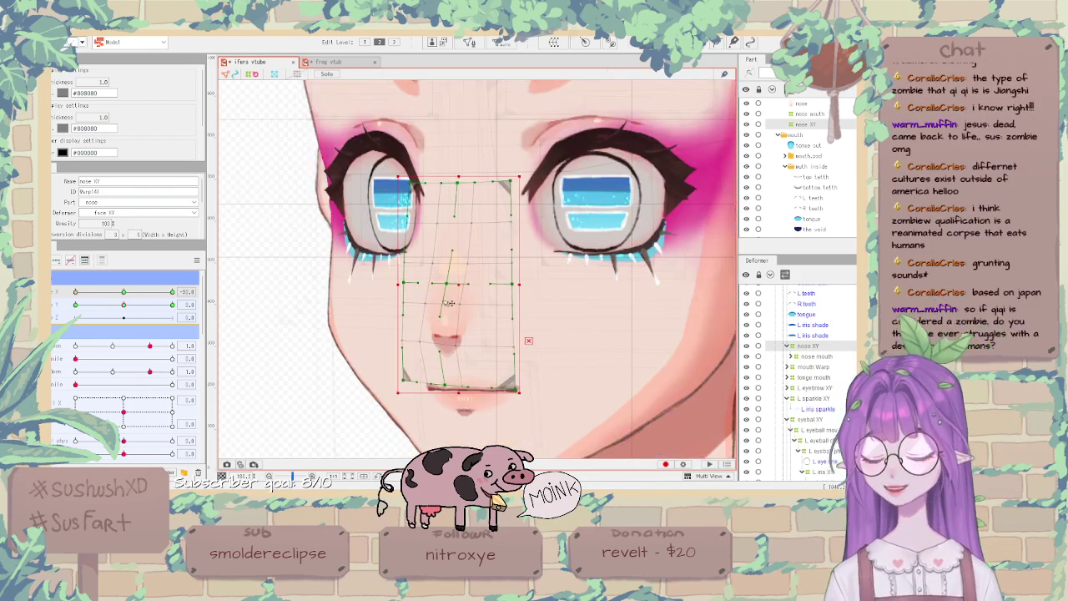
scroll(447, 308, up, 2)
scroll(455, 284, down, 3)
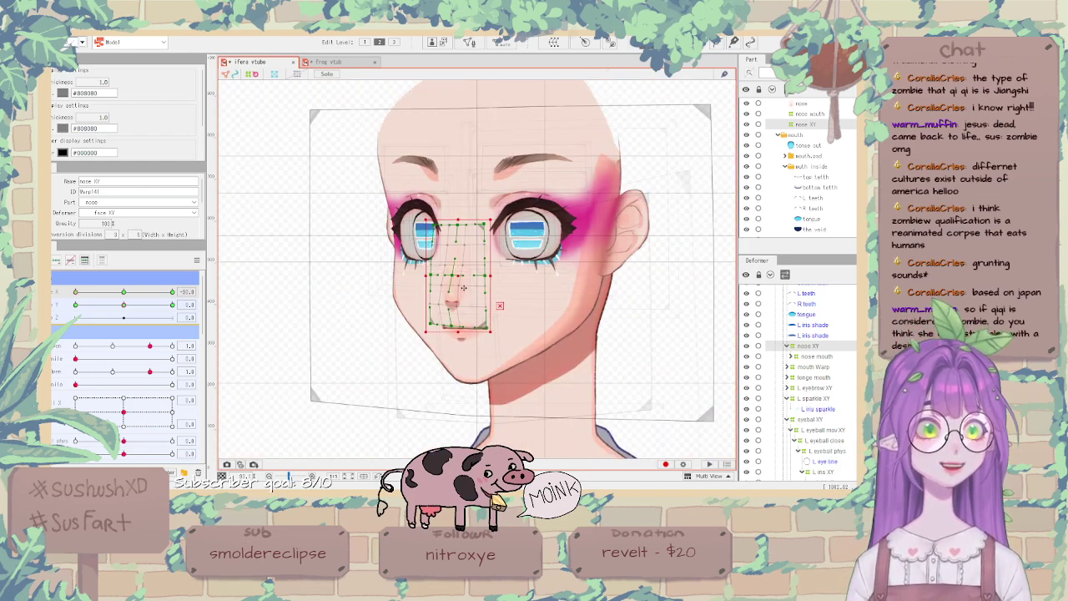
scroll(459, 270, up, 3)
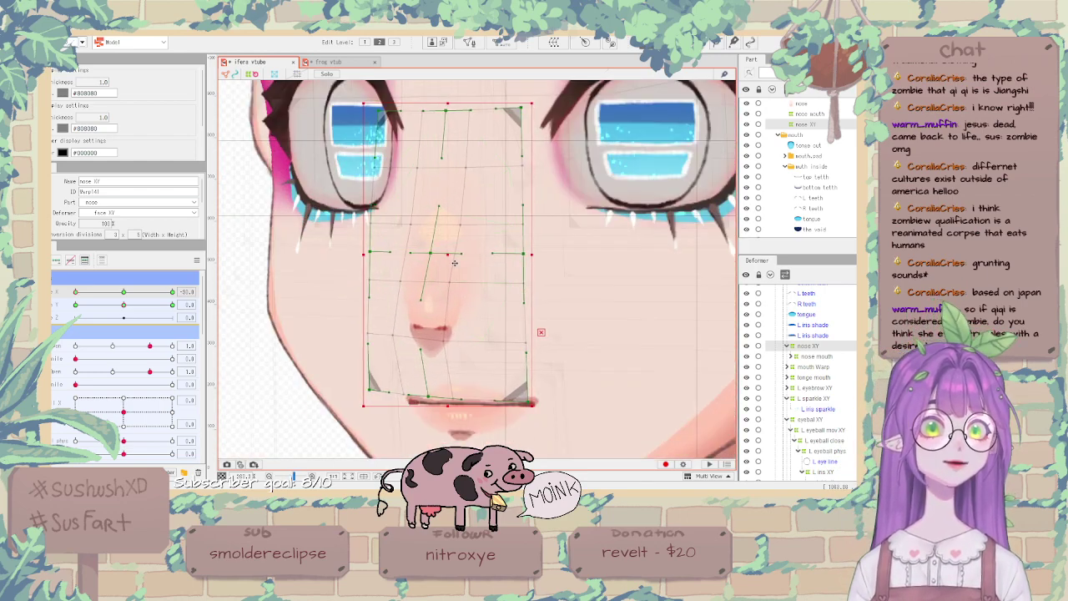
scroll(455, 262, down, 3)
Check the nose by sweeping X to -30, and reset the parameters to default values.
drag(123, 291, 75, 291)
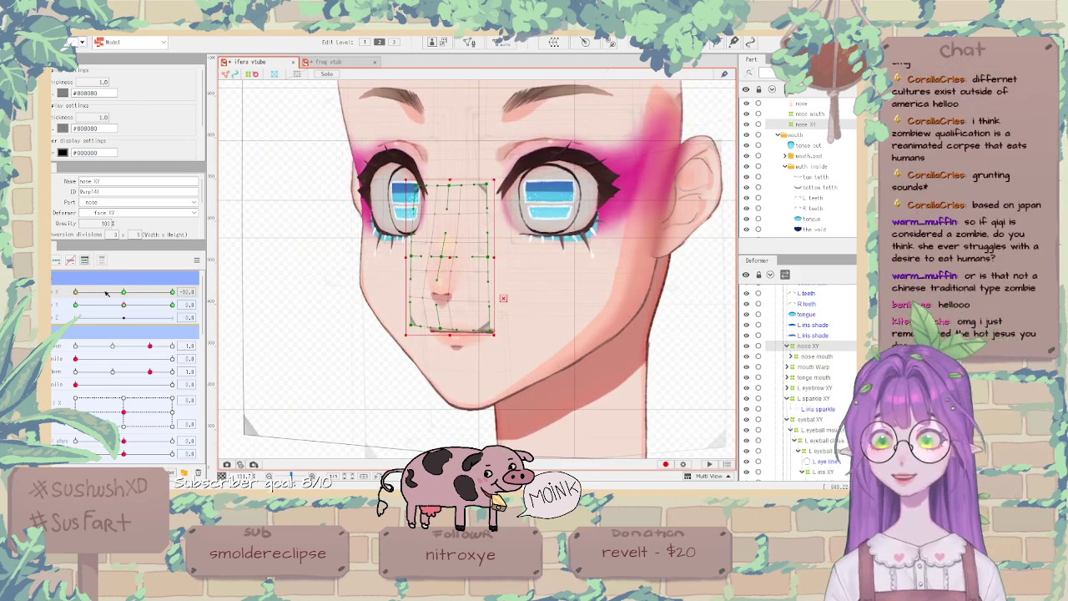
click(197, 261)
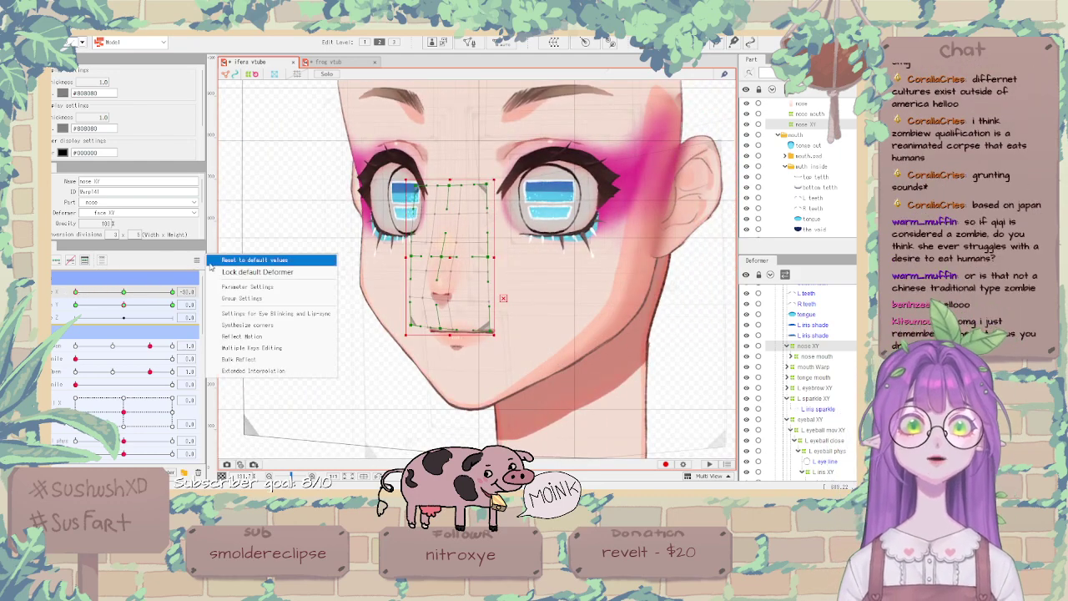
click(212, 262)
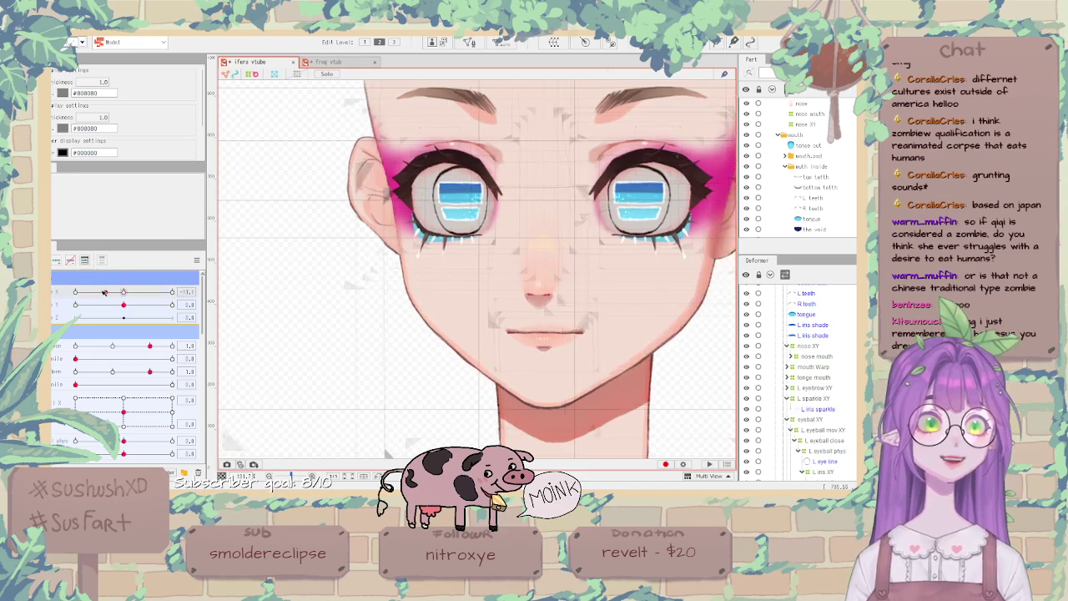
At X -30, move the nose XY warp's near-side middle edge point slightly outward and its near-side bottom corner outward and up.
drag(103, 292, 75, 292)
scroll(436, 277, up, 3)
click(435, 277)
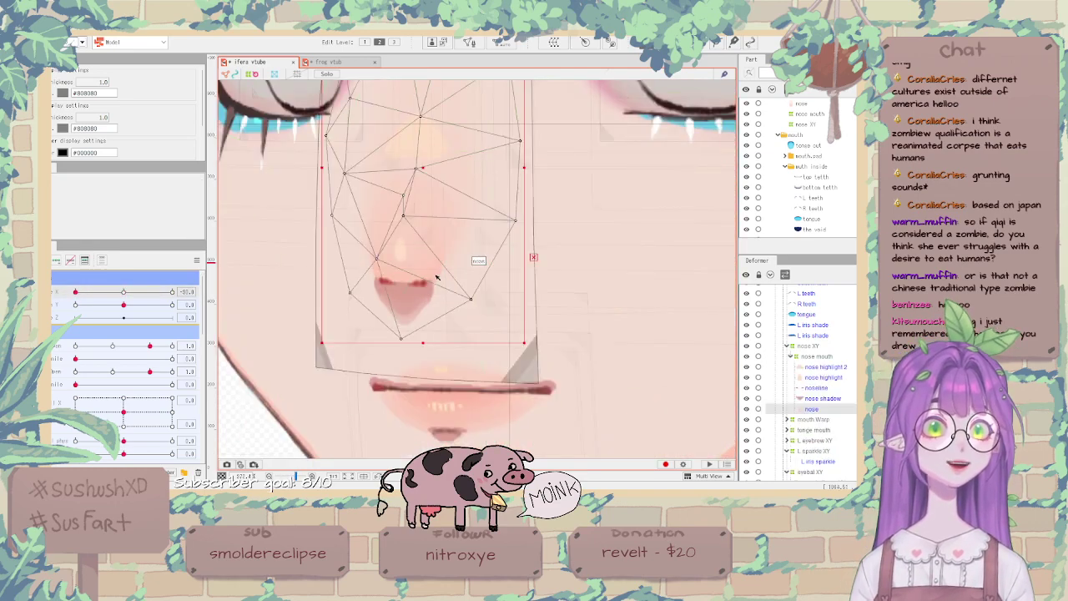
click(815, 357)
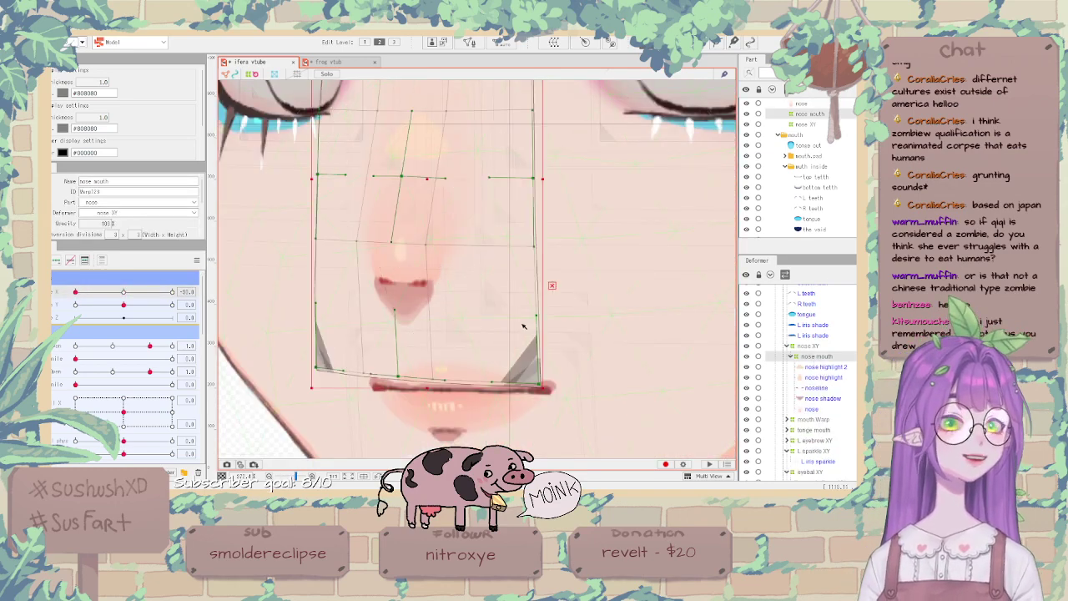
click(504, 193)
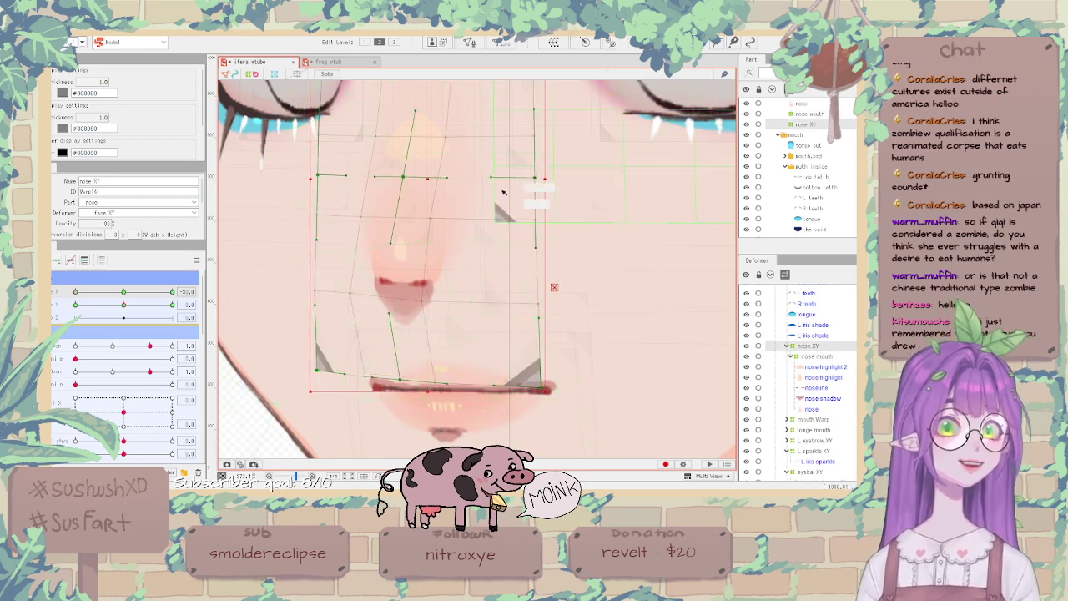
drag(541, 386, 547, 388)
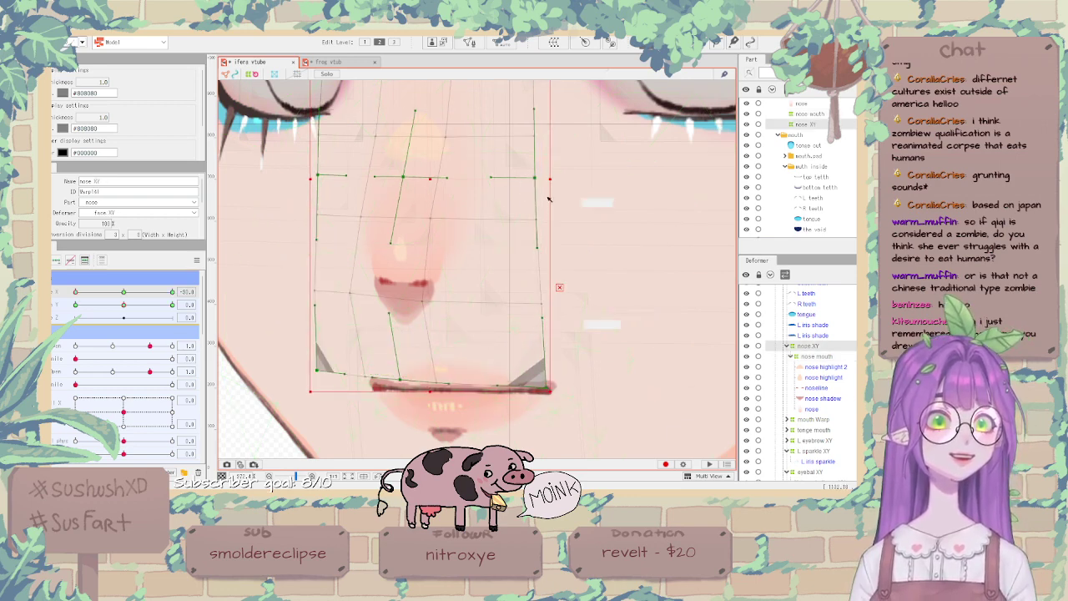
drag(547, 179, 550, 182)
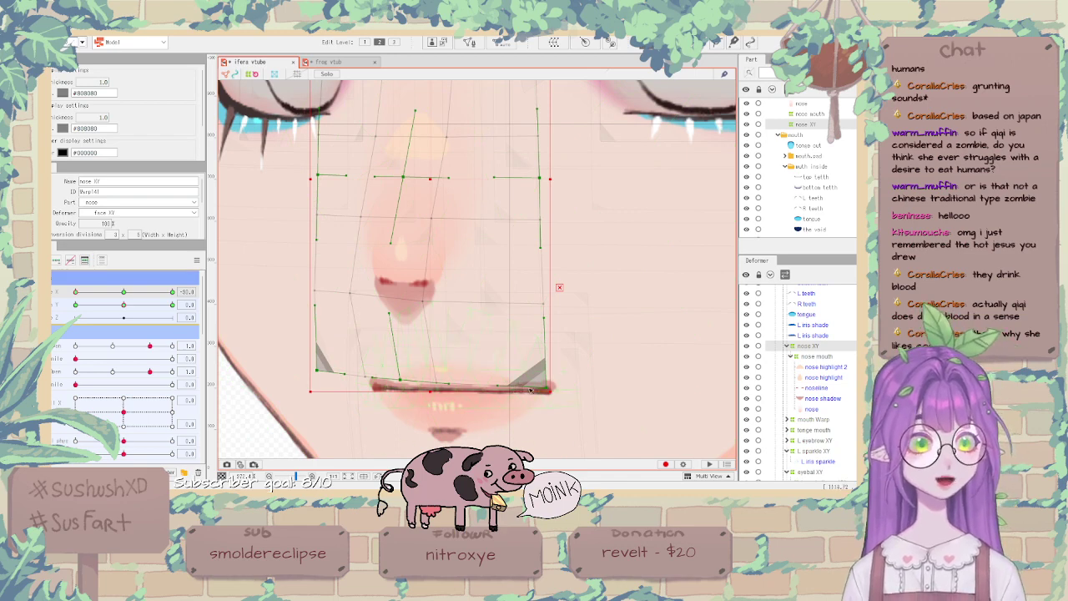
drag(548, 388, 545, 381)
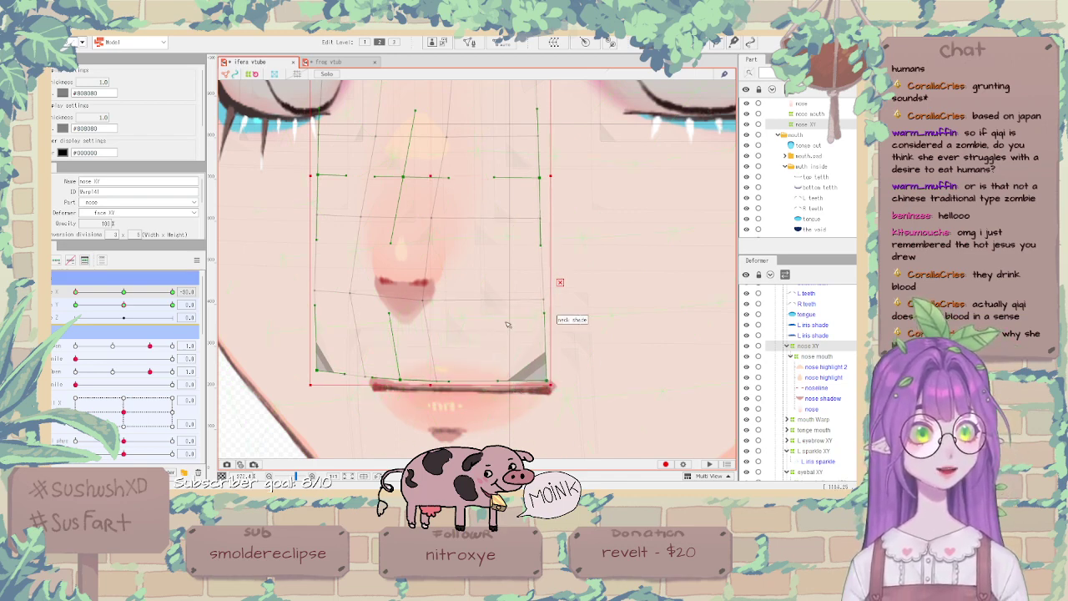
Deselect the nose XY warp and review the adjusted nose on the turned face at X -30.
scroll(506, 321, down, 5)
click(417, 315)
scroll(373, 301, up, 2)
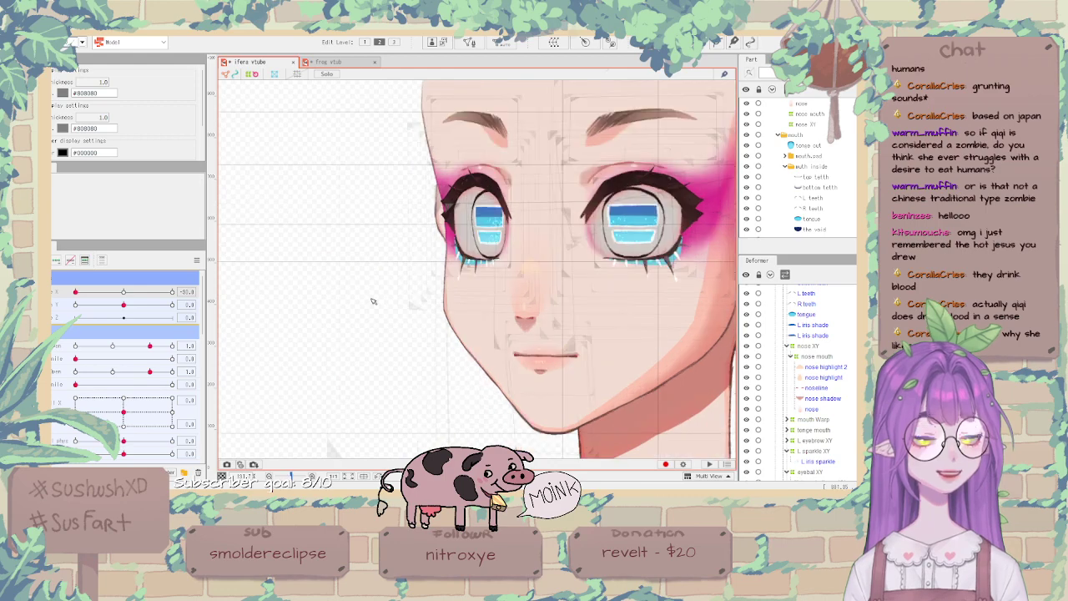
scroll(374, 301, down, 2)
scroll(541, 283, up, 2)
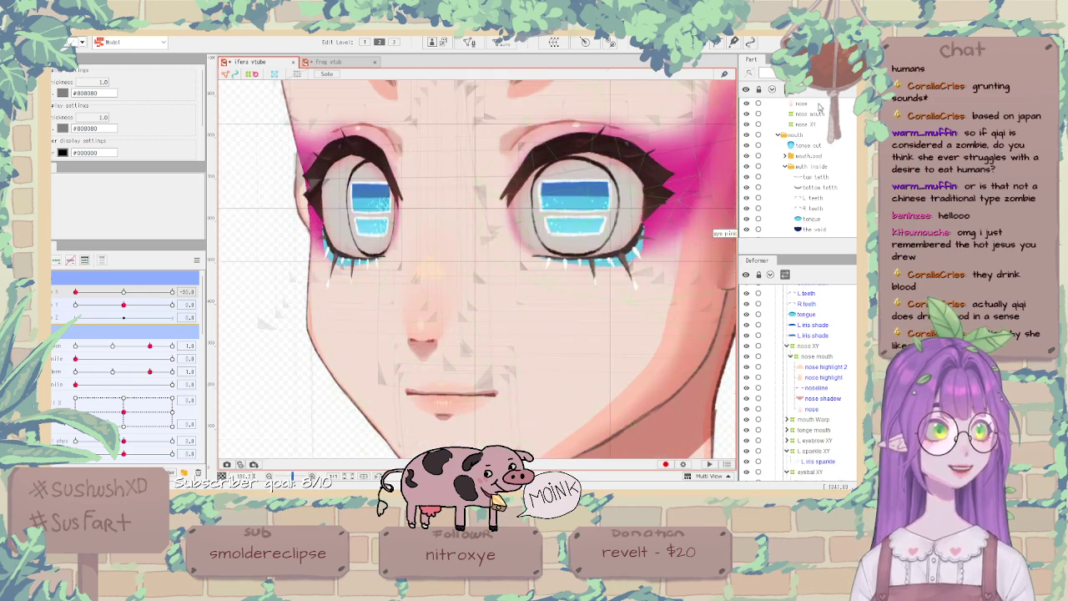
At X -30, shift the nose XY warp's upper and middle points very slightly toward the far cheek and check the turned face.
click(820, 123)
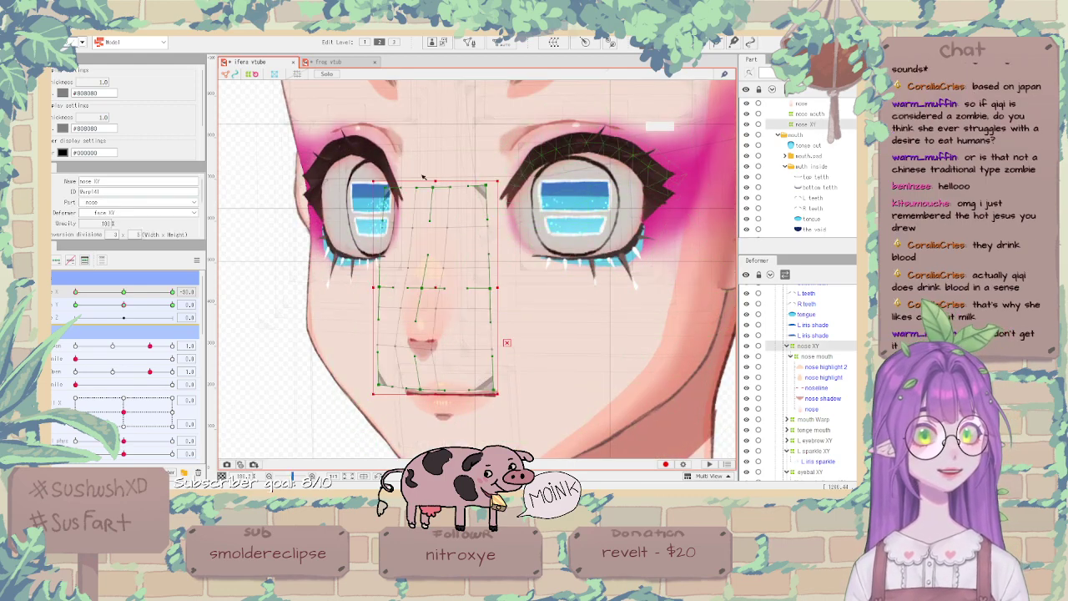
drag(344, 161, 525, 303)
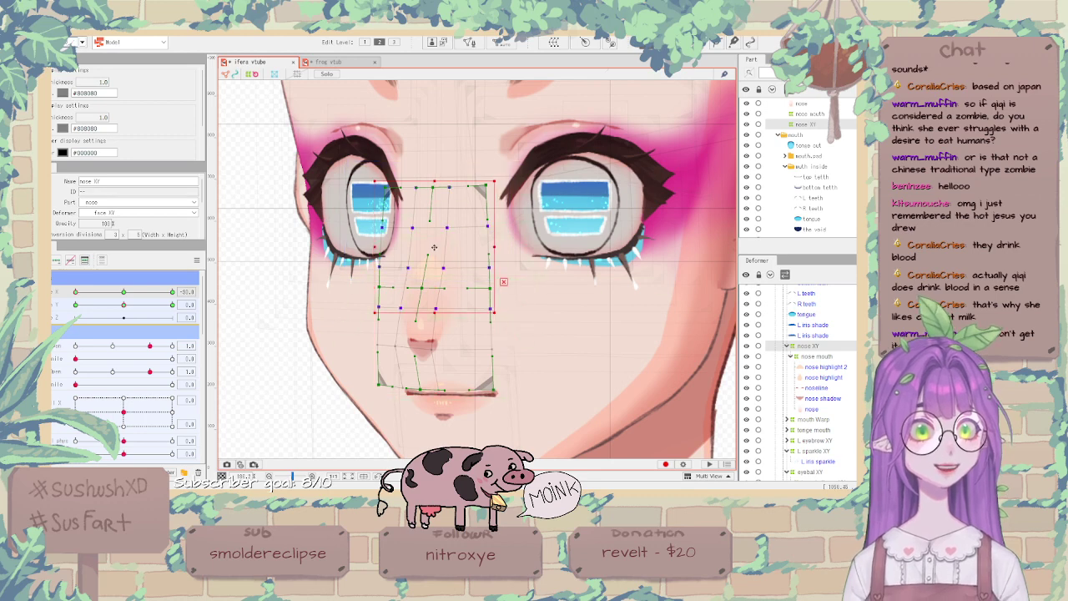
drag(435, 247, 433, 247)
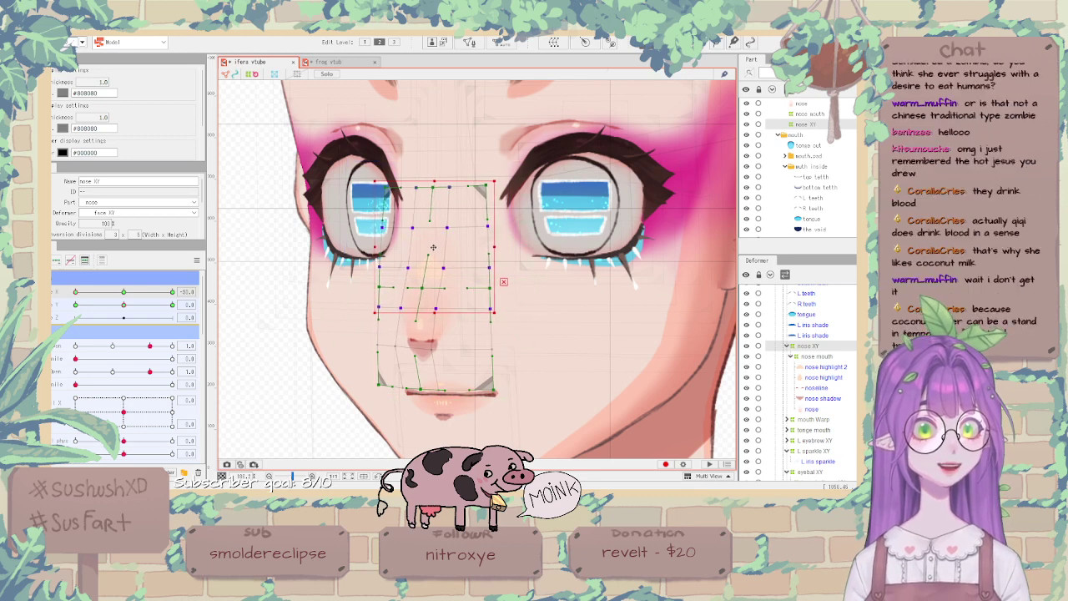
click(263, 276)
scroll(517, 262, down, 3)
scroll(458, 279, up, 3)
Examine the nose XY warp's lower points at X -30 up close, and review the deselected nose on the whole turned head.
click(483, 322)
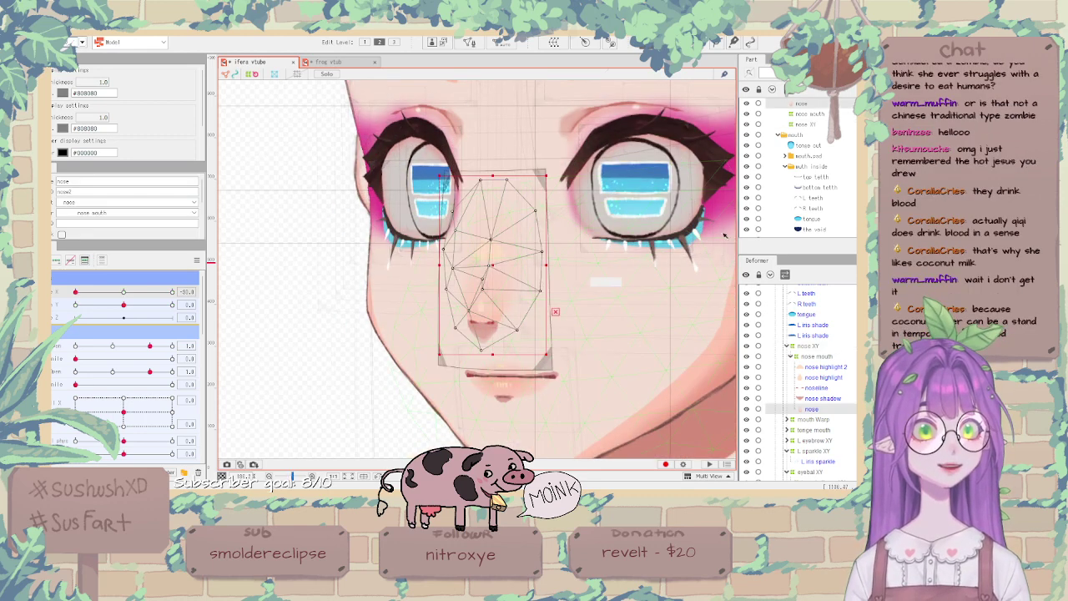
scroll(813, 117, up, 2)
click(807, 163)
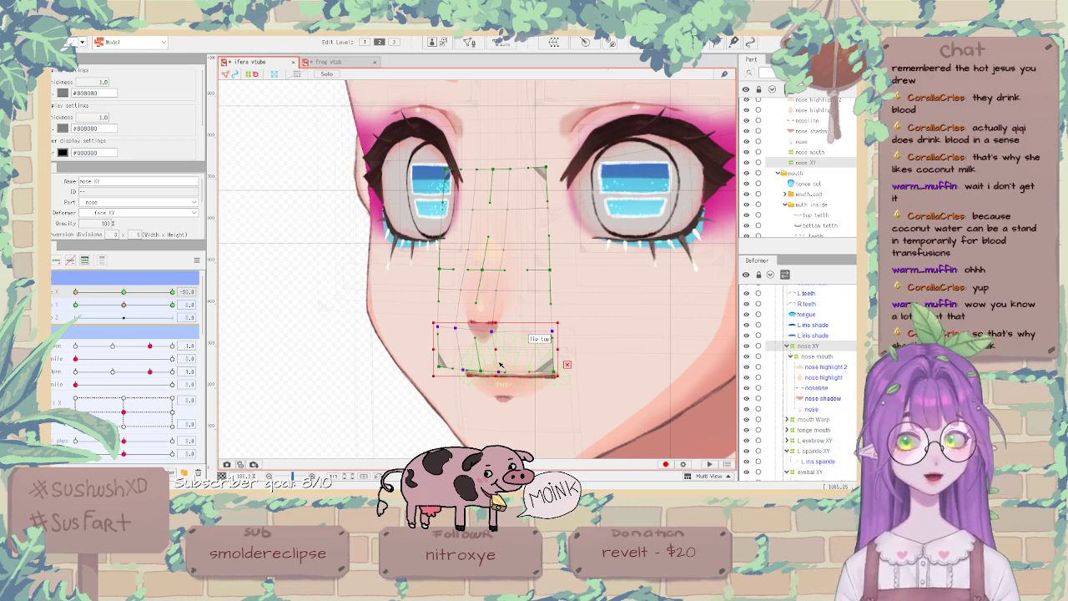
scroll(501, 365, up, 3)
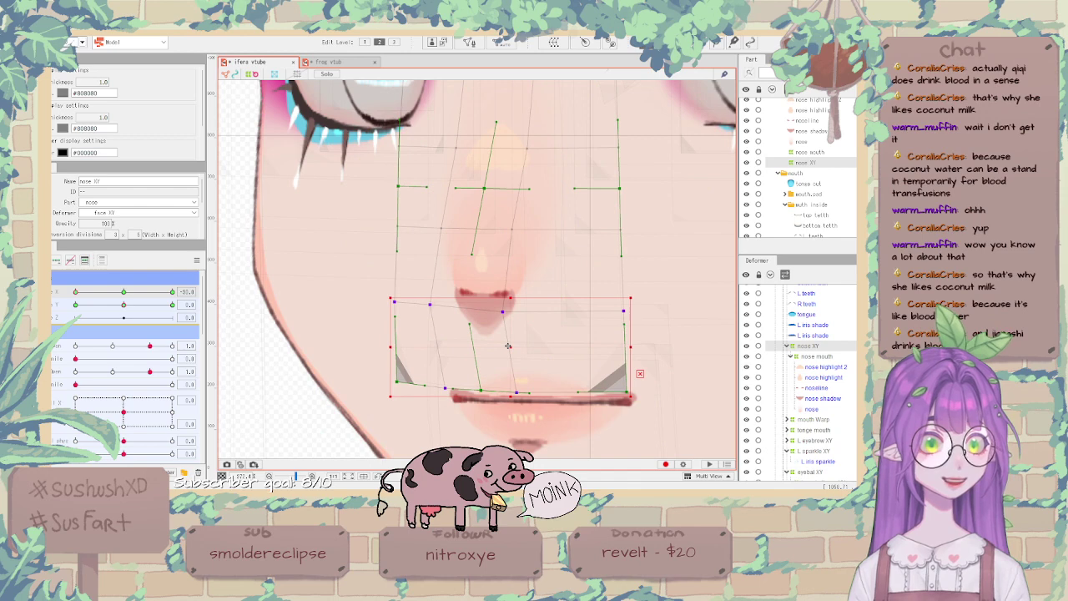
scroll(506, 369, down, 4)
click(365, 337)
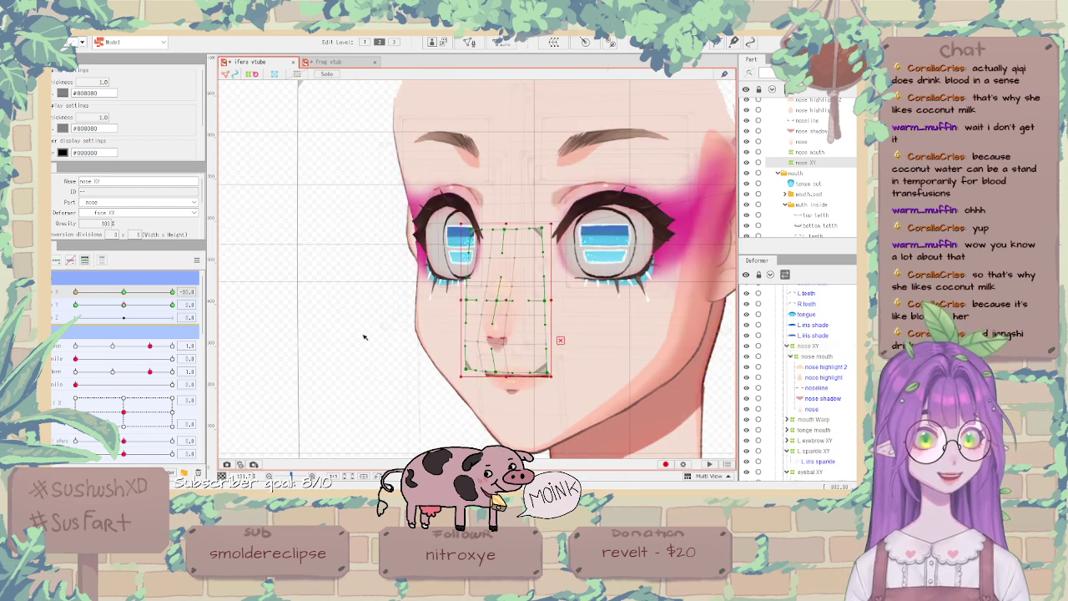
scroll(450, 329, up, 1)
scroll(494, 330, down, 3)
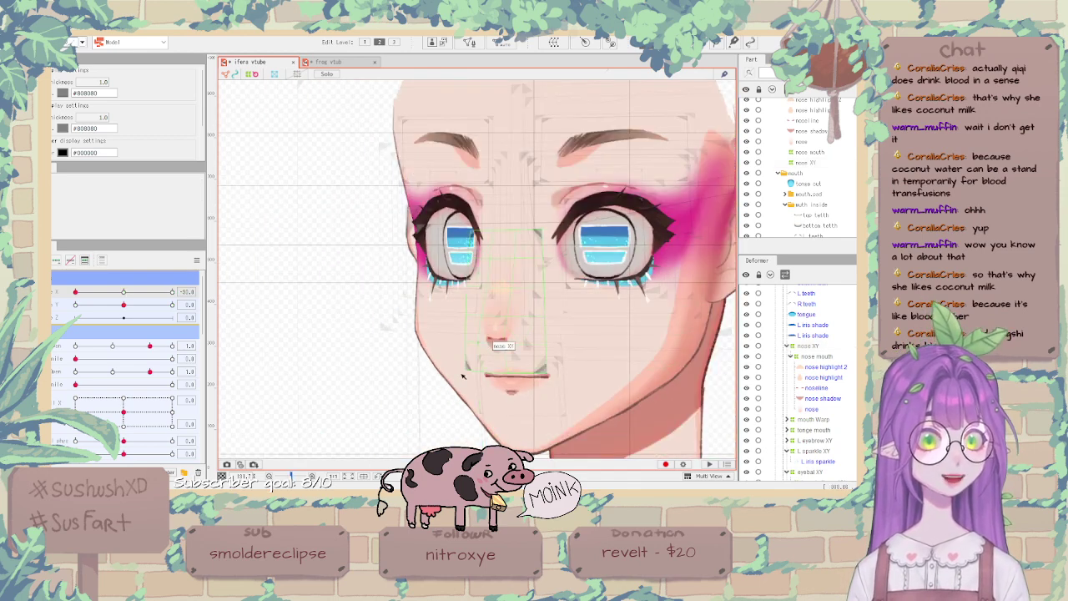
scroll(454, 384, up, 2)
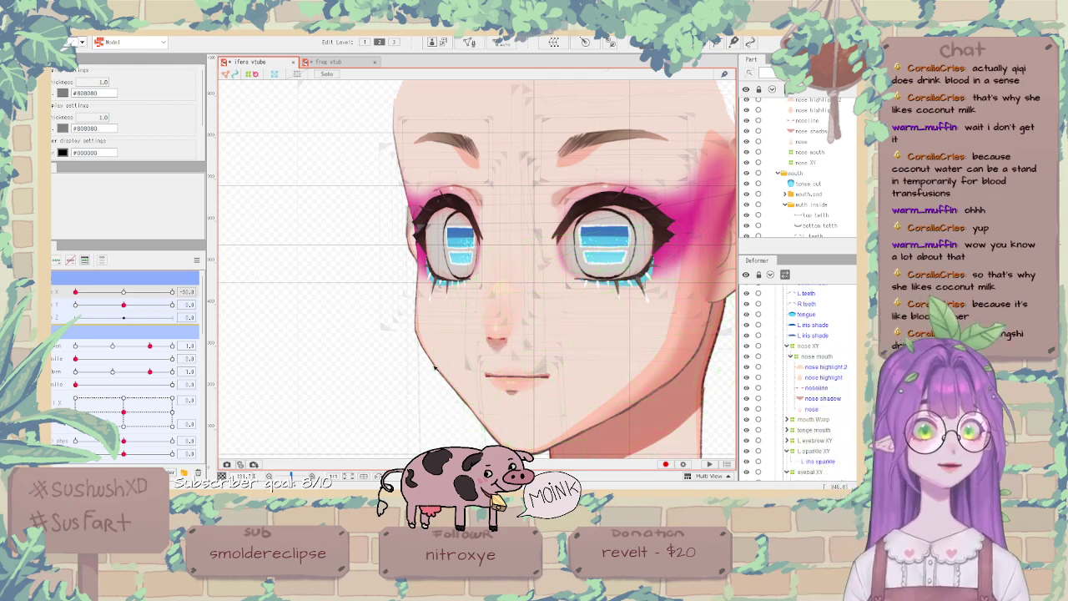
right_click(437, 364)
scroll(463, 360, down, 2)
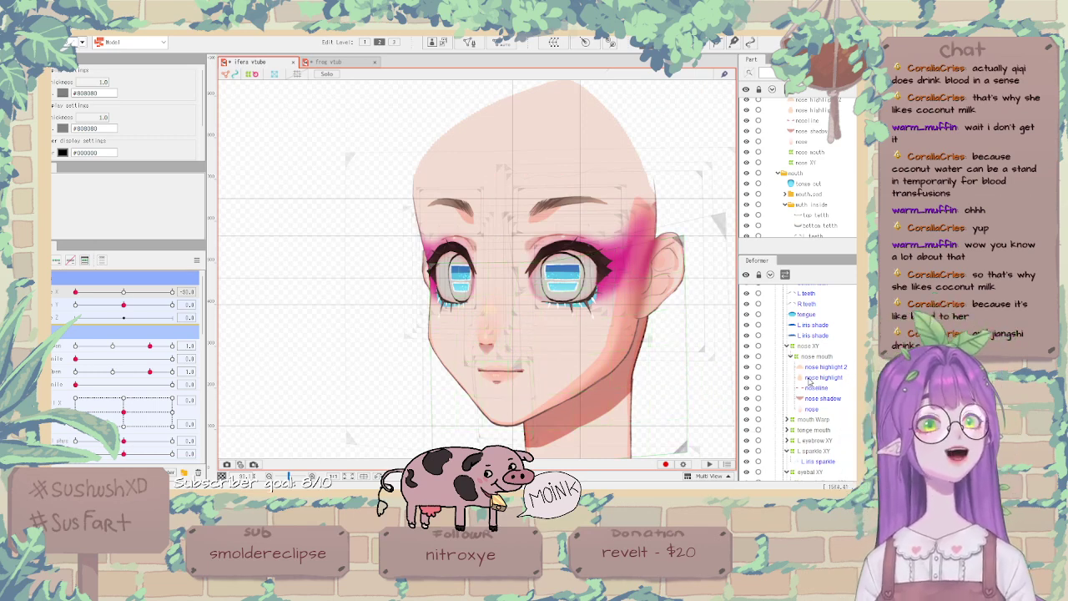
Look through the deformer hierarchy, select the nose XY warp, and locate the nose folder among the face parts.
scroll(810, 380, down, 6)
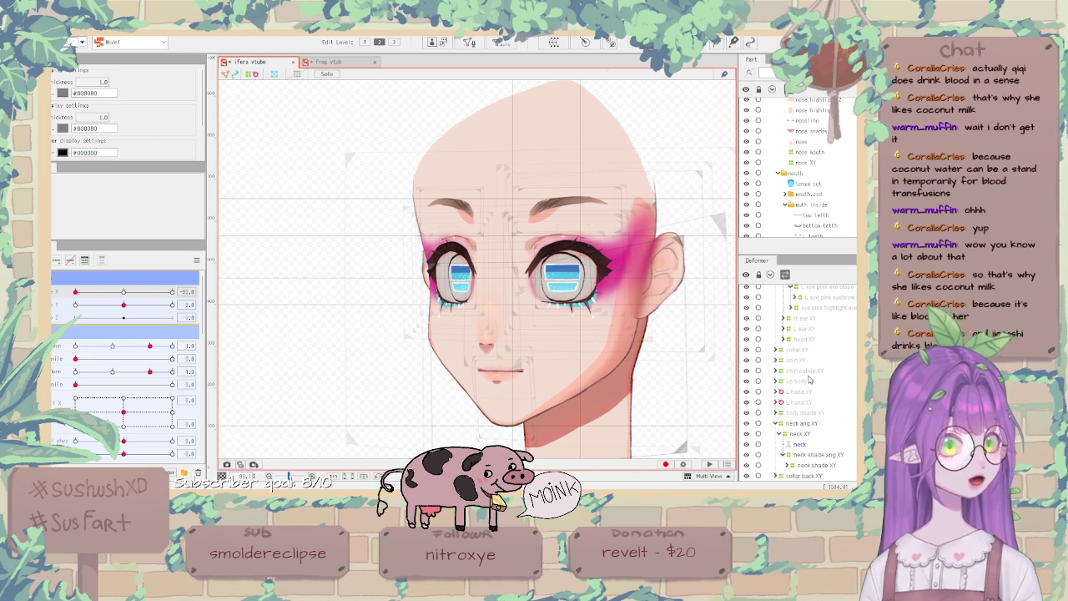
scroll(810, 379, up, 5)
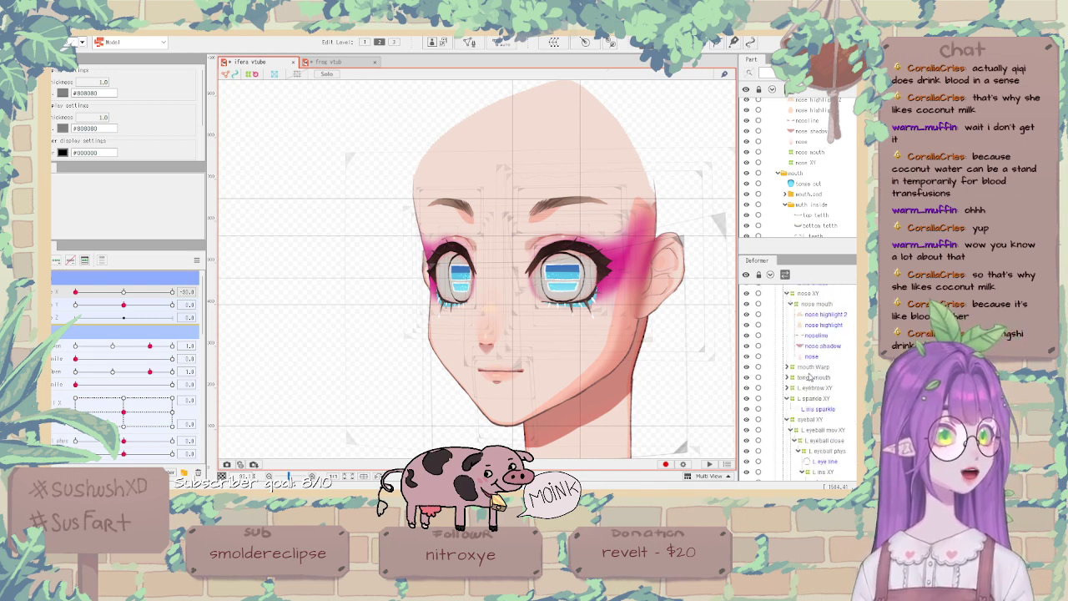
scroll(808, 377, up, 2)
click(827, 333)
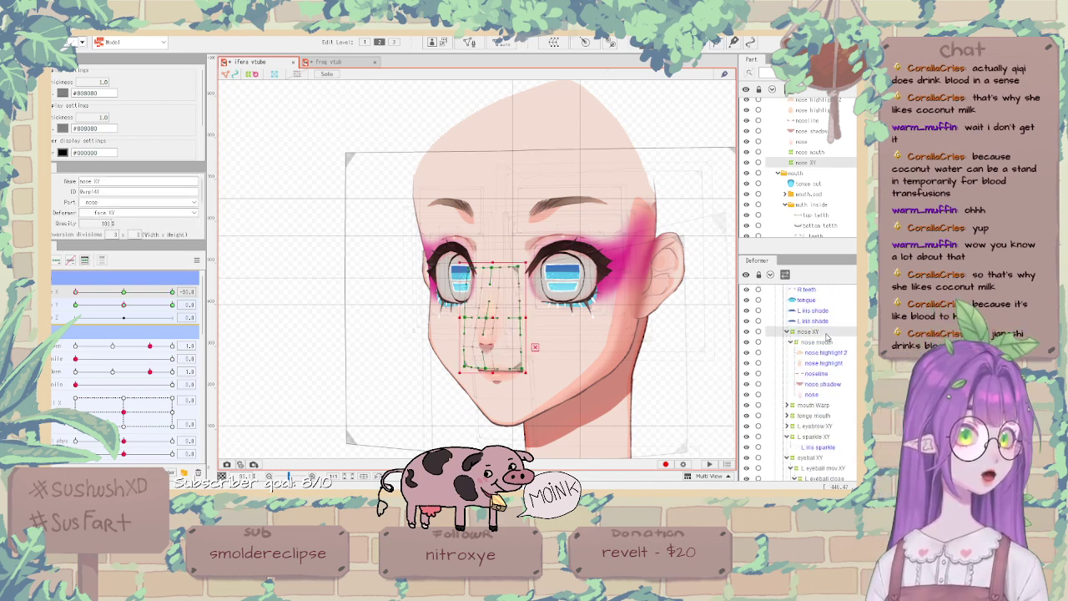
scroll(820, 222, up, 3)
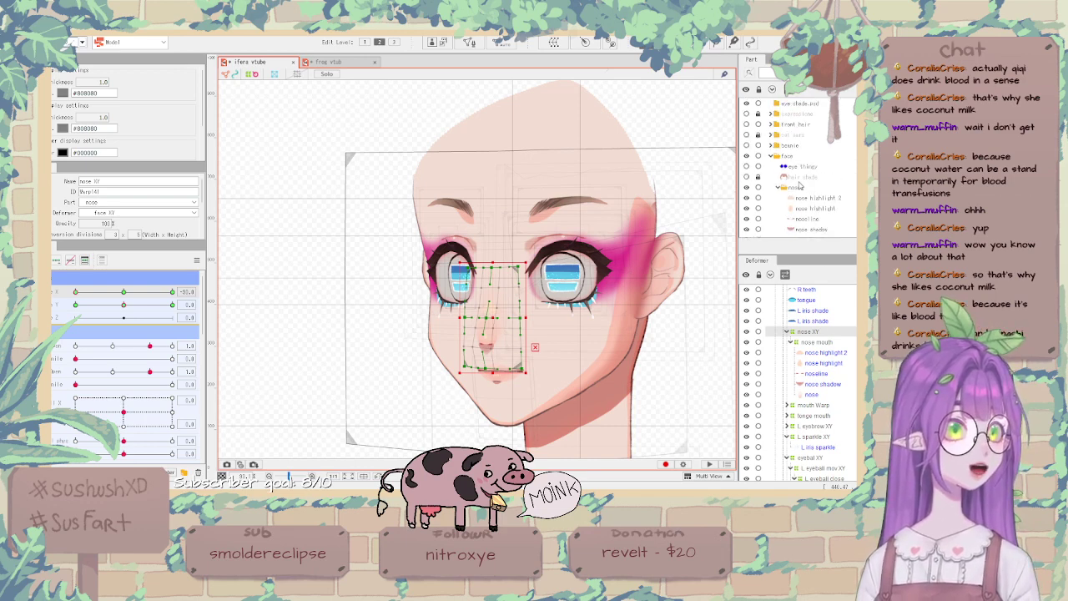
Look through the part list's nose, mouth and eye folders for the head folder.
scroll(804, 186, down, 3)
scroll(803, 187, down, 3)
scroll(804, 187, down, 8)
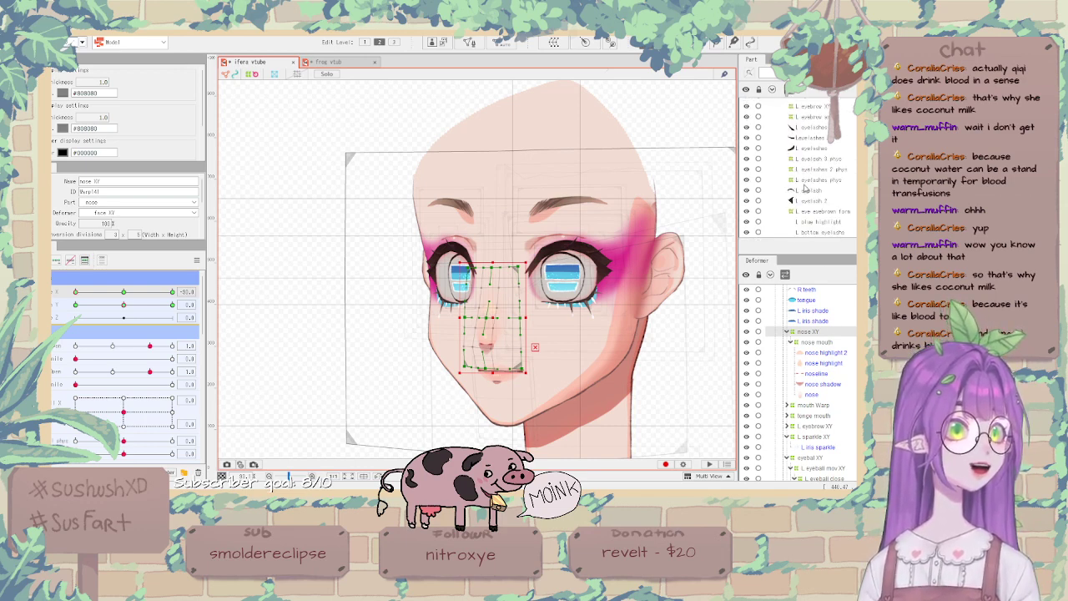
scroll(804, 187, down, 6)
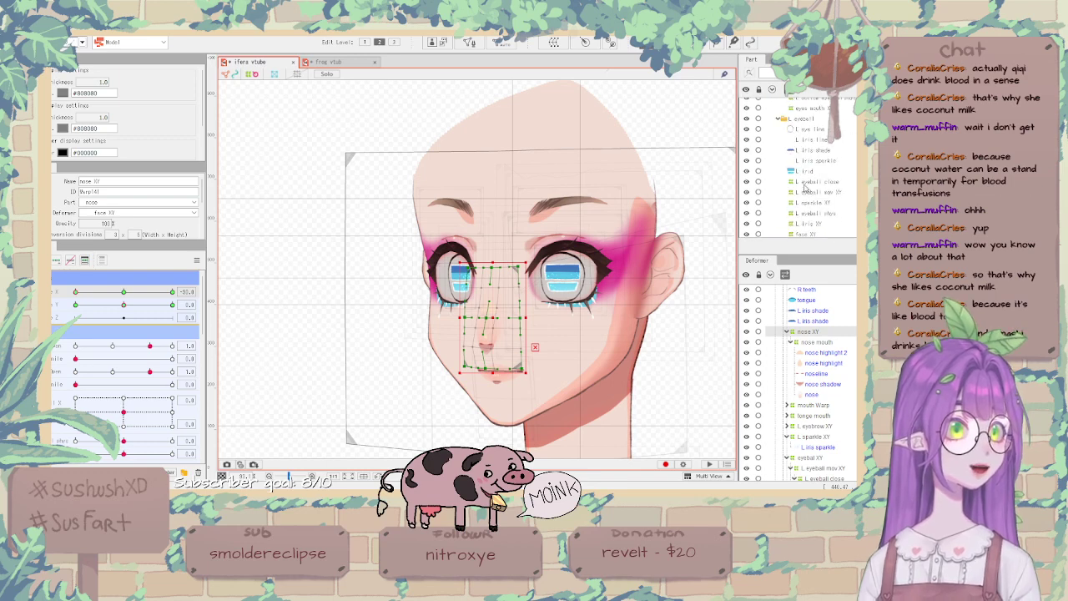
scroll(804, 187, up, 3)
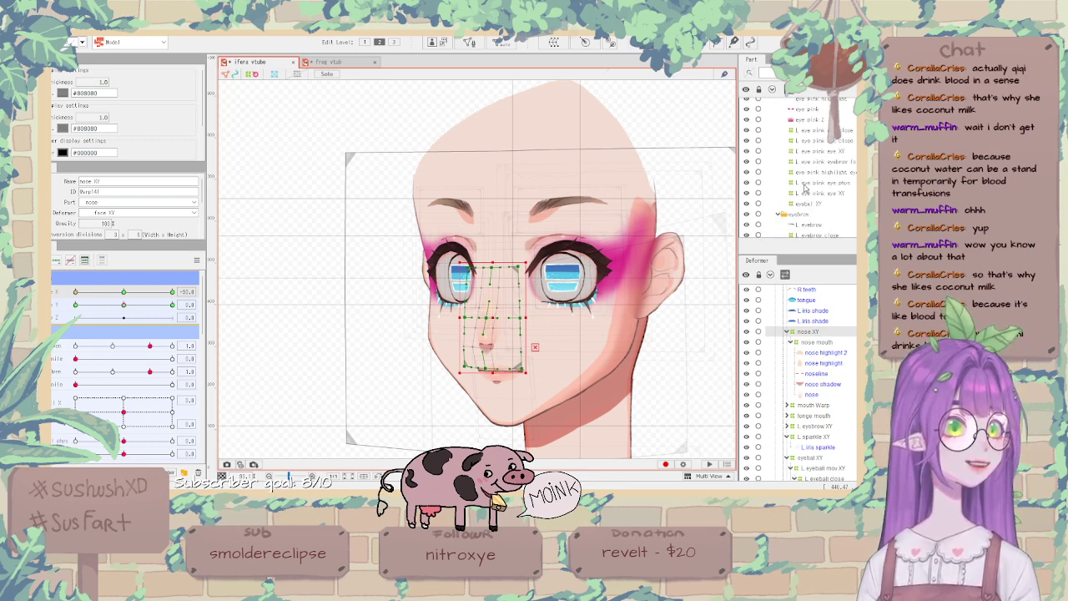
scroll(804, 187, up, 5)
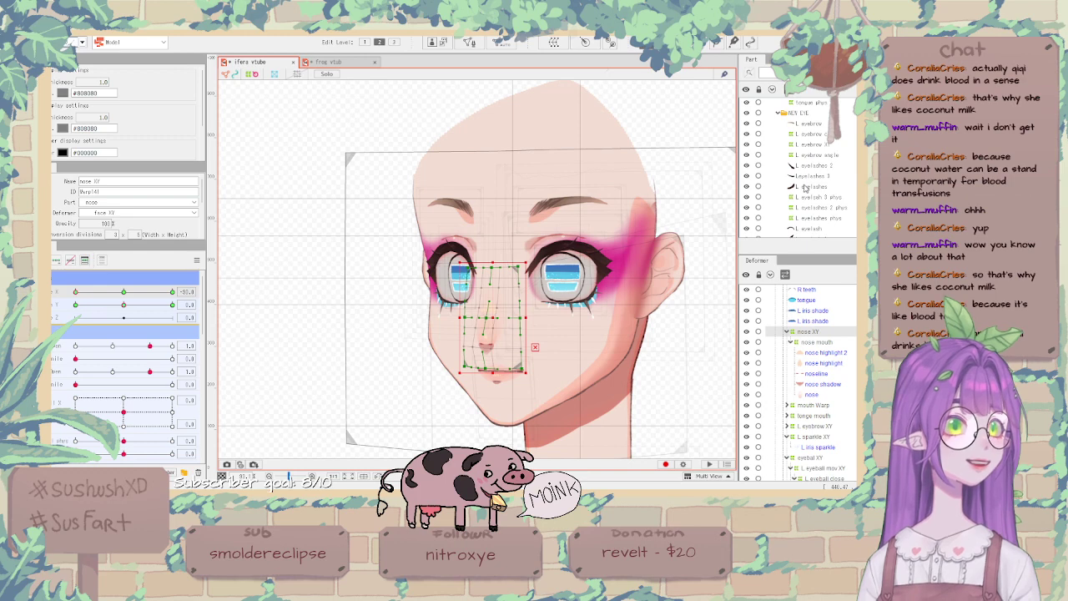
scroll(804, 187, up, 5)
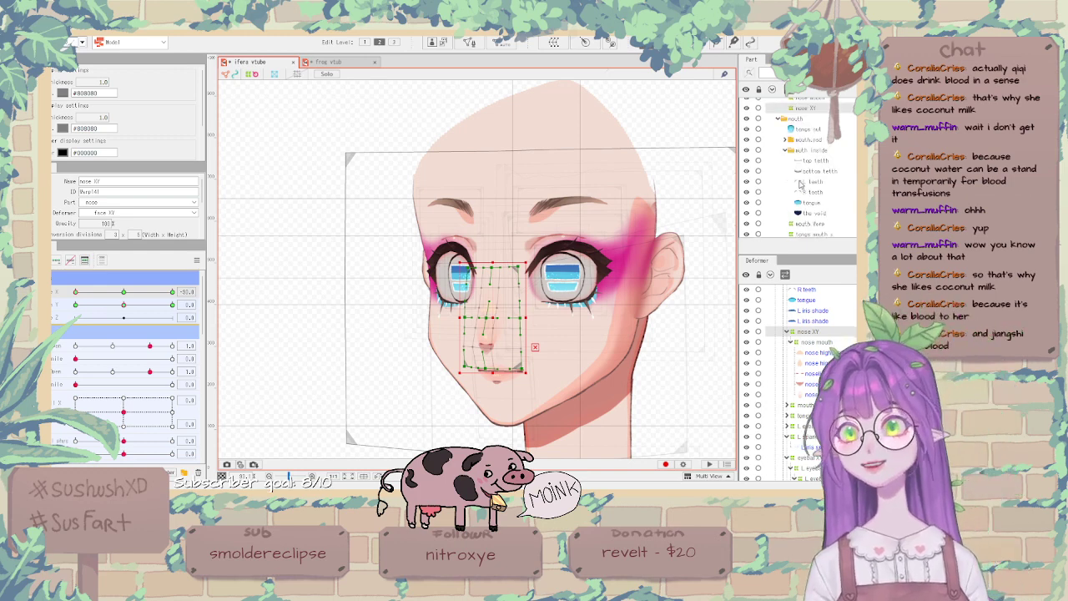
scroll(837, 162, up, 3)
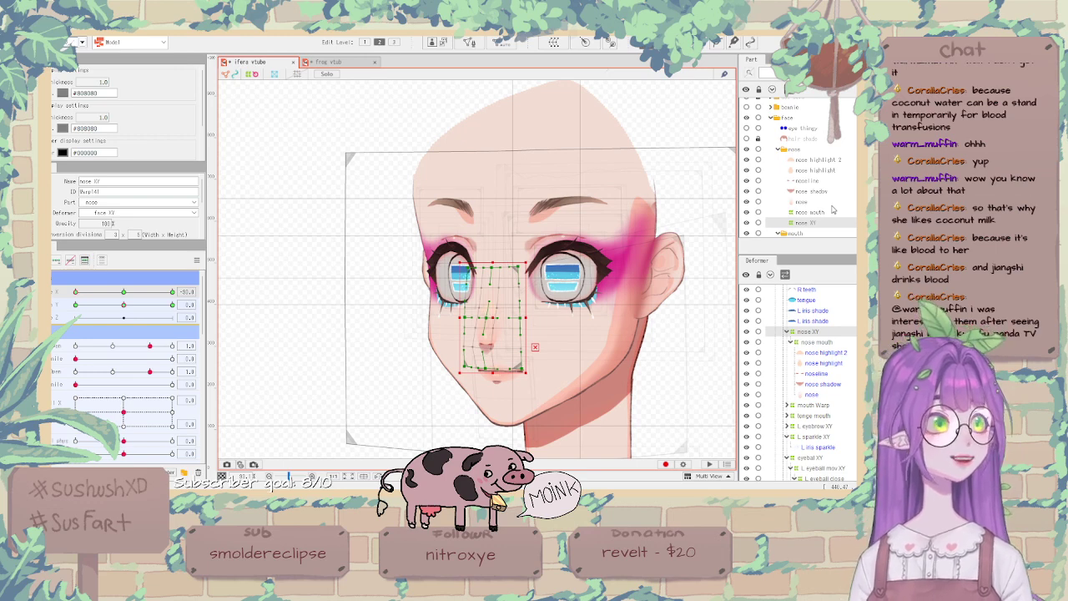
scroll(832, 208, down, 3)
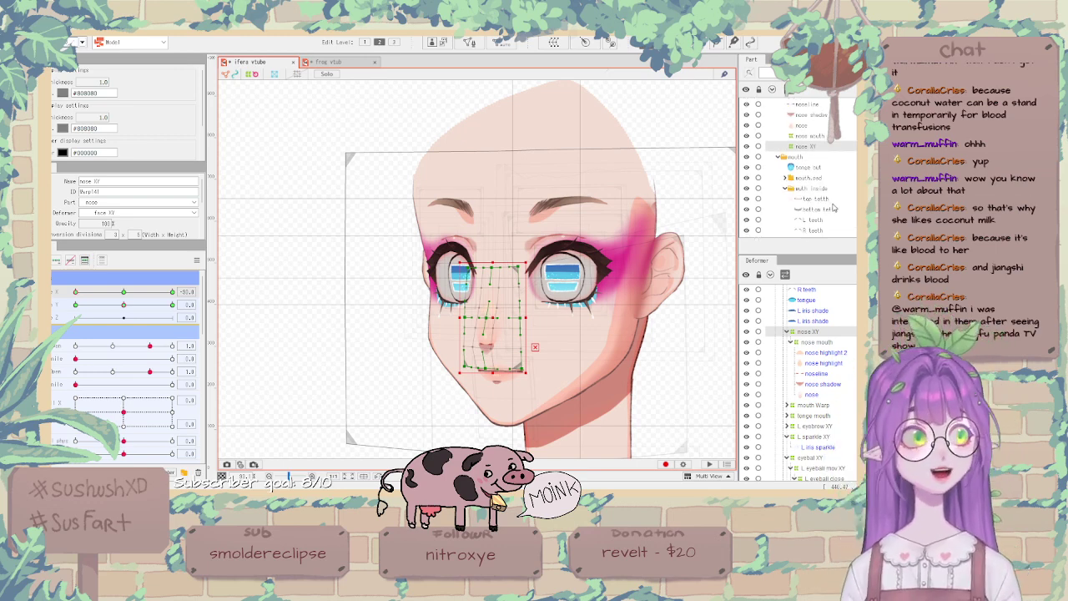
scroll(832, 207, up, 3)
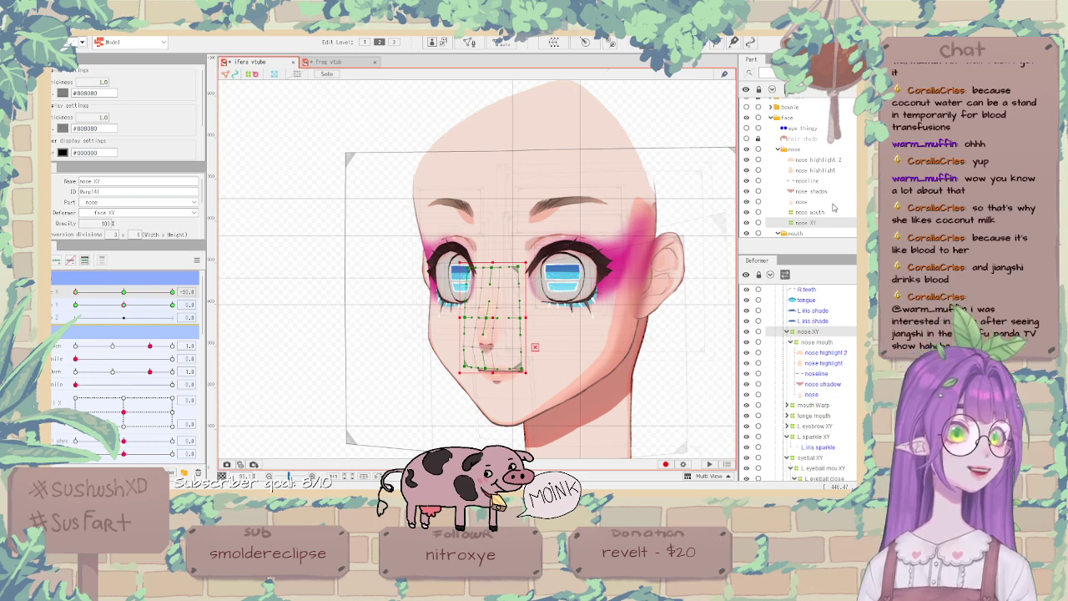
scroll(832, 207, up, 3)
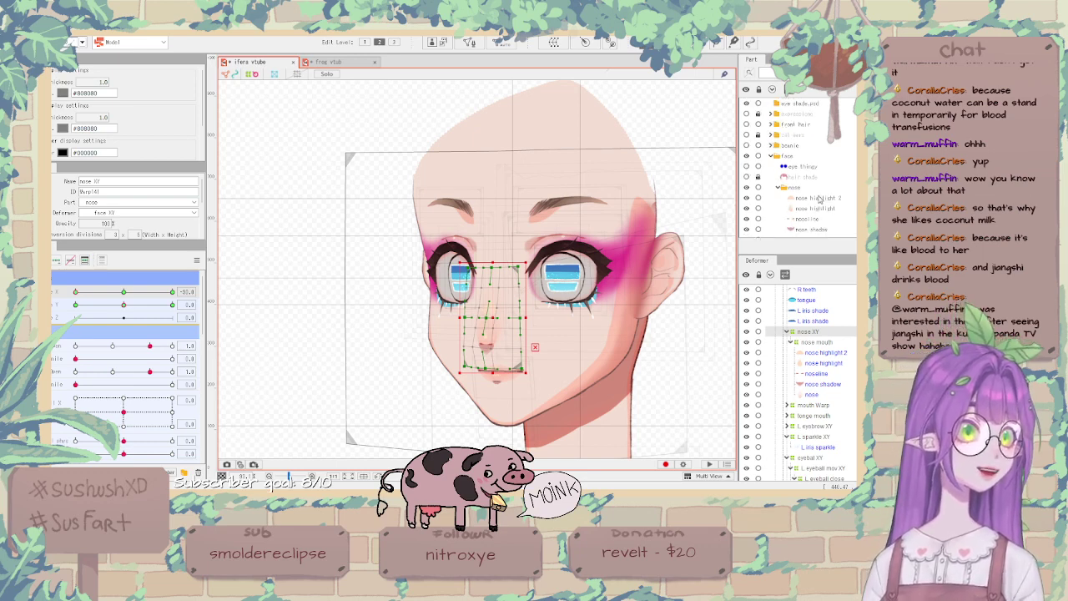
scroll(818, 198, up, 5)
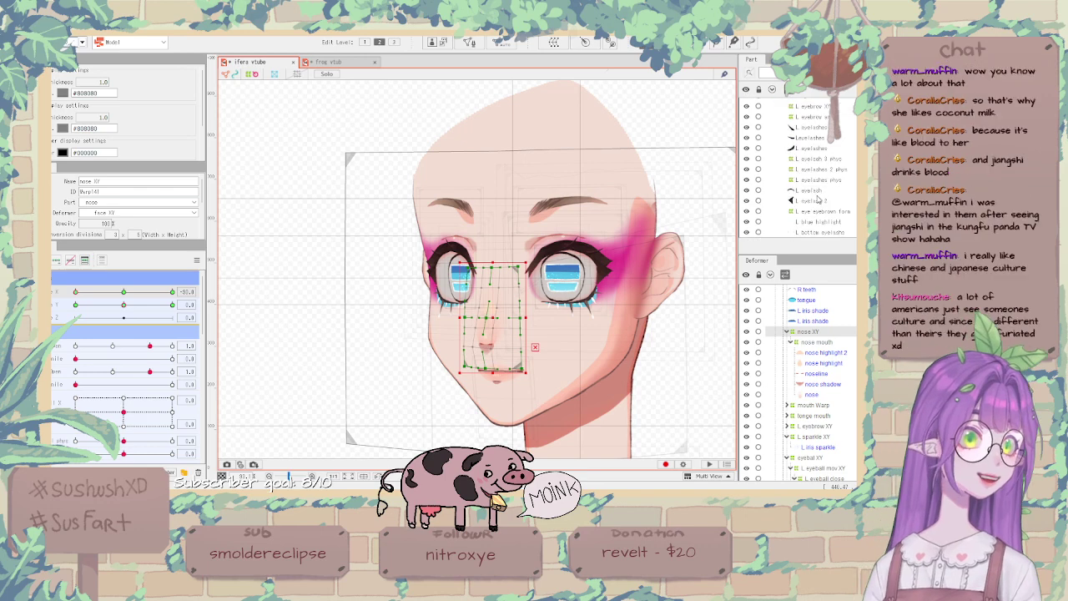
scroll(820, 201, up, 5)
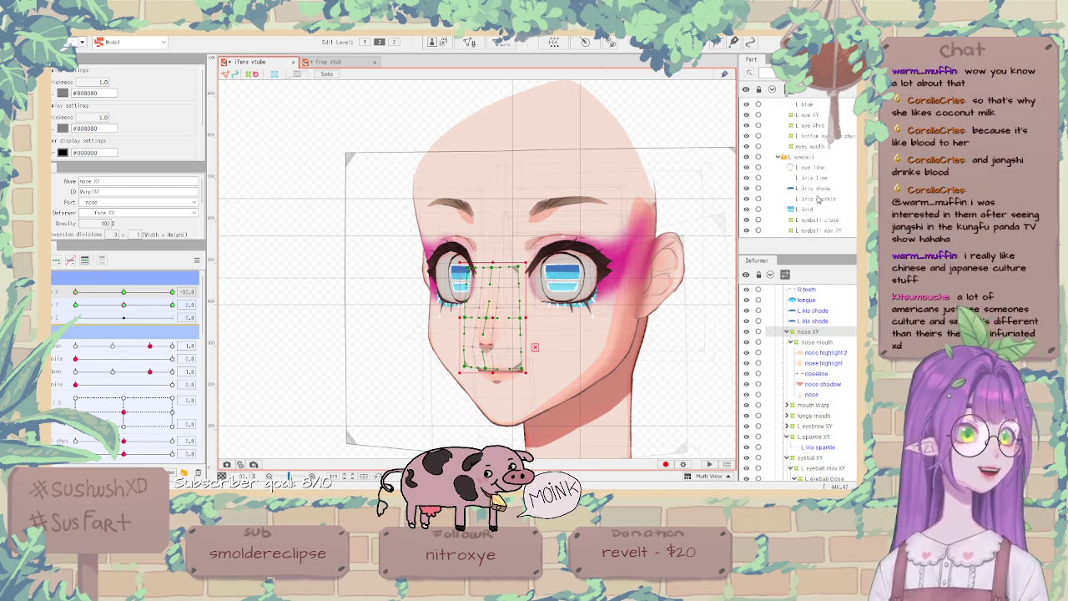
scroll(819, 199, down, 5)
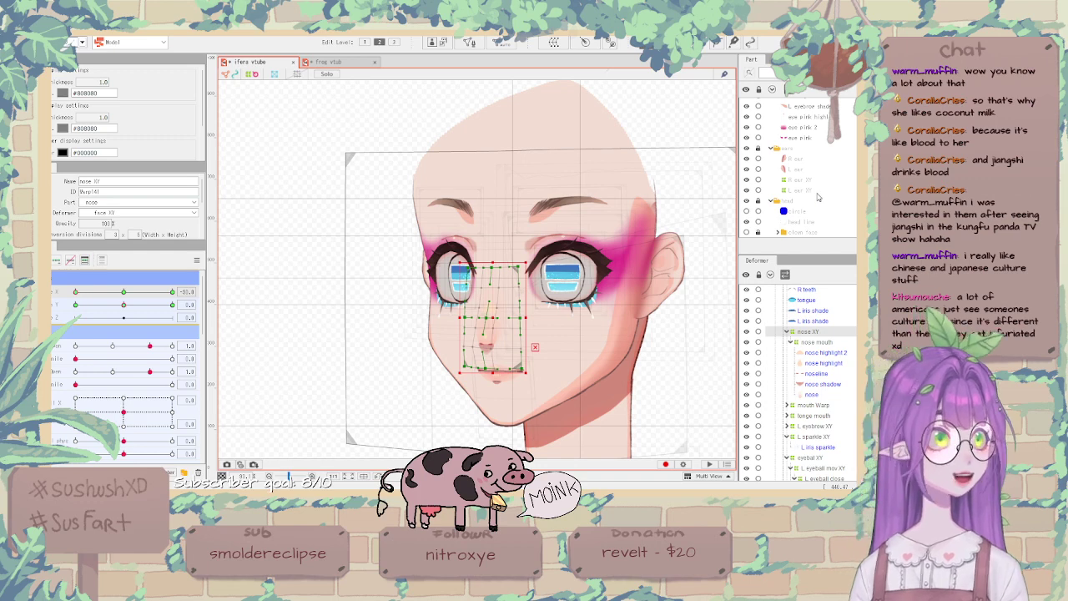
Unlock the head part folder and select the head XY warp deformer by way of the head 2 mesh.
scroll(817, 197, down, 2)
click(807, 164)
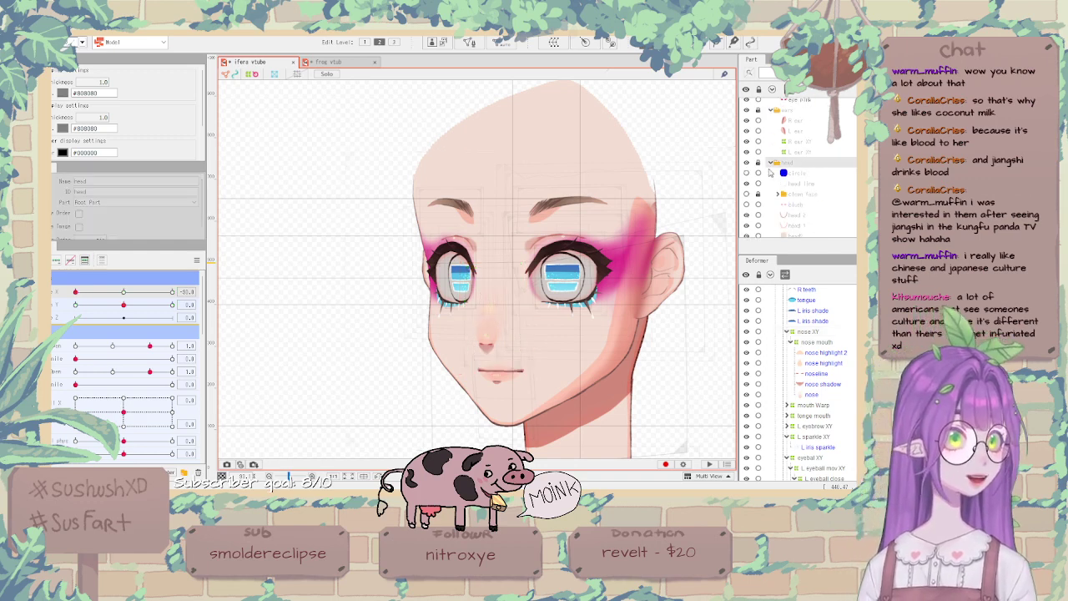
scroll(680, 175, down, 2)
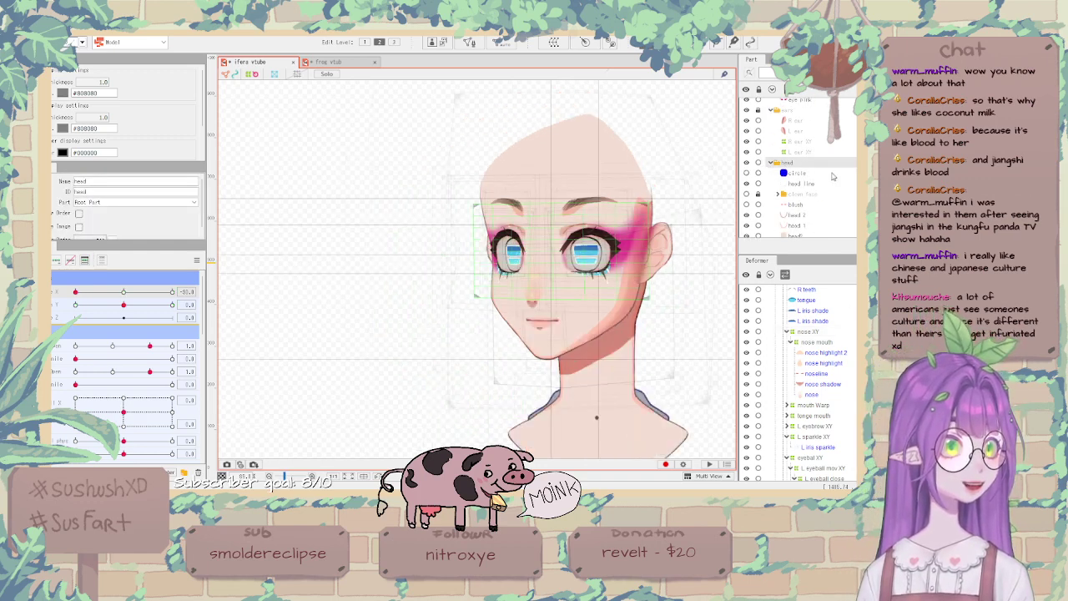
click(799, 215)
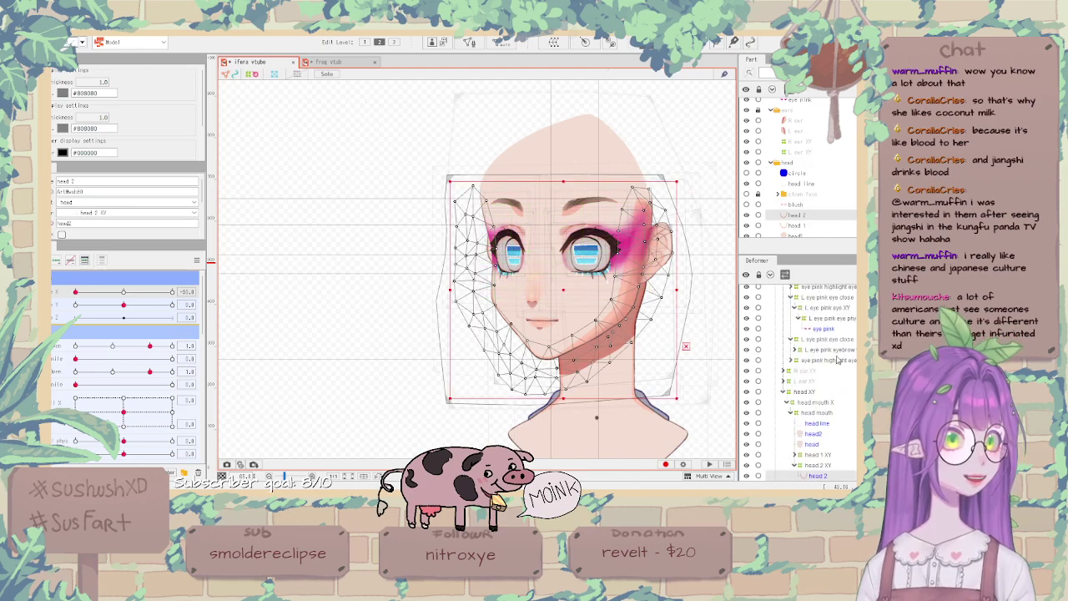
scroll(835, 359, down, 3)
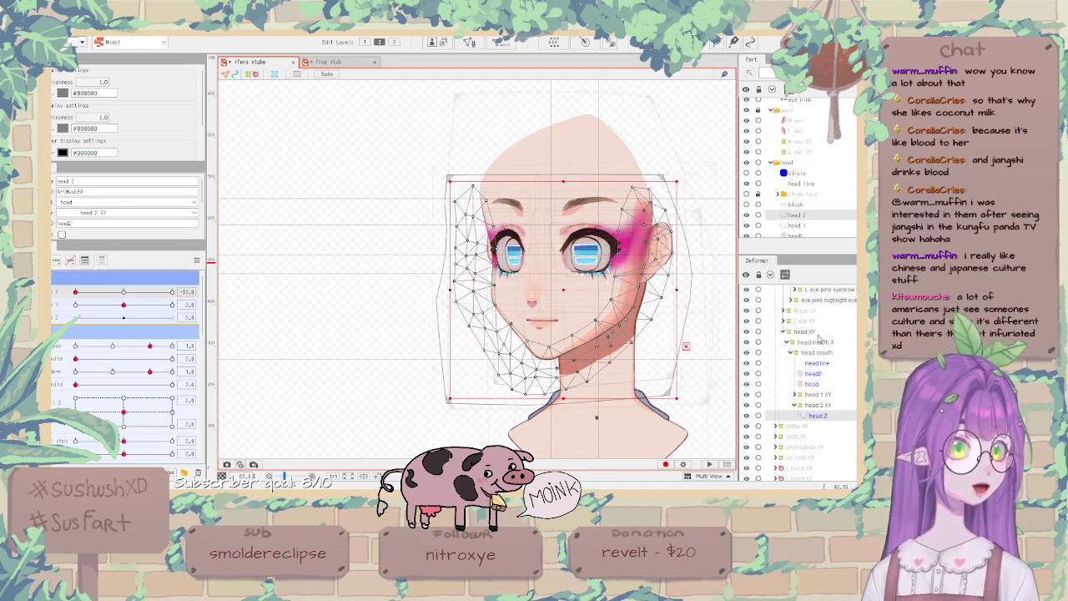
click(807, 333)
scroll(566, 300, up, 3)
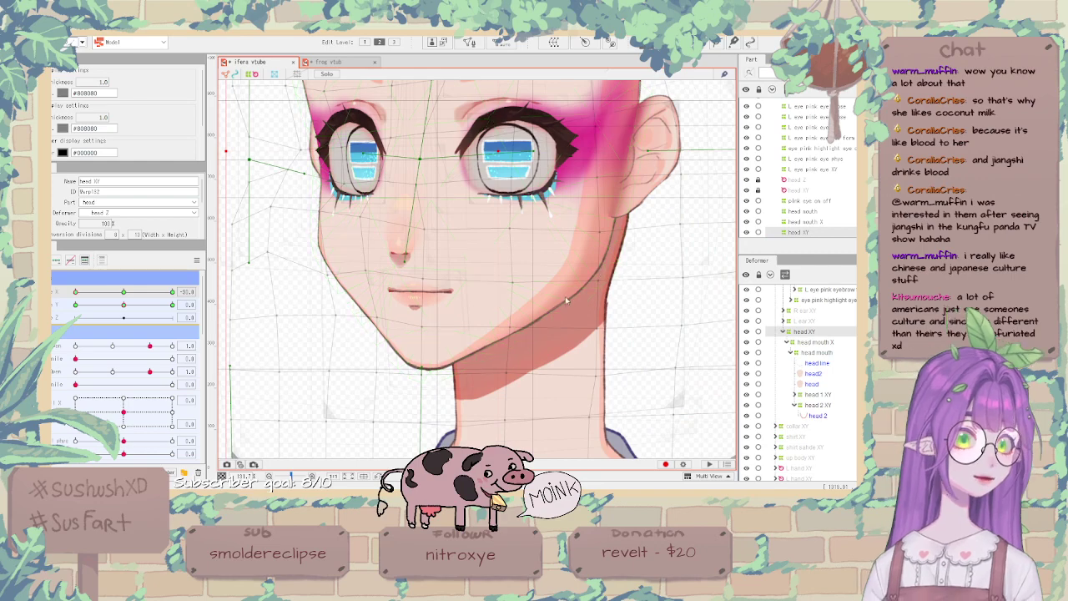
Adjust the head XY warp points around the far cheek with the head at its minimum X angle.
key(b)
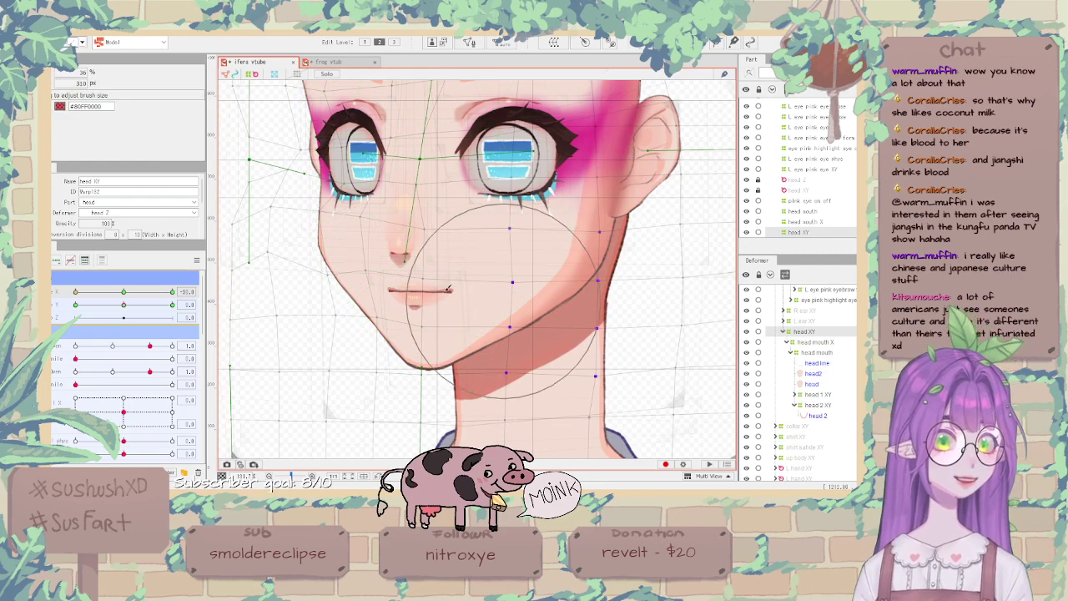
drag(381, 292, 351, 253)
click(350, 305)
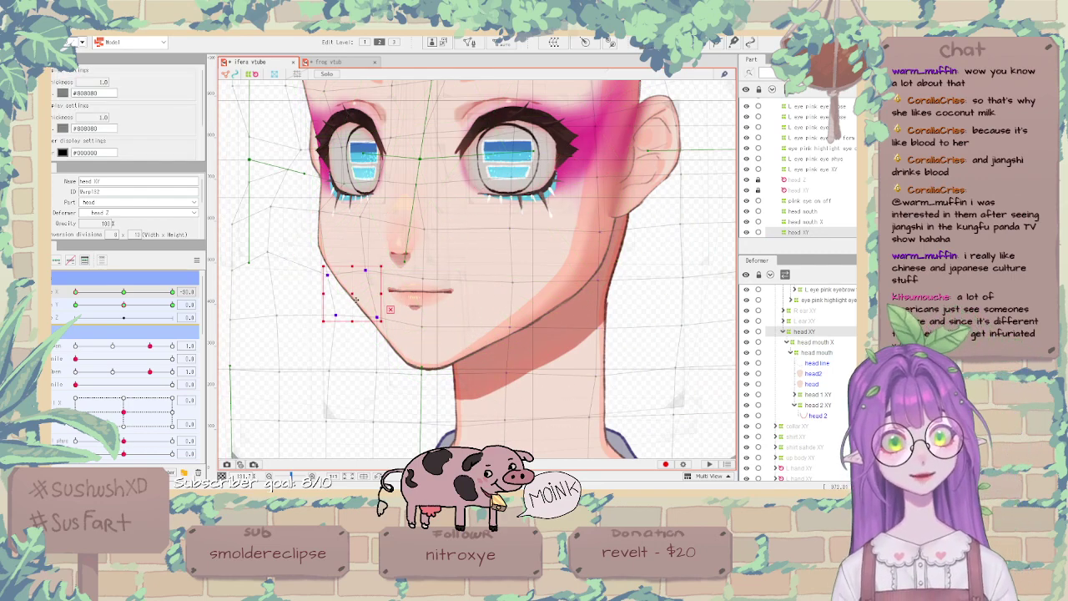
drag(357, 299, 354, 299)
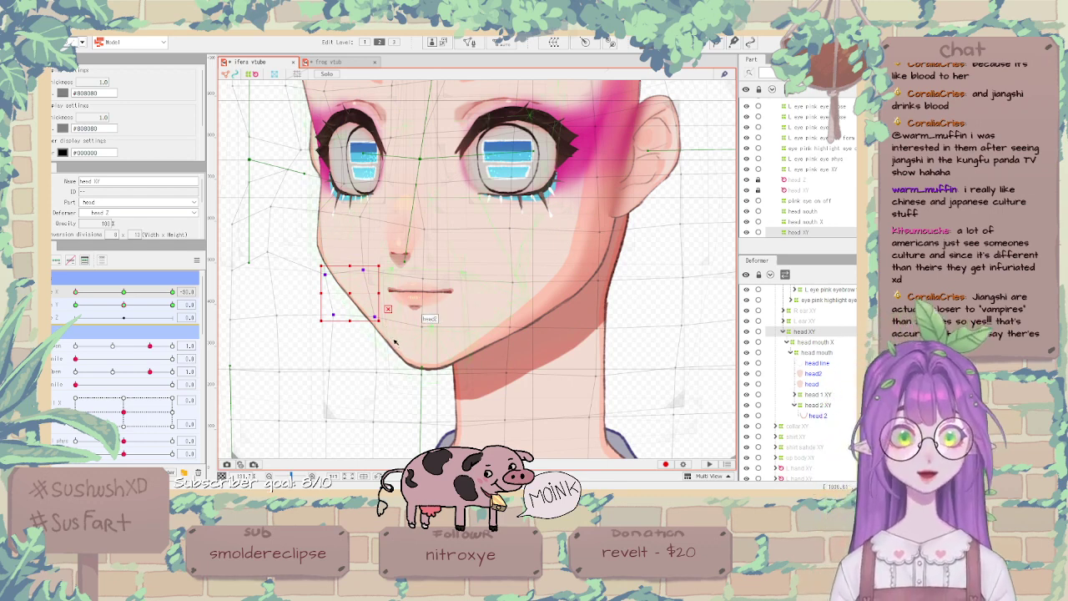
drag(393, 326, 367, 305)
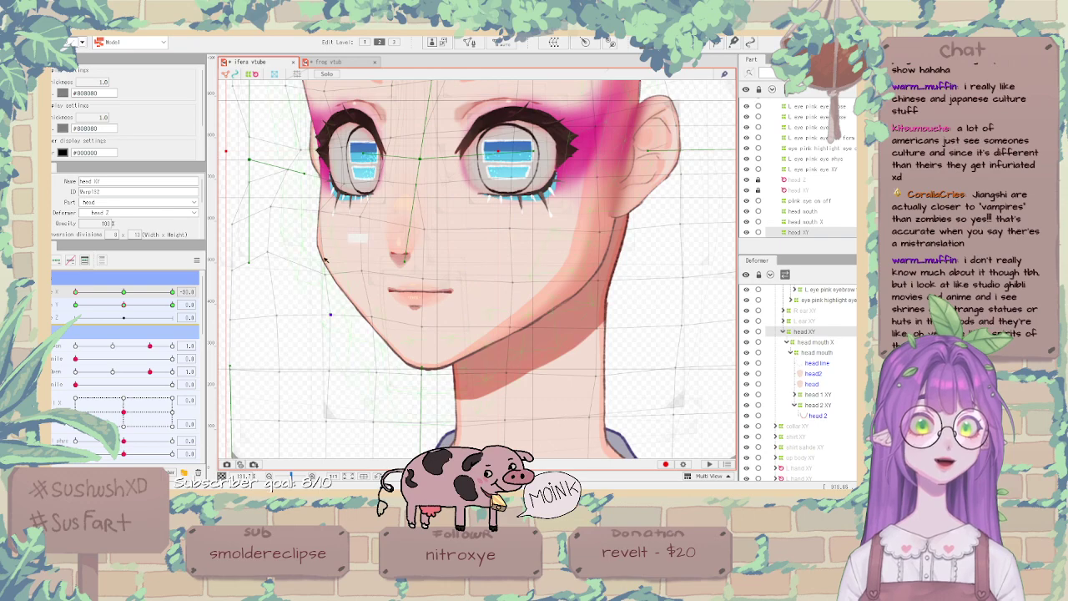
Reflect the head XY deformer's motion to the opposite X angle and turn the head to maximum X.
scroll(542, 230, down, 3)
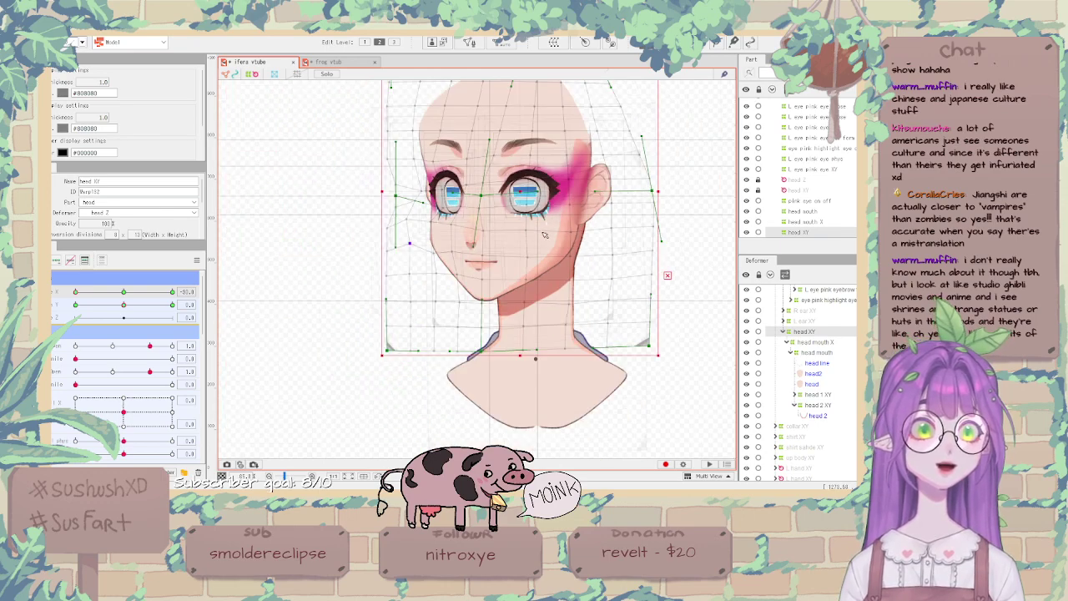
drag(133, 292, 75, 292)
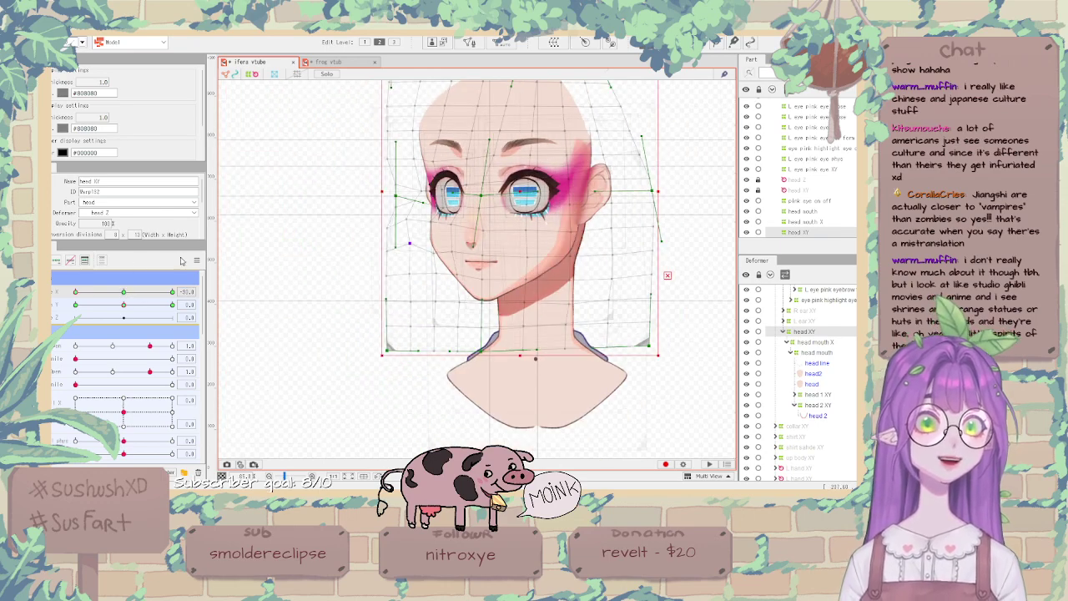
right_click(193, 255)
click(246, 333)
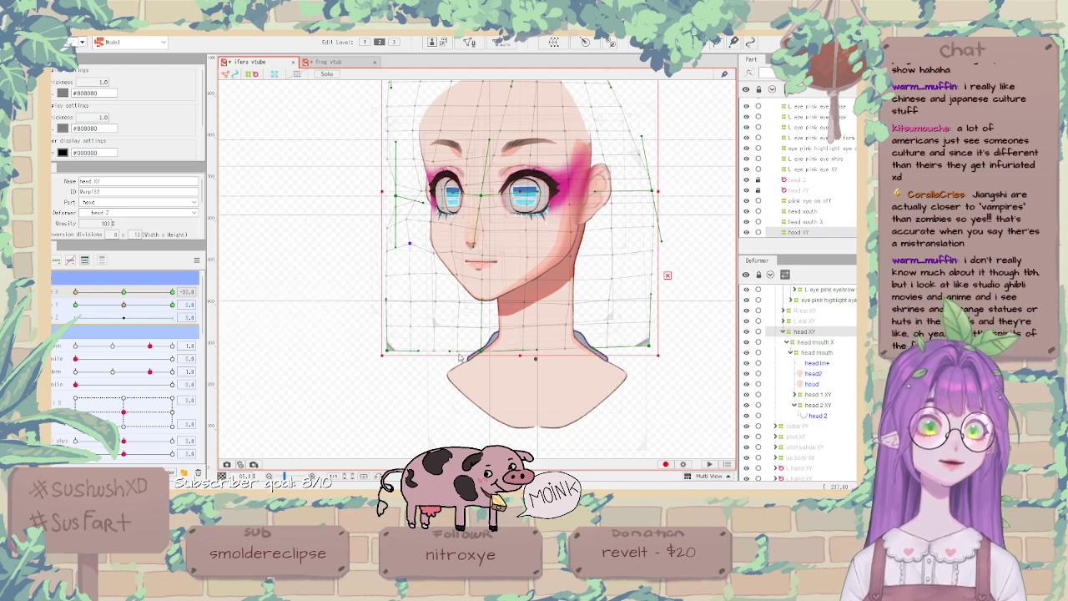
drag(120, 293, 222, 305)
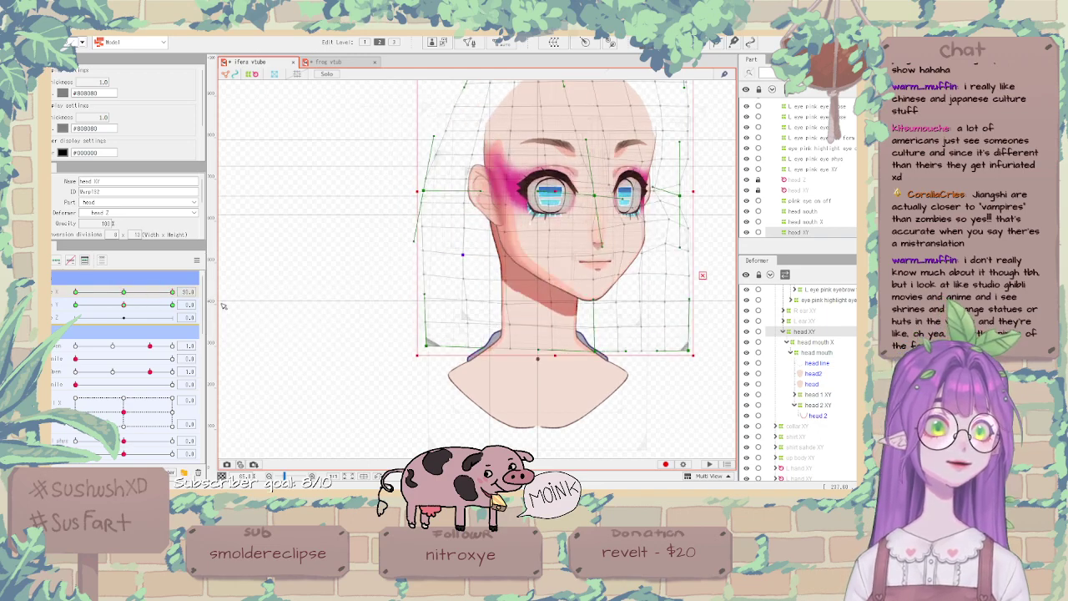
click(382, 267)
Select the face XY warp deformer with the head at its maximum X angle.
scroll(652, 165, up, 5)
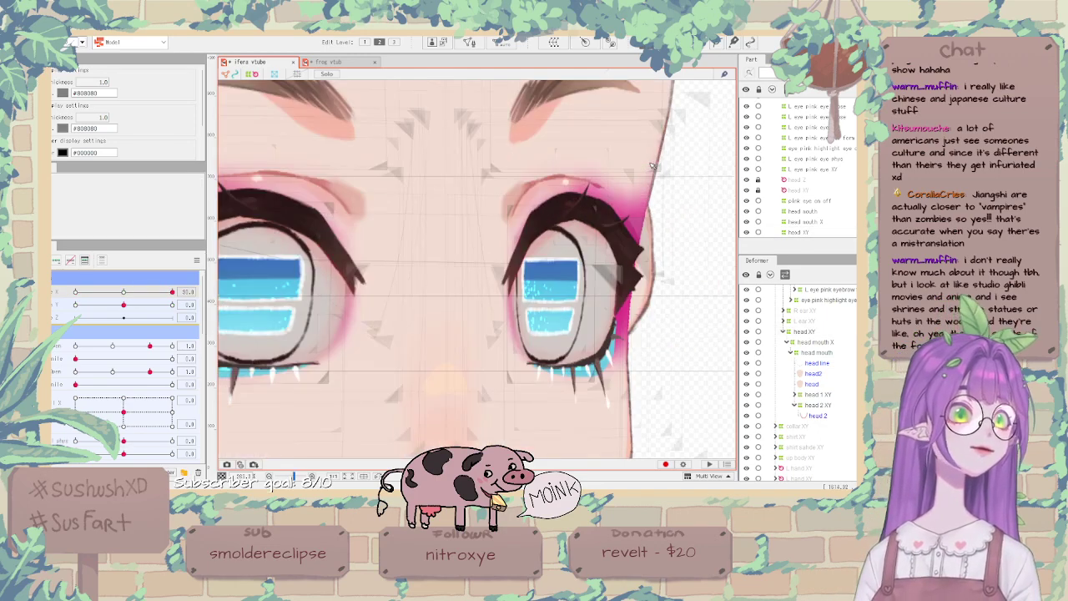
scroll(831, 343, up, 3)
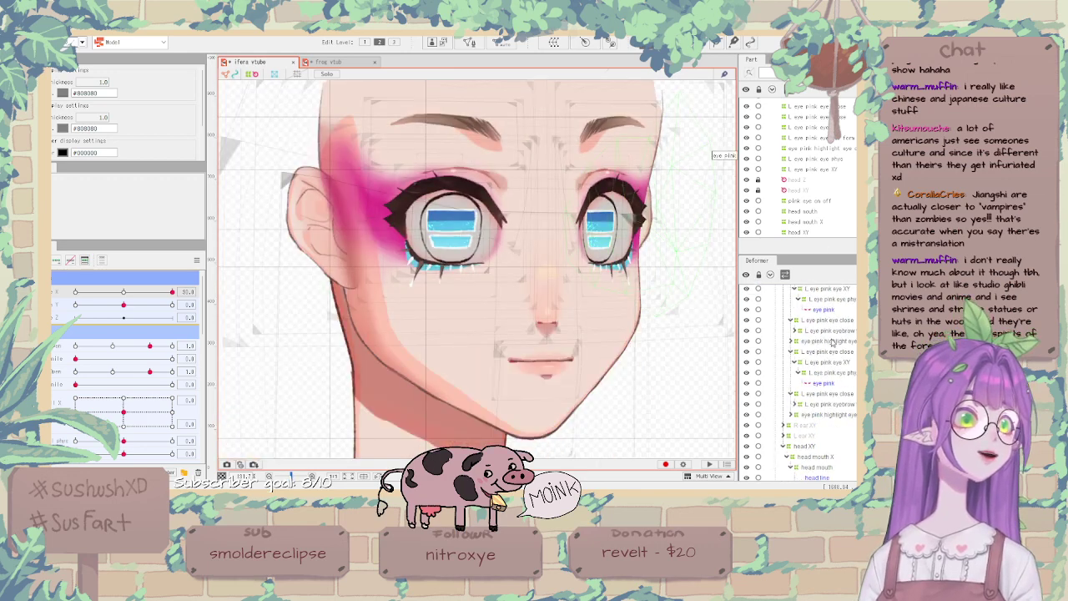
click(821, 372)
scroll(819, 363, down, 5)
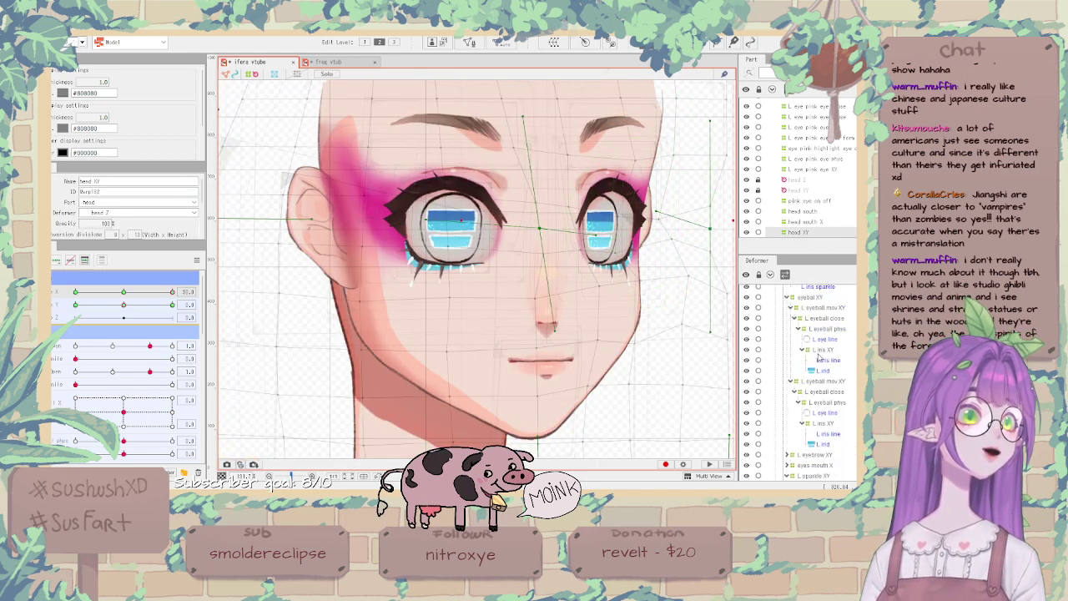
click(804, 317)
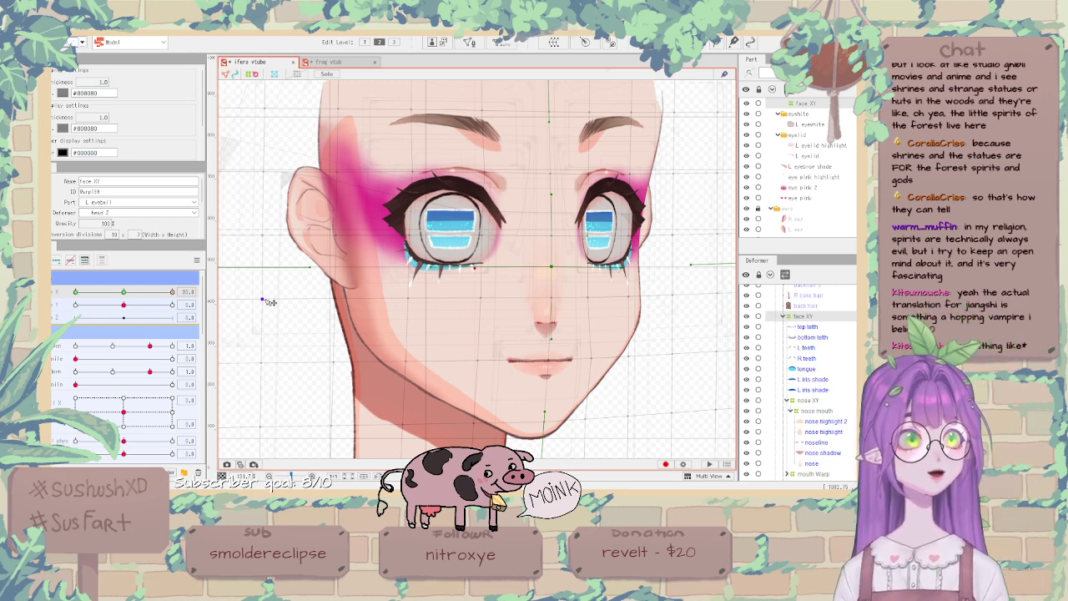
Reflect the nose XY deformer's motion from minimum X to the opposite side and turn the head to maximum X.
click(804, 400)
drag(122, 292, 75, 292)
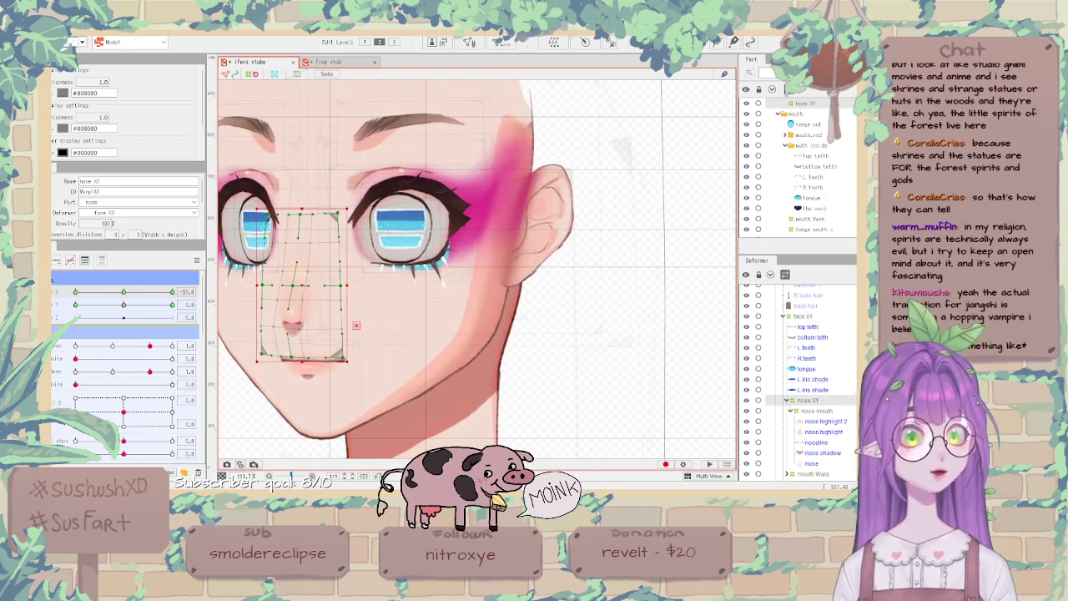
click(197, 261)
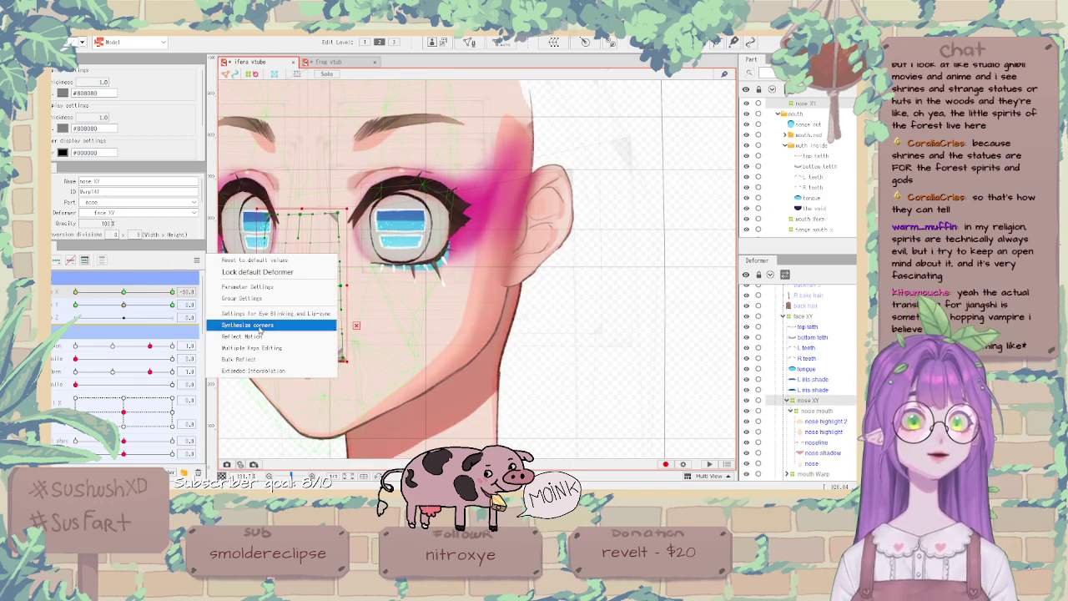
click(257, 337)
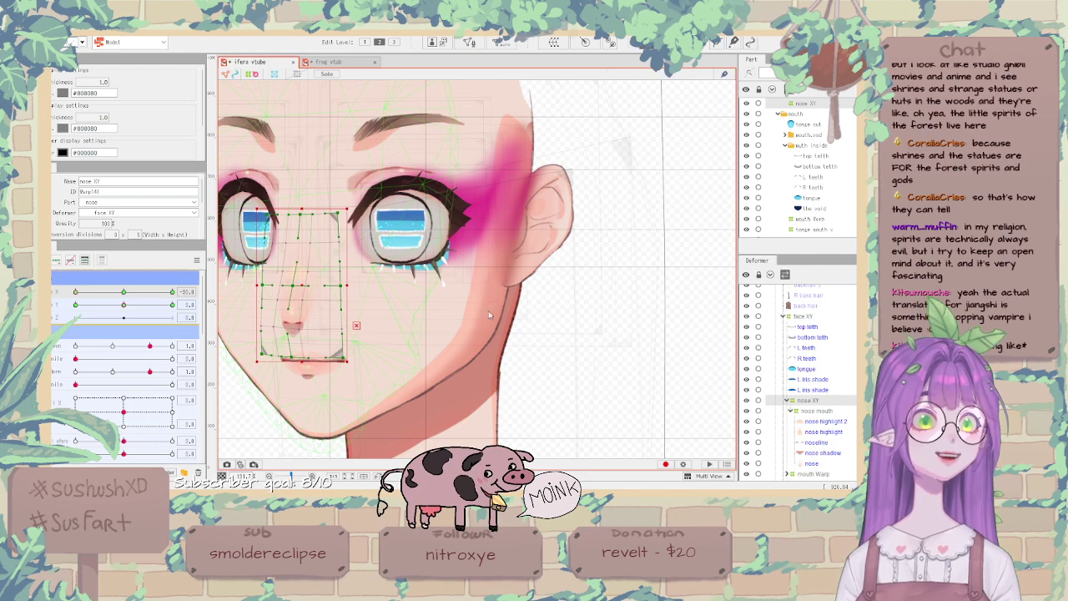
click(131, 294)
drag(131, 294, 206, 305)
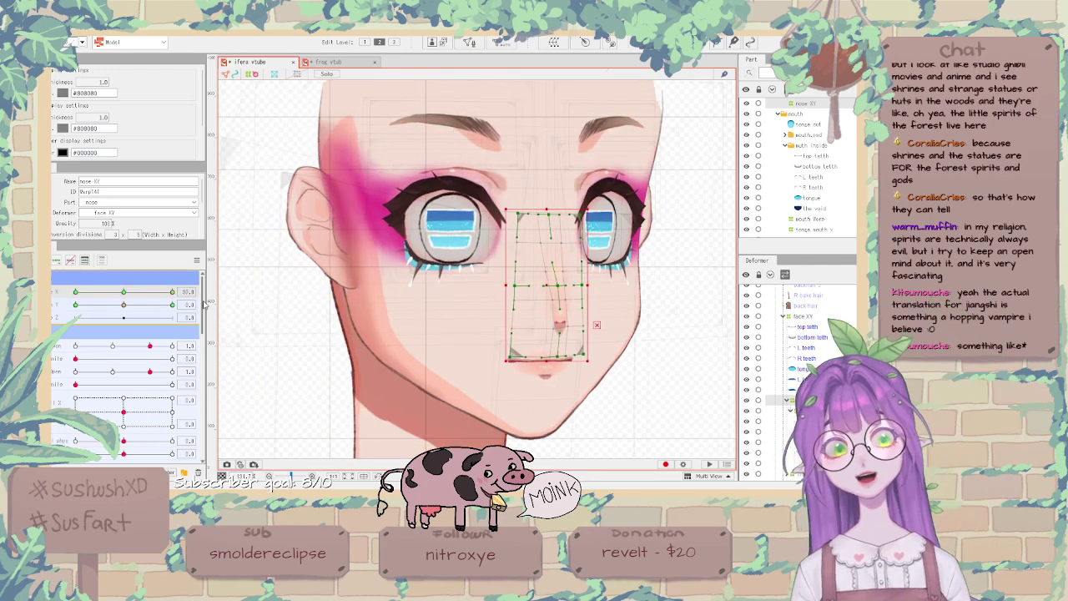
Undo the last change and turn the head back to its minimum X angle to inspect the nose.
key(ctrl+z)
drag(132, 293, 59, 282)
scroll(410, 296, down, 2)
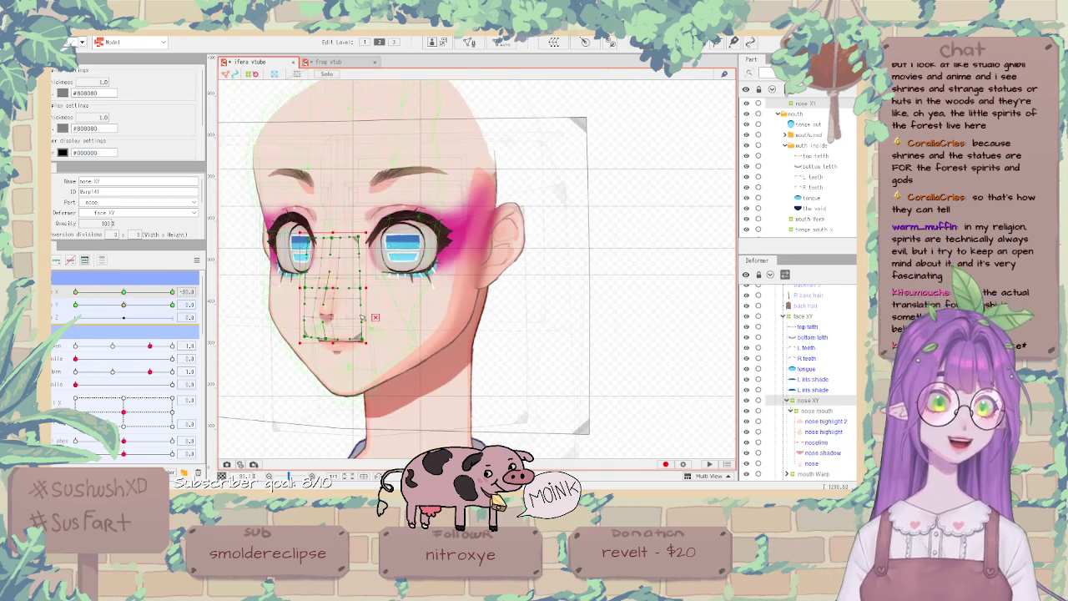
scroll(363, 317, up, 2)
drag(556, 279, 702, 286)
scroll(624, 272, up, 2)
scroll(556, 264, down, 2)
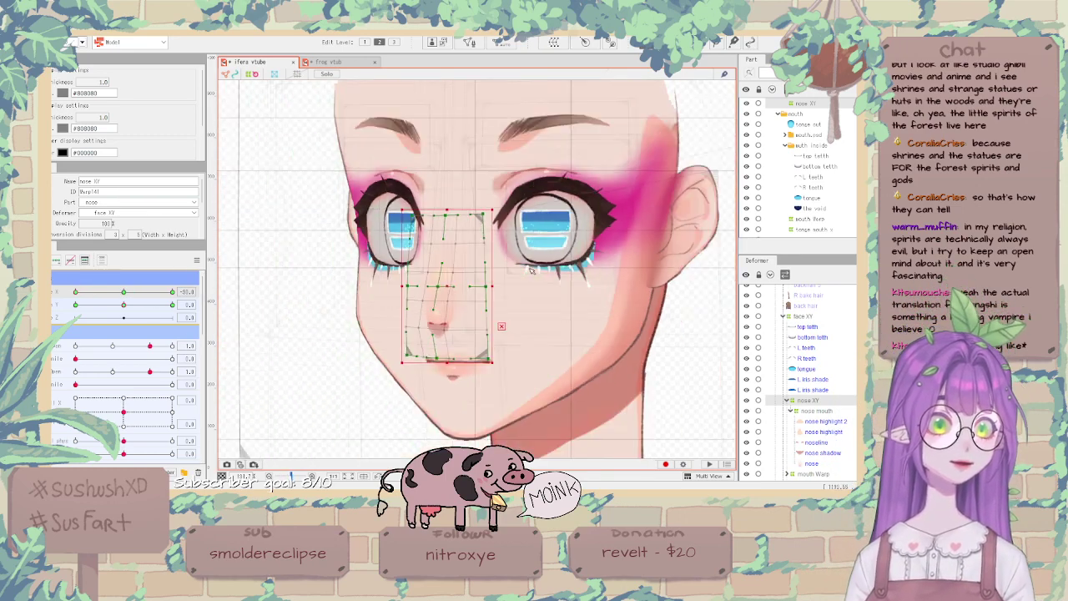
Compare the nose's shape and placement at the minimum and maximum X angles, finishing at the maximum.
drag(123, 292, 187, 296)
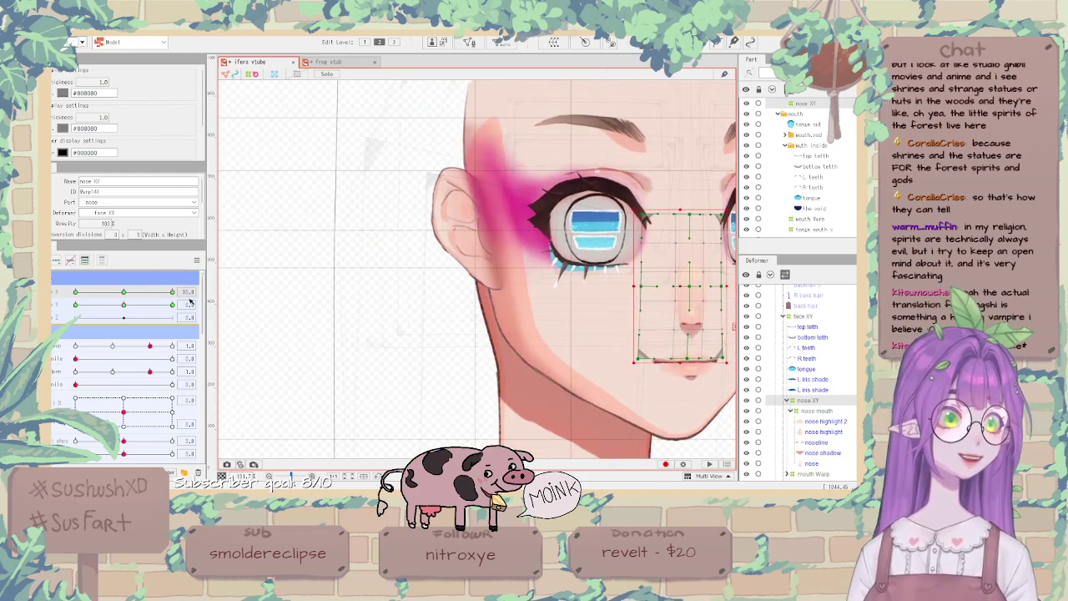
scroll(289, 279, down, 2)
scroll(548, 296, up, 2)
scroll(551, 297, up, 2)
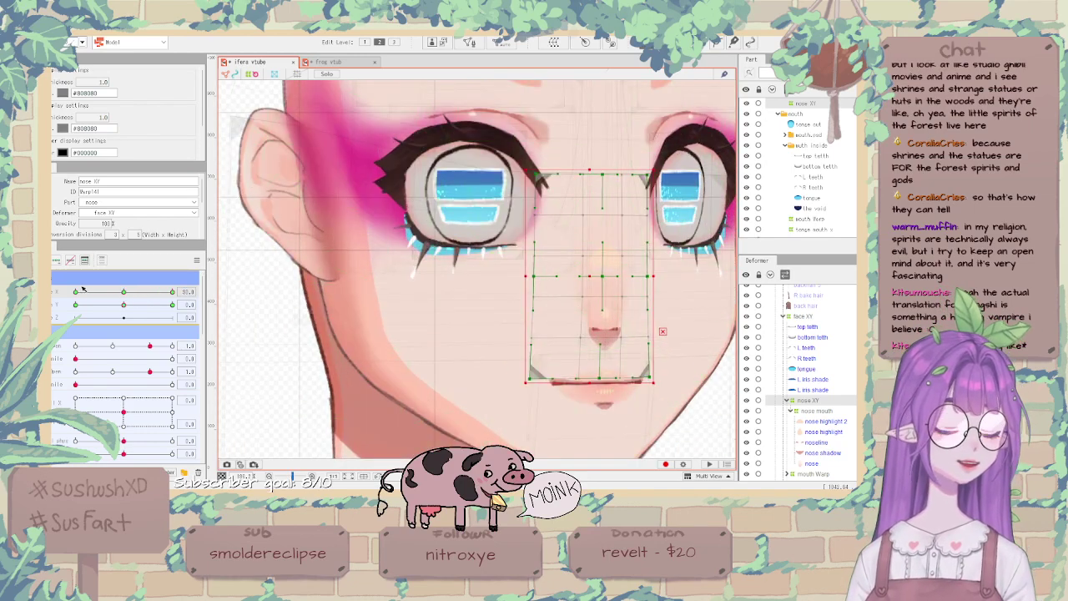
drag(123, 293, 70, 293)
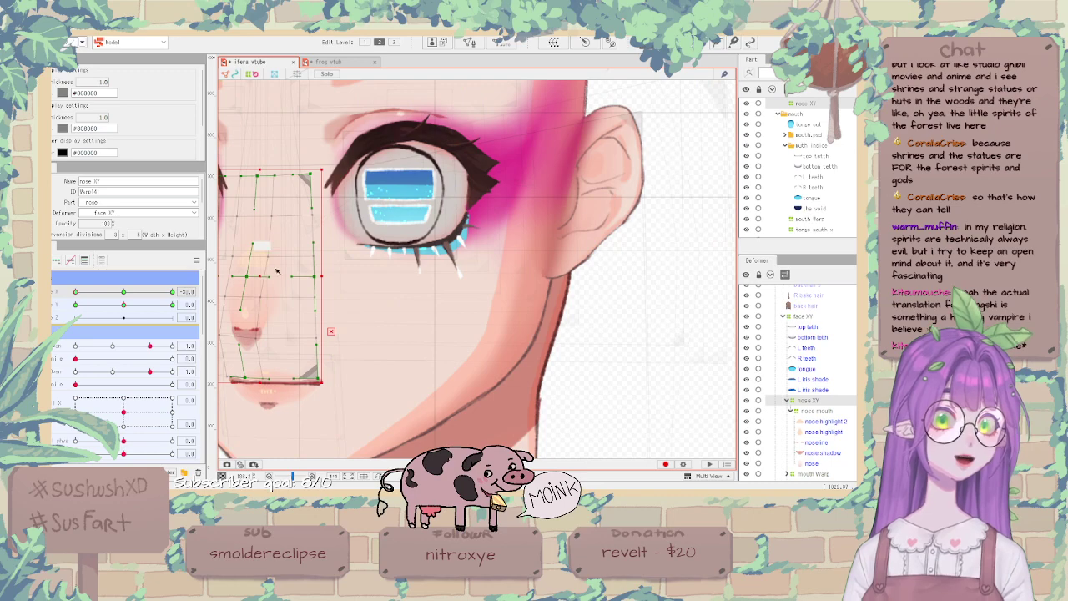
scroll(490, 235, down, 2)
scroll(339, 294, up, 3)
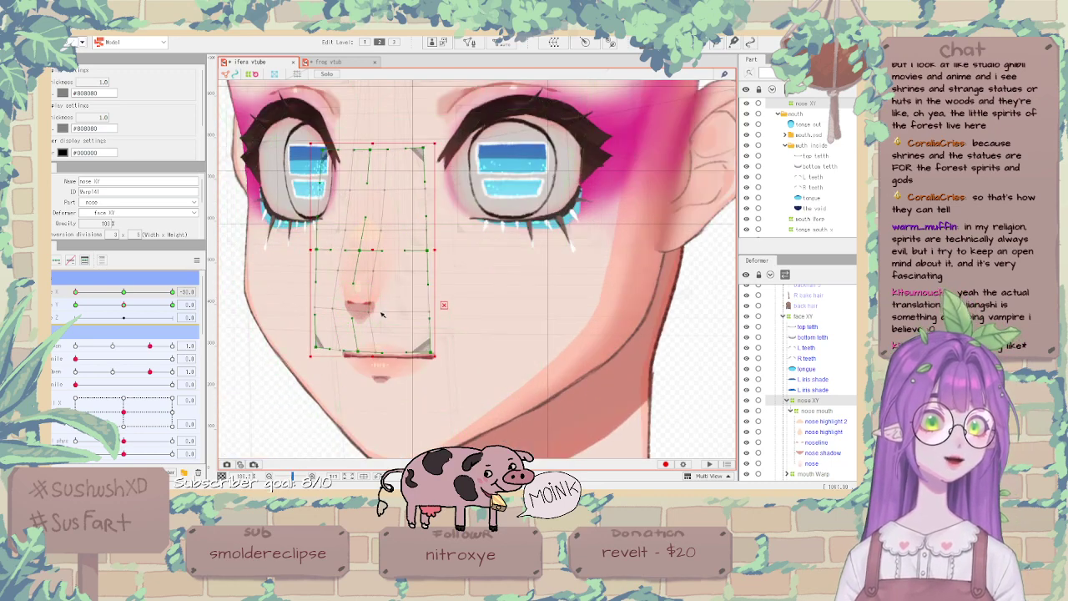
drag(123, 293, 173, 292)
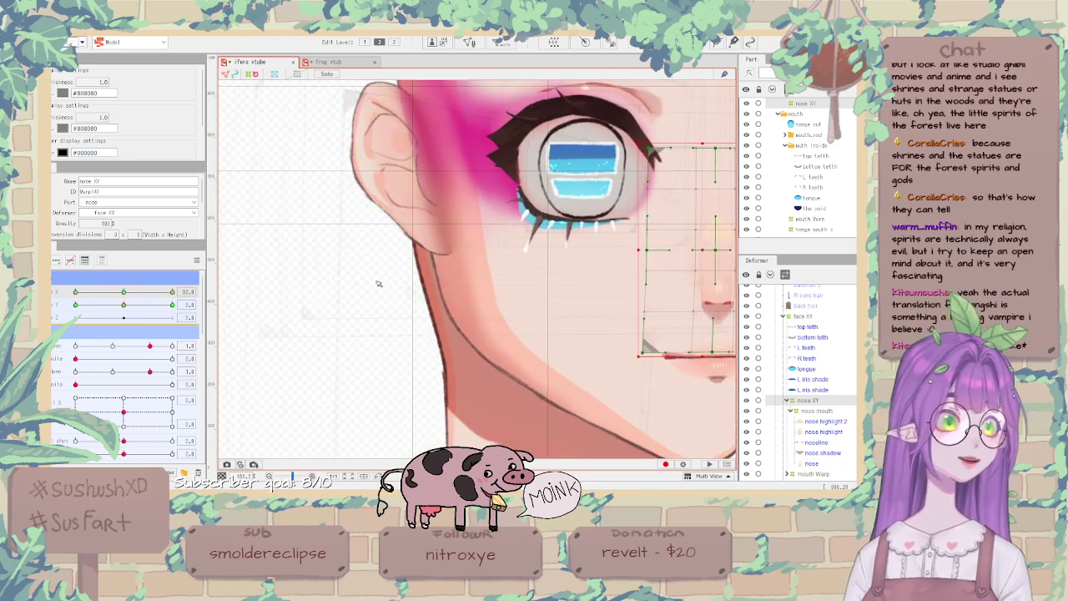
scroll(393, 276, down, 3)
scroll(647, 306, up, 3)
Slant the nose toward the far cheek at maximum X by shifting the nose XY deformer's centre control points and their handles.
drag(405, 322, 413, 321)
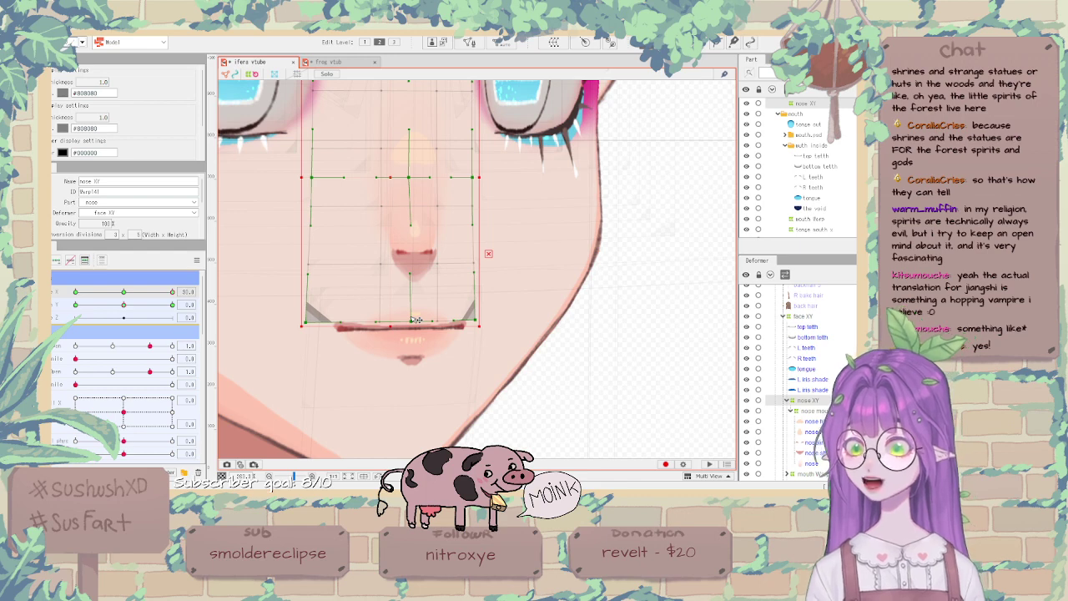
drag(408, 178, 412, 178)
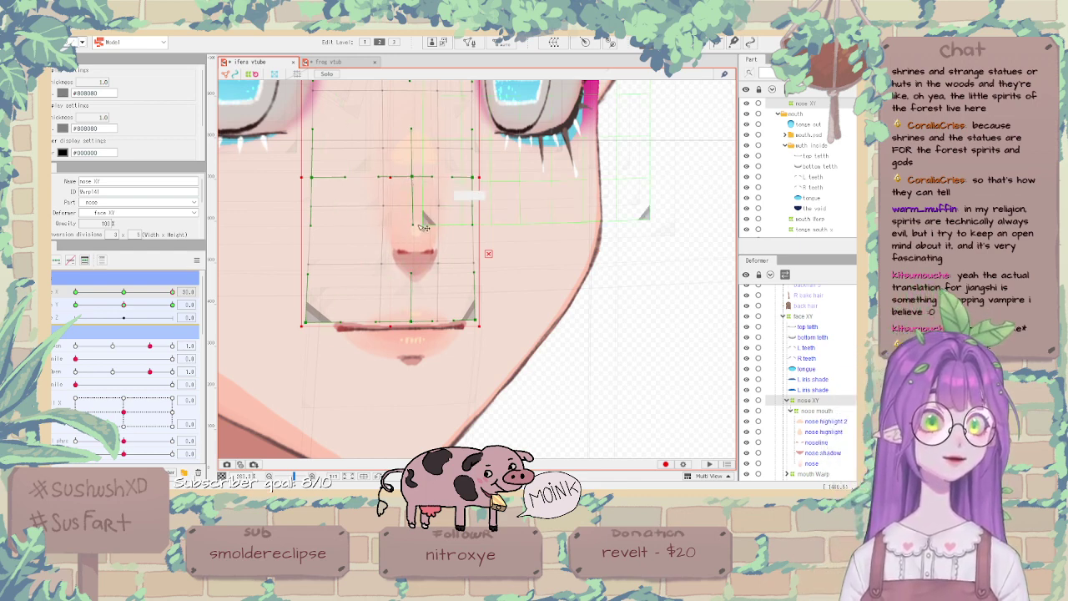
drag(412, 225, 420, 225)
drag(346, 252, 428, 268)
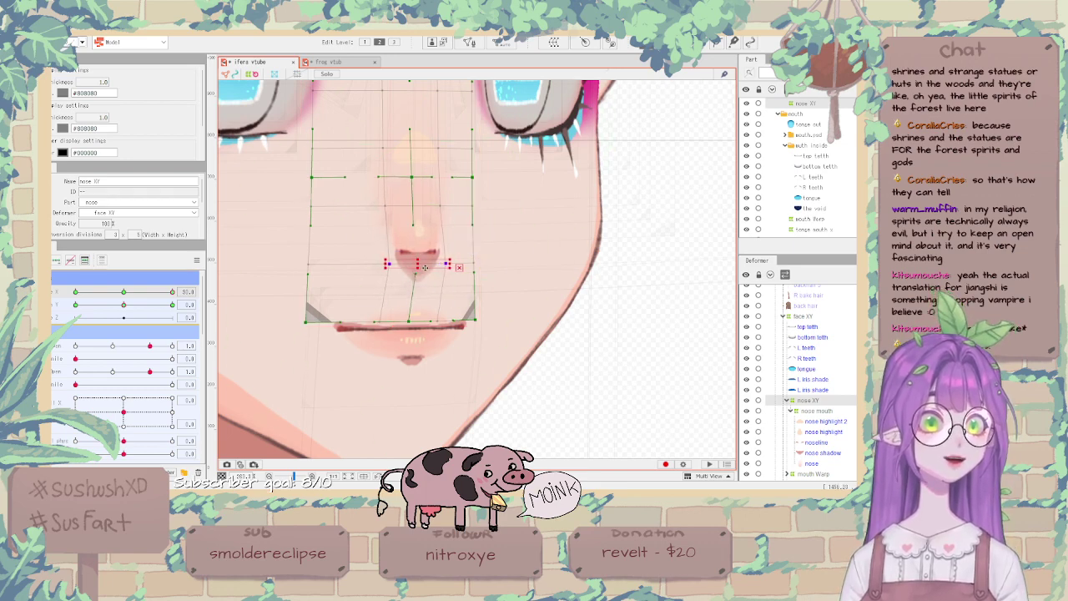
drag(378, 192, 408, 149)
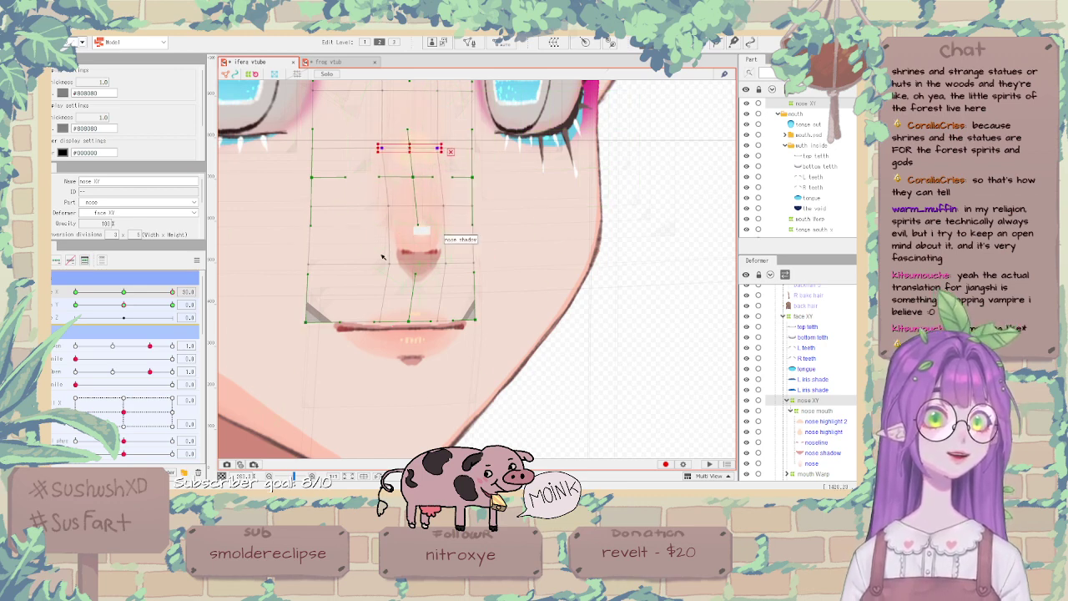
drag(374, 253, 465, 279)
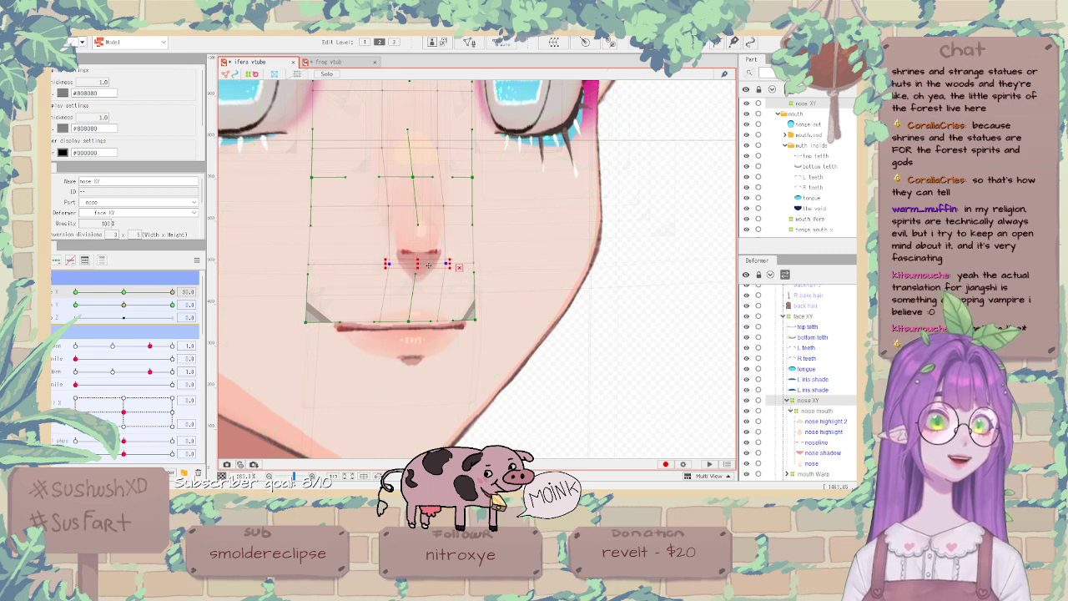
Select the whole nose XY deformer again and nudge it slightly toward the far cheek at maximum X.
scroll(384, 244, down, 2)
scroll(384, 245, up, 1)
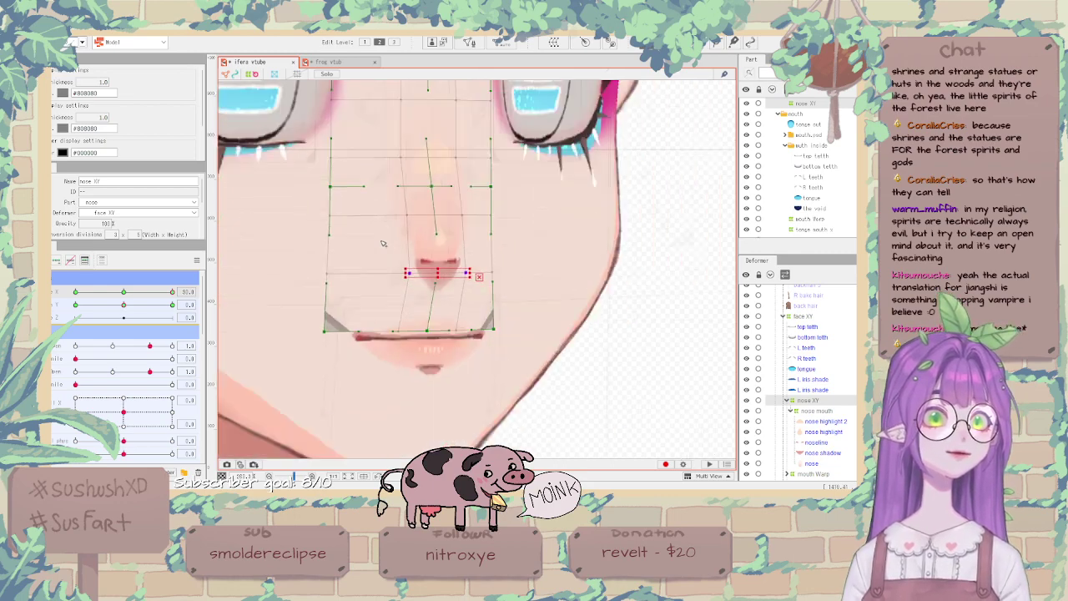
scroll(381, 243, down, 2)
scroll(376, 238, up, 2)
scroll(365, 227, down, 2)
scroll(364, 226, up, 3)
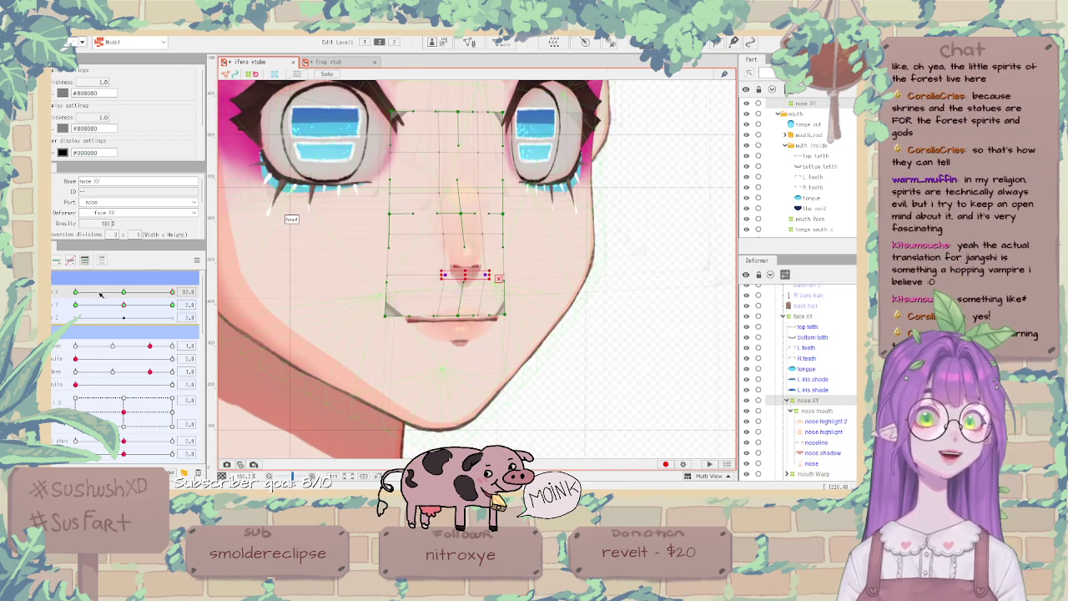
scroll(493, 309, down, 2)
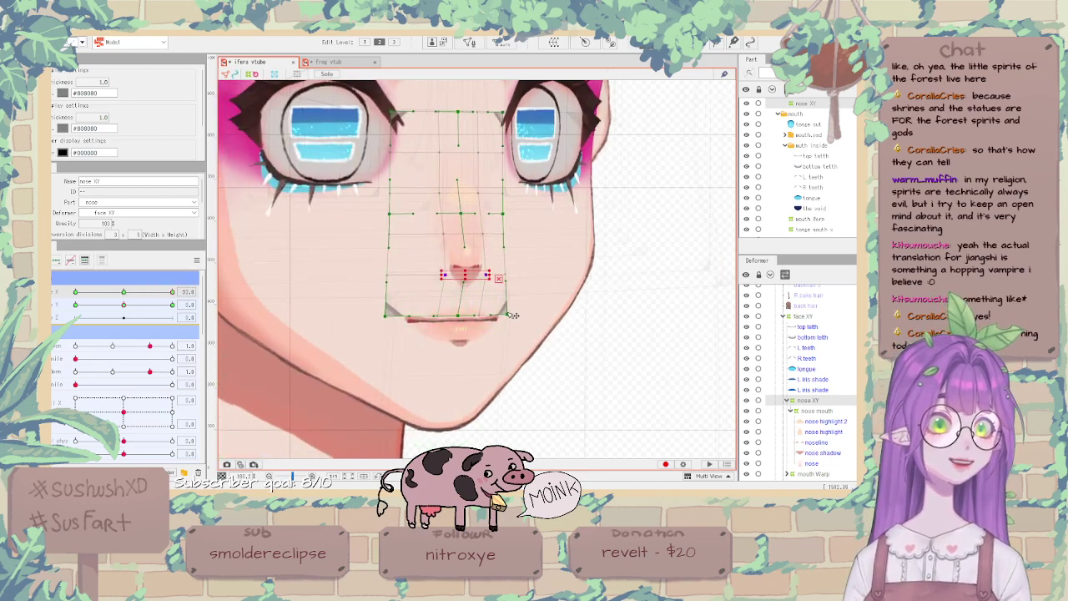
click(828, 401)
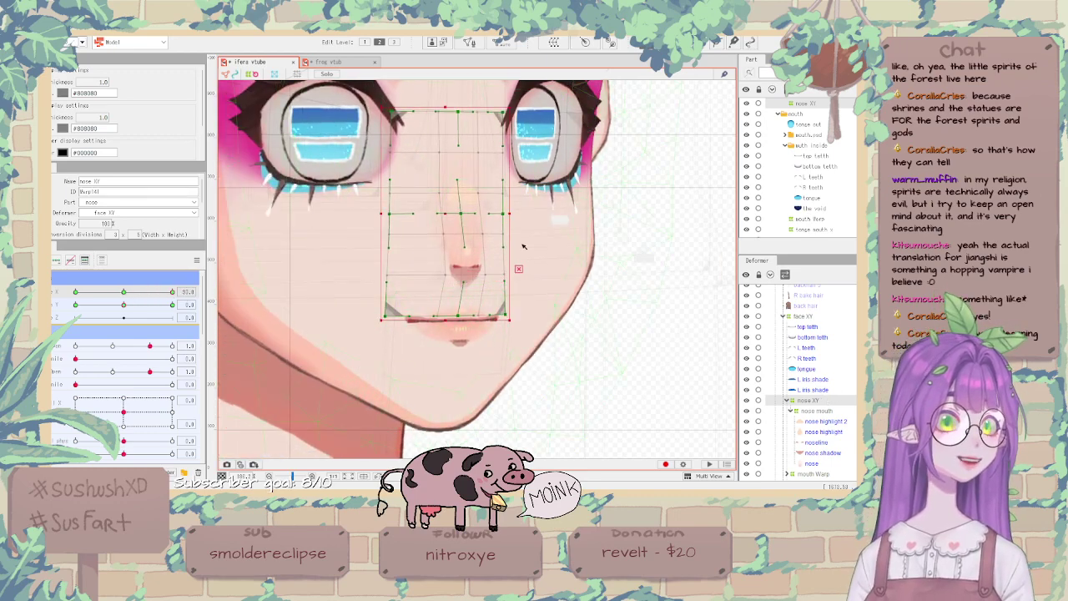
drag(449, 219, 452, 220)
Preview the head turn, move the nose bridge's centre control point slightly toward the far cheek and shift the whole nose deformer the same way.
scroll(451, 220, down, 3)
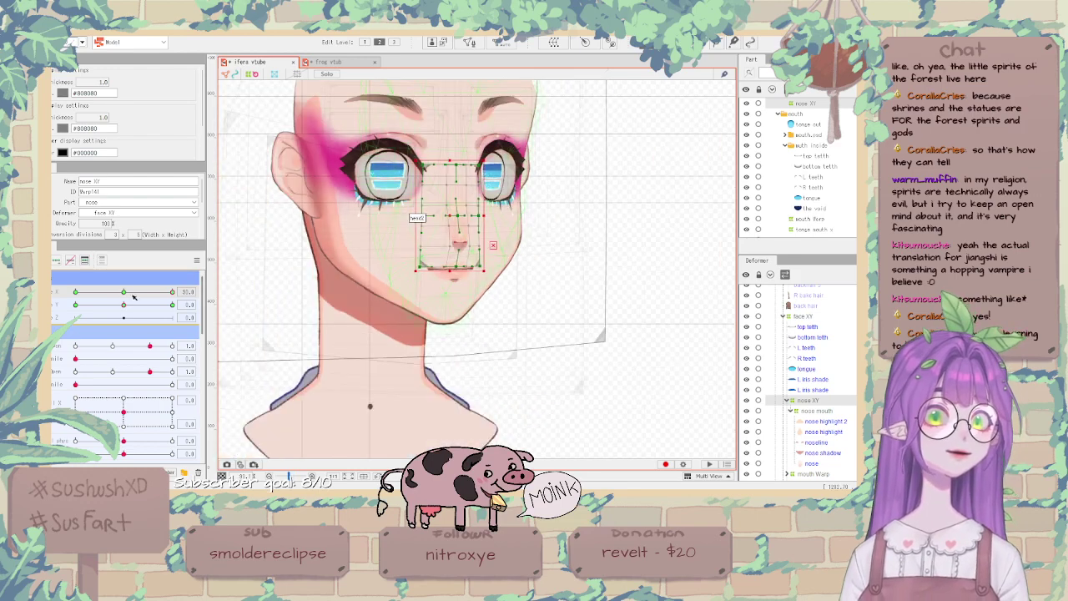
drag(128, 293, 194, 285)
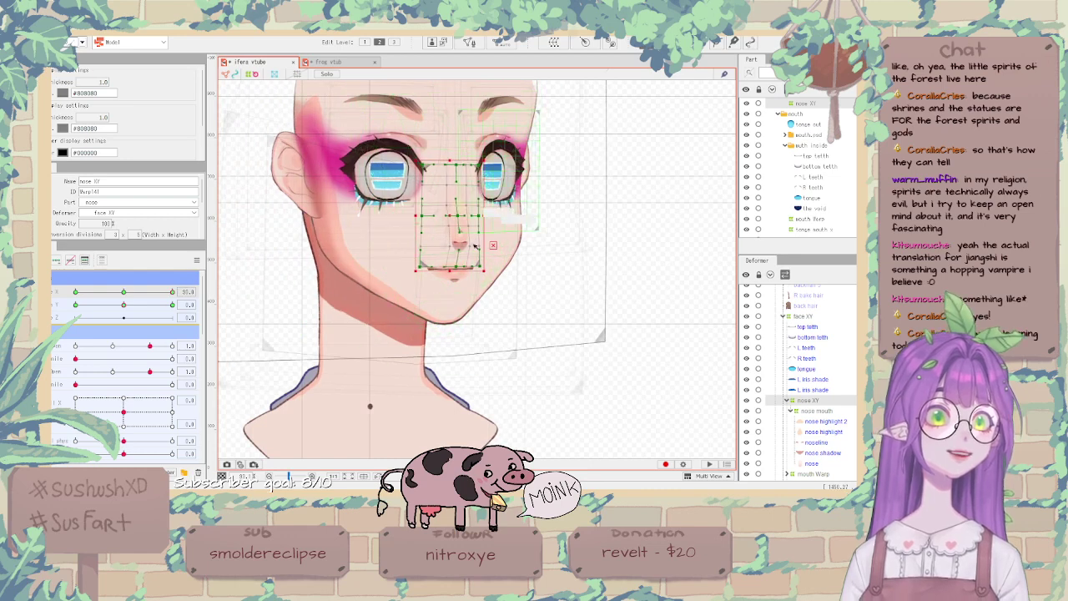
scroll(462, 272, up, 3)
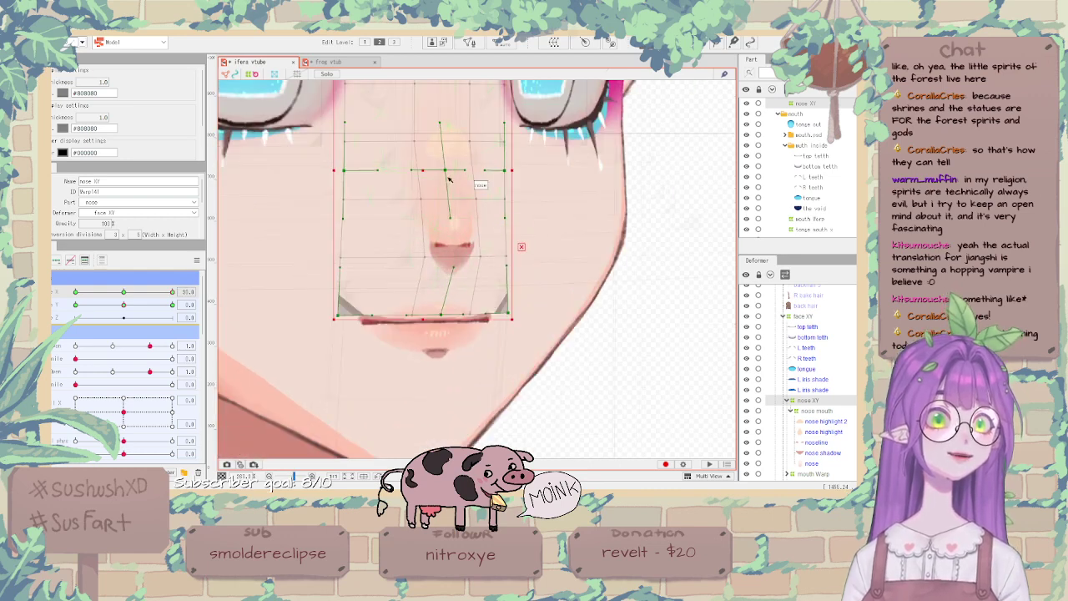
drag(446, 171, 450, 173)
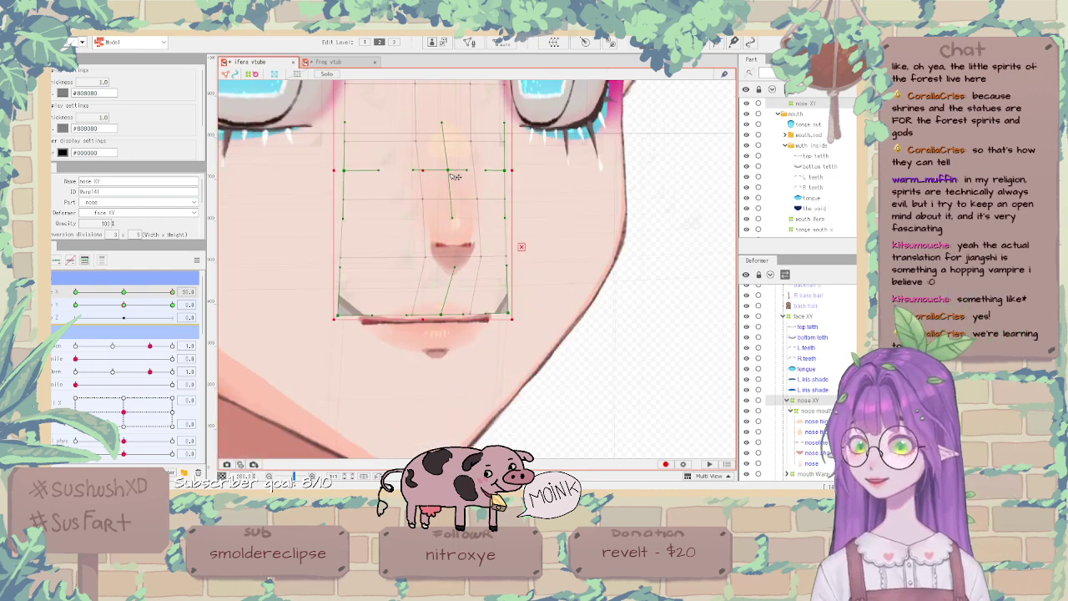
scroll(492, 182, down, 3)
scroll(516, 187, up, 2)
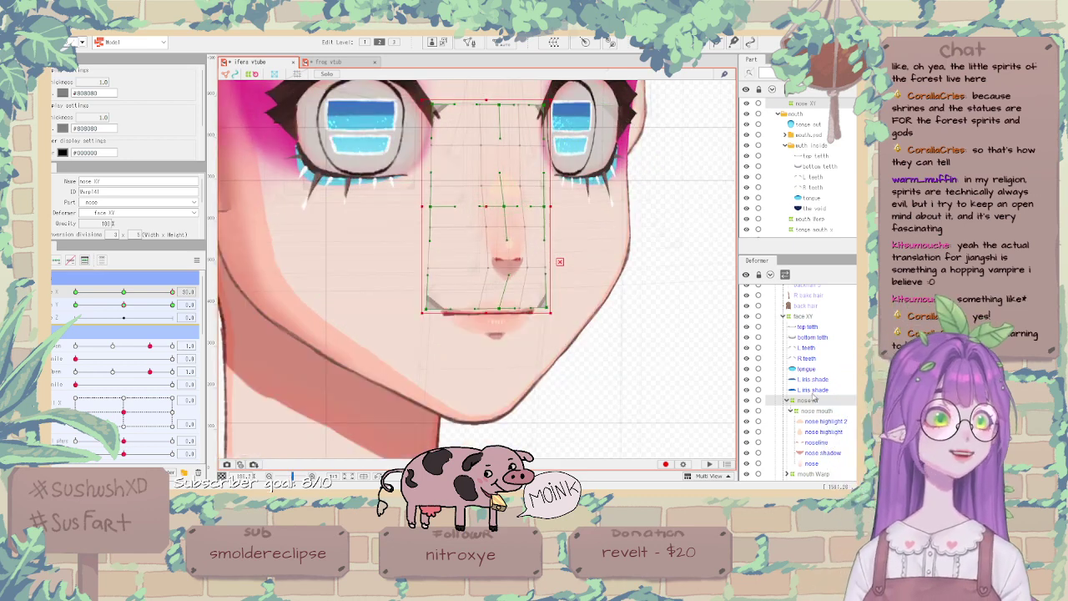
drag(496, 210, 498, 210)
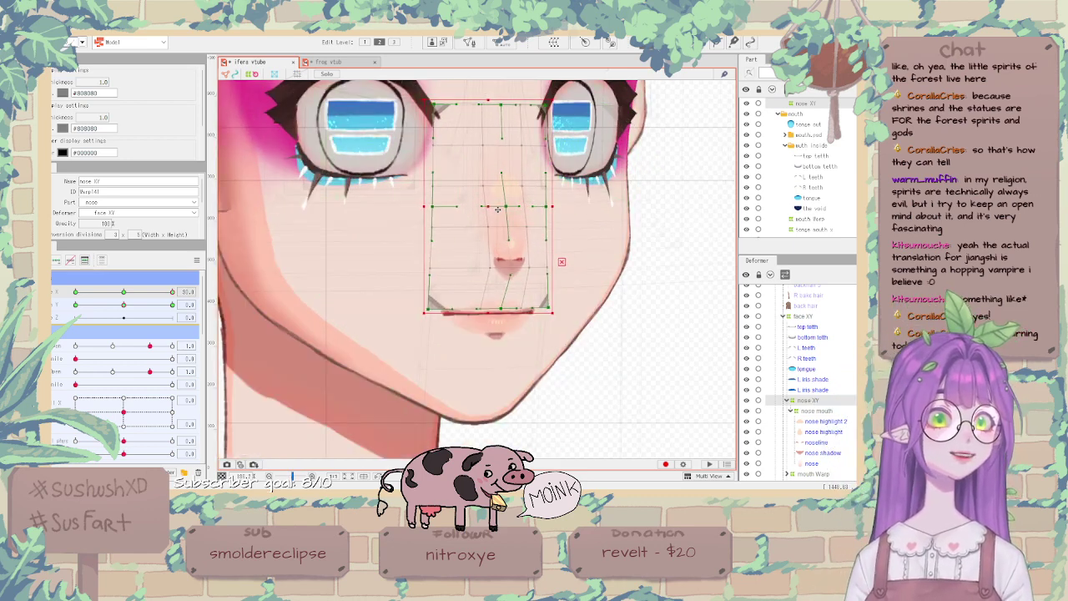
Turn the head to minimum X and back to maximum X to compare the nose on both sides.
scroll(498, 208, down, 2)
drag(130, 293, 75, 292)
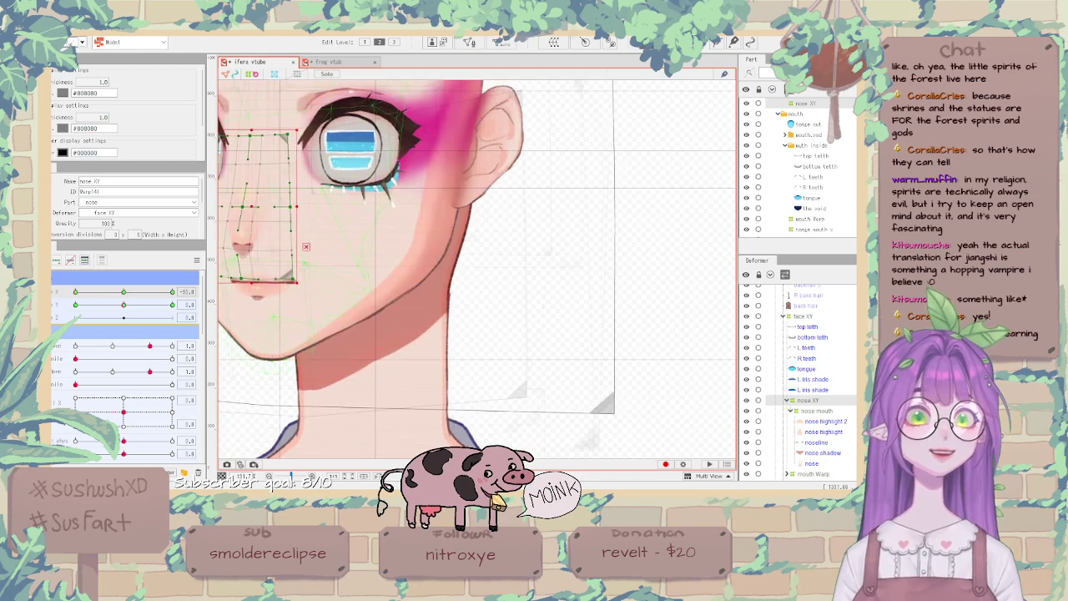
scroll(585, 252, down, 2)
scroll(491, 240, up, 3)
scroll(491, 241, down, 1)
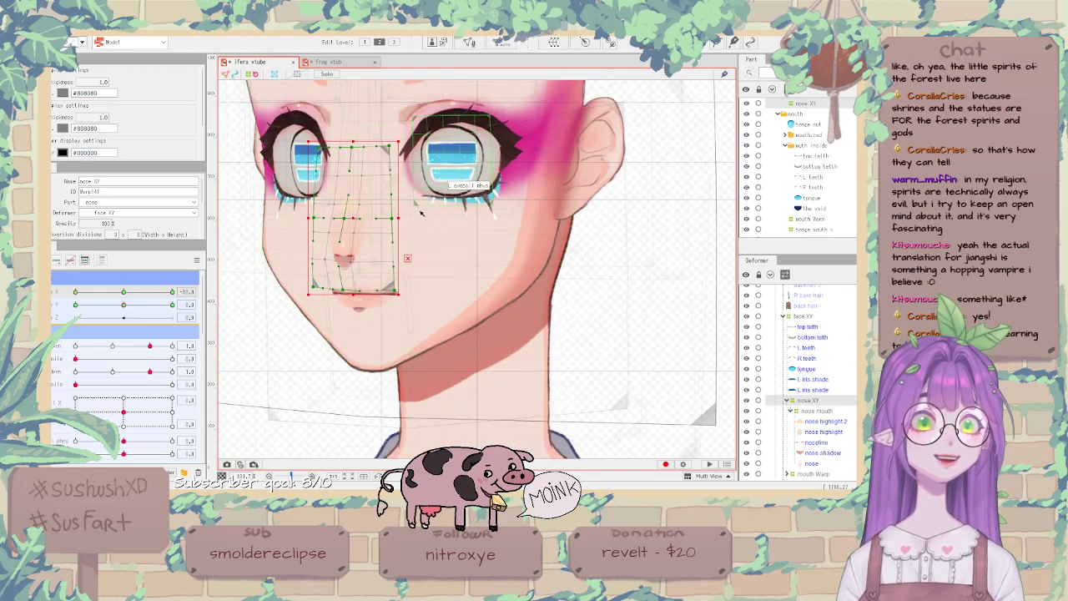
drag(76, 291, 177, 282)
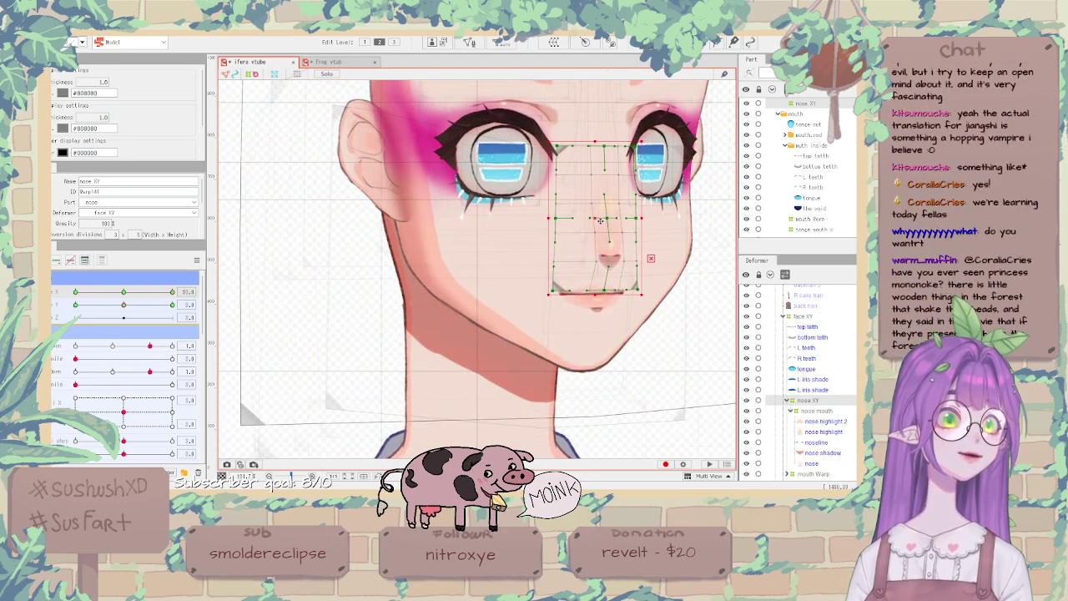
Nudge the nose XY deformer's bottom centre control point toward the far cheek and preview the head turn back to maximum X.
scroll(628, 250, up, 3)
drag(579, 337, 583, 336)
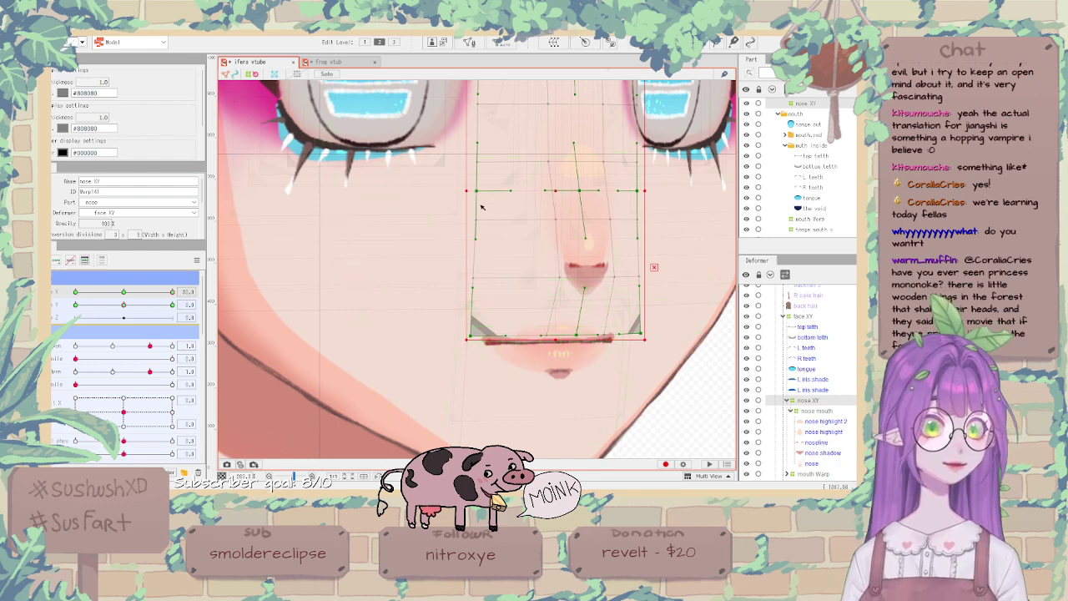
scroll(480, 197, down, 3)
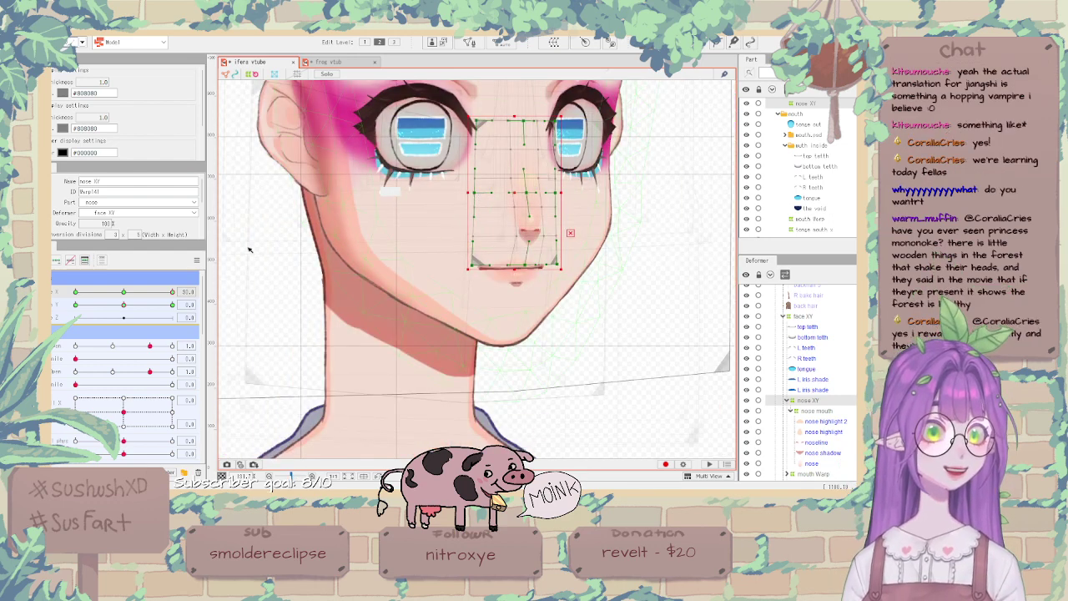
click(127, 293)
drag(127, 294, 194, 282)
Adjust the nose deformer's lower corner on the far cheek side, deselect it and preview the turn from front to maximum X.
scroll(551, 240, up, 3)
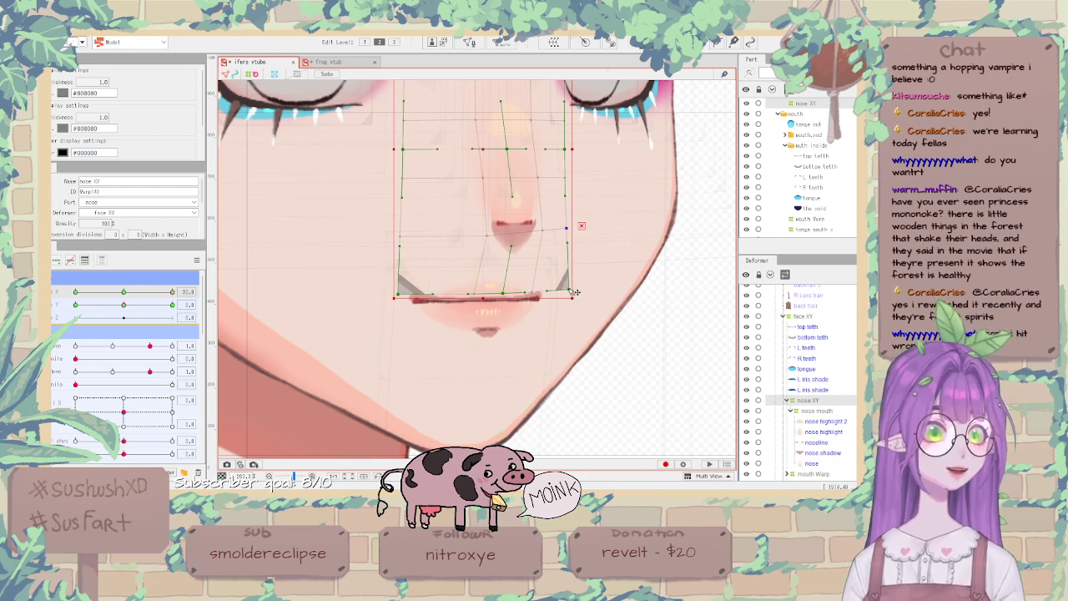
scroll(573, 292, down, 5)
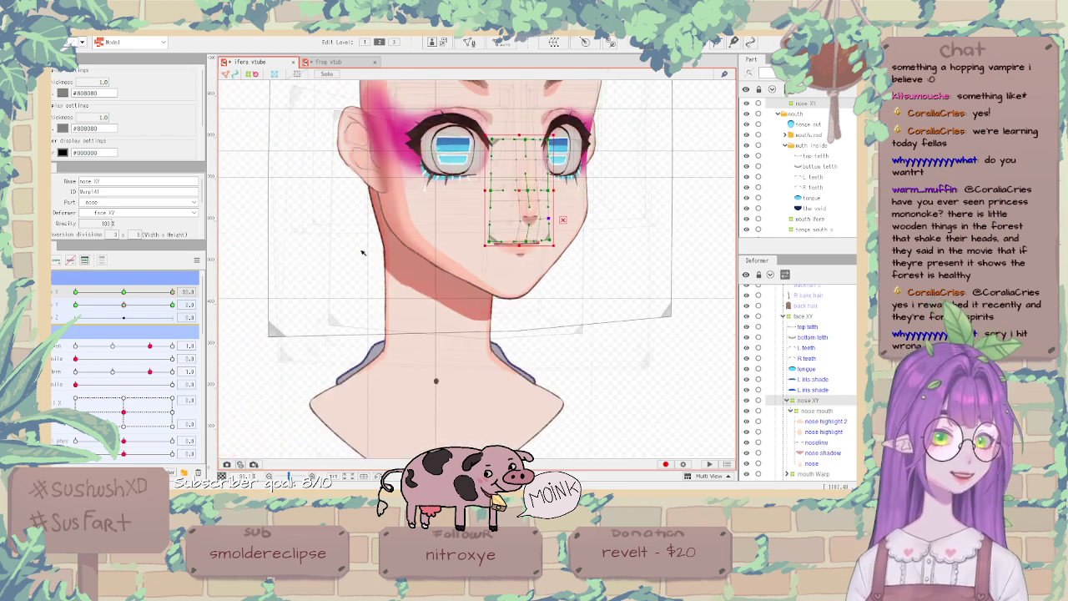
click(267, 272)
click(121, 291)
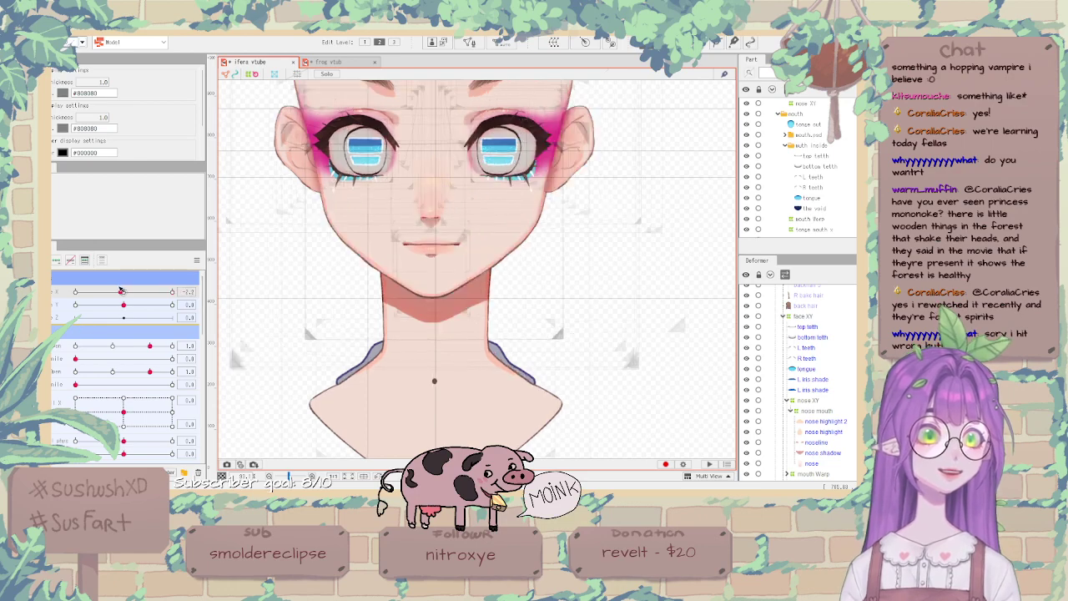
drag(121, 291, 172, 291)
Reselect the nose XY deformer and adjust its grid points along the near side of the nose at maximum X.
click(807, 401)
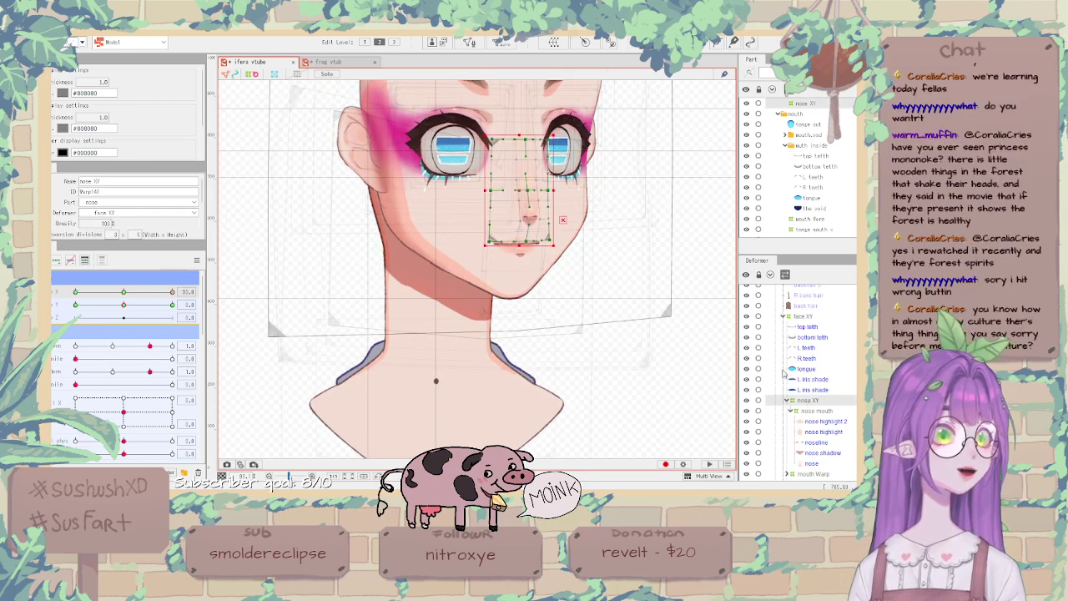
scroll(539, 243, up, 2)
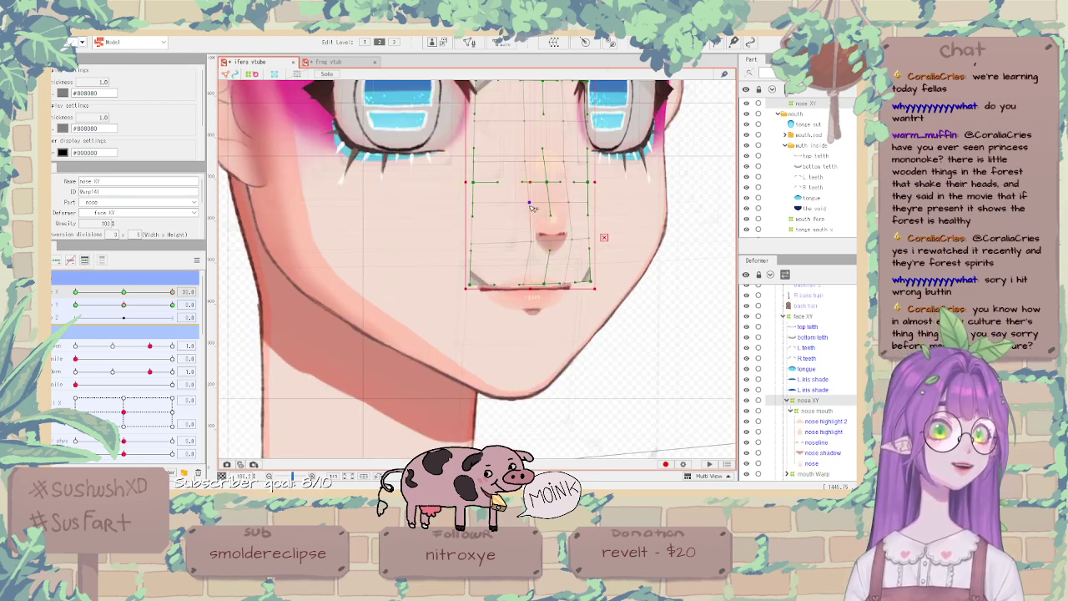
scroll(531, 207, down, 3)
mouse_move(172, 292)
mouse_down()
mouse_move(117, 292)
mouse_move(183, 286)
mouse_up()
scroll(538, 249, up, 3)
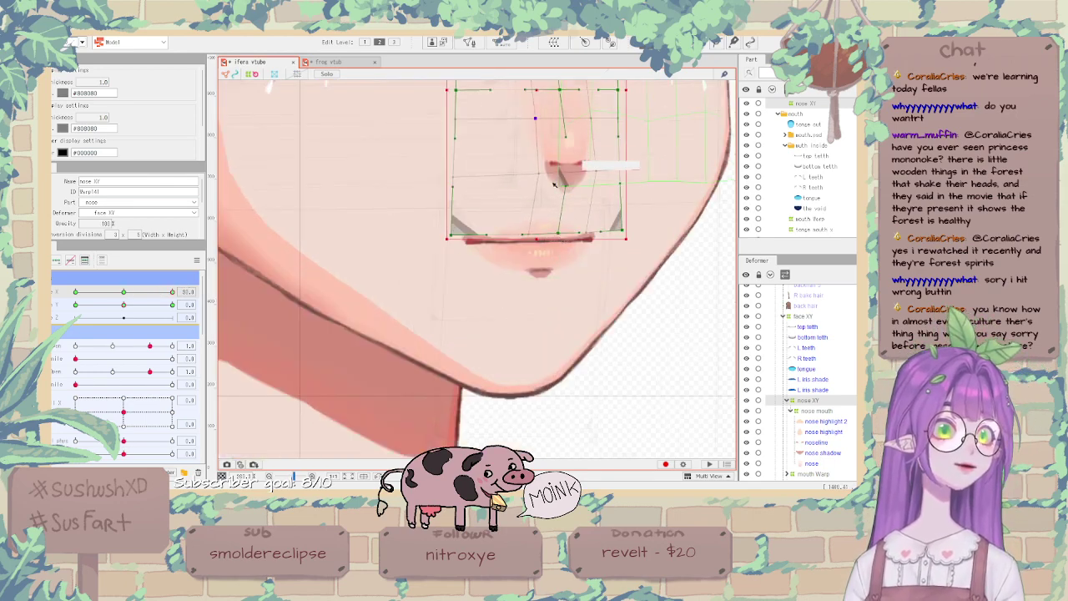
scroll(567, 182, down, 3)
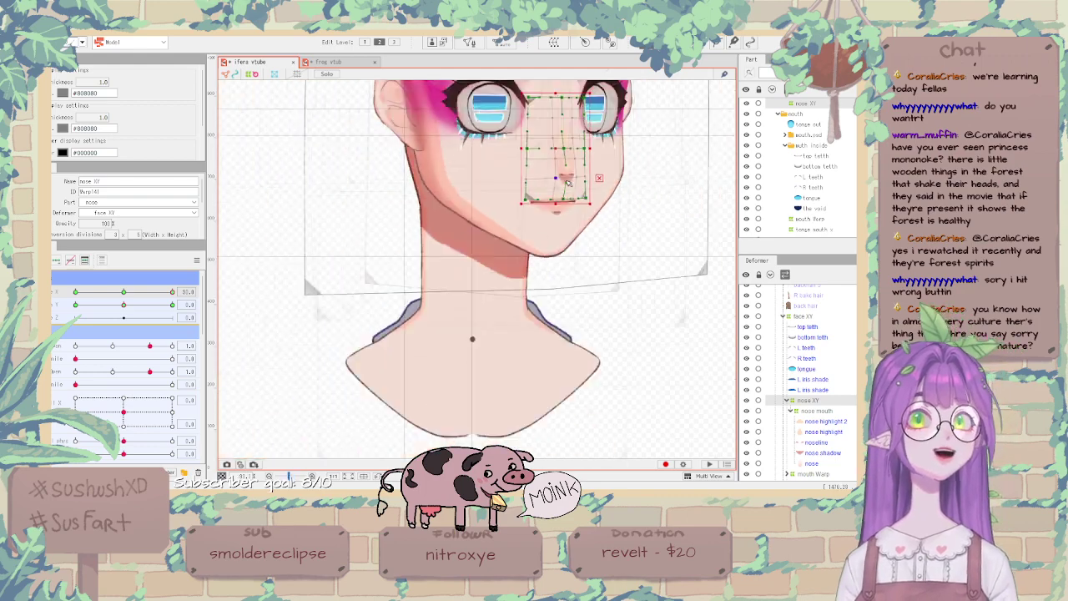
Examine the adjusted nose at maximum X and turn the head to its minimum X angle for comparison.
scroll(569, 182, down, 2)
scroll(587, 117, up, 4)
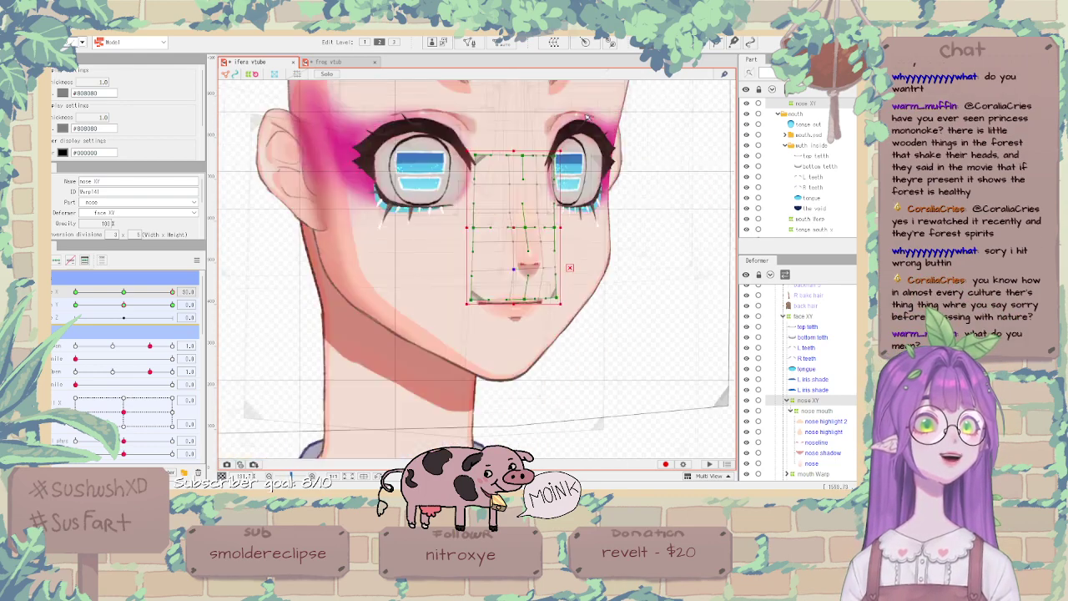
drag(586, 131, 590, 152)
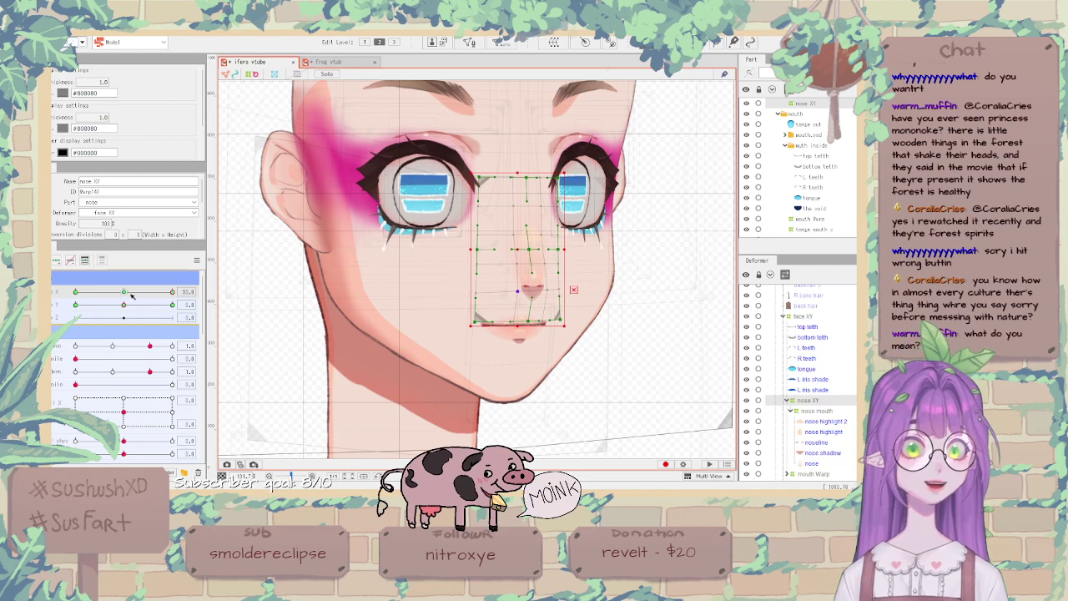
drag(129, 293, 64, 286)
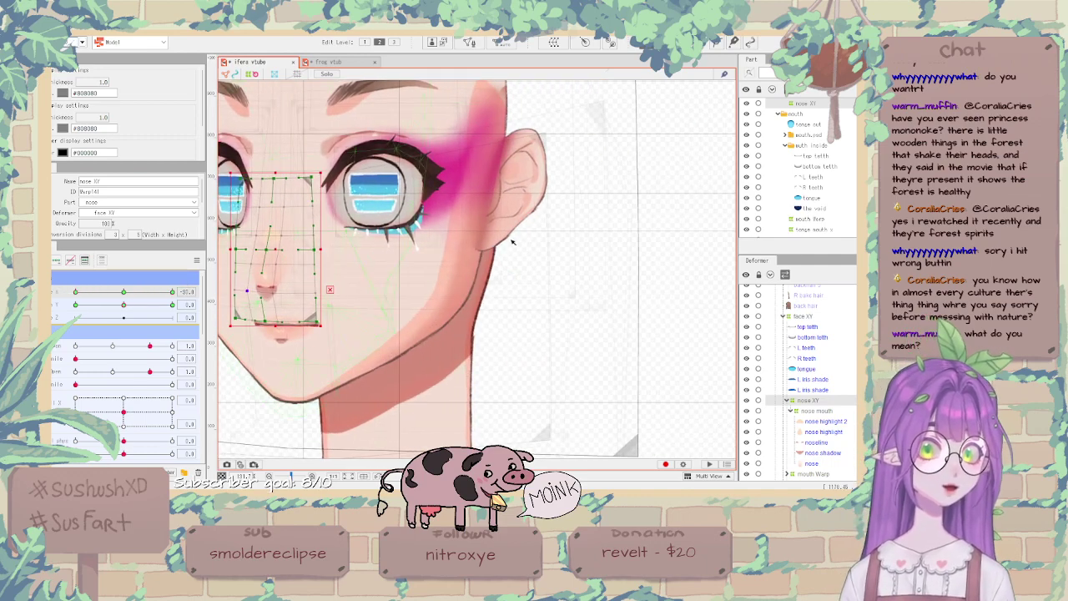
Compare the nose and its XY deformer at the head's minimum and maximum X angles, up close and from a distance.
scroll(631, 237, down, 3)
scroll(438, 246, up, 5)
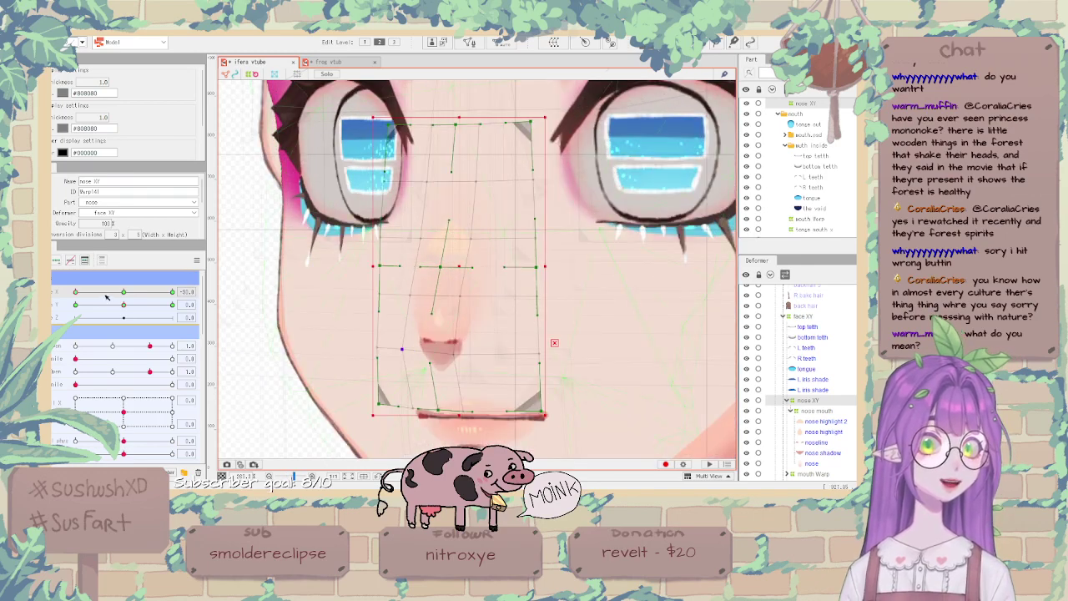
drag(119, 292, 72, 293)
scroll(389, 261, down, 4)
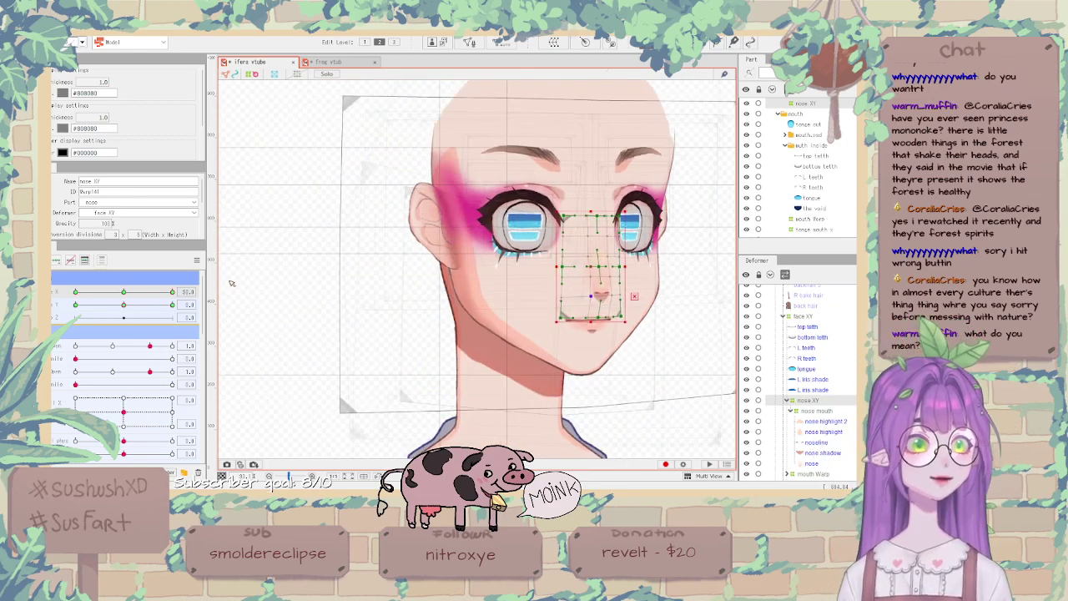
scroll(696, 360, up, 4)
scroll(528, 260, down, 2)
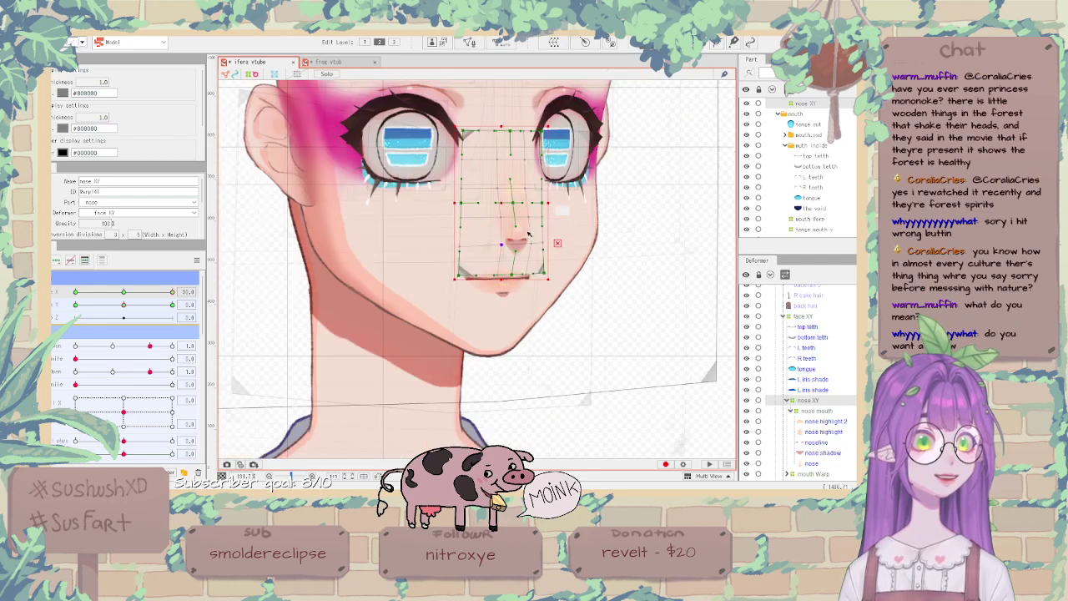
scroll(529, 234, up, 2)
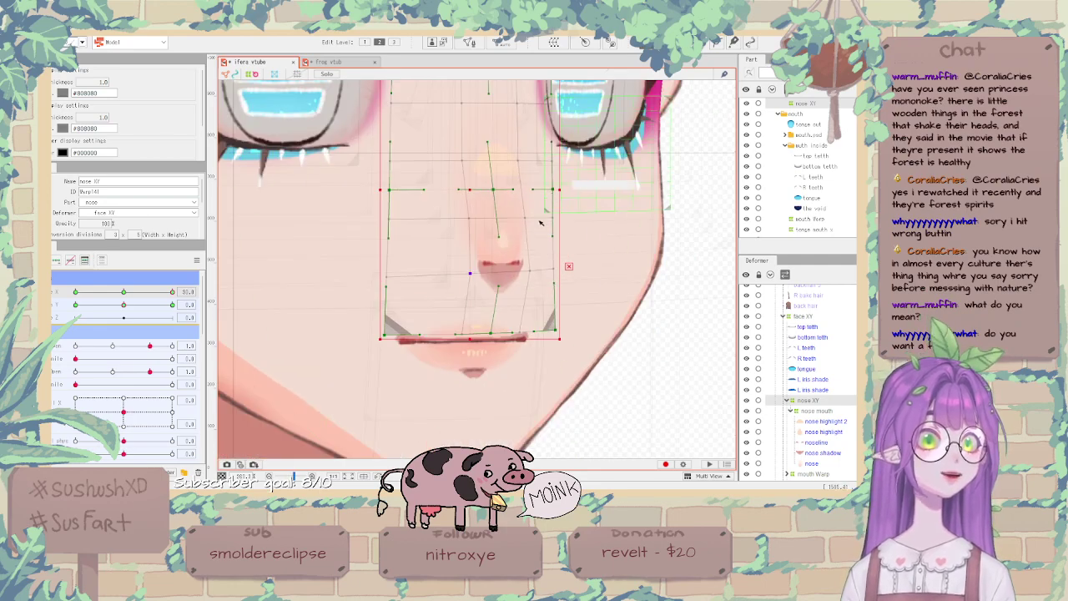
scroll(540, 223, down, 1)
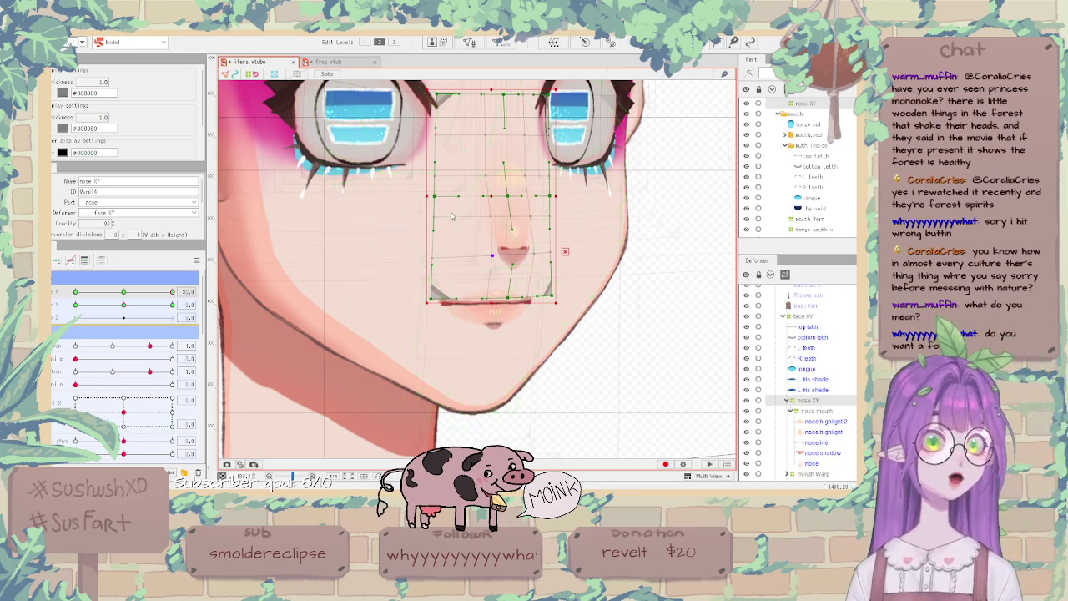
drag(125, 292, 180, 282)
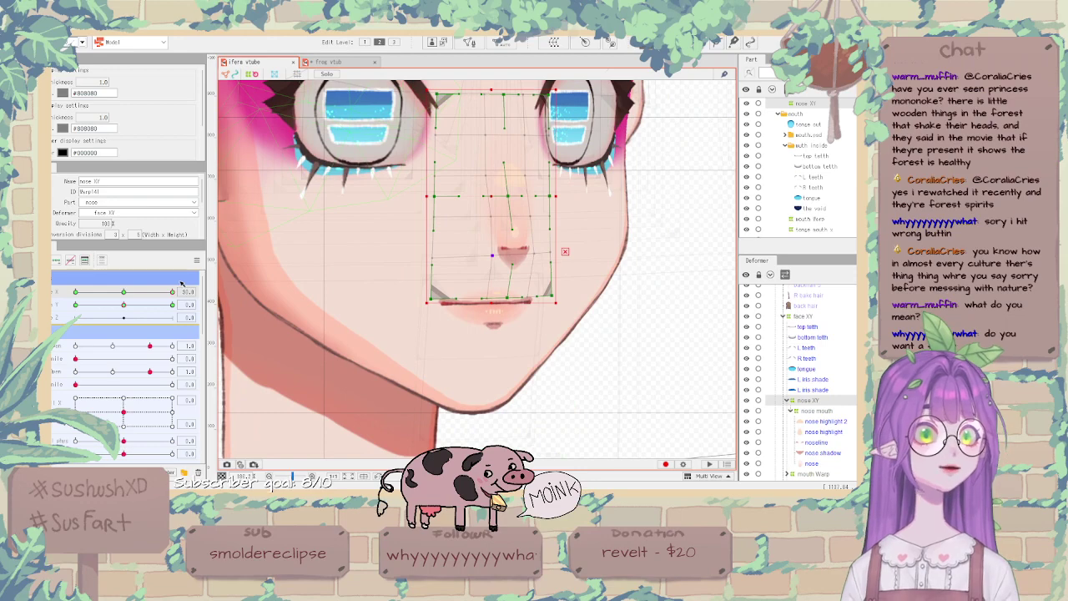
scroll(470, 209, down, 3)
scroll(470, 204, up, 2)
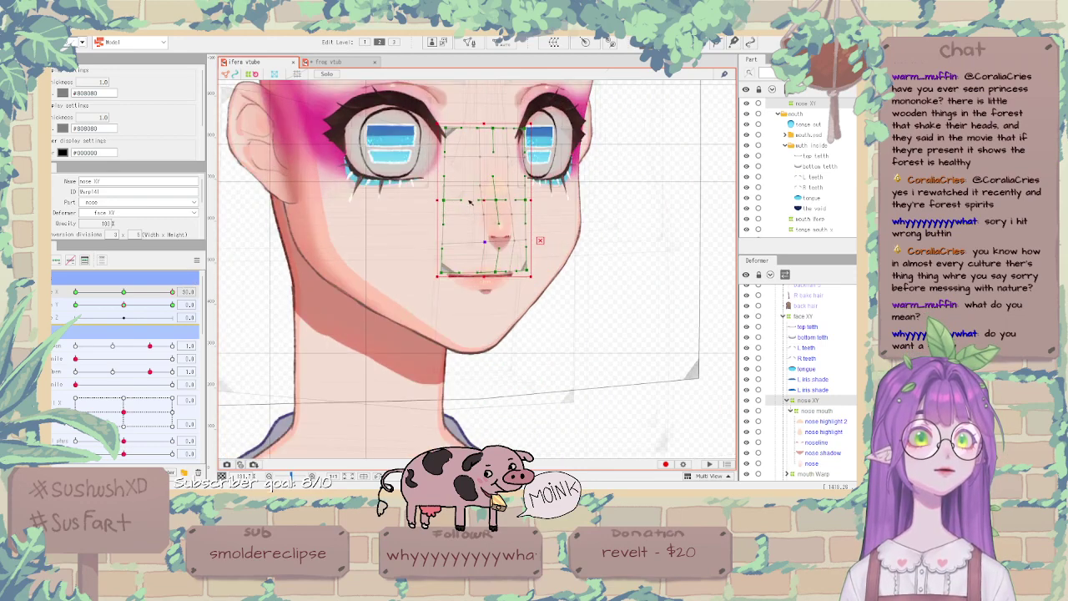
Nudge the nose XY deformer's top centre control point slightly toward the near eye and preview the head at minimum X.
drag(493, 131, 490, 131)
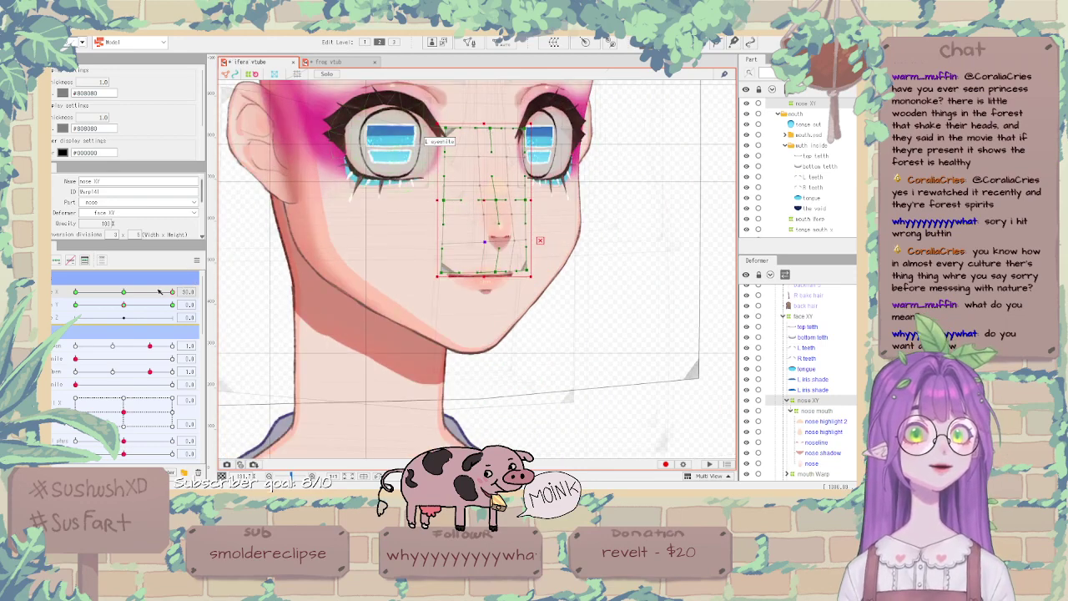
drag(172, 293, 75, 292)
scroll(549, 210, down, 3)
scroll(389, 155, up, 5)
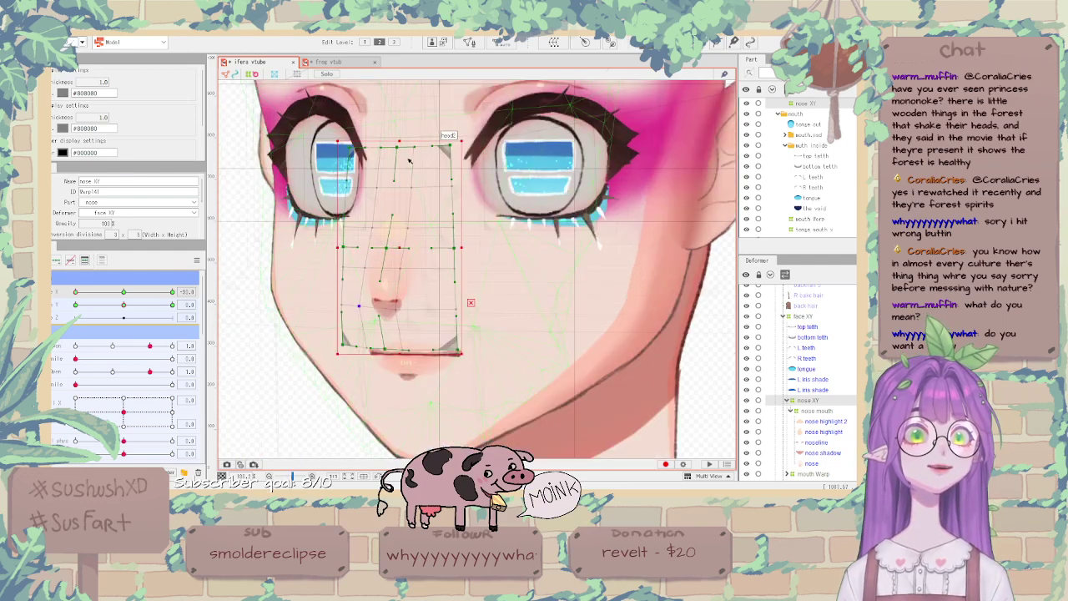
scroll(351, 229, down, 3)
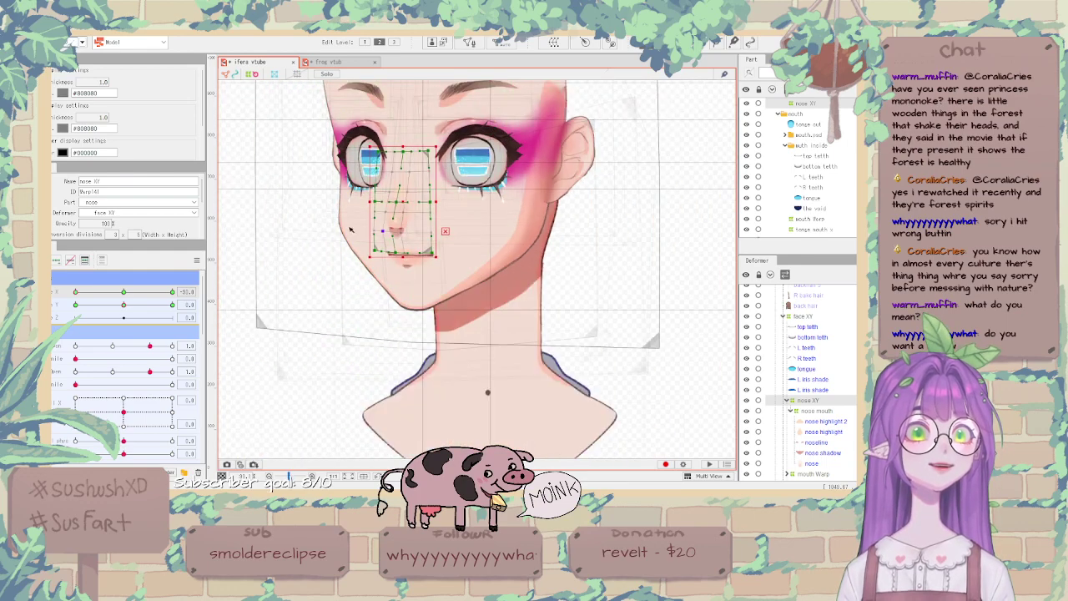
Deselect the nose deformer and examine the whole head at maximum X and at minimum X.
drag(125, 292, 232, 297)
click(327, 270)
scroll(327, 270, down, 3)
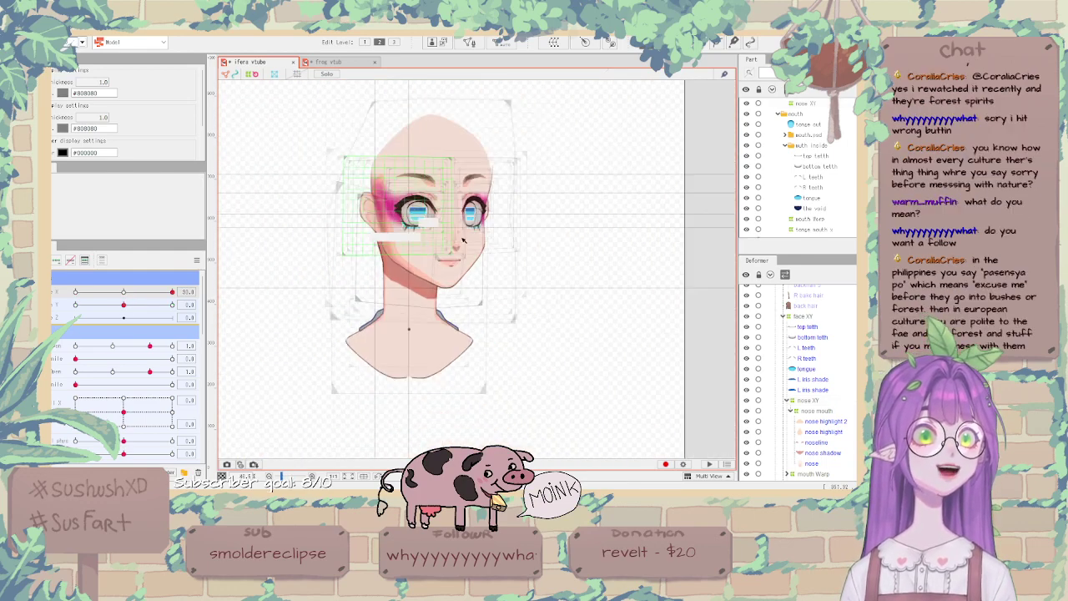
scroll(499, 221, up, 4)
scroll(684, 341, down, 3)
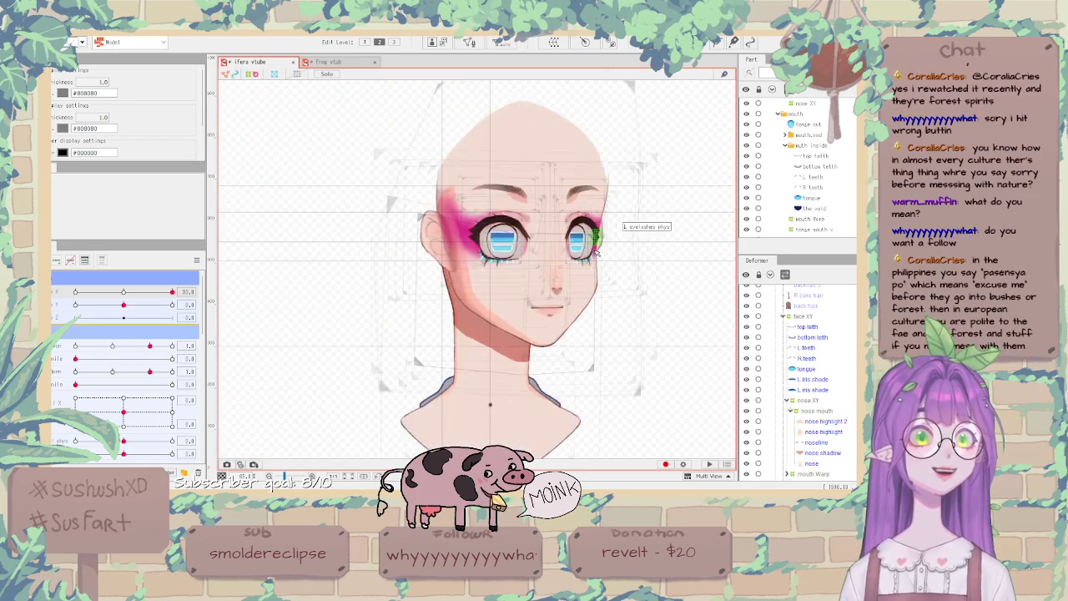
drag(121, 296, 75, 292)
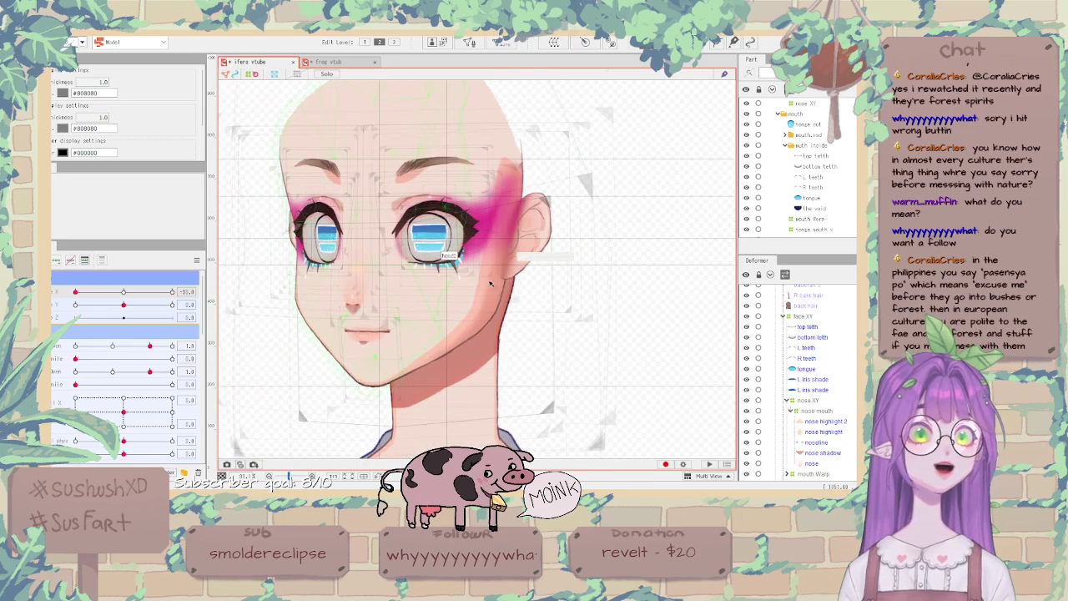
scroll(493, 252, down, 3)
scroll(493, 252, up, 4)
scroll(682, 256, down, 2)
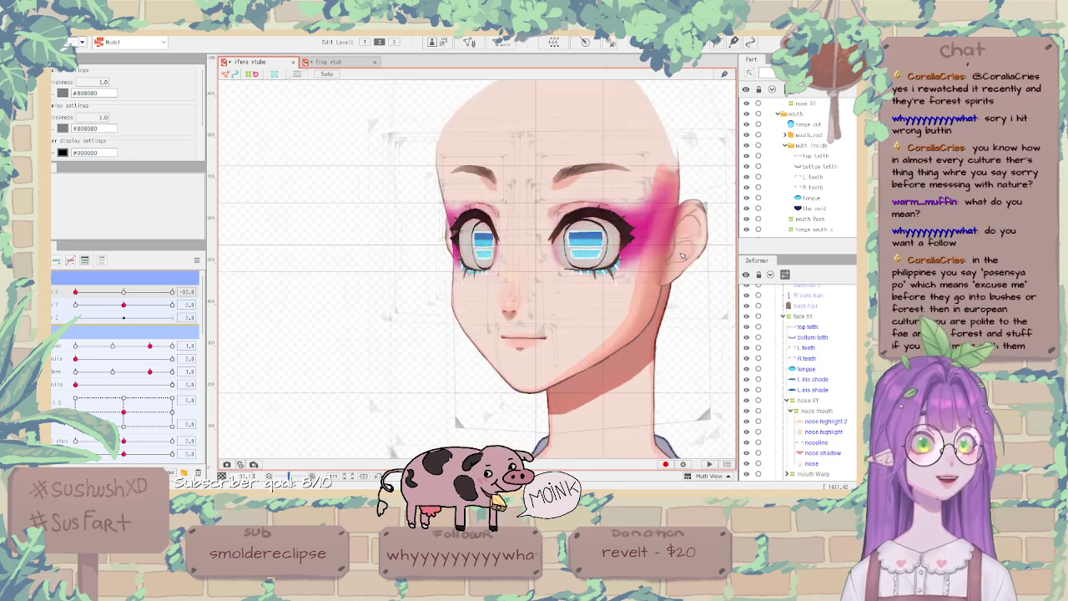
drag(672, 199, 655, 225)
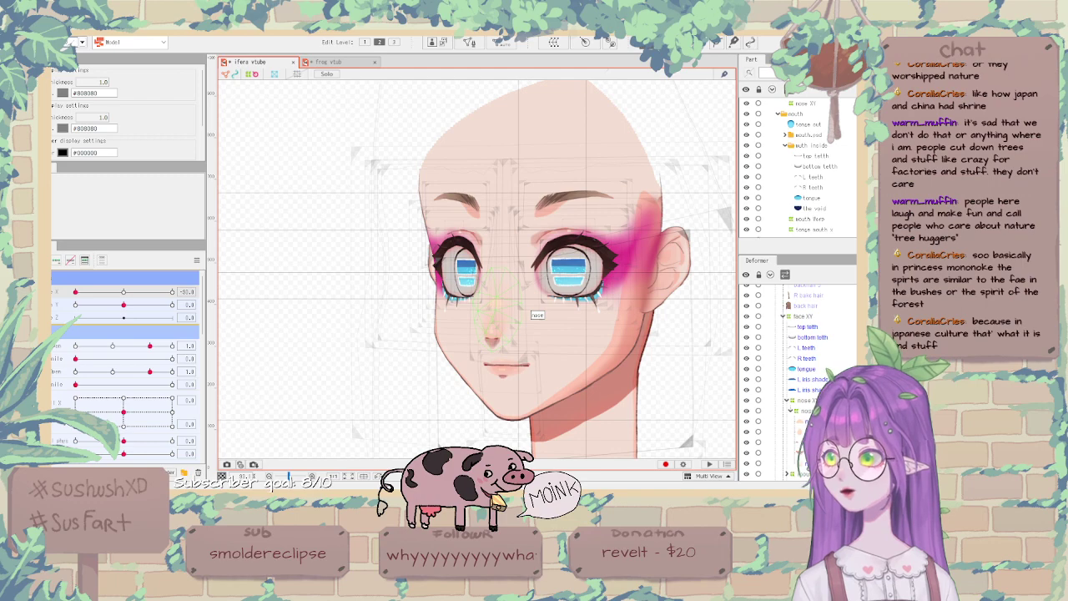
Switch to Clip Studio Paint and add a new layer above the pasted screenshot of the turned head.
key(alt+Tab)
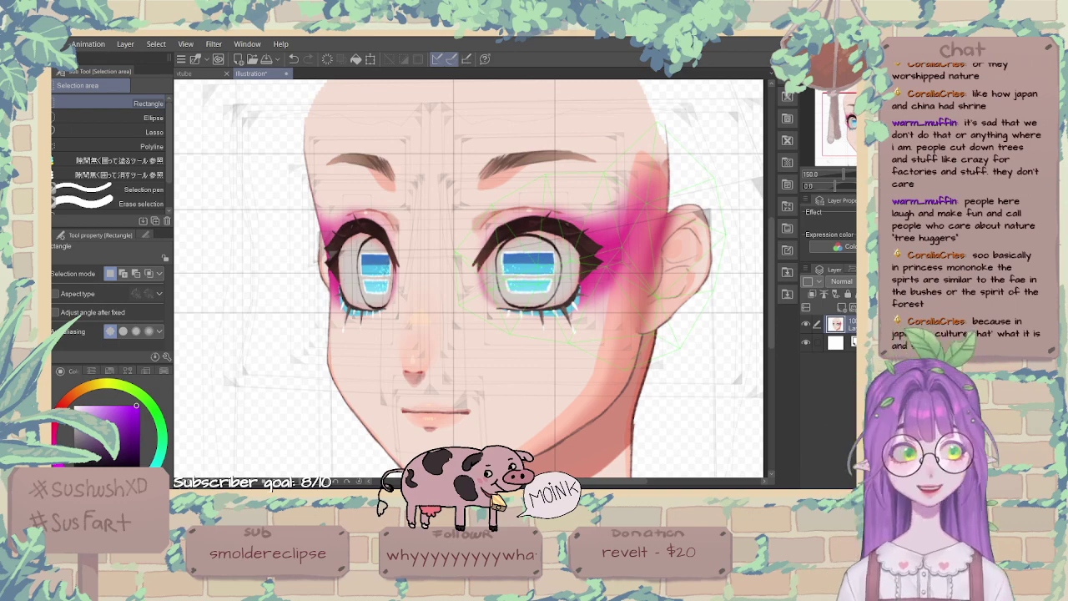
click(842, 307)
scroll(471, 280, down, 1)
scroll(471, 280, up, 1)
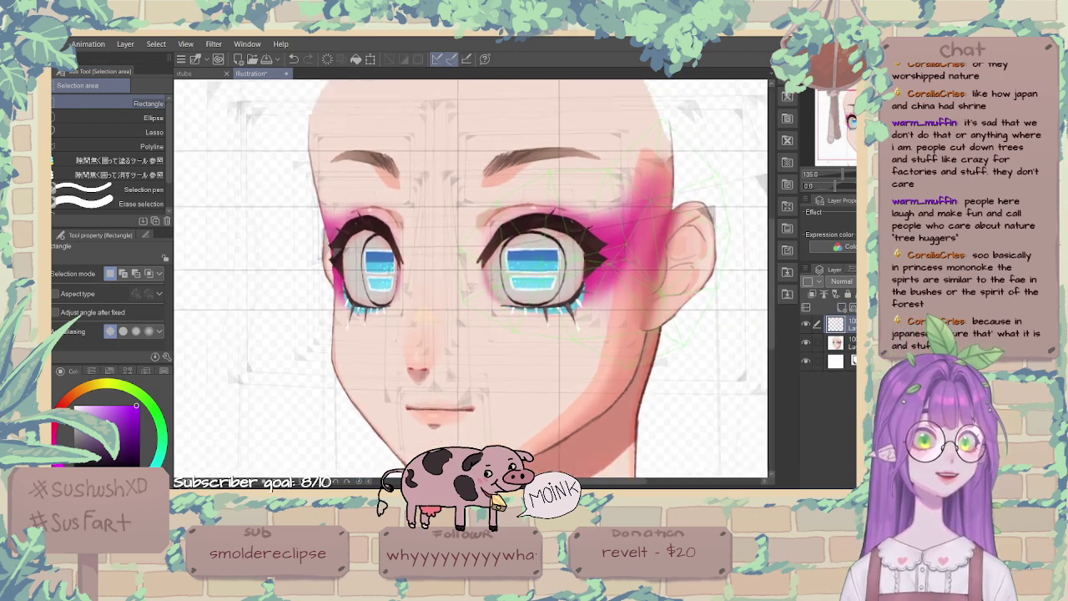
scroll(413, 368, up, 10)
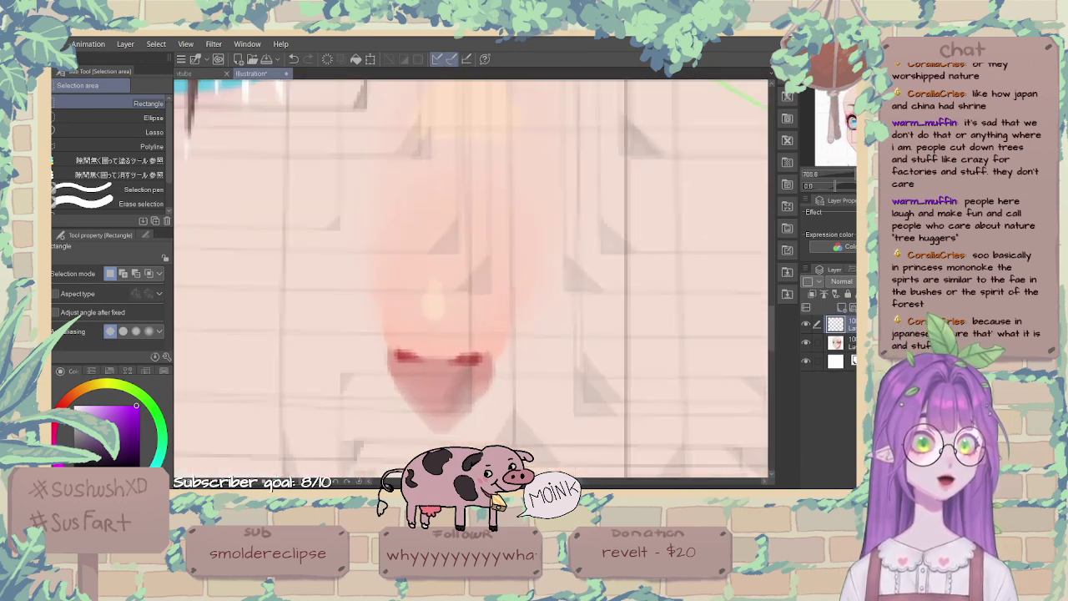
scroll(407, 278, down, 4)
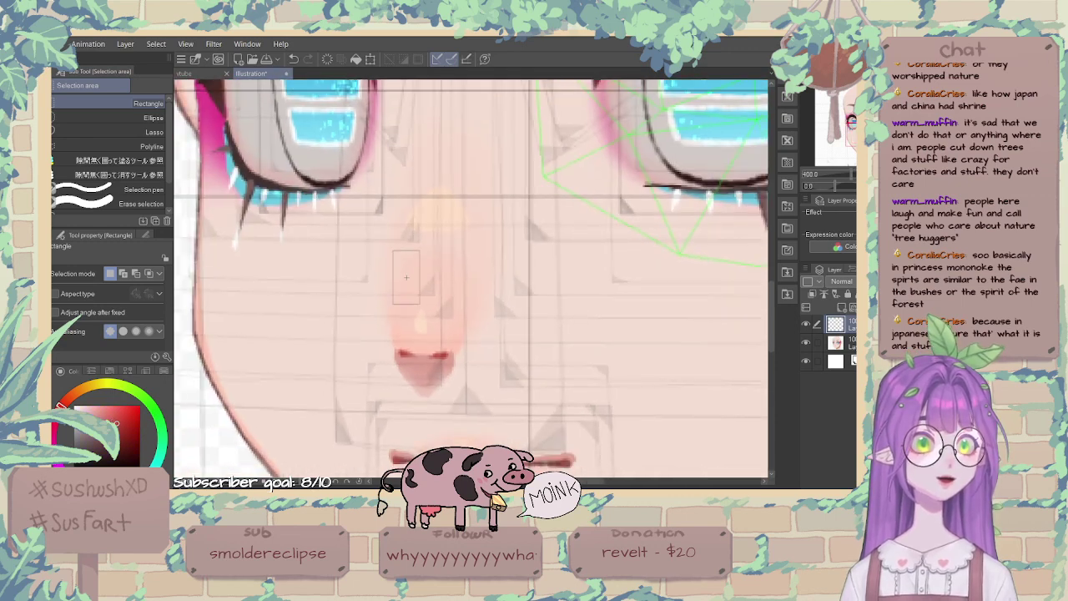
Clear the stray selection, choose the らくがきミリペン pencil and reduce its brush size to 3.6.
drag(380, 250, 420, 322)
key(p)
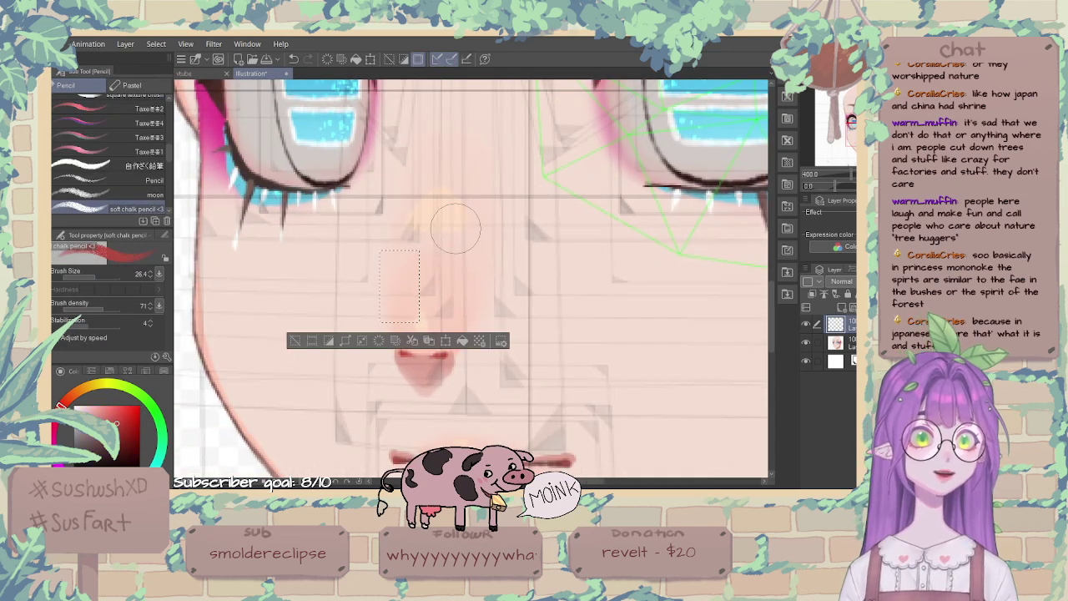
click(389, 59)
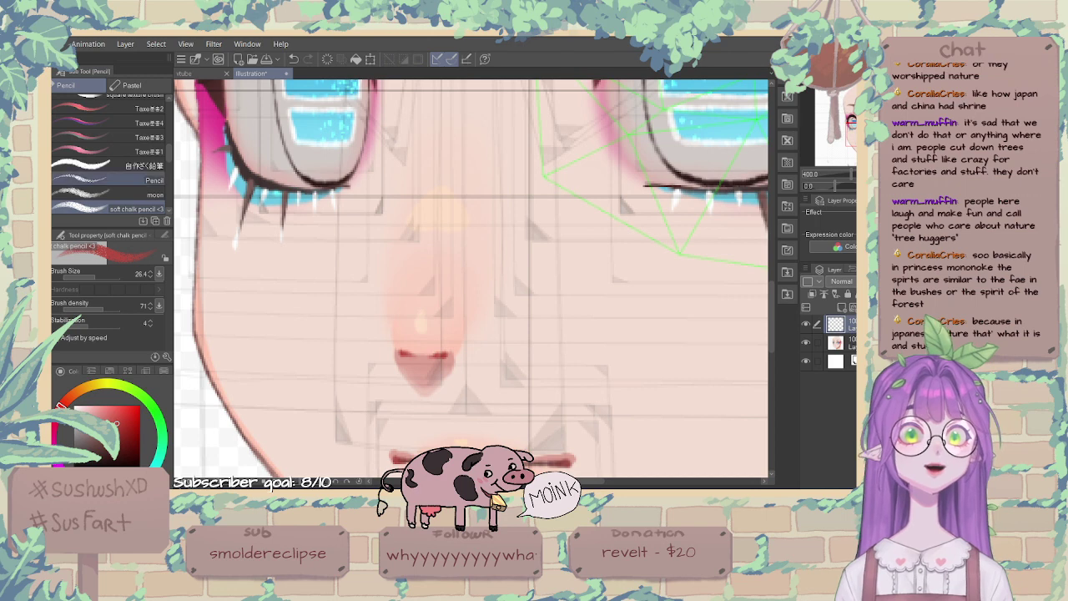
scroll(108, 180, up, 5)
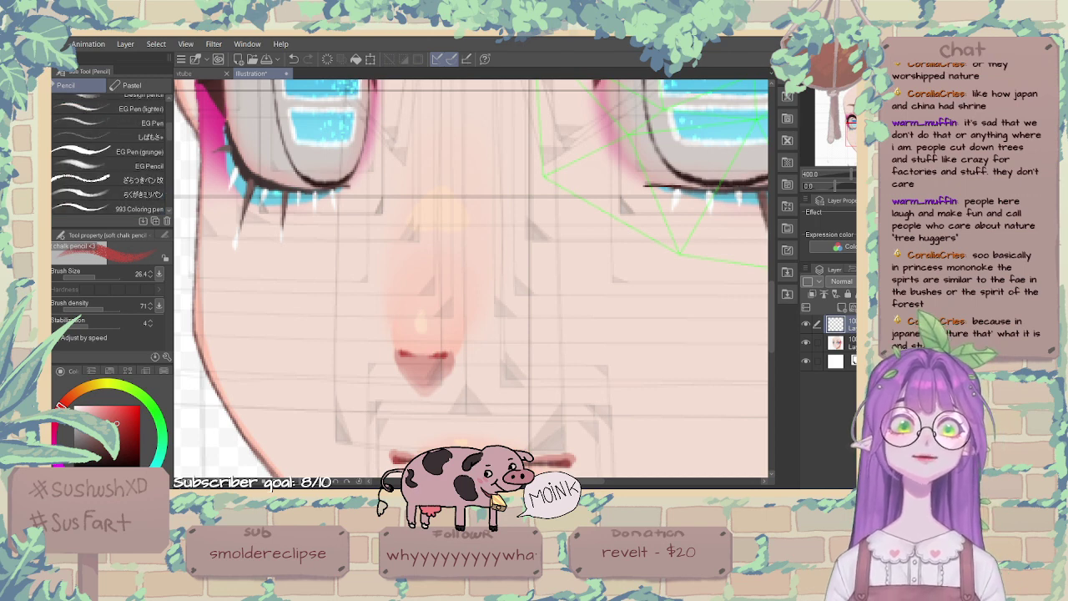
click(108, 194)
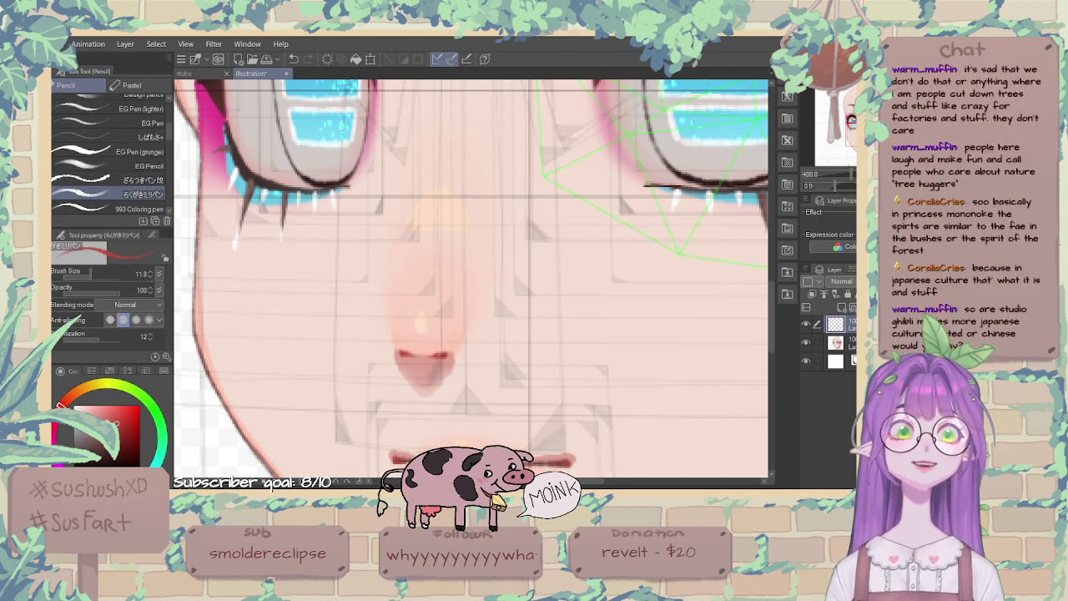
key(bracketleft)
key(bracketleft)
key(bracketleft)
key(bracketleft)
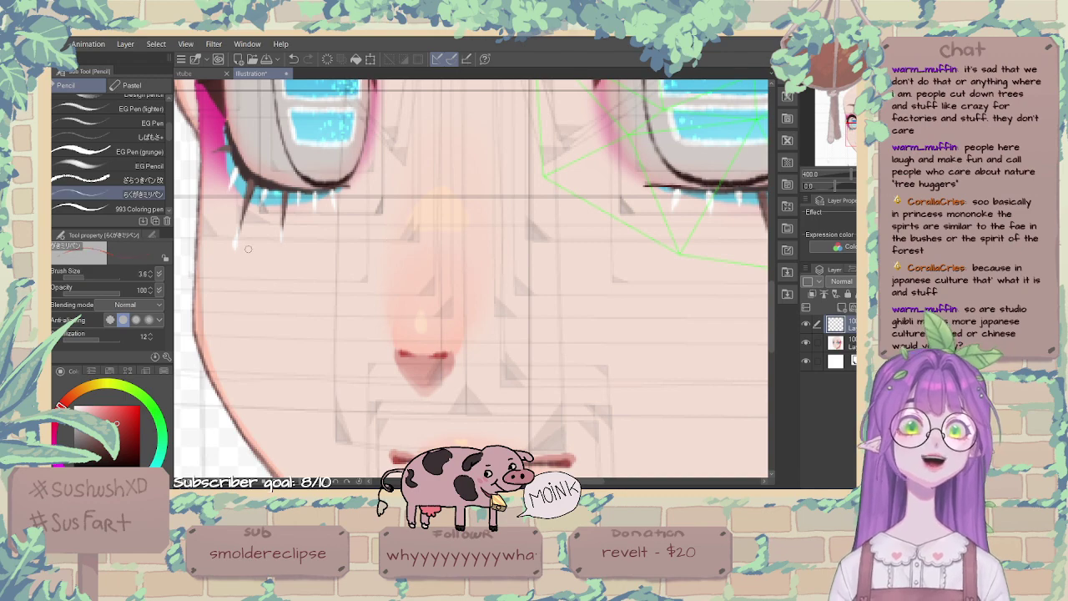
Sketch the nose's angular side profile over the screenshot, from the bridge out to the tip and back to the nostril.
mouse_move(423, 224)
mouse_down()
mouse_move(381, 322)
mouse_move(400, 352)
mouse_up()
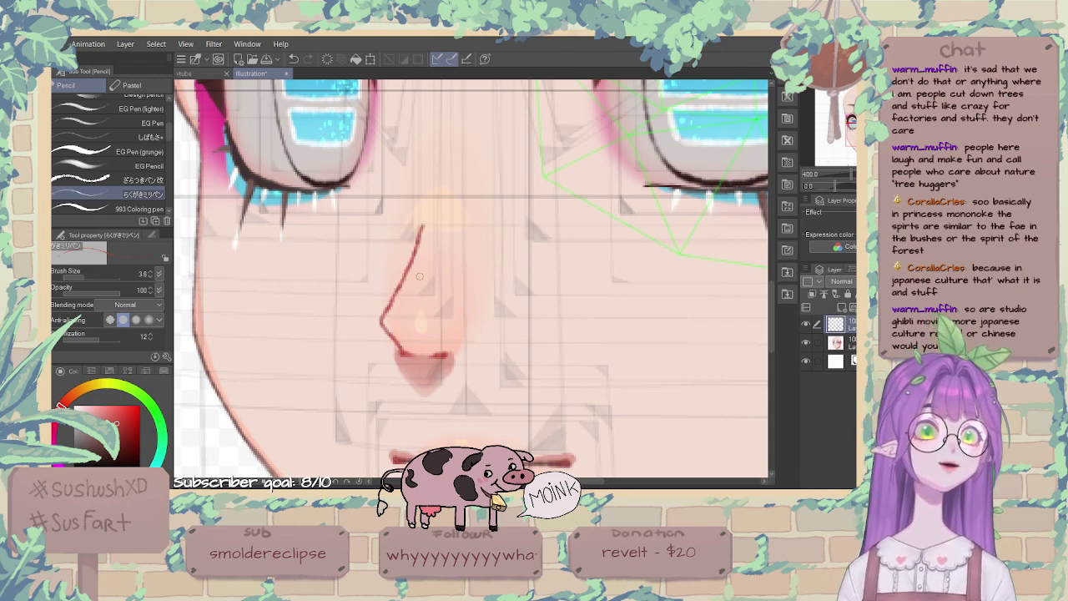
scroll(420, 276, down, 2)
scroll(427, 253, up, 2)
key(ctrl+z)
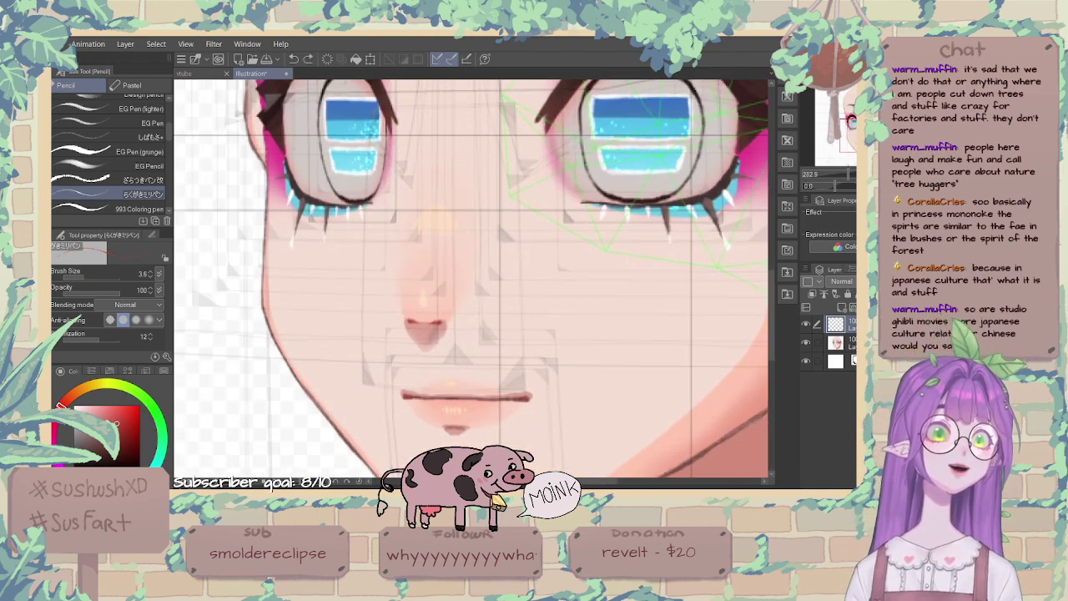
mouse_move(424, 213)
mouse_down()
mouse_move(371, 275)
mouse_move(410, 251)
mouse_move(377, 301)
mouse_move(407, 324)
mouse_move(380, 297)
mouse_up()
key(ctrl+z)
key(ctrl+z)
mouse_move(429, 213)
mouse_down()
mouse_move(384, 295)
mouse_move(408, 320)
mouse_up()
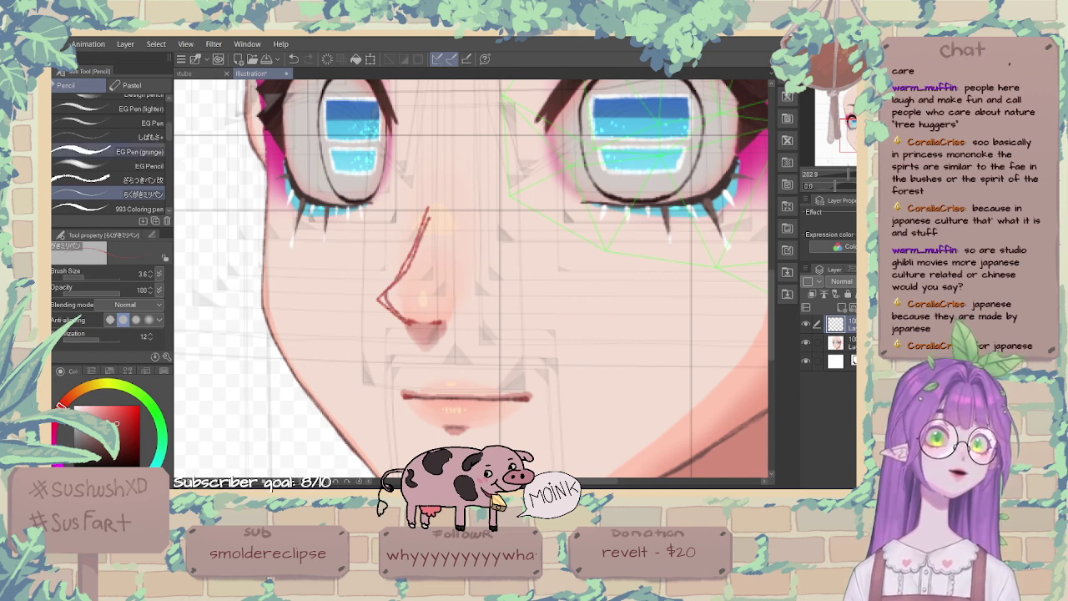
Clear the nose sketch, try a steeper, less protruding profile line, judge it against the face and undo it.
click(327, 58)
mouse_move(415, 223)
mouse_down()
mouse_move(399, 324)
mouse_move(416, 243)
mouse_move(401, 319)
mouse_move(400, 300)
mouse_up()
key(ctrl+z)
scroll(401, 301, down, 4)
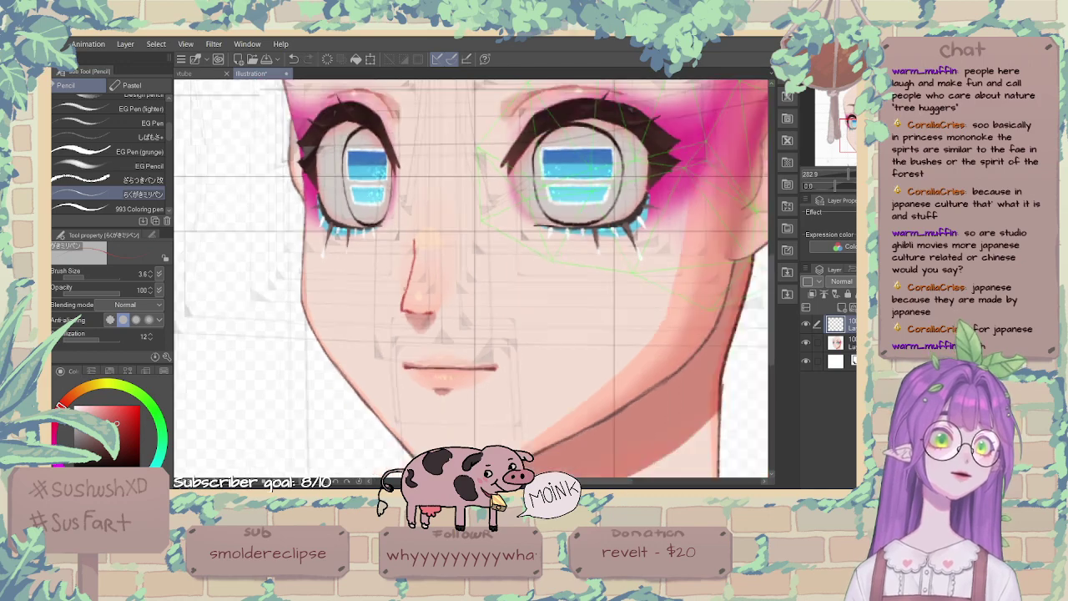
scroll(444, 232, up, 4)
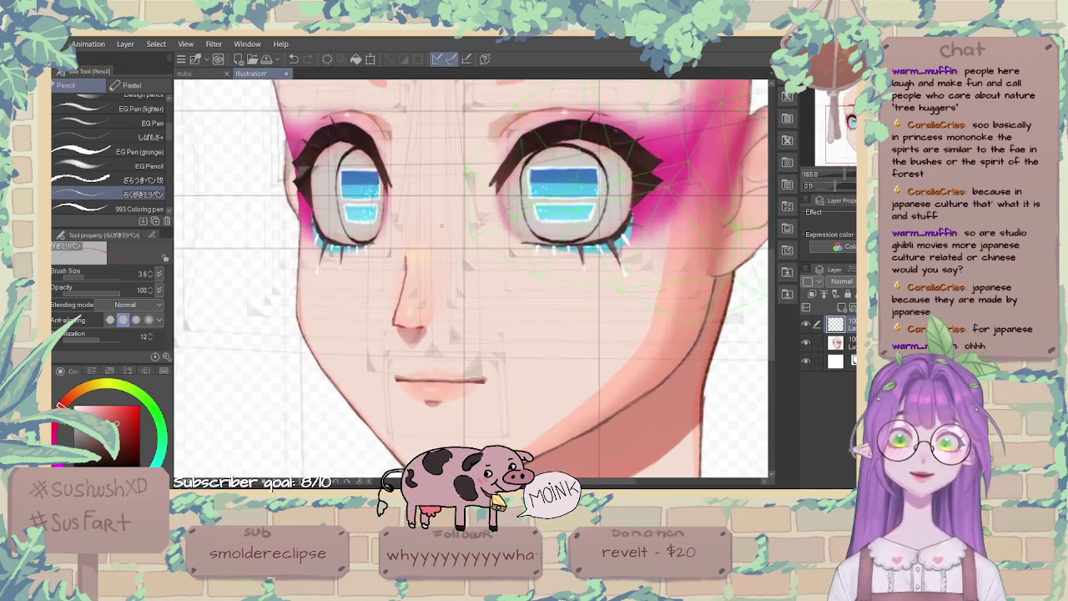
scroll(442, 227, down, 2)
scroll(442, 225, up, 3)
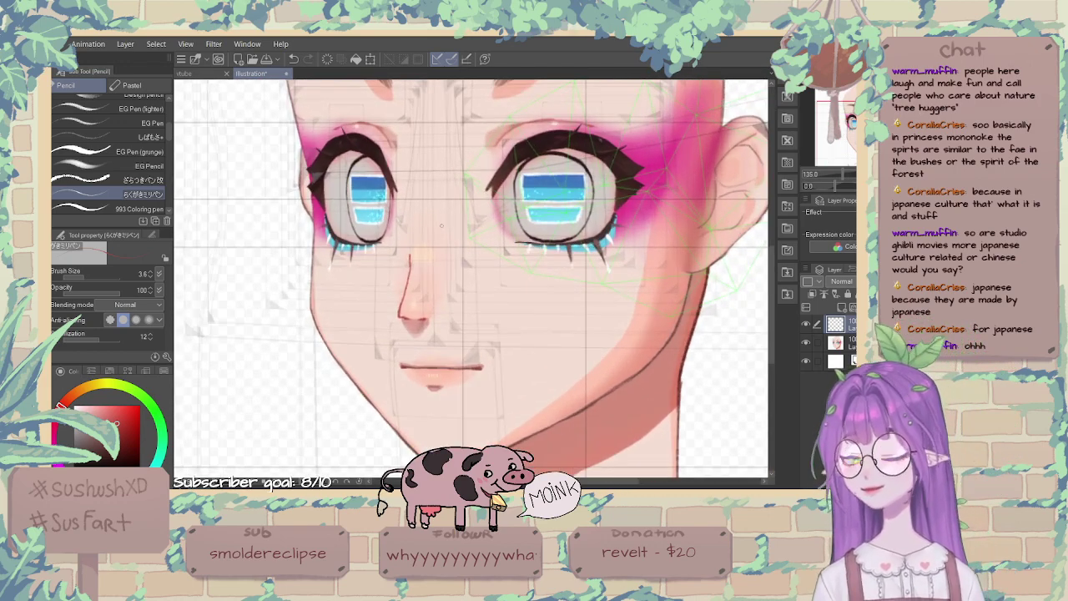
key(ctrl+z)
Sketch a slanted brow-ridge line from the far eyebrow's inner end down toward the nose bridge.
scroll(423, 220, down, 3)
scroll(434, 229, up, 2)
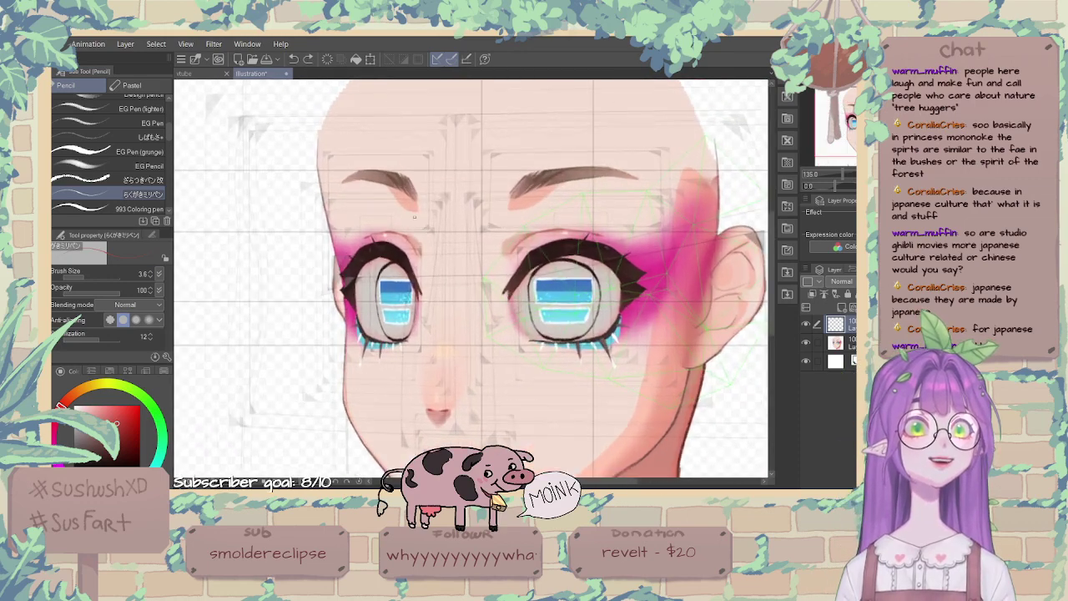
drag(412, 193, 432, 248)
key(ctrl+z)
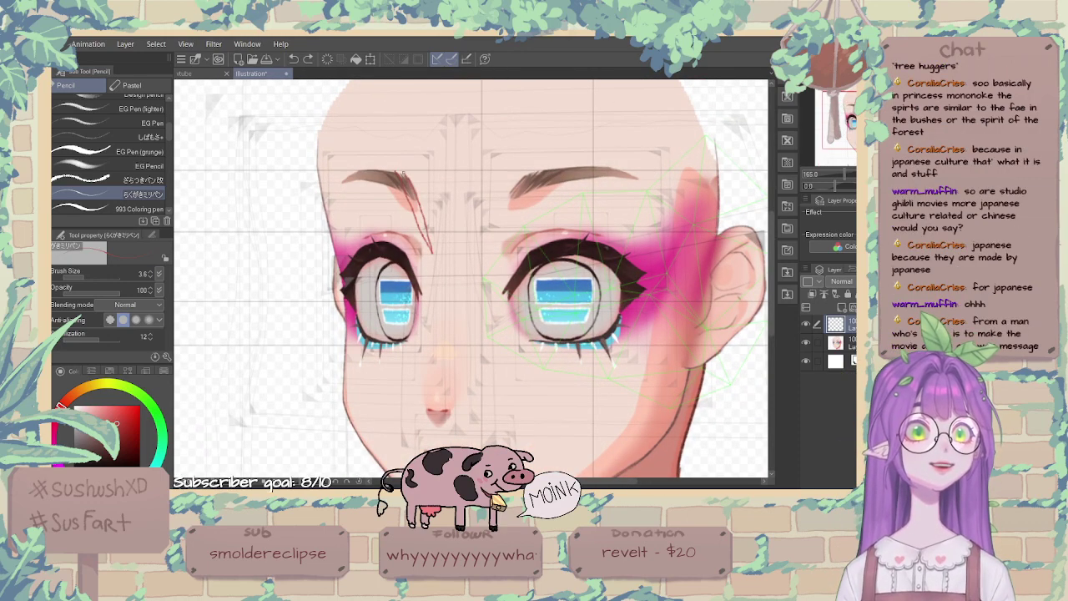
key(ctrl+z)
mouse_move(393, 166)
mouse_down()
mouse_move(435, 244)
mouse_move(406, 179)
mouse_up()
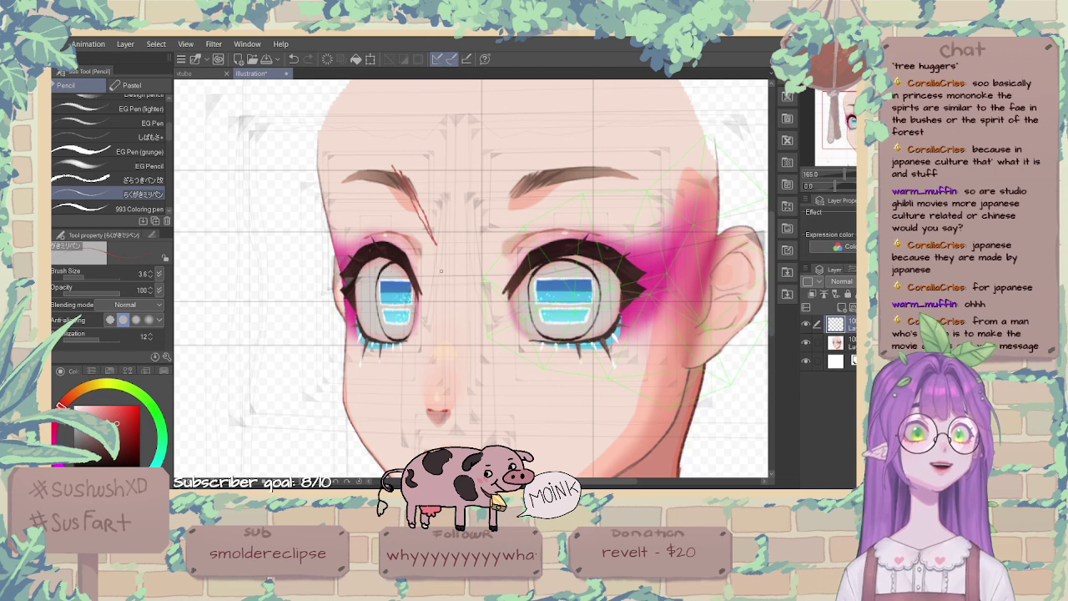
Try sketching the nose bridge from the brow-ridge line down past the far eye, ending in a pointed nose tip.
drag(441, 272, 434, 321)
mouse_move(426, 362)
mouse_down()
mouse_move(410, 383)
mouse_move(423, 405)
mouse_move(420, 373)
mouse_move(403, 385)
mouse_up()
key(ctrl+z)
key(ctrl+z)
key(ctrl+z)
mouse_move(426, 253)
mouse_down()
mouse_move(448, 308)
mouse_move(437, 297)
mouse_move(430, 326)
mouse_up()
key(ctrl+z)
key(ctrl+z)
key(ctrl+z)
mouse_move(428, 240)
mouse_down()
mouse_move(433, 337)
mouse_move(407, 409)
mouse_up()
key(ctrl+z)
key(ctrl+z)
mouse_move(434, 331)
mouse_down()
mouse_move(400, 384)
mouse_move(420, 407)
mouse_up()
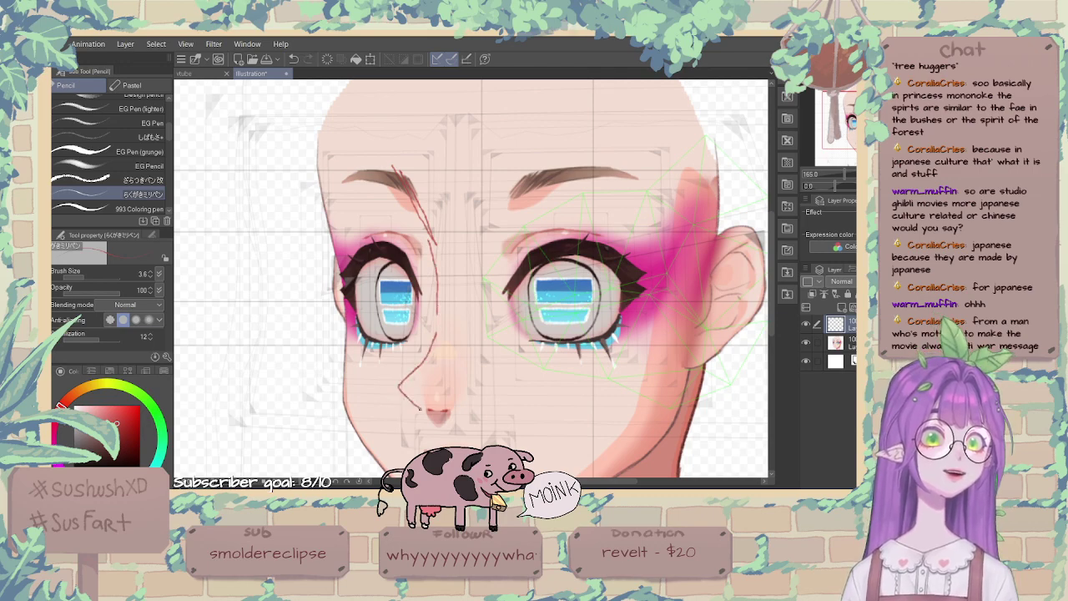
Undo the nose bridge and nose tip strokes, leaving only the brow-ridge line on the sketch layer.
scroll(467, 318, down, 5)
scroll(468, 318, up, 6)
mouse_move(455, 375)
mouse_down()
mouse_move(468, 273)
mouse_move(478, 393)
mouse_up()
key(ctrl+z)
key(ctrl+z)
scroll(451, 286, down, 2)
scroll(478, 394, up, 1)
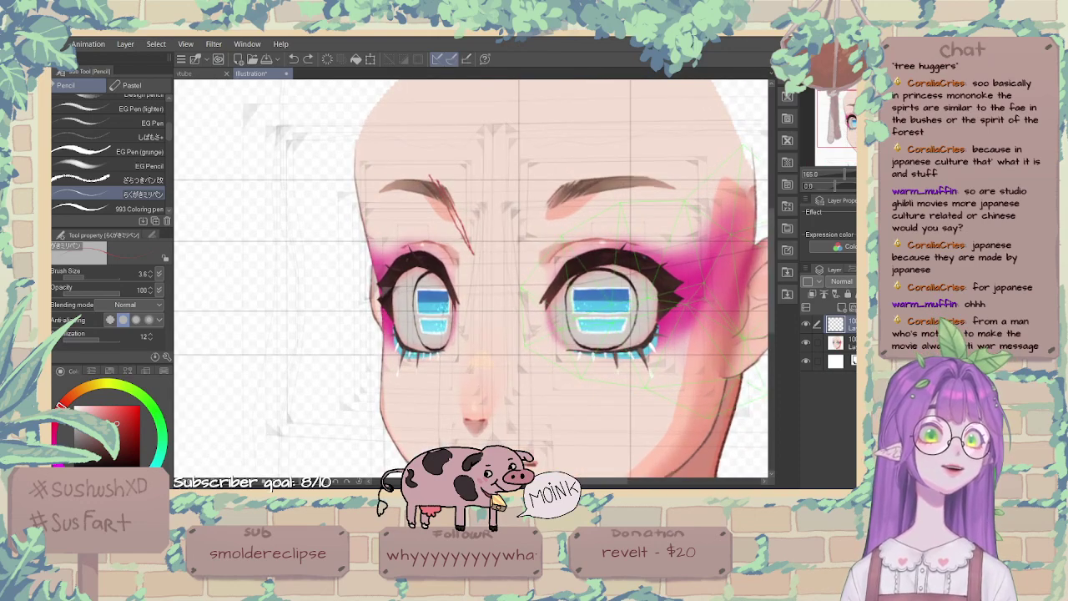
Thin the brow-ridge line by painting sampled skin colour along its inner side with a brush size of 36.8.
drag(455, 214, 448, 214)
alt+click(452, 197)
scroll(453, 197, up, 3)
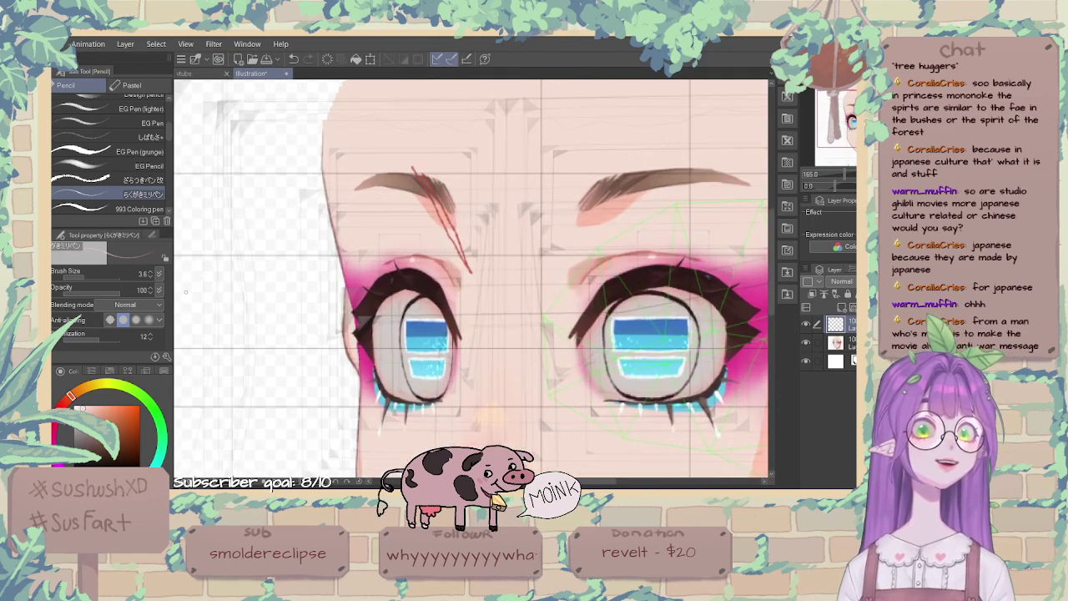
click(97, 276)
drag(456, 163, 470, 239)
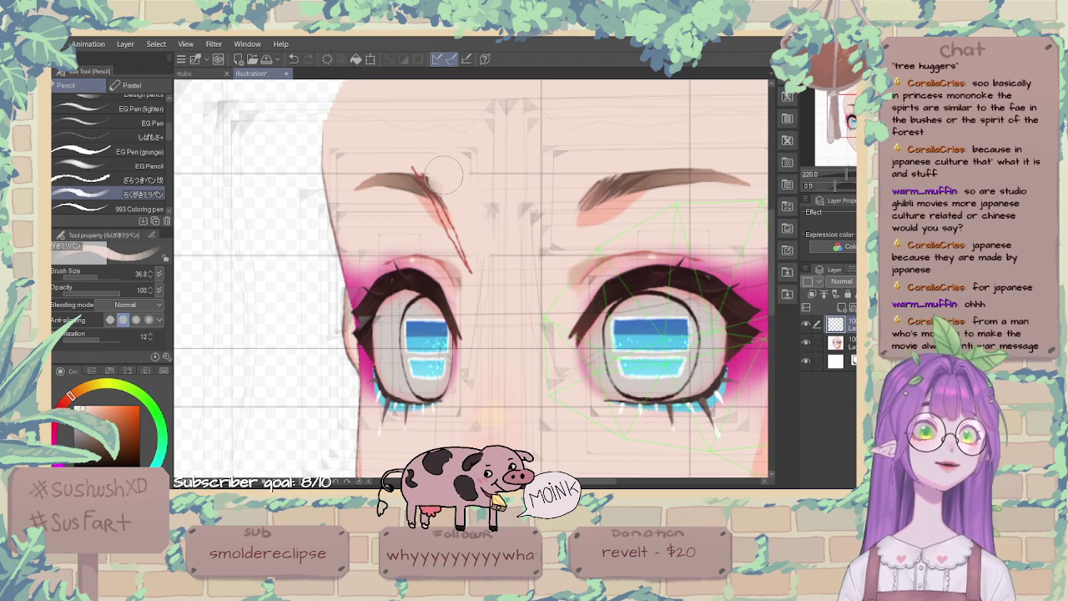
key(ctrl+z)
scroll(501, 251, down, 4)
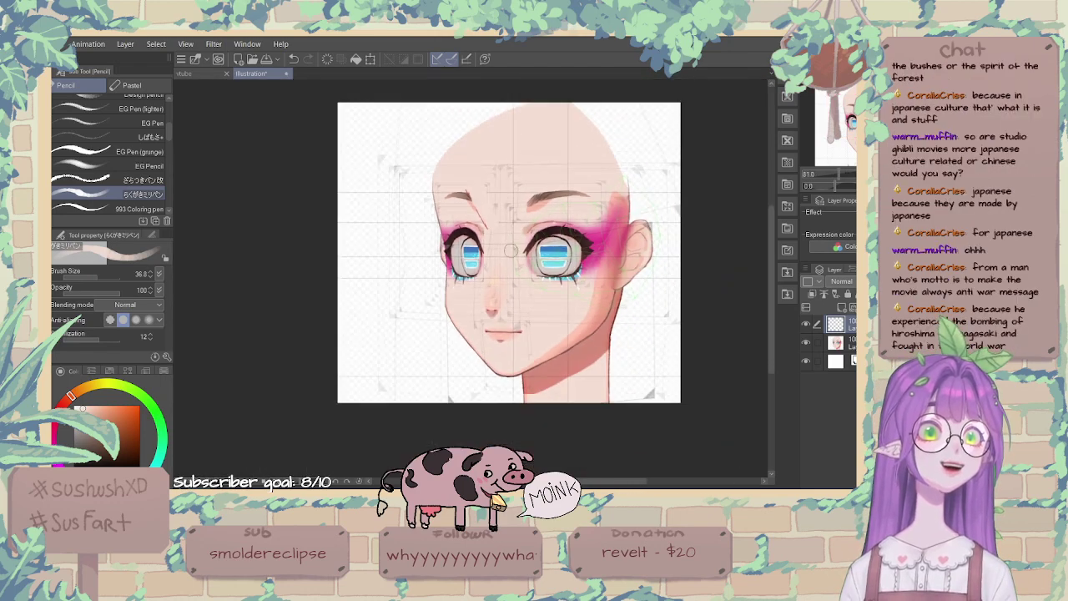
Reduce the brush size to 6.4 and thicken the brow-ridge line with sampled dark red, undoing the misplaced strokes.
scroll(511, 251, up, 3)
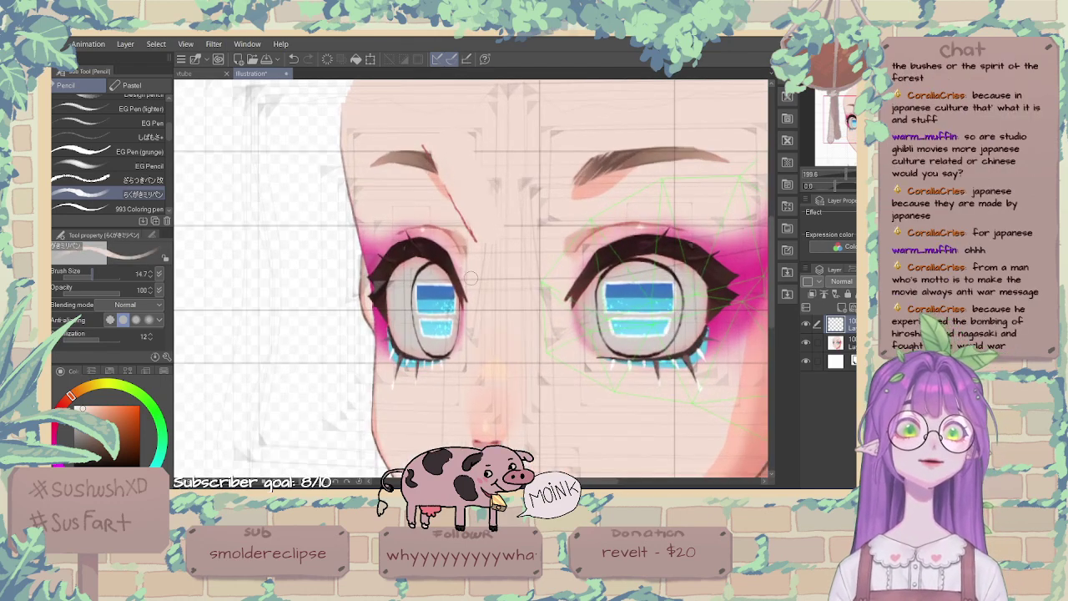
key(bracketleft)
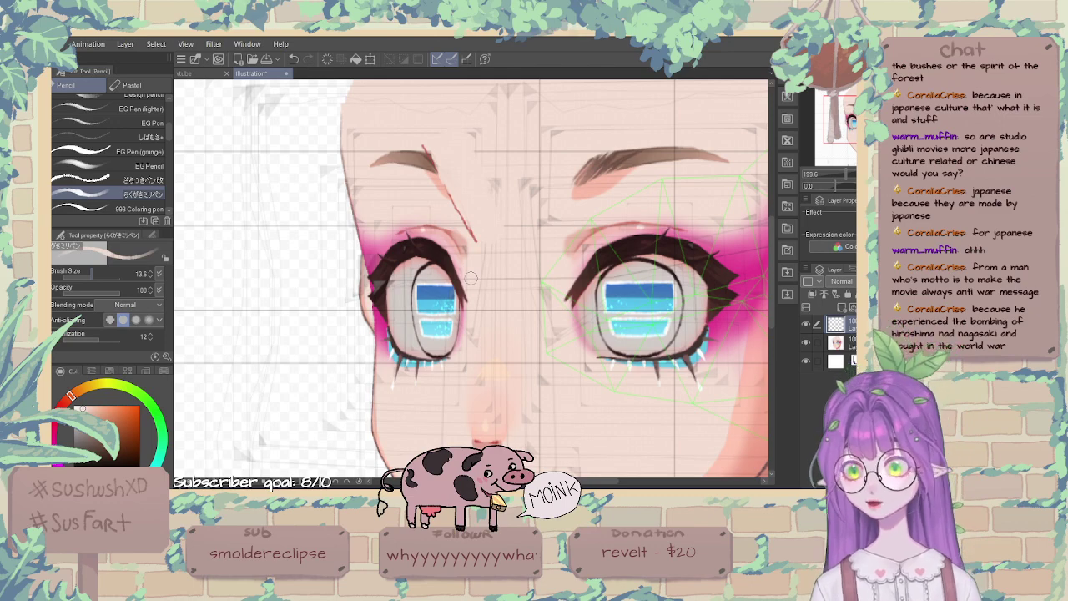
scroll(471, 278, up, 2)
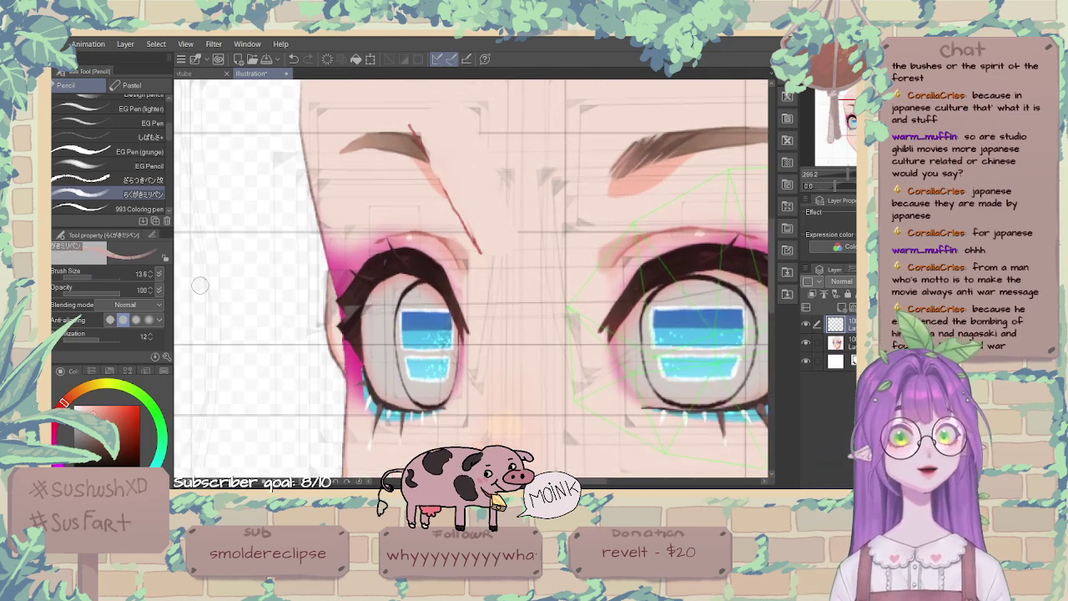
key(bracketleft)
key(bracketleft)
key(bracketleft)
key(bracketleft)
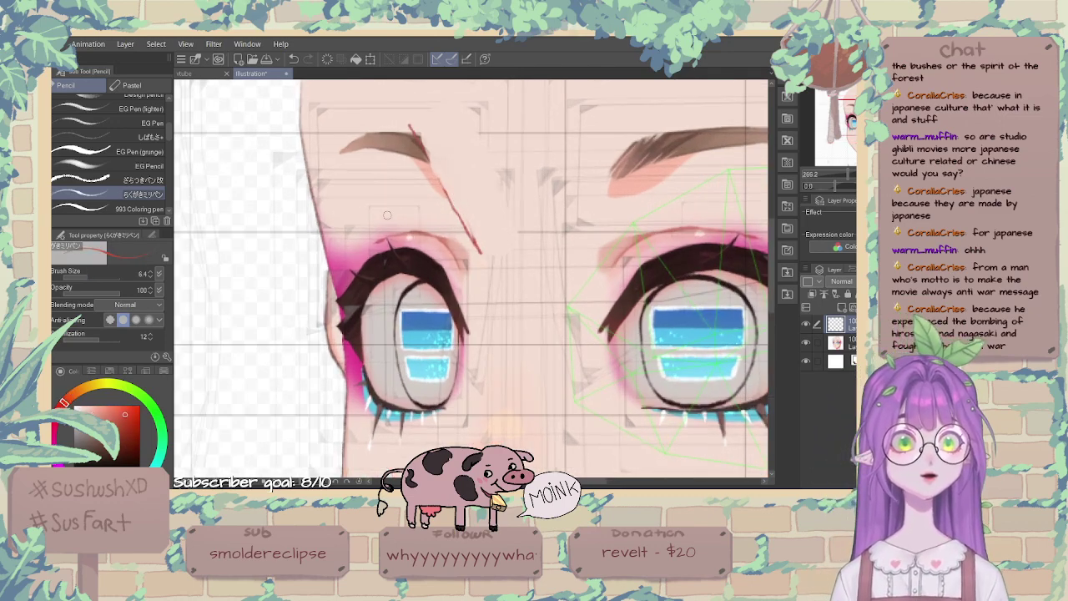
mouse_move(410, 127)
mouse_down()
mouse_move(469, 227)
mouse_move(436, 186)
mouse_move(412, 140)
mouse_move(483, 239)
mouse_move(416, 139)
mouse_move(472, 233)
mouse_up()
key(ctrl+z)
key(ctrl+z)
key(ctrl+z)
alt+click(476, 247)
alt+click(477, 248)
key(ctrl+z)
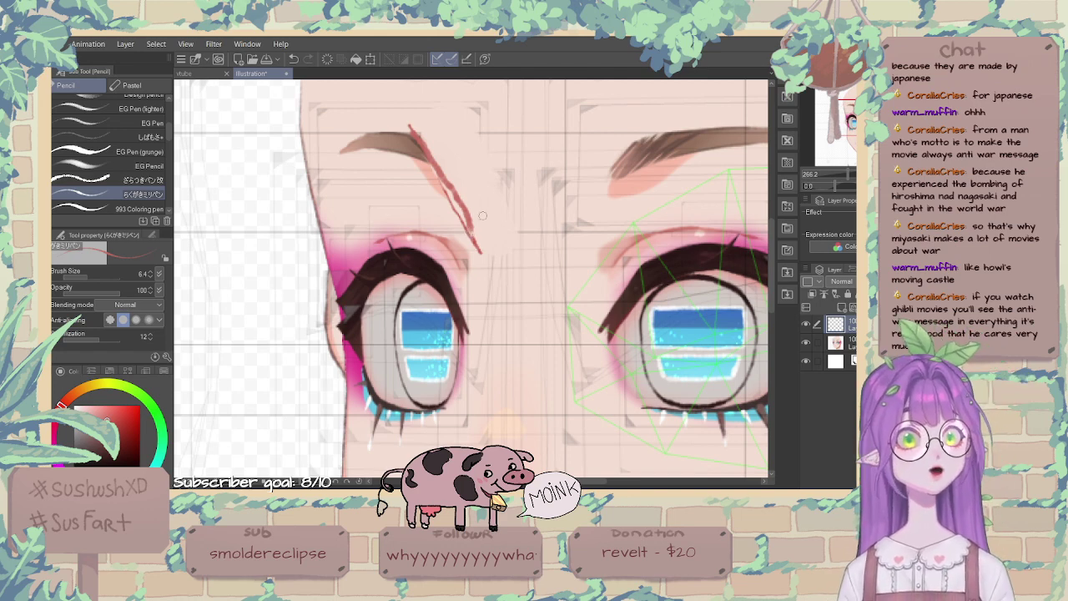
drag(410, 130, 470, 215)
Trim the thickened brow-ridge line's inner edge with sampled skin colour and touch up its middle section.
alt+click(456, 166)
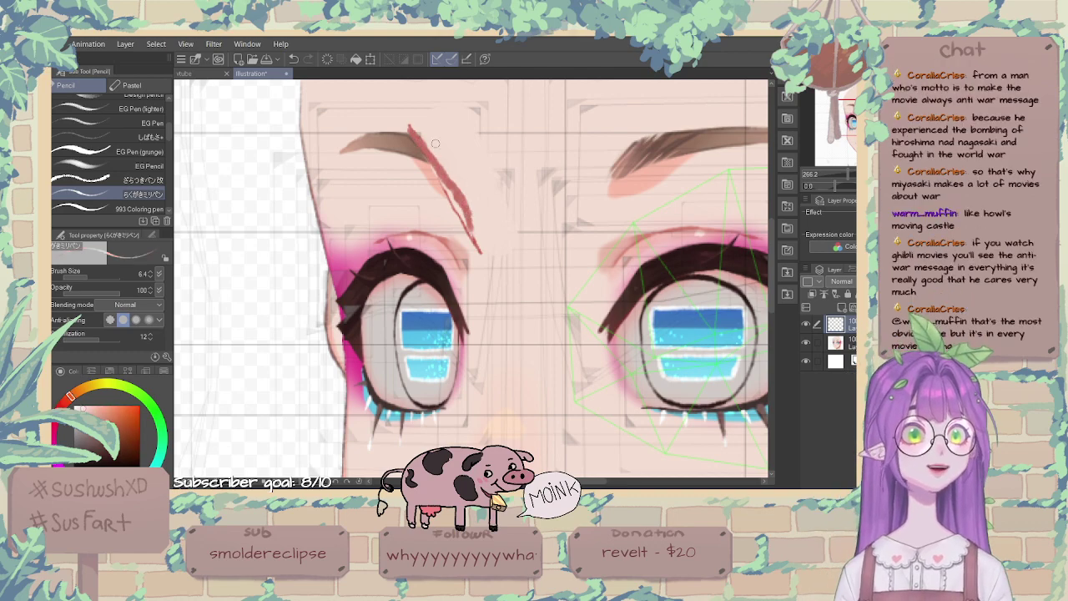
mouse_move(415, 129)
mouse_down()
mouse_move(473, 234)
mouse_move(462, 190)
mouse_up()
drag(432, 147, 471, 207)
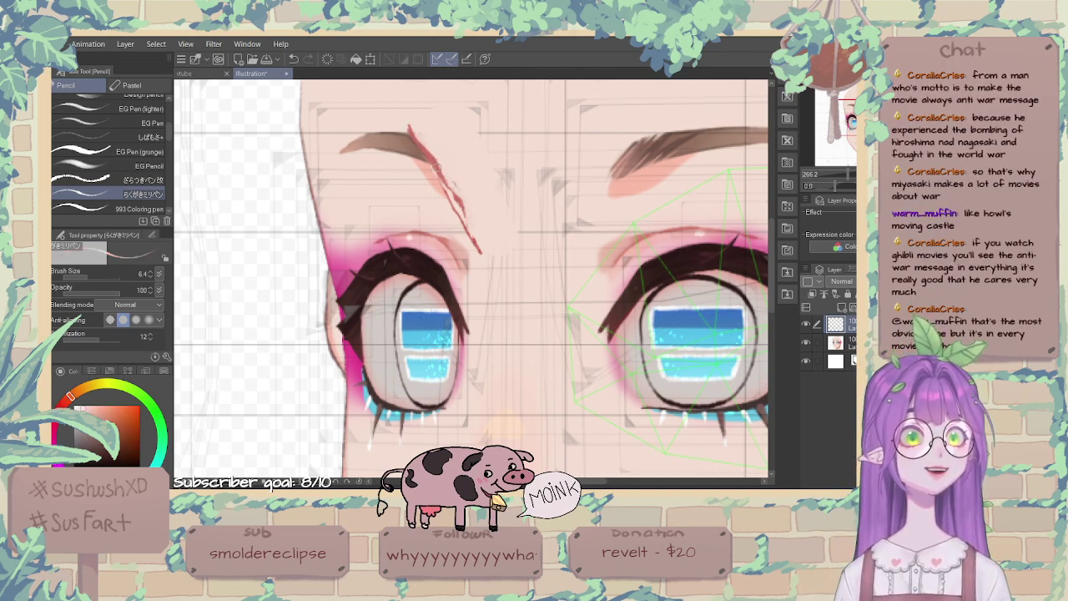
alt+click(451, 183)
drag(430, 164, 464, 219)
Sketch the nose profile from below the far eye's inner corner down to a pointed tip and back to the nostril.
scroll(463, 214, down, 2)
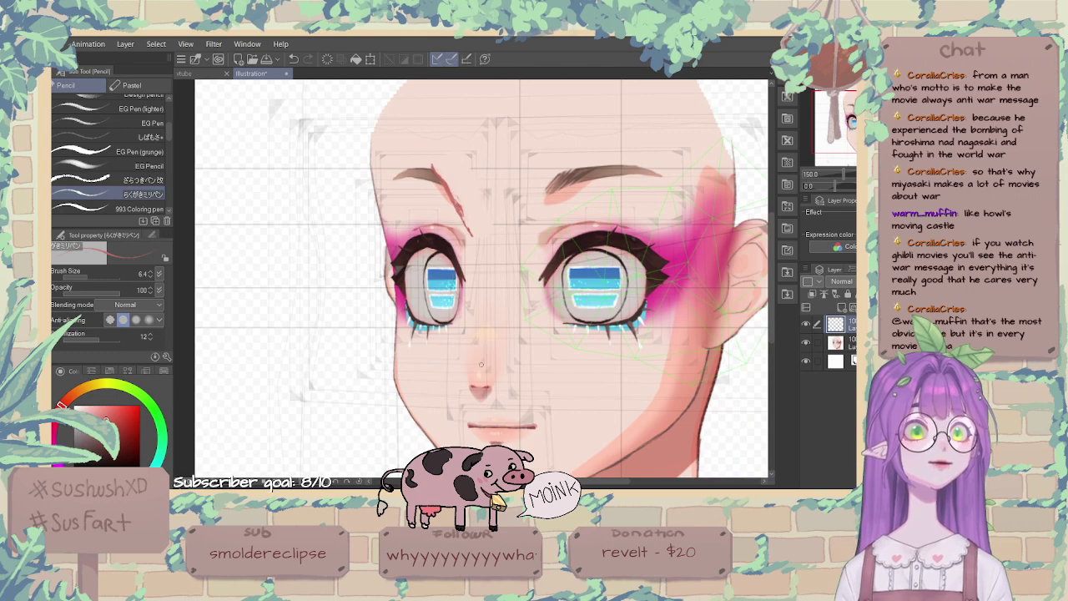
drag(469, 362, 475, 390)
key(ctrl+z)
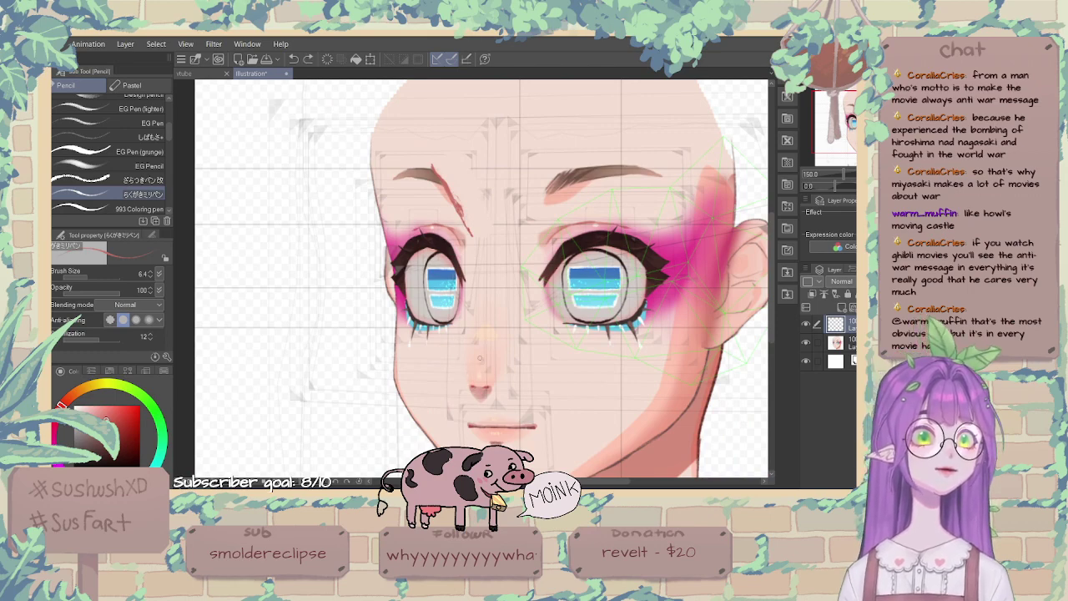
scroll(531, 307, down, 3)
scroll(501, 309, up, 4)
mouse_move(486, 285)
mouse_down()
mouse_move(464, 318)
mouse_move(485, 341)
mouse_move(488, 325)
mouse_move(489, 339)
mouse_move(444, 315)
mouse_move(507, 241)
mouse_up()
scroll(489, 337, up, 4)
scroll(488, 338, up, 2)
mouse_move(495, 227)
mouse_down()
mouse_move(455, 295)
mouse_move(487, 339)
mouse_up()
scroll(471, 296, down, 5)
scroll(476, 288, down, 1)
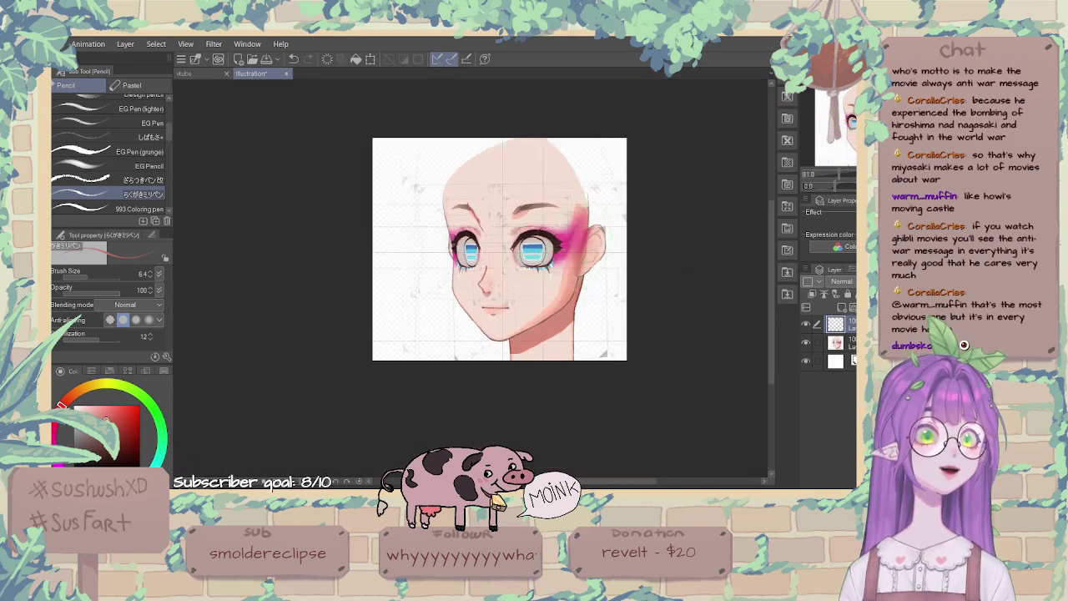
scroll(467, 284, up, 6)
scroll(462, 283, up, 3)
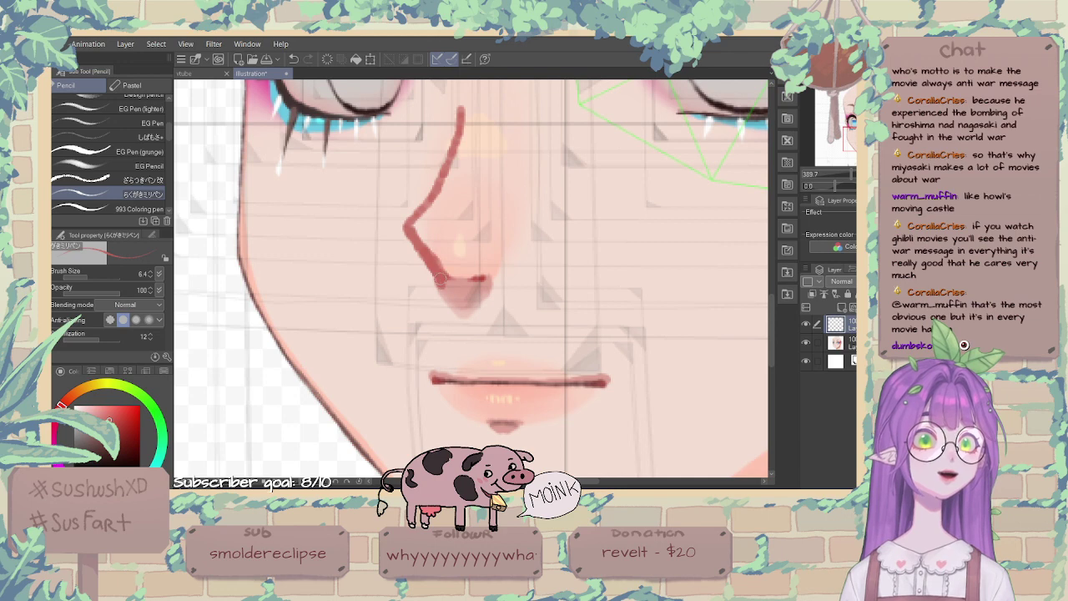
Shade the underside of the nose between the sketched profile line and the nostril in muted red.
drag(436, 275, 482, 284)
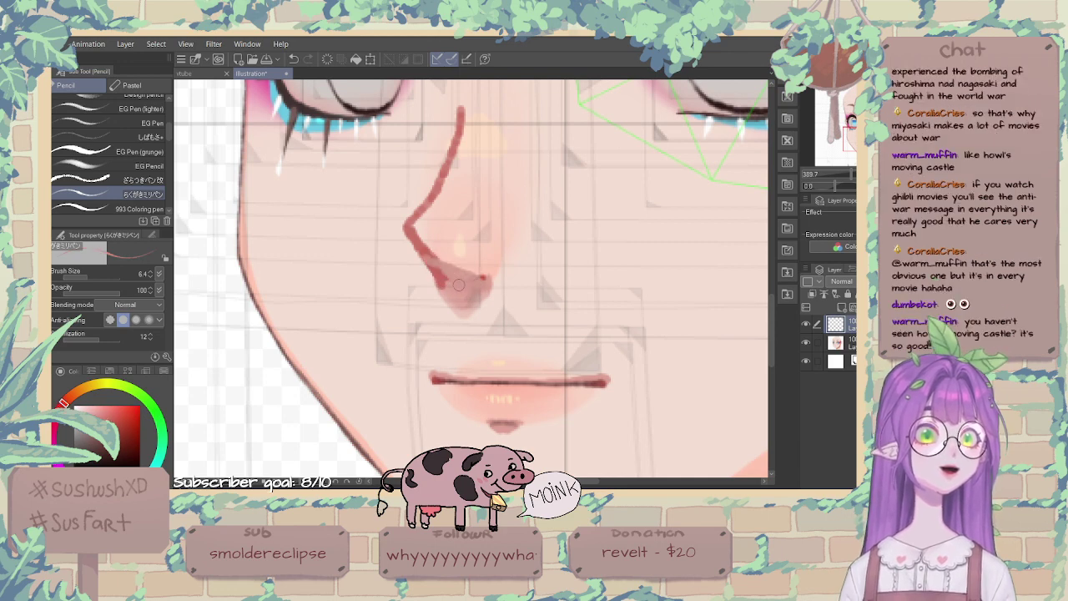
key(ctrl+z)
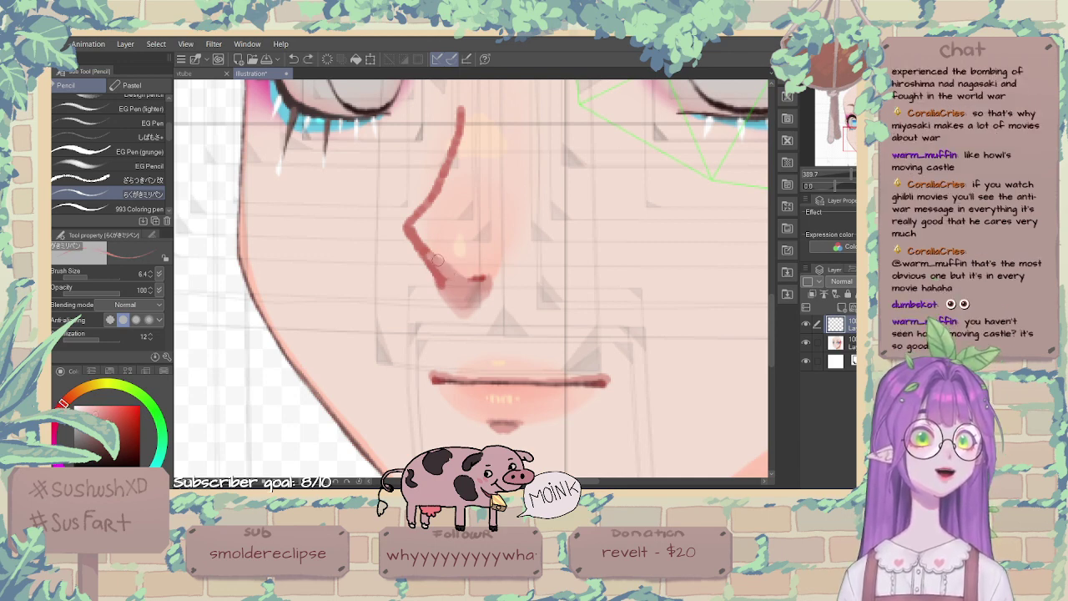
click(465, 282)
scroll(473, 285, down, 14)
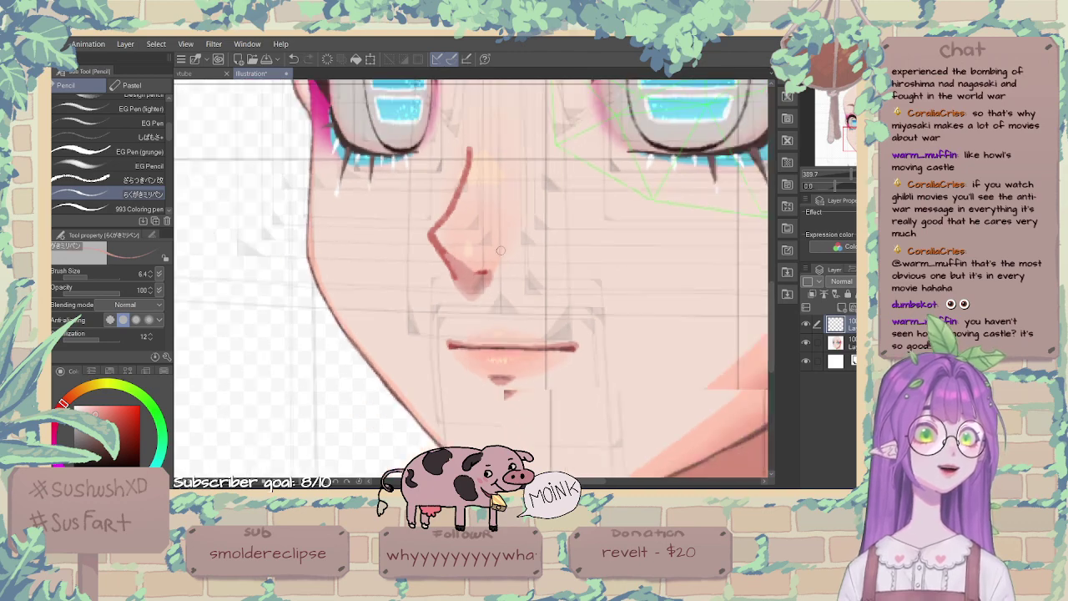
scroll(510, 236, up, 8)
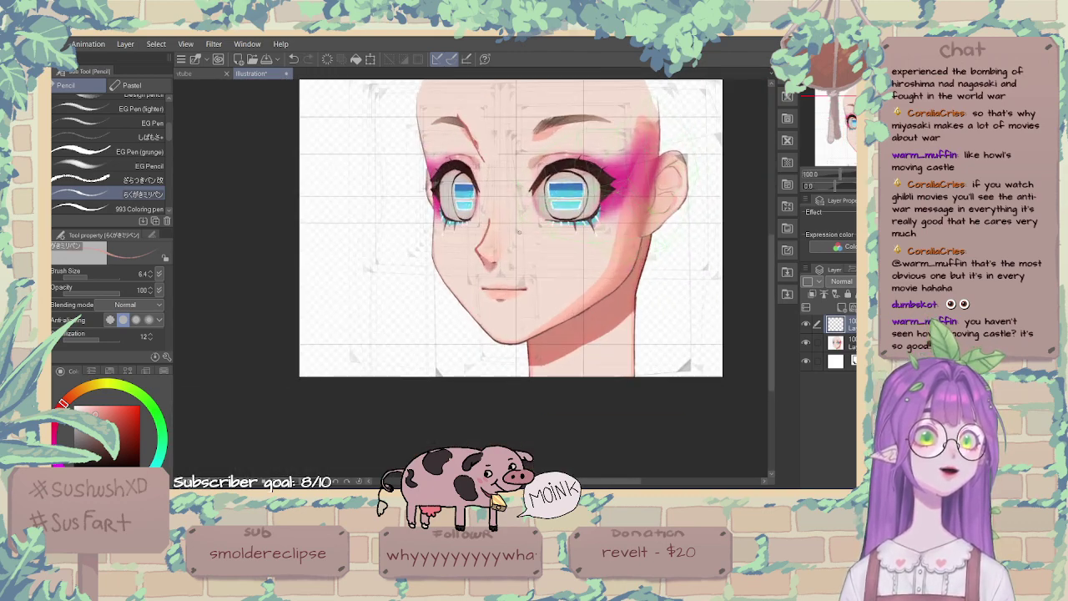
scroll(466, 235, up, 3)
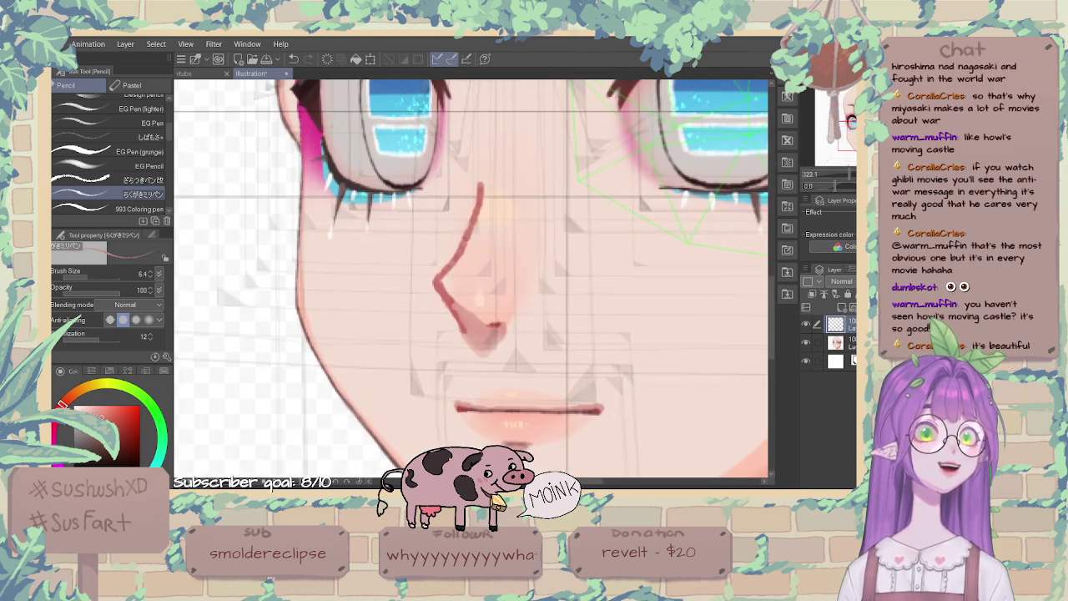
Try extending the nose bridge line upward between the eyes, then undo the stroke.
scroll(465, 252, down, 1)
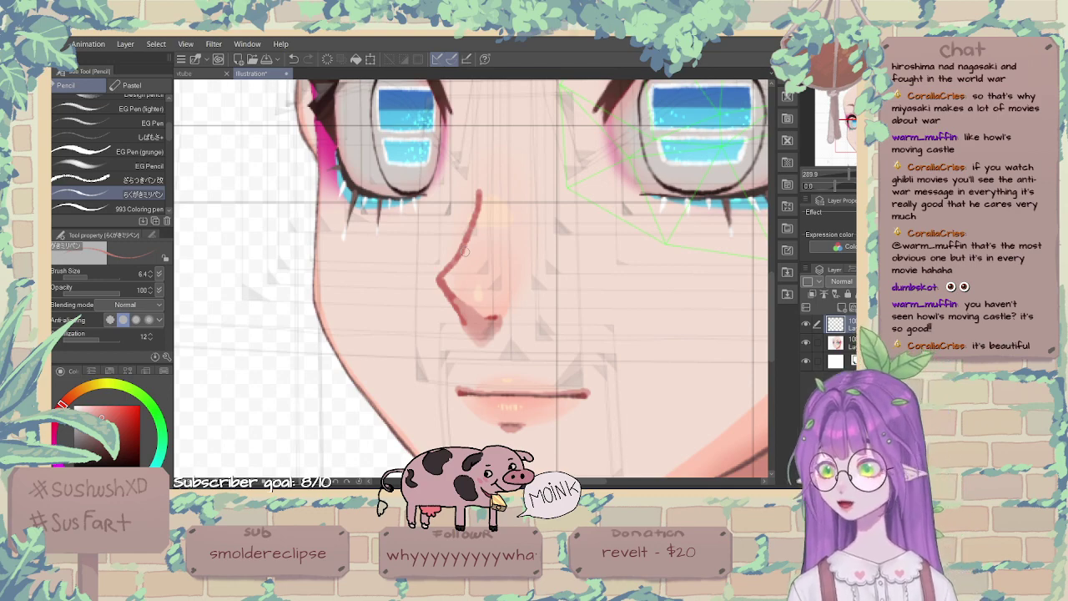
scroll(484, 233, down, 1)
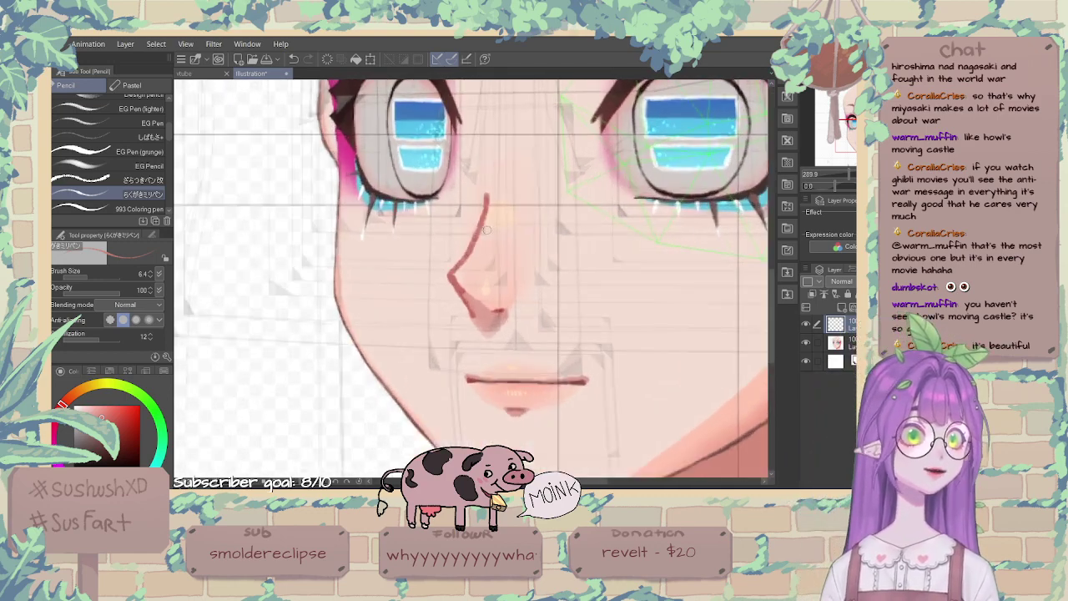
scroll(487, 229, up, 1)
drag(496, 151, 479, 202)
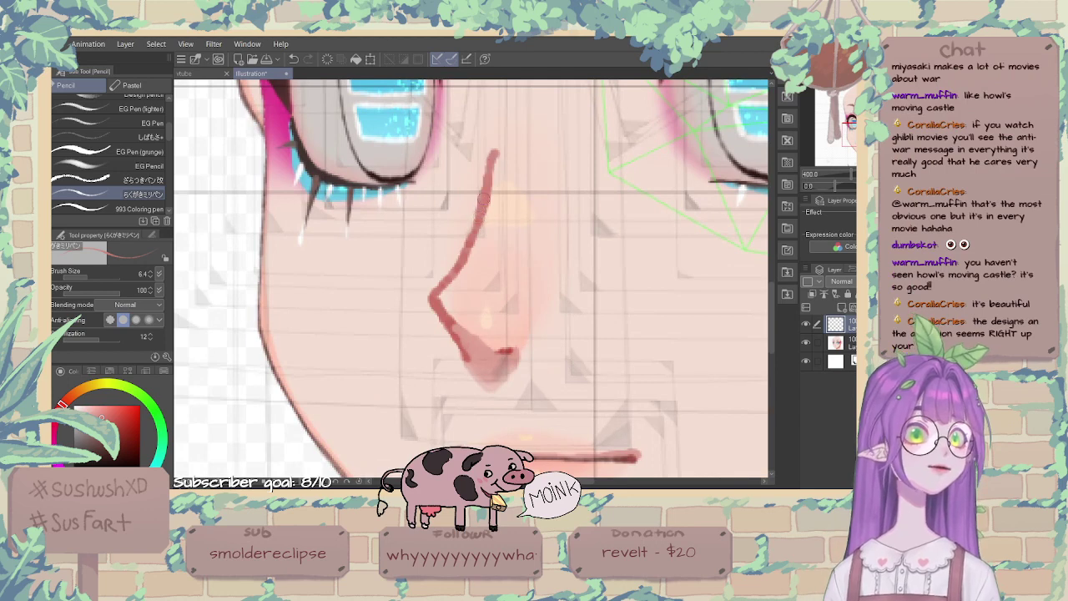
key(ctrl+z)
scroll(441, 196, down, 3)
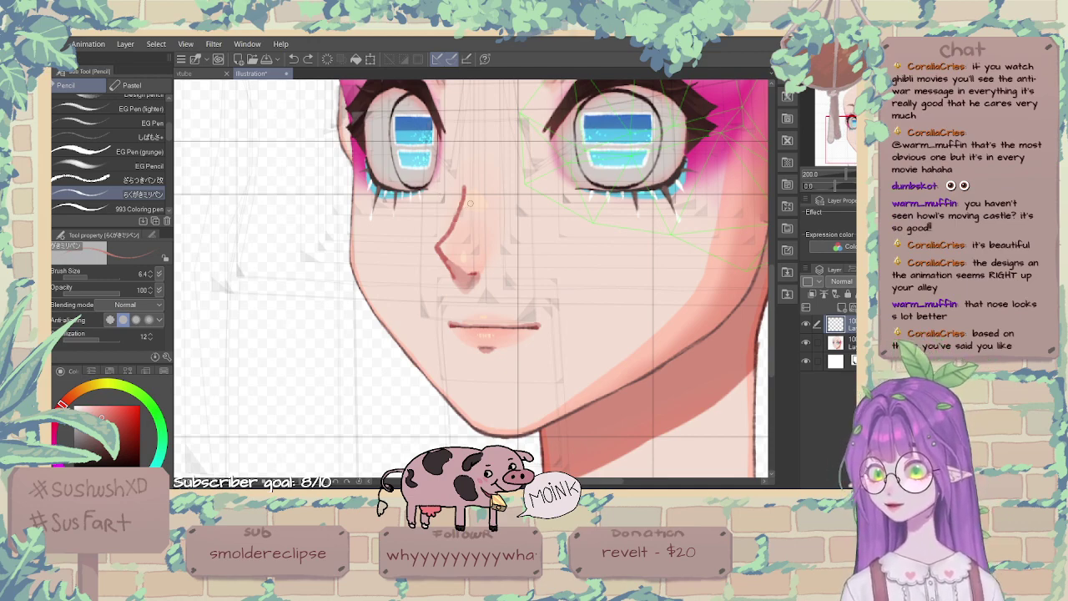
Shorten the brow-ridge line's lower end by painting over its tip with skin colour.
scroll(519, 202, down, 5)
scroll(519, 201, up, 3)
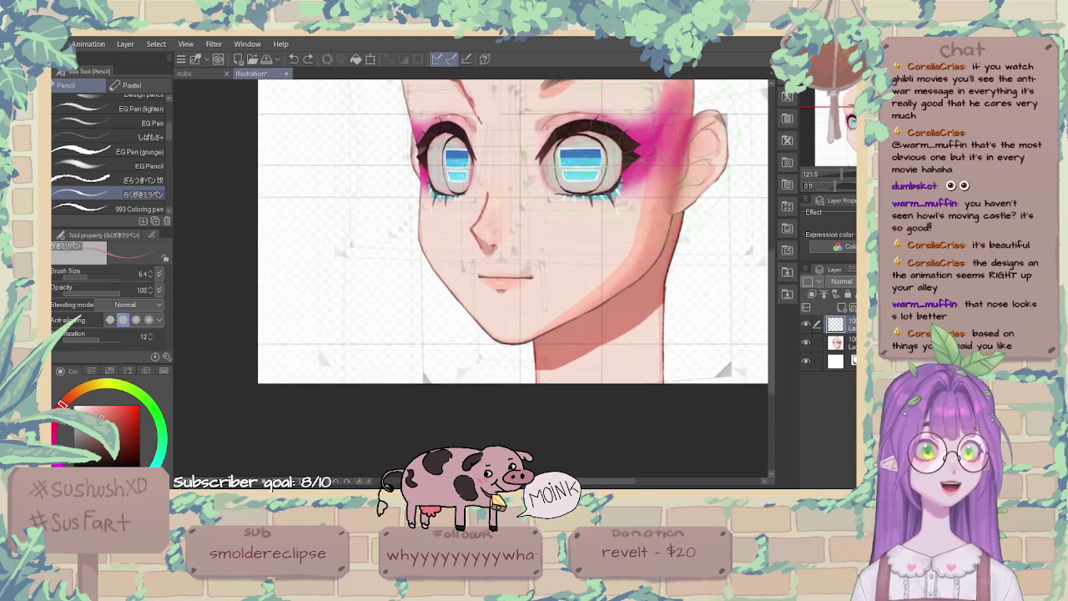
drag(520, 201, 530, 276)
scroll(488, 192, up, 3)
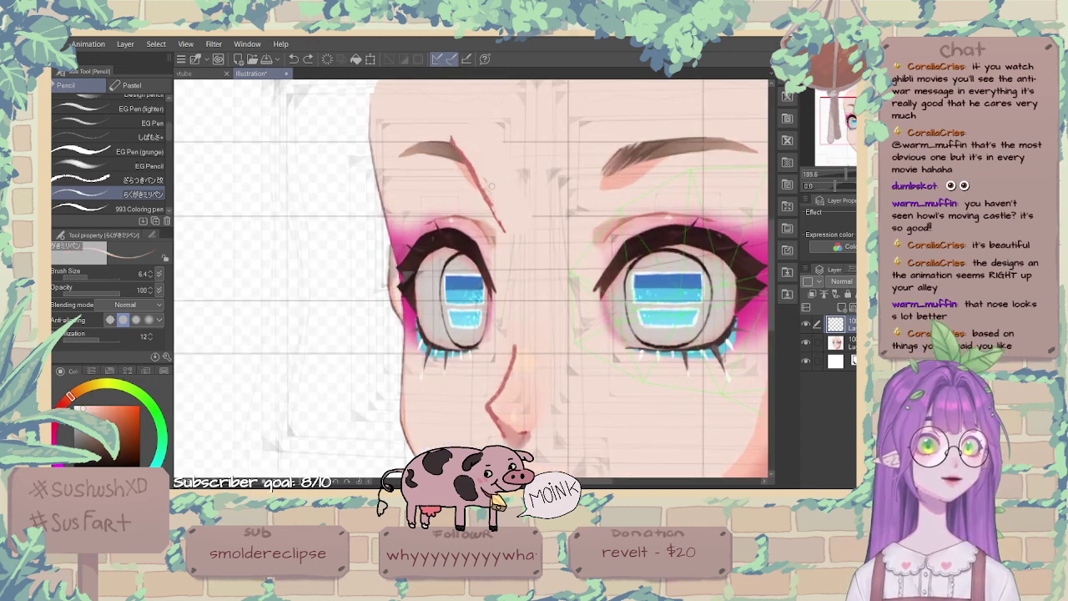
scroll(486, 181, down, 4)
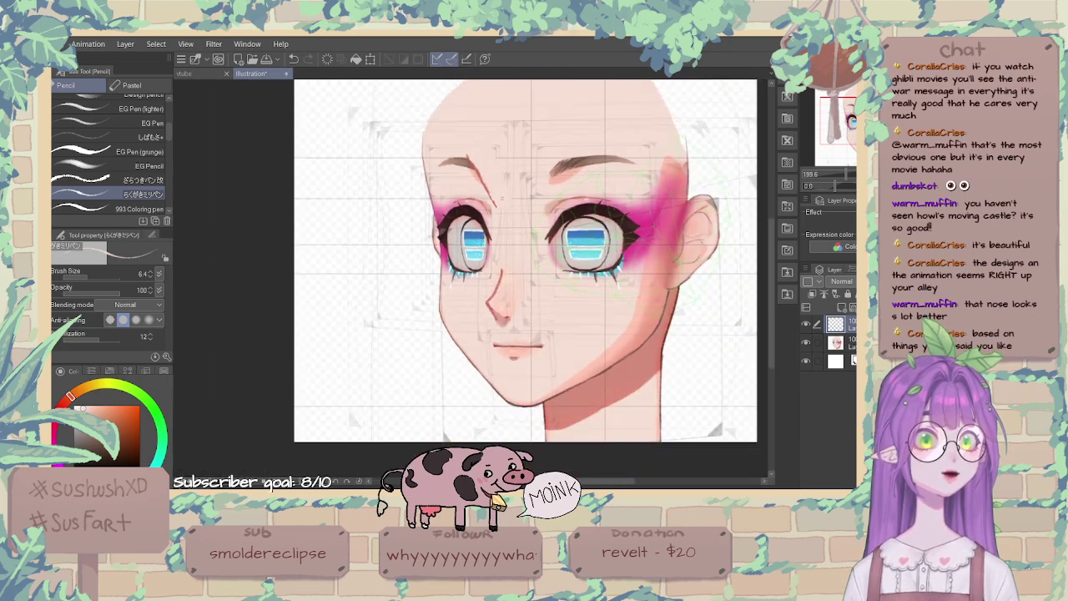
scroll(506, 193, up, 3)
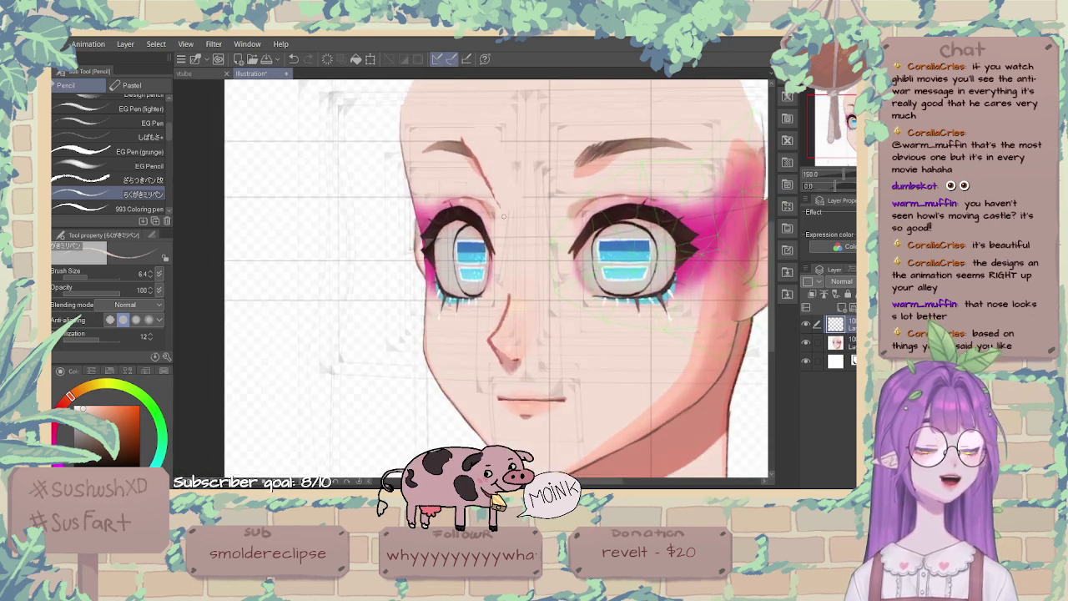
scroll(503, 216, down, 3)
Hide the face screenshot layer, fade the sketch layer to about 29% opacity and add a new layer above it.
click(806, 343)
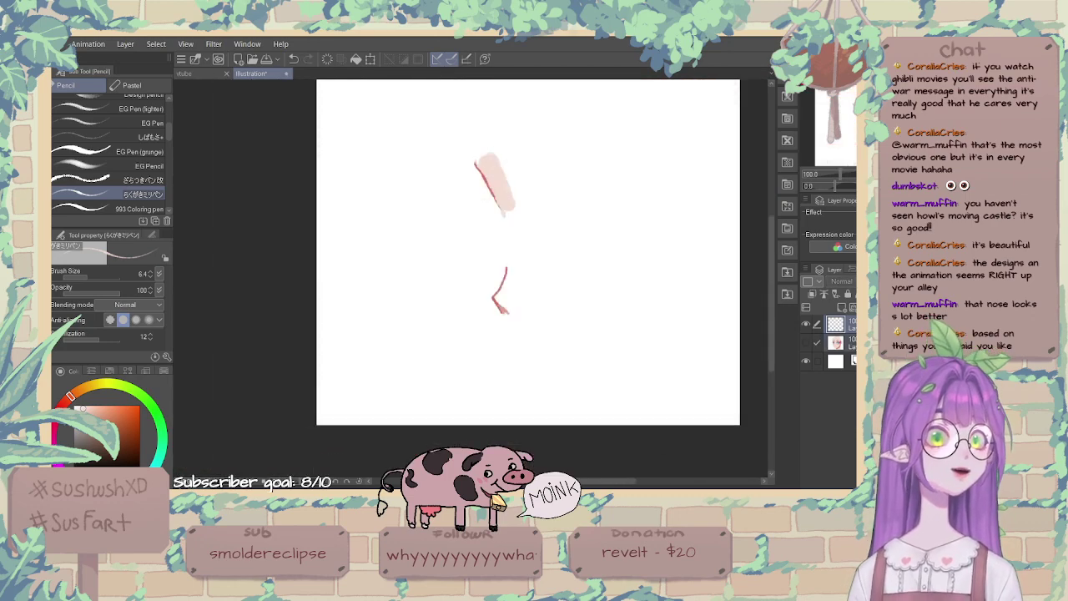
click(817, 342)
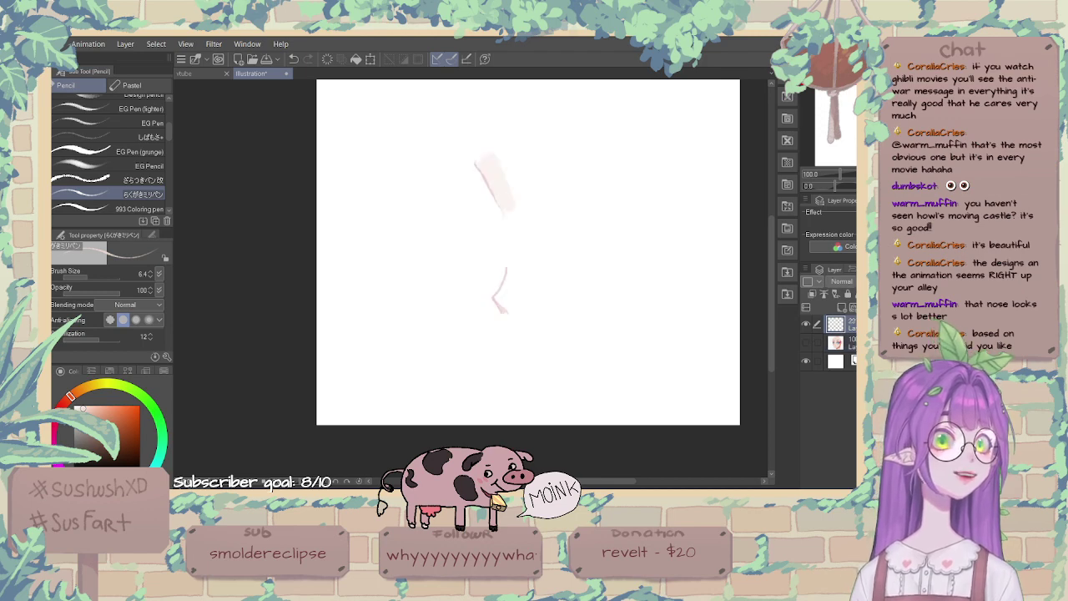
click(841, 307)
scroll(492, 182, up, 4)
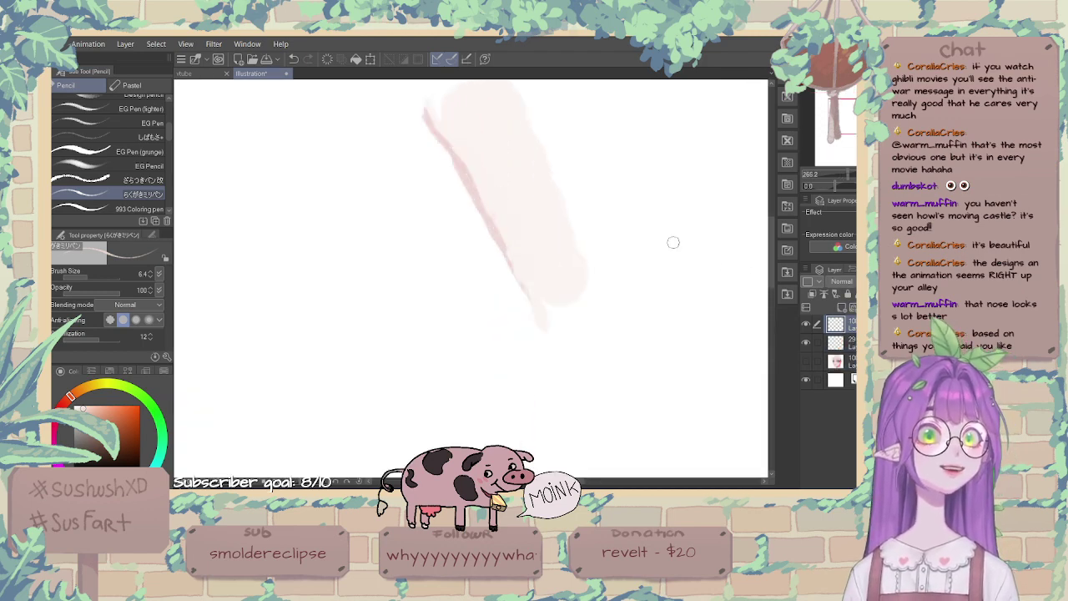
Sample the sketch's dark red at full layer opacity, fade the sketch to about 27%, and make the new layer active.
click(845, 342)
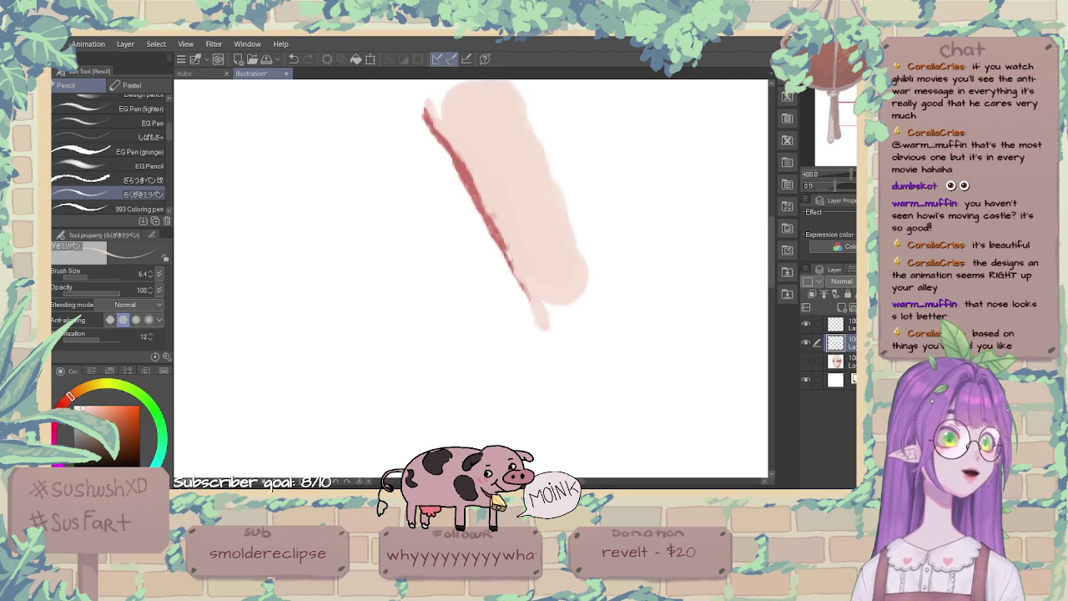
alt+click(481, 208)
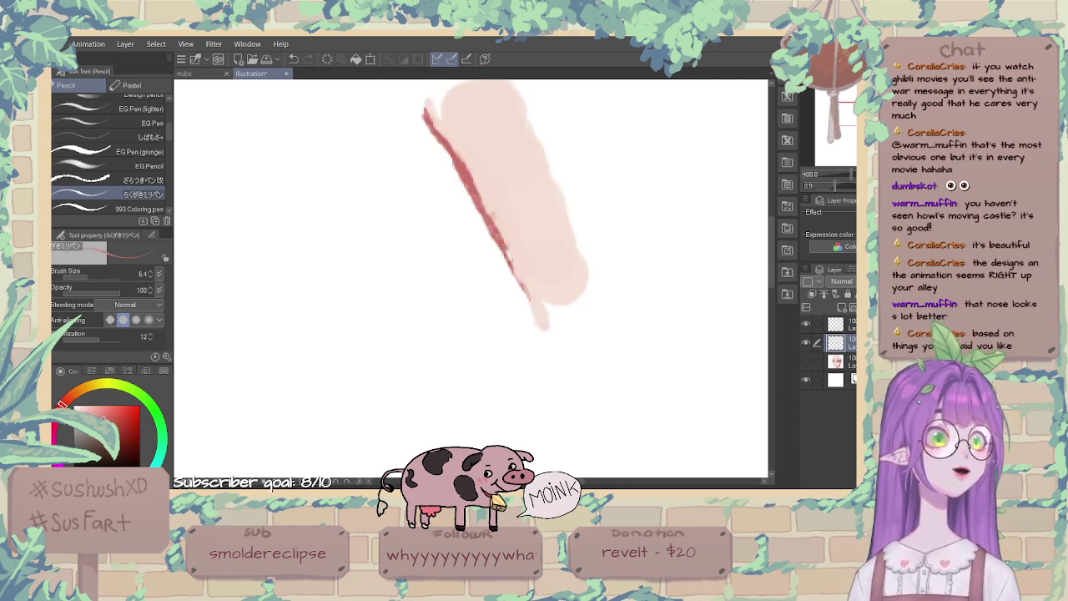
click(885, 282)
click(842, 323)
Trace the sketched brow-ridge line on the new layer at brush size 2.6, bending its lower end downward with short straight segments.
scroll(422, 187, down, 4)
scroll(447, 124, up, 6)
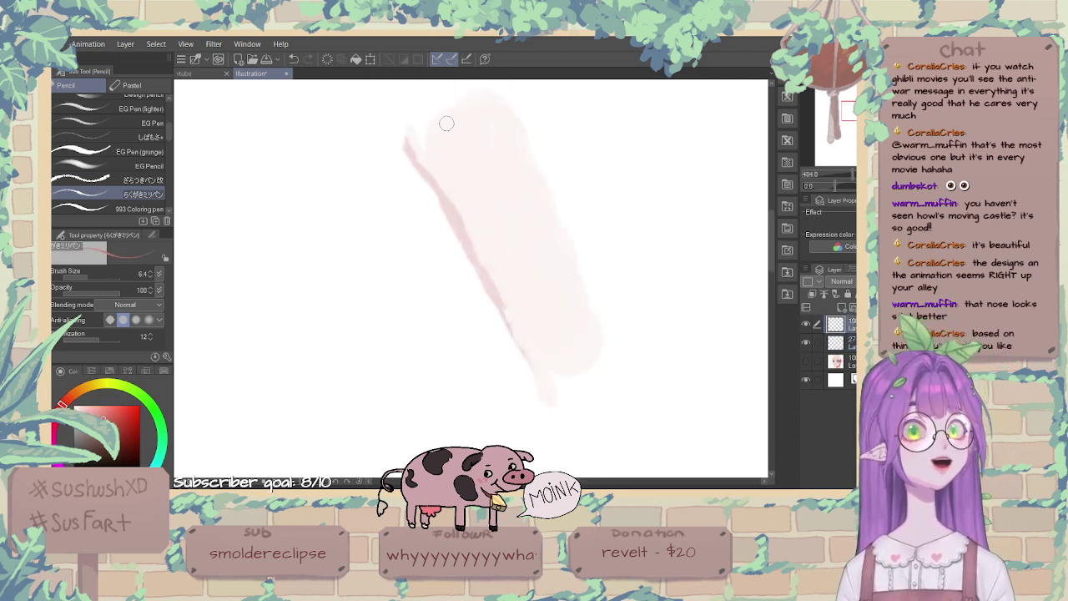
key([)
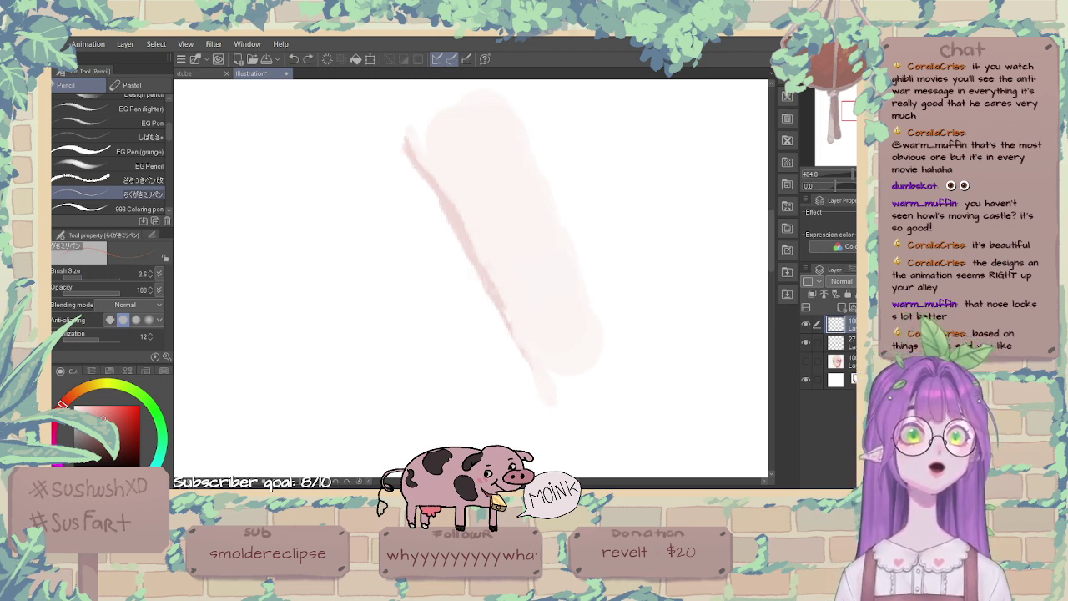
drag(403, 147, 503, 316)
shift+click(510, 327)
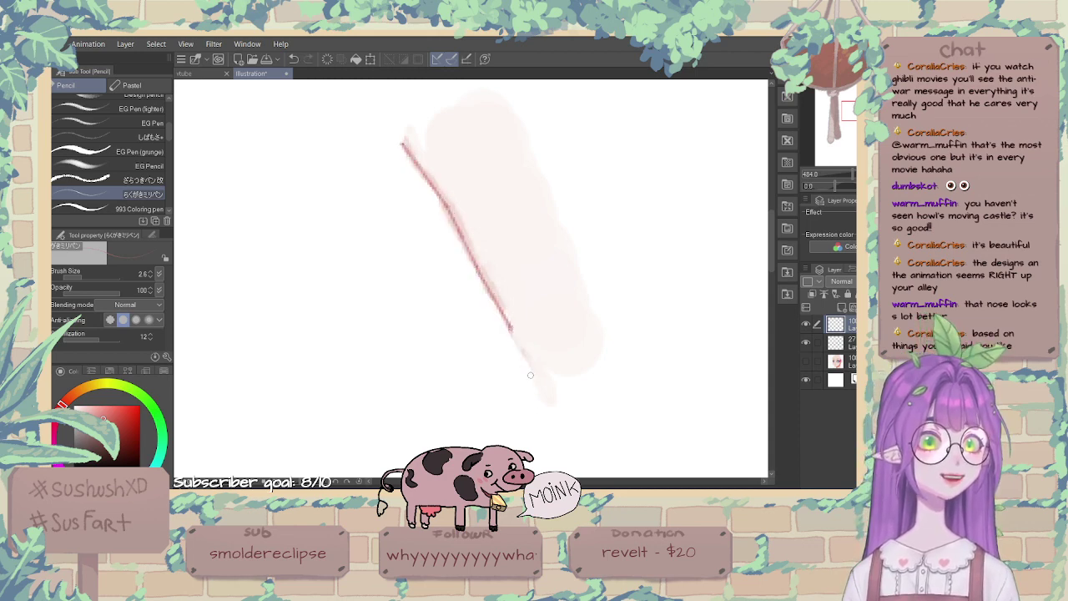
key(ctrl+z)
shift+click(519, 350)
shift+click(527, 392)
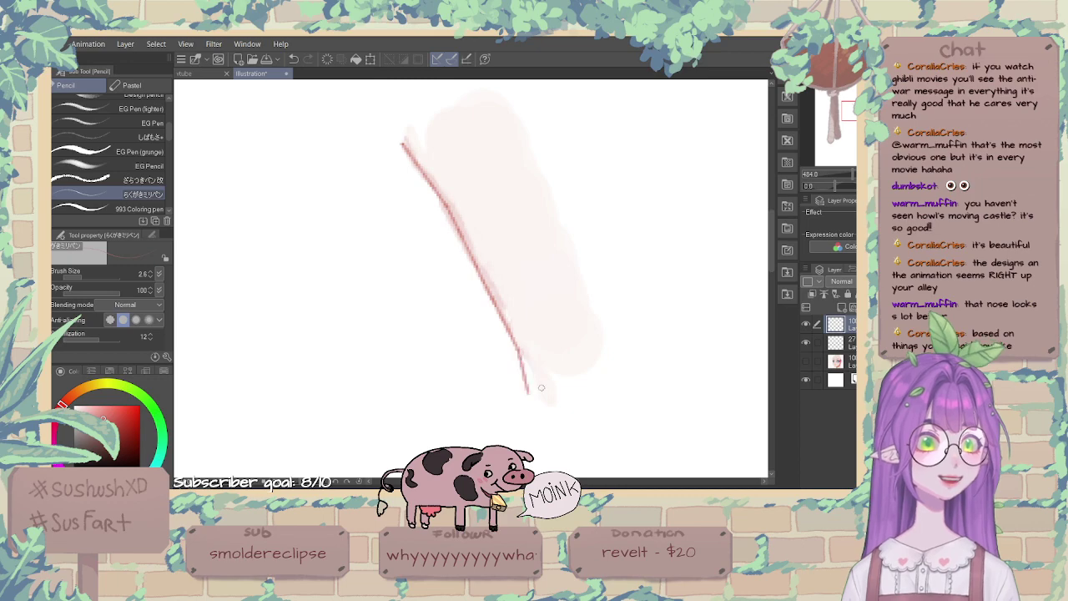
Show the face screenshot temporarily to compare the traced brow-ridge line with the eyebrow, eye and face contour.
click(806, 360)
scroll(494, 285, down, 3)
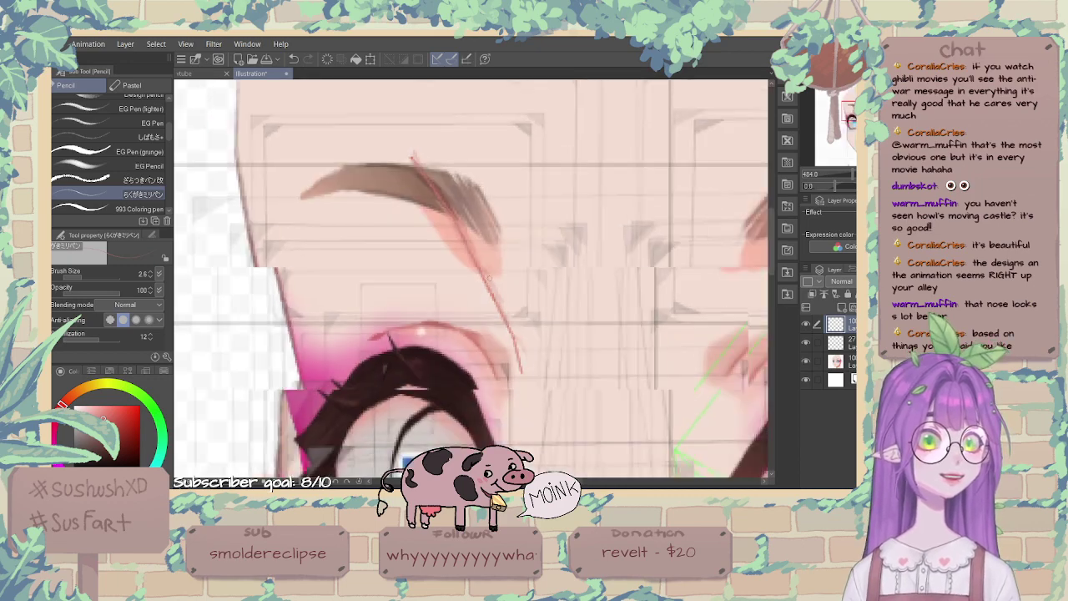
scroll(455, 167, down, 3)
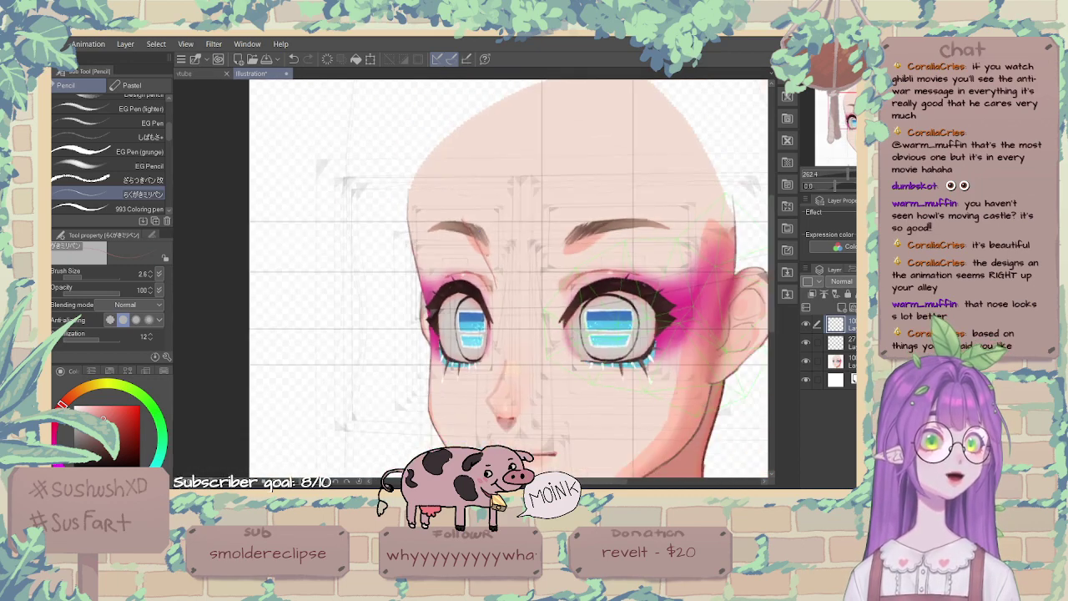
scroll(423, 393, up, 7)
scroll(422, 420, up, 1)
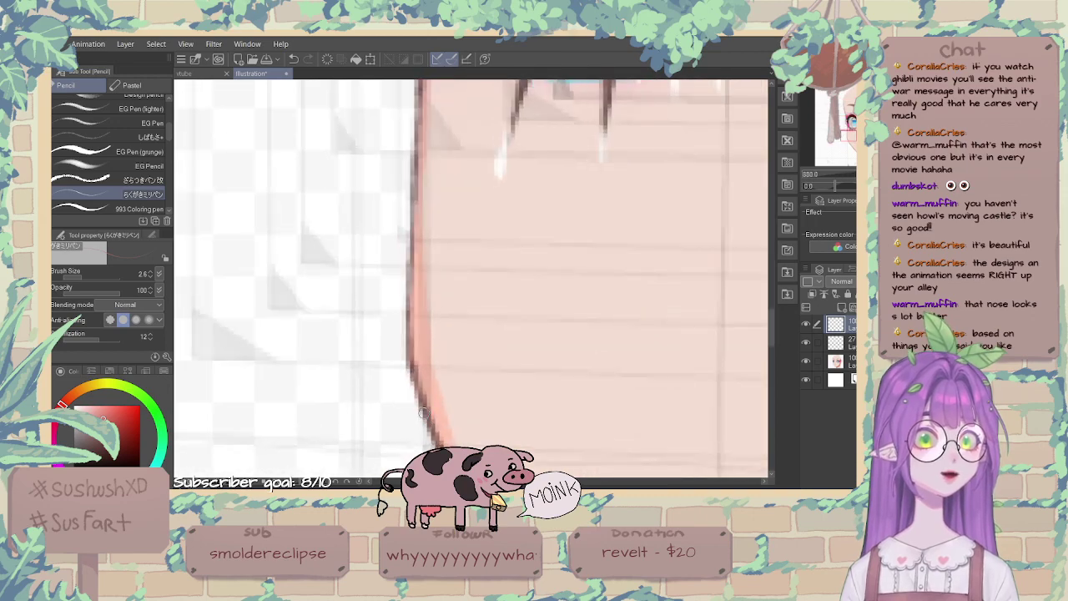
scroll(423, 420, down, 4)
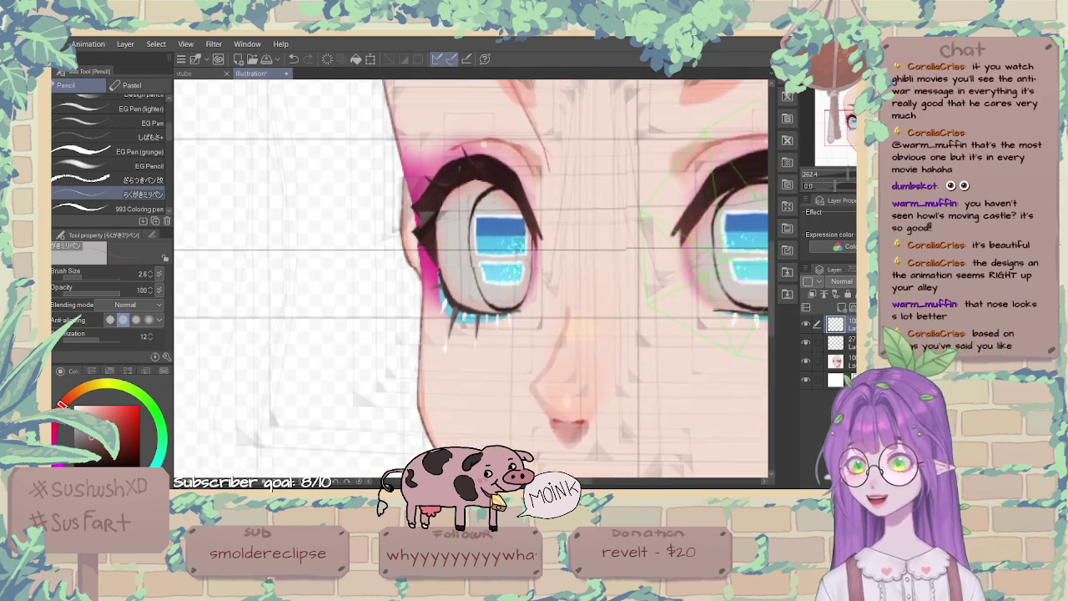
scroll(487, 371, down, 1)
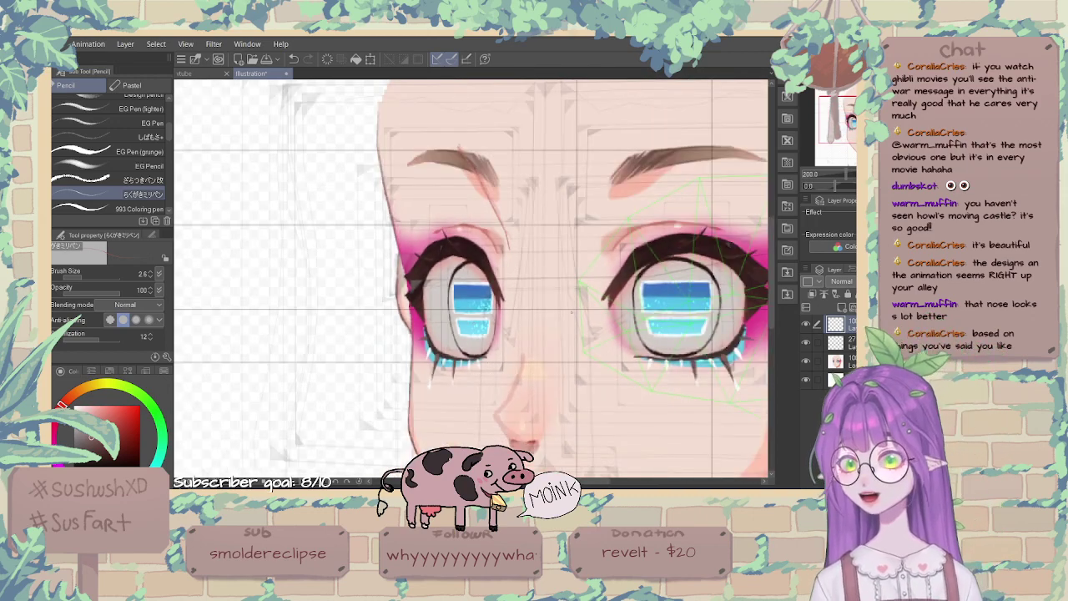
scroll(572, 312, down, 1)
scroll(396, 183, up, 3)
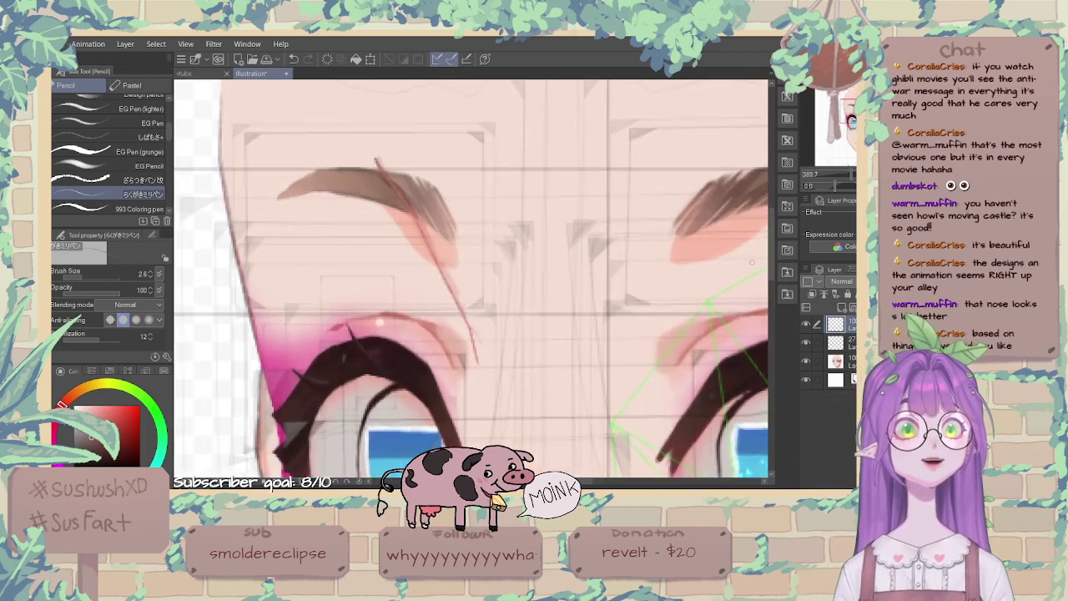
click(805, 361)
Darken the traced brow-ridge line from its upper end down to the lower bend.
scroll(377, 157, up, 3)
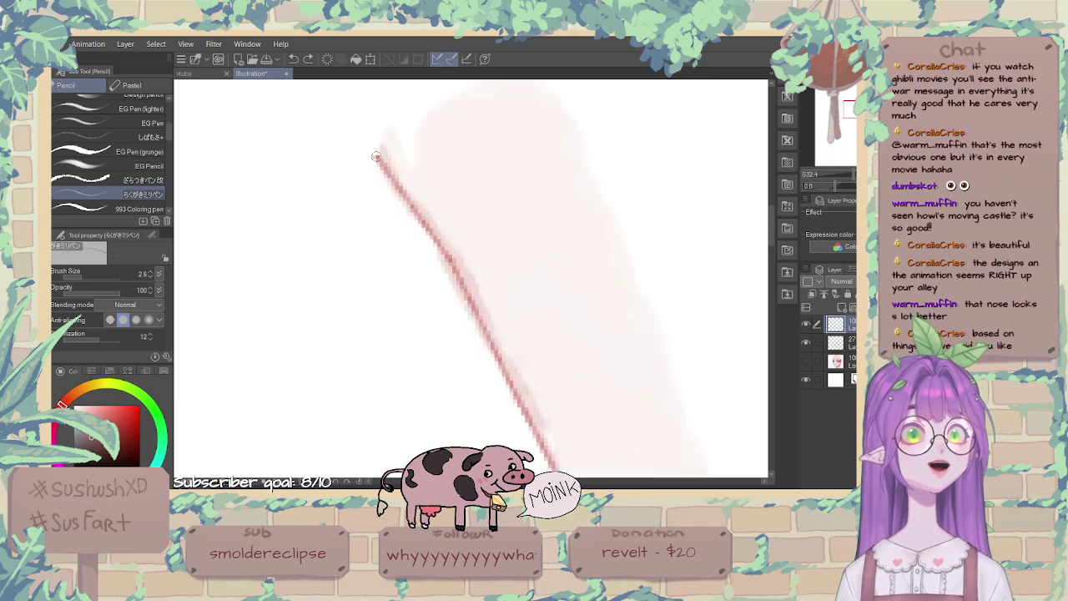
drag(375, 156, 452, 263)
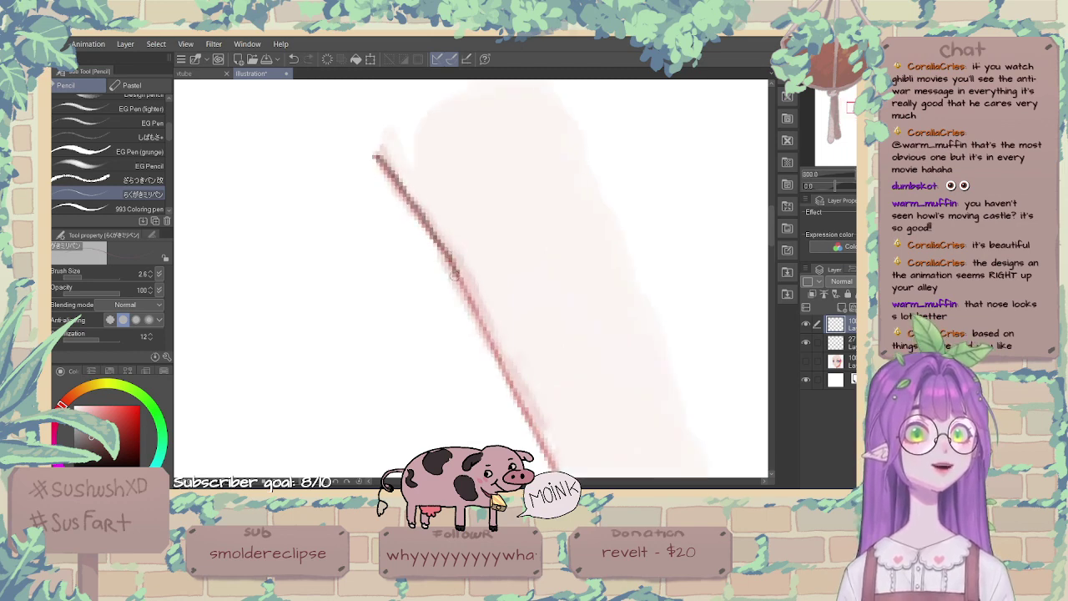
scroll(454, 275, down, 2)
drag(422, 198, 495, 342)
key(ctrl+z)
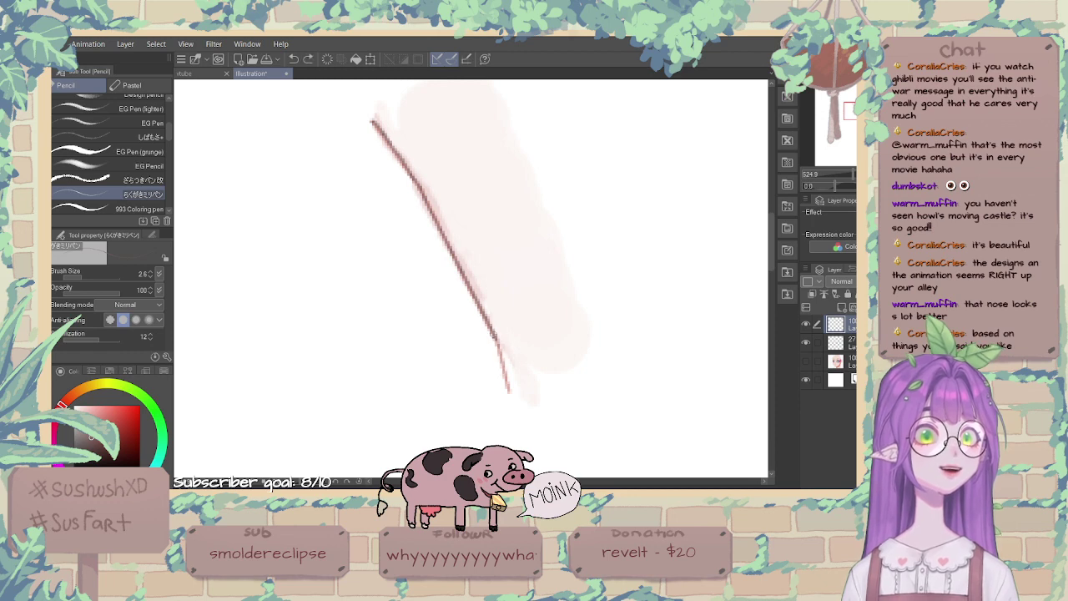
key(ctrl+y)
scroll(499, 313, down, 4)
scroll(474, 257, up, 3)
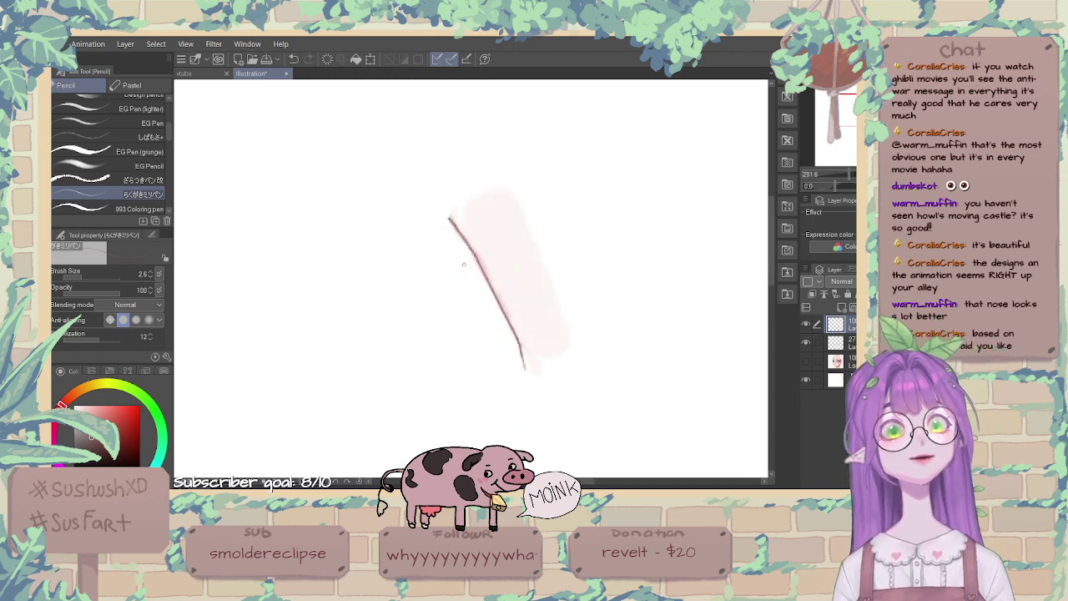
scroll(493, 275, up, 1)
Try extra strokes along the middle and lower part of the brow-ridge line, undoing each one.
drag(447, 204, 512, 355)
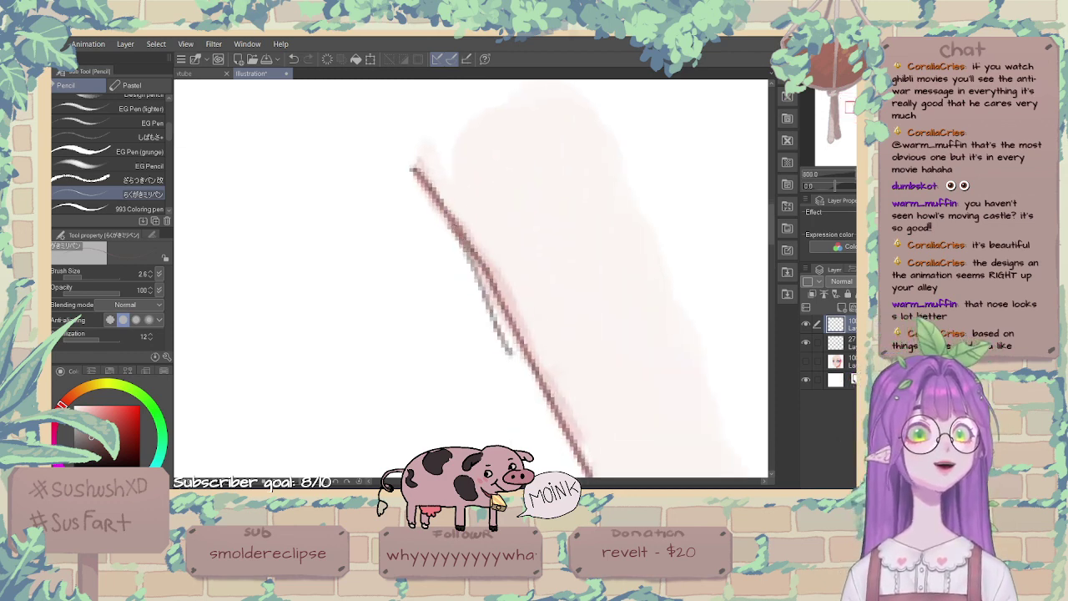
key(ctrl+z)
drag(462, 236, 550, 387)
key(ctrl+z)
mouse_move(526, 338)
mouse_down()
mouse_move(562, 414)
mouse_move(502, 286)
mouse_move(542, 368)
mouse_up()
key(ctrl+z)
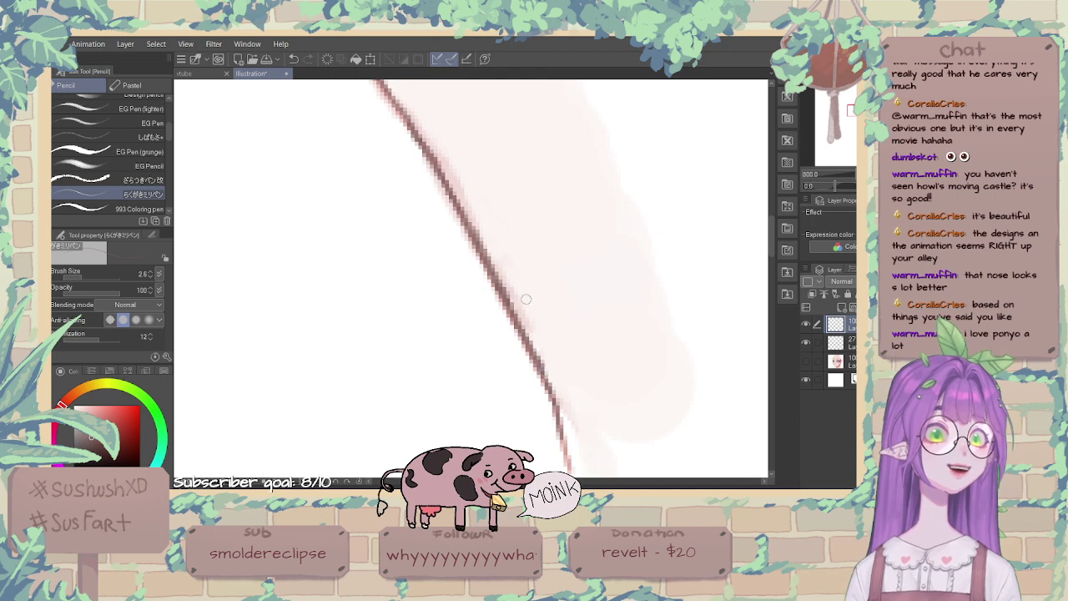
Check the traced brow-ridge line with the sketch layer hidden, then show the sketch again.
scroll(526, 299, down, 4)
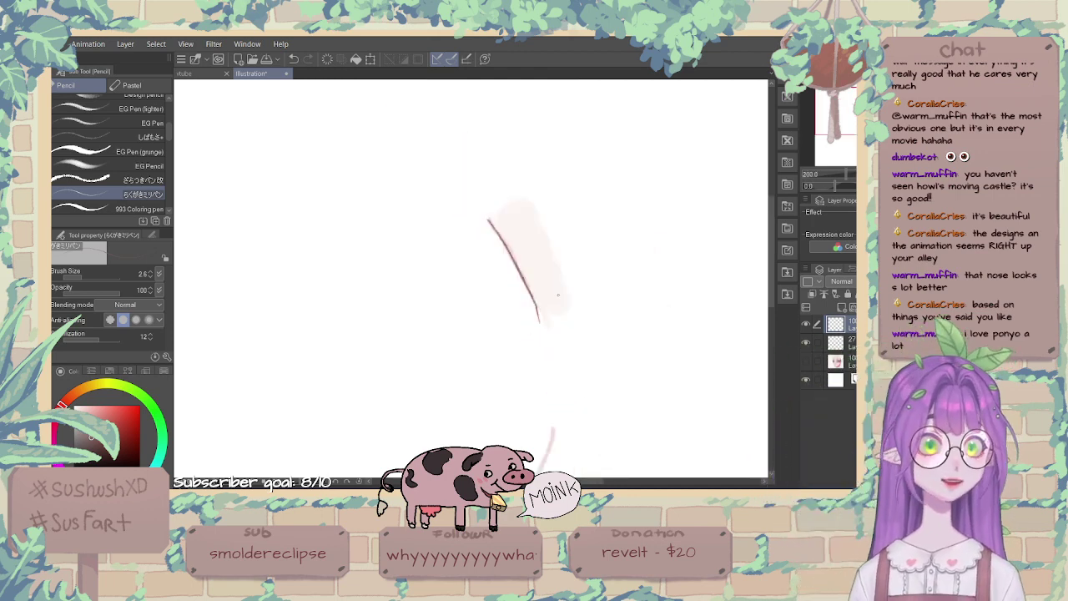
click(805, 342)
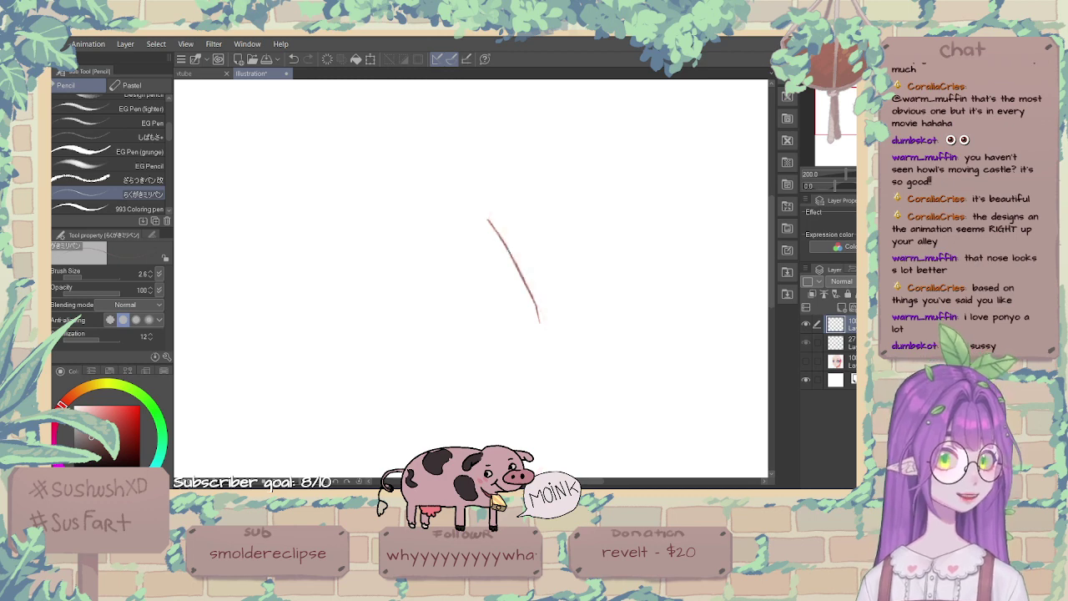
click(805, 342)
Trace the sketched nose bridge from its upper end down to the tip in one thin dark line, retrying the stroke as needed.
scroll(582, 284, down, 2)
scroll(584, 414, up, 2)
scroll(528, 281, up, 2)
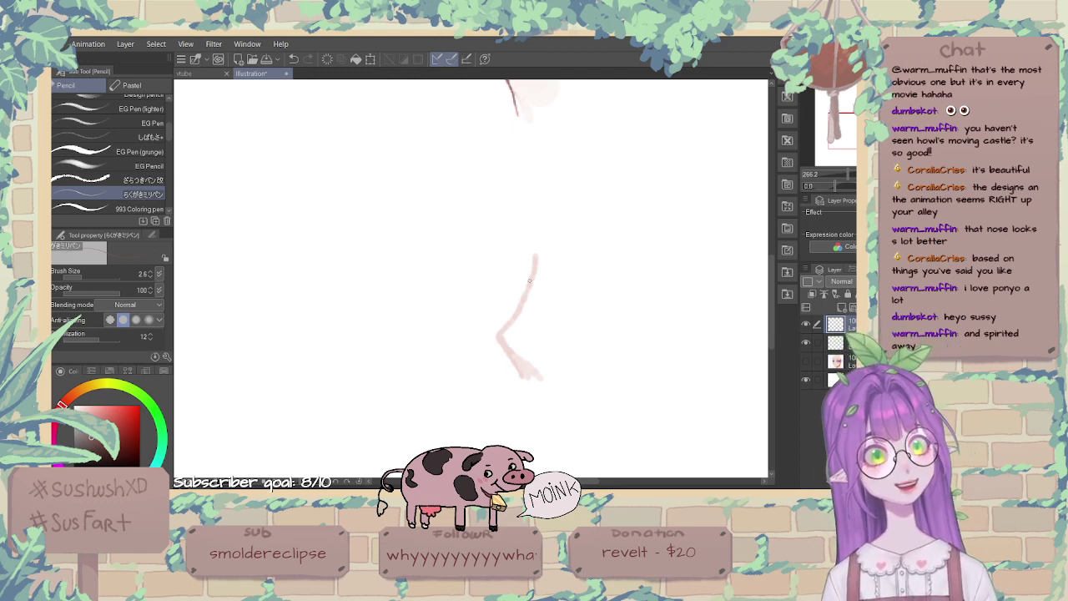
scroll(543, 264, up, 2)
mouse_move(531, 257)
mouse_down()
mouse_move(520, 314)
mouse_move(493, 349)
mouse_up()
key(ctrl+z)
key(ctrl+z)
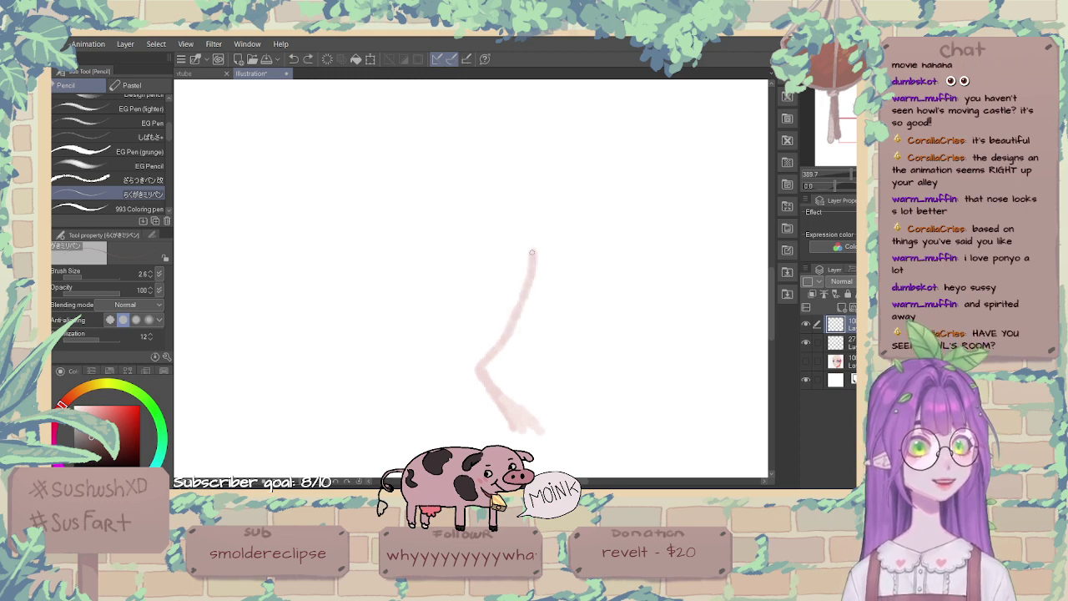
drag(531, 252, 501, 348)
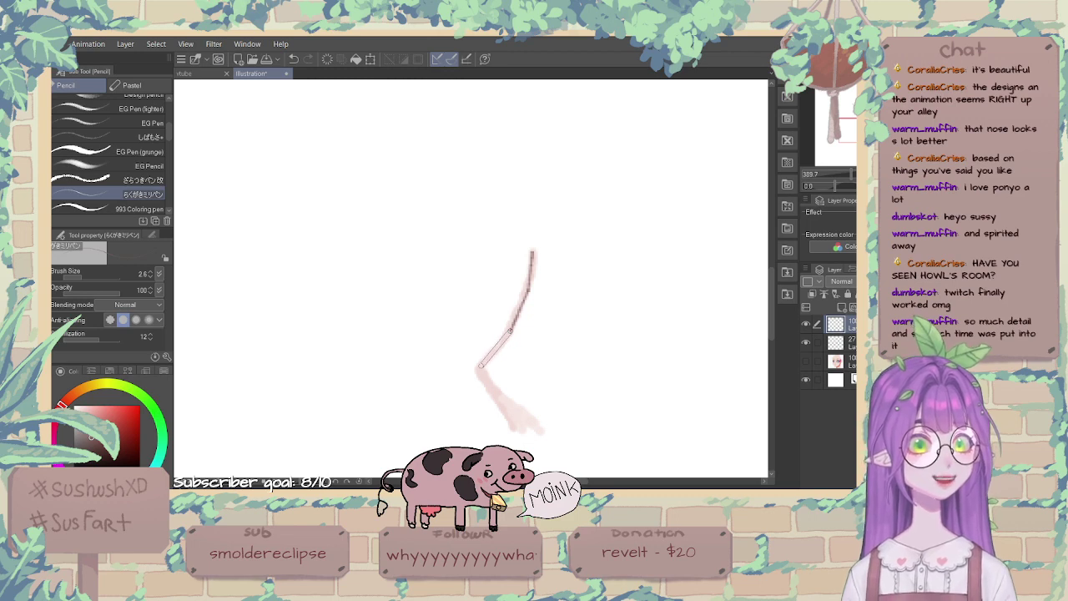
scroll(488, 359, up, 2)
drag(517, 317, 485, 361)
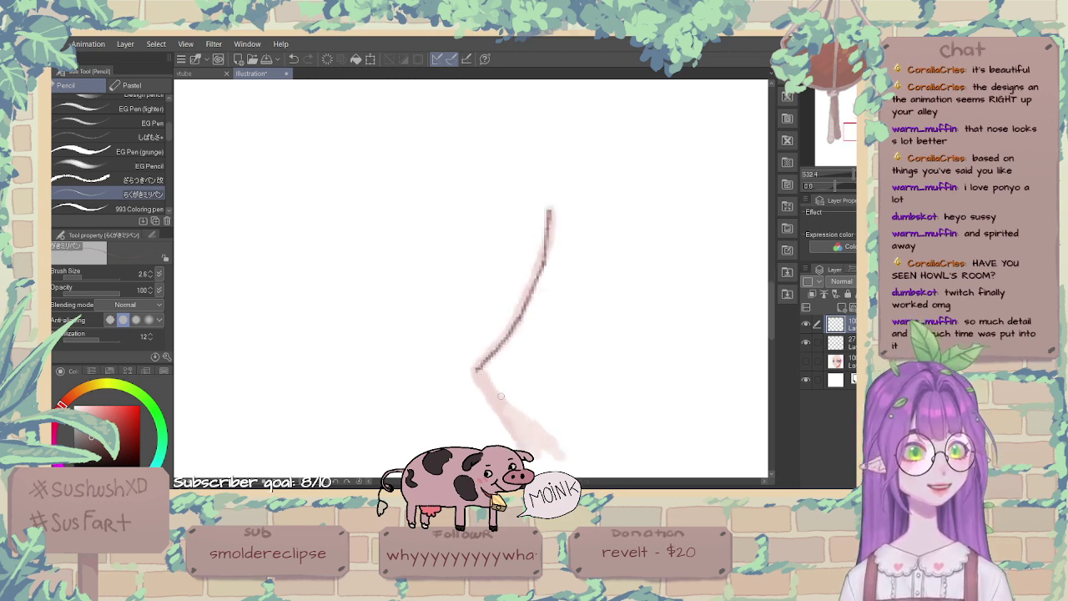
Trace the underside of the nose from just below the tip to the nostril and darken the start of that line.
scroll(501, 397, up, 1)
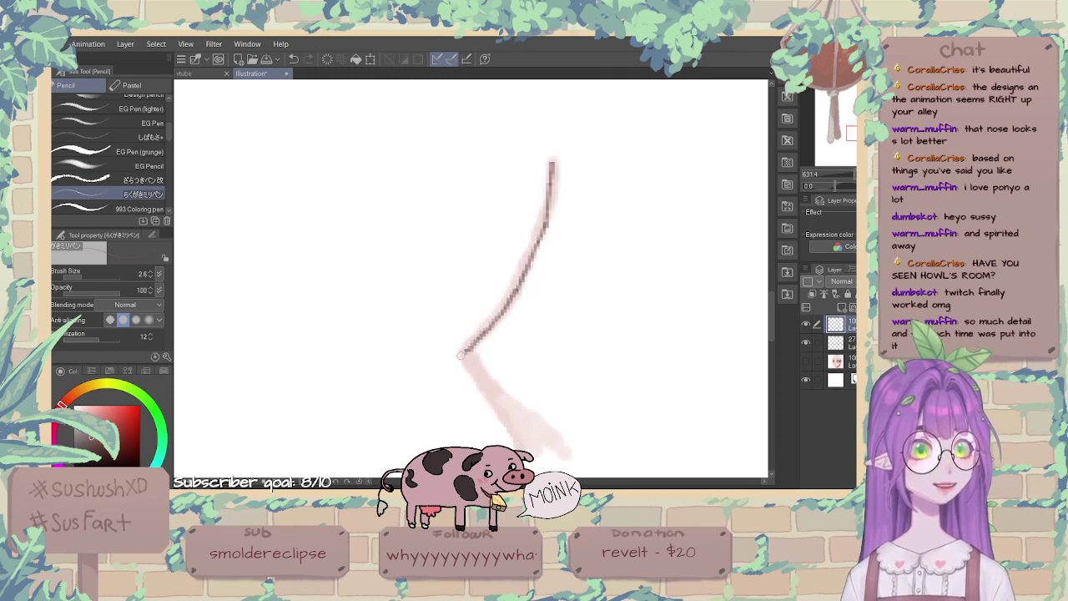
drag(459, 356, 511, 431)
key(ctrl+z)
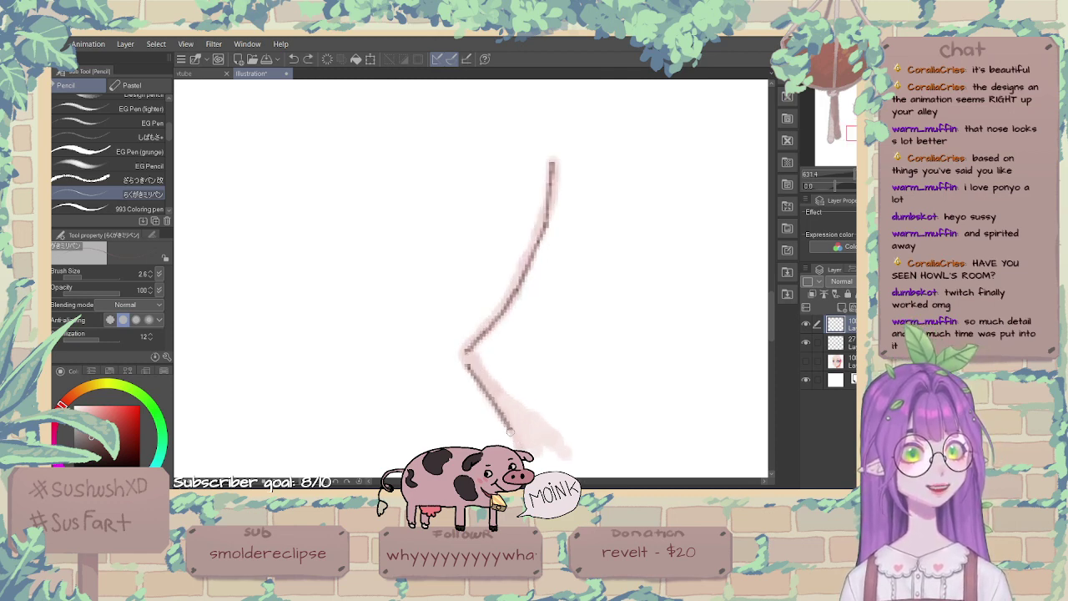
scroll(513, 431, down, 1)
scroll(512, 431, up, 1)
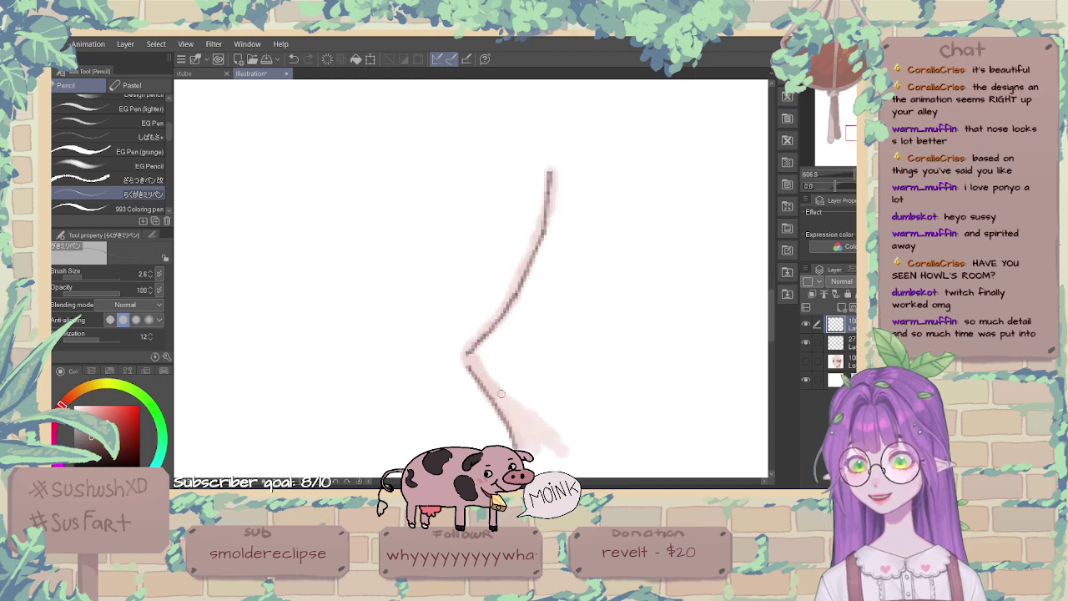
scroll(511, 406, down, 1)
scroll(511, 407, up, 1)
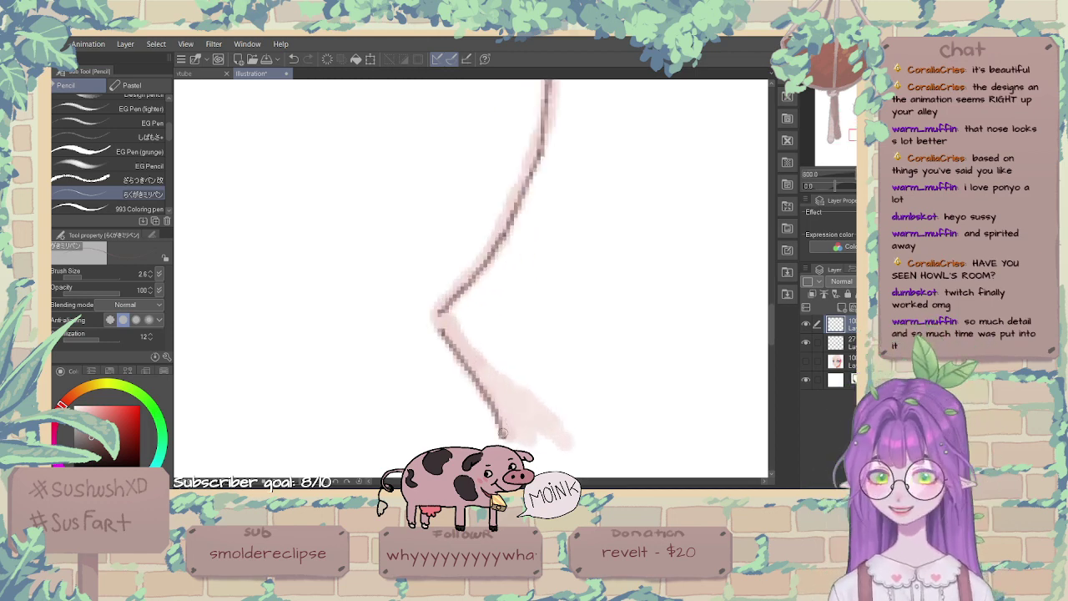
key(e)
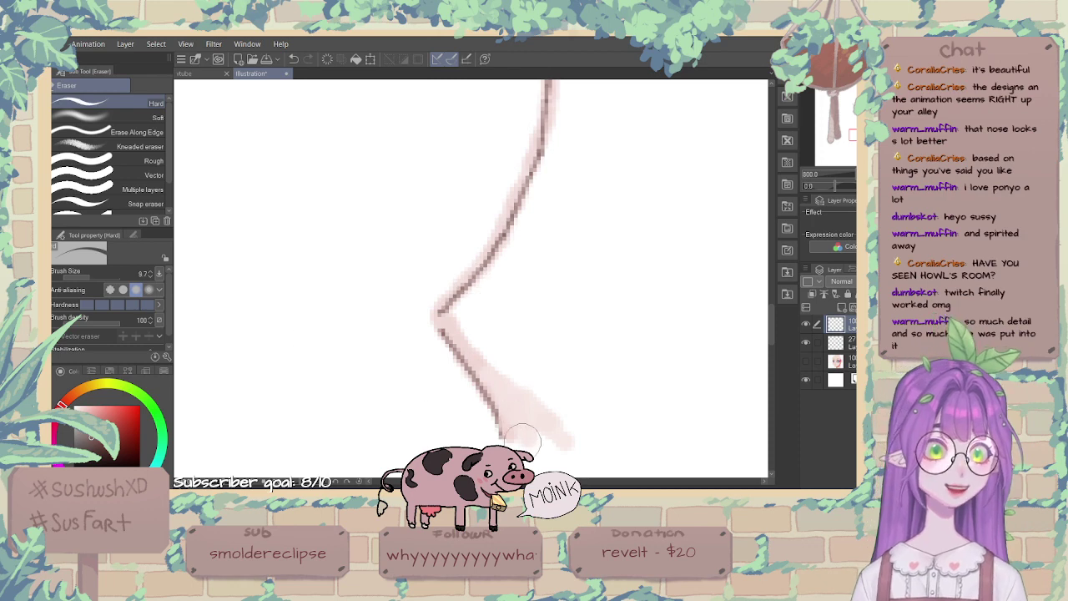
key(p)
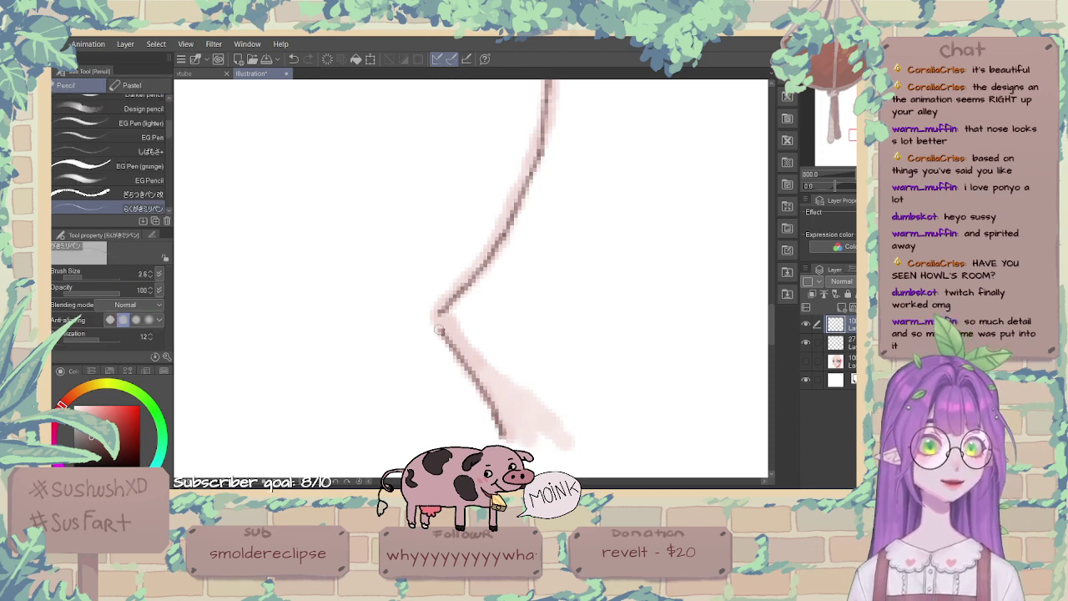
drag(439, 329, 458, 354)
Try going over the middle of the nose bridge line with extra strokes, then undo them.
scroll(460, 342, down, 2)
scroll(508, 251, up, 2)
drag(506, 185, 481, 277)
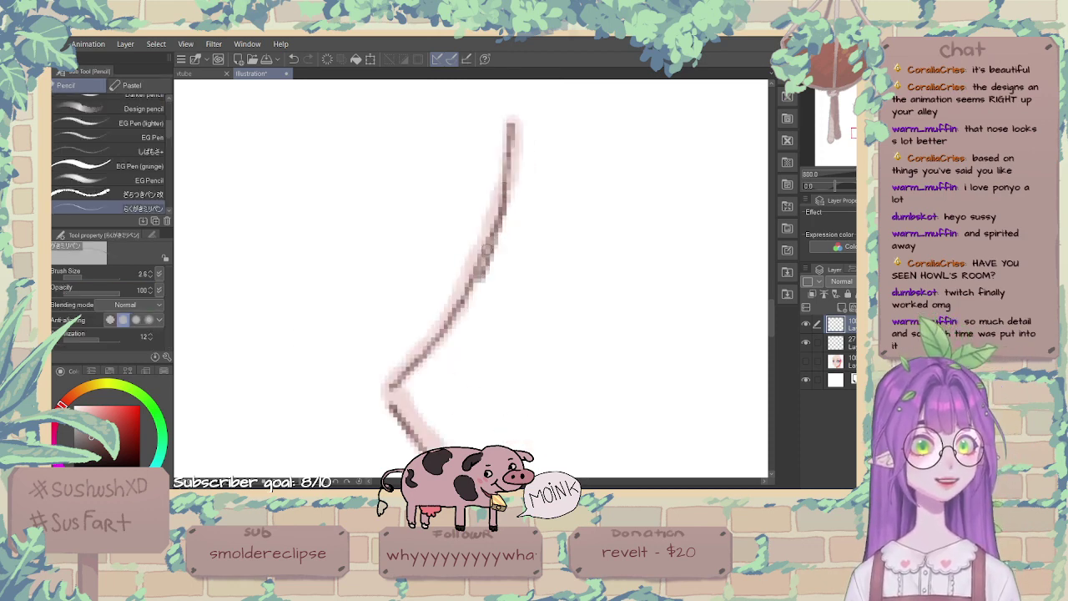
key(ctrl+z)
drag(504, 205, 462, 296)
drag(469, 282, 453, 312)
key(ctrl+z)
key(ctrl+z)
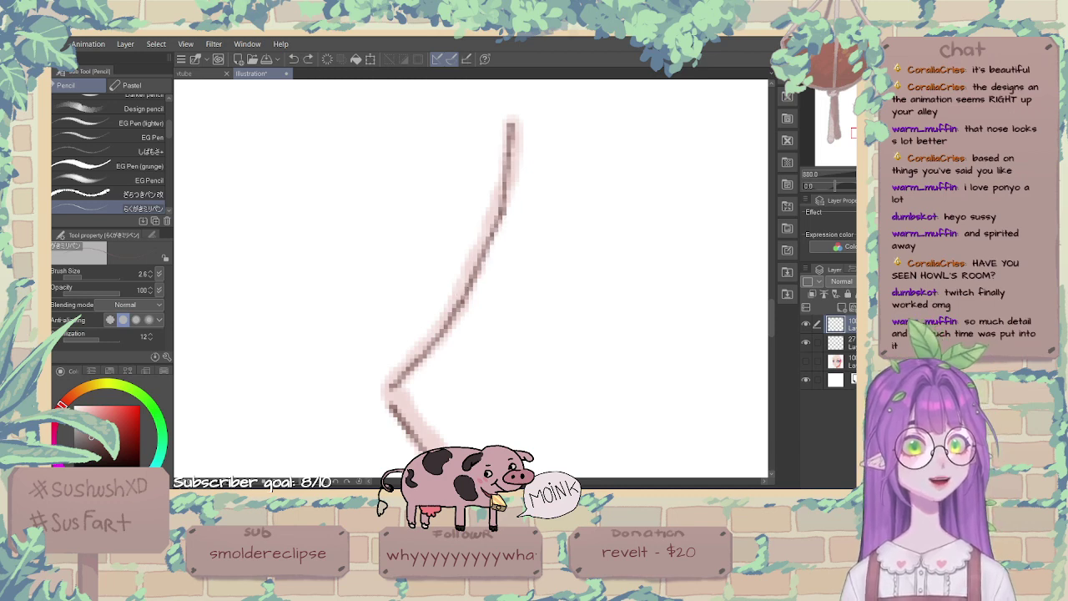
drag(493, 234, 432, 338)
key(ctrl+z)
Show the face screenshot layer again beneath the traced nose line.
scroll(508, 233, down, 6)
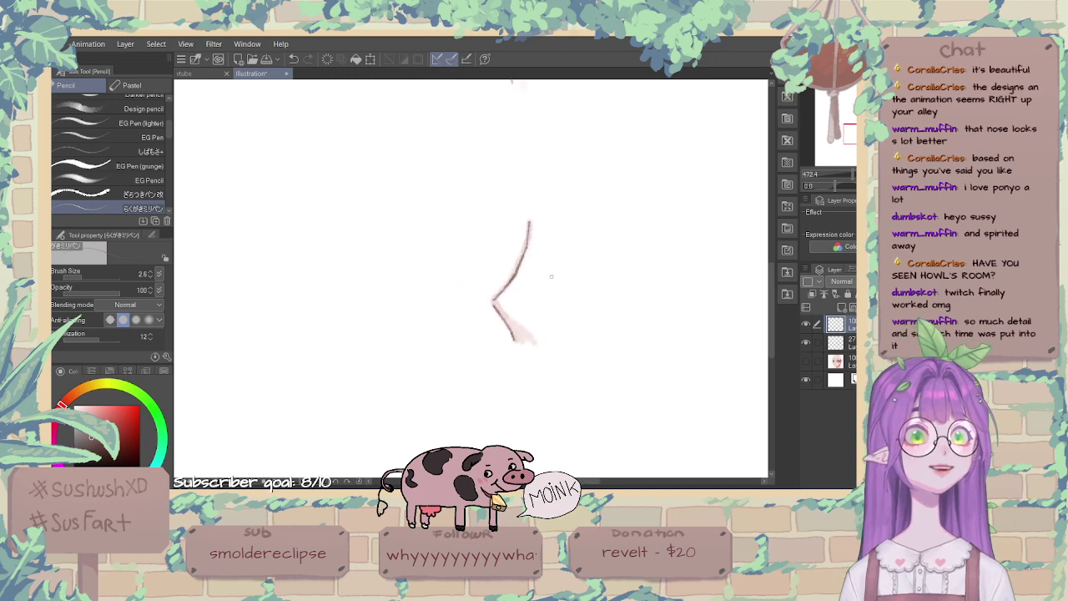
drag(551, 276, 477, 359)
scroll(499, 336, down, 2)
click(806, 361)
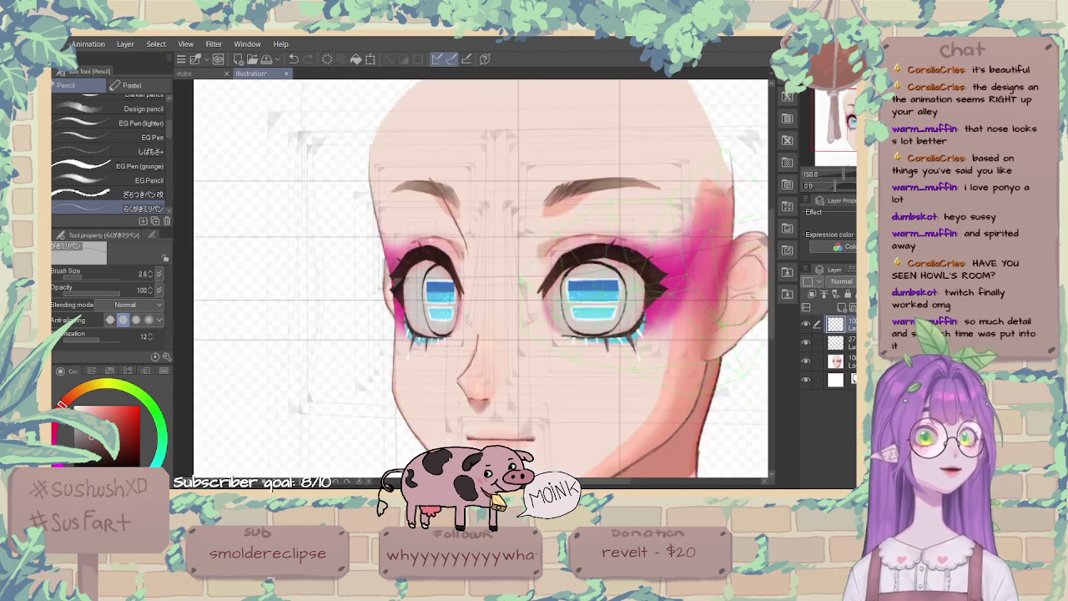
scroll(475, 409, up, 5)
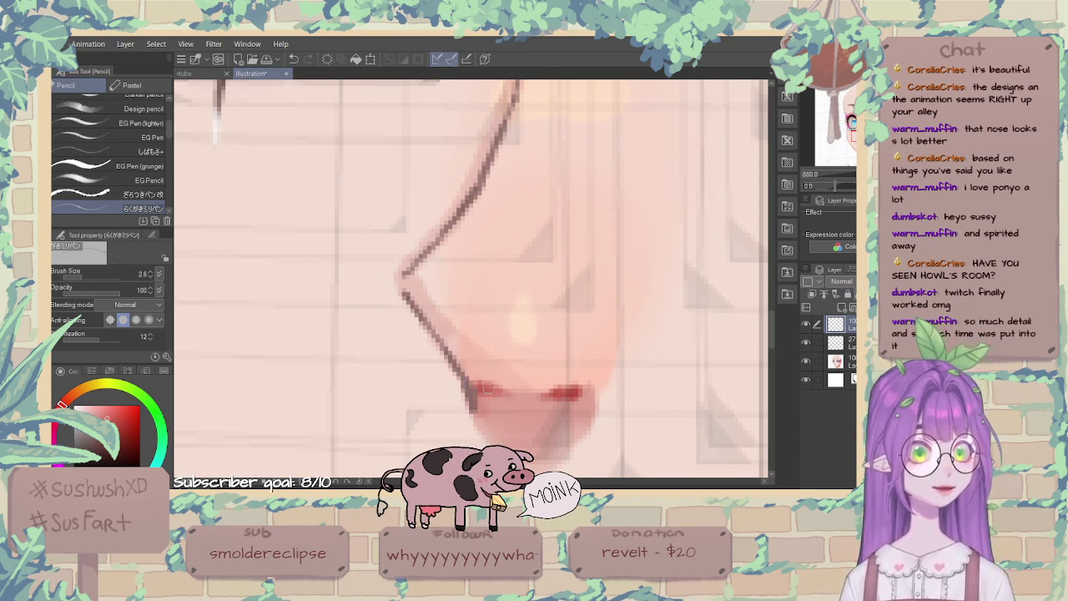
Recolour the nose's underside line with the red sampled from the nostril, using brush size 9.7.
ctrl+alt+drag(471, 278, 493, 278)
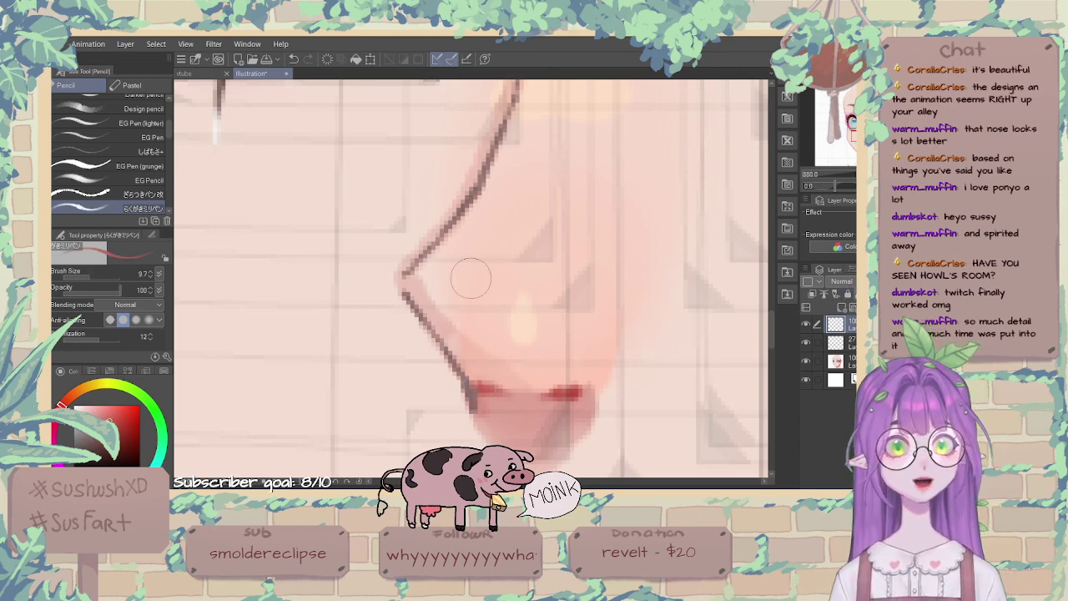
alt+click(574, 392)
drag(459, 404, 473, 415)
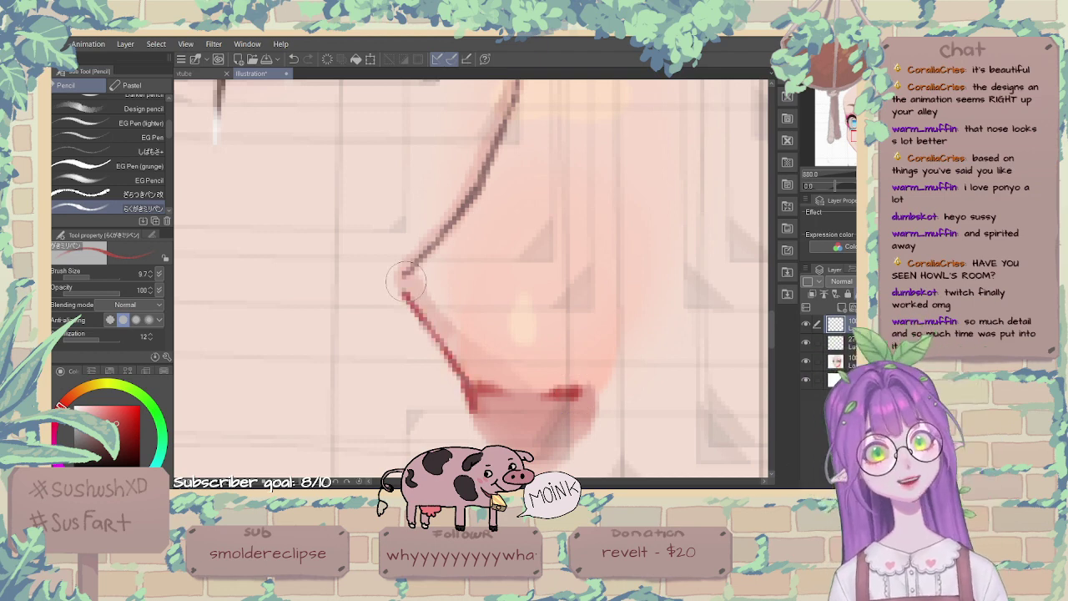
Hide the face screenshot layer and check the red nose lines on the white background, up close and in full.
scroll(500, 158, down, 3)
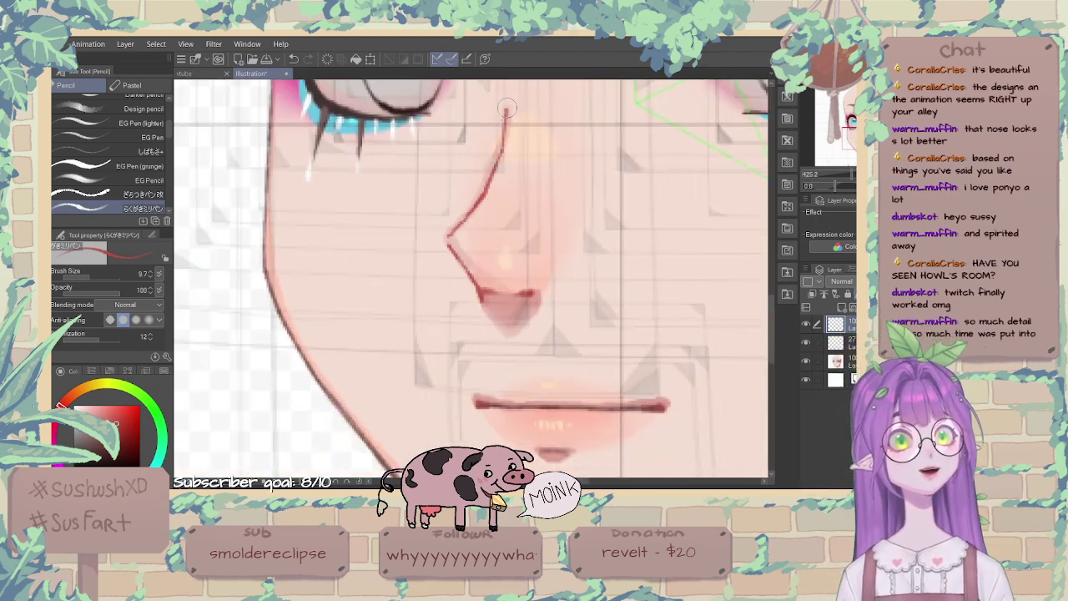
scroll(498, 149, down, 3)
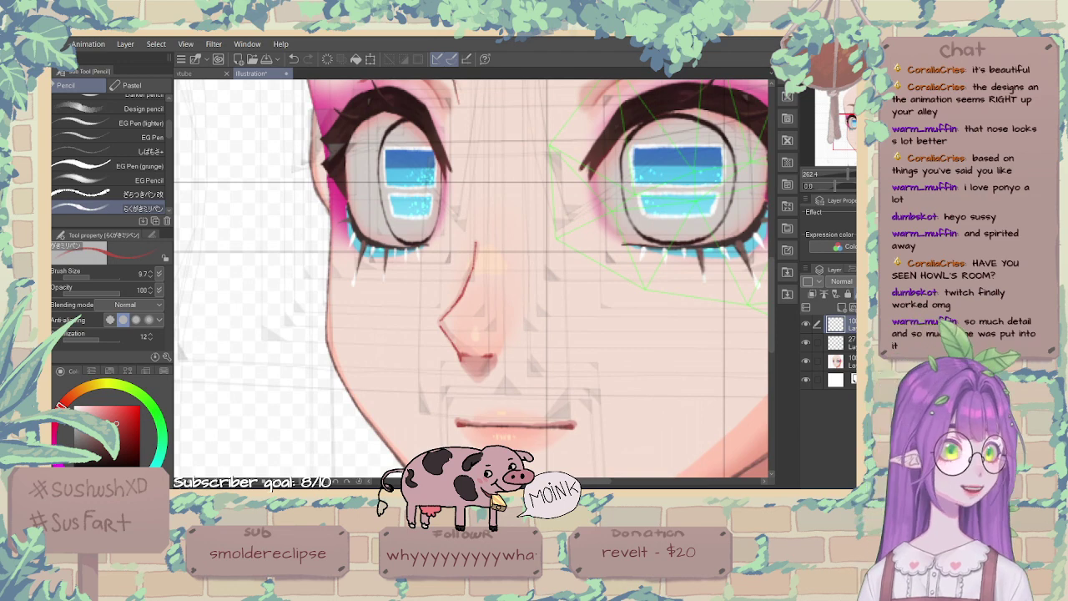
click(805, 361)
scroll(505, 304, up, 8)
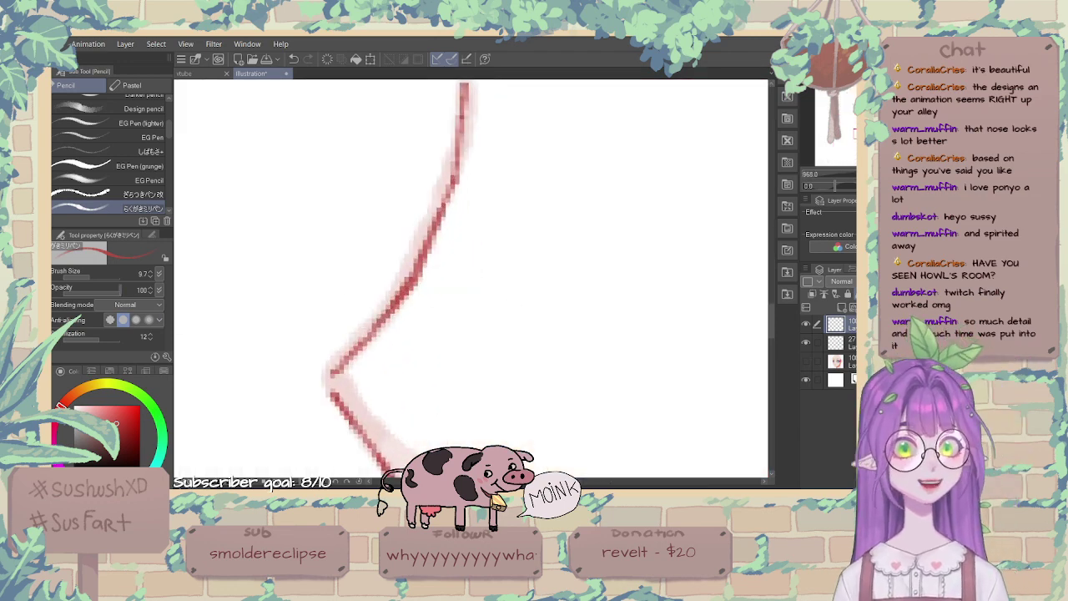
key(e)
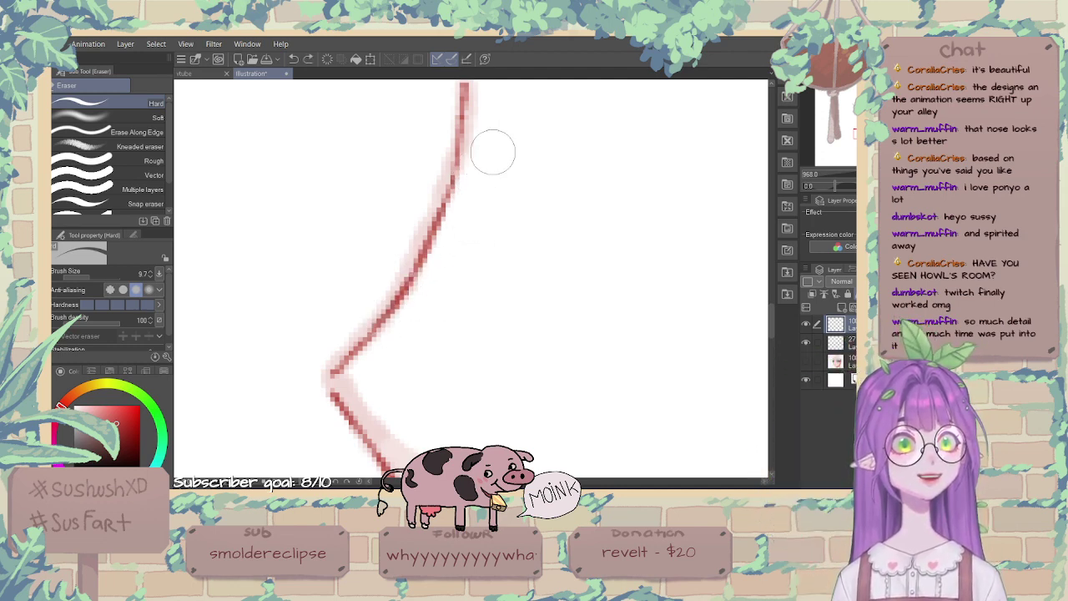
scroll(494, 151, down, 5)
key(p)
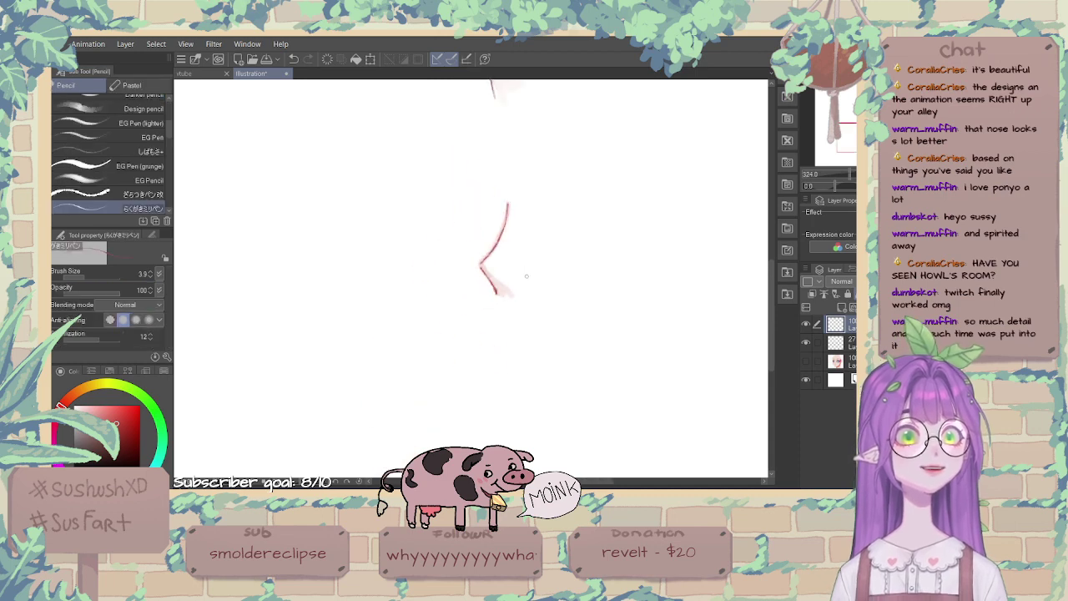
scroll(527, 276, down, 4)
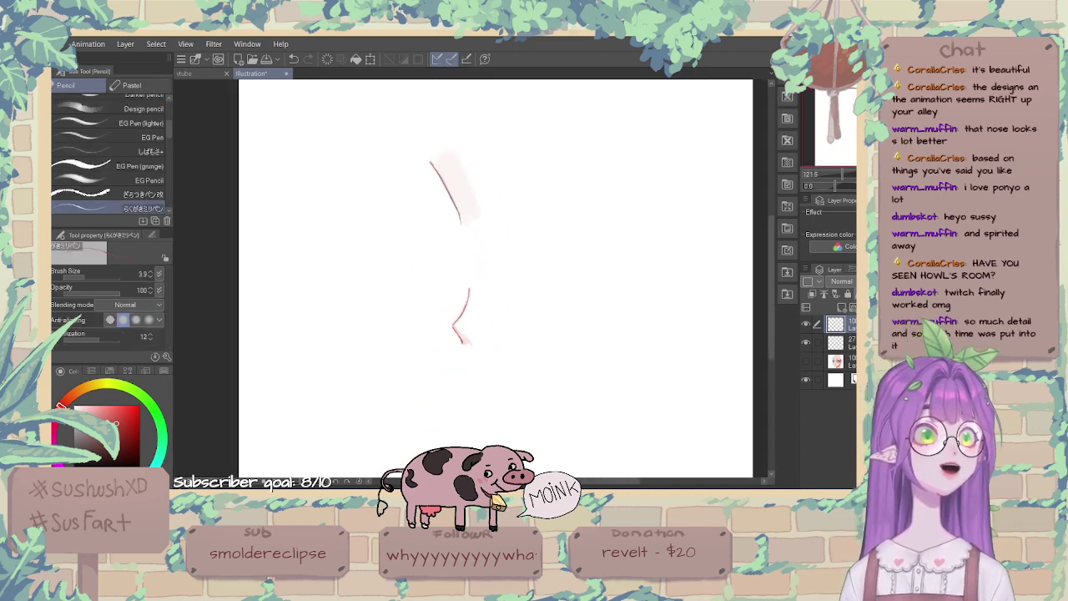
scroll(532, 319, up, 1)
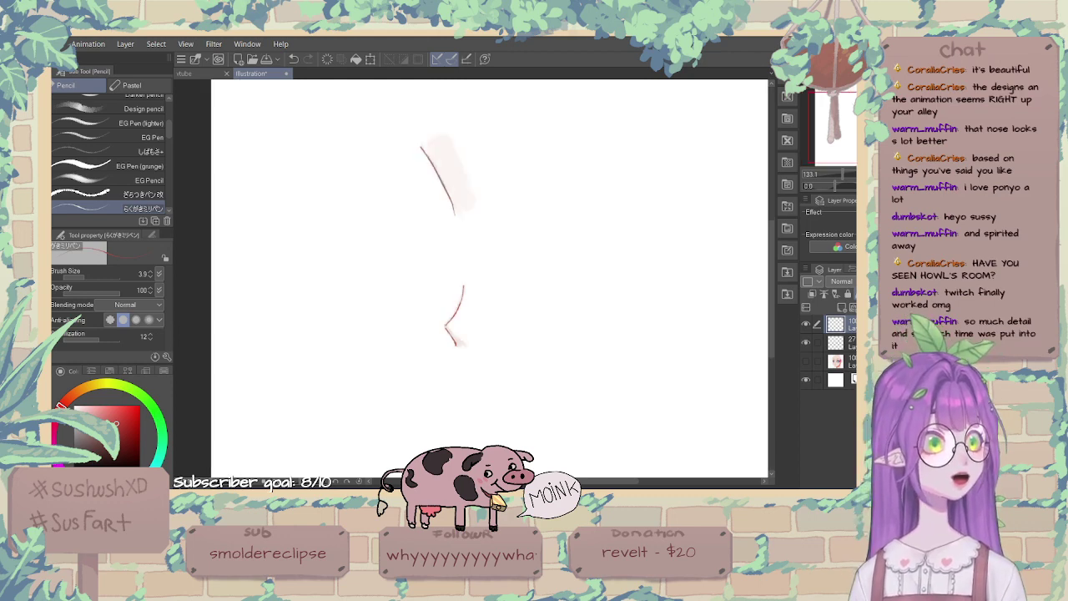
Hide the semi-transparent skin-tone layer beneath the traced lines and show the face screenshot layer again.
click(805, 324)
scroll(506, 356, down, 1)
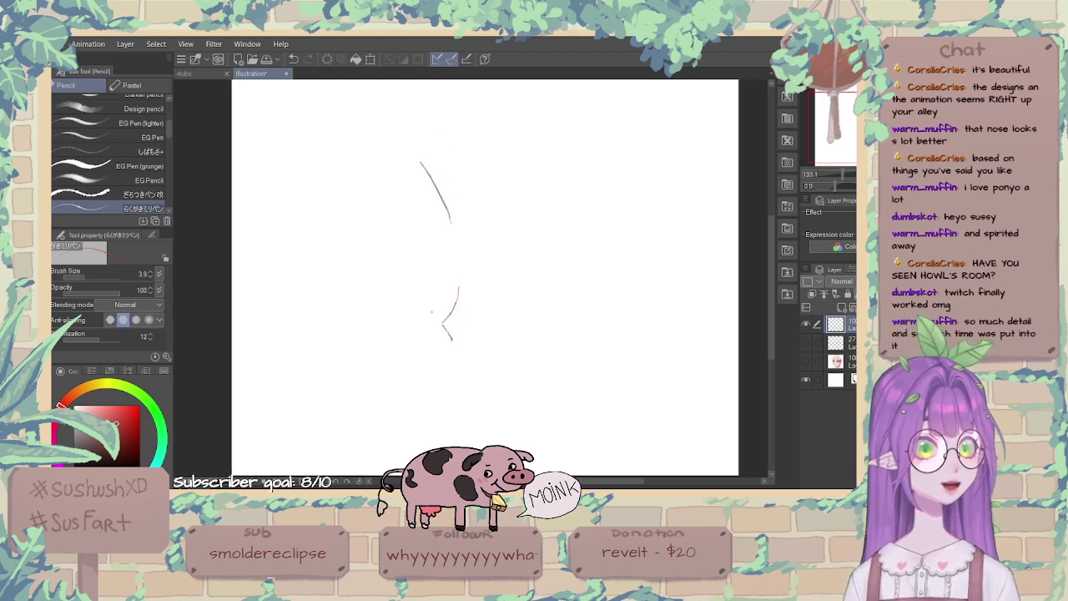
scroll(506, 357, up, 2)
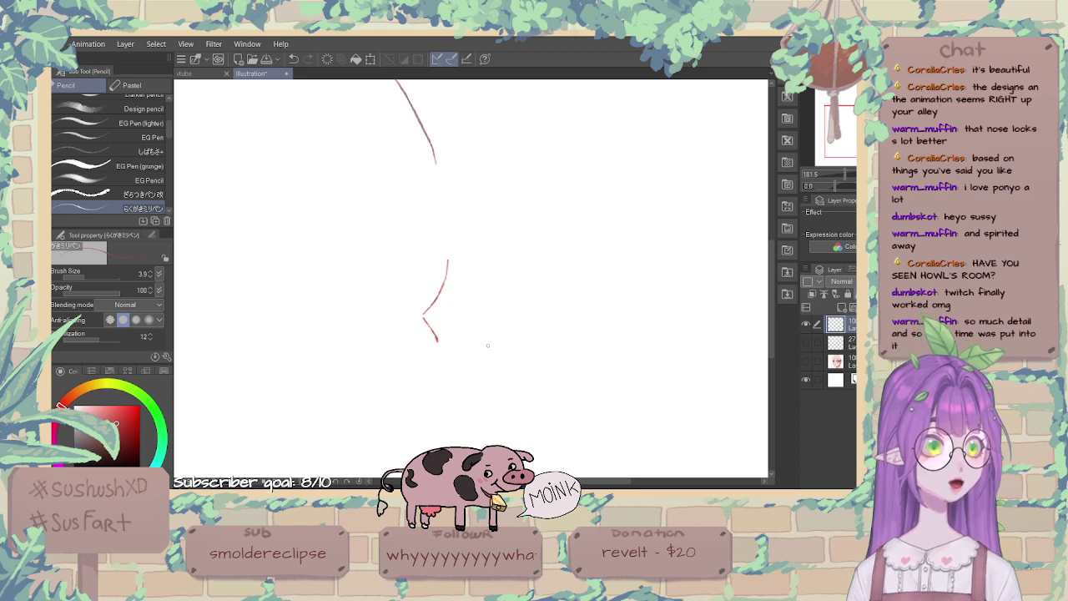
click(806, 360)
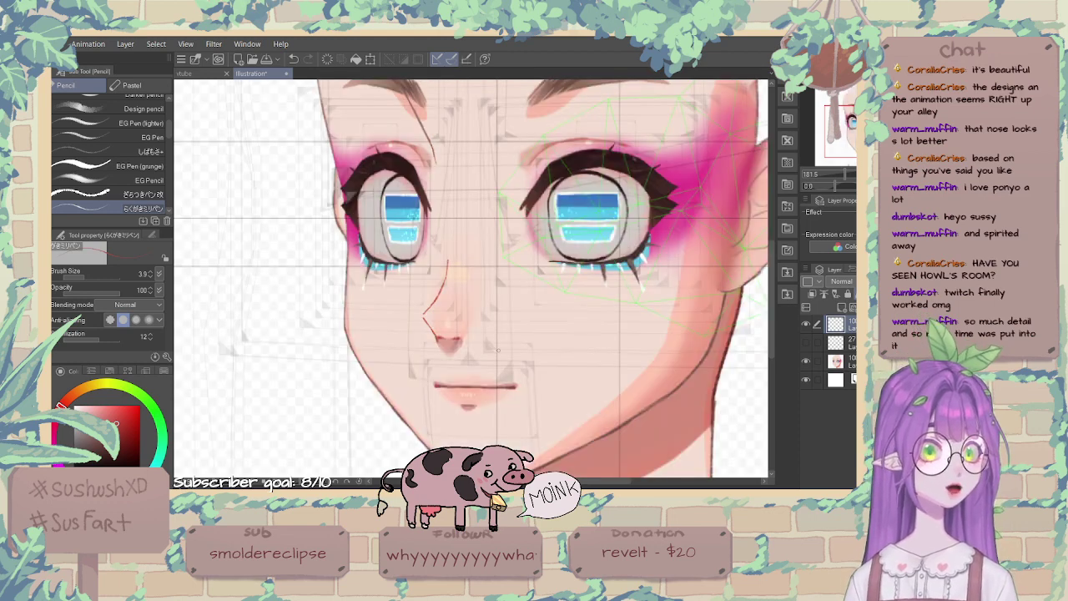
scroll(437, 337, up, 4)
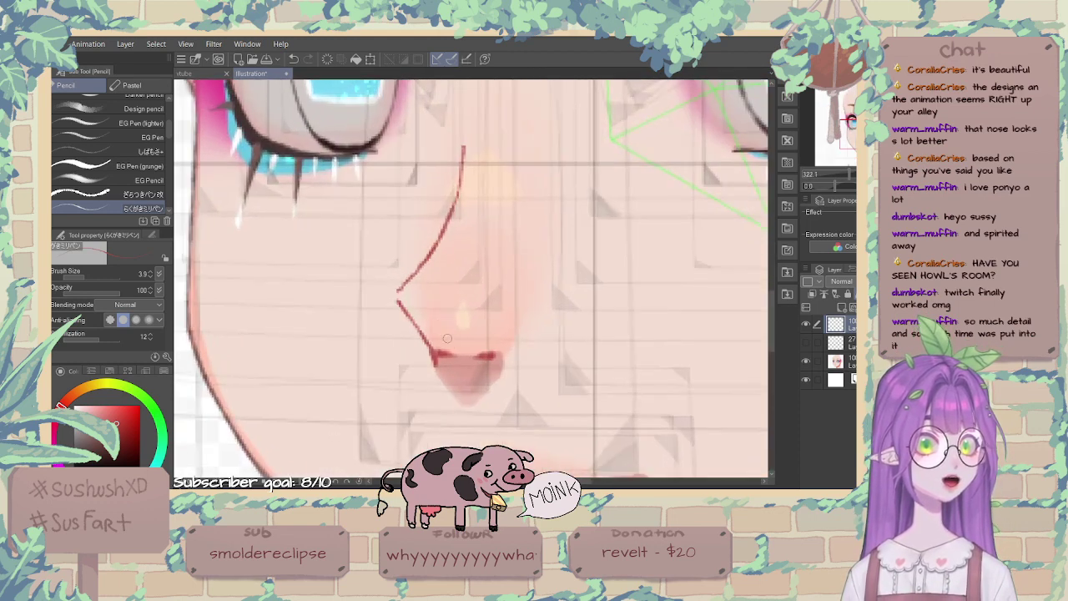
scroll(521, 314, down, 4)
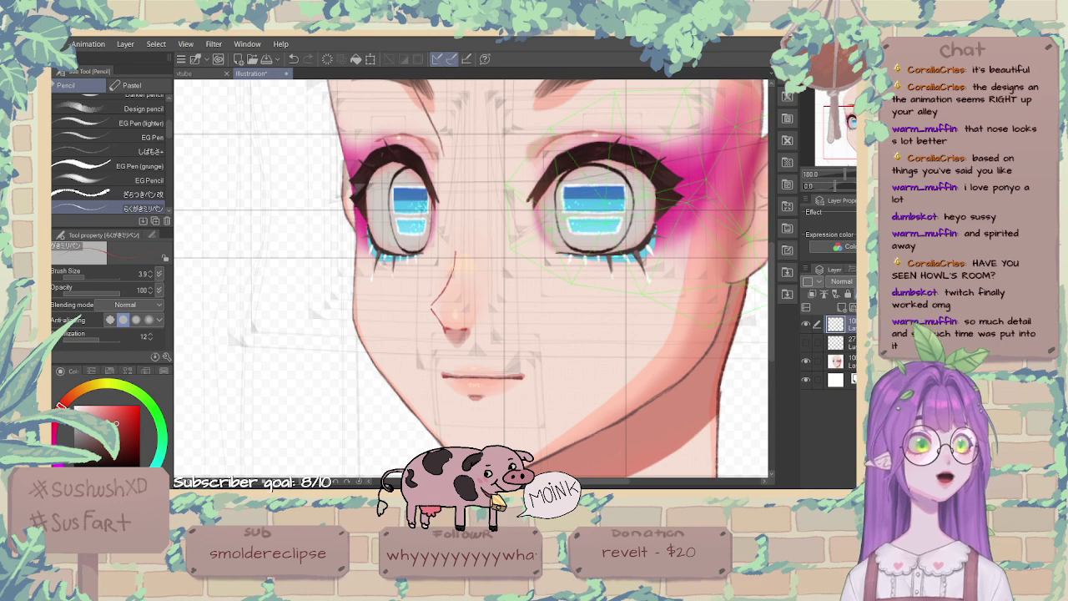
Add a new layer between the traced line layer and the hidden skin-tone layer.
click(840, 360)
click(839, 342)
click(842, 307)
scroll(431, 341, up, 4)
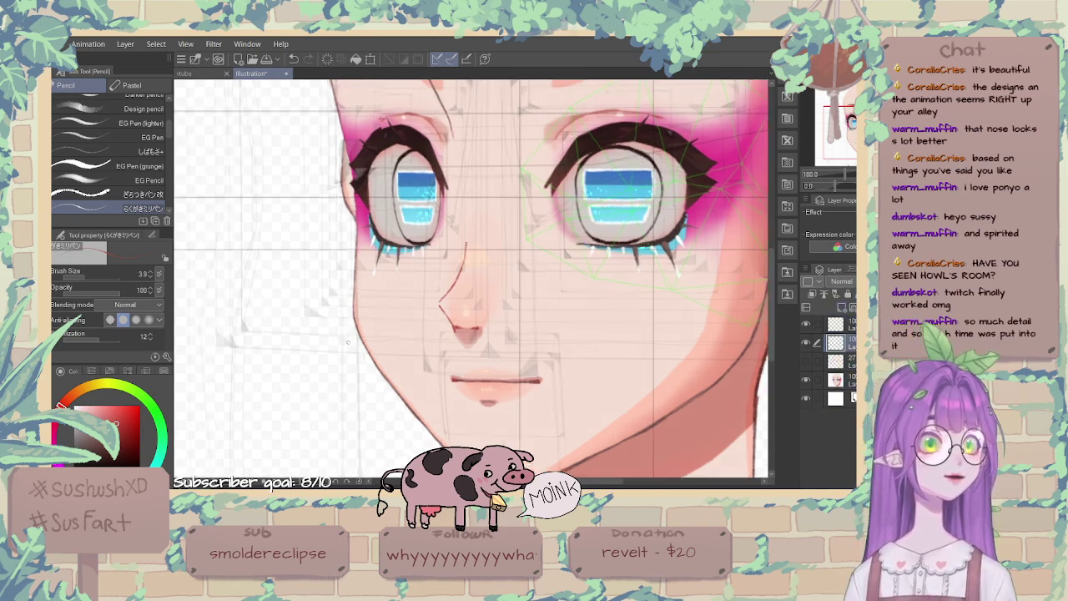
Paint a shadow from the nose's underside line towards the nostril with the sampled nostril shadow colour, enlarging the brush to 6.4.
alt+click(525, 336)
scroll(513, 319, up, 4)
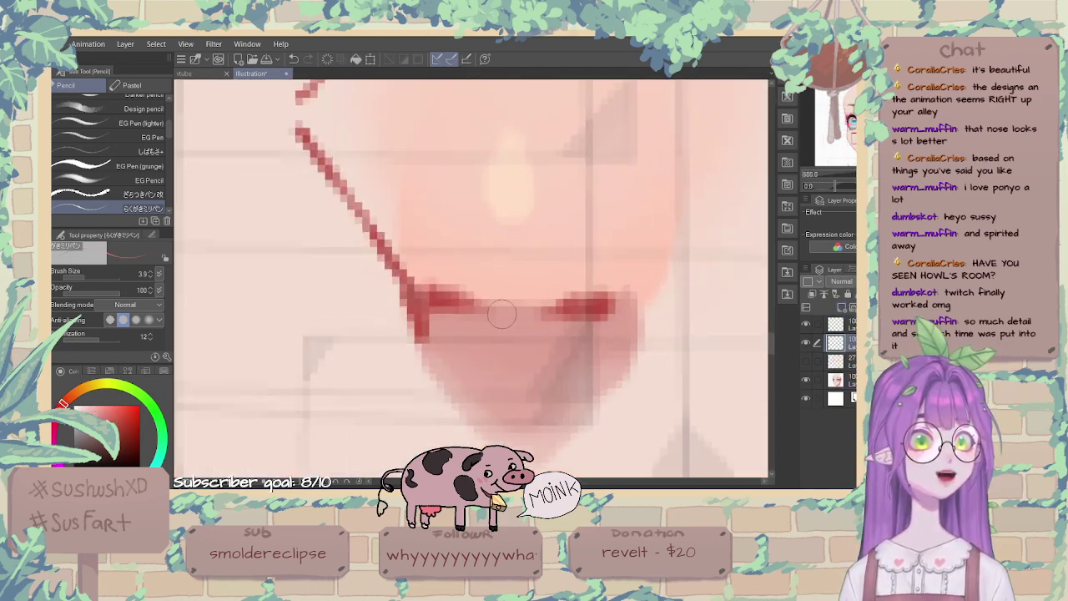
mouse_move(362, 234)
mouse_down()
mouse_move(454, 278)
mouse_move(438, 278)
mouse_move(439, 296)
mouse_move(402, 250)
mouse_move(422, 279)
mouse_move(413, 274)
mouse_move(483, 307)
mouse_up()
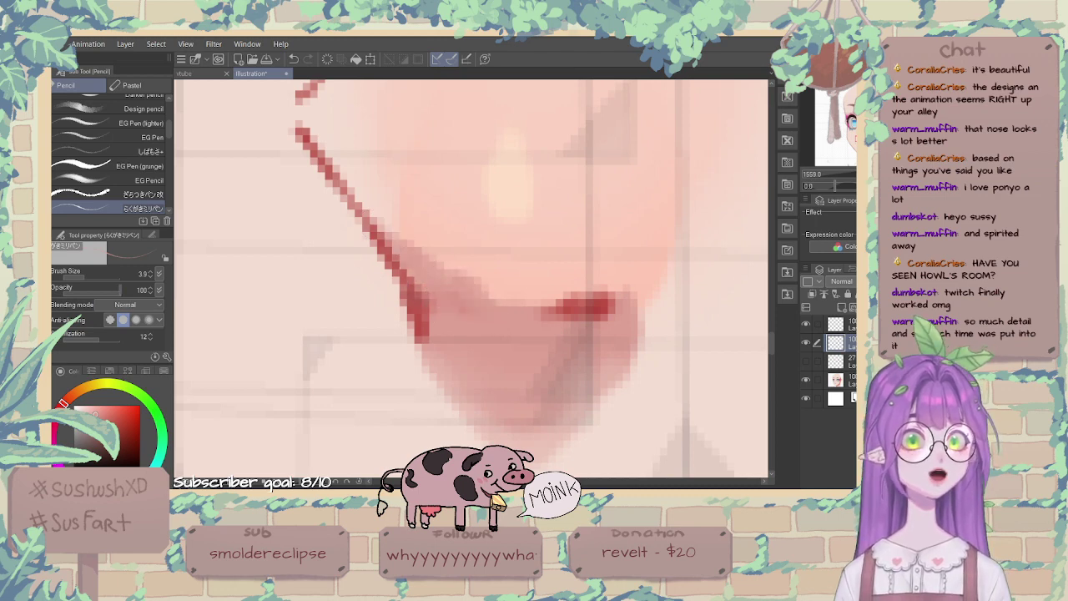
click(86, 275)
drag(384, 221, 508, 311)
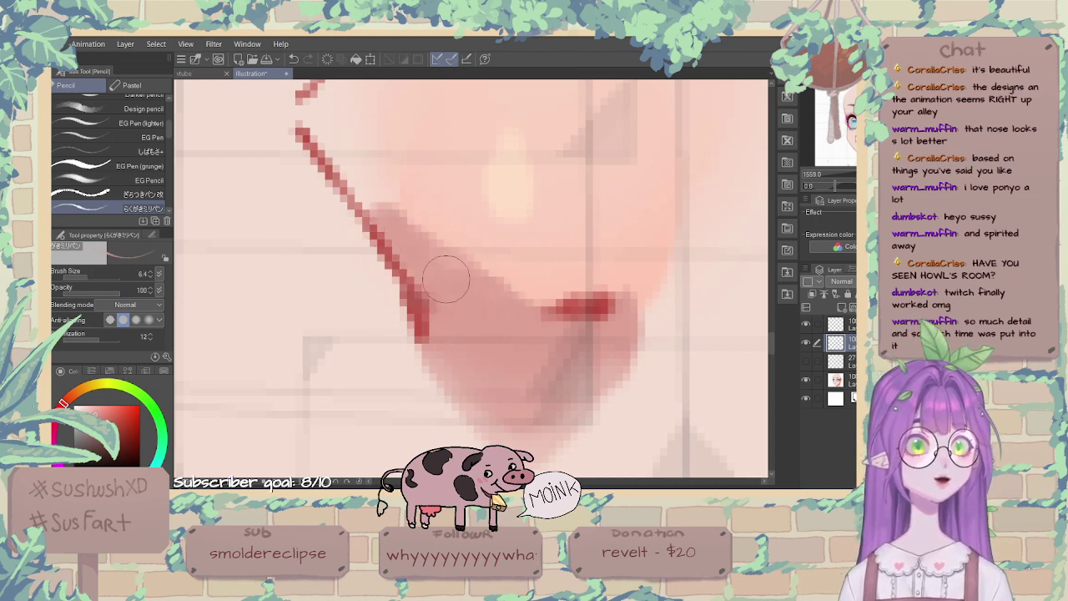
scroll(457, 298, down, 2)
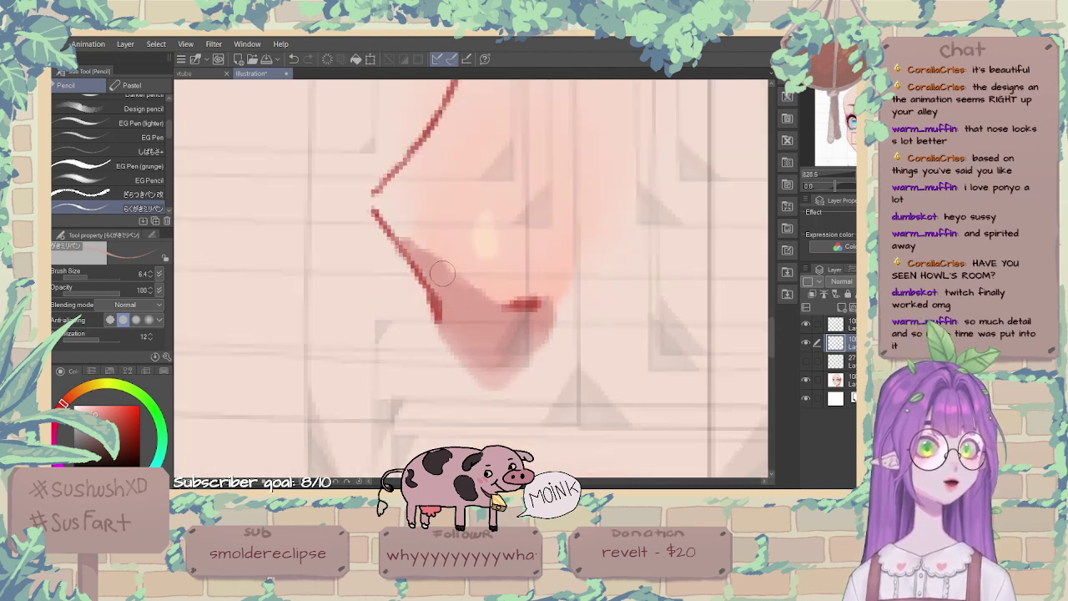
Add another layer below the shadow layer, hide the shadow layer, and sample the peach skin tone of the nose.
key(ctrl+shift+n)
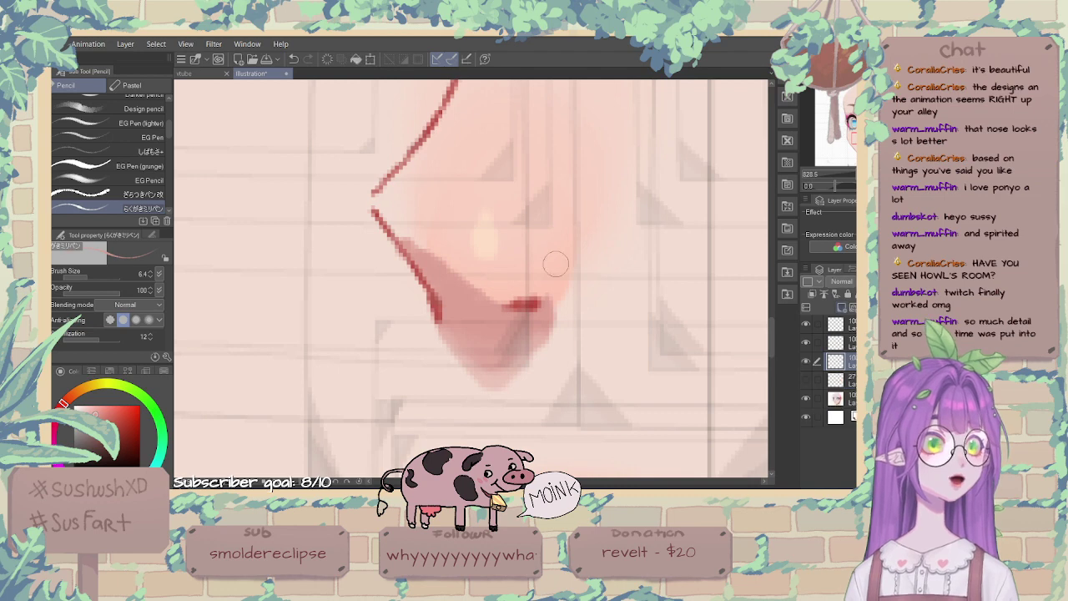
alt+click(556, 291)
key(ctrl+z)
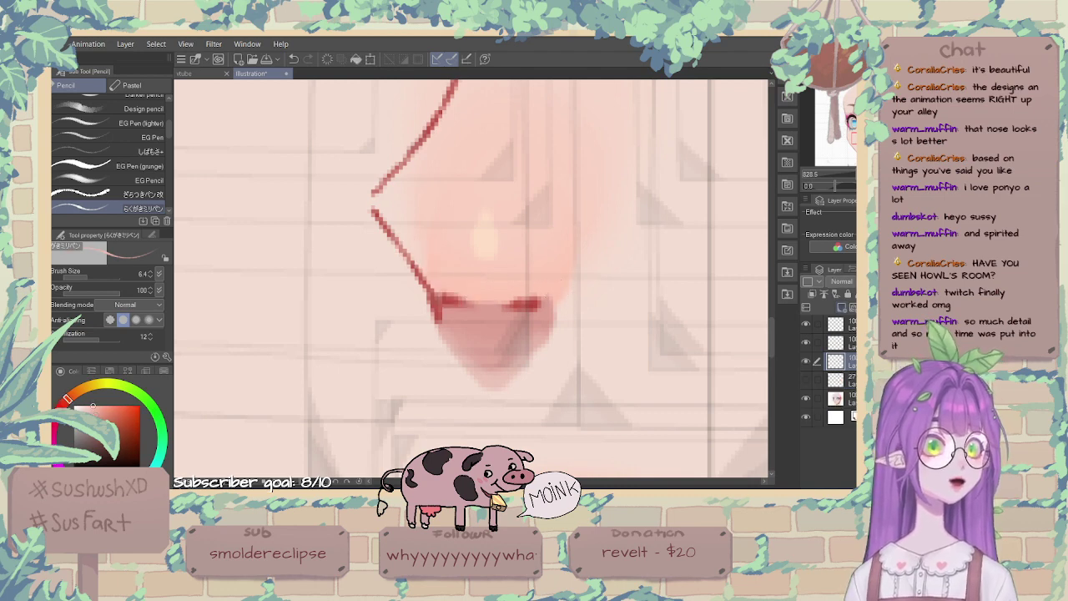
key(ctrl+y)
key(ctrl+z)
alt+click(433, 275)
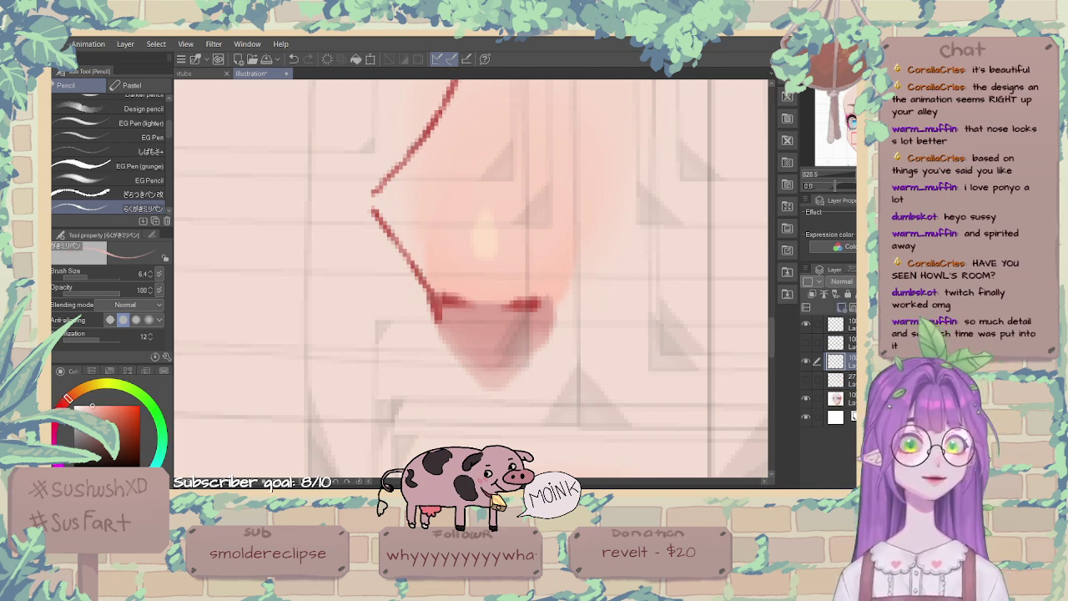
scroll(430, 262, down, 2)
scroll(445, 219, up, 1)
drag(446, 209, 449, 231)
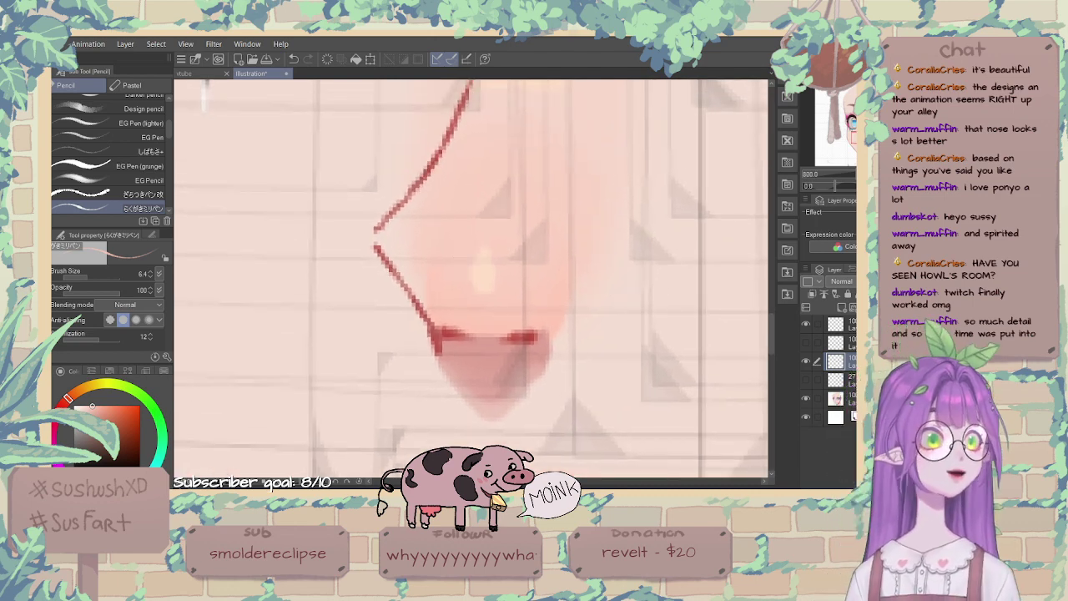
Fill the inside of the nose tip up to the traced profile with the sampled peach tone, using brush size 6.4.
click(806, 399)
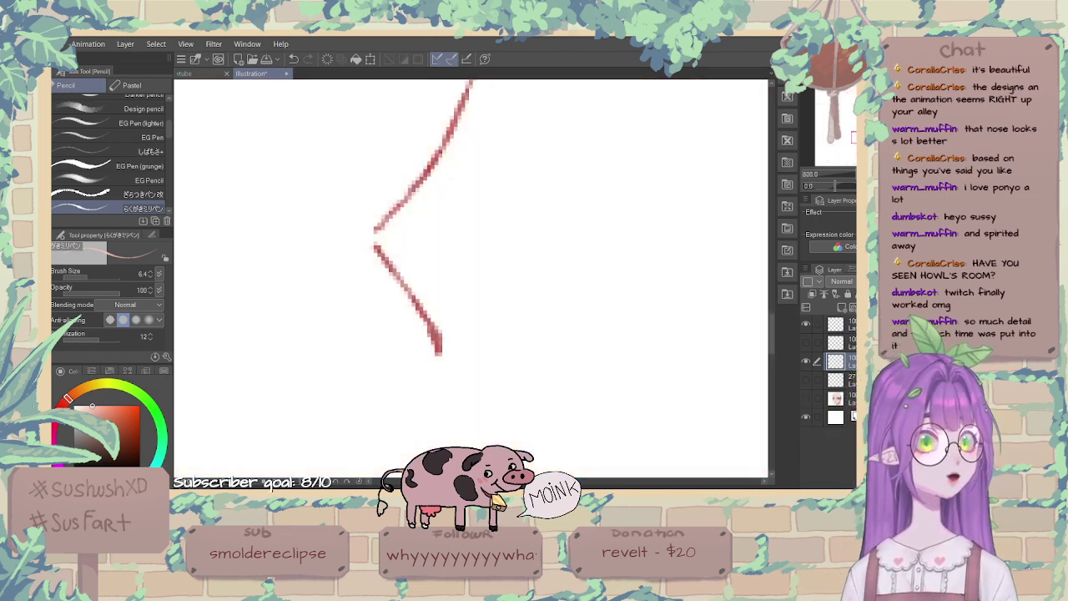
click(806, 398)
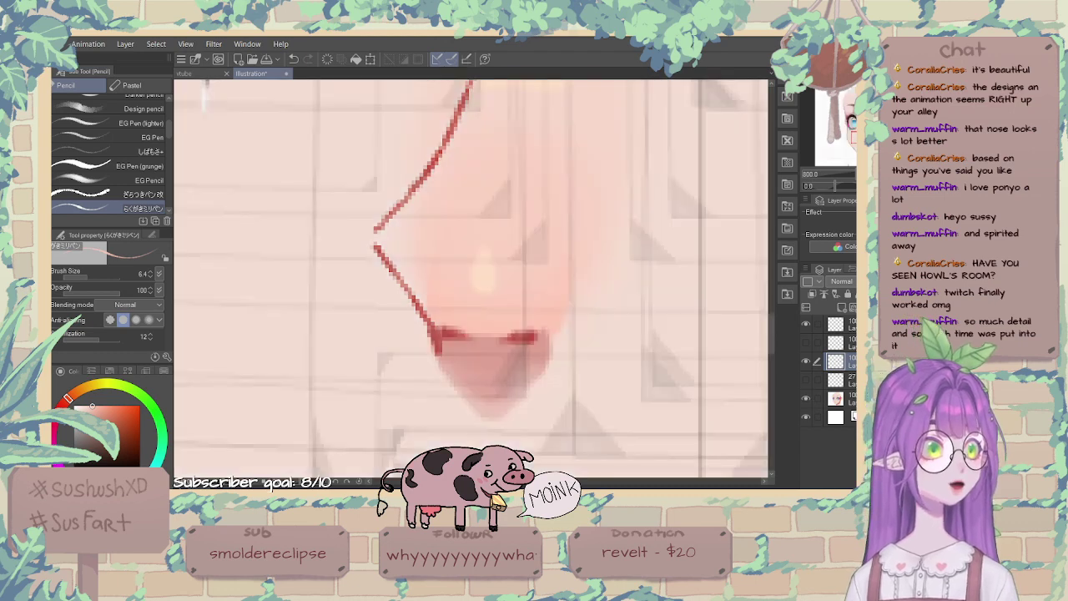
click(807, 360)
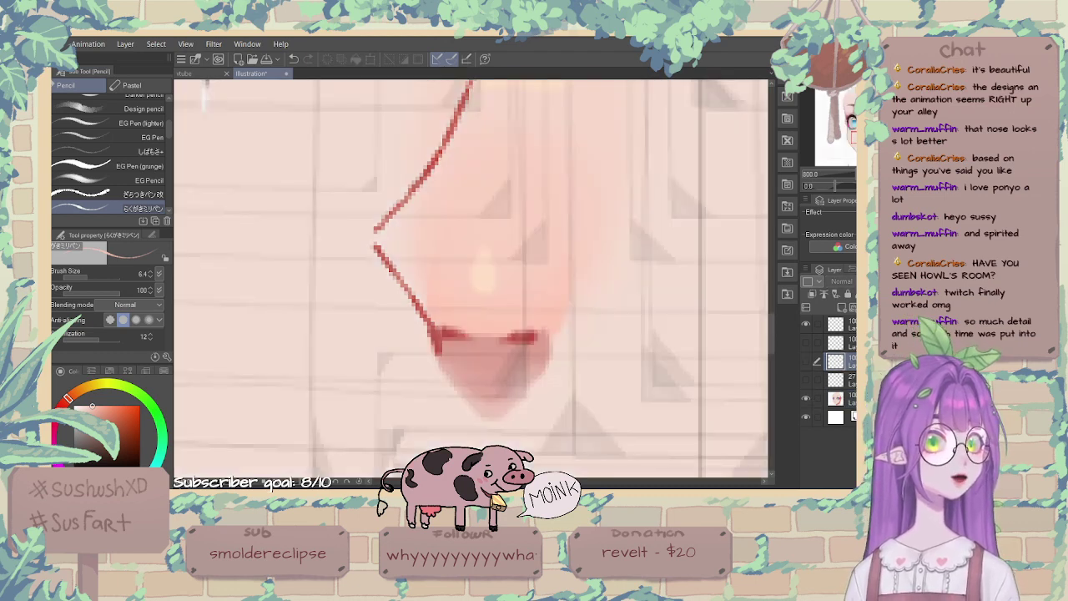
click(806, 361)
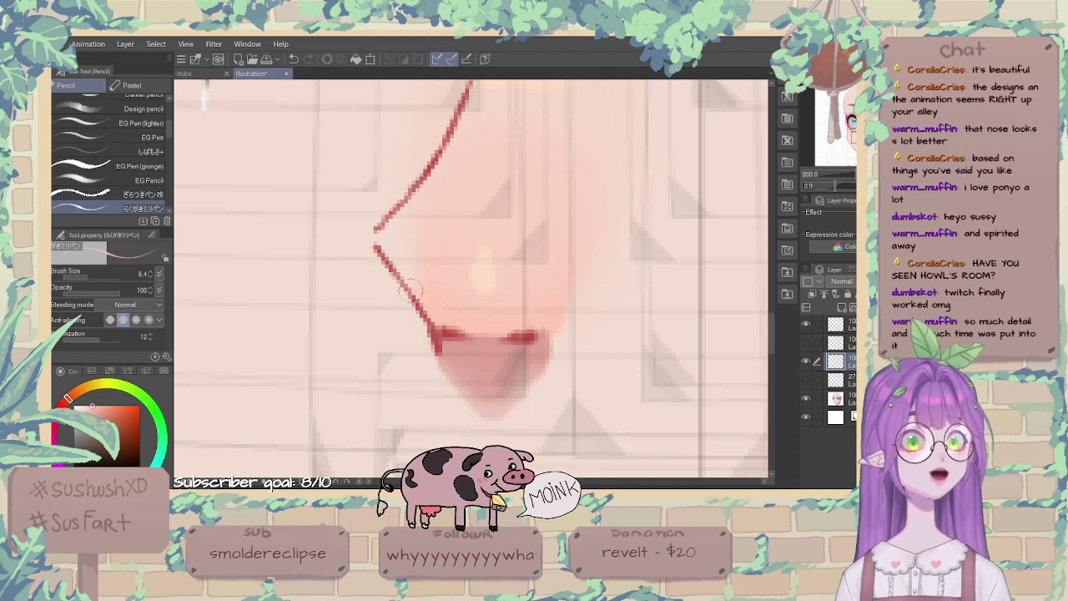
key(ctrl+z)
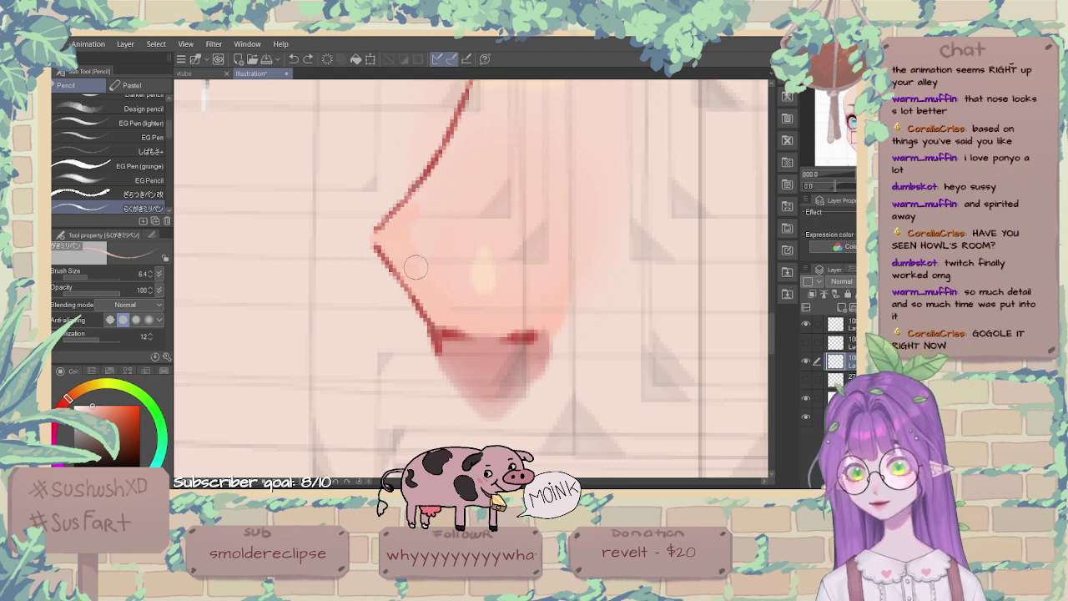
click(403, 246)
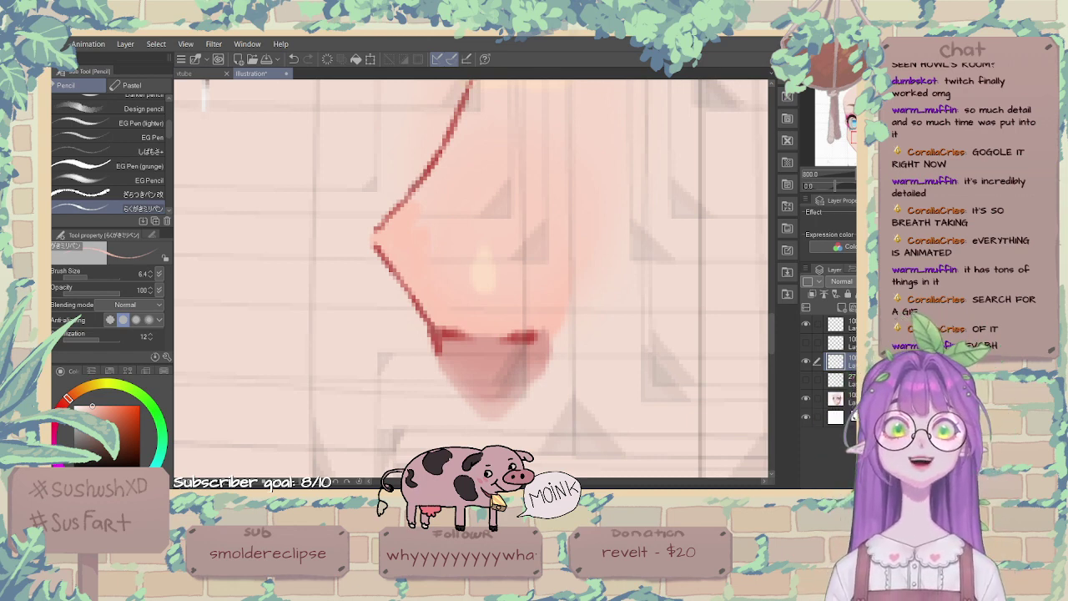
Examine the film stills of the cluttered bedroom in the Illustration2 document, from the whole sheet to the details around the sleeping figure.
scroll(420, 220, up, 1)
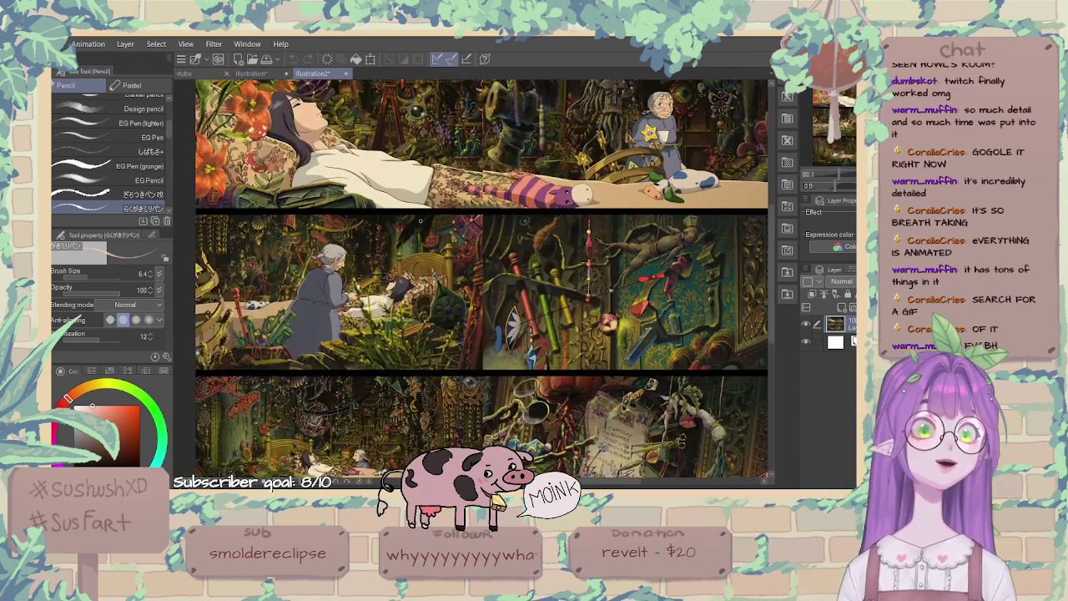
key(ctrl+0)
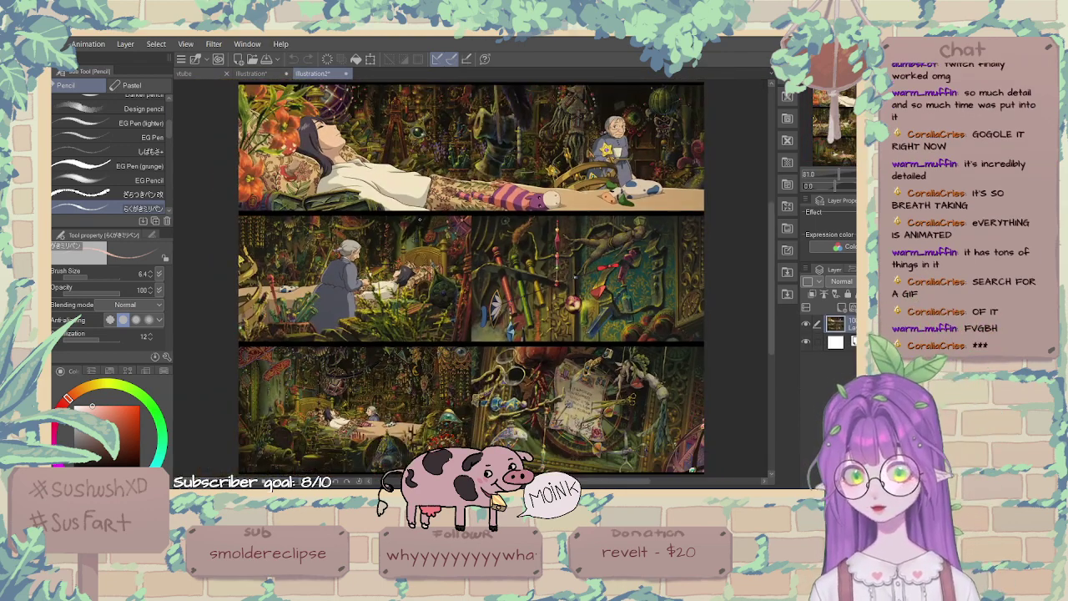
scroll(420, 220, up, 3)
drag(420, 219, 519, 326)
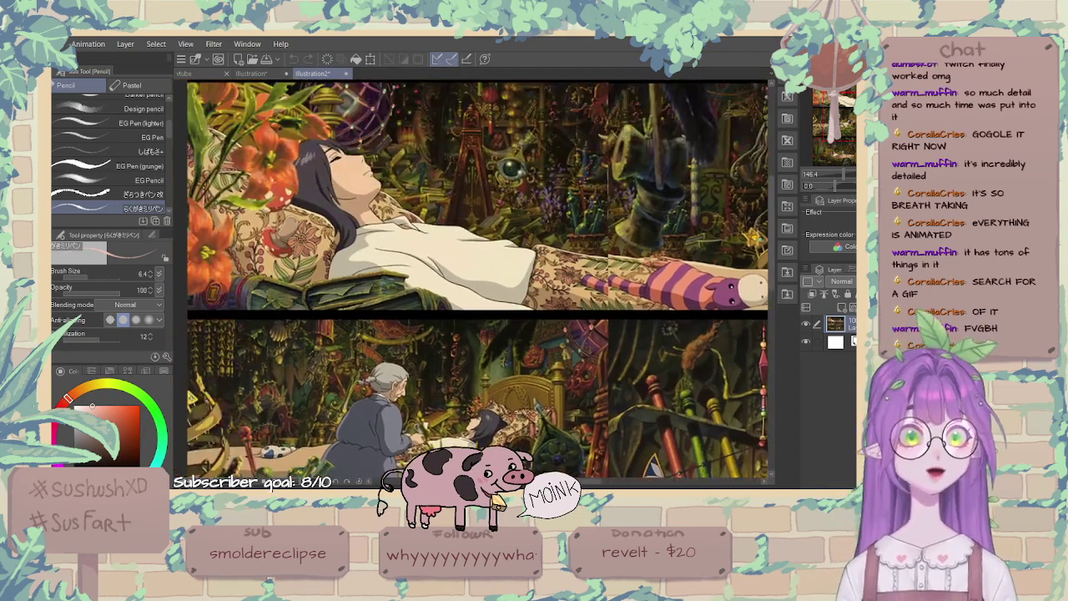
drag(505, 364, 532, 386)
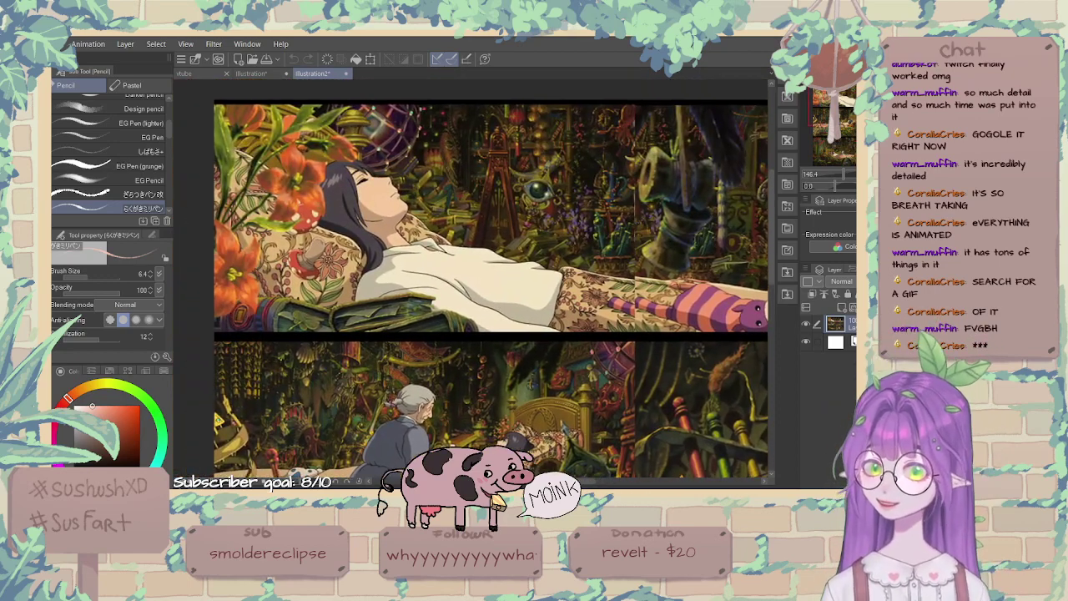
scroll(457, 271, up, 1)
scroll(458, 270, down, 2)
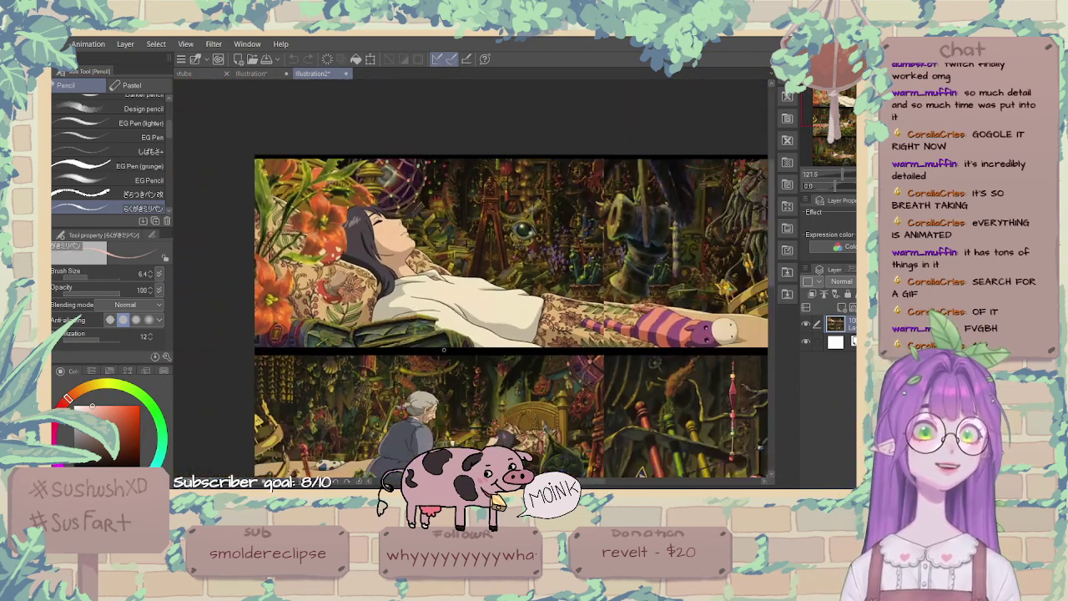
scroll(585, 242, up, 5)
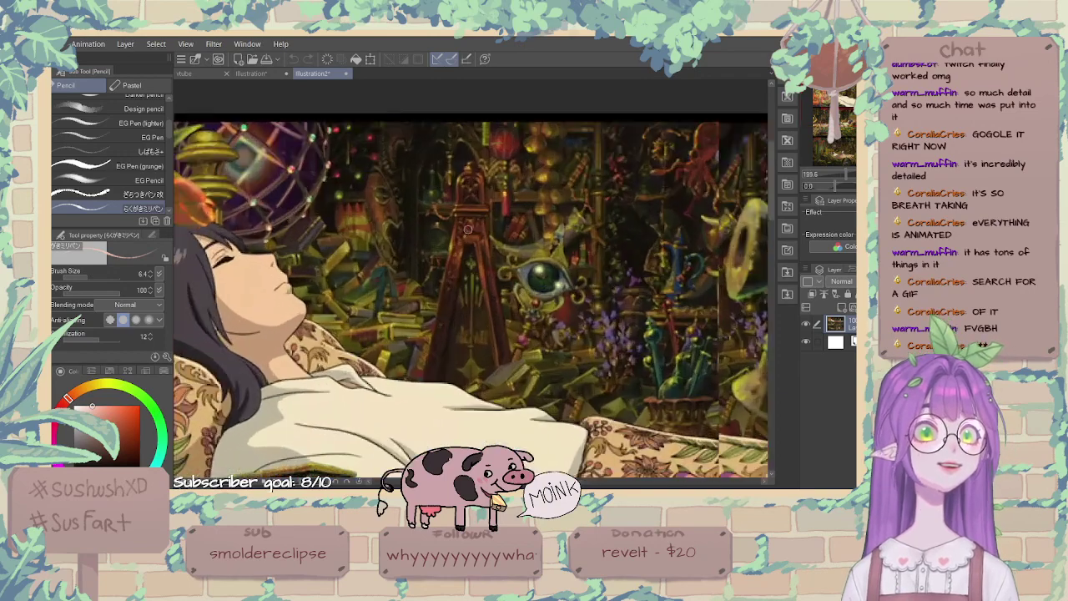
scroll(474, 279, down, 3)
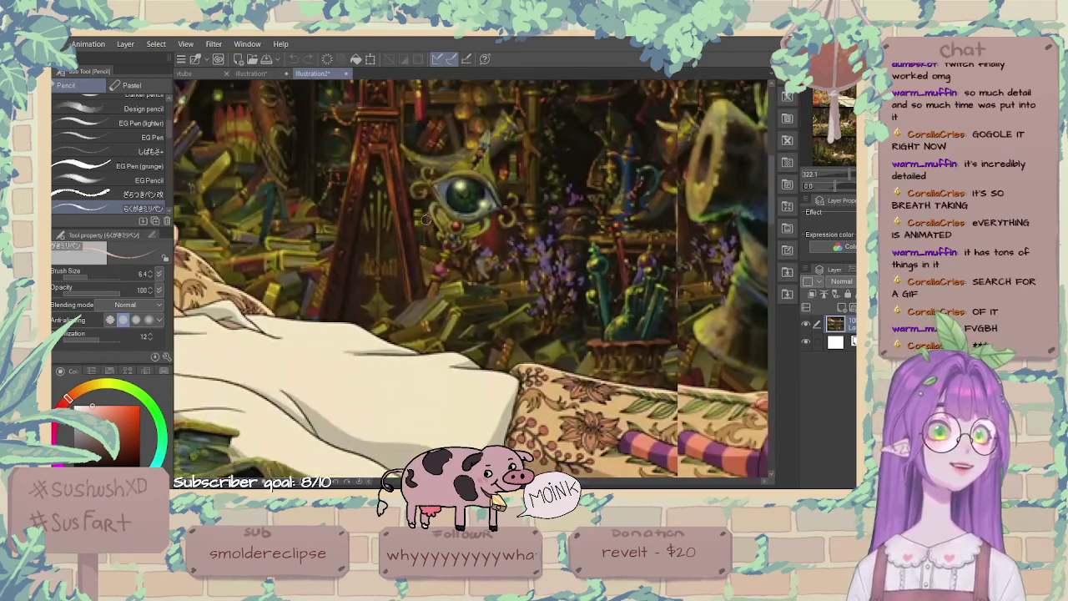
scroll(467, 275, up, 2)
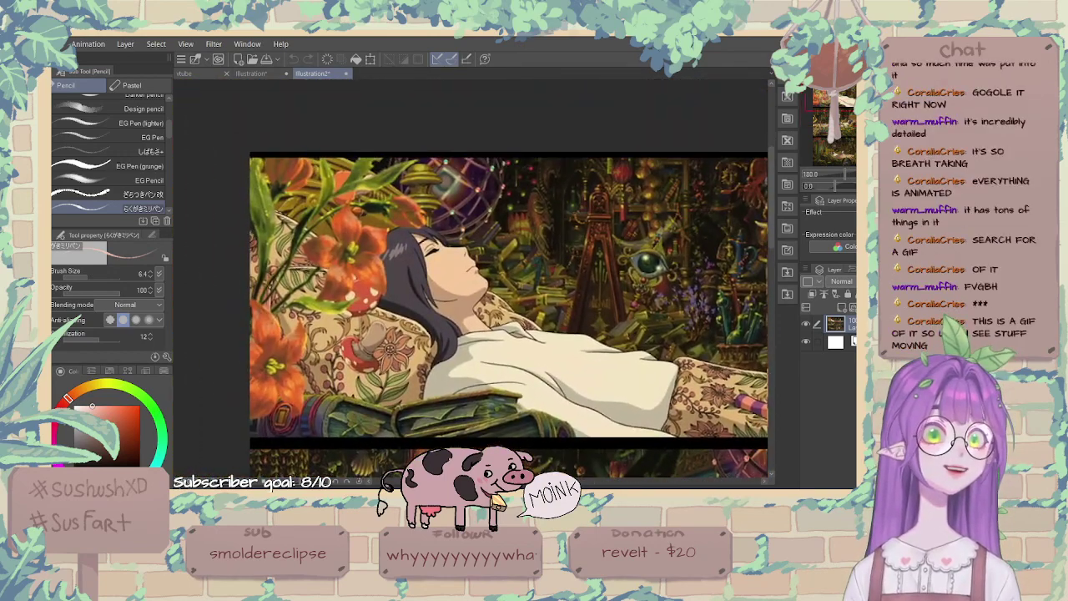
Examine the upper film still from the sleeping figure's face across to the elderly woman and the plush toys.
scroll(440, 319, down, 3)
scroll(440, 319, up, 3)
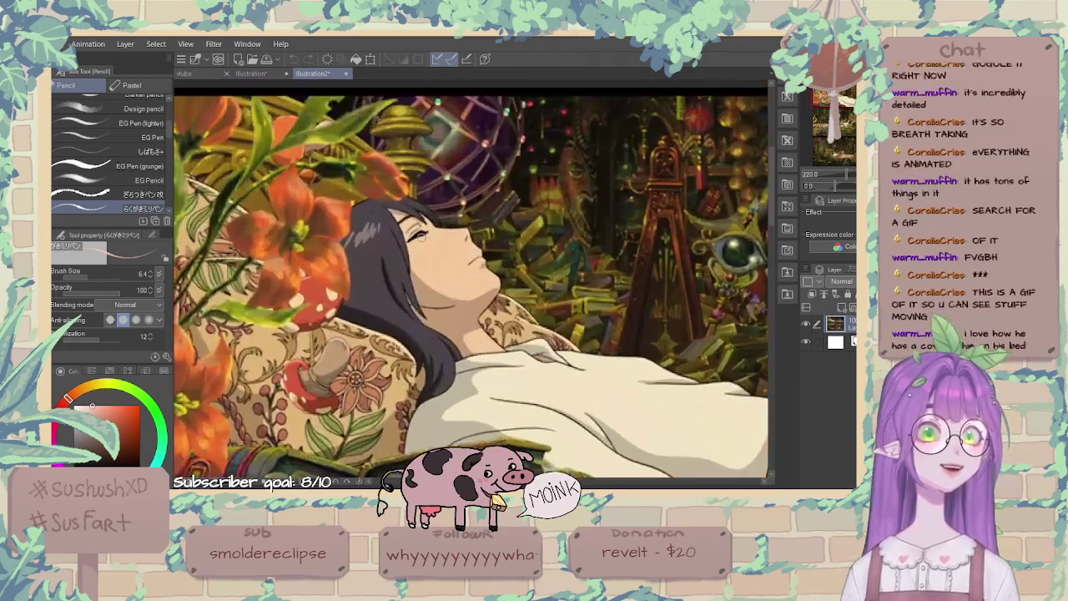
scroll(525, 288, down, 4)
scroll(525, 288, down, 1)
drag(525, 288, 434, 202)
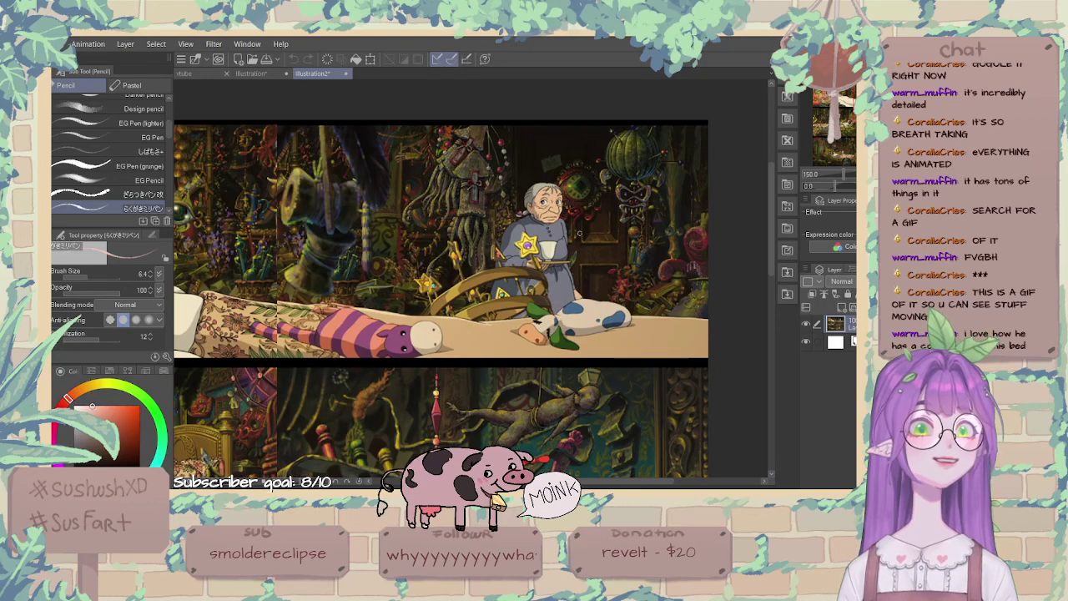
scroll(579, 233, up, 1)
drag(578, 232, 541, 304)
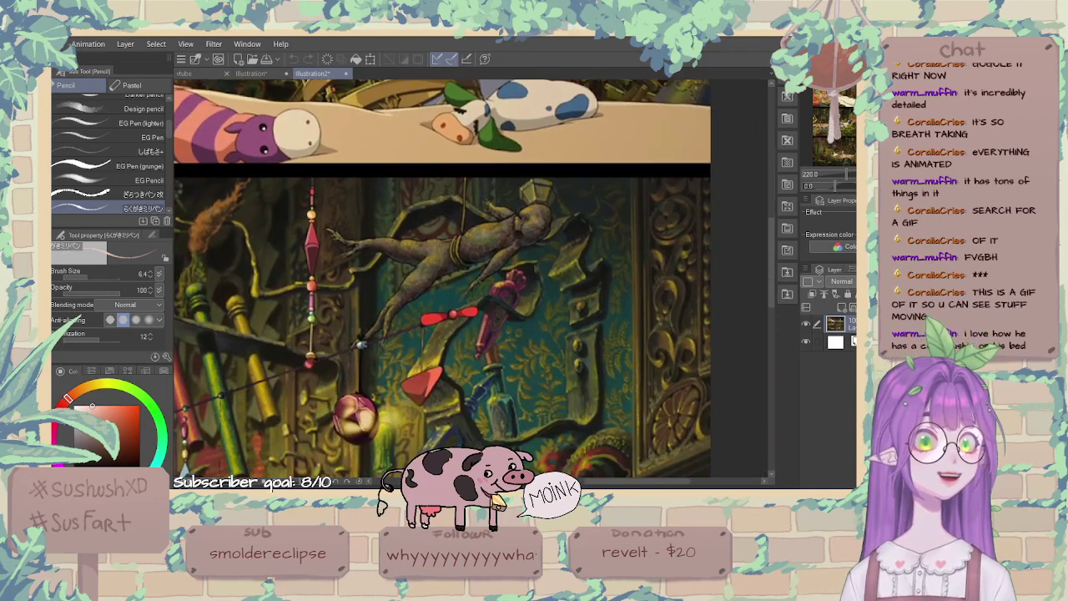
Study the middle row's film still of hanging ornaments and carved panels at several magnifications.
scroll(442, 280, down, 2)
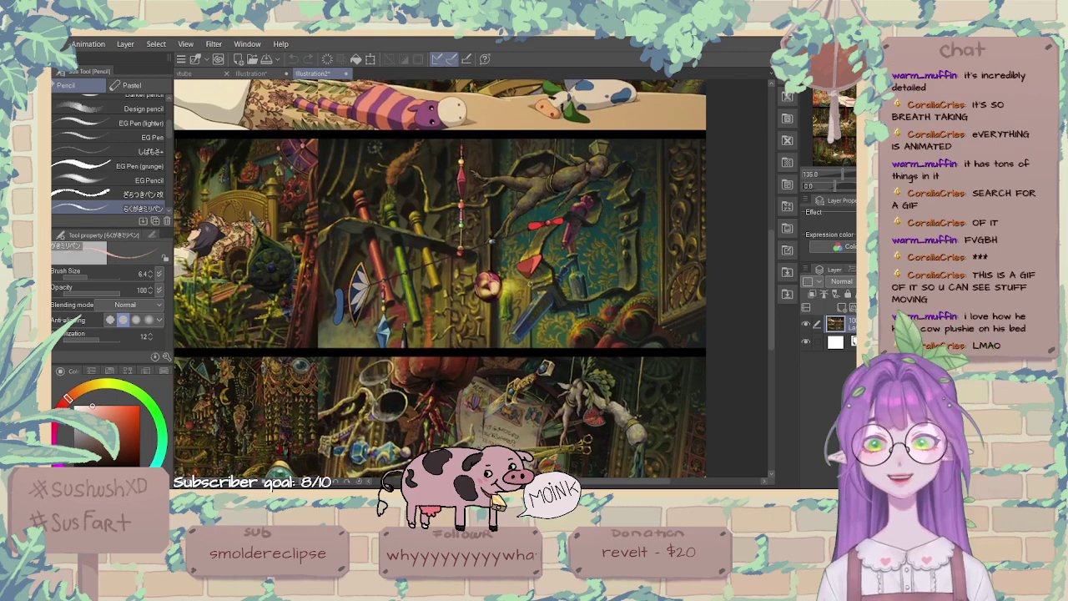
scroll(530, 283, up, 1)
scroll(530, 284, down, 2)
scroll(530, 283, up, 1)
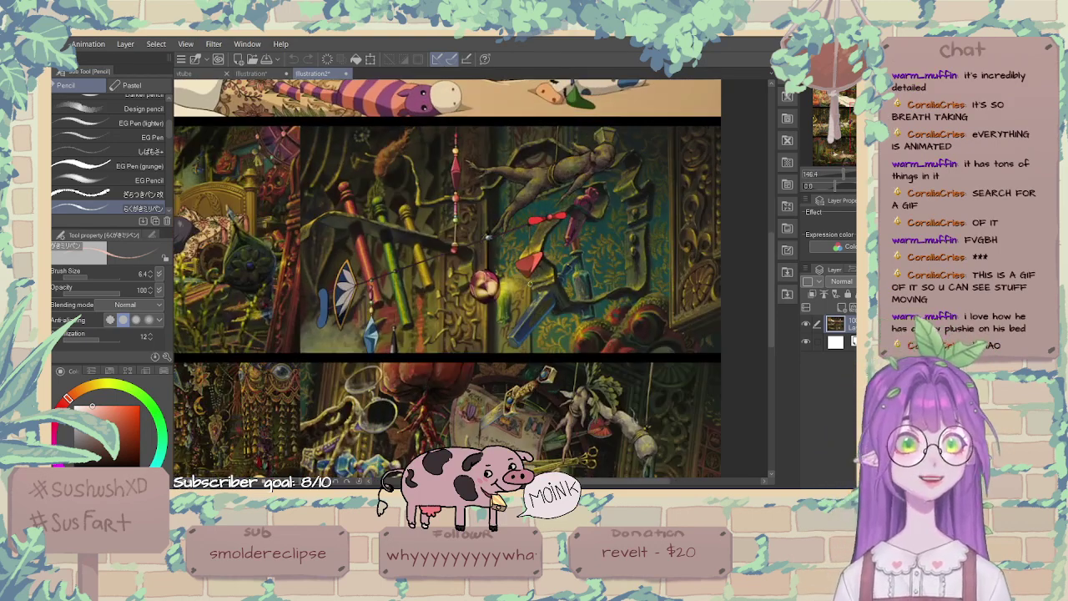
scroll(530, 283, down, 2)
scroll(530, 284, up, 1)
scroll(443, 279, up, 1)
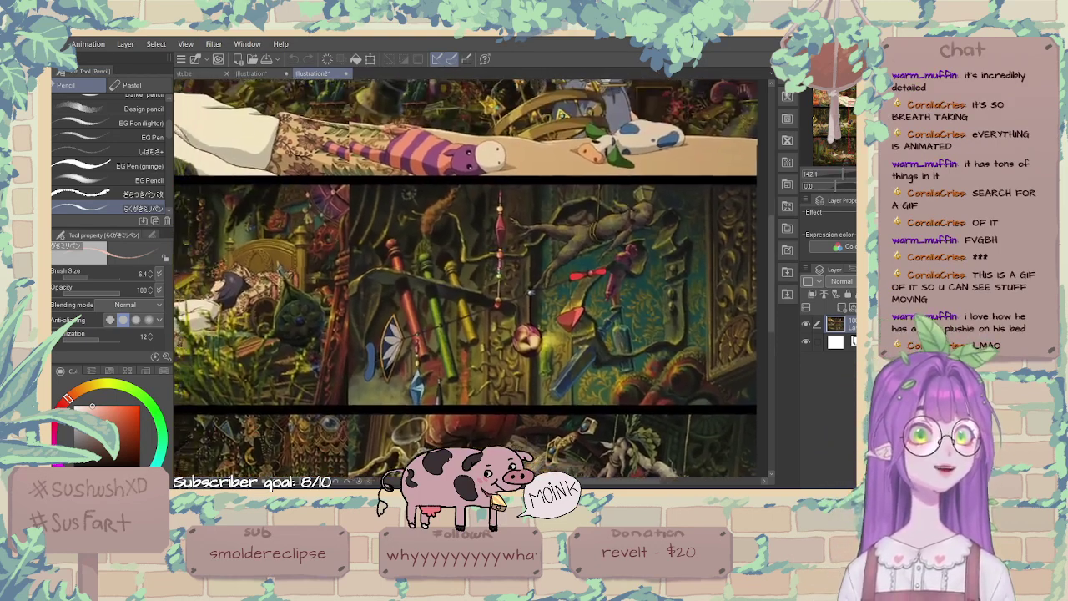
Examine the film still of the elderly woman at the bedside, including the plants, plush toy and background clutter.
scroll(480, 279, up, 1)
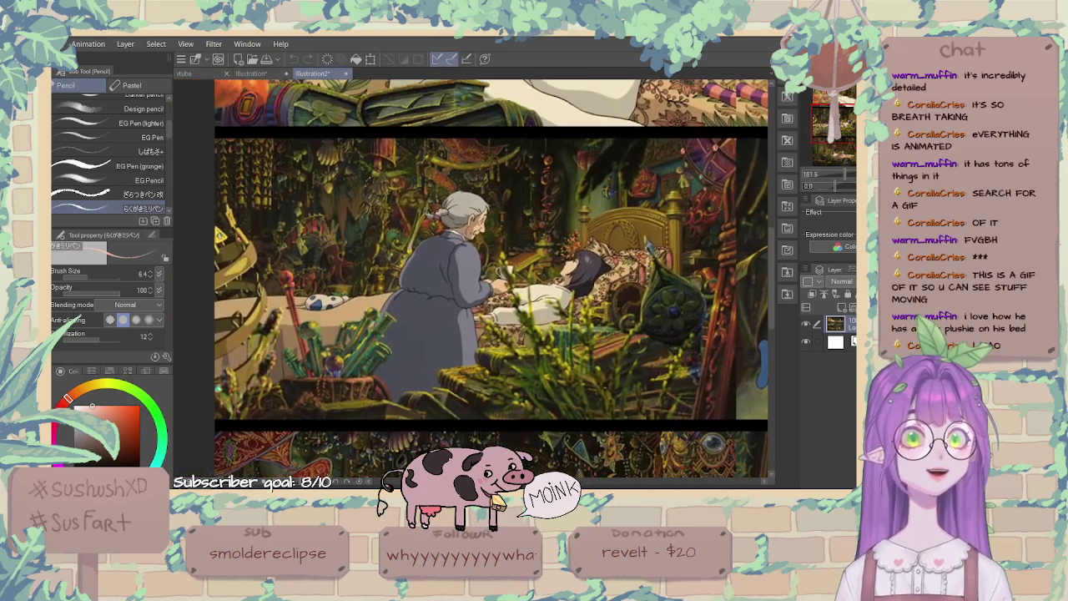
scroll(480, 280, up, 1)
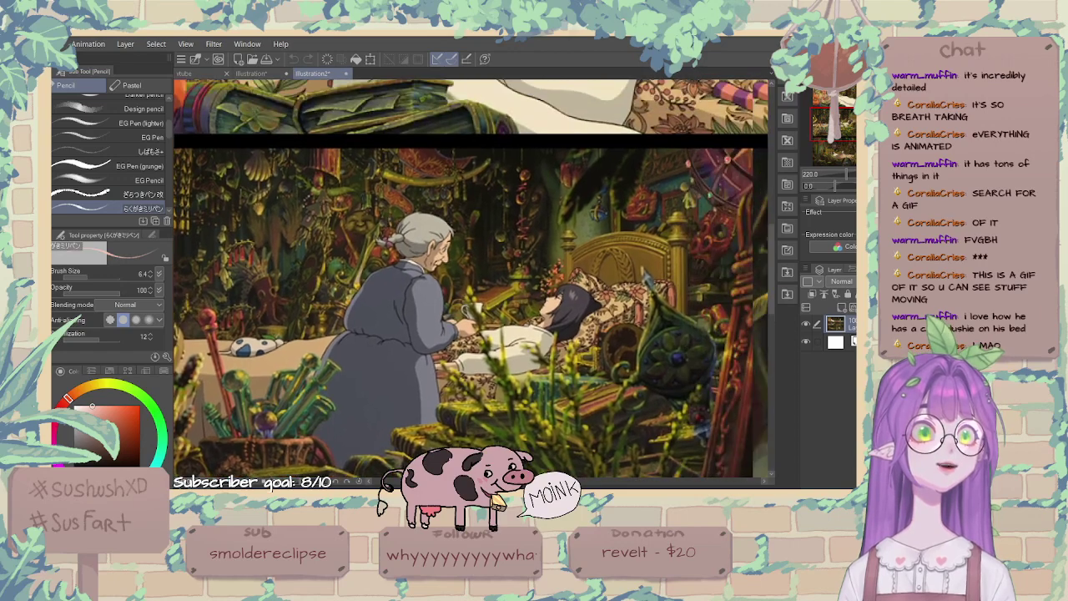
scroll(480, 280, up, 1)
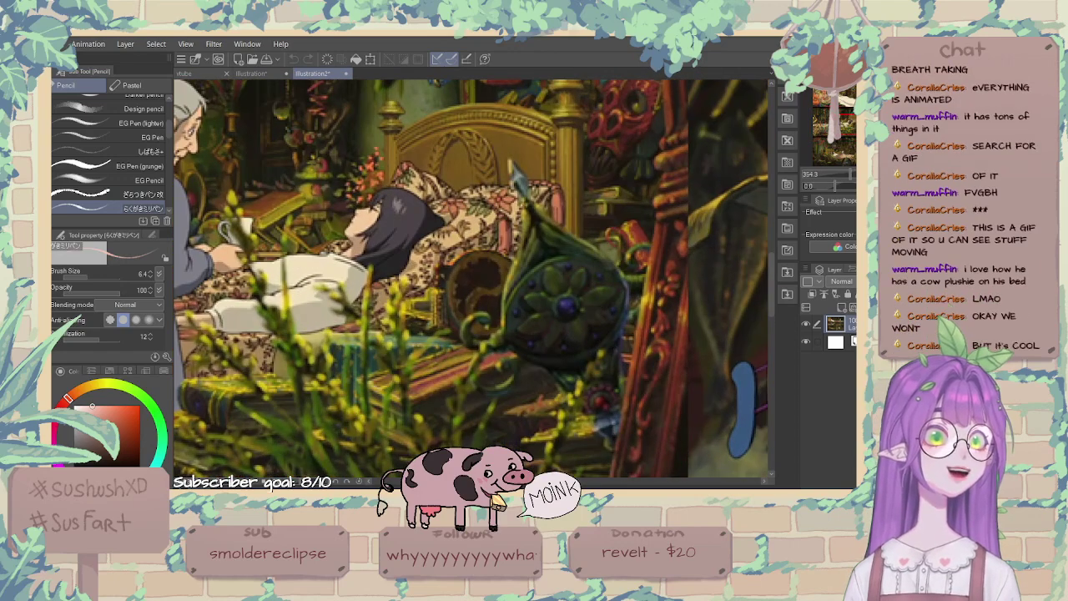
scroll(480, 279, up, 1)
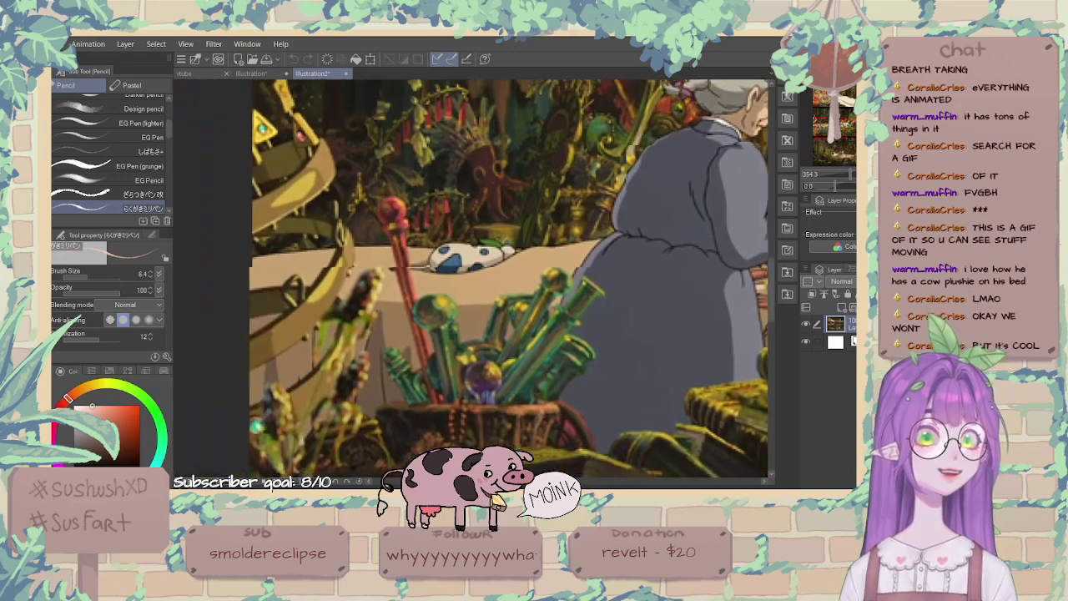
scroll(593, 309, up, 2)
scroll(493, 346, down, 3)
drag(492, 255, 492, 380)
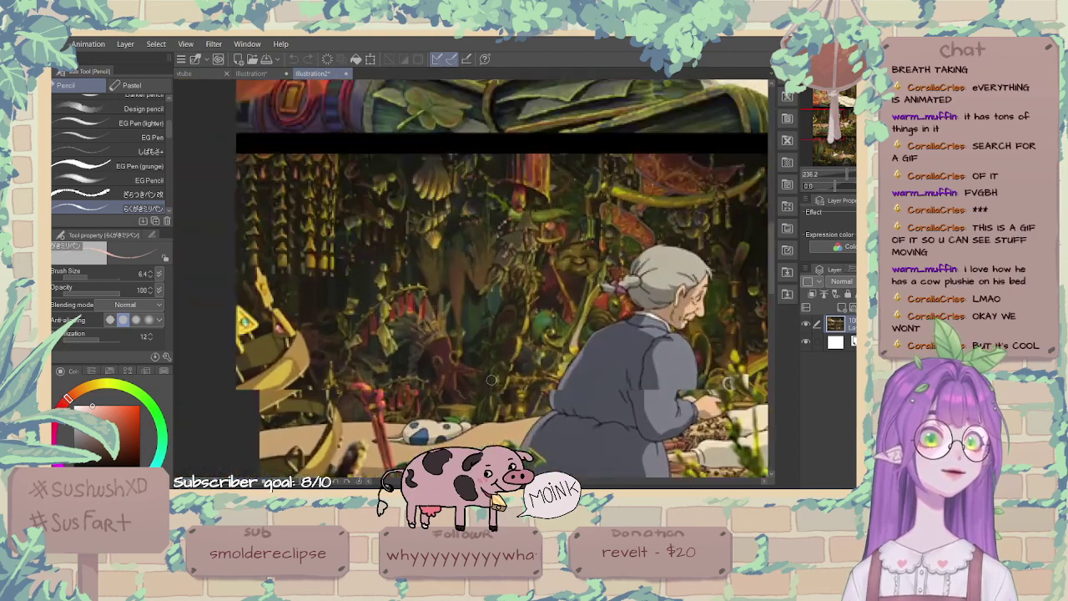
scroll(492, 380, up, 1)
scroll(491, 380, down, 4)
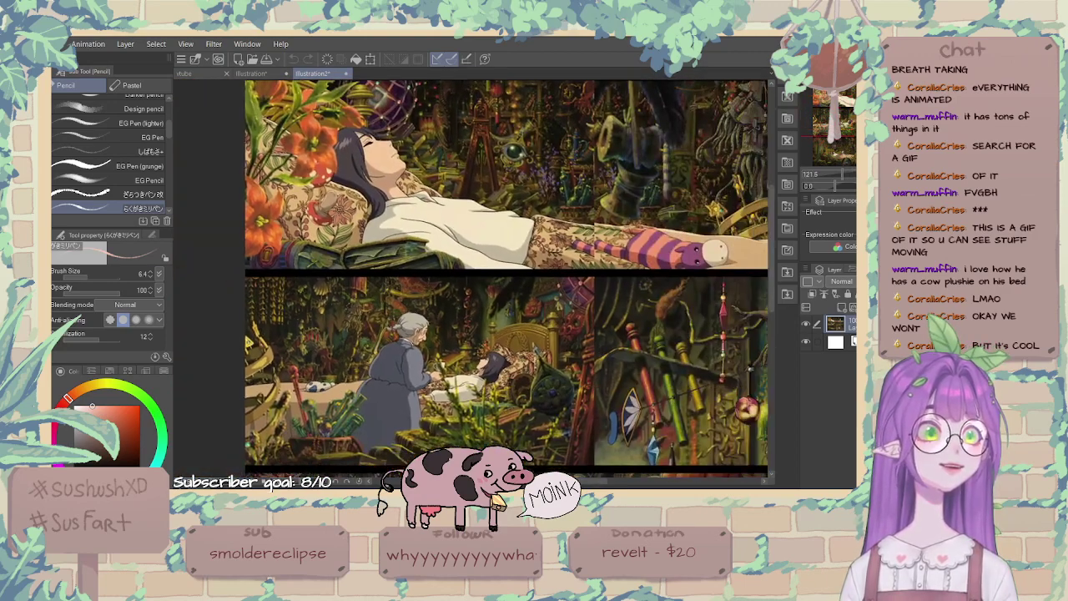
Inspect the bottom row's film stills, from the distant bed scene to the dartboard, parchment and scissors.
scroll(498, 349, up, 2)
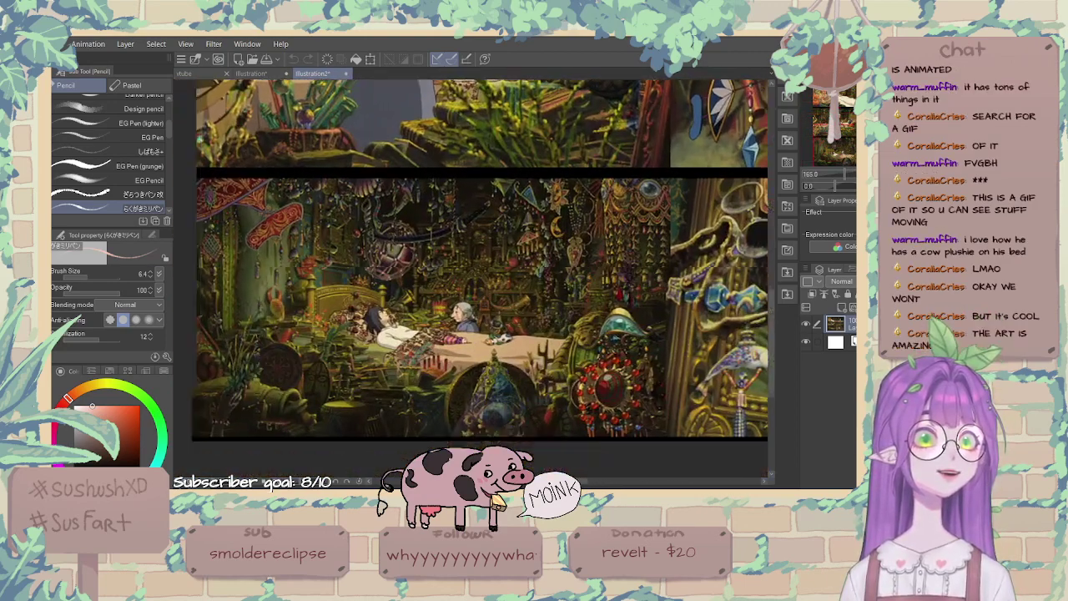
scroll(499, 349, up, 1)
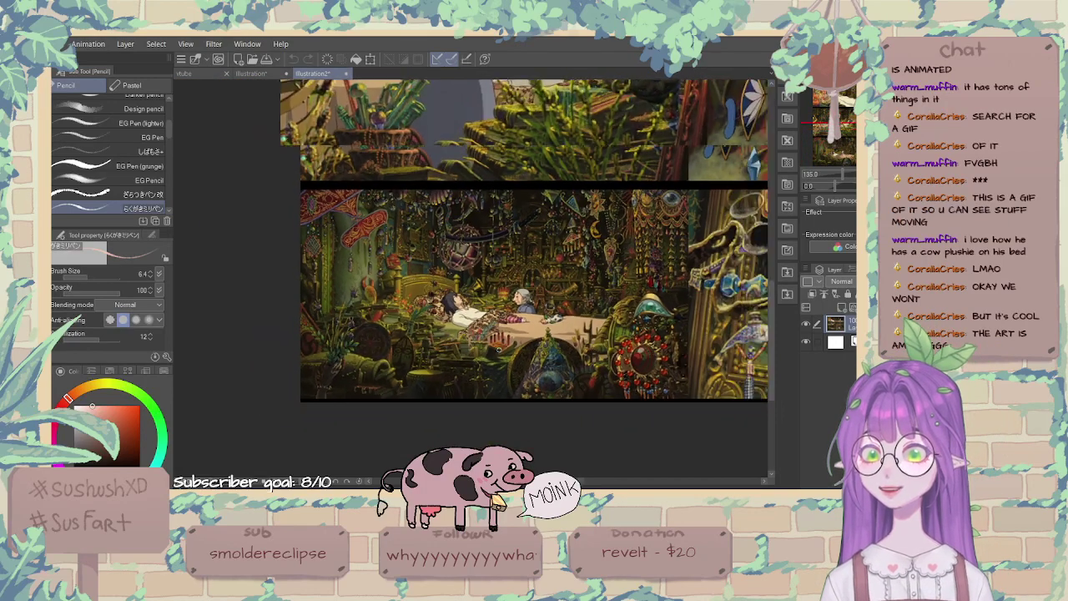
drag(498, 349, 486, 349)
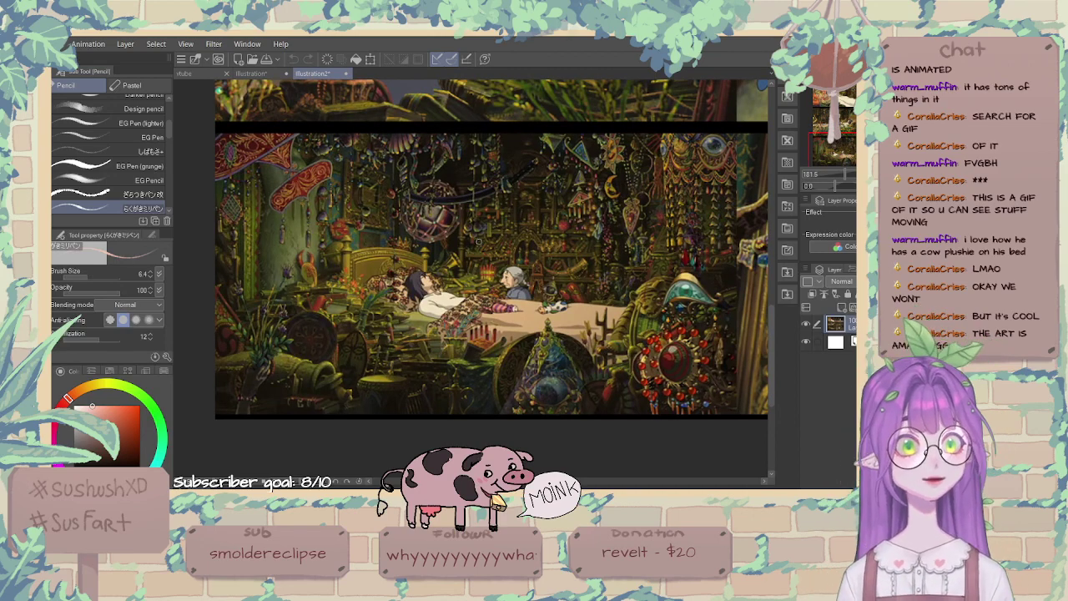
scroll(480, 241, up, 4)
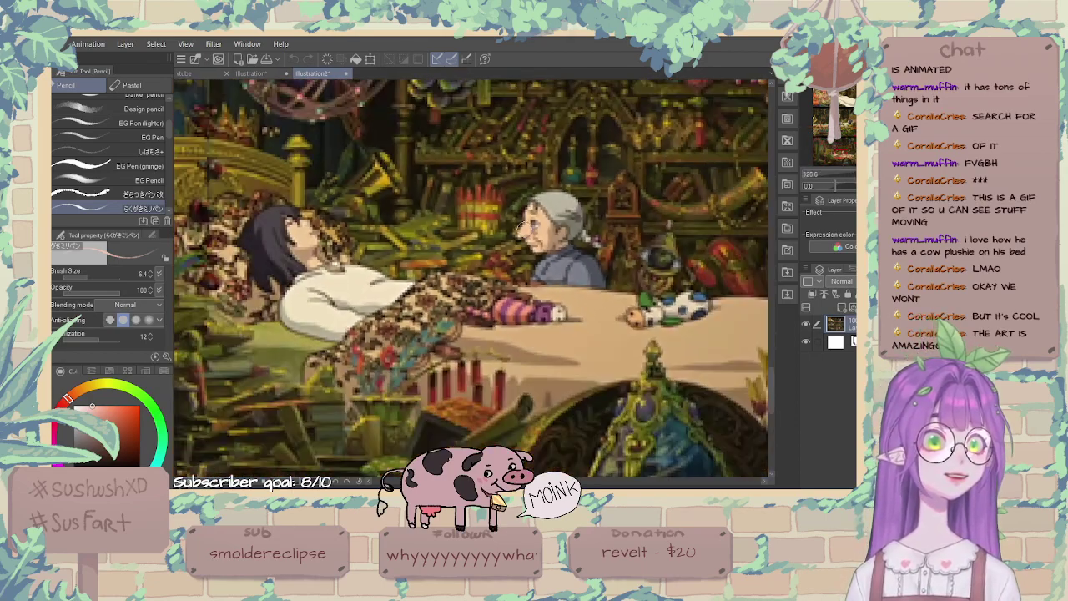
scroll(471, 278, down, 4)
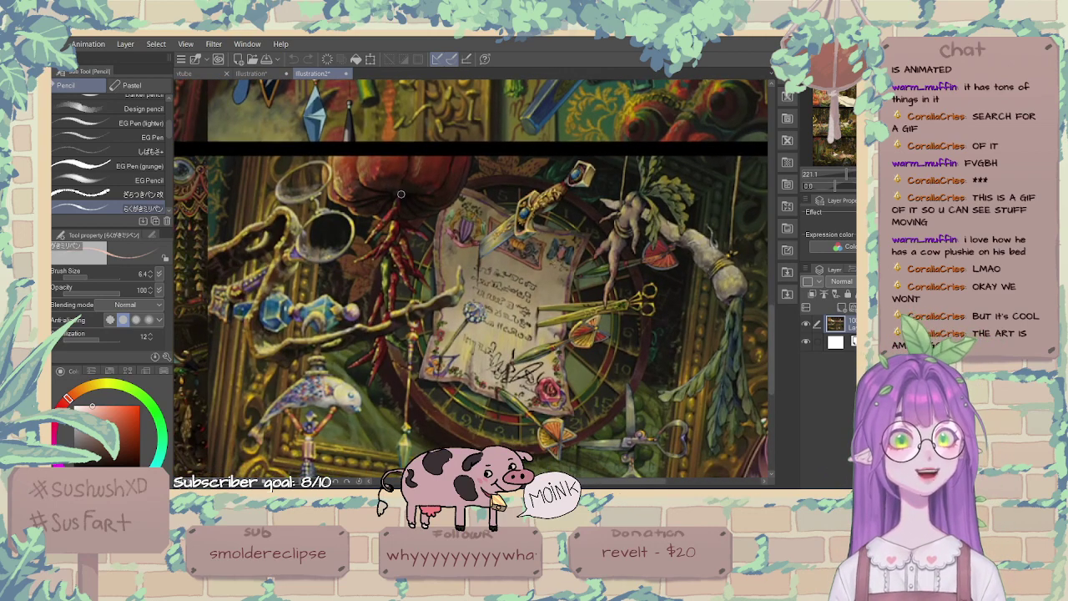
scroll(401, 194, down, 2)
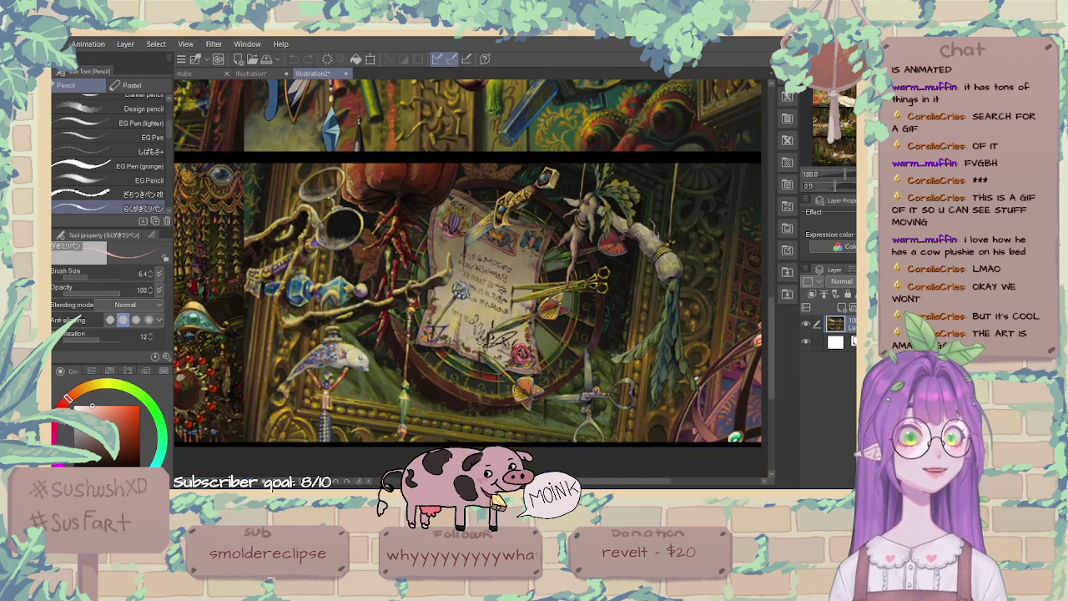
scroll(520, 351, up, 3)
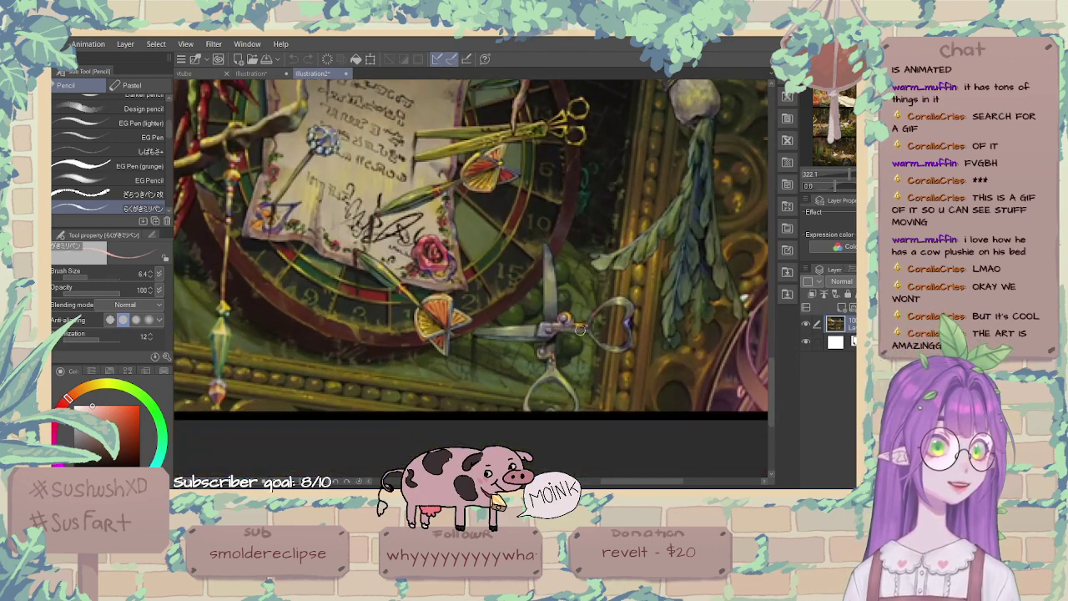
Outline the heart-shaped handle of the scissors in the dartboard still and undo the stroke.
mouse_move(583, 329)
mouse_down()
mouse_move(627, 305)
mouse_move(629, 328)
mouse_move(621, 347)
mouse_move(586, 331)
mouse_up()
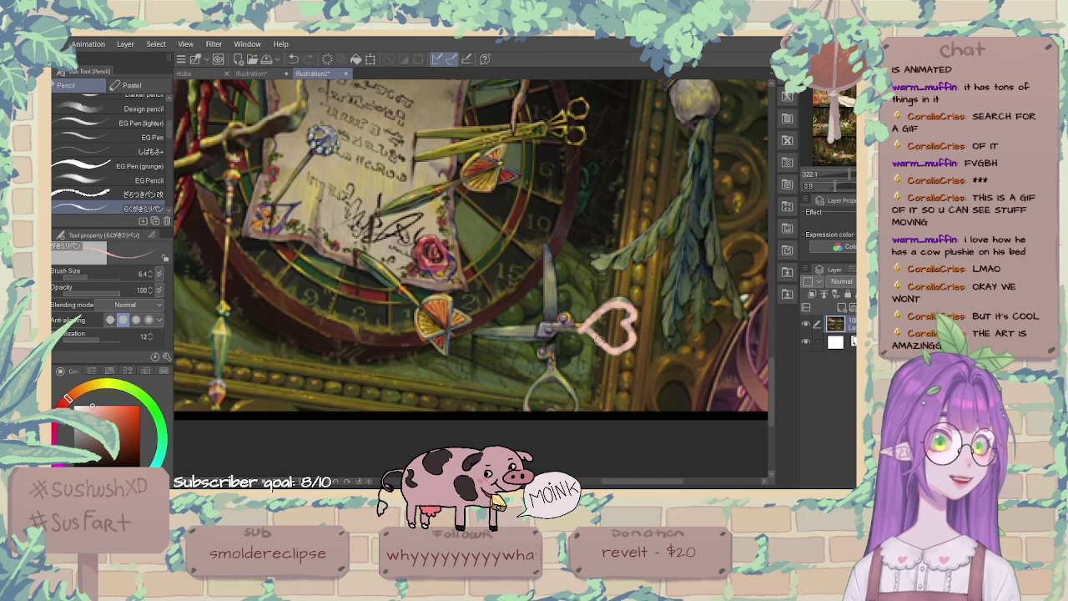
scroll(603, 338, down, 2)
key(ctrl+z)
scroll(602, 318, up, 2)
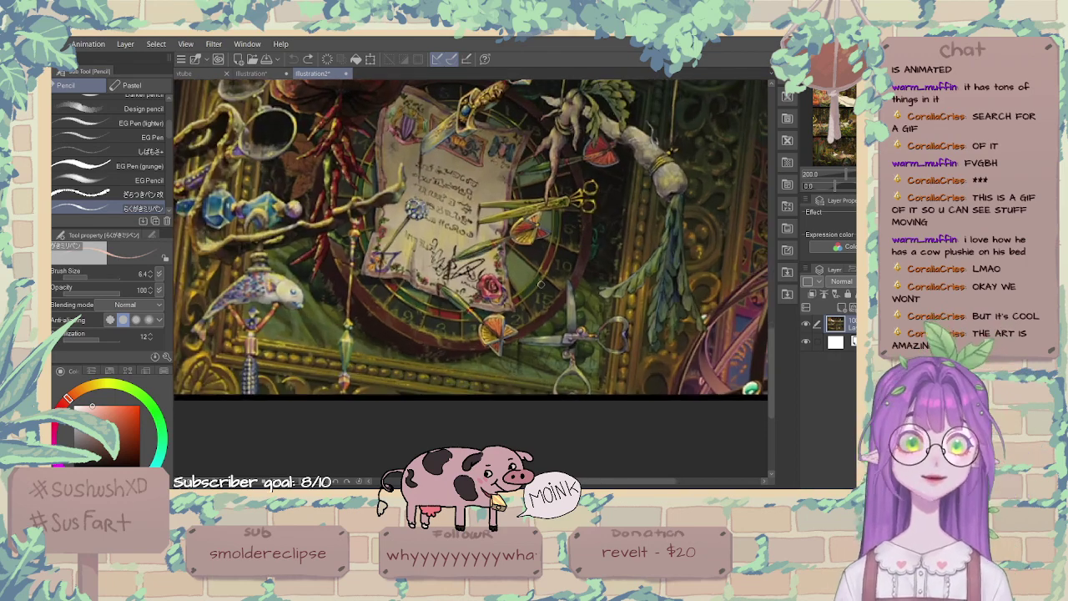
Look over the whole sheet of film stills again and study the elderly woman's face and nose lines up close.
scroll(602, 318, down, 2)
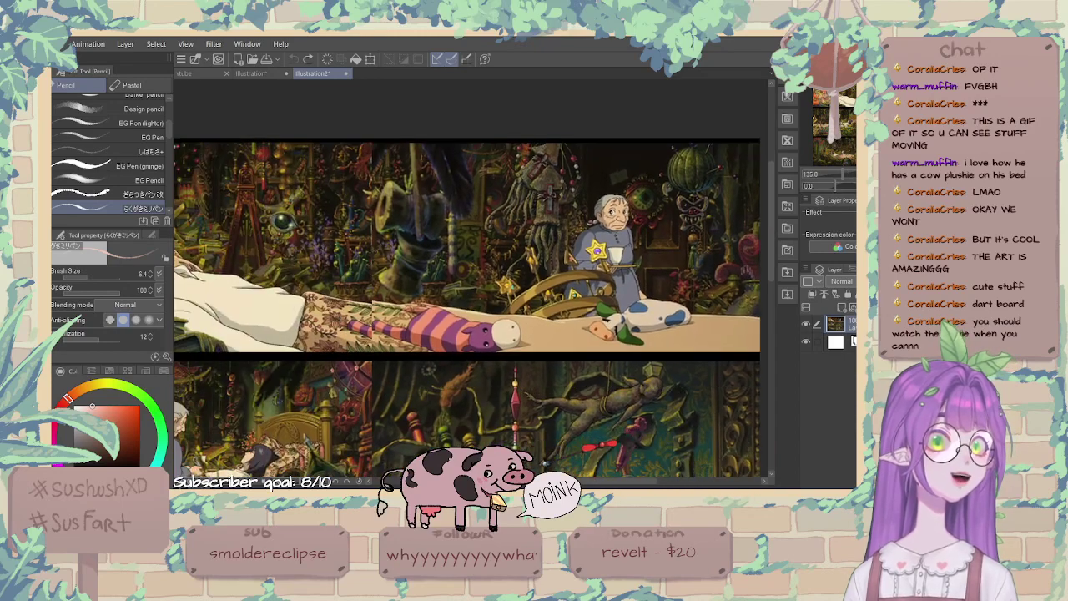
drag(406, 257, 396, 170)
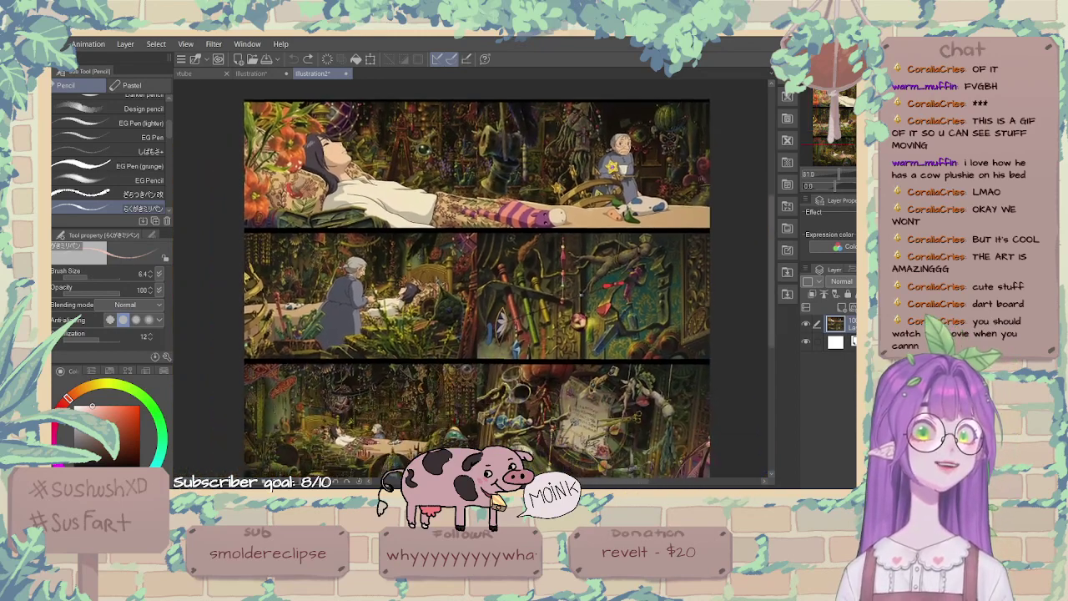
drag(460, 472, 480, 414)
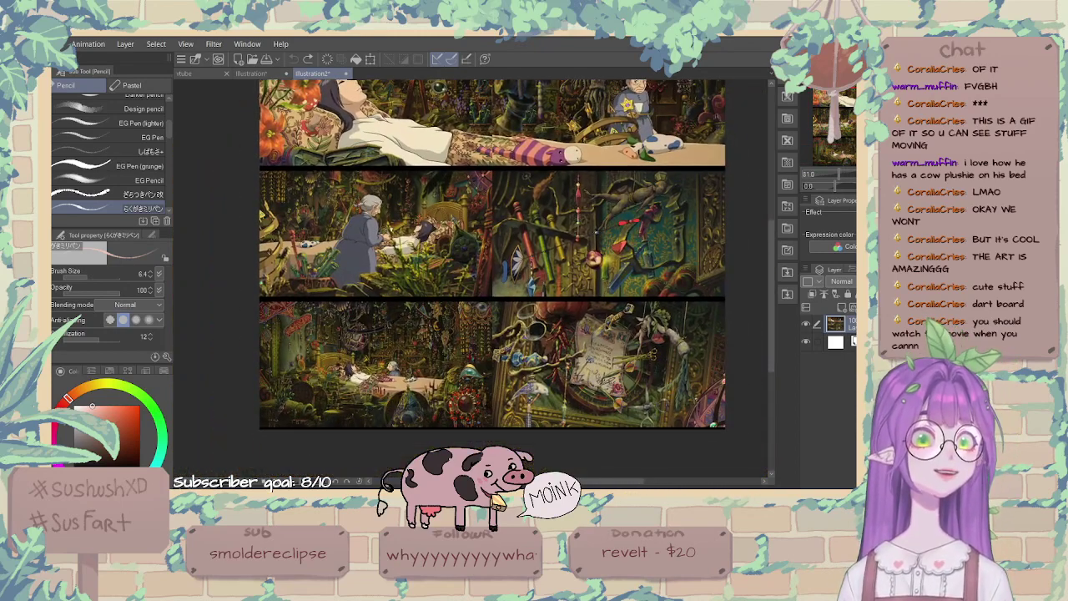
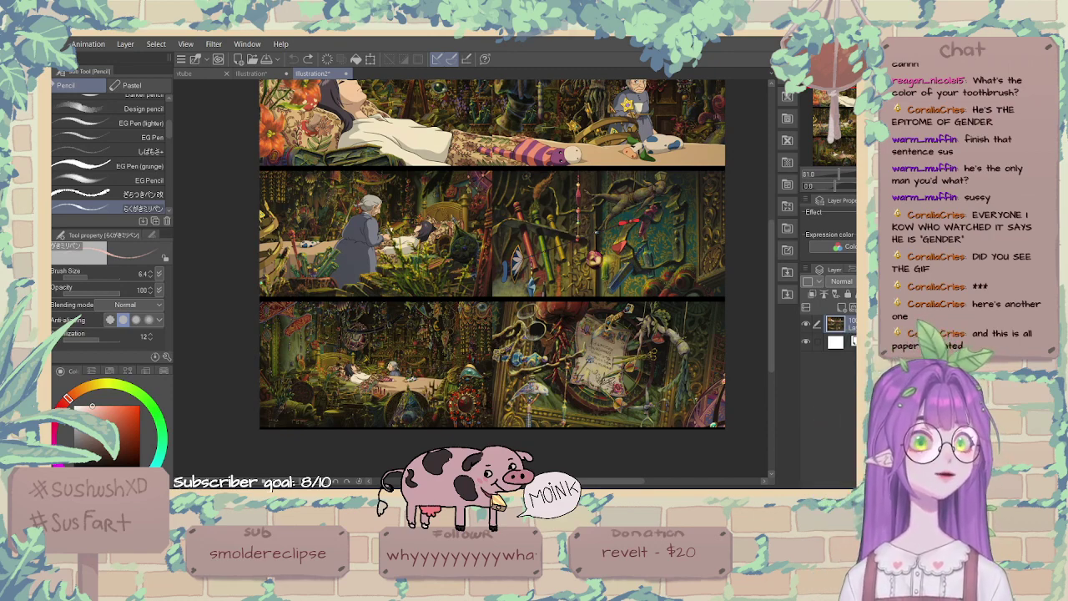
scroll(468, 284, down, 3)
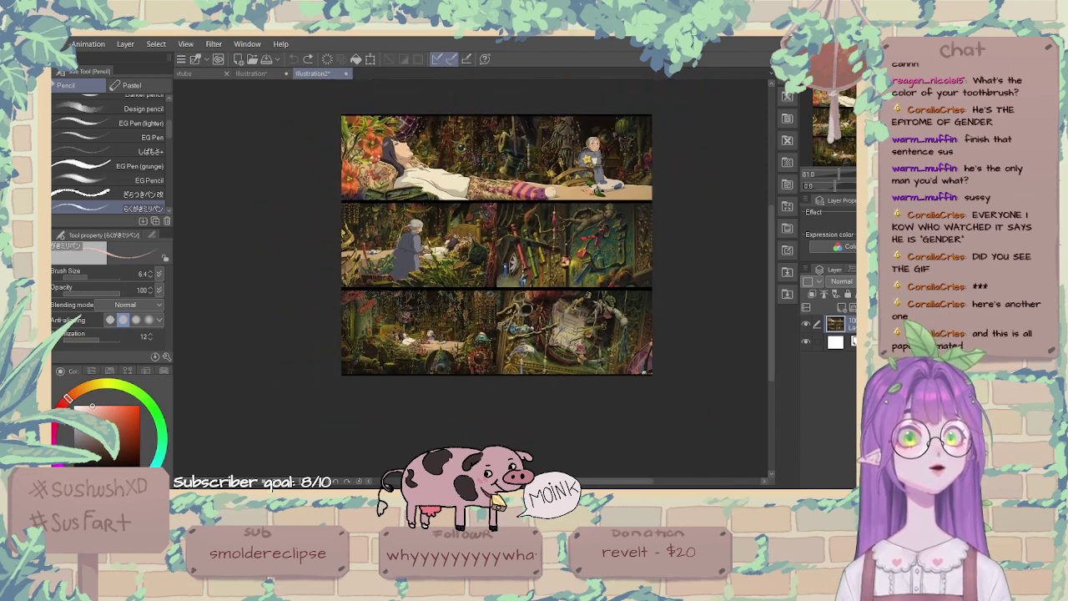
scroll(467, 284, up, 4)
scroll(467, 284, down, 4)
scroll(467, 284, up, 3)
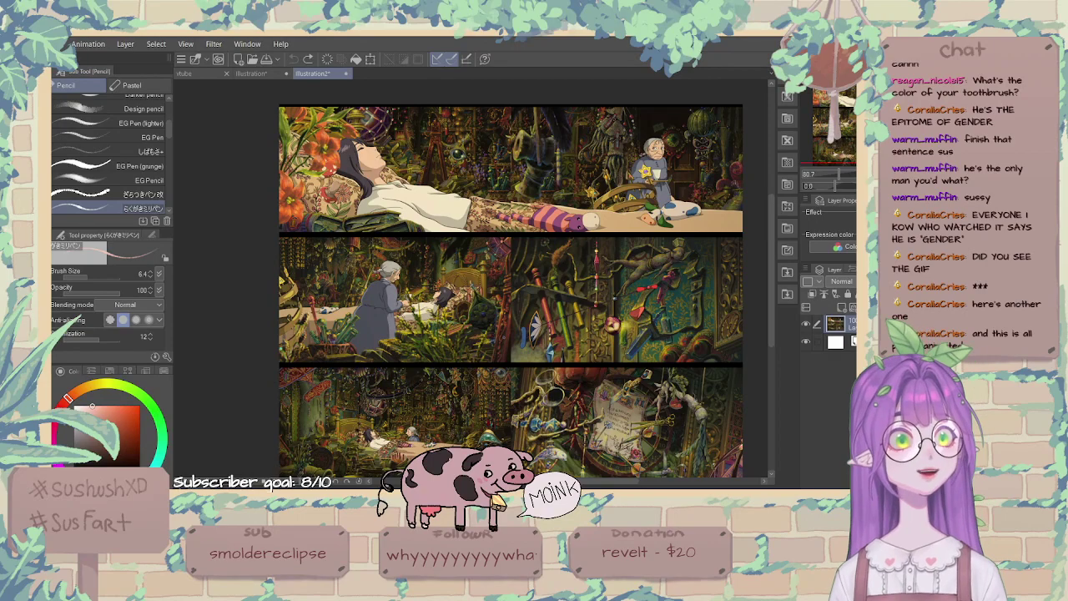
scroll(730, 196, up, 4)
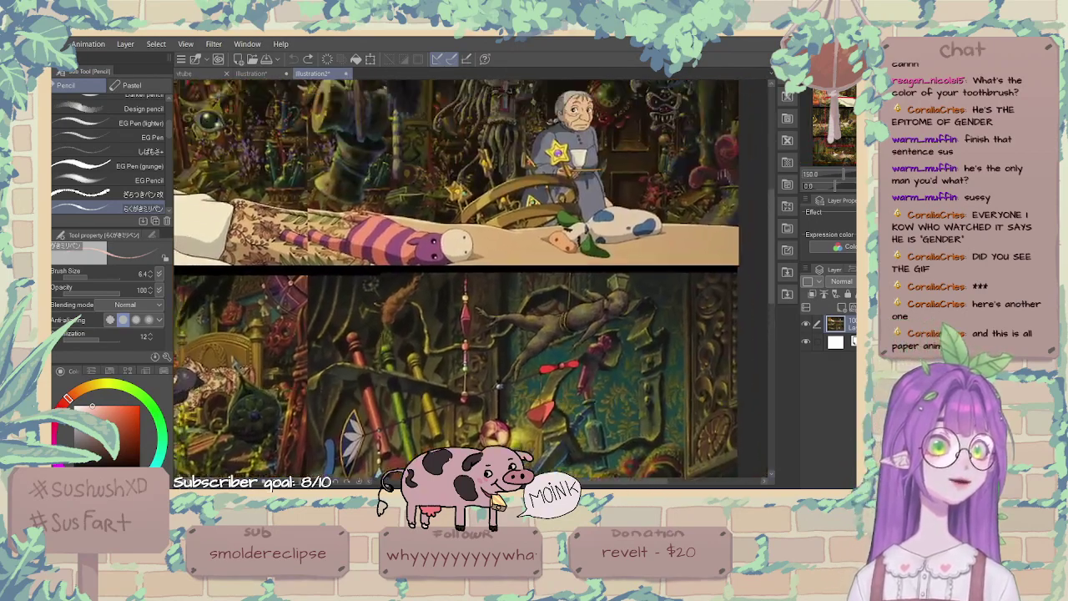
scroll(633, 167, up, 1)
scroll(633, 167, down, 3)
scroll(632, 167, up, 4)
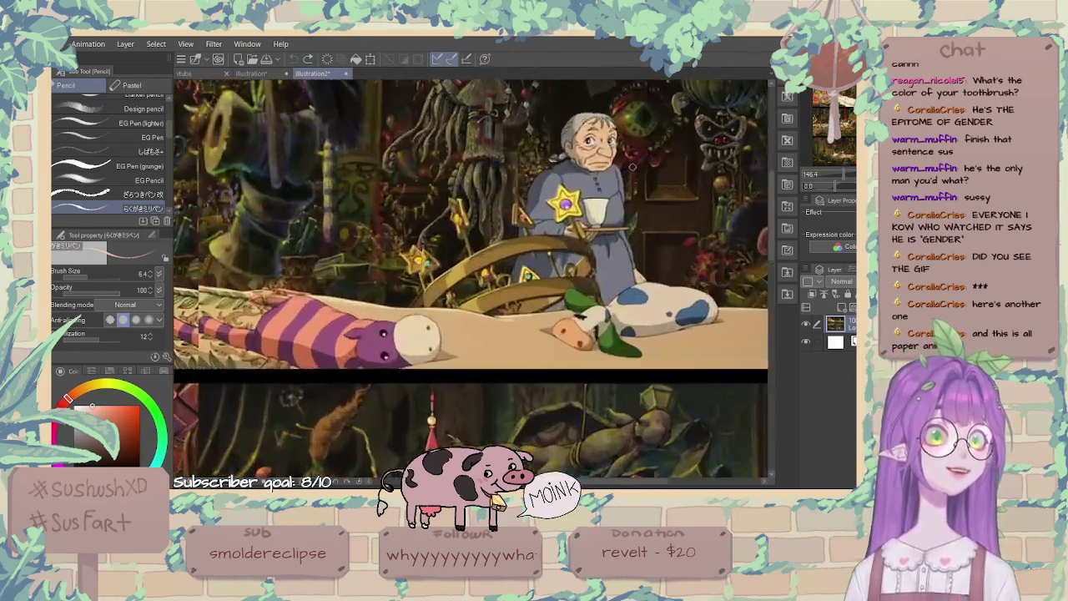
scroll(632, 167, up, 8)
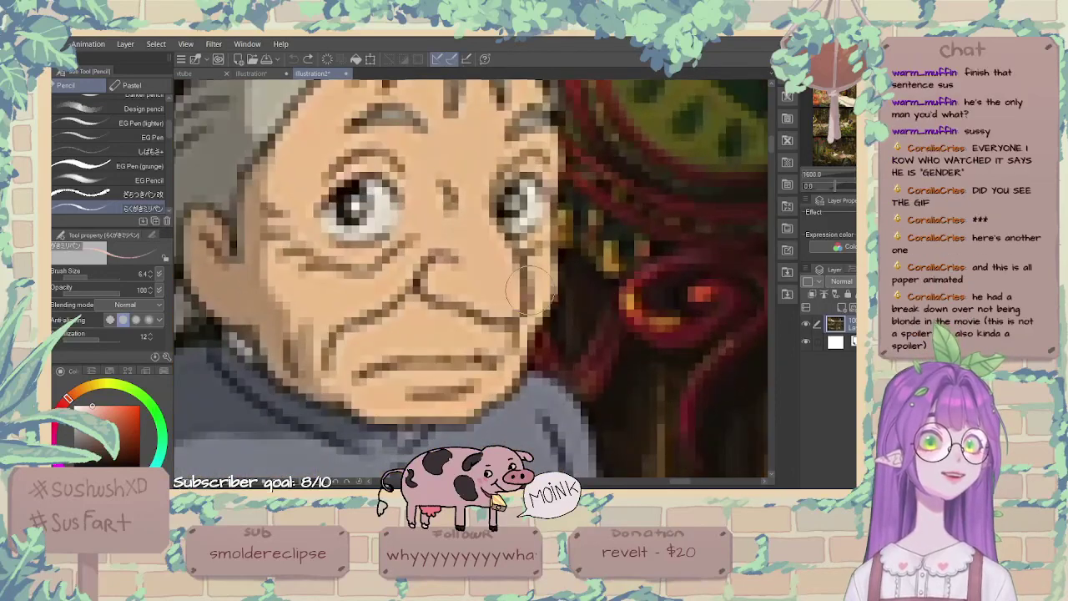
scroll(528, 288, down, 2)
scroll(584, 334, up, 2)
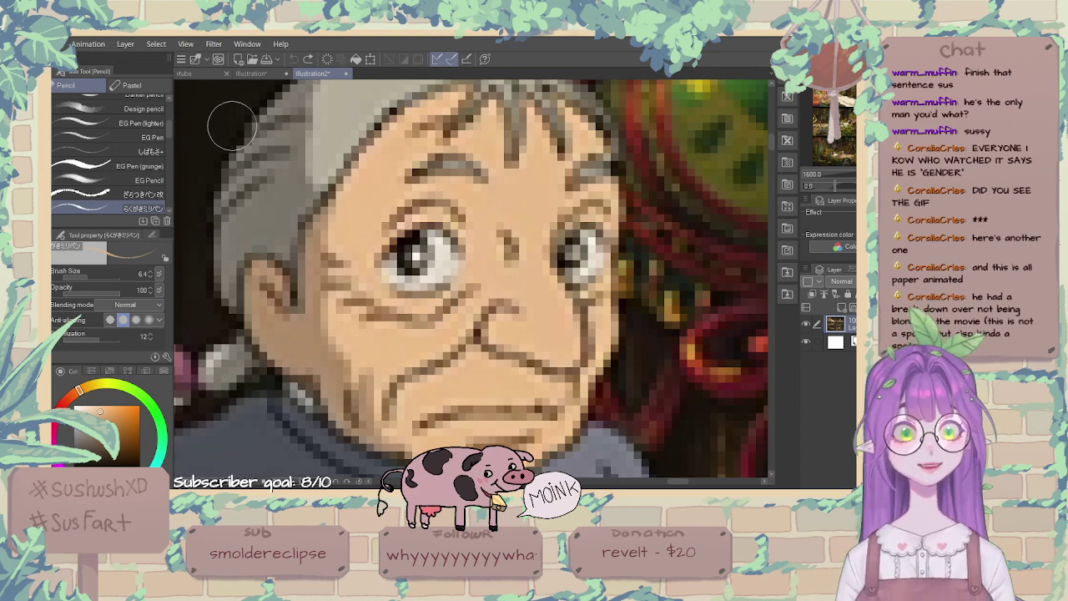
Switch back to the Illustration document and show the hidden nose shadow layer again to check the traced nose and its shading.
click(263, 73)
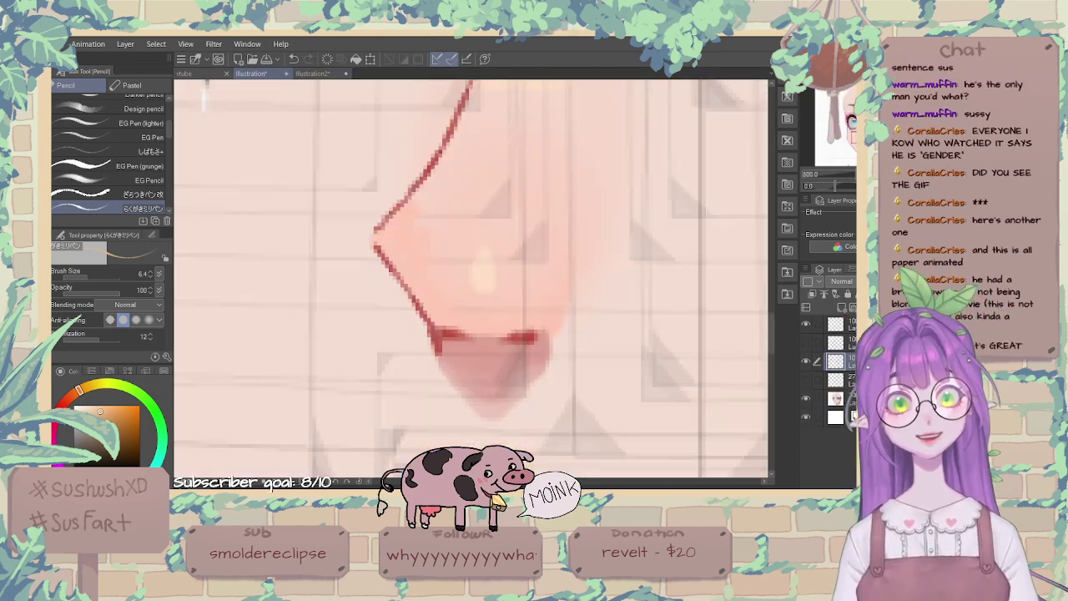
scroll(471, 264, down, 5)
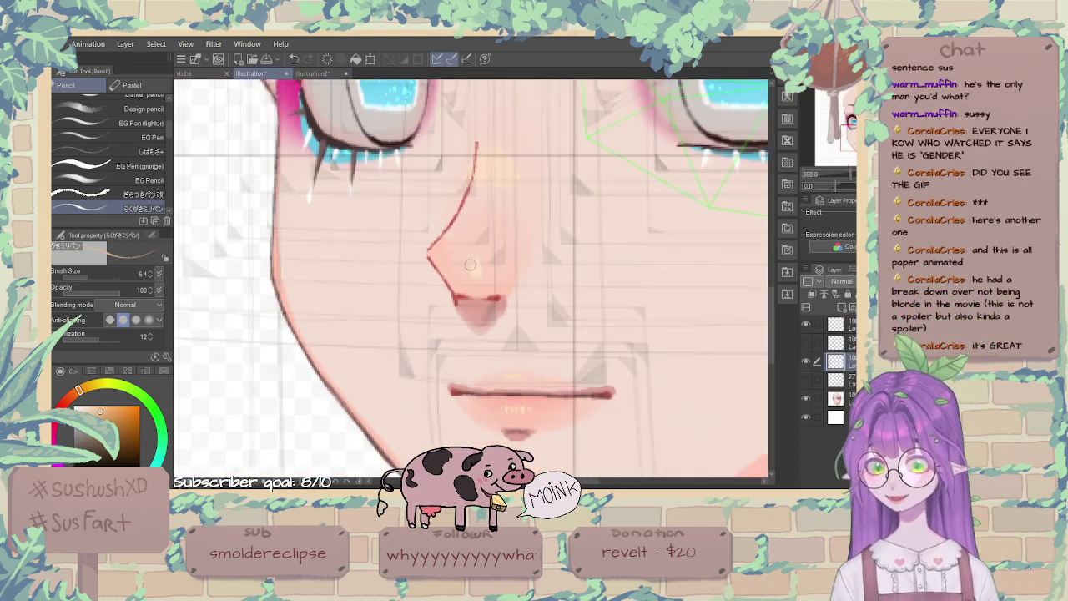
scroll(483, 279, up, 5)
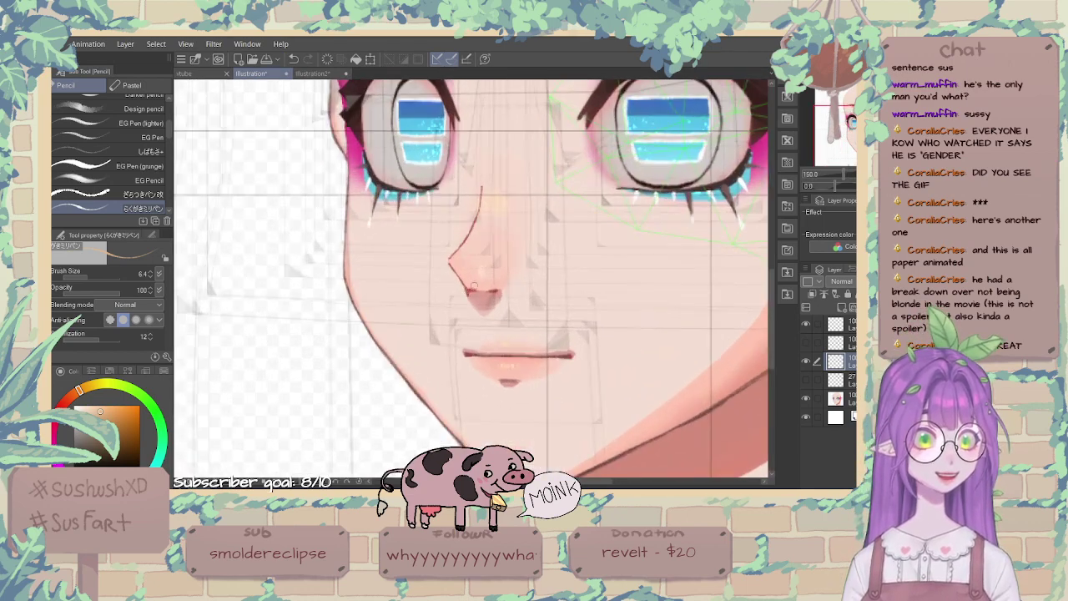
scroll(541, 308, down, 3)
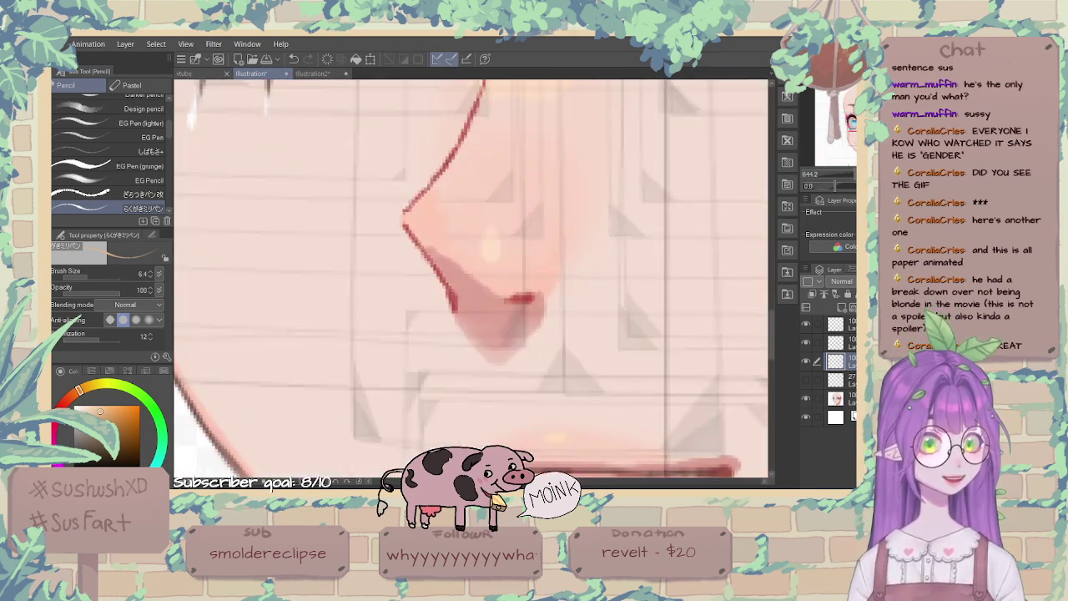
Check the traced nose against the whole face, hide the nose shadow layer and toggle the nose line layer off and on.
scroll(541, 307, down, 3)
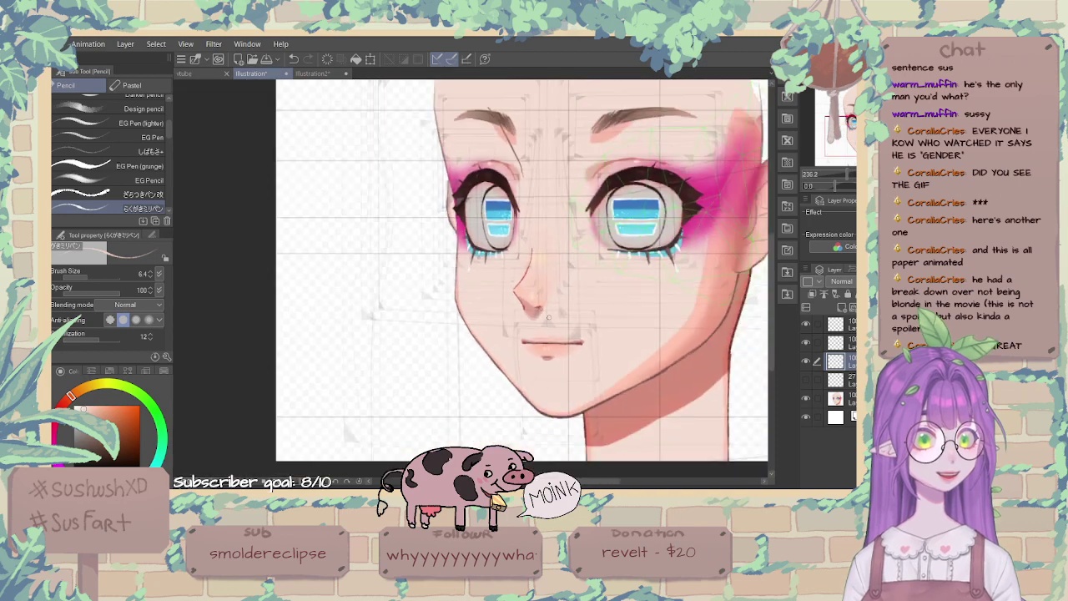
scroll(541, 307, up, 3)
scroll(541, 307, down, 1)
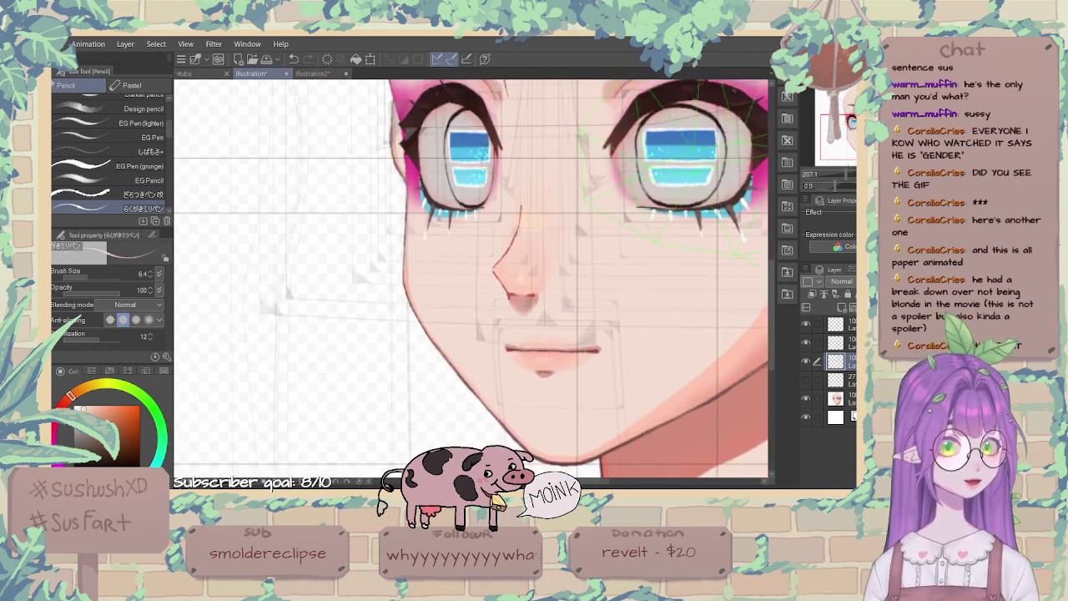
scroll(535, 271, up, 2)
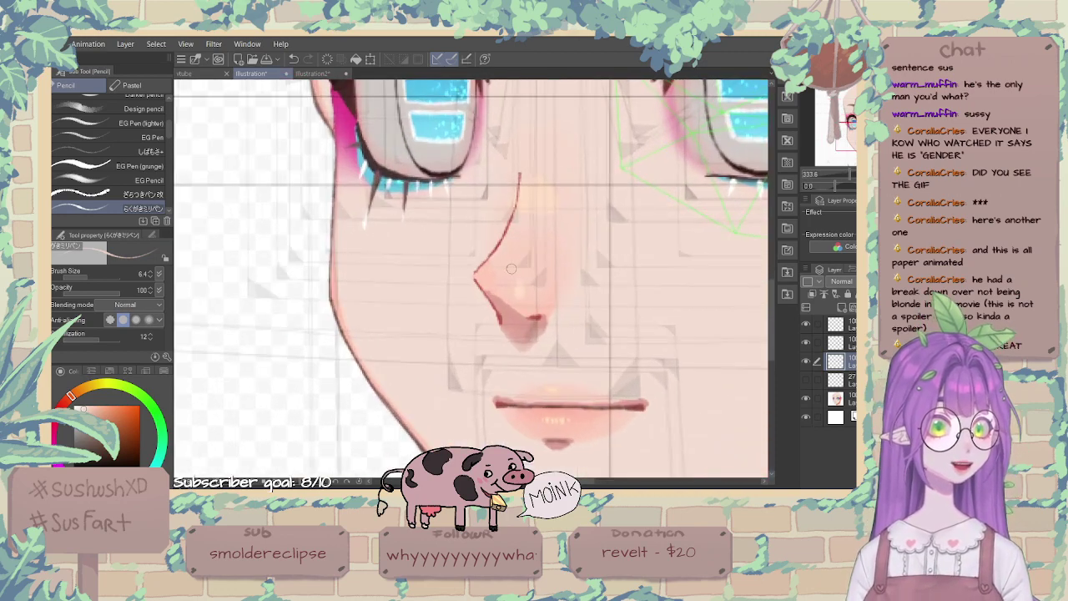
scroll(486, 269, up, 2)
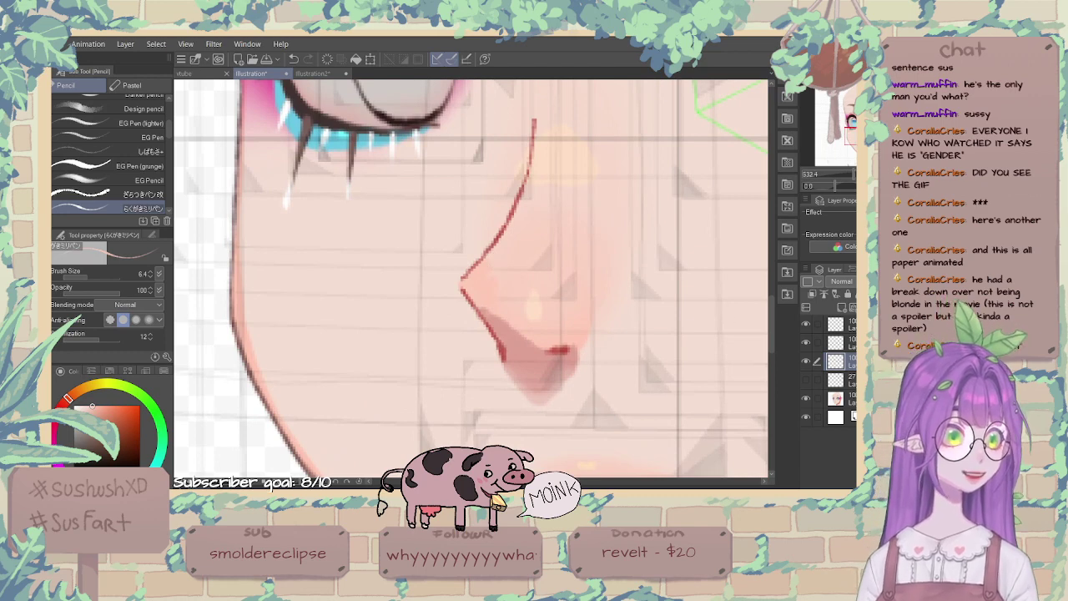
click(806, 342)
click(805, 361)
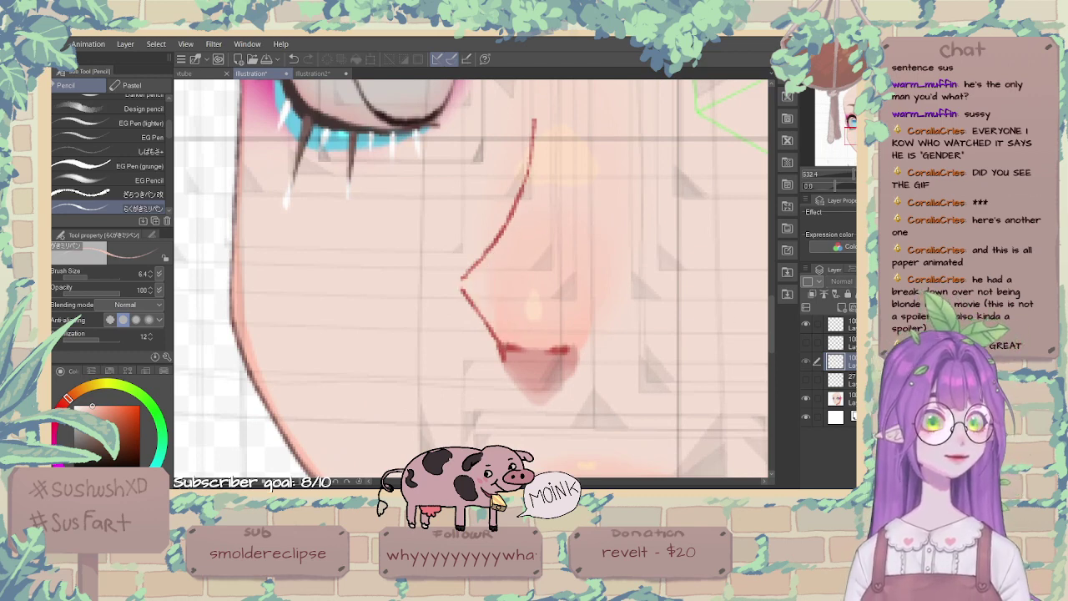
click(805, 361)
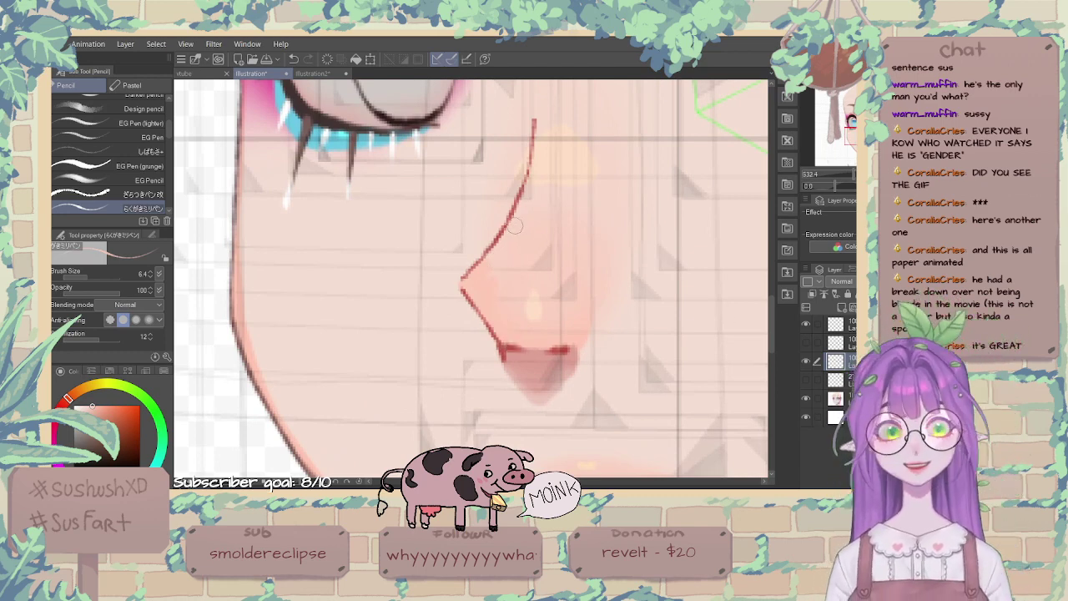
Paint peach shading inside the nose bridge line and soften it with the Blur tool at brush size 9.7.
key(ctrl+z)
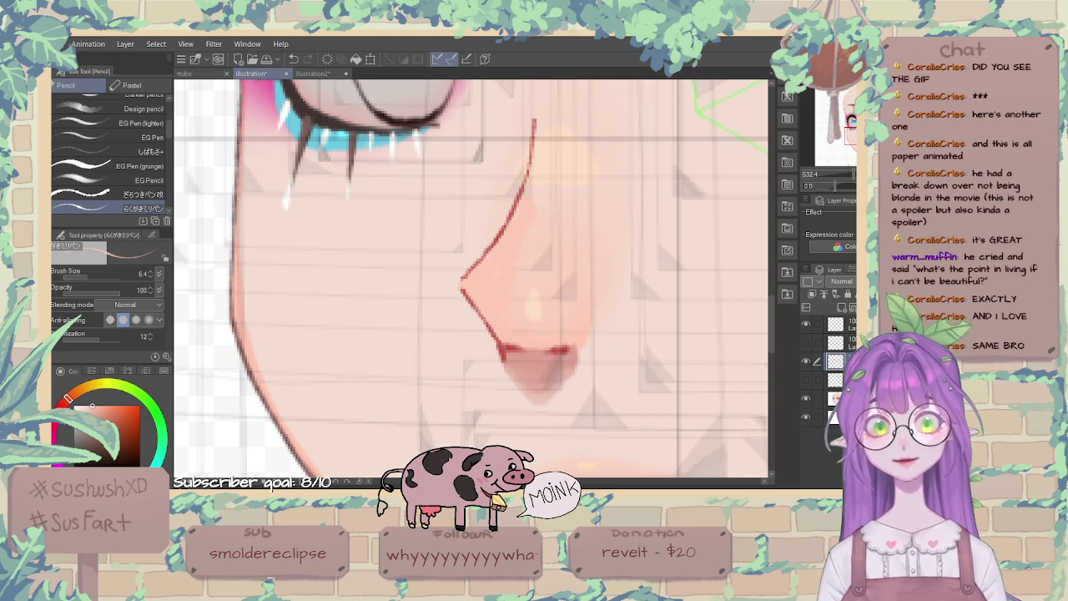
key(j)
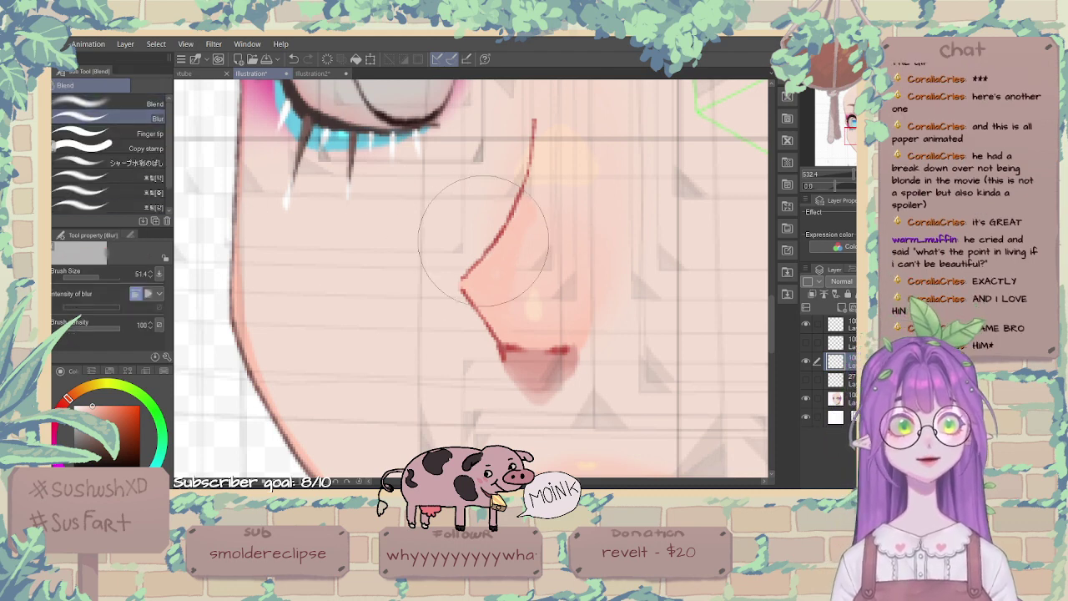
key([)
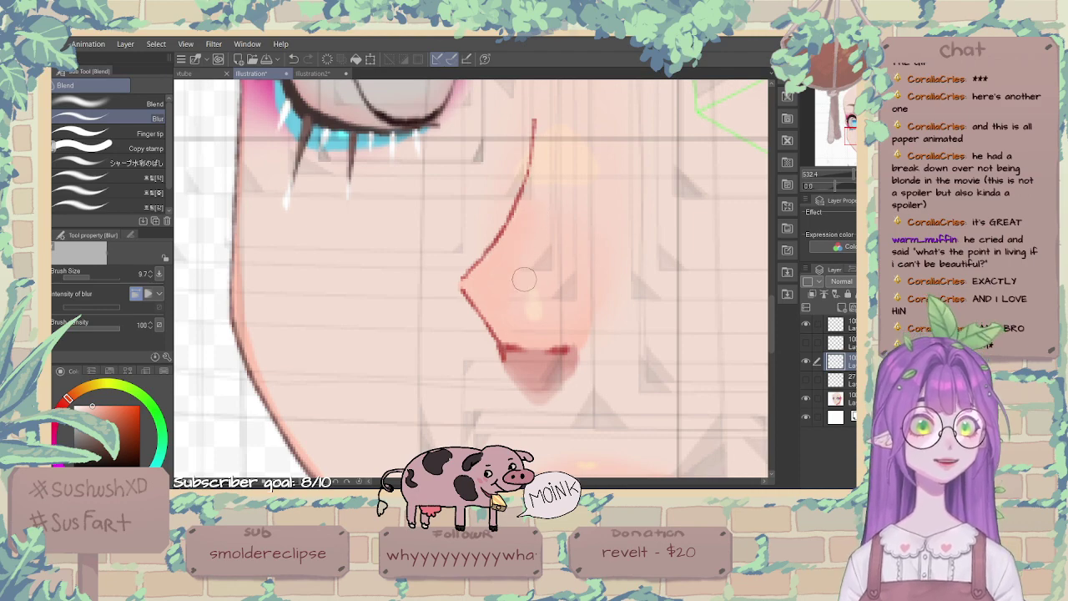
Sample the light skin colour around the left eyebrow and select the Pencil for painting with it.
scroll(490, 261, down, 2)
scroll(491, 261, down, 3)
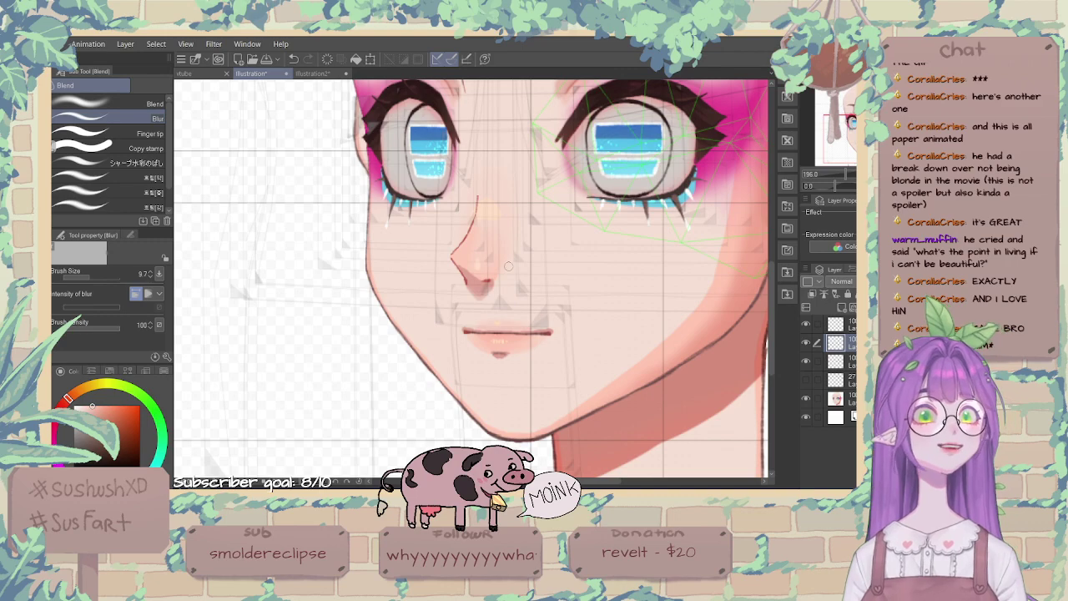
scroll(483, 244, down, 2)
scroll(485, 237, down, 3)
scroll(477, 152, up, 6)
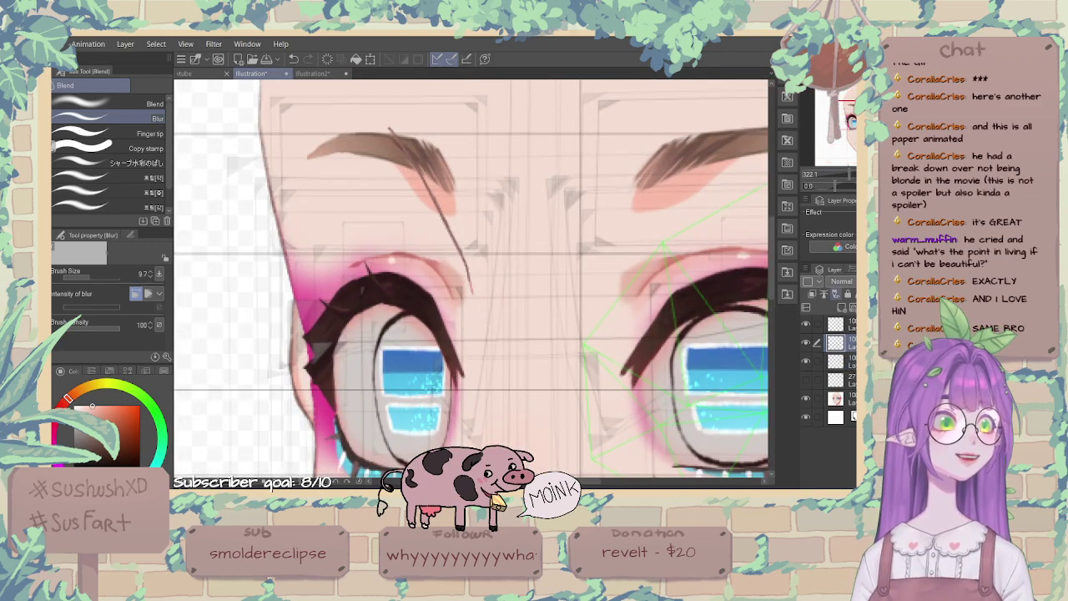
scroll(489, 217, up, 2)
alt+click(456, 220)
drag(455, 221, 491, 324)
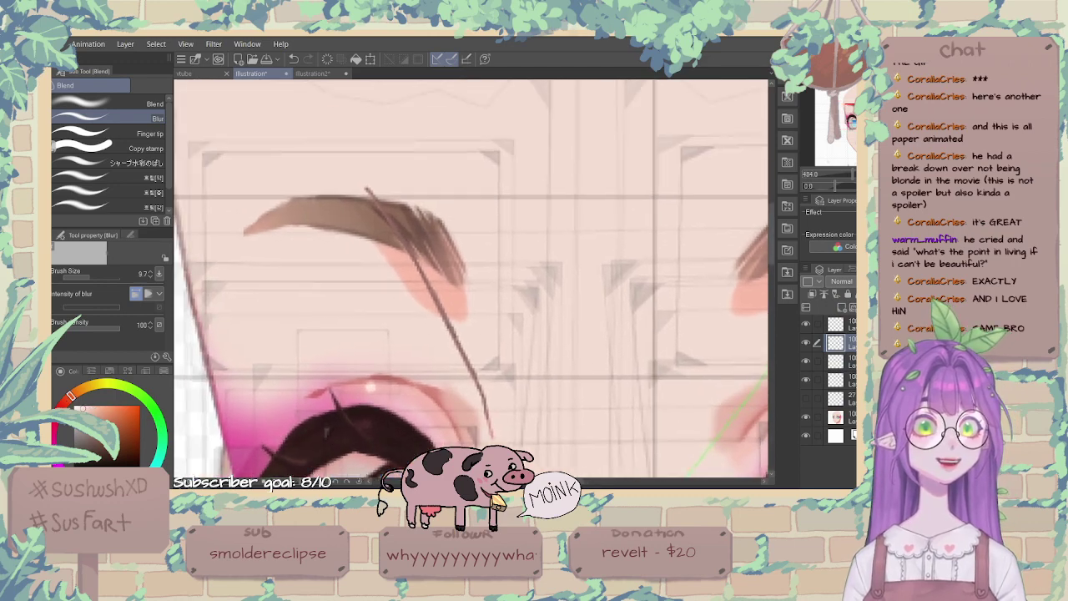
key(p)
Try covering the left eyebrow's inner end with skin-coloured strokes at brush size 6.4, and undo them.
mouse_move(398, 205)
mouse_down()
mouse_move(429, 267)
mouse_move(379, 191)
mouse_move(426, 261)
mouse_move(399, 212)
mouse_up()
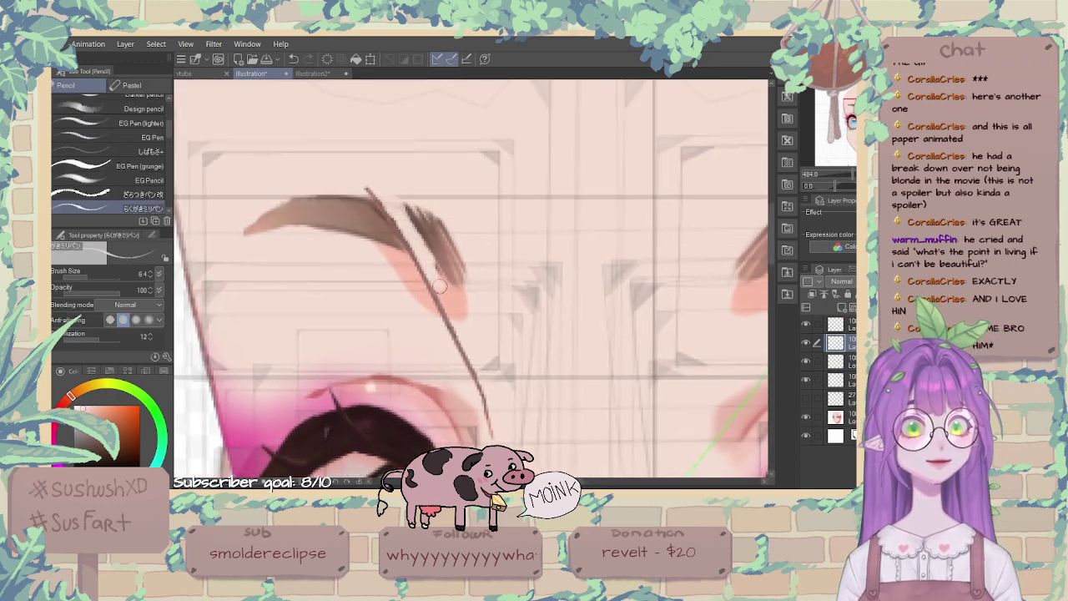
mouse_move(440, 286)
mouse_down()
mouse_move(456, 315)
mouse_move(440, 293)
mouse_up()
key(ctrl+z)
key(ctrl+z)
key(ctrl+z)
key(ctrl+z)
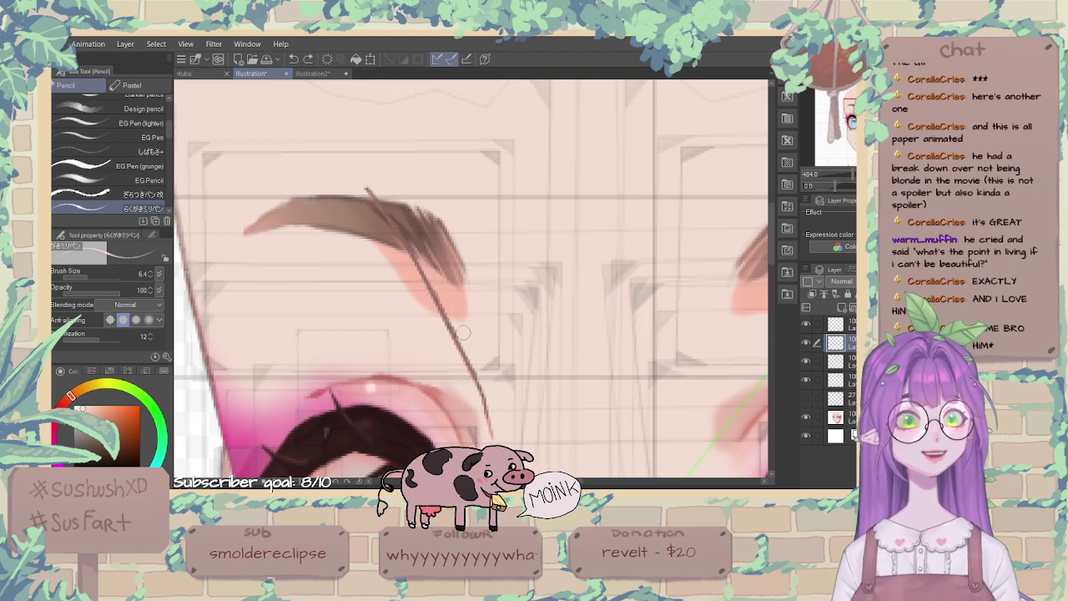
key(ctrl+z)
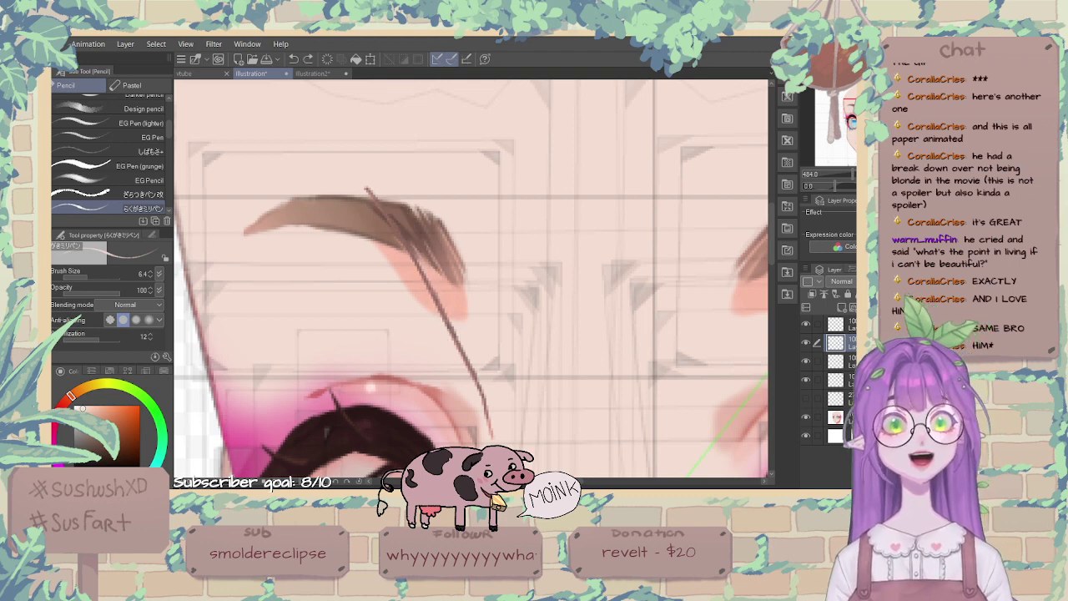
Paint skin colour at brush size 13.6 over the left eyebrow's inner end and its shadow, up to the brow profile line.
key(m)
key(p)
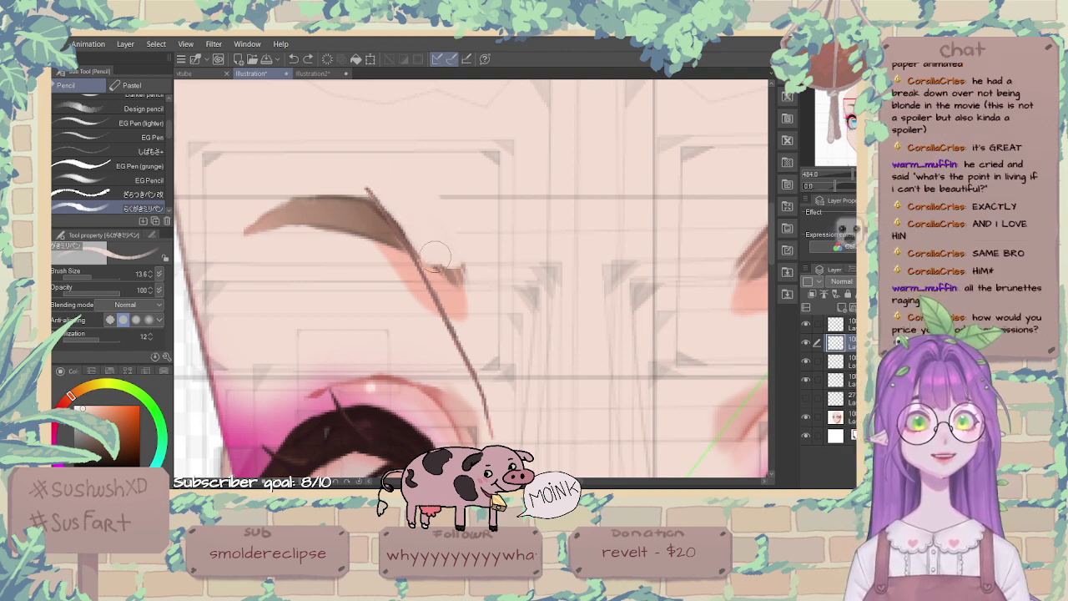
mouse_move(429, 239)
mouse_down()
mouse_move(462, 316)
mouse_move(446, 253)
mouse_up()
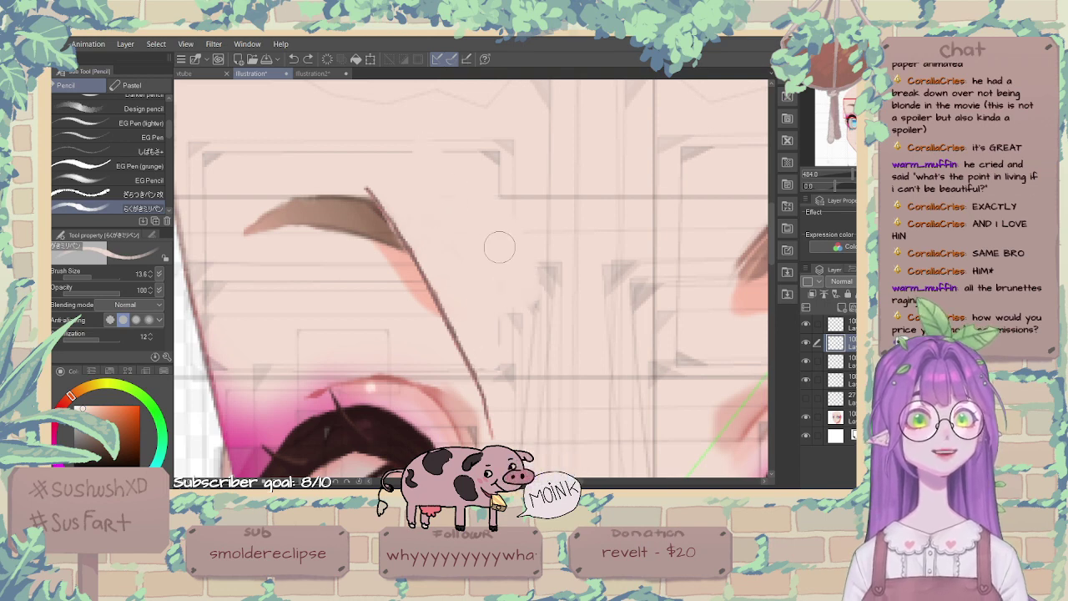
Hide the face artwork layer, fill the gap between skin patch and brow profile line, and erase the spill outside the line.
click(806, 416)
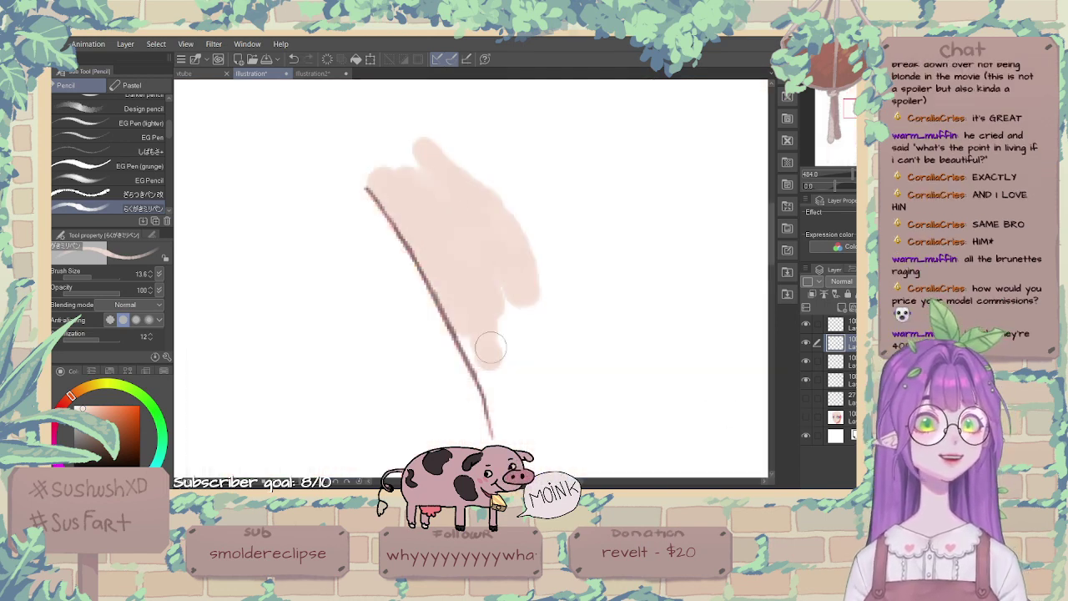
mouse_move(490, 347)
mouse_down()
mouse_move(473, 328)
mouse_move(486, 361)
mouse_move(465, 313)
mouse_move(478, 348)
mouse_move(422, 267)
mouse_up()
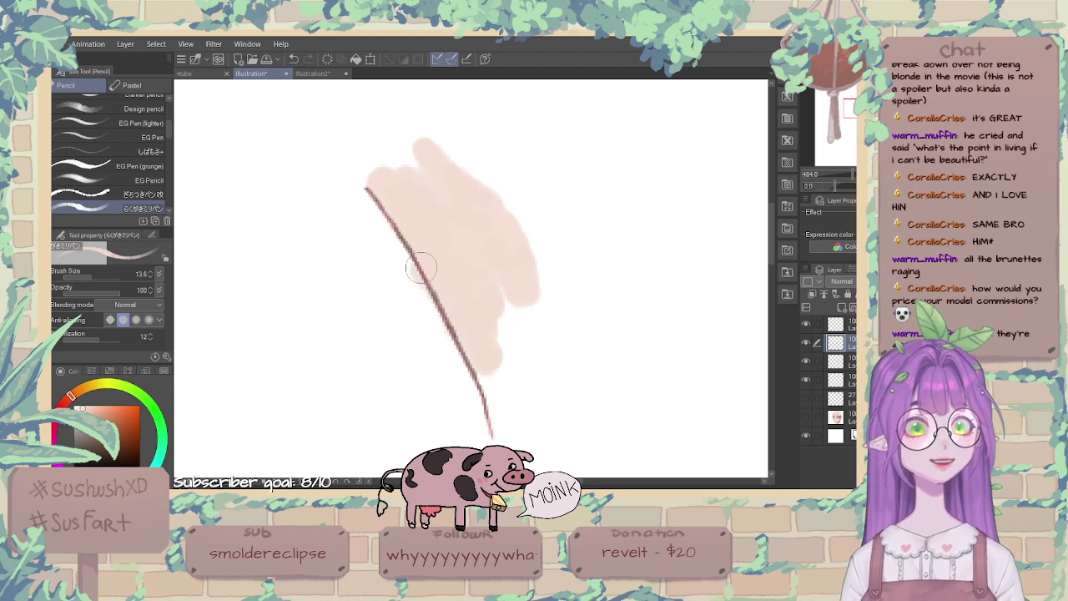
key(e)
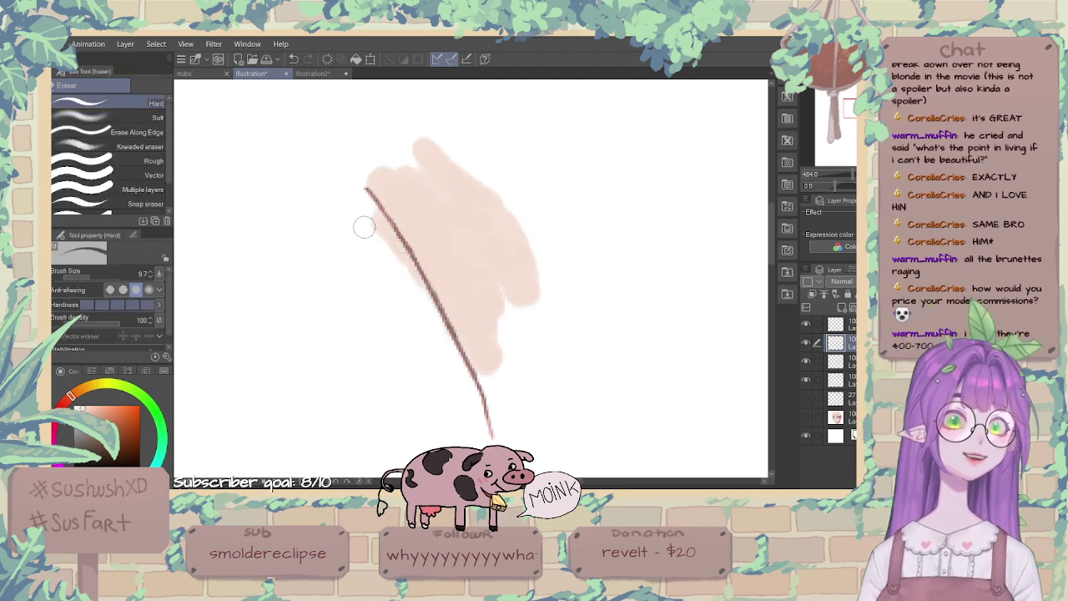
key(p)
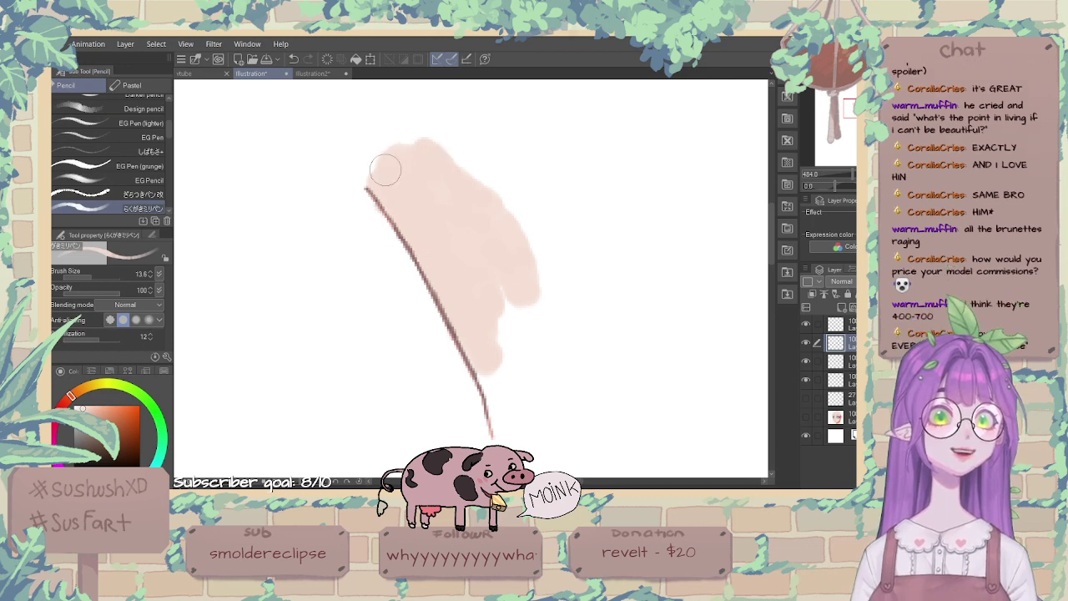
Extend the skin patch down to the line's lower end and trim its upper edge with the Hard eraser at size 22.4.
mouse_move(520, 303)
mouse_down()
mouse_move(522, 351)
mouse_move(509, 296)
mouse_move(507, 386)
mouse_move(487, 356)
mouse_move(489, 392)
mouse_move(474, 333)
mouse_move(501, 351)
mouse_move(502, 439)
mouse_move(493, 382)
mouse_up()
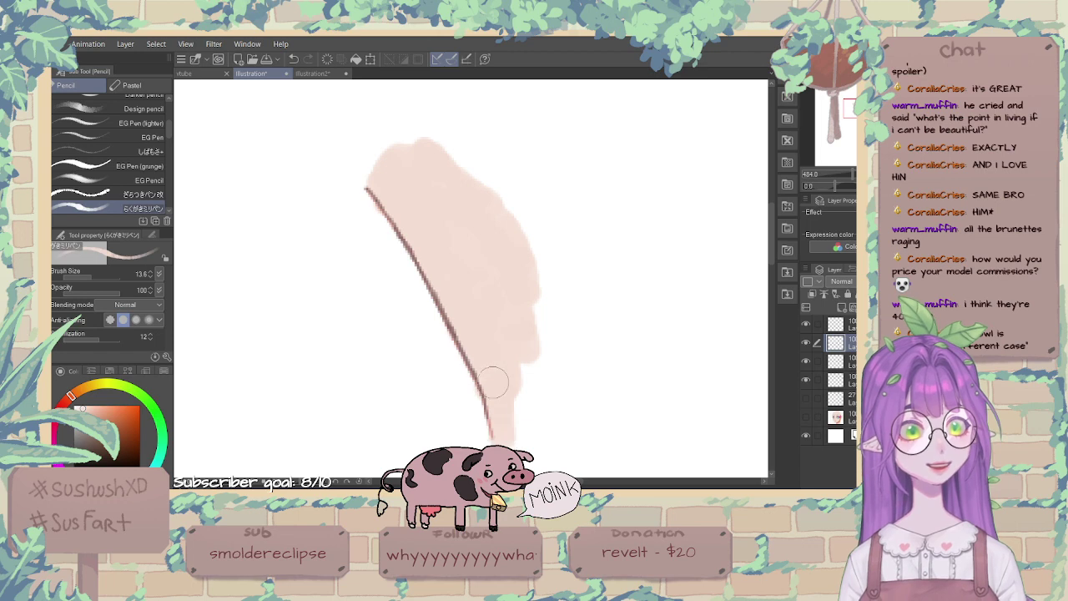
key(e)
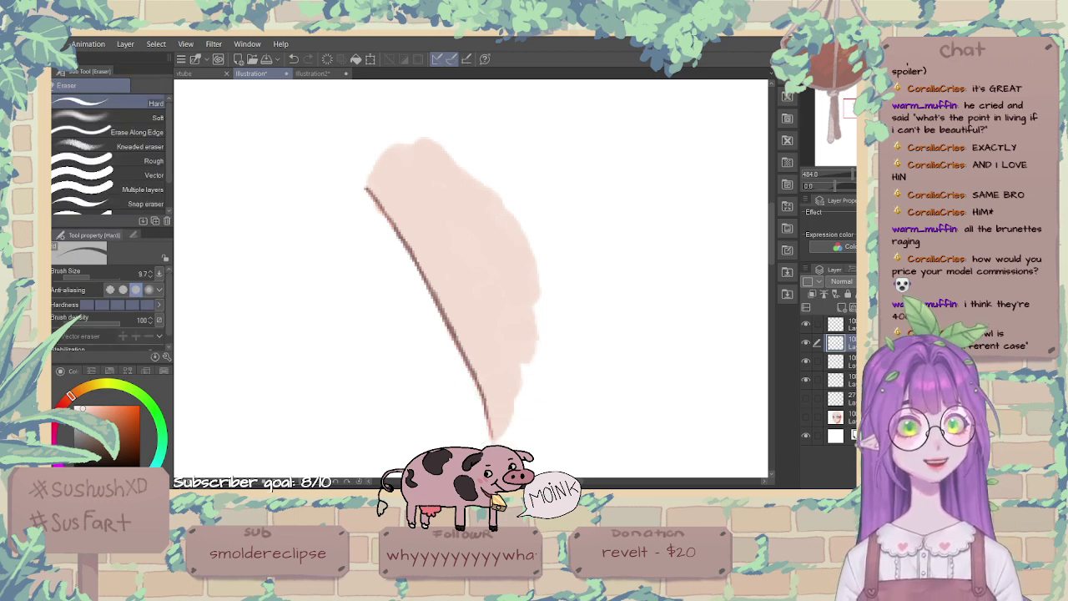
click(91, 276)
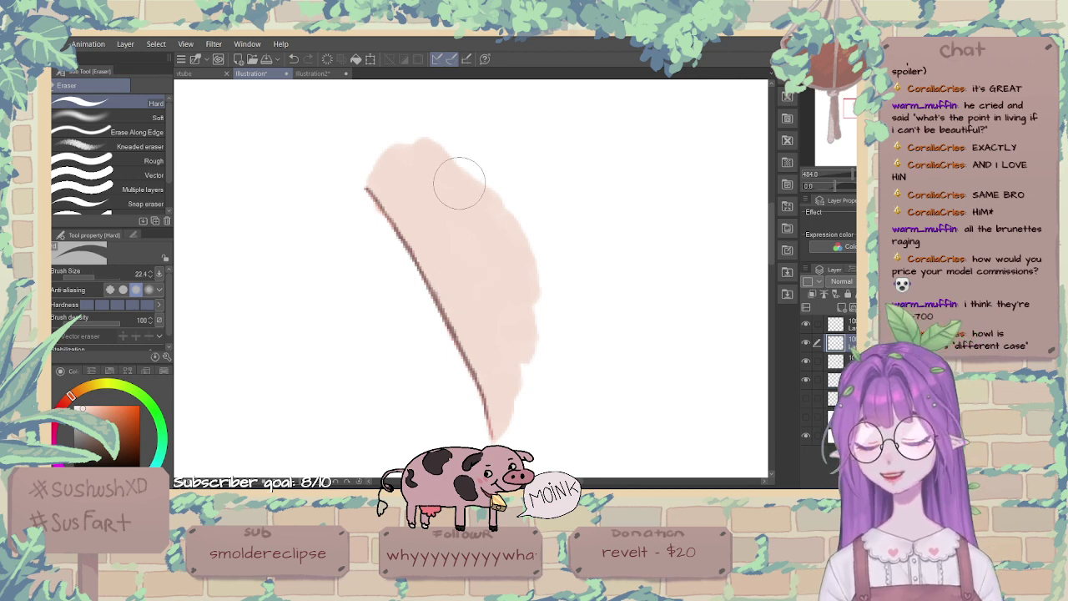
mouse_move(370, 126)
mouse_down()
mouse_move(458, 151)
mouse_move(506, 179)
mouse_up()
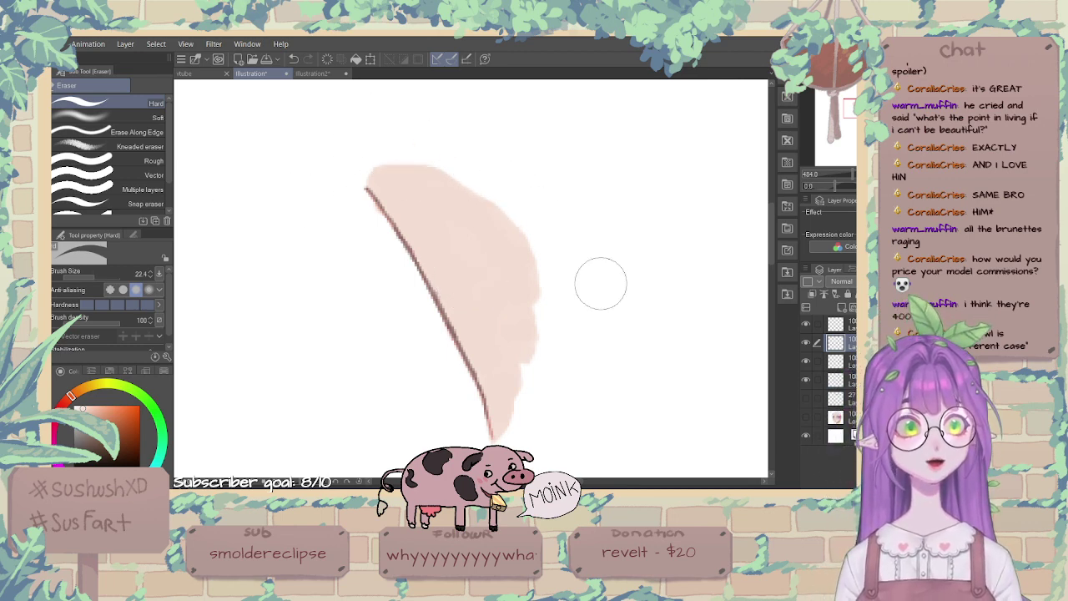
Smooth the skin patch's outer edge and taper its lower tip by alternating Pencil fills and Hard eraser strokes.
key(p)
scroll(522, 230, down, 3)
scroll(528, 317, up, 2)
drag(518, 255, 508, 340)
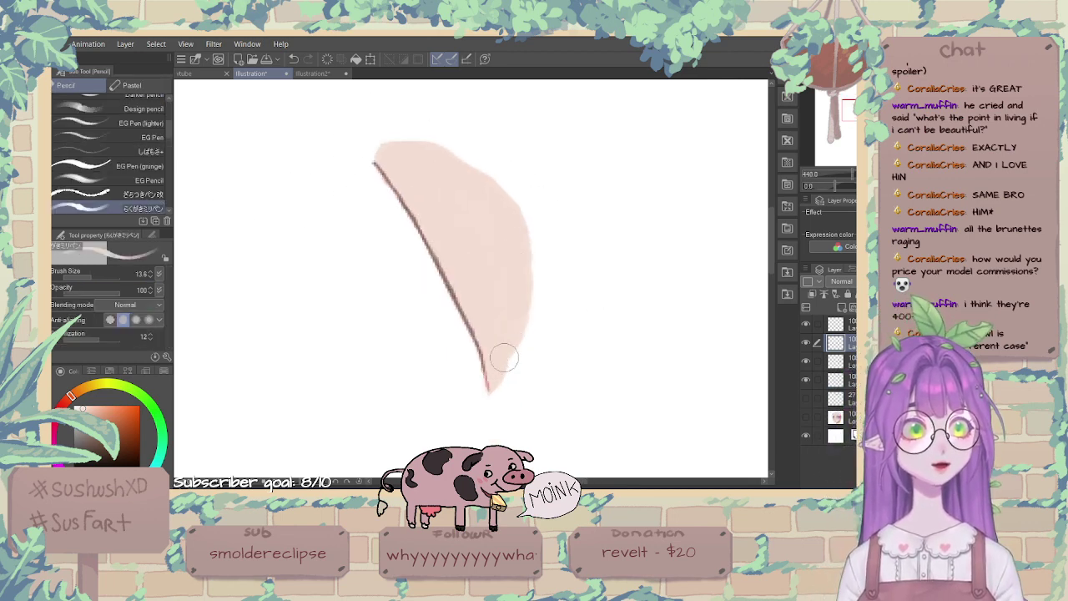
scroll(503, 265, down, 4)
key(e)
scroll(560, 345, up, 4)
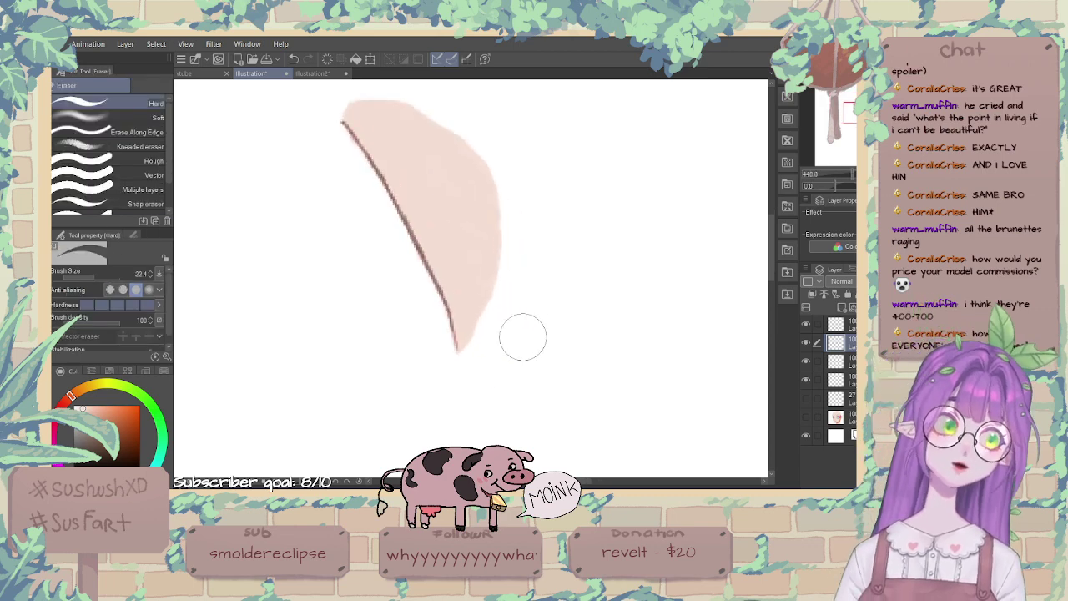
scroll(521, 329, down, 4)
scroll(516, 335, up, 3)
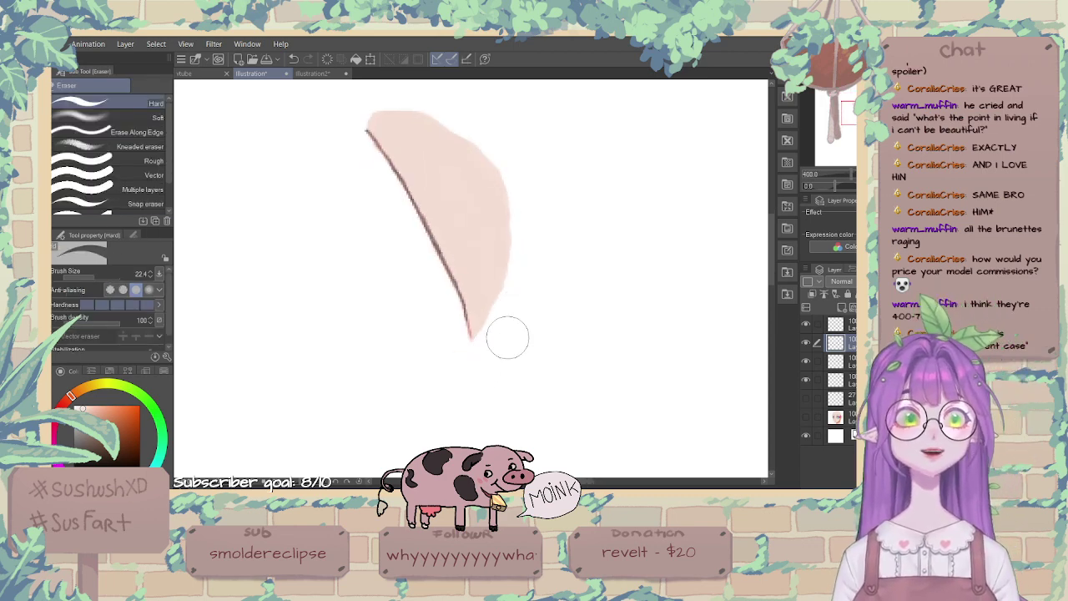
scroll(534, 296, down, 2)
scroll(477, 231, up, 1)
key(p)
scroll(477, 225, down, 3)
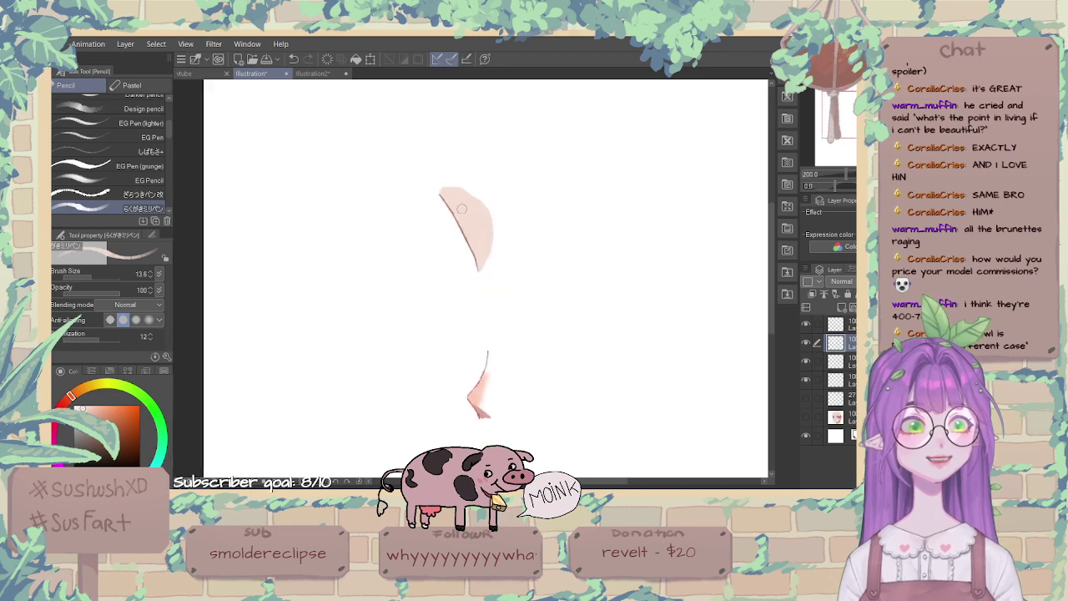
Sample the nose's peach colour and paint it at brush size 7.0 into the gap beside the nose bridge line.
scroll(501, 367, up, 5)
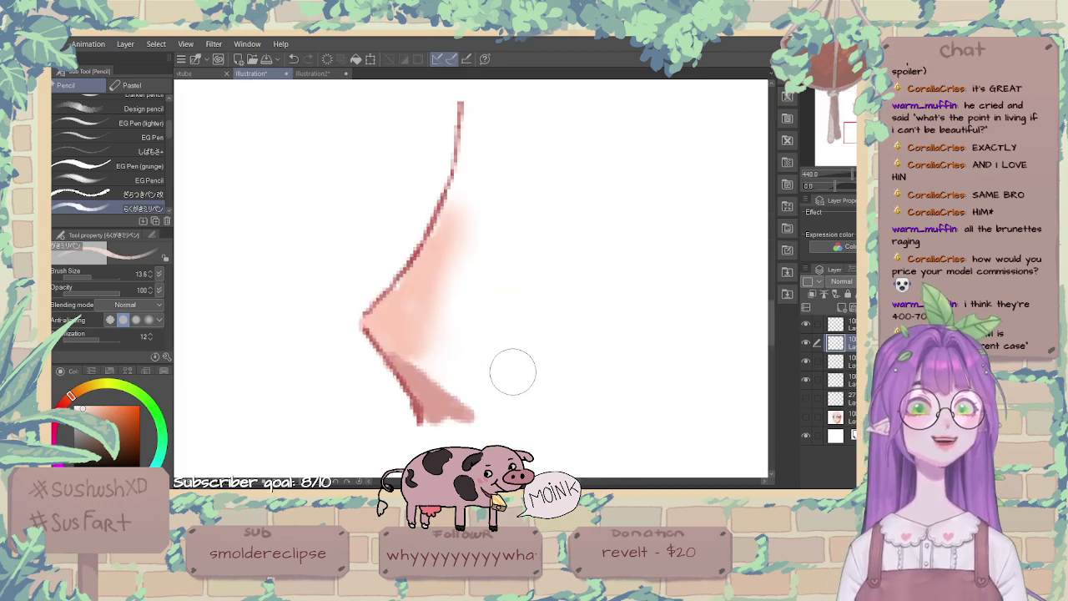
alt+click(398, 316)
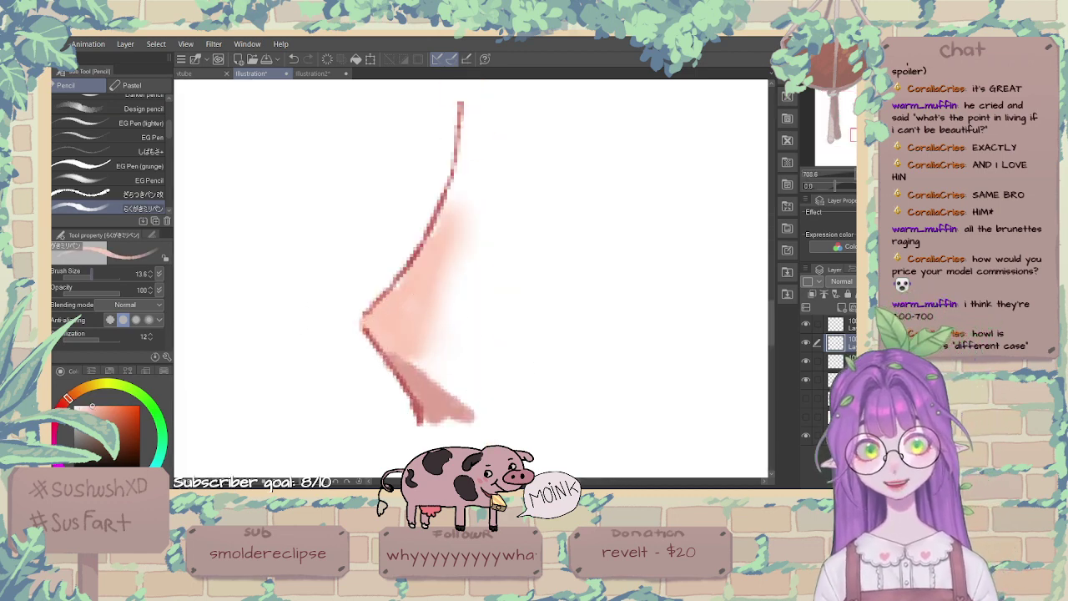
key([)
key([)
key([)
key([)
mouse_move(426, 263)
mouse_down()
mouse_move(444, 219)
mouse_move(440, 243)
mouse_up()
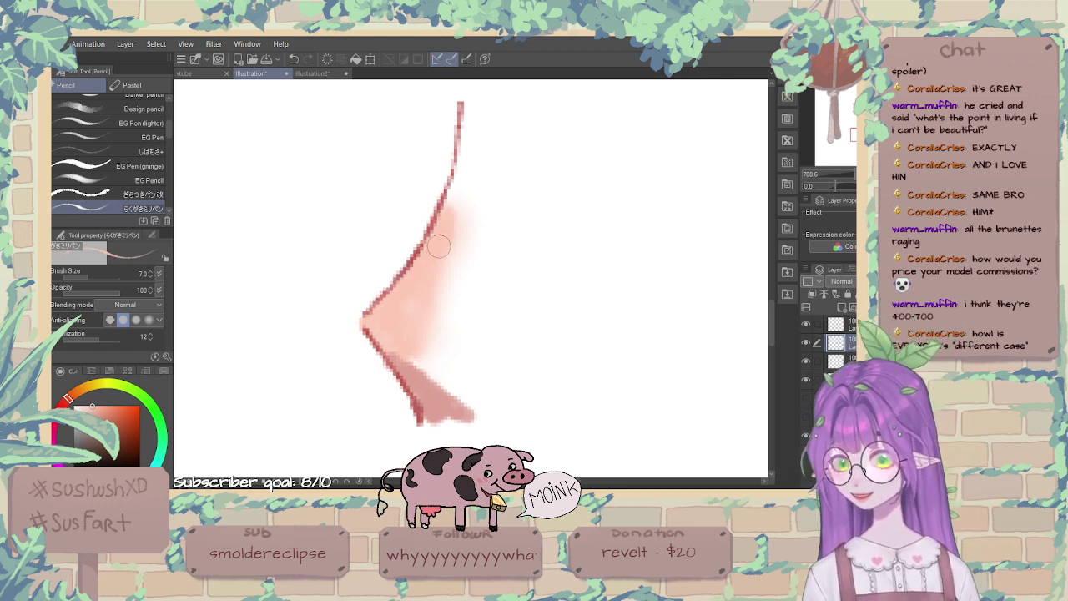
Reduce the Hard eraser to size 11.5 and redo the peach fill beside the nose bridge on the nose skin layer with the Pencil at size 7.0.
key(e)
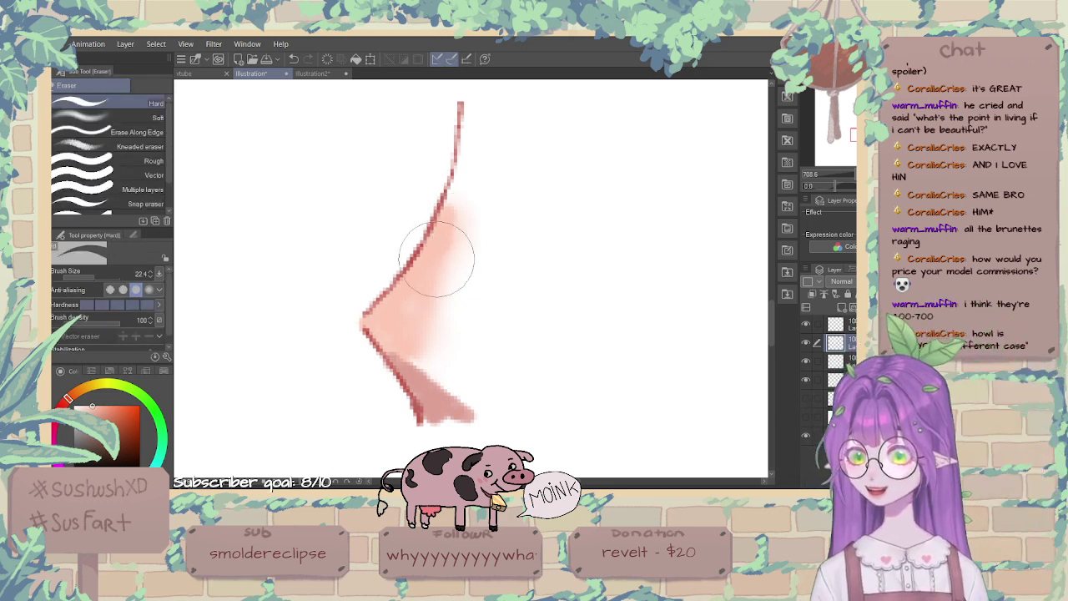
key([)
key([)
key([)
key([)
key([)
key([)
key([)
key(])
key(])
key(])
key(])
key(])
key(])
key([)
key([)
key([)
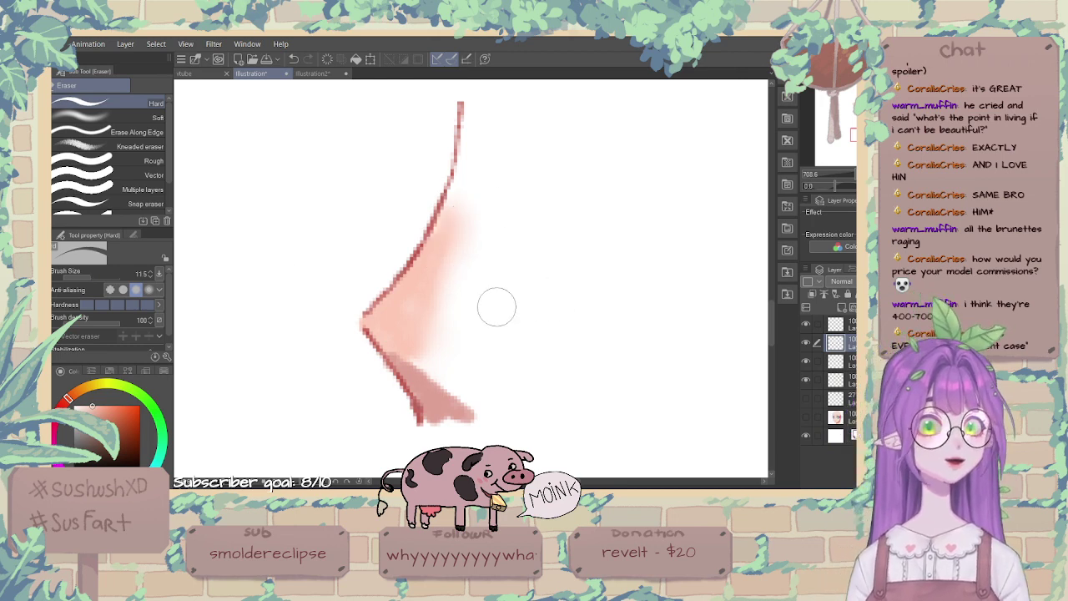
key(ctrl+z)
key(ctrl+y)
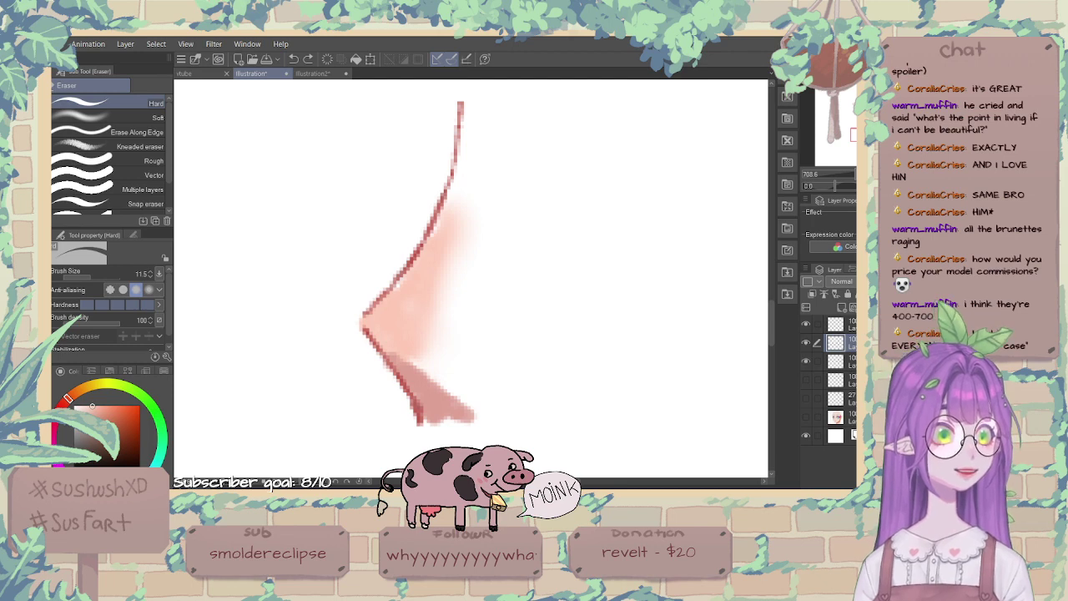
key(p)
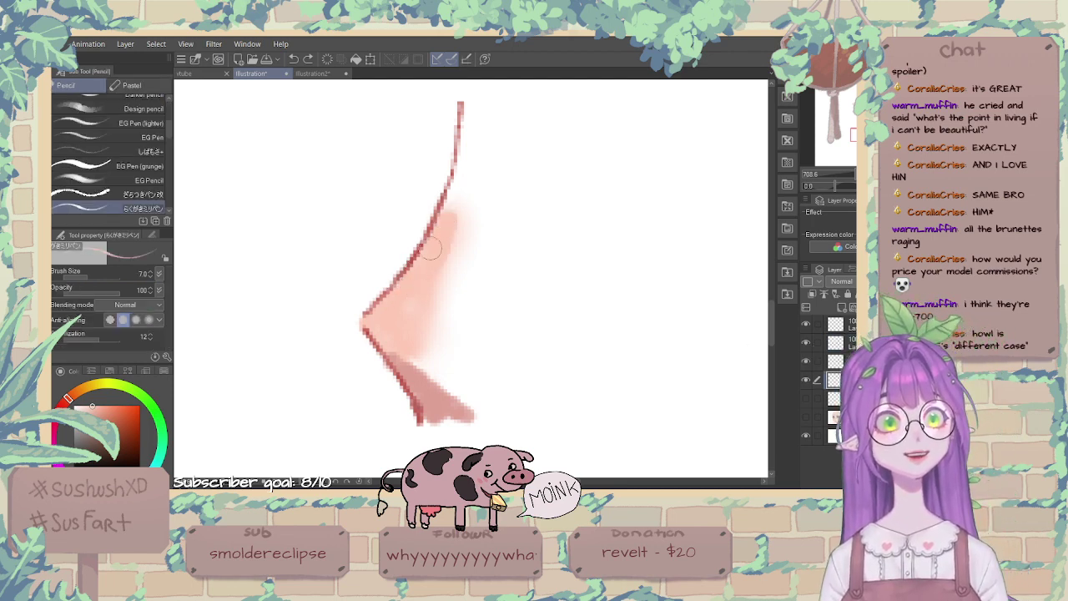
key(e)
mouse_move(462, 217)
mouse_down()
mouse_move(460, 202)
mouse_move(448, 276)
mouse_move(473, 262)
mouse_up()
key(ctrl+z)
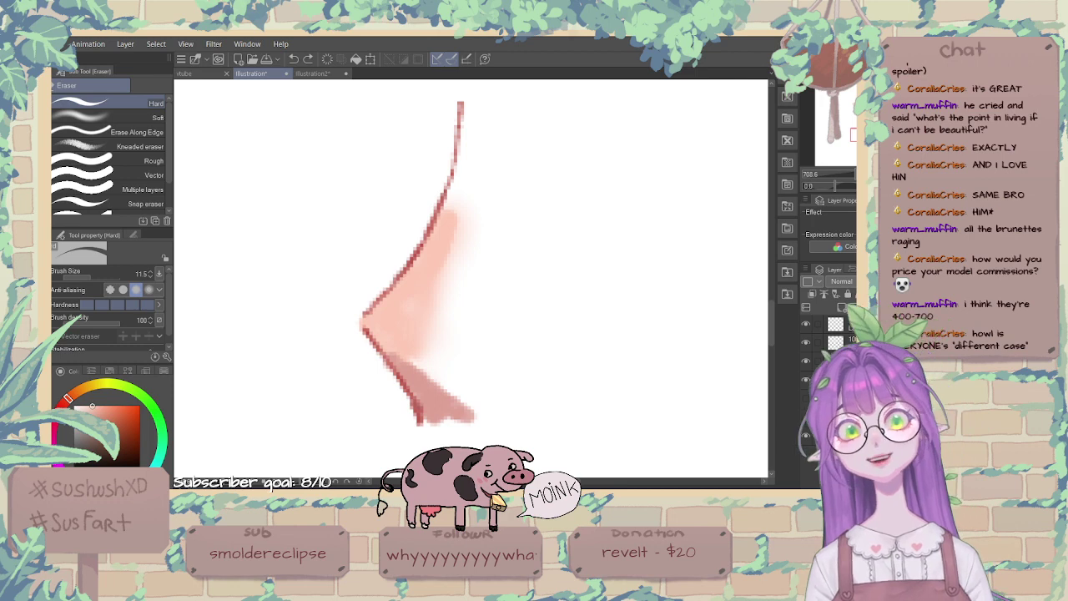
Soften the outer and lower edges of the nose's peach skin with the Blur tool at size 9.7.
key(p)
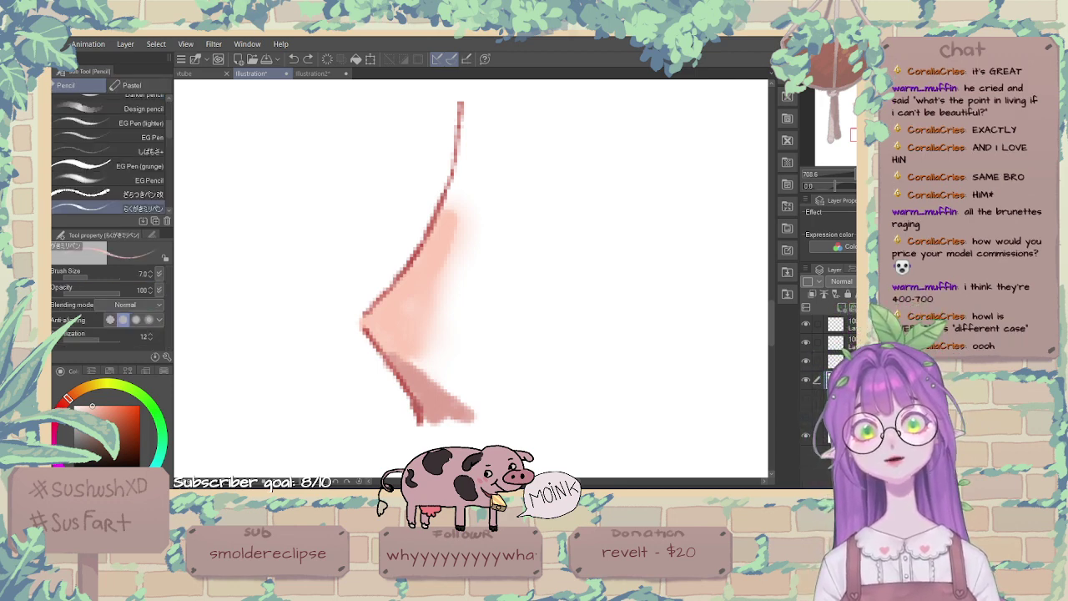
key(j)
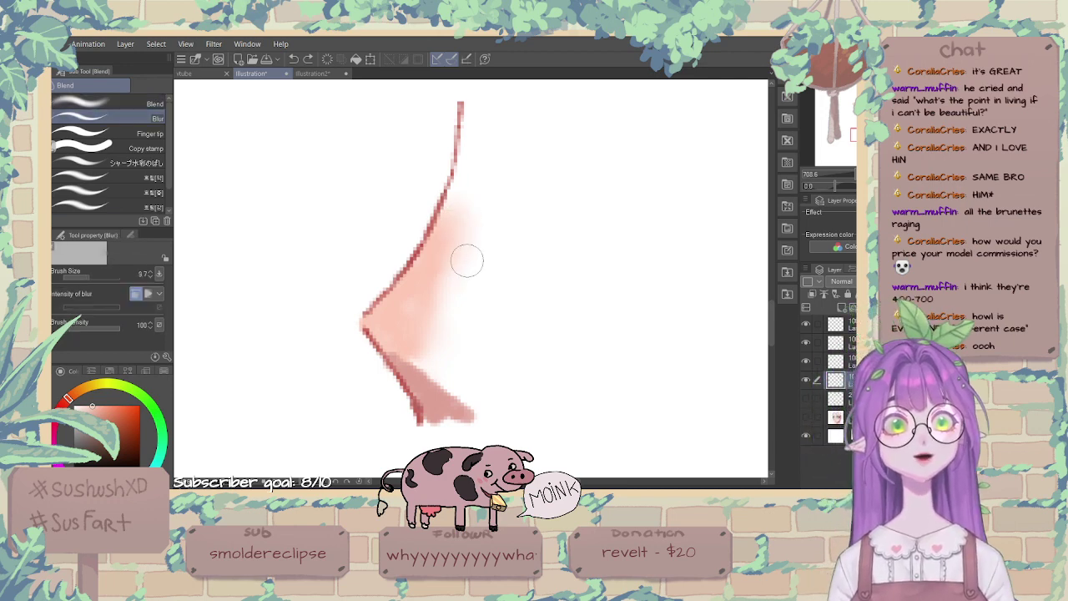
mouse_move(440, 359)
mouse_down()
mouse_move(417, 350)
mouse_move(424, 362)
mouse_move(405, 342)
mouse_move(407, 359)
mouse_up()
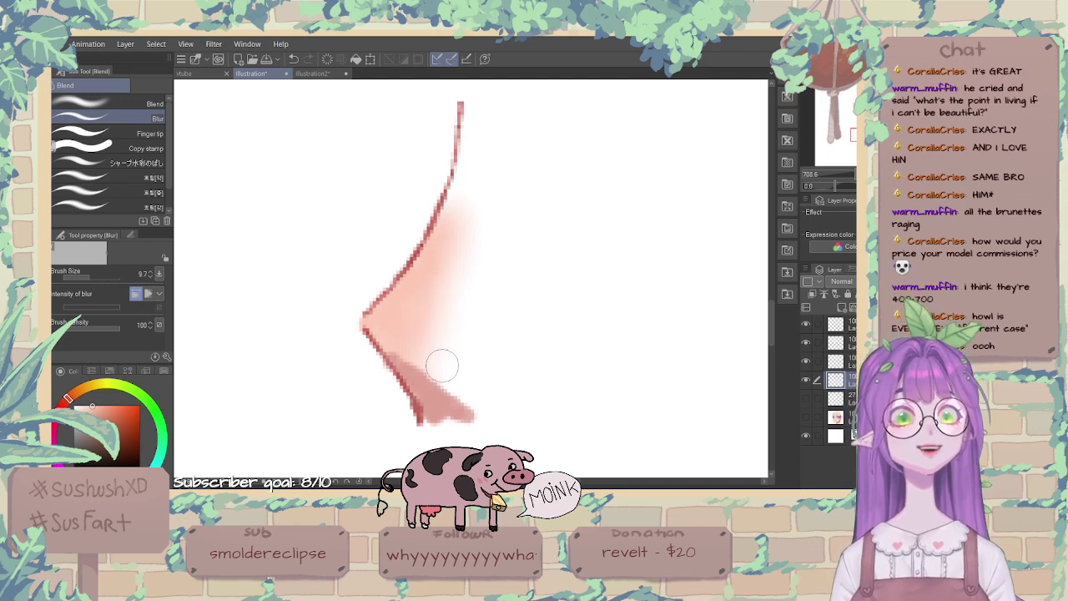
Extend the dusky shadow under the nose into a rounded lower end on its own layer with the Pencil at size 3.6.
scroll(400, 331, up, 1)
scroll(401, 330, down, 4)
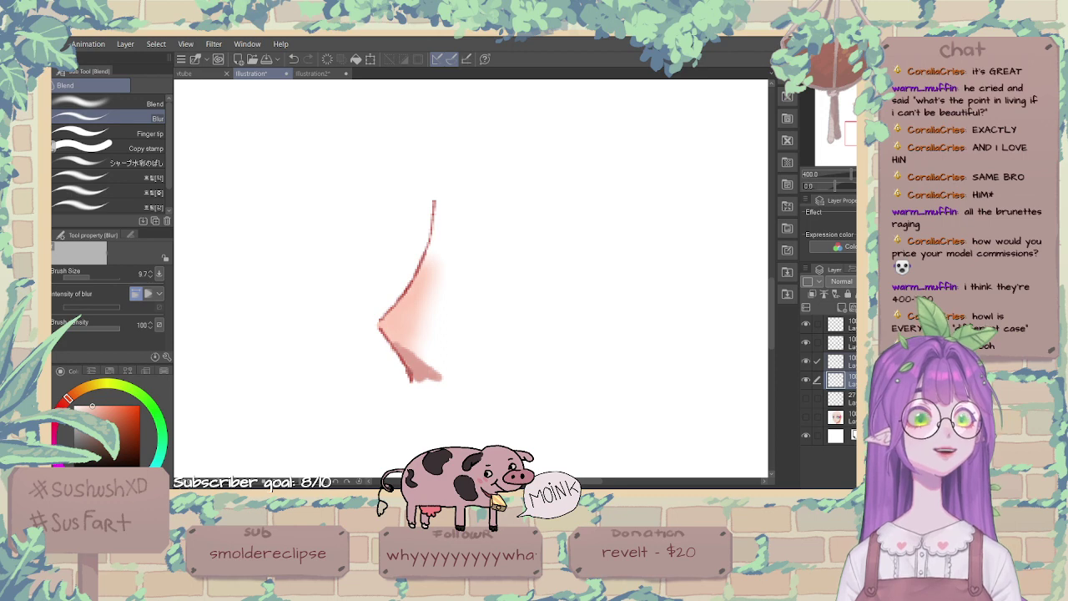
scroll(469, 416, up, 4)
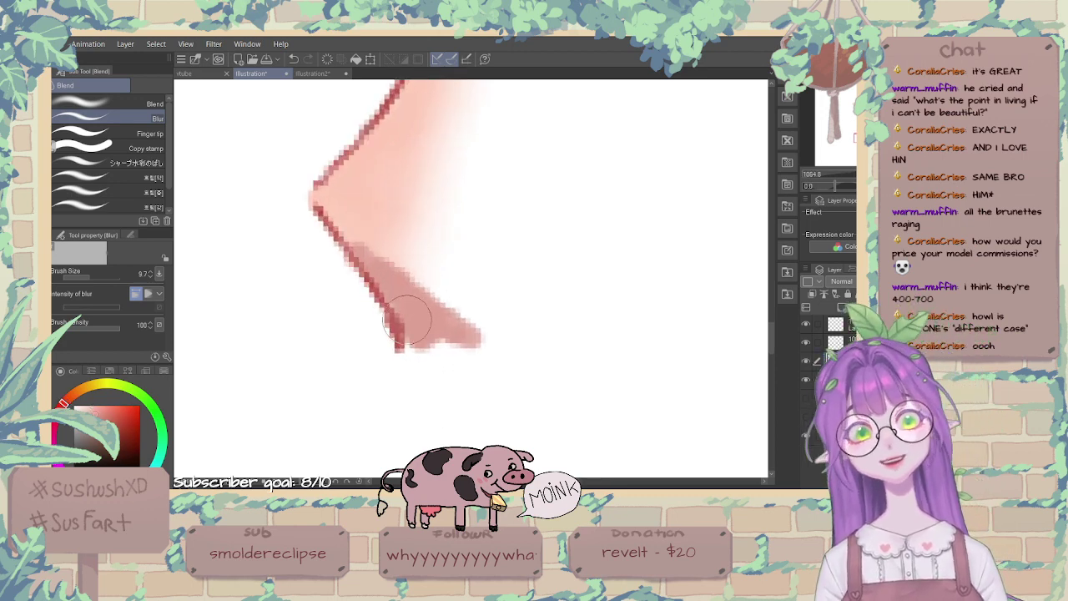
key(p)
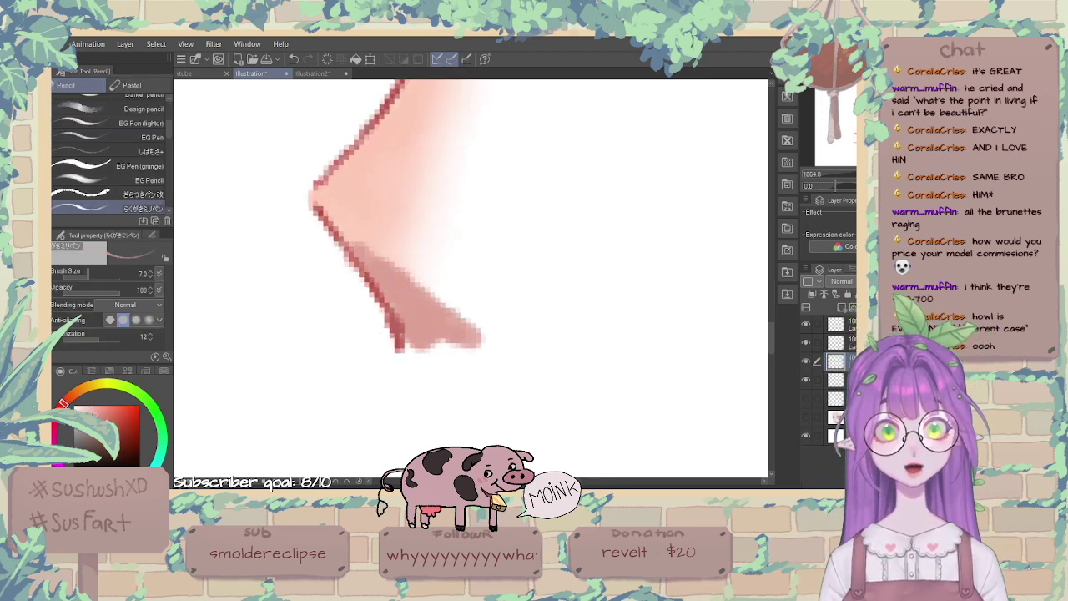
click(84, 276)
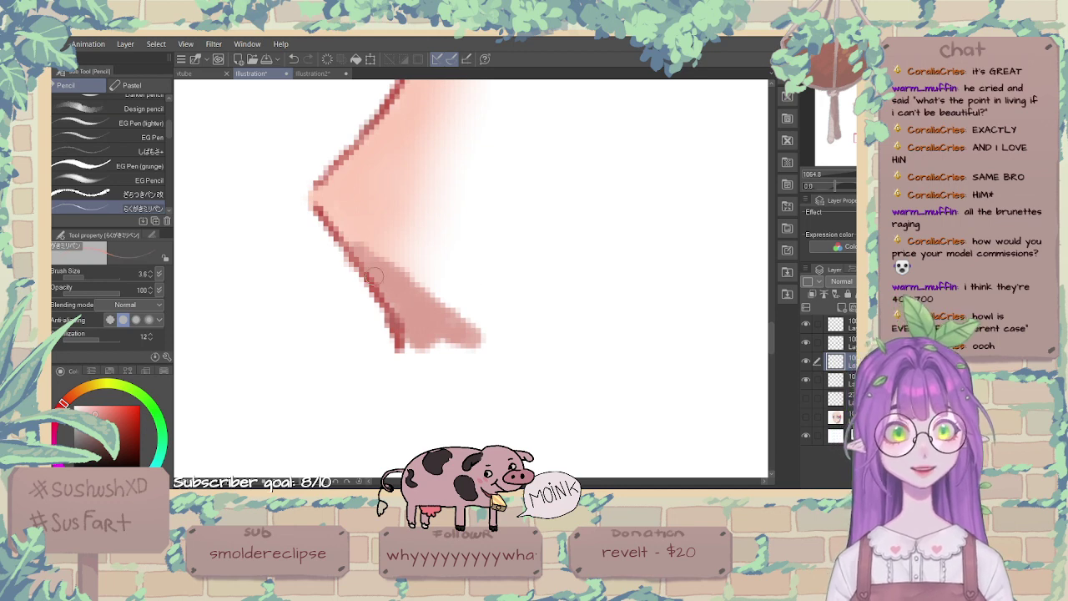
mouse_move(373, 277)
mouse_down()
mouse_move(413, 351)
mouse_move(448, 335)
mouse_move(413, 357)
mouse_move(462, 337)
mouse_move(413, 357)
mouse_move(451, 358)
mouse_up()
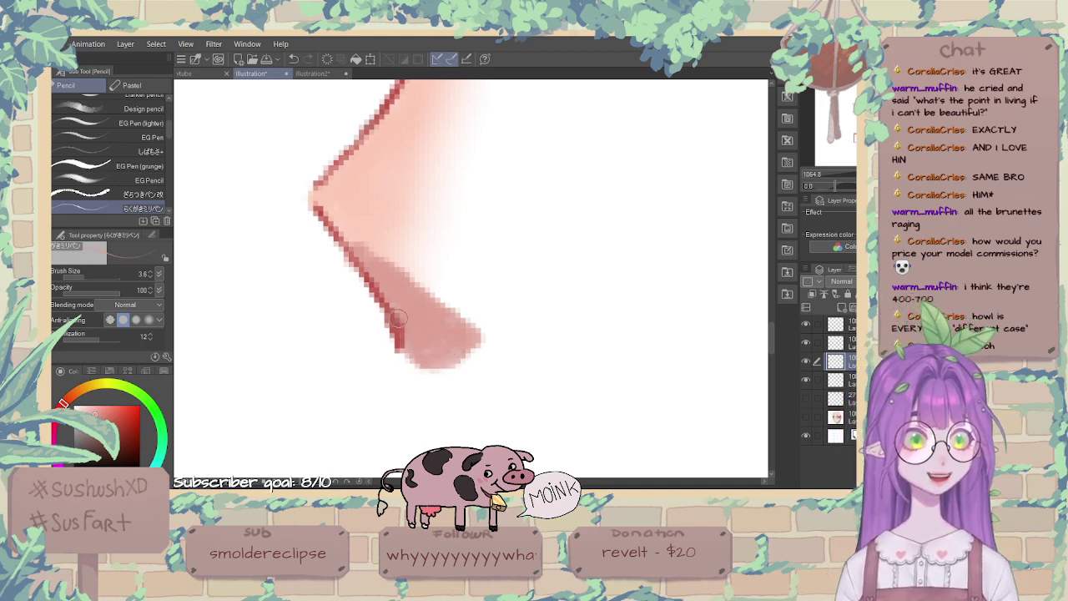
key(e)
scroll(358, 332, down, 6)
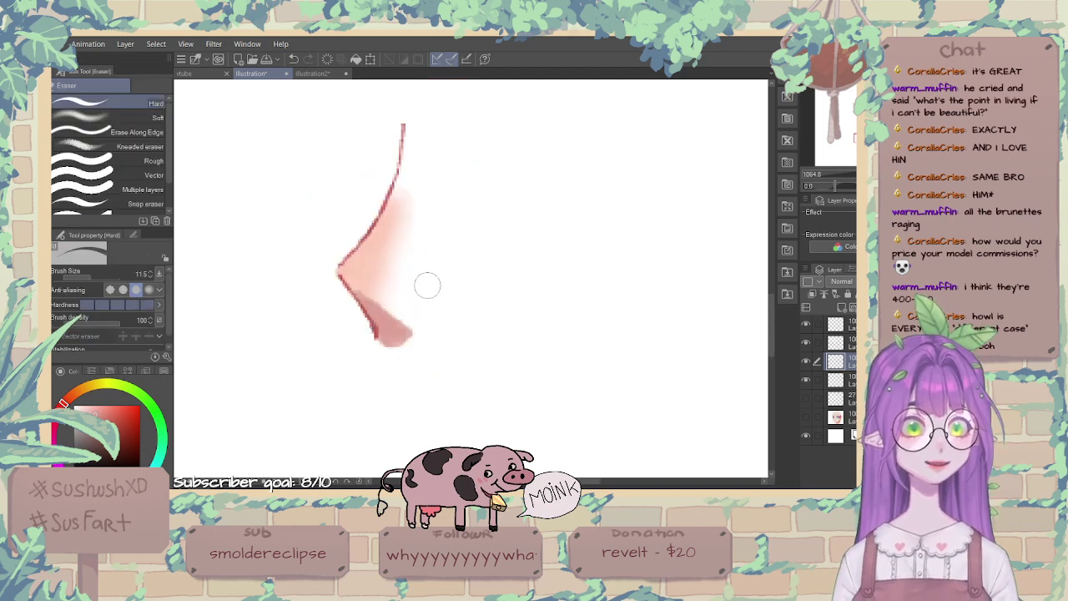
key(p)
scroll(457, 280, up, 2)
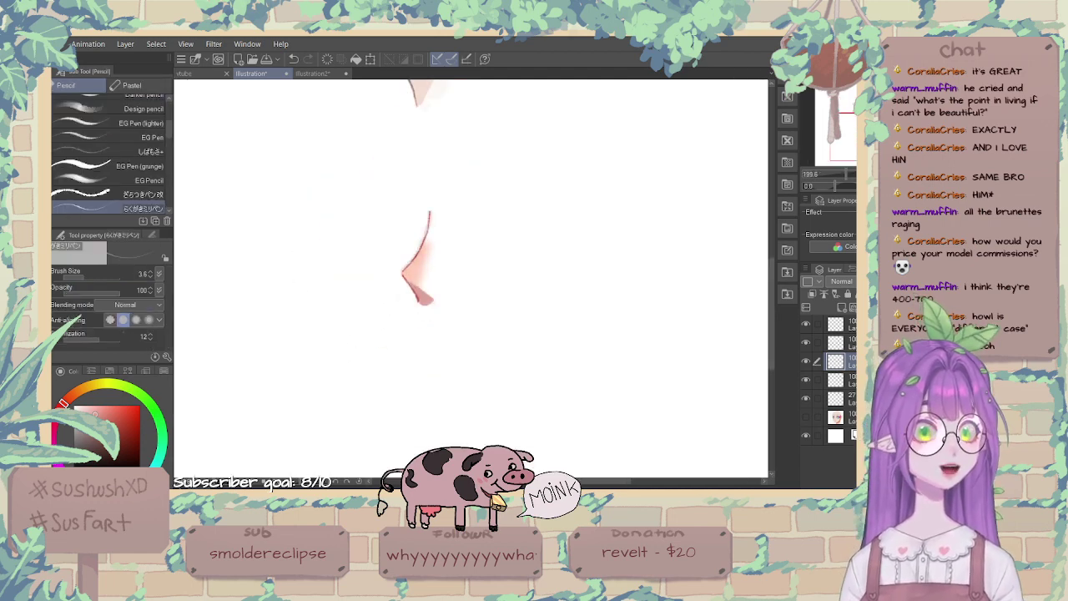
Delete the face artwork layer, the white paper layer and the hidden layer above the artwork.
scroll(515, 292, down, 3)
scroll(445, 161, up, 1)
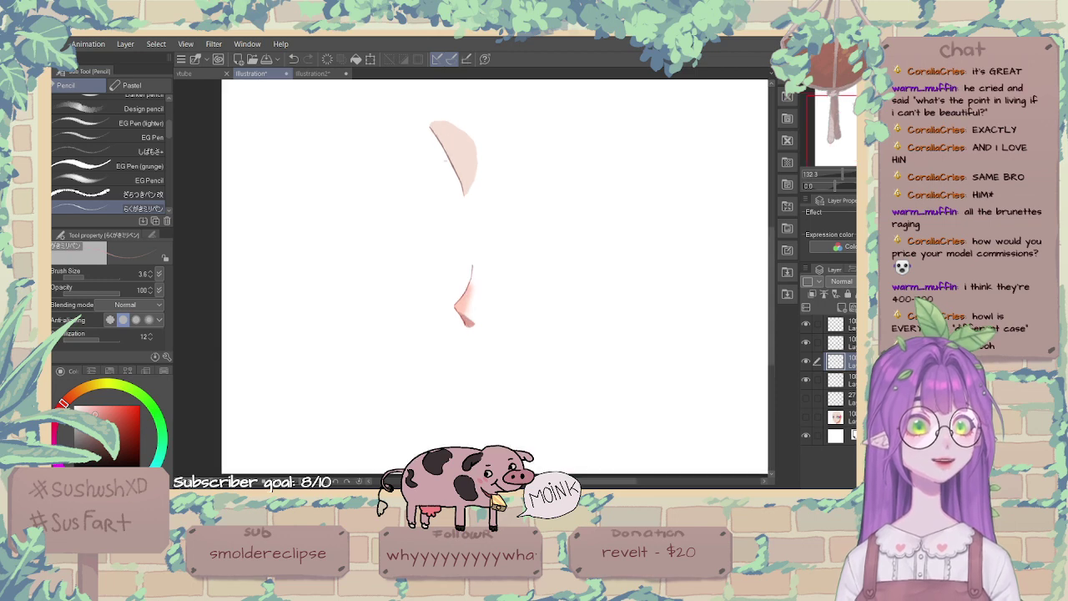
click(842, 417)
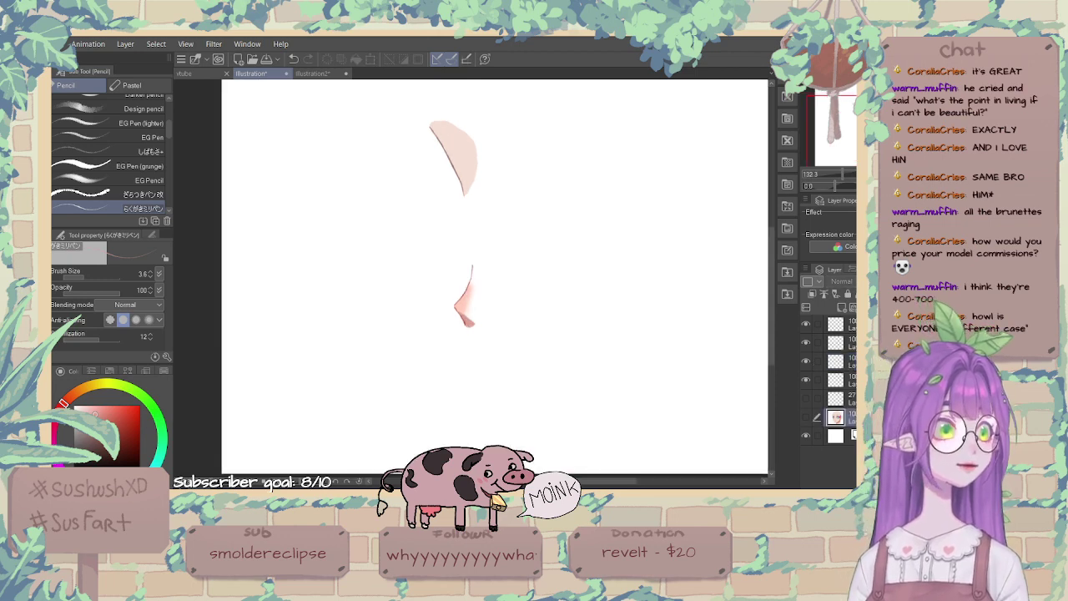
key(Delete)
key(Delete)
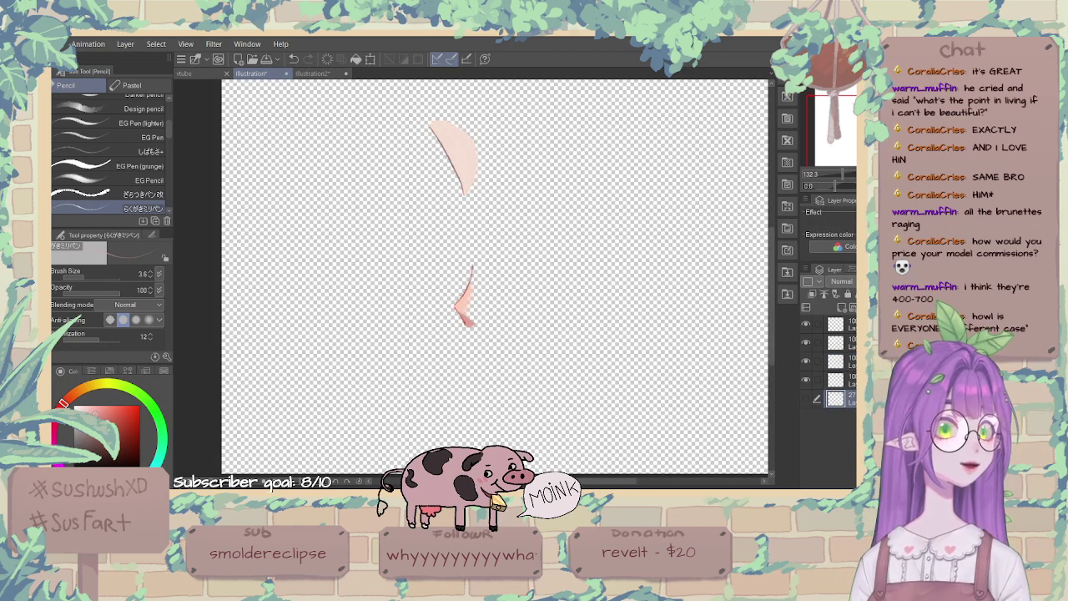
key(Delete)
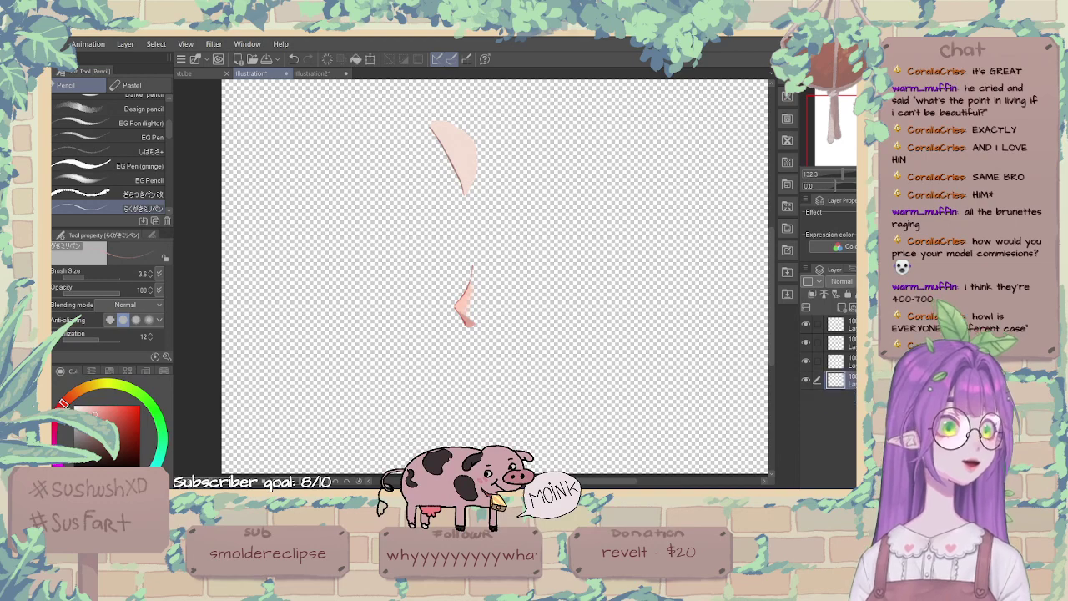
Toggle the visibility of the remaining layers to examine which nose or brow part each one holds.
click(843, 361)
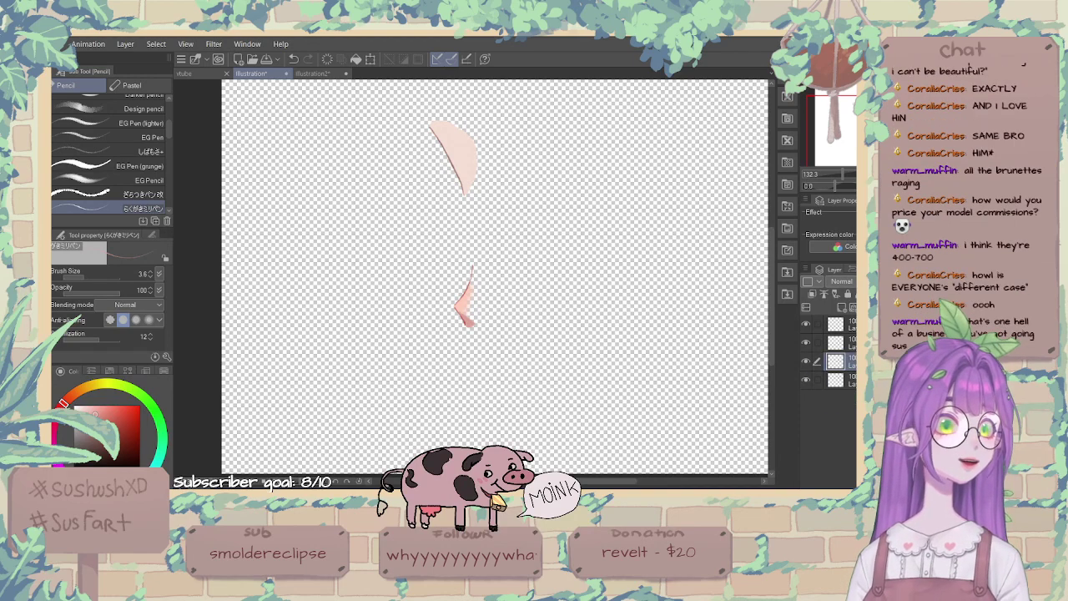
scroll(462, 306, up, 4)
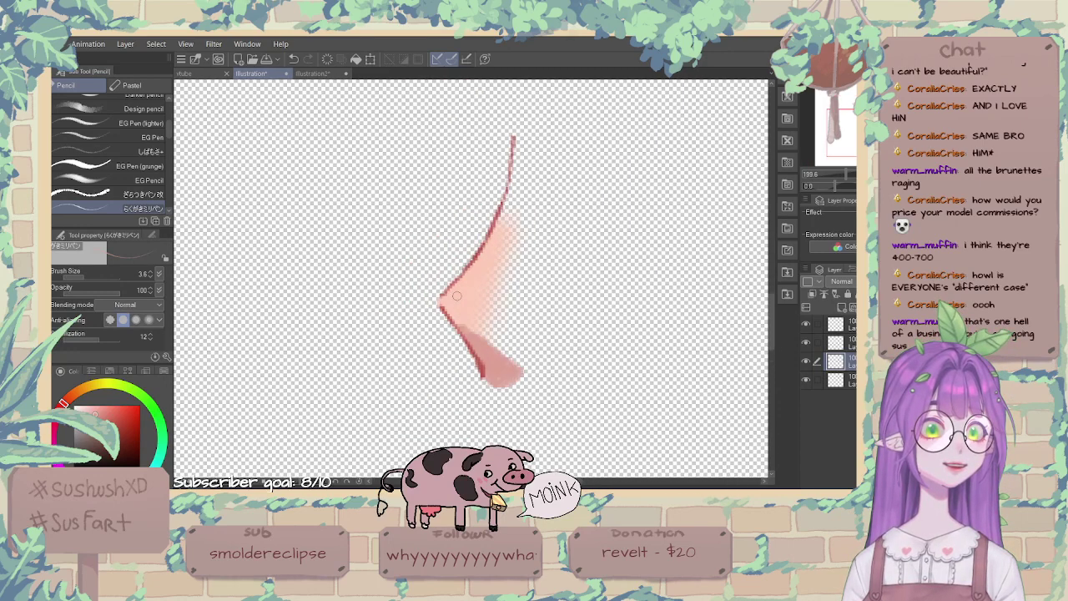
scroll(461, 306, down, 2)
scroll(509, 322, up, 2)
click(807, 342)
click(807, 343)
click(841, 342)
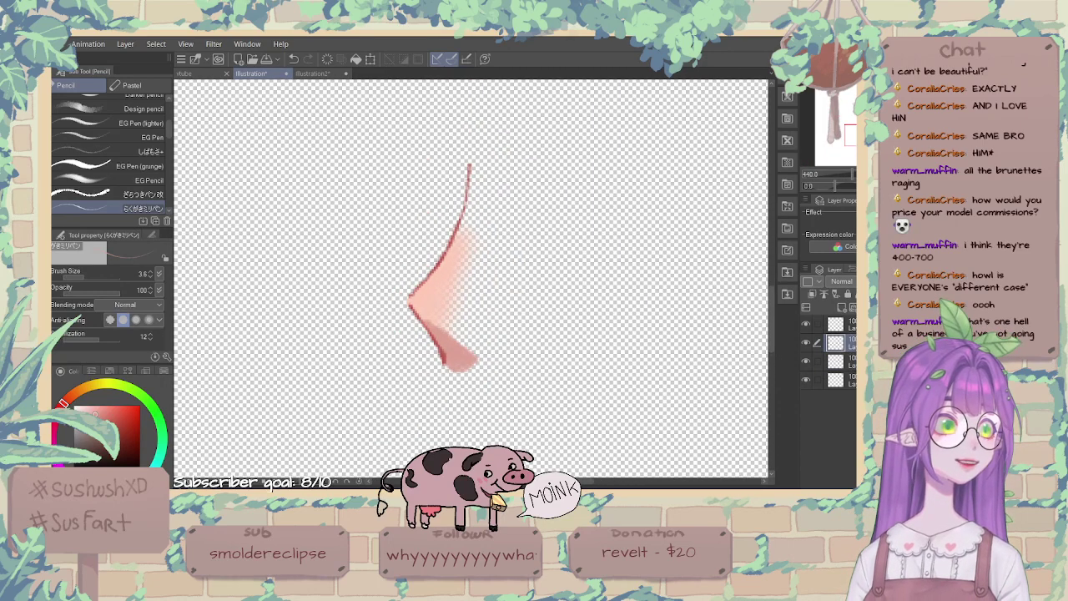
click(807, 342)
click(806, 342)
click(806, 323)
Select the brow area on the top layer with a rectangle and cut and paste its line onto a separate layer.
click(841, 324)
scroll(558, 330, down, 2)
drag(518, 286, 512, 438)
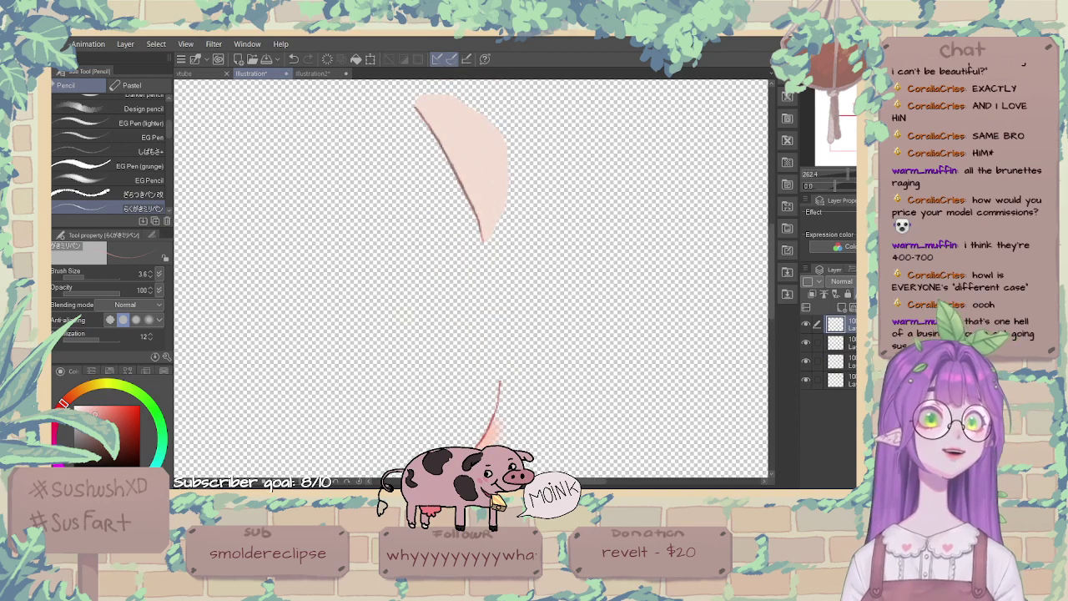
key(m)
scroll(557, 266, down, 1)
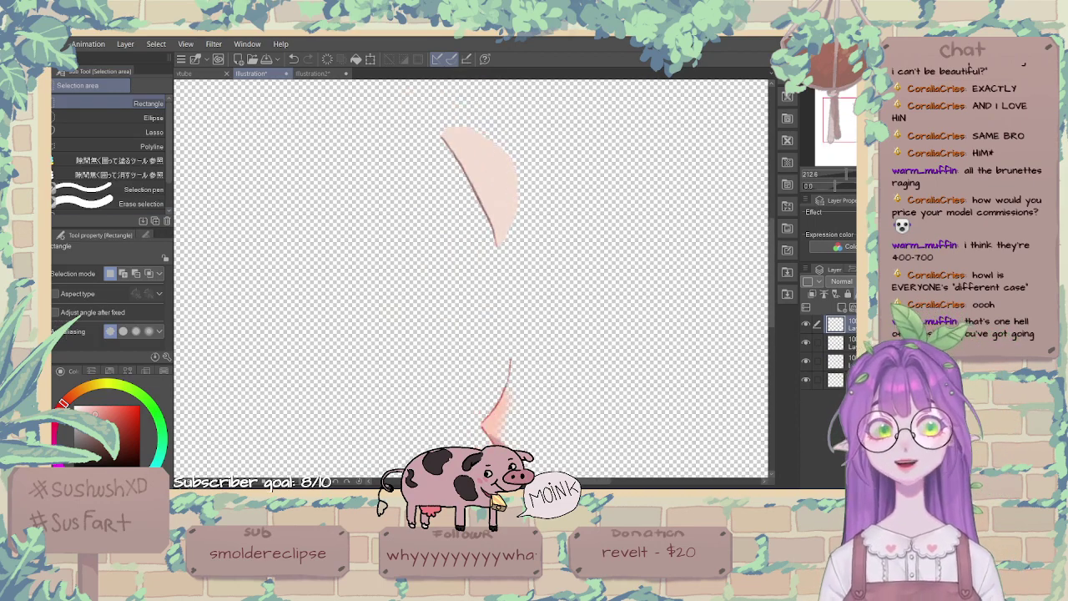
drag(377, 116, 561, 291)
click(481, 307)
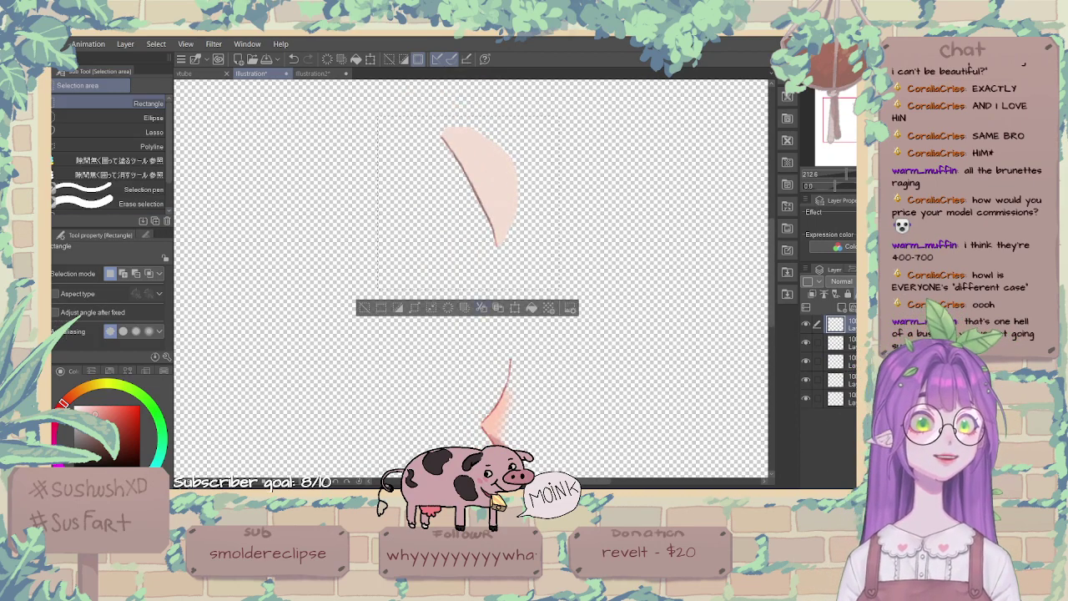
Merge the separated brow line layer down into the brow skin patch layer and check the merged layer's visibility.
click(806, 324)
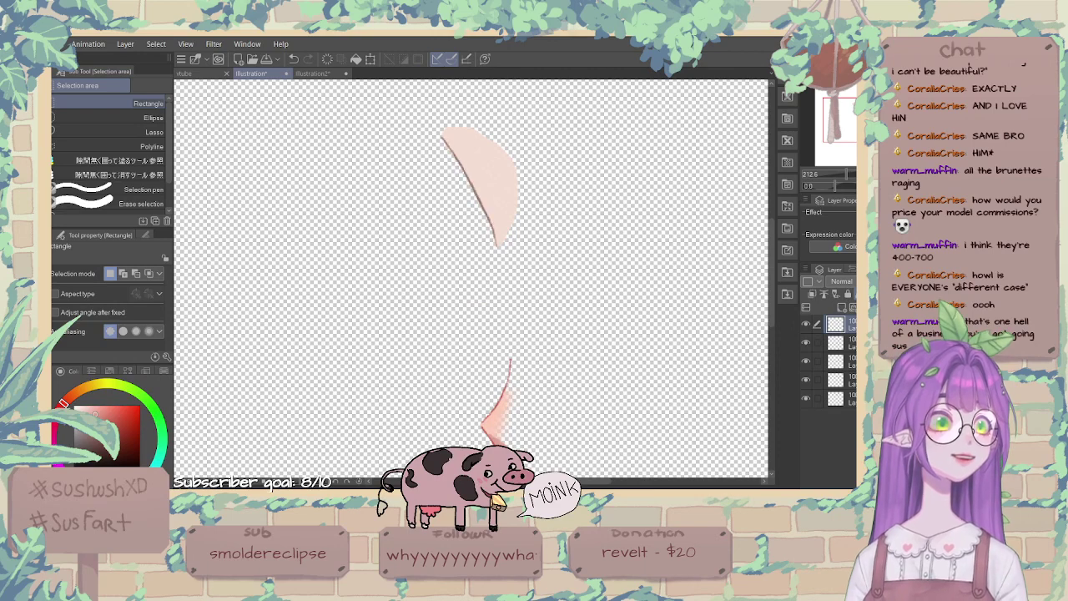
click(845, 342)
click(806, 360)
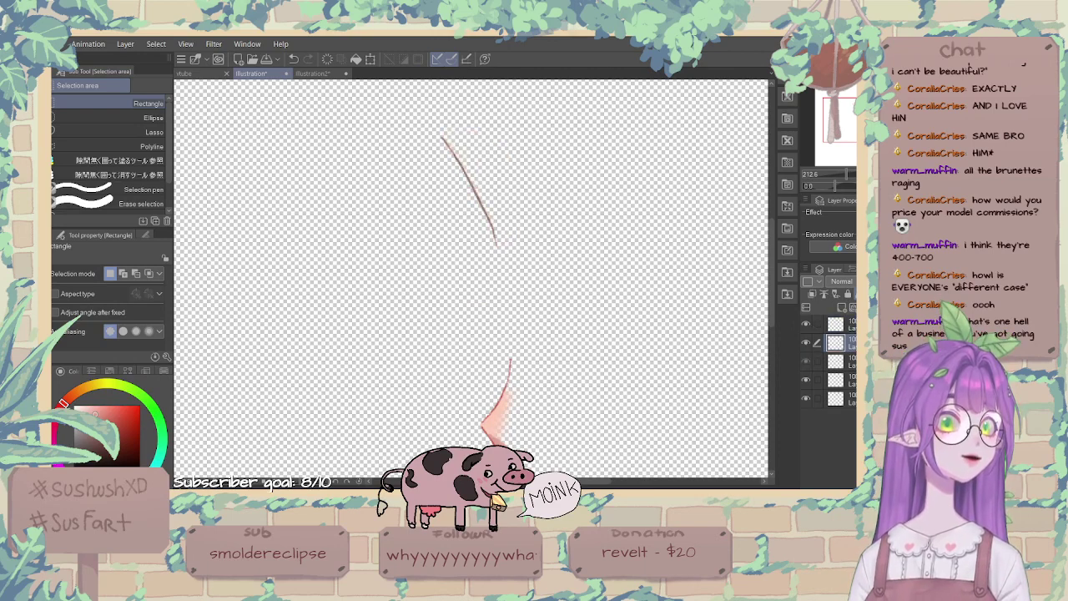
click(806, 360)
key(ctrl+e)
click(806, 343)
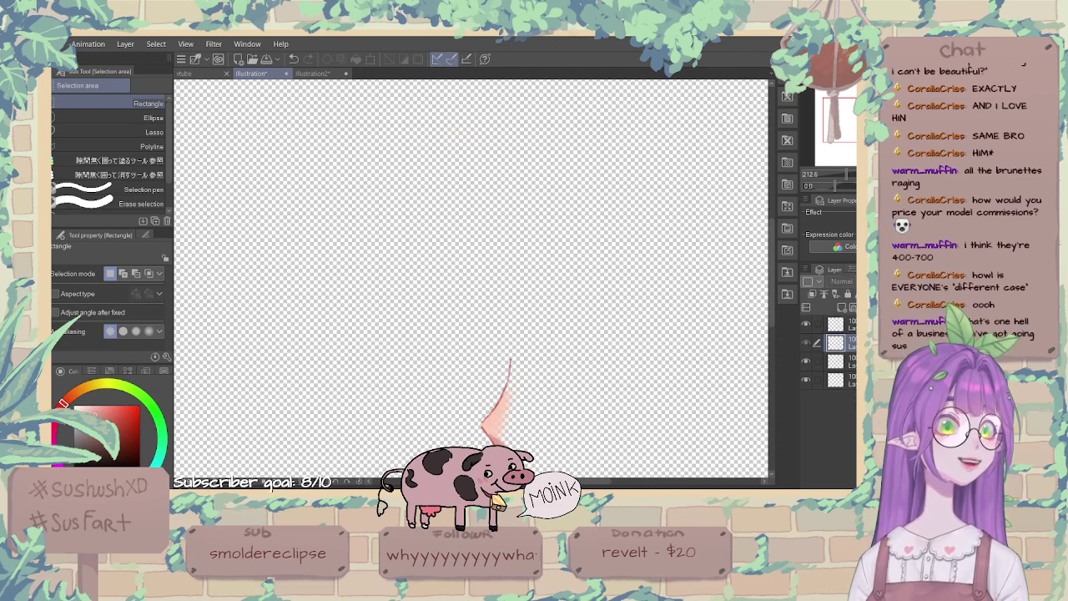
click(806, 343)
click(806, 342)
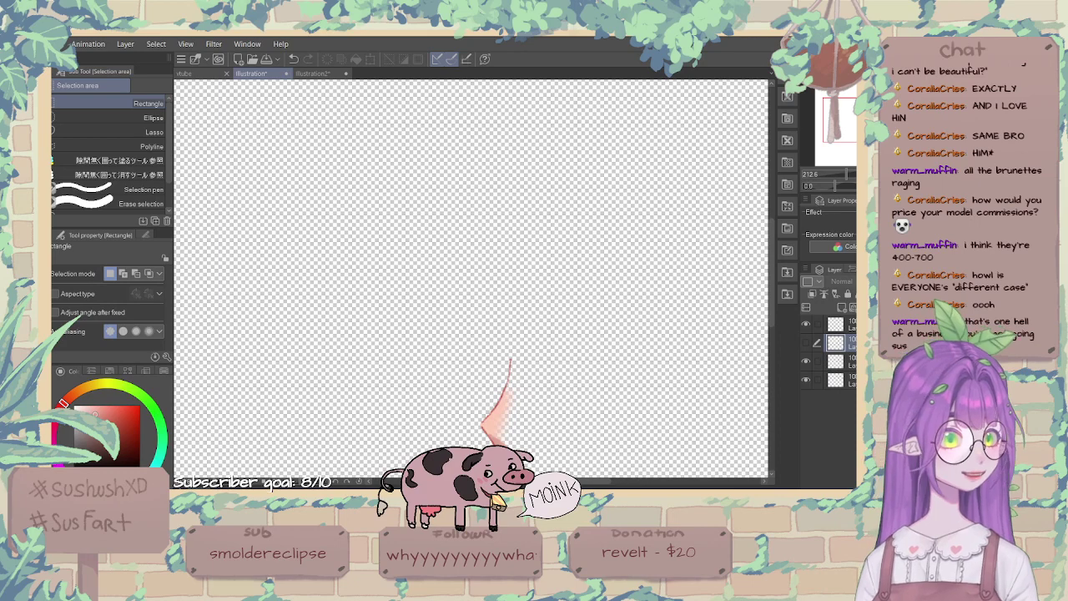
click(806, 342)
Toggle the visibility of the nose's shadow, skin and line layers to examine what each one contains.
click(806, 360)
drag(533, 422, 512, 349)
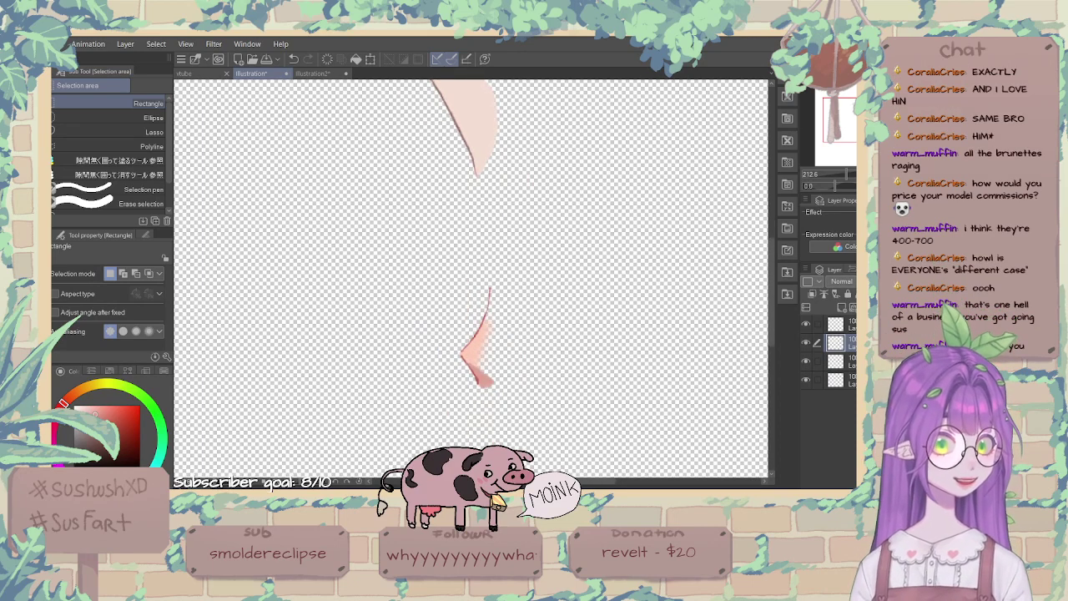
scroll(511, 349, up, 2)
click(817, 361)
click(806, 360)
click(806, 361)
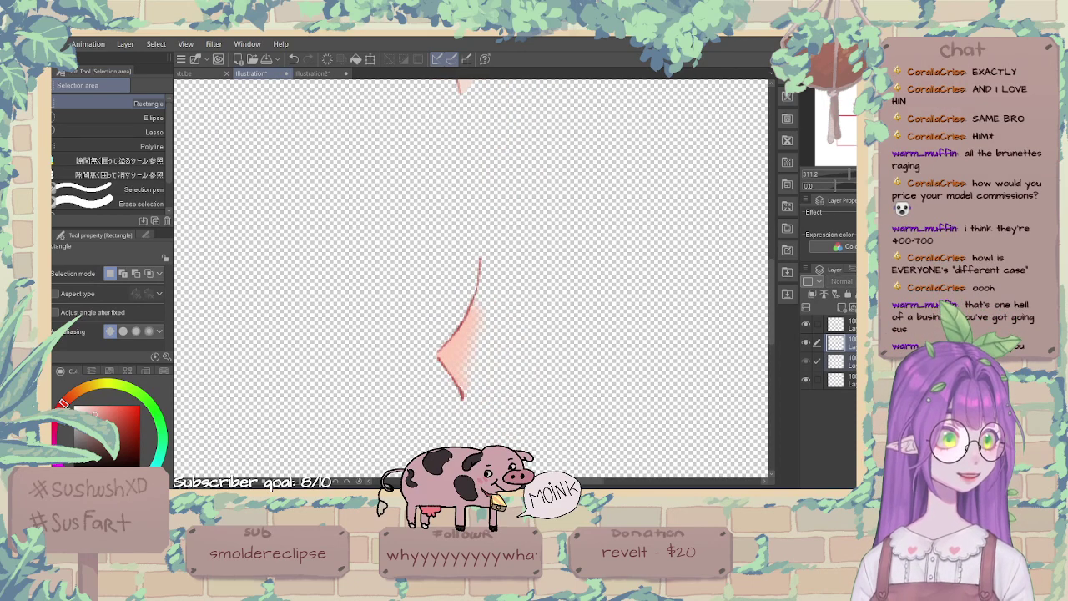
click(806, 380)
click(806, 380)
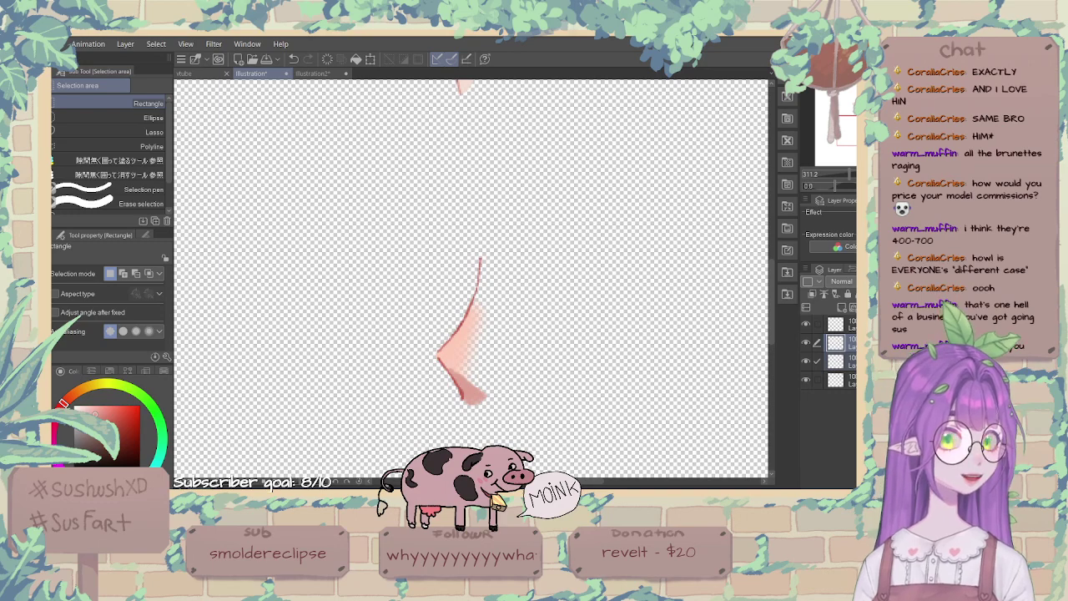
click(806, 343)
click(806, 342)
click(805, 324)
click(839, 324)
click(839, 342)
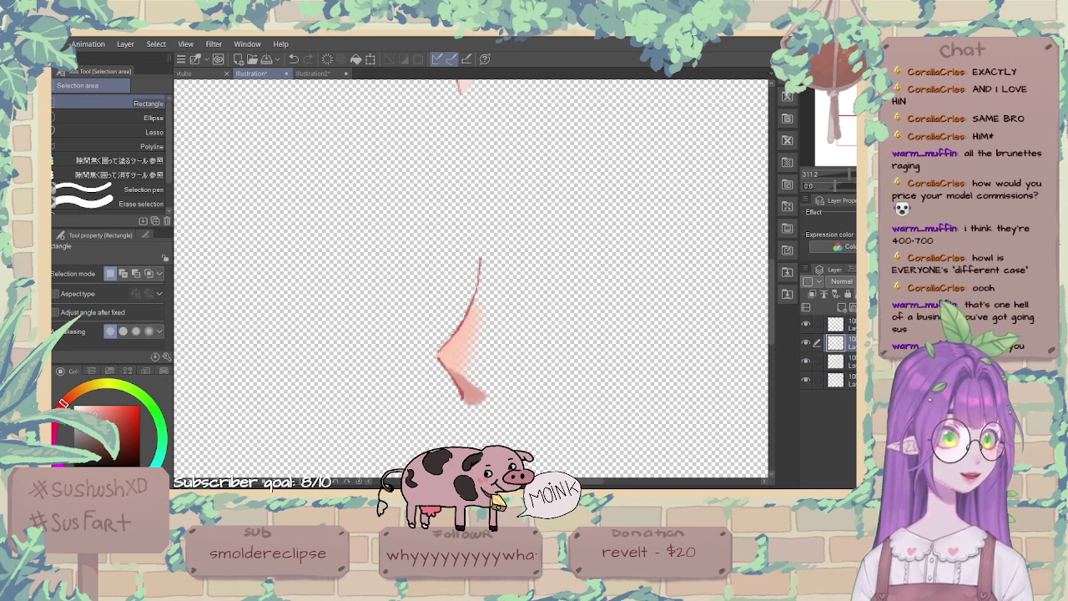
Select the nose bridge line above the tip with a rectangle and cut and paste it onto a separate layer.
scroll(451, 368, up, 5)
drag(453, 376, 475, 385)
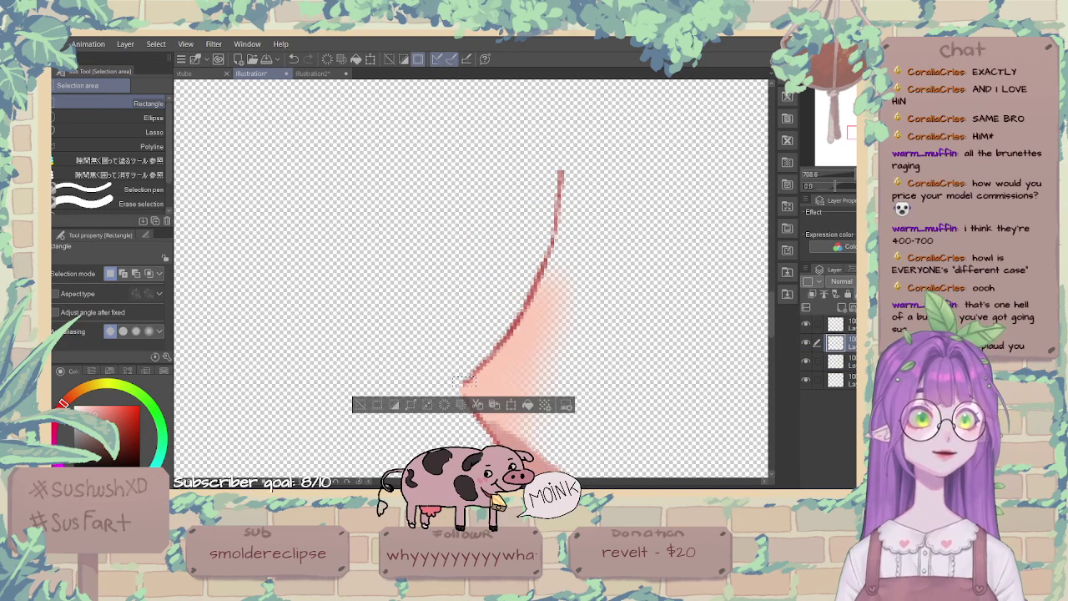
drag(429, 147, 673, 390)
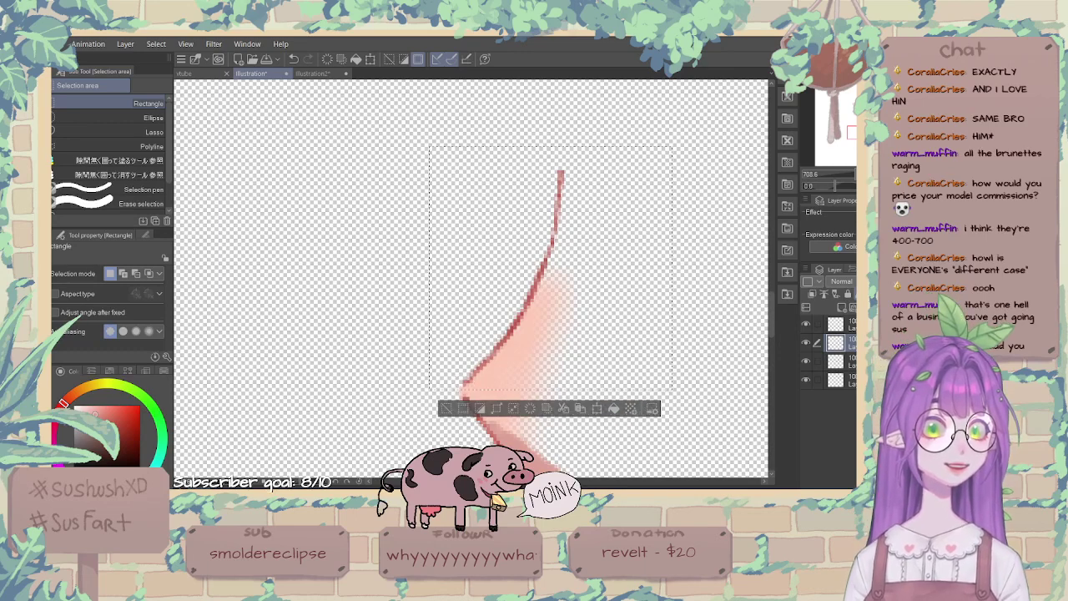
scroll(618, 338, down, 3)
click(593, 388)
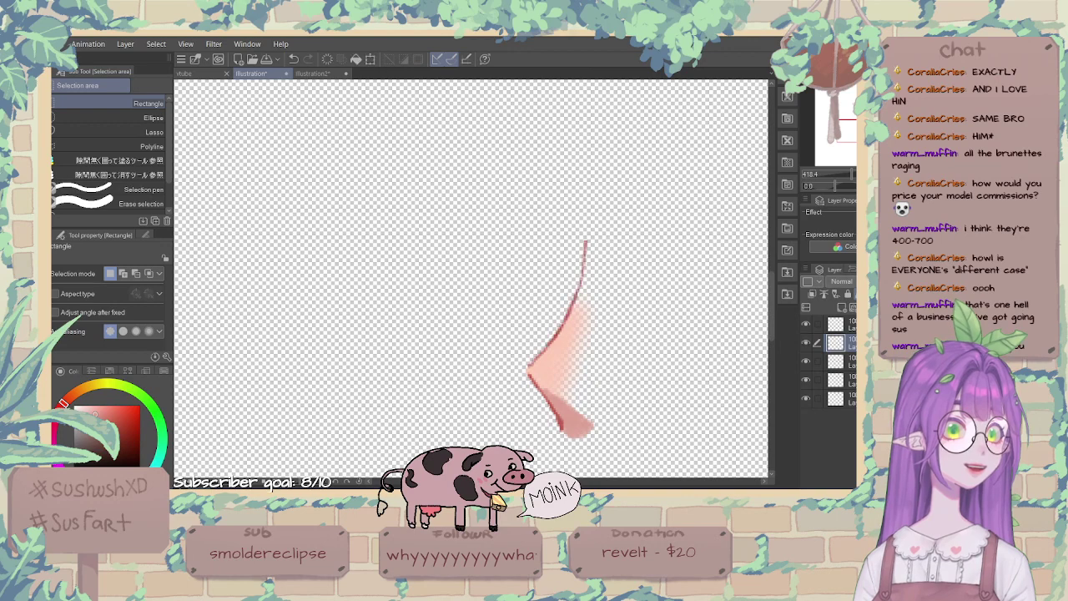
Crop the canvas closely around the brow and nose pieces and save the file as nose.psd.
scroll(555, 300, down, 3)
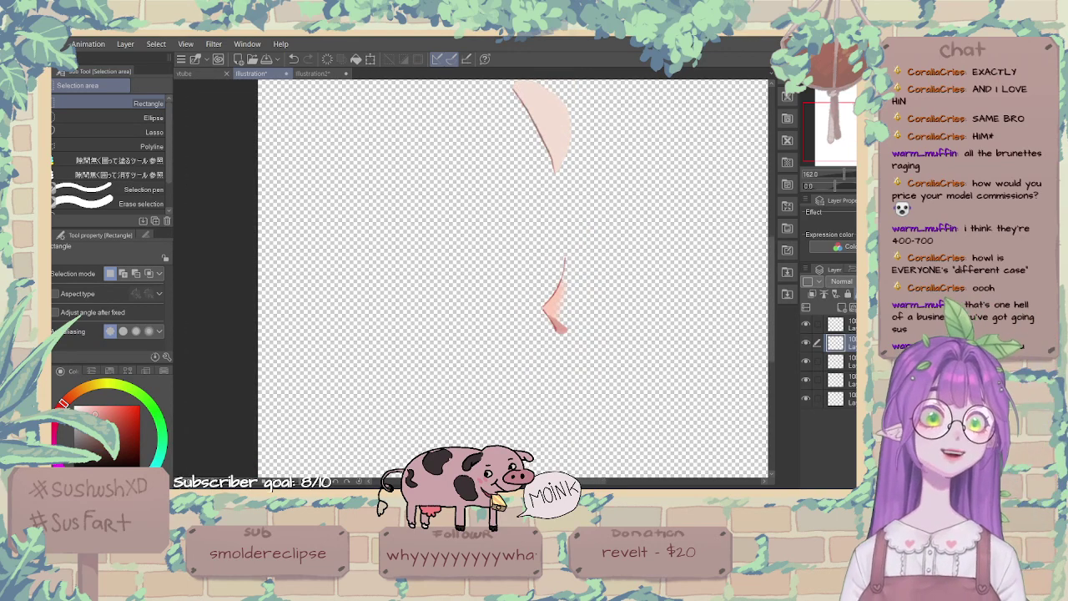
scroll(513, 280, down, 3)
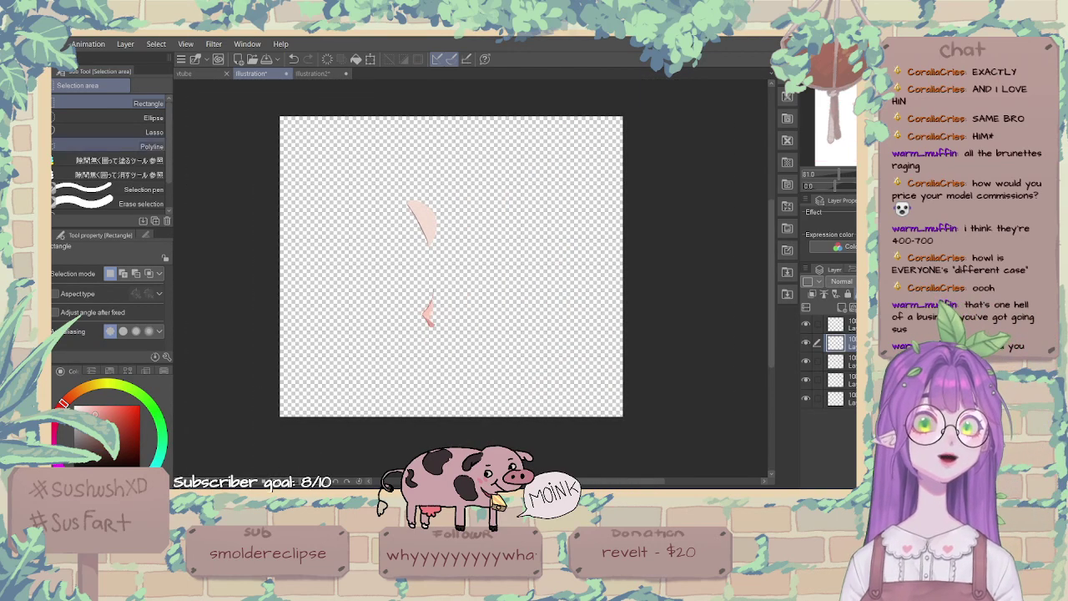
drag(339, 152, 518, 371)
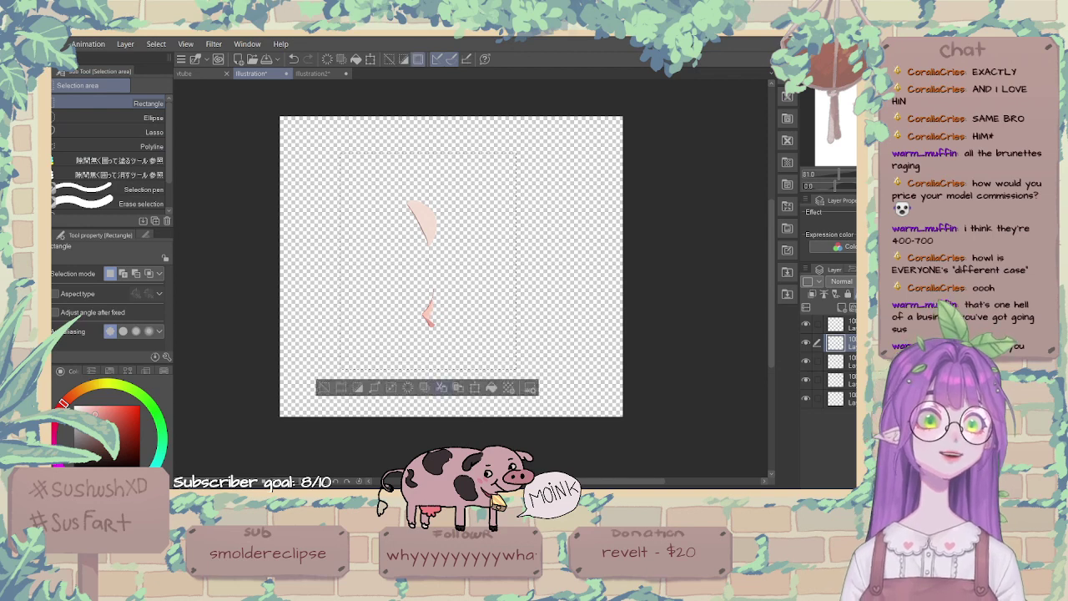
click(340, 388)
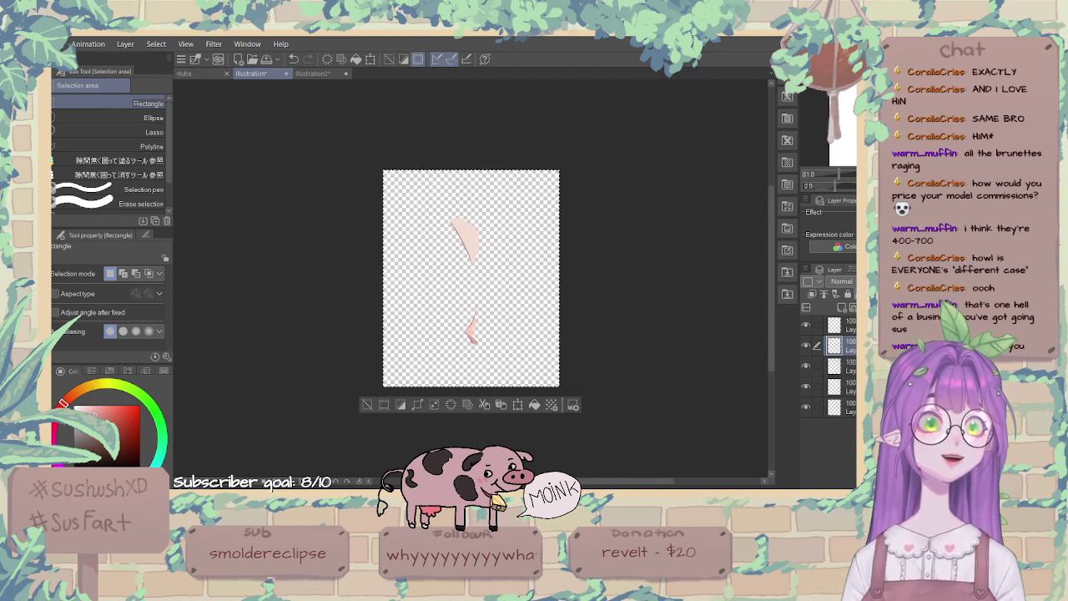
key(ctrl+d)
drag(429, 202, 512, 358)
click(383, 377)
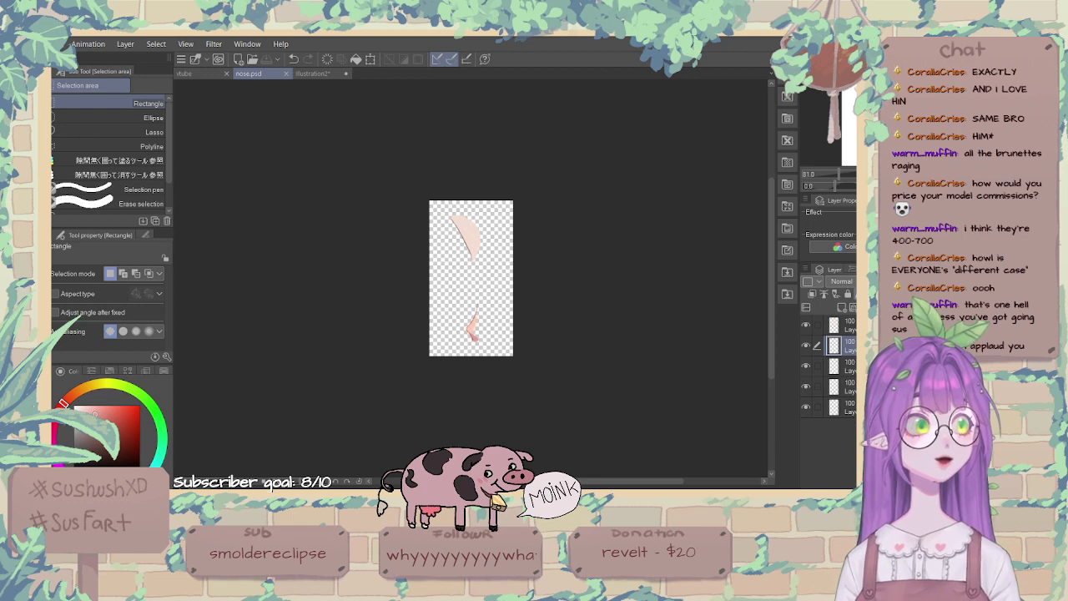
scroll(489, 250, up, 3)
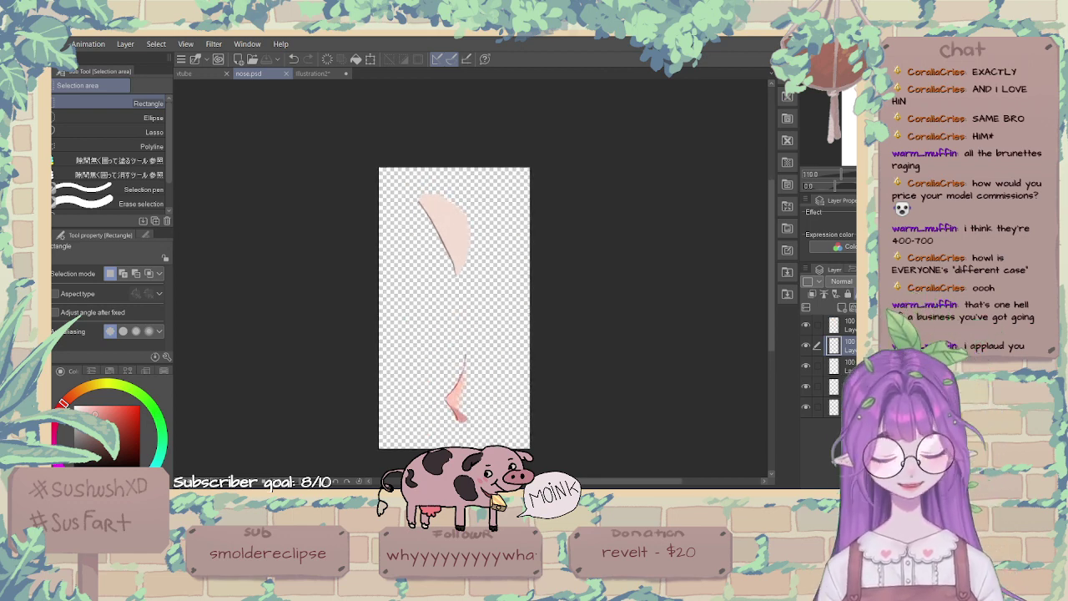
scroll(460, 208, down, 3)
scroll(465, 199, up, 2)
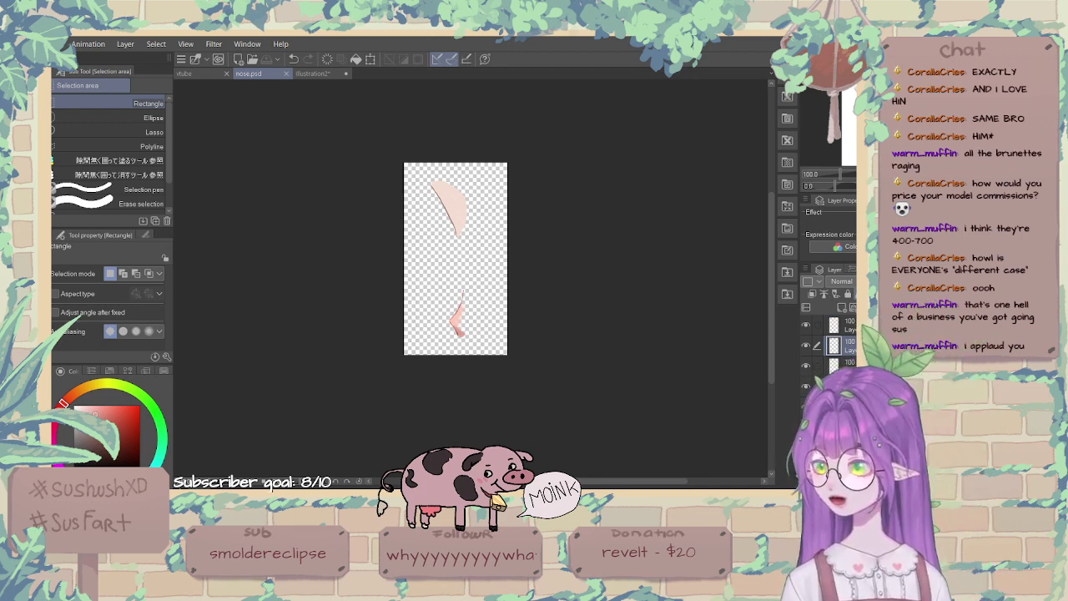
Switch to the Live2D Cubism Editor and select all the nose.psd pieces near the model canvas corner.
key(alt+Tab)
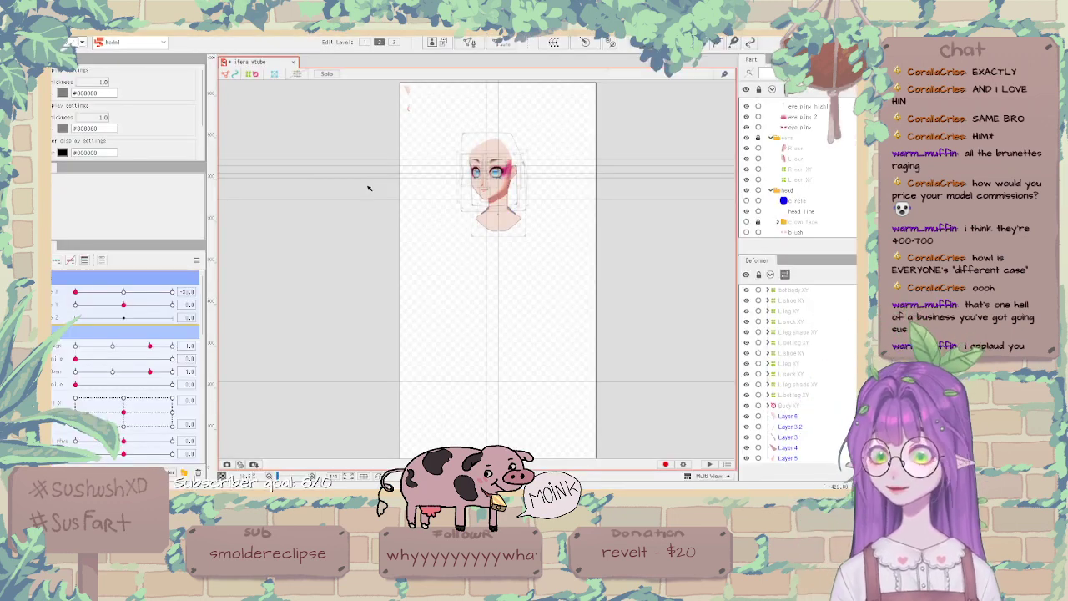
scroll(415, 148, up, 3)
scroll(425, 176, down, 3)
drag(428, 129, 436, 215)
scroll(430, 179, up, 8)
scroll(430, 221, down, 4)
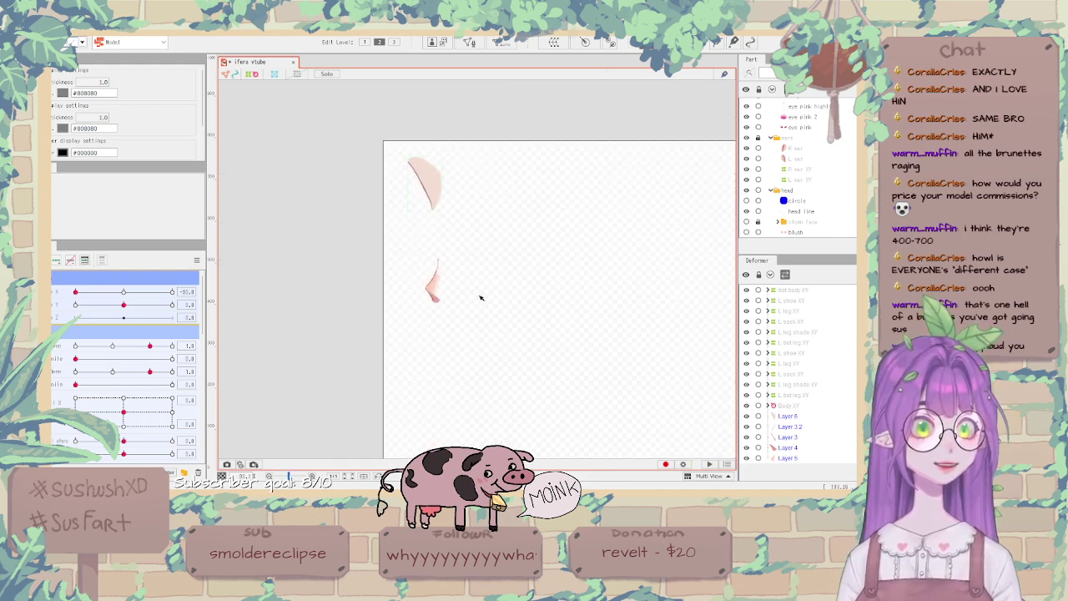
drag(492, 341, 352, 124)
scroll(575, 272, up, 5)
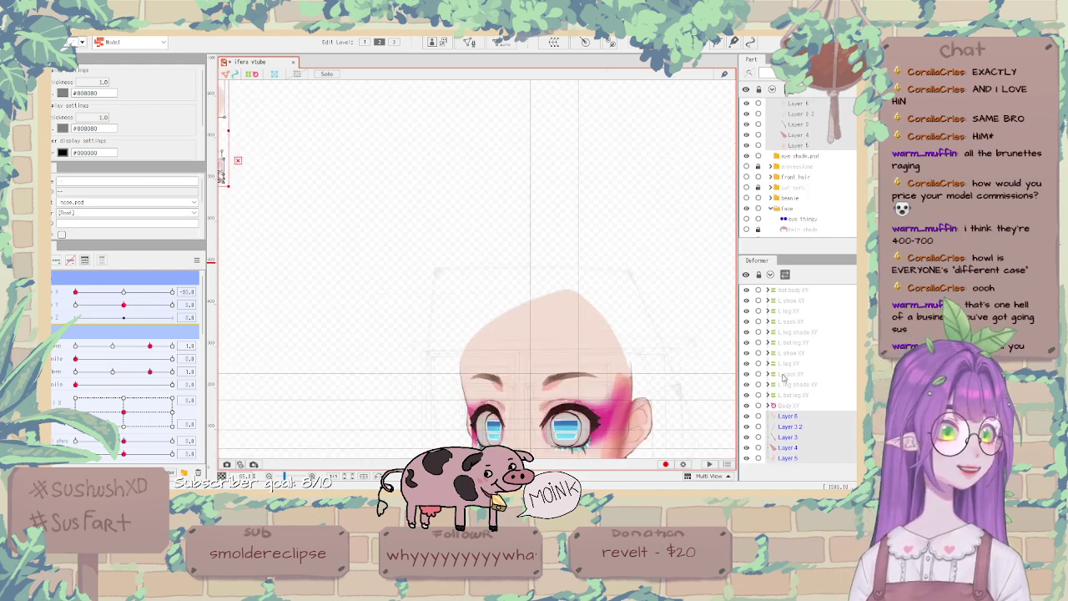
Parent the five nose.psd layers, Layer 6 through Layer 5, to the head XY deformer under body Z.
scroll(615, 297, down, 3)
mouse_move(770, 415)
mouse_down()
mouse_move(808, 291)
mouse_move(793, 292)
mouse_move(798, 334)
mouse_move(782, 287)
mouse_move(795, 438)
mouse_move(770, 408)
mouse_up()
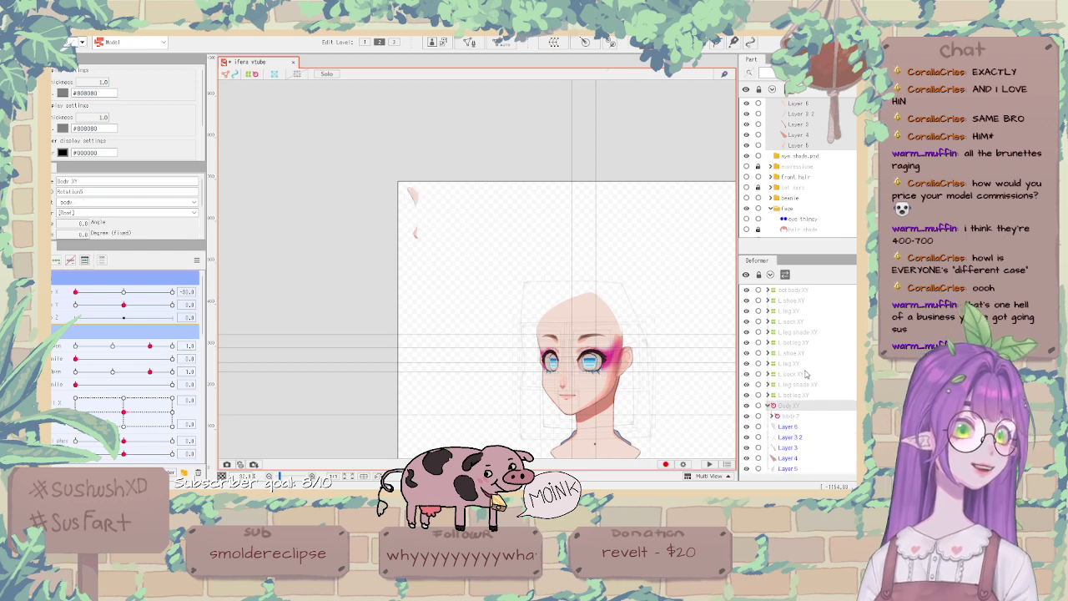
click(791, 417)
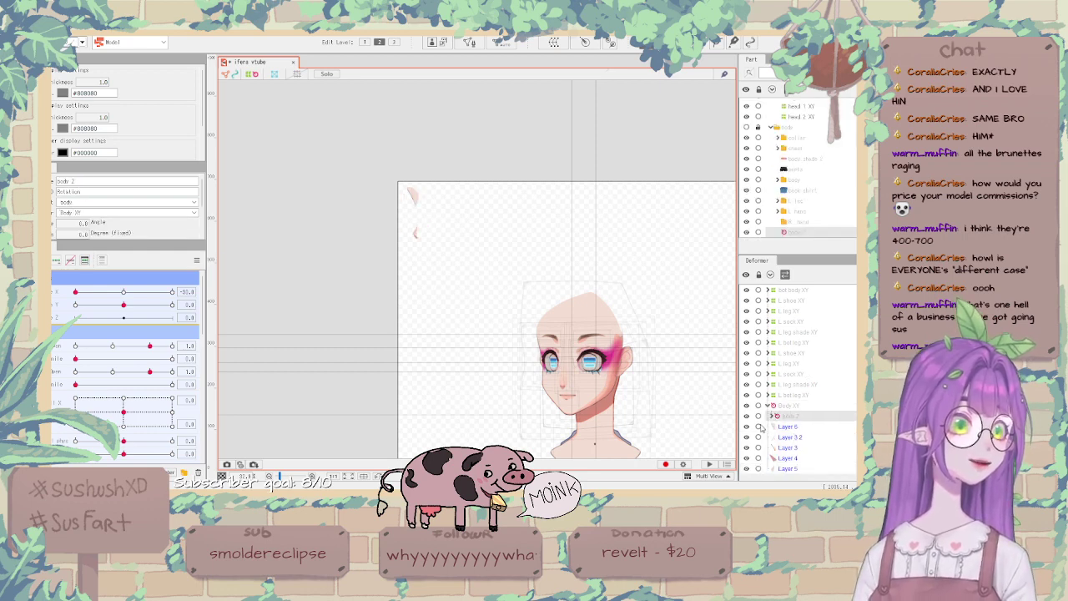
click(775, 416)
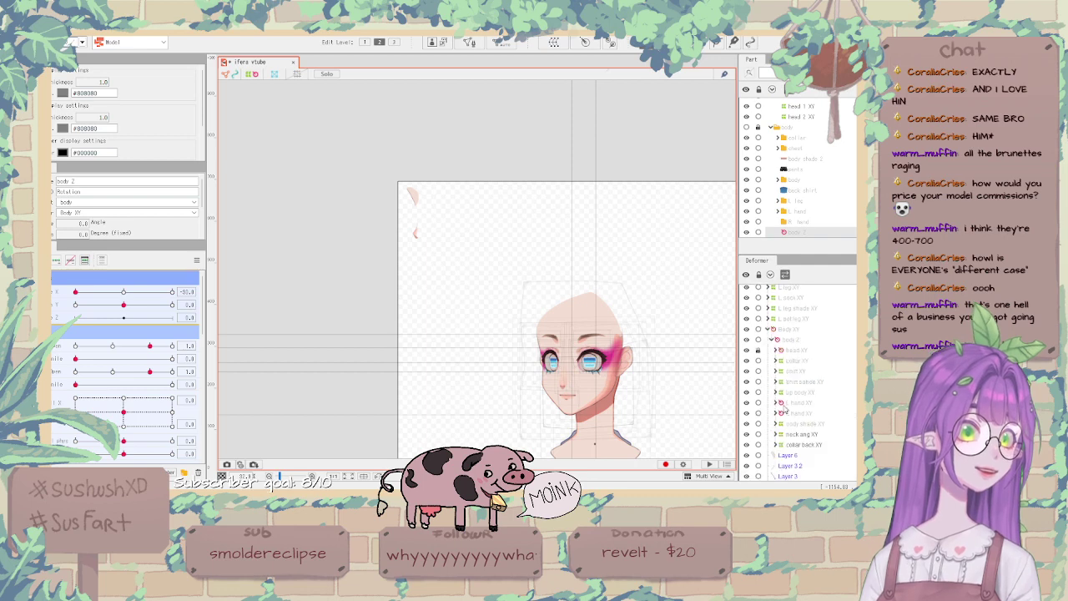
click(798, 435)
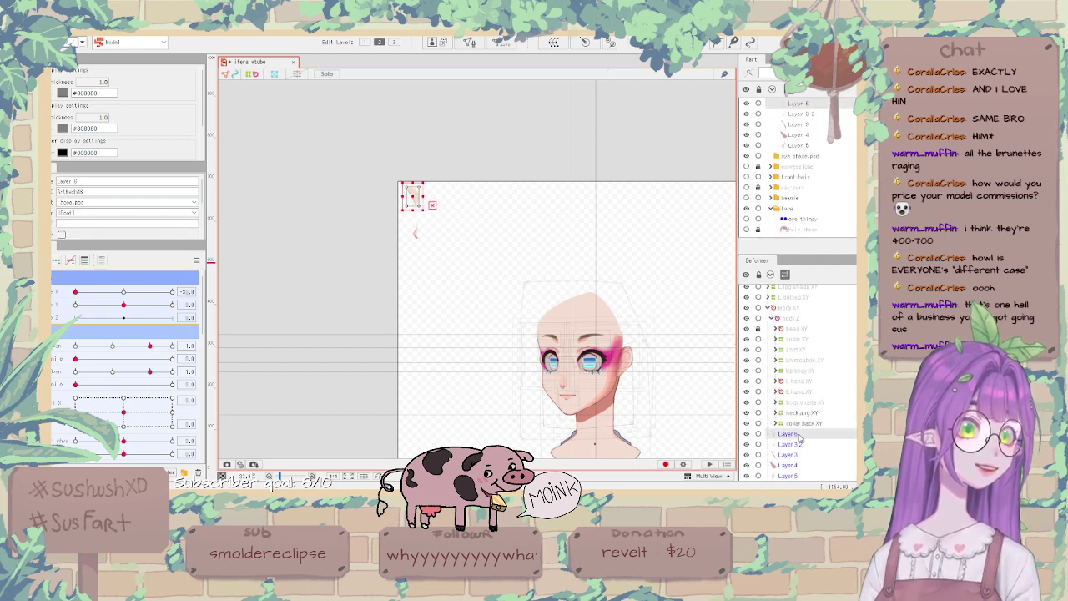
shift+click(803, 478)
drag(801, 436, 797, 330)
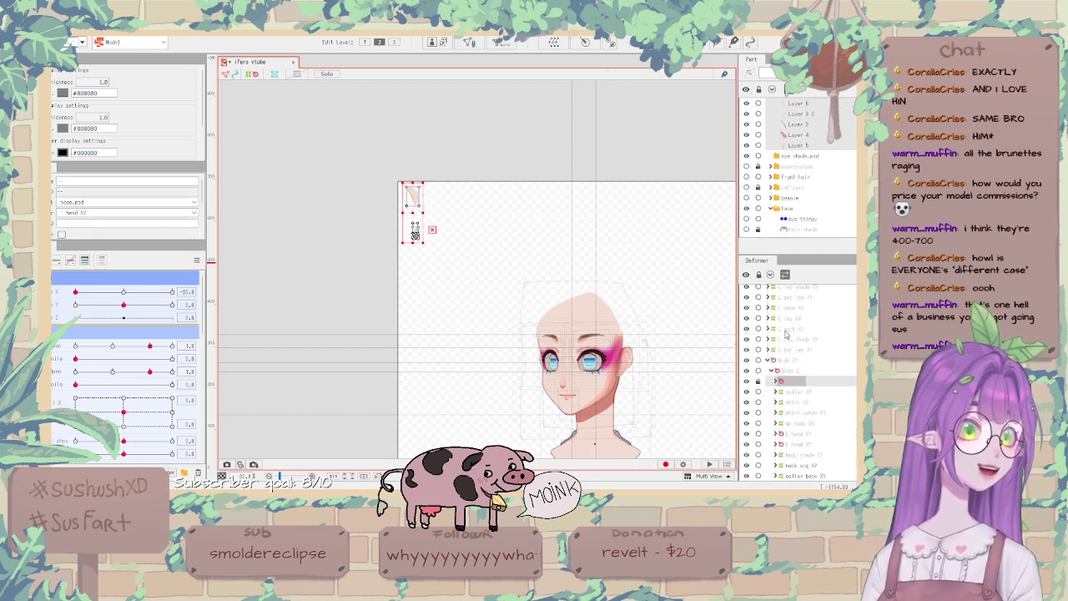
click(776, 382)
scroll(812, 411, down, 3)
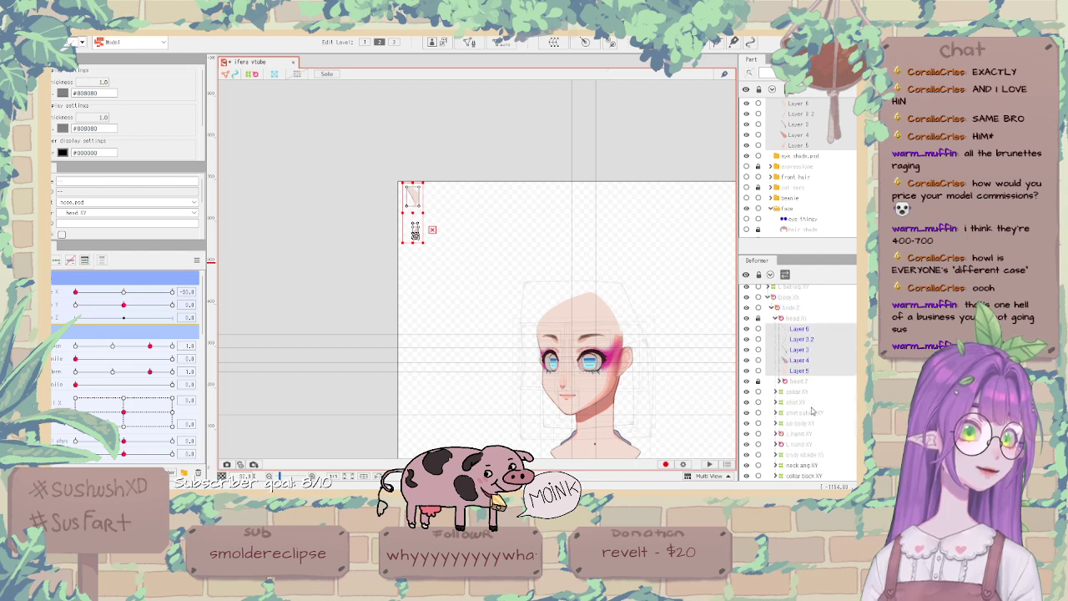
Move Layer 6 and the other four nose.psd layers from head XY into the nested head Z deformer.
drag(798, 333, 797, 384)
click(798, 370)
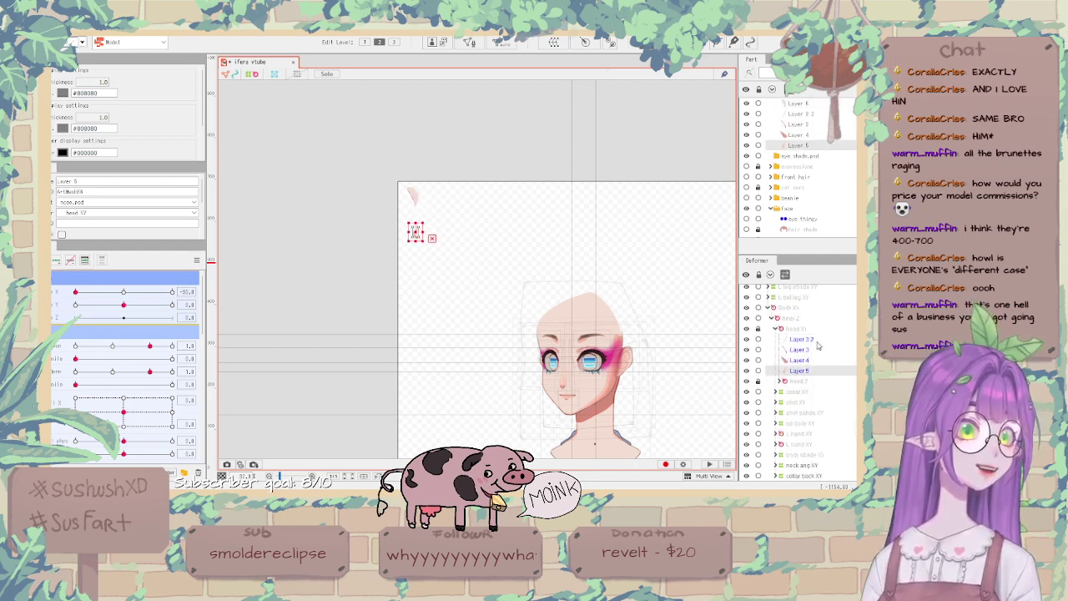
click(806, 340)
shift+click(810, 371)
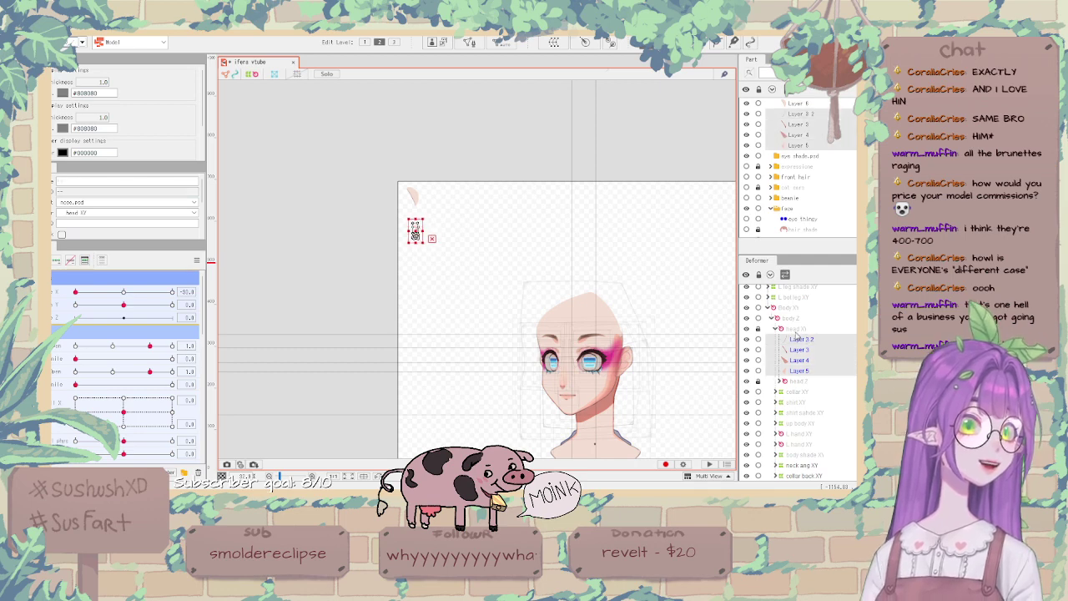
click(796, 330)
click(797, 339)
shift+click(800, 372)
drag(798, 343, 796, 384)
click(779, 384)
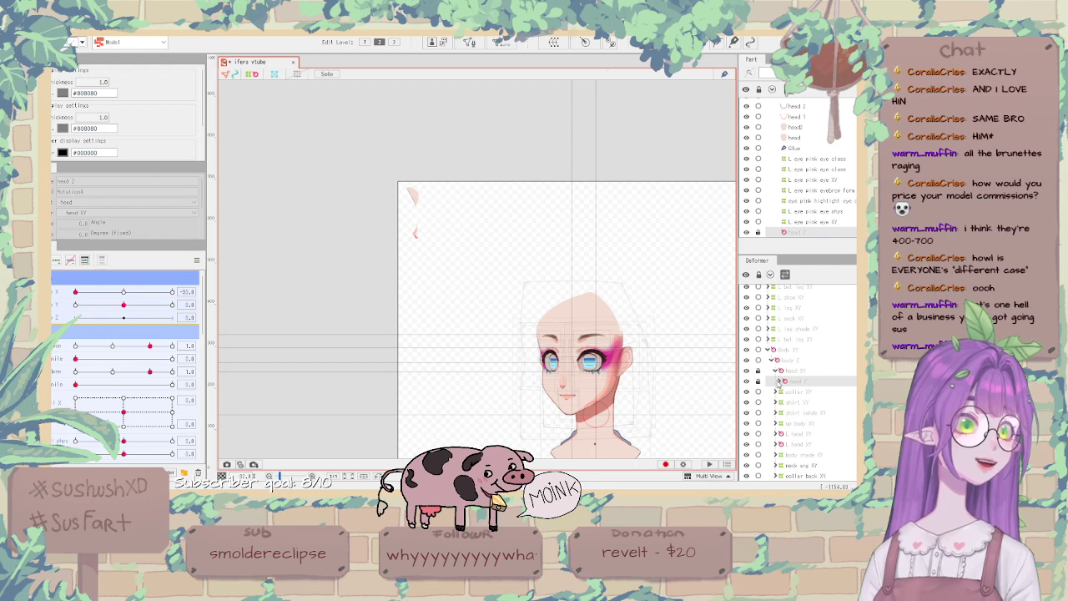
click(779, 381)
Select all five nose.psd layers and move them onto the turned face, aligned with the far brow and nose.
click(801, 392)
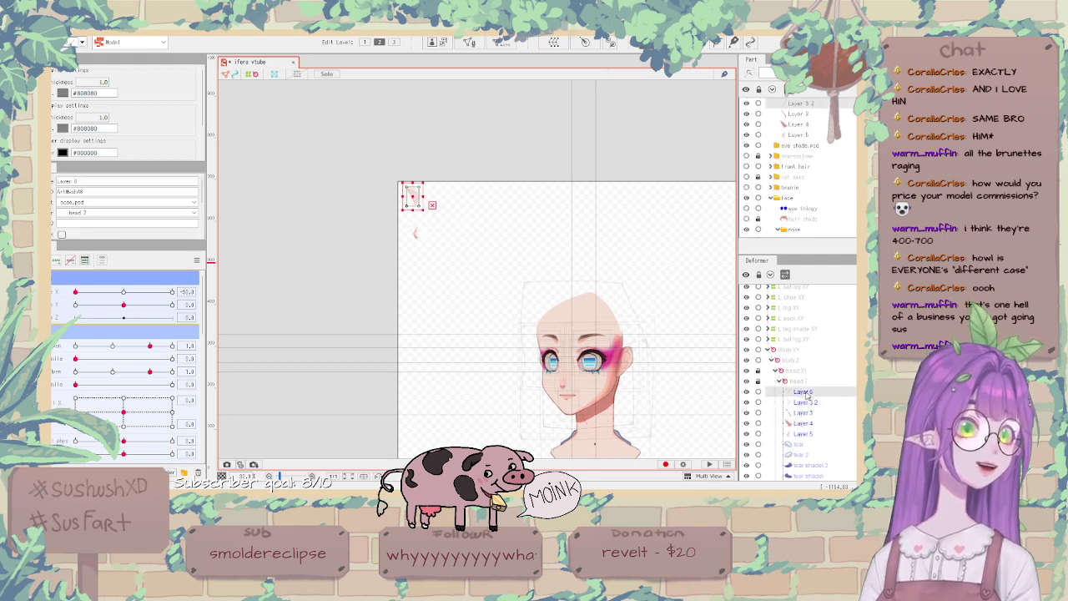
shift+click(802, 434)
scroll(513, 222, down, 1)
scroll(515, 222, down, 1)
scroll(557, 290, up, 3)
scroll(382, 172, down, 1)
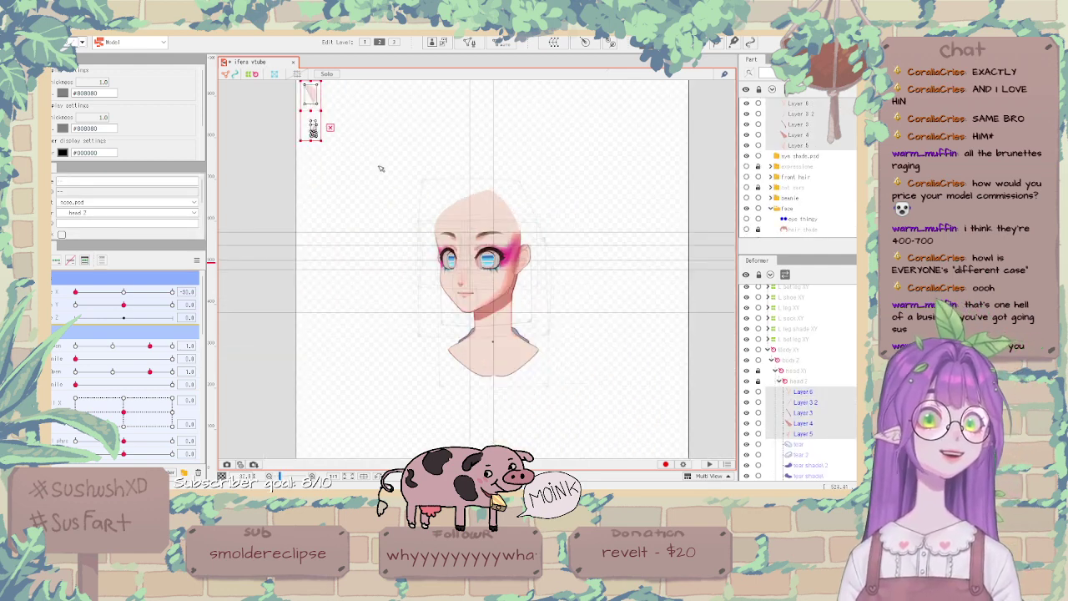
drag(318, 109, 402, 245)
scroll(472, 262, up, 3)
scroll(401, 158, up, 6)
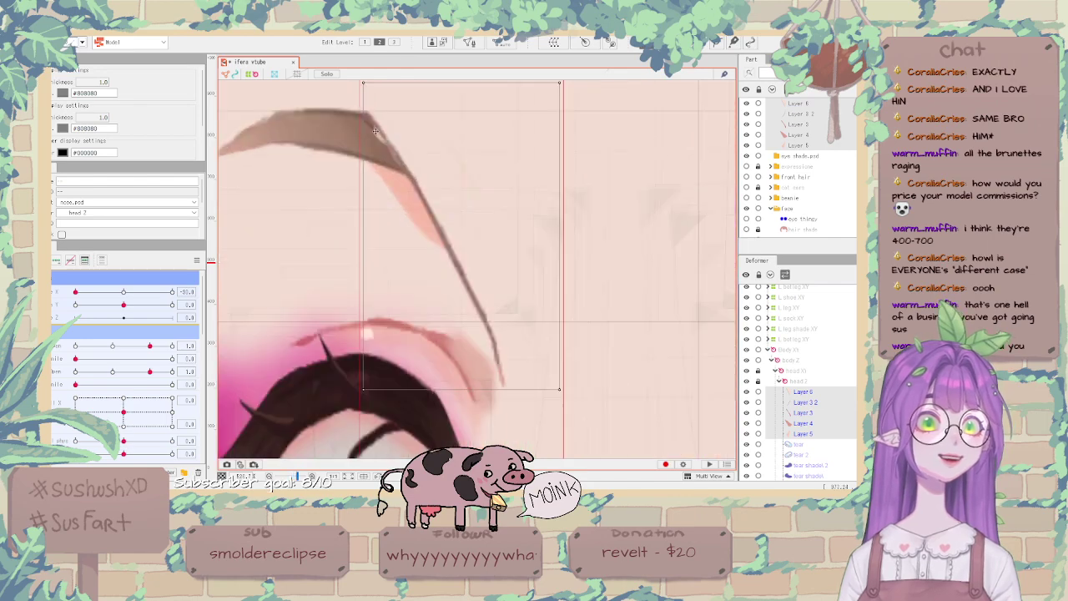
Nudge the nose and brow pieces slightly down to line up with the far eyebrow and deselect them.
scroll(401, 158, down, 4)
scroll(399, 149, up, 4)
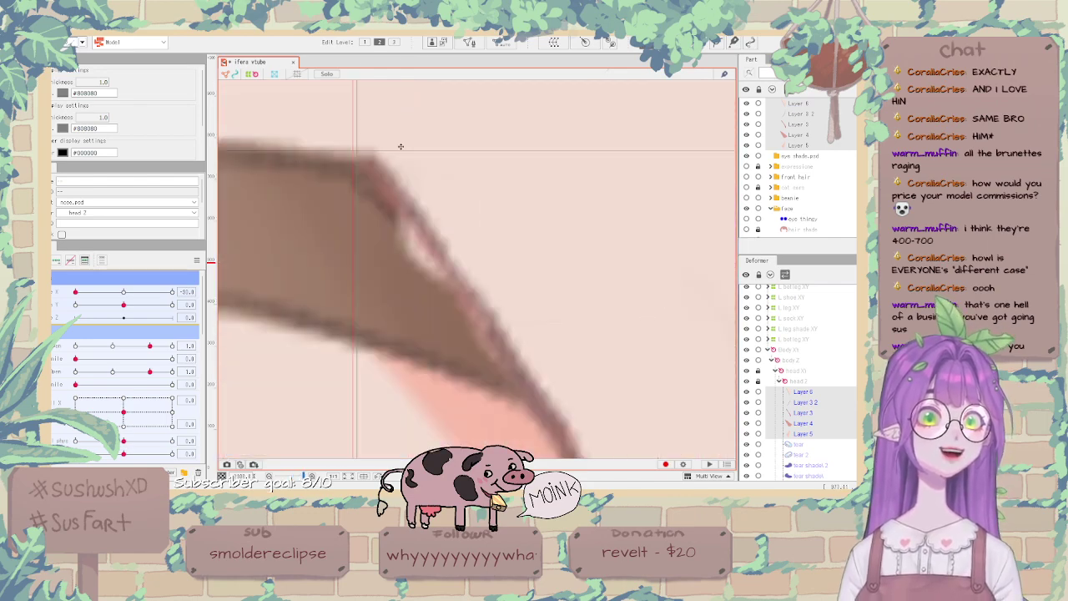
scroll(426, 271, down, 4)
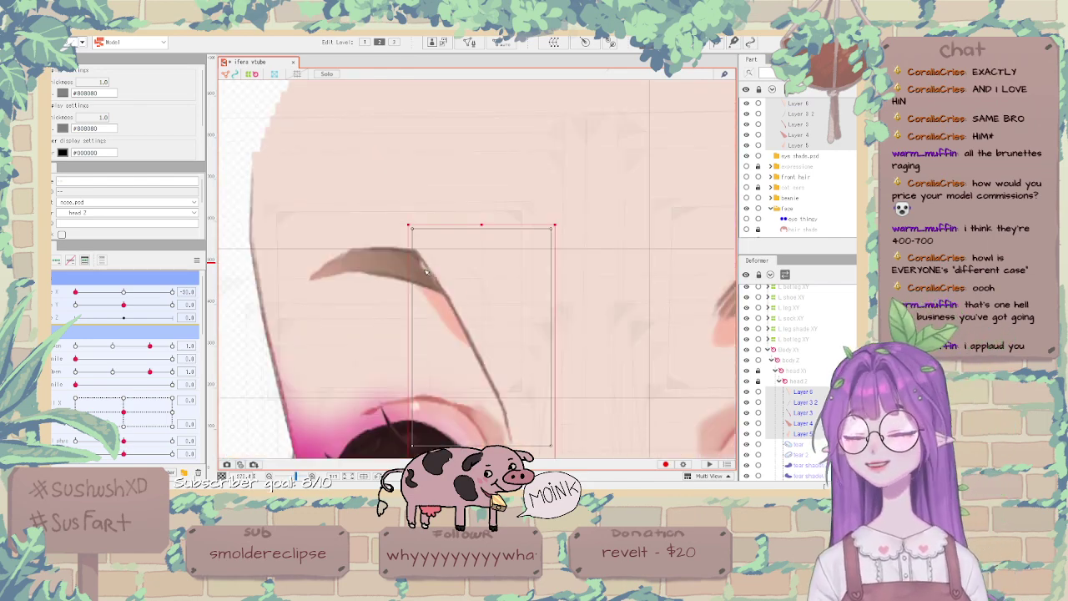
scroll(426, 272, up, 5)
scroll(434, 282, down, 2)
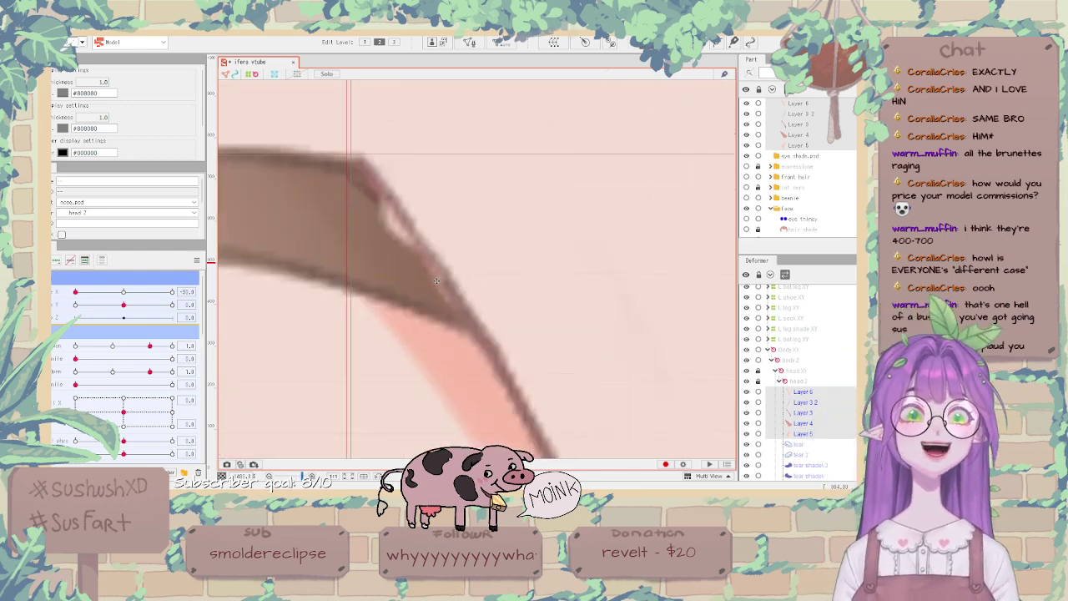
scroll(434, 282, down, 4)
scroll(436, 279, up, 3)
scroll(463, 161, down, 3)
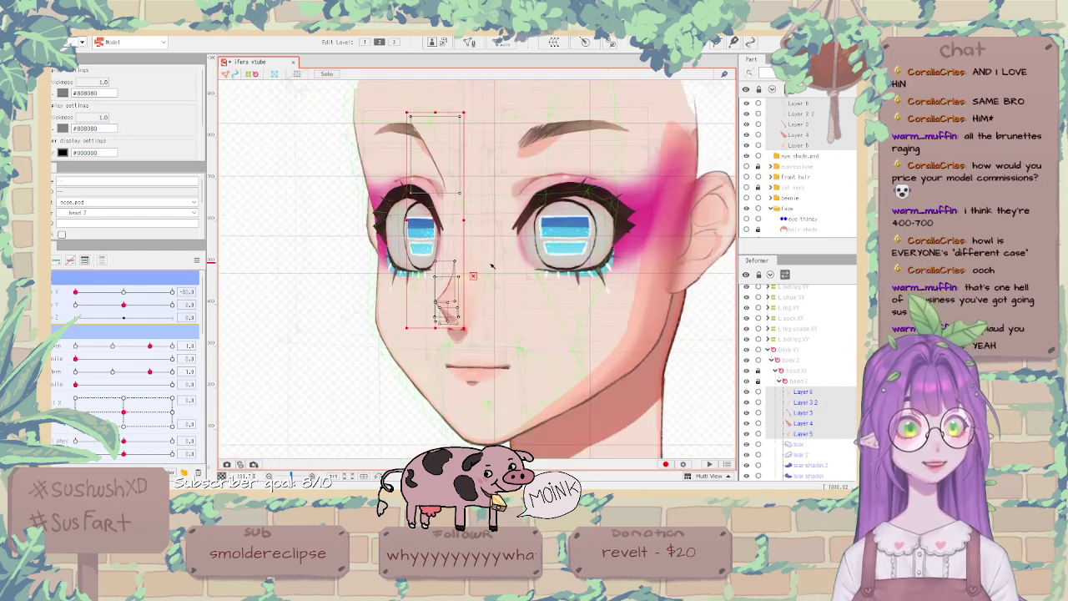
drag(444, 220, 443, 229)
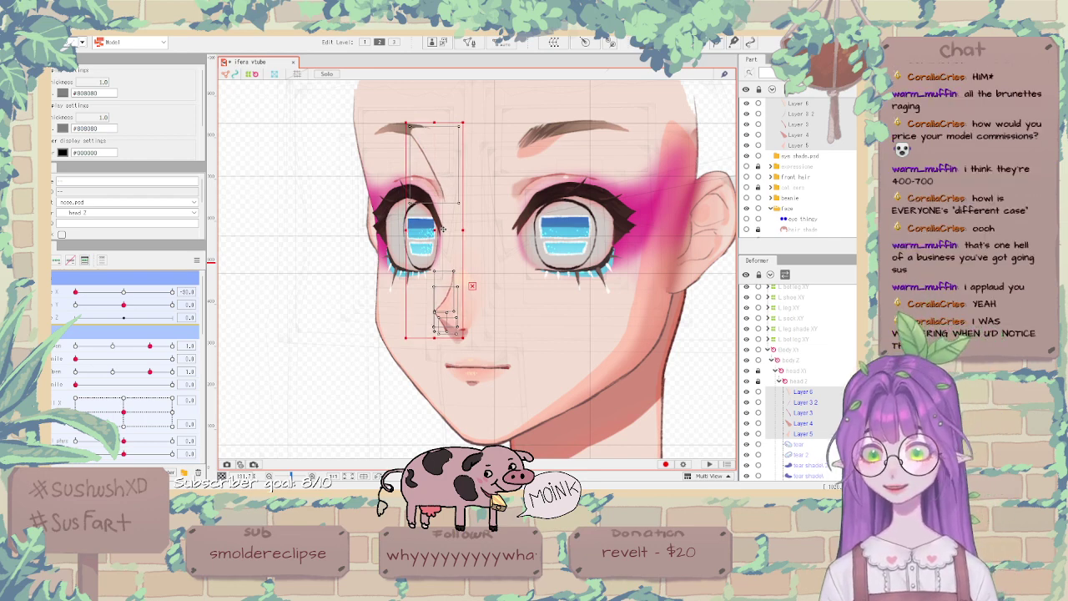
click(317, 191)
scroll(489, 250, down, 2)
scroll(483, 243, up, 2)
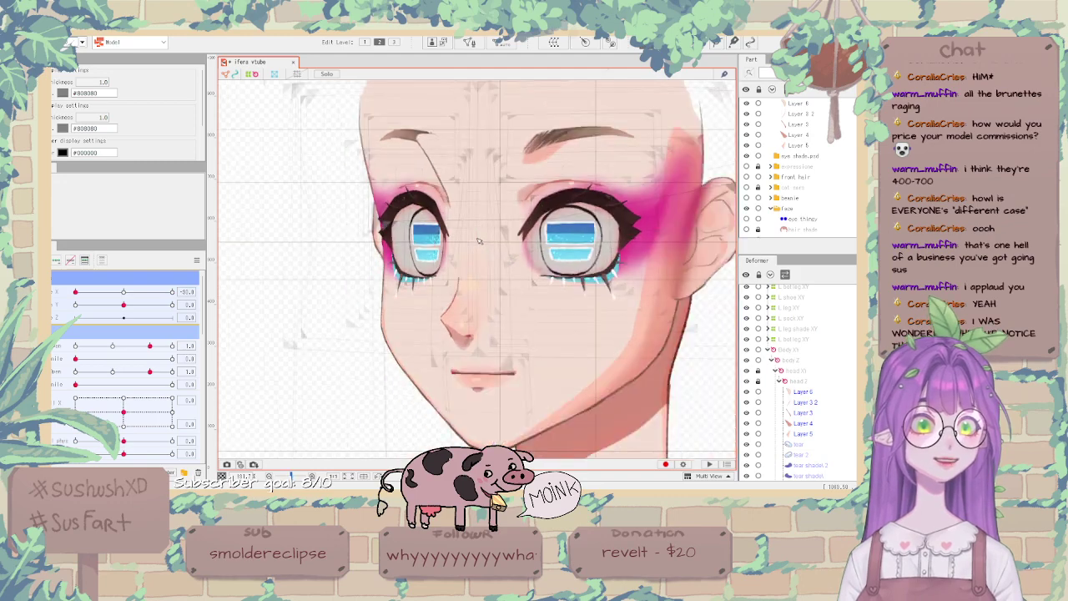
scroll(479, 241, down, 2)
Select Layer 6, the brow-to-nose profile piece beside the far eye, and open its mesh for manual editing.
click(824, 394)
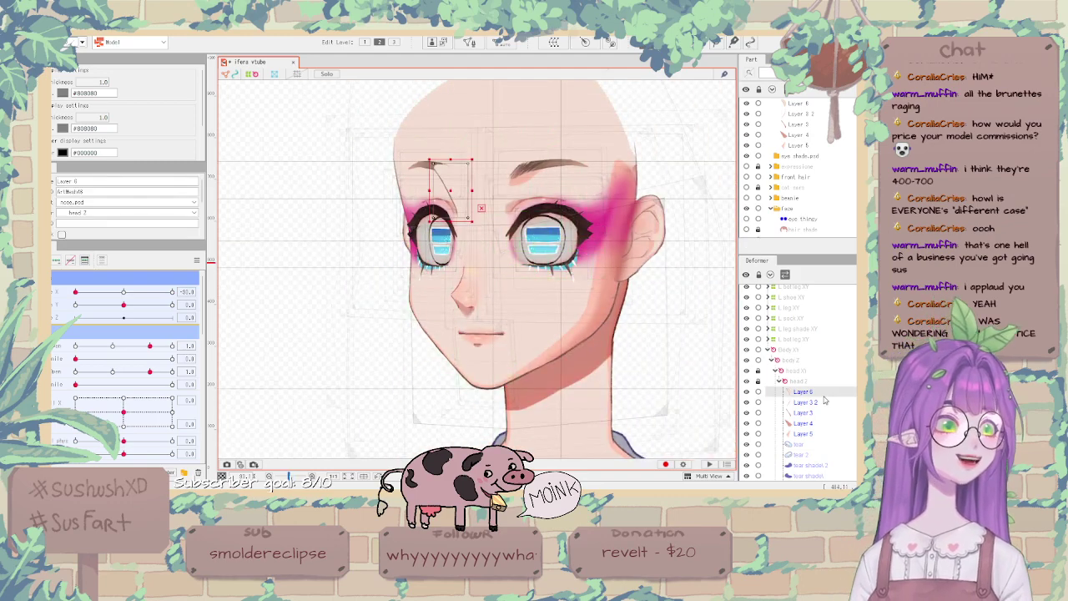
scroll(459, 103, up, 4)
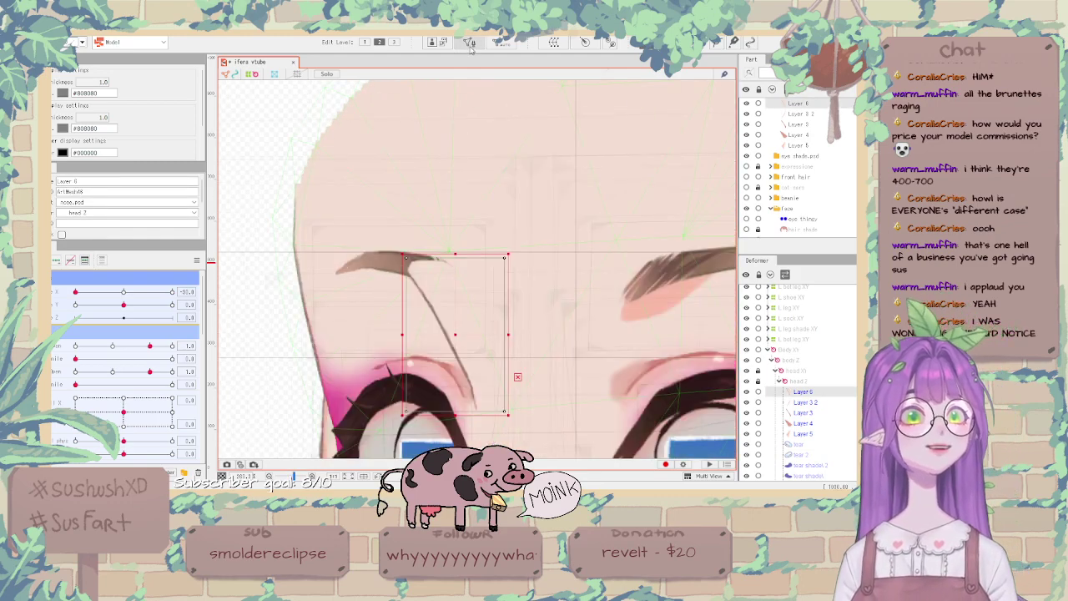
click(470, 41)
scroll(470, 286, up, 3)
scroll(470, 286, down, 2)
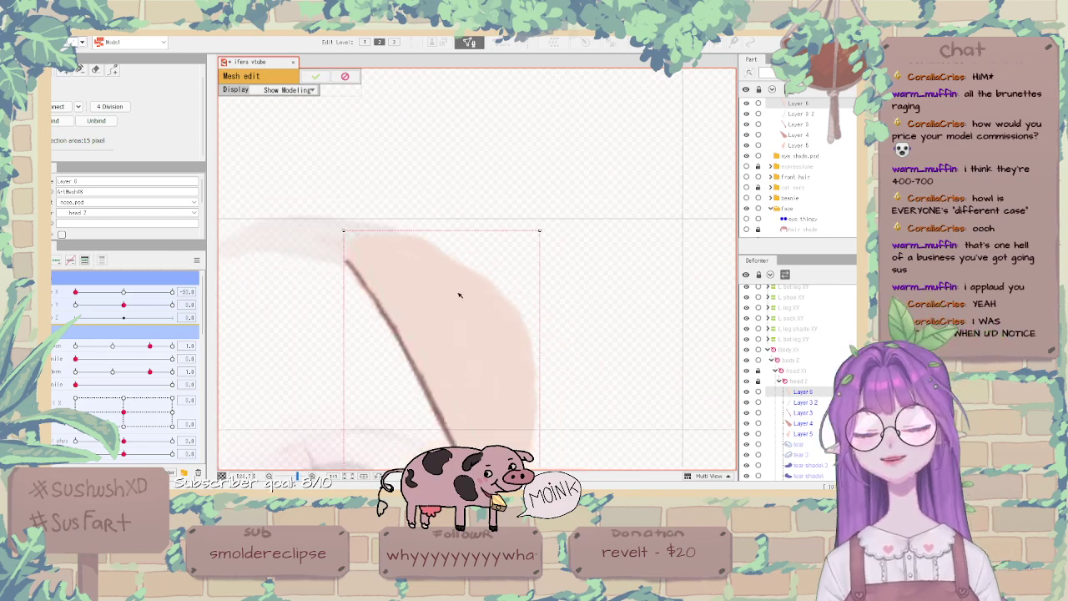
scroll(351, 282, up, 2)
scroll(367, 293, down, 2)
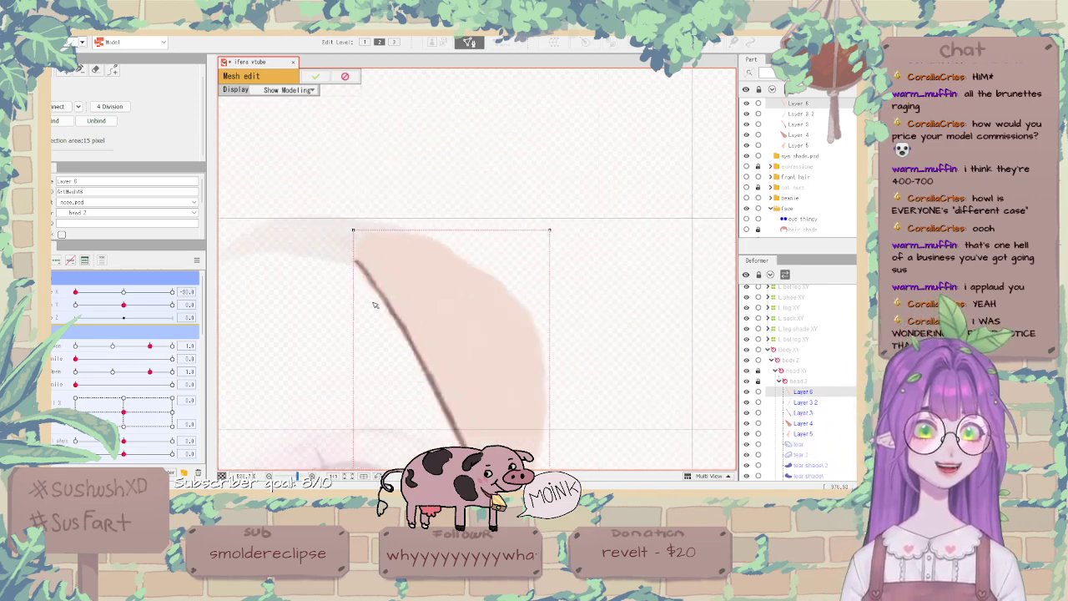
scroll(375, 306, up, 2)
scroll(374, 303, down, 3)
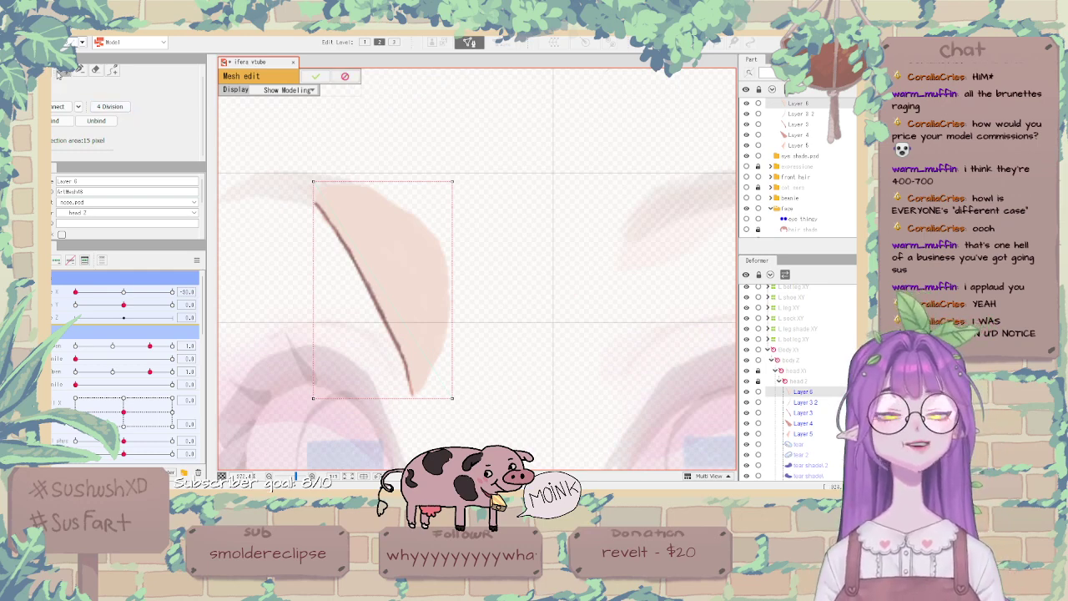
scroll(310, 231, up, 2)
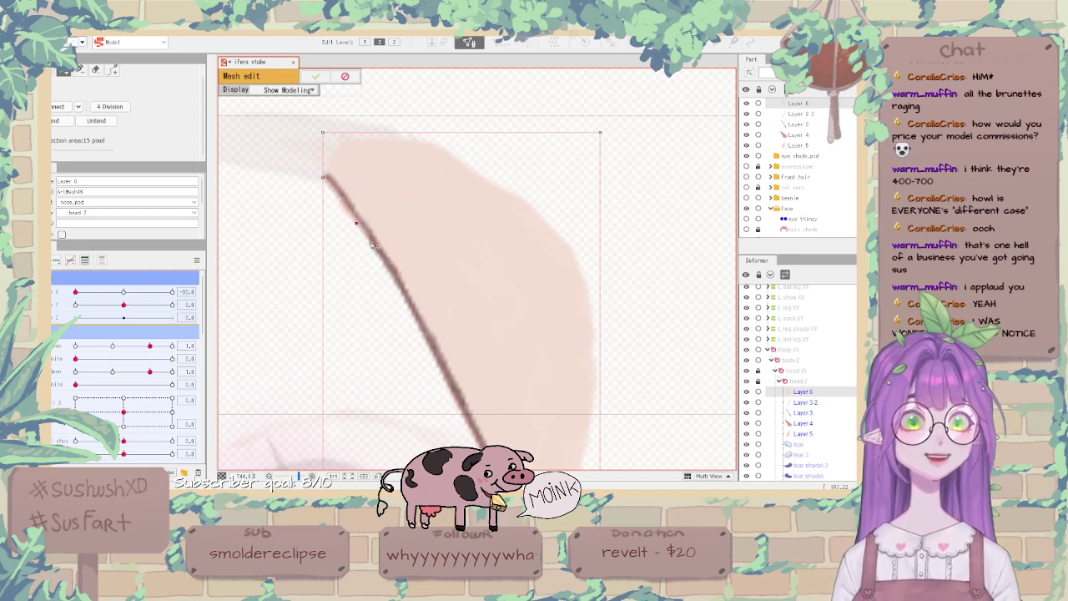
scroll(409, 275, down, 3)
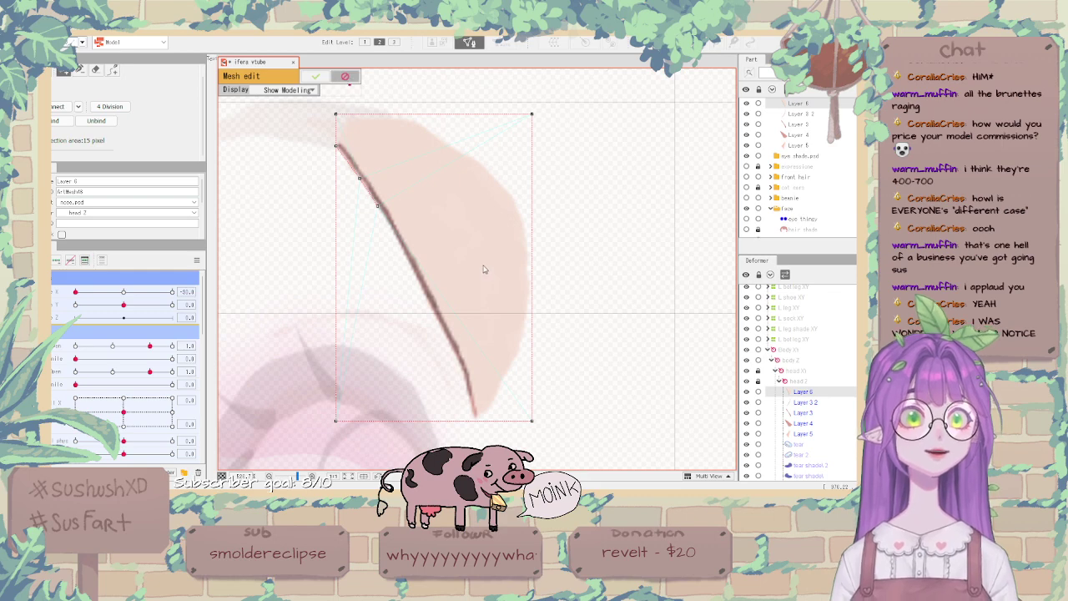
click(345, 76)
Reopen Layer 6's mesh for editing and erase the whole default rectangular mesh around the piece.
click(469, 42)
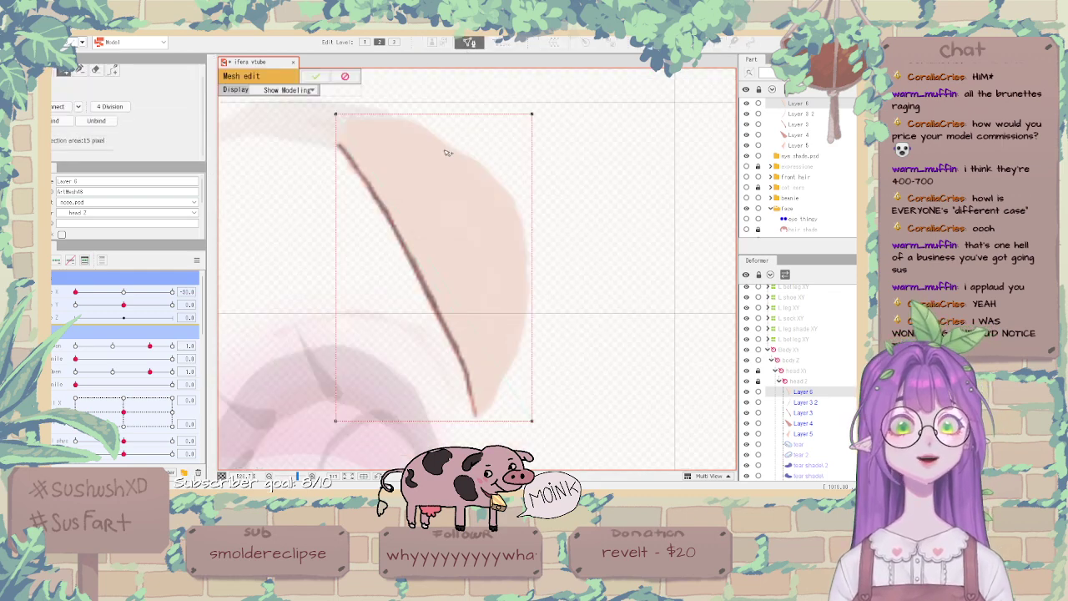
scroll(445, 178, down, 5)
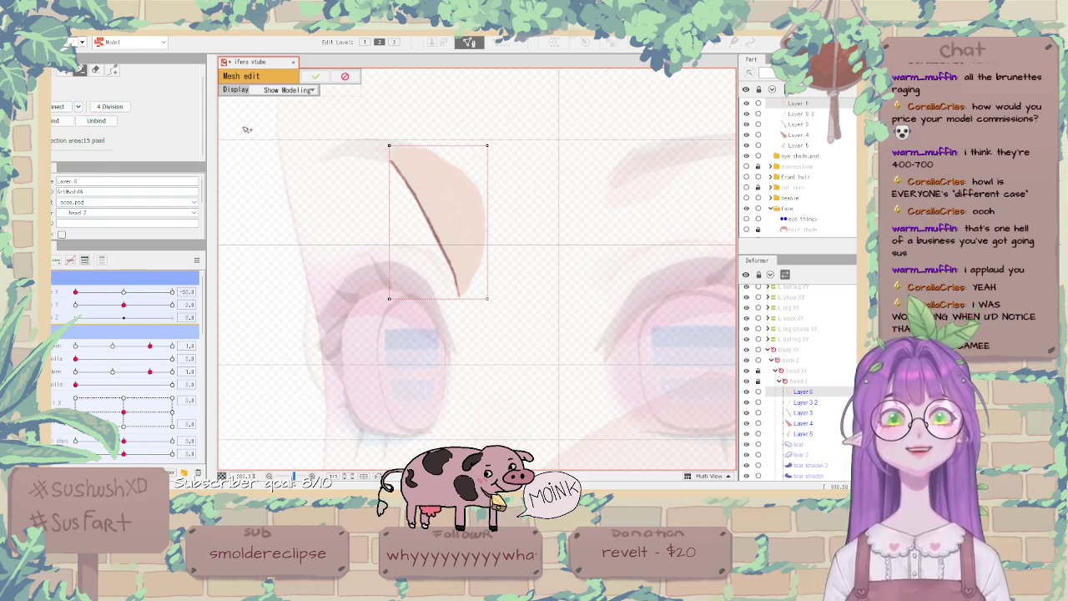
click(96, 70)
drag(464, 177, 439, 230)
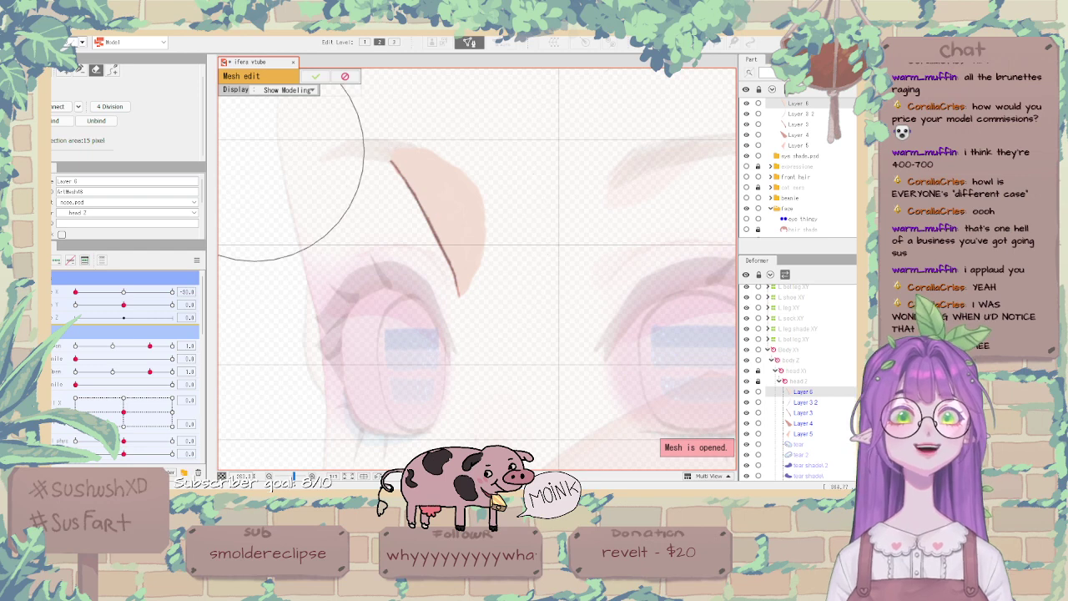
Place a chain of connected mesh vertices closely along the outer side of Layer 6's dark line, from its brow end down toward the lower tip.
click(65, 72)
scroll(430, 231, up, 3)
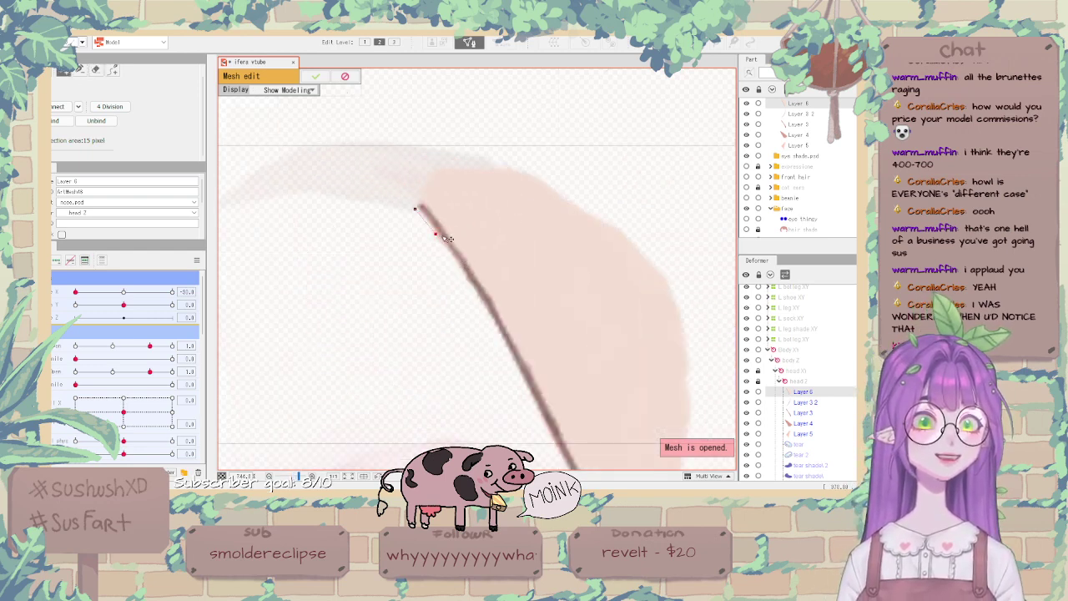
scroll(442, 235, up, 2)
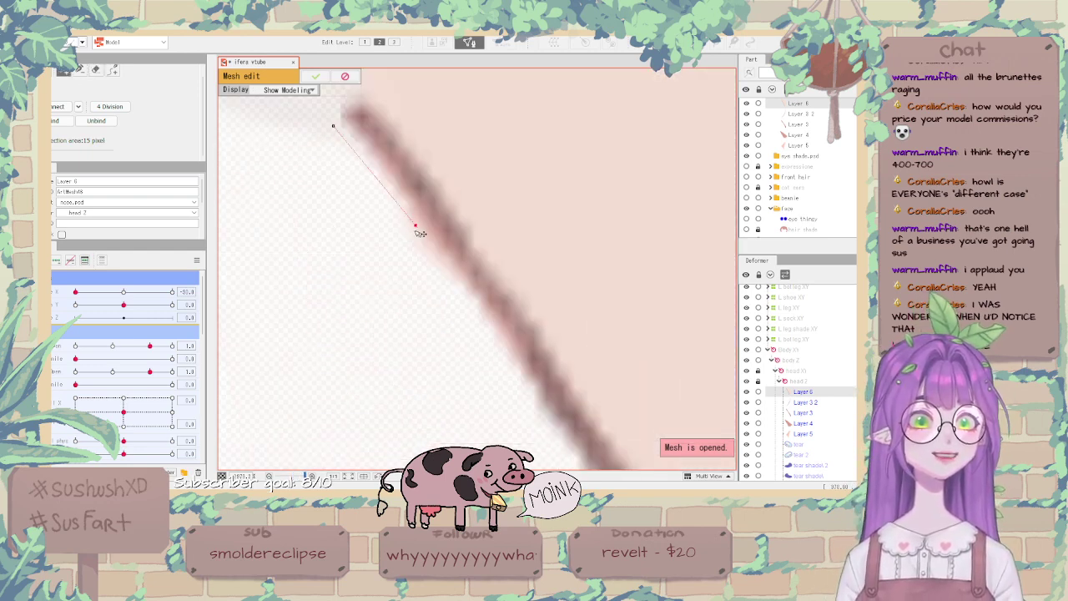
click(348, 121)
scroll(435, 207, down, 2)
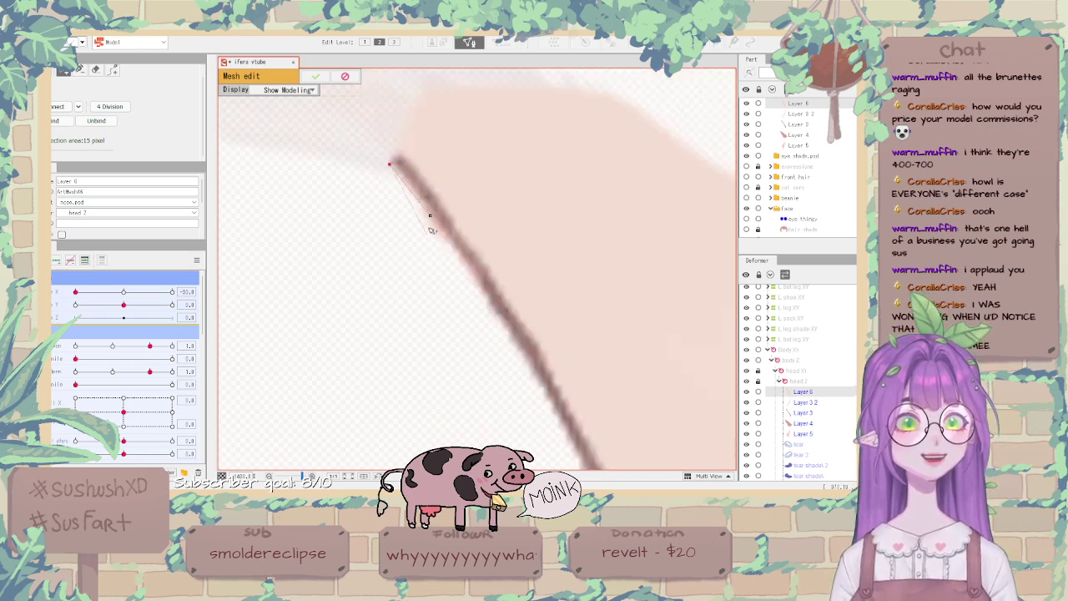
click(458, 256)
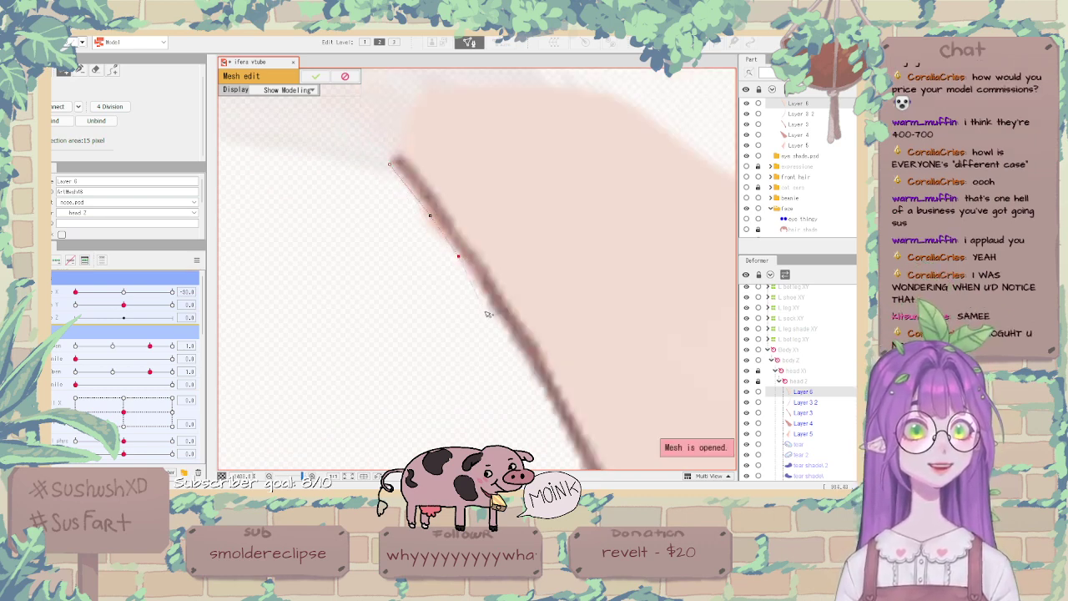
click(489, 306)
drag(525, 366, 466, 277)
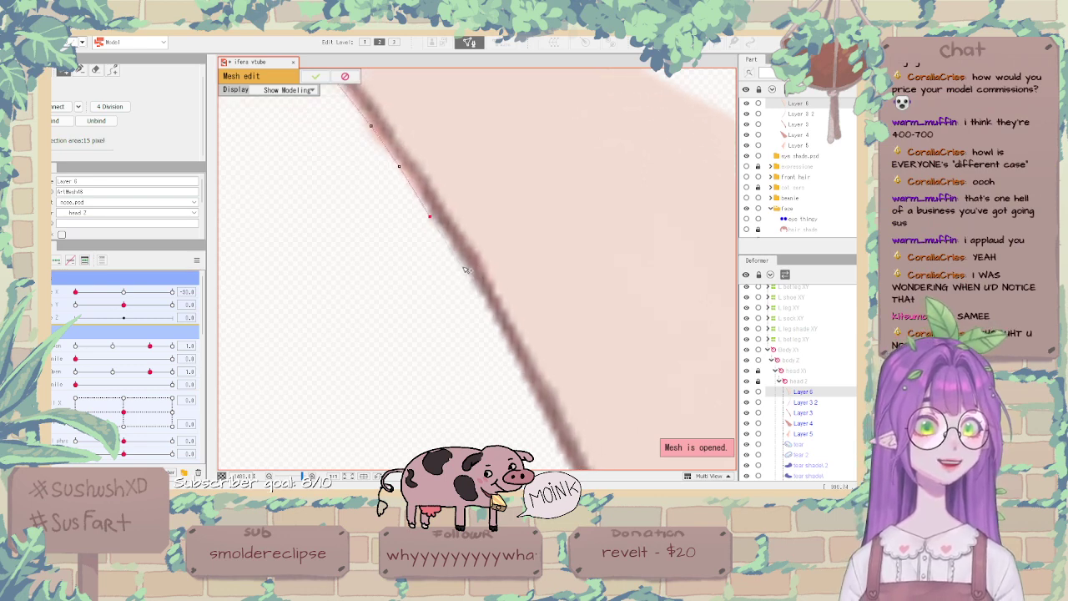
drag(500, 354, 474, 258)
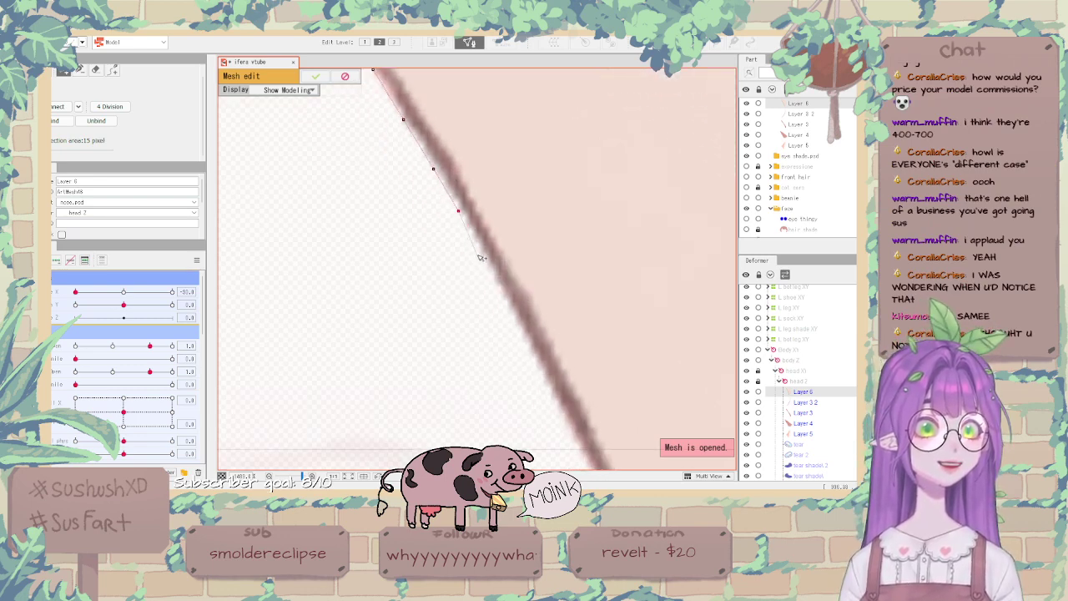
click(479, 249)
scroll(506, 298, down, 2)
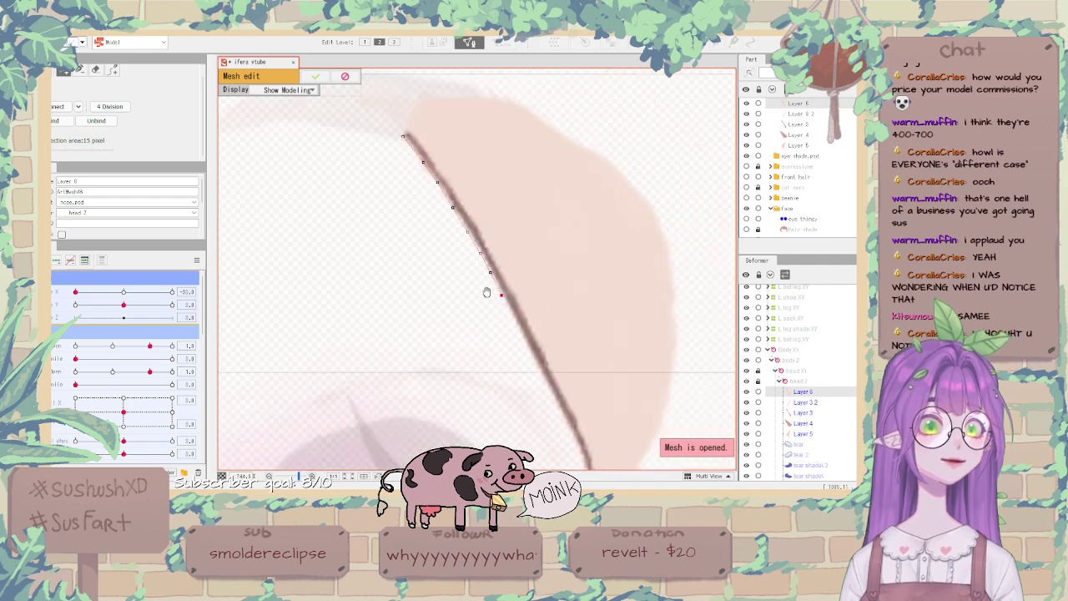
click(462, 241)
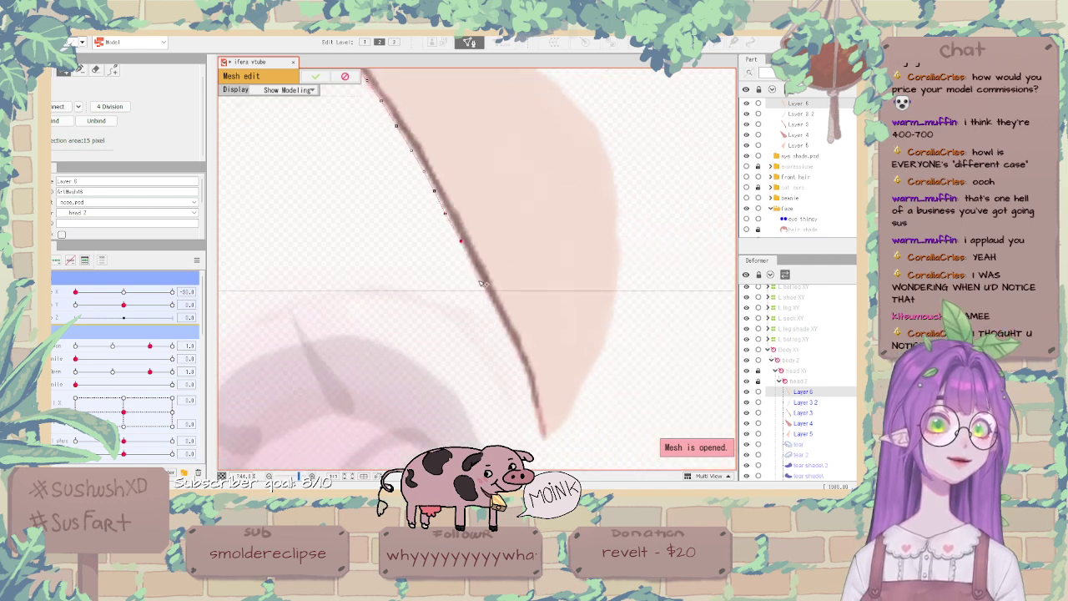
click(516, 351)
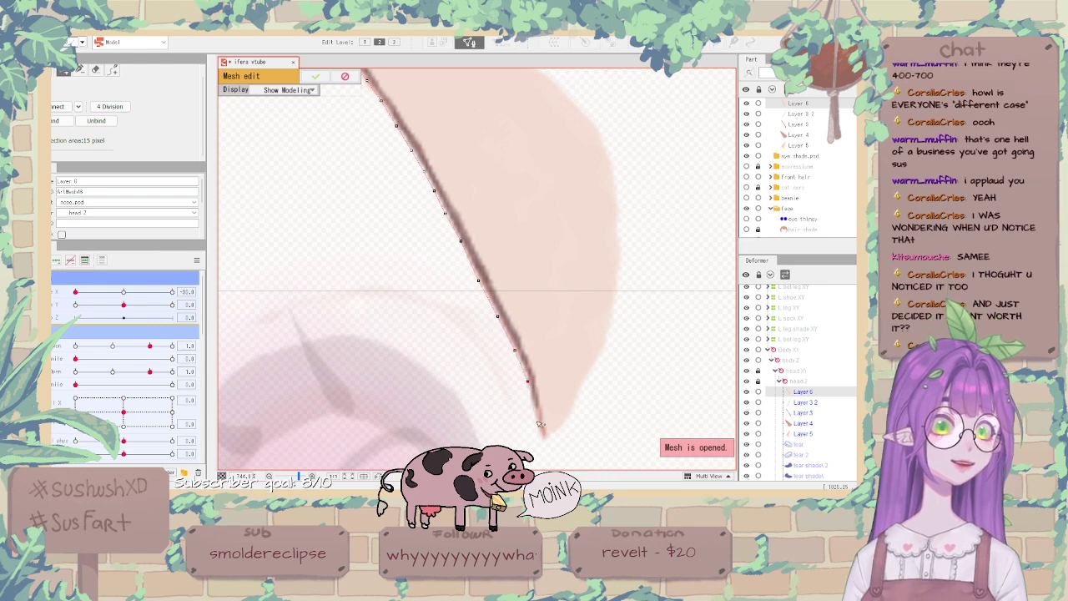
Trace the Layer 6 mesh outline around the lower tip and outer curved edge, closing it at the dark line's upper end.
click(542, 455)
drag(609, 406, 552, 385)
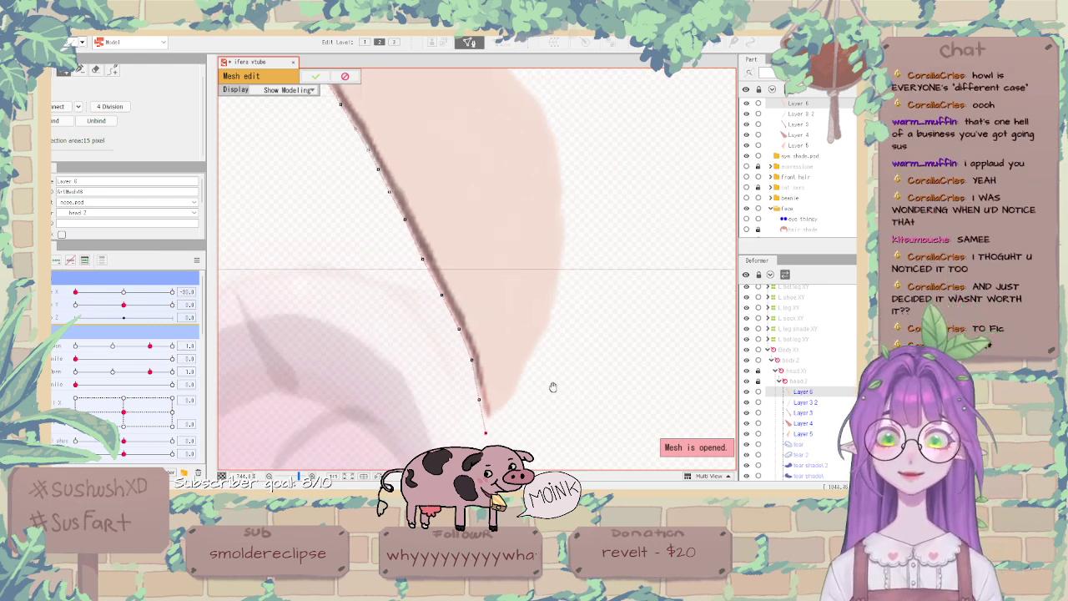
scroll(556, 390, down, 2)
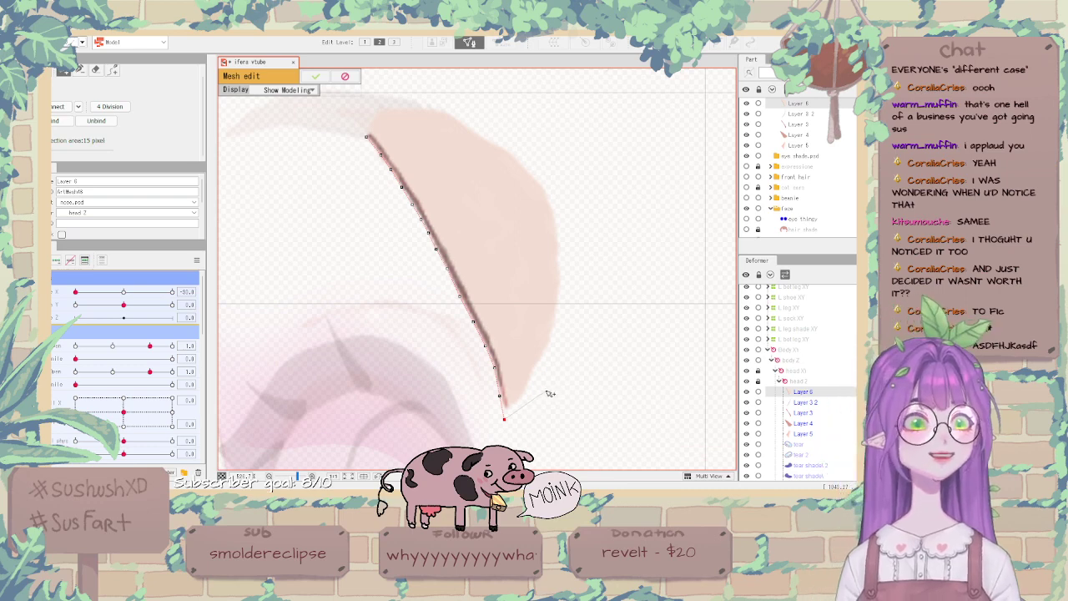
click(543, 390)
click(561, 343)
click(574, 291)
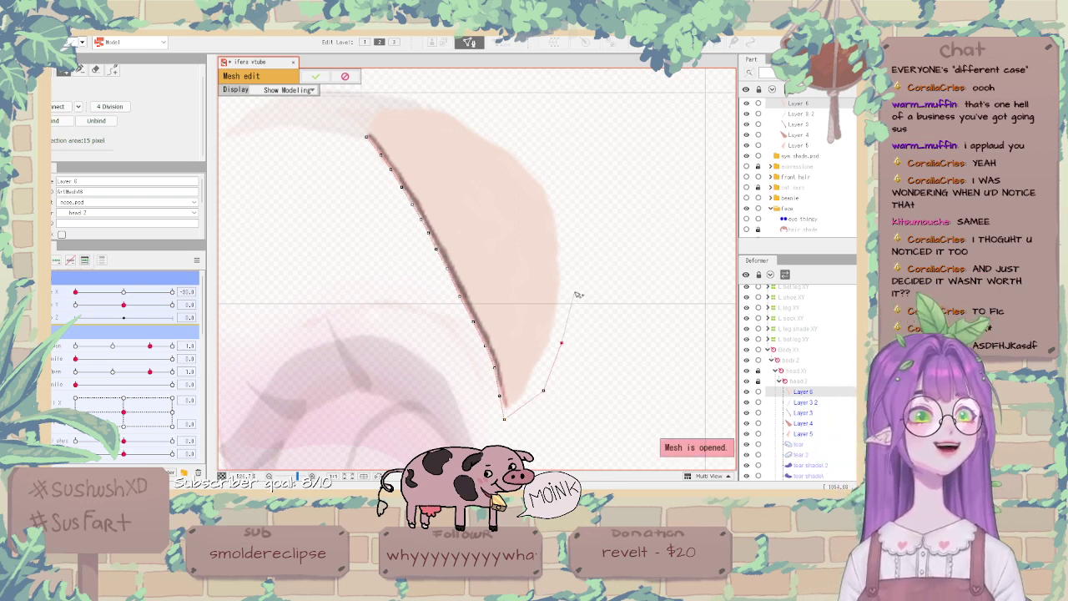
click(573, 226)
click(553, 169)
drag(506, 154, 571, 250)
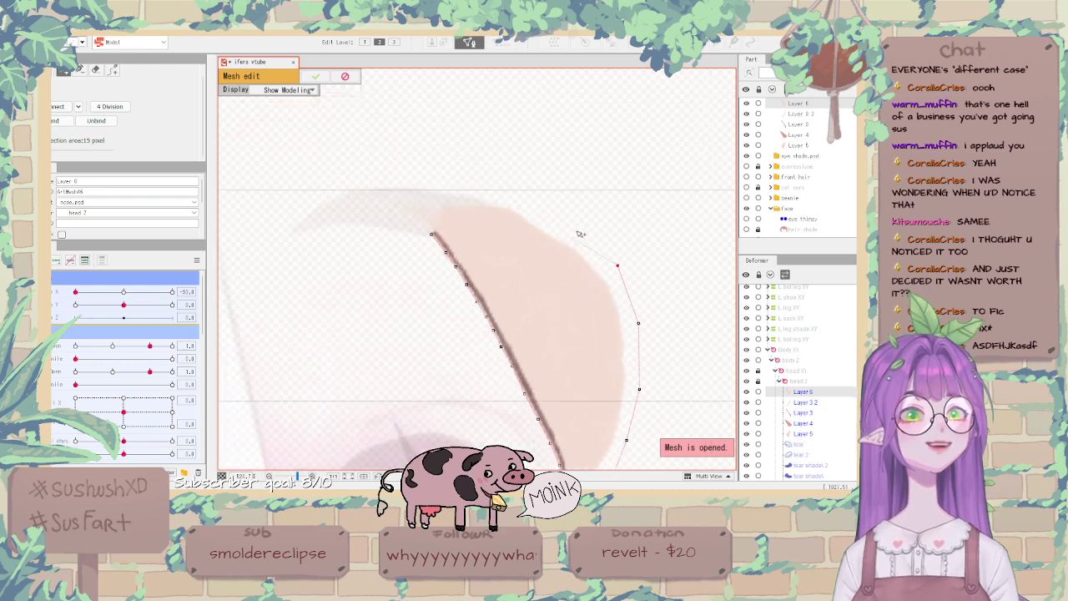
click(577, 227)
click(532, 202)
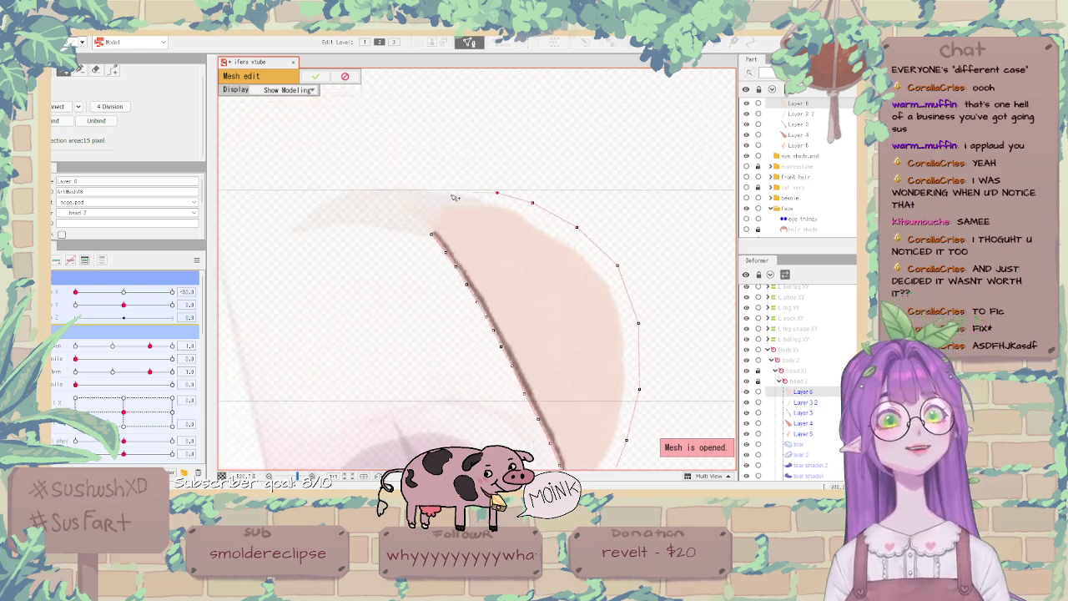
click(443, 203)
scroll(432, 214, up, 3)
click(421, 221)
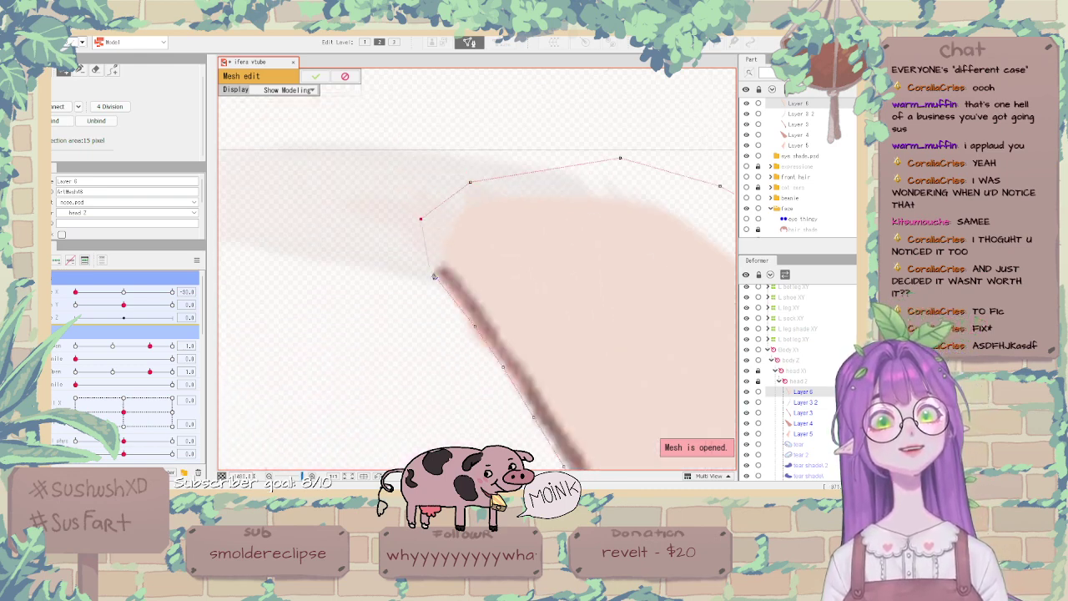
scroll(449, 233, down, 3)
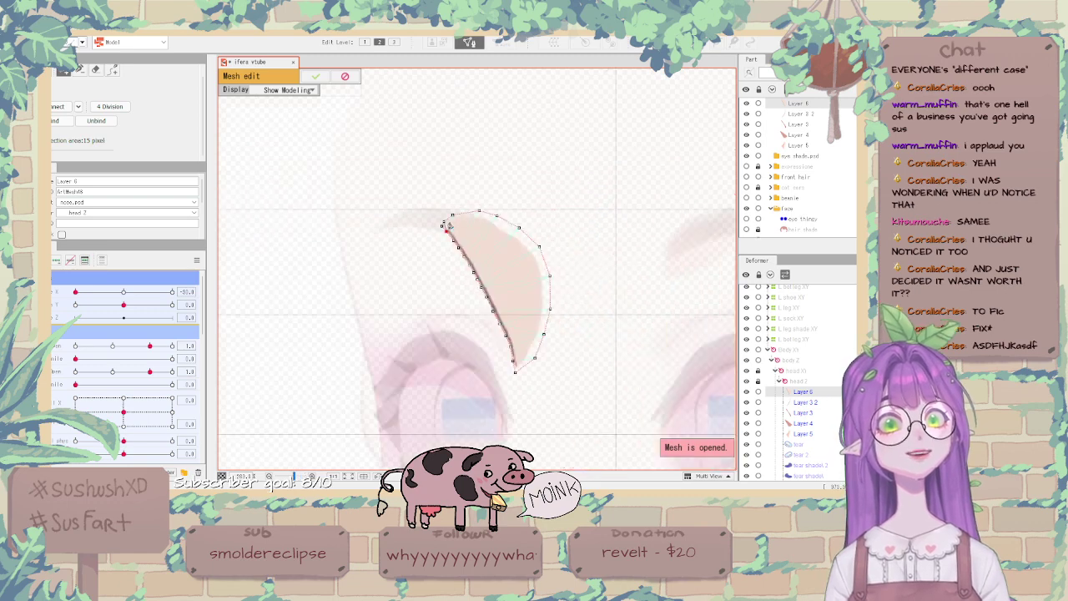
Add a second row of mesh vertices along the inner side of the dark line, joining the outline at the lower tip.
scroll(448, 226, up, 3)
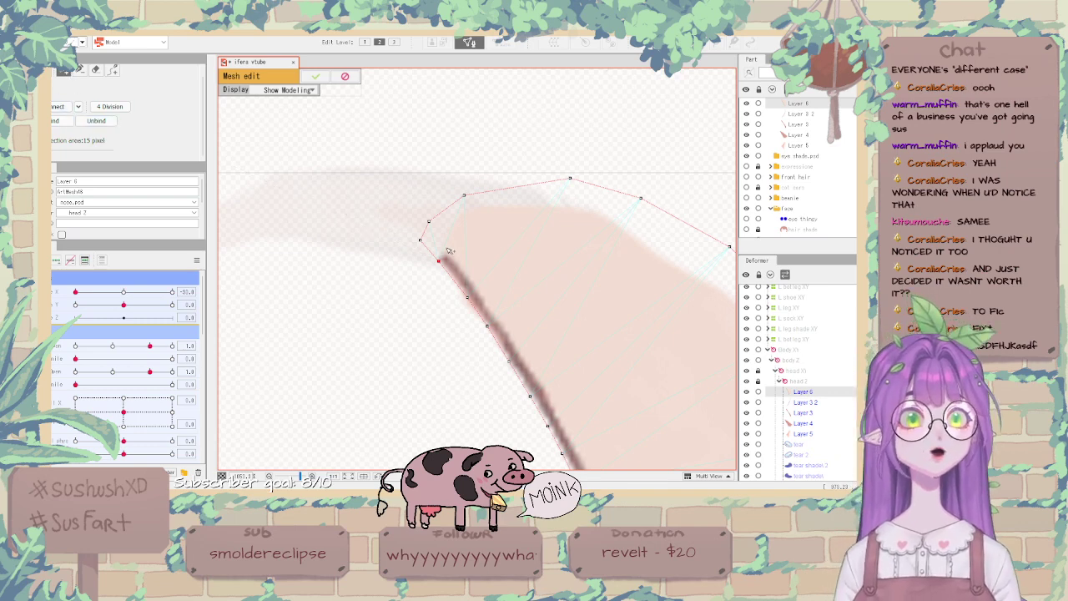
click(471, 254)
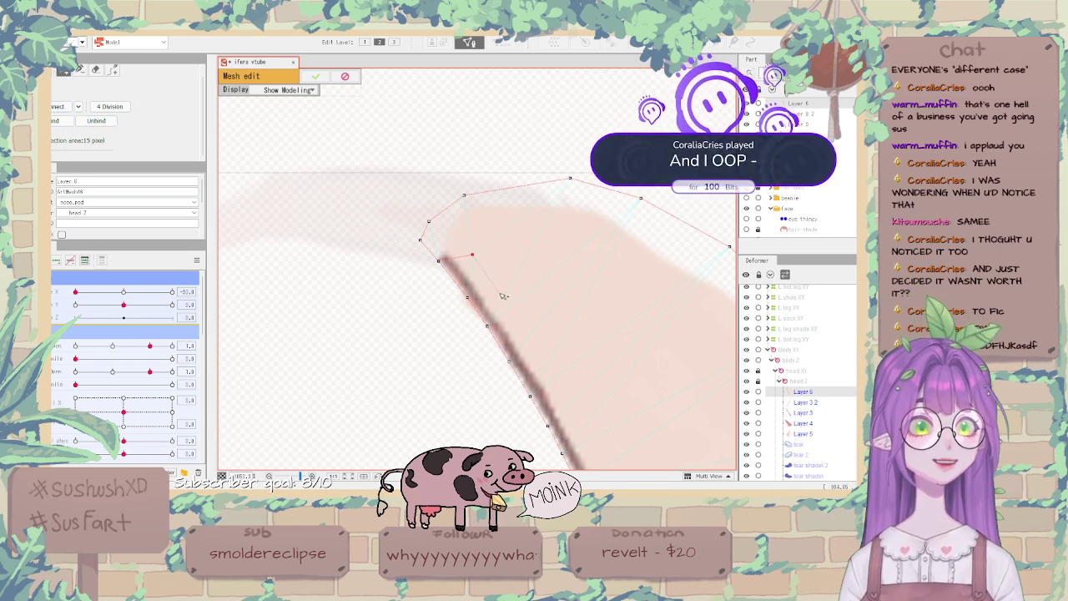
click(498, 290)
drag(526, 334, 446, 206)
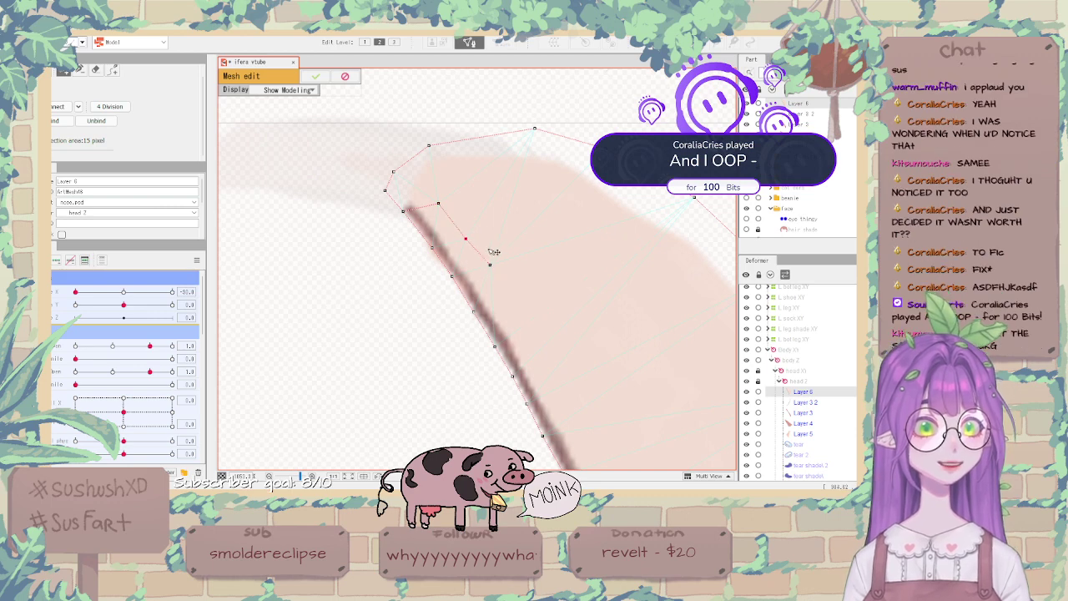
drag(493, 273, 495, 275)
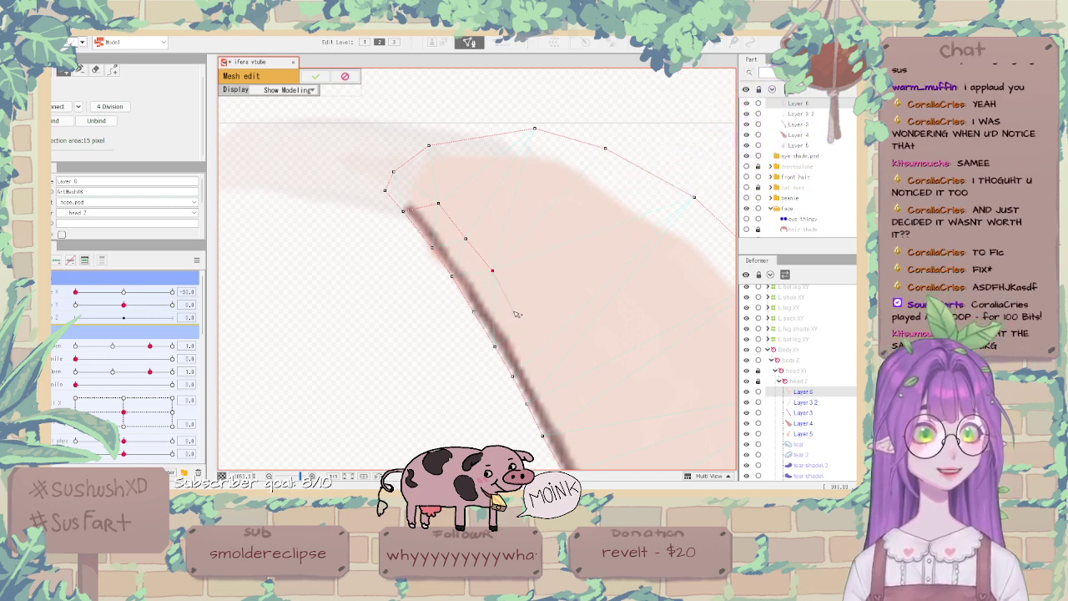
drag(529, 354, 500, 261)
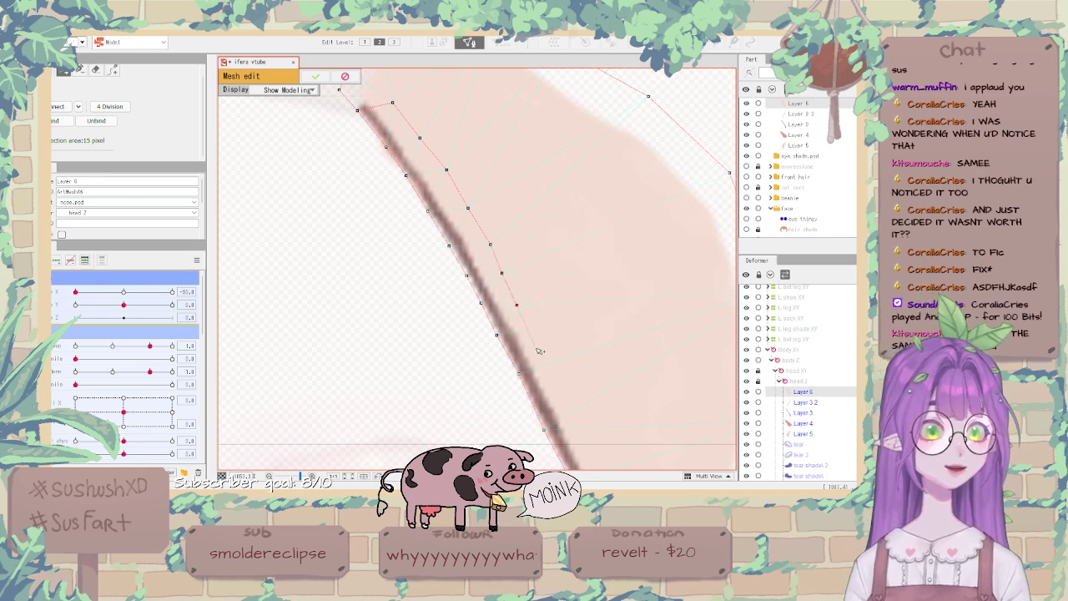
drag(548, 374, 537, 319)
click(528, 289)
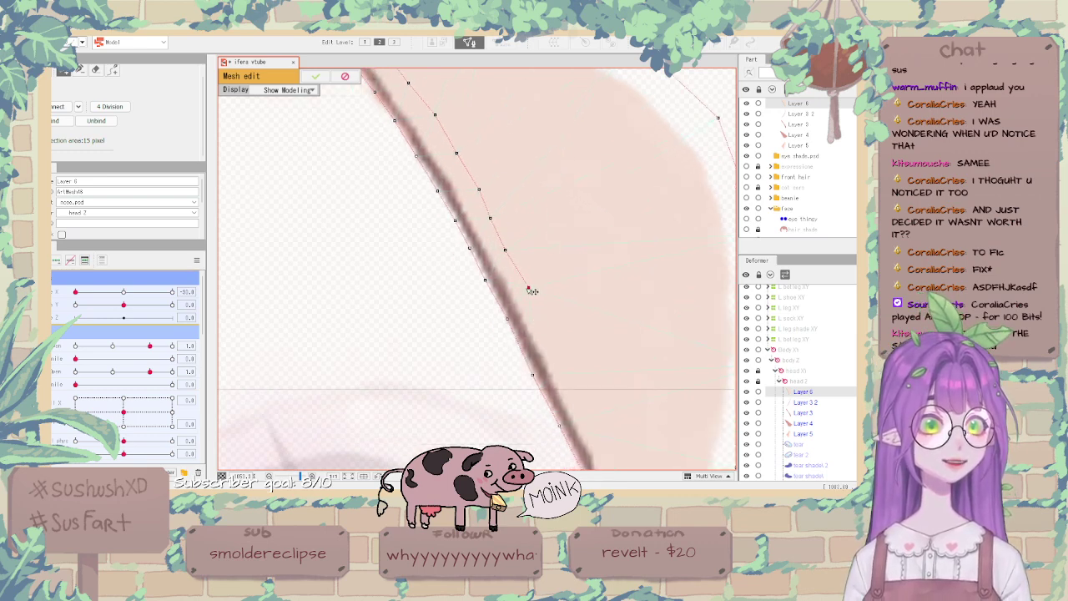
click(551, 332)
drag(548, 378, 523, 295)
click(549, 289)
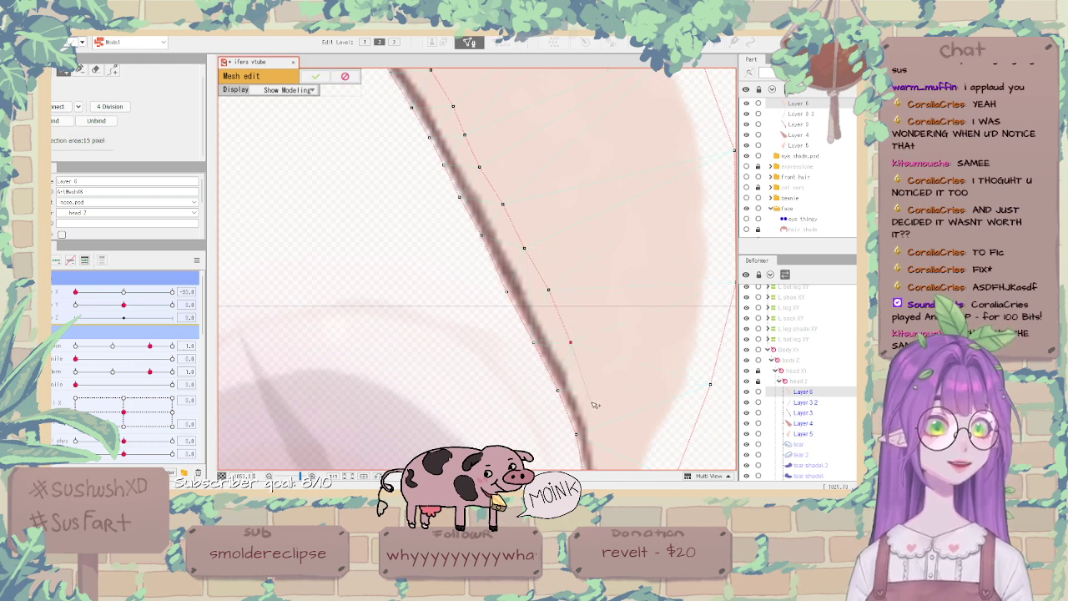
scroll(600, 406, down, 2)
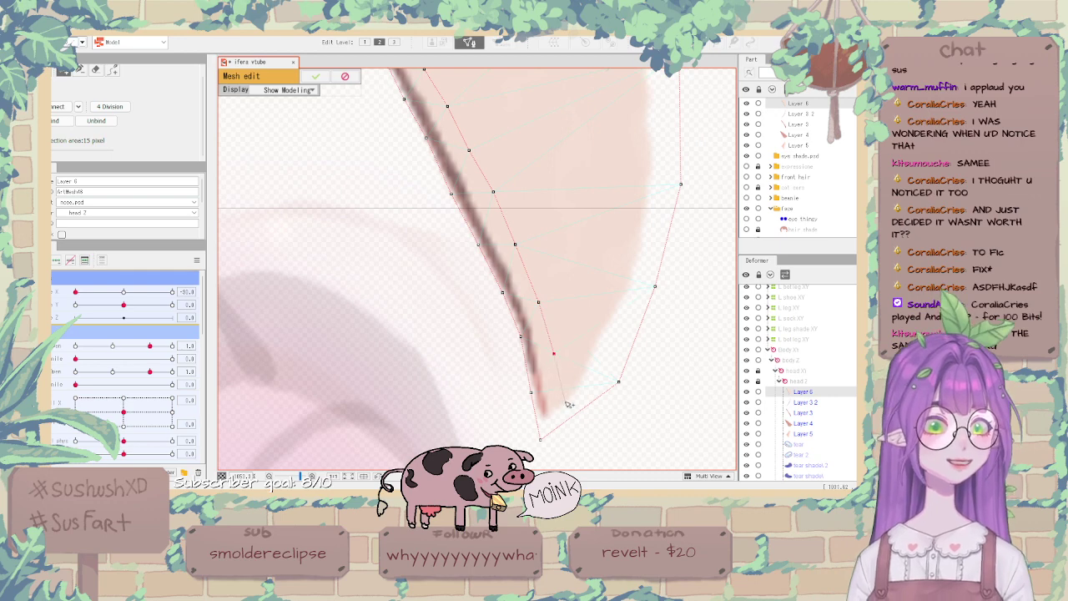
scroll(580, 347, down, 3)
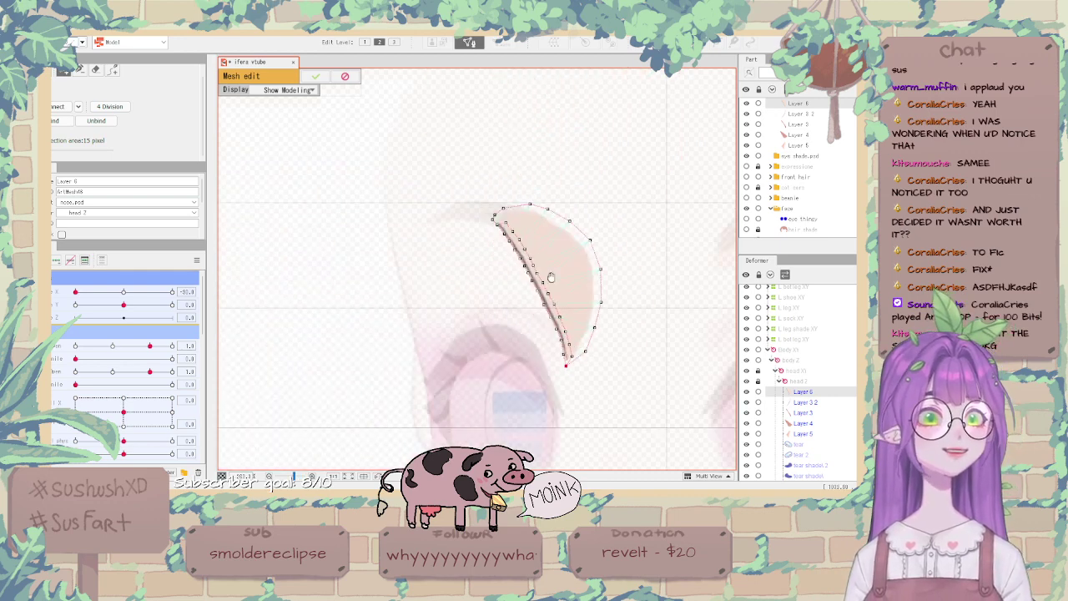
Connect the Layer 6 vertices automatically into triangles and apply the mesh edit.
scroll(580, 347, up, 1)
click(65, 121)
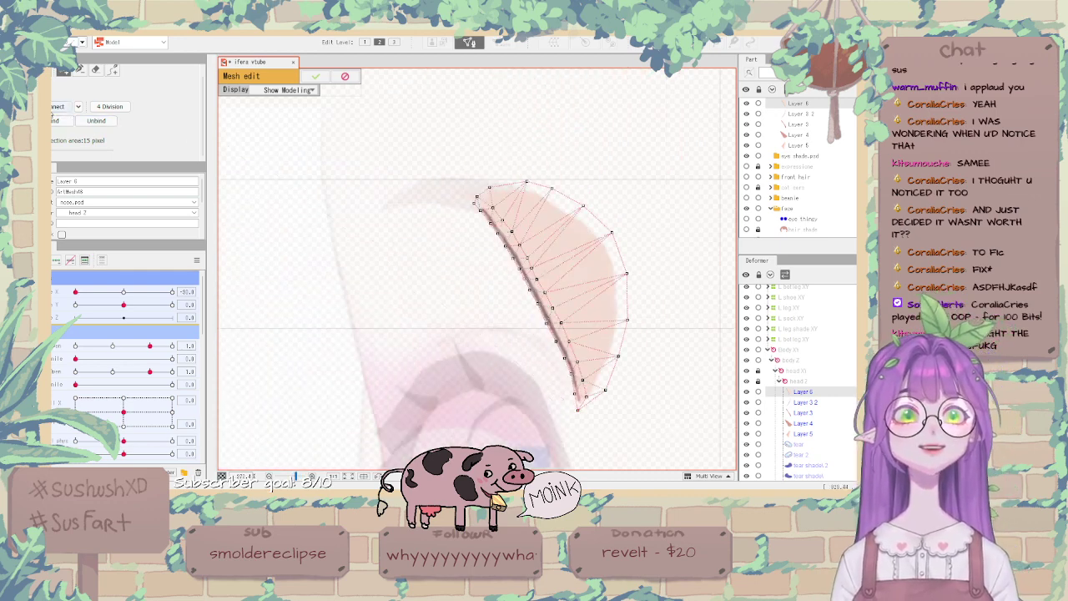
click(316, 76)
Reopen the Layer 6 mesh and nudge the vertices on the line's outer side closer to the dark stroke, then apply the edit.
scroll(501, 295, up, 2)
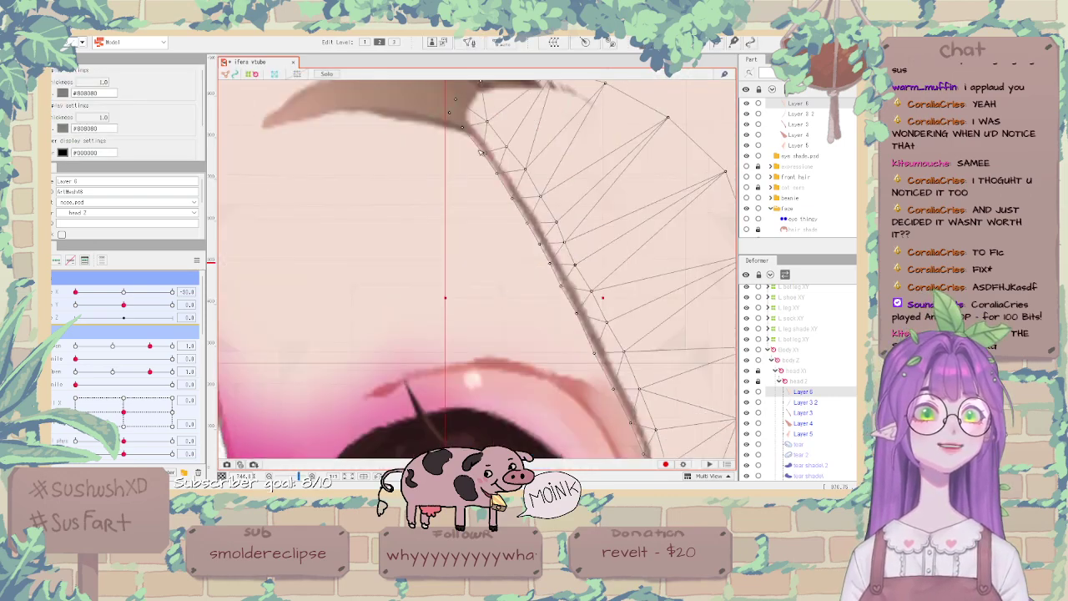
scroll(500, 201, down, 2)
drag(541, 232, 530, 180)
scroll(529, 180, up, 5)
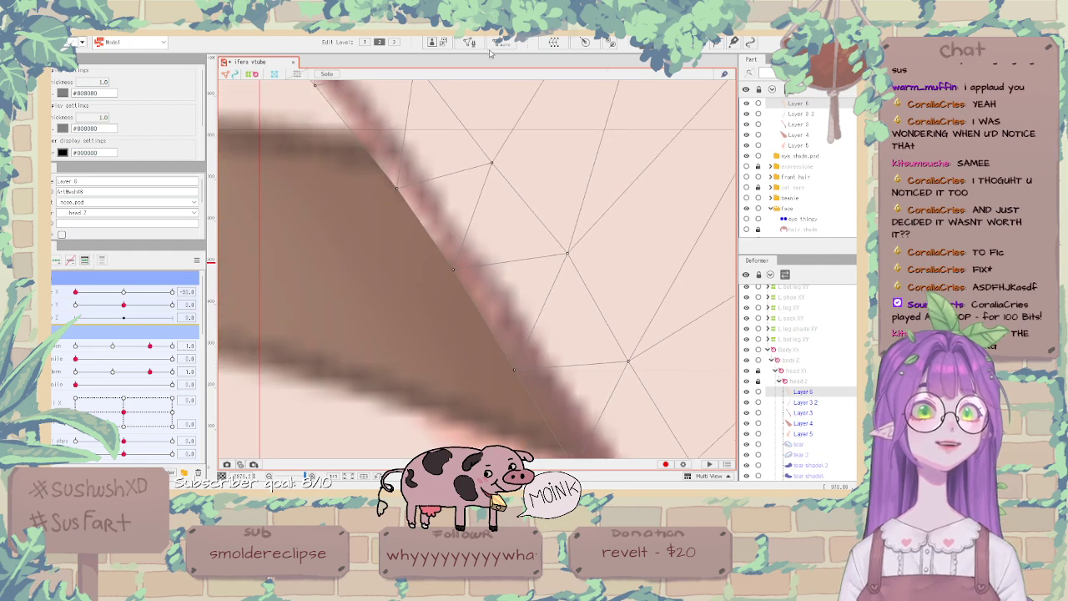
click(471, 42)
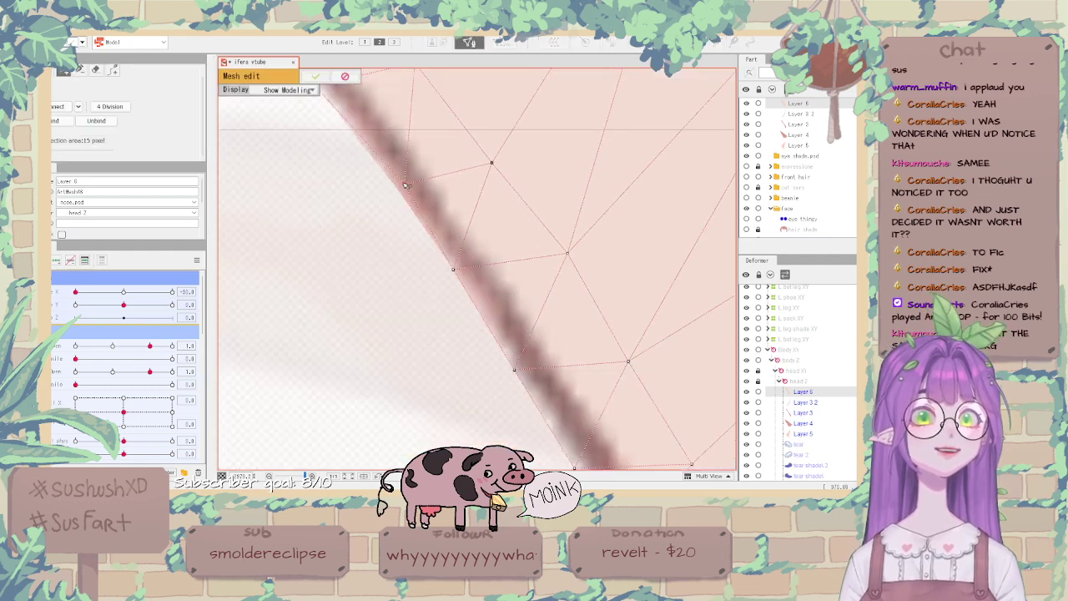
drag(453, 278, 461, 276)
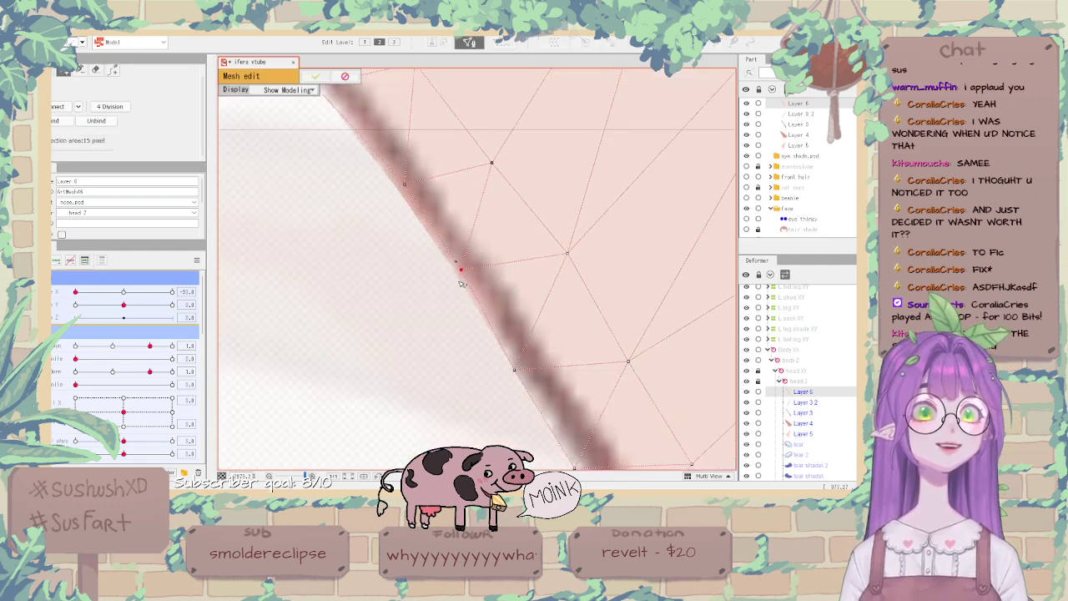
drag(517, 371, 524, 371)
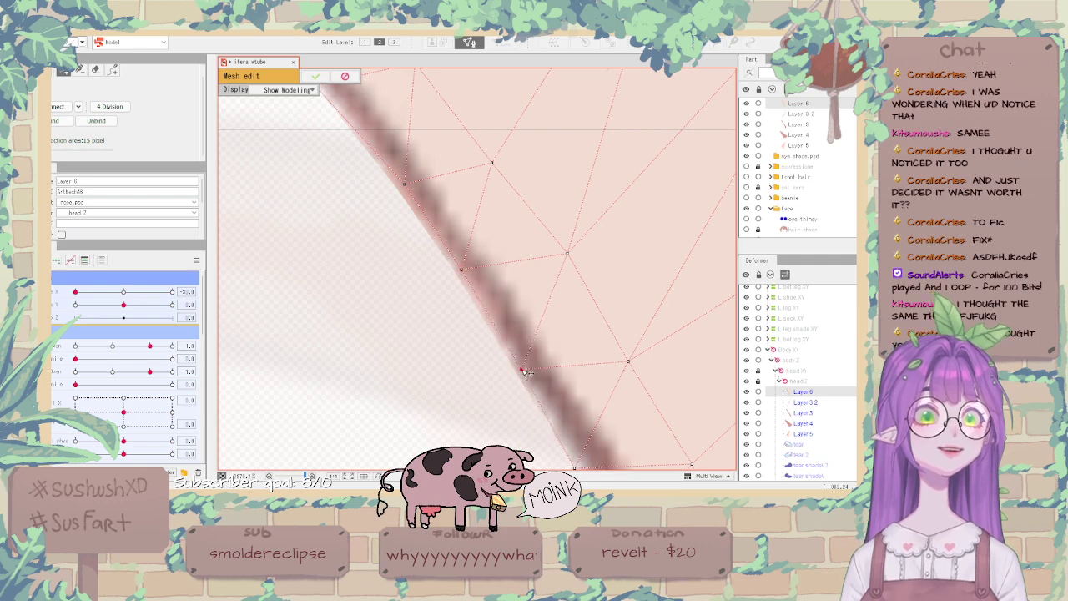
scroll(525, 373, down, 3)
scroll(441, 242, up, 3)
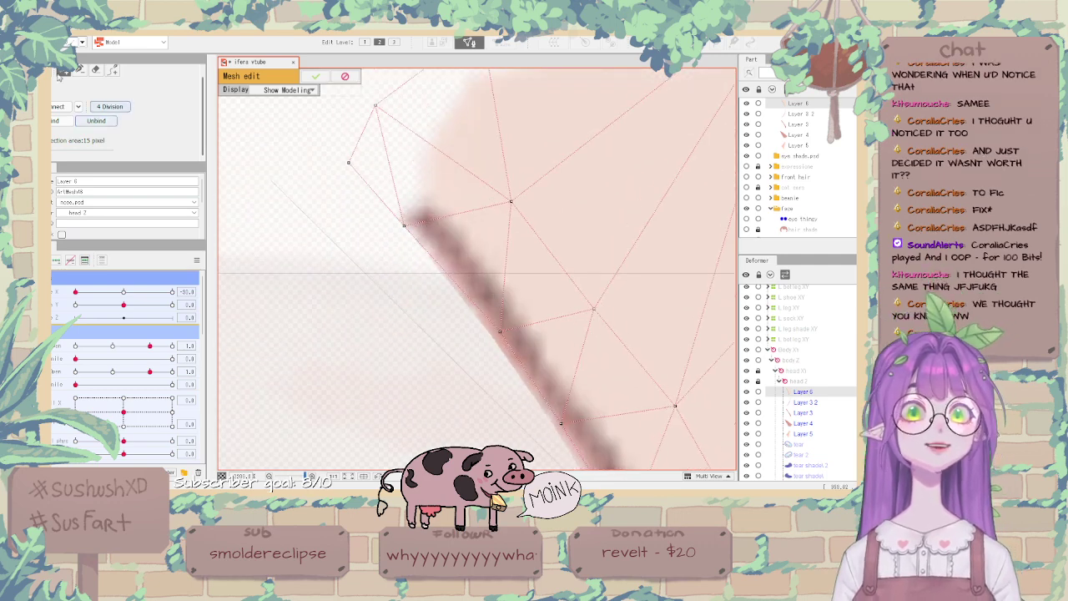
click(410, 226)
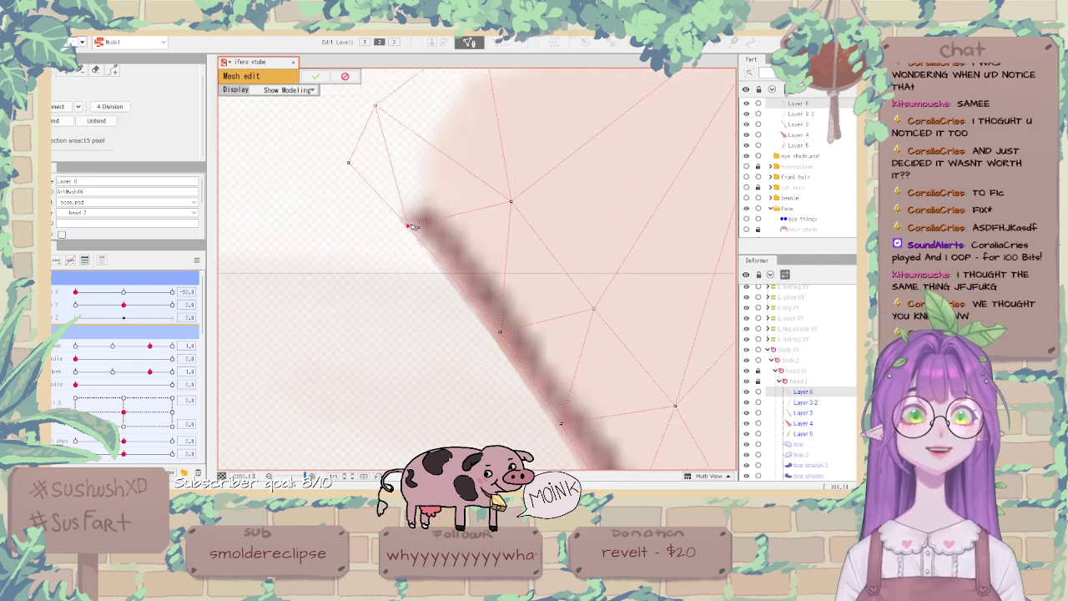
click(316, 76)
Rename the Layer 6 mesh as "nose bridge".
scroll(325, 259, down, 2)
click(435, 248)
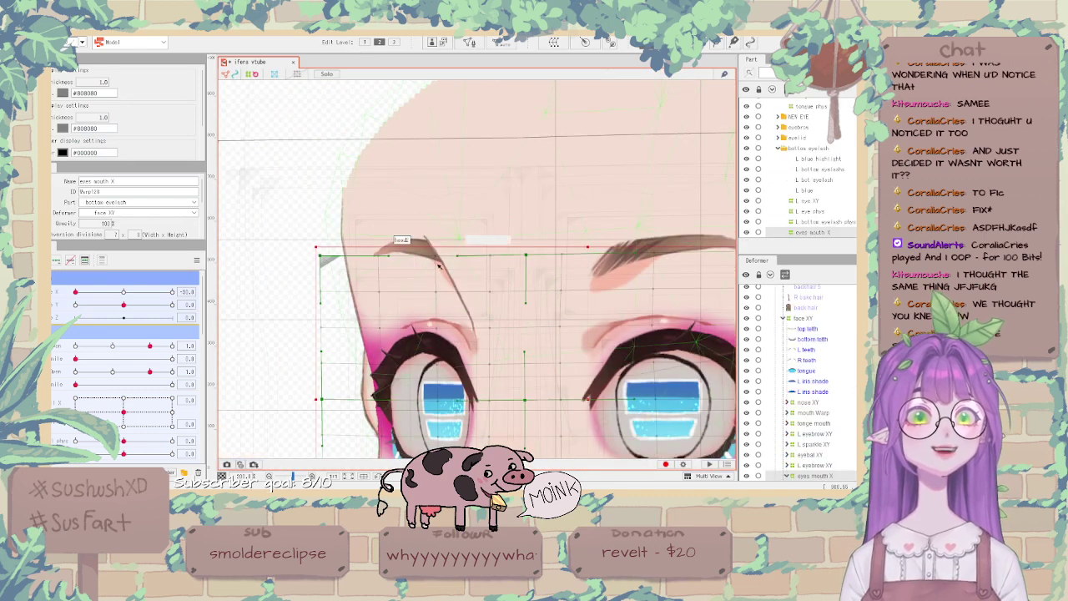
click(245, 200)
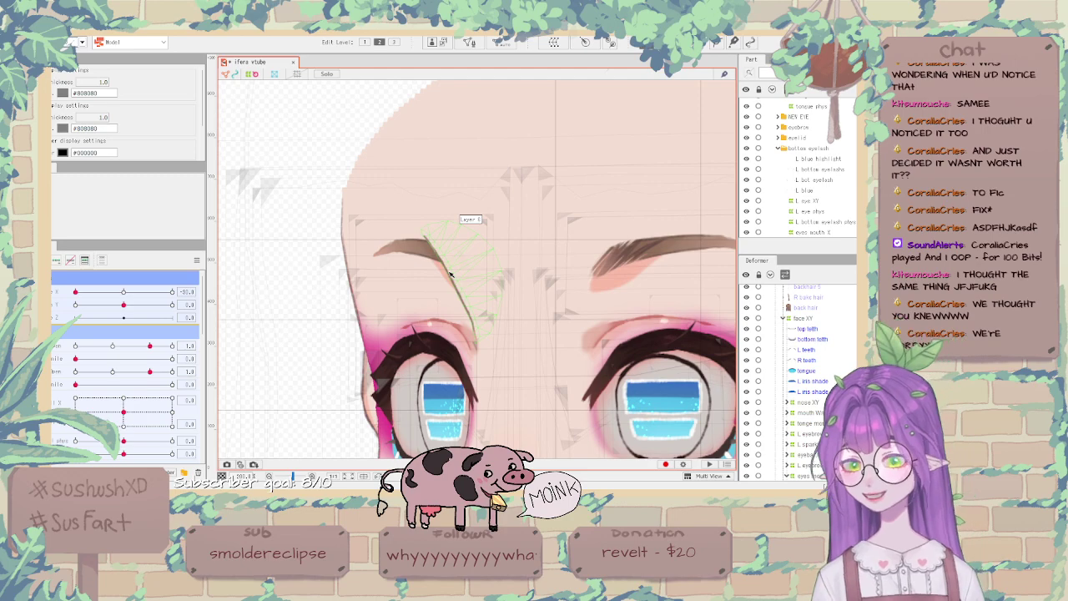
scroll(534, 289, down, 5)
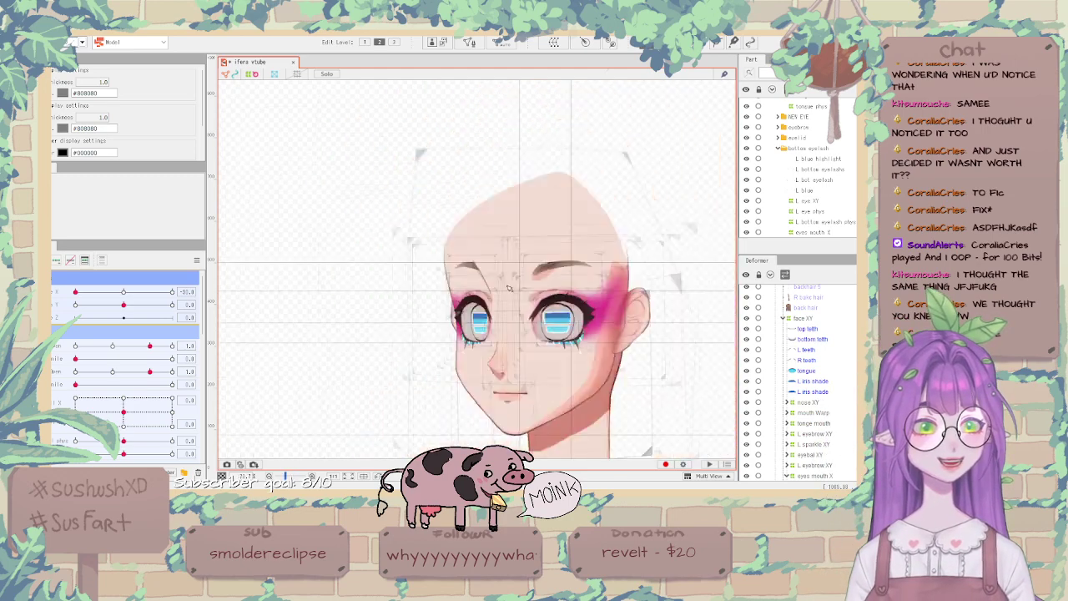
scroll(509, 288, up, 5)
scroll(504, 282, up, 3)
click(472, 252)
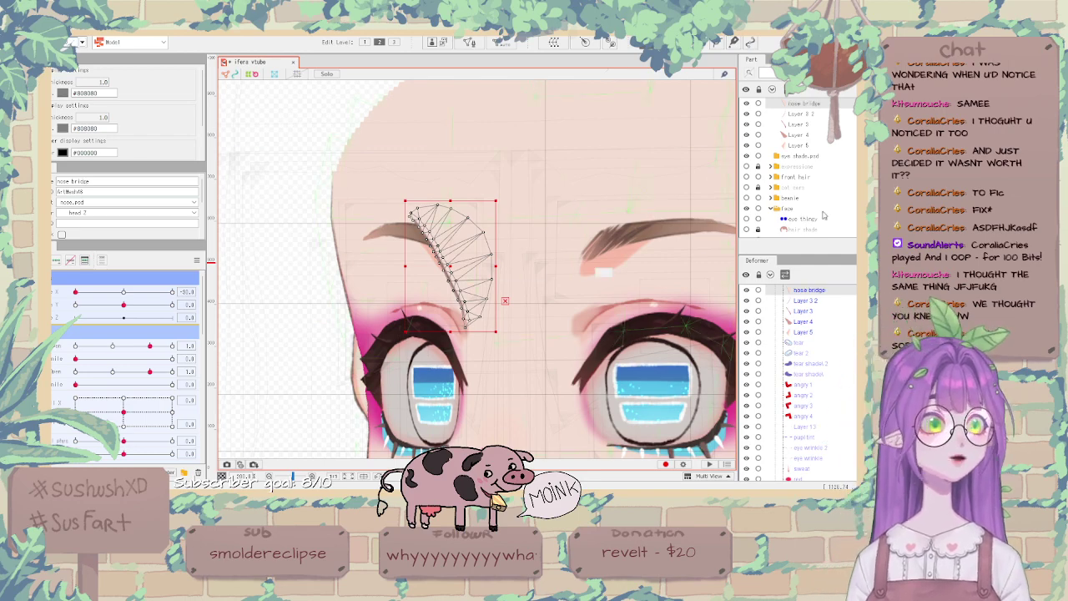
Rename Layer 3 2 as "nose line 1" and Layer 3 as "nose line 2".
click(812, 112)
scroll(551, 192, down, 3)
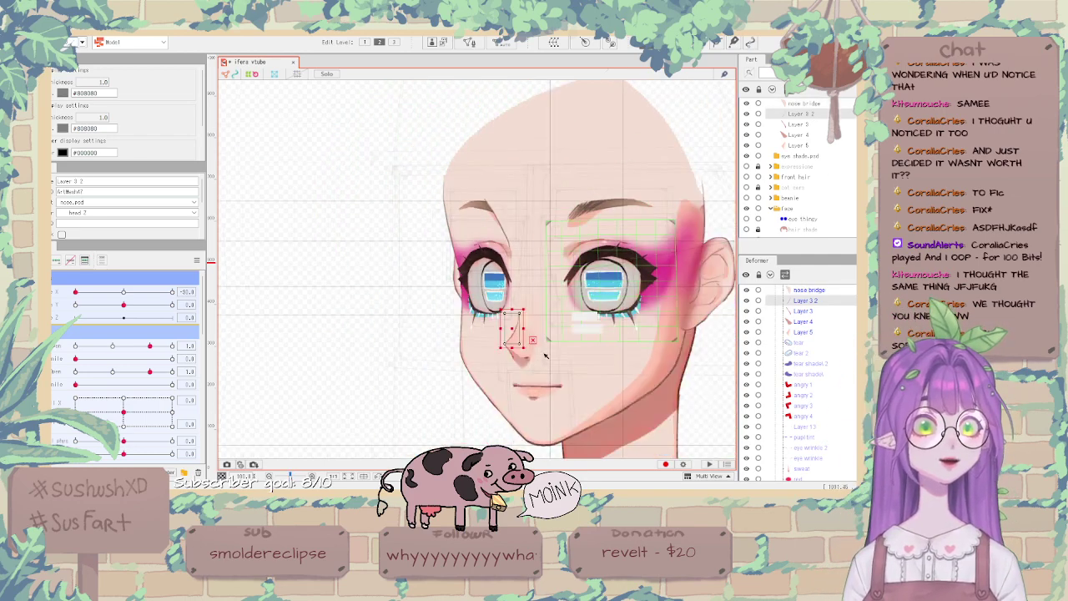
scroll(530, 351, up, 4)
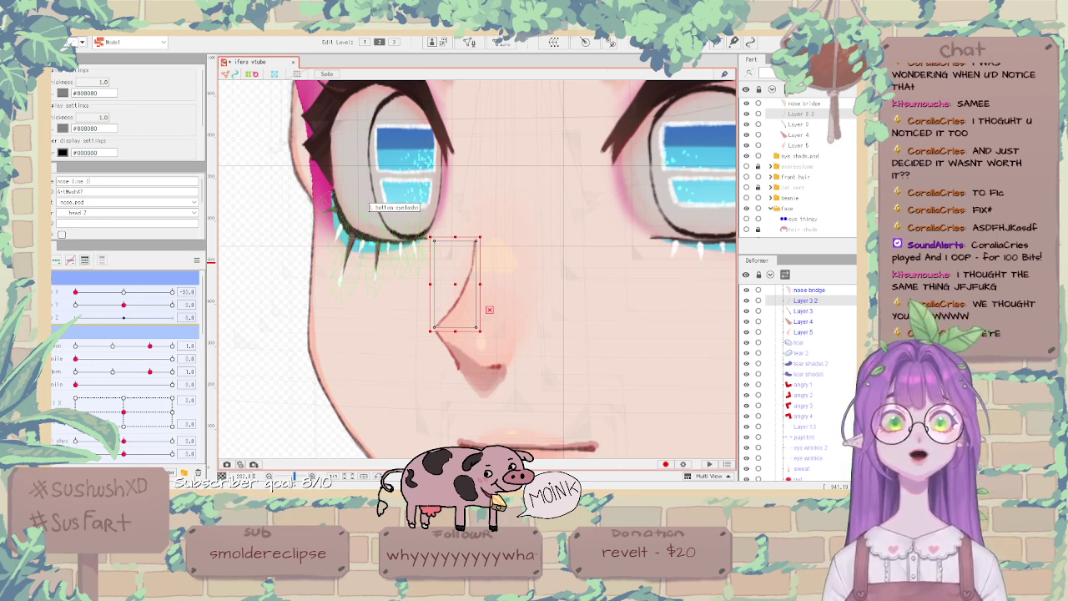
key(Return)
click(802, 125)
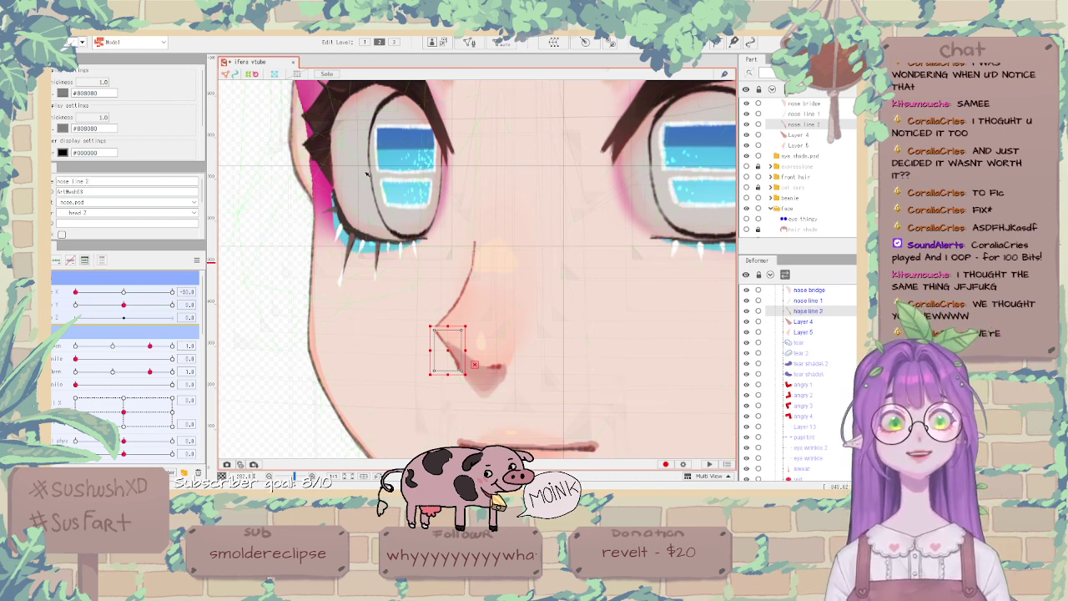
Rename Layer 4 as "nose shade 2" and Layer 5 as "nose blush 2", and select the eye shade.psd part.
click(798, 135)
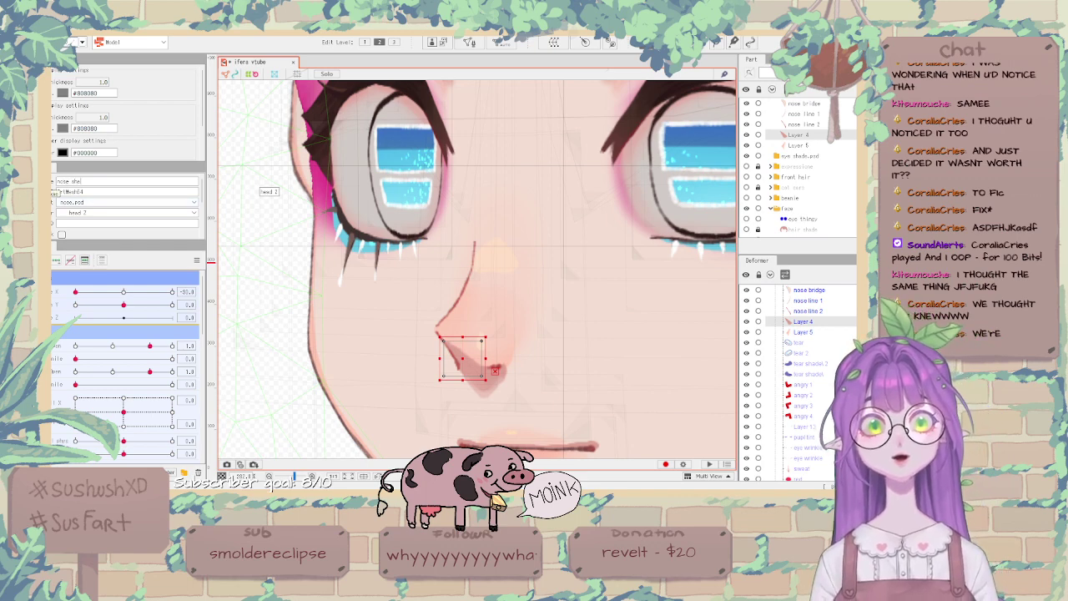
click(820, 147)
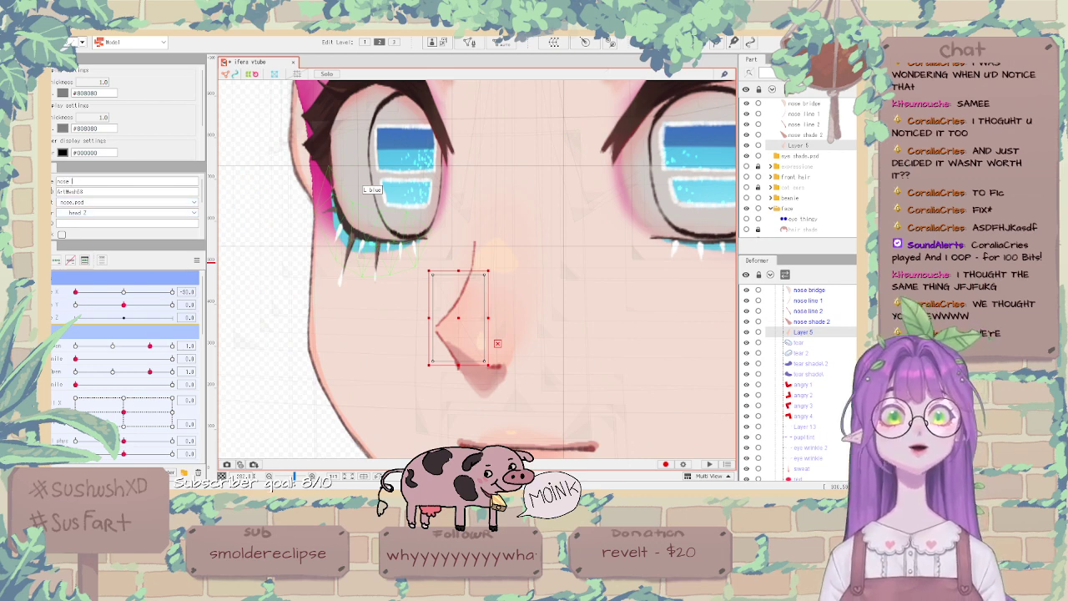
text(nose)
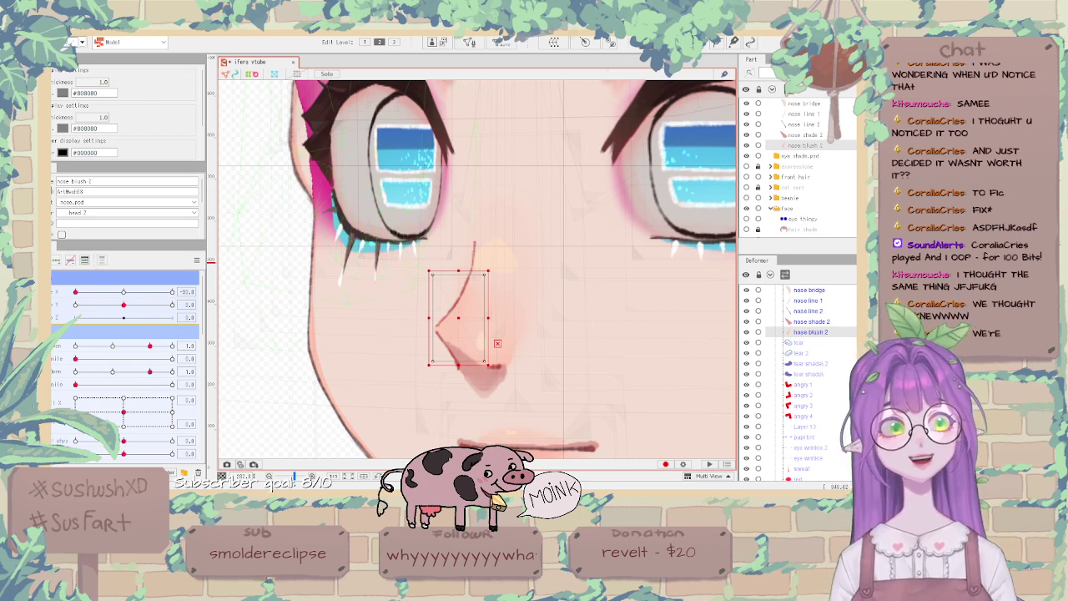
click(828, 156)
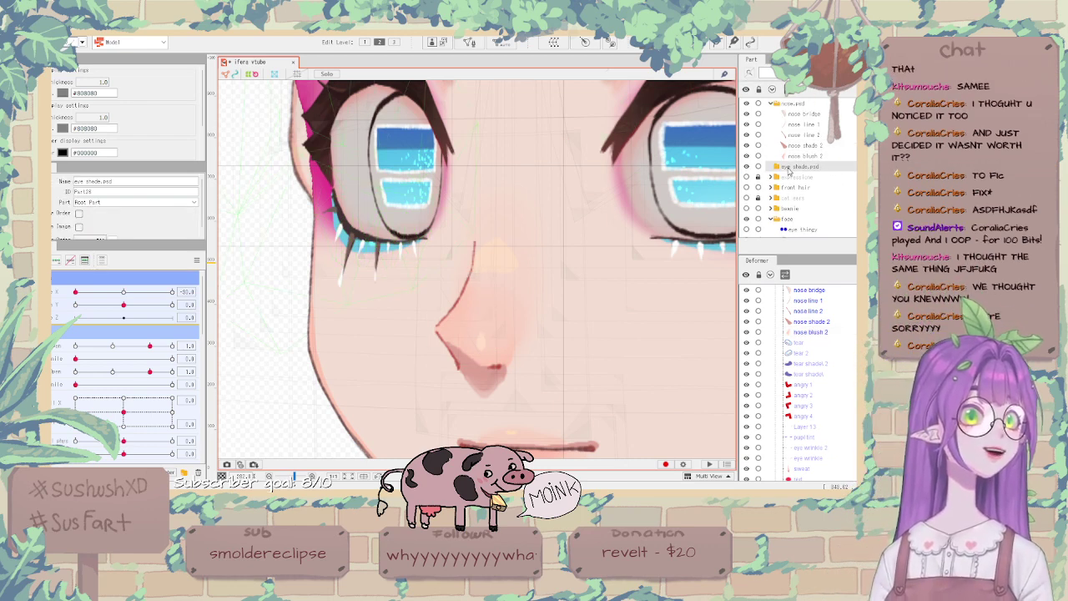
Clear the eye shade.psd part from the top level and move the five renamed nose layers into the face's nose part.
drag(797, 166, 807, 237)
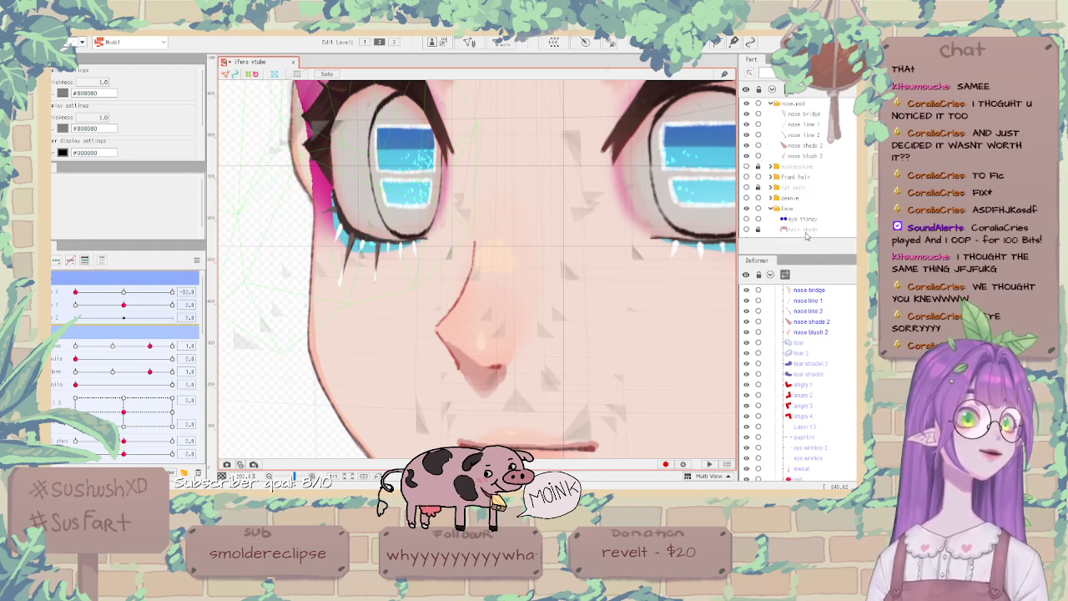
click(822, 114)
shift+click(826, 156)
drag(823, 117, 796, 213)
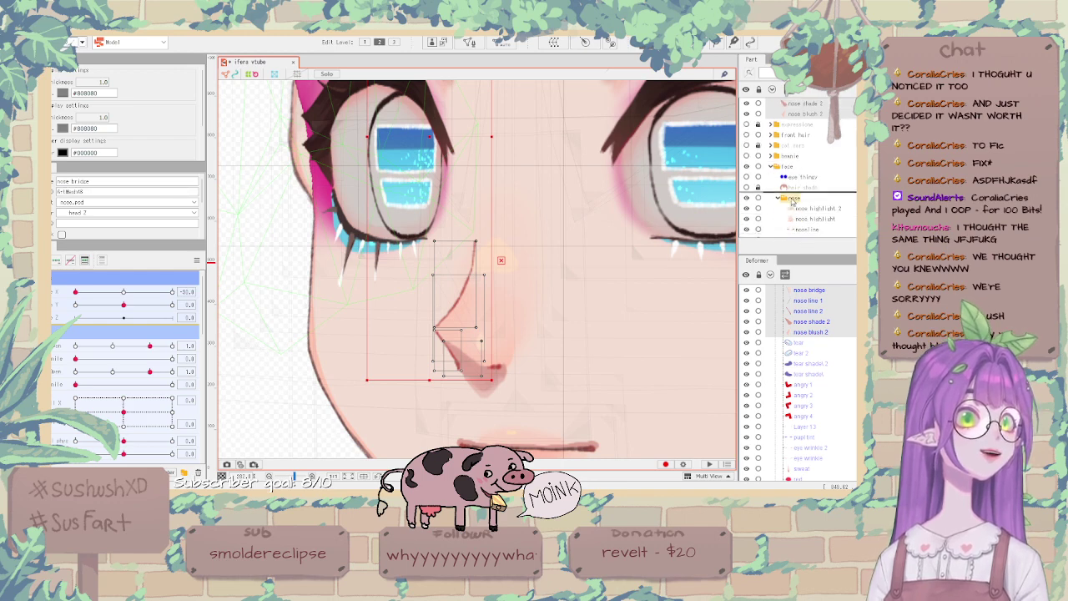
Delete the emptied nose.psd part and move the nose bridge, line, shade and blush layers to the top of the nose part.
right_click(804, 101)
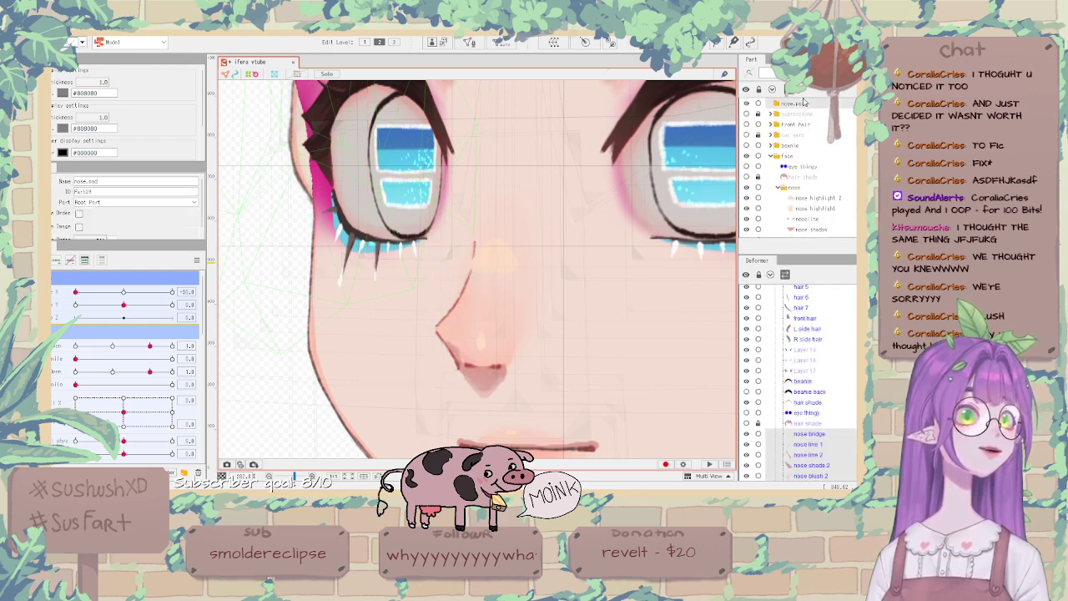
click(822, 179)
scroll(818, 188, down, 3)
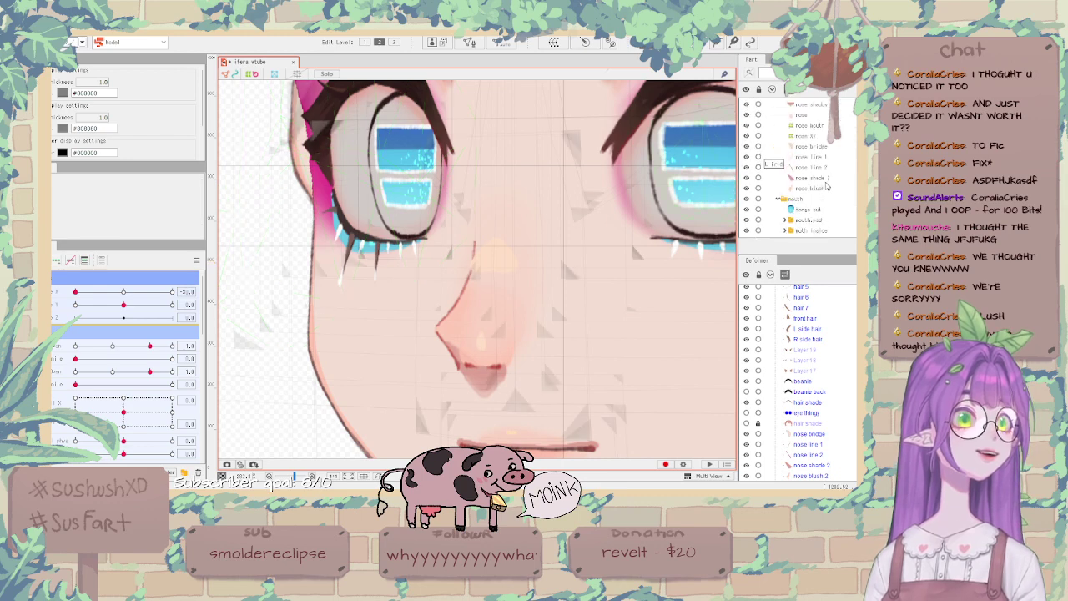
click(818, 186)
shift+click(816, 228)
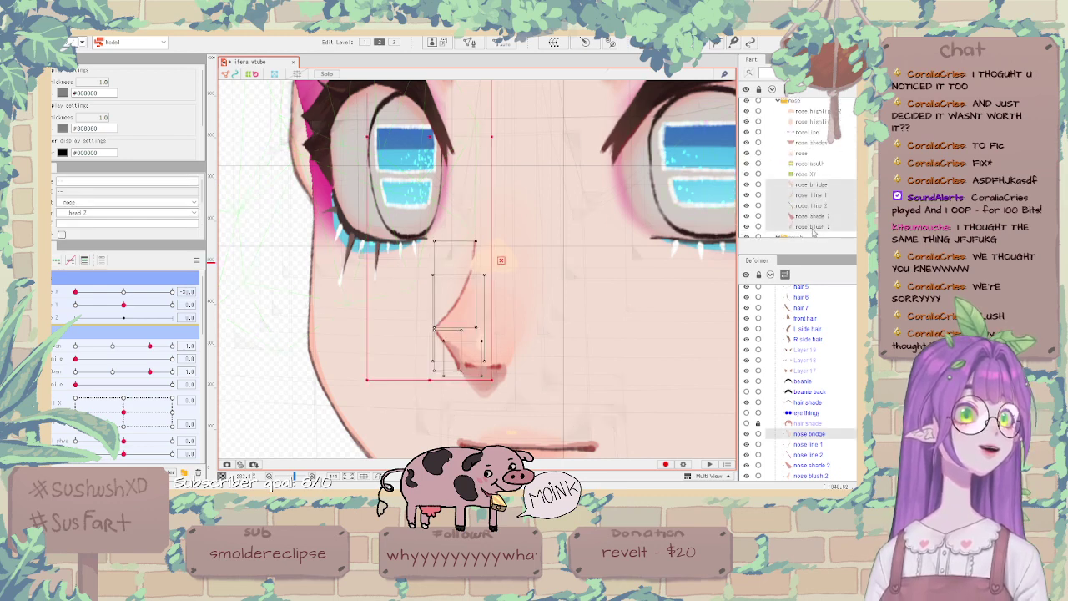
drag(816, 228, 823, 111)
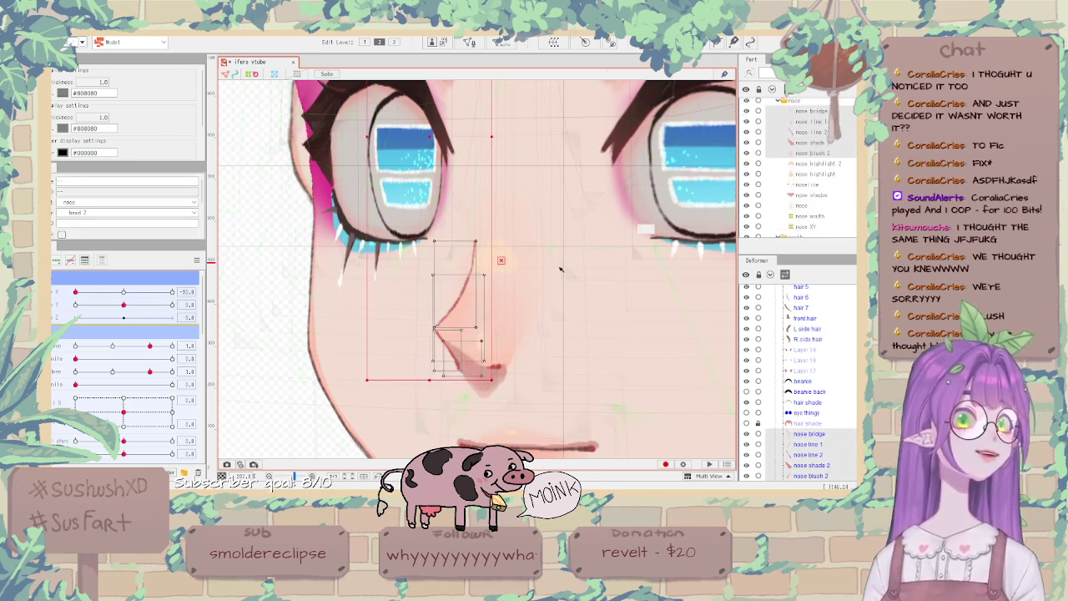
Examine how the new nose pieces sit on the turned face, both close up and with the whole head in view.
scroll(336, 268, down, 3)
click(336, 268)
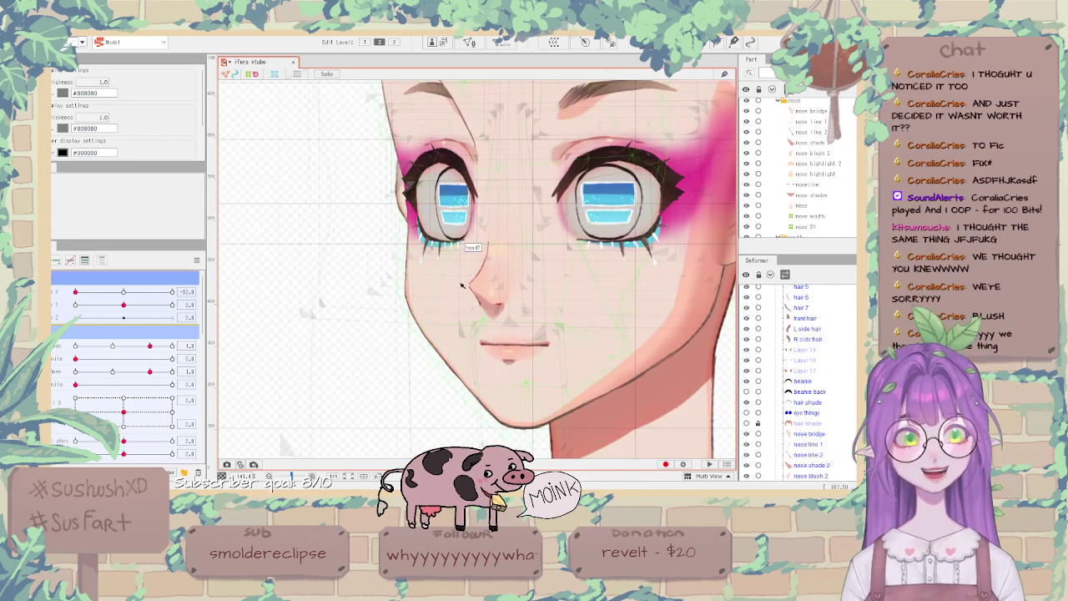
scroll(451, 280, up, 3)
scroll(455, 297, down, 5)
scroll(456, 304, up, 4)
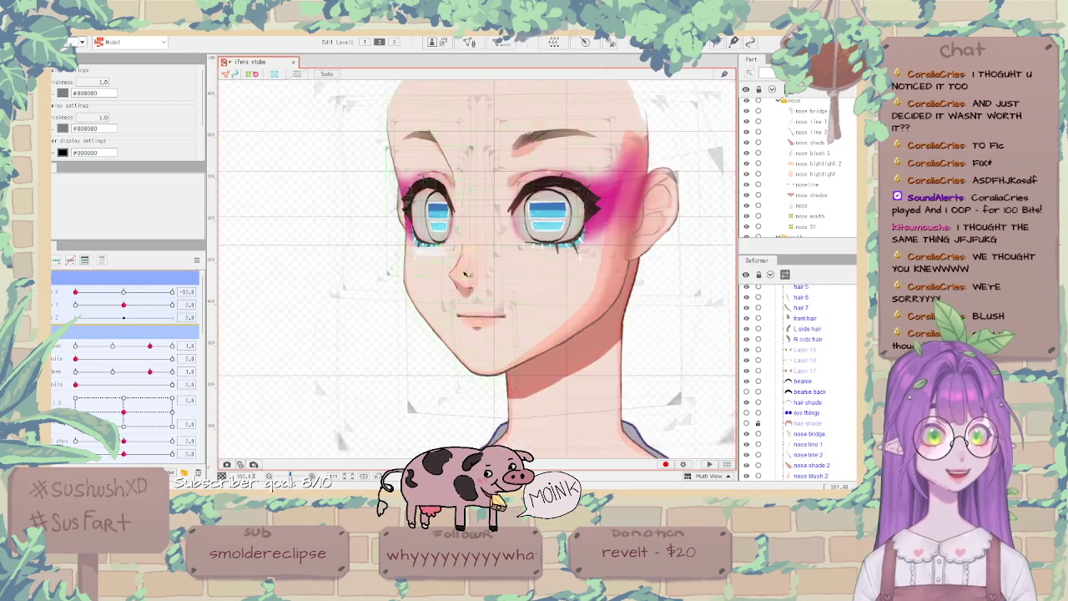
scroll(484, 284, down, 4)
scroll(513, 267, up, 2)
scroll(512, 267, down, 2)
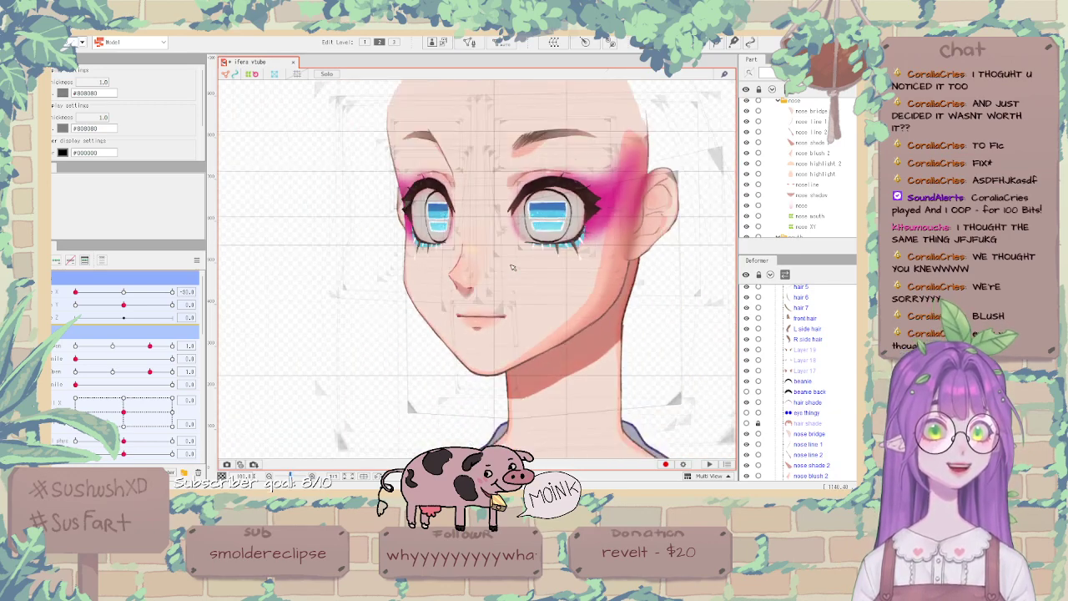
Select the nose bridge mesh beside the eyebrow, nudge it very slightly sideways and deselect it.
click(441, 154)
scroll(441, 153, up, 4)
mouse_move(441, 153)
mouse_down()
mouse_move(507, 146)
mouse_move(442, 153)
mouse_up()
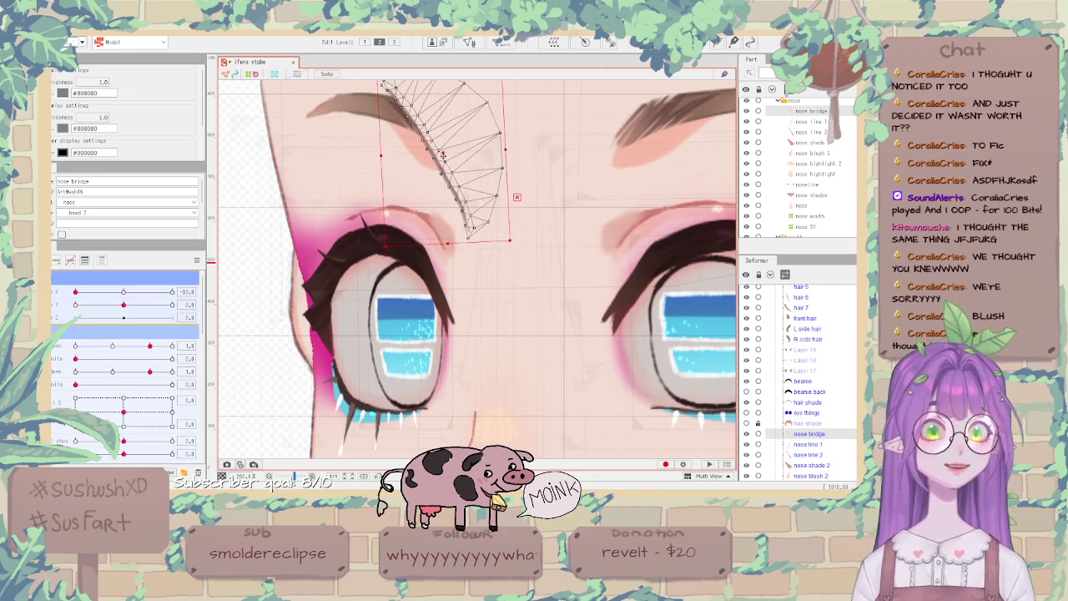
scroll(441, 154, down, 2)
scroll(441, 154, down, 2)
click(318, 218)
scroll(317, 219, down, 1)
click(274, 200)
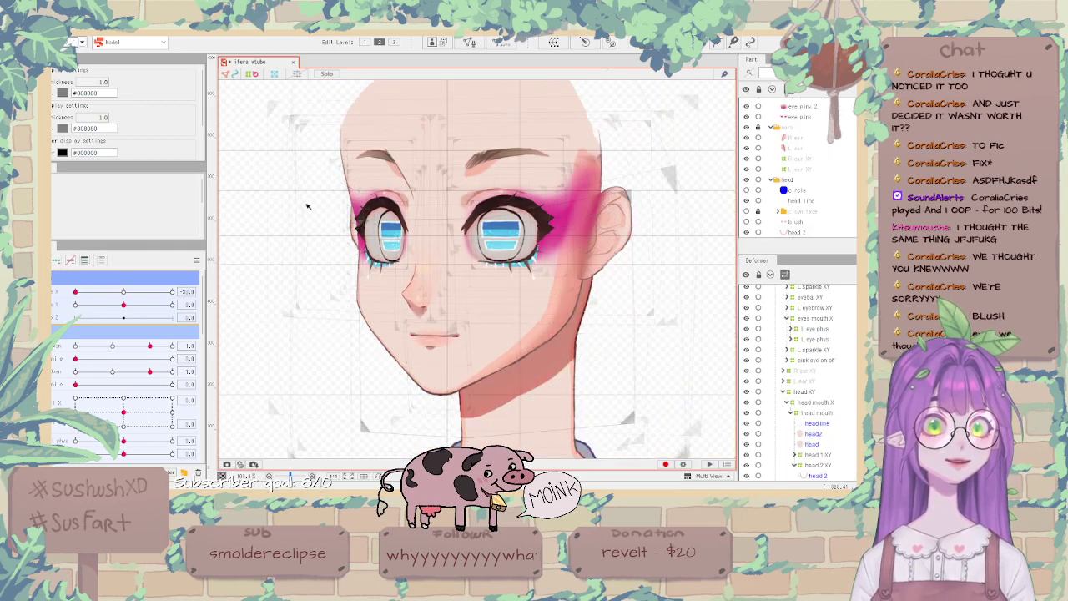
Check the nose against the head turn, bringing the X angle parameter back to -30.
scroll(490, 215, down, 3)
scroll(490, 215, up, 4)
drag(126, 292, 74, 304)
scroll(551, 256, up, 4)
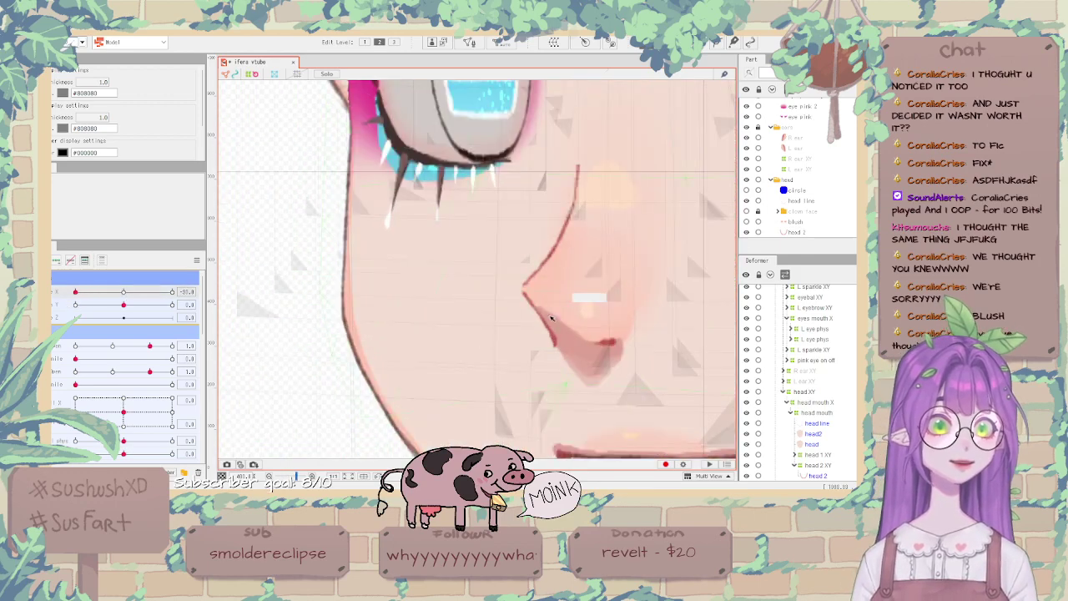
Select nose line 1 and replace its rectangular mesh with an automatically generated one that follows the stroke.
click(551, 256)
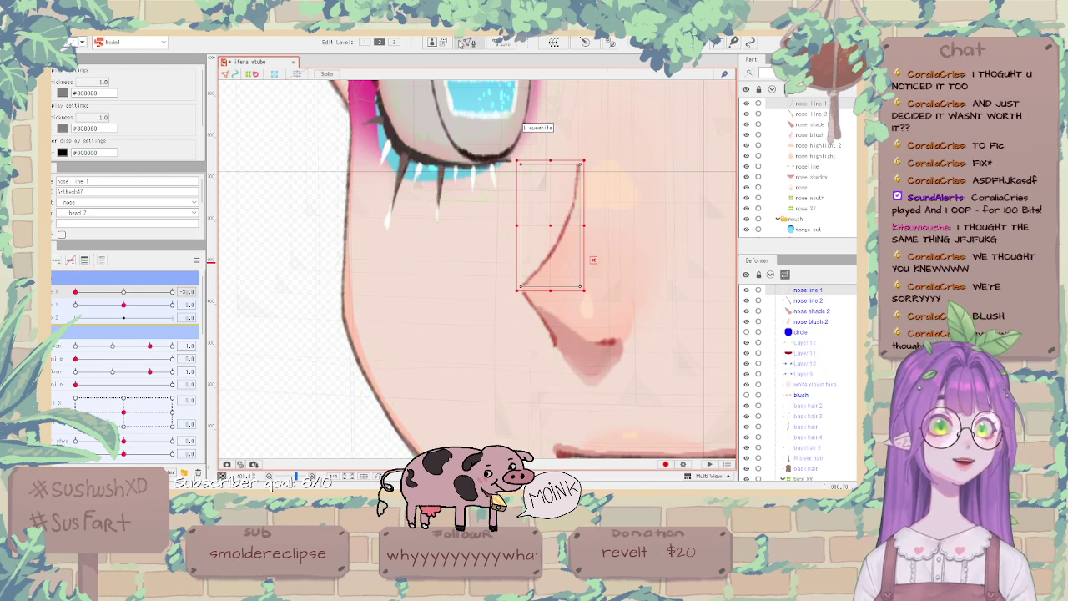
click(466, 43)
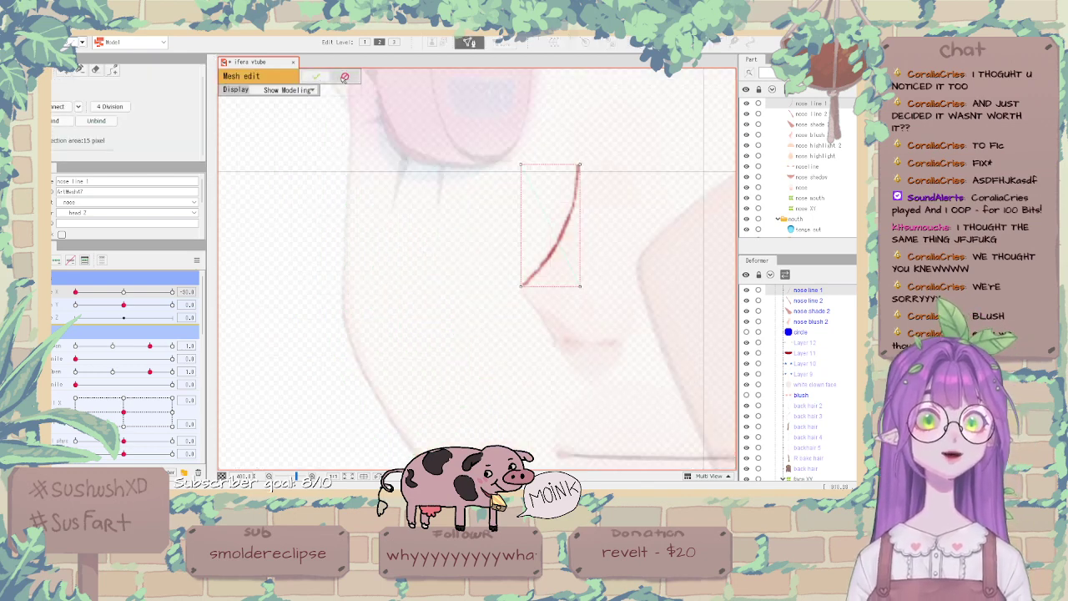
click(316, 76)
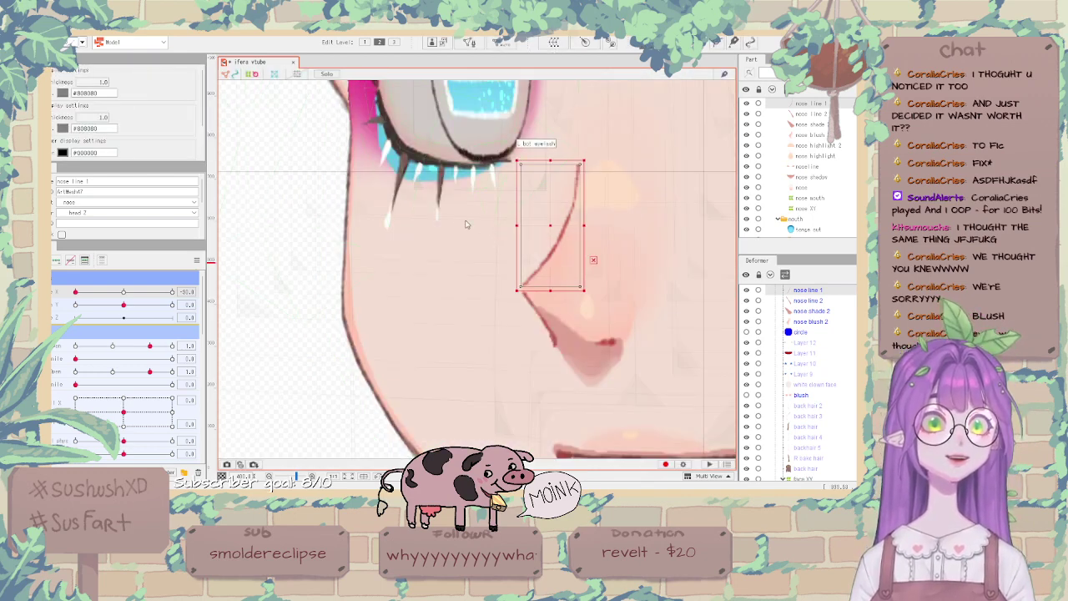
key(ctrl+z)
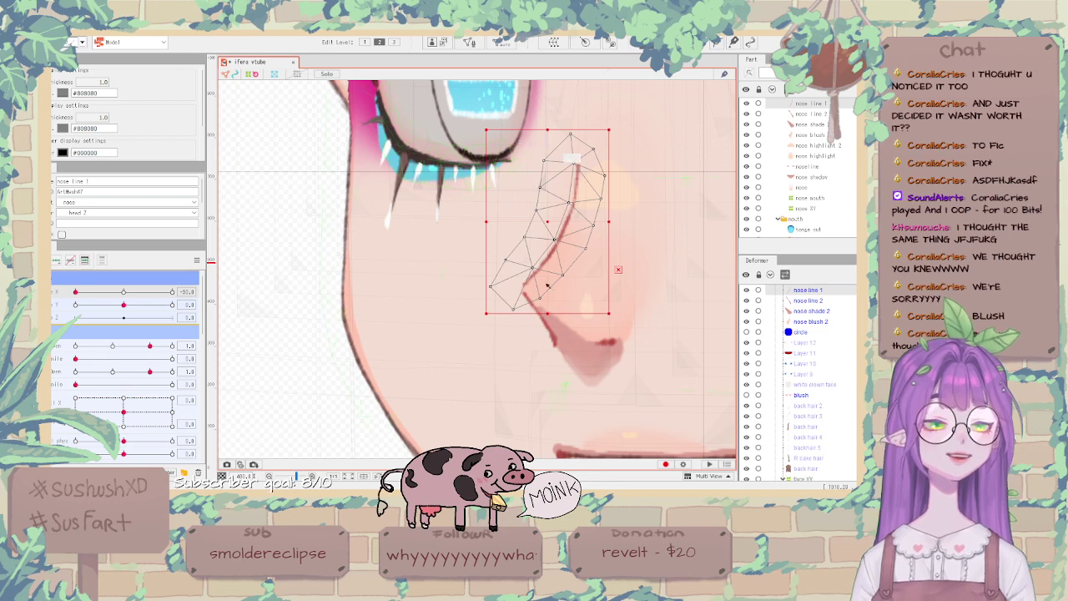
Generate automatic meshes for nose line 2, nose shade 2 and nose blush 2 together.
click(545, 331)
click(551, 328)
click(544, 328)
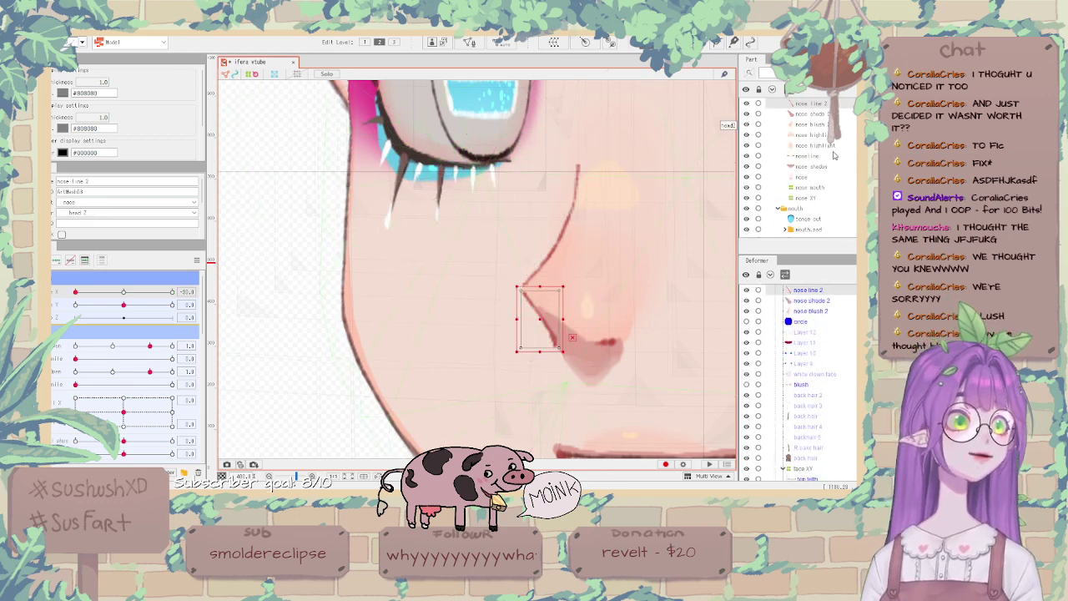
click(808, 124)
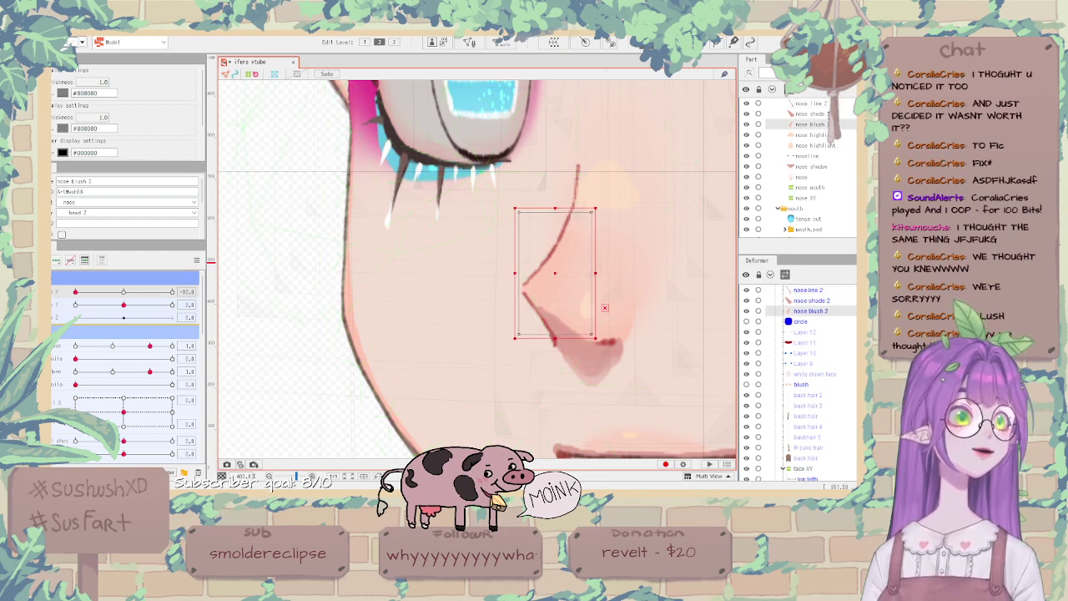
ctrl+click(811, 113)
scroll(829, 143, up, 2)
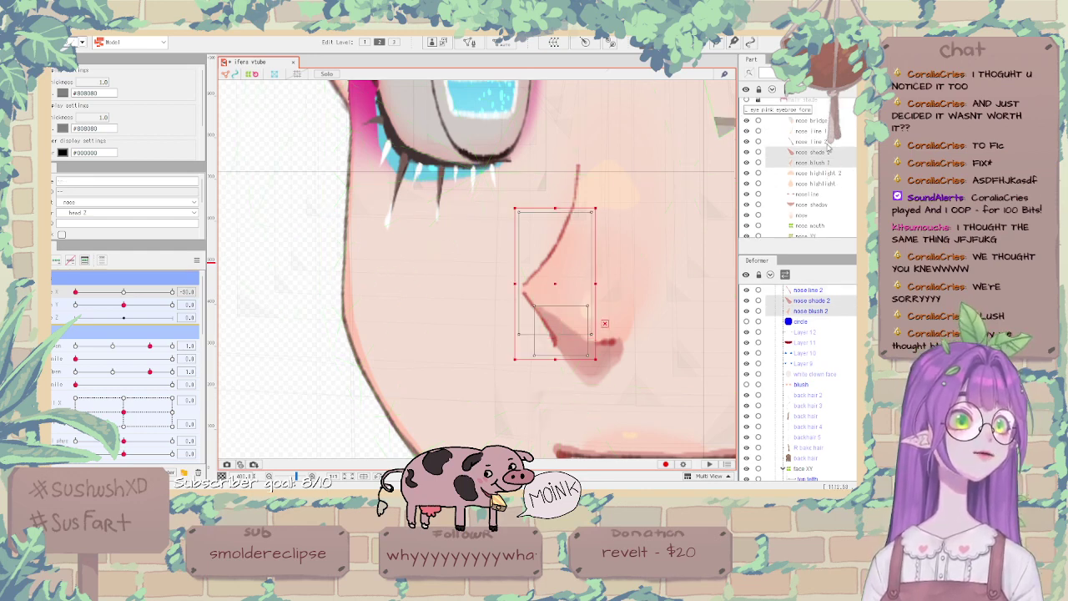
ctrl+click(827, 144)
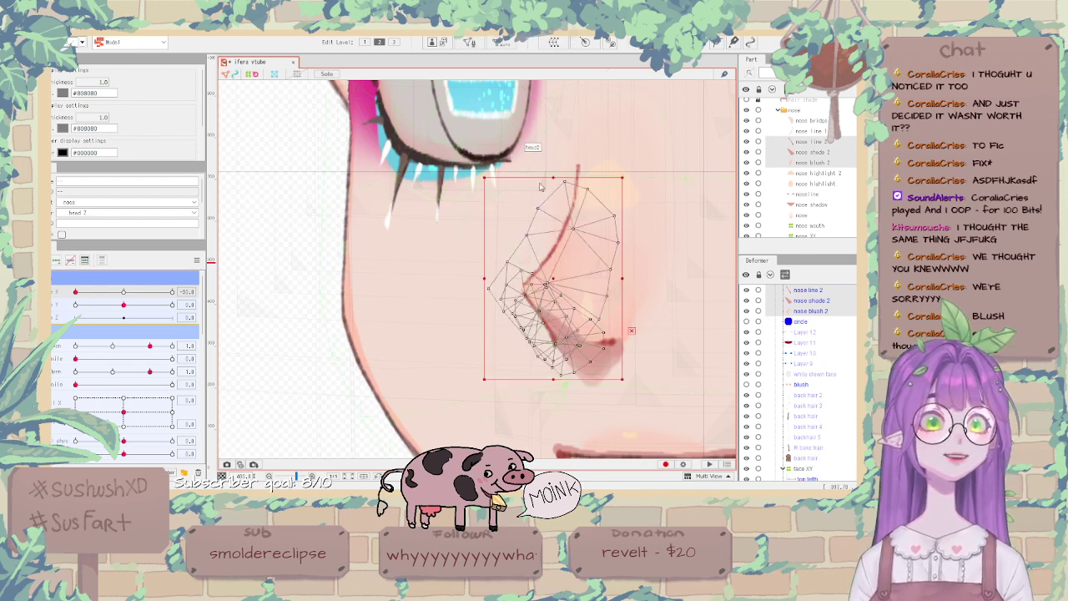
click(267, 238)
Try to shift only nose line 2 and nose blush 2 slightly toward the centre of the face.
click(572, 306)
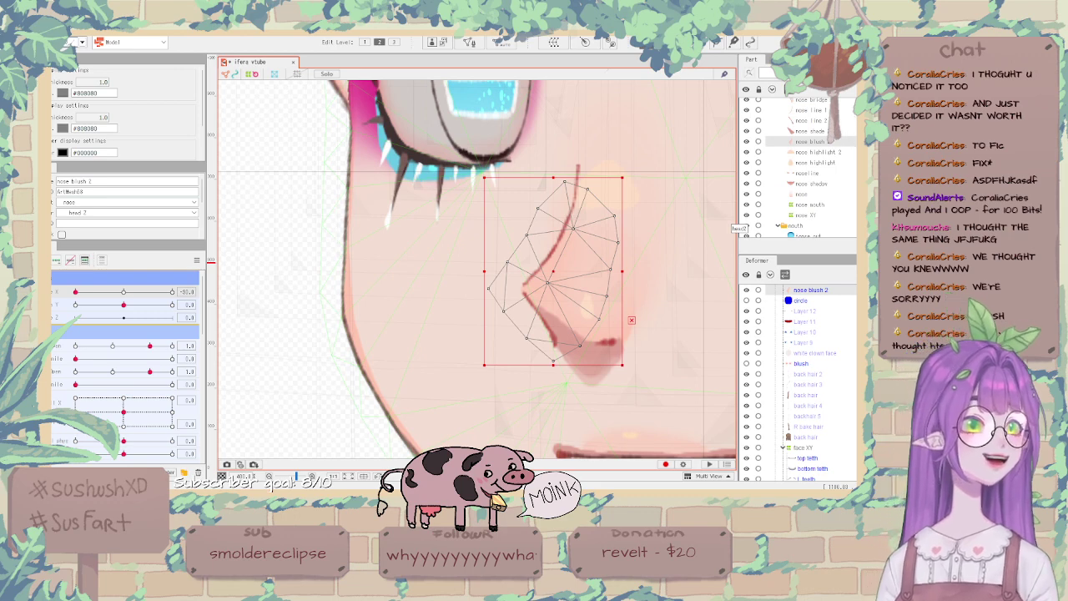
shift+click(826, 120)
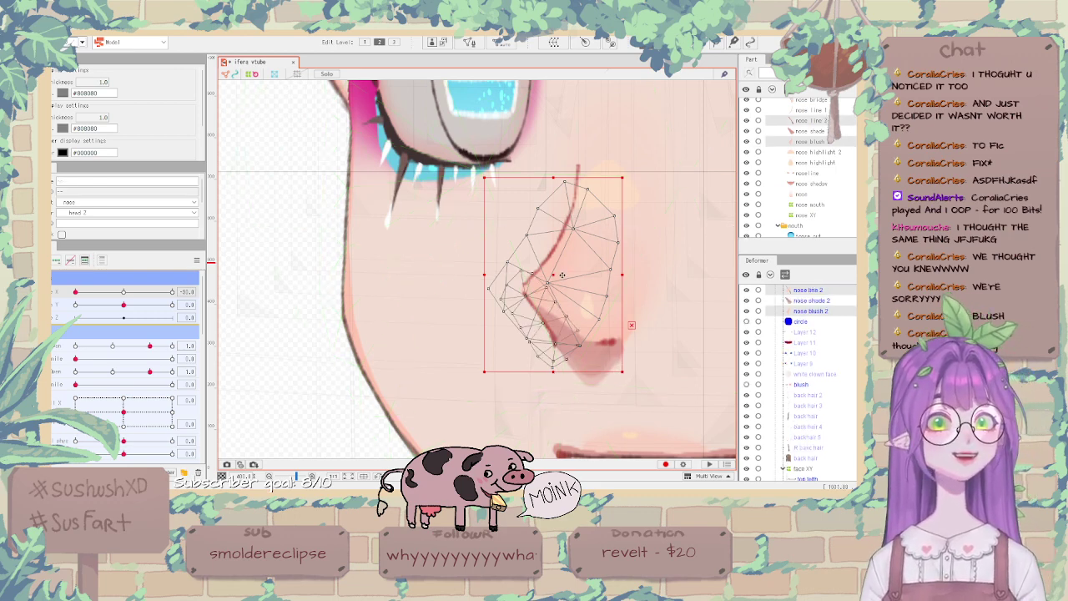
drag(562, 274, 567, 276)
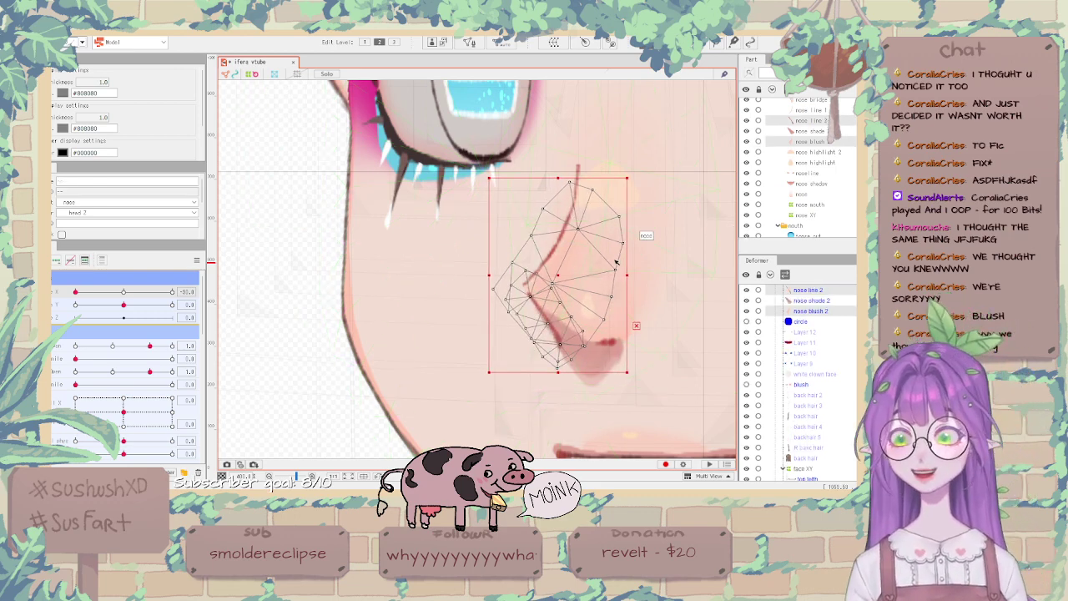
key(Left)
key(Left)
key(Left)
Move nose line 1, nose line 2, nose shade 2 and nose blush 2 together slightly toward the centre of the face.
shift+click(822, 110)
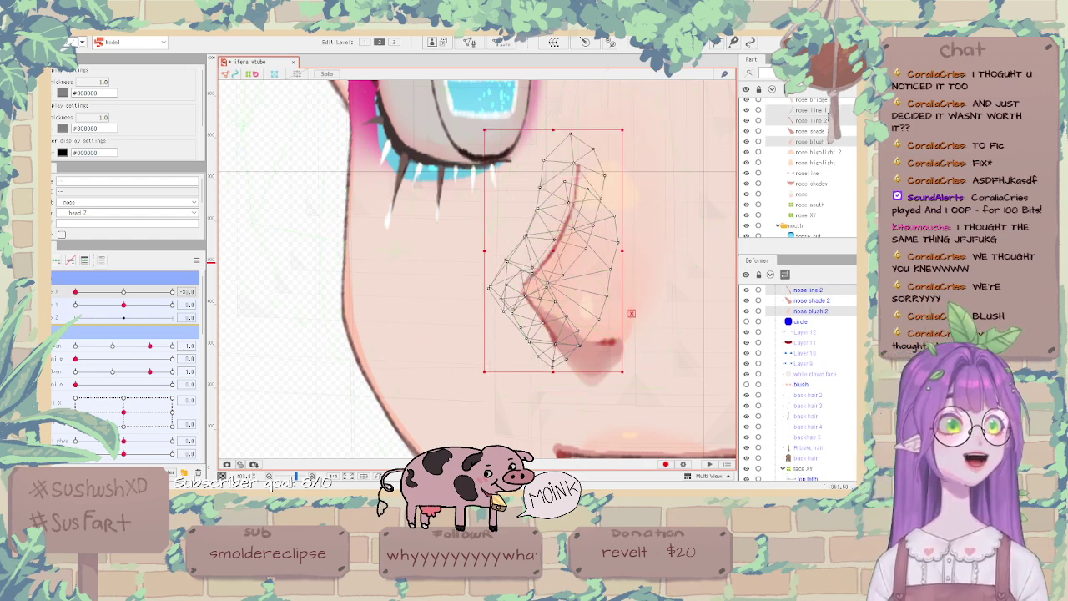
mouse_move(557, 260)
mouse_down()
mouse_move(554, 251)
mouse_move(566, 253)
mouse_up()
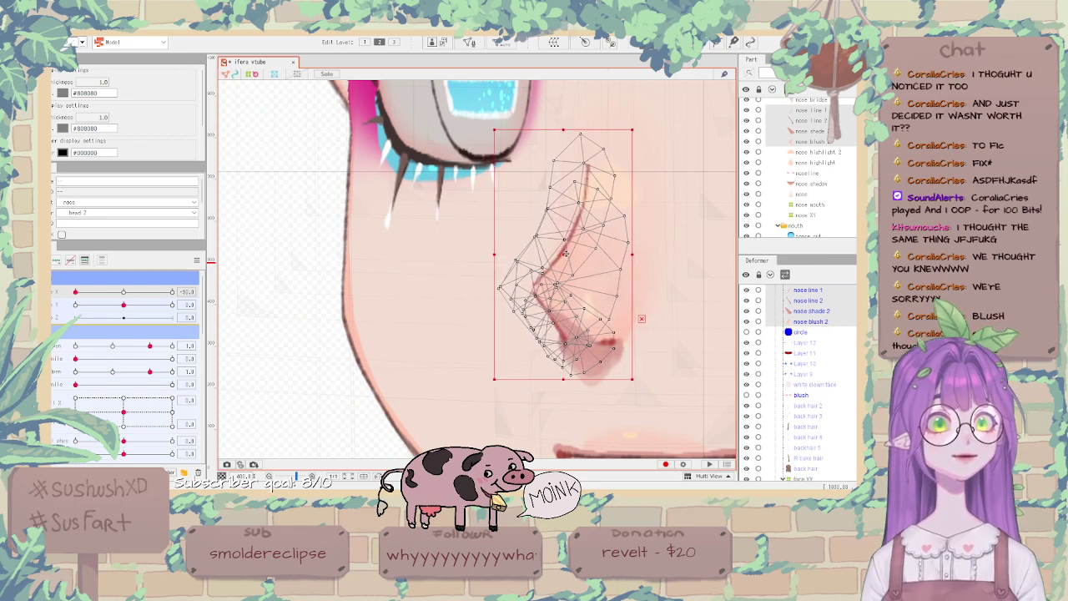
click(238, 291)
scroll(284, 300, down, 6)
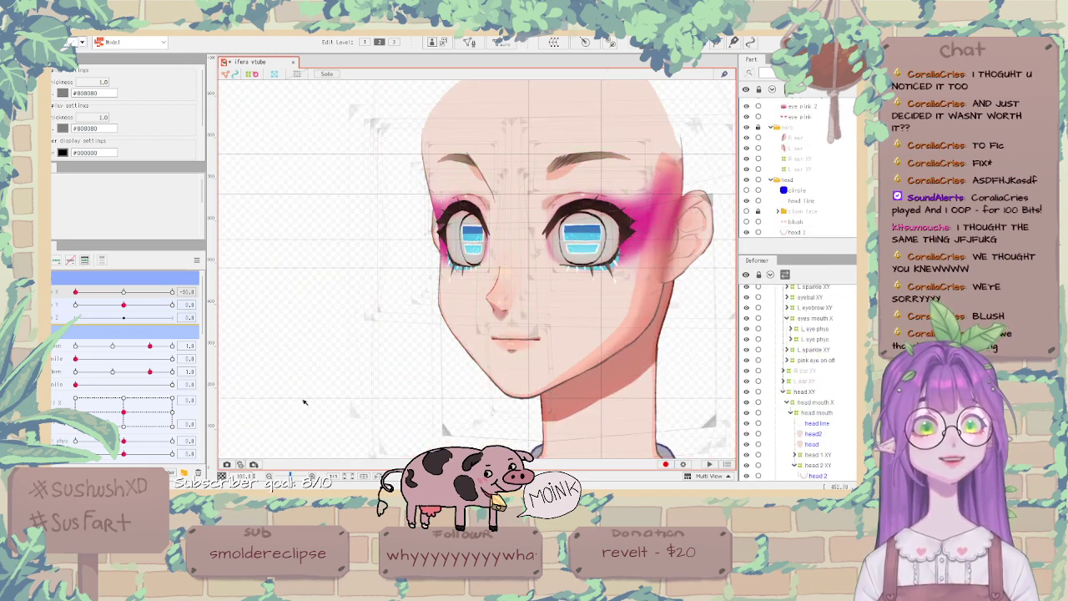
Select nose line 1, nose line 2, nose shade 2 and nose blush 2 again and shift them slightly downward.
scroll(470, 305, up, 5)
scroll(562, 313, up, 4)
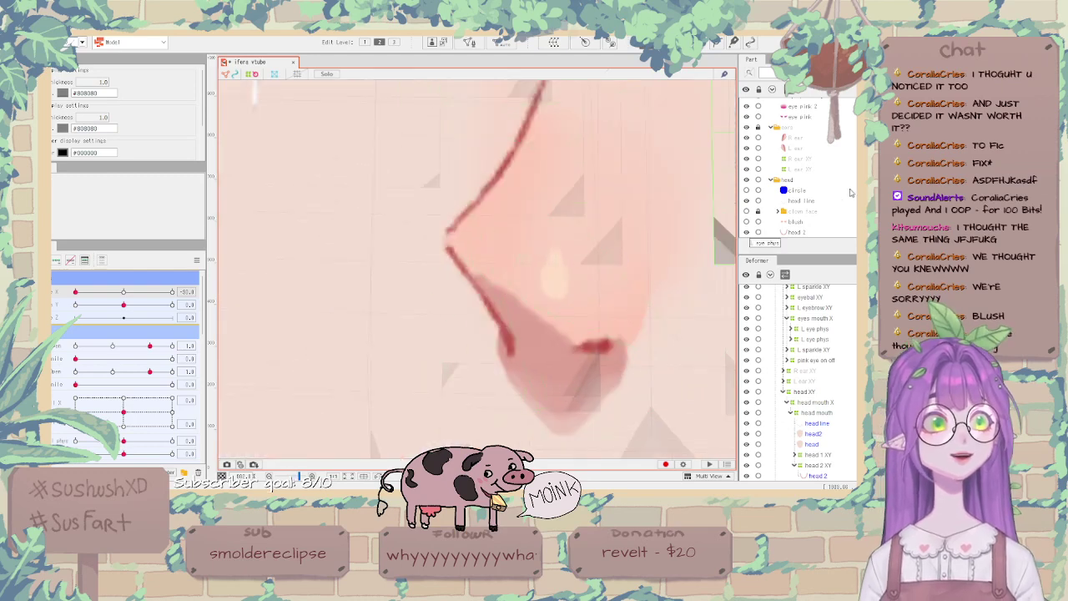
click(512, 295)
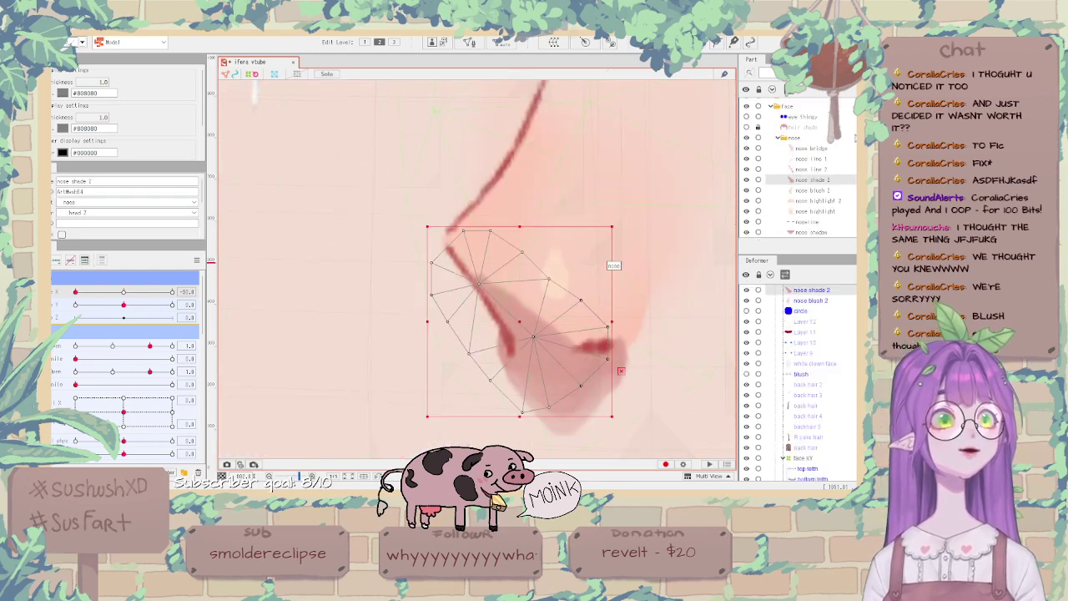
click(812, 169)
shift+click(827, 192)
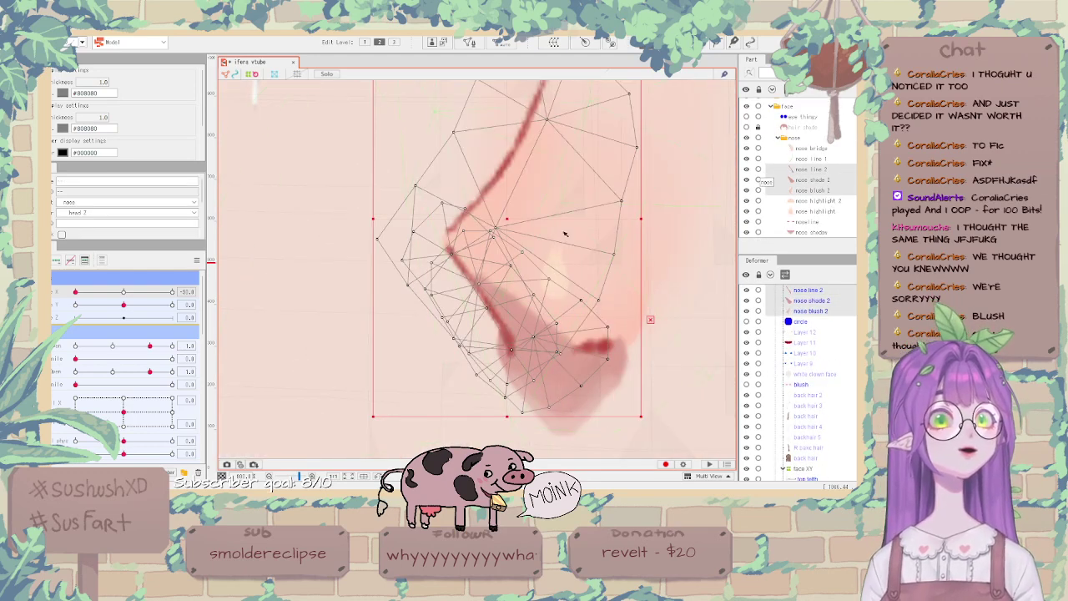
ctrl+click(809, 159)
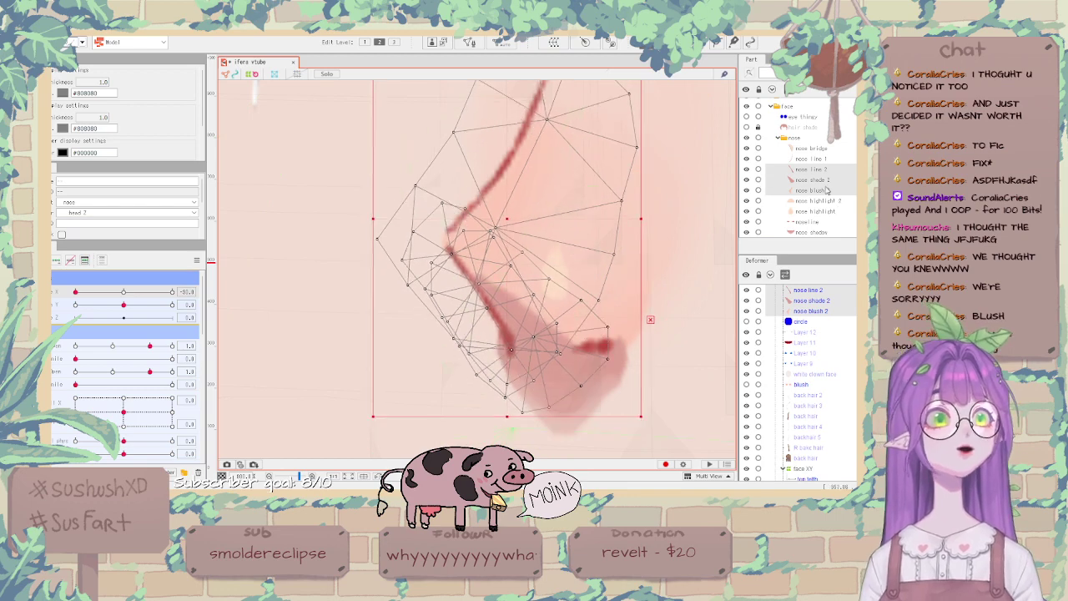
drag(505, 177, 504, 188)
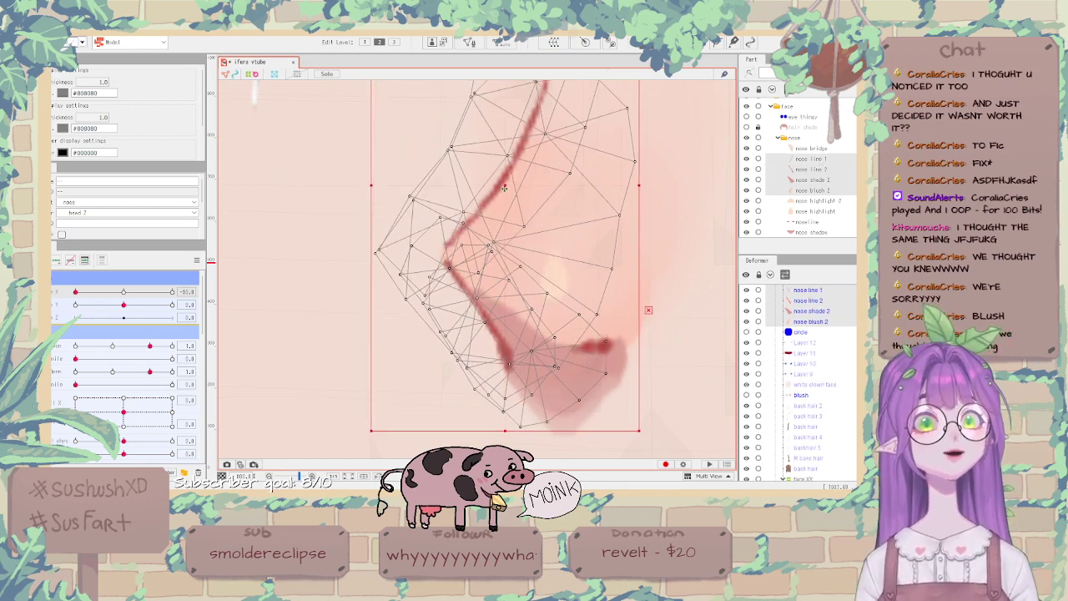
scroll(504, 188, down, 3)
click(341, 253)
click(292, 265)
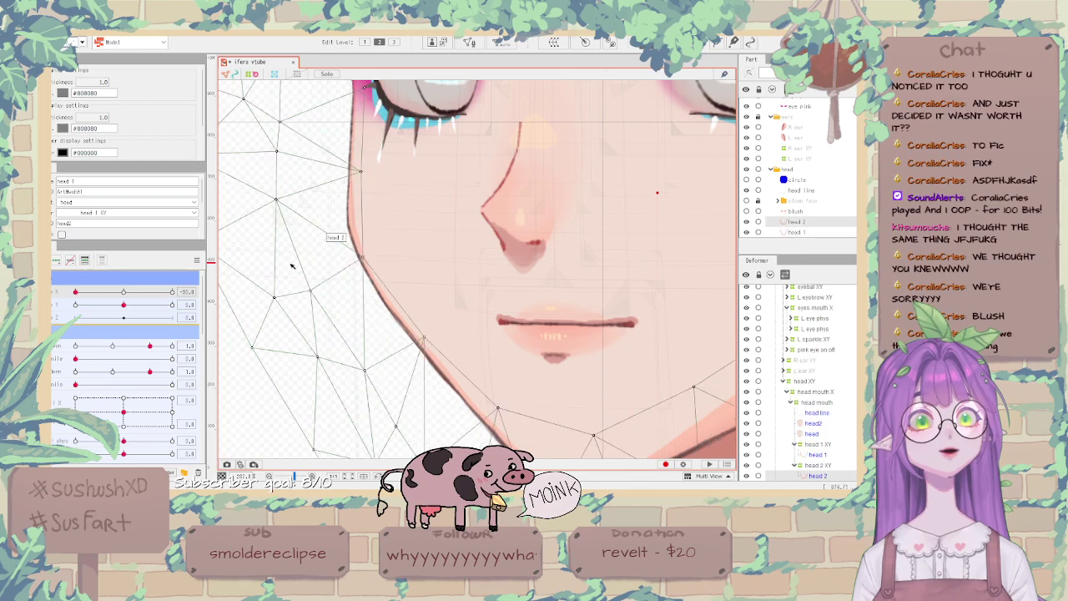
scroll(319, 288, down, 2)
scroll(426, 324, down, 3)
click(355, 334)
scroll(422, 275, up, 6)
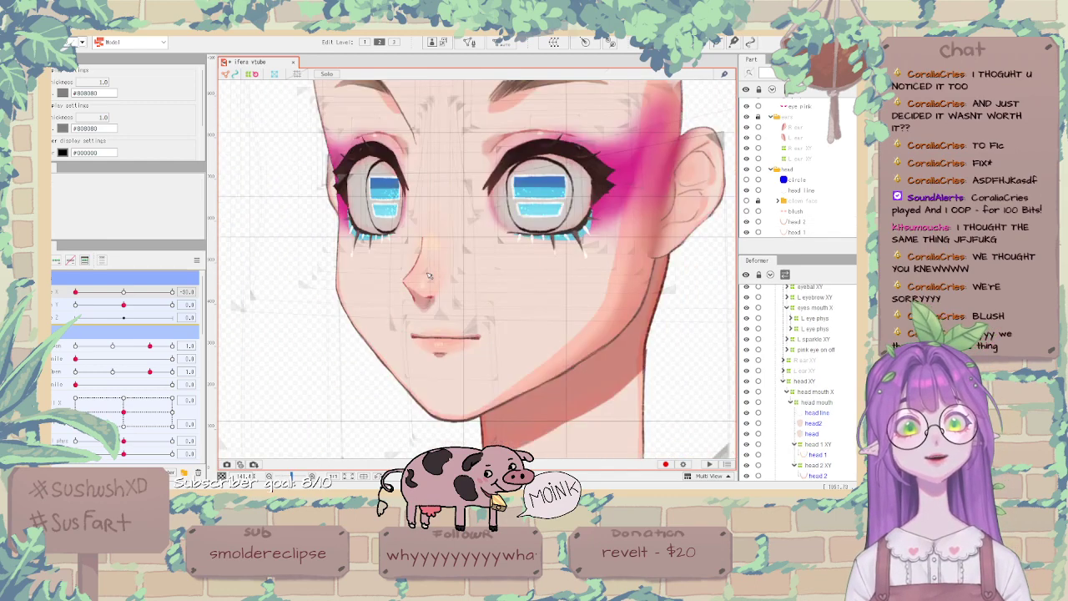
Select the nose XY warp deformer and pull its lower right corner slightly inward toward the nose.
click(417, 365)
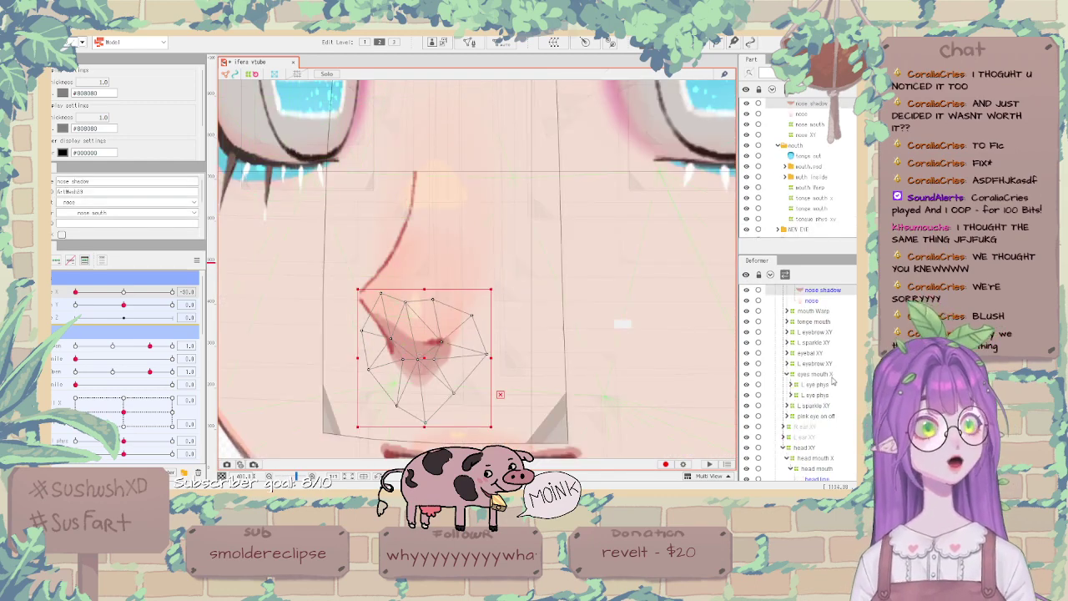
scroll(834, 368, up, 2)
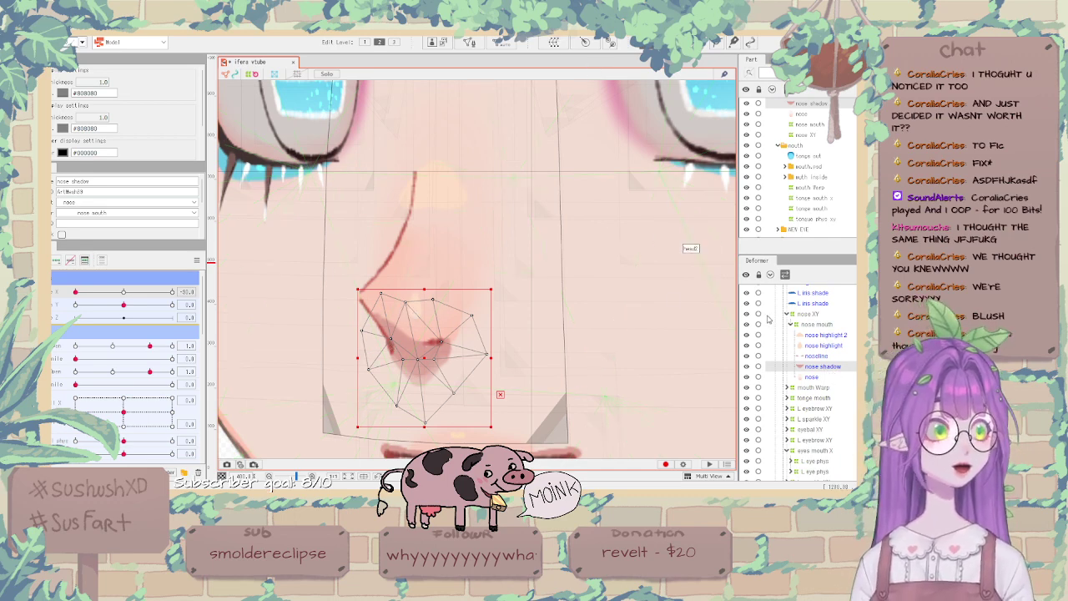
click(808, 314)
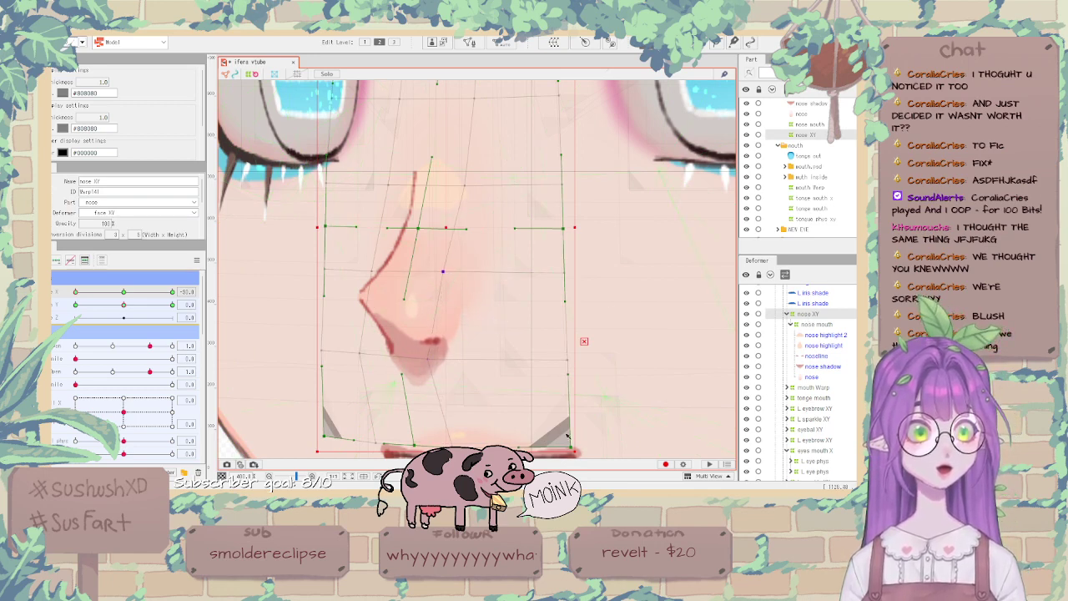
drag(570, 447, 551, 447)
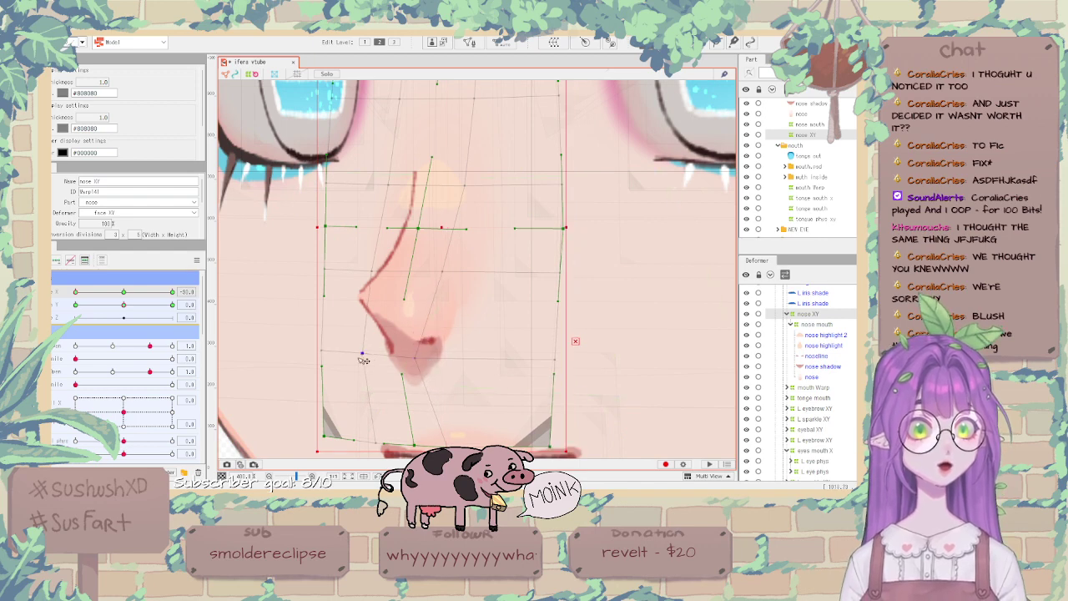
scroll(425, 435, down, 2)
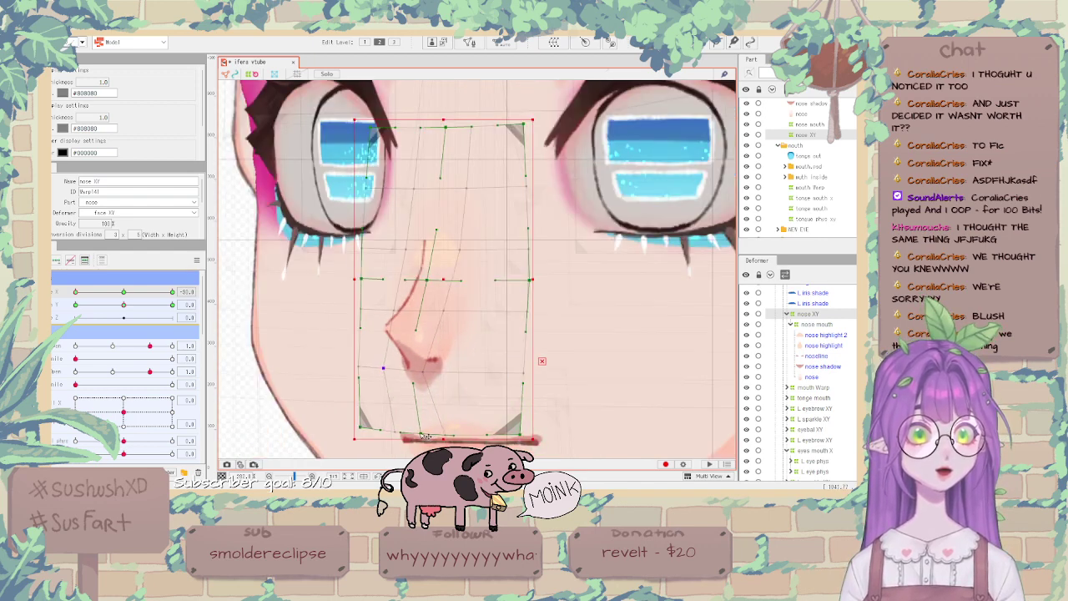
scroll(531, 328, down, 3)
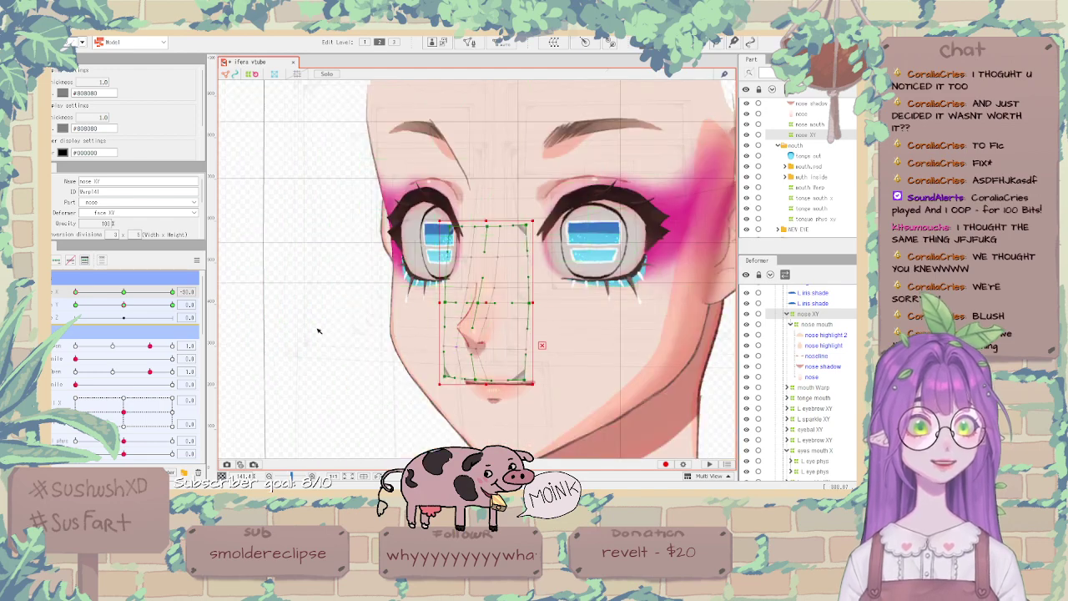
Select nose shade 2 and nudge its central and right-edge mesh vertices slightly upward to fit the nostril.
click(317, 329)
scroll(487, 246, down, 2)
scroll(476, 284, up, 4)
click(439, 330)
scroll(482, 318, up, 3)
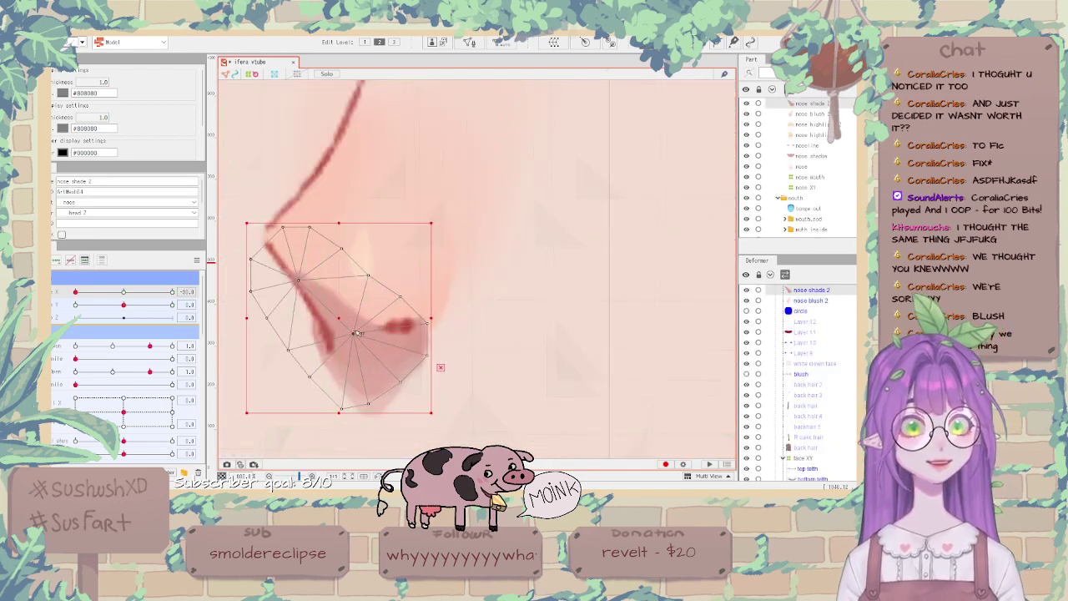
drag(360, 323, 358, 324)
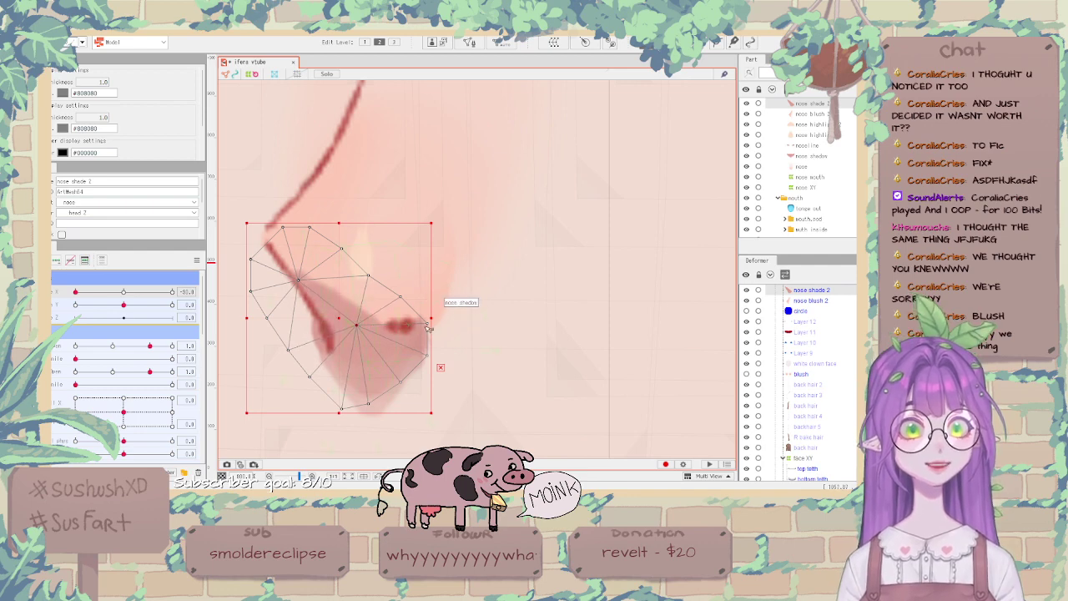
mouse_move(427, 324)
mouse_down()
mouse_move(436, 320)
mouse_move(410, 334)
mouse_move(425, 324)
mouse_up()
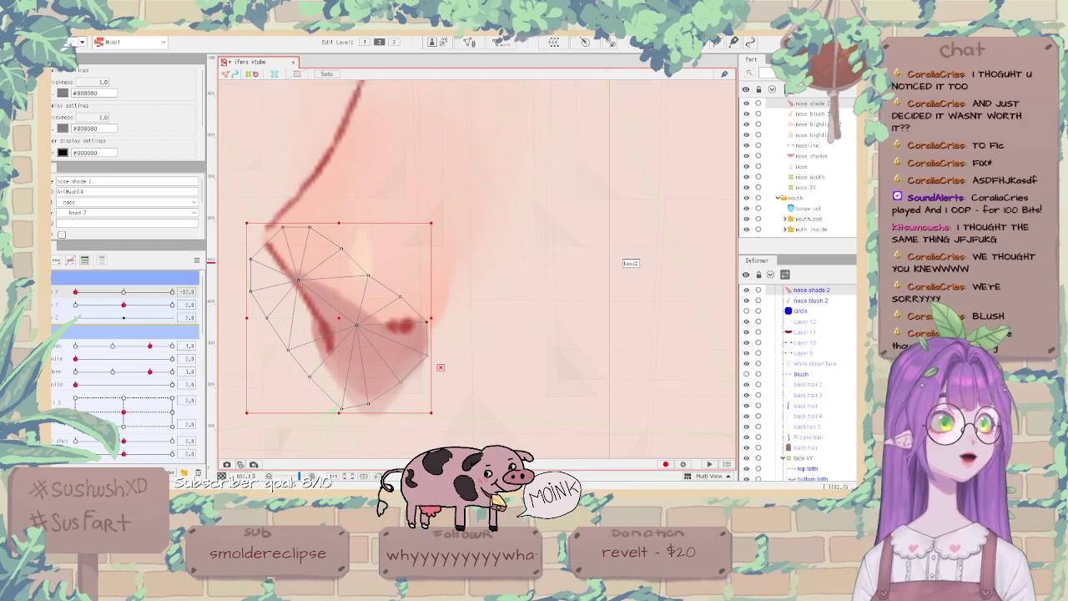
Try nose shade 2 below the noseline in the part order, undo that, and shift nose shade 2 slightly toward the nose outline.
drag(825, 103, 821, 152)
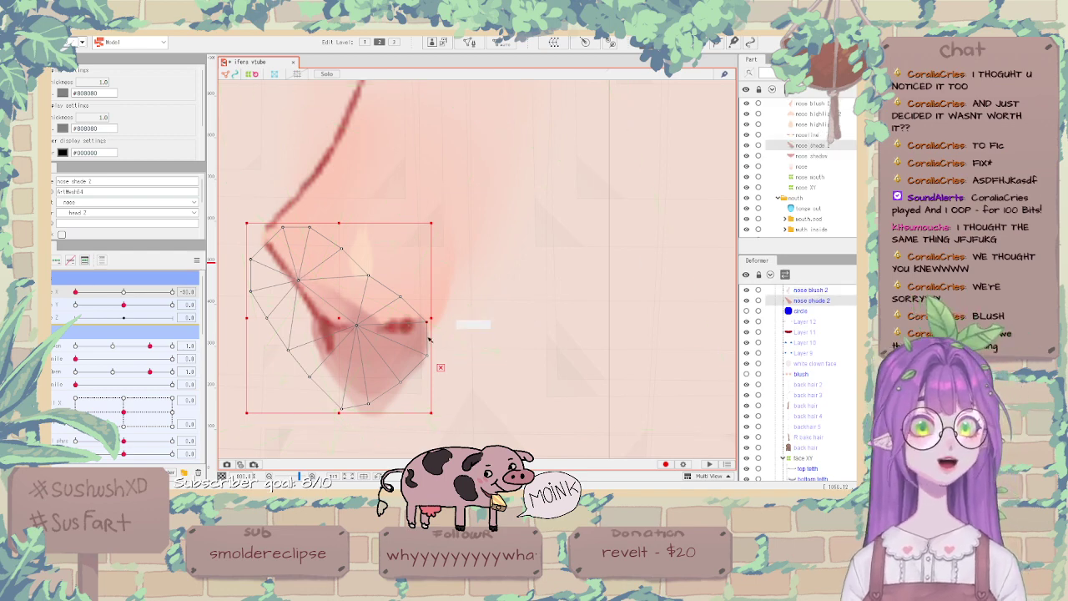
key(ctrl+z)
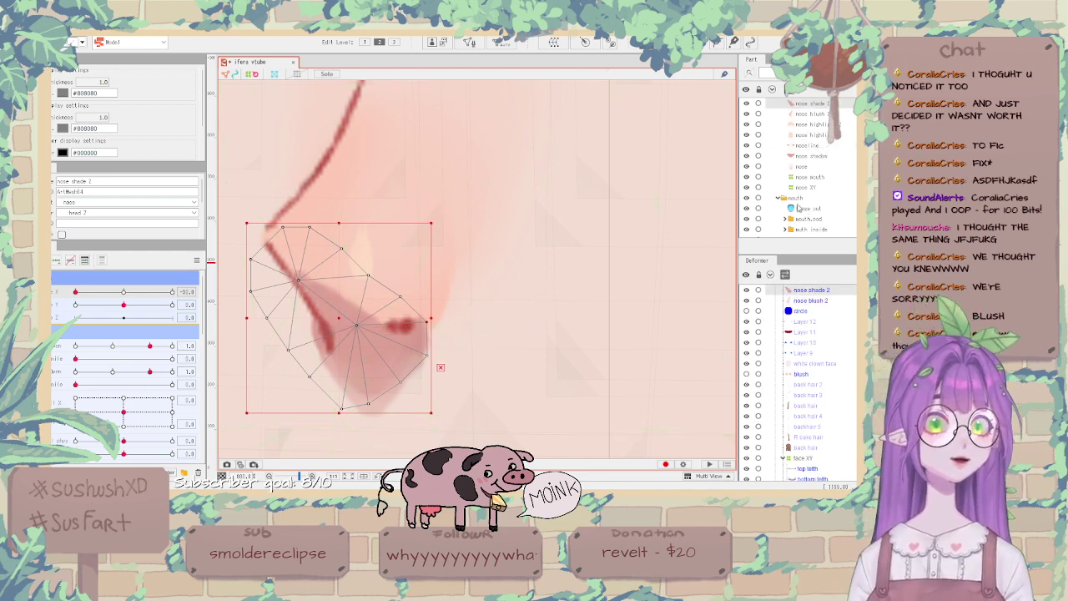
scroll(619, 254, down, 3)
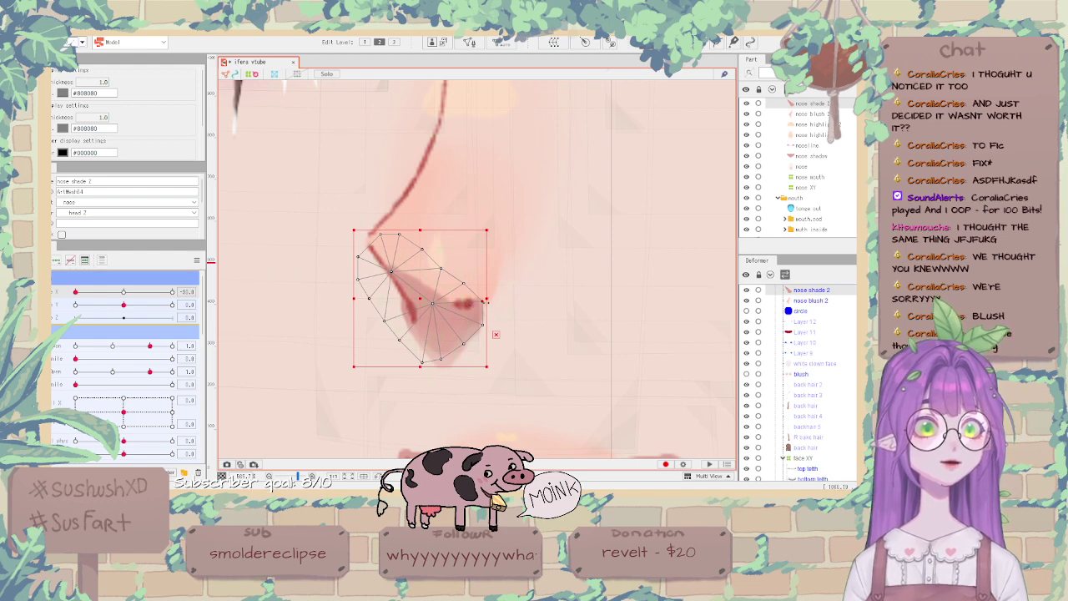
drag(478, 301, 480, 301)
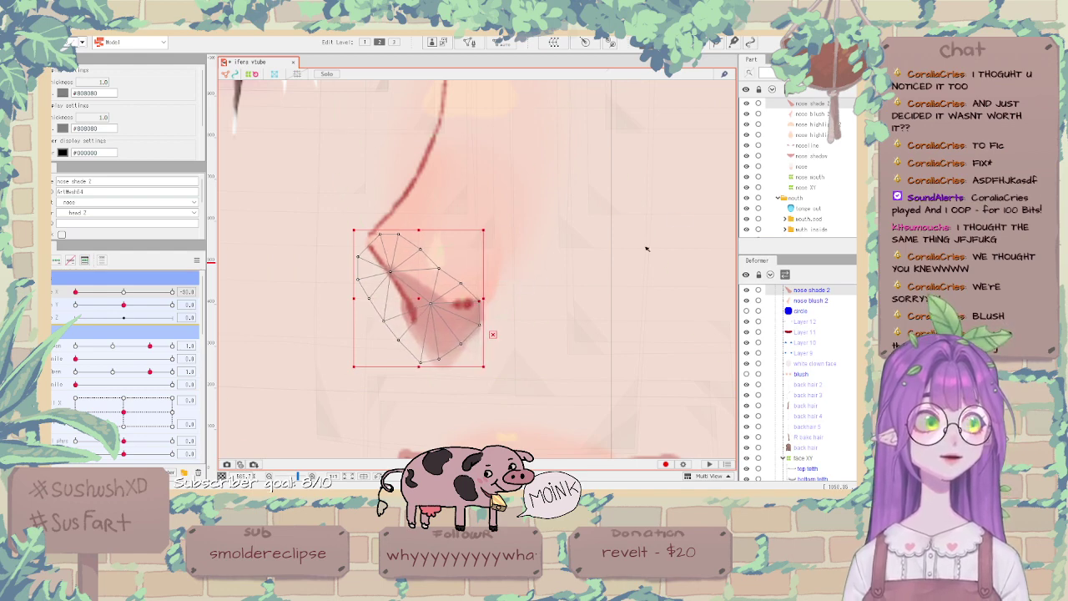
Create a warp deformer named nose highlight XY for nose highlight, with three keys on the X parameter, and set the turned-head pose.
click(822, 147)
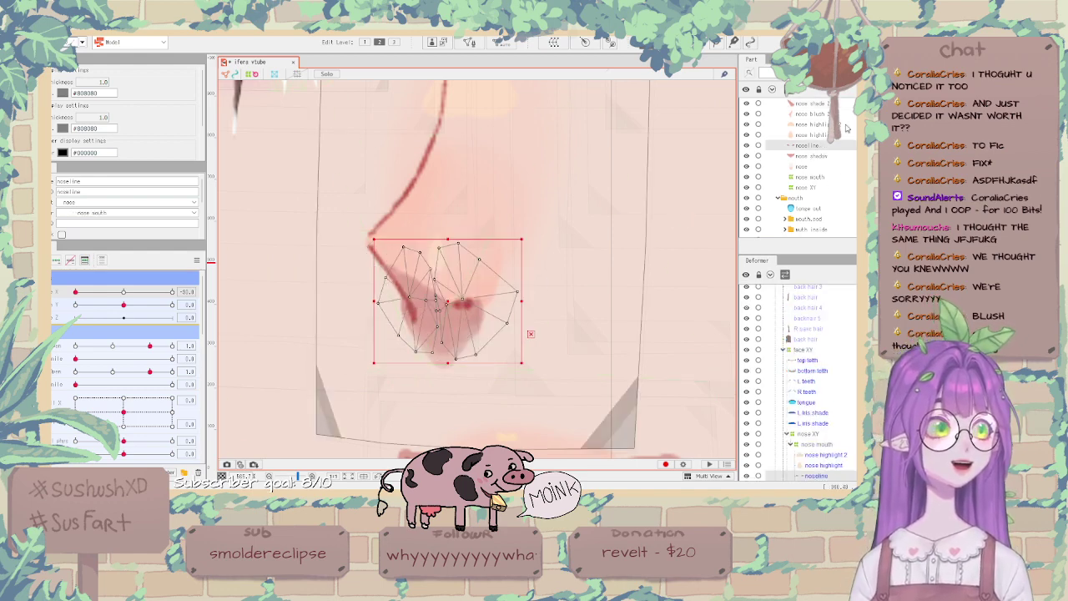
click(839, 136)
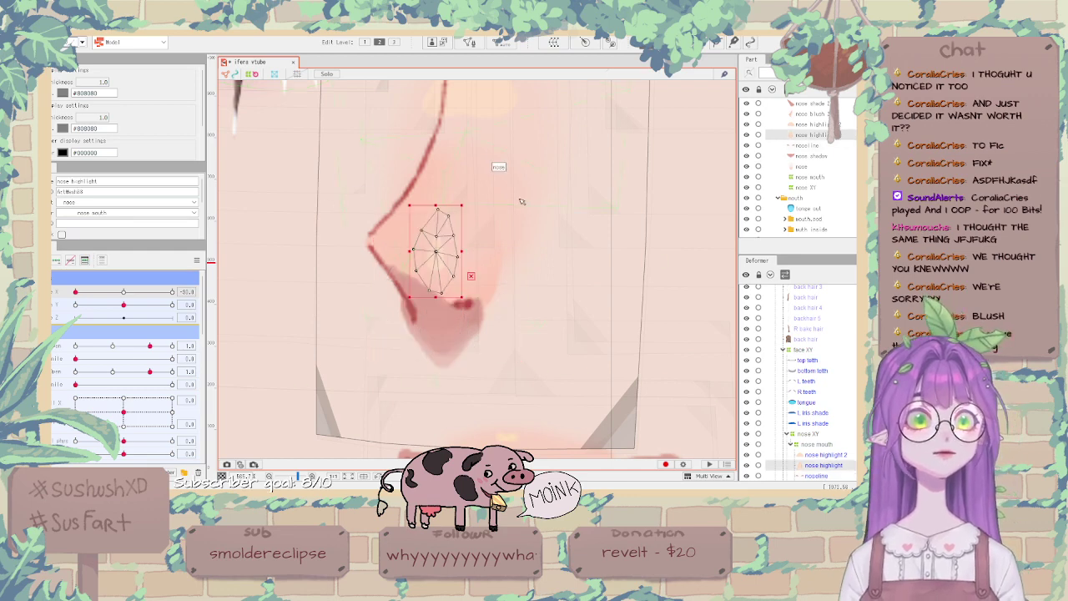
scroll(501, 167, down, 3)
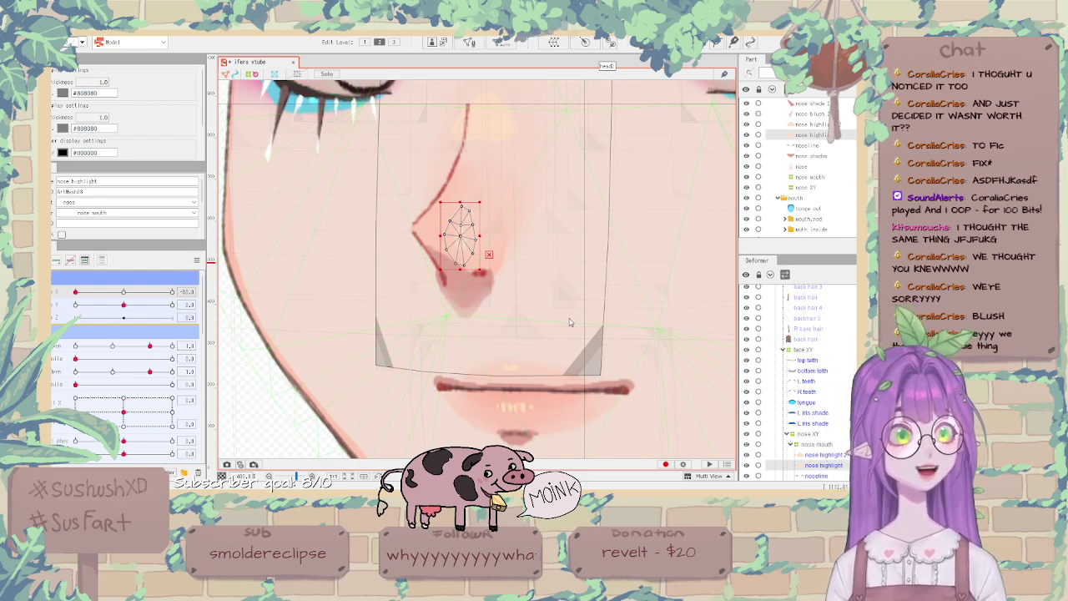
scroll(465, 206, up, 4)
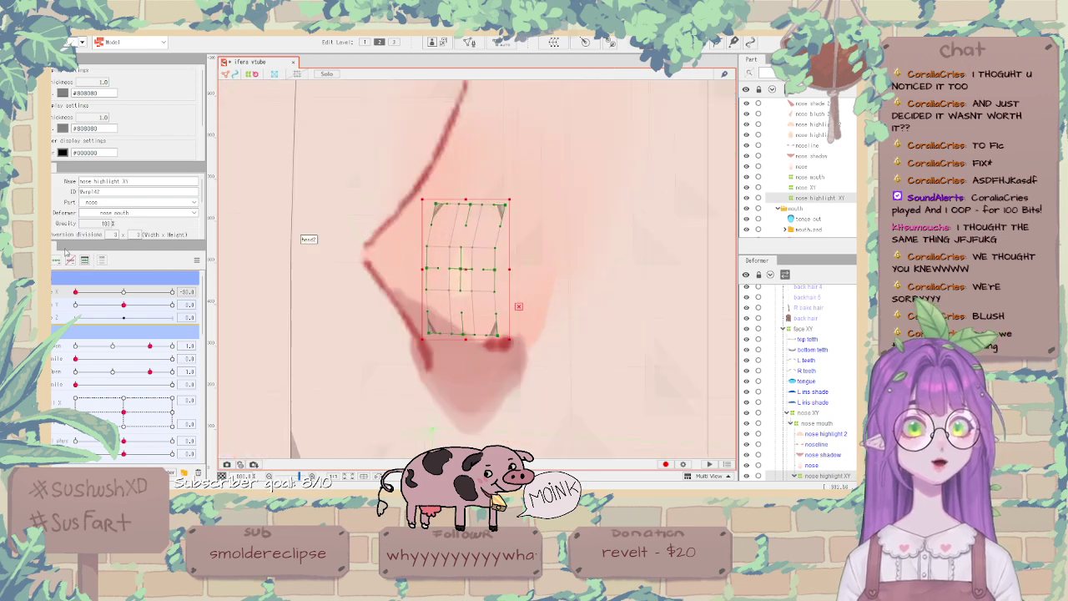
drag(123, 292, 53, 299)
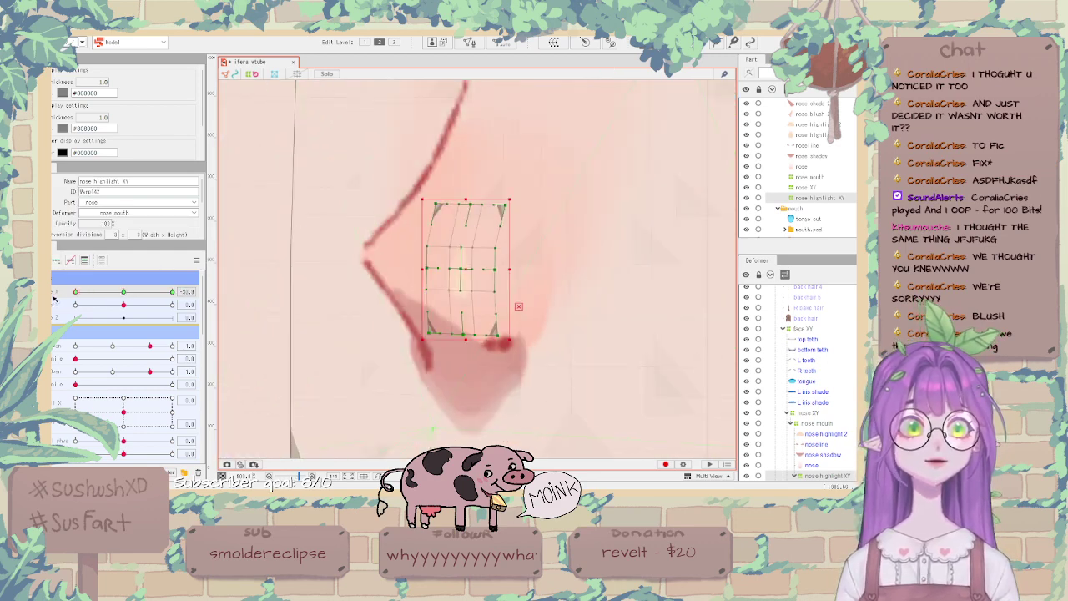
Shift the nose highlight XY deformer up toward the nose outline and place nose highlight directly above nose blush 2 in the part order.
drag(469, 274, 434, 252)
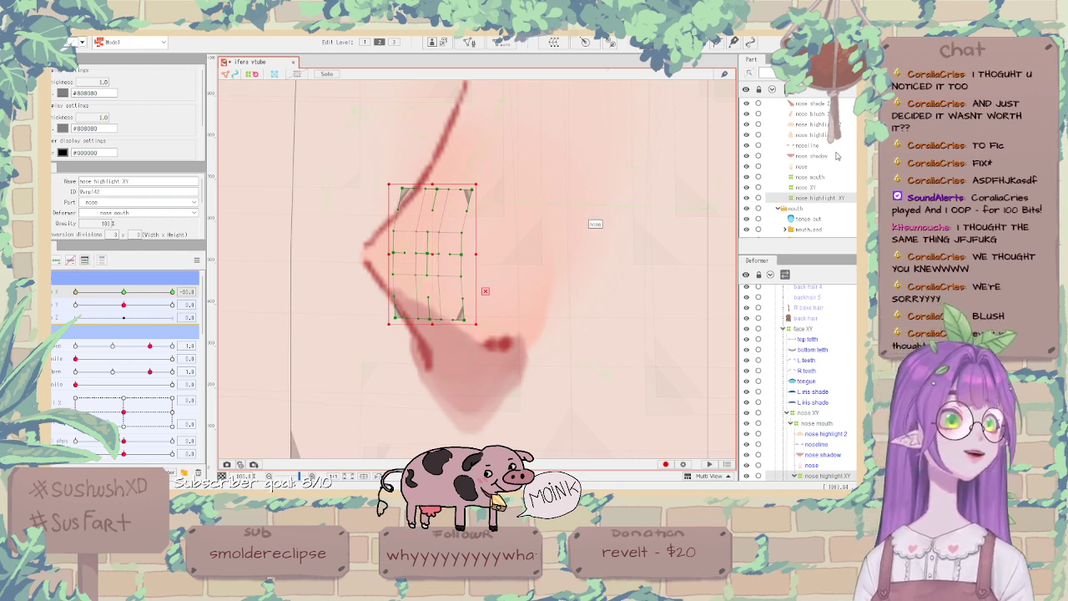
scroll(837, 156, up, 2)
click(813, 174)
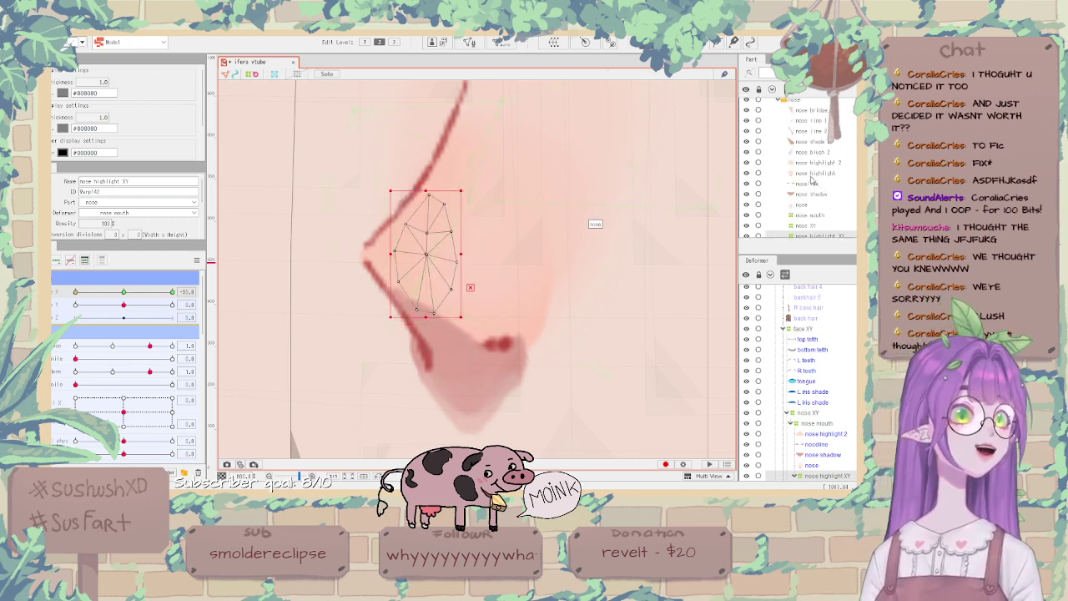
Slant the nose highlight XY deformer by moving its lower corners toward the nose outline, then reposition the highlight on the nose tip.
click(423, 314)
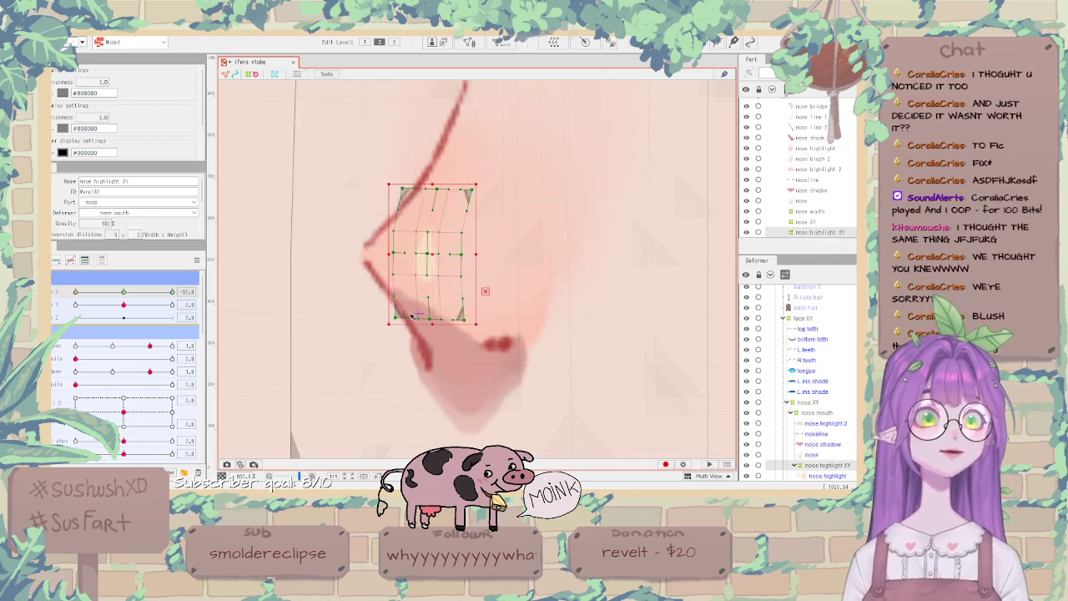
drag(429, 318, 377, 318)
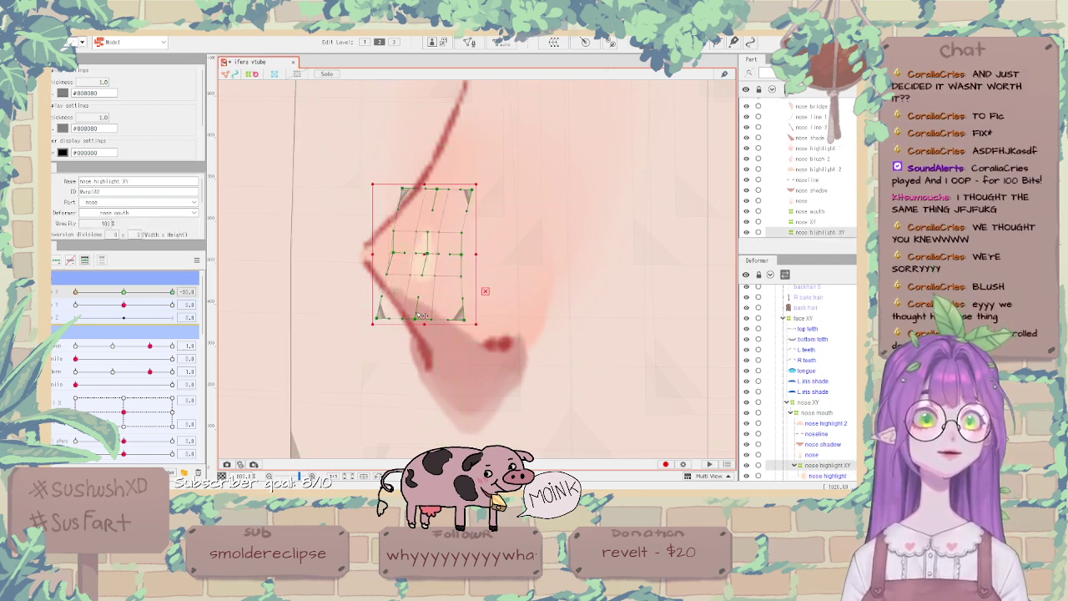
drag(464, 319, 445, 318)
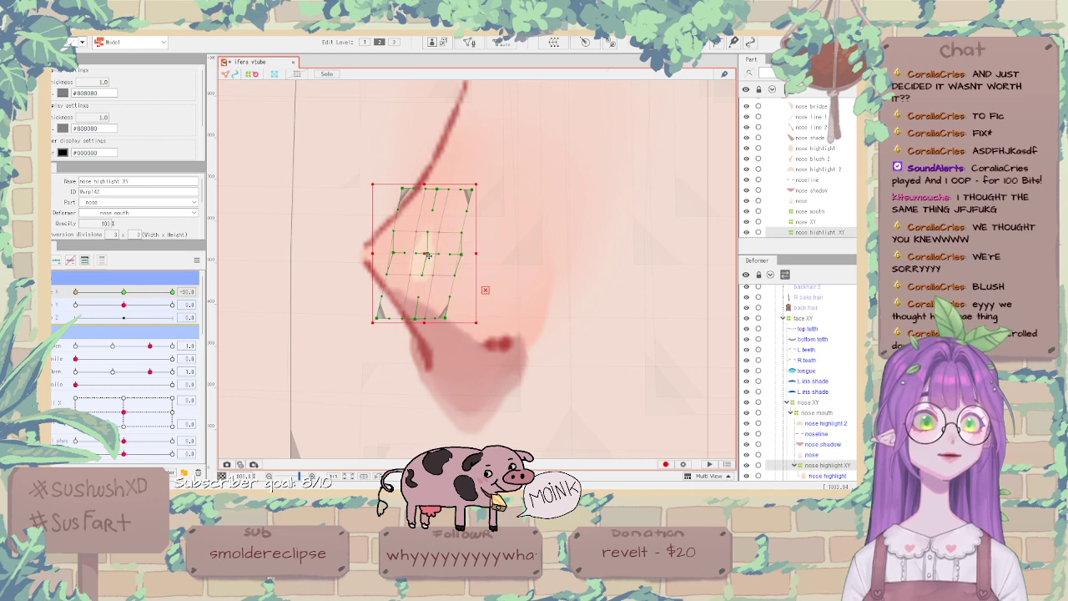
drag(426, 259, 446, 258)
drag(123, 292, 72, 293)
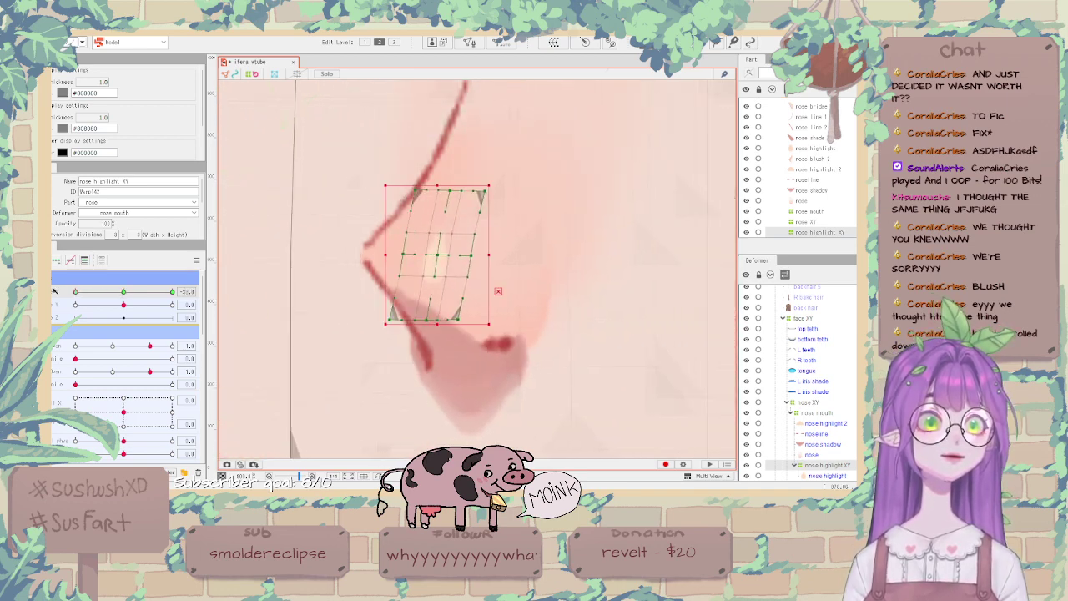
scroll(401, 249, down, 2)
drag(426, 254, 429, 249)
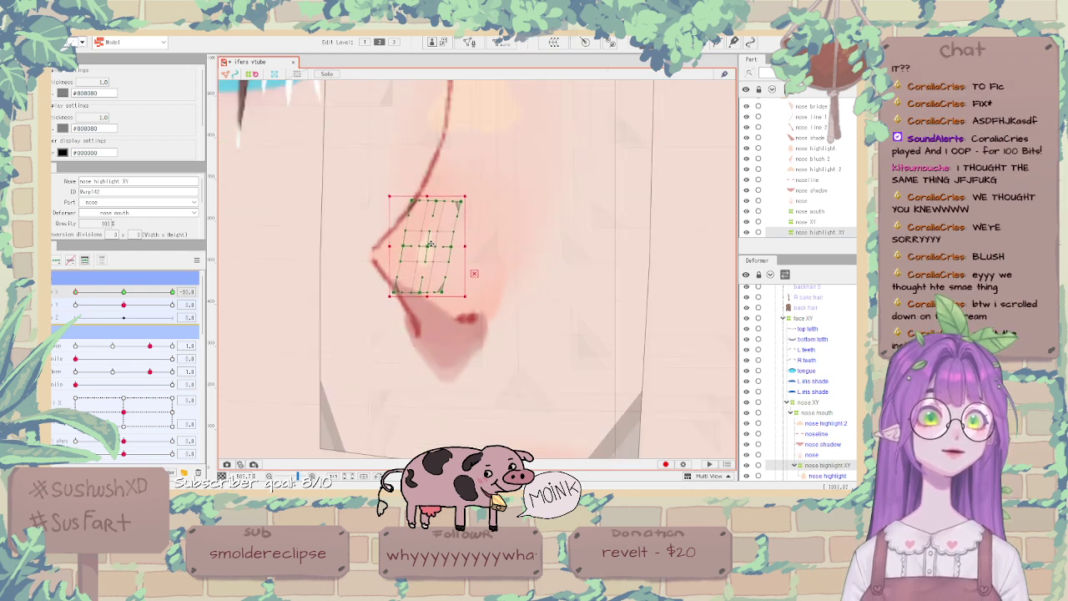
scroll(427, 247, down, 5)
click(358, 302)
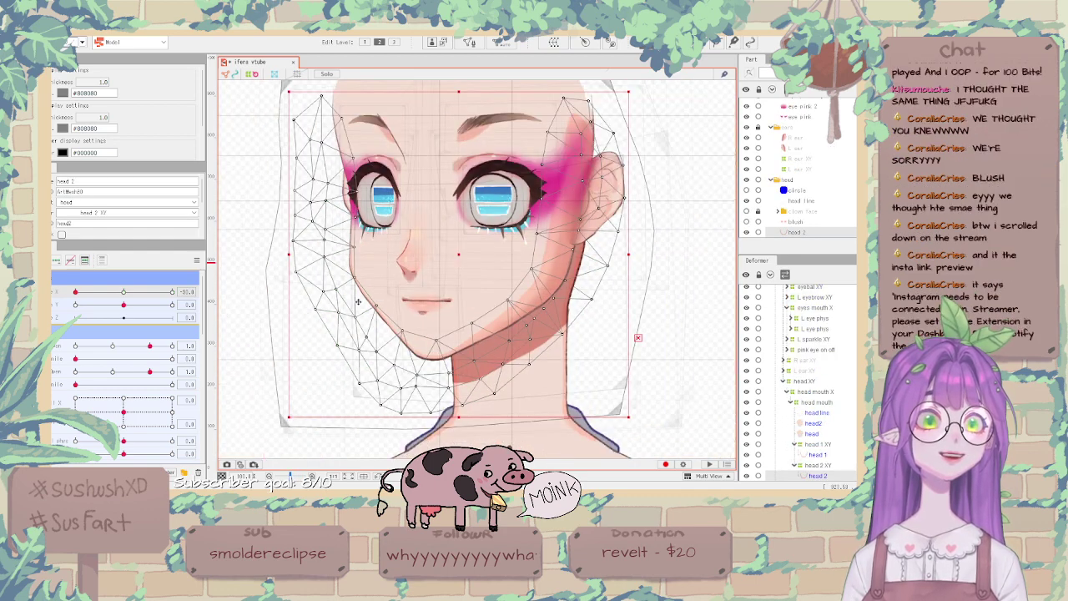
click(314, 336)
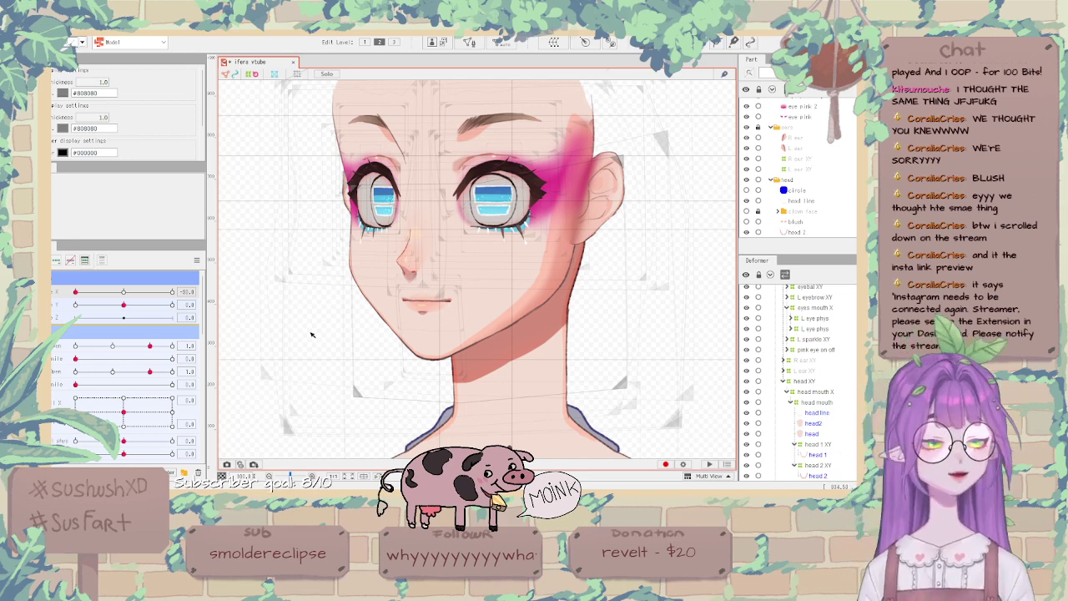
Examine the nose up close and against the whole face in the turned-head pose, testing the X parameter.
scroll(417, 252, up, 4)
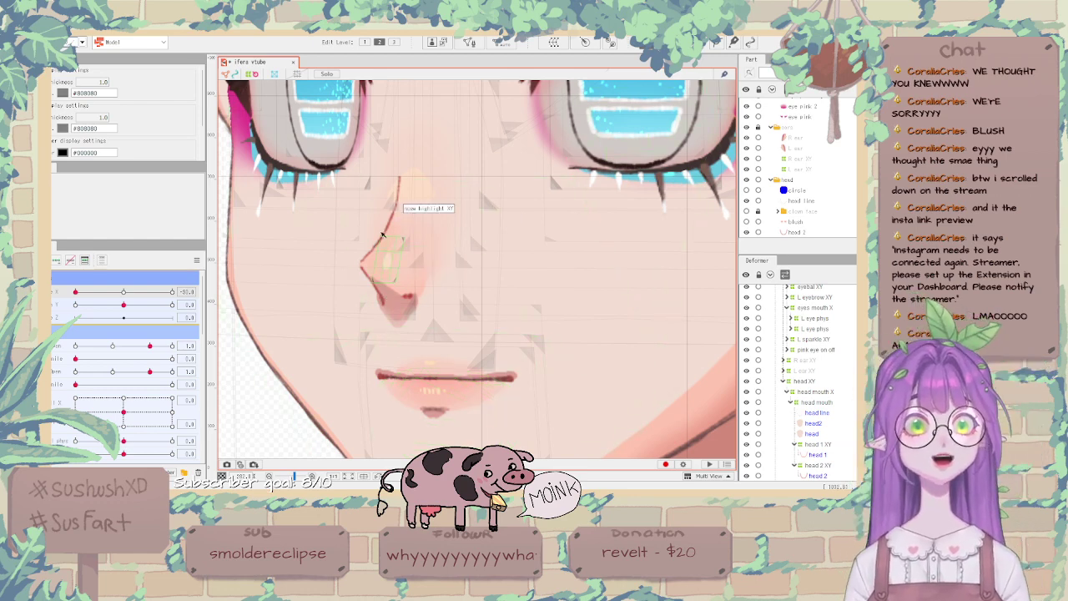
scroll(385, 261, up, 2)
drag(125, 291, 75, 291)
scroll(380, 200, down, 3)
scroll(412, 252, down, 3)
scroll(411, 252, up, 3)
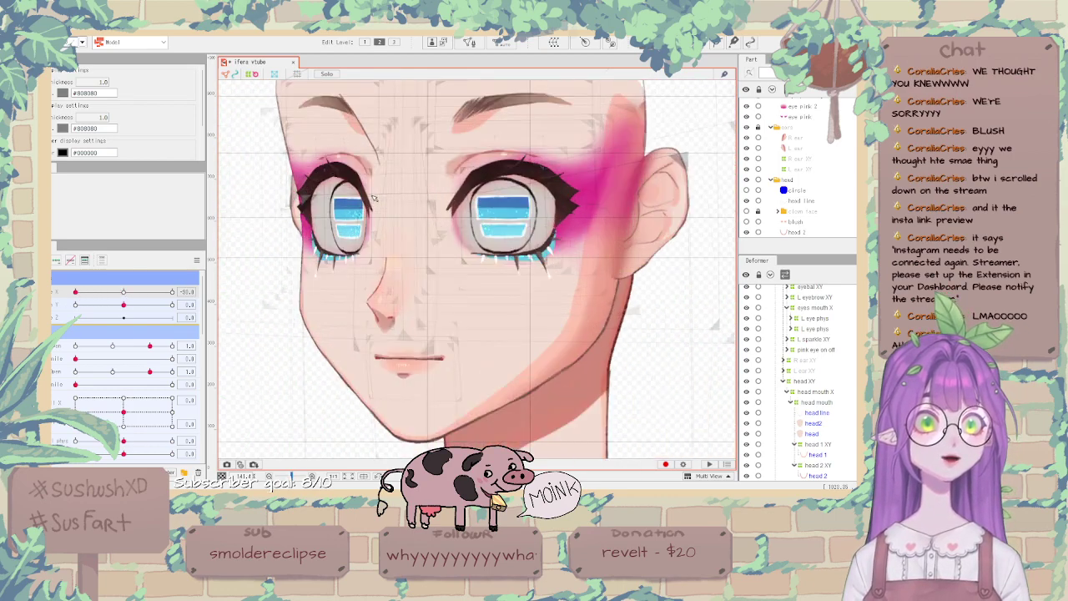
scroll(411, 252, down, 3)
mouse_move(75, 290)
mouse_down()
mouse_move(124, 292)
mouse_move(75, 292)
mouse_up()
scroll(353, 209, up, 3)
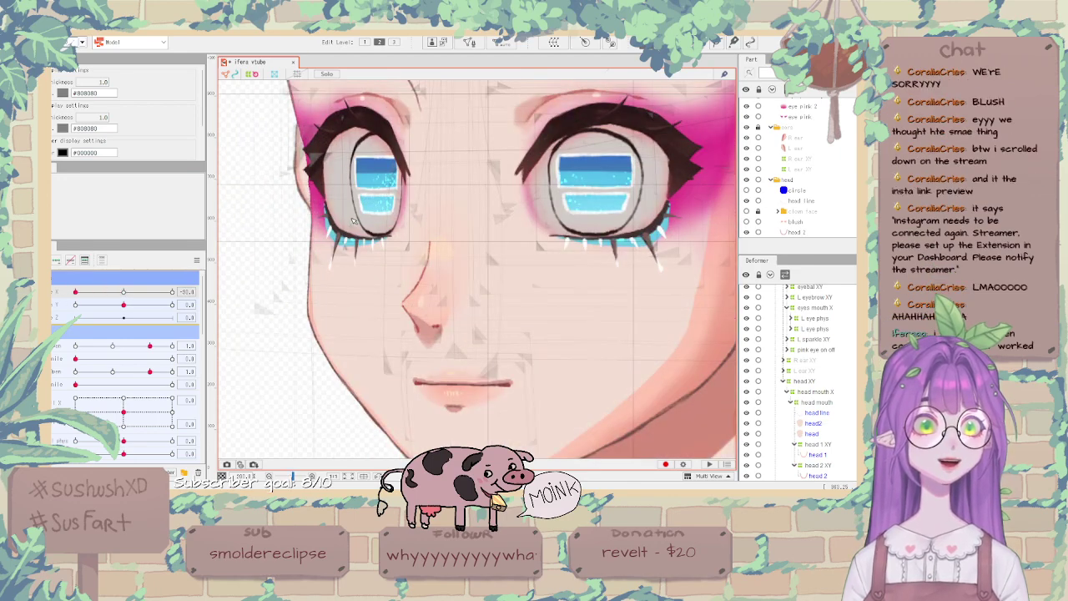
scroll(353, 211, down, 3)
scroll(352, 219, up, 3)
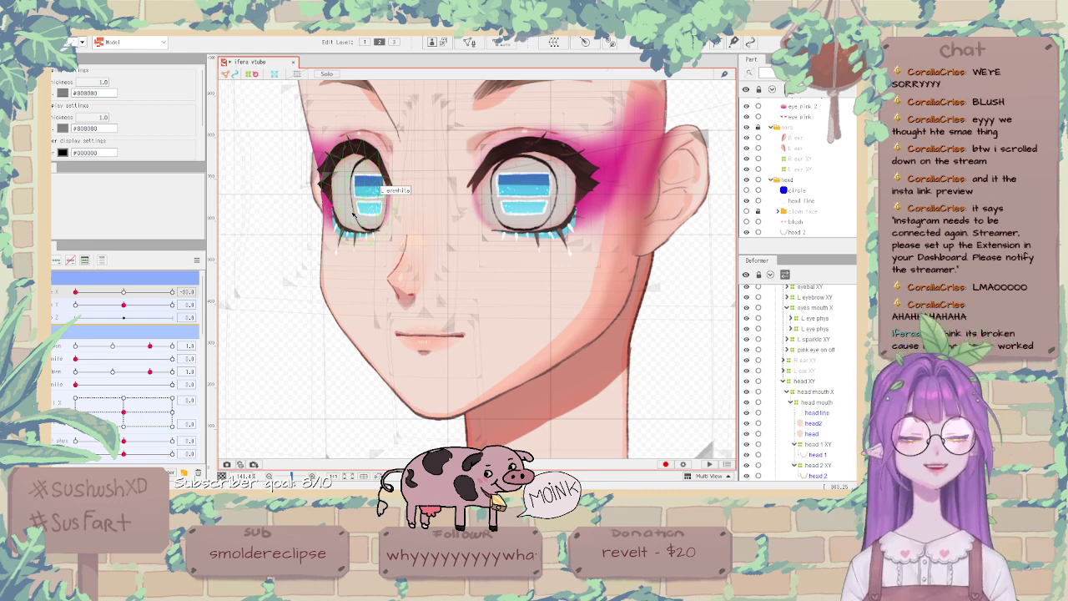
scroll(423, 221, down, 4)
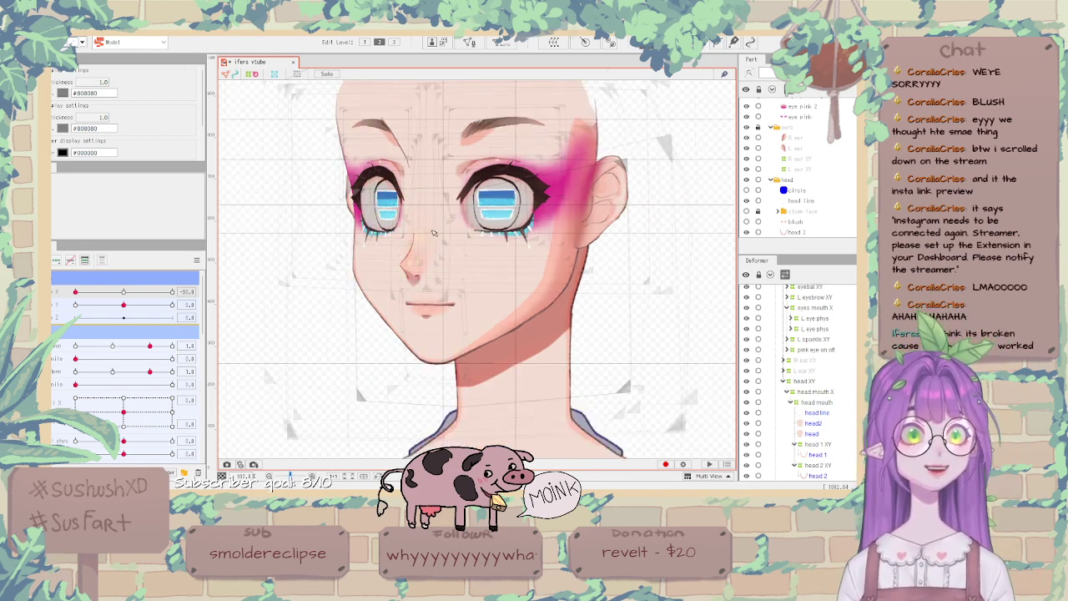
scroll(423, 221, up, 5)
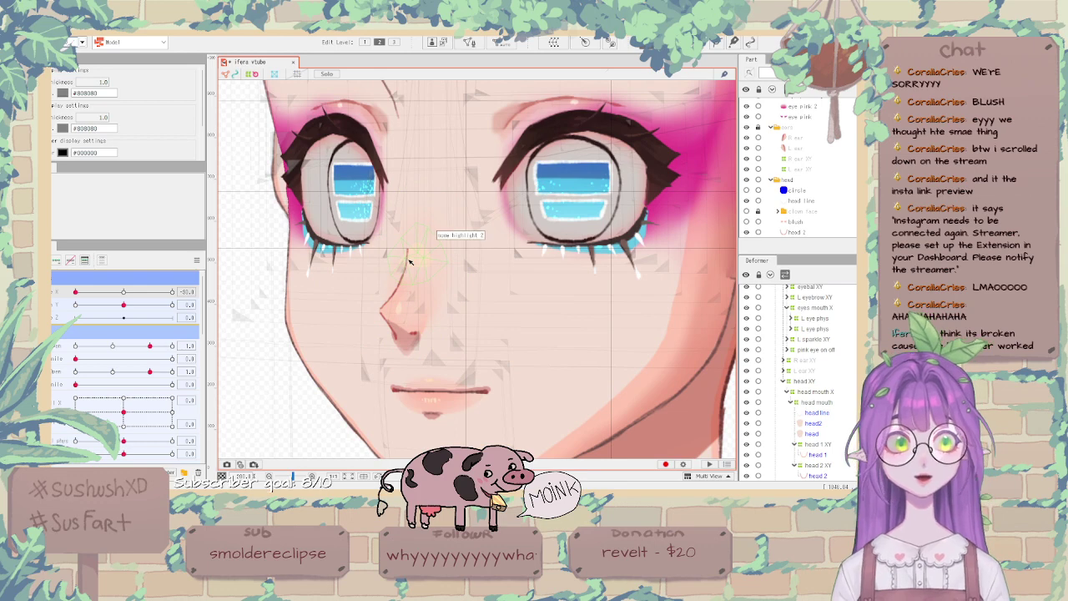
Adjust nose line 1 in the turned-head pose by shifting the points of its upper section slightly away from the narrower eye.
scroll(407, 261, up, 5)
click(458, 224)
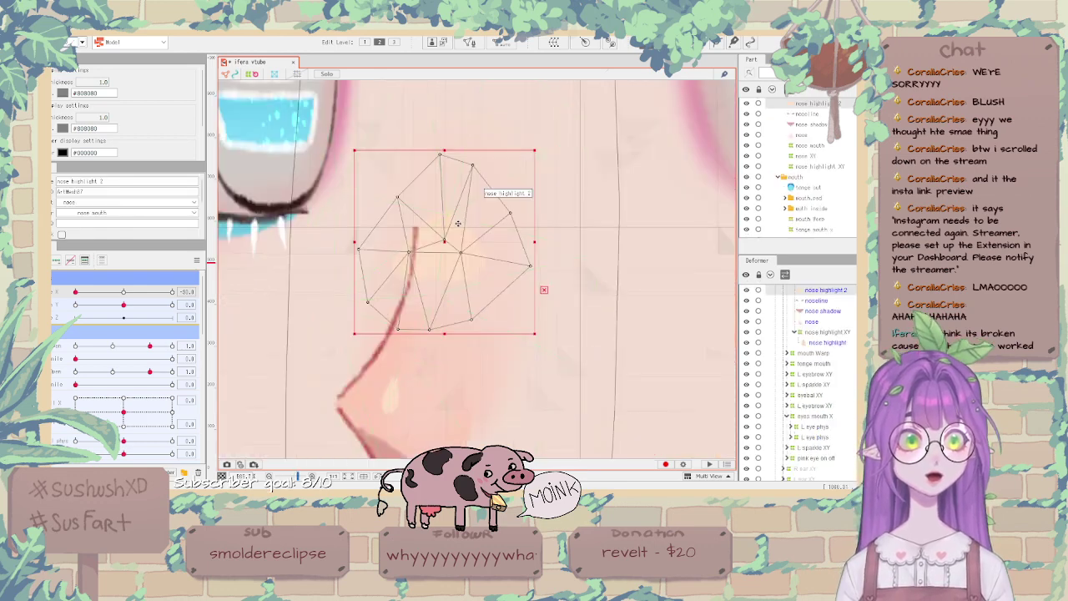
click(386, 352)
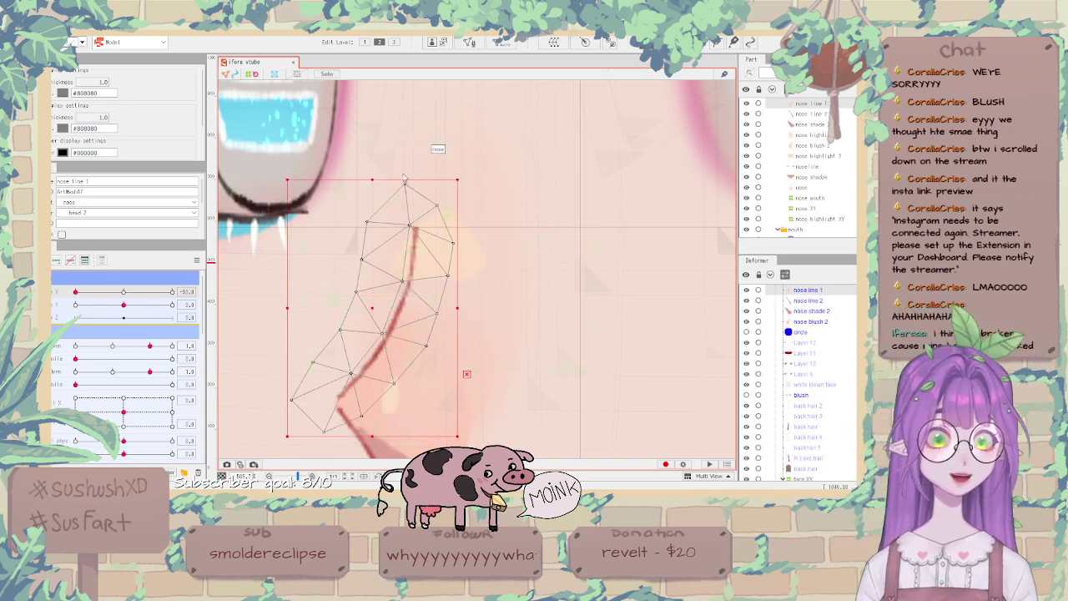
click(472, 194)
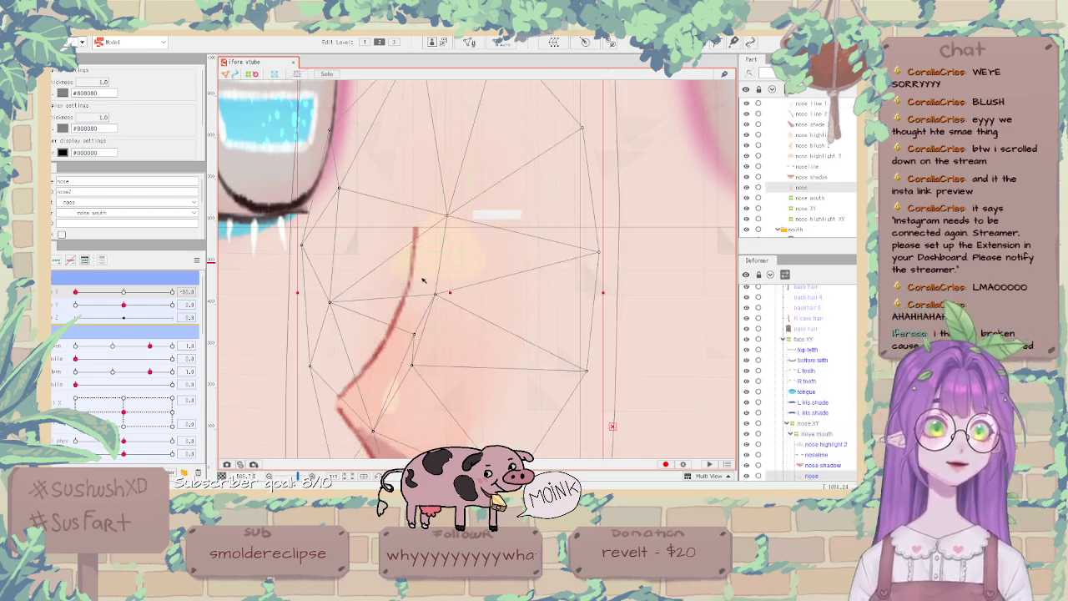
click(429, 242)
key(b)
mouse_move(447, 192)
mouse_down()
mouse_move(453, 150)
mouse_move(468, 165)
mouse_move(436, 181)
mouse_up()
key(Escape)
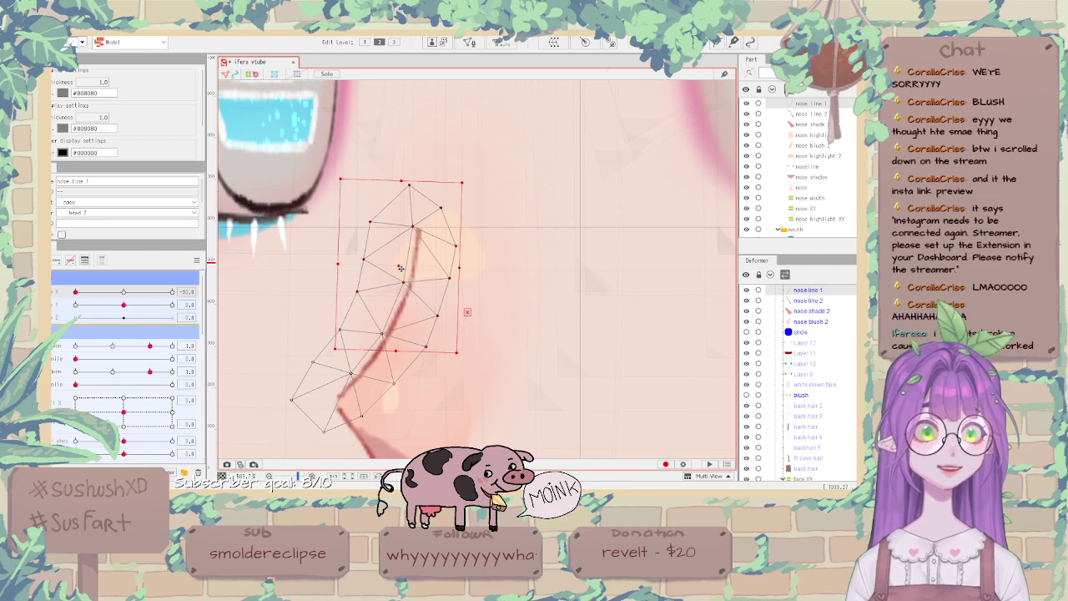
Compare the adjusted nose line with the whole head, up close and from afar, and check the -30 end of the X parameter.
scroll(399, 267, down, 3)
click(304, 283)
scroll(529, 216, down, 3)
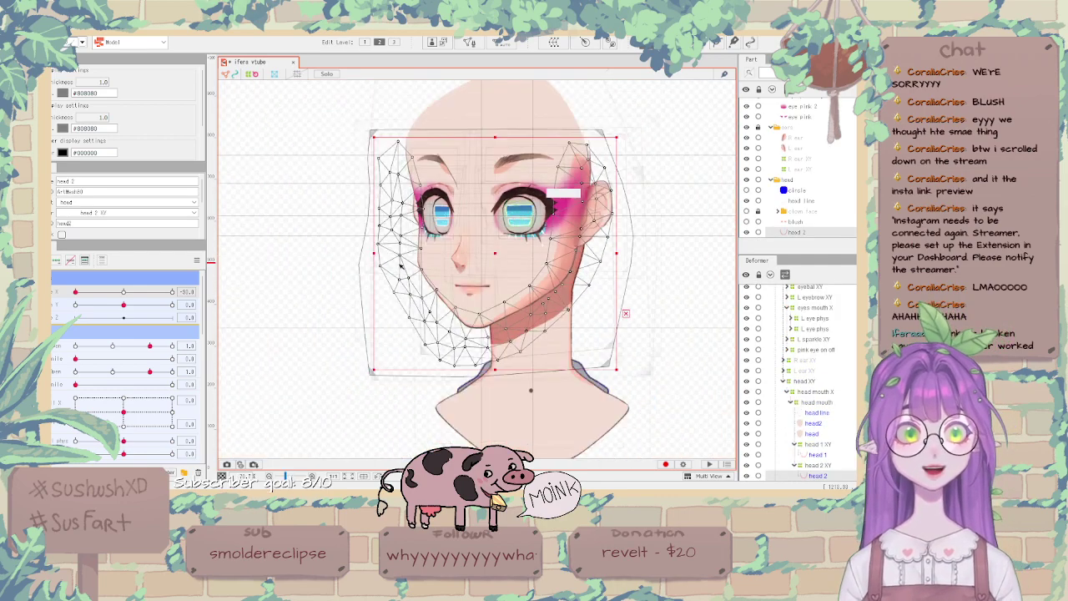
click(340, 284)
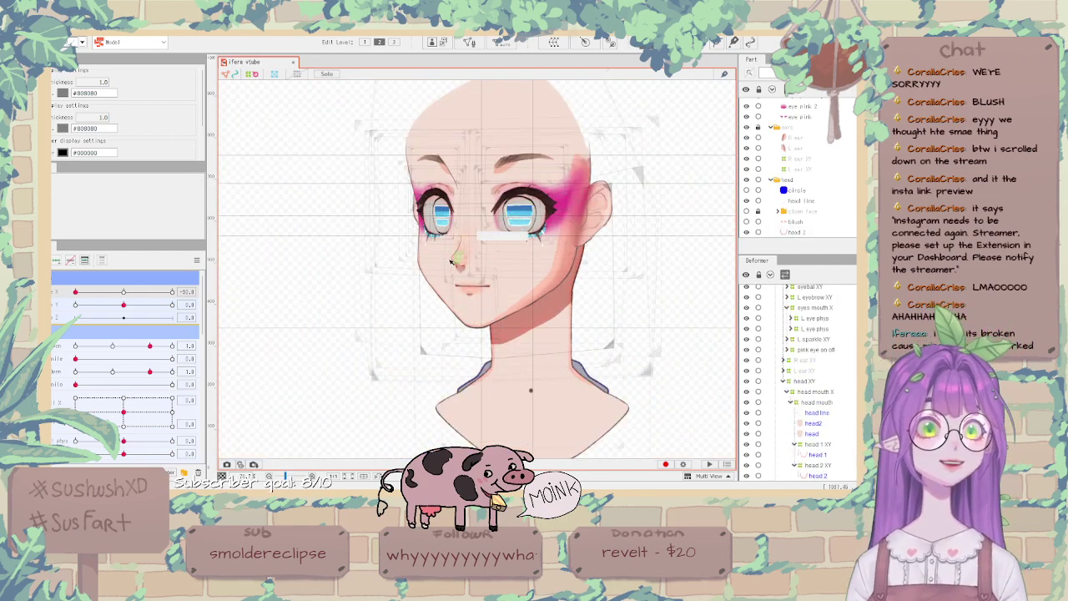
scroll(471, 230, up, 3)
scroll(471, 229, down, 2)
scroll(471, 230, up, 3)
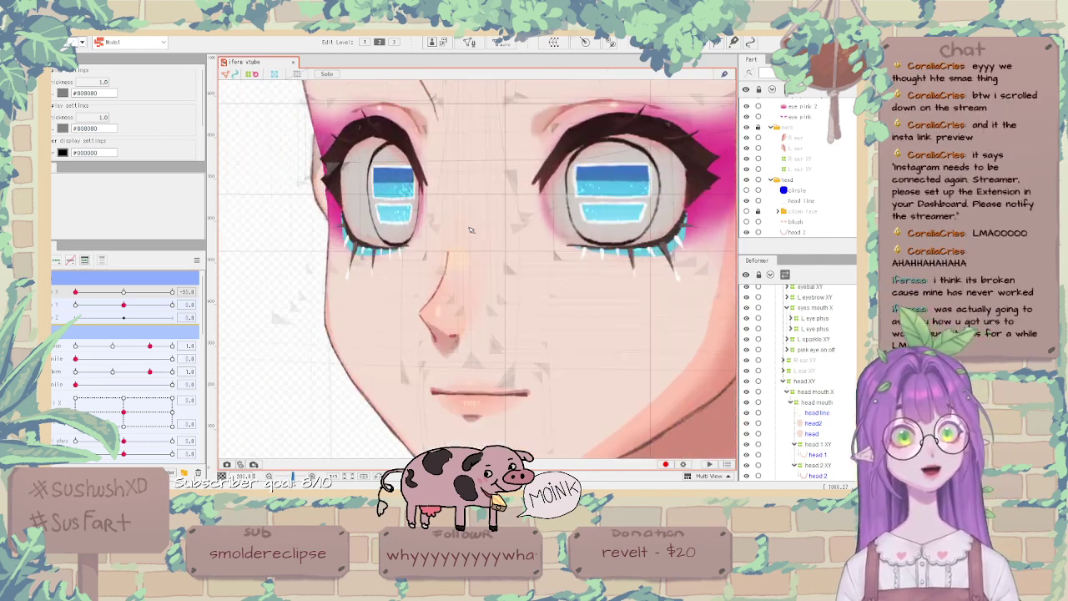
scroll(471, 229, down, 2)
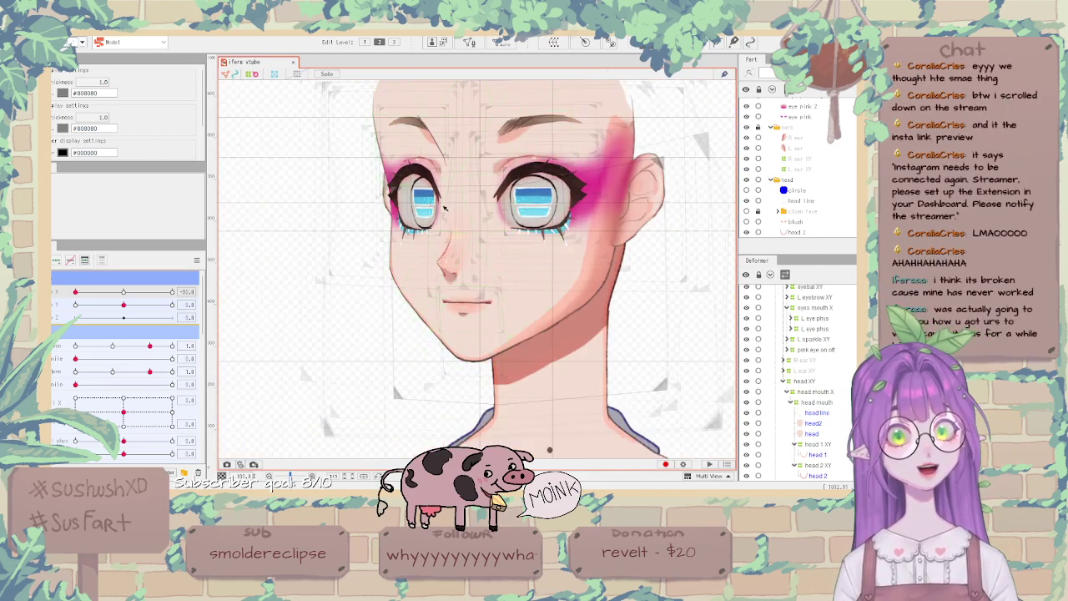
scroll(443, 200, down, 3)
drag(104, 294, 75, 293)
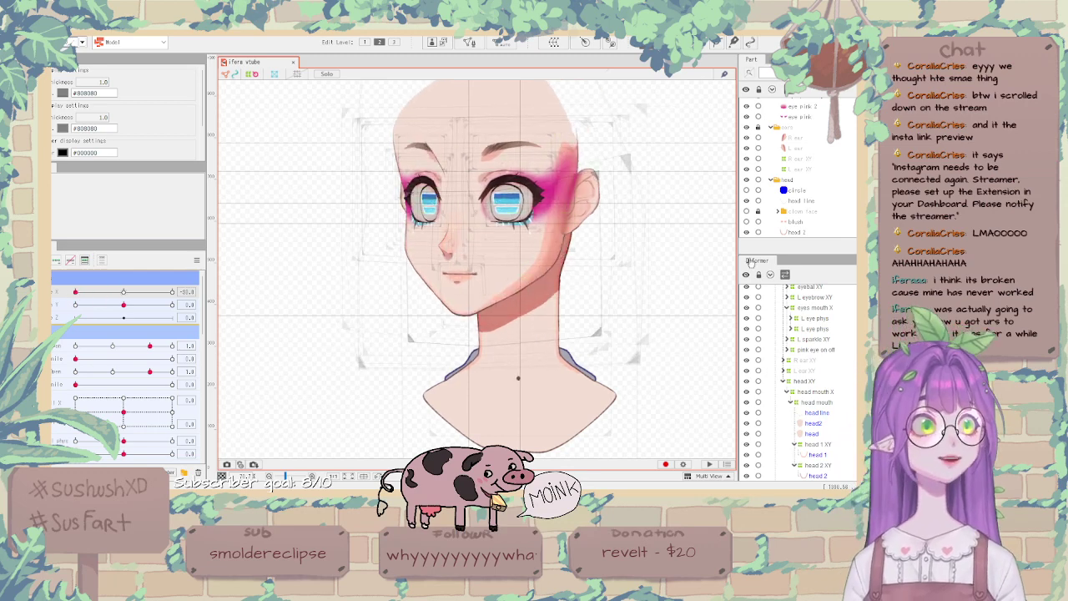
Review the nose entries in the deformer and part lists, checking nose shadow, noseline, nose highlight 2 and nose.
scroll(845, 359, up, 4)
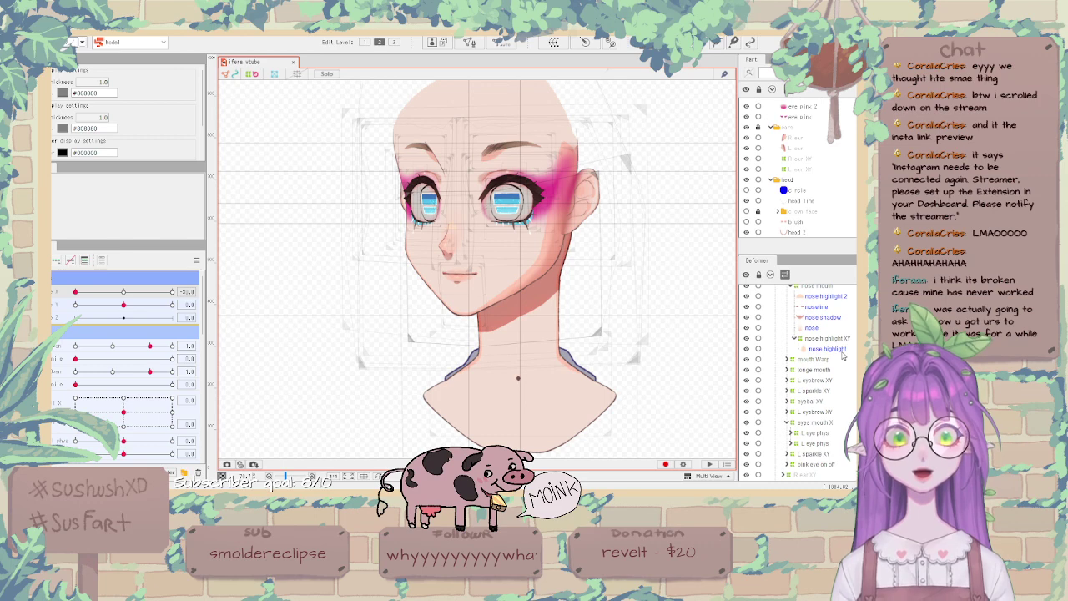
scroll(843, 356, up, 3)
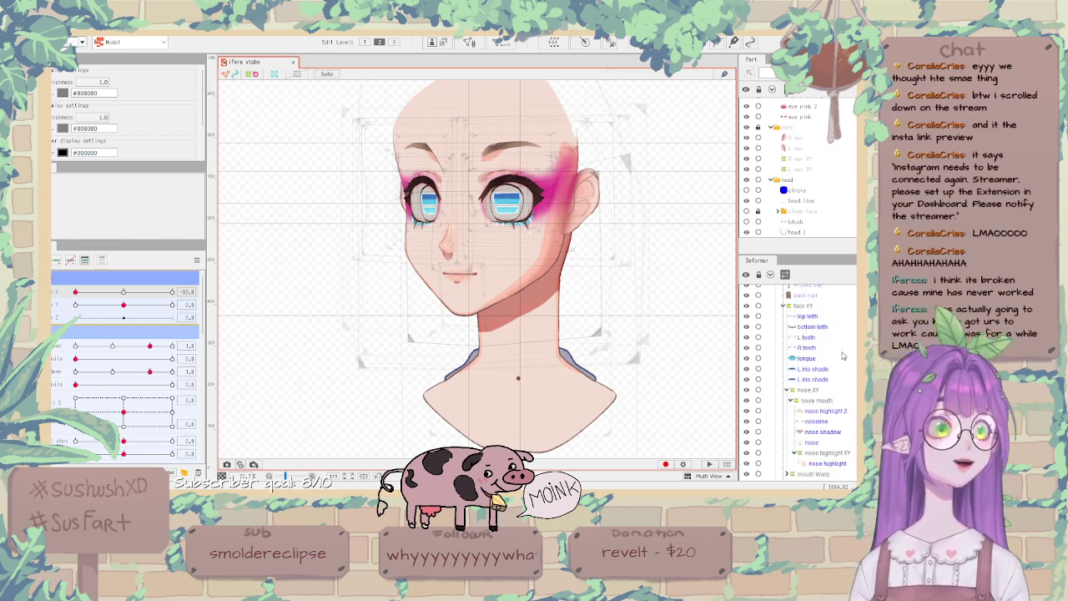
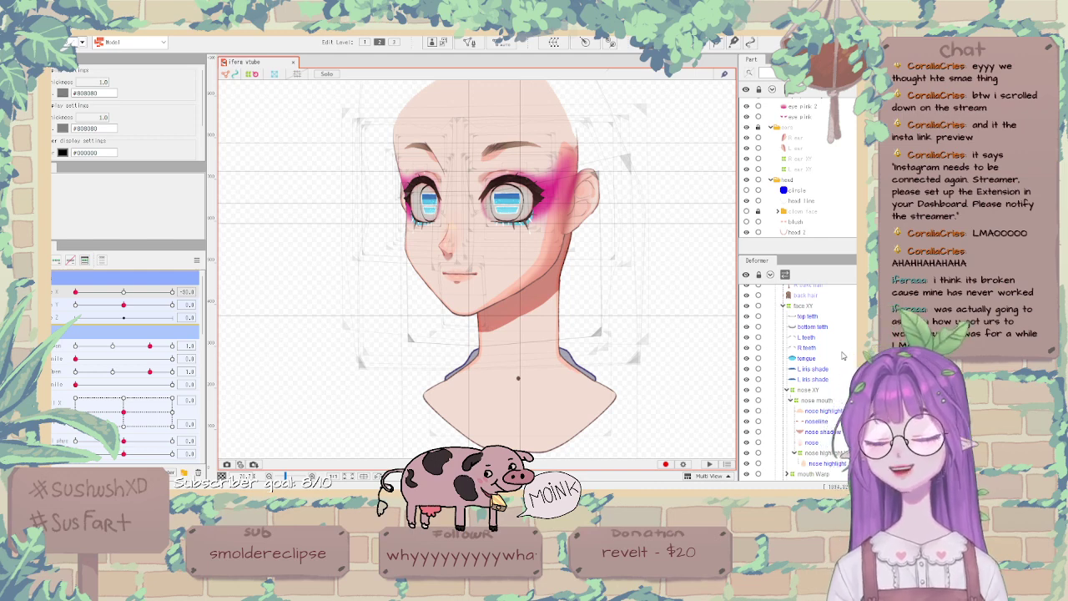
scroll(843, 355, down, 2)
scroll(811, 200, down, 5)
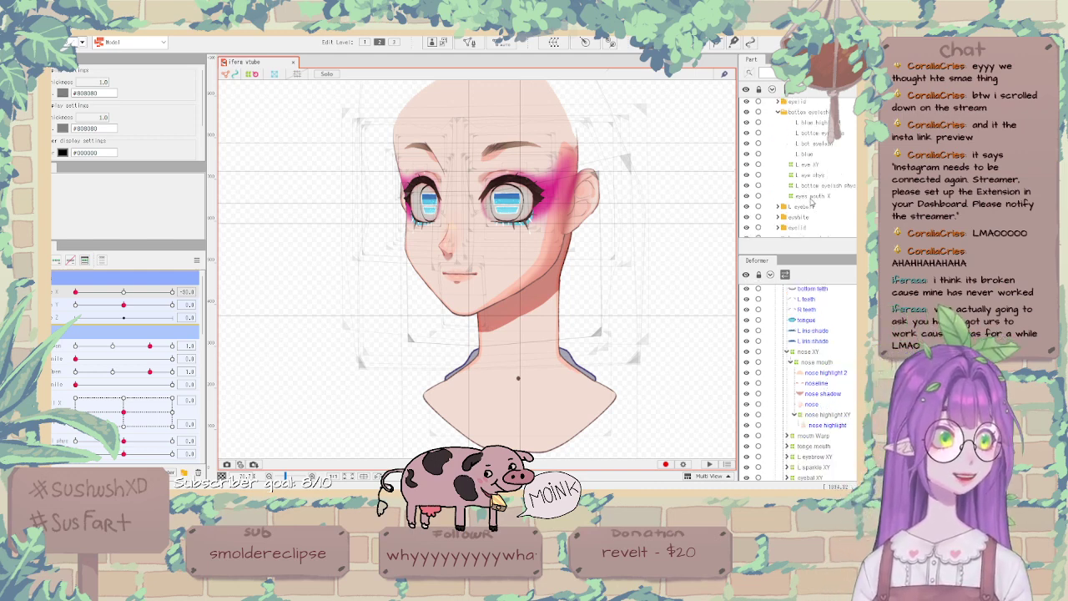
scroll(810, 203, up, 4)
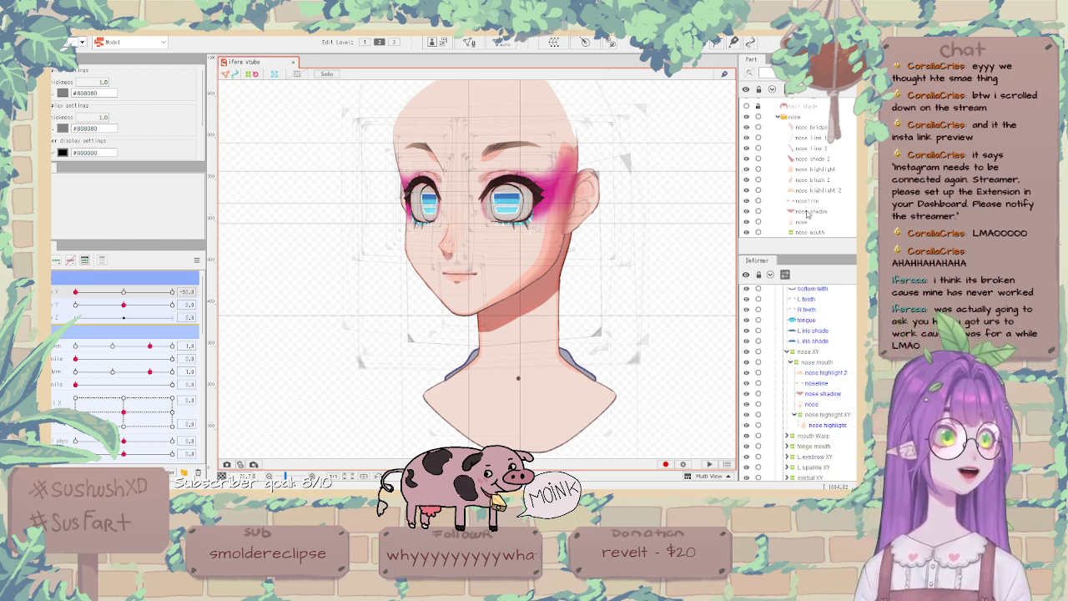
click(817, 214)
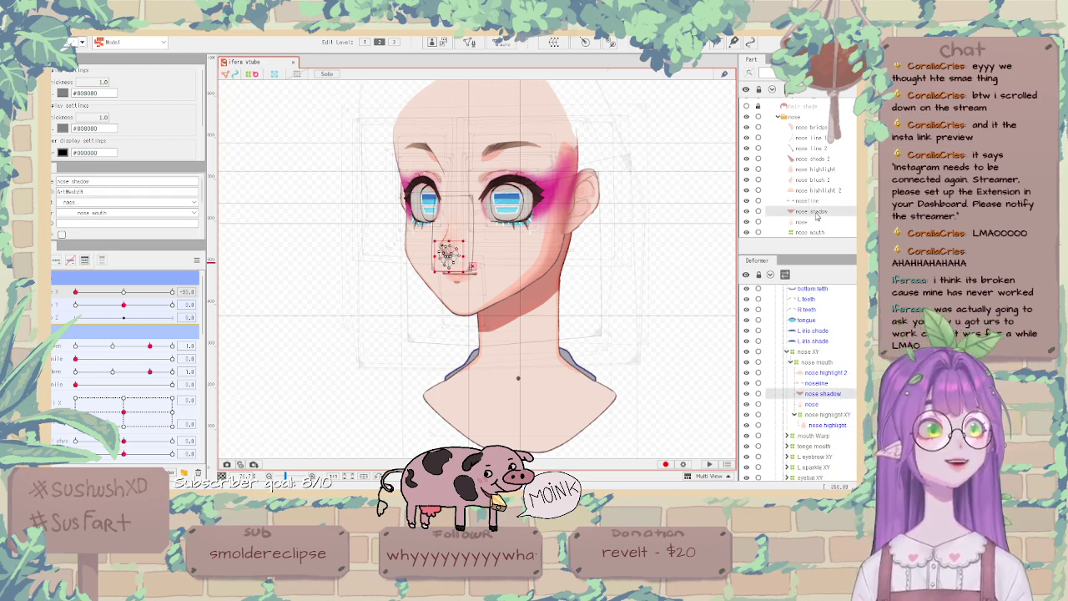
click(841, 383)
click(842, 373)
click(845, 385)
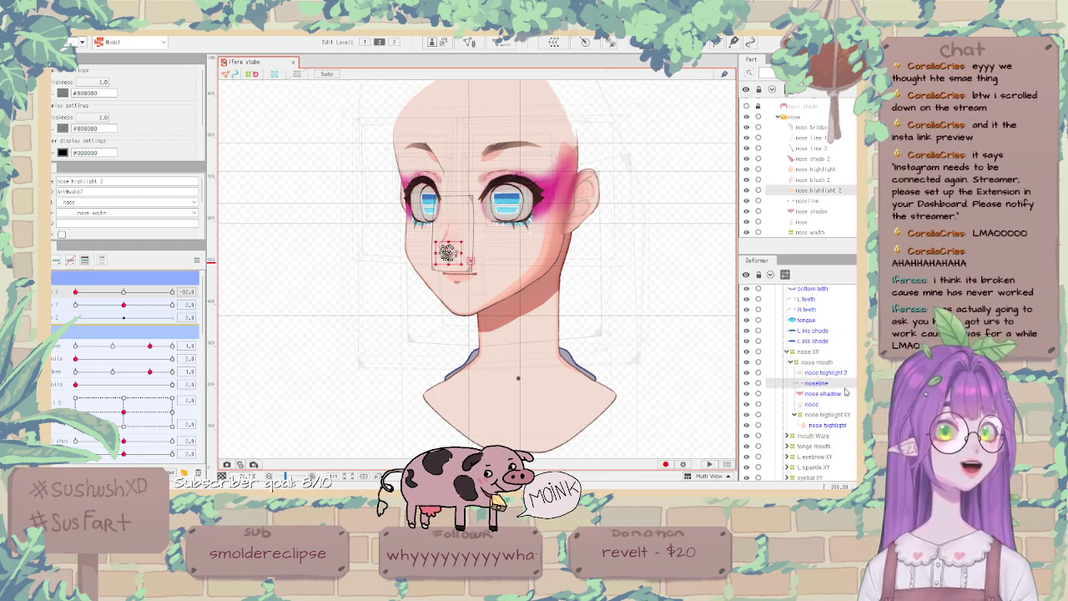
click(846, 404)
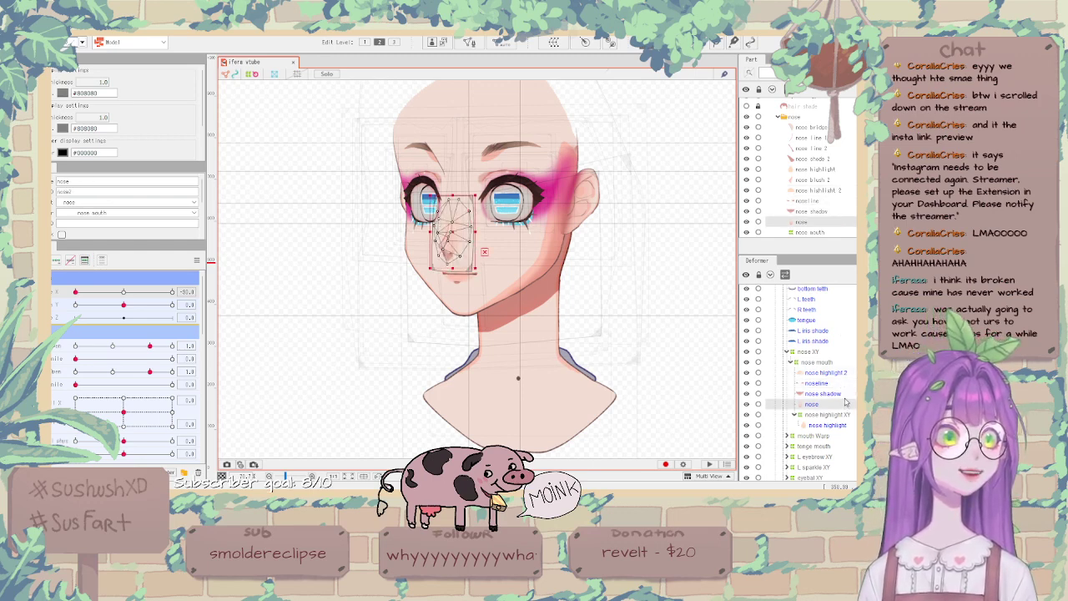
Select nose bridge, nose line 1, nose line 2, nose shade 2 and nose blush 2 and add three keys on the X parameter.
scroll(843, 384, up, 2)
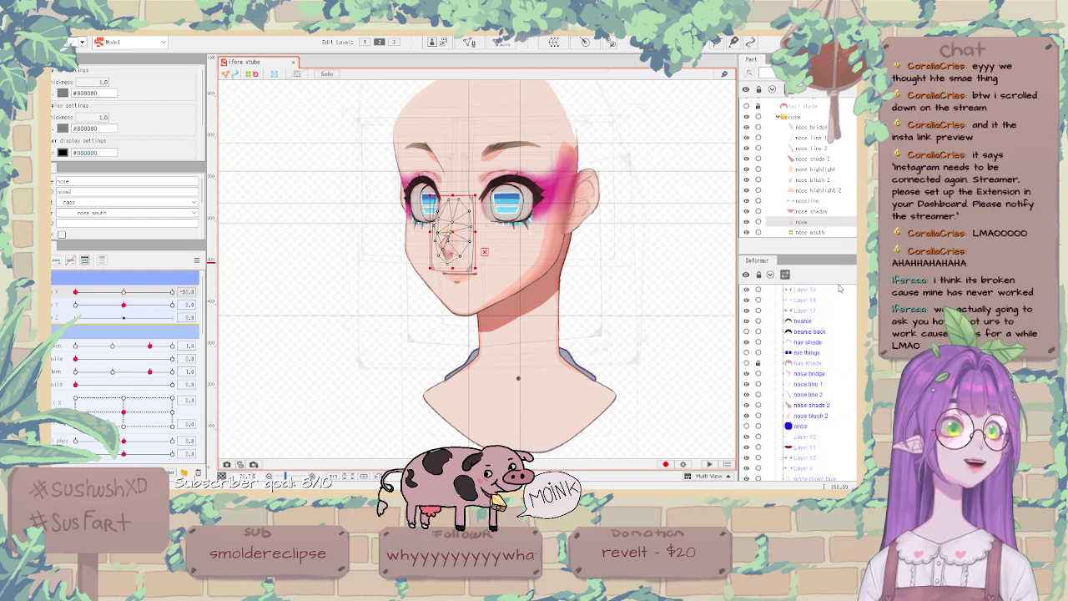
click(821, 169)
click(821, 158)
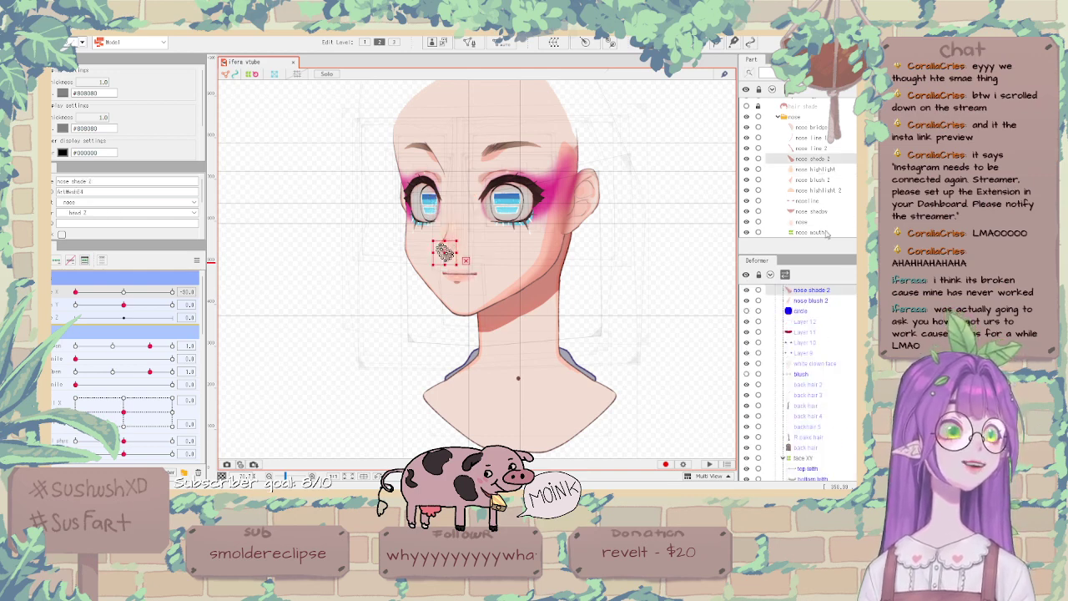
click(825, 377)
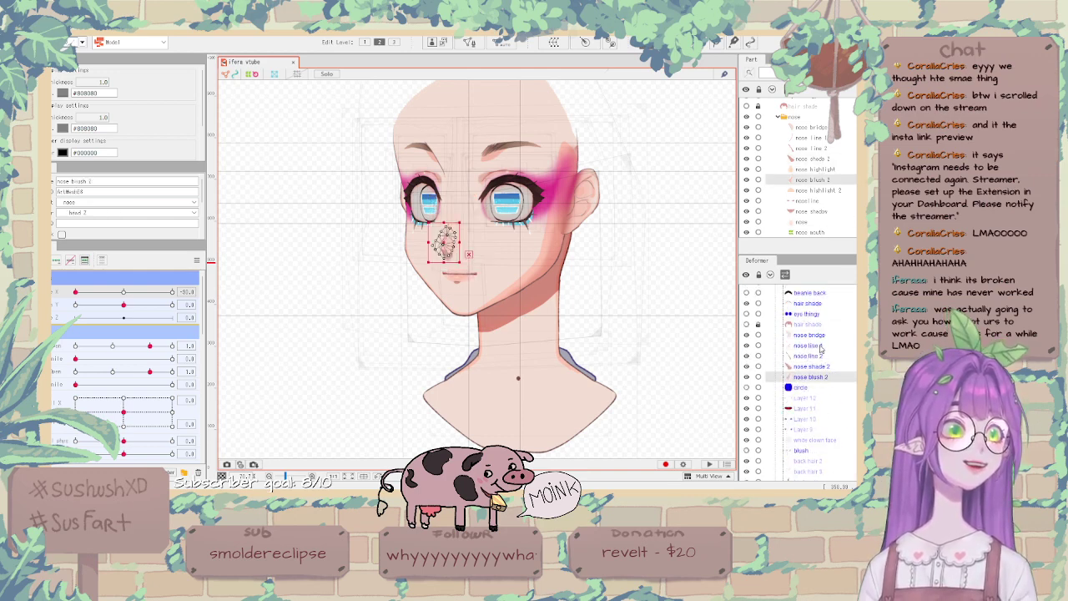
shift+click(812, 336)
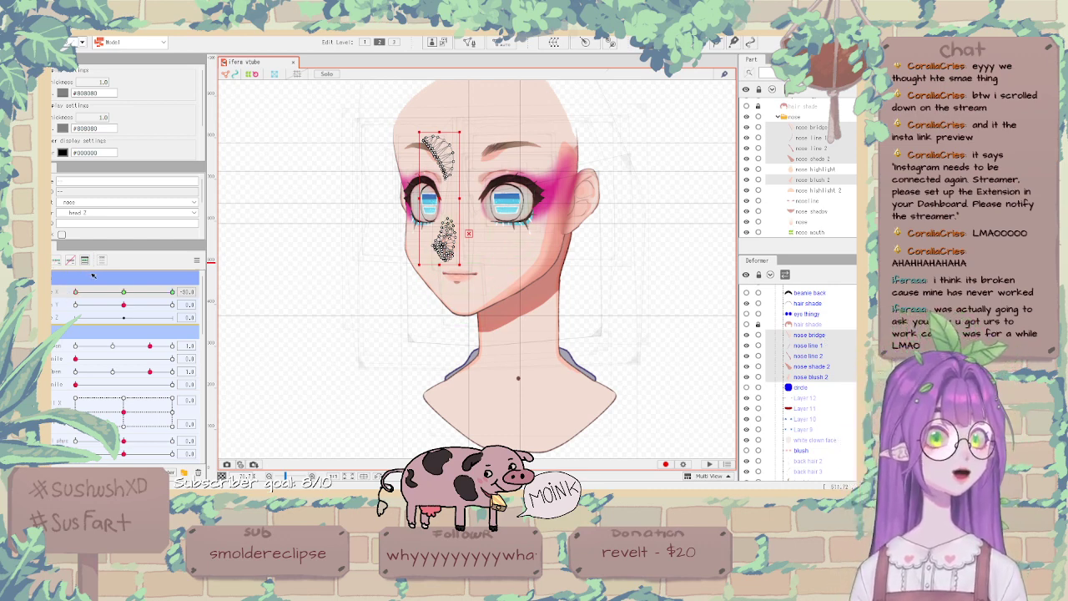
At X 0, move nose bridge from the side of the head to the area between the eyebrows.
mouse_move(126, 292)
mouse_down()
mouse_move(67, 290)
mouse_move(125, 293)
mouse_up()
scroll(425, 198, up, 3)
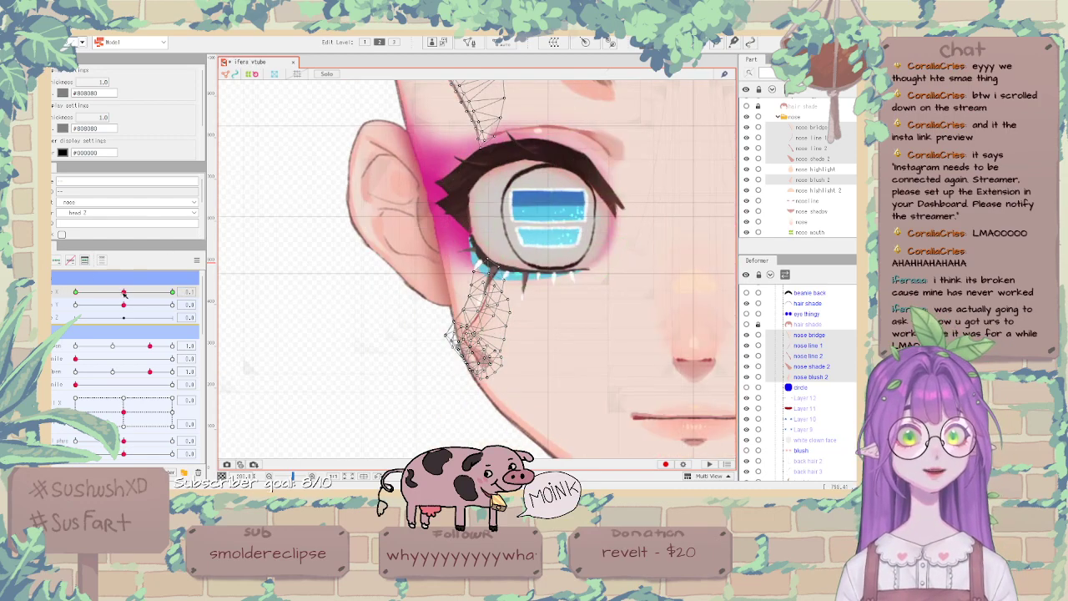
click(839, 335)
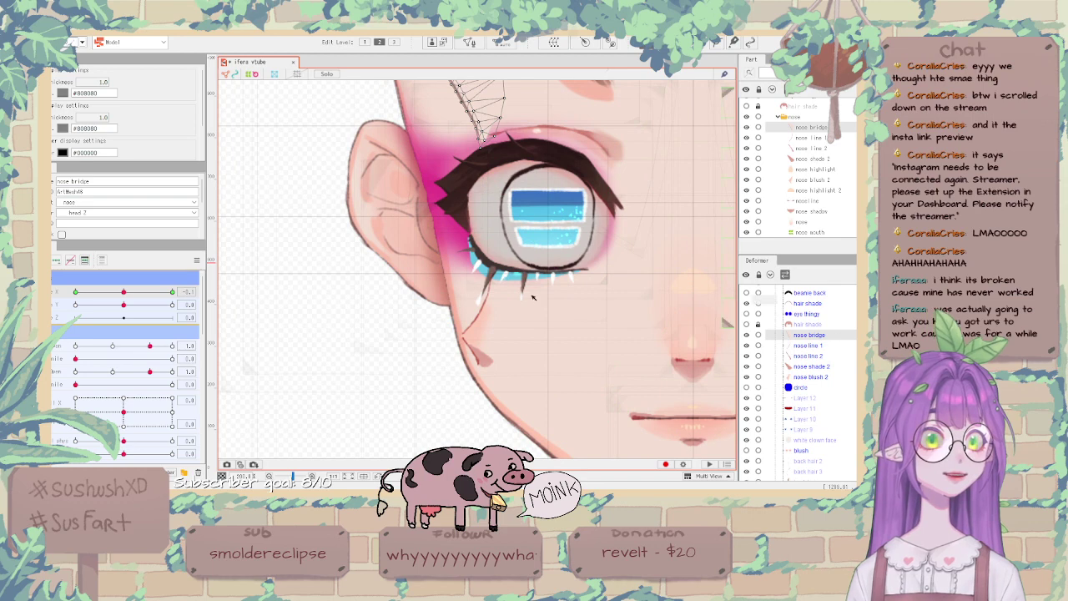
scroll(501, 296, down, 3)
scroll(515, 204, up, 2)
click(501, 190)
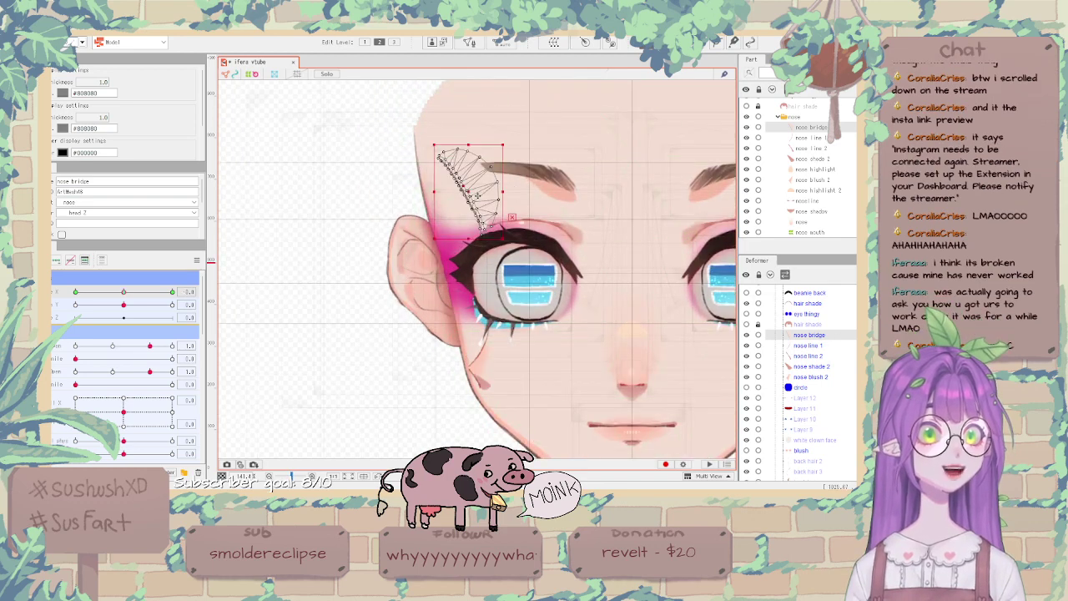
drag(501, 191, 628, 190)
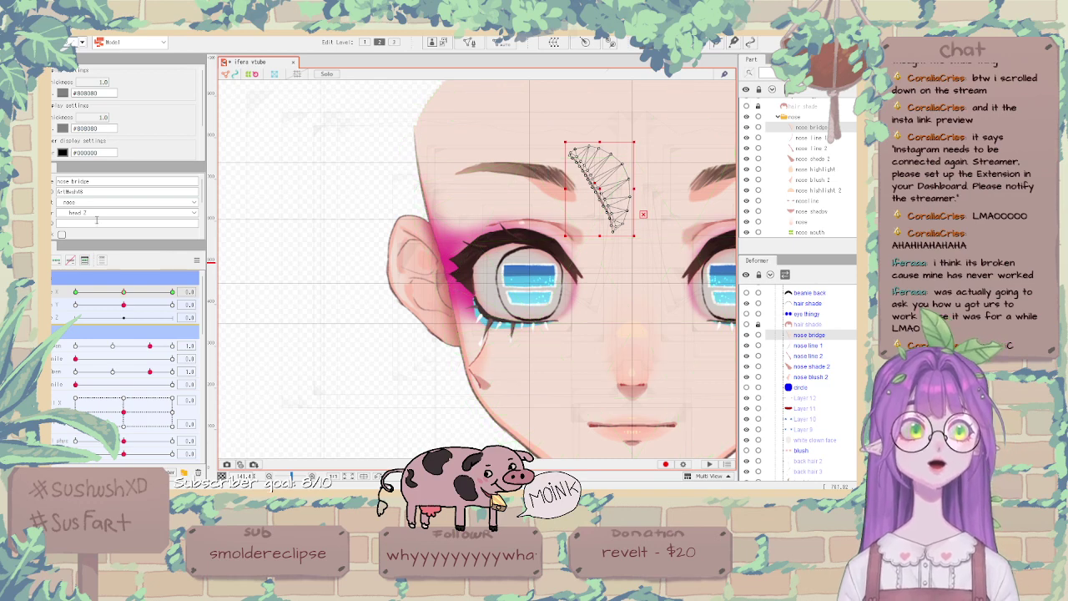
Set the opacity of nose bridge to 0% at the neutral X key.
scroll(96, 220, down, 3)
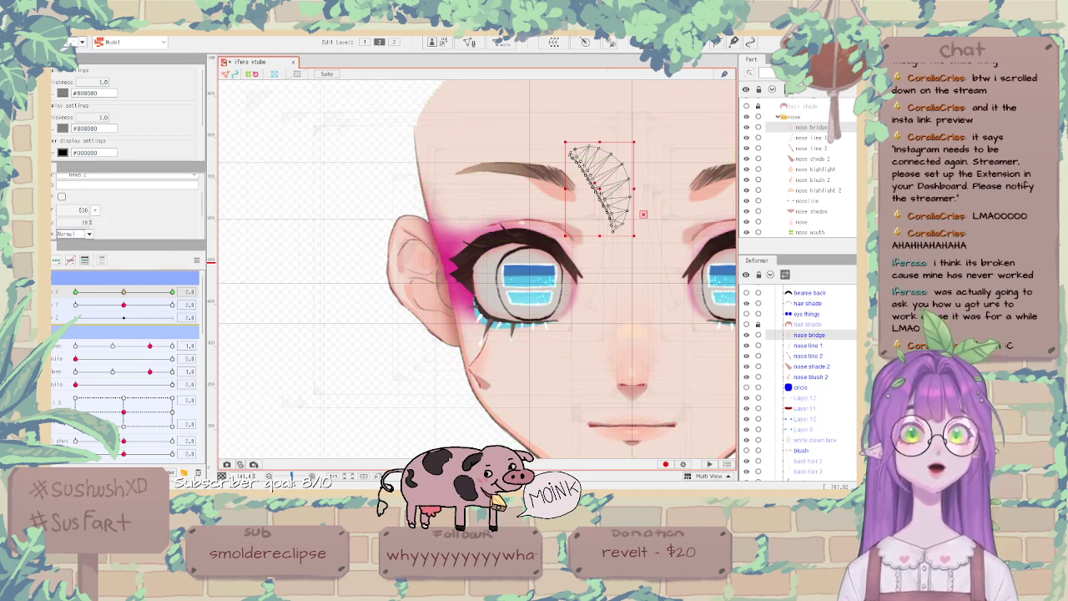
drag(73, 222, 52, 222)
click(292, 268)
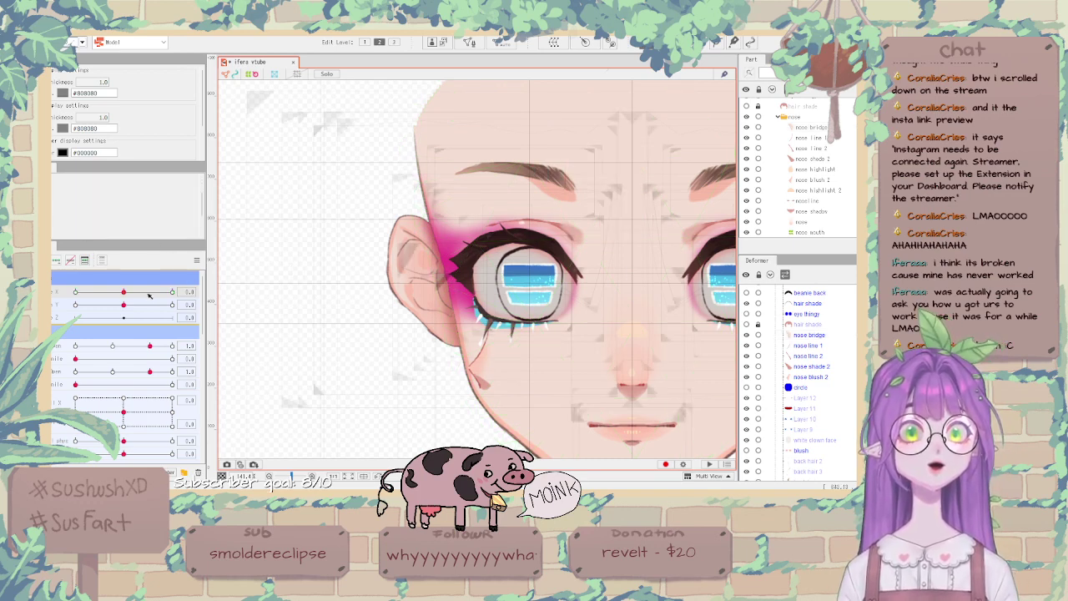
Test a slight head turn with the X parameter at 7.2, and reset all parameters to their default values.
mouse_move(123, 291)
mouse_down()
mouse_move(56, 290)
mouse_move(167, 291)
mouse_move(135, 292)
mouse_up()
click(199, 260)
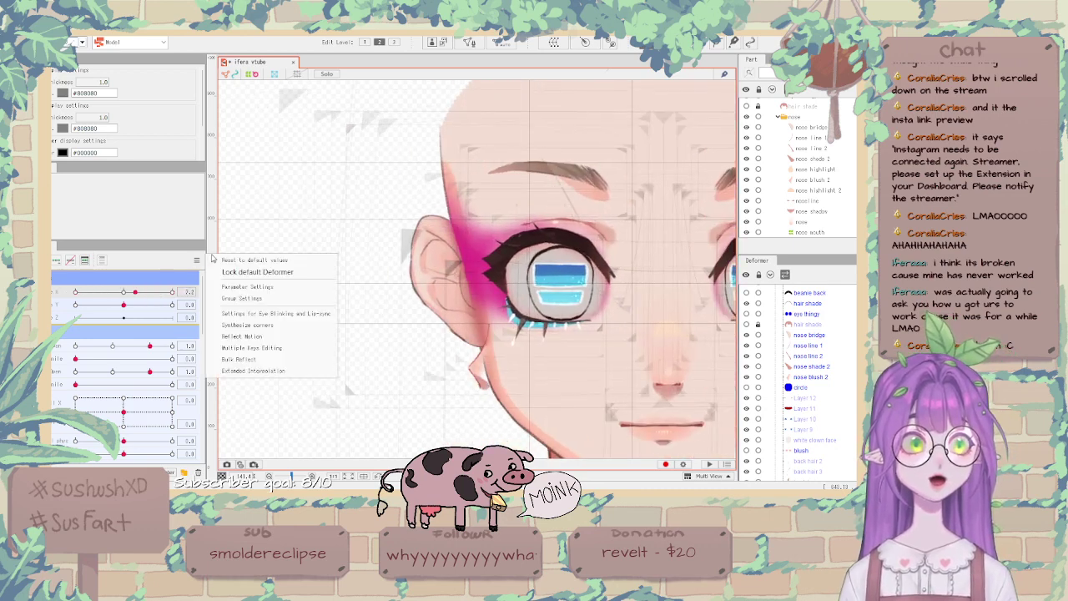
click(251, 260)
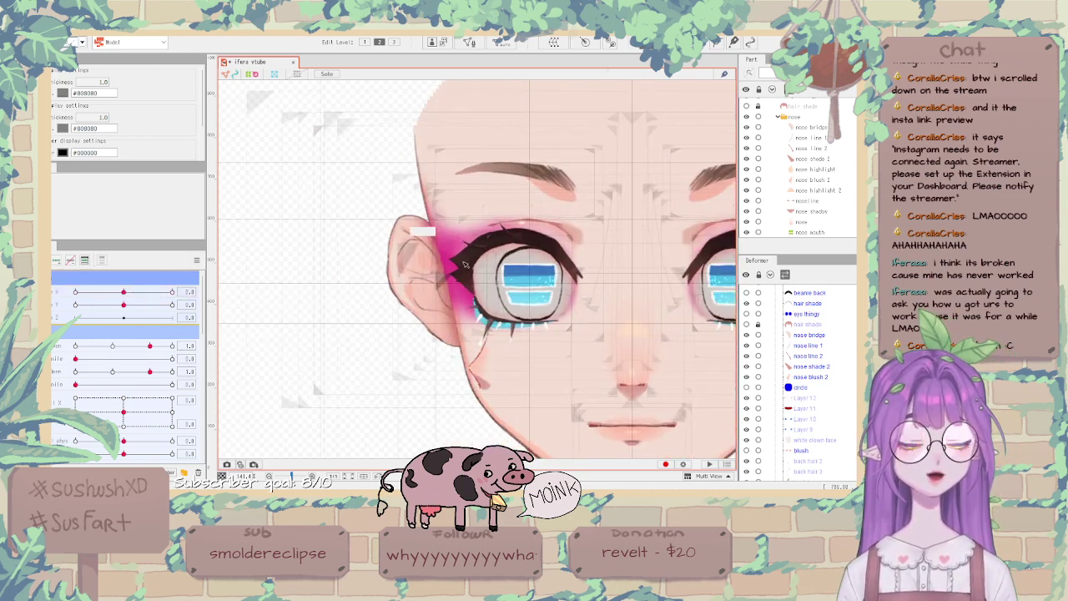
Set the opacity of nose bridge to 100% at the neutral X key.
click(818, 346)
click(809, 335)
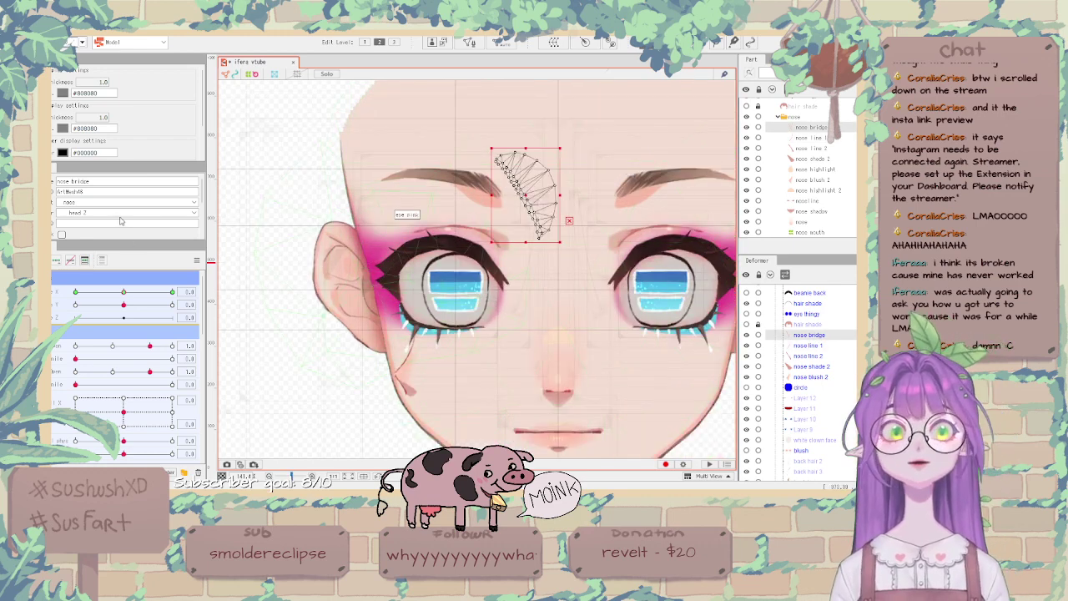
scroll(123, 219, down, 2)
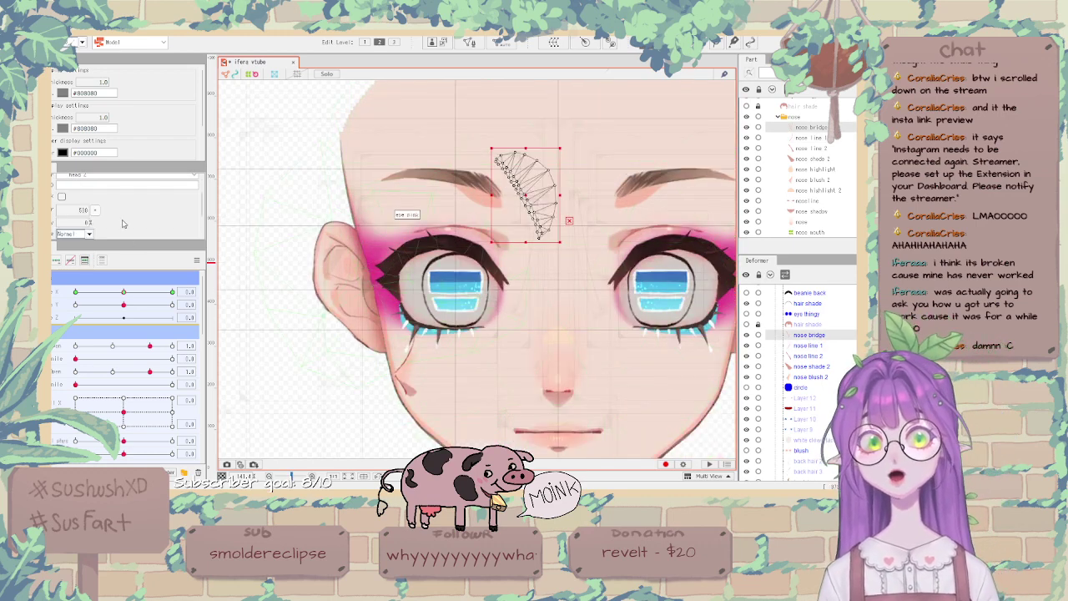
scroll(90, 211, up, 7)
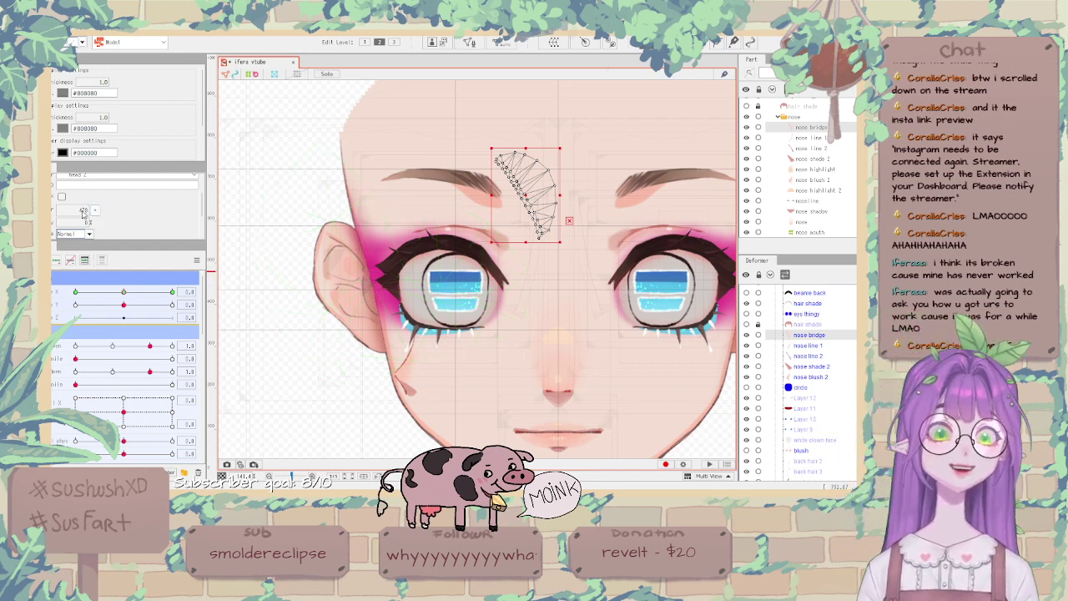
scroll(82, 212, down, 1)
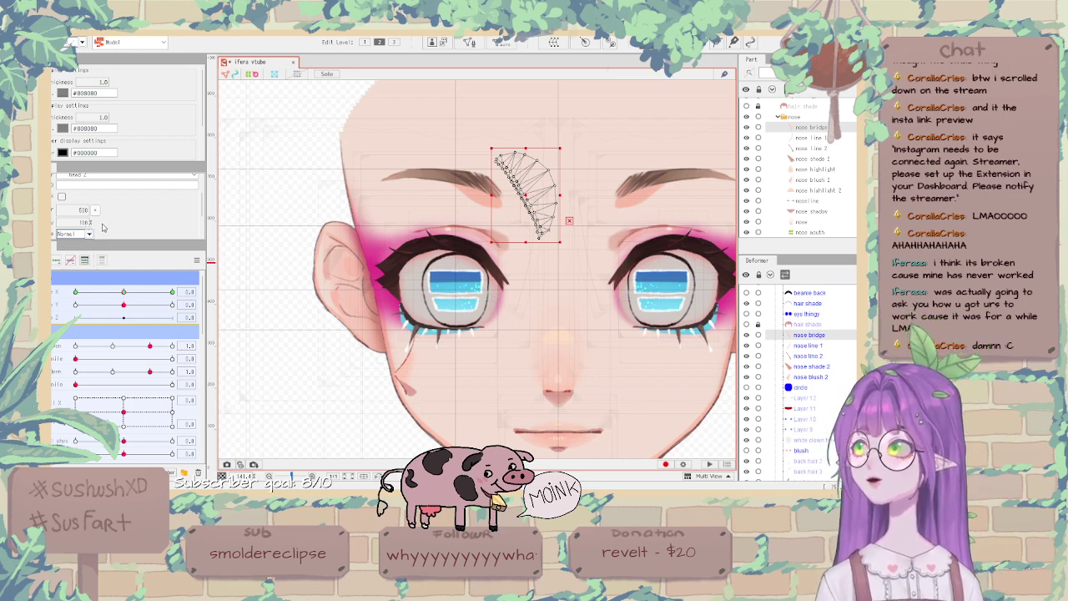
click(277, 289)
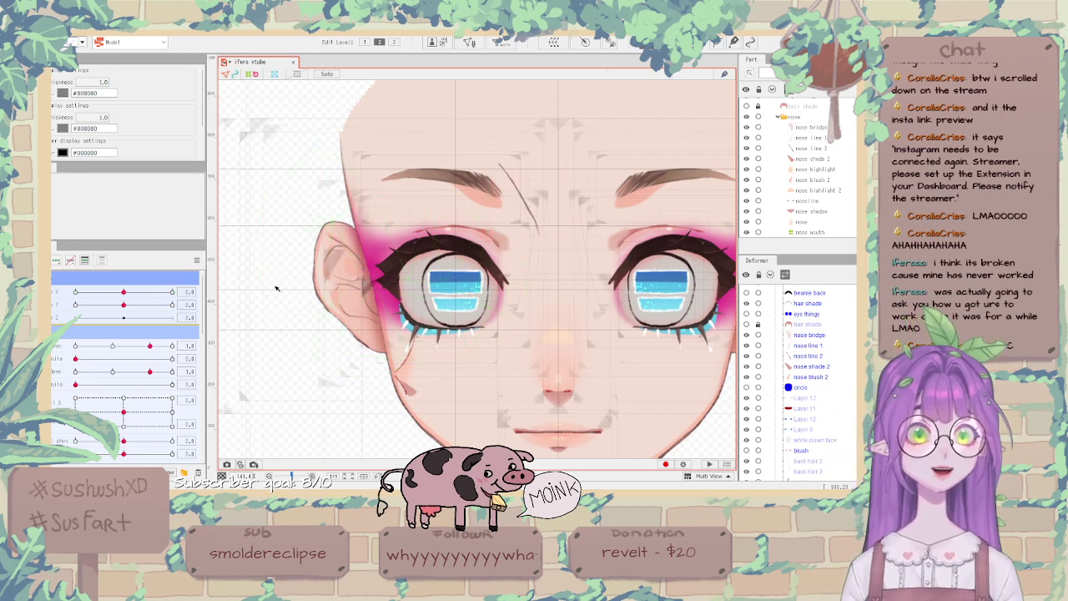
click(806, 386)
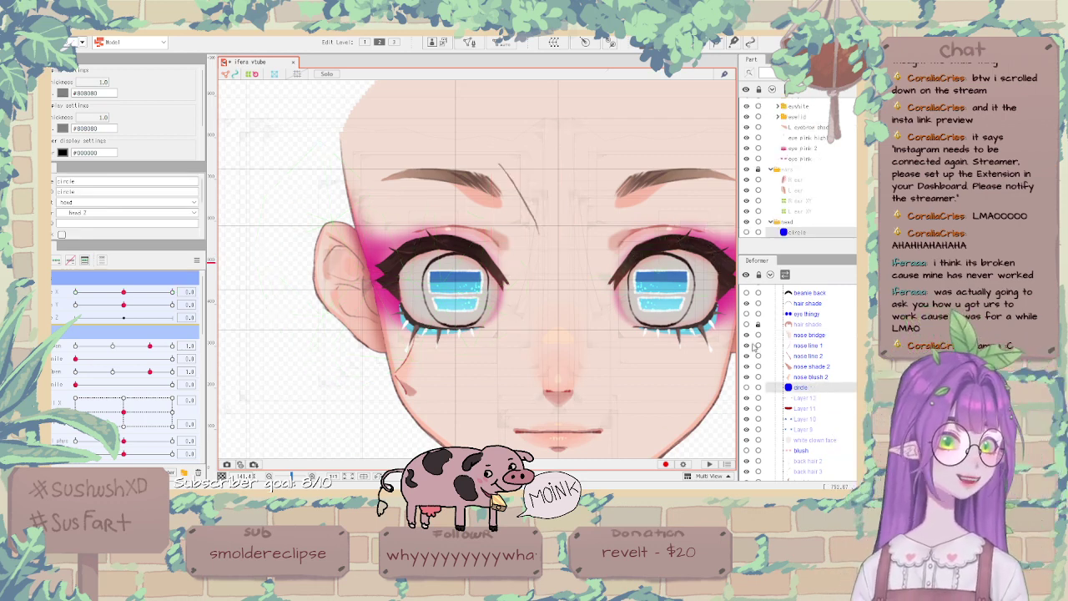
Paste a copy of the blue circle mesh into the head part and make the copy visible.
key(ctrl+v)
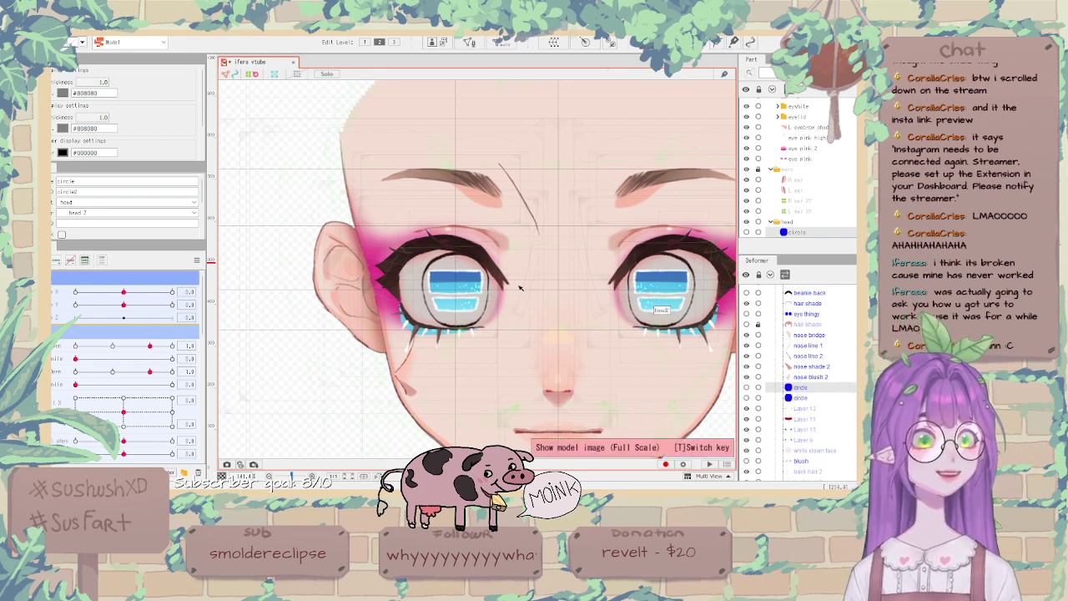
scroll(516, 286, down, 3)
scroll(845, 383, up, 2)
scroll(846, 384, down, 2)
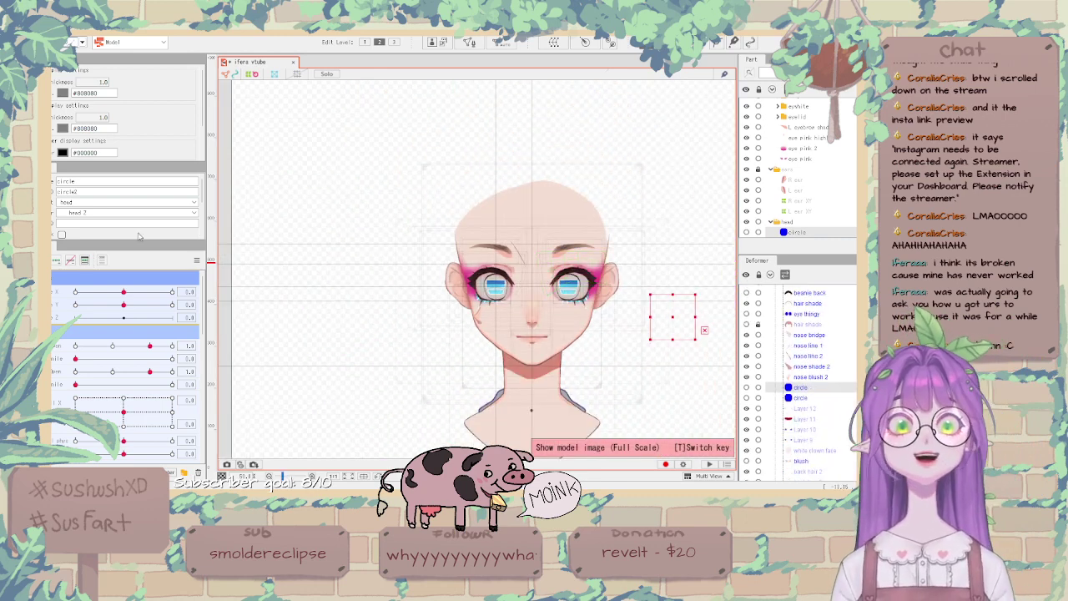
click(798, 399)
click(803, 389)
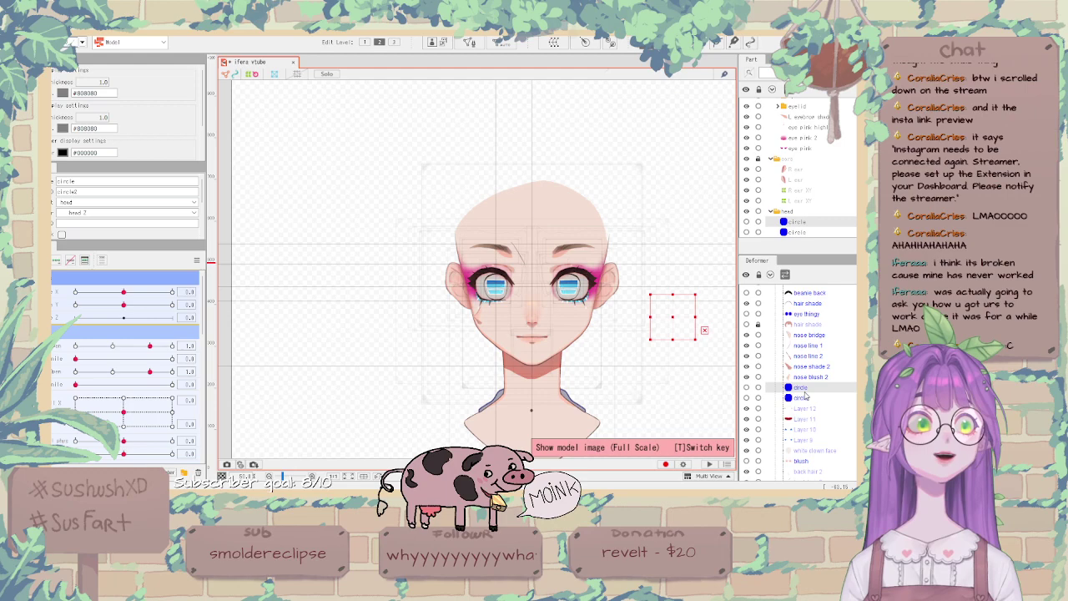
click(747, 389)
Move the circle copy between the eyebrows over nose bridge and enlarge it to reach the inner ends of both eyebrows.
scroll(791, 359, up, 1)
drag(669, 321, 528, 252)
scroll(526, 251, up, 4)
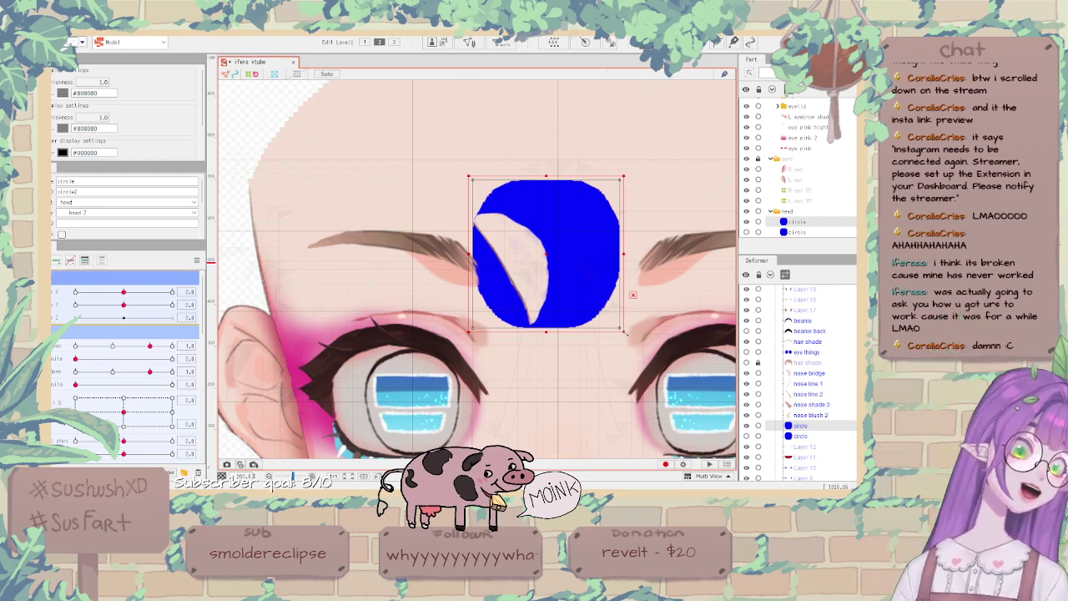
drag(621, 328, 655, 367)
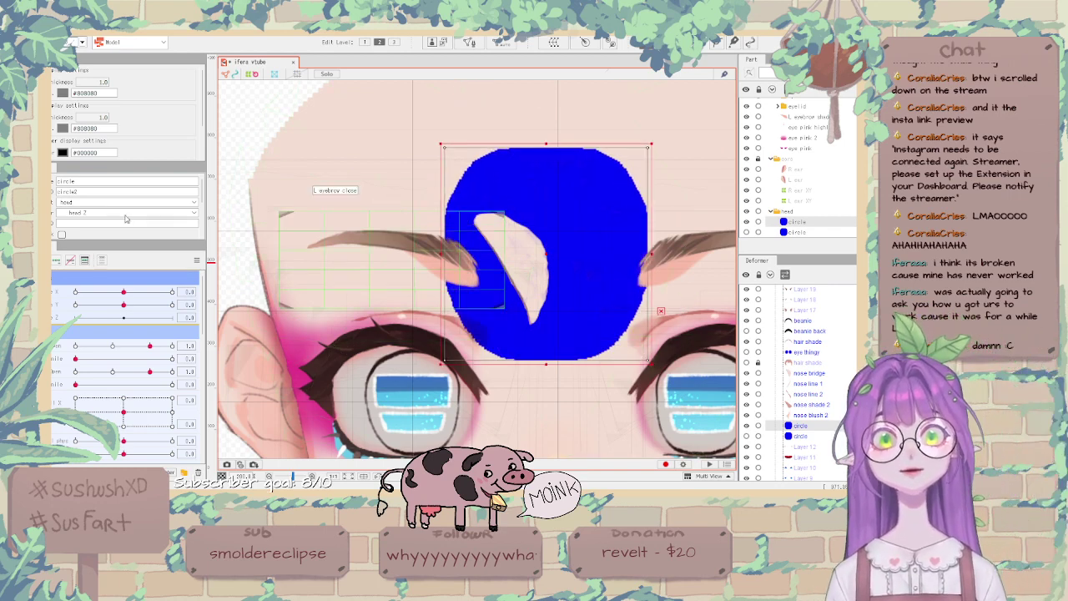
scroll(123, 218, down, 1)
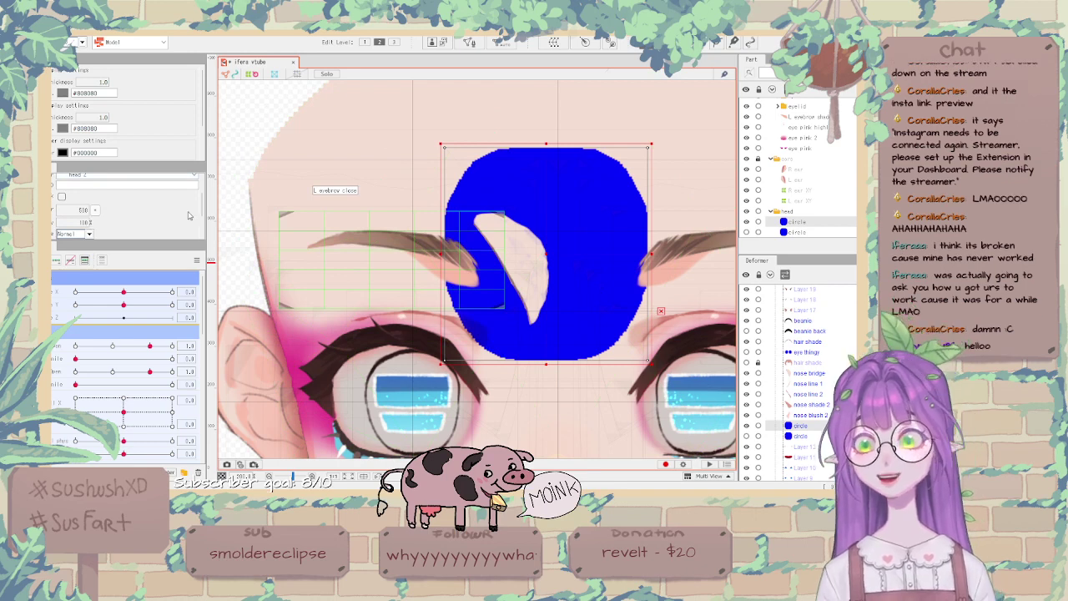
Clip nose bridge to the mesh ID circle2 and invert the mask.
click(513, 264)
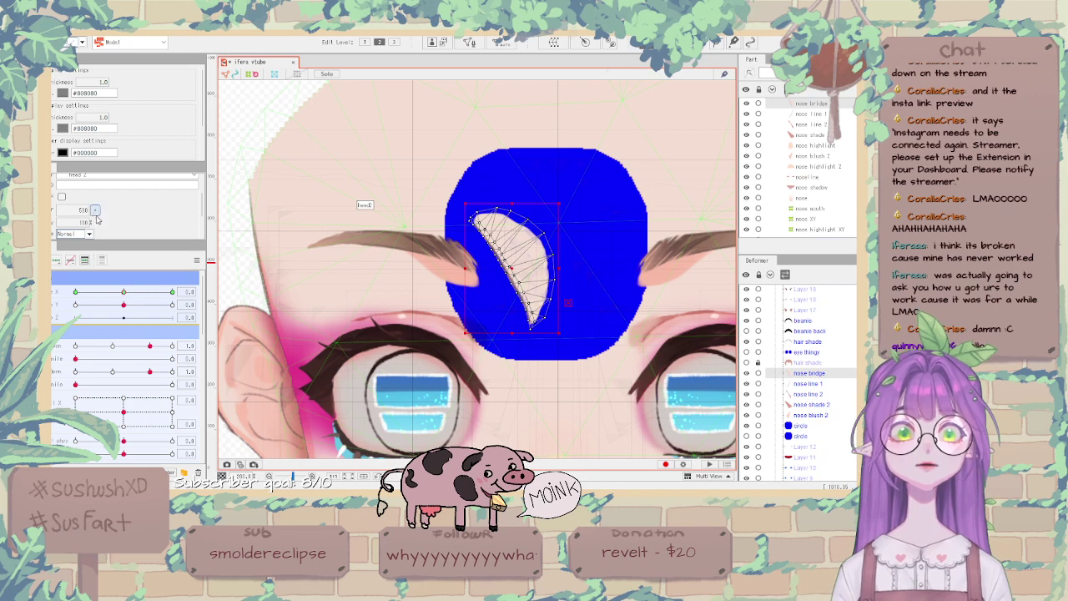
click(553, 173)
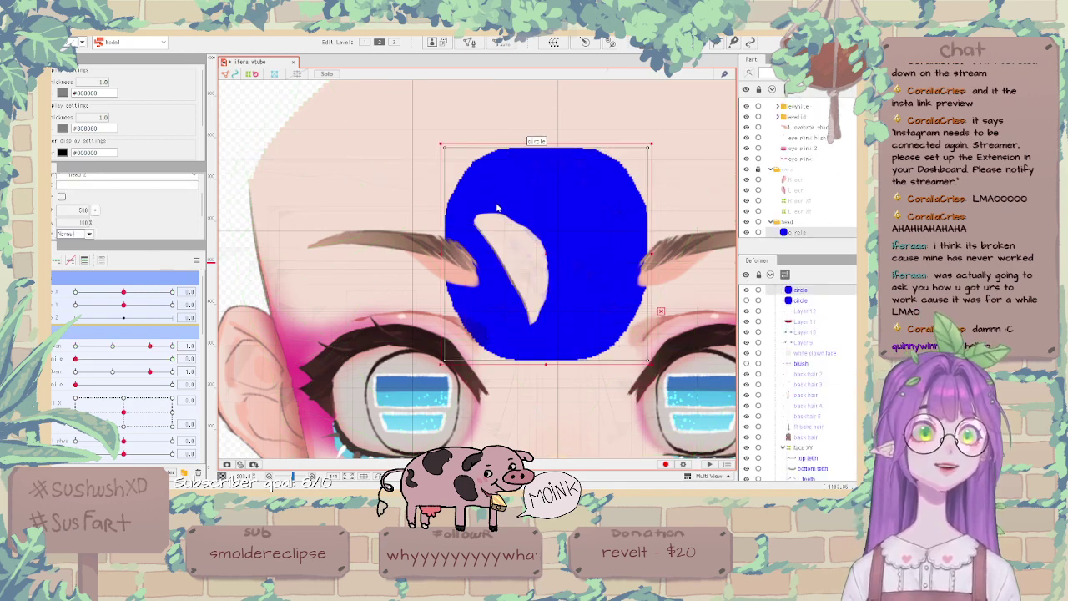
click(536, 189)
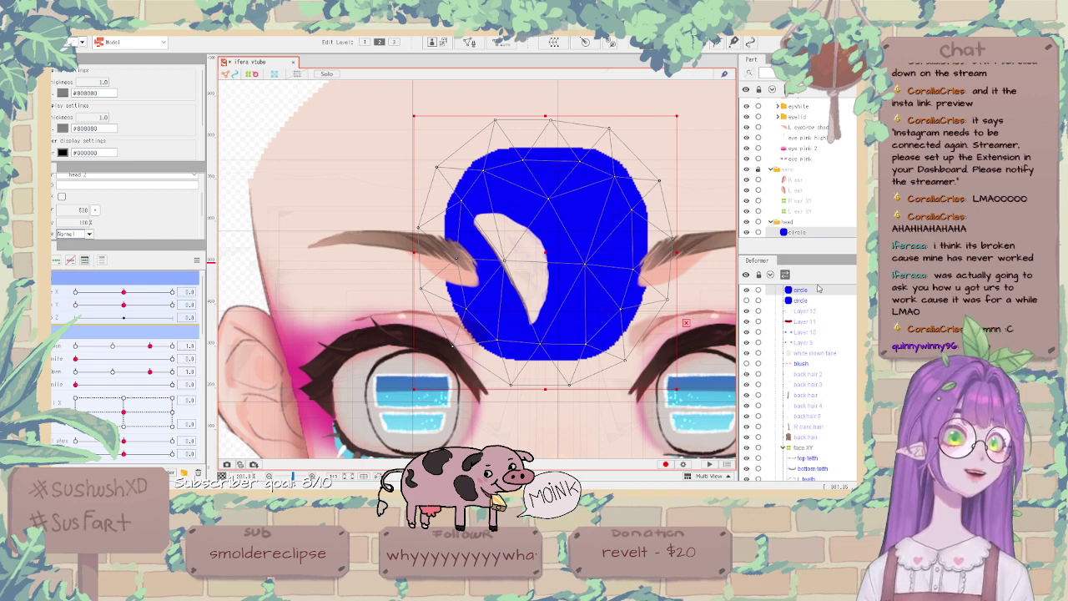
click(511, 219)
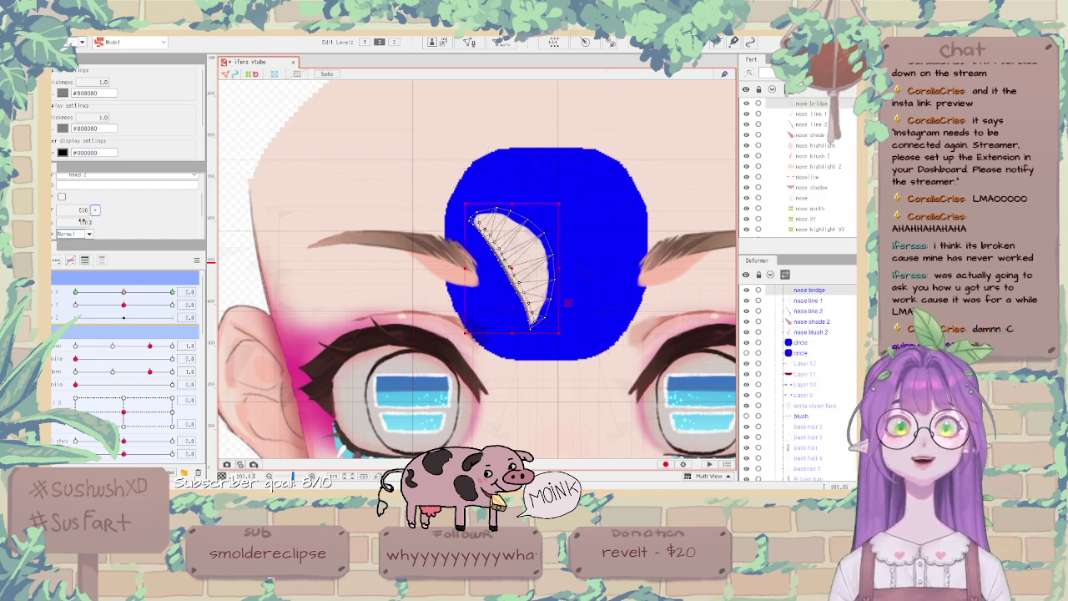
scroll(82, 223, up, 1)
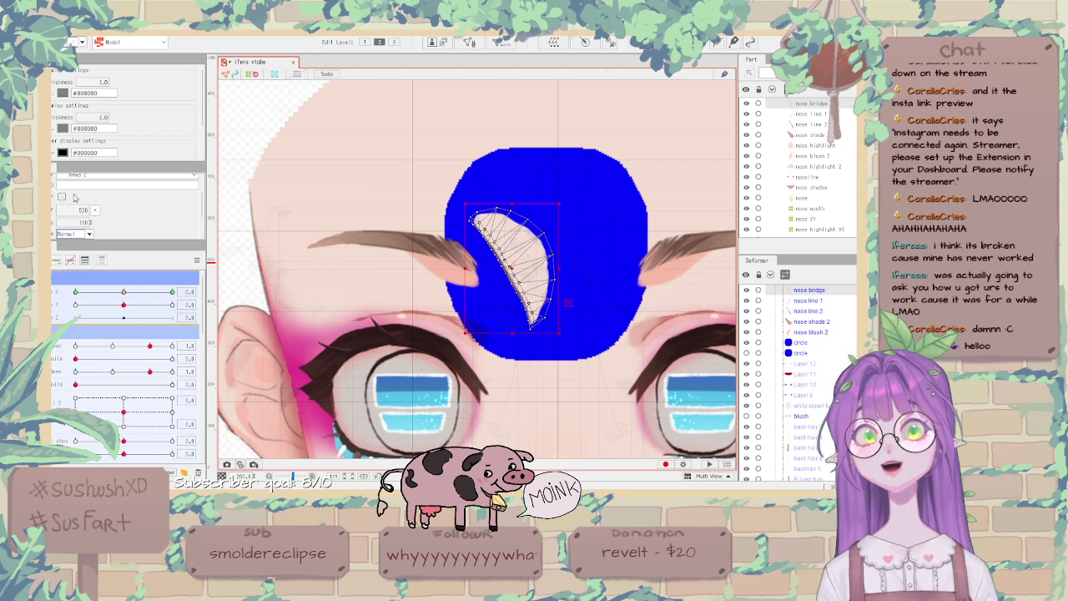
click(80, 185)
text(circle2)
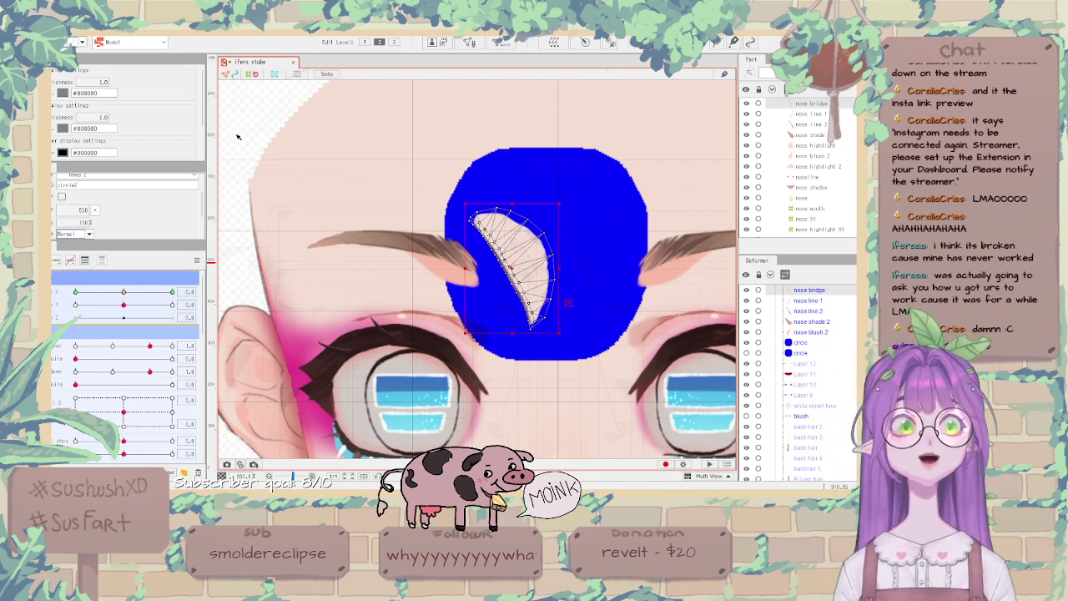
click(62, 198)
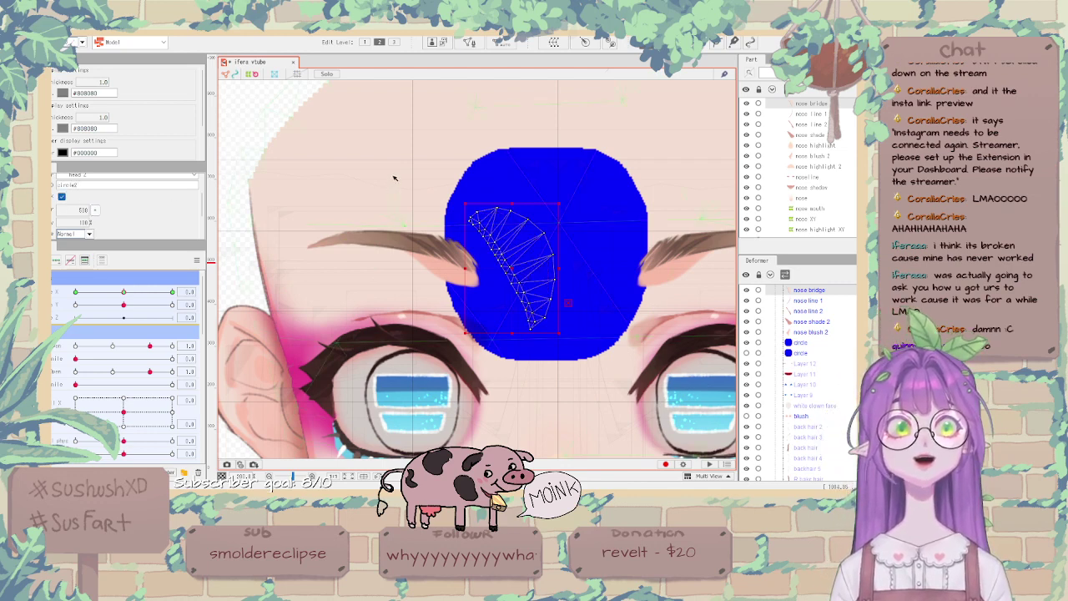
With X at -30, lower the opacity of the circle between the eyebrows until it is fully transparent.
scroll(392, 176, down, 2)
click(308, 112)
click(551, 167)
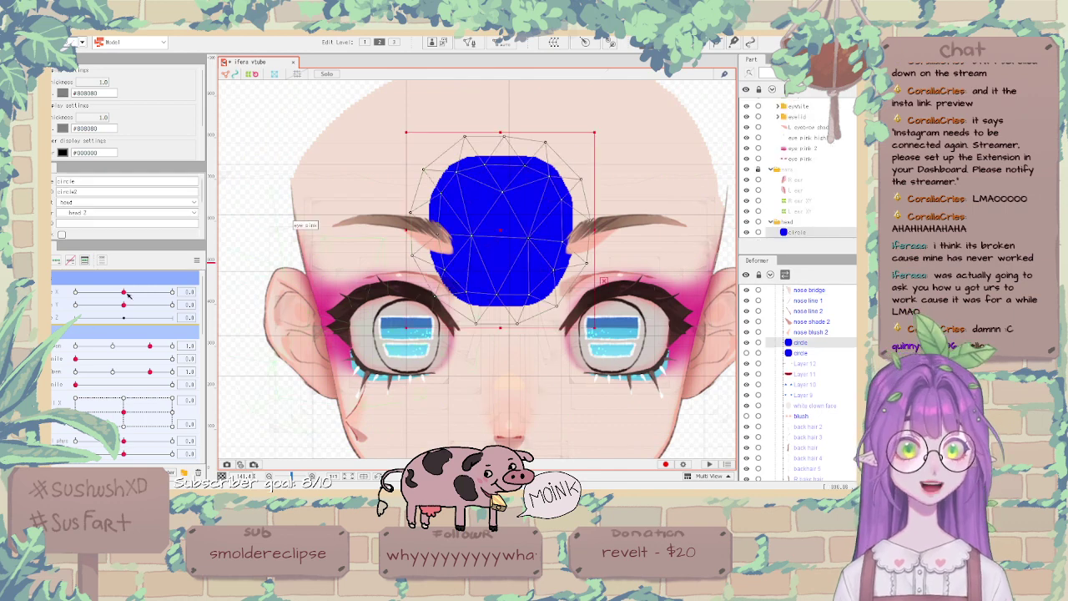
drag(124, 292, 56, 299)
scroll(94, 219, down, 2)
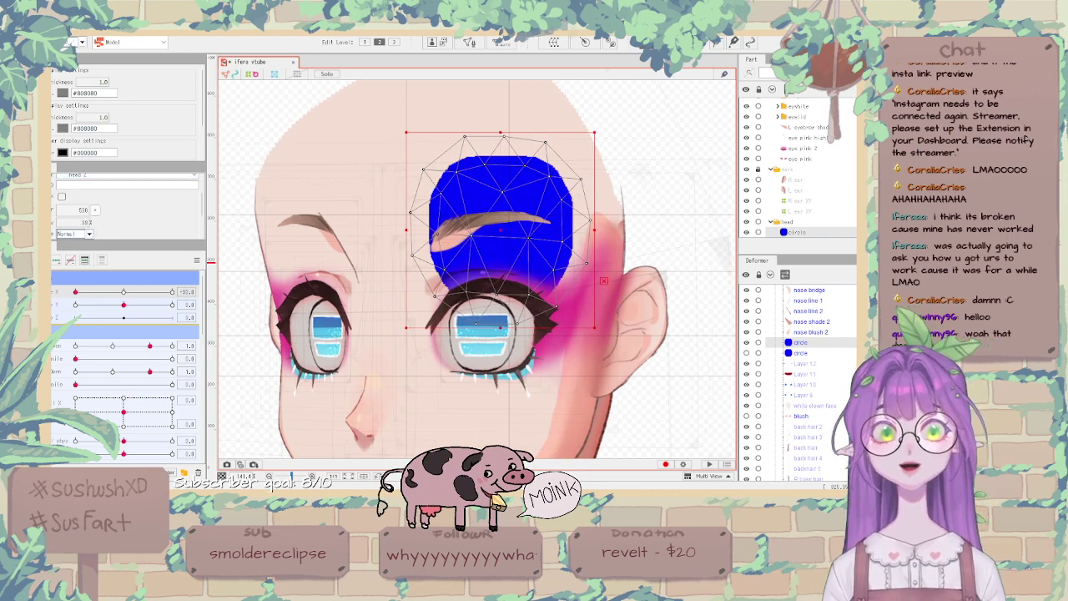
drag(86, 223, 54, 223)
key(Escape)
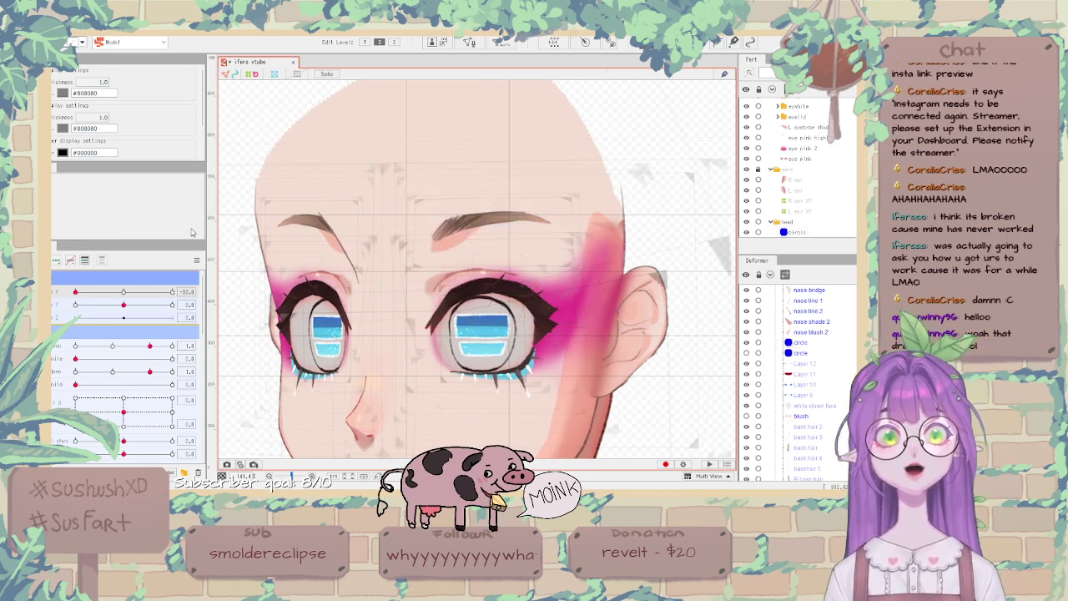
Find the eyebrow angle parameters and test the near eyebrow's angle on the turned head.
drag(100, 291, 75, 291)
scroll(111, 370, down, 3)
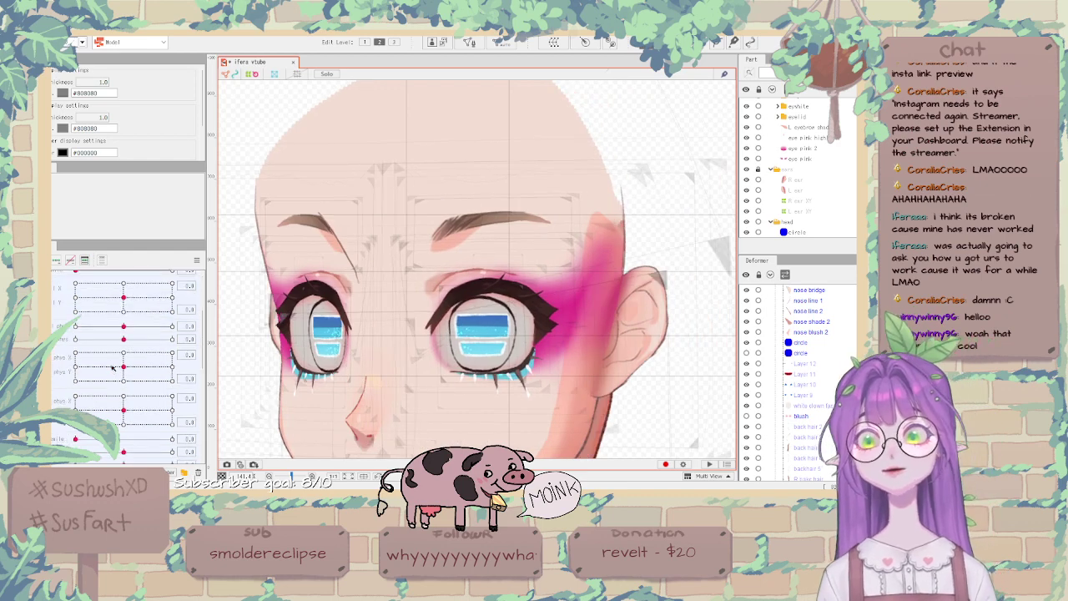
scroll(113, 367, down, 2)
scroll(117, 370, down, 4)
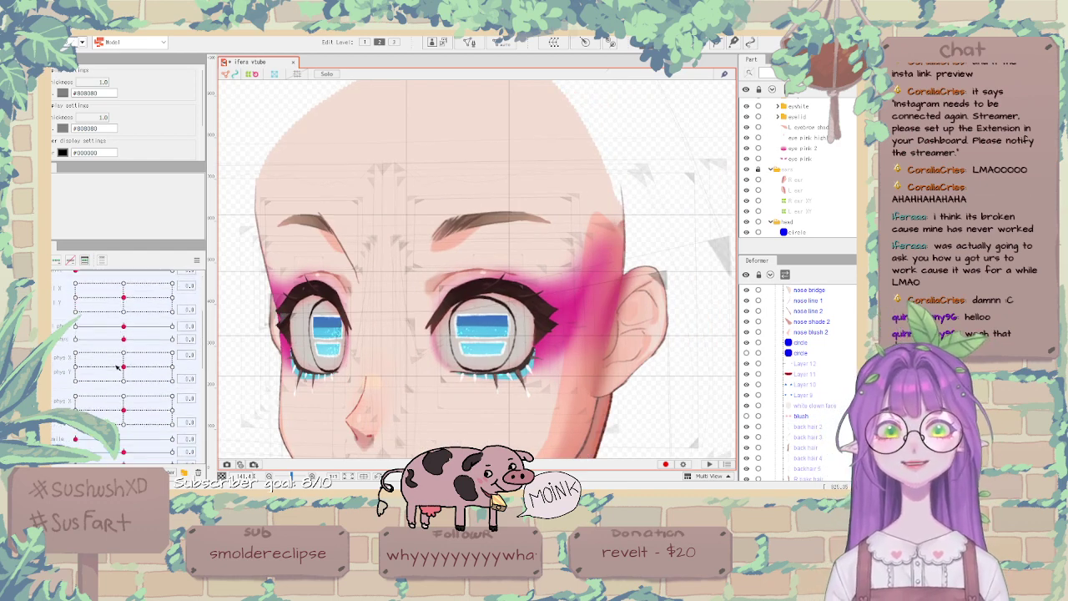
scroll(88, 344, down, 3)
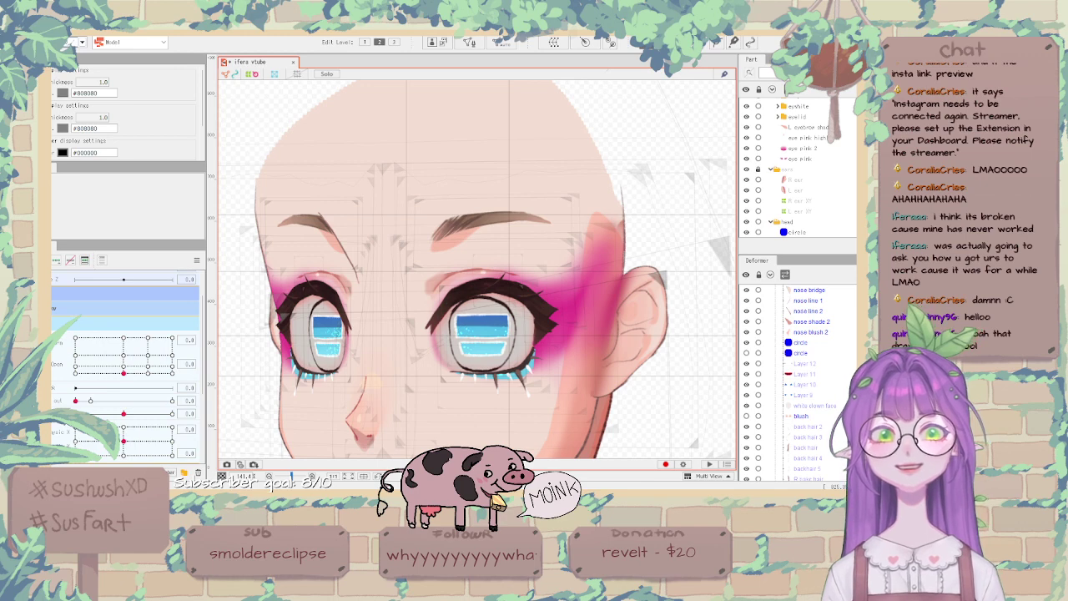
scroll(133, 367, down, 3)
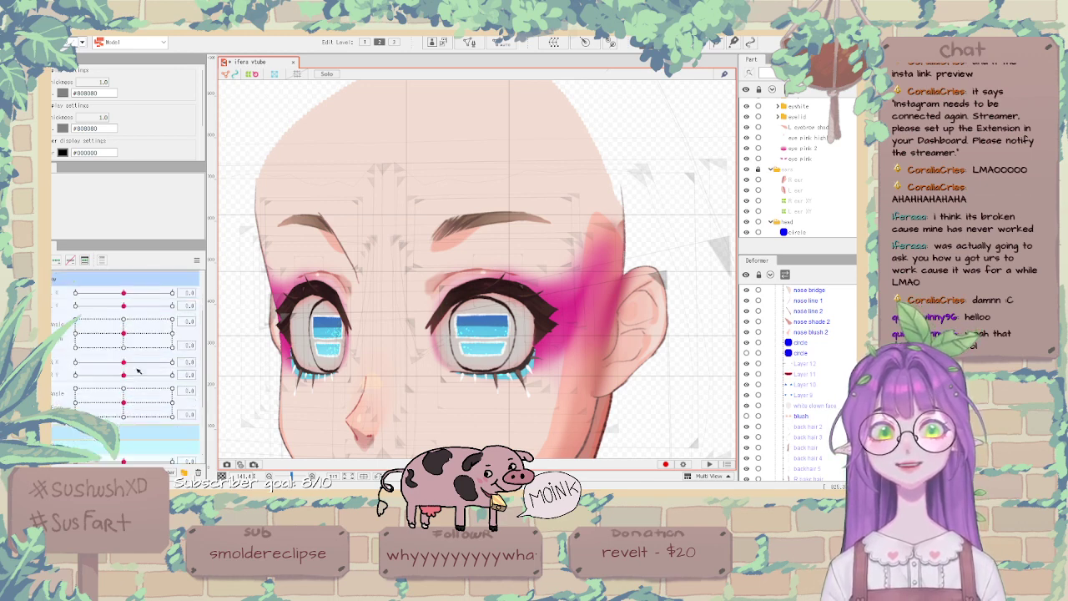
drag(126, 404, 142, 390)
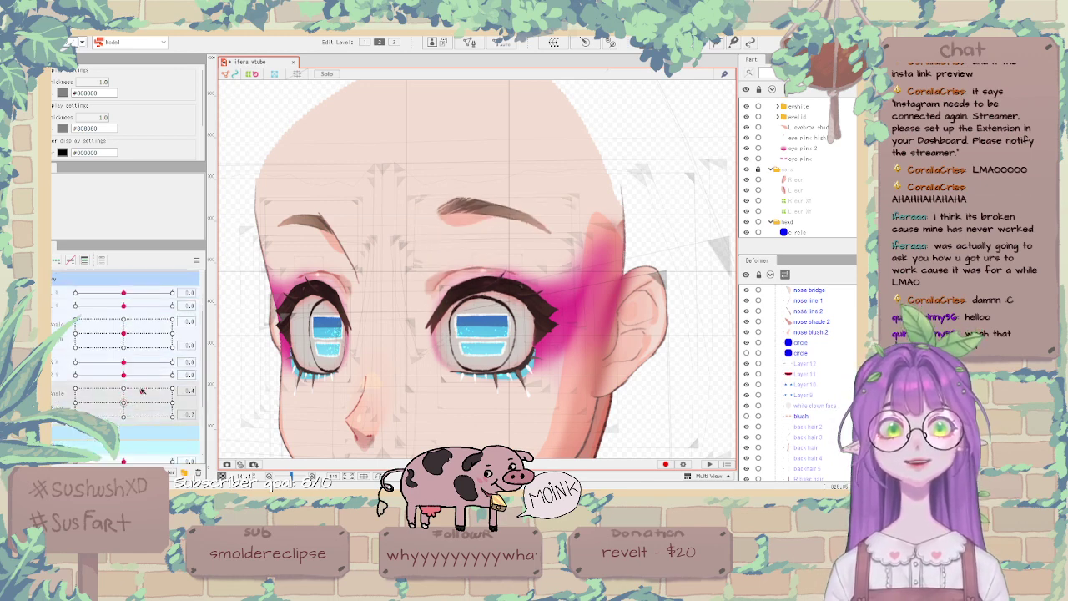
Reset all parameters and pose the head at X -30 with the far eyebrow's angle parameters at 1.0 and -1.0.
click(197, 260)
click(233, 261)
drag(125, 334, 75, 349)
scroll(133, 309, up, 1)
scroll(133, 310, up, 1)
drag(124, 291, 63, 295)
drag(75, 415, 183, 365)
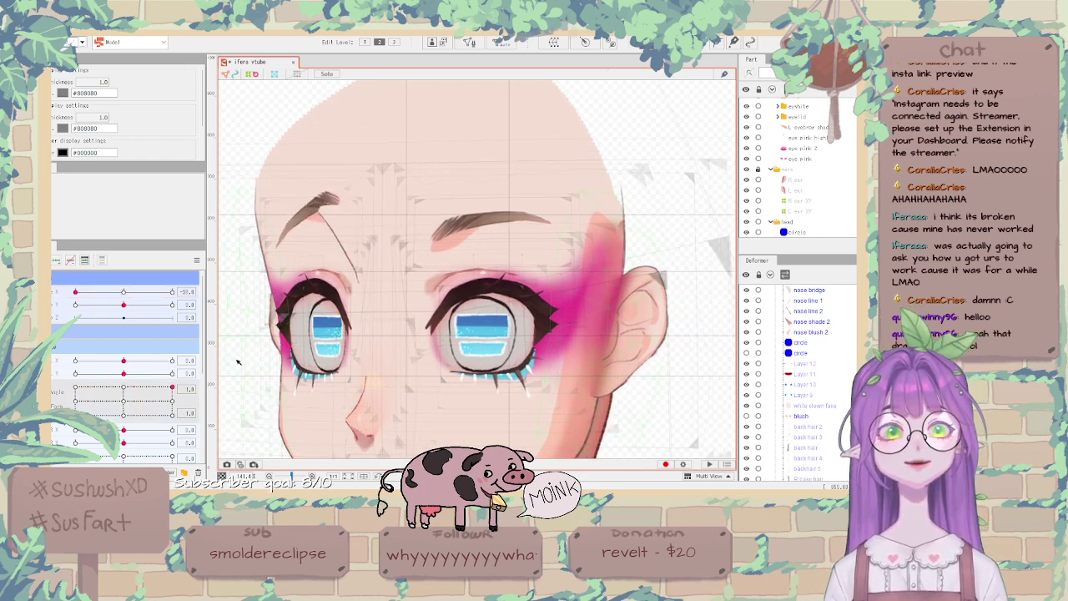
Pull the upper outer mesh points of nose bridge up and outward, away from the far eyebrow's inner end.
click(333, 208)
scroll(330, 211, up, 2)
scroll(557, 172, up, 2)
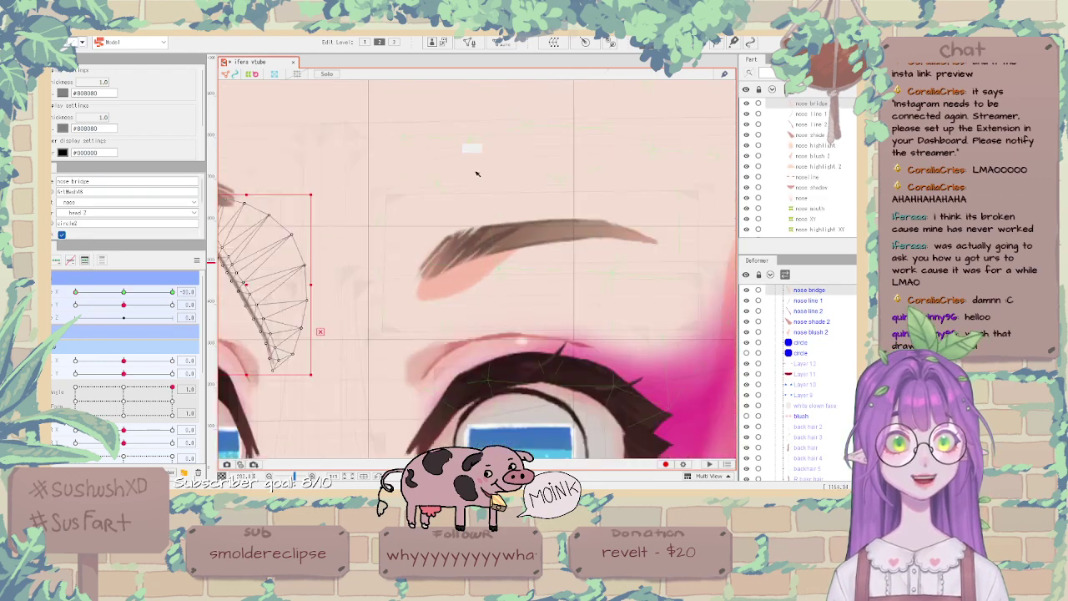
scroll(479, 173, down, 3)
scroll(387, 177, up, 3)
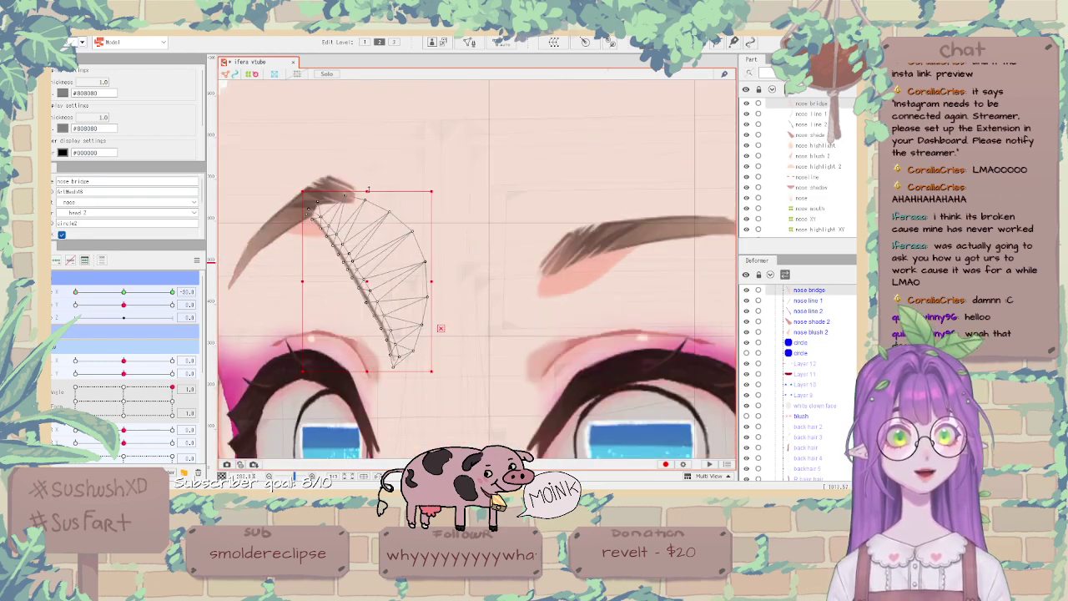
drag(345, 194, 392, 167)
drag(389, 211, 422, 203)
Stretch the nose bridge mesh points at the far eyebrow's inner end outward over the forehead to cover the protruding brow.
scroll(305, 193, up, 3)
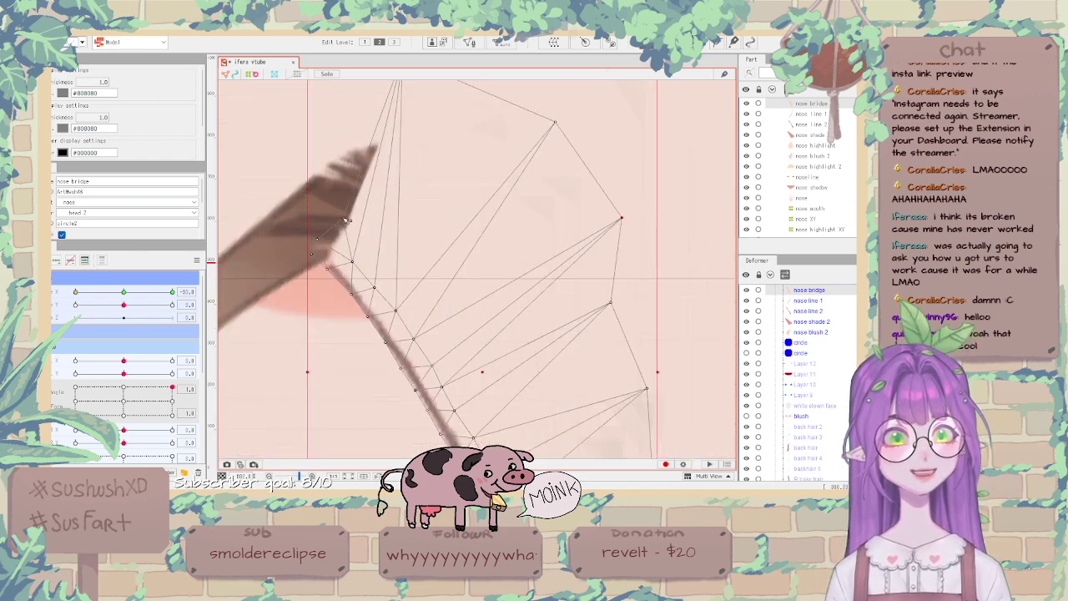
drag(342, 219, 295, 135)
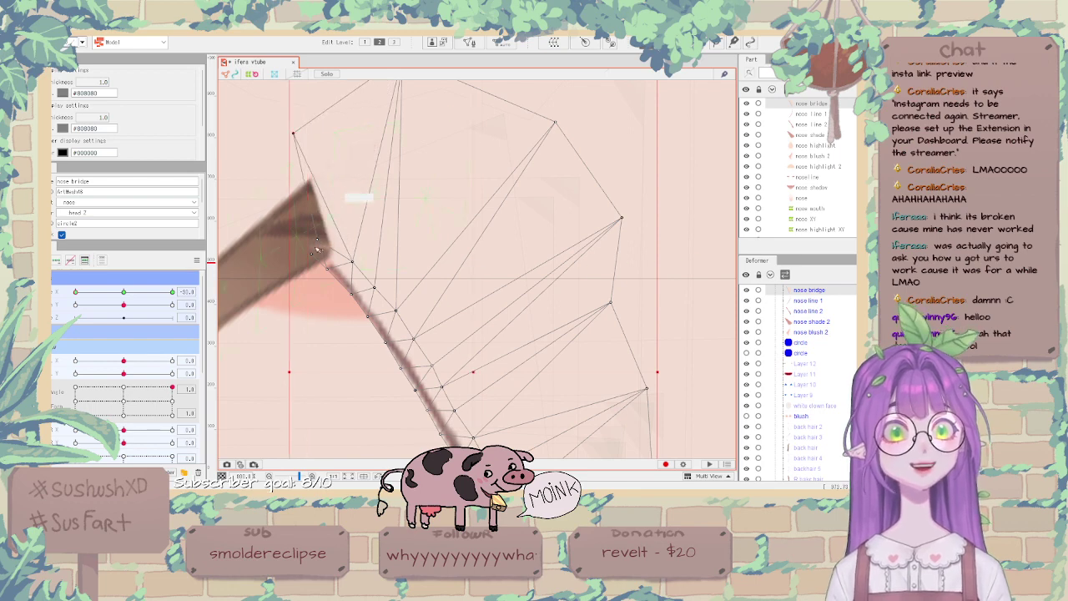
scroll(394, 209, down, 2)
scroll(359, 224, up, 2)
drag(361, 226, 221, 152)
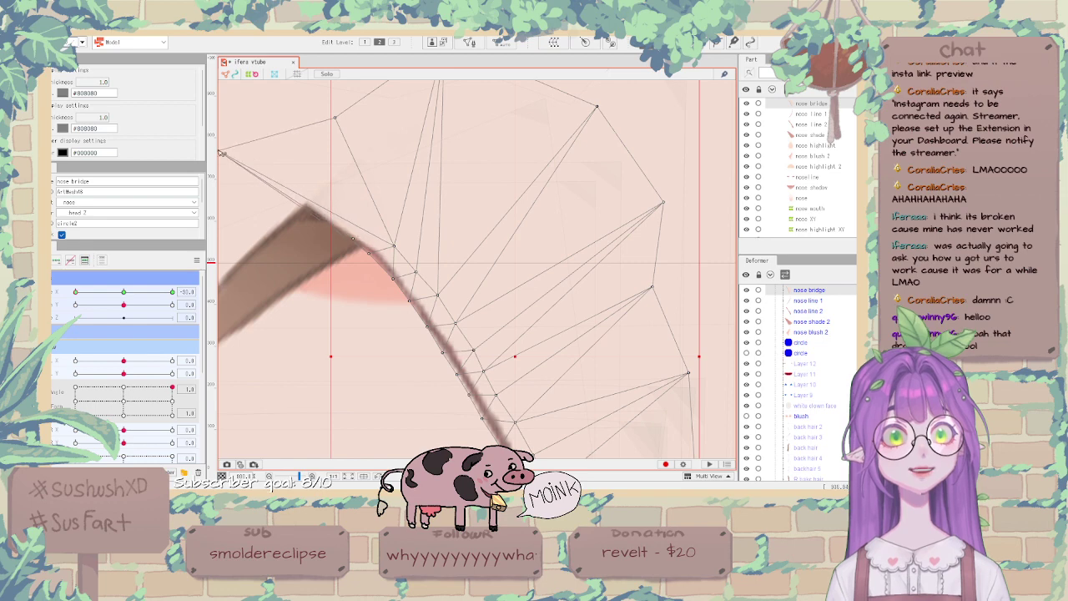
scroll(425, 180, down, 4)
Test the reshaped nose bridge by sweeping the far eyebrow's angle through its range at X -30.
click(278, 237)
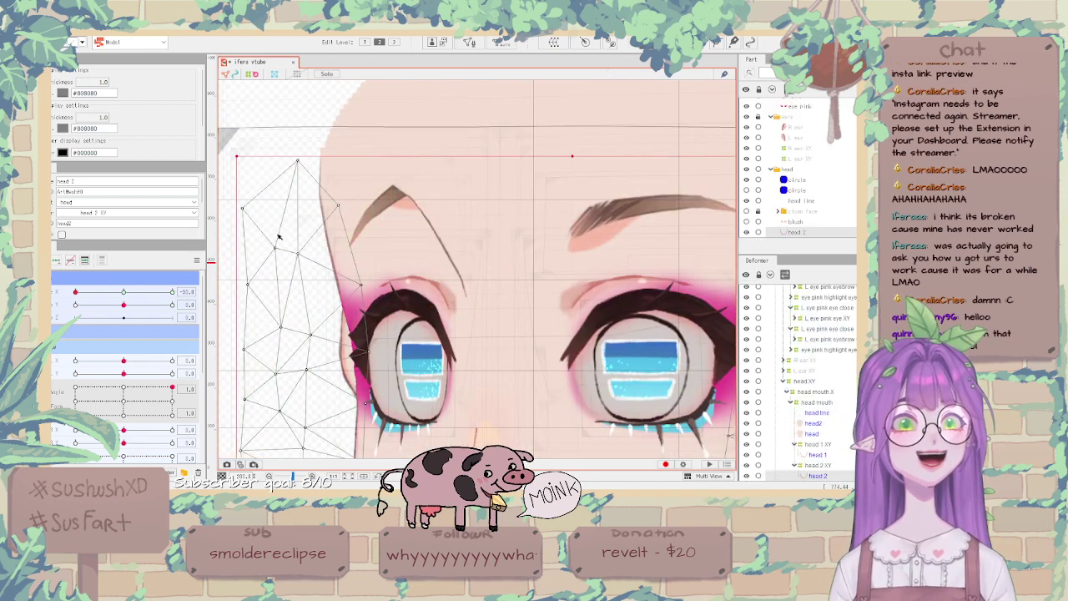
scroll(279, 236, down, 1)
scroll(280, 237, down, 2)
click(273, 264)
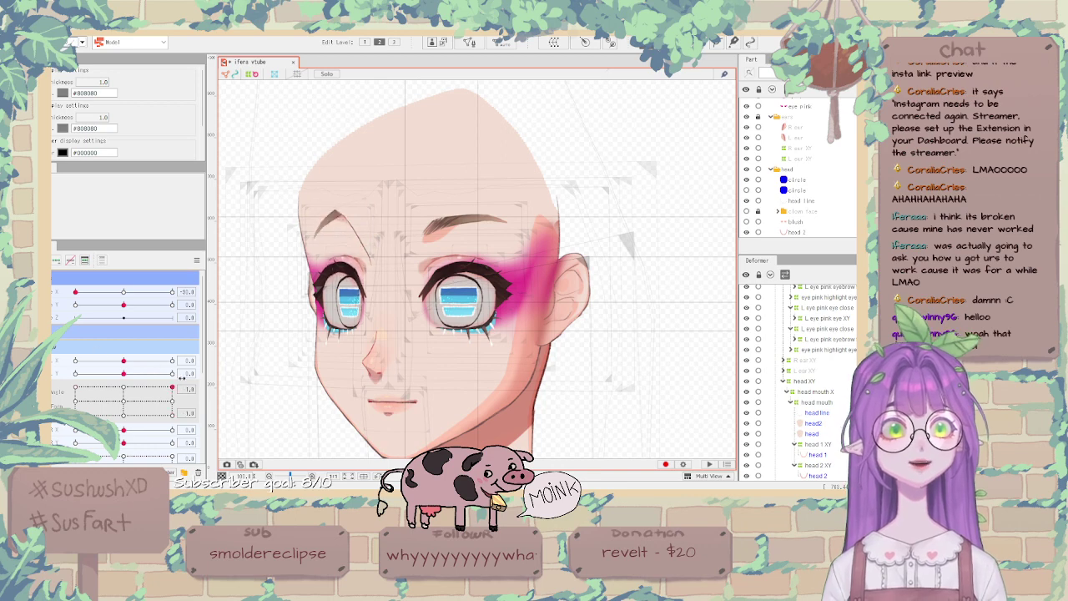
drag(76, 399, 121, 391)
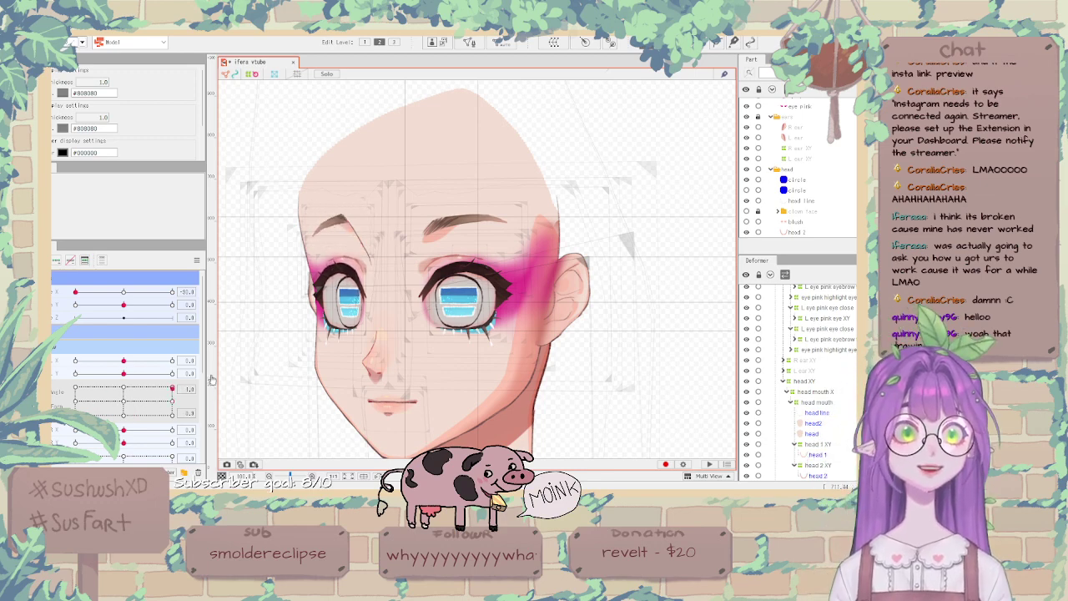
drag(150, 440, 124, 347)
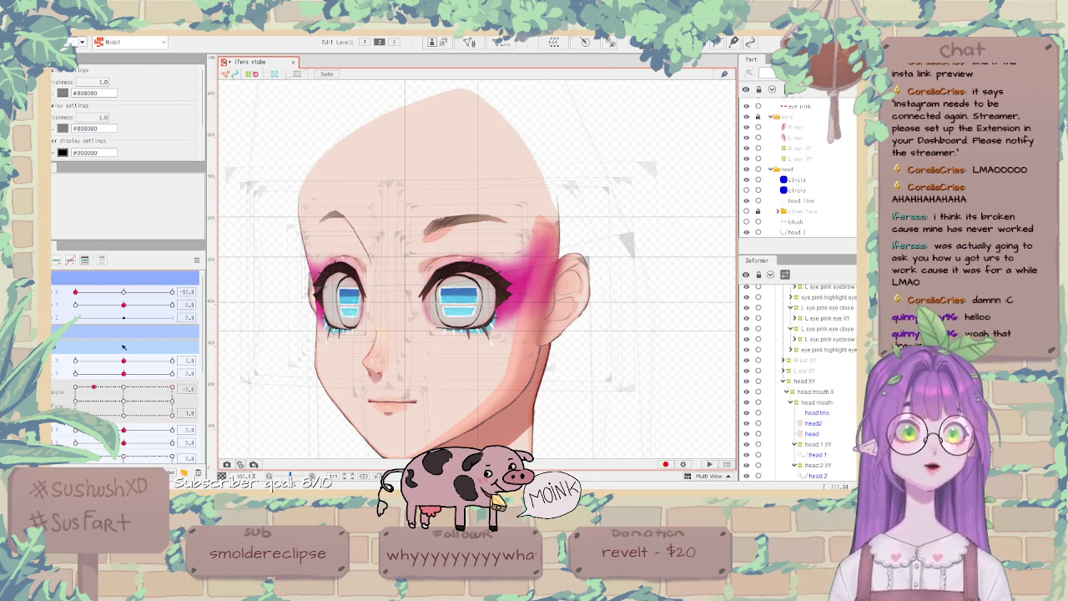
drag(249, 380, 158, 386)
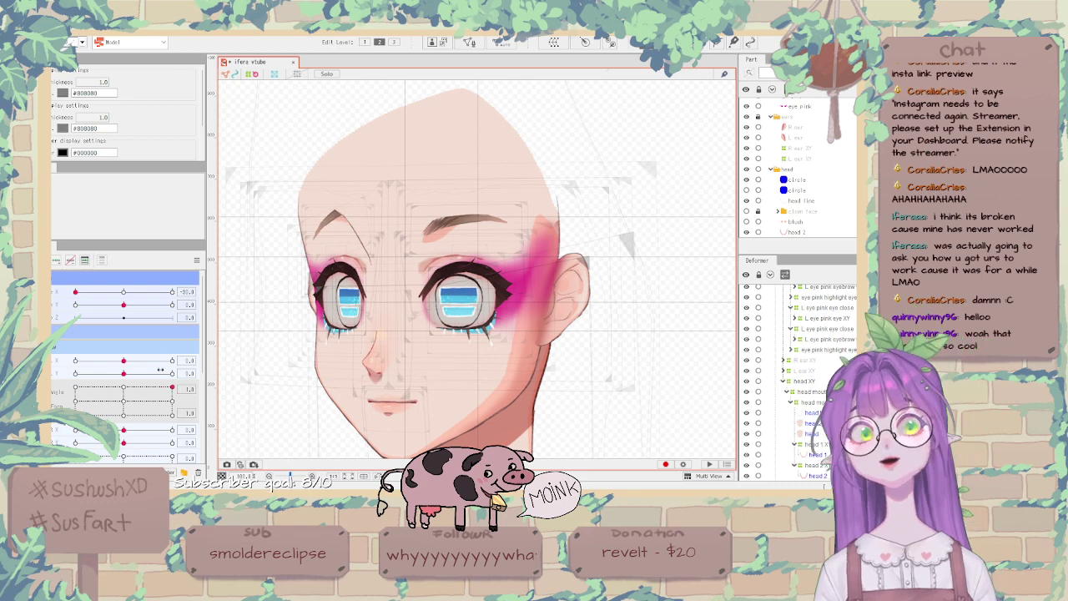
Reset all parameters and check the far eyebrow at X -30 with its angle parameters at -1.0 and 1.0.
right_click(198, 254)
click(228, 260)
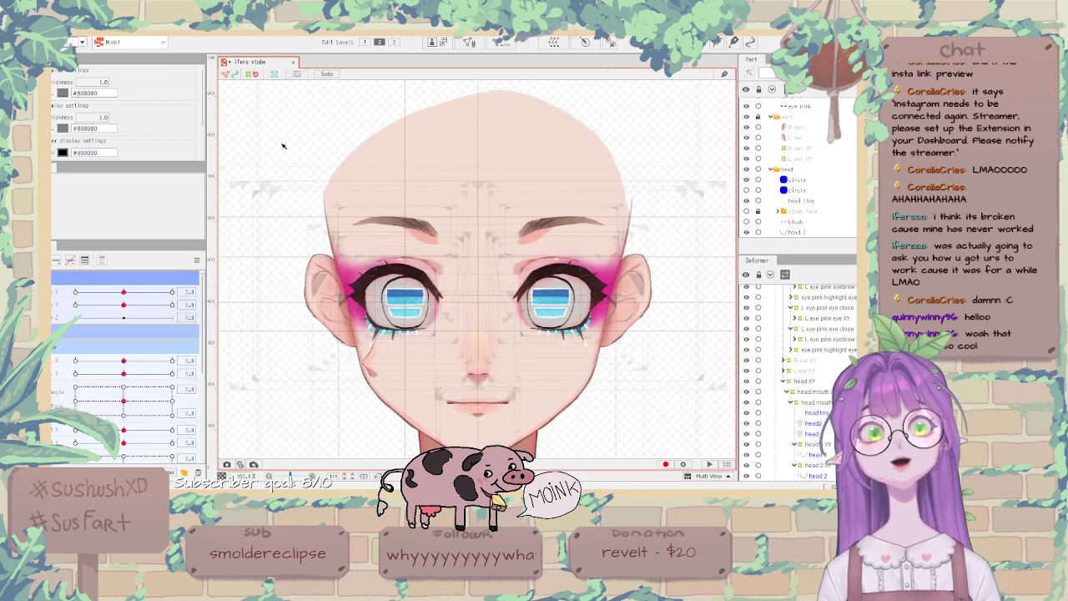
click(298, 160)
drag(122, 292, 53, 292)
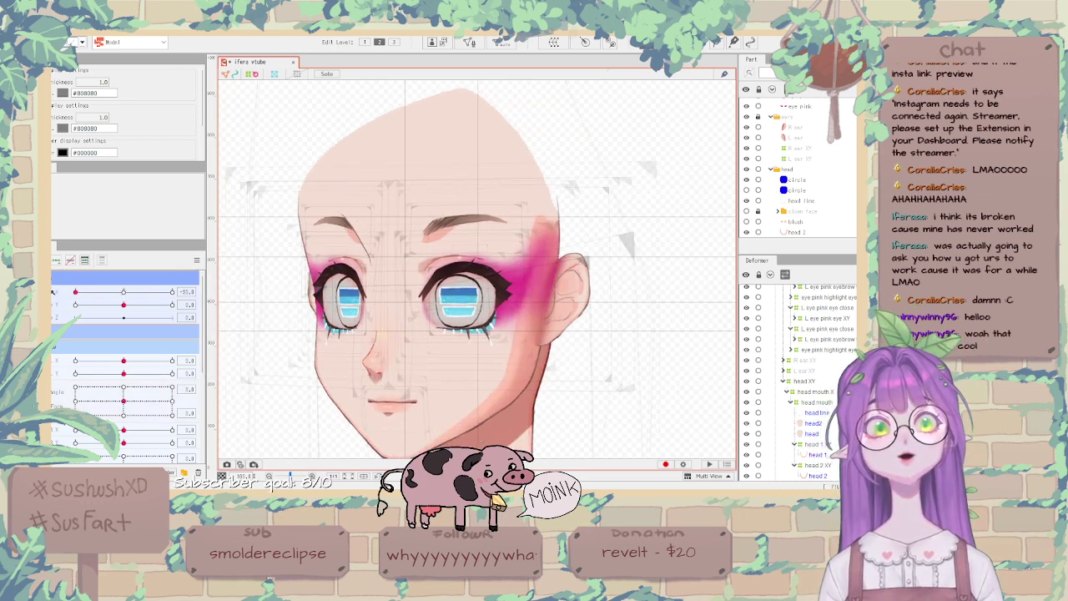
mouse_move(123, 430)
mouse_down()
mouse_move(149, 444)
mouse_move(122, 440)
mouse_up()
drag(122, 403, 76, 386)
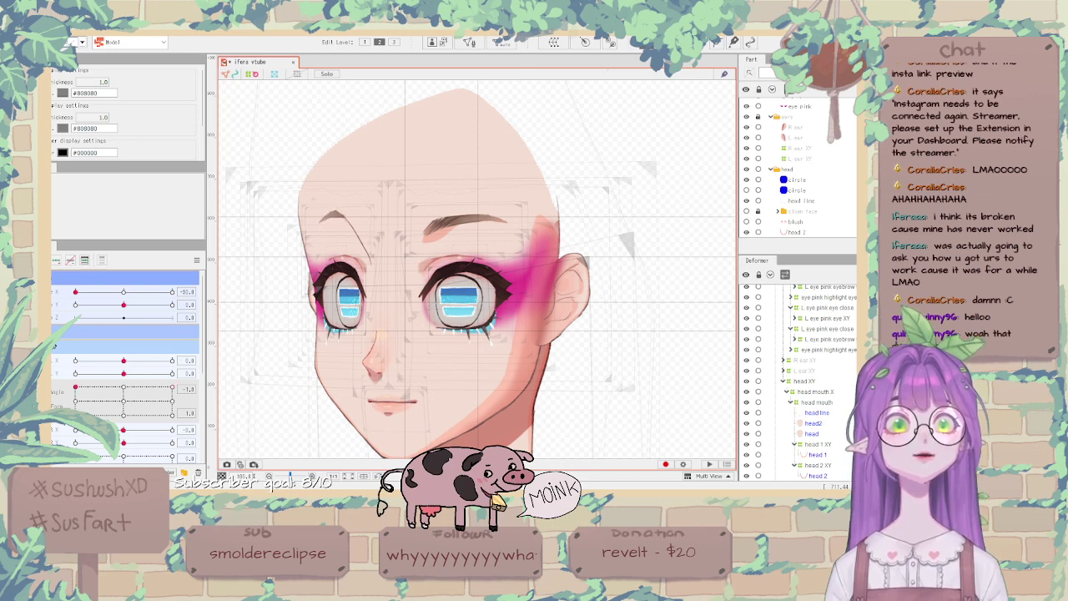
Check the far eyebrow at X -30 by varying its angle around -1.0 with the form at 1.0.
drag(221, 376, 180, 347)
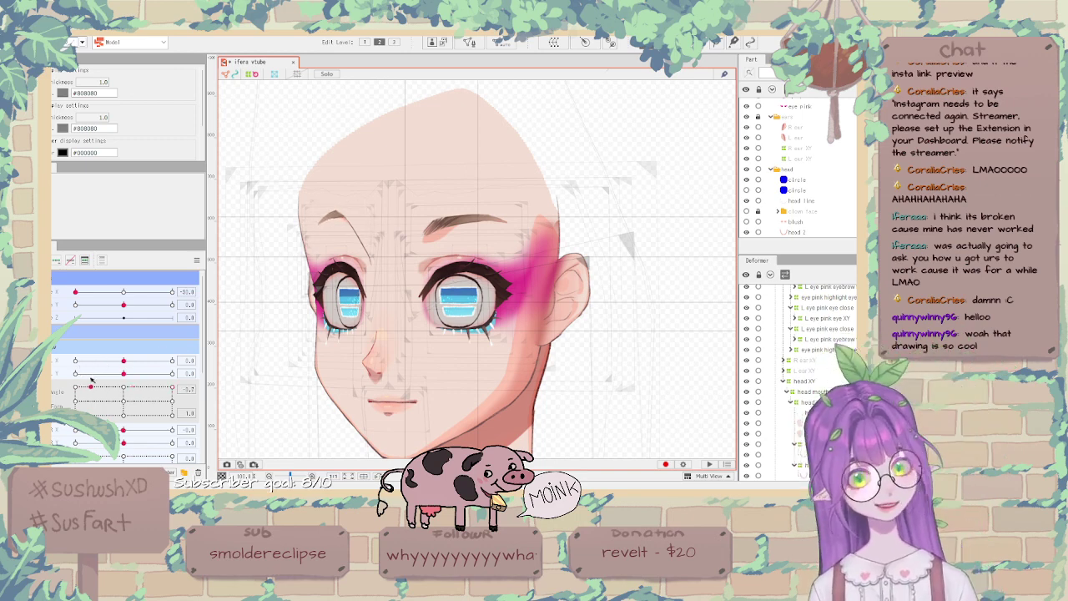
drag(80, 387, 59, 368)
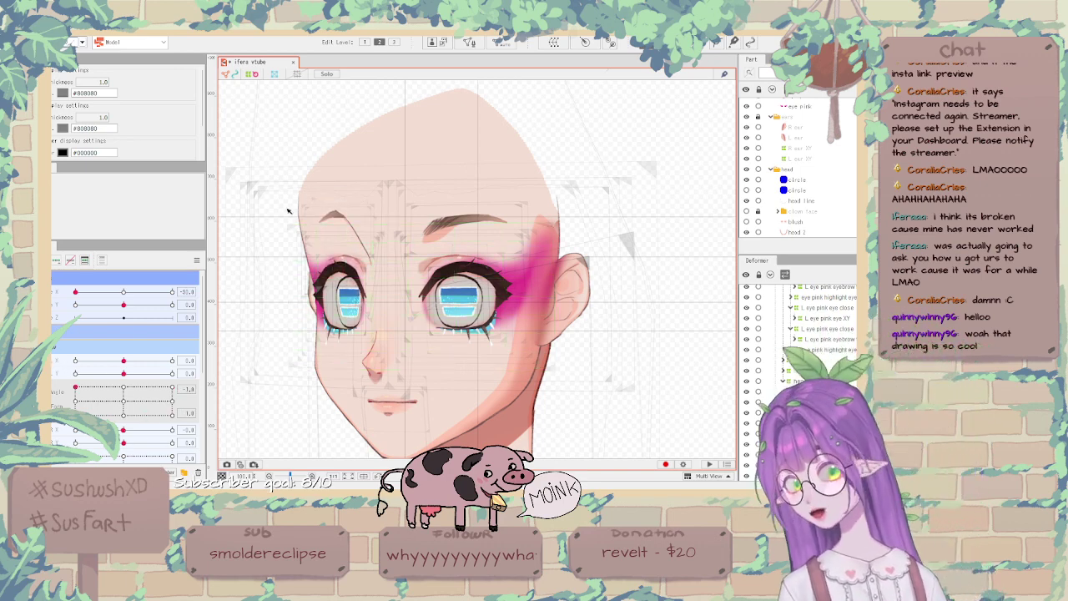
key(ctrl+z)
drag(123, 292, 75, 292)
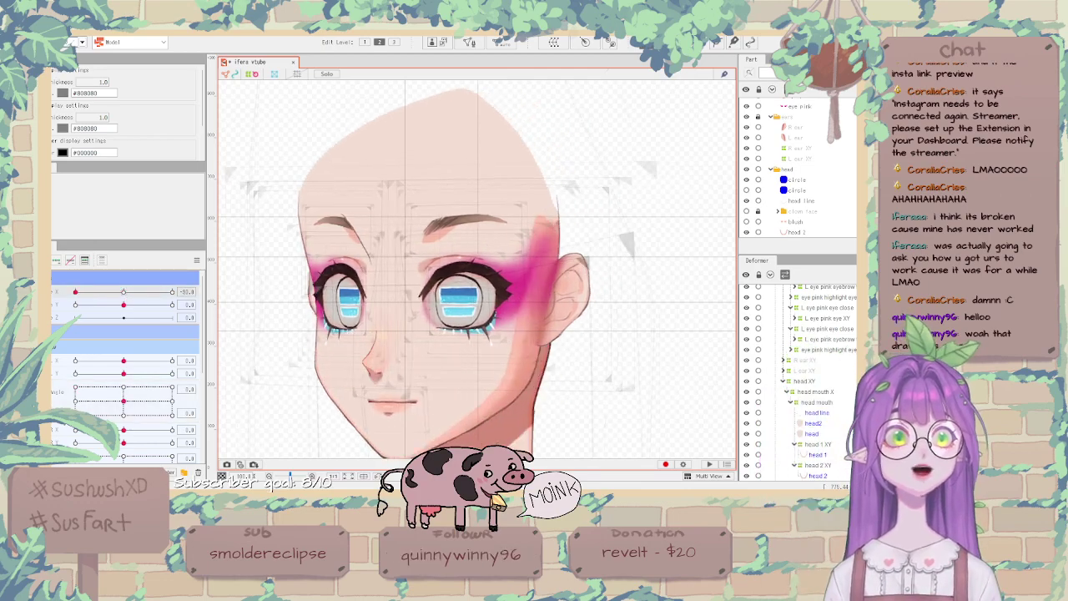
Undo the nose bridge mesh edits that stretched it outward over the forehead above the far eyebrow.
click(373, 221)
scroll(341, 194, up, 6)
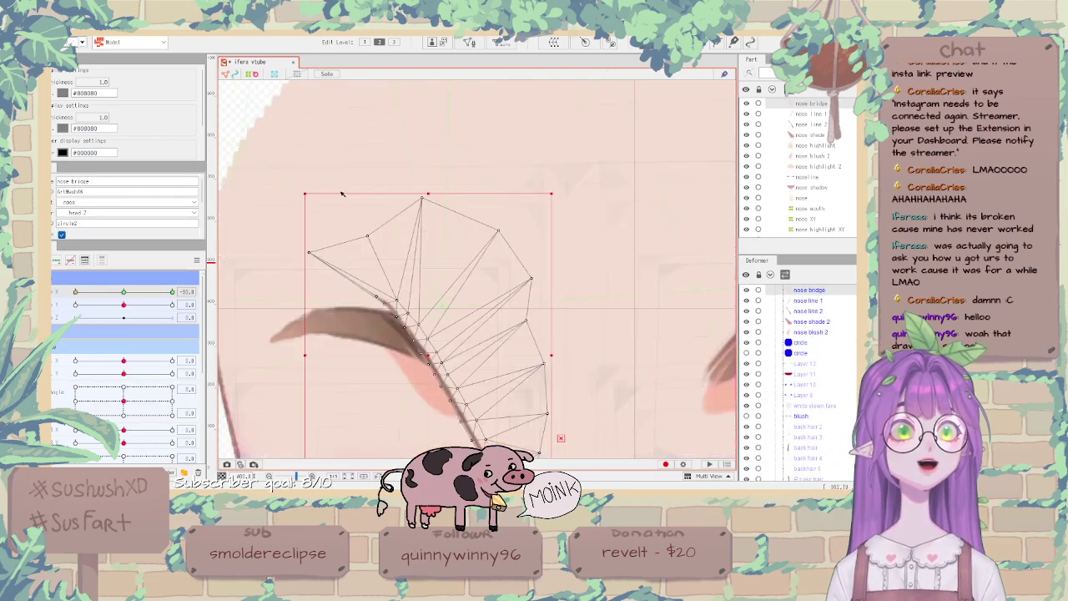
key(ctrl+z)
key(ctrl+z)
key(ctrl+z)
key(ctrl+z)
key(ctrl+z)
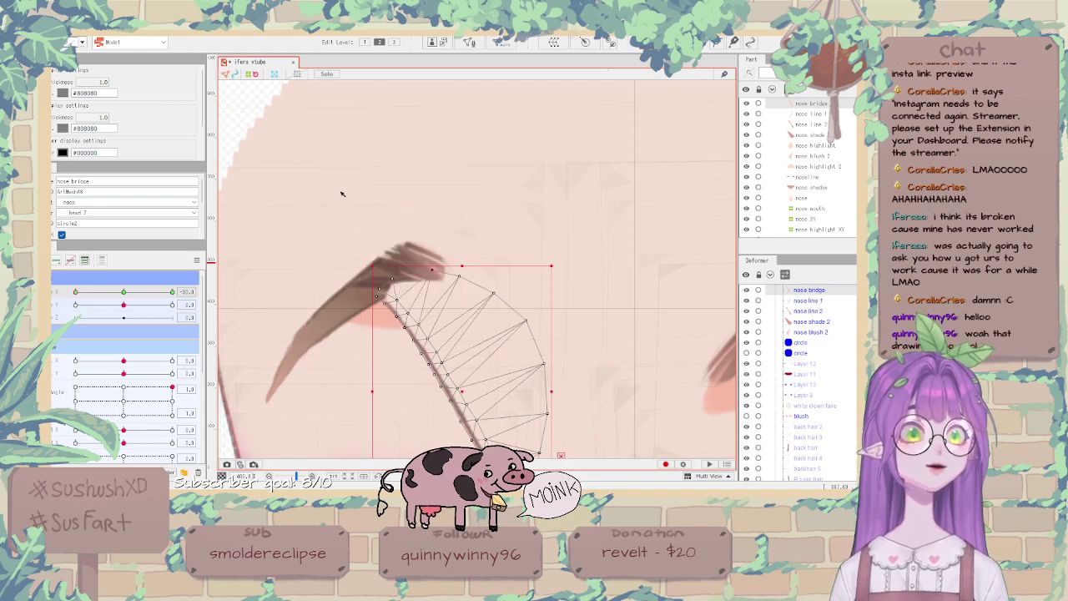
scroll(341, 194, down, 4)
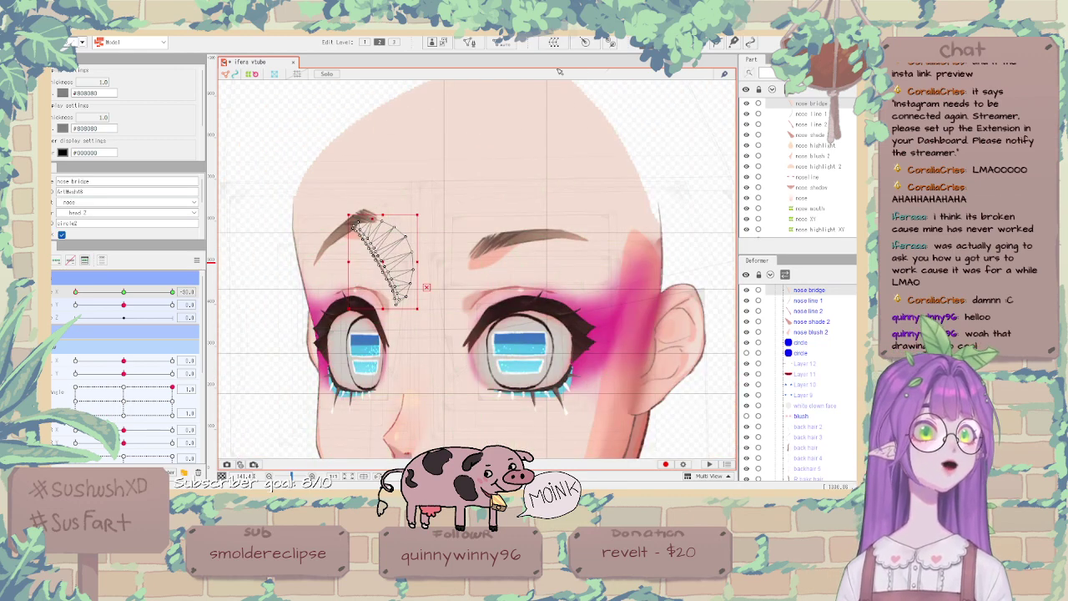
Create a warp deformer named nose bridge eyebrow around the nose bridge and give it three keys on the eyebrow Form parameter.
click(574, 429)
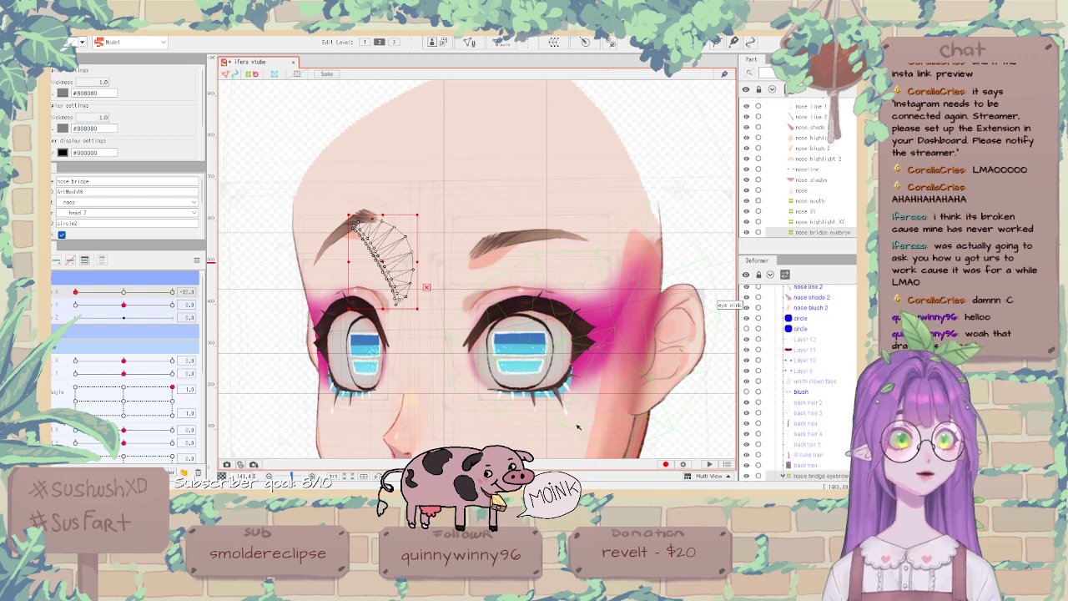
click(53, 401)
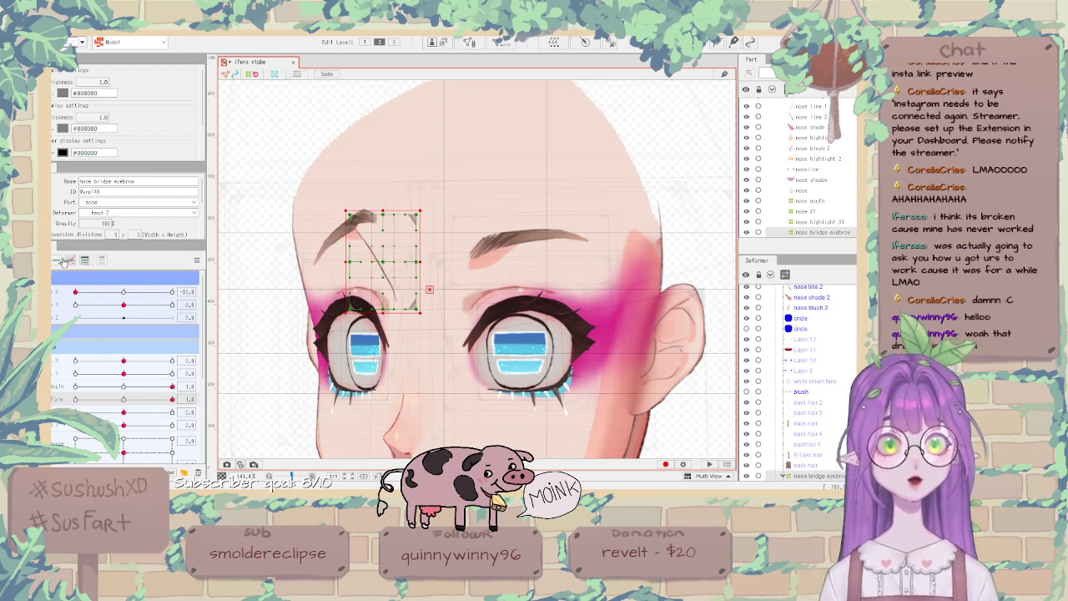
click(123, 399)
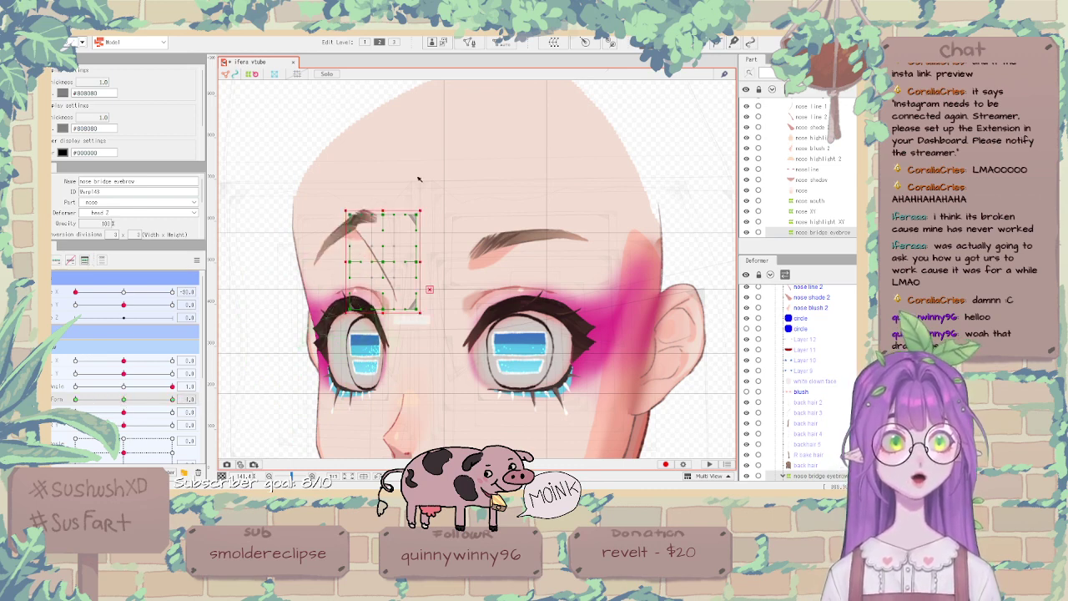
Pull the upper points of the nose bridge eyebrow warp up and outward over the far brow's inner end at Form 1.0.
scroll(400, 184, up, 3)
click(336, 226)
mouse_move(335, 226)
mouse_down()
mouse_move(284, 237)
mouse_move(338, 210)
mouse_up()
drag(285, 253, 263, 210)
scroll(521, 223, down, 3)
scroll(521, 224, up, 2)
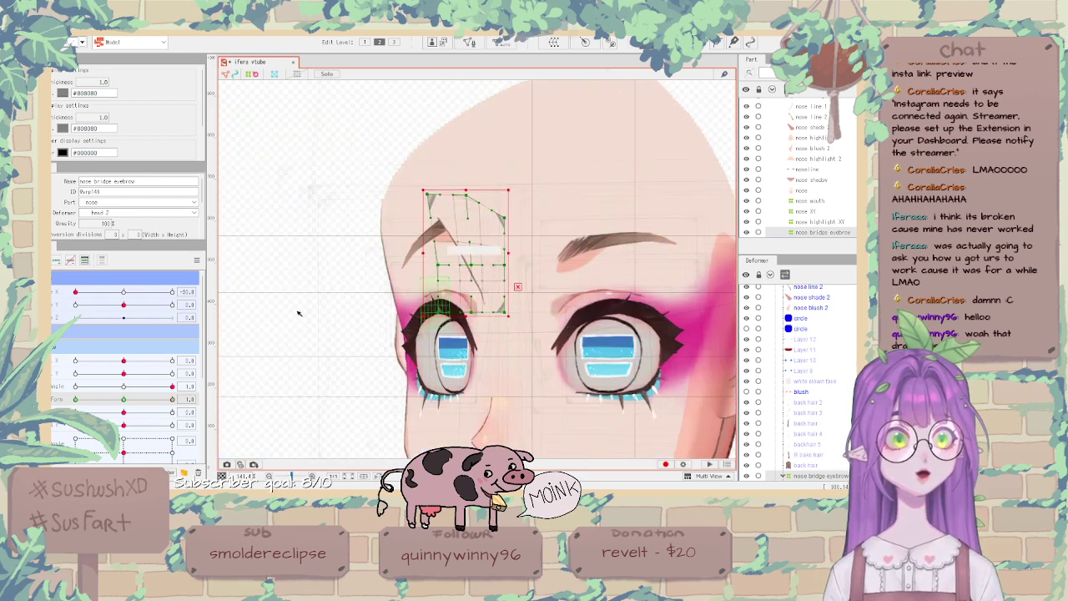
Lower the upper points of the nose bridge eyebrow warp toward the far eyebrow at Form -1.0.
drag(172, 399, 67, 399)
scroll(503, 218, up, 4)
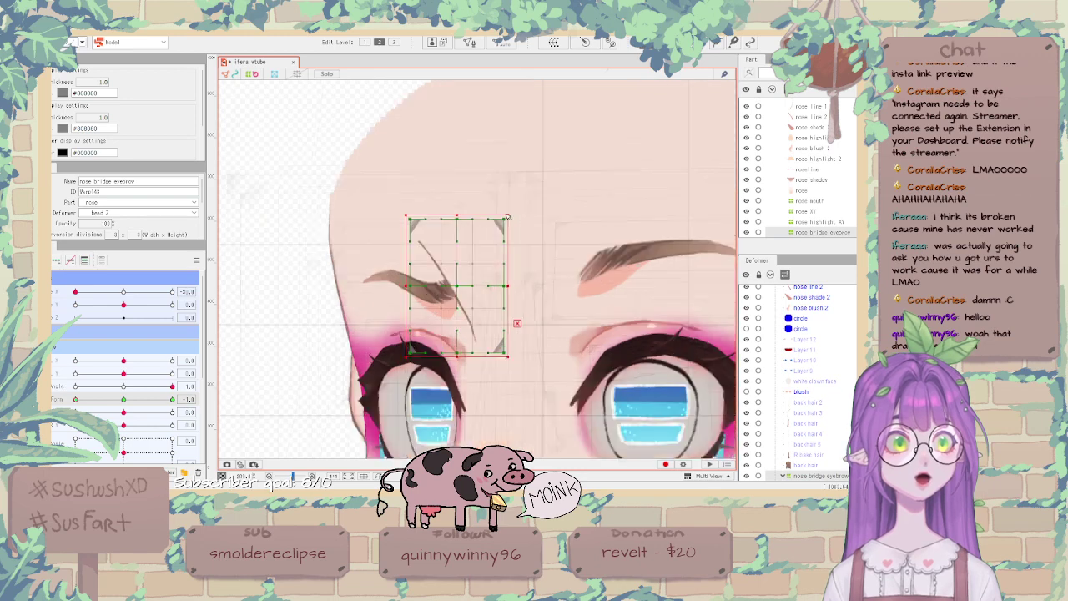
drag(374, 234, 377, 241)
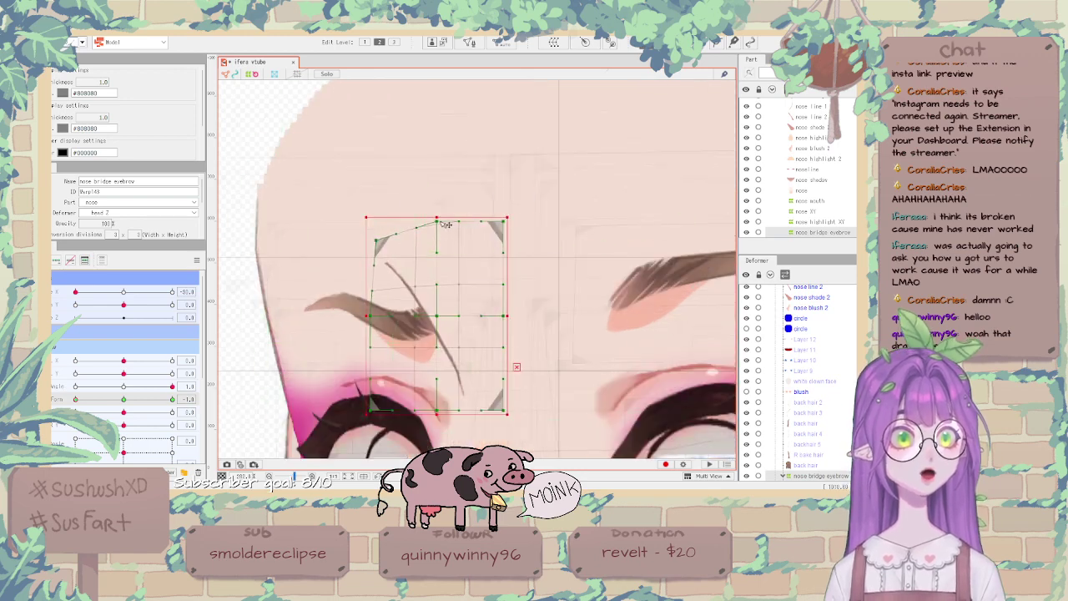
drag(436, 222, 441, 234)
drag(504, 223, 508, 240)
scroll(504, 238, down, 3)
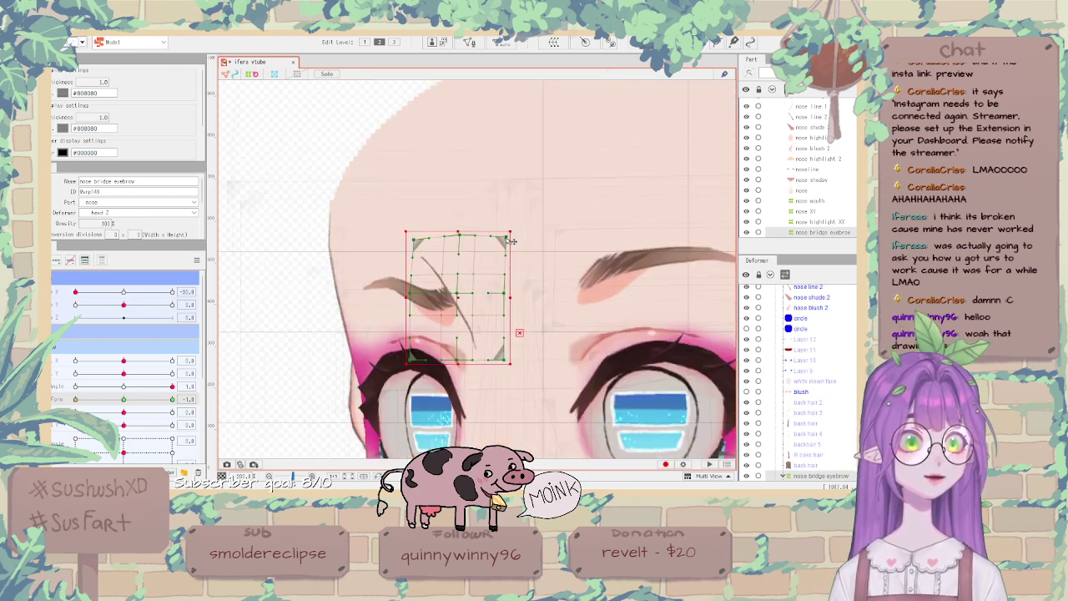
click(279, 321)
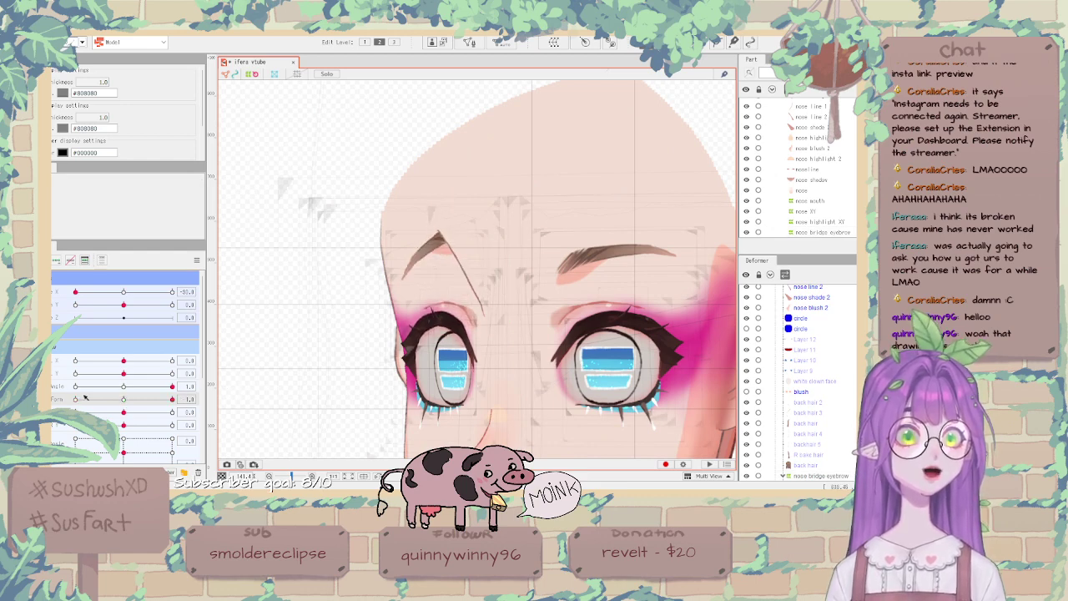
Relink the eyebrow Angle and Form parameters and test their combined range against the nose bridge.
click(54, 393)
drag(114, 407, 130, 414)
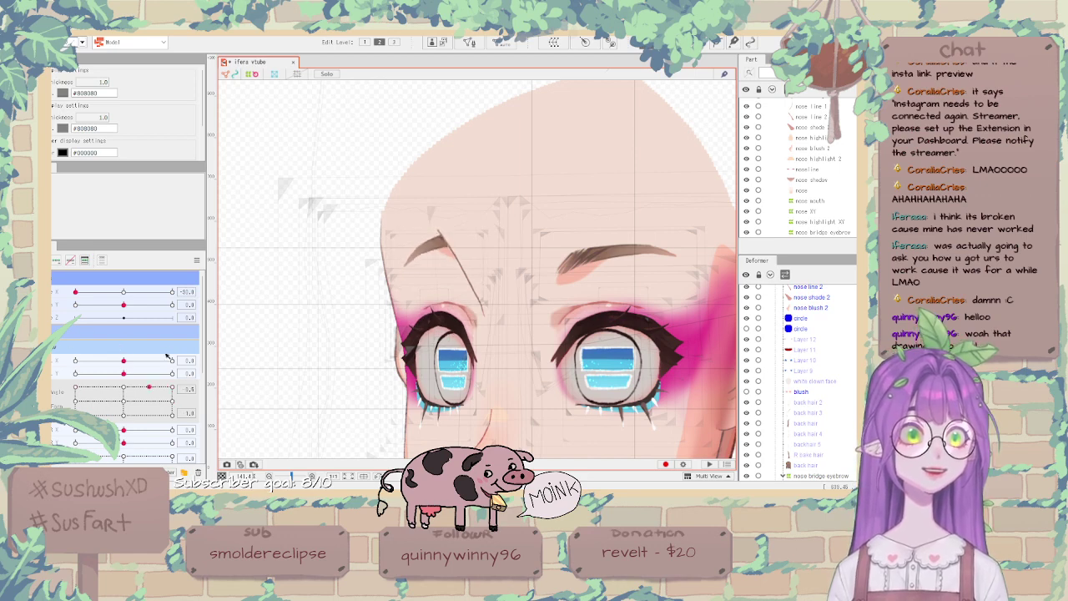
drag(172, 387, 119, 401)
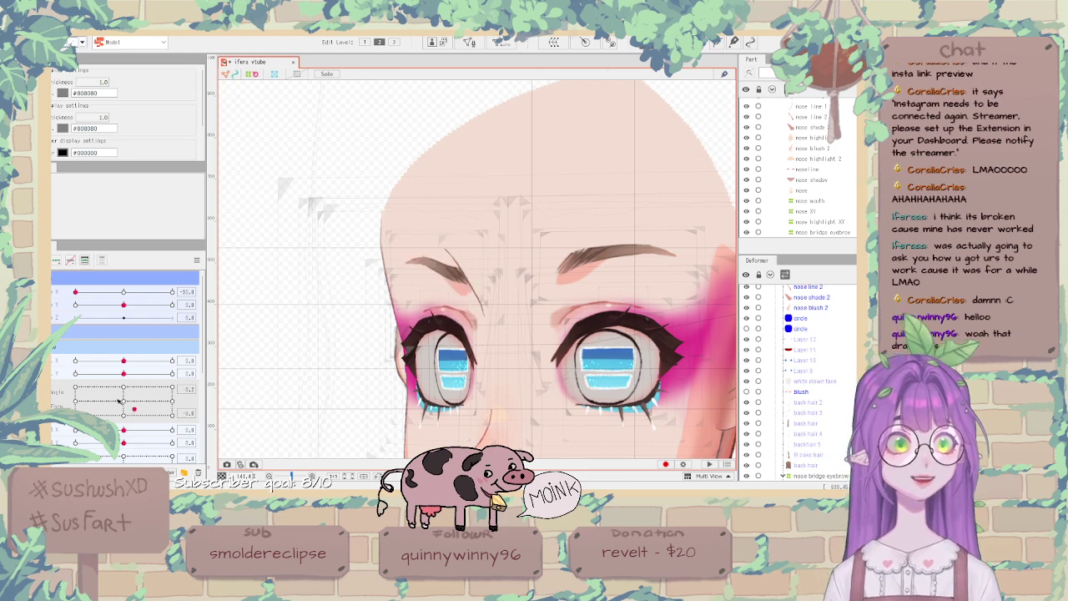
click(197, 260)
click(238, 259)
scroll(284, 212, down, 2)
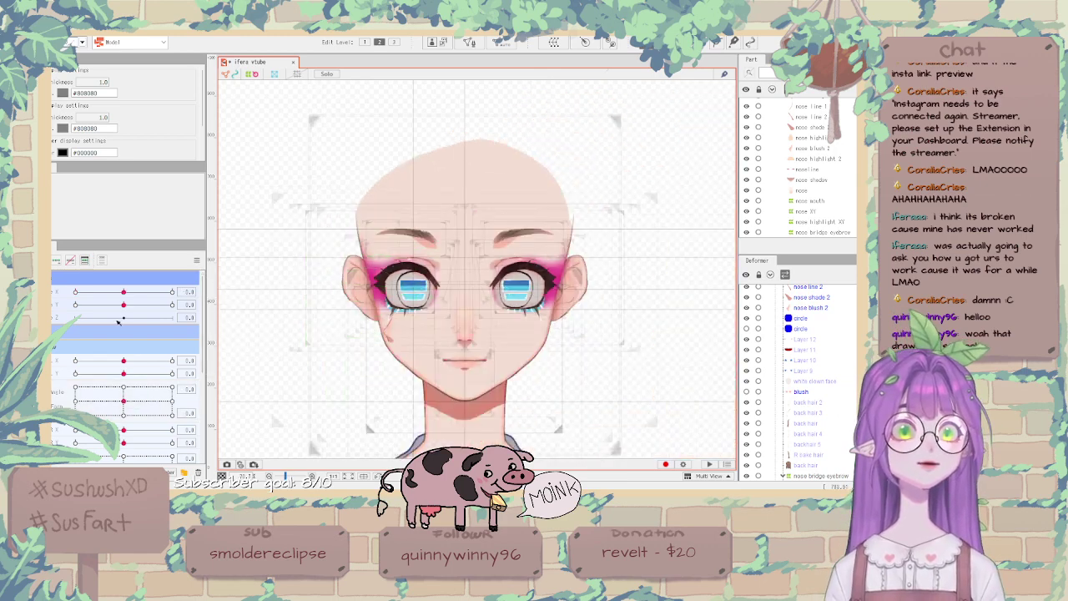
Test the far eyebrow at X -30 across the lower combined Angle and Form values, finishing with all parameters reset.
drag(124, 292, 75, 291)
drag(123, 413, 169, 423)
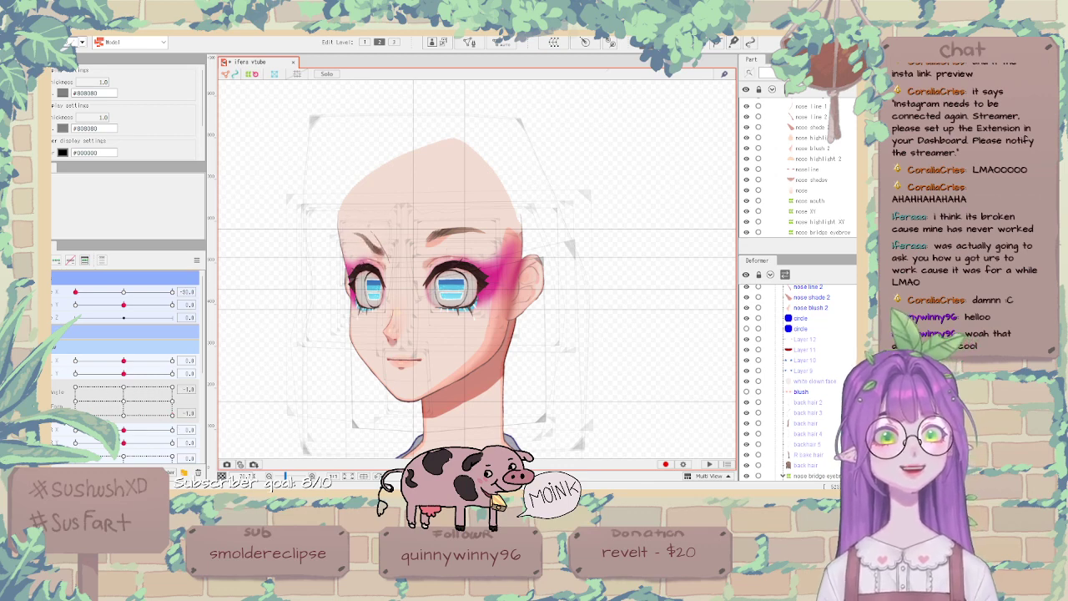
drag(76, 415, 128, 428)
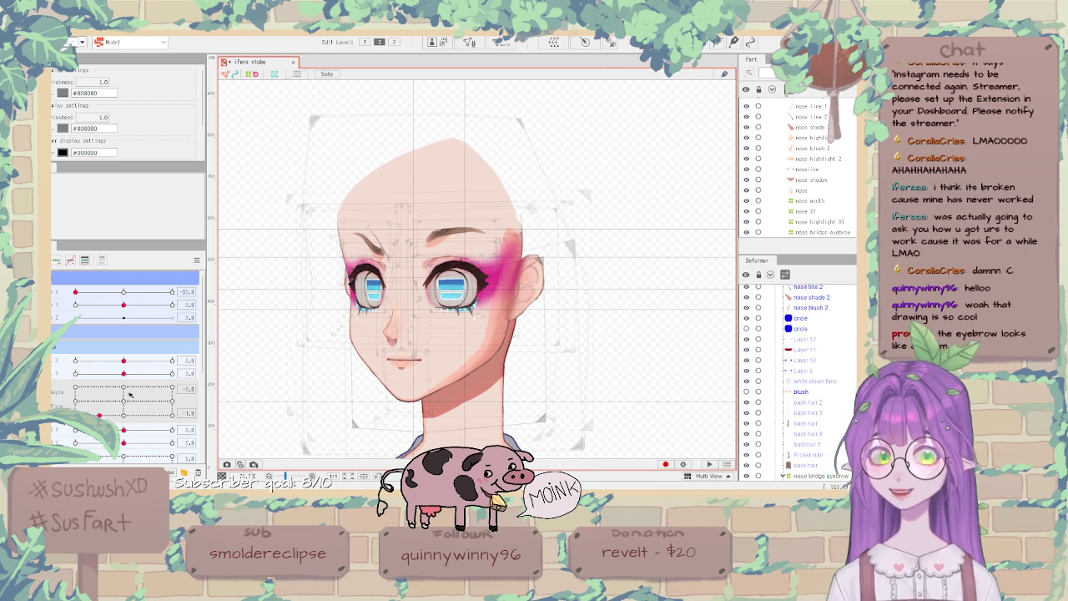
mouse_move(130, 395)
mouse_down()
mouse_move(86, 395)
mouse_move(164, 398)
mouse_move(104, 396)
mouse_move(131, 415)
mouse_move(153, 407)
mouse_move(95, 369)
mouse_move(173, 391)
mouse_move(144, 415)
mouse_move(117, 407)
mouse_up()
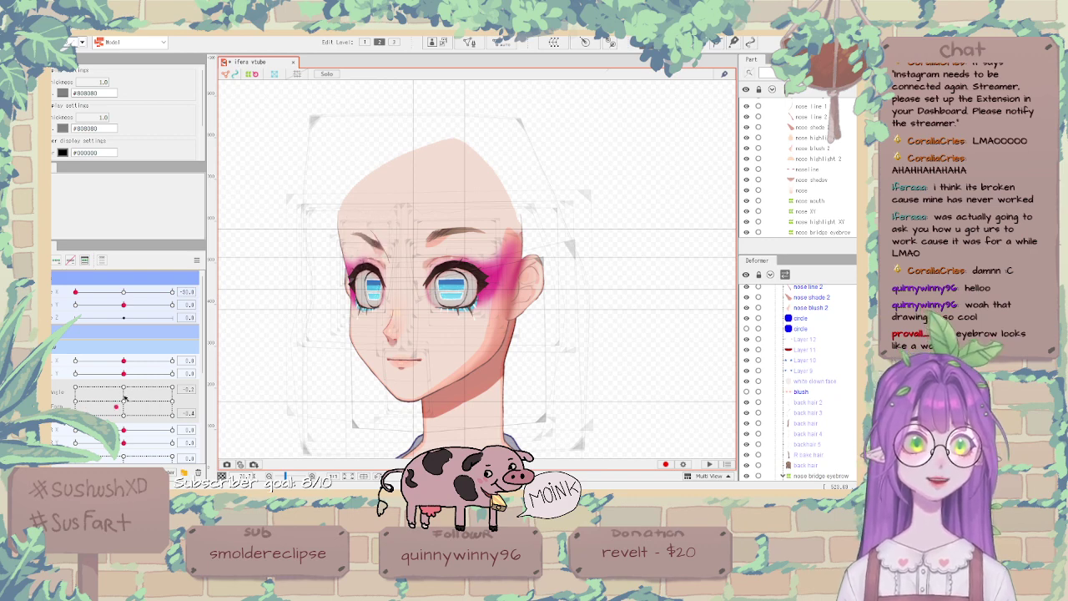
click(198, 261)
click(250, 258)
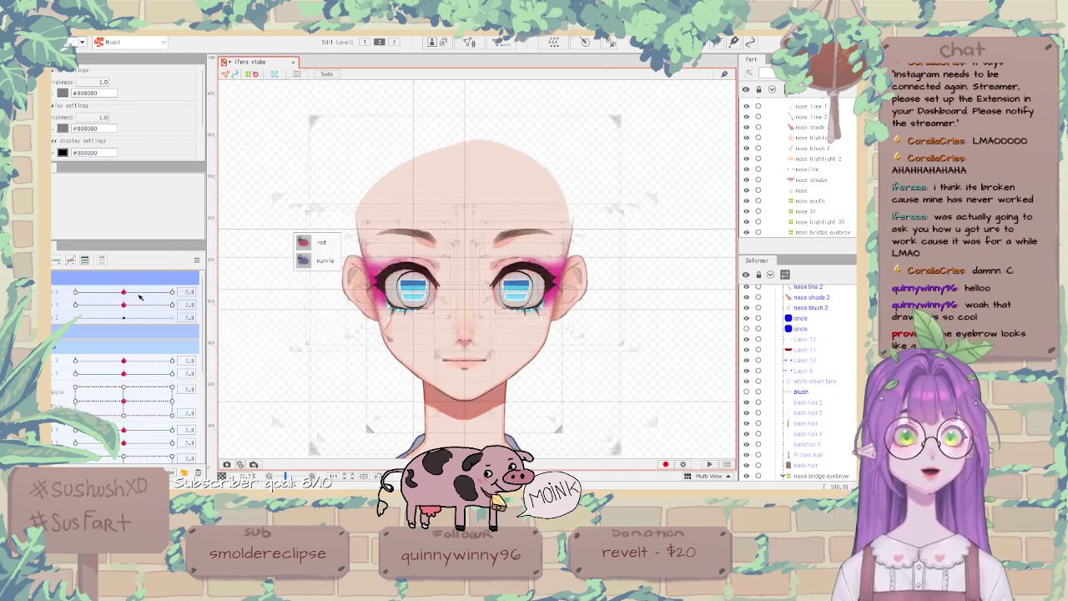
Examine the nose blush 2, nose shade 2 and nose line 2 meshes at X -30.
drag(125, 292, 75, 292)
scroll(417, 342, up, 5)
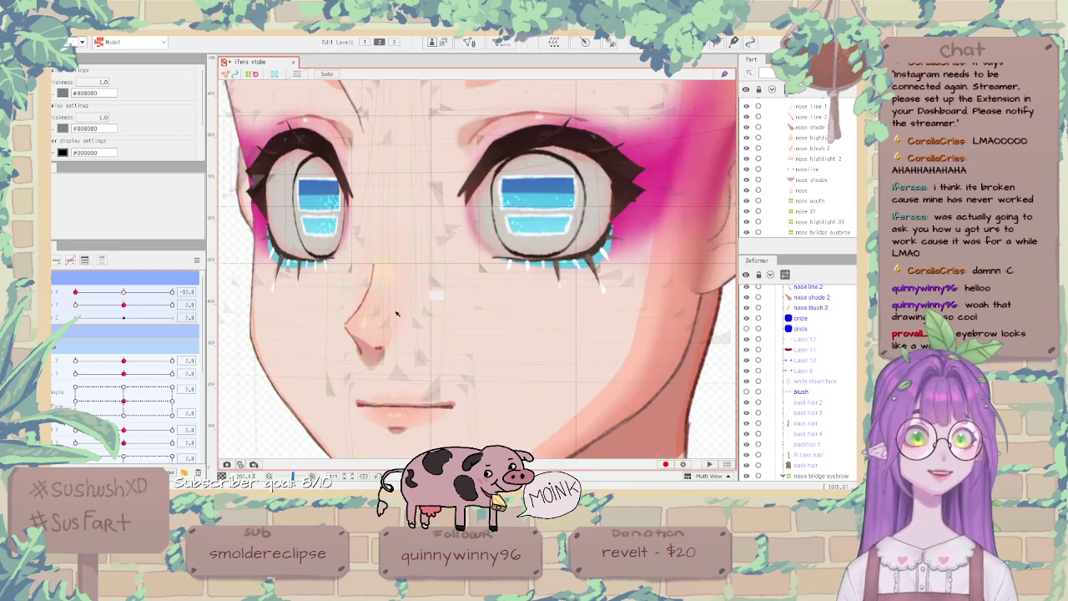
click(369, 302)
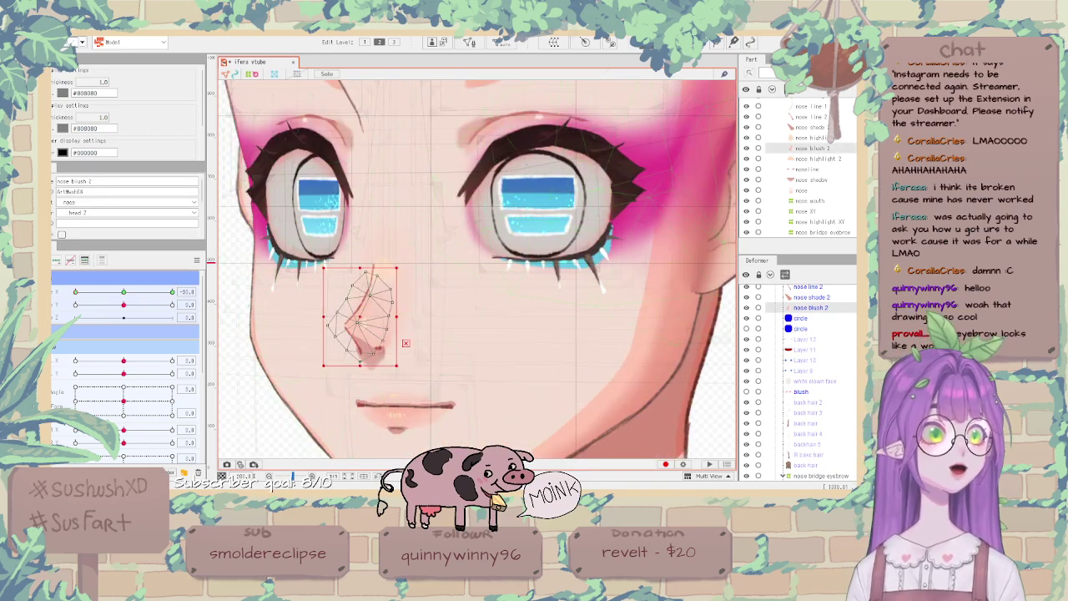
scroll(798, 381, up, 2)
ctrl+click(831, 335)
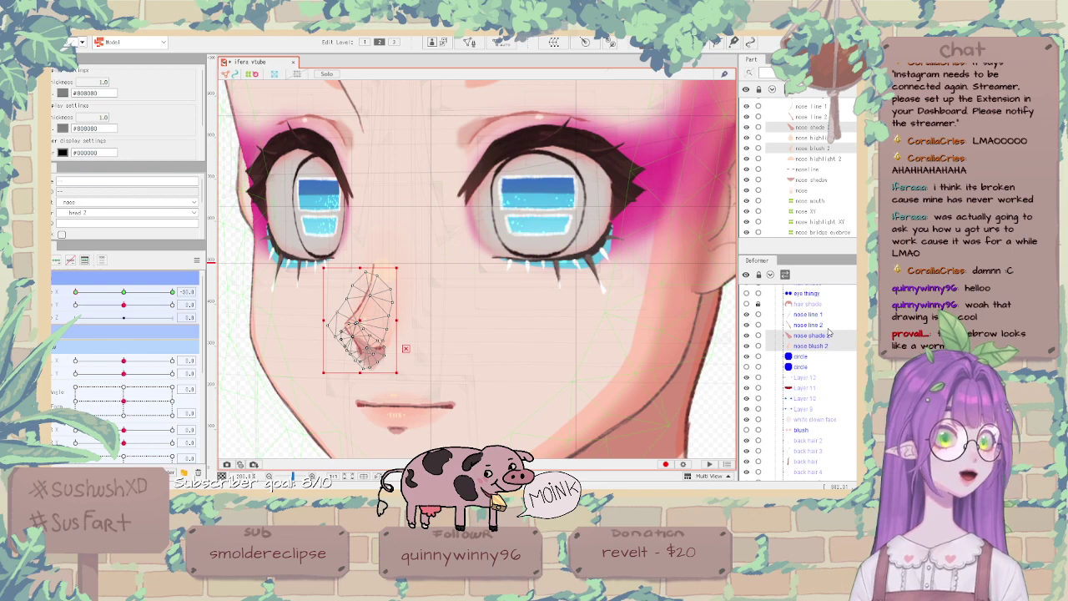
ctrl+click(829, 327)
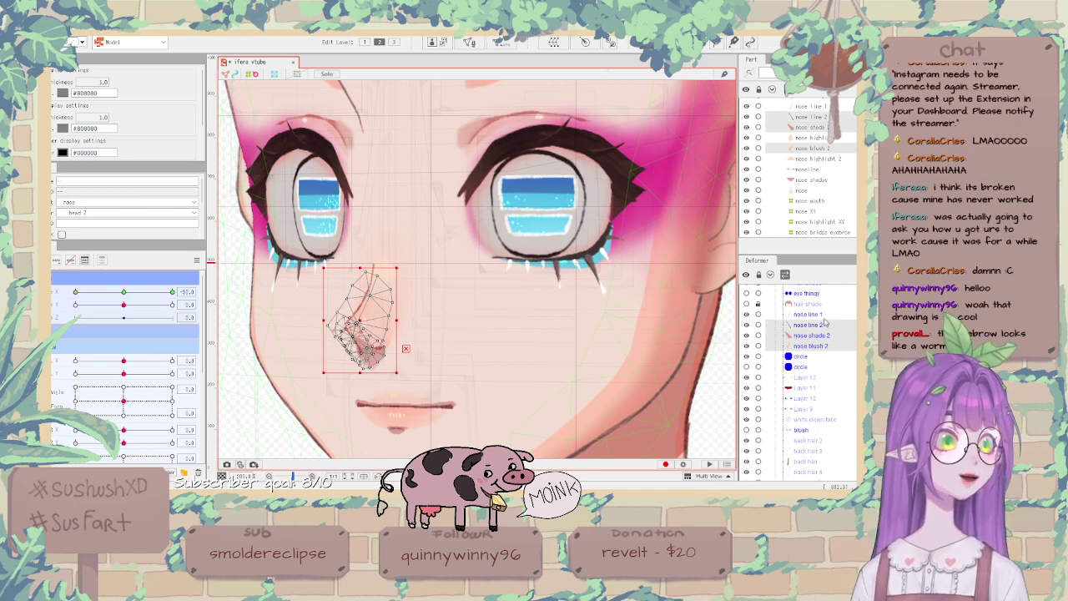
ctrl+click(825, 316)
click(826, 338)
click(822, 325)
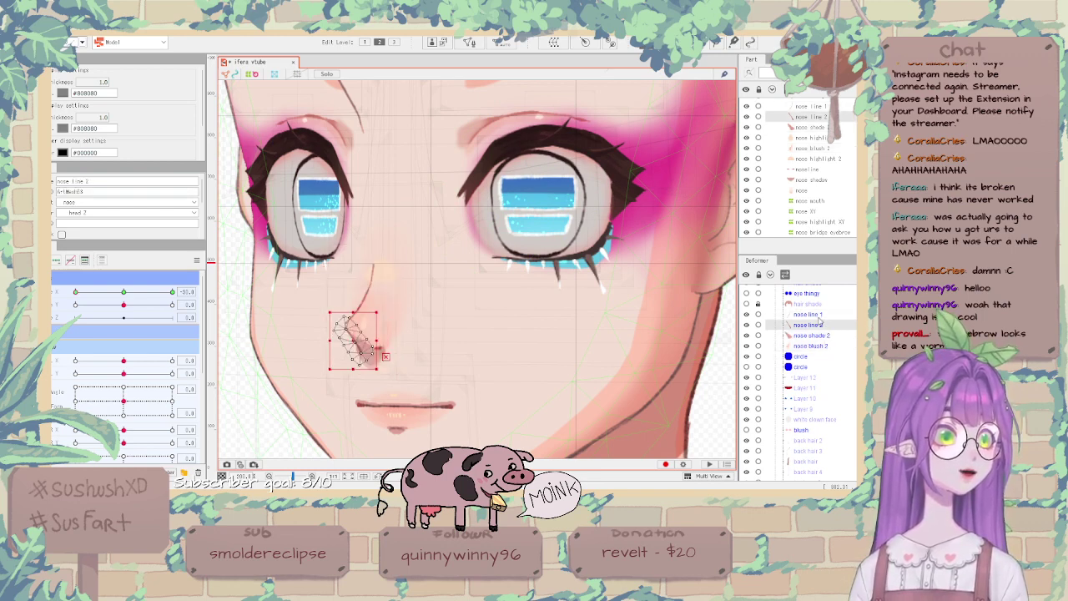
Move nose line 1, nose line 2, nose shade 2 and nose blush 2 from the far cheek onto the nose at X 0.
click(820, 315)
drag(119, 292, 61, 289)
shift+click(817, 346)
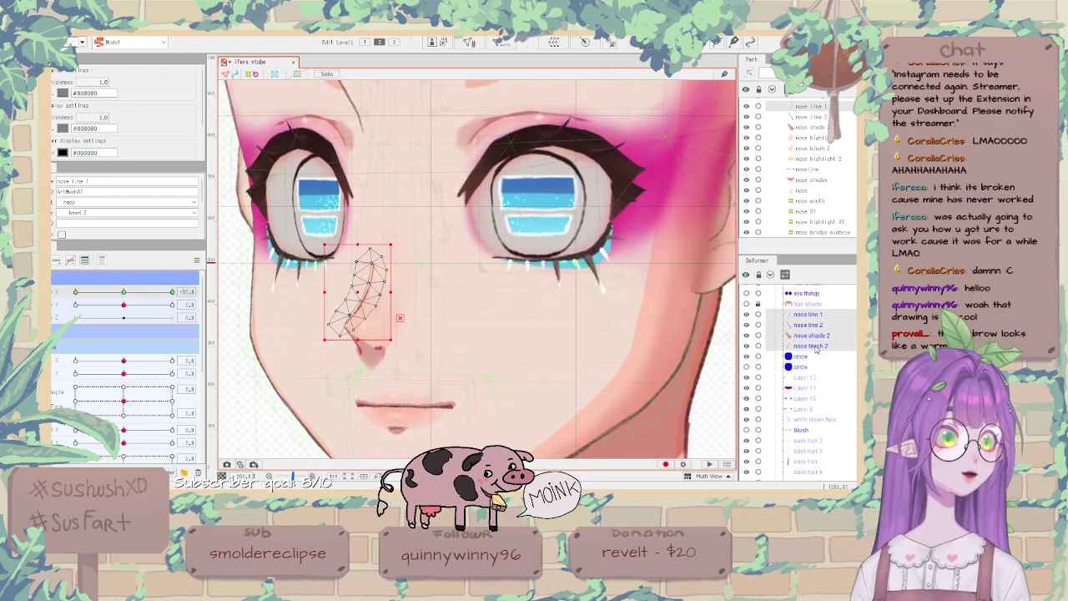
click(124, 293)
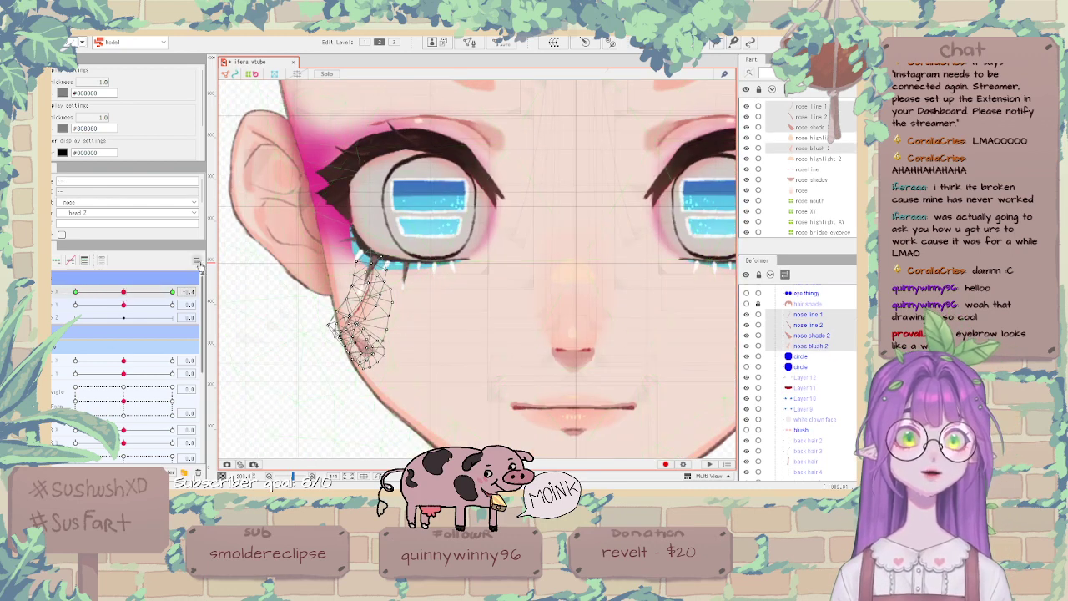
click(197, 259)
click(246, 262)
drag(417, 316, 563, 311)
scroll(562, 312, down, 1)
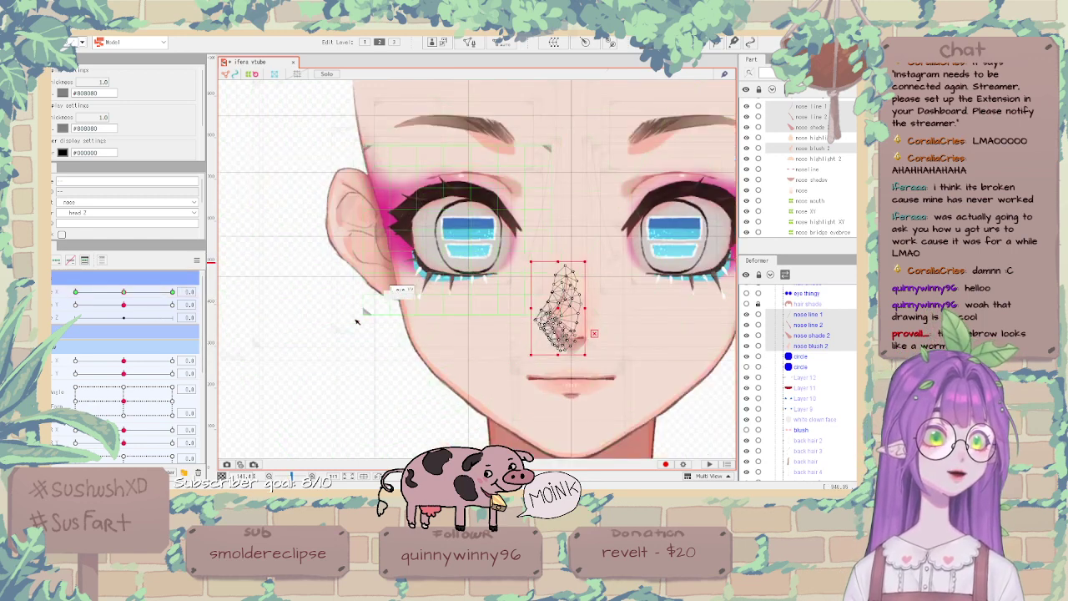
Check the turned nose by bringing the head back to X -30 with no layers selected.
click(357, 321)
click(269, 354)
drag(123, 291, 75, 292)
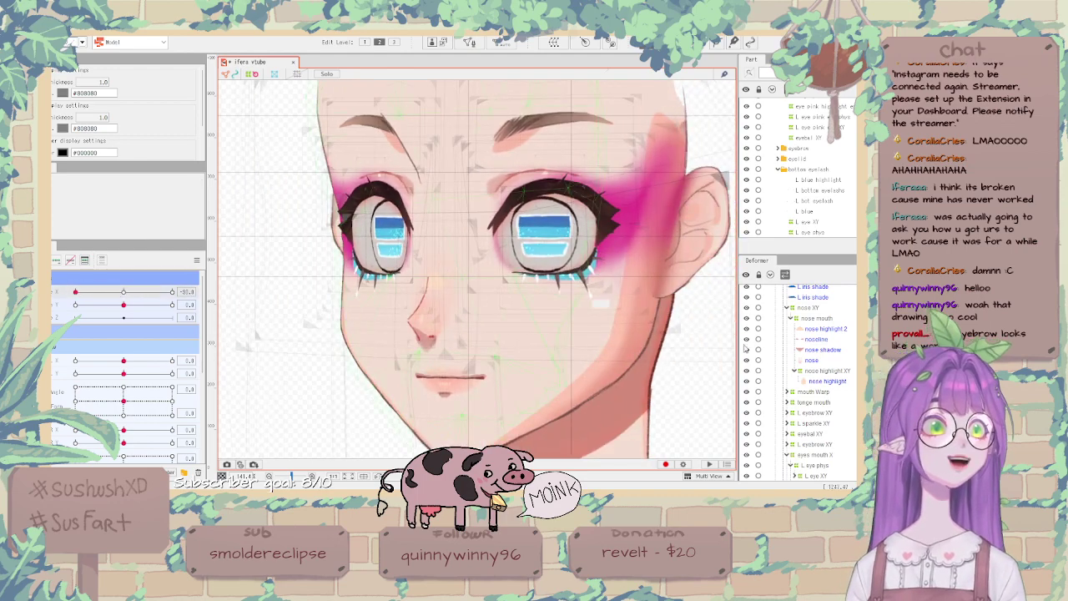
Rename the circle layer directly below nose blush 2 as circle nose and select the nose highlight XY deformer.
click(422, 323)
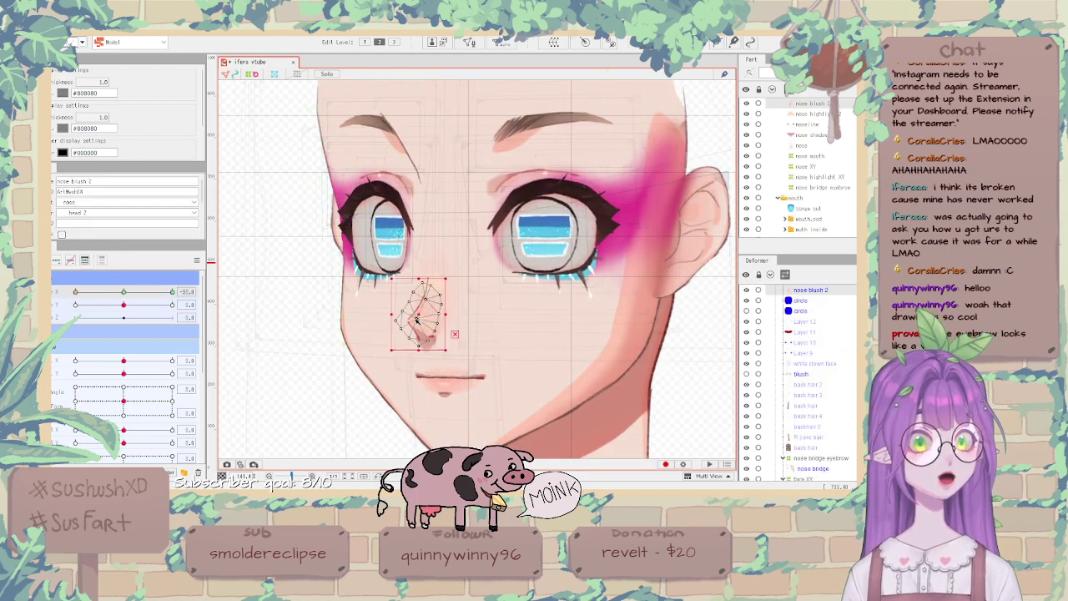
scroll(824, 351, up, 2)
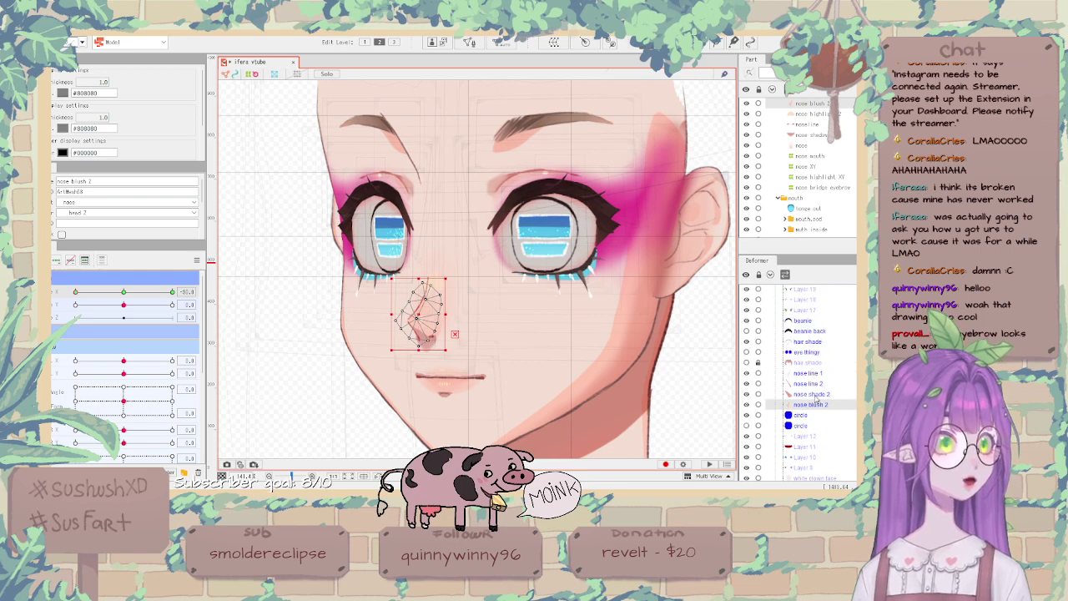
click(808, 416)
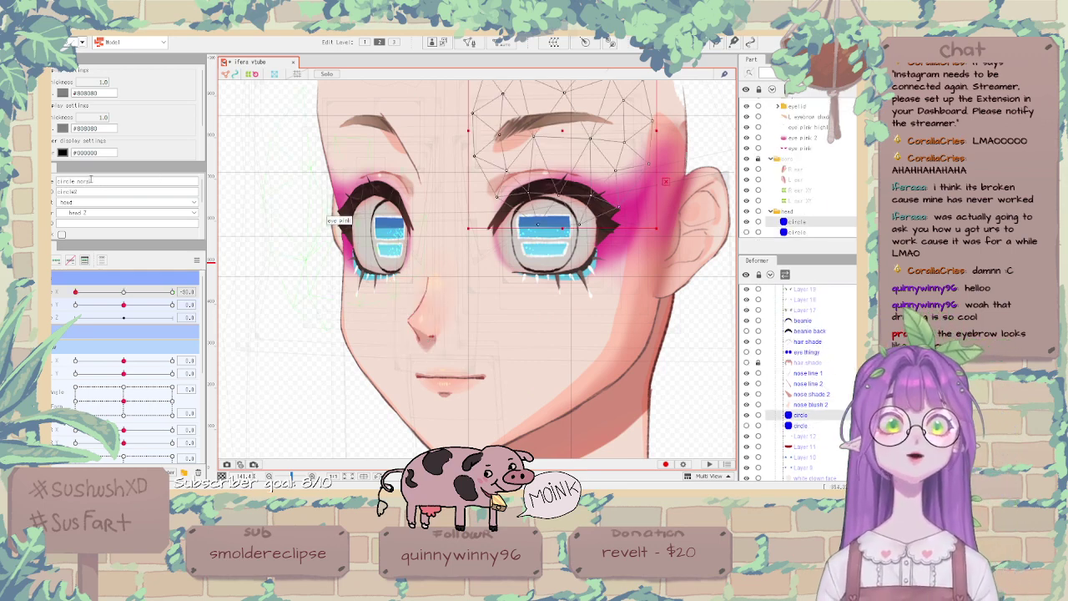
click(321, 250)
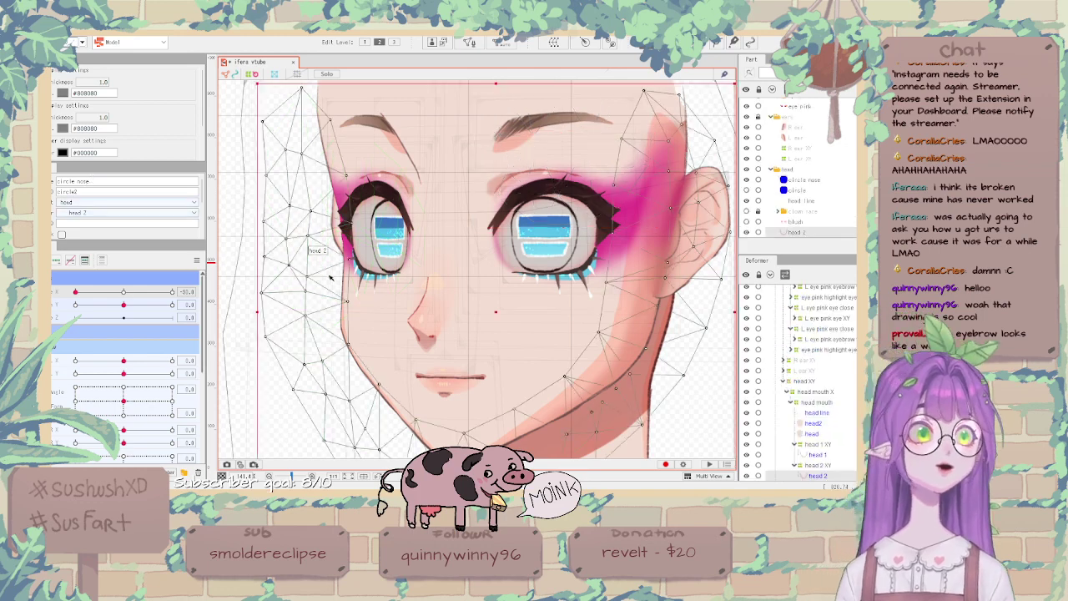
click(422, 317)
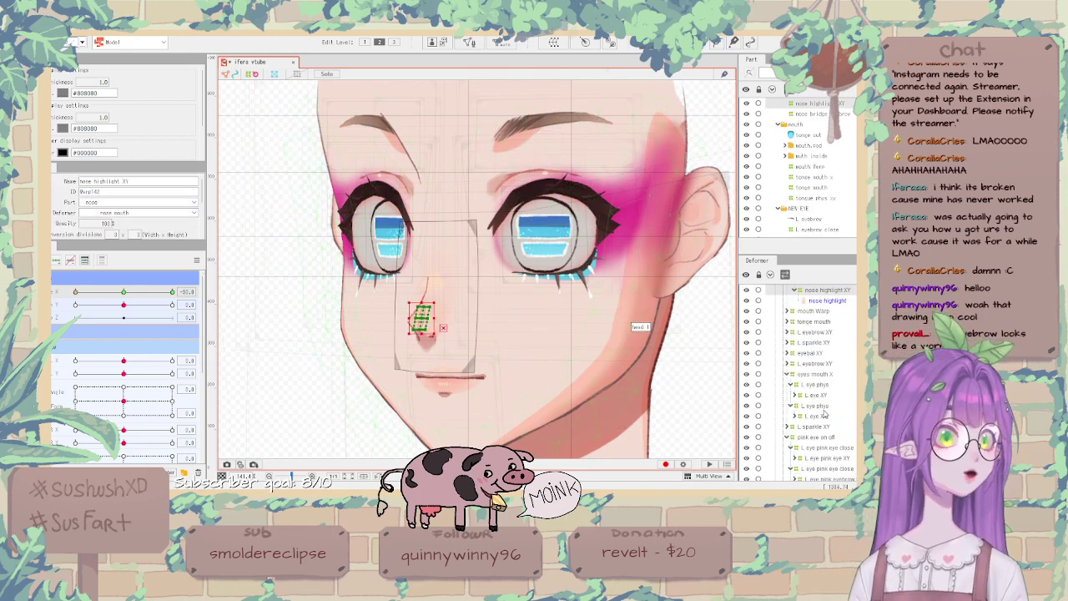
Try fading out nose line 1, nose line 2, nose shade 2 and nose blush 2 at X 0 through their opacity.
scroll(827, 409, up, 5)
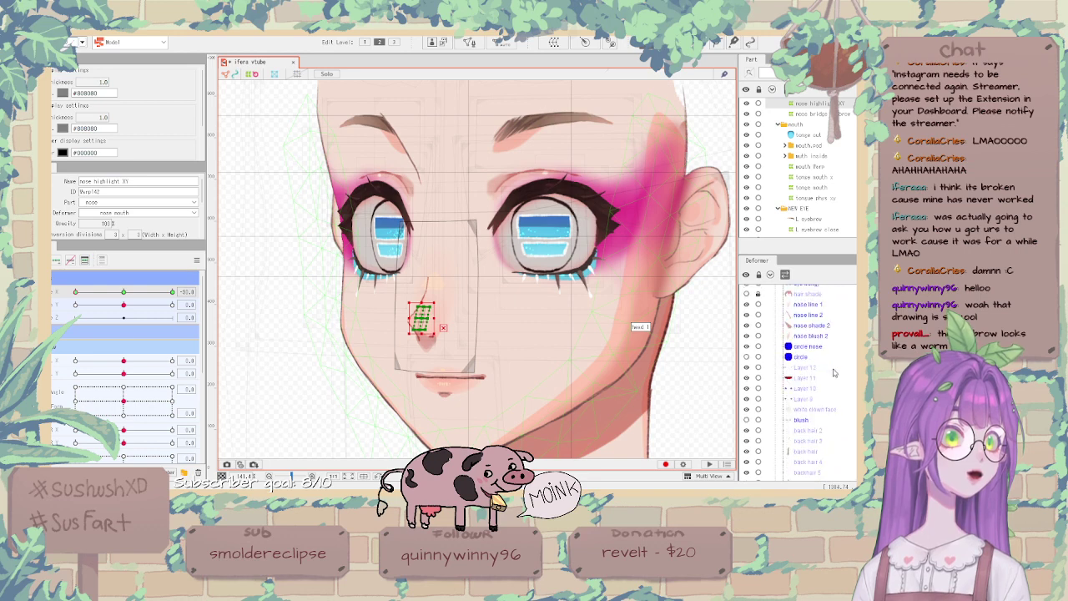
click(810, 412)
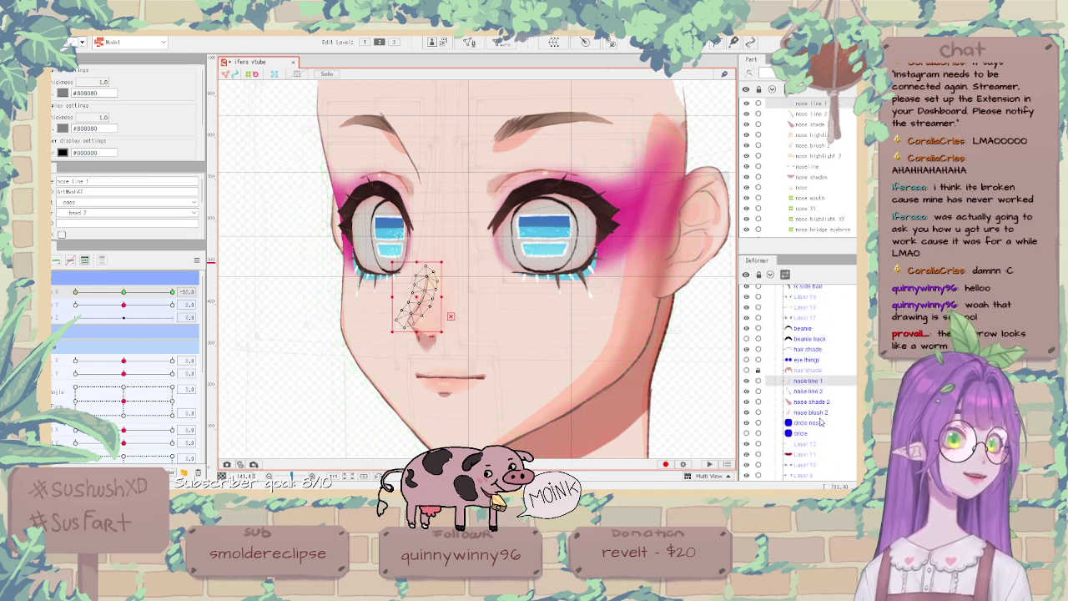
click(810, 382)
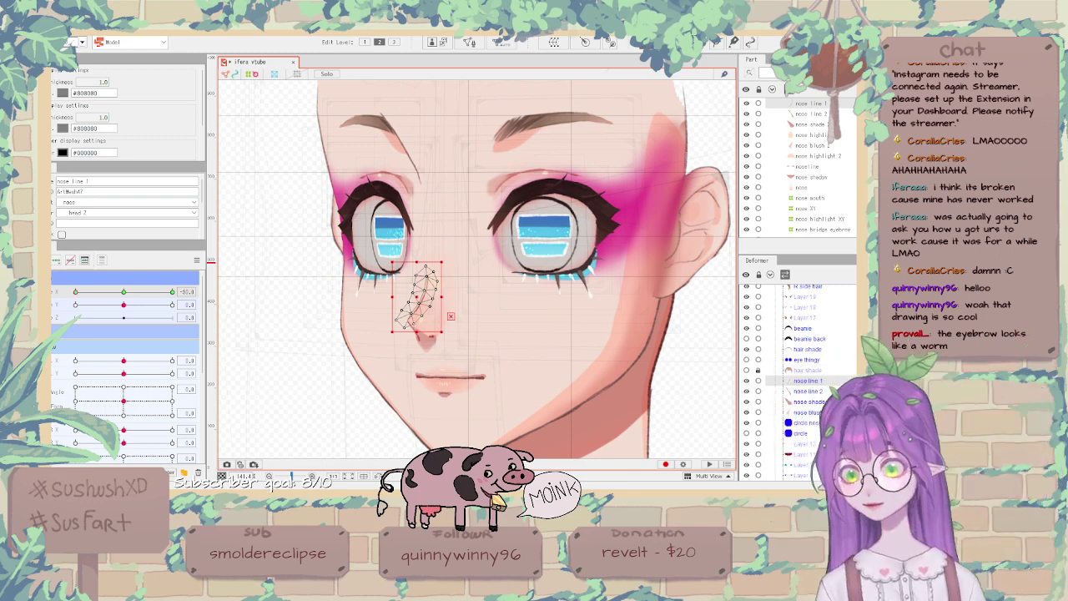
shift+click(828, 410)
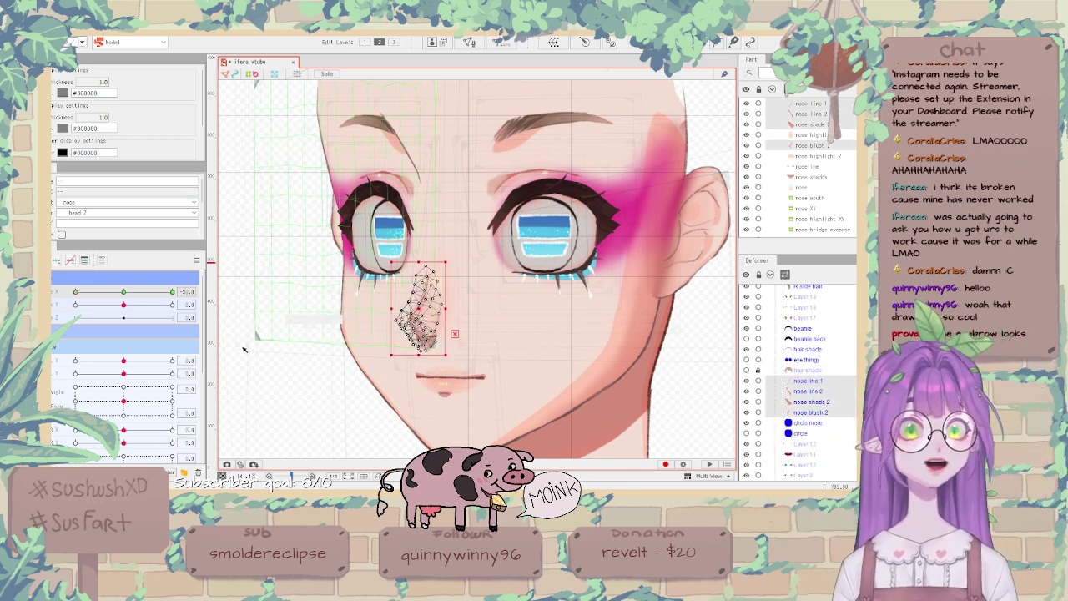
scroll(94, 215, down, 1)
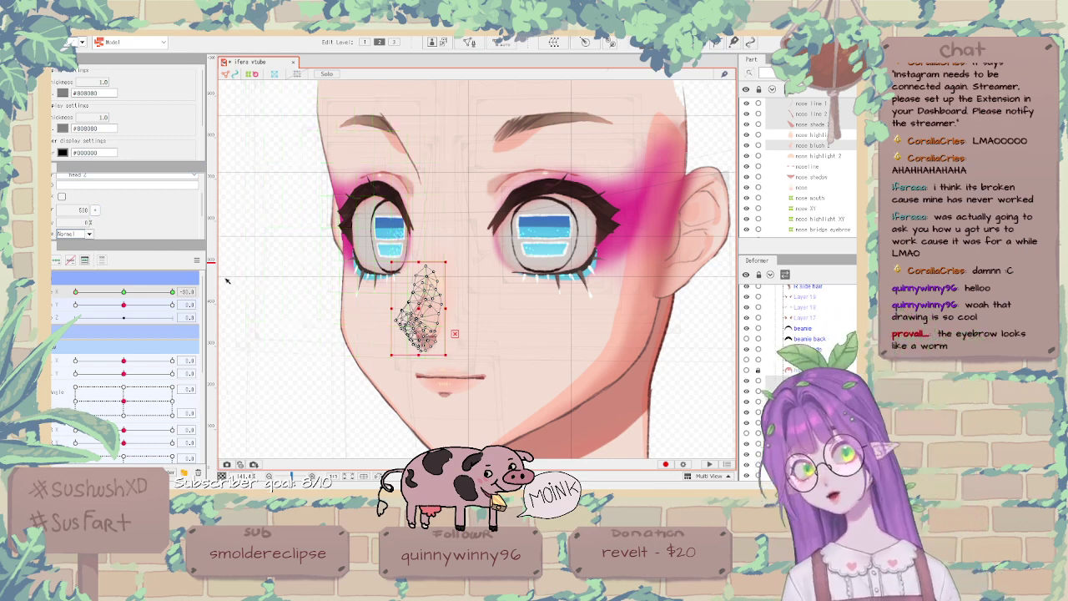
right_click(210, 262)
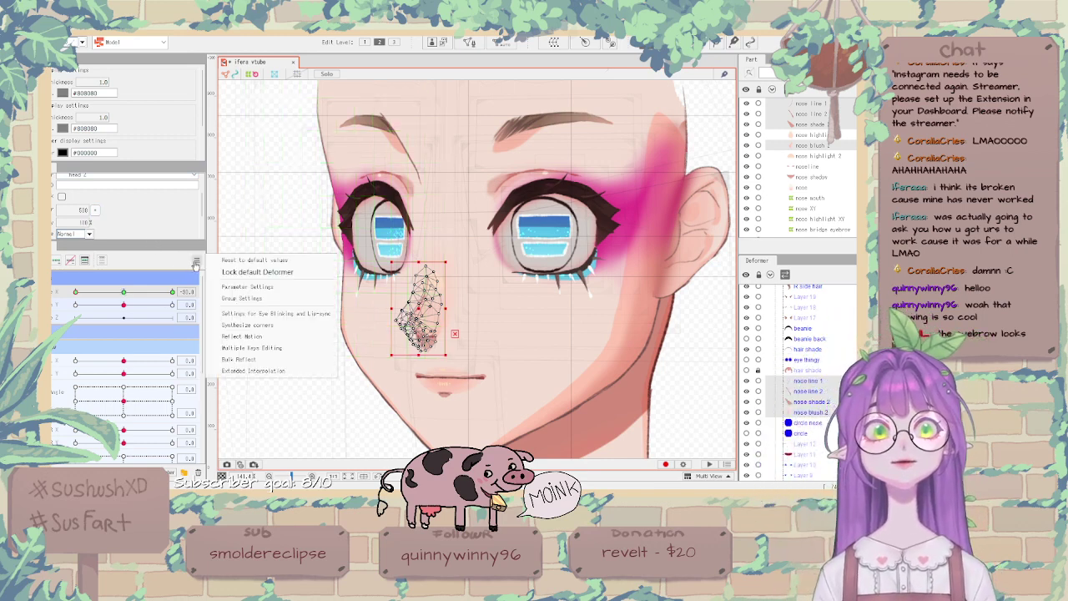
click(219, 259)
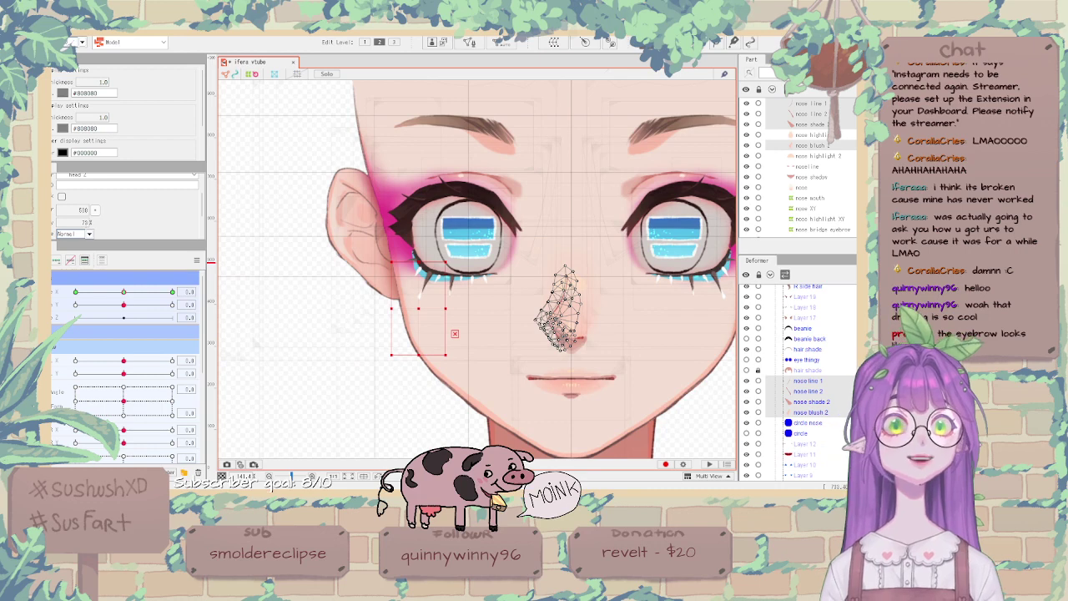
click(318, 310)
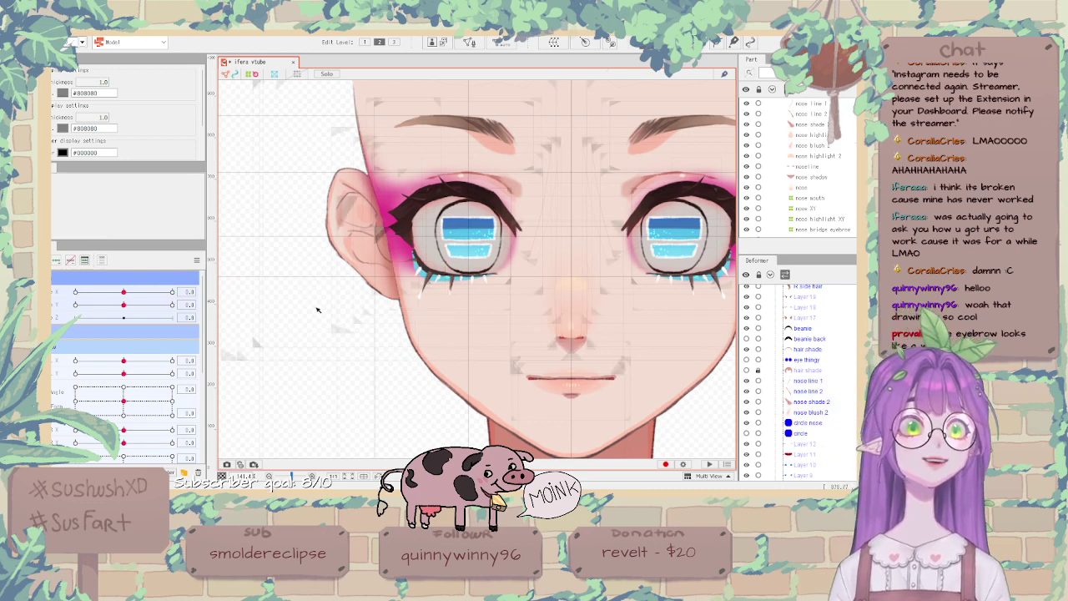
drag(123, 292, 52, 290)
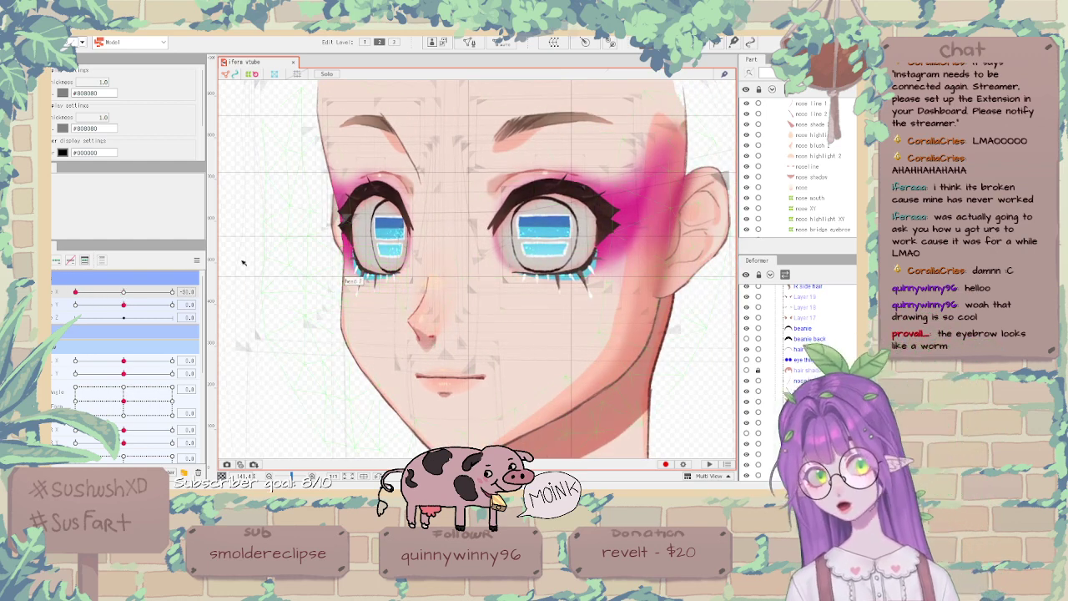
Duplicate circle nose at the default pose, then shrink the copy and center it over the nose.
click(197, 261)
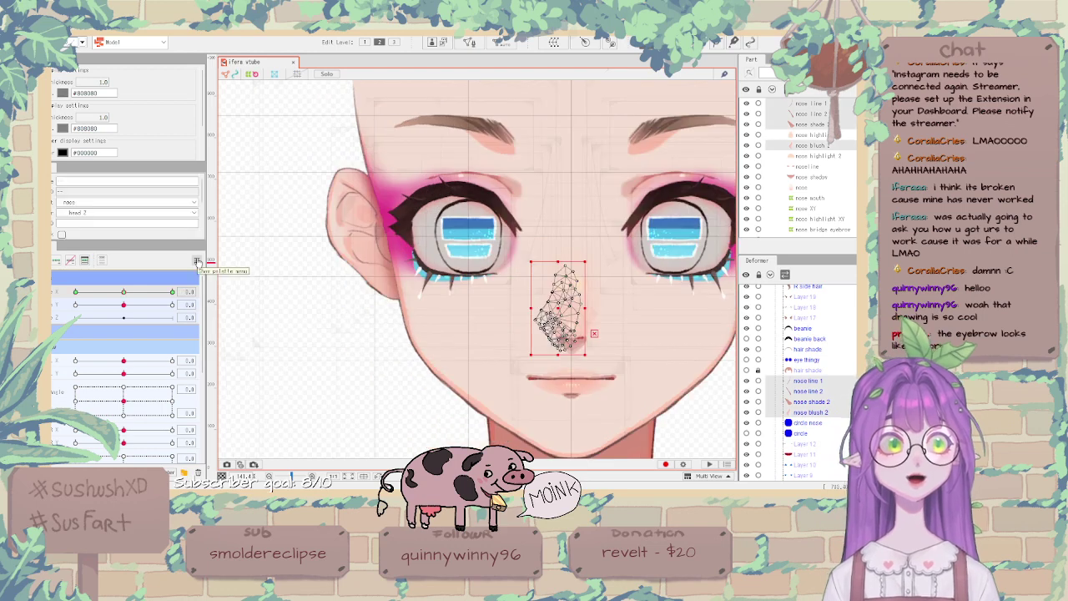
click(851, 427)
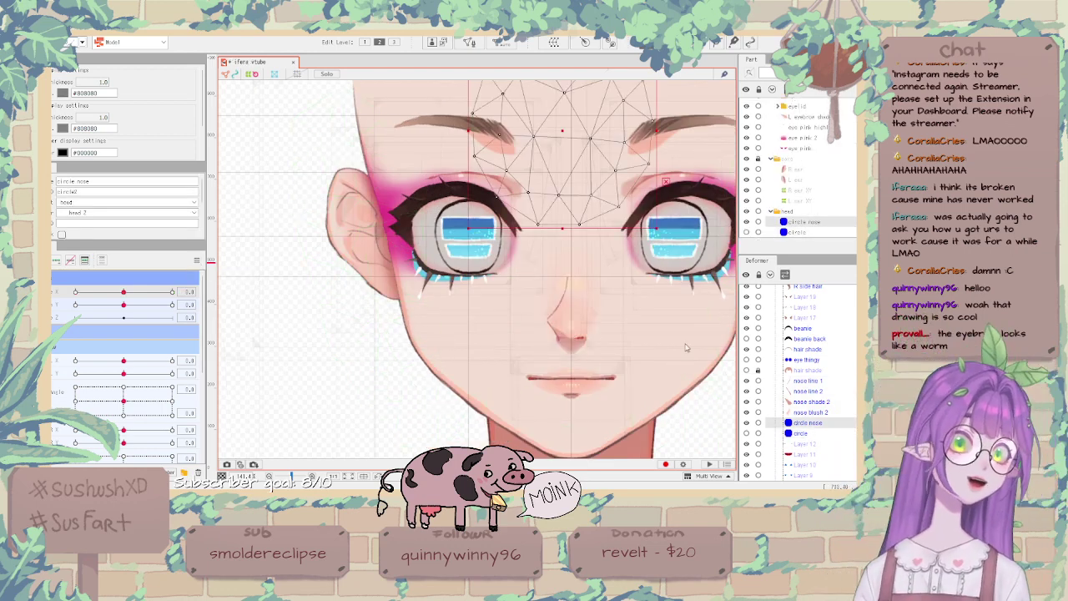
key(ctrl+d)
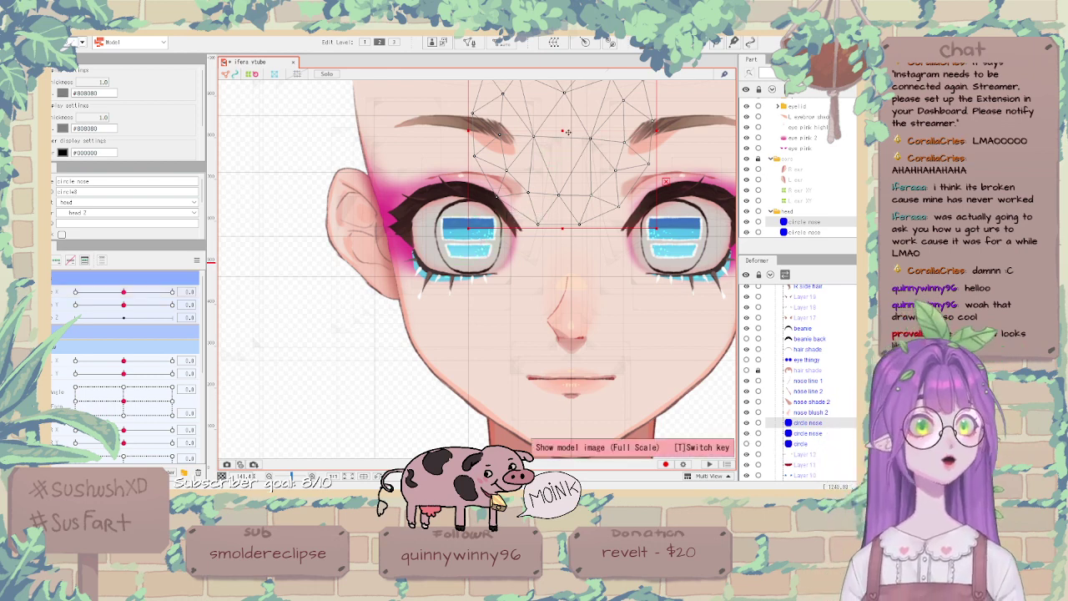
drag(561, 138, 583, 330)
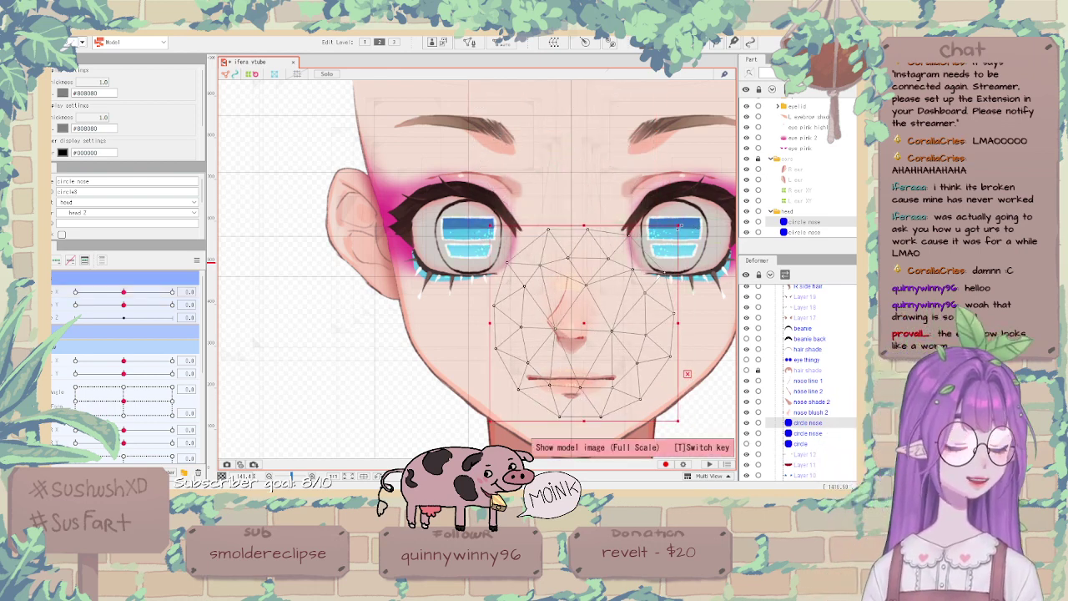
drag(678, 226, 640, 265)
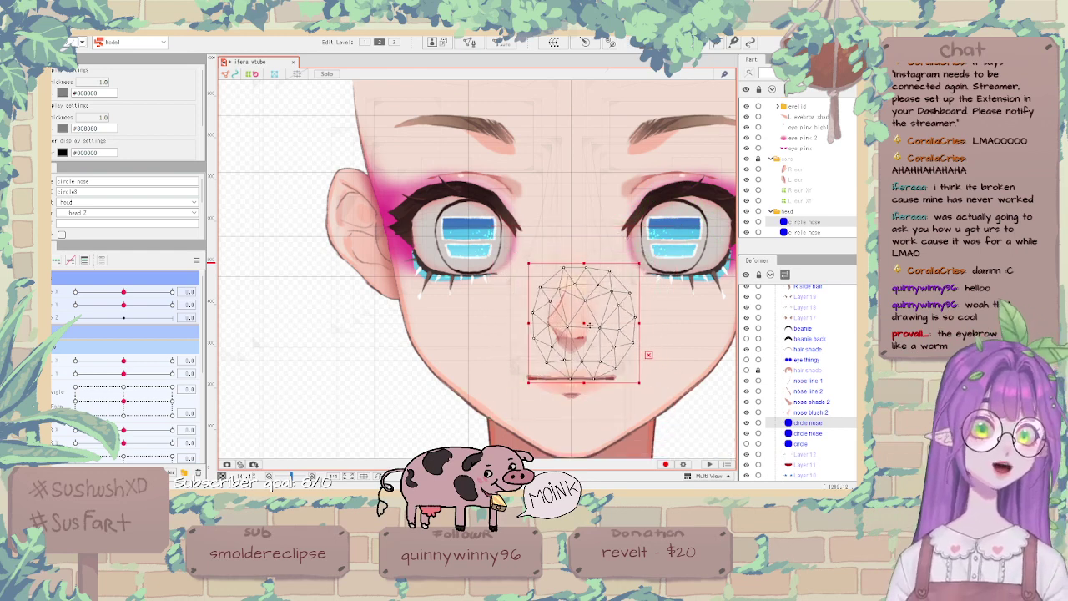
drag(584, 323, 574, 308)
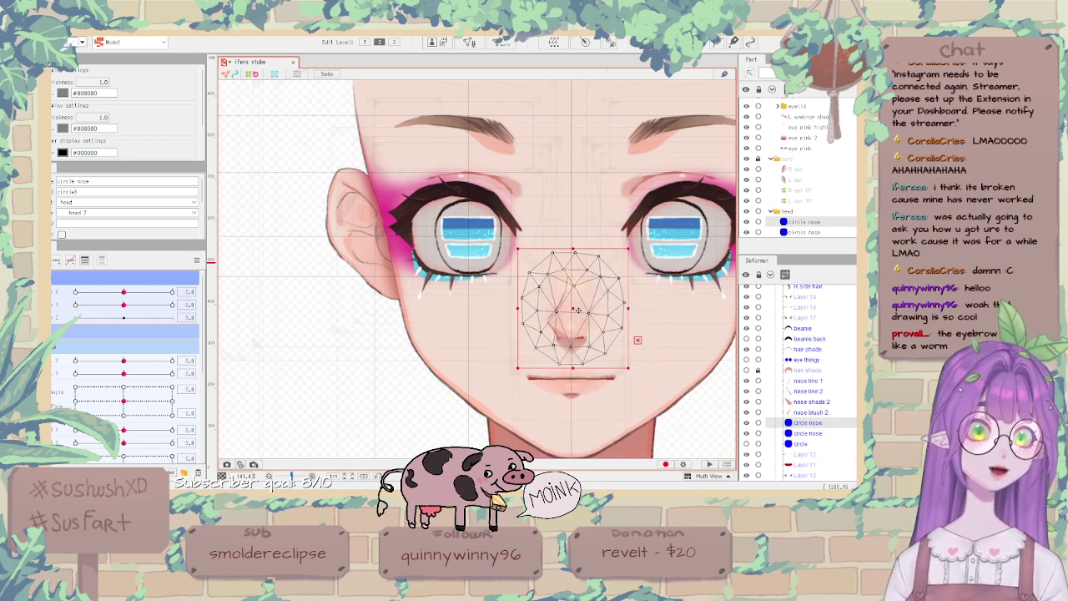
Rename the smaller duplicated circle over the nose as circle nose2.
click(808, 381)
shift+click(823, 412)
scroll(113, 224, down, 1)
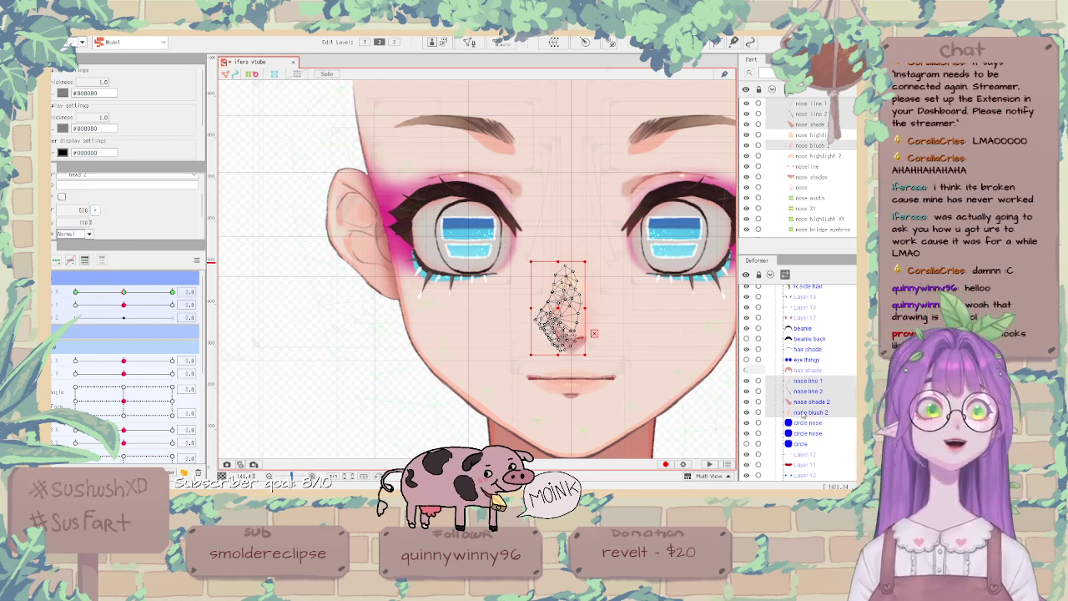
click(823, 434)
click(822, 423)
scroll(122, 186, up, 1)
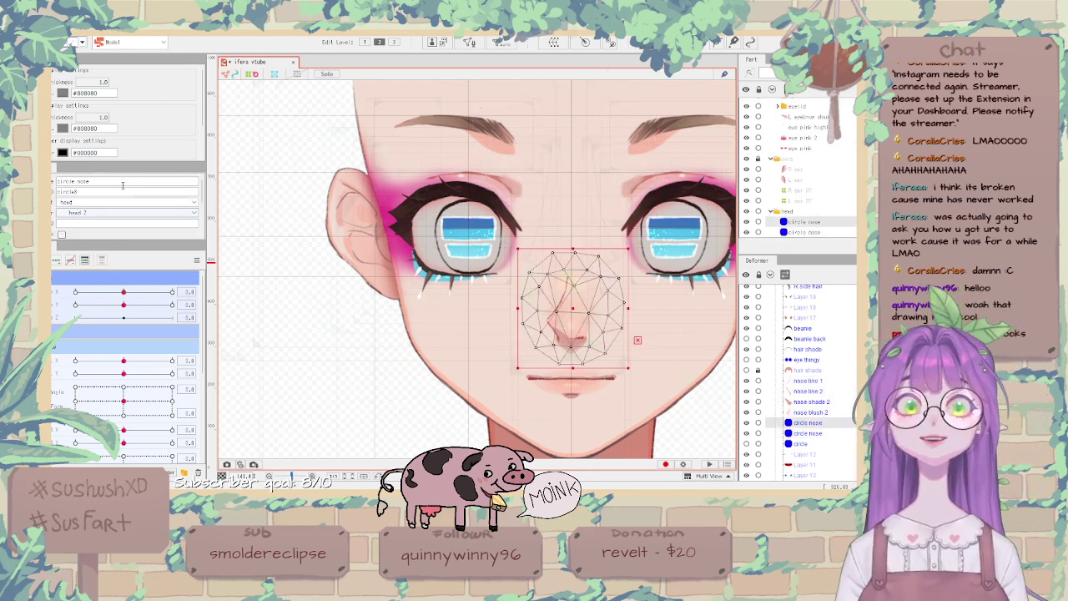
text(2)
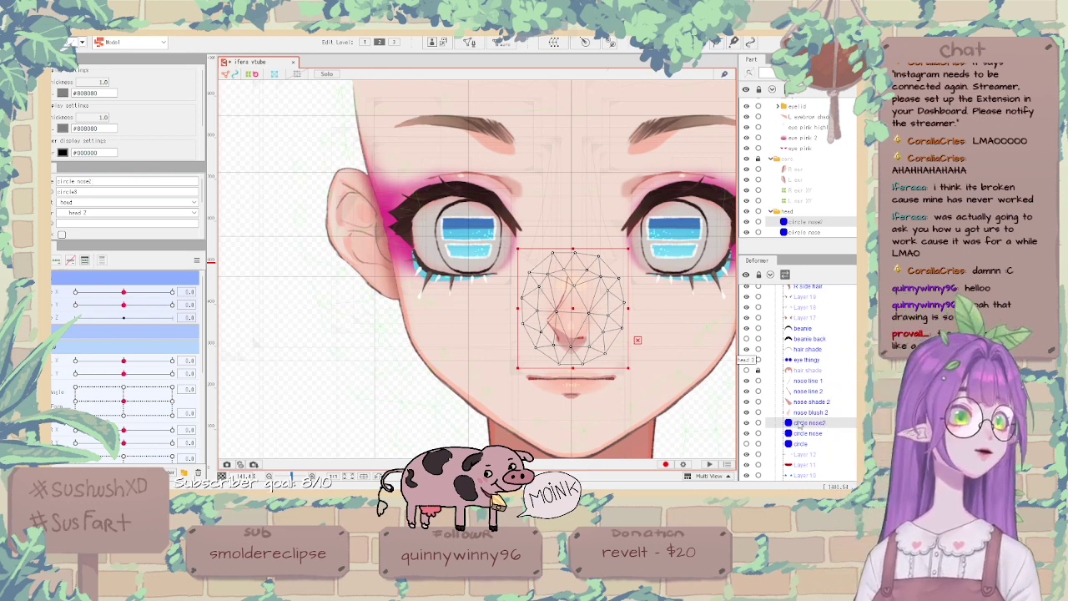
Clip nose line 1, nose line 2, nose shade 2 and nose blush 2 to circle nose2 with an inverted mask and check the turn to X -30.
click(830, 412)
ctrl+click(831, 402)
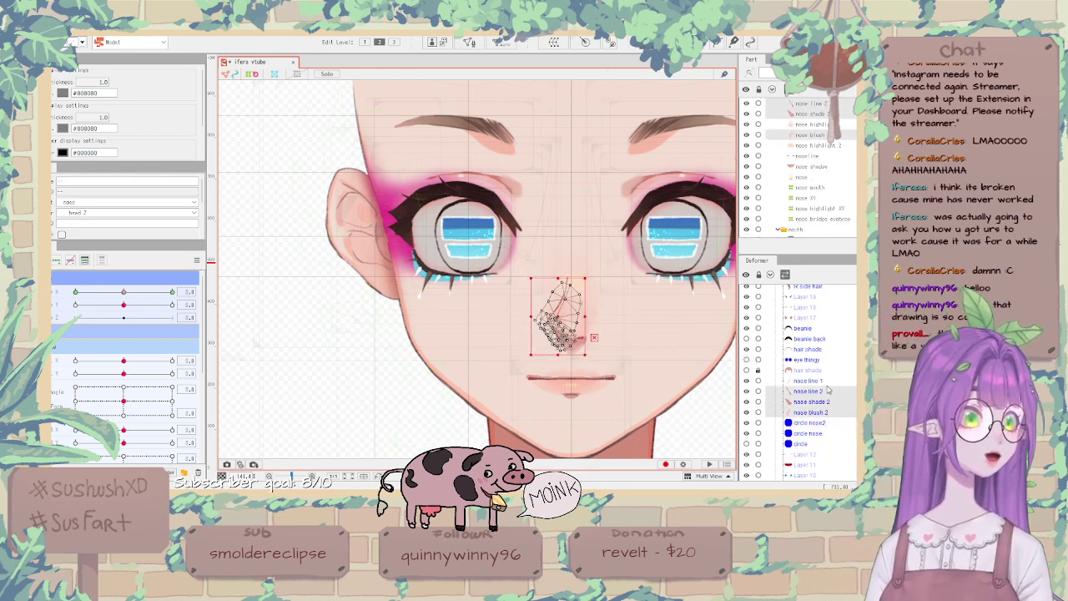
ctrl+click(830, 391)
ctrl+click(831, 380)
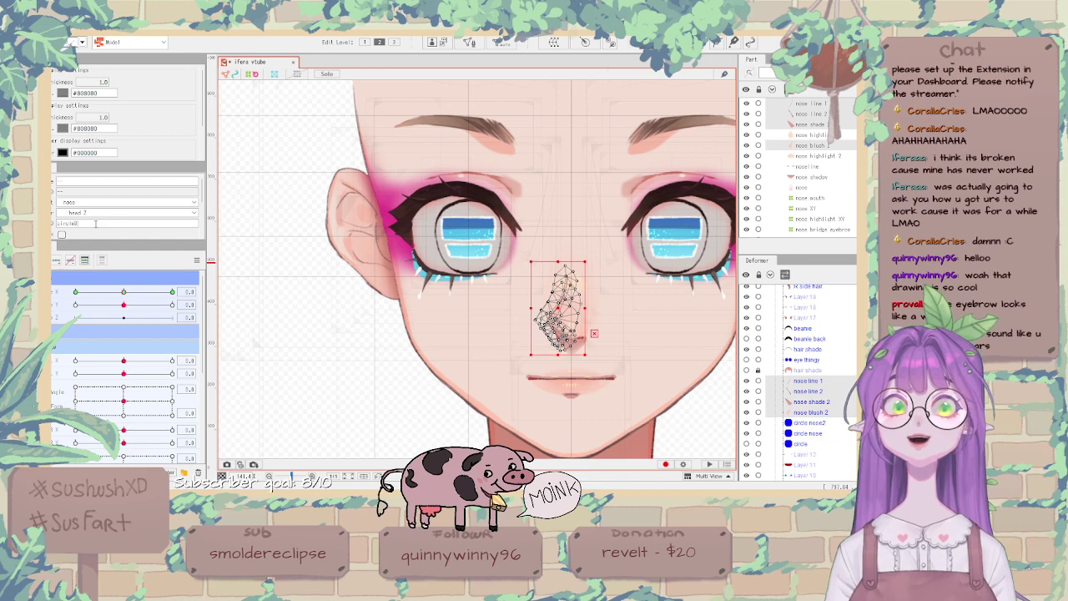
click(283, 316)
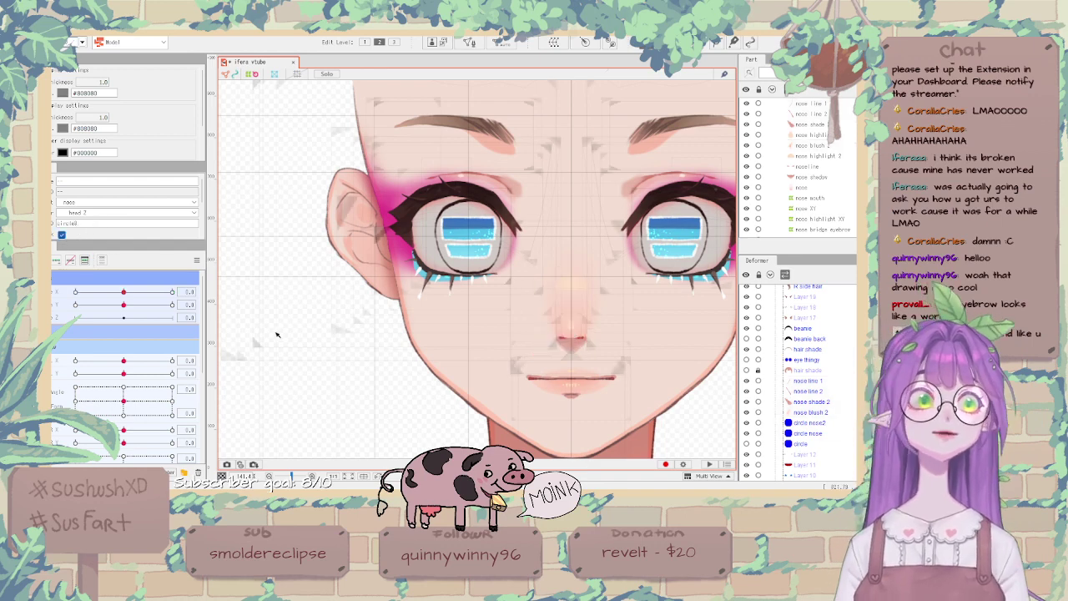
drag(124, 292, 75, 291)
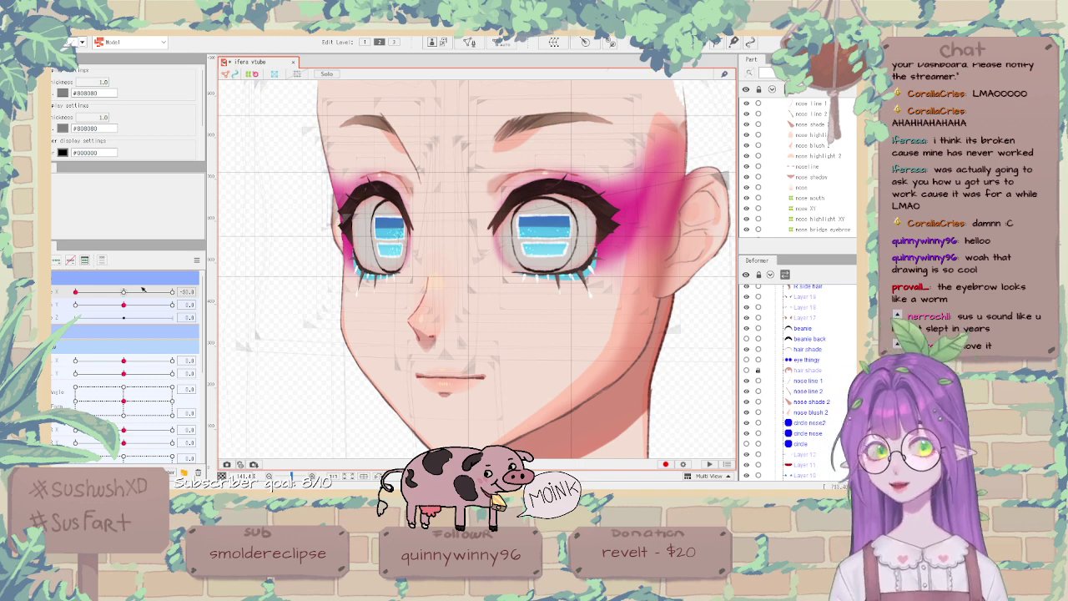
drag(75, 291, 99, 291)
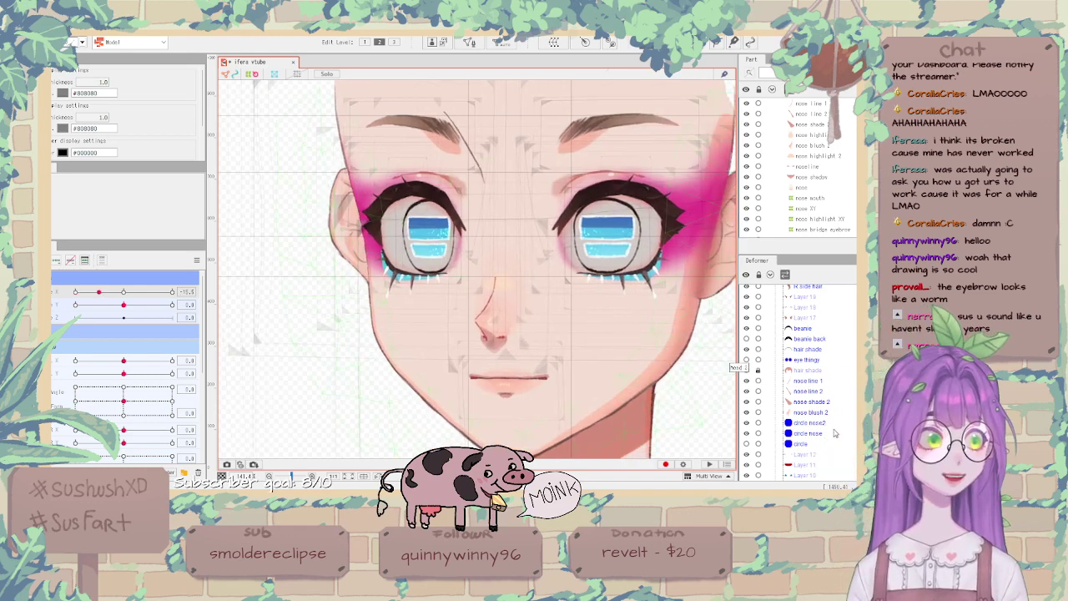
Add three X keyforms to circle nose2 and, at X -30, move it just beside the turned nose on the near cheek.
click(808, 423)
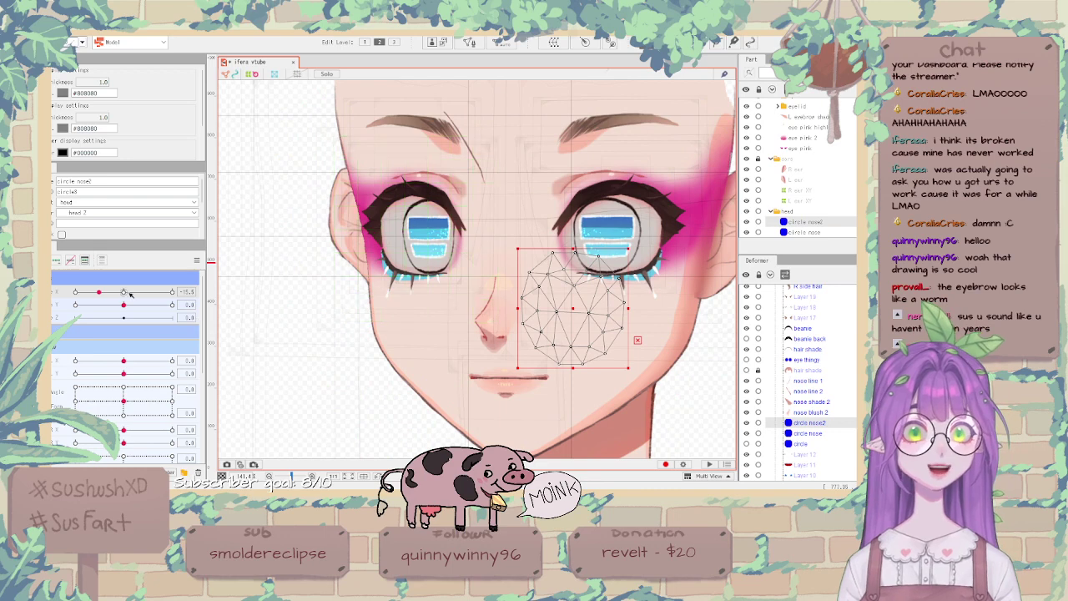
click(197, 262)
click(213, 260)
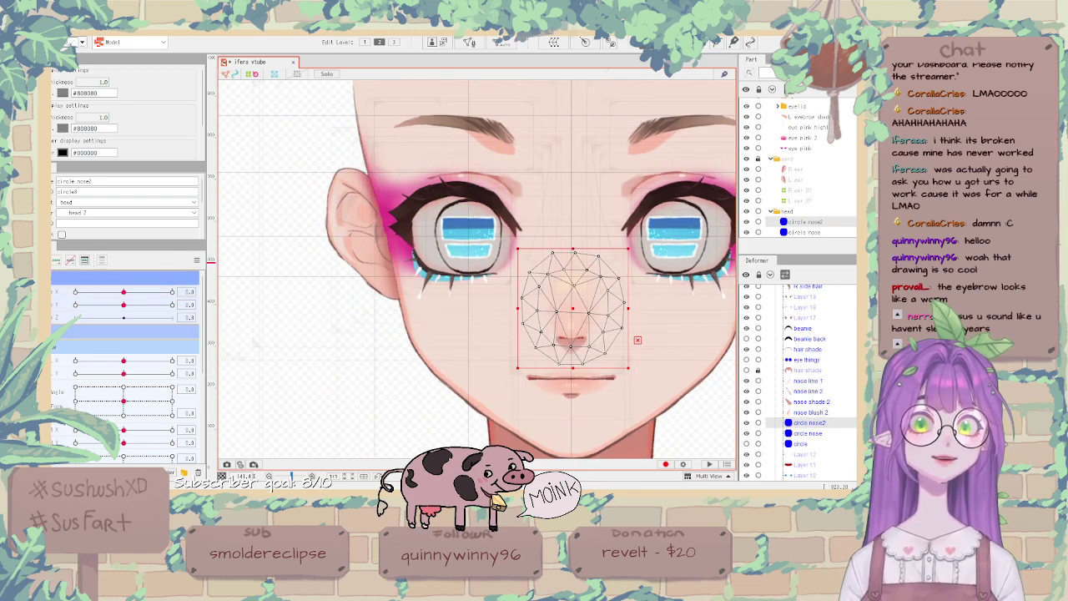
drag(99, 292, 75, 293)
drag(575, 308, 518, 308)
click(118, 292)
drag(118, 292, 172, 292)
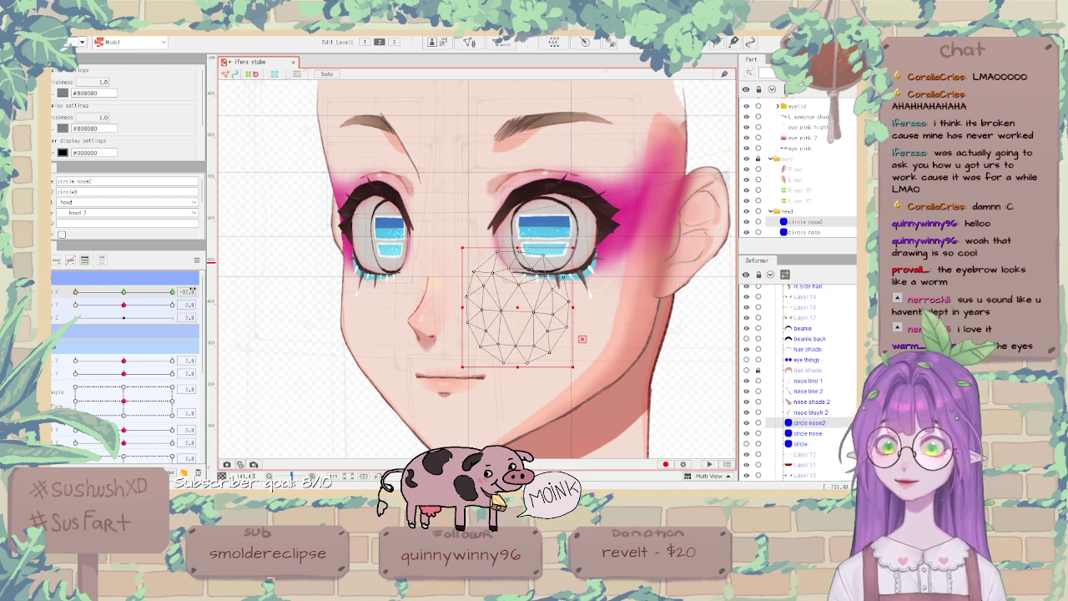
drag(517, 315, 479, 314)
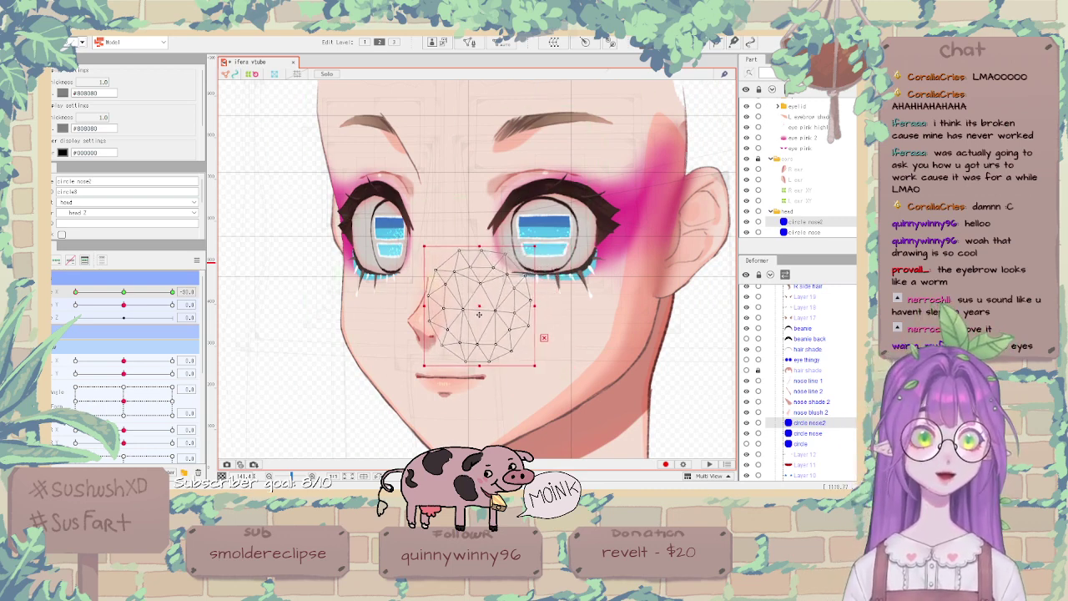
Shift circle nose2 slightly farther from the nose at X -30 and check the nose through the head turn.
mouse_move(76, 292)
mouse_down()
mouse_move(123, 292)
mouse_move(63, 283)
mouse_up()
click(308, 340)
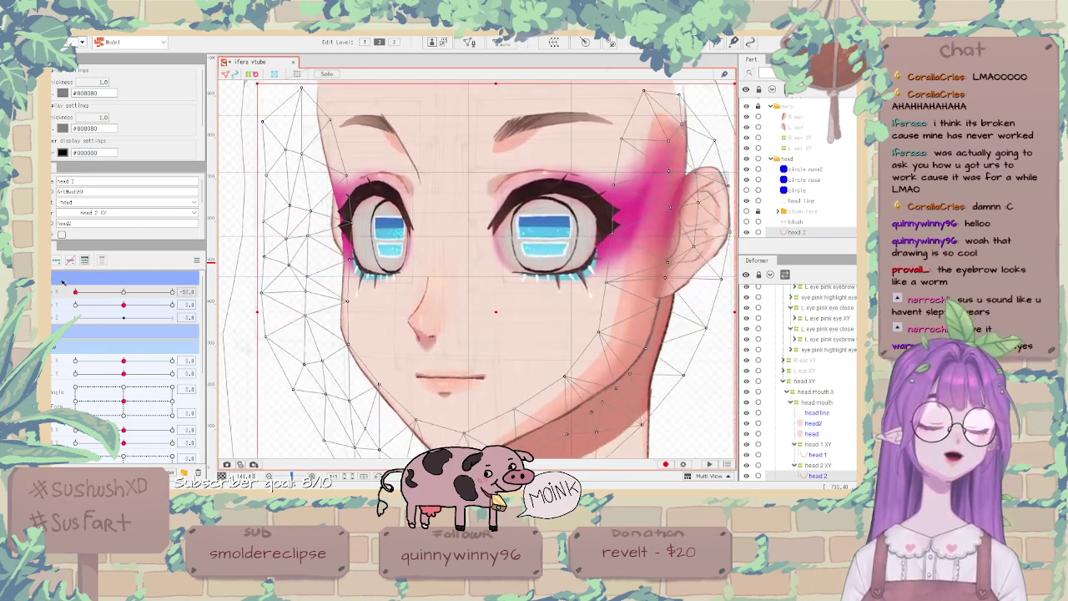
click(813, 172)
drag(482, 324, 508, 310)
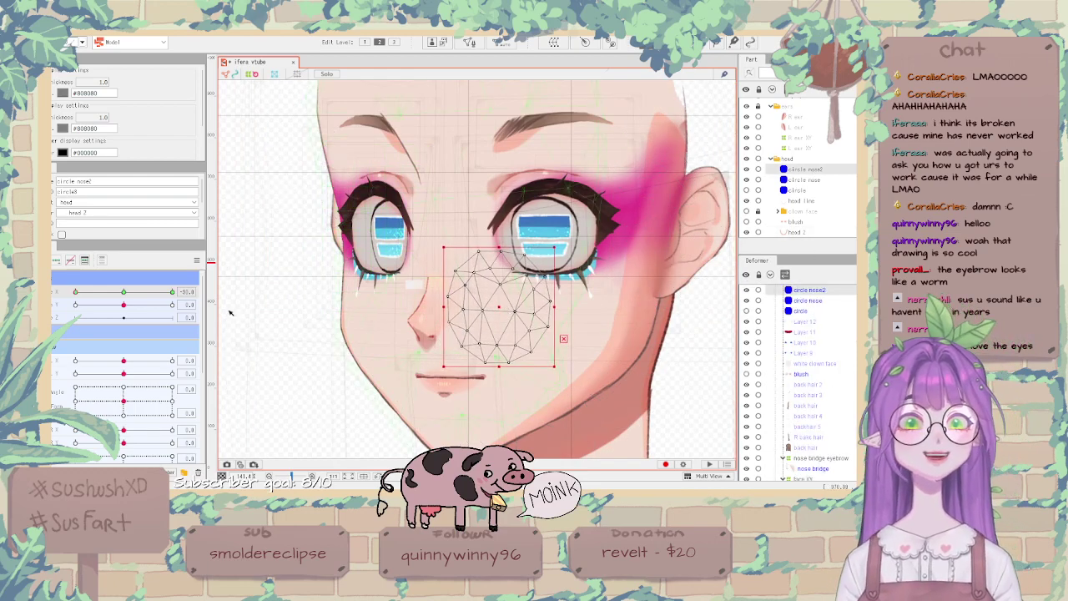
drag(124, 292, 65, 287)
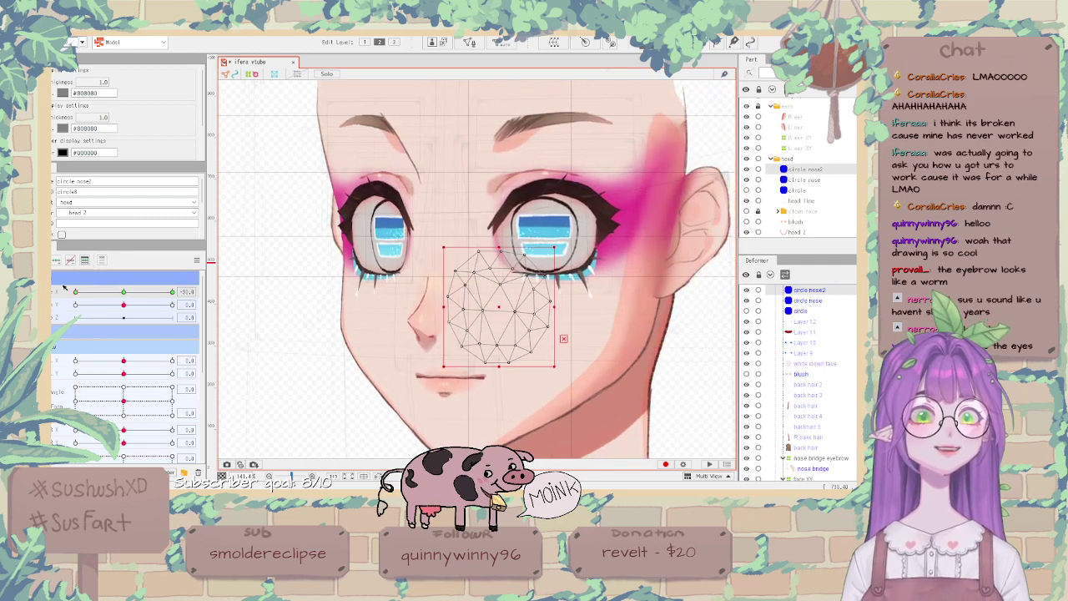
click(293, 278)
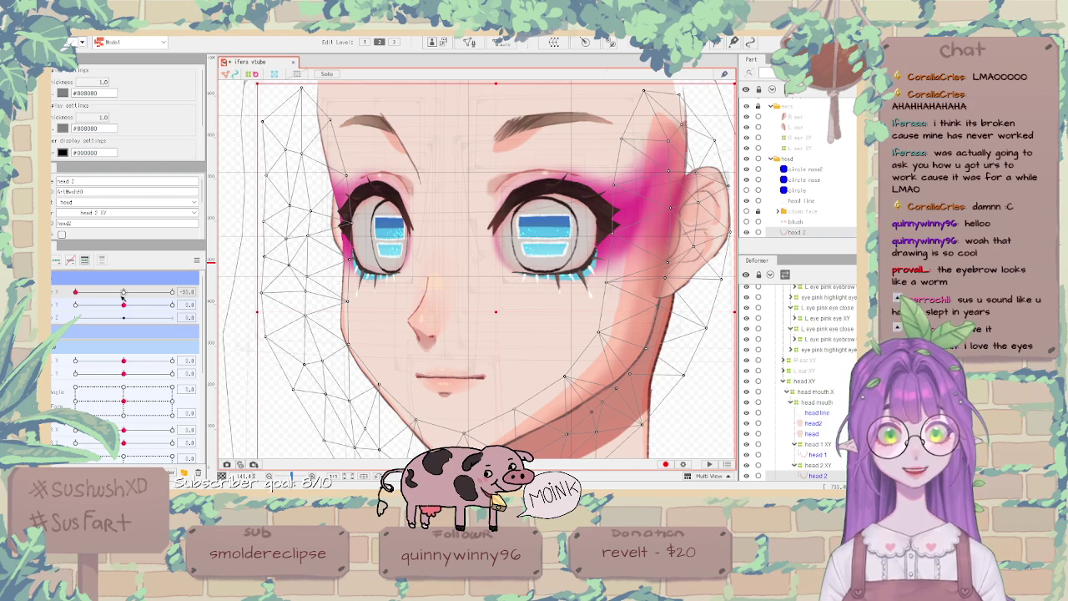
drag(123, 296, 64, 293)
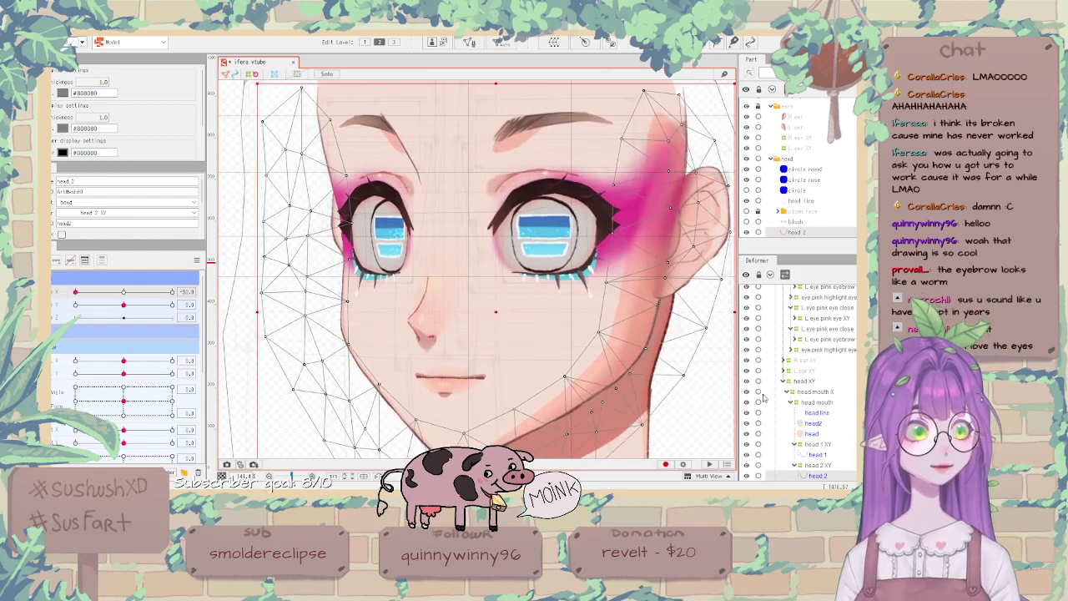
Turn the head to X 30 and move the nose bridge inward onto the forehead, within the circle nose mask above the near eye.
click(806, 169)
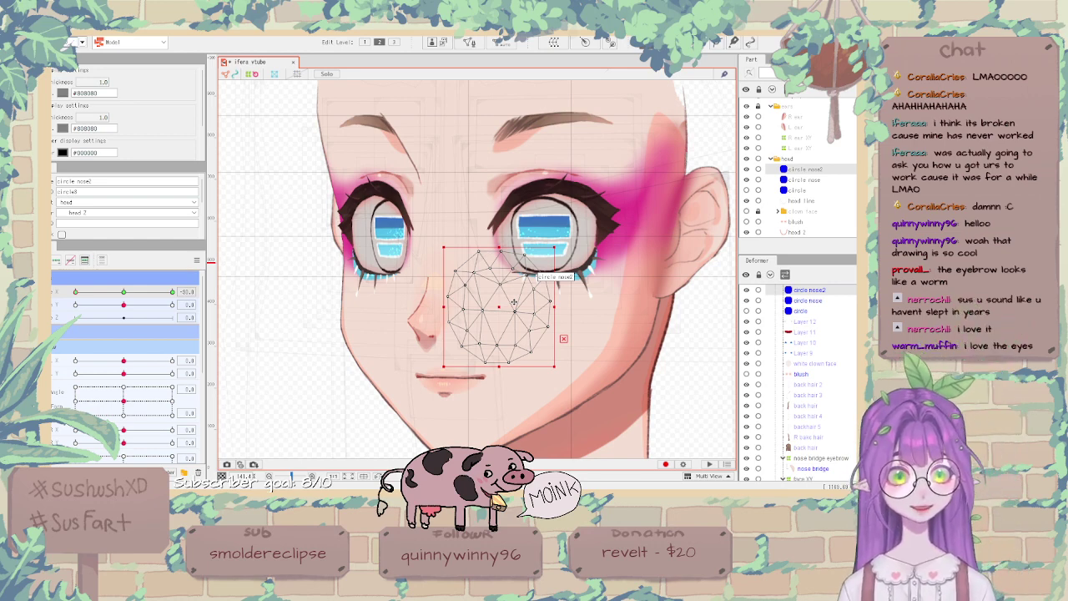
drag(127, 294, 198, 290)
scroll(347, 303, down, 4)
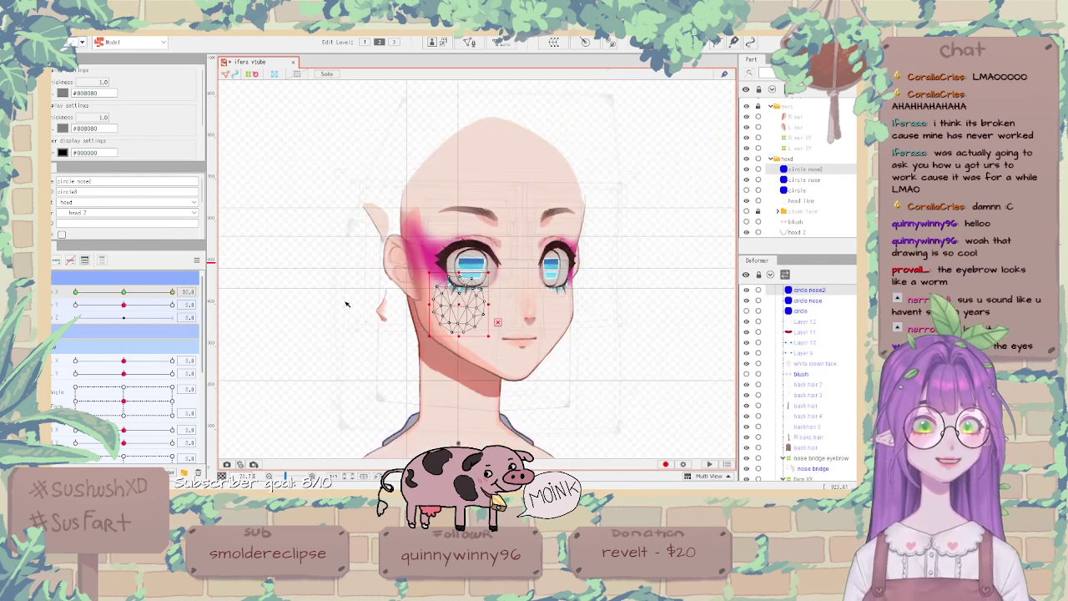
scroll(347, 303, up, 2)
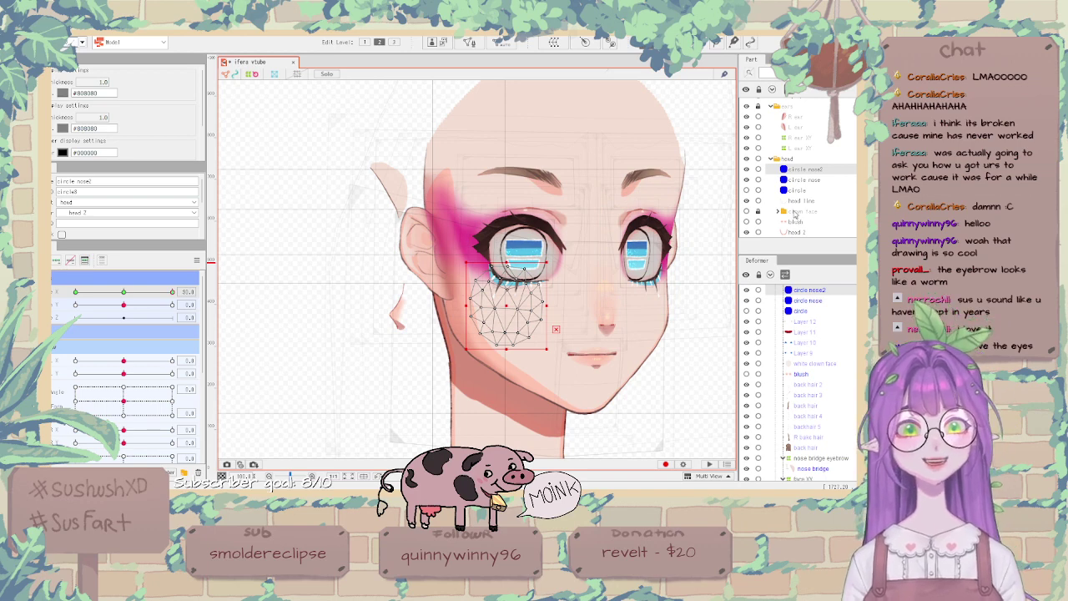
click(404, 185)
scroll(766, 202, up, 2)
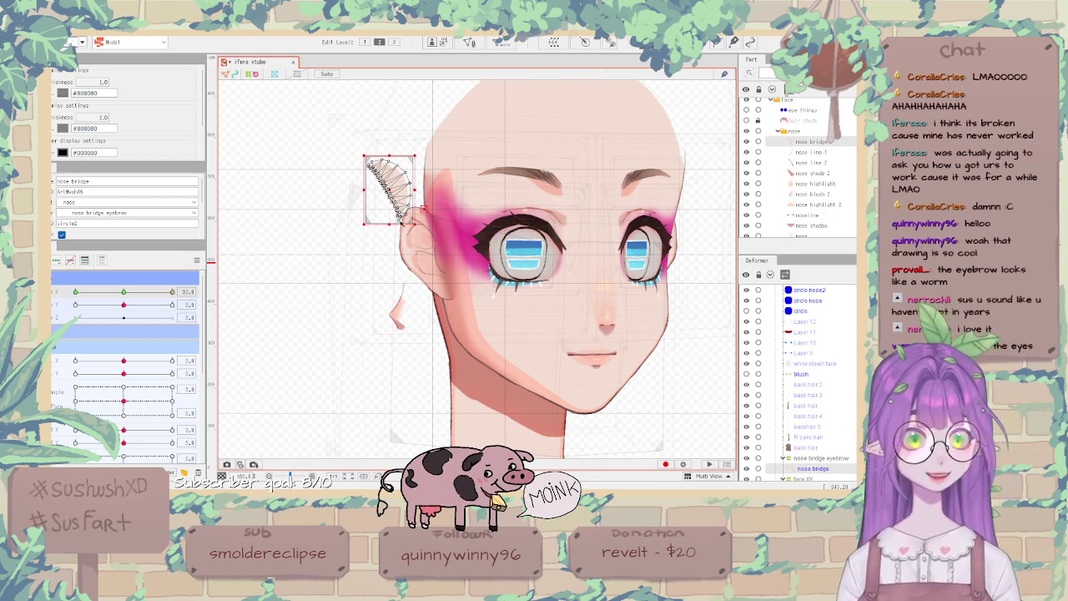
drag(393, 189, 486, 191)
click(807, 302)
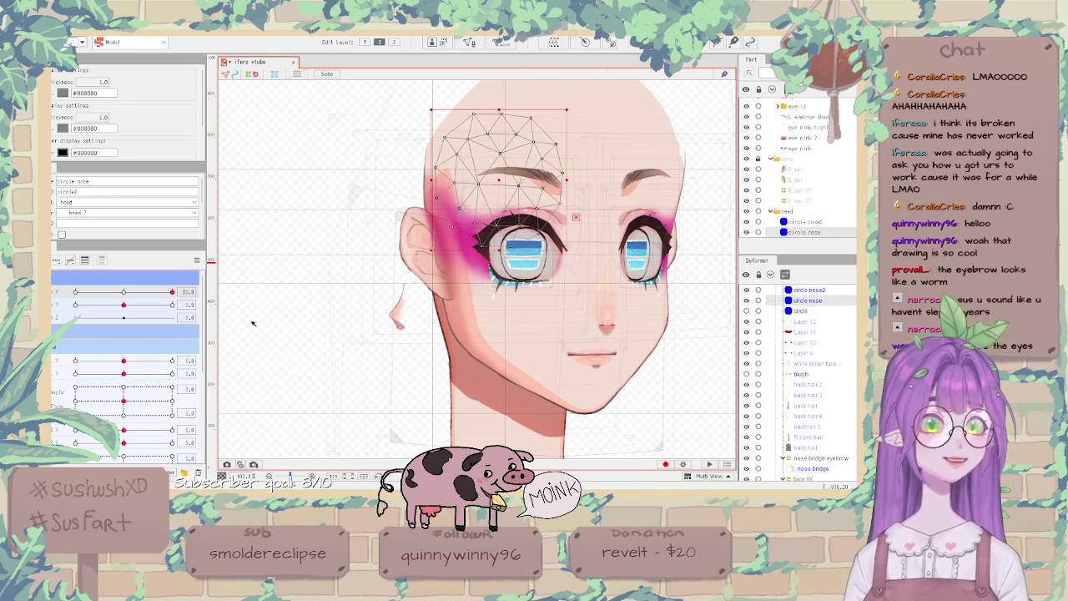
drag(122, 292, 187, 291)
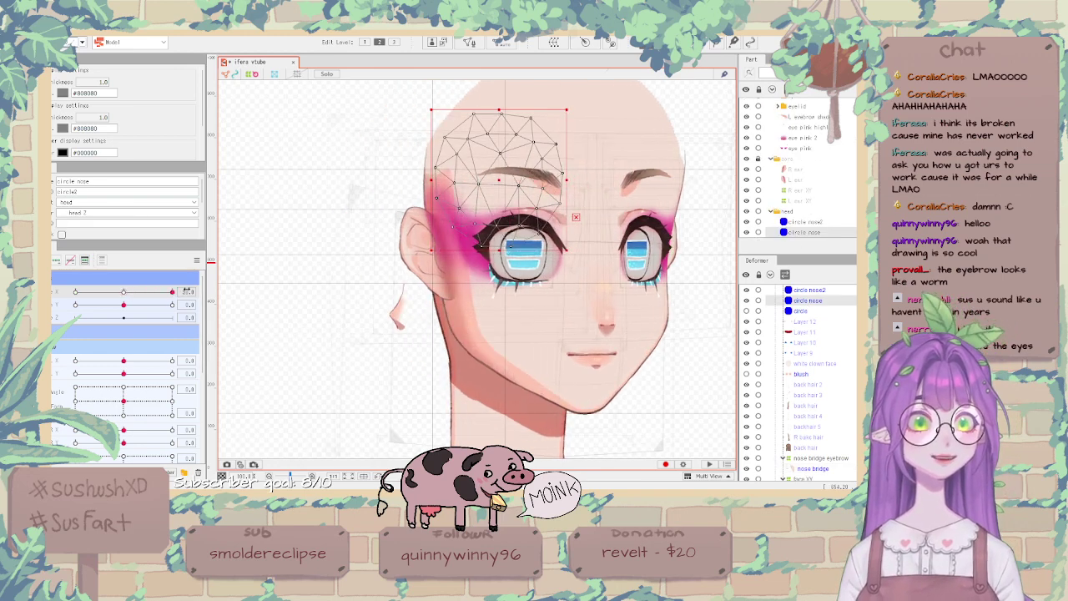
At X 30, move nose line 1, nose line 2, nose shade 2 and nose blush 2 together onto the near cheek below the eye.
click(397, 311)
click(362, 285)
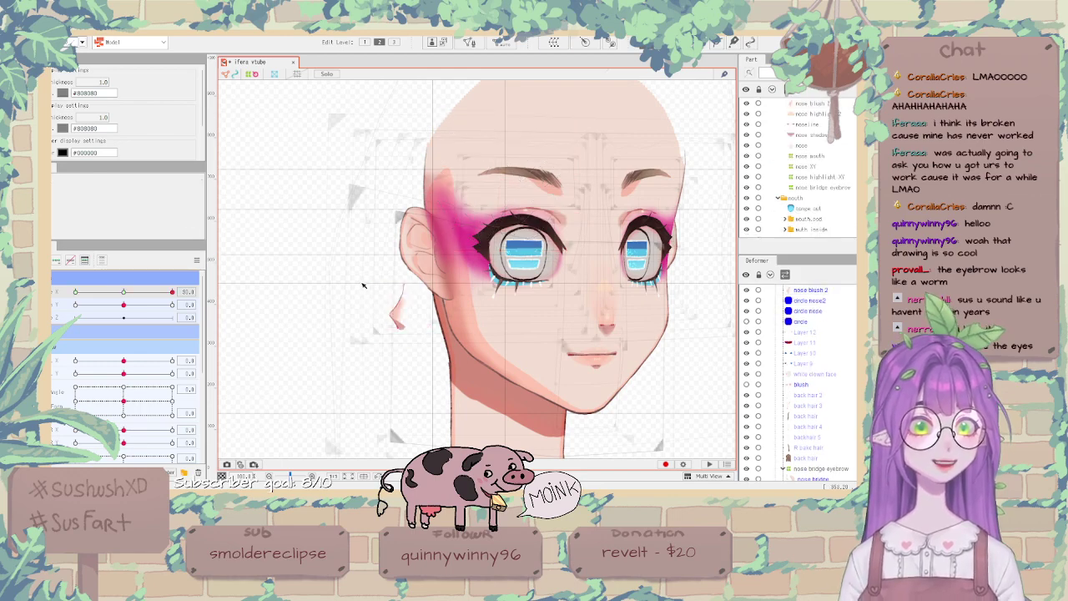
key(ctrl+a)
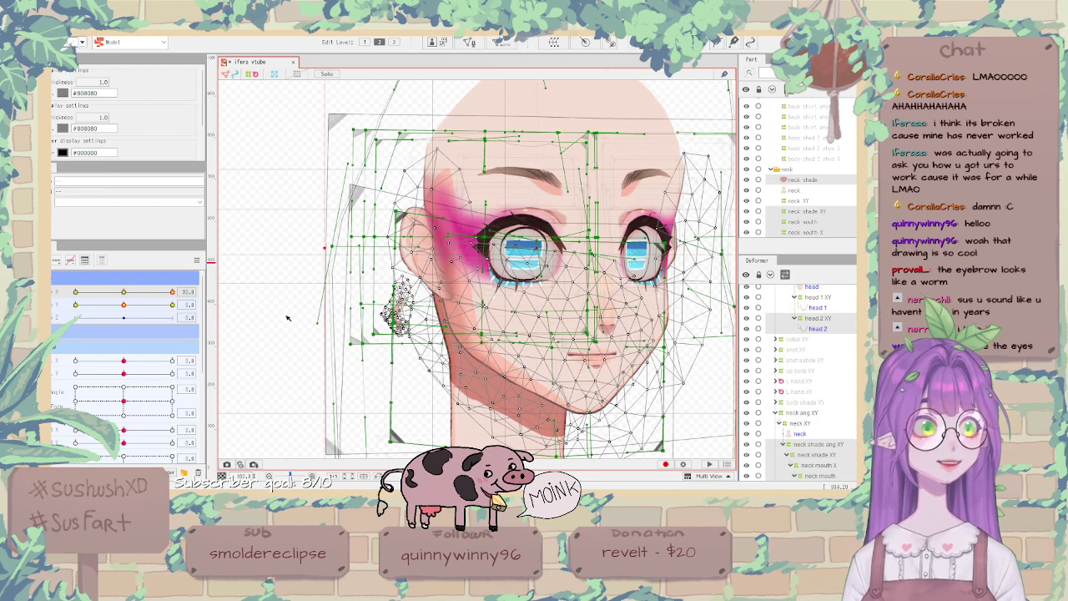
click(287, 318)
click(397, 310)
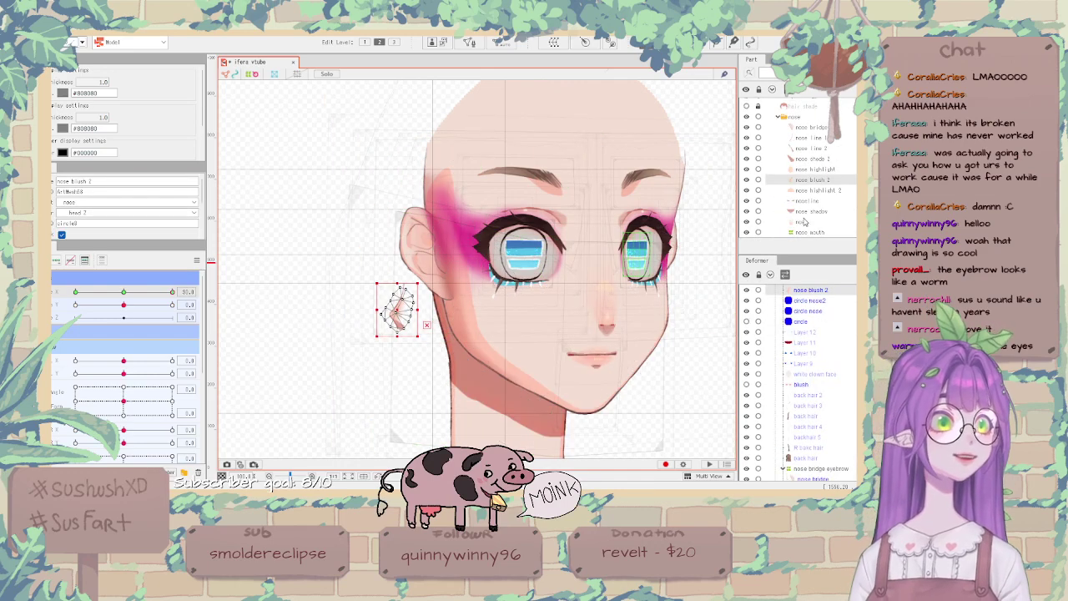
scroll(849, 380, up, 3)
shift+click(814, 335)
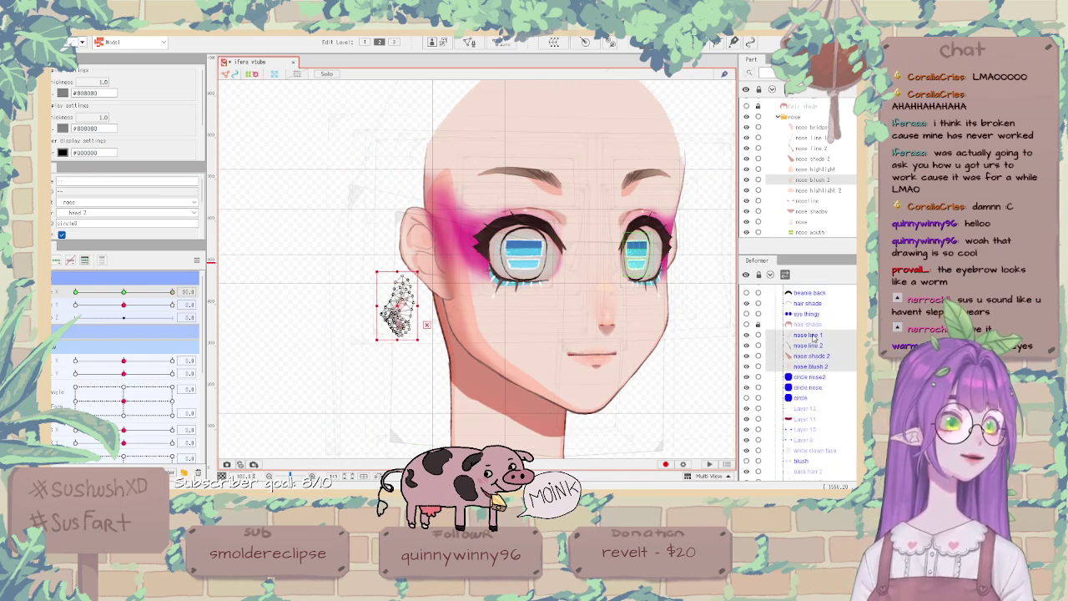
drag(397, 305, 503, 304)
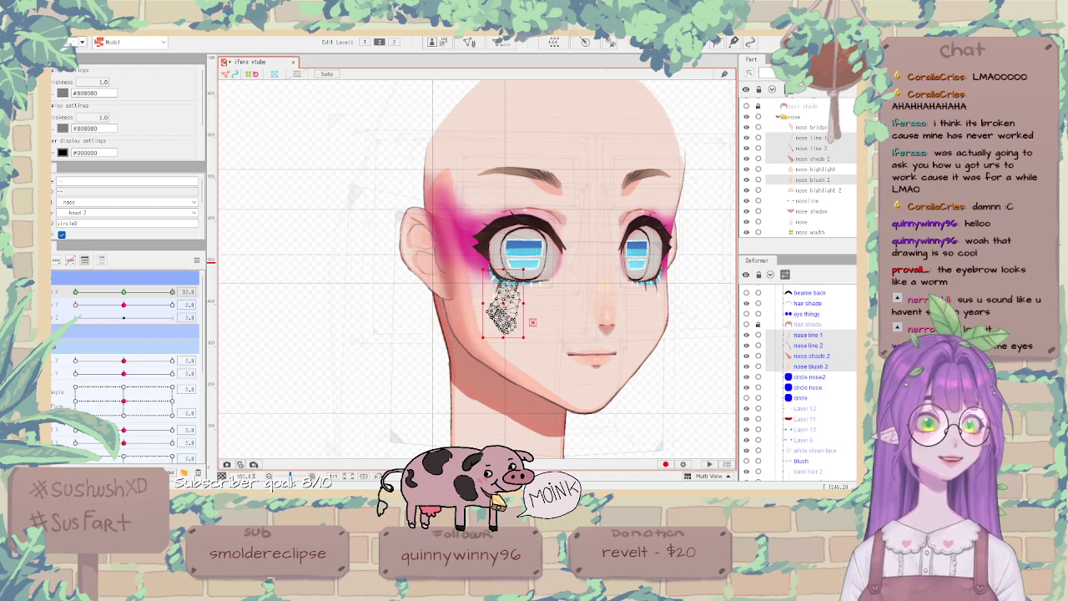
Check how the nose appears as the head turns from X 30 to X -30, inspecting the nose tip closely.
click(335, 312)
scroll(335, 313, up, 4)
scroll(455, 326, down, 6)
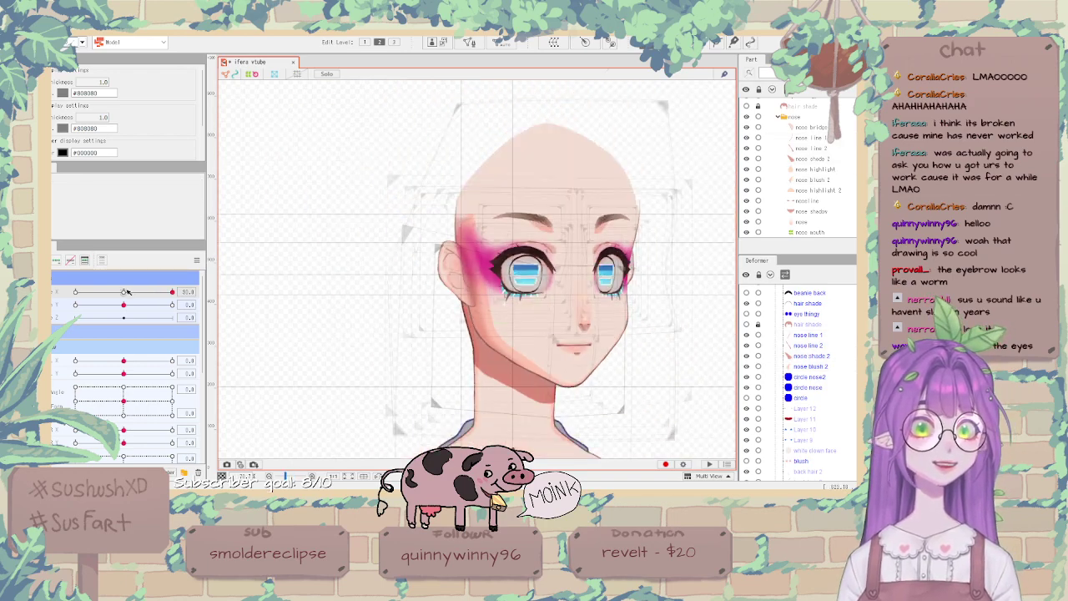
drag(127, 291, 170, 288)
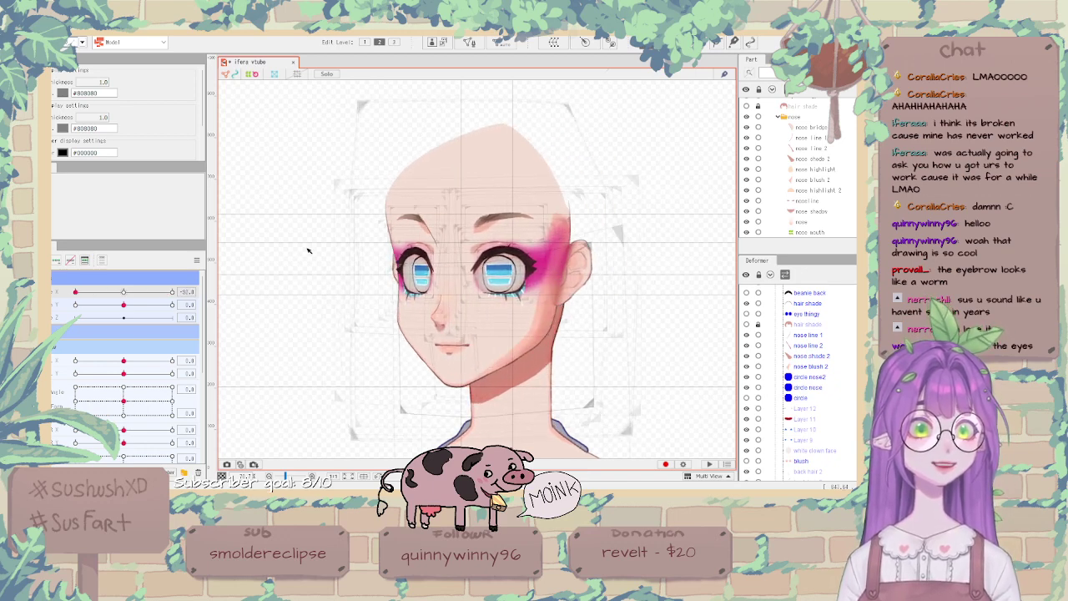
scroll(311, 251, down, 2)
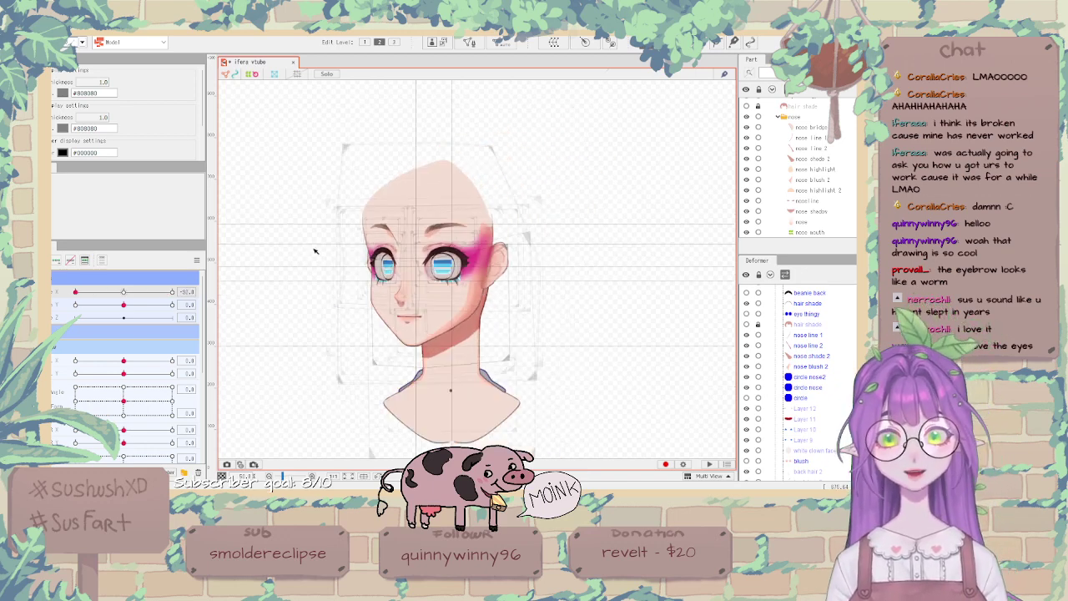
scroll(316, 251, up, 8)
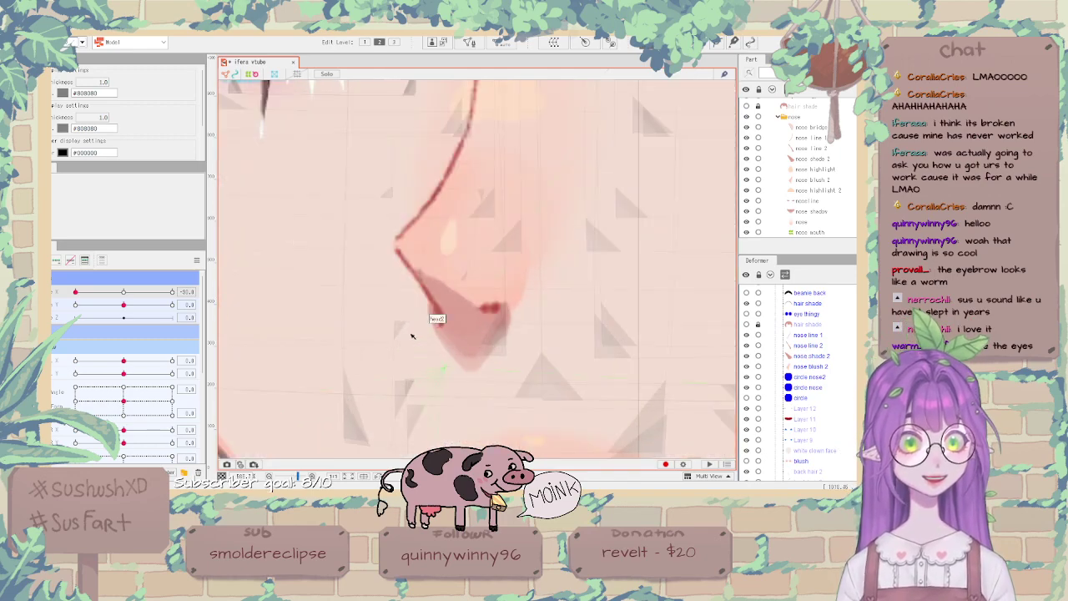
scroll(418, 284, down, 5)
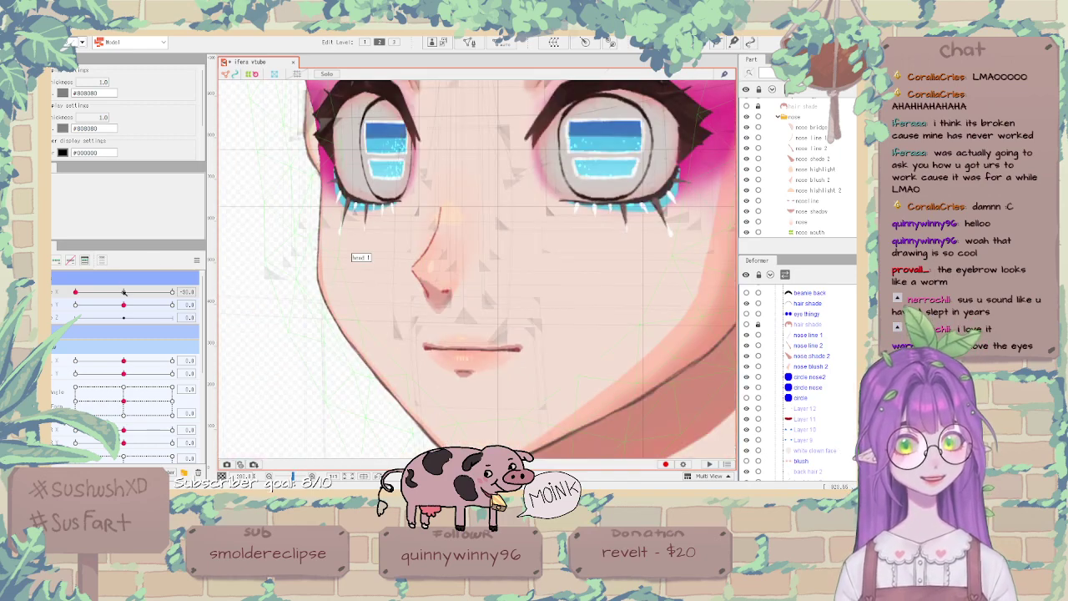
Brush-select the upper part of nose line 1 and, at X 0, tilt it and shift it slightly toward the nose's centre.
drag(124, 291, 103, 292)
scroll(507, 234, up, 3)
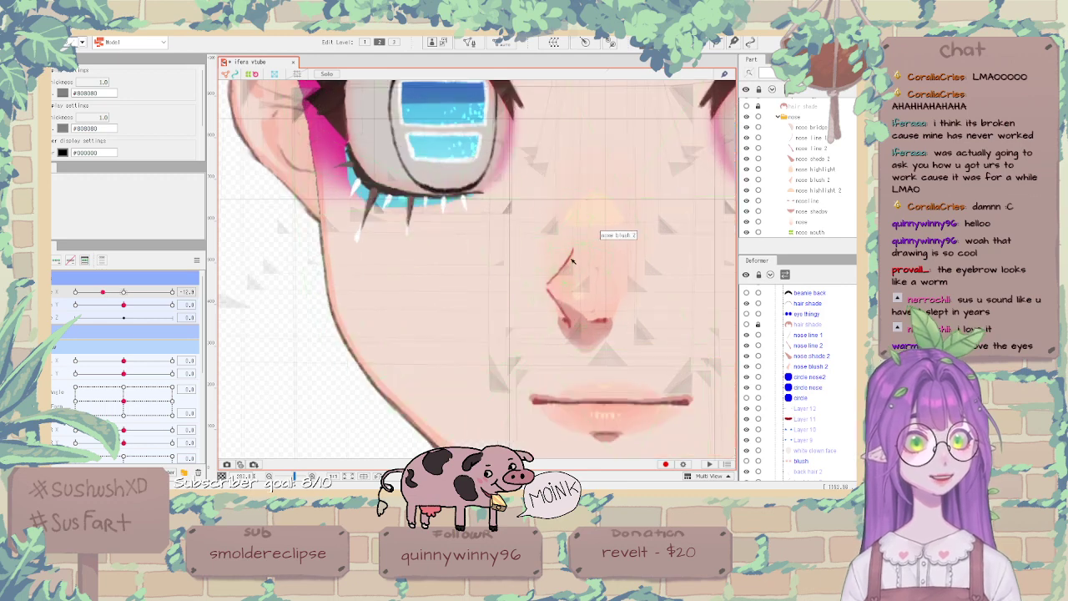
click(573, 262)
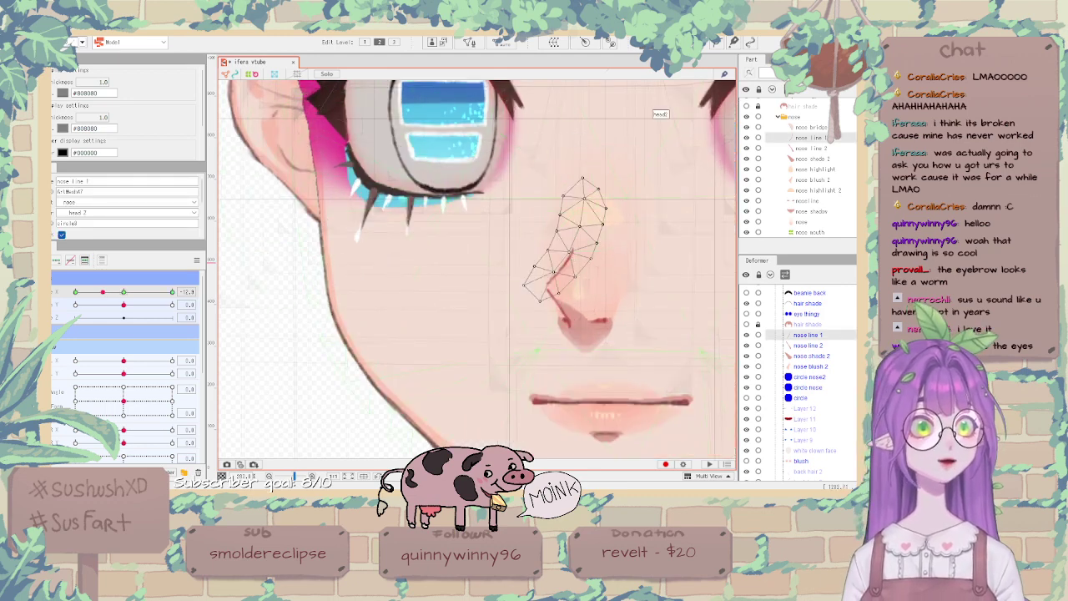
click(678, 42)
drag(627, 192, 607, 207)
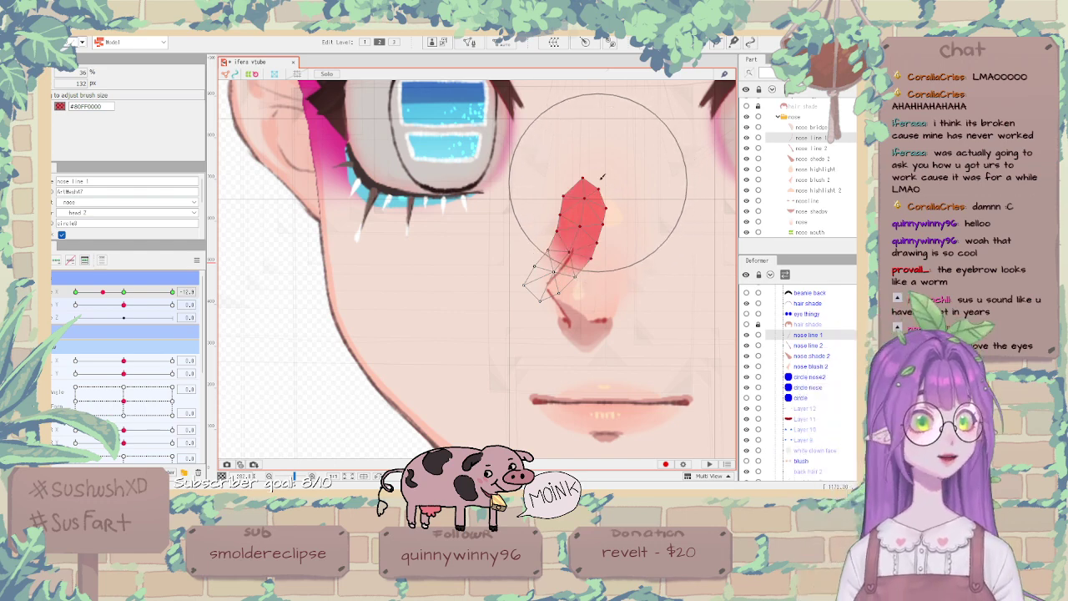
key(v)
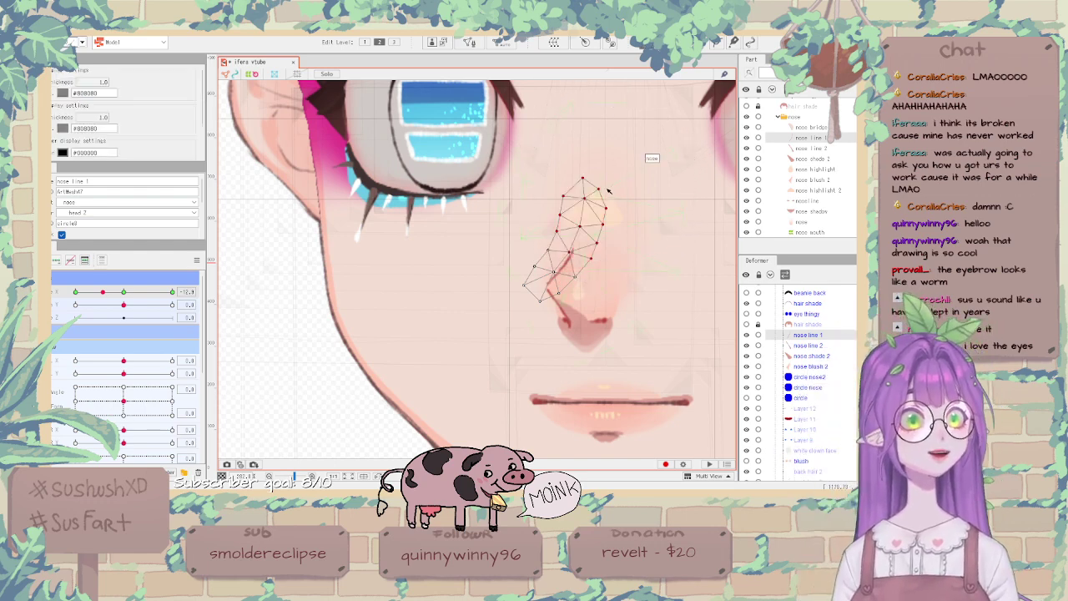
scroll(579, 210, down, 1)
scroll(680, 181, up, 1)
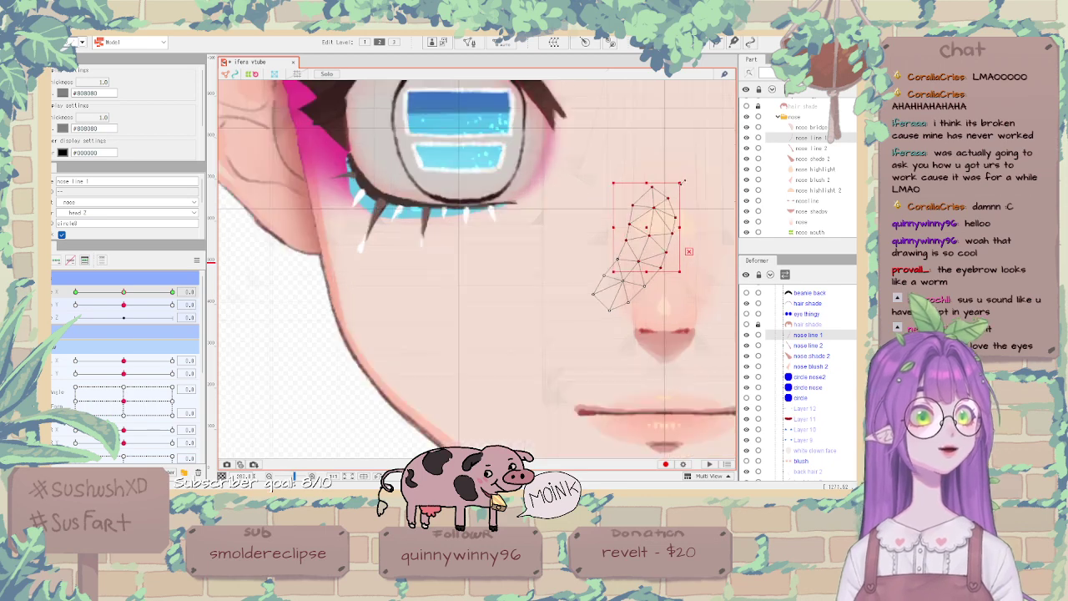
drag(684, 177, 691, 185)
drag(650, 227, 656, 228)
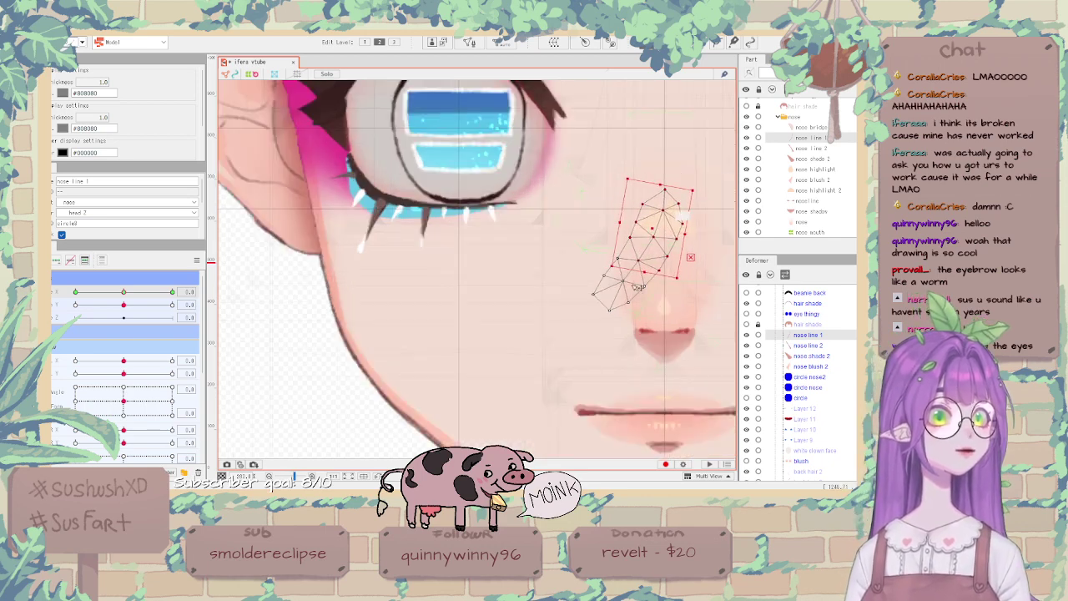
At X 0, brush-select the lower part of nose line 1, then rotate and shift it inward in line with the upper part.
key(b)
drag(615, 306, 624, 321)
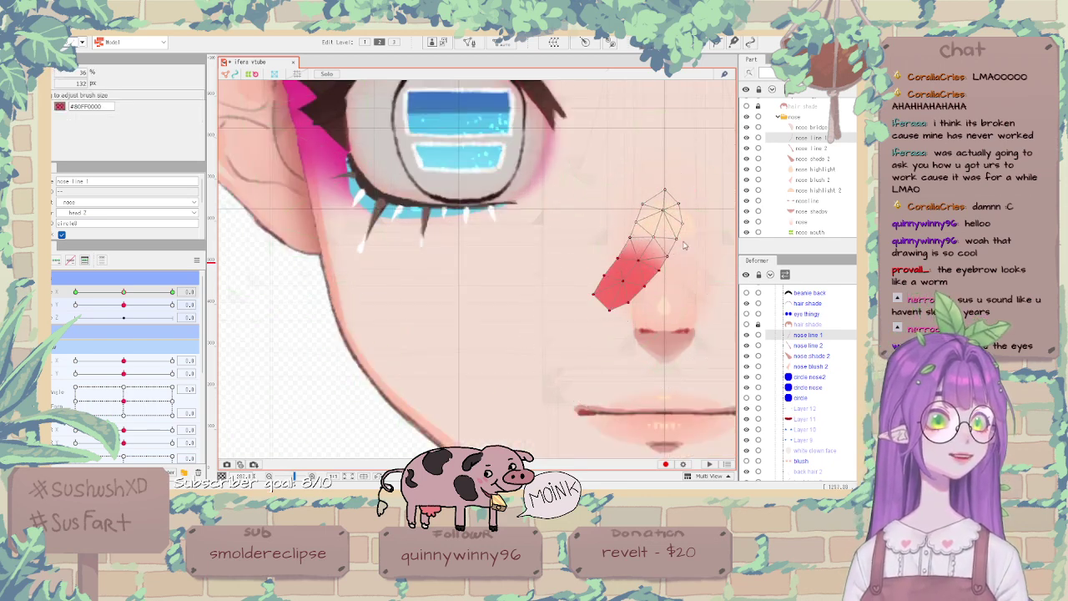
drag(675, 229, 668, 223)
drag(633, 280, 639, 279)
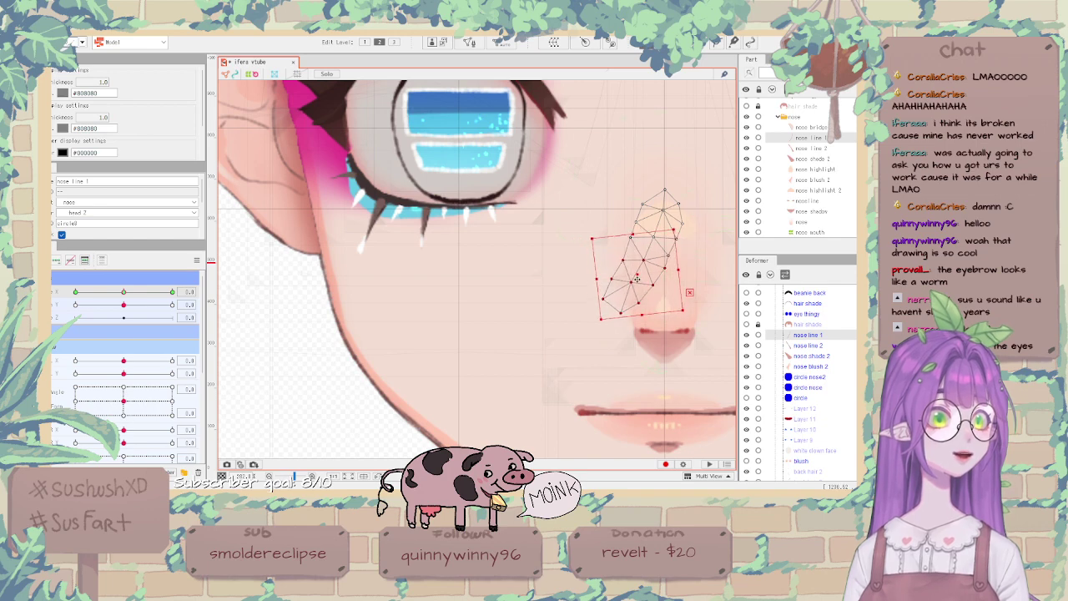
key(b)
drag(614, 357, 630, 349)
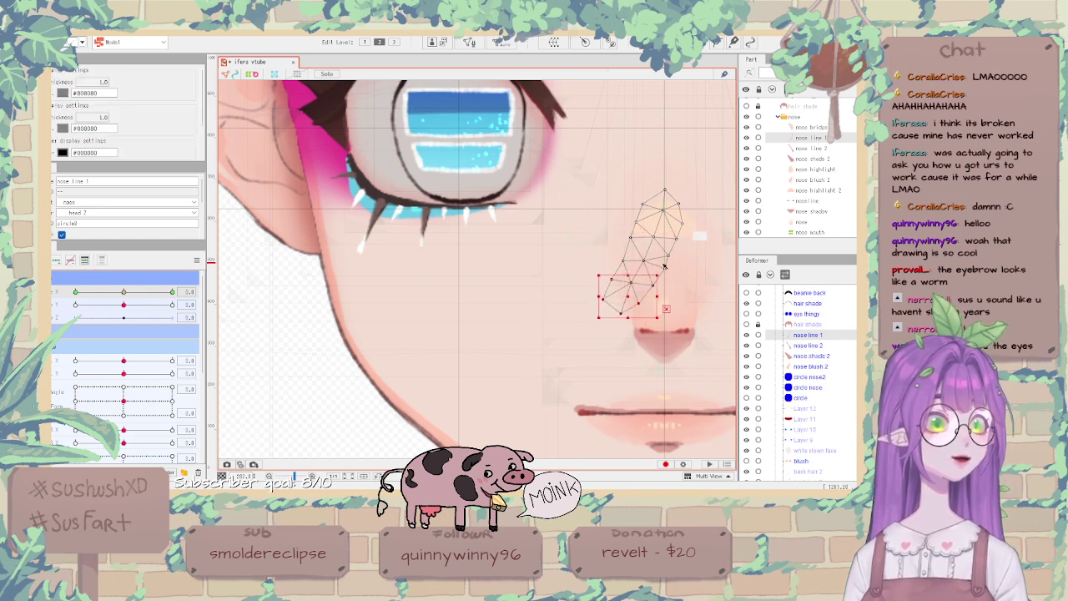
scroll(646, 311, down, 2)
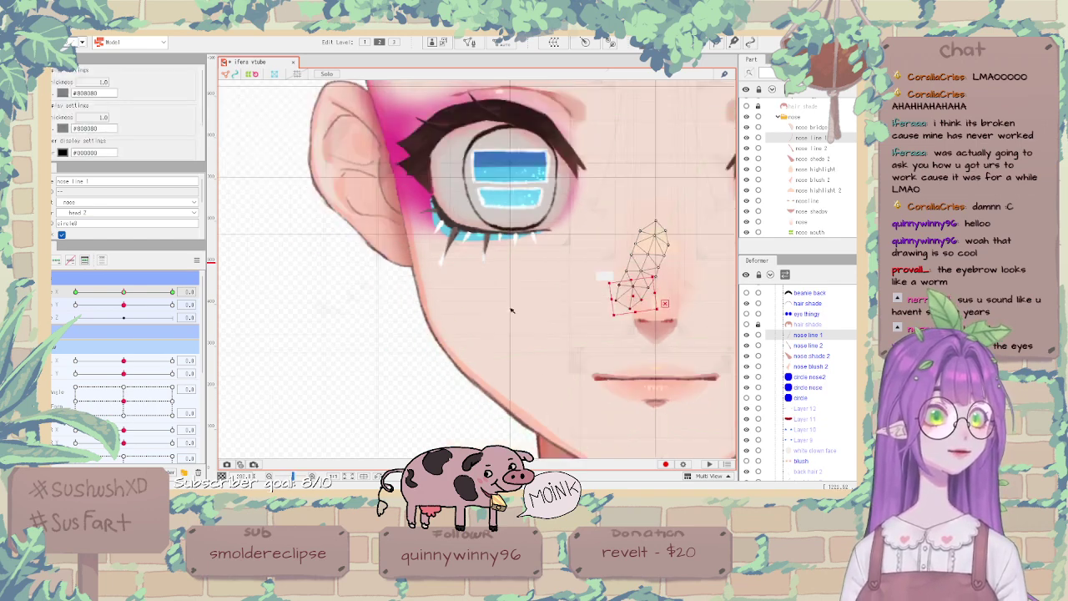
Check the reshaped nose line at X -30, hide circle nose2 to switch off its masking, and return the head near X 0.
click(257, 331)
drag(126, 291, 72, 287)
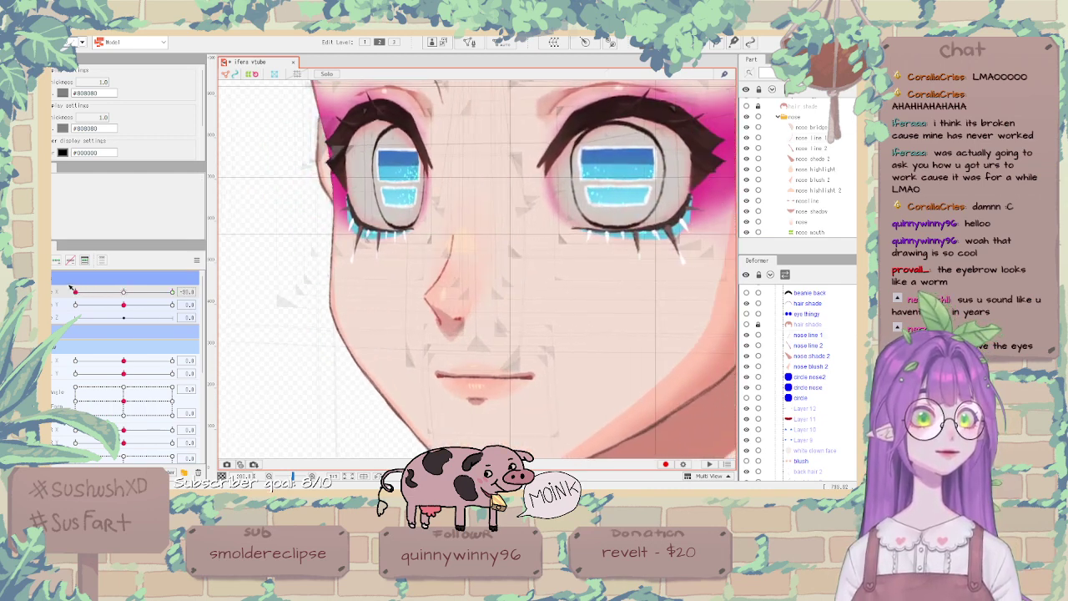
click(748, 388)
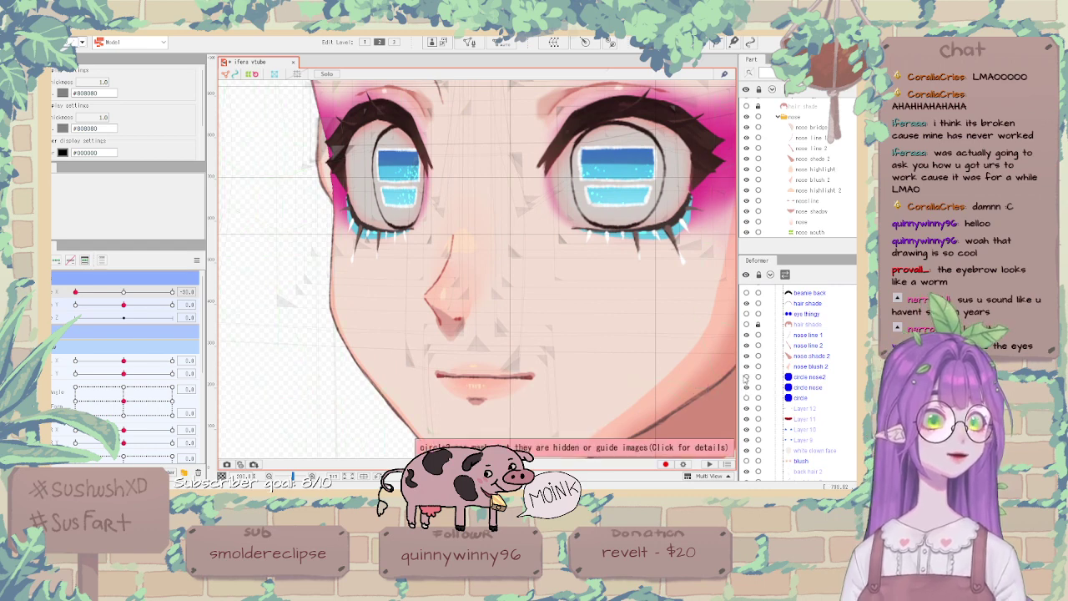
click(123, 292)
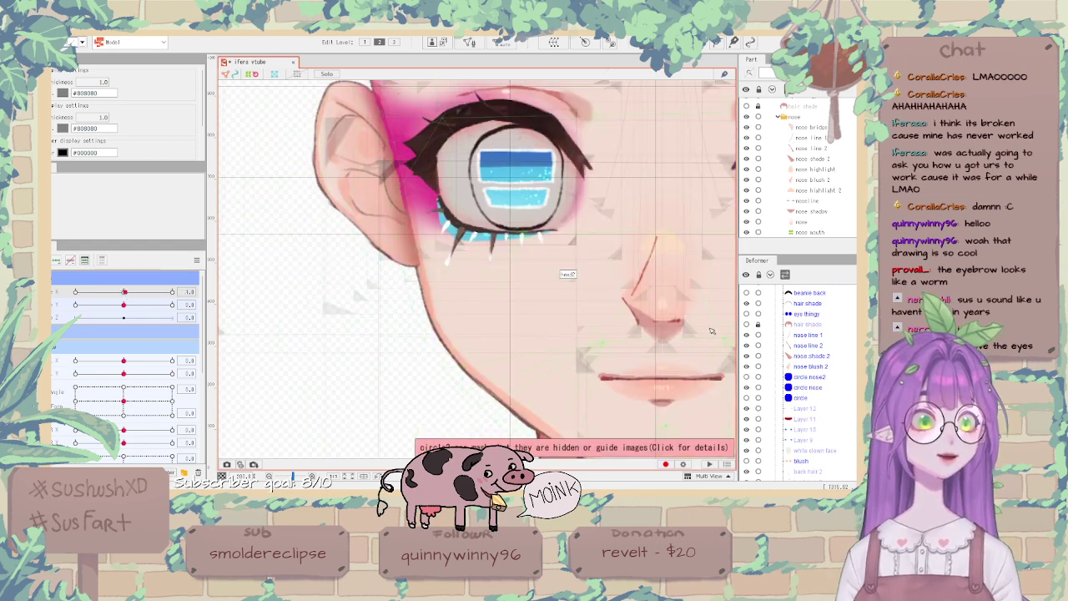
Brush-select nose line 2 and, at X 0, rotate and shift it so it joins the lower end of nose line 1.
scroll(712, 331, up, 4)
click(557, 277)
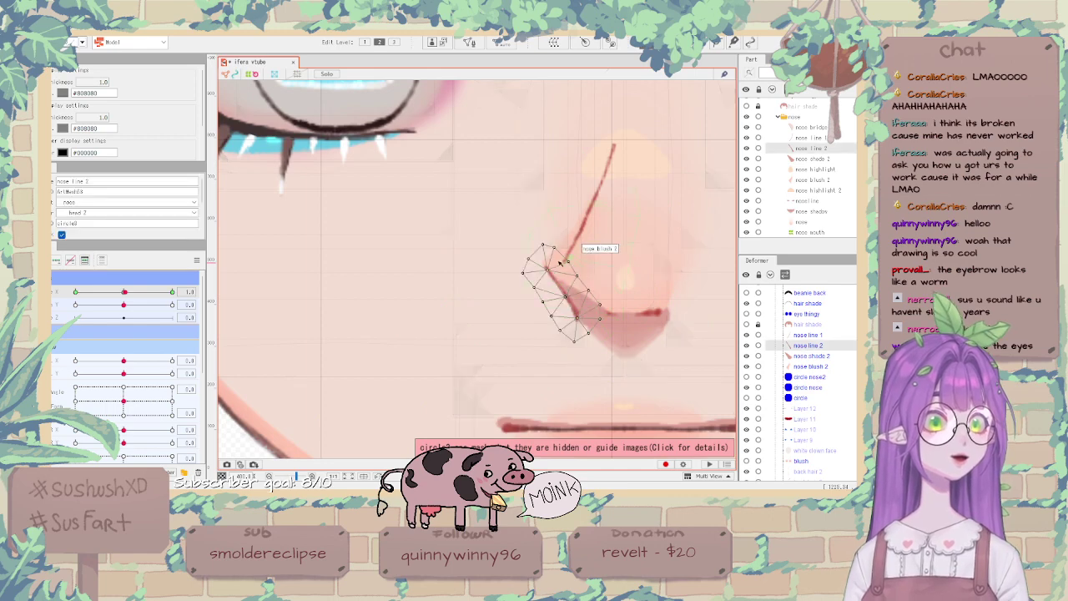
key(b)
key(b)
key(b)
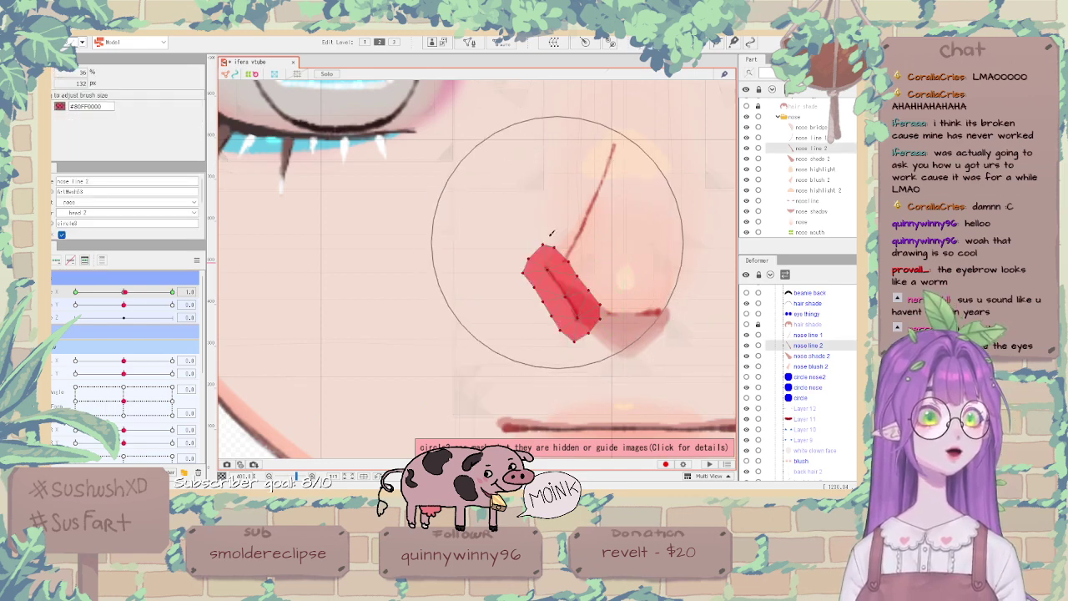
key(v)
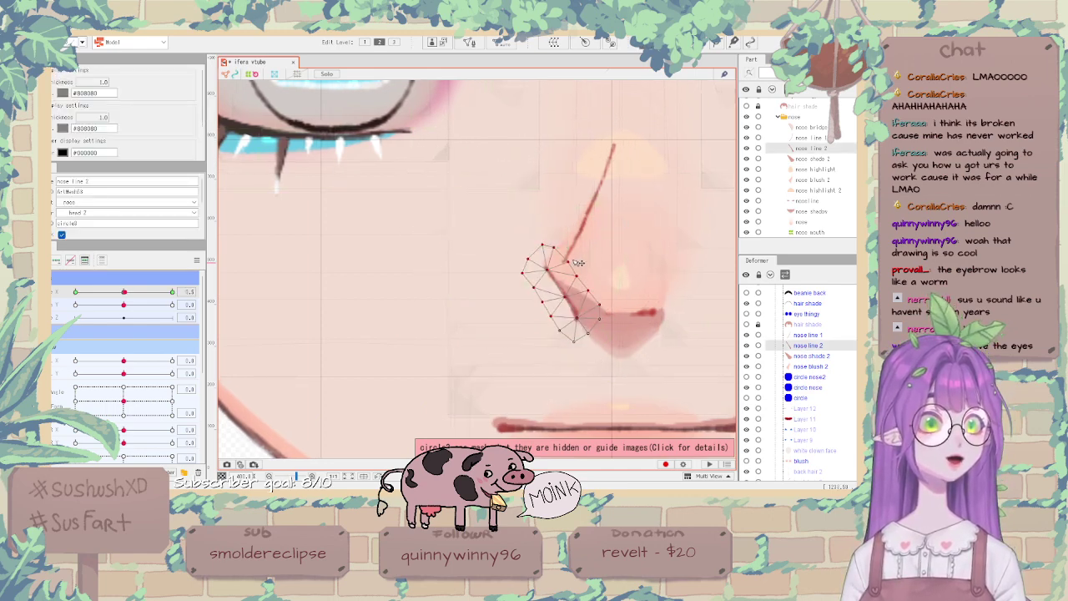
click(578, 263)
drag(612, 236, 615, 333)
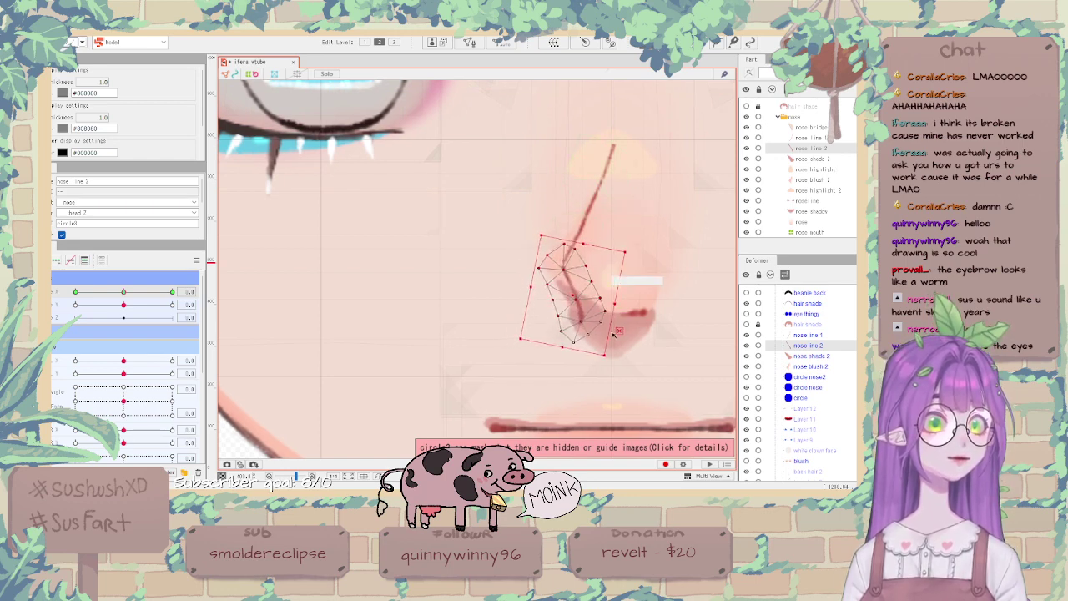
Brush-select the upper part of nose shade 2 and, at X 0, shift it inward to follow nose line 2.
click(639, 322)
key(b)
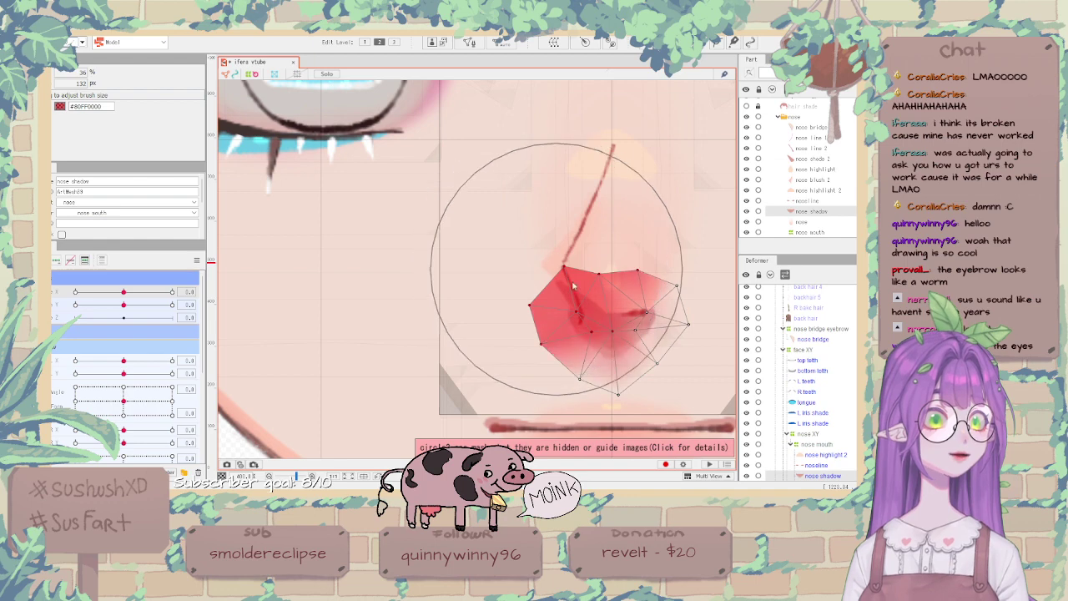
key(v)
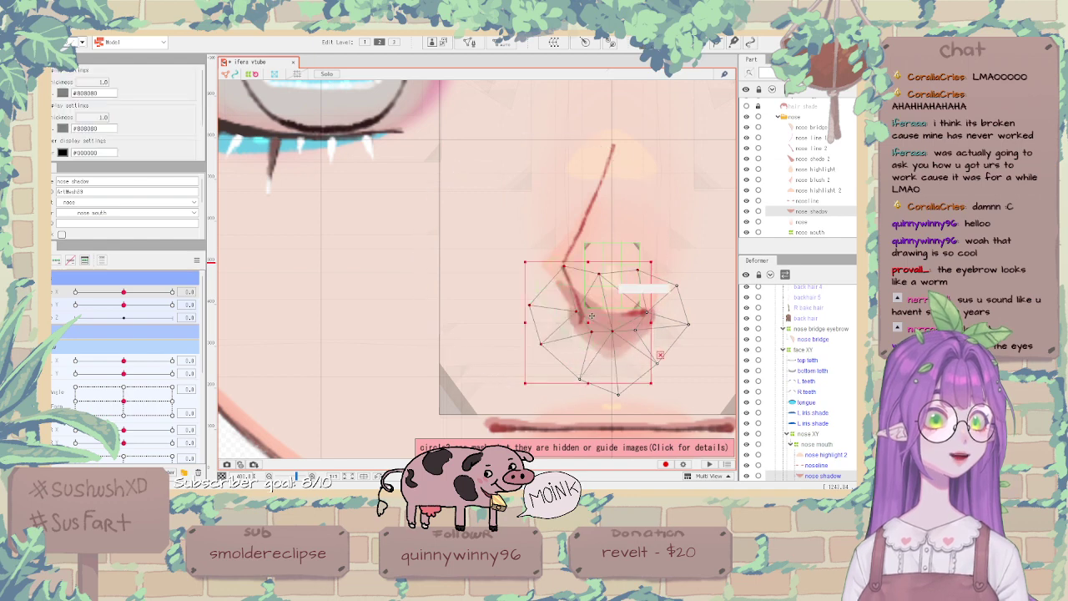
click(814, 160)
key(b)
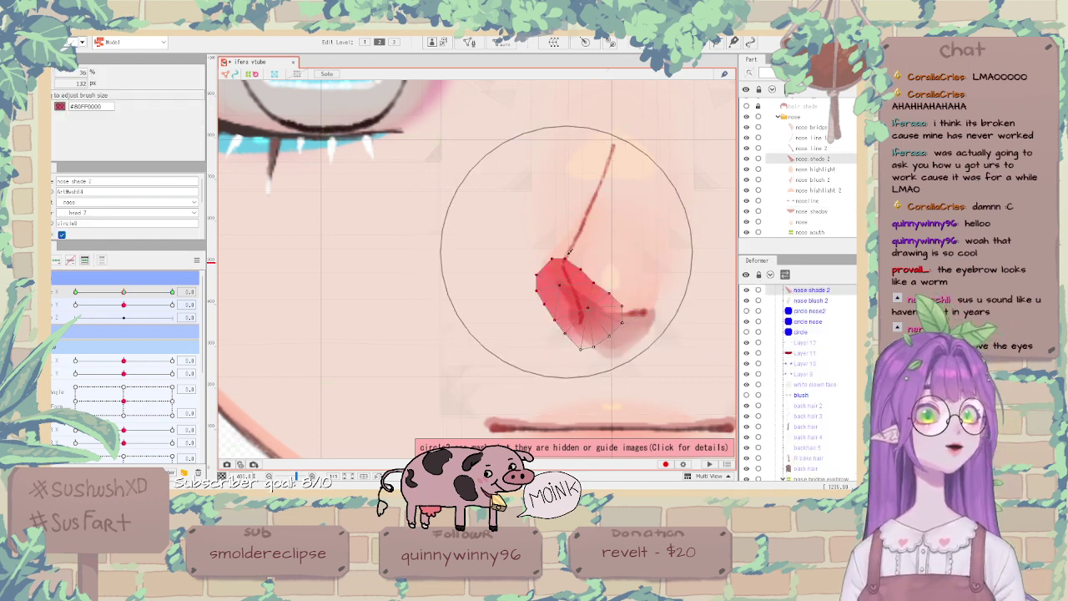
drag(518, 178, 511, 175)
click(544, 245)
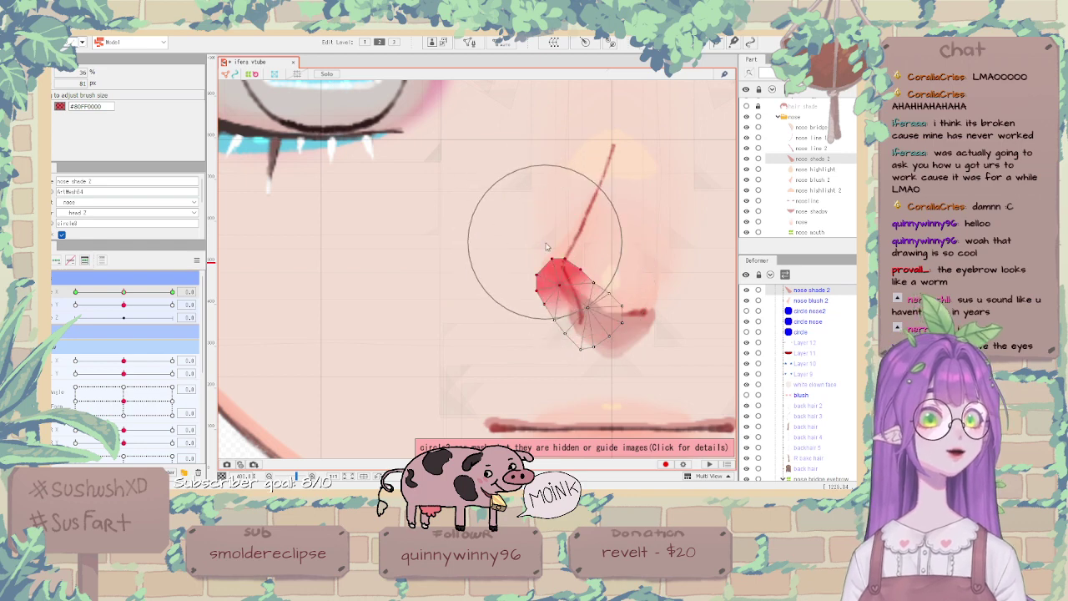
key(v)
drag(568, 294, 581, 292)
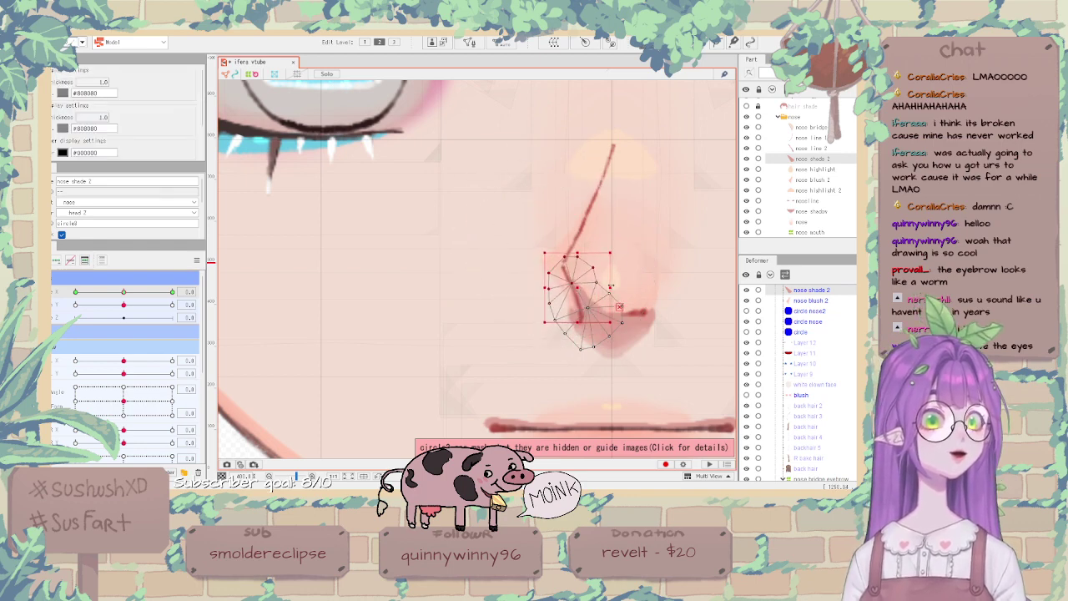
click(589, 309)
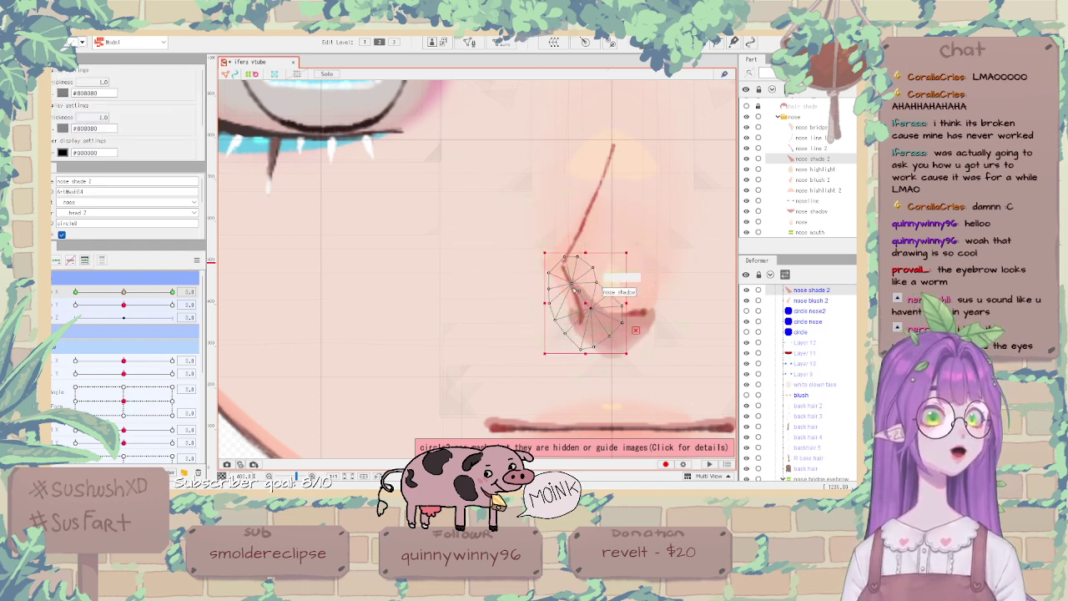
Shift nose blush 2 toward the nose's centre at X 0, then brush-select its upper part, tilt it and shift it slightly.
click(584, 240)
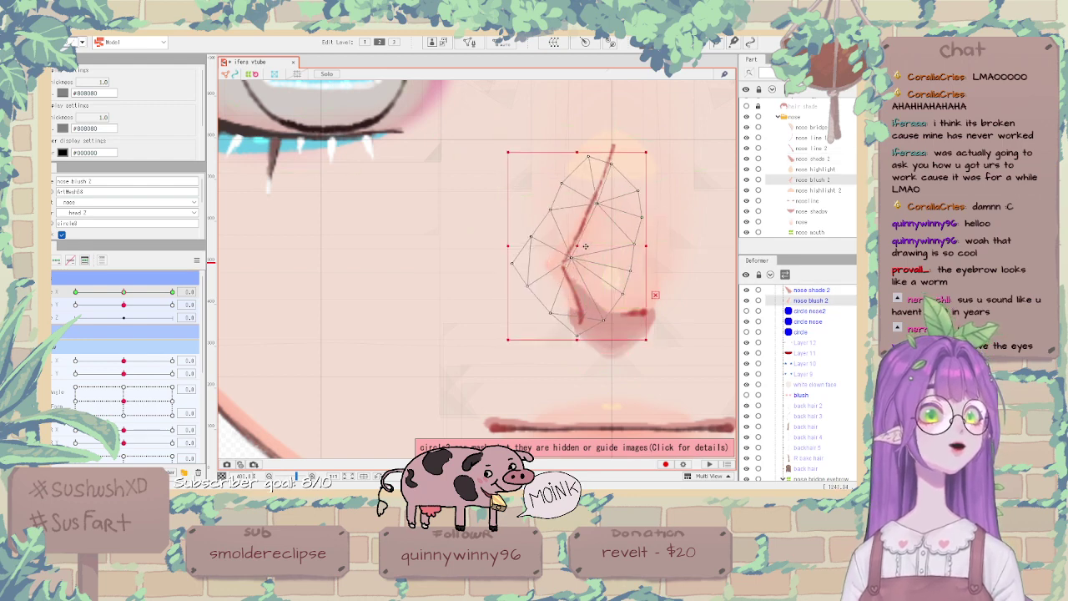
drag(586, 246, 600, 247)
key(b)
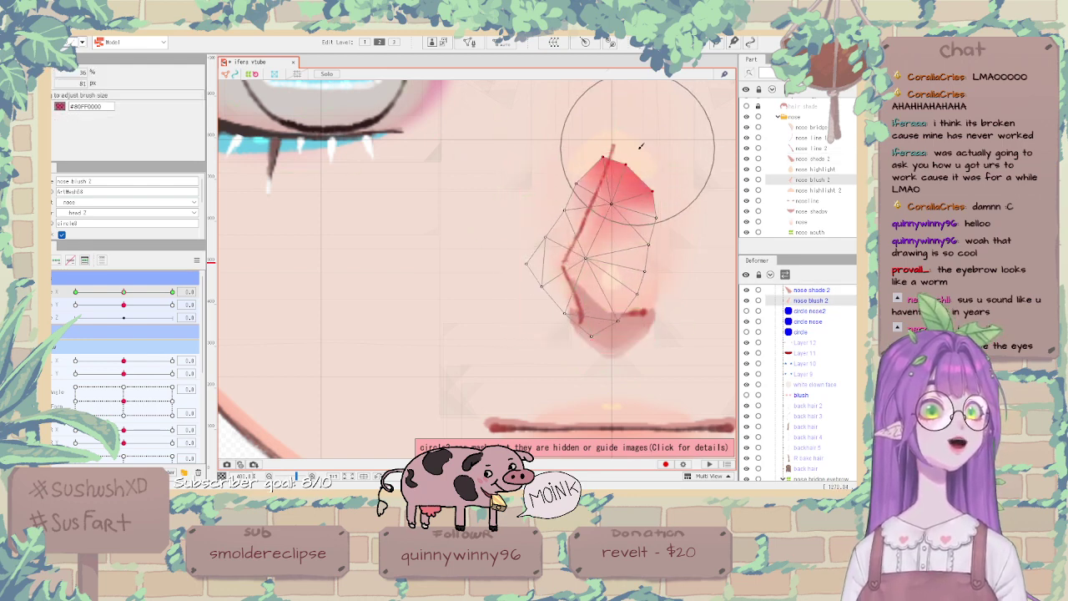
key(v)
drag(658, 144, 648, 137)
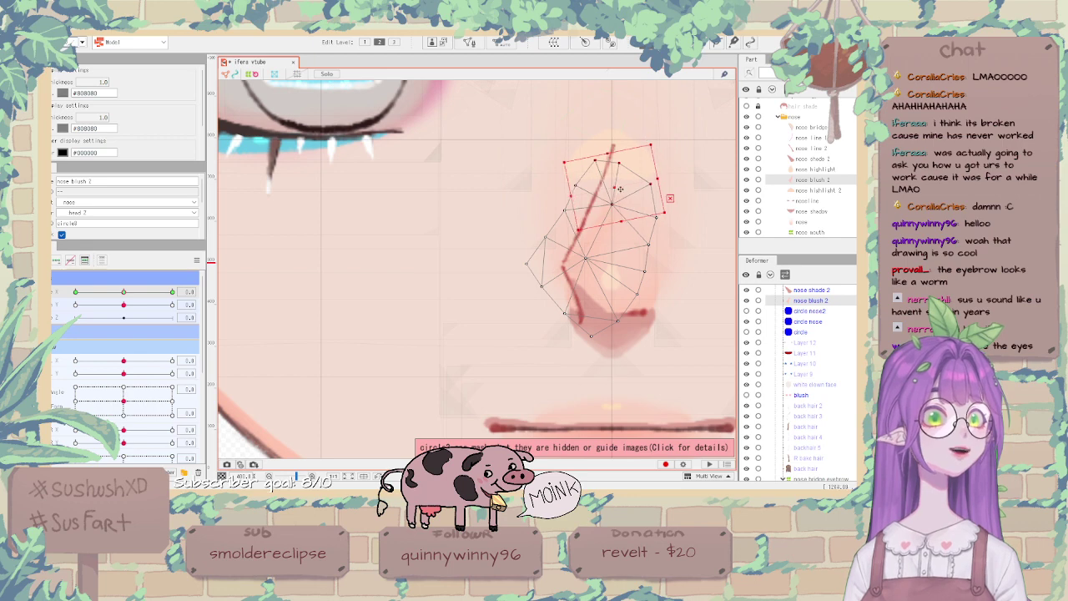
mouse_move(627, 184)
mouse_down()
mouse_move(615, 178)
mouse_move(607, 208)
mouse_up()
Check the nose at X -30, show circle nose2 to switch its masking back on, and inspect the line transition around X -12.
key(b)
scroll(608, 208, down, 3)
click(357, 262)
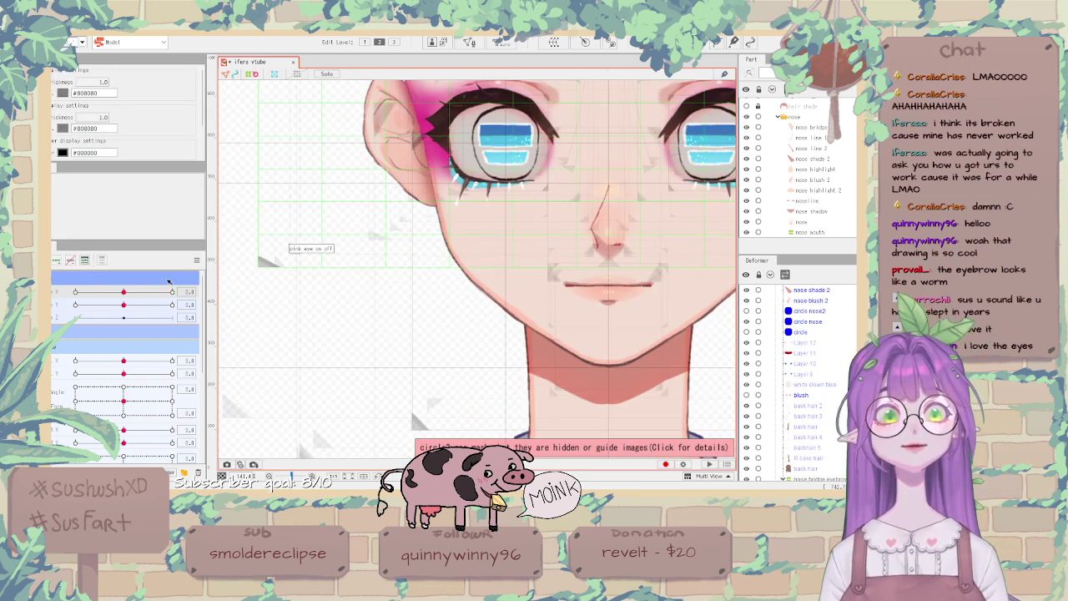
drag(124, 291, 62, 288)
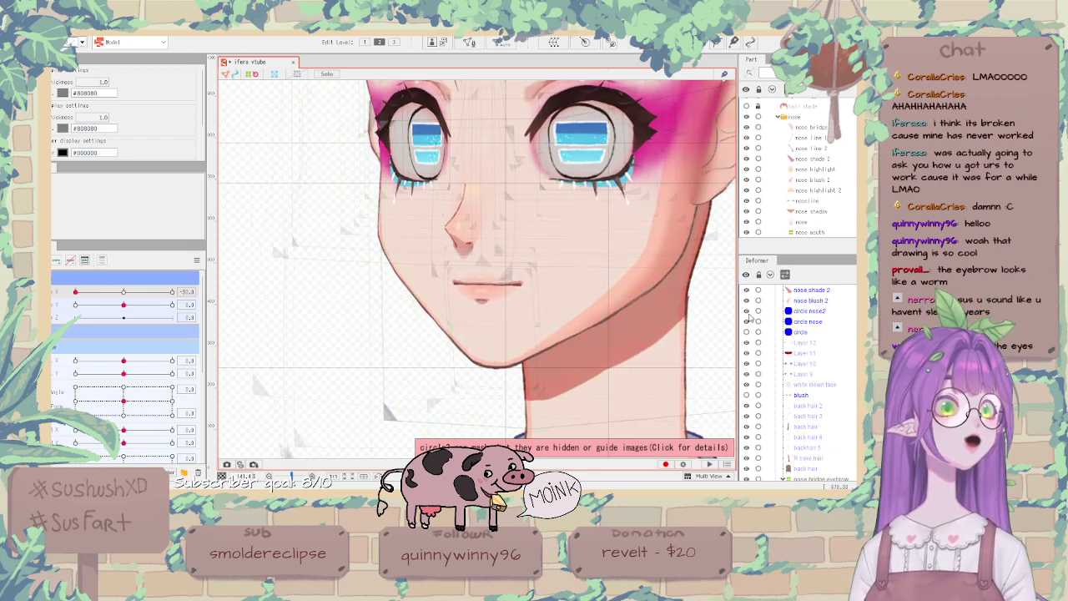
drag(76, 291, 105, 294)
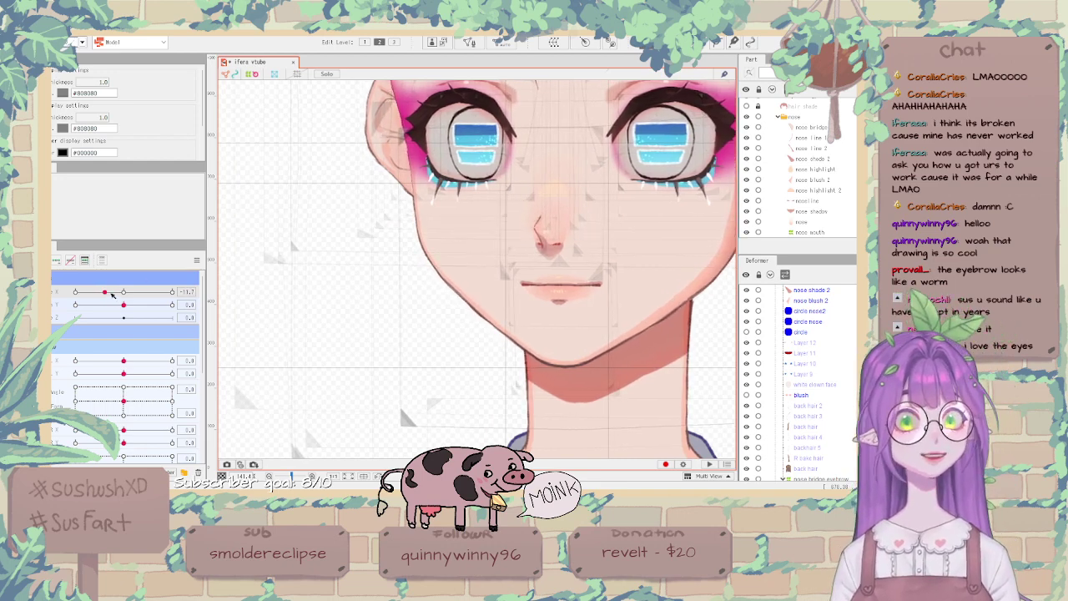
scroll(552, 241, up, 5)
scroll(555, 244, down, 8)
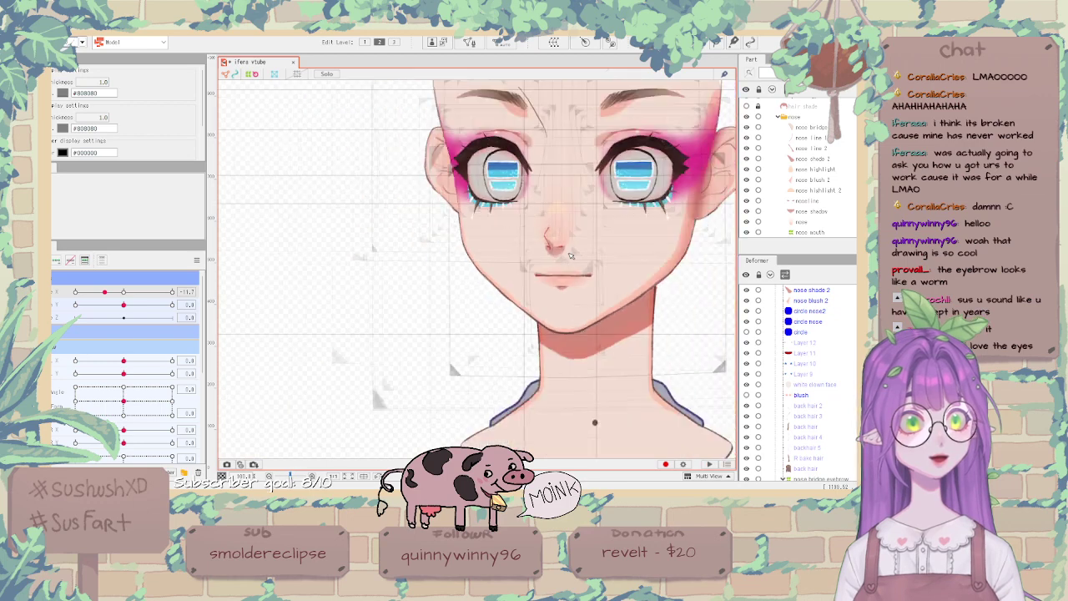
scroll(567, 251, up, 4)
scroll(567, 251, down, 2)
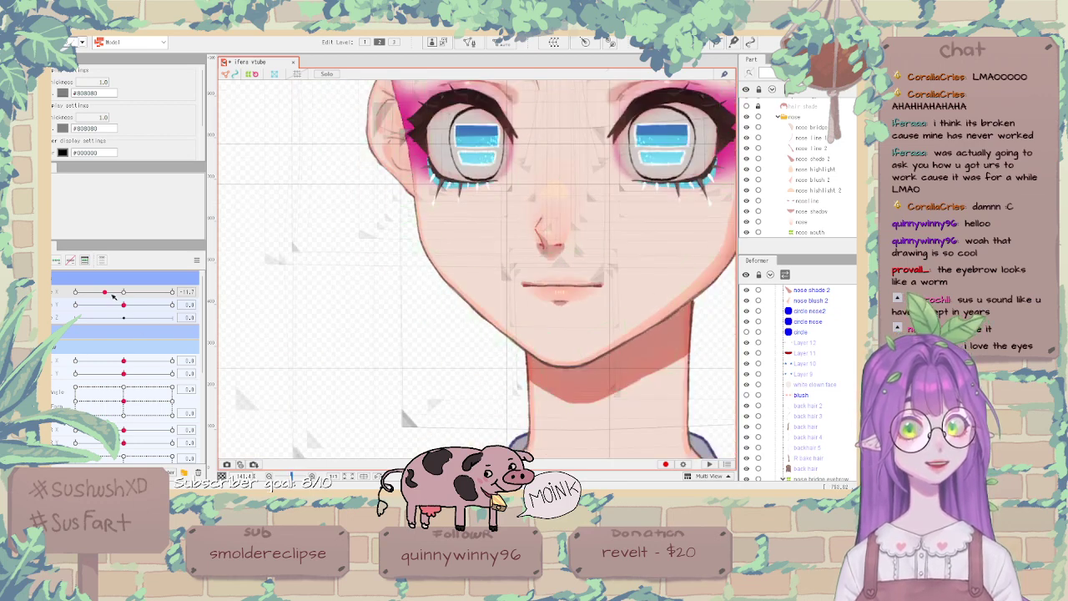
drag(114, 295, 101, 291)
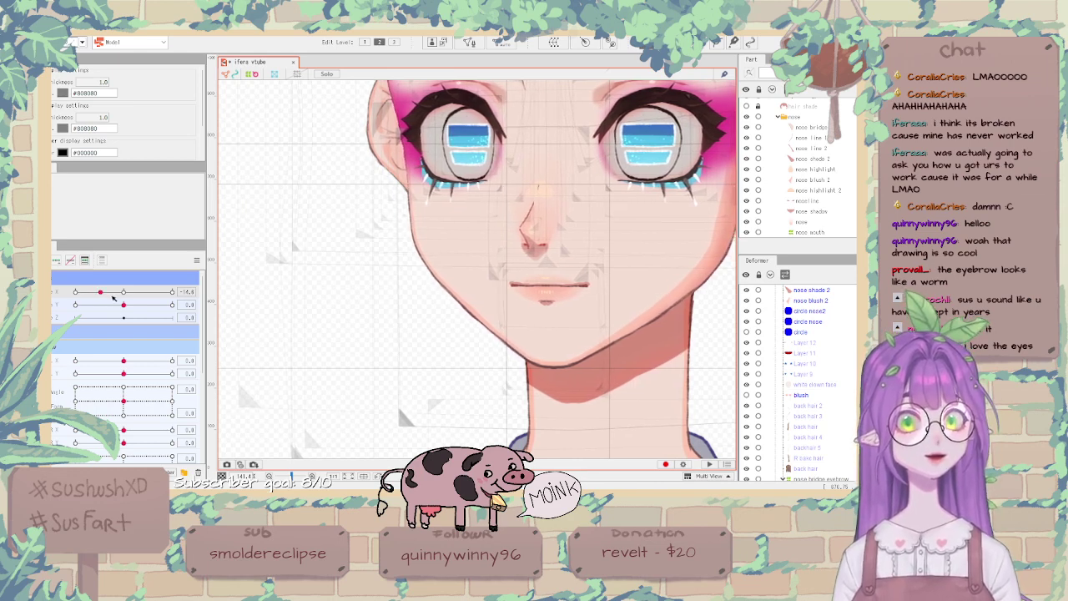
mouse_move(100, 292)
mouse_down()
mouse_move(122, 294)
mouse_move(90, 296)
mouse_move(105, 297)
mouse_up()
scroll(389, 243, down, 2)
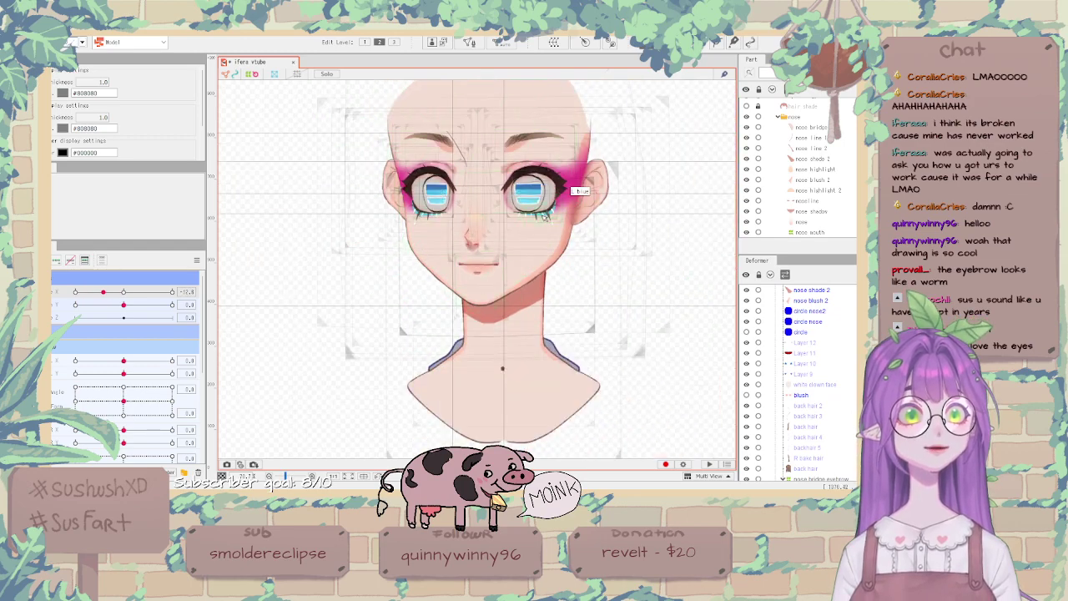
scroll(546, 219, up, 1)
scroll(494, 254, down, 1)
scroll(494, 253, up, 5)
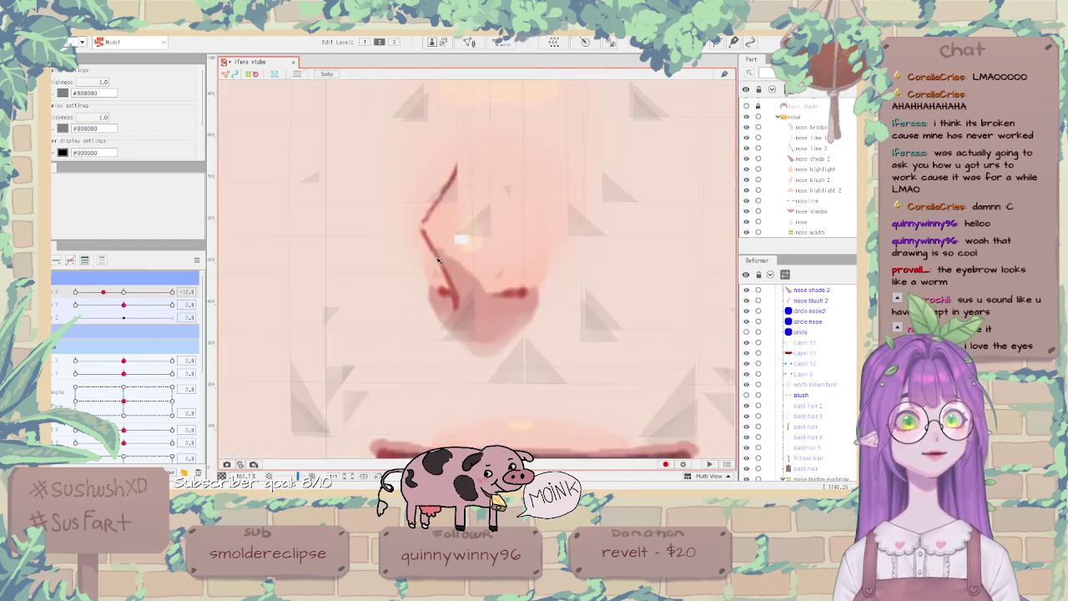
Brush-select the upper part of nose line 2, shift it slightly outward at X 0, and check the line around X -12.
click(428, 238)
key(b)
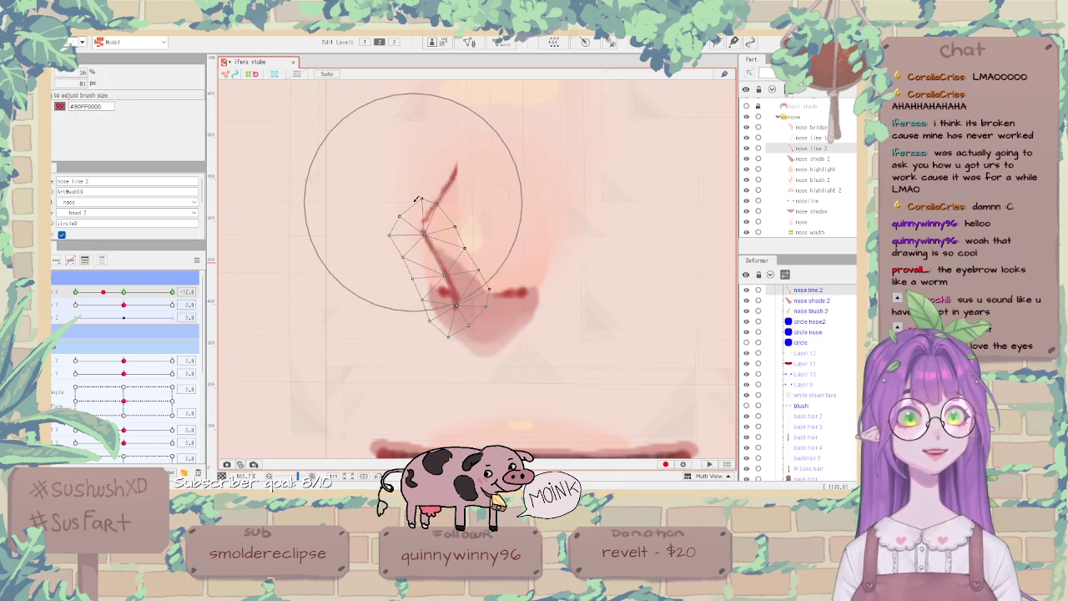
drag(413, 202, 422, 182)
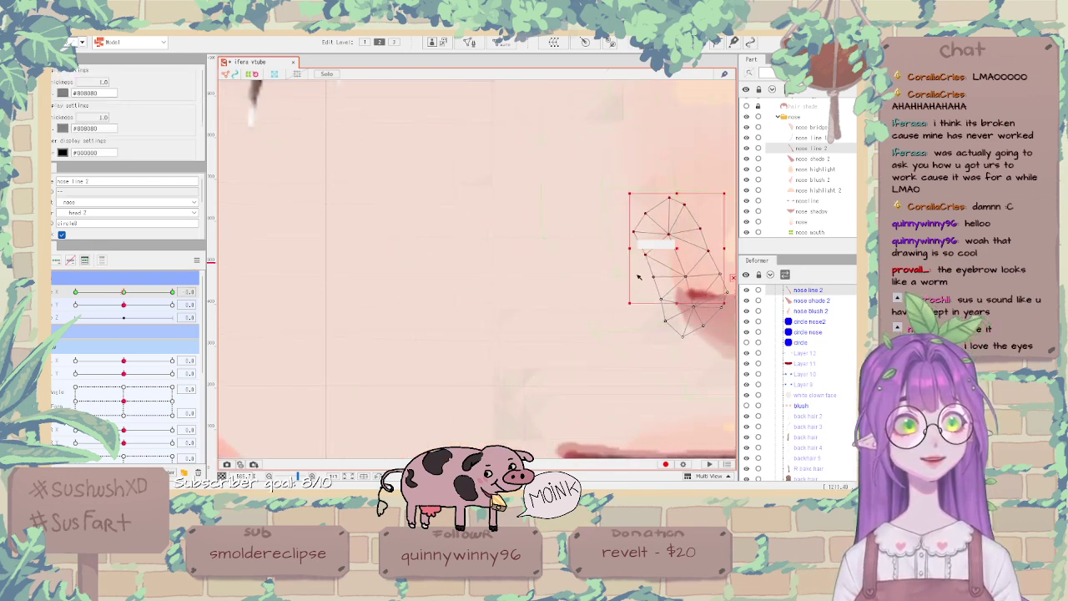
drag(678, 237, 679, 215)
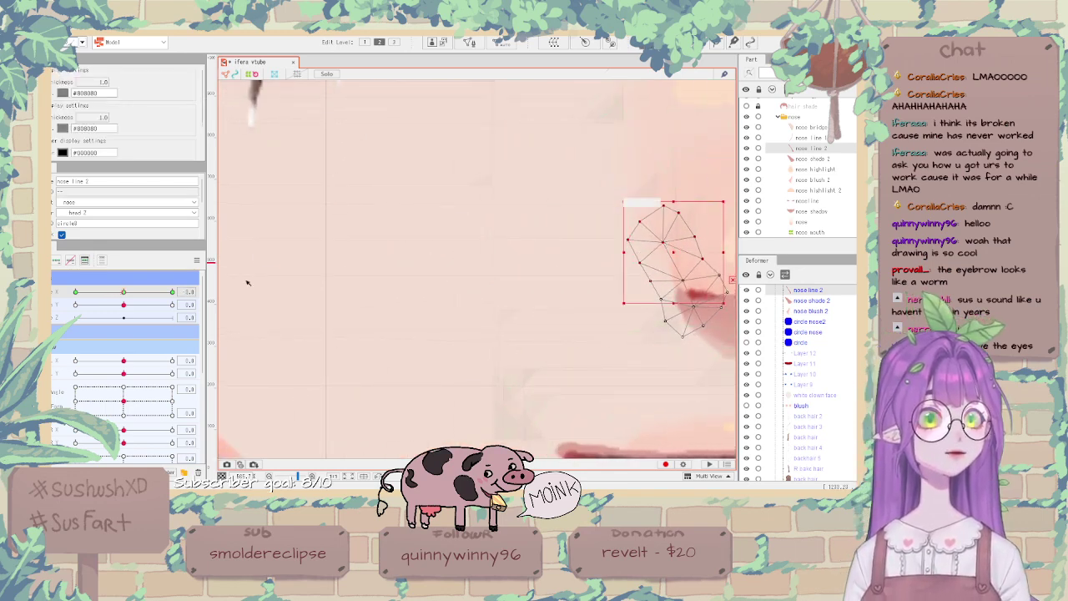
drag(116, 294, 104, 293)
Try rotating the brush-selected lower part of nose line 1 and shifting it toward the nose's centre at X 0.
click(440, 195)
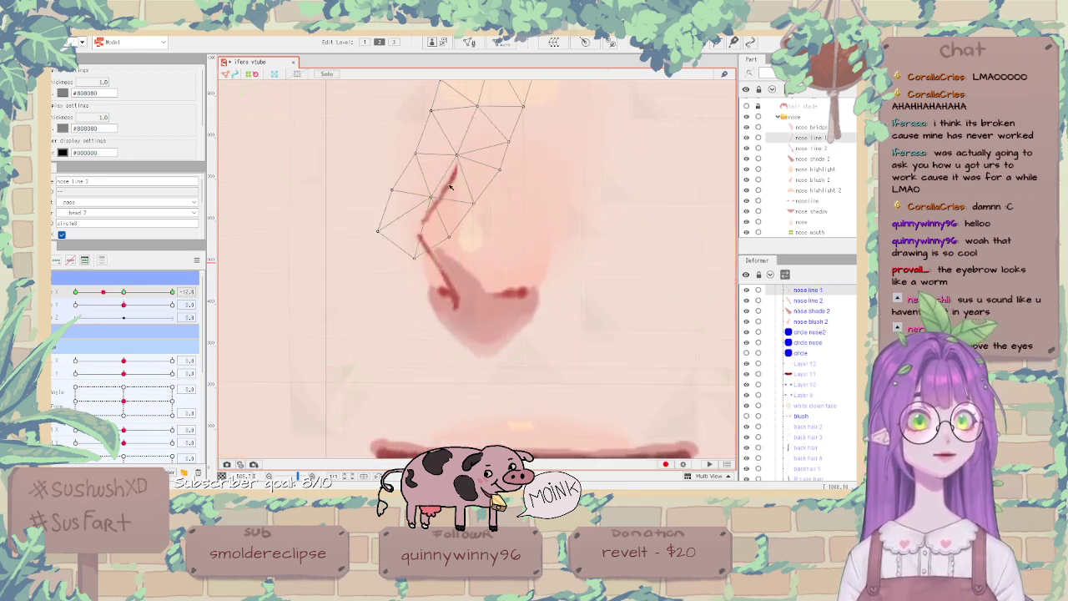
key(b)
key(b)
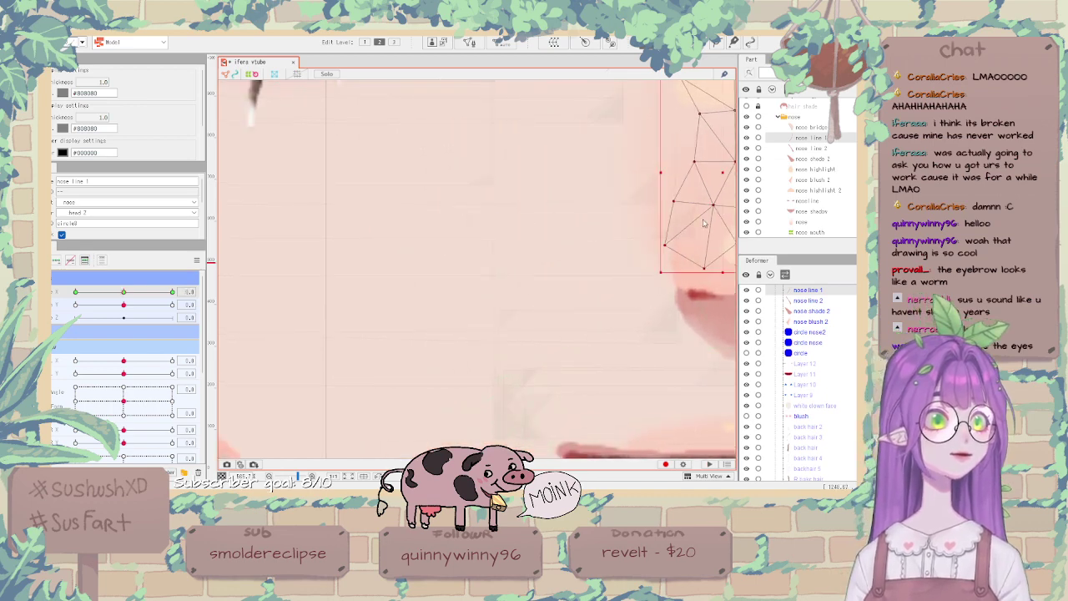
key(b)
drag(548, 251, 456, 272)
drag(583, 317, 585, 263)
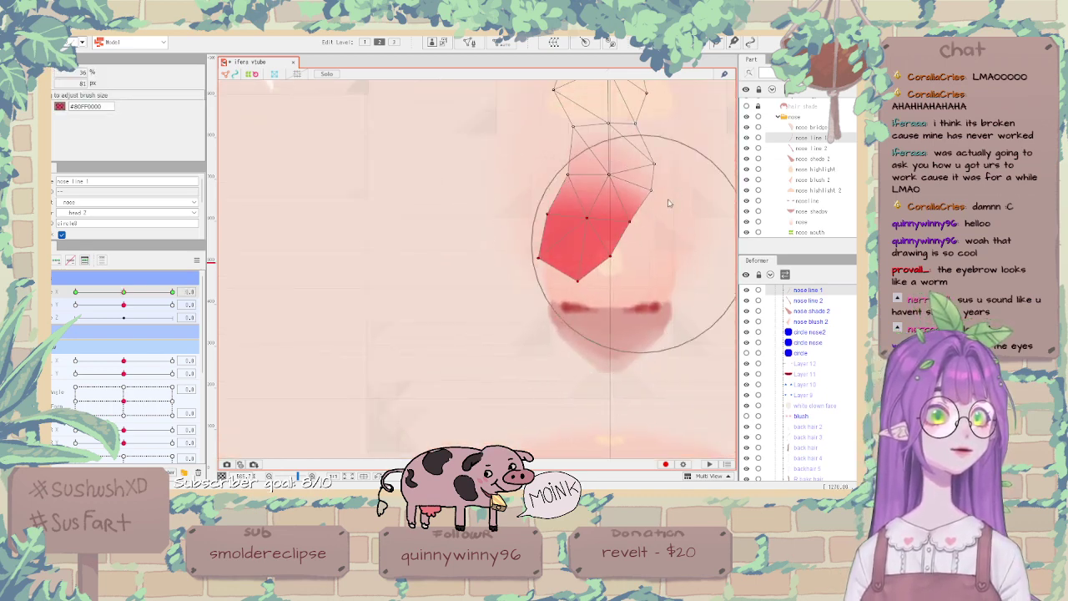
key(b)
drag(658, 165, 643, 154)
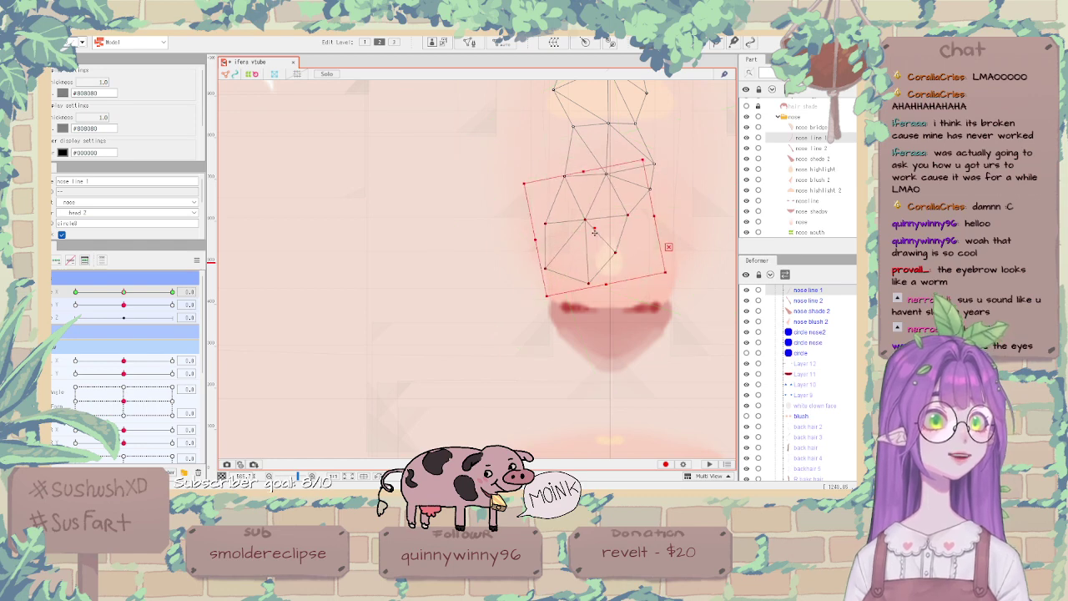
drag(591, 231, 612, 235)
Sweep the head between X 0, about -12 and -30 to examine how the nose lines appear during the turn.
scroll(612, 235, down, 5)
click(343, 276)
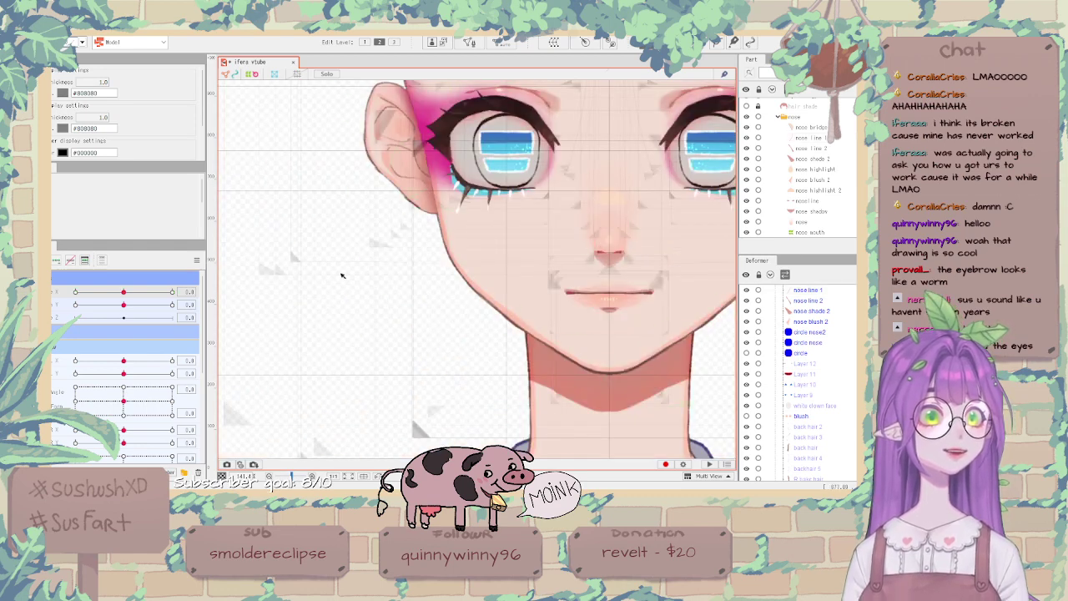
drag(121, 296, 73, 296)
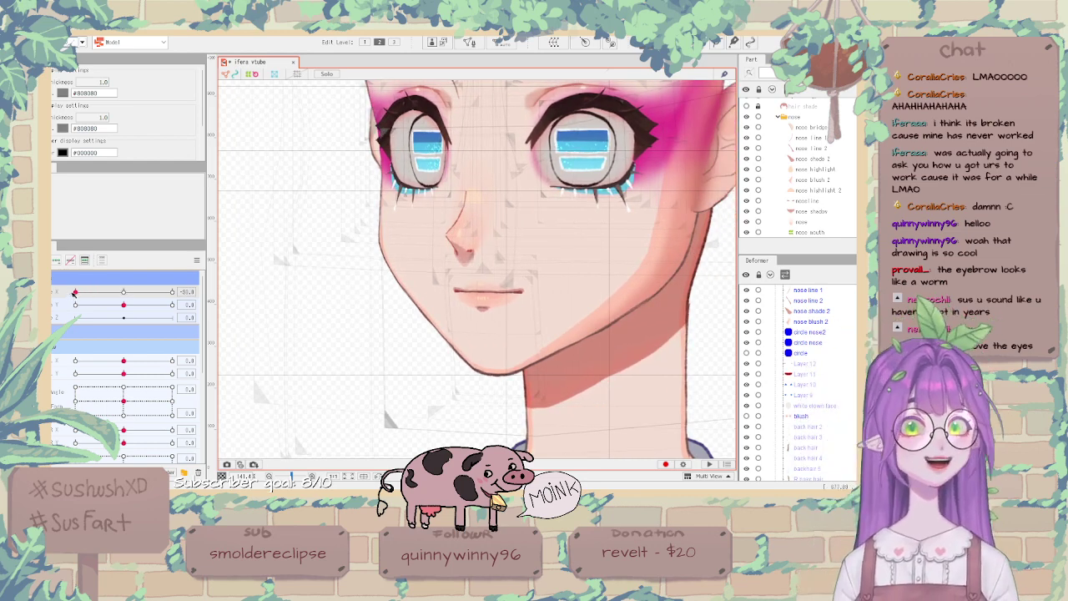
drag(74, 292, 104, 298)
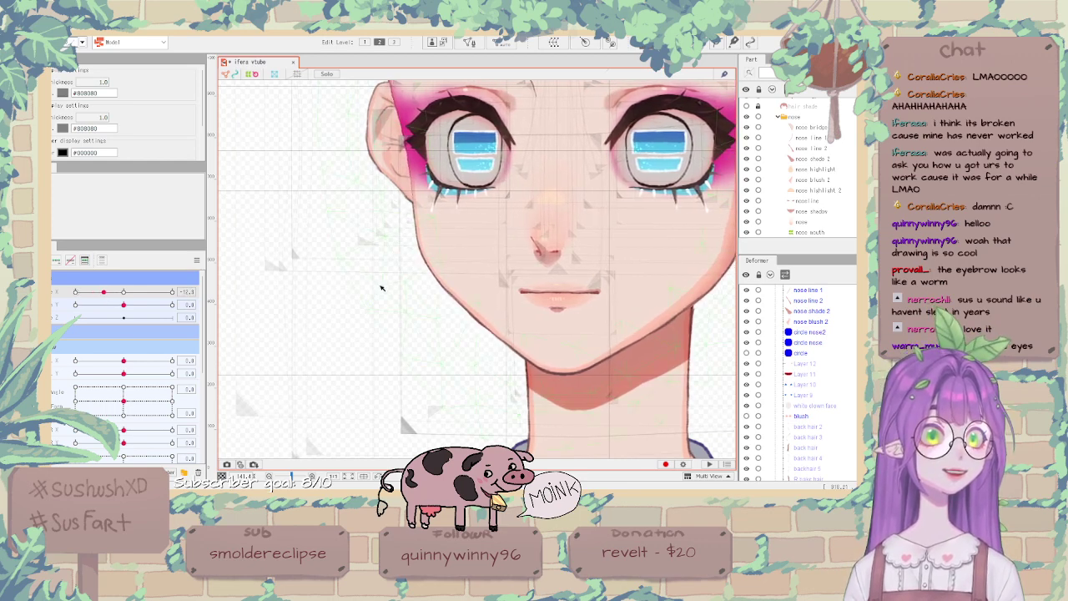
scroll(382, 288, down, 2)
drag(113, 294, 74, 293)
scroll(449, 249, up, 5)
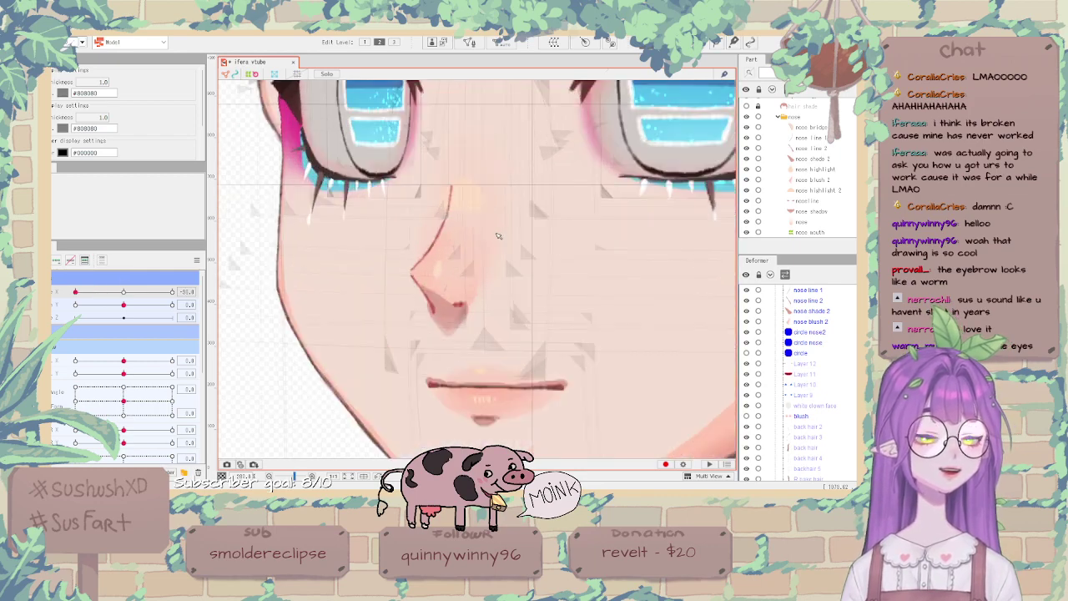
Undo the last reshaping of nose line 1's lower part.
key(ctrl+z)
scroll(439, 248, down, 2)
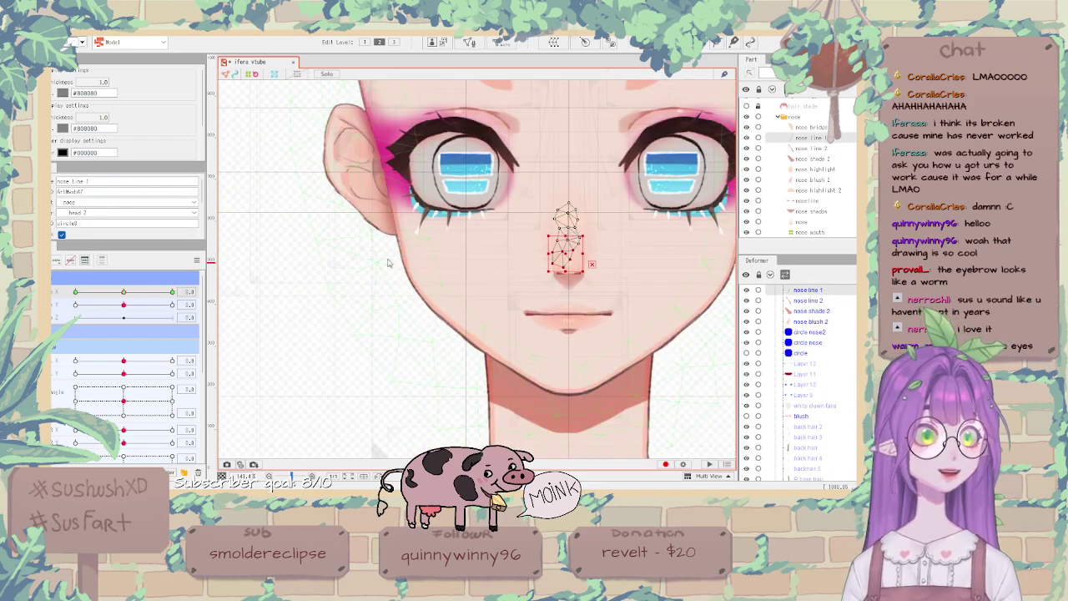
key(ctrl+z)
scroll(116, 217, down, 3)
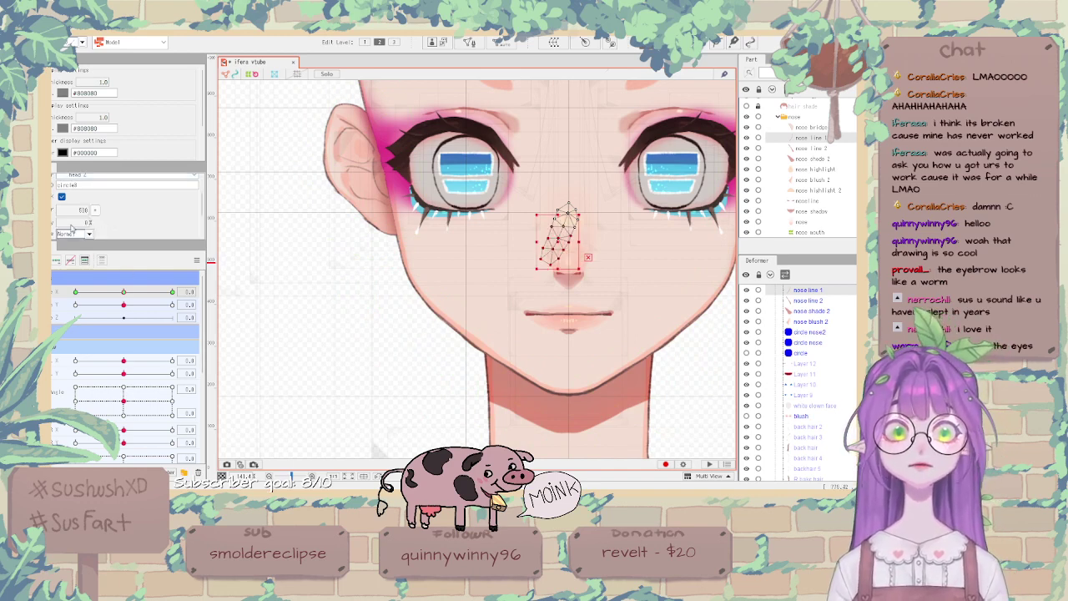
Turn the head to X -30, clear the nose line selection and review the nose on the whole face.
drag(124, 293, 76, 292)
click(298, 297)
click(355, 206)
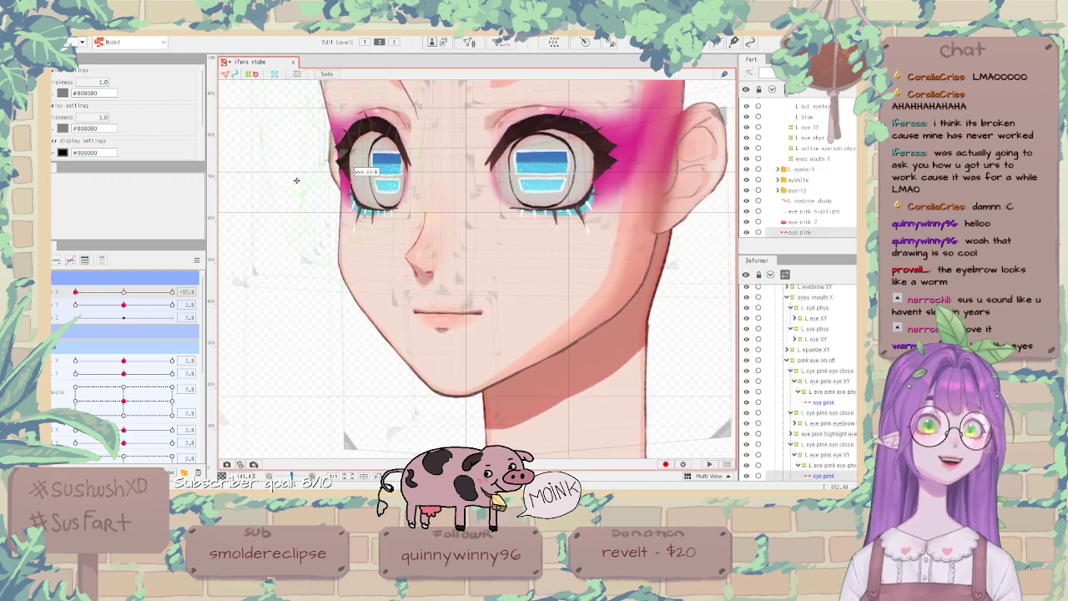
scroll(357, 205, down, 5)
scroll(416, 202, up, 5)
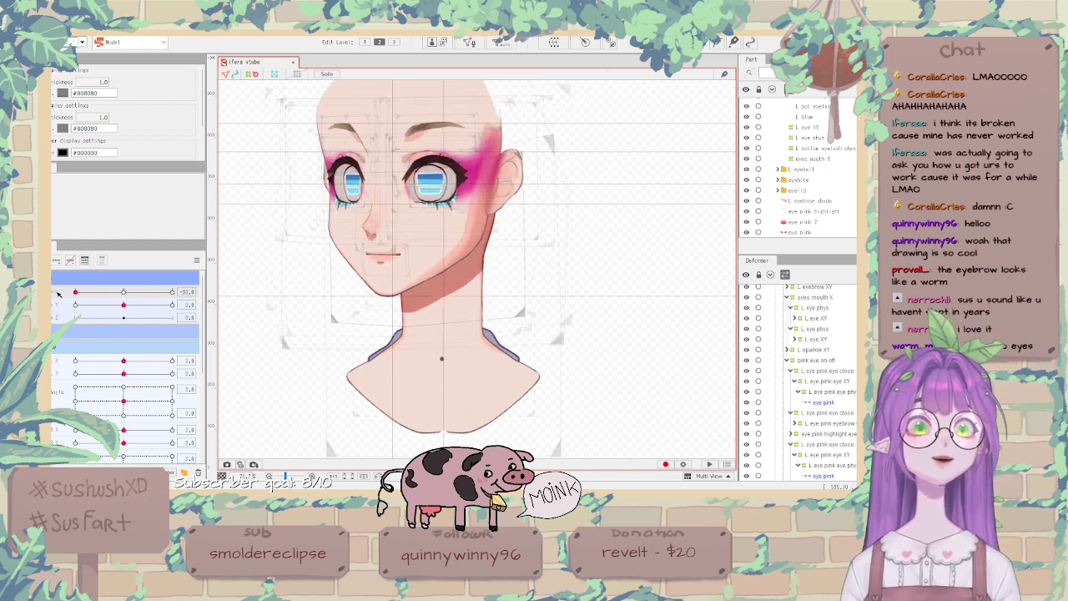
mouse_move(79, 293)
mouse_down()
mouse_move(123, 302)
mouse_move(60, 301)
mouse_up()
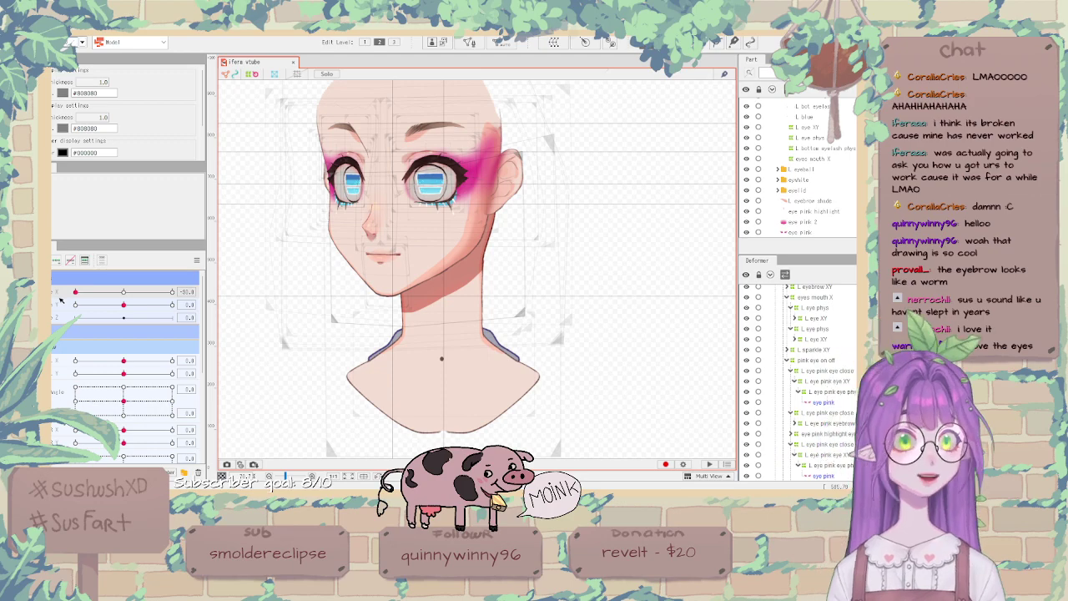
Set the head's Y to 30 with X at -30 and examine the face in that diagonal pose.
scroll(694, 255, down, 2)
scroll(630, 186, up, 2)
scroll(614, 176, down, 2)
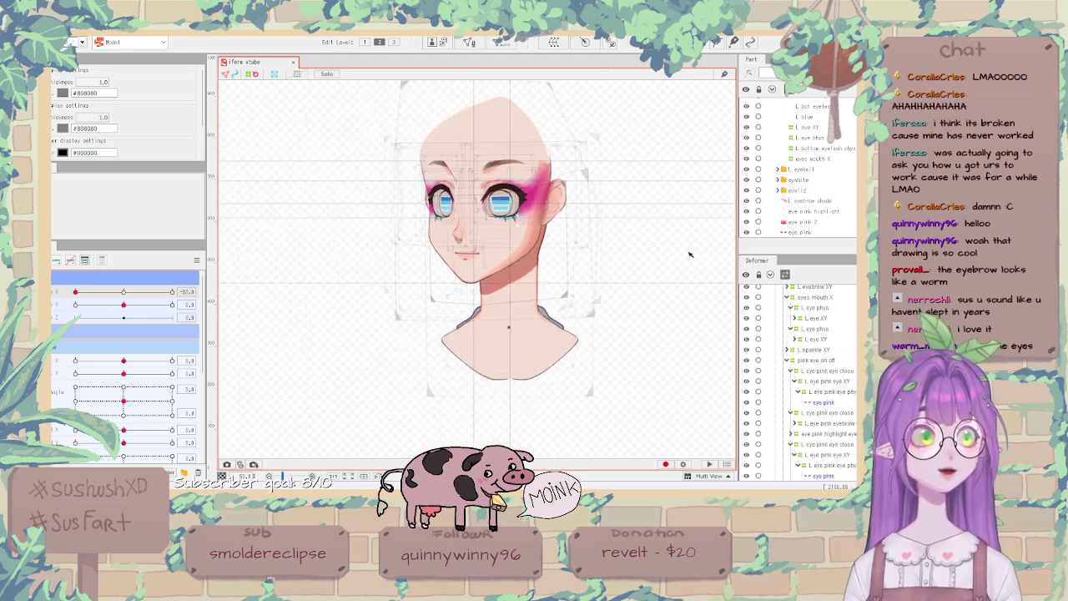
scroll(691, 255, up, 3)
drag(124, 304, 224, 305)
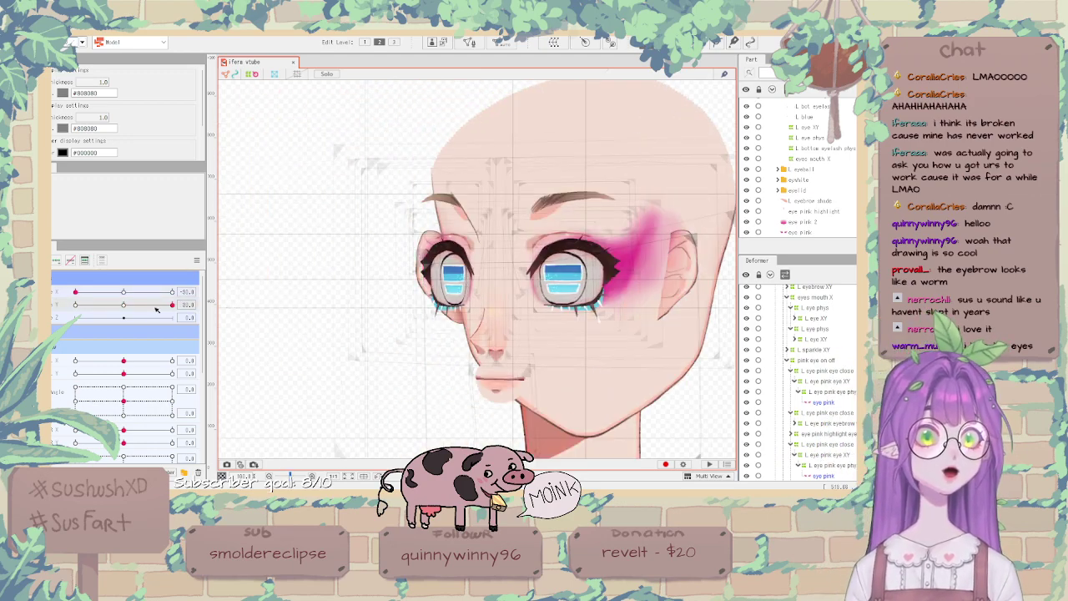
Reset the pose to default values, turn the head to X 30 and view the whole face without its mirrored nose layers.
click(198, 263)
click(217, 296)
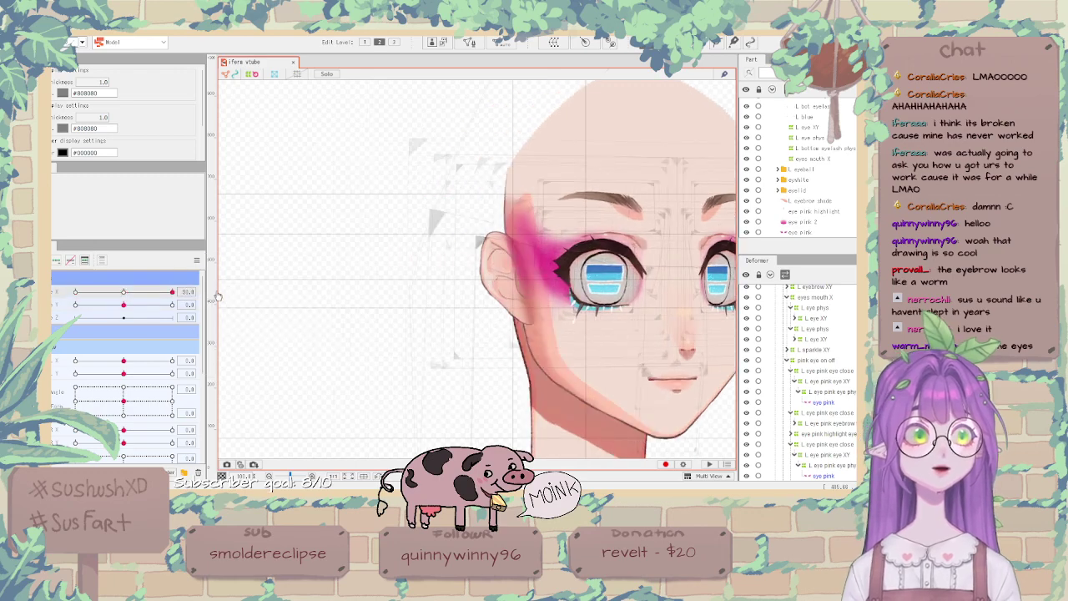
scroll(306, 287, down, 3)
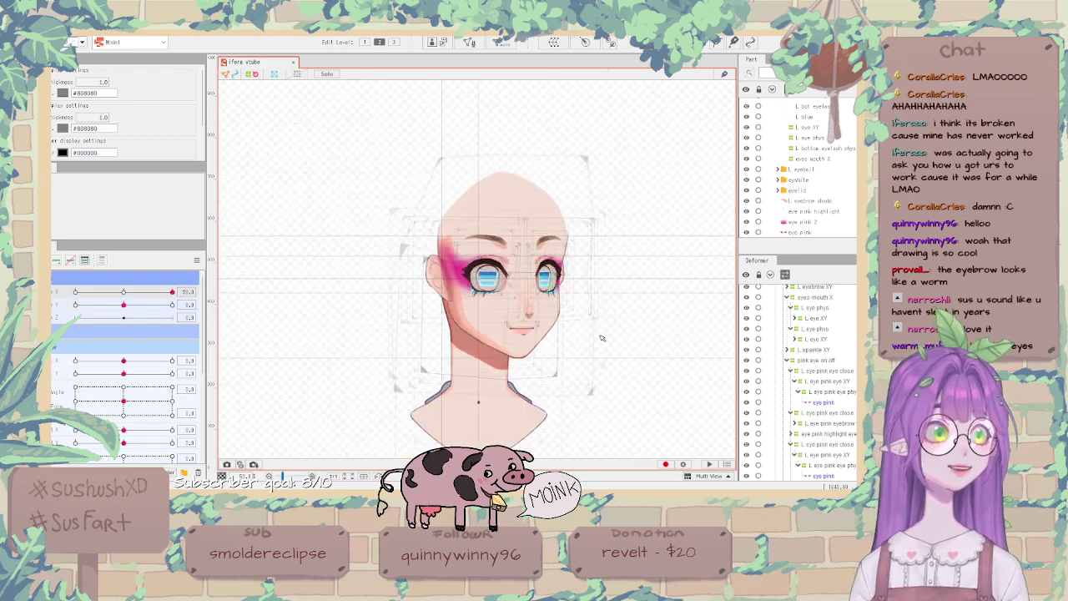
scroll(810, 334, down, 3)
Select the nose bridge with its eyebrow deformer, plus nose line 1, nose line 2, nose shade 2 and nose blush 2.
scroll(822, 365, down, 5)
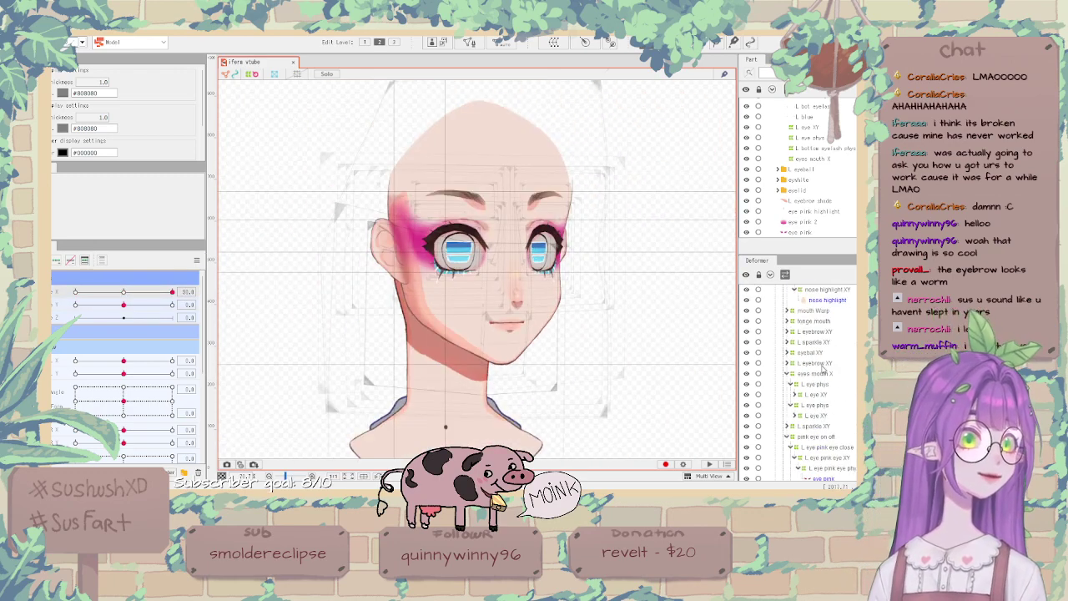
scroll(843, 399, up, 3)
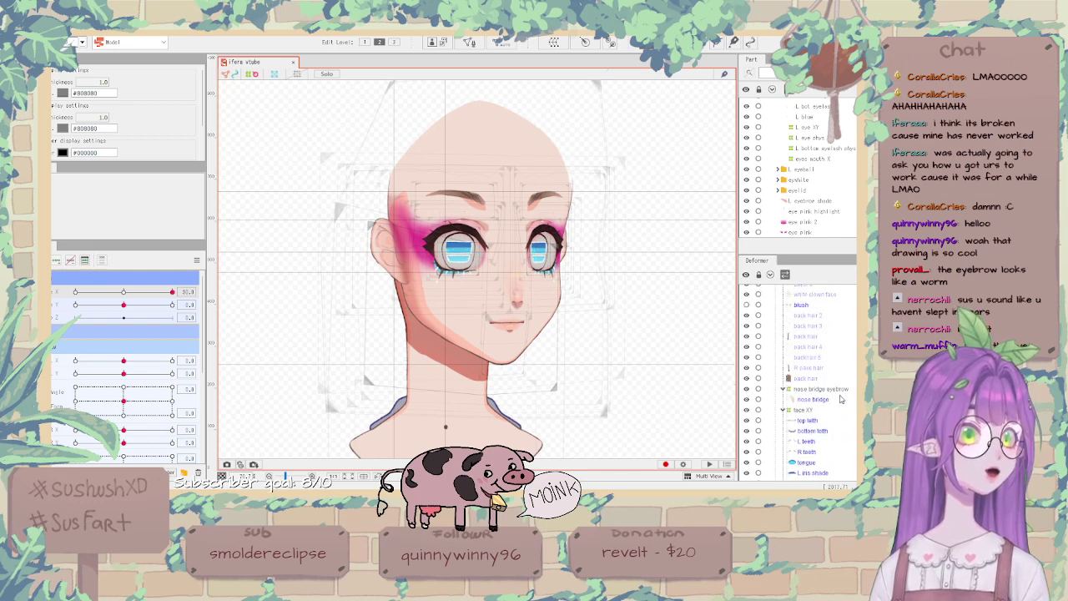
scroll(842, 399, down, 1)
click(812, 362)
click(813, 351)
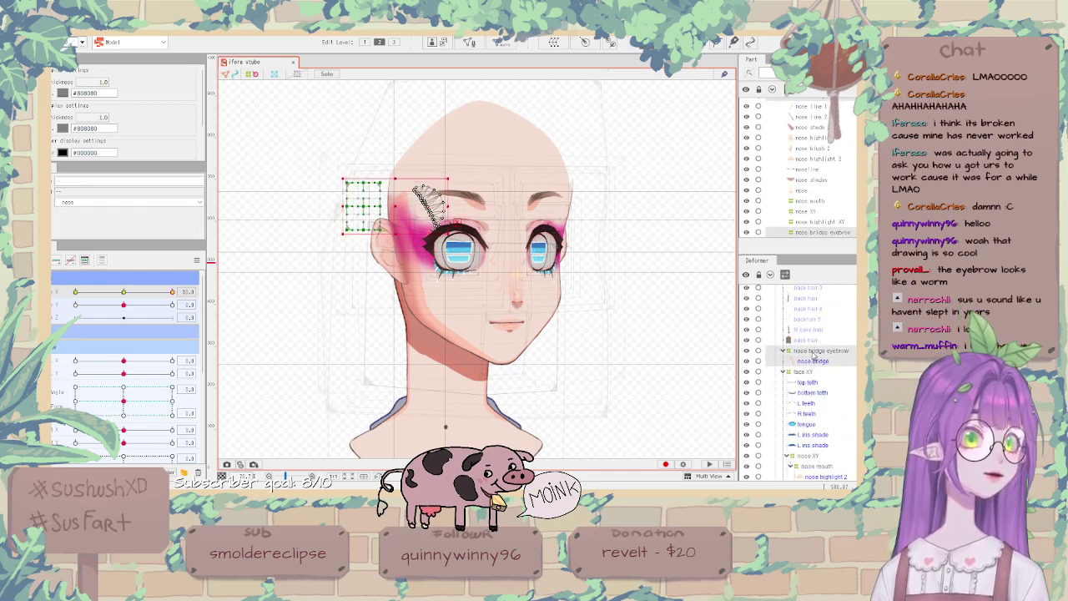
scroll(822, 391, down, 5)
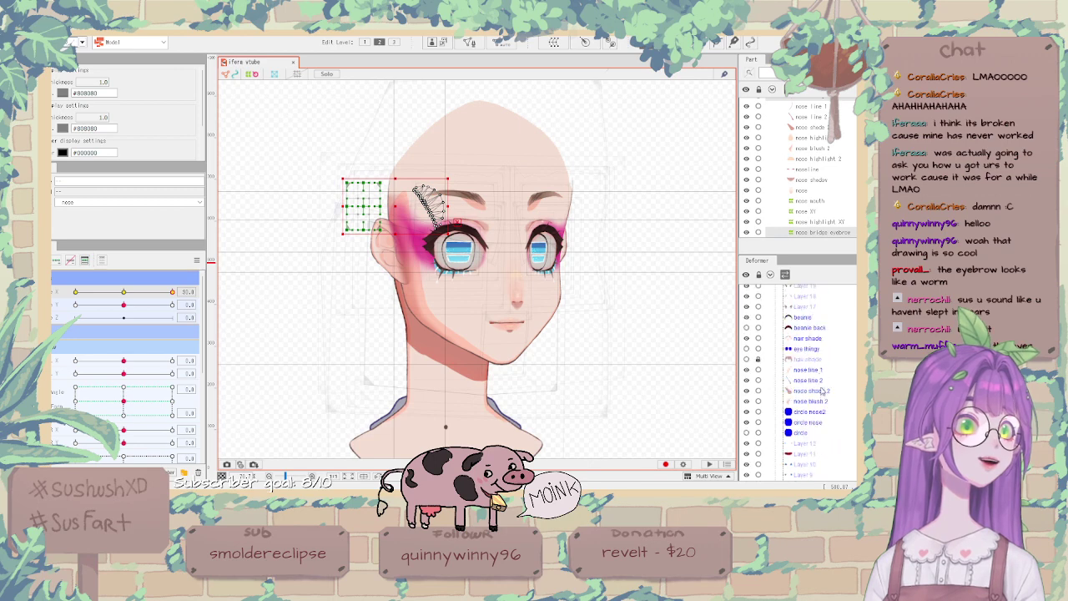
click(817, 403)
shift+click(810, 372)
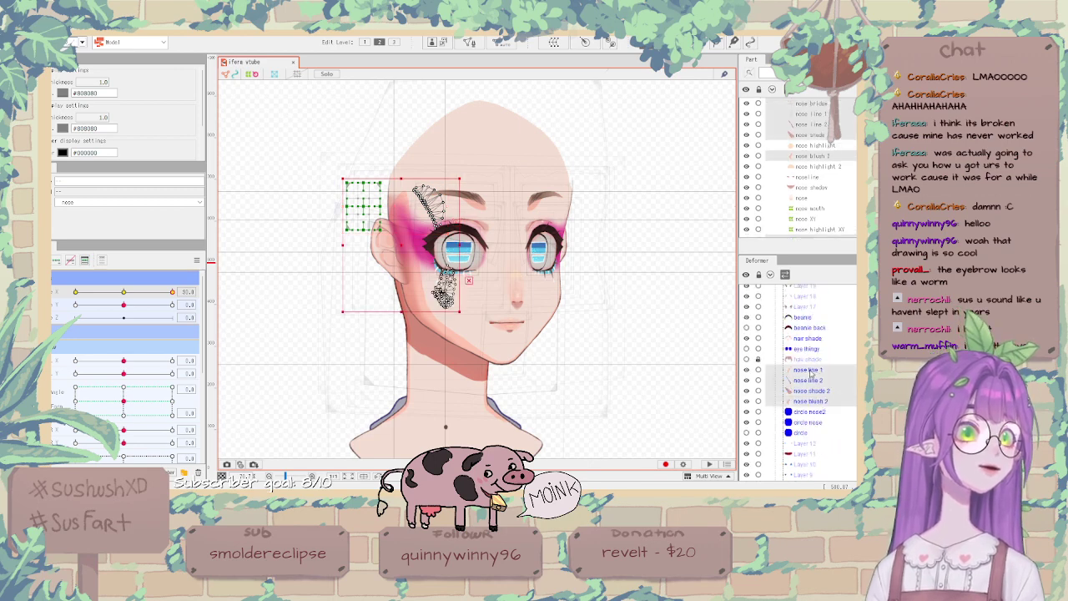
Reset the pose to default values, duplicate the selected nose layers with their deformer and mirror the copies horizontally to the opposite side.
click(197, 259)
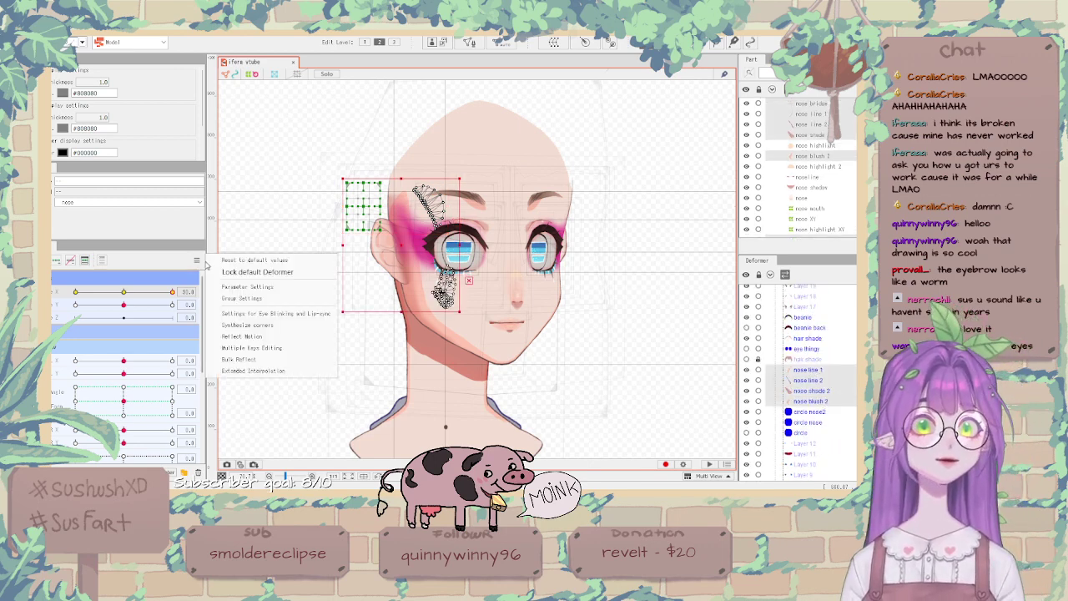
click(250, 262)
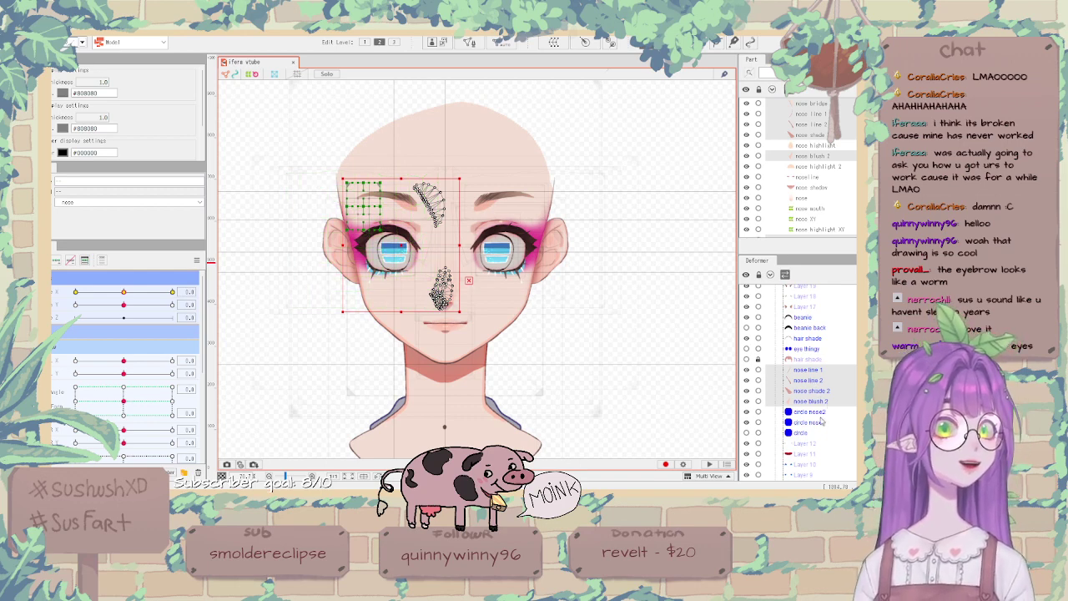
scroll(822, 421, down, 4)
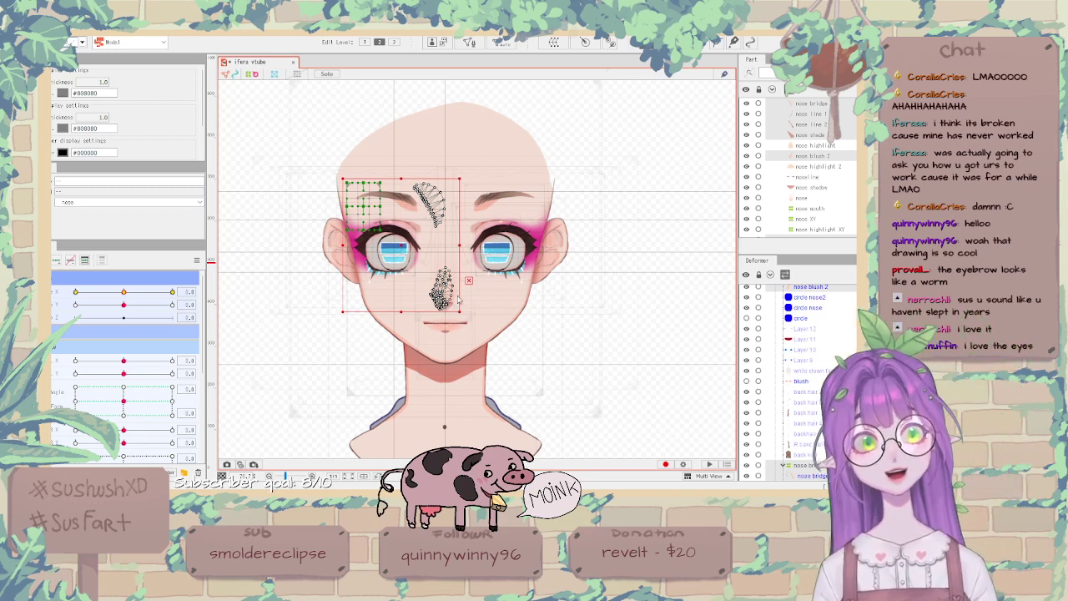
key(ctrl+v)
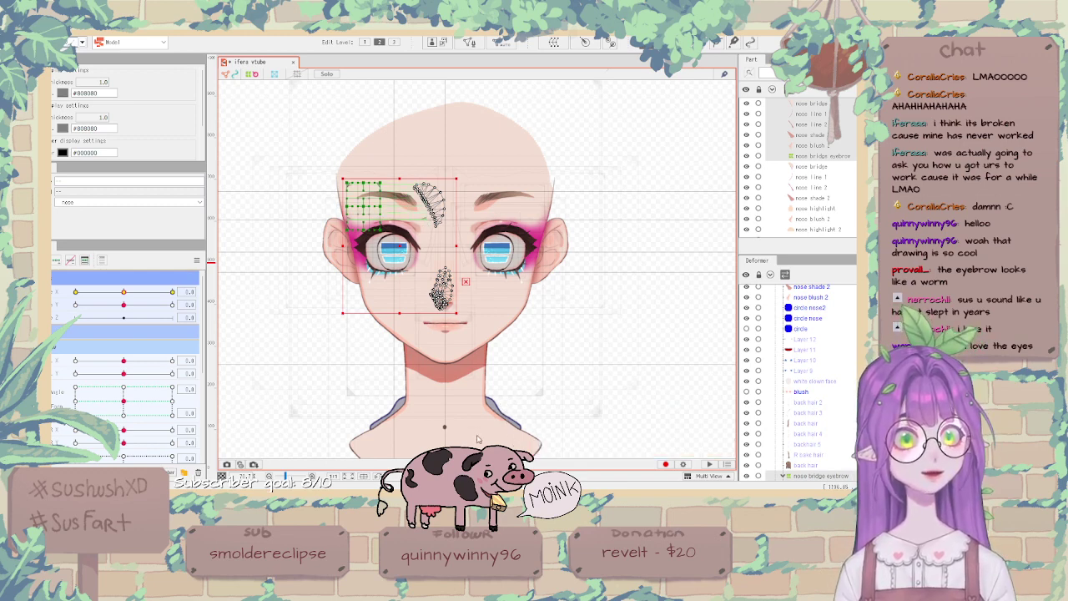
click(506, 328)
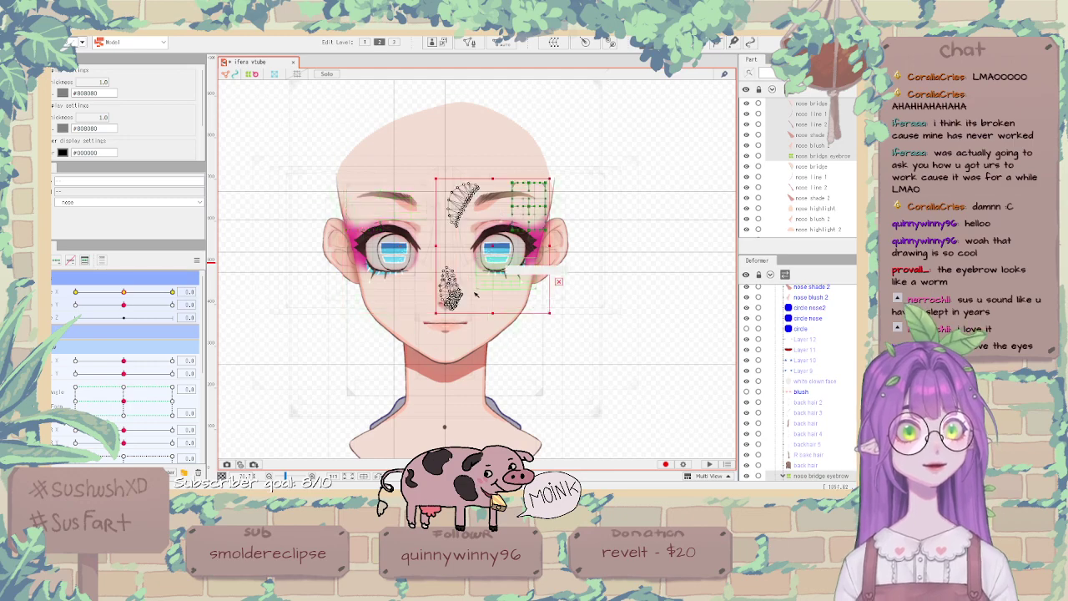
Turn the head to X 30 and vary the first eyebrow's angle to check the mirrored nose copies, finishing in the default pose.
scroll(475, 293, up, 2)
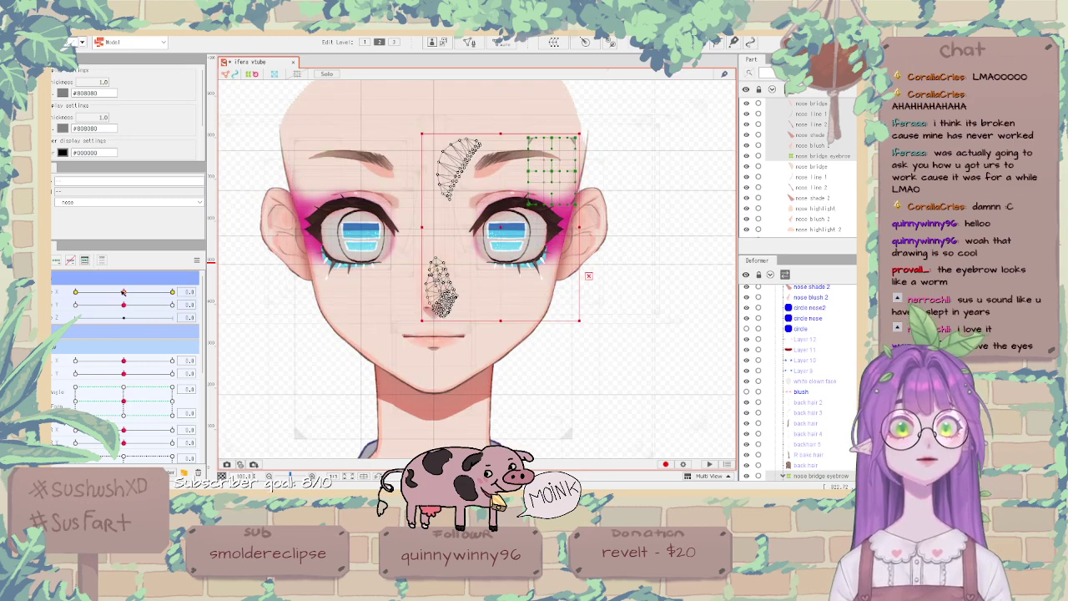
drag(124, 291, 190, 318)
click(283, 269)
mouse_move(123, 400)
mouse_down()
mouse_move(110, 409)
mouse_move(122, 386)
mouse_up()
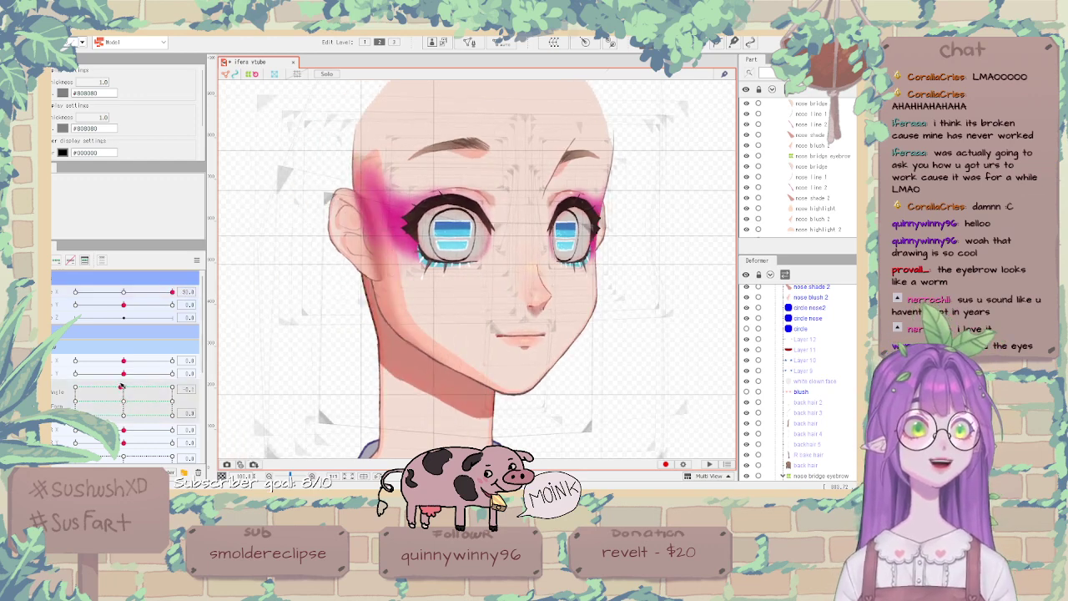
click(197, 262)
click(241, 259)
Rebind the mirrored nose bridge eyebrow deformer from the first eyebrow's Form to the opposite eyebrow's Form, checking it at Form 1.0.
scroll(808, 376, down, 1)
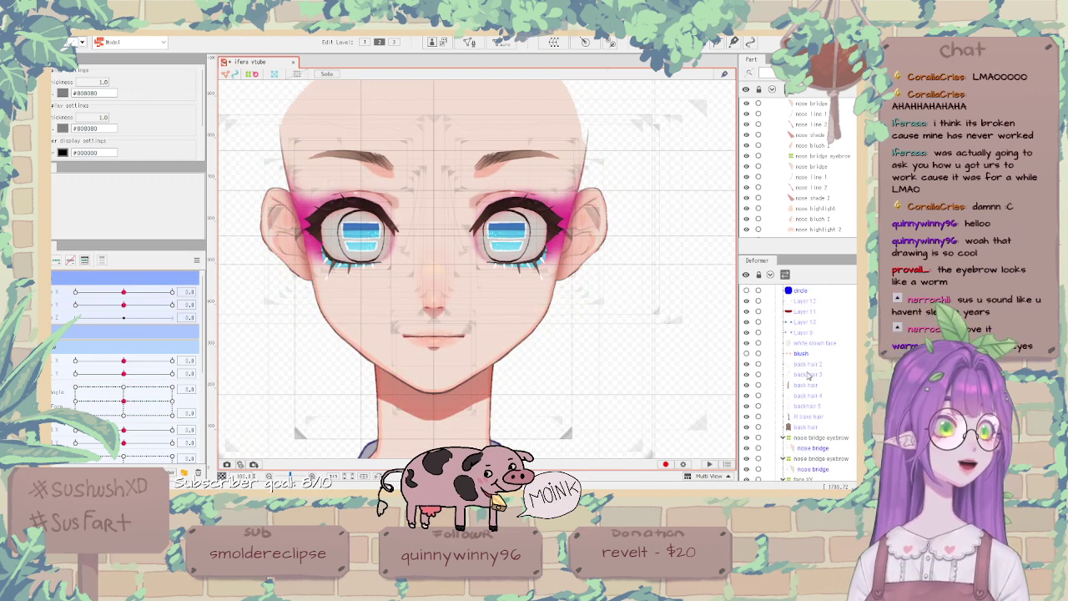
click(832, 440)
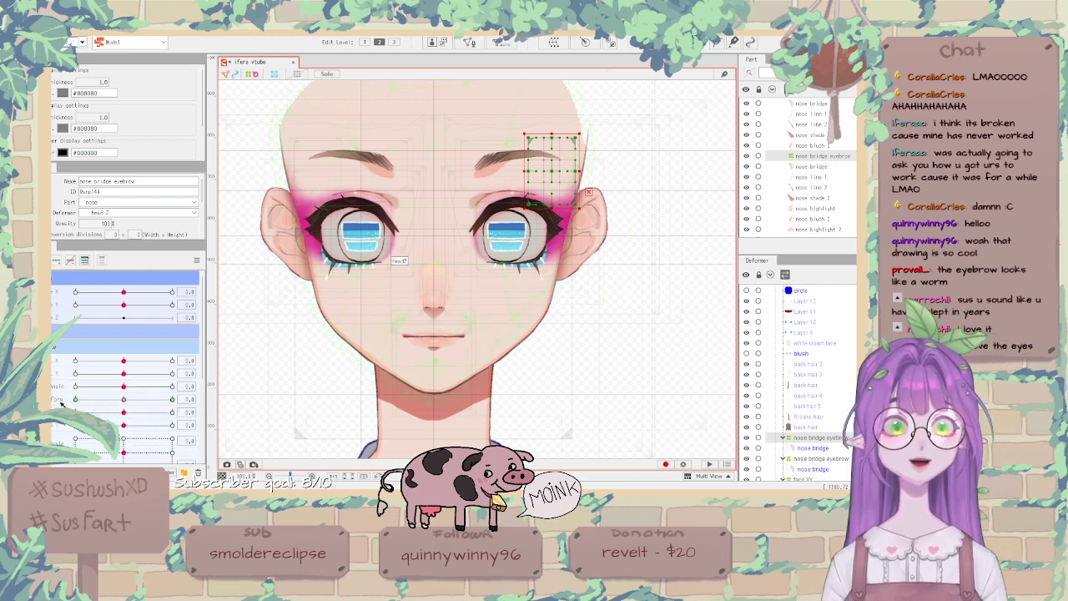
click(144, 404)
click(172, 401)
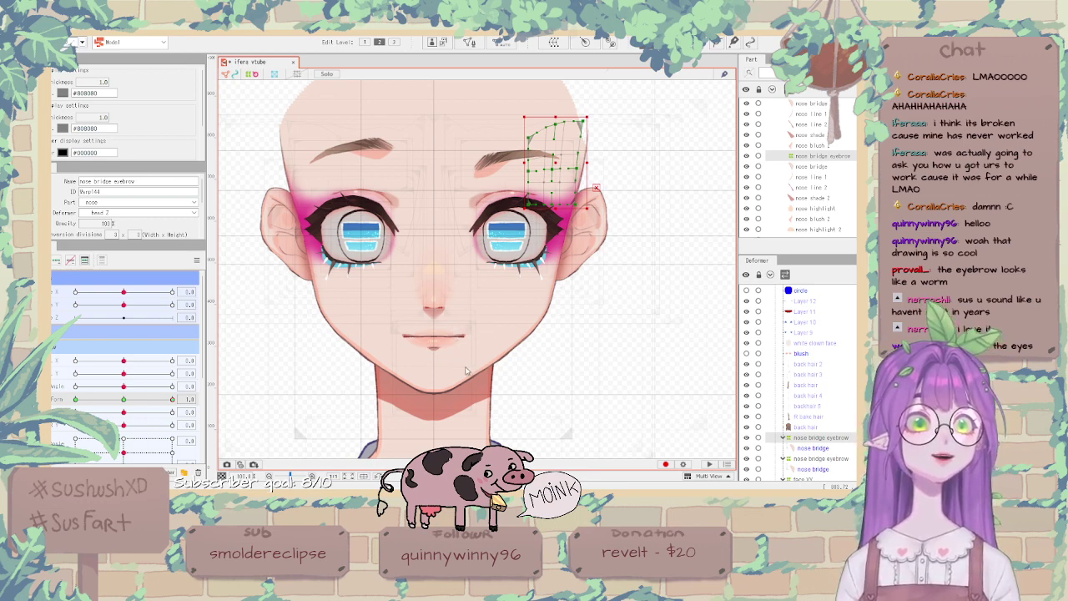
scroll(68, 372, down, 1)
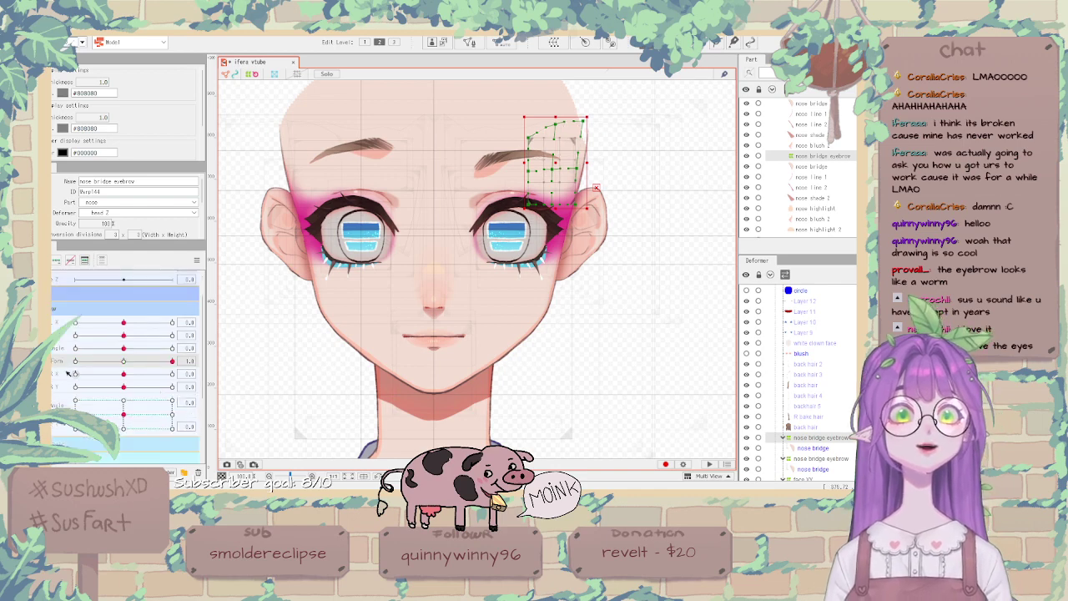
click(68, 369)
mouse_move(123, 431)
mouse_down()
mouse_move(158, 435)
mouse_move(147, 427)
mouse_move(135, 435)
mouse_up()
scroll(126, 313, up, 1)
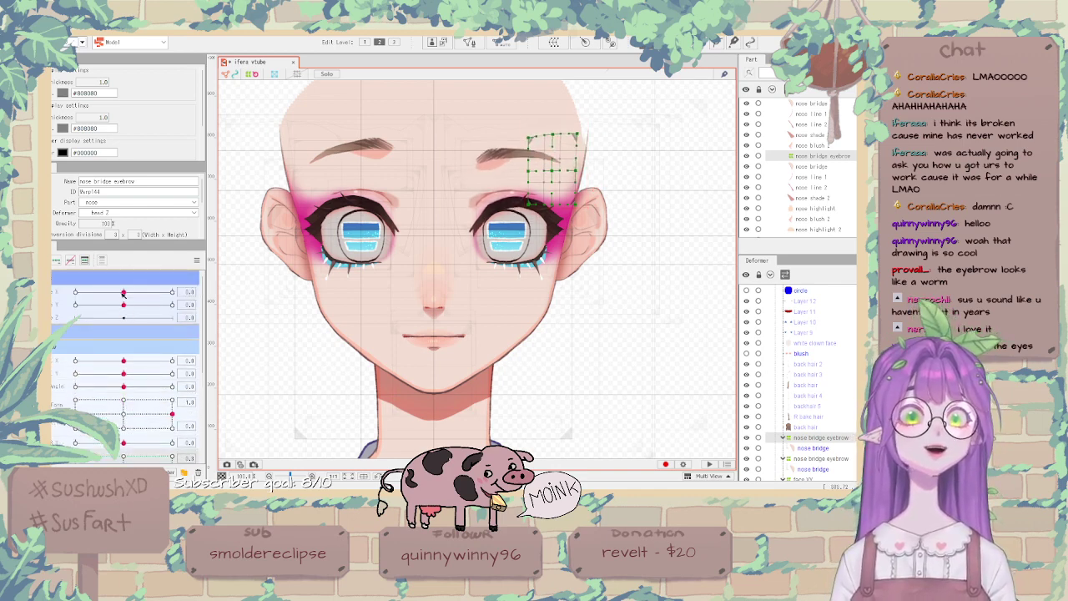
Turn the head to X 30 and vary the second eyebrow's angle and form to check the mirrored nose bridge, finishing in the default pose.
scroll(125, 296, down, 1)
scroll(125, 297, up, 1)
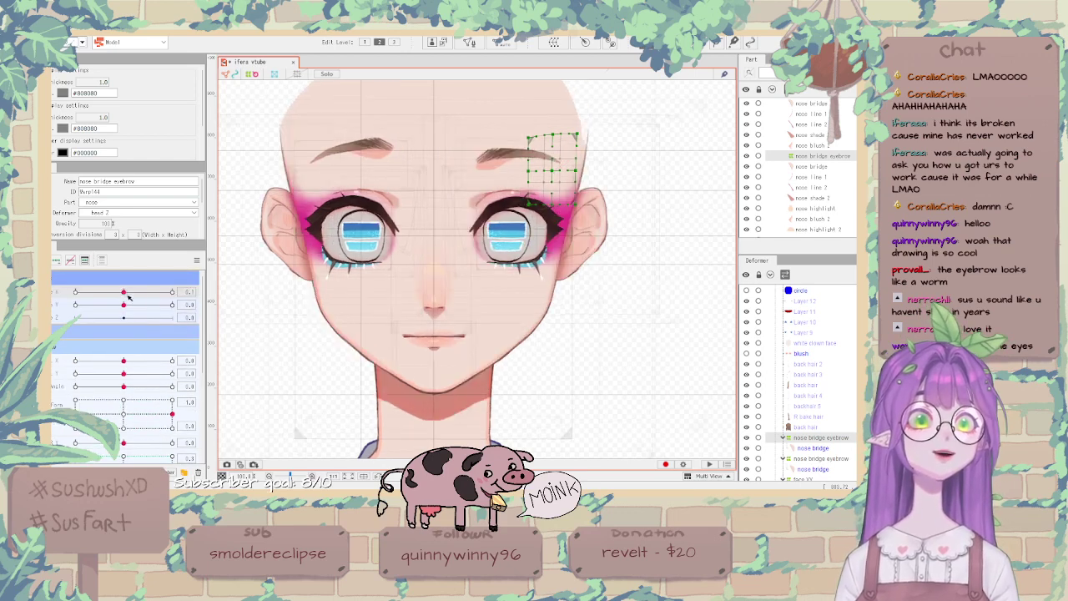
drag(125, 293, 171, 293)
scroll(125, 401, down, 1)
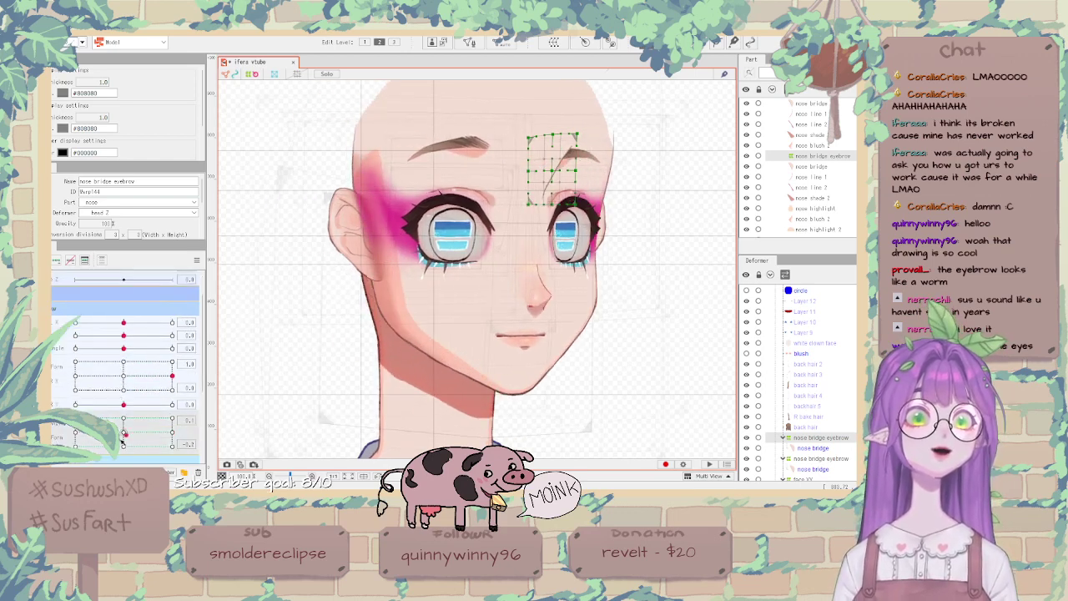
drag(123, 434, 99, 420)
click(198, 261)
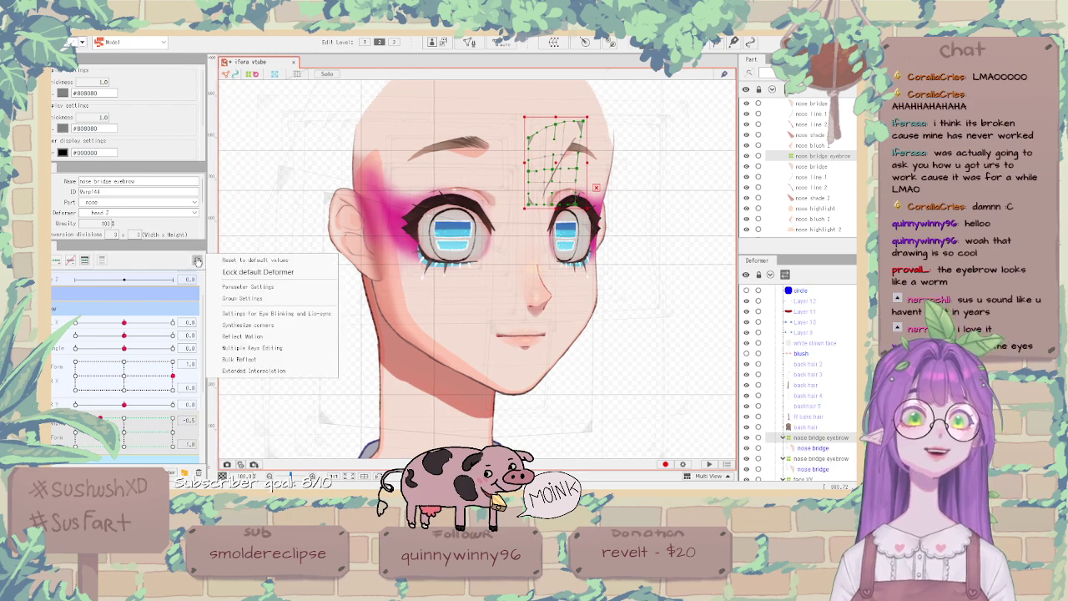
click(251, 260)
Clear the selection, test the head's upward Y tilt and return all parameters to their default values.
click(277, 195)
scroll(278, 195, down, 2)
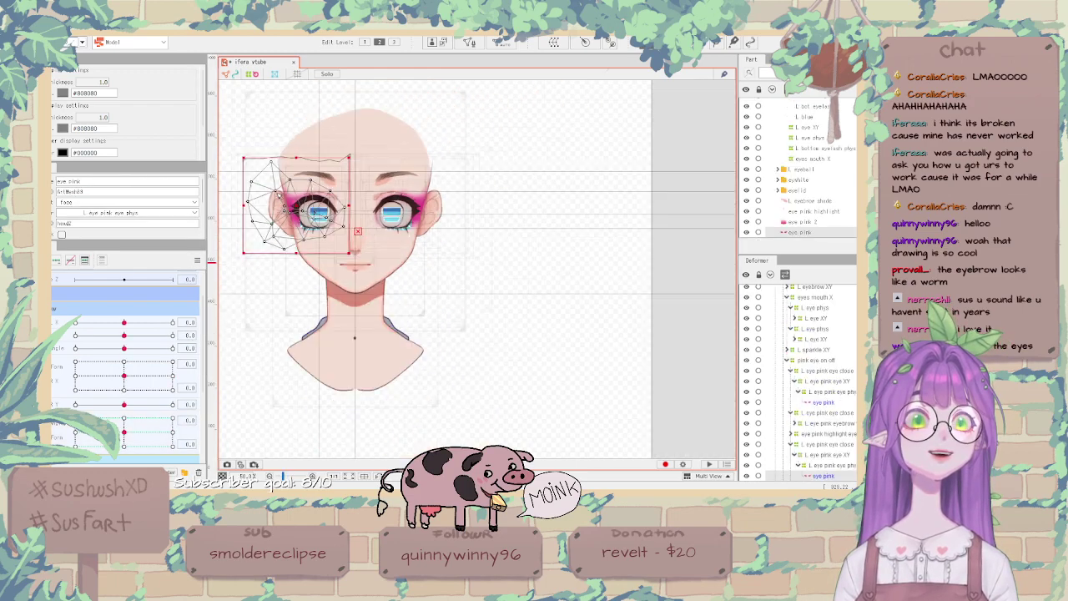
click(616, 179)
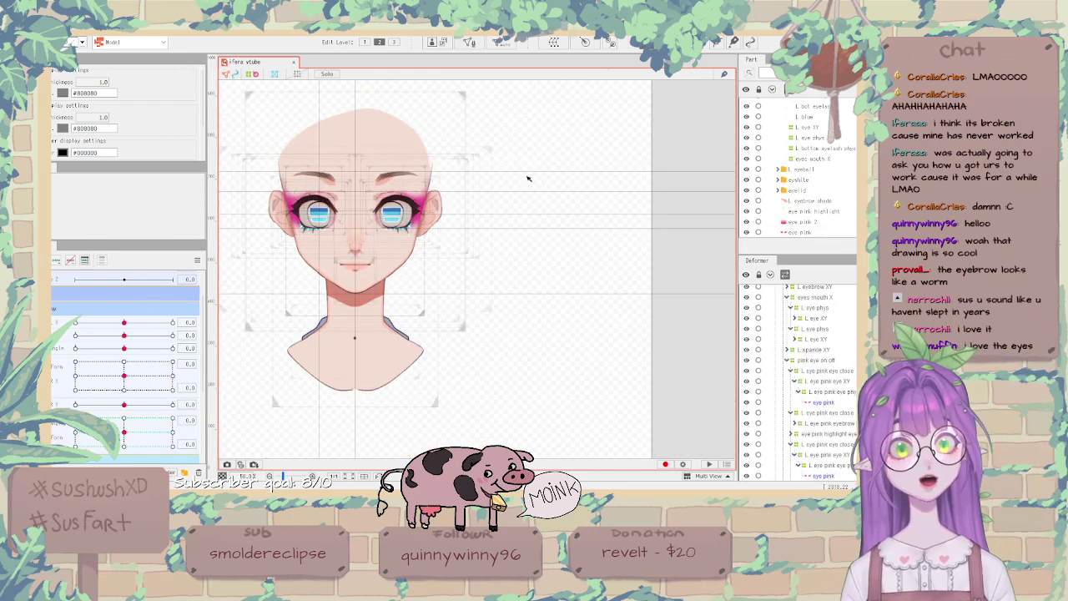
scroll(136, 325, up, 1)
scroll(135, 321, down, 1)
scroll(134, 325, up, 1)
drag(124, 305, 158, 305)
click(197, 260)
click(220, 261)
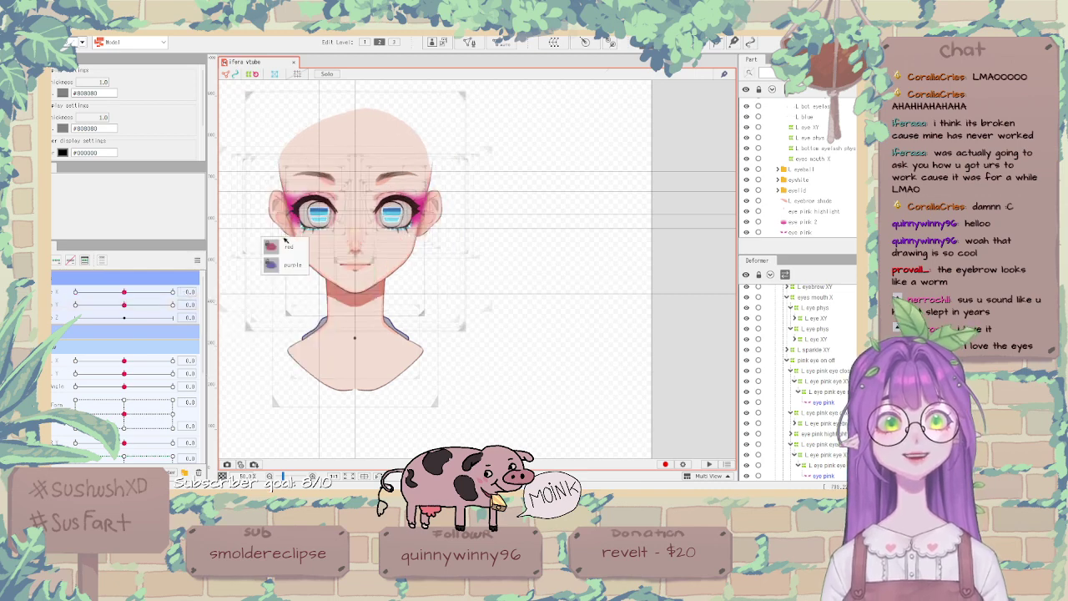
Turn the head to X -30 and examine the mirrored nose lines on the cheek up close.
scroll(541, 253, down, 2)
scroll(449, 212, up, 2)
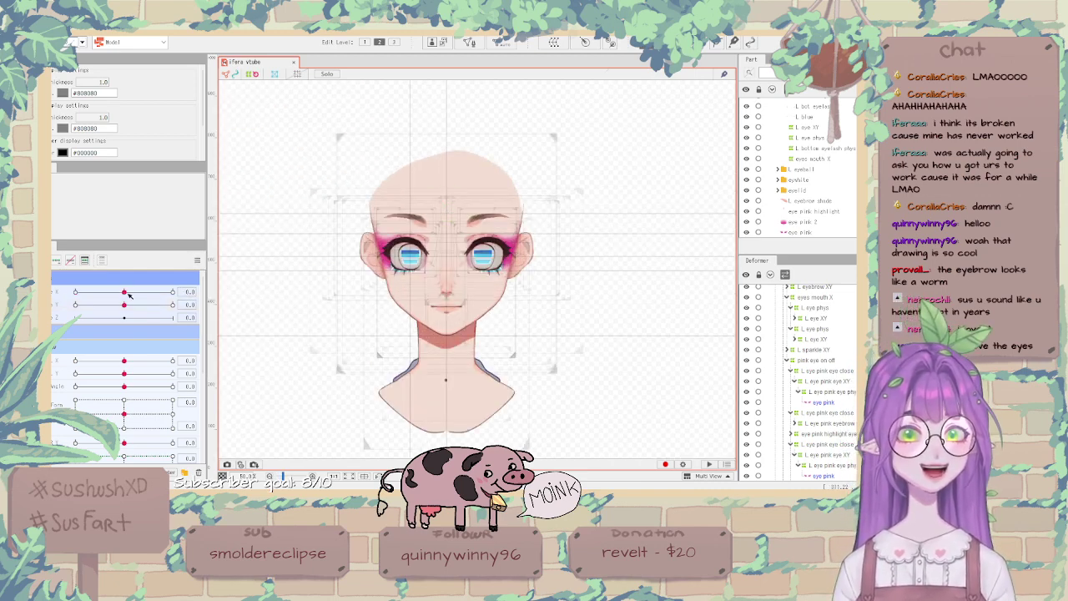
drag(129, 294, 63, 274)
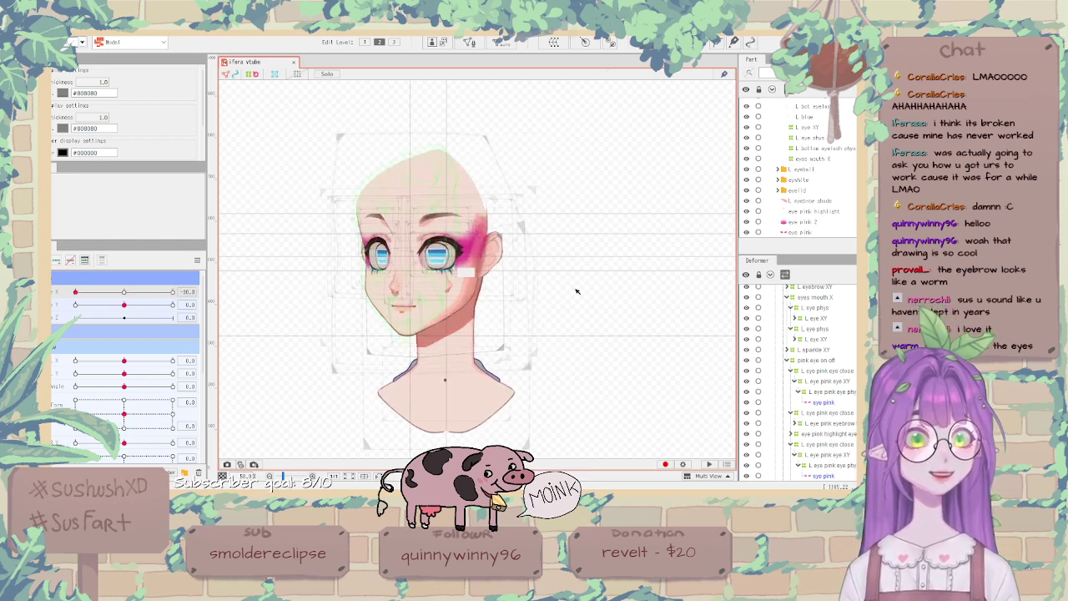
scroll(437, 277, up, 3)
Inspect the mirrored nose line 2 and the circle nose and circle nose2 mask shapes at X -30.
click(461, 305)
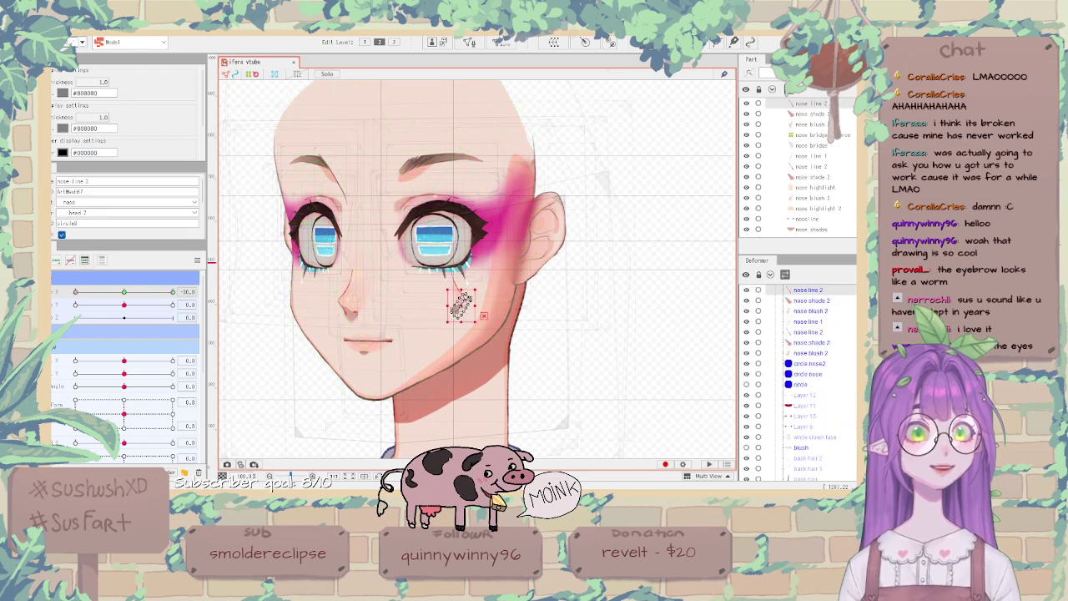
drag(176, 290, 54, 292)
click(823, 375)
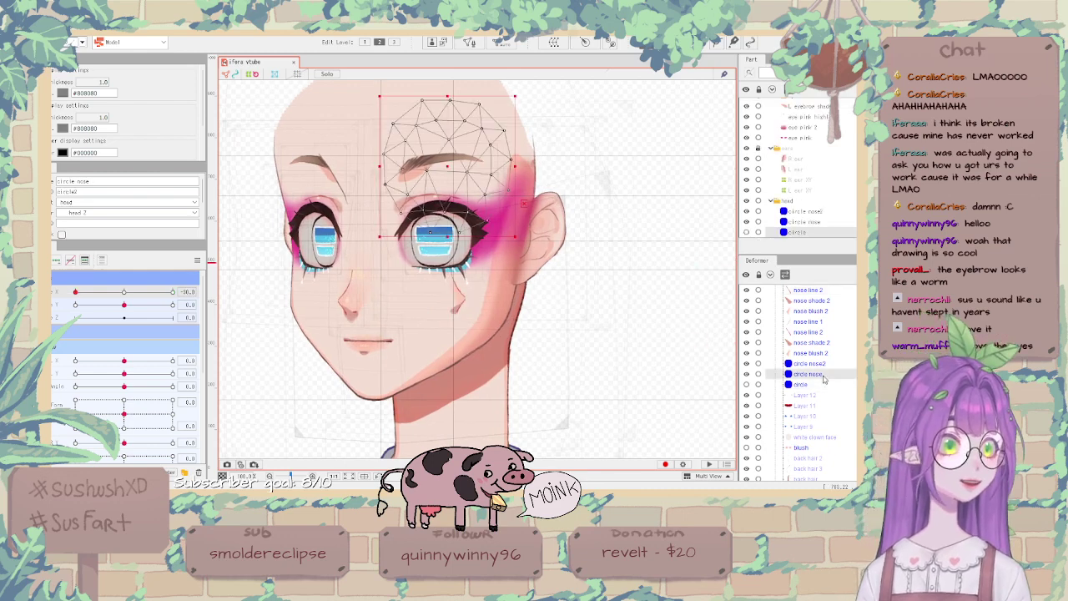
click(822, 364)
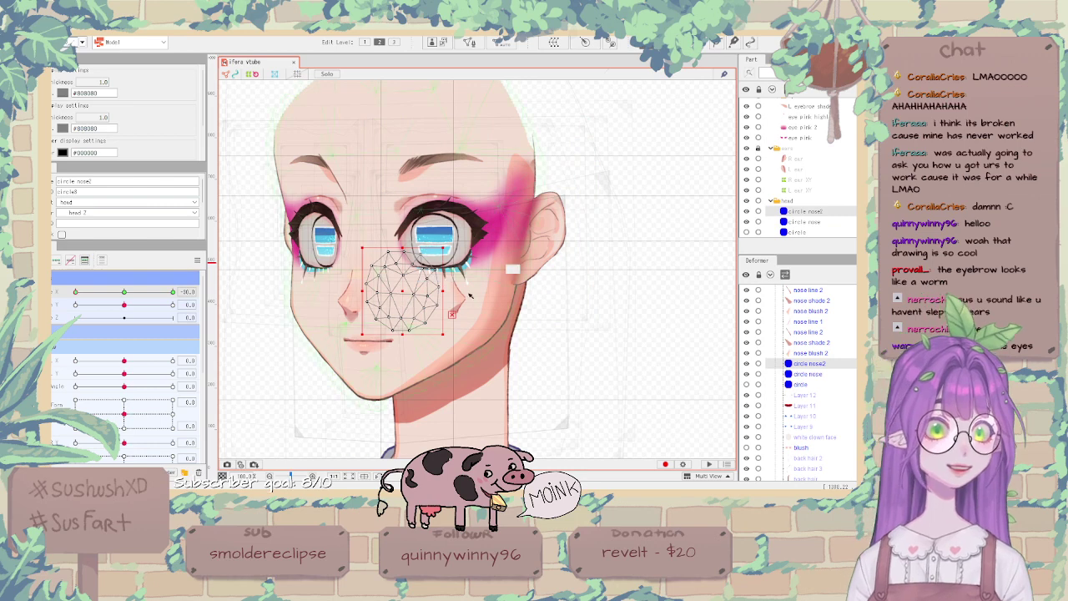
Select the mirrored nose blush 2, nose shade 2 and nose line 2 together.
click(812, 310)
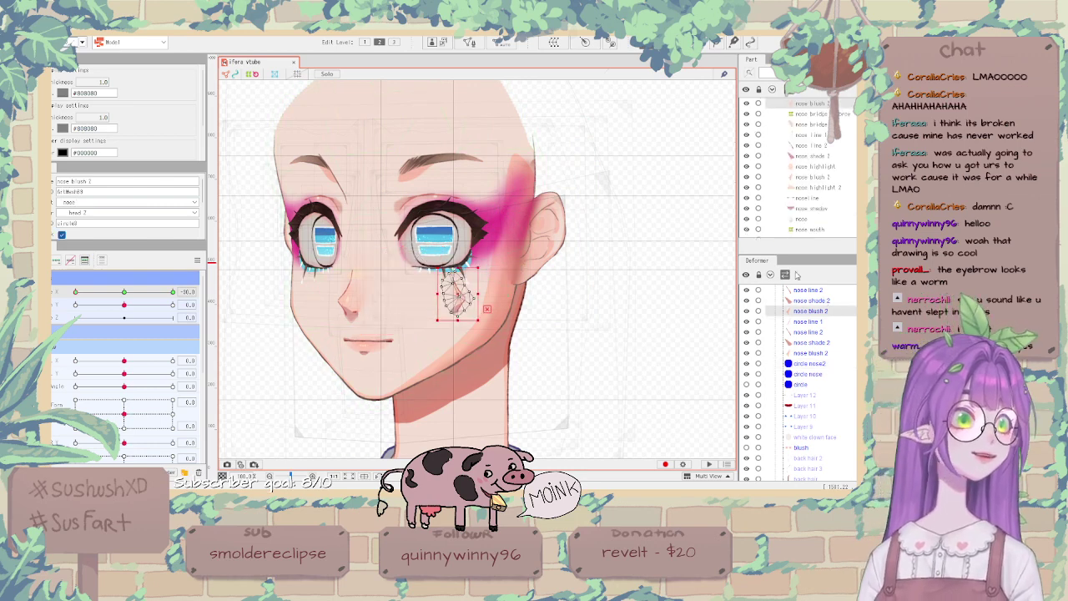
scroll(517, 304, up, 3)
scroll(848, 148, up, 2)
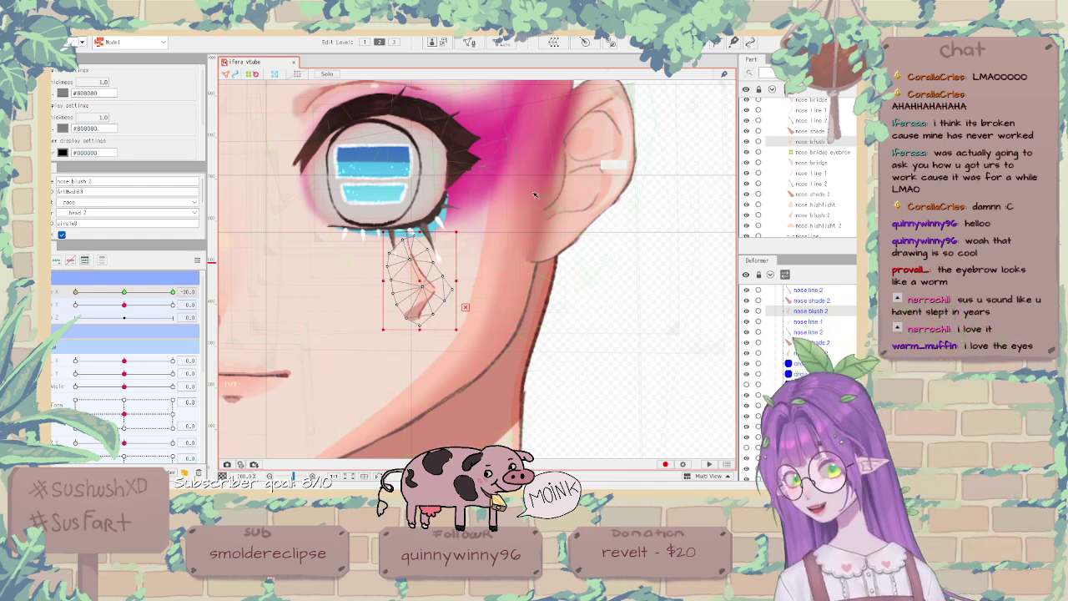
ctrl+click(824, 131)
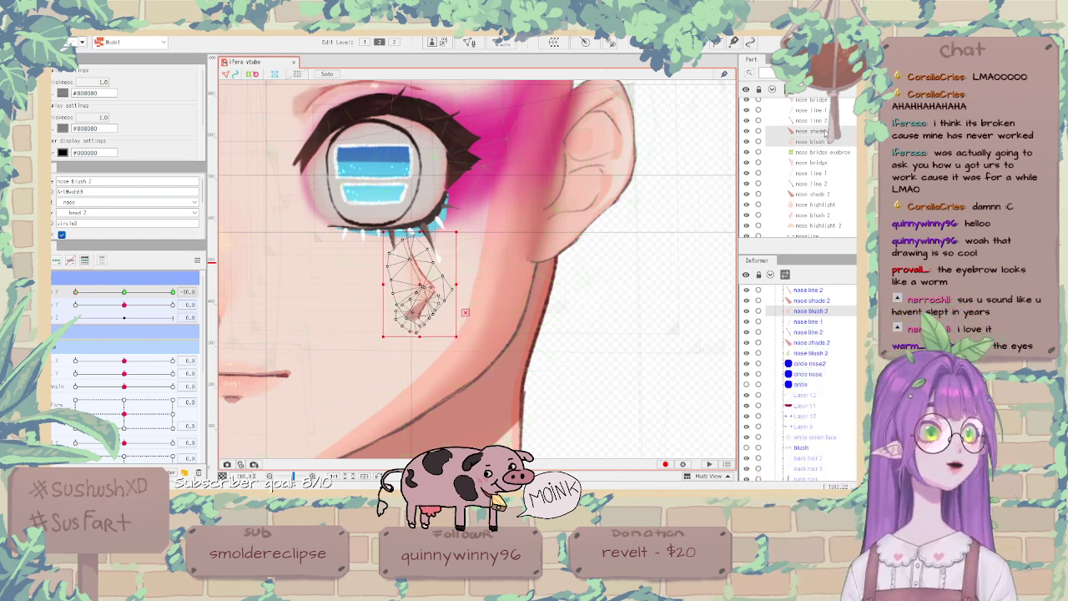
ctrl+click(824, 120)
Try to move the three selected nose layers across the cheek toward the nose, and undo the move.
scroll(457, 208, down, 3)
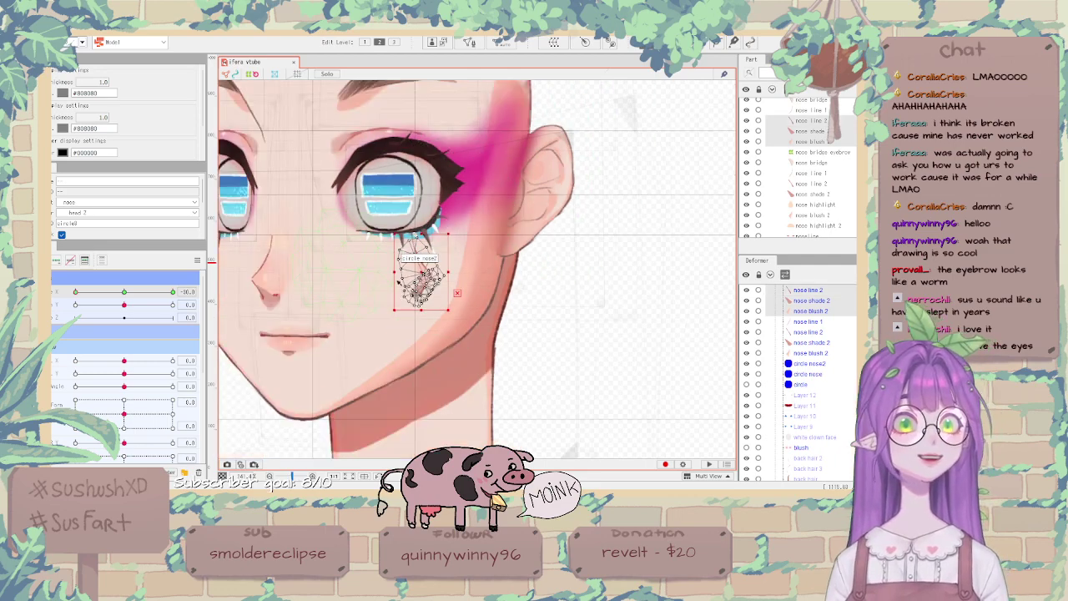
scroll(395, 285, up, 3)
drag(491, 262, 451, 263)
key(ctrl+z)
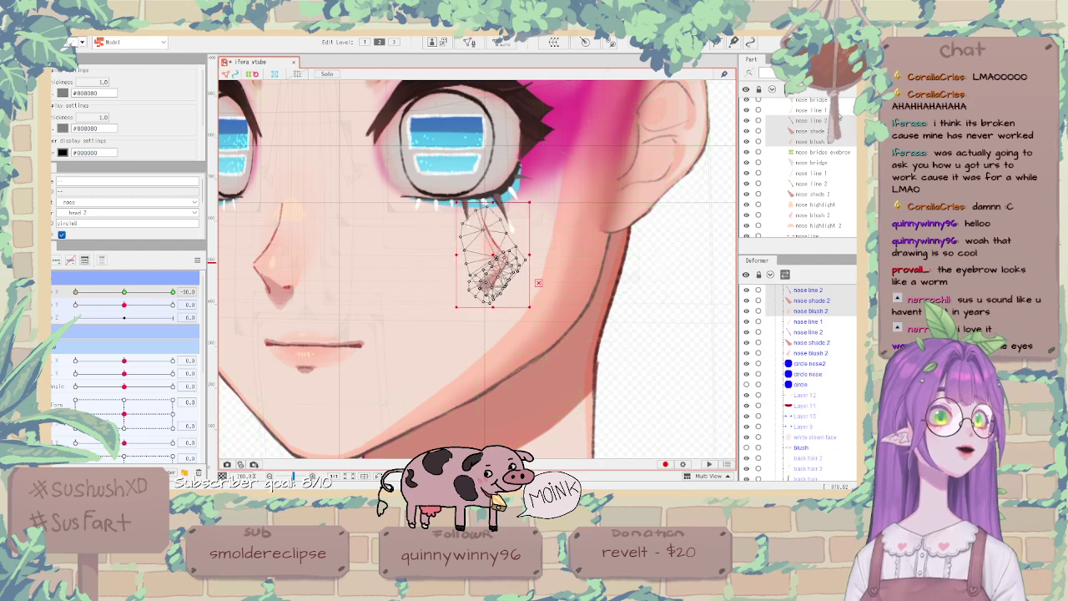
Move the selected mirrored nose layers across the cheek toward the nose, and check them with the head turned partway to negative X.
ctrl+click(826, 111)
drag(466, 249, 375, 239)
click(124, 291)
drag(125, 291, 85, 291)
click(272, 308)
scroll(272, 308, down, 3)
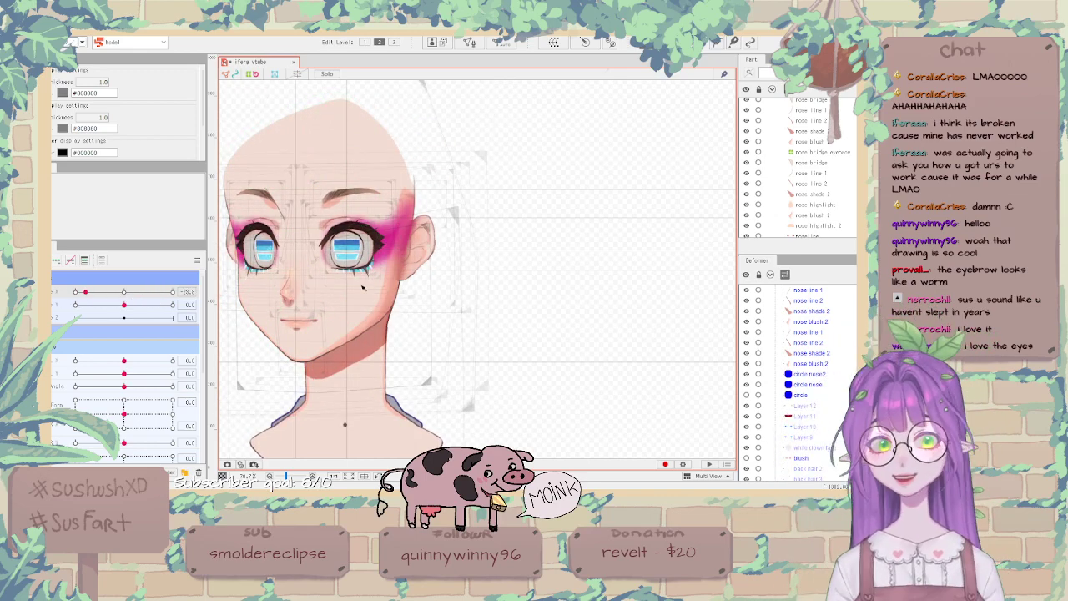
scroll(589, 246, down, 2)
scroll(590, 246, down, 2)
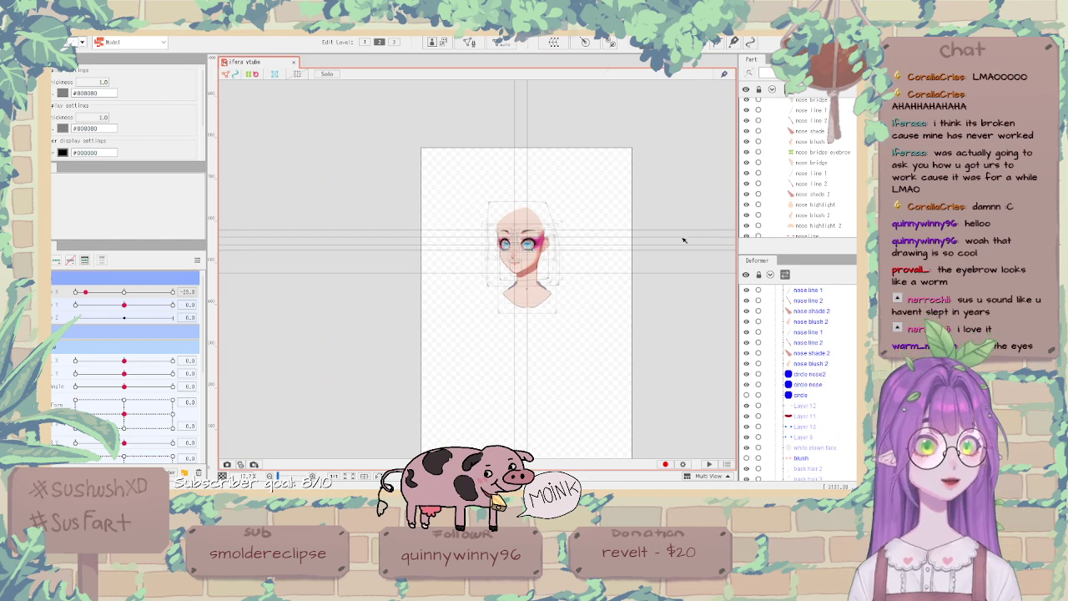
Make the hidden body part folder visible to show the full figure under the head.
scroll(585, 225, up, 1)
scroll(843, 368, up, 10)
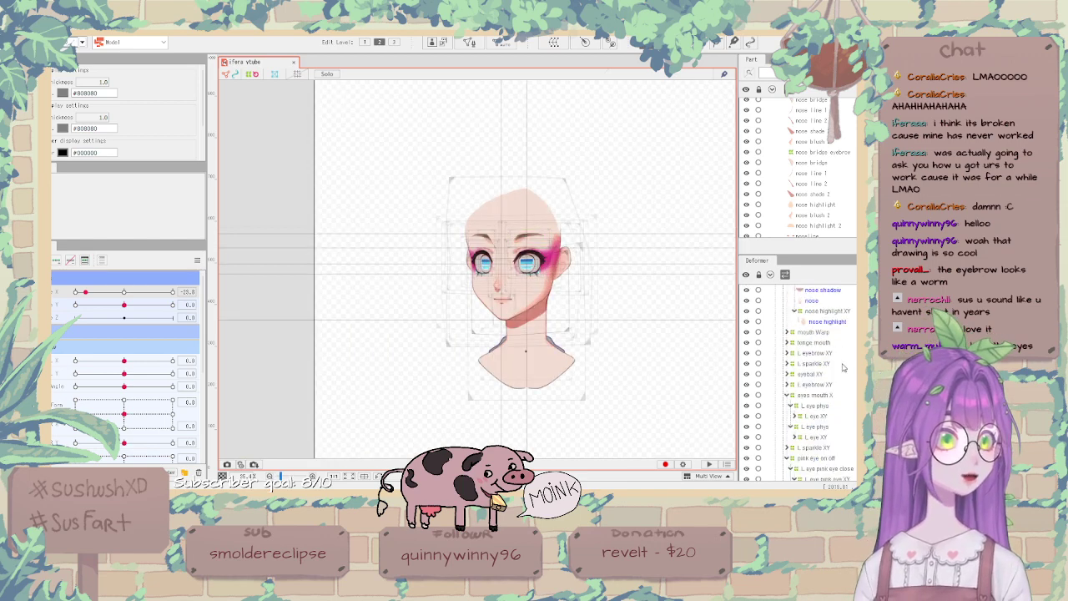
scroll(835, 367, up, 2)
scroll(801, 167, up, 5)
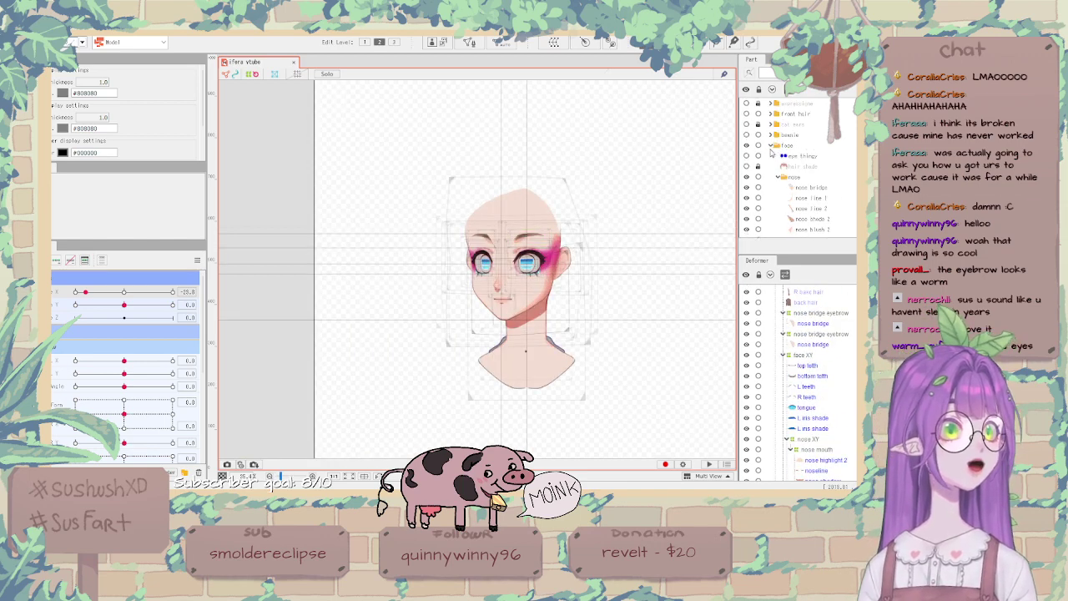
click(775, 165)
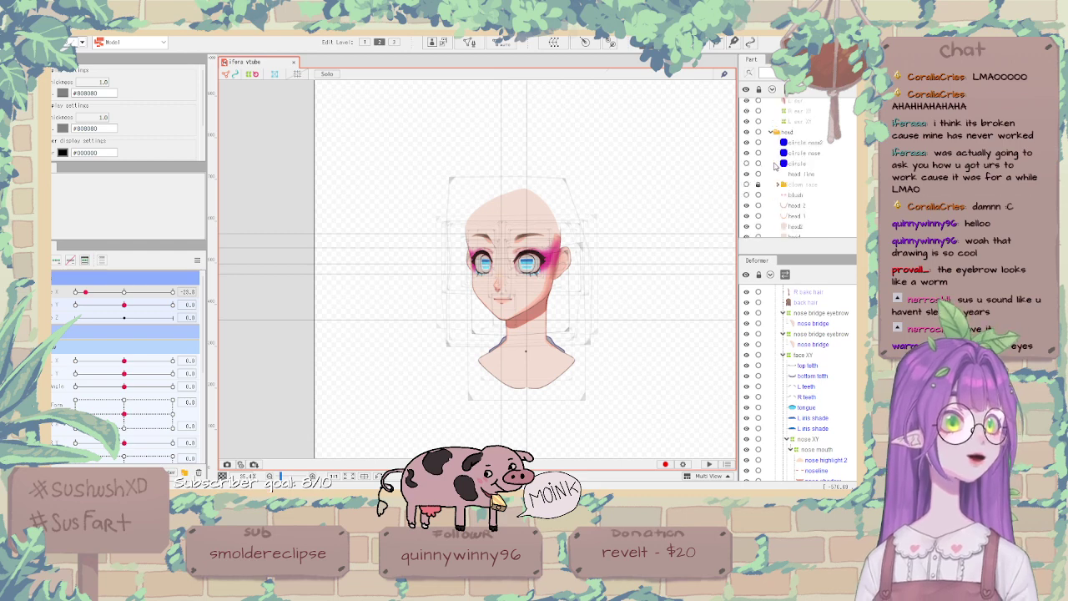
scroll(775, 167, down, 3)
scroll(774, 165, down, 3)
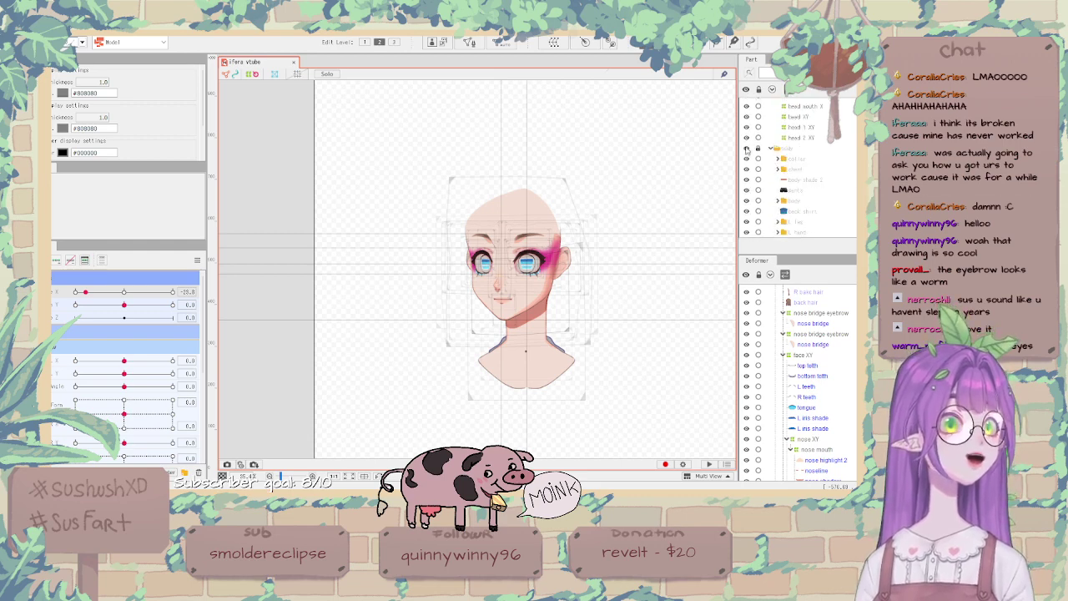
click(747, 150)
scroll(613, 276, down, 5)
scroll(613, 276, up, 2)
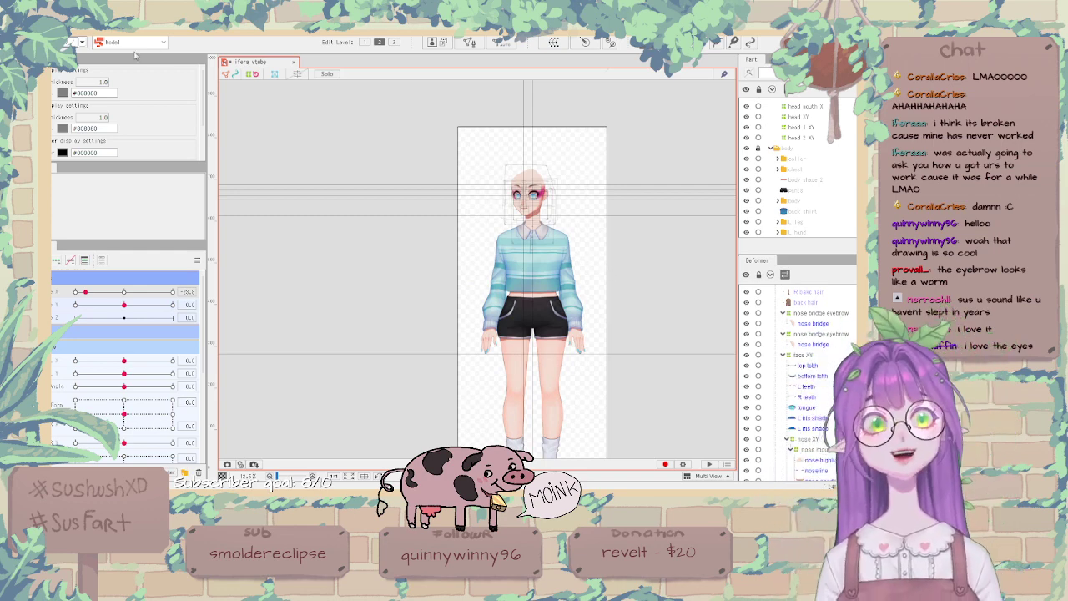
Export the full model for runtime as a moc3 file.
click(52, 30)
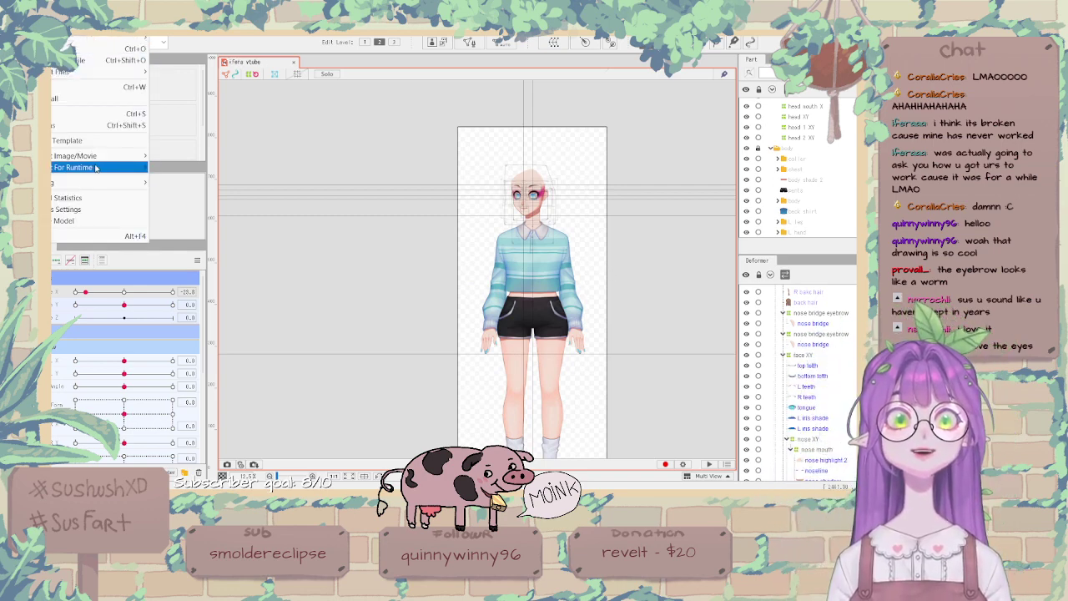
mouse_move(102, 161)
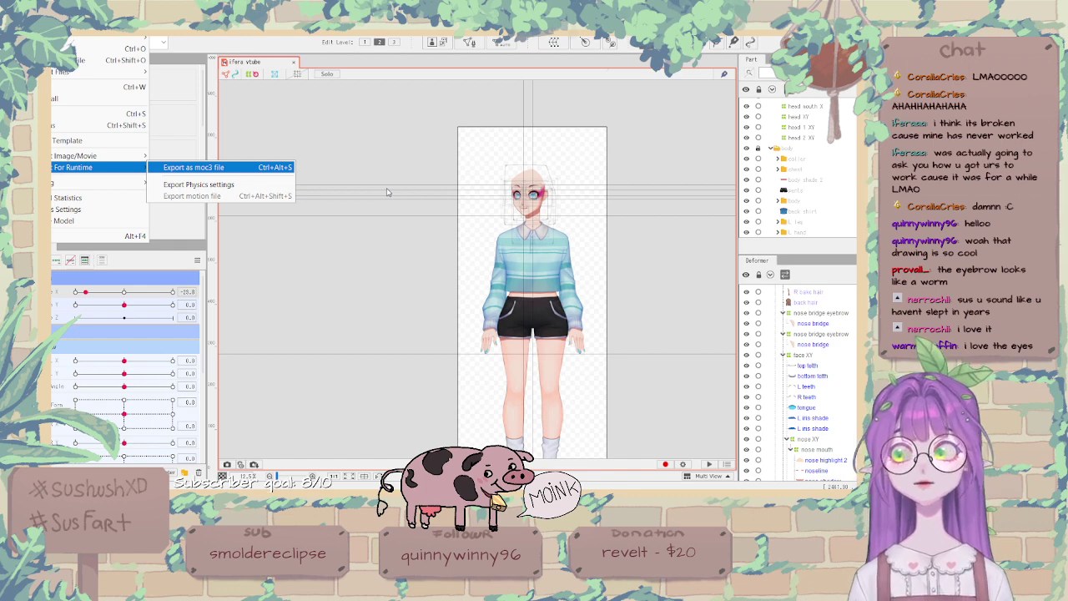
click(423, 220)
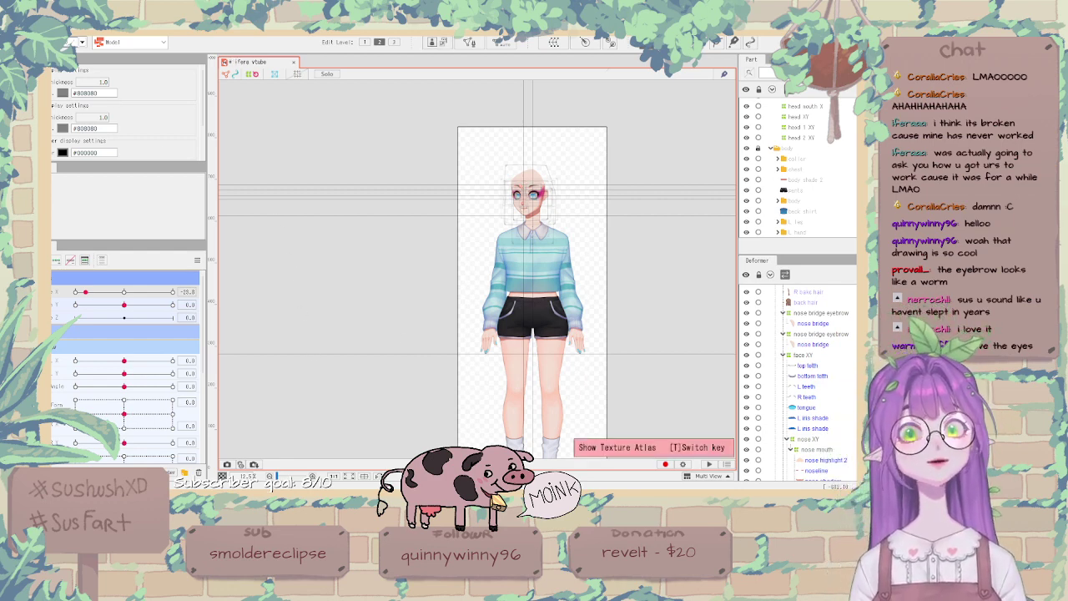
click(74, 42)
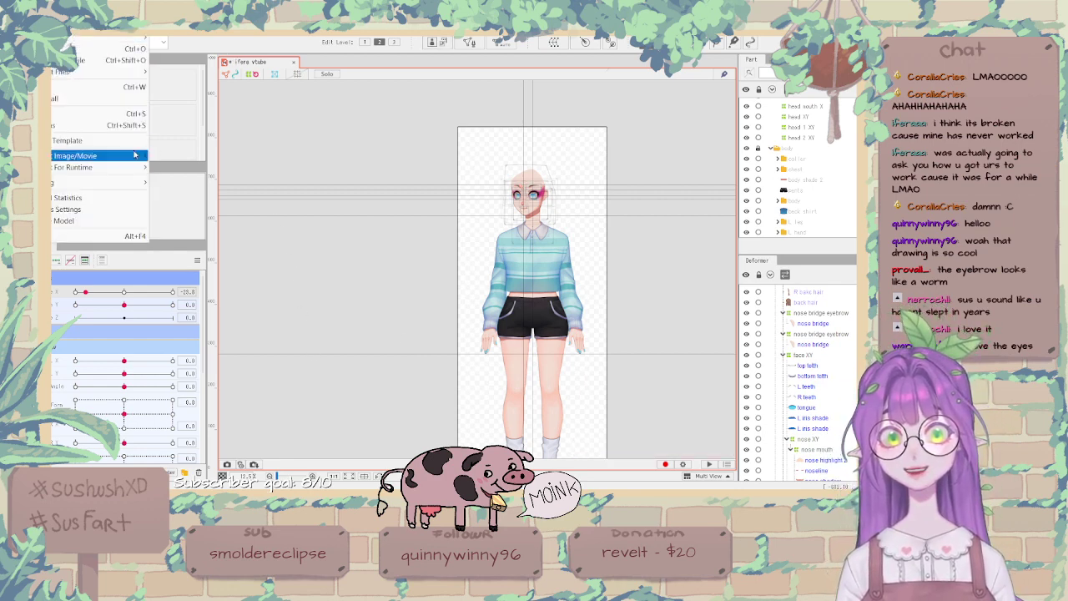
mouse_move(136, 172)
click(178, 169)
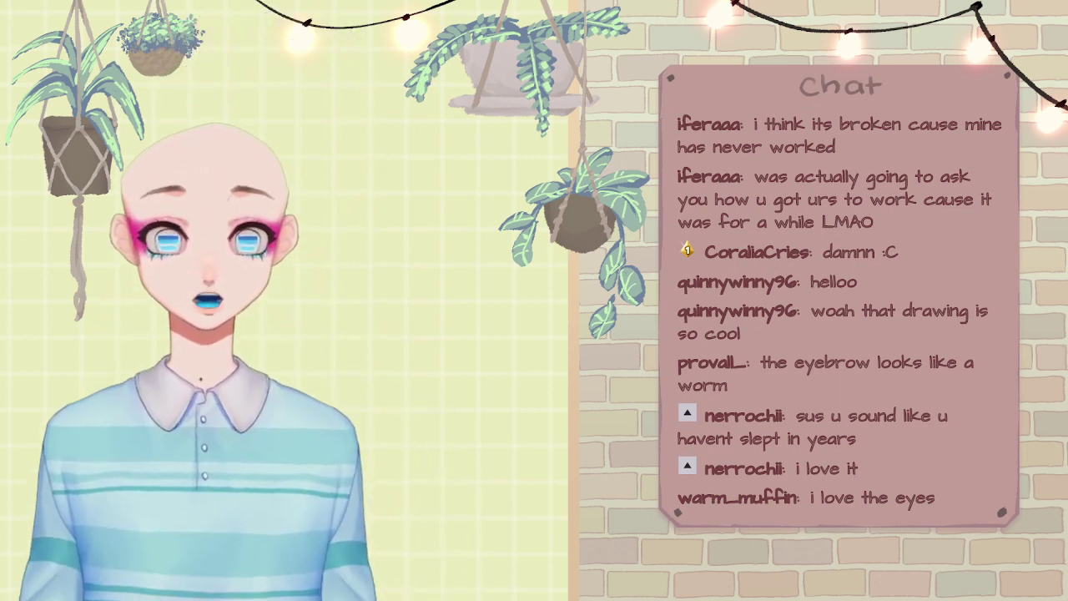
Switch to VTube Studio and examine the ifera vtube model's settings down to the Face Up/Down Rotation parameter.
key(Escape)
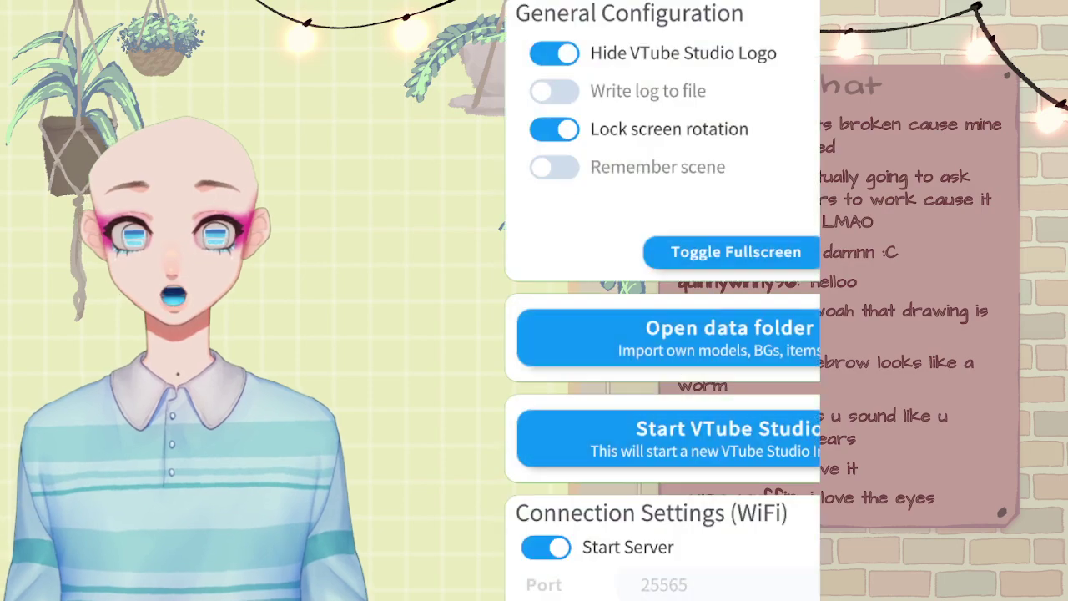
scroll(664, 300, down, 4)
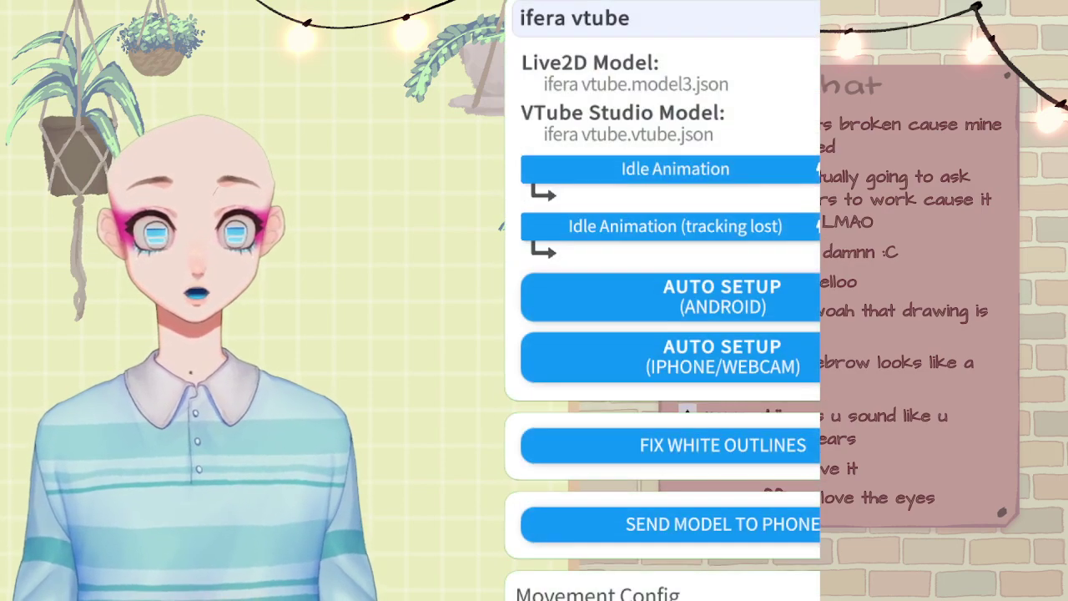
scroll(664, 301, down, 15)
scroll(664, 300, down, 3)
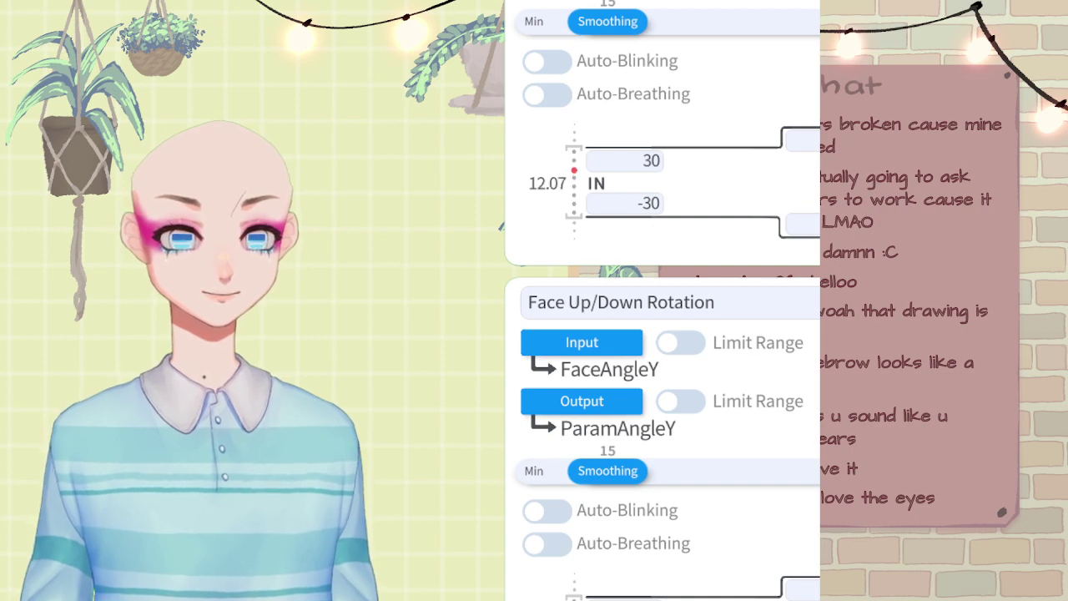
click(621, 302)
click(621, 302)
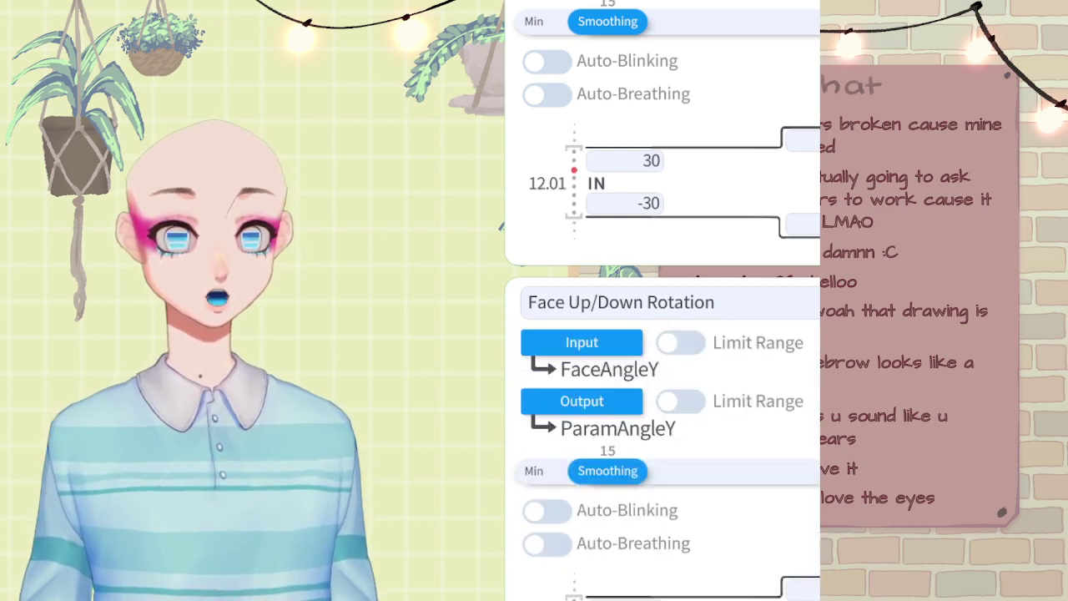